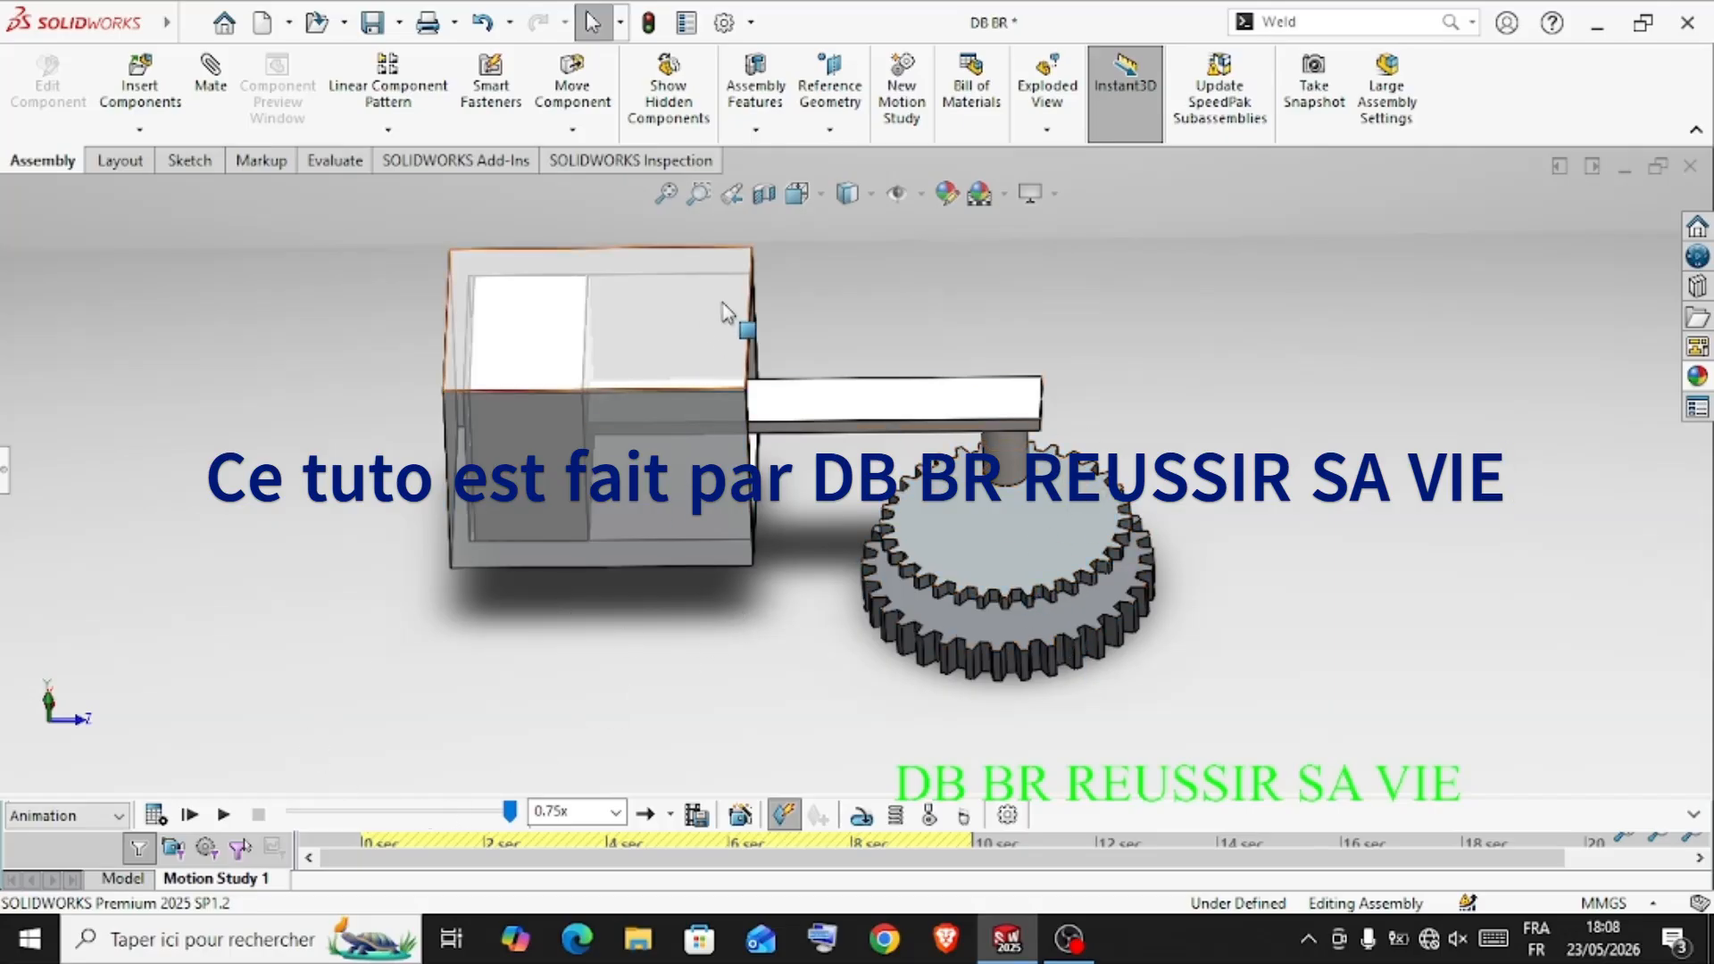
Play the assembly's motion study and examine the moving piston, rod and gears from several angles
middle_click_drag(323, 474, 893, 346)
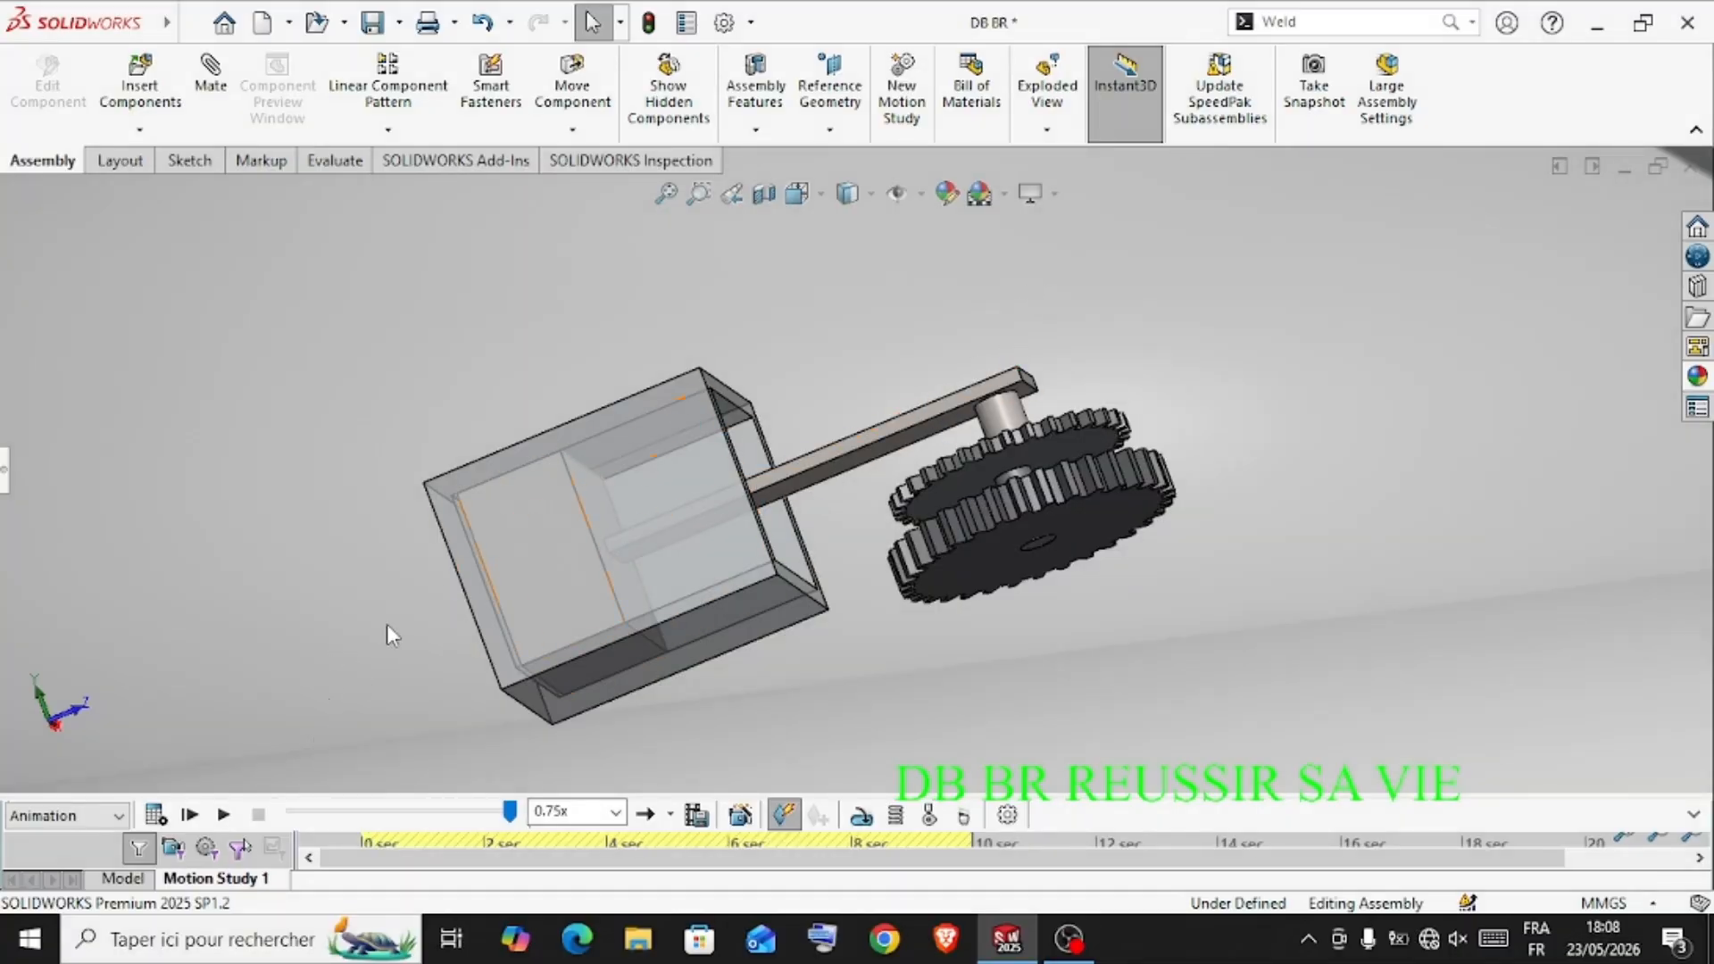
middle_click_drag(387, 624, 879, 614)
scroll(919, 325, "up", 2)
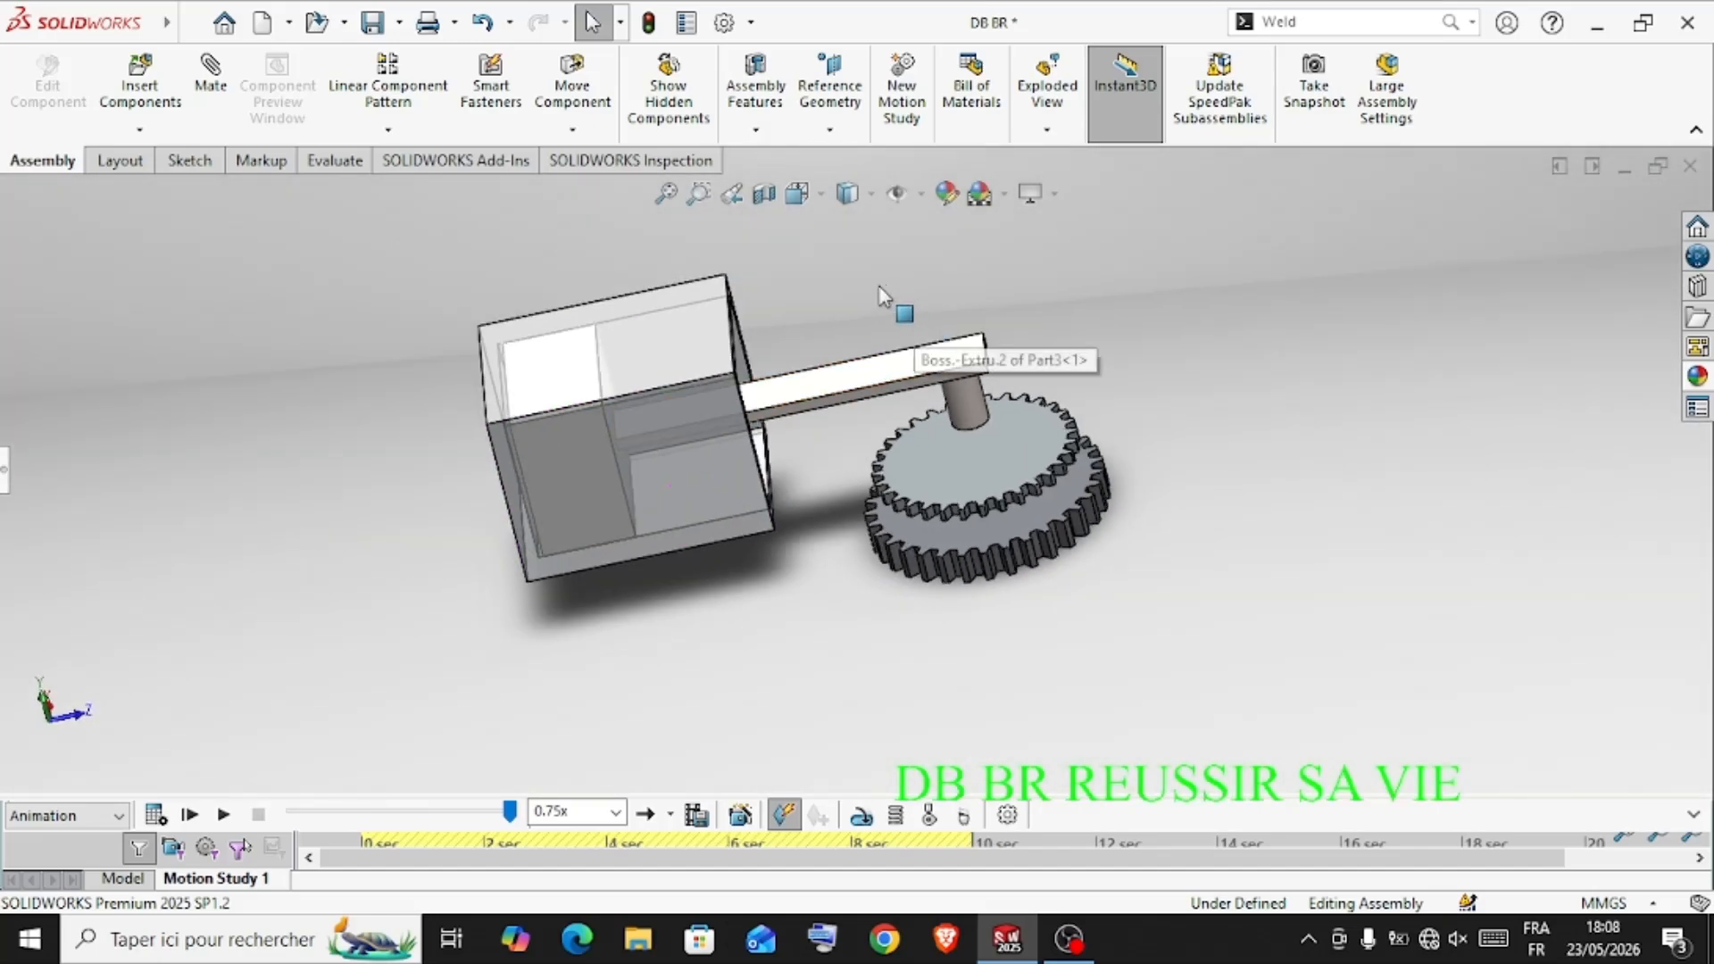
scroll(877, 290, "down", 1)
middle_click_drag(828, 305, 779, 585)
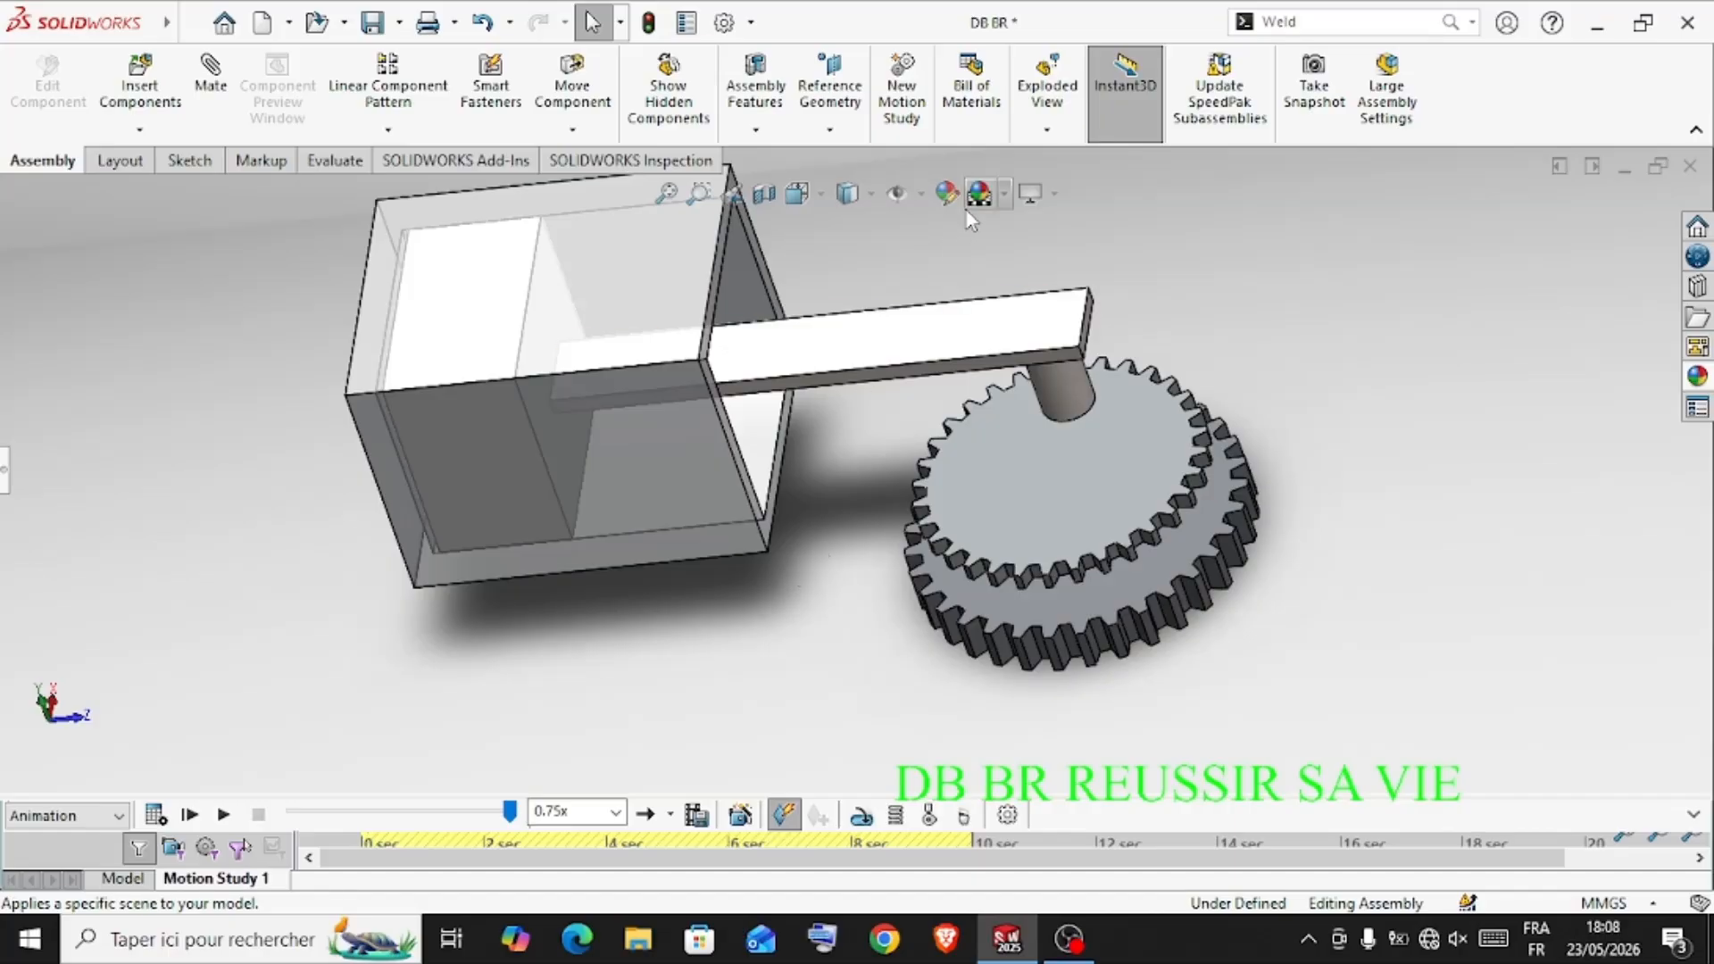
scroll(961, 214, "down", 2)
scroll(941, 259, "up", 3)
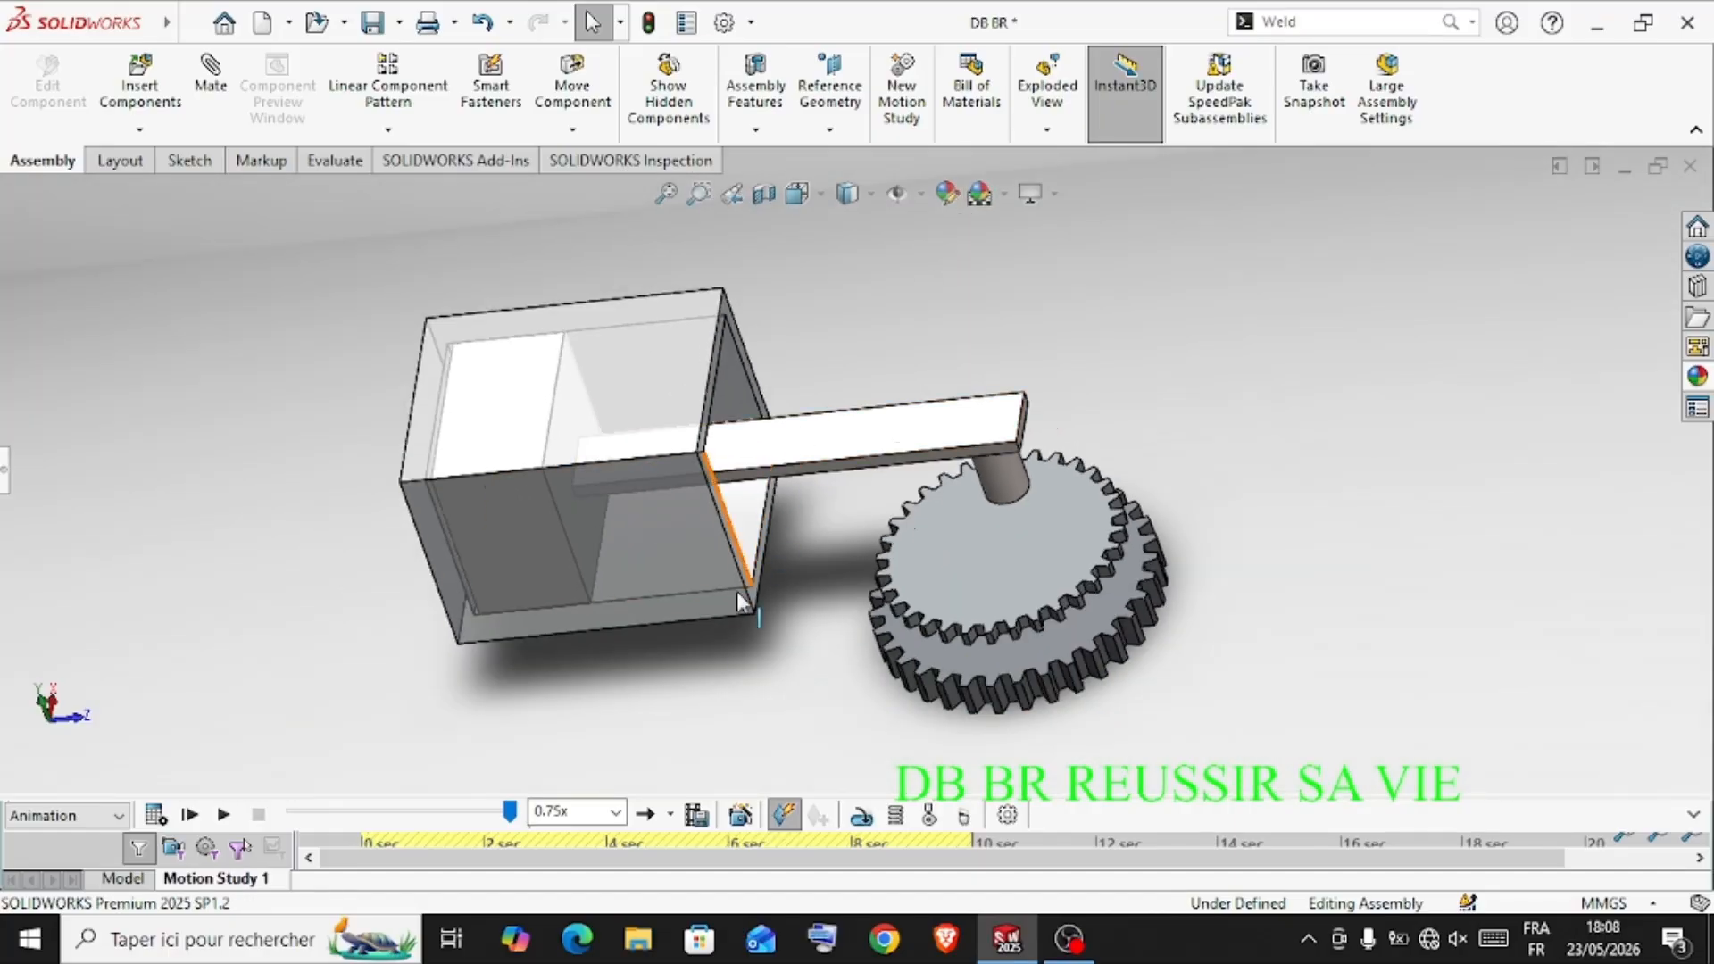
left_click(229, 816)
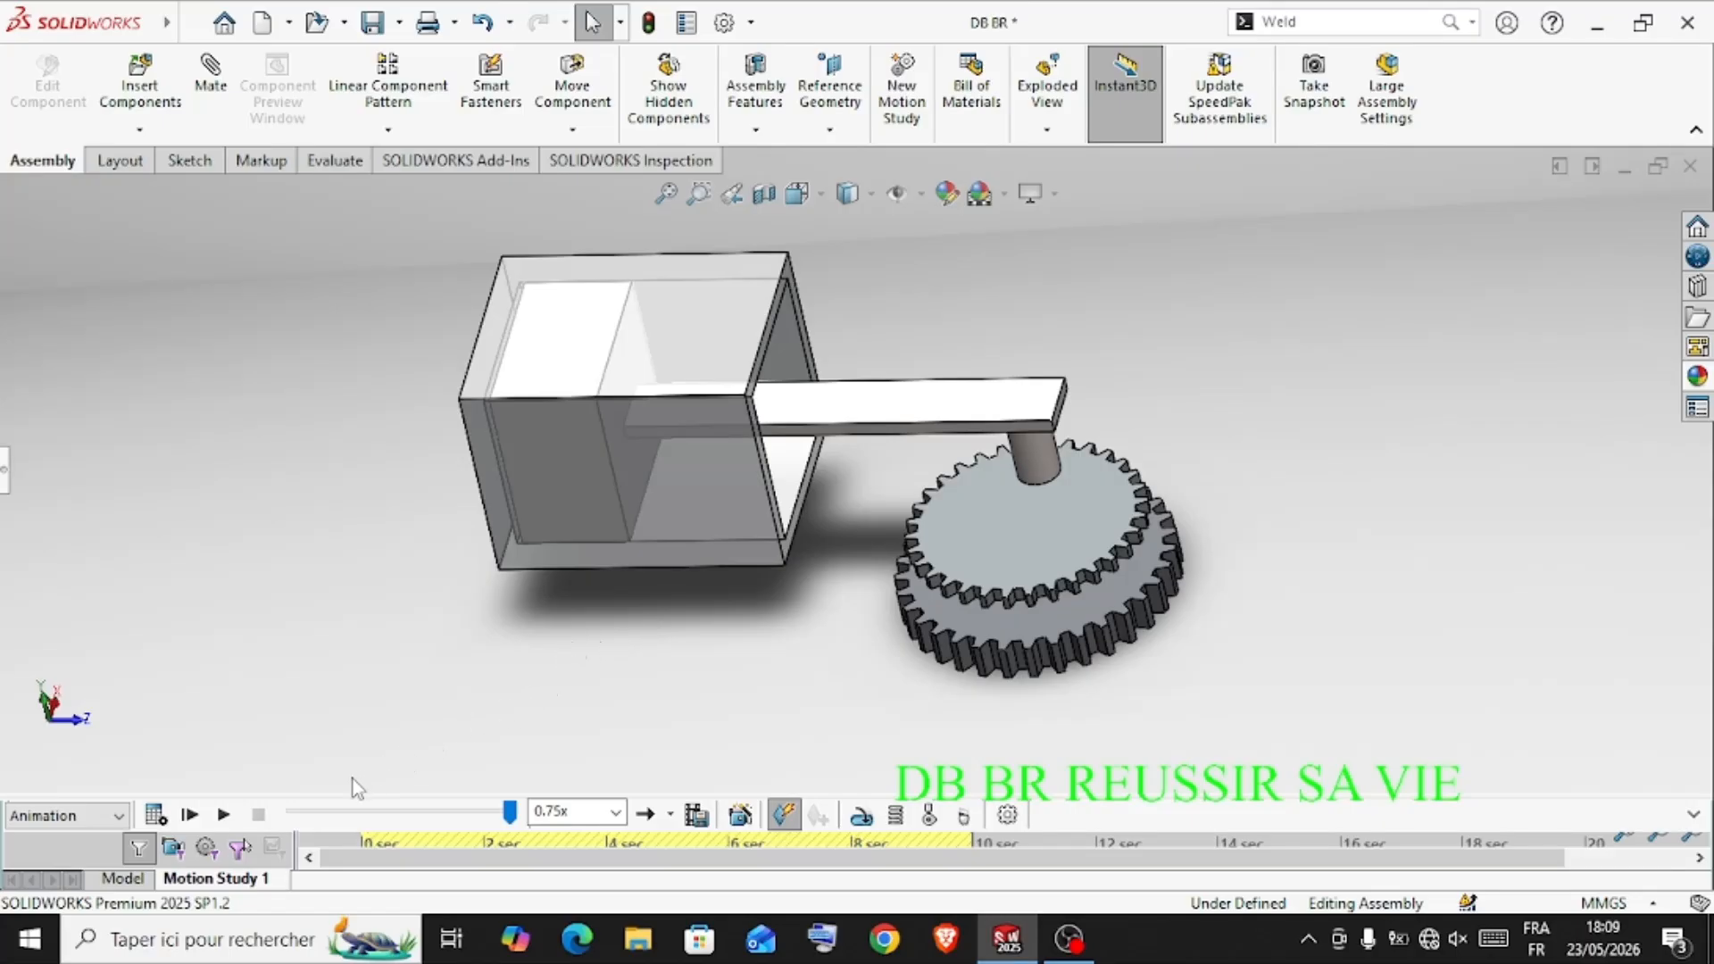
left_click(225, 814)
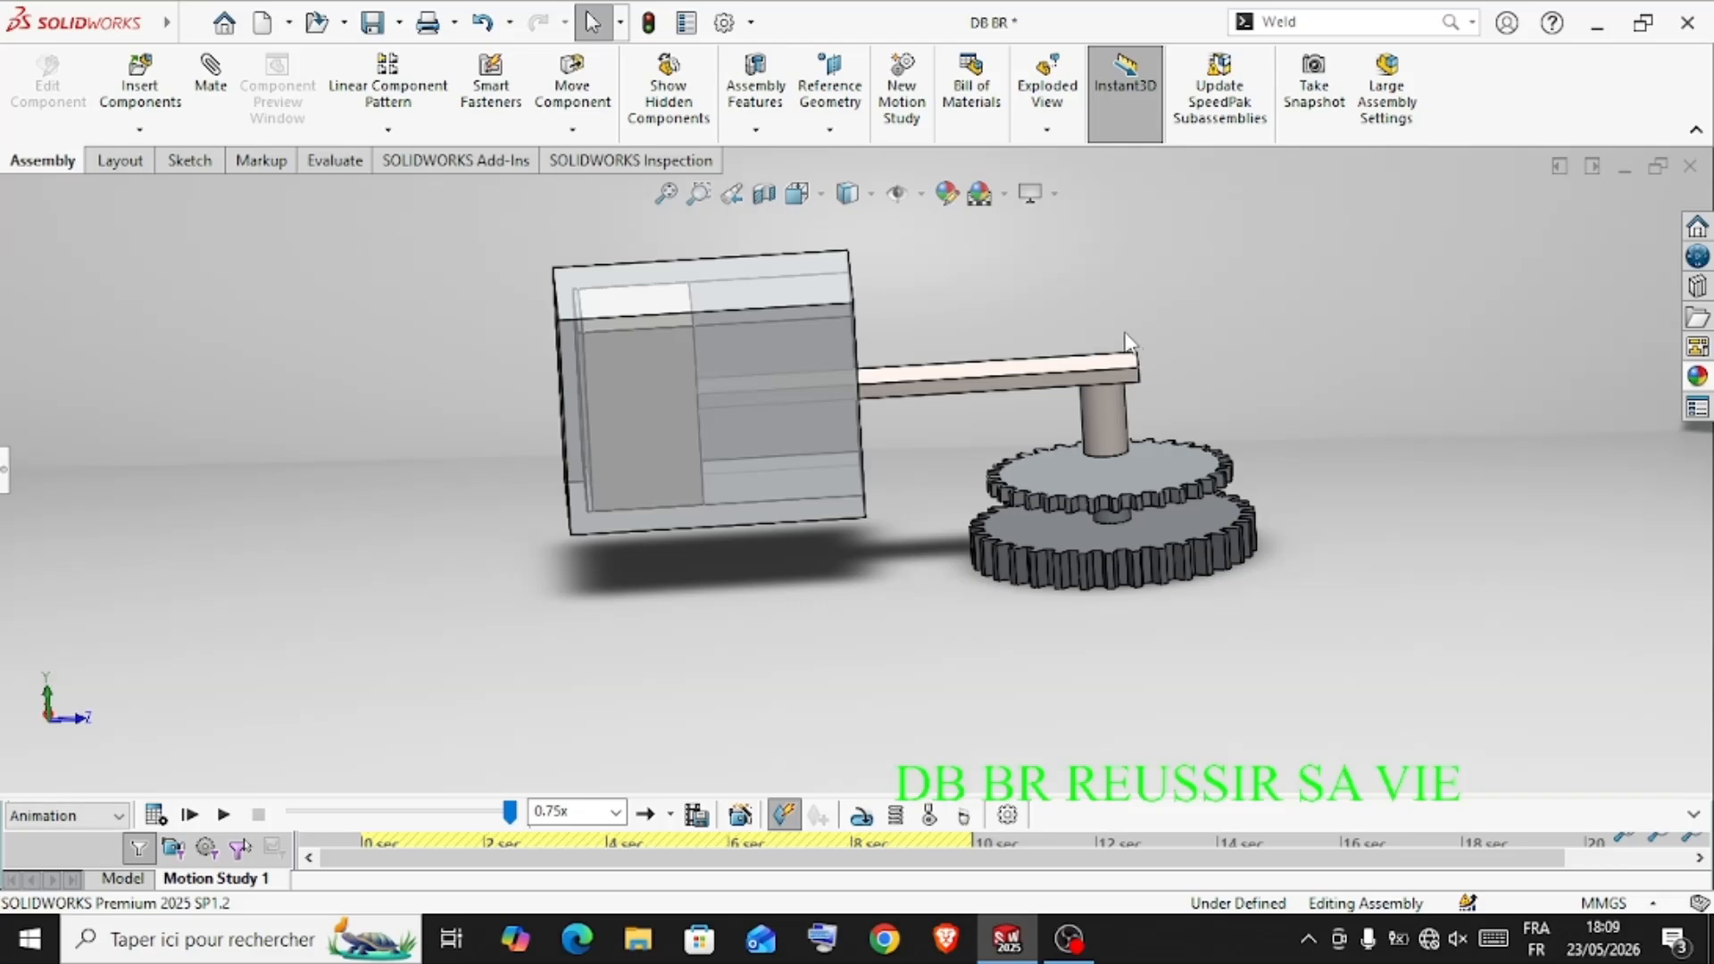
middle_click_drag(1110, 295, 1026, 330)
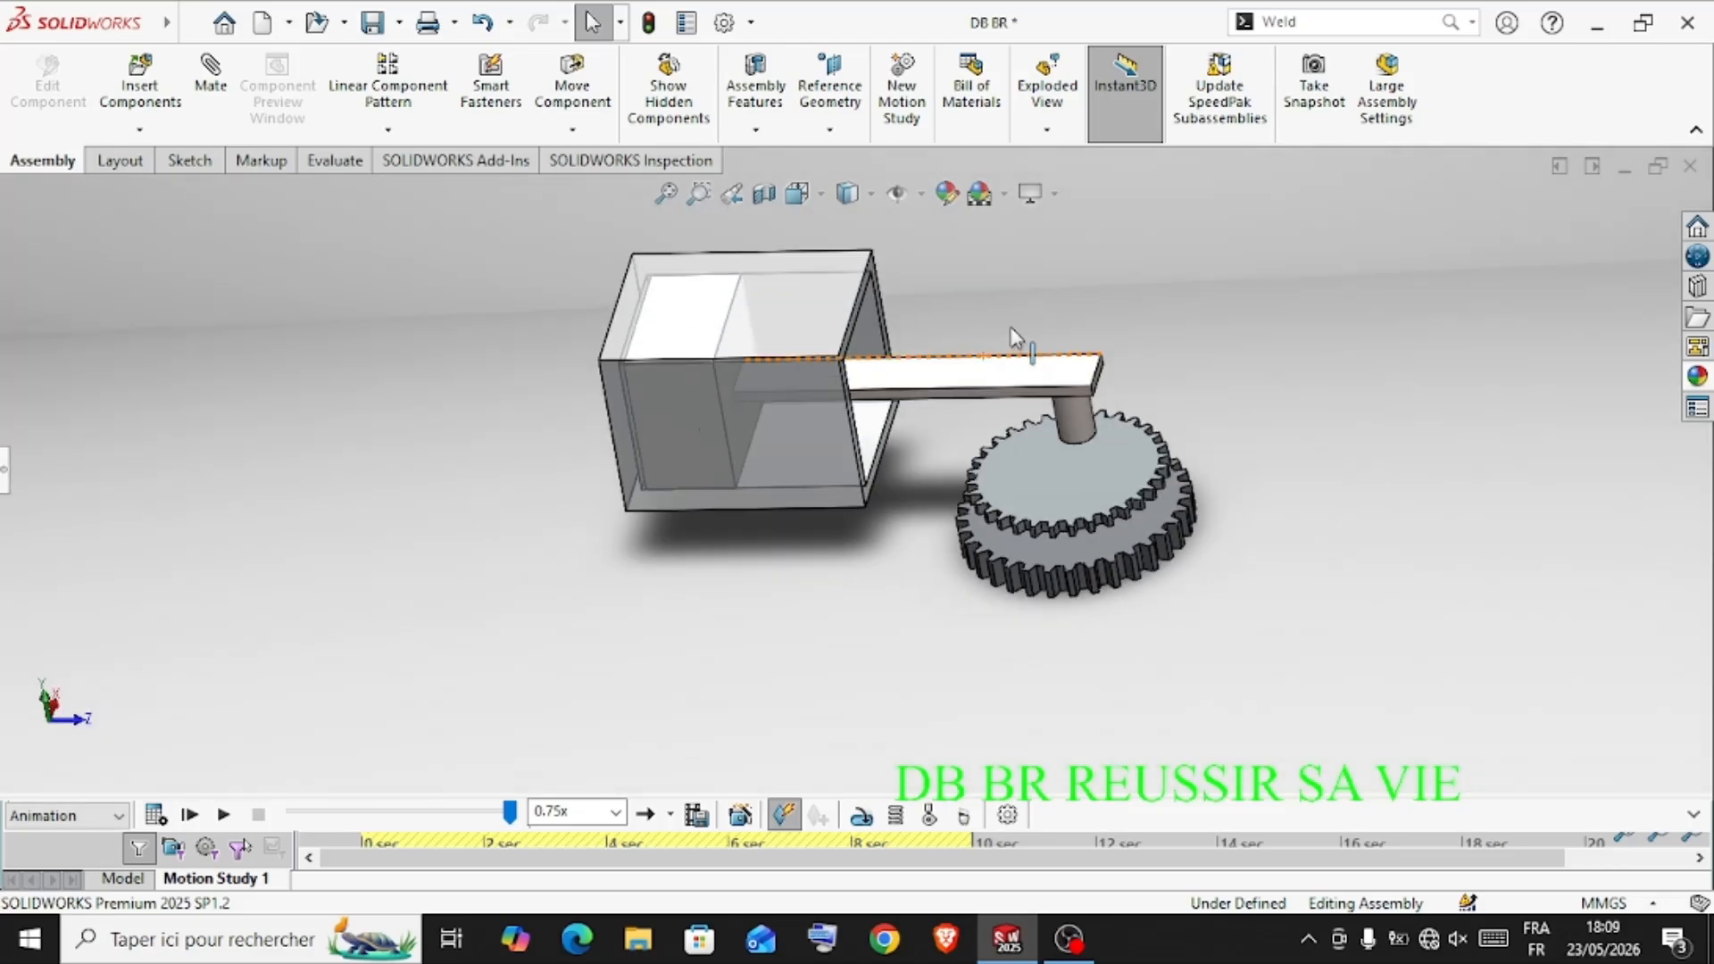
scroll(1011, 330, "down", 2)
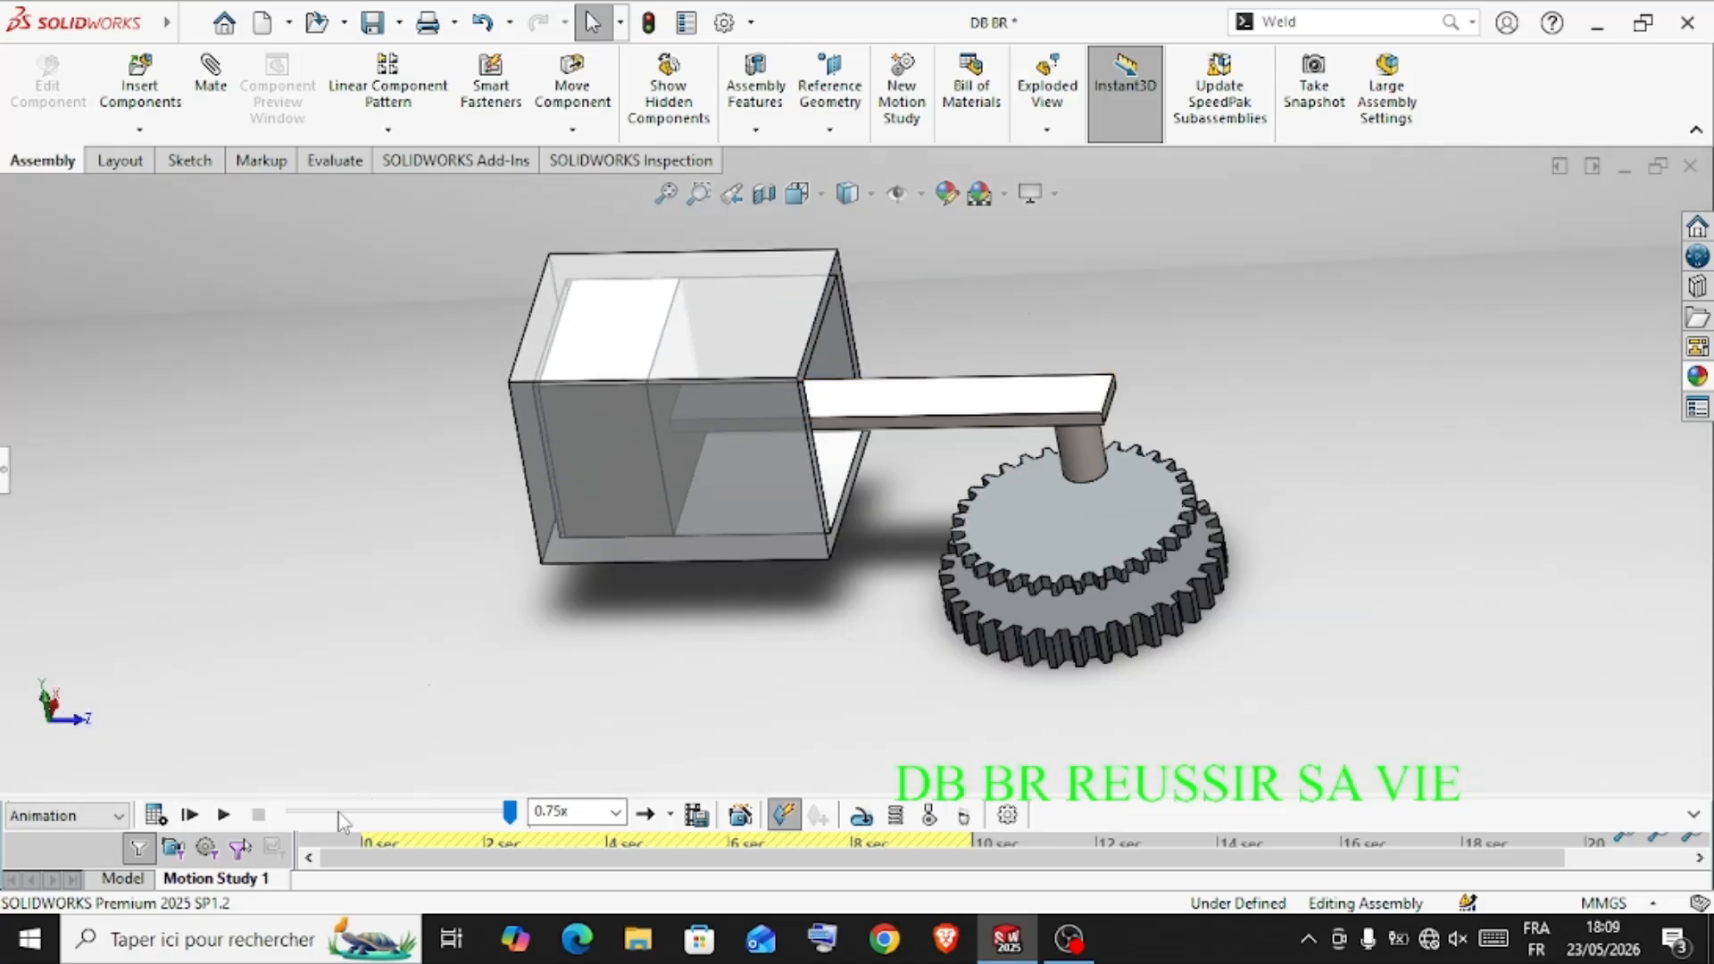
left_click(225, 815)
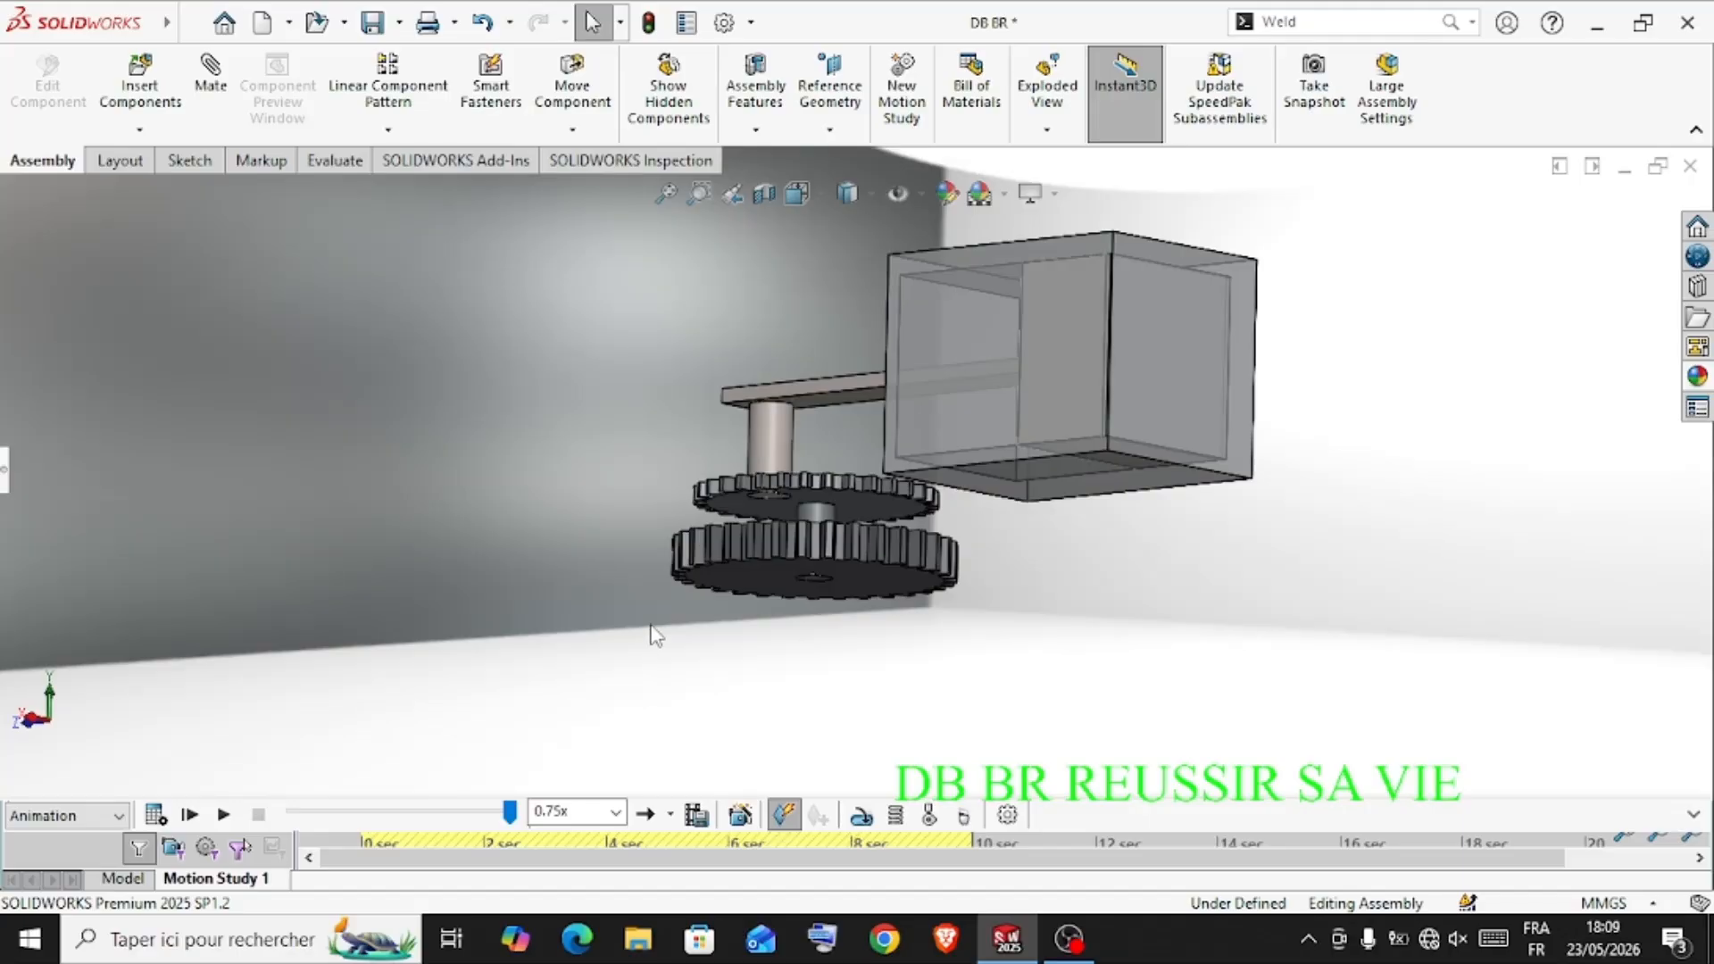
scroll(1236, 489, "up", 2)
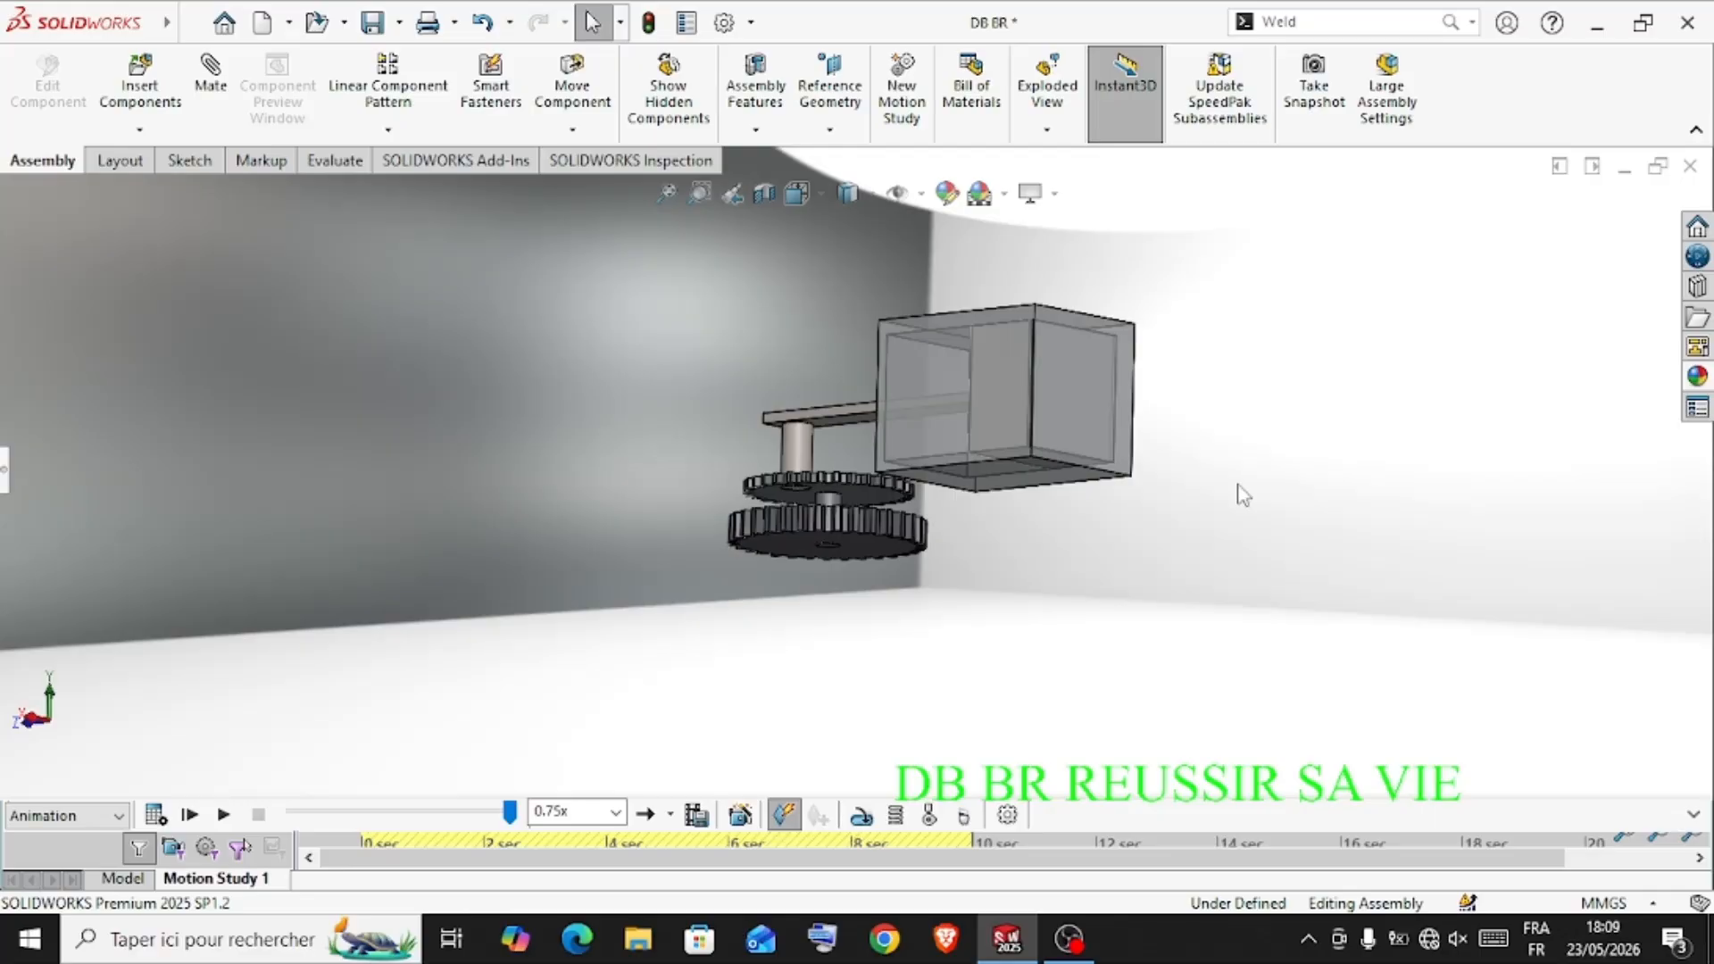
Create a new part document
key("ctrl+n")
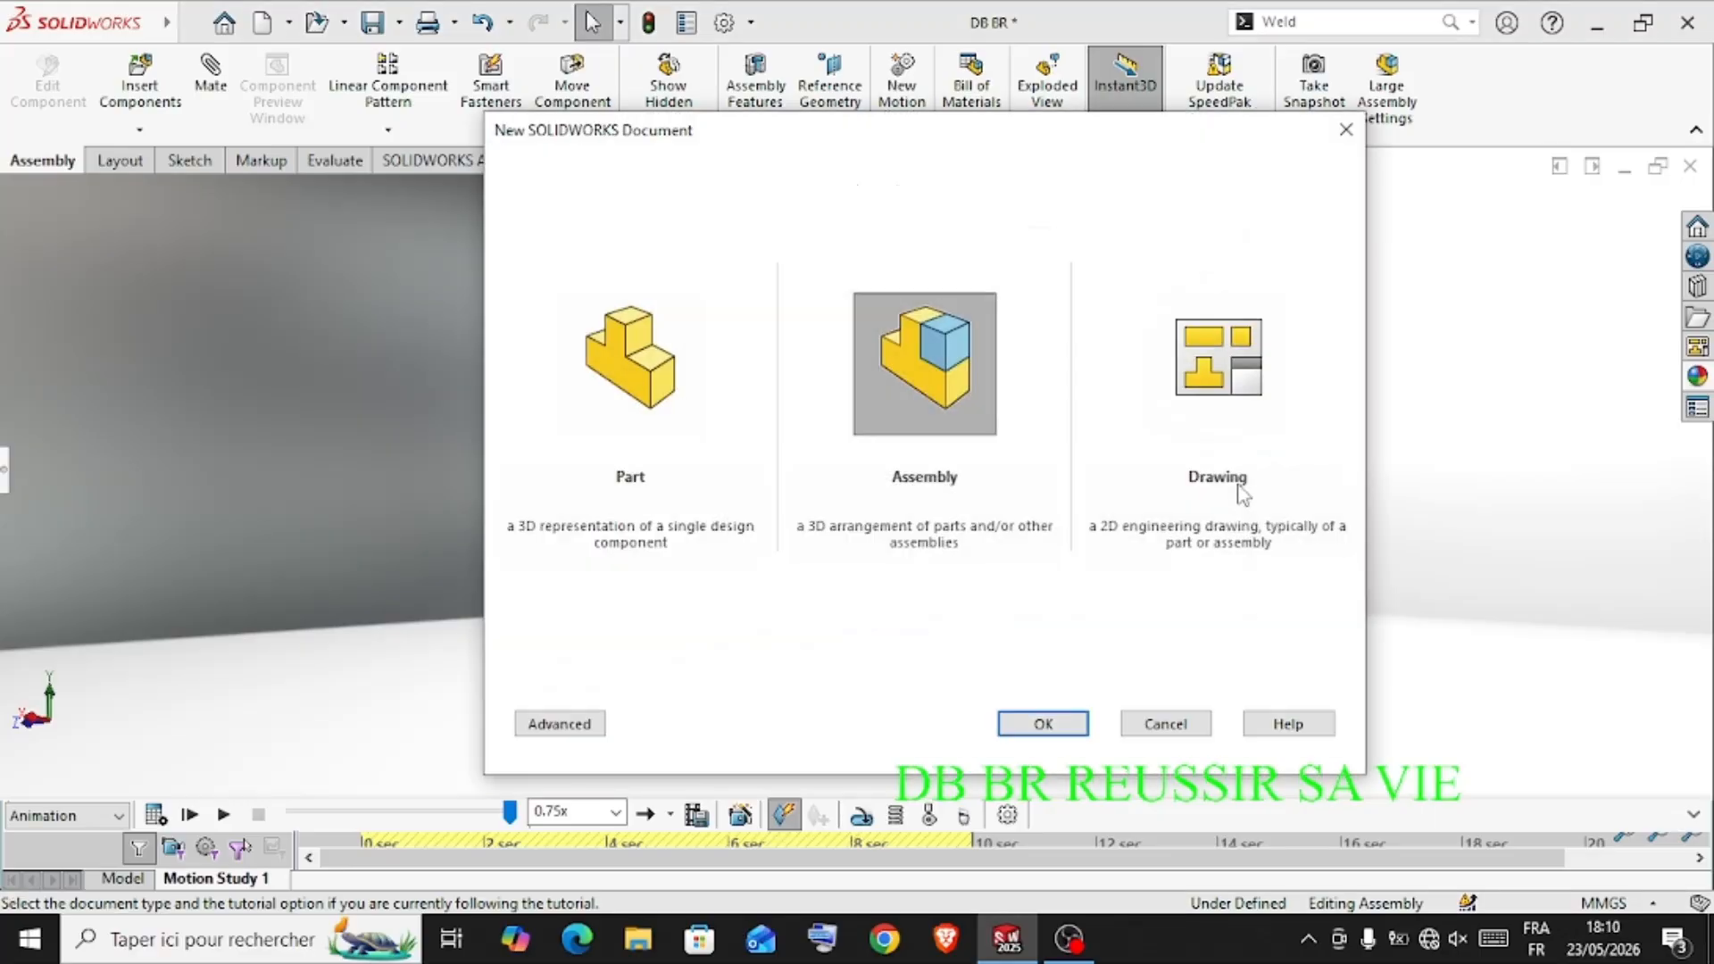
left_click(625, 384)
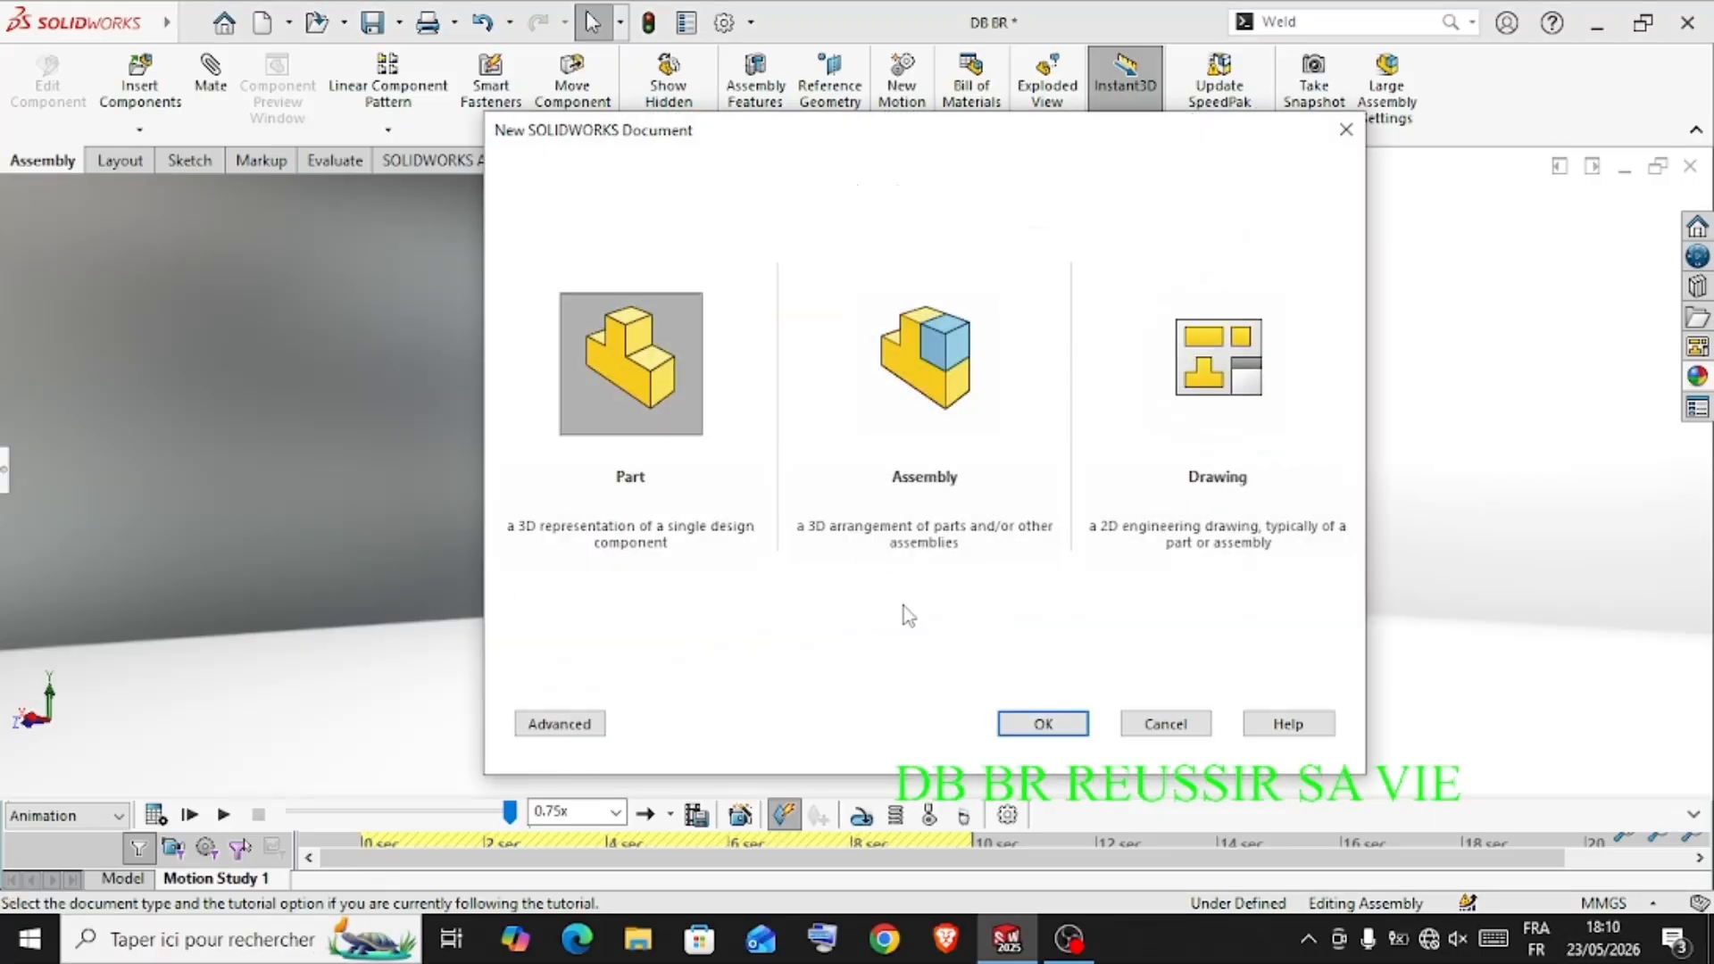
left_click(1039, 724)
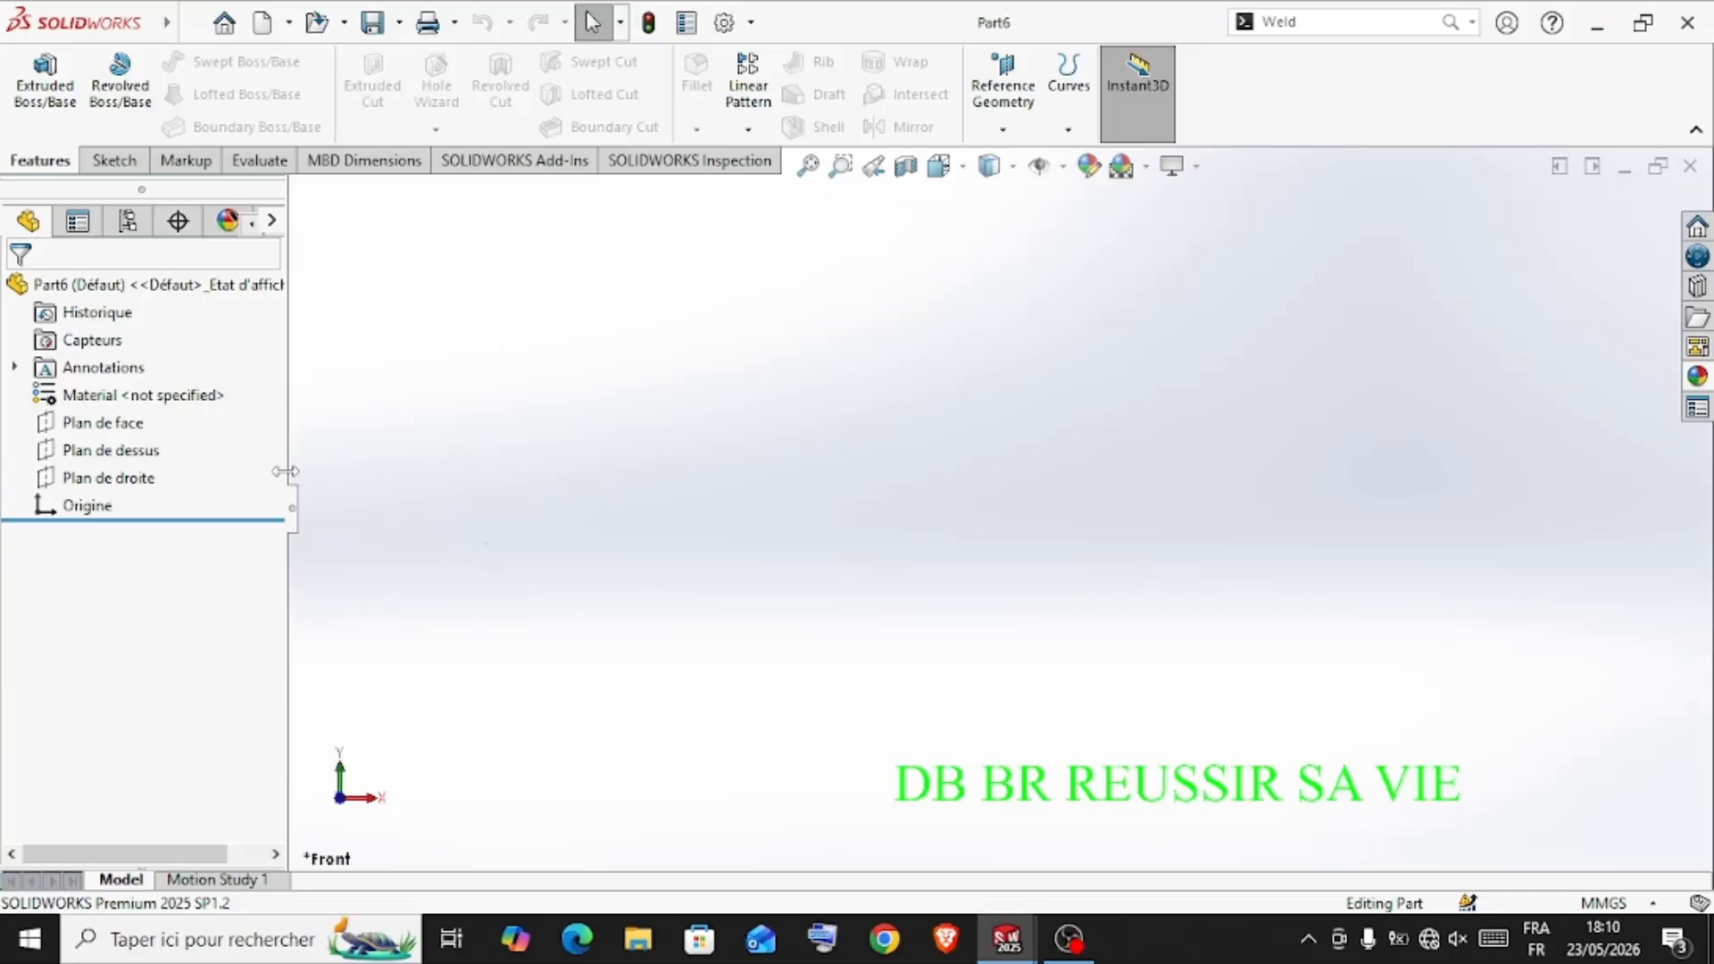
Start a sketch on Plan de face and draw a center rectangle about 116 mm wide from the origin
left_click(132, 429)
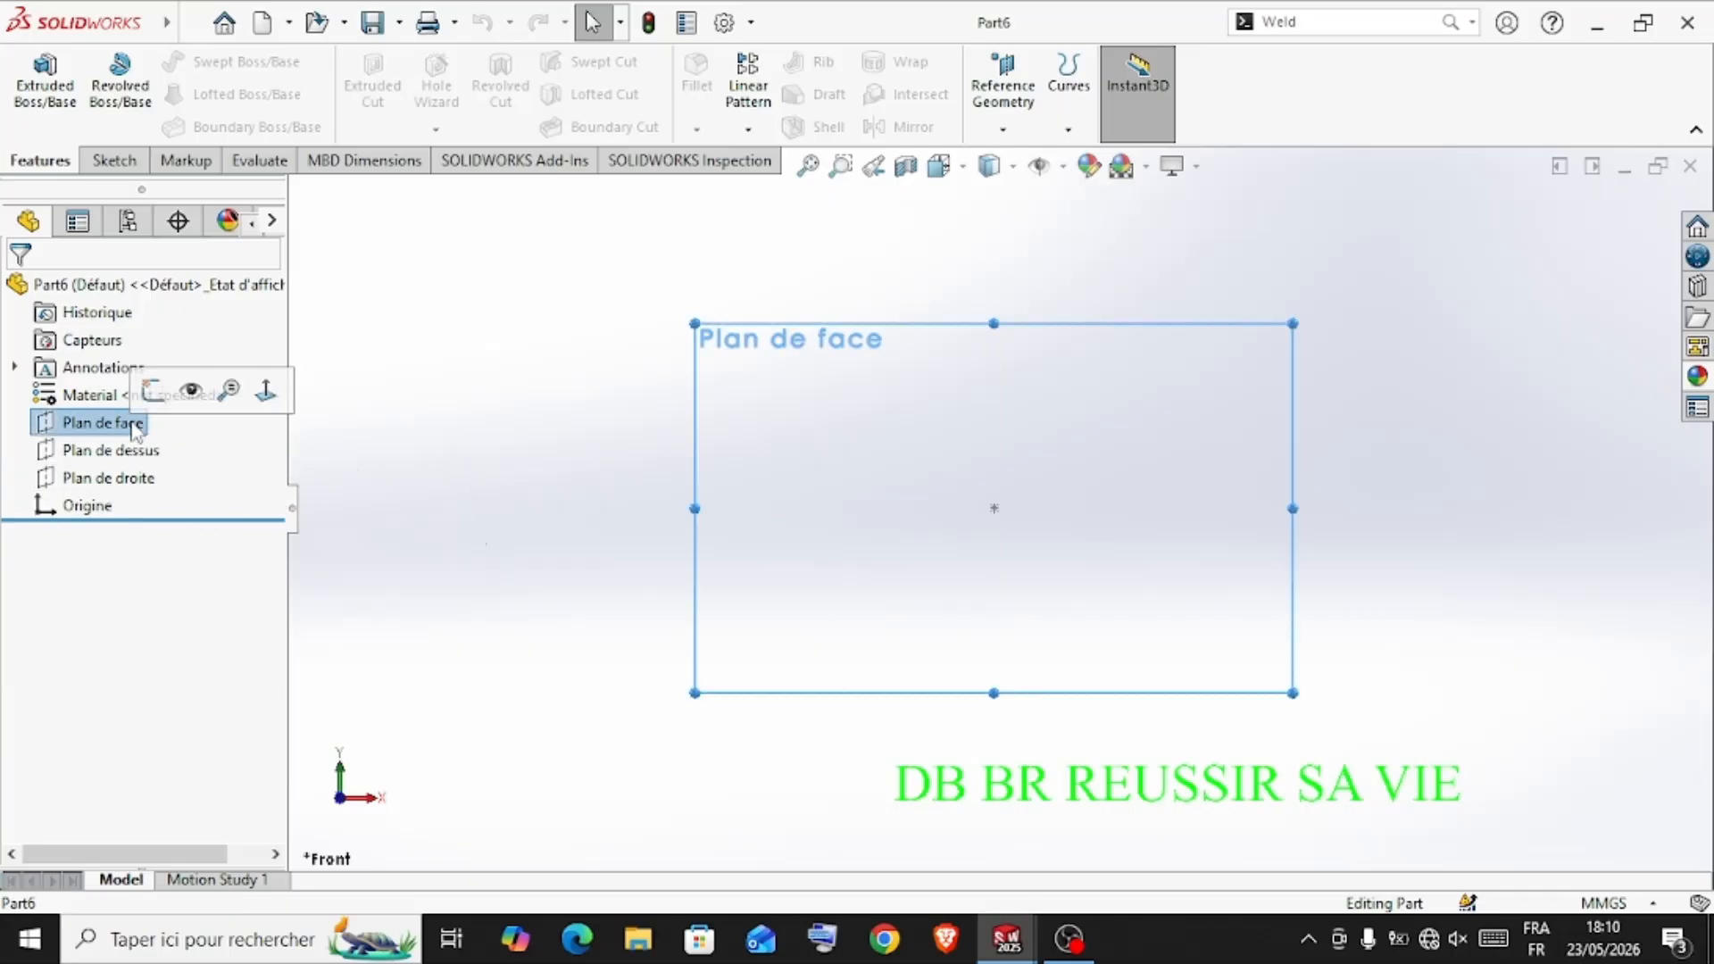
left_click(152, 391)
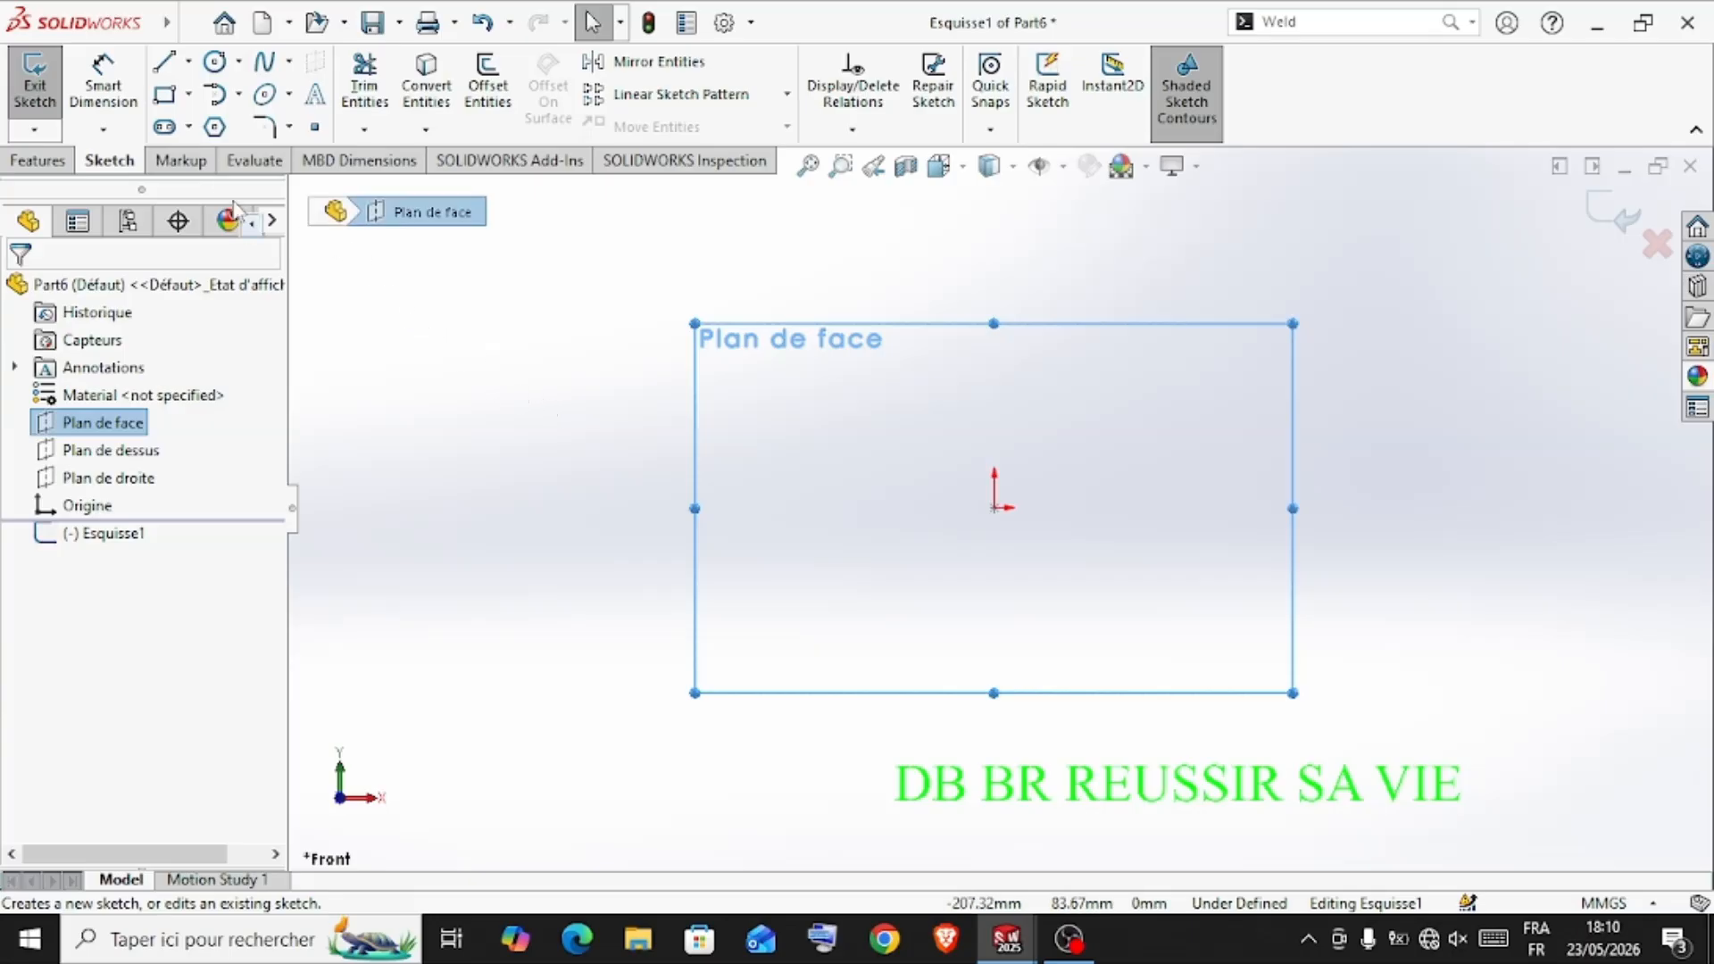
left_click(190, 94)
left_click(198, 156)
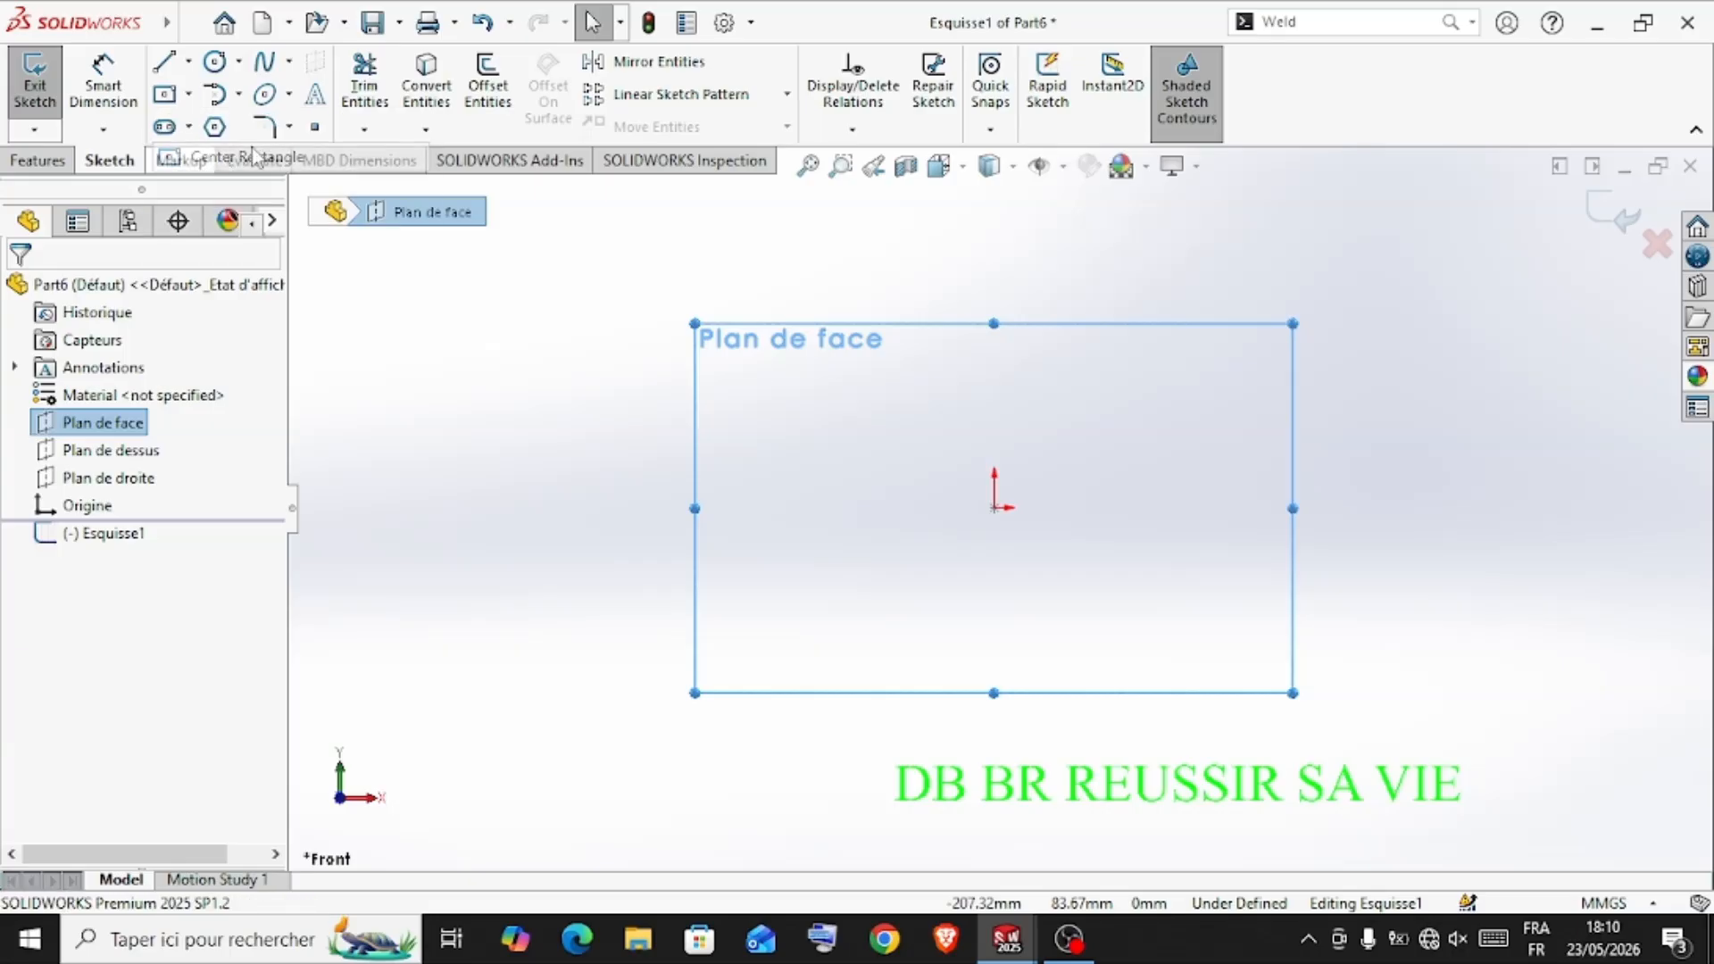
left_click(994, 508)
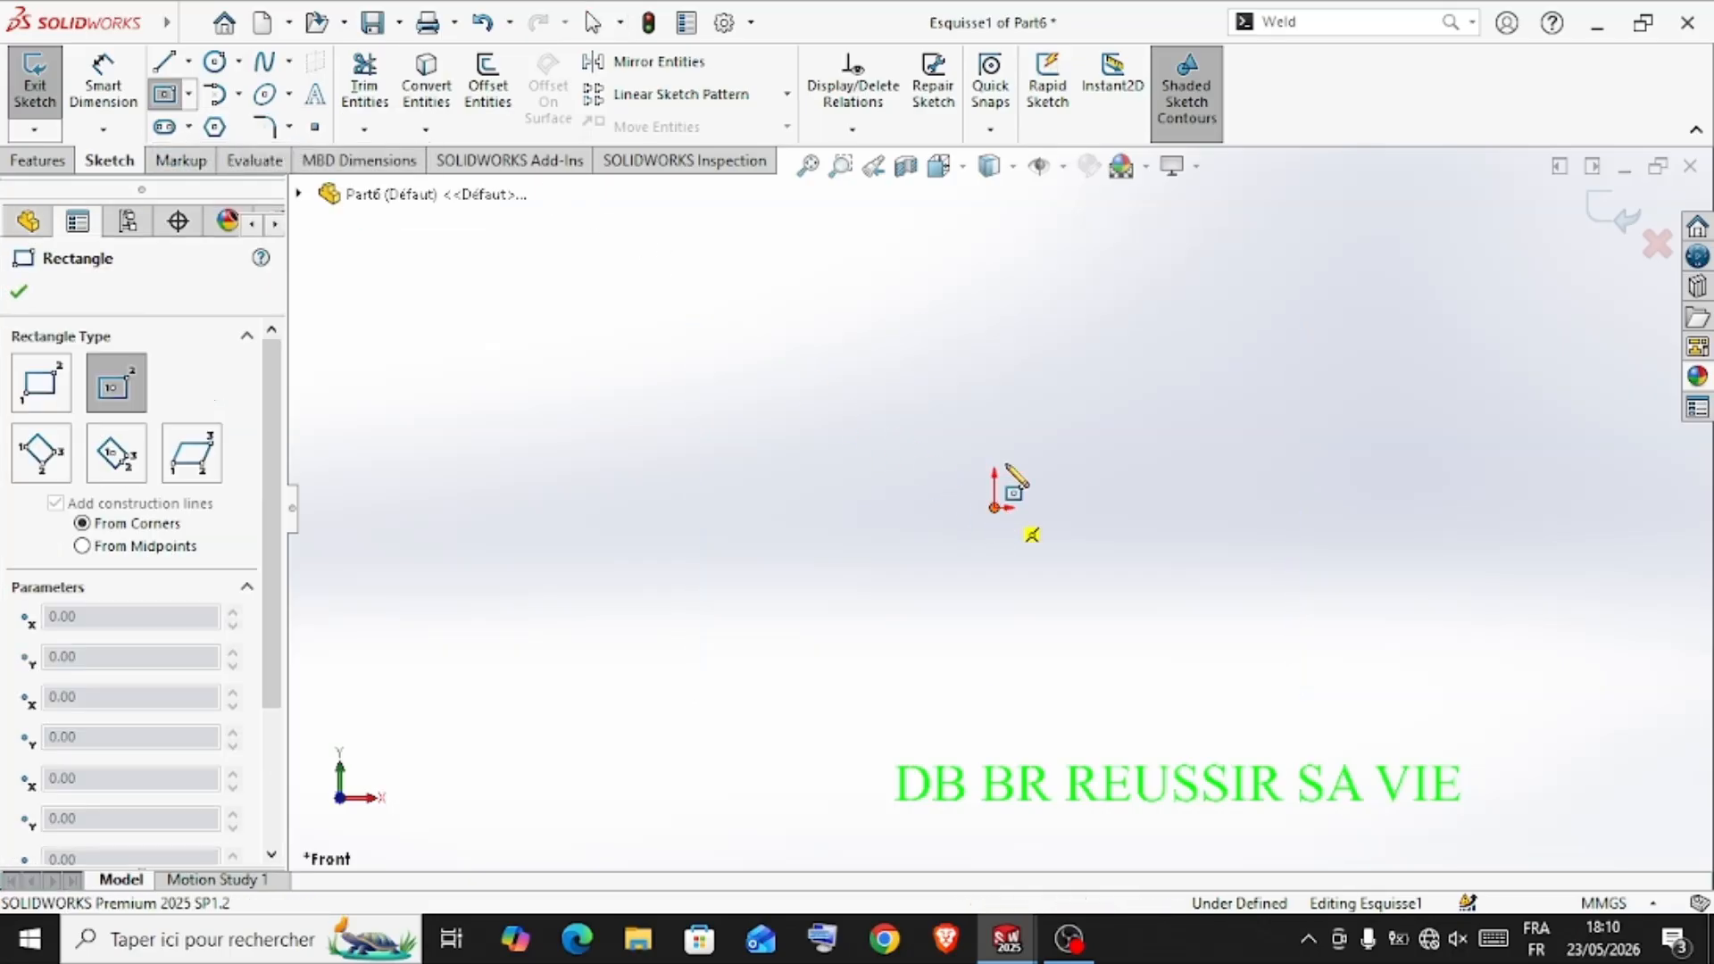
left_click(1189, 333)
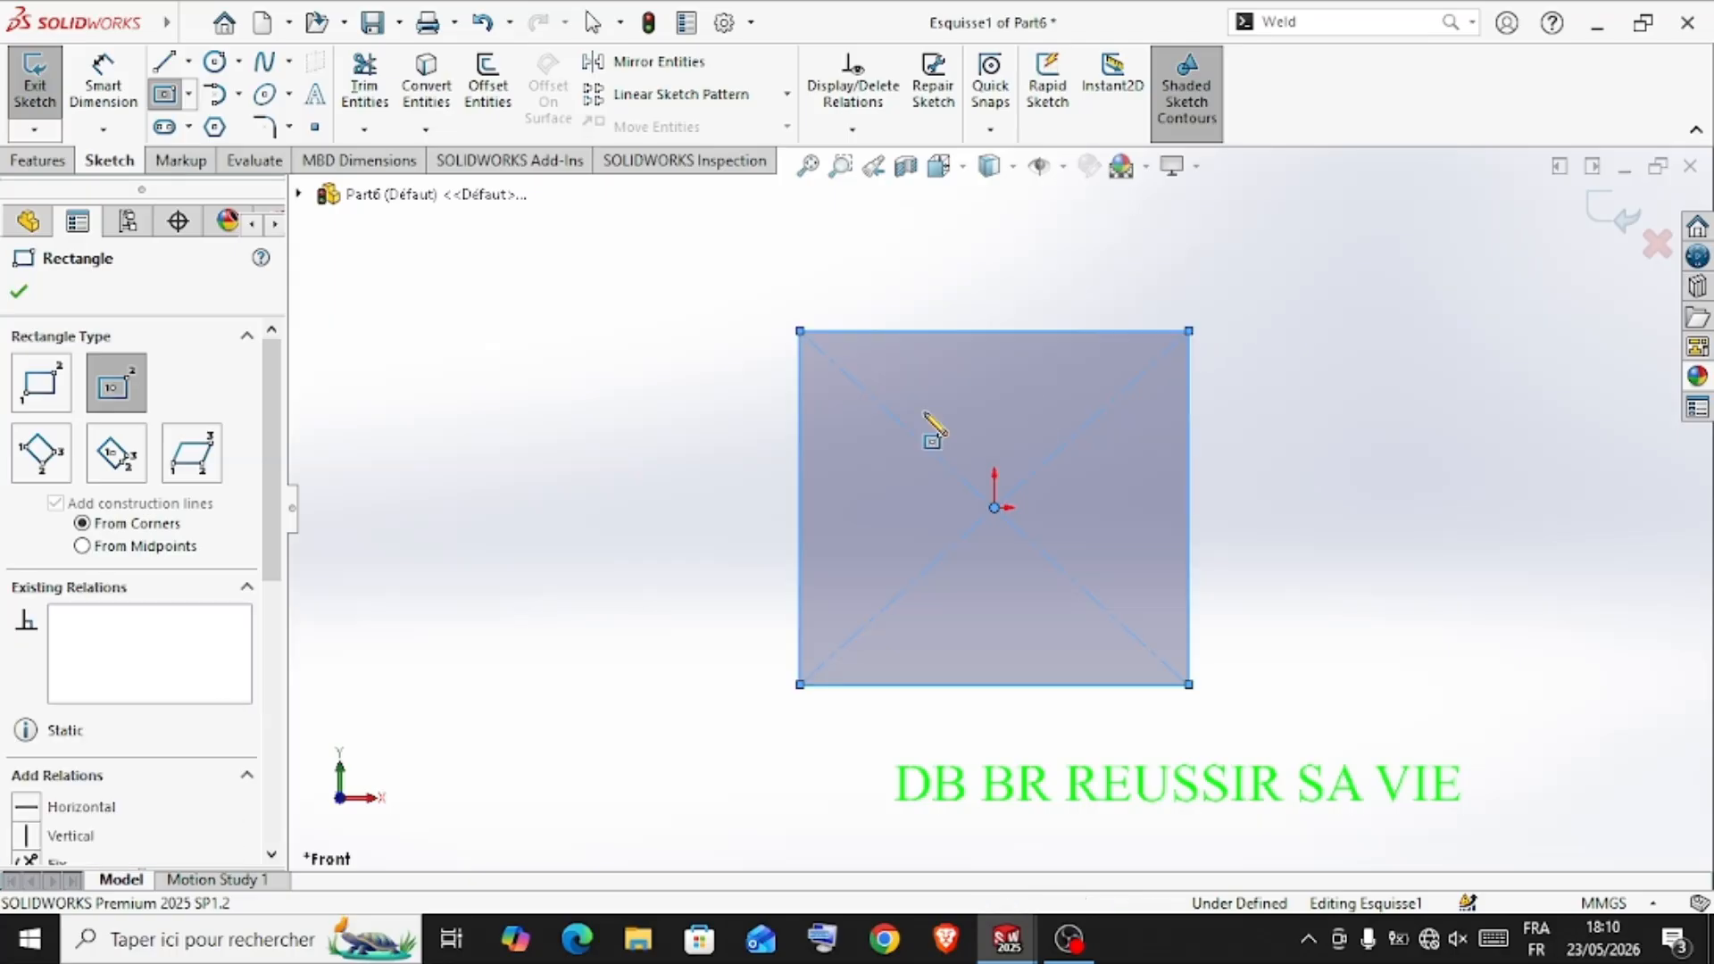
Dimension the rectangle's top edge and vertical side to 60 mm each
left_click(125, 97)
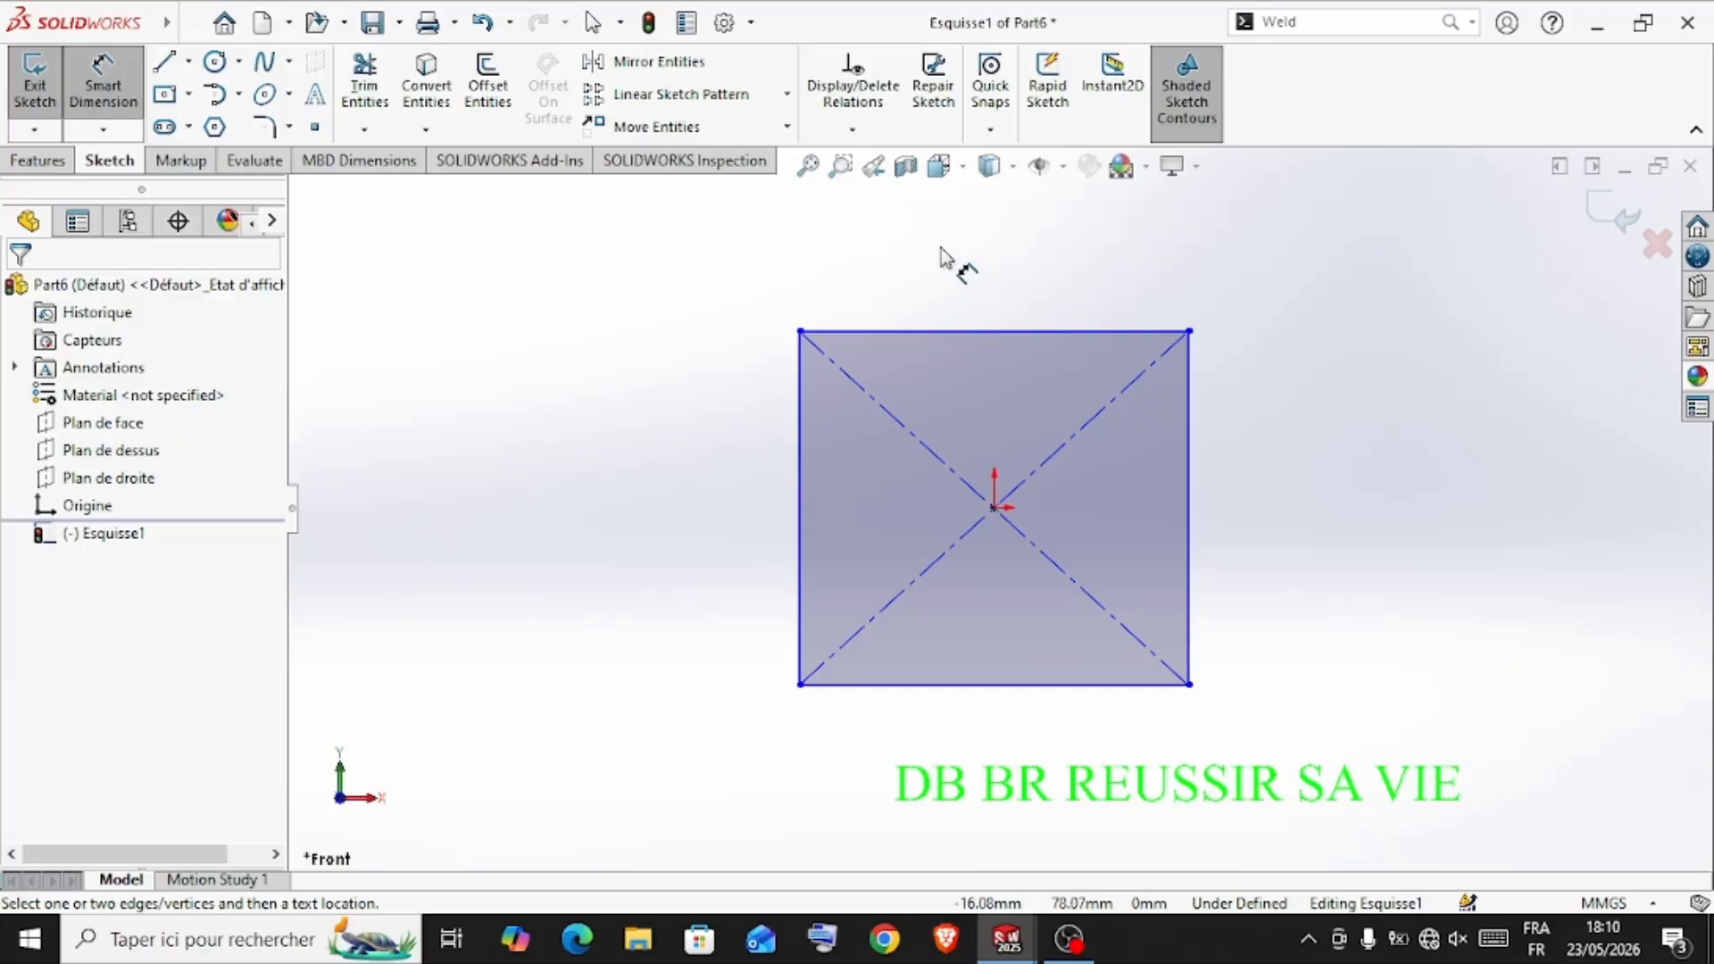
left_click(972, 331)
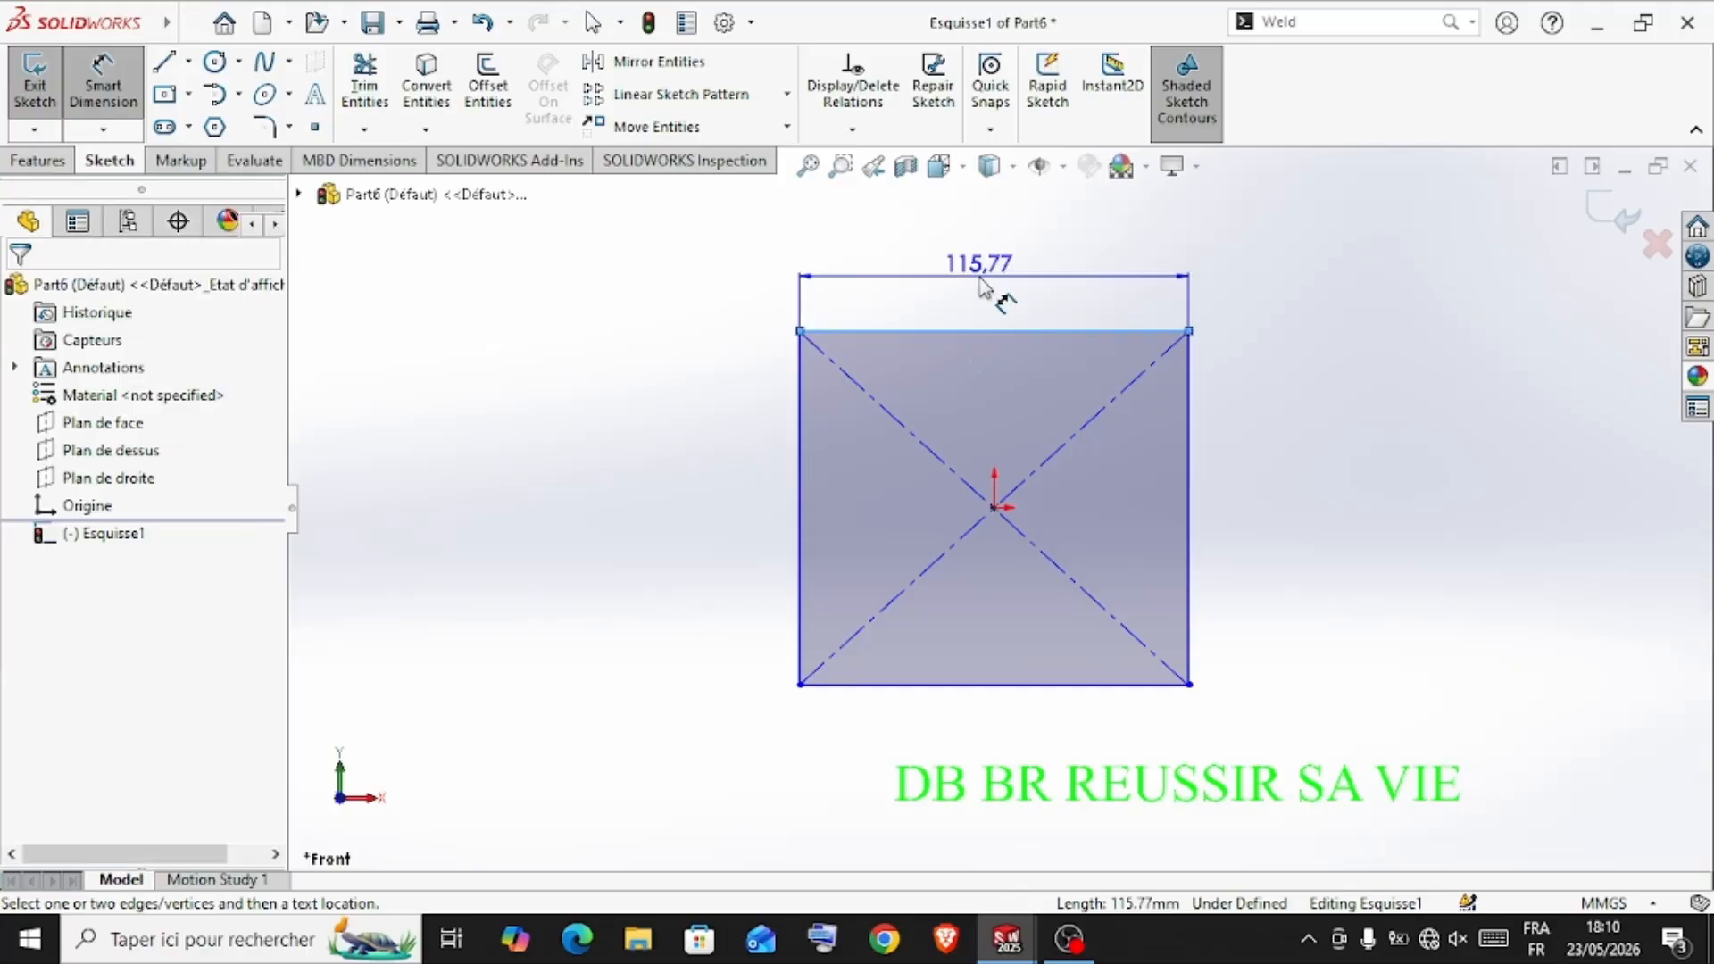
left_click(987, 284)
type("6")
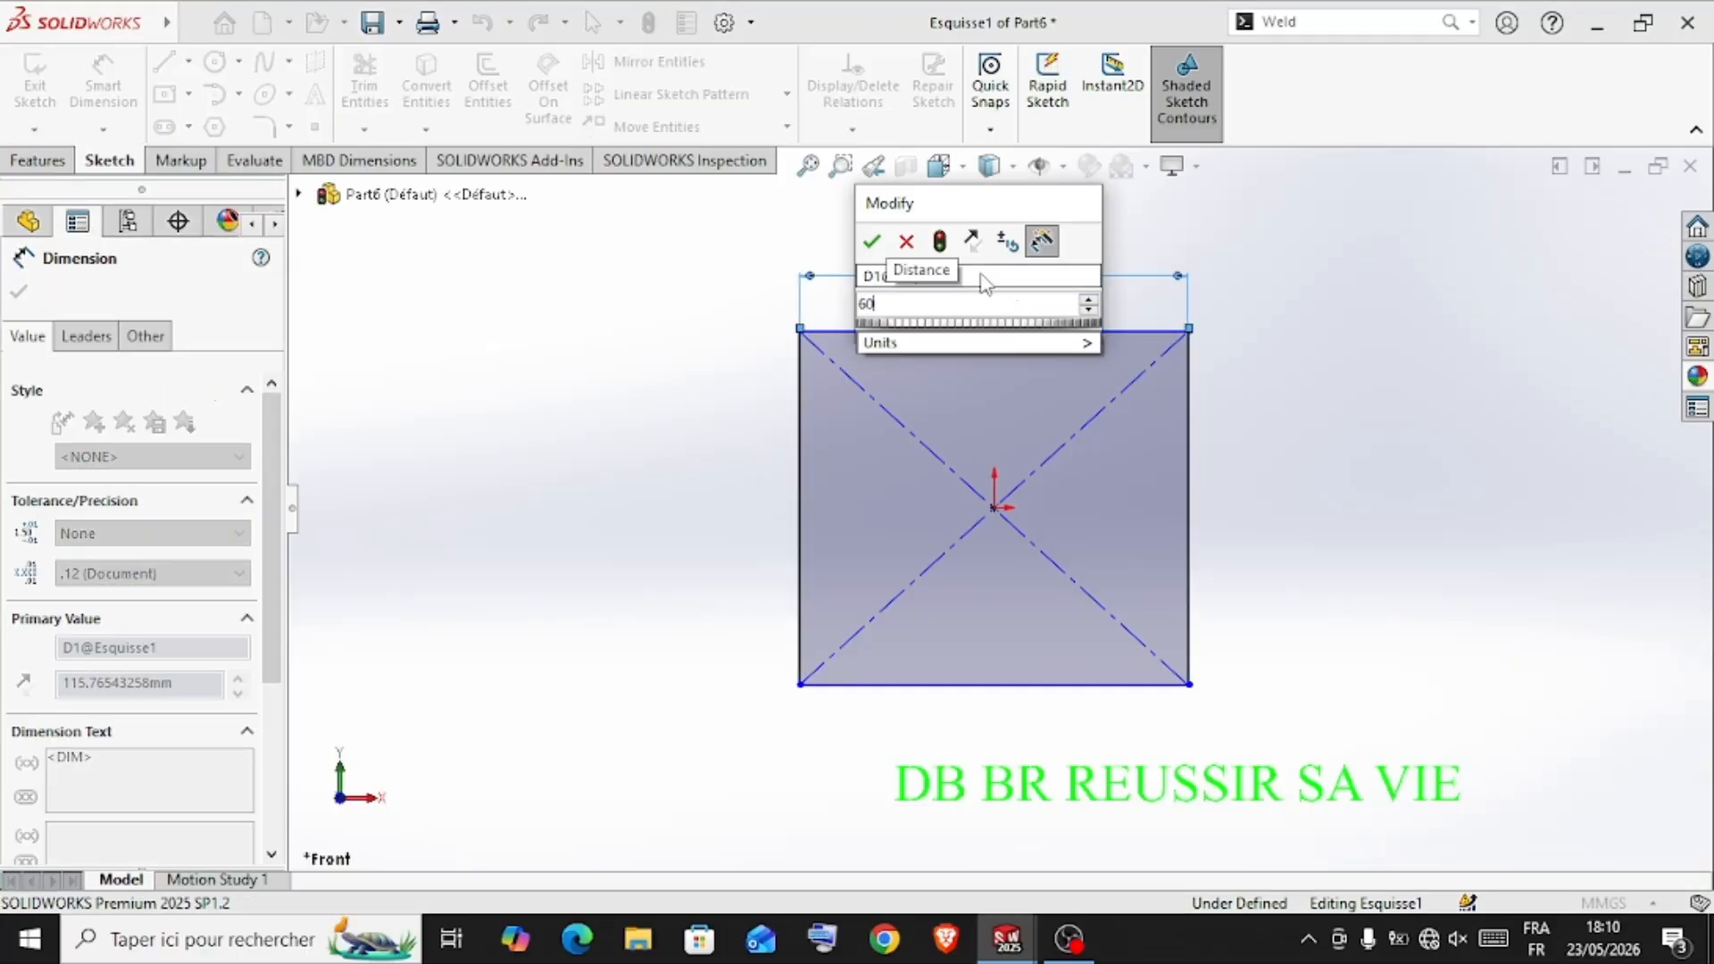
type("0")
key("Return")
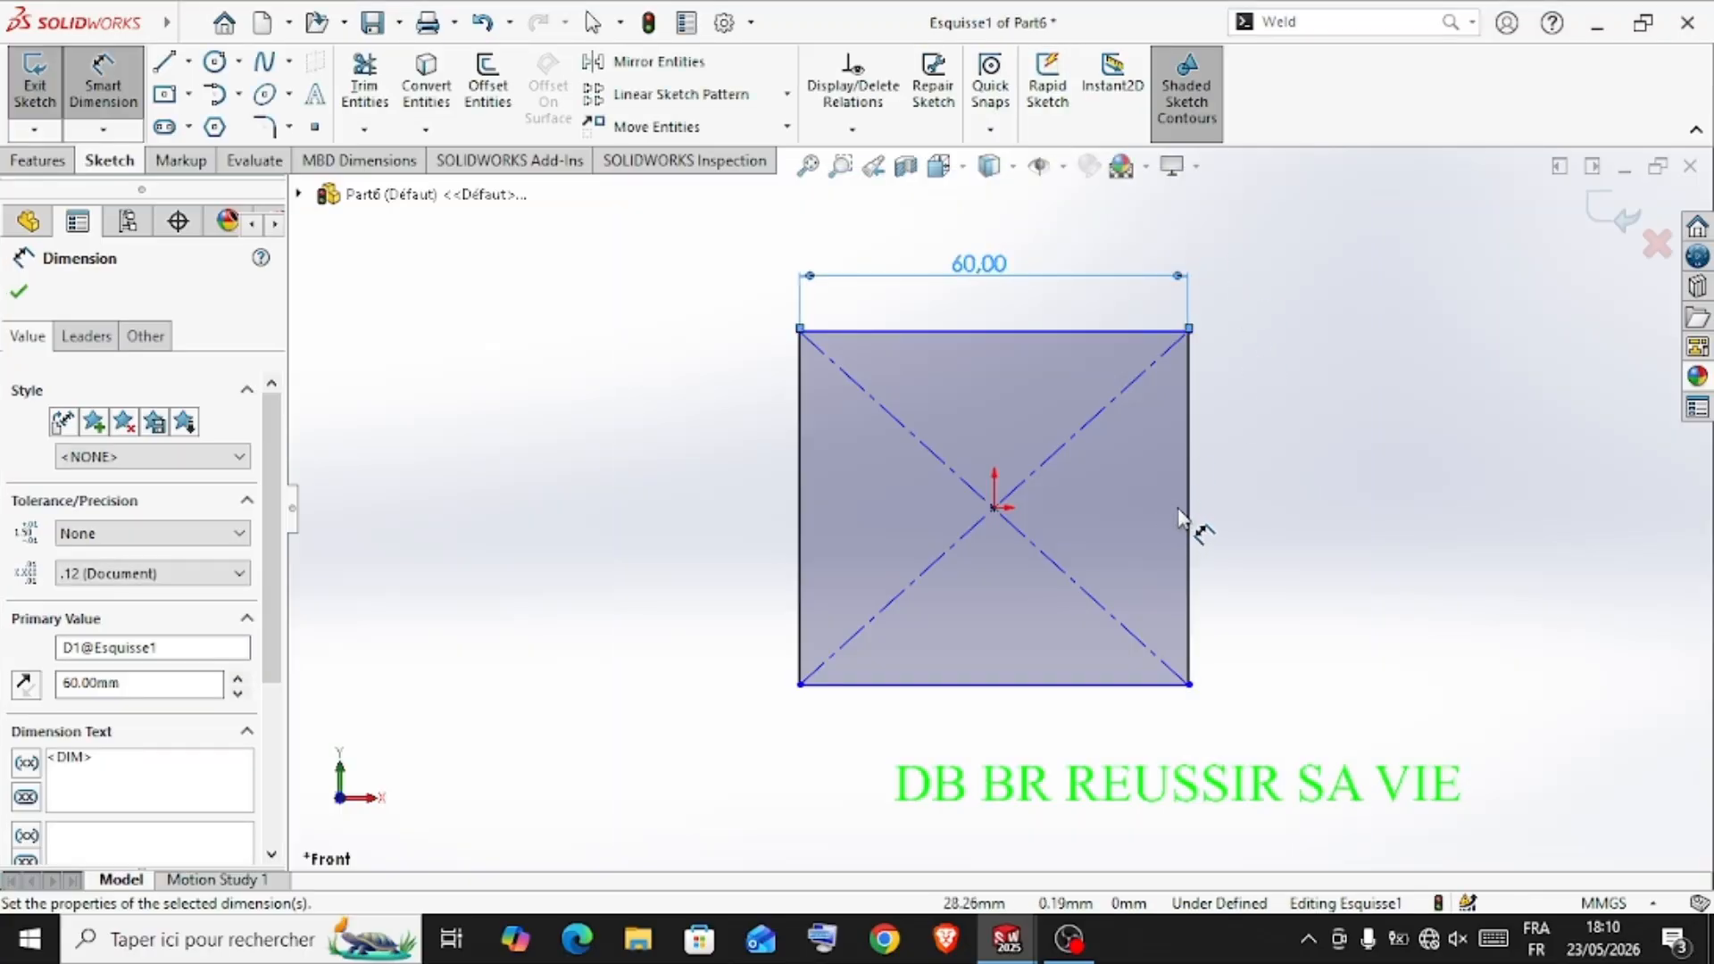
left_click(1188, 530)
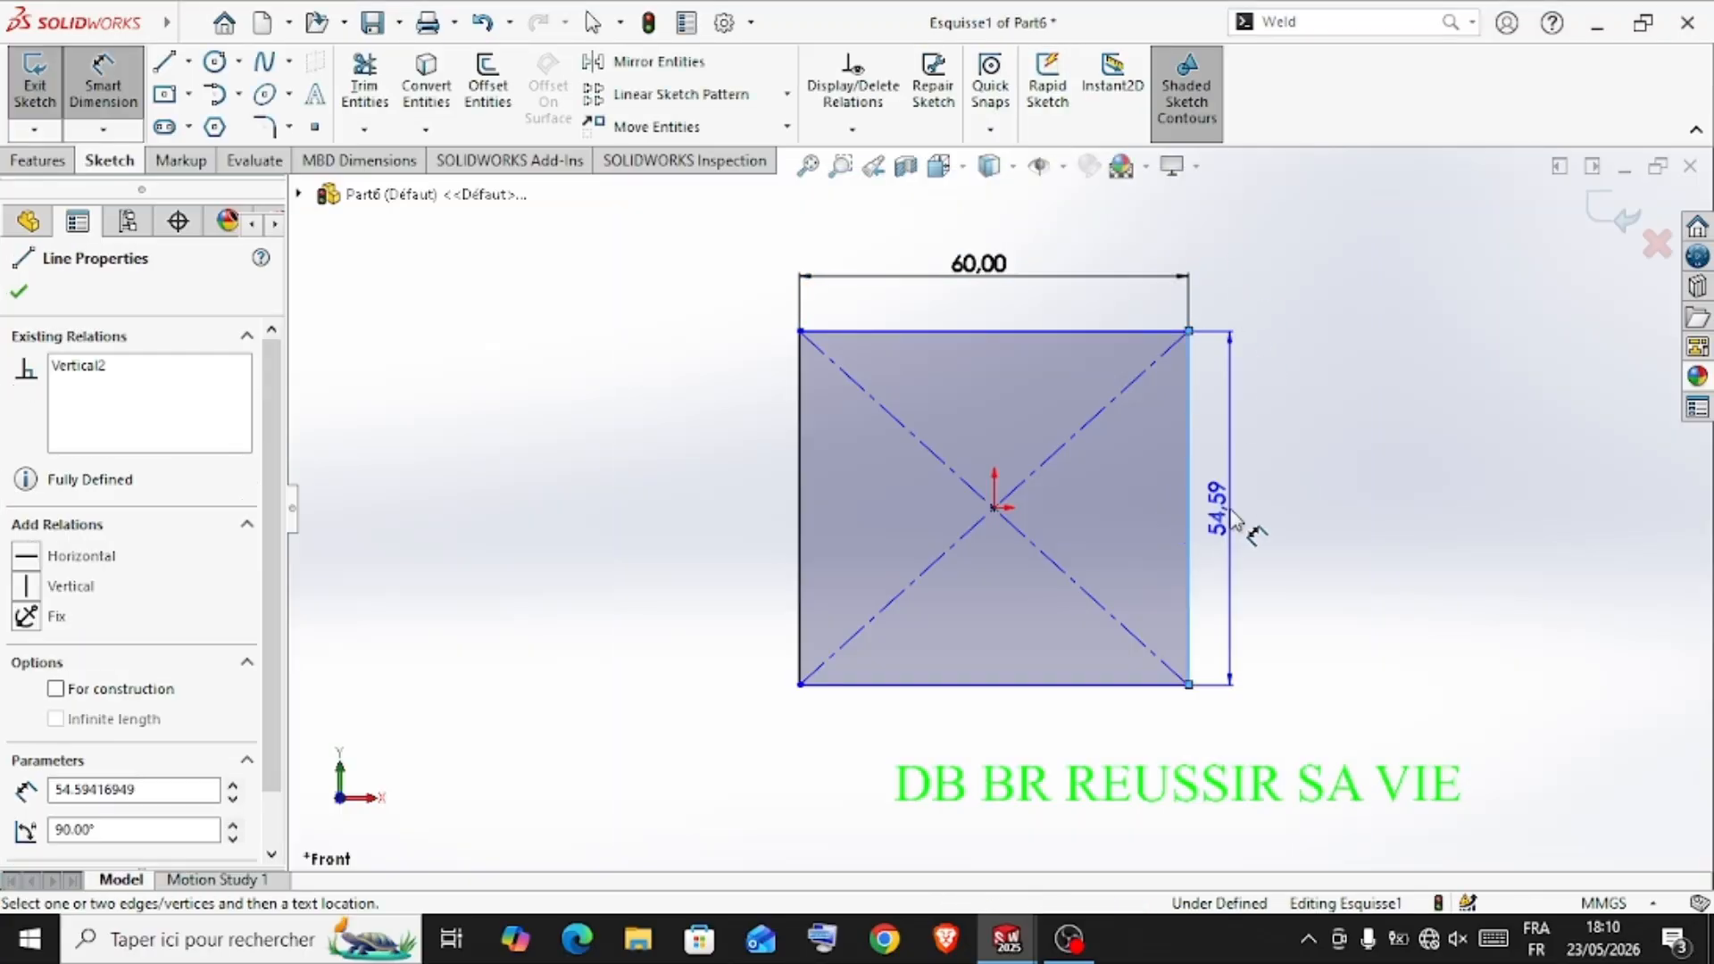
left_click(1269, 460)
type("60")
key("Return")
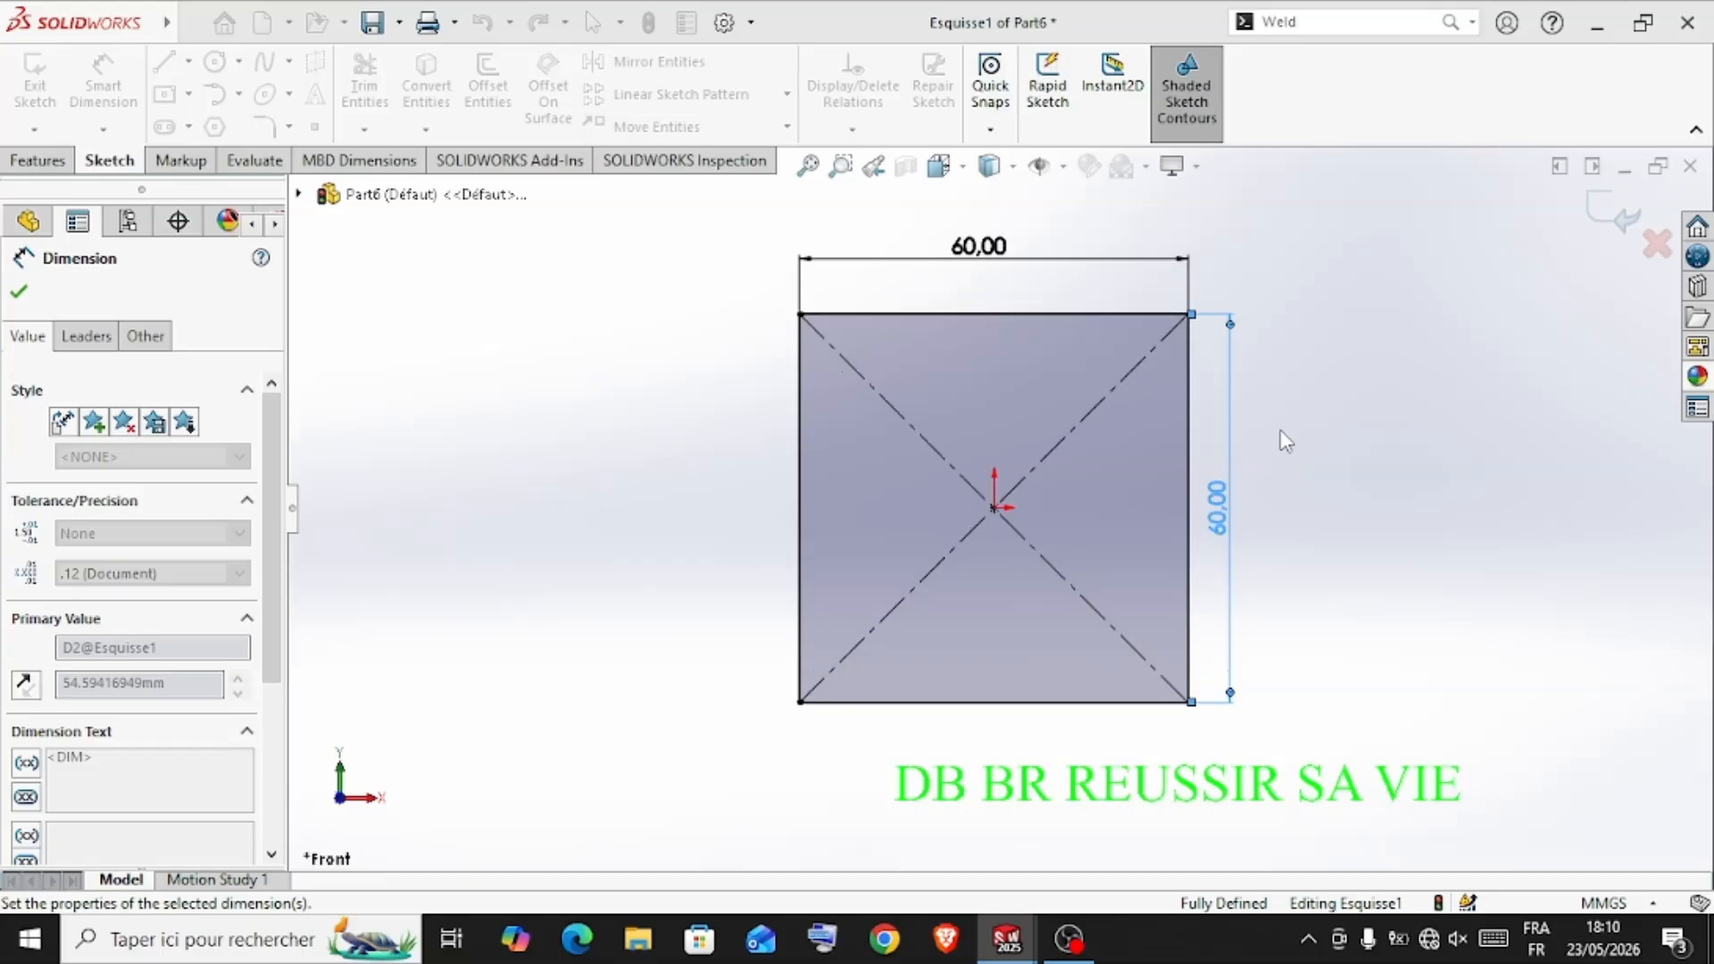
left_click(28, 300)
Extrude the square profile as a blind boss 80 mm deep
left_click(34, 161)
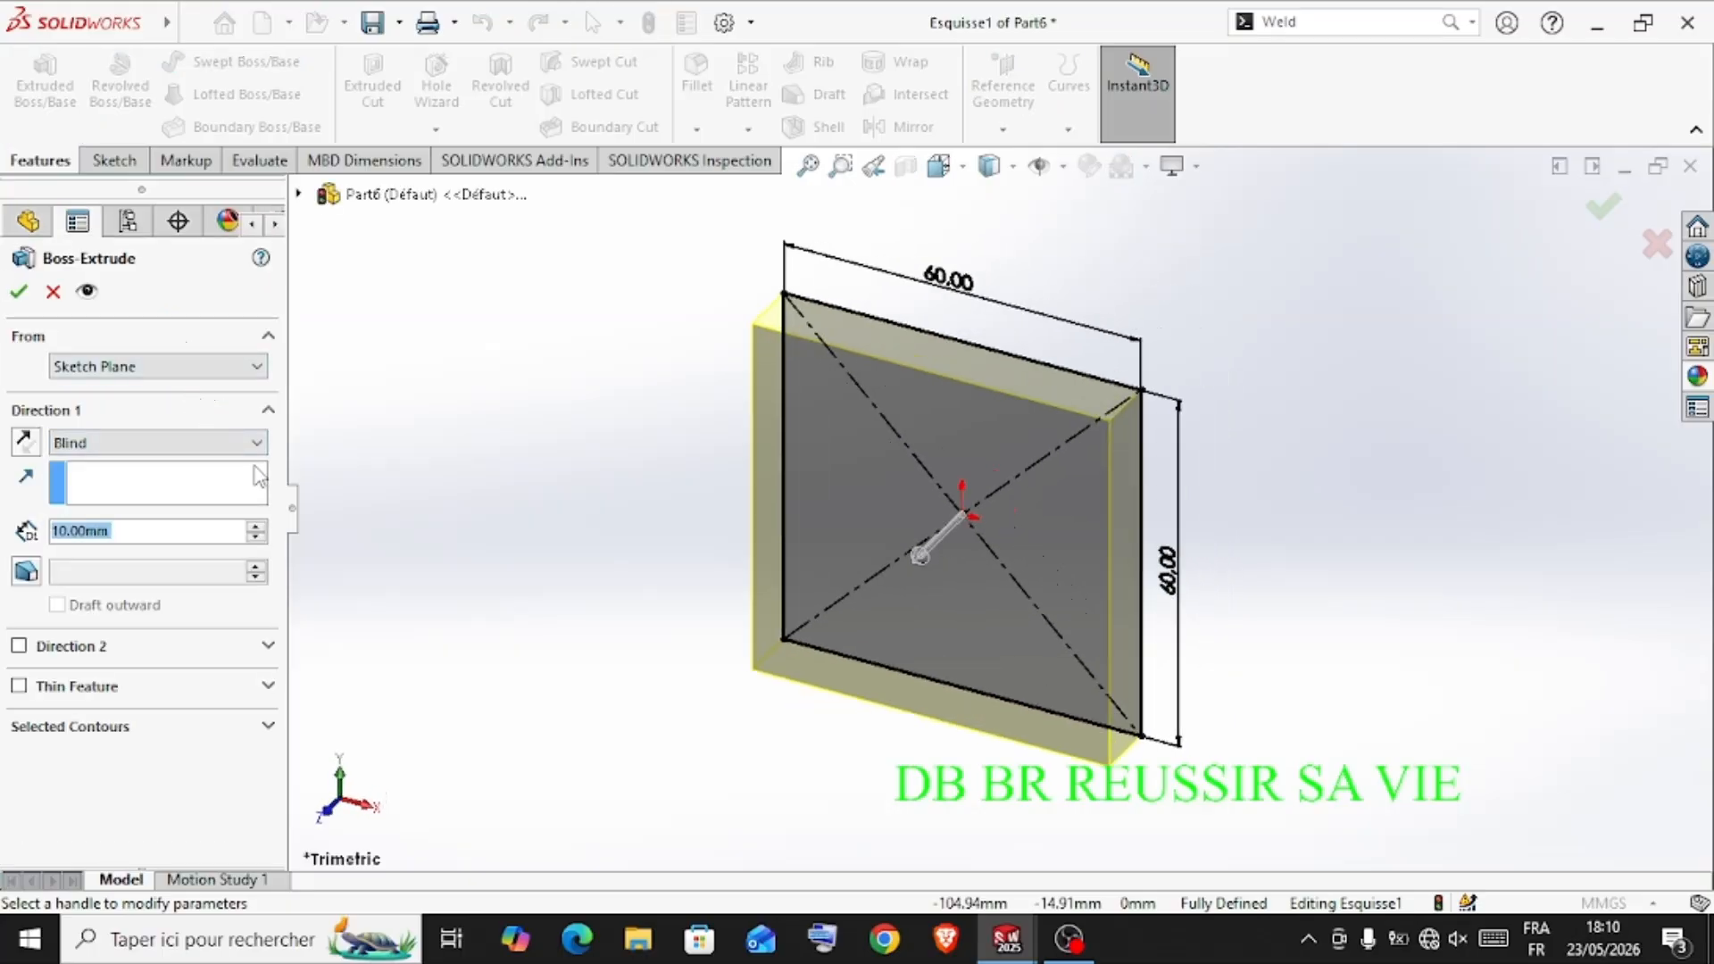
left_click(256, 527)
left_click(256, 527)
left_click(256, 527)
left_click(257, 526)
left_click(257, 527)
left_click(256, 527)
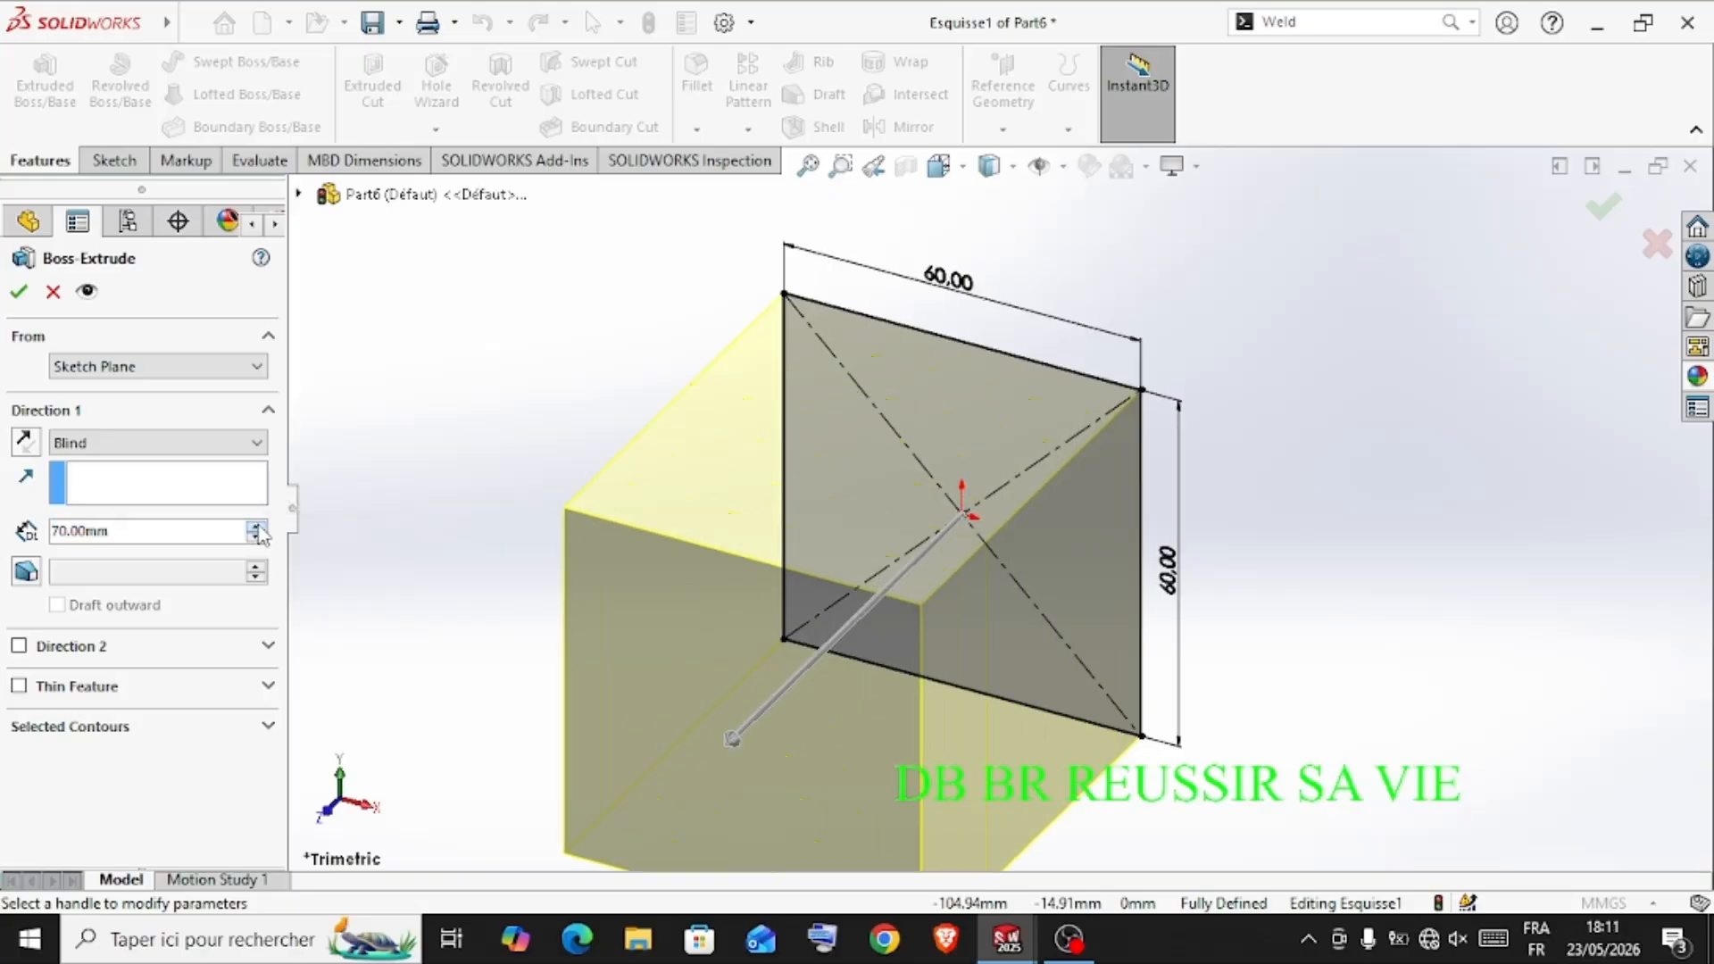
left_click(256, 526)
left_click(19, 292)
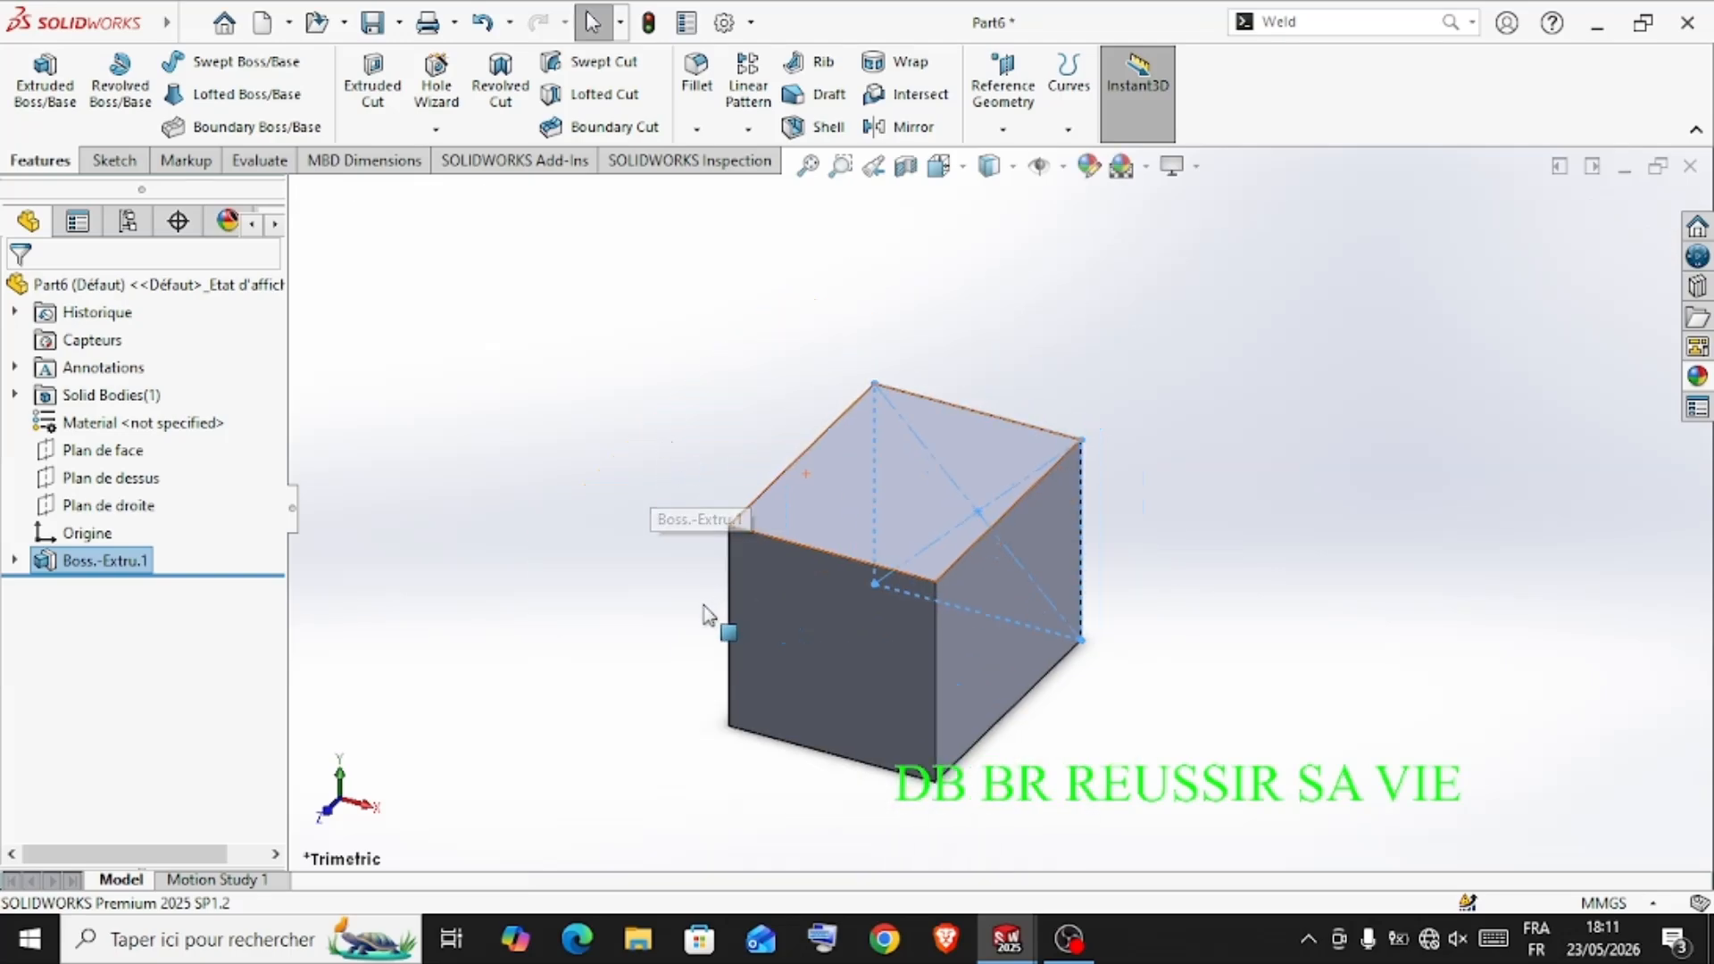
Shell the block with 5 mm thick walls, removing its front square face
left_click(714, 622)
left_click(821, 661)
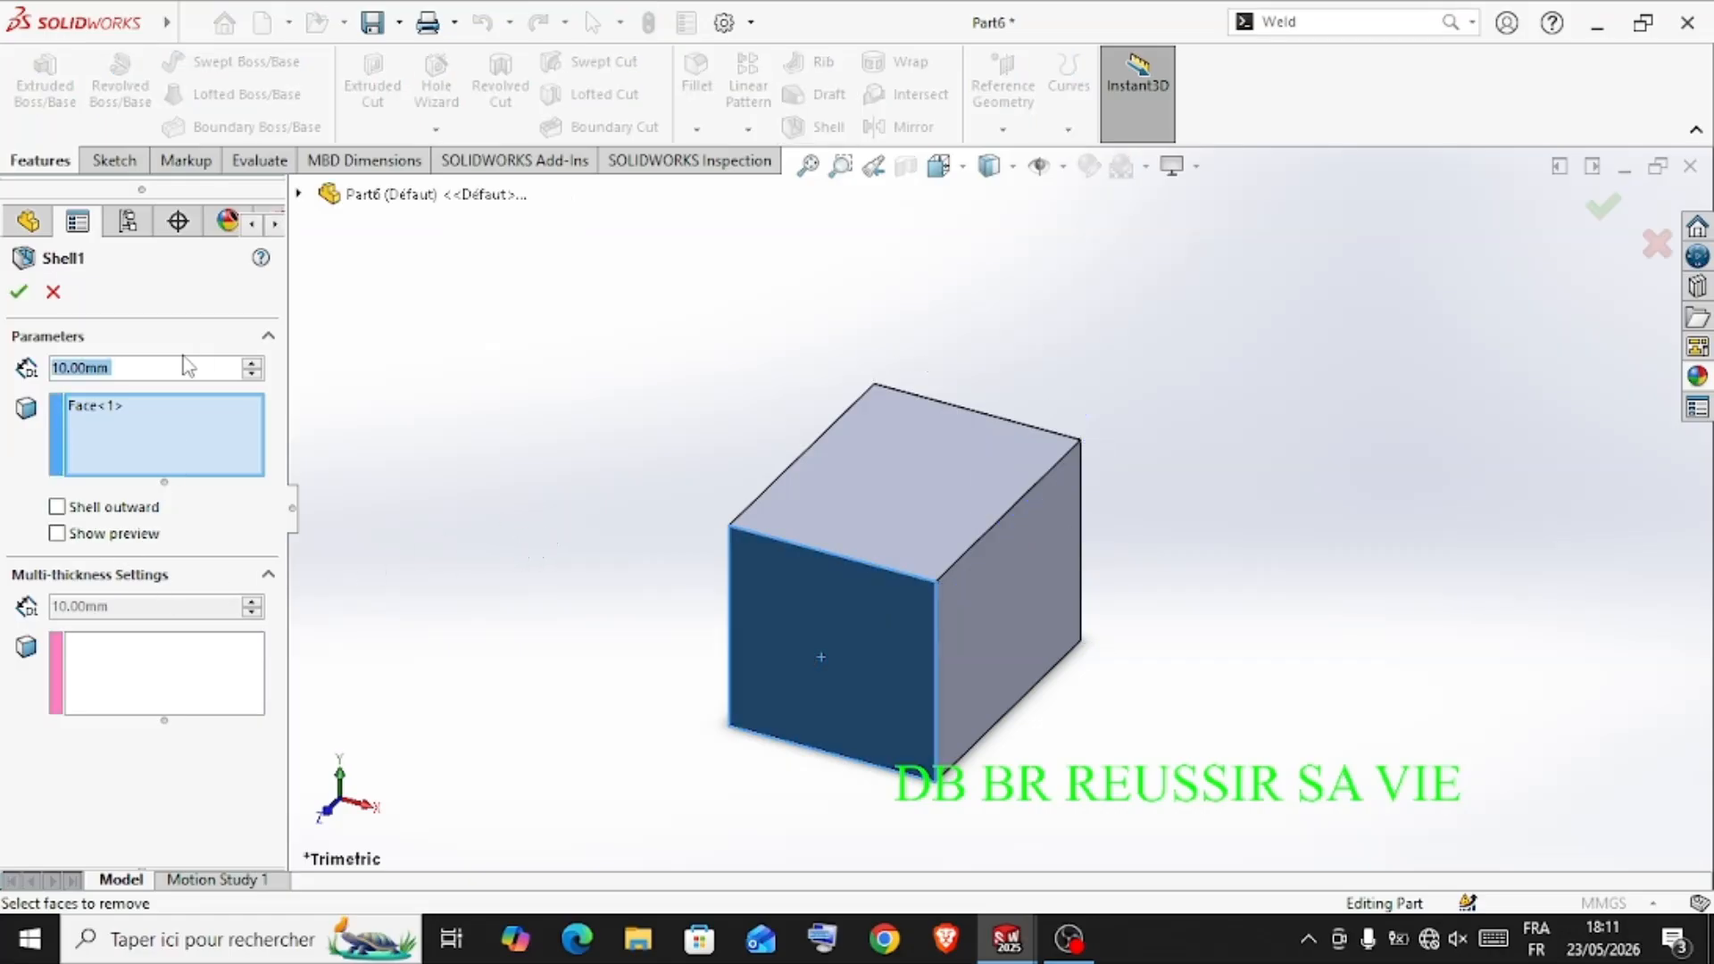
type("5")
key("Return")
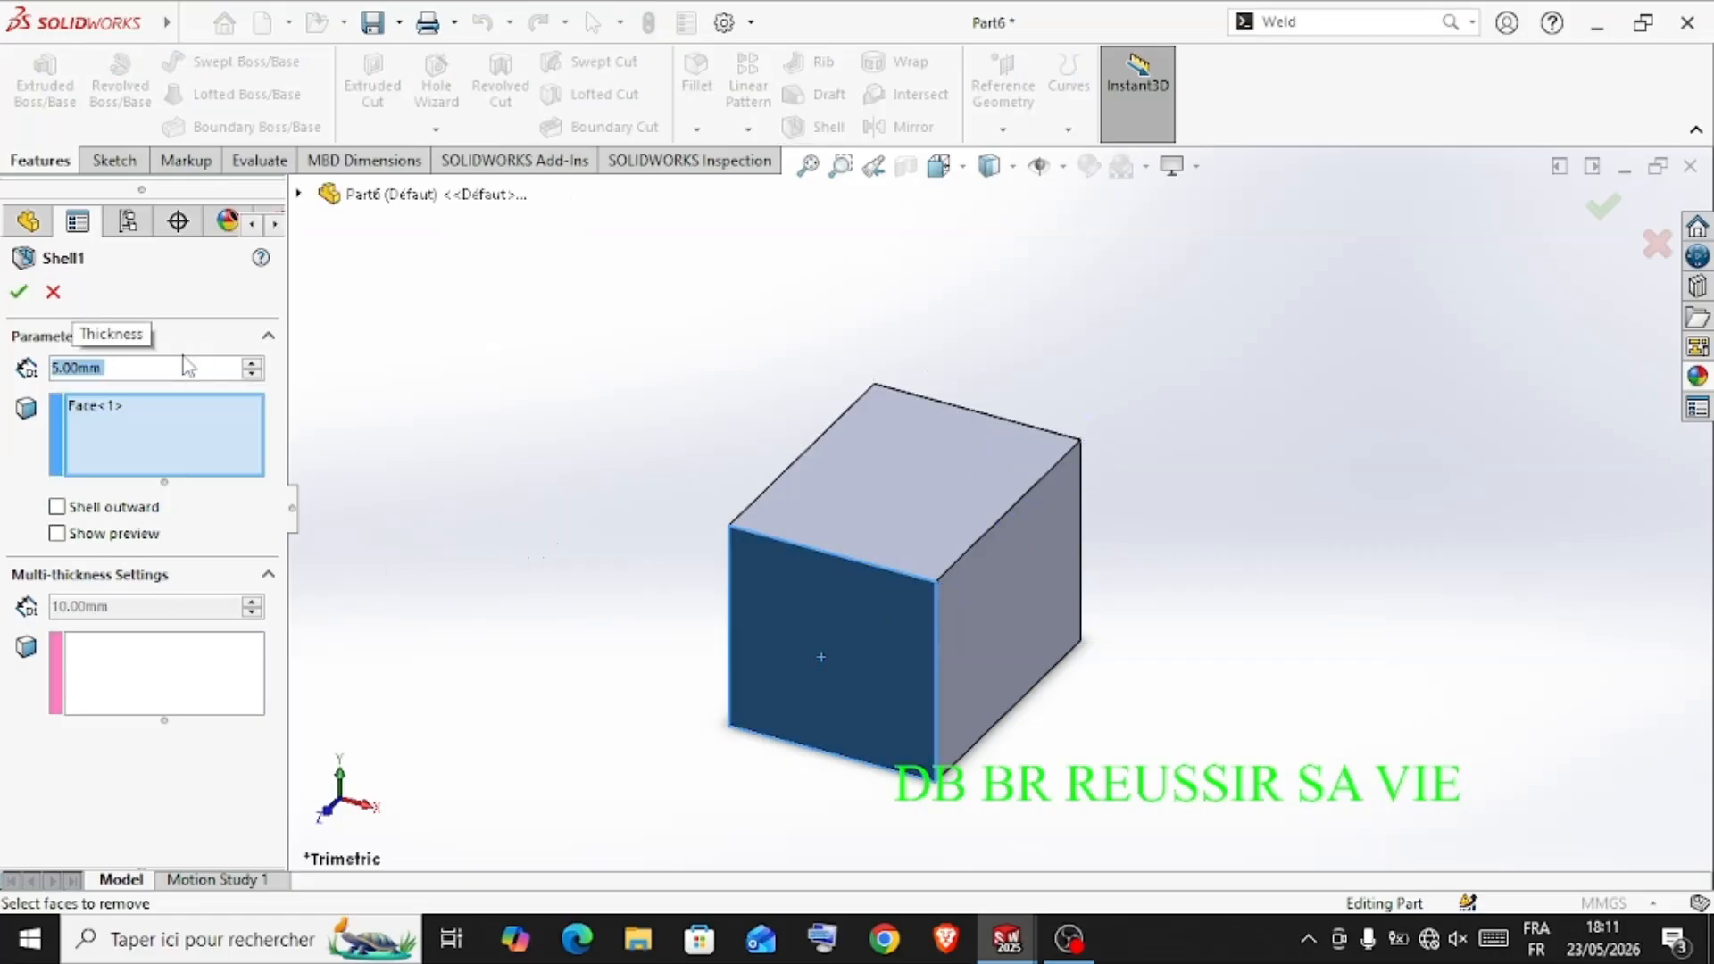
left_click(30, 300)
Apply the clear thick glass appearance to the shelled box
middle_click_drag(560, 605, 718, 629)
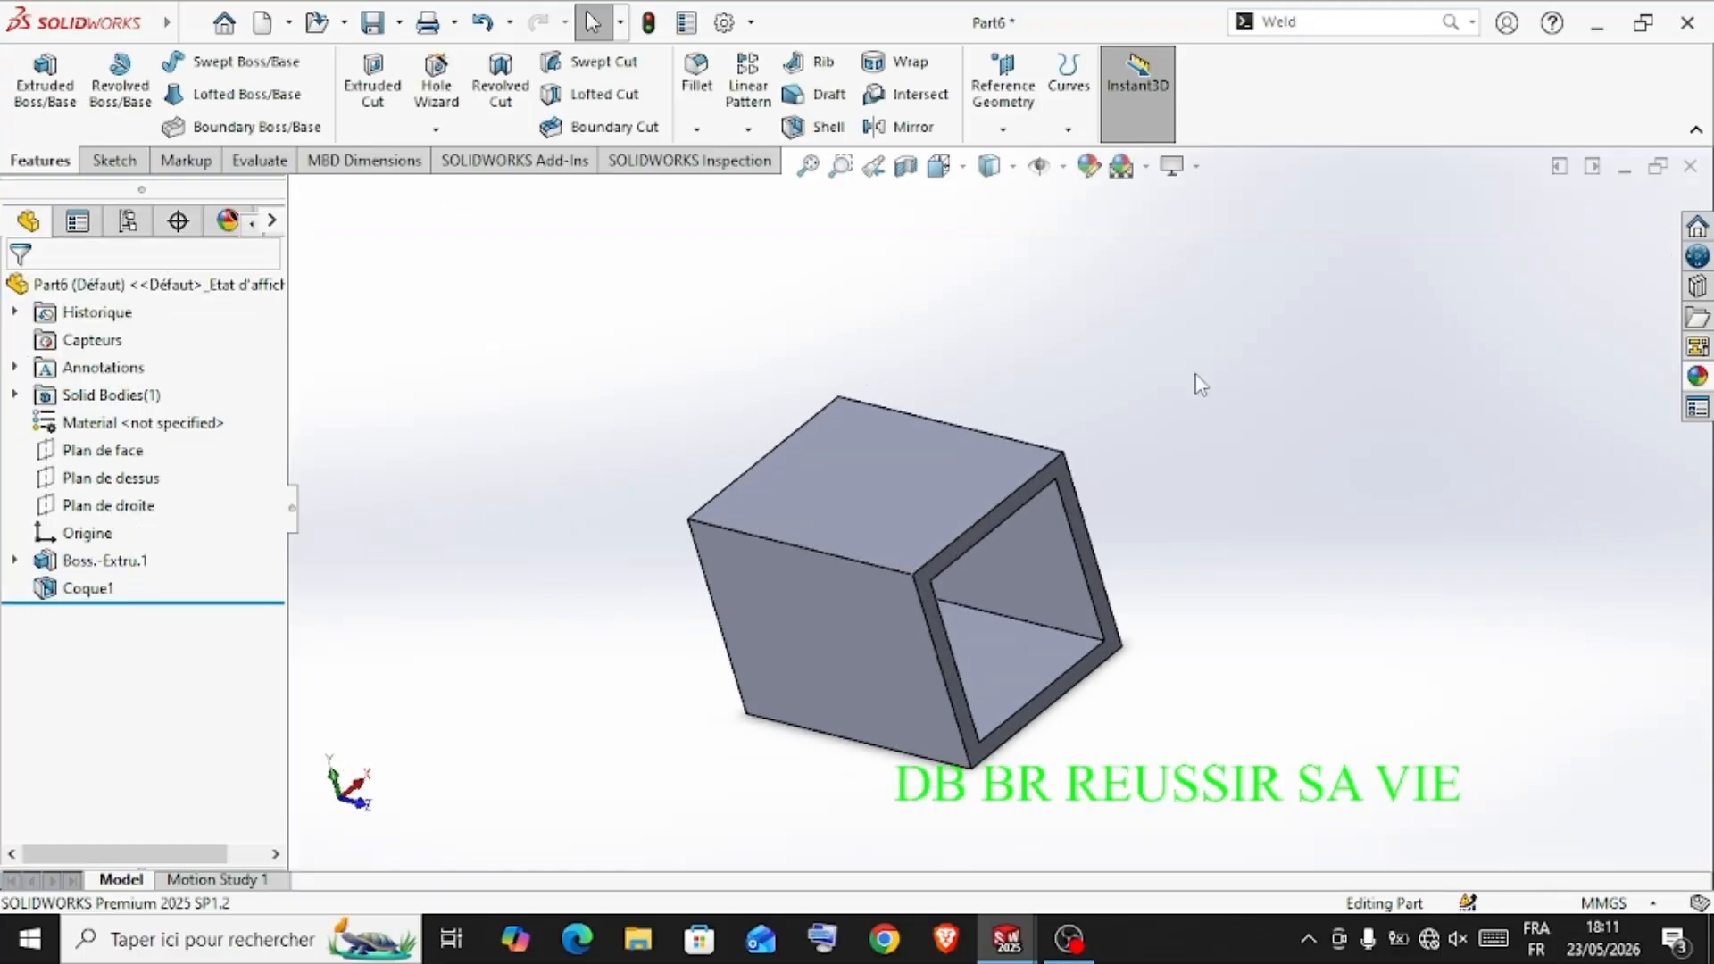
left_click(1694, 380)
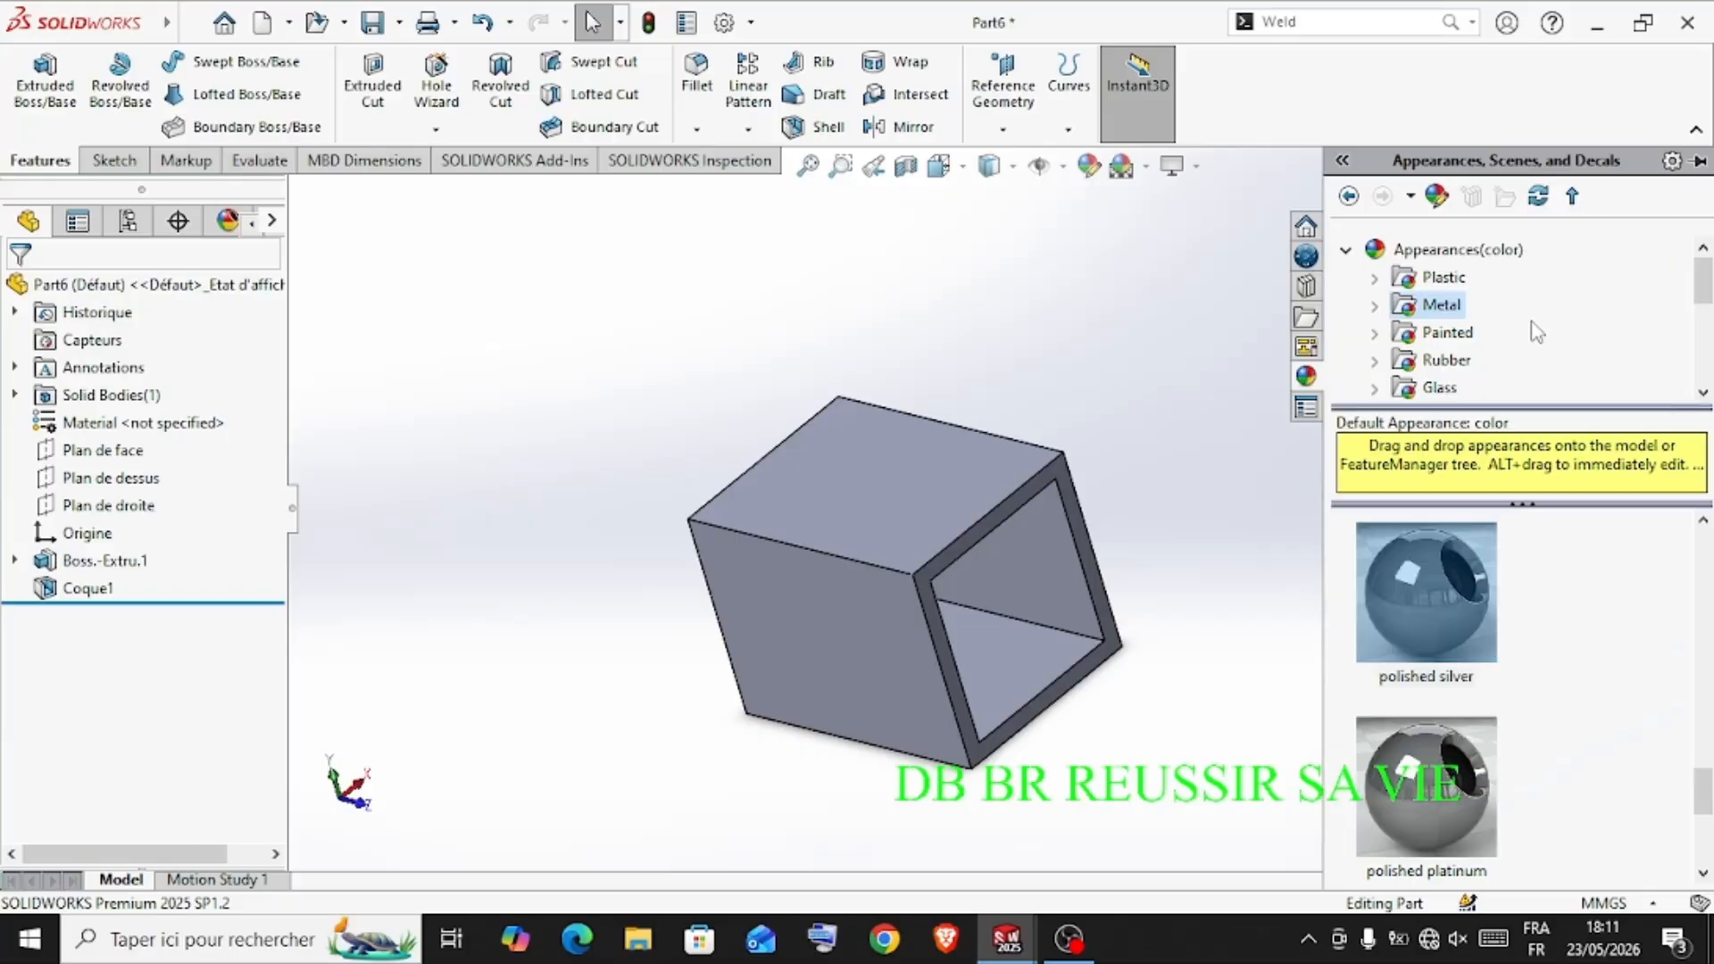
left_click(1445, 387)
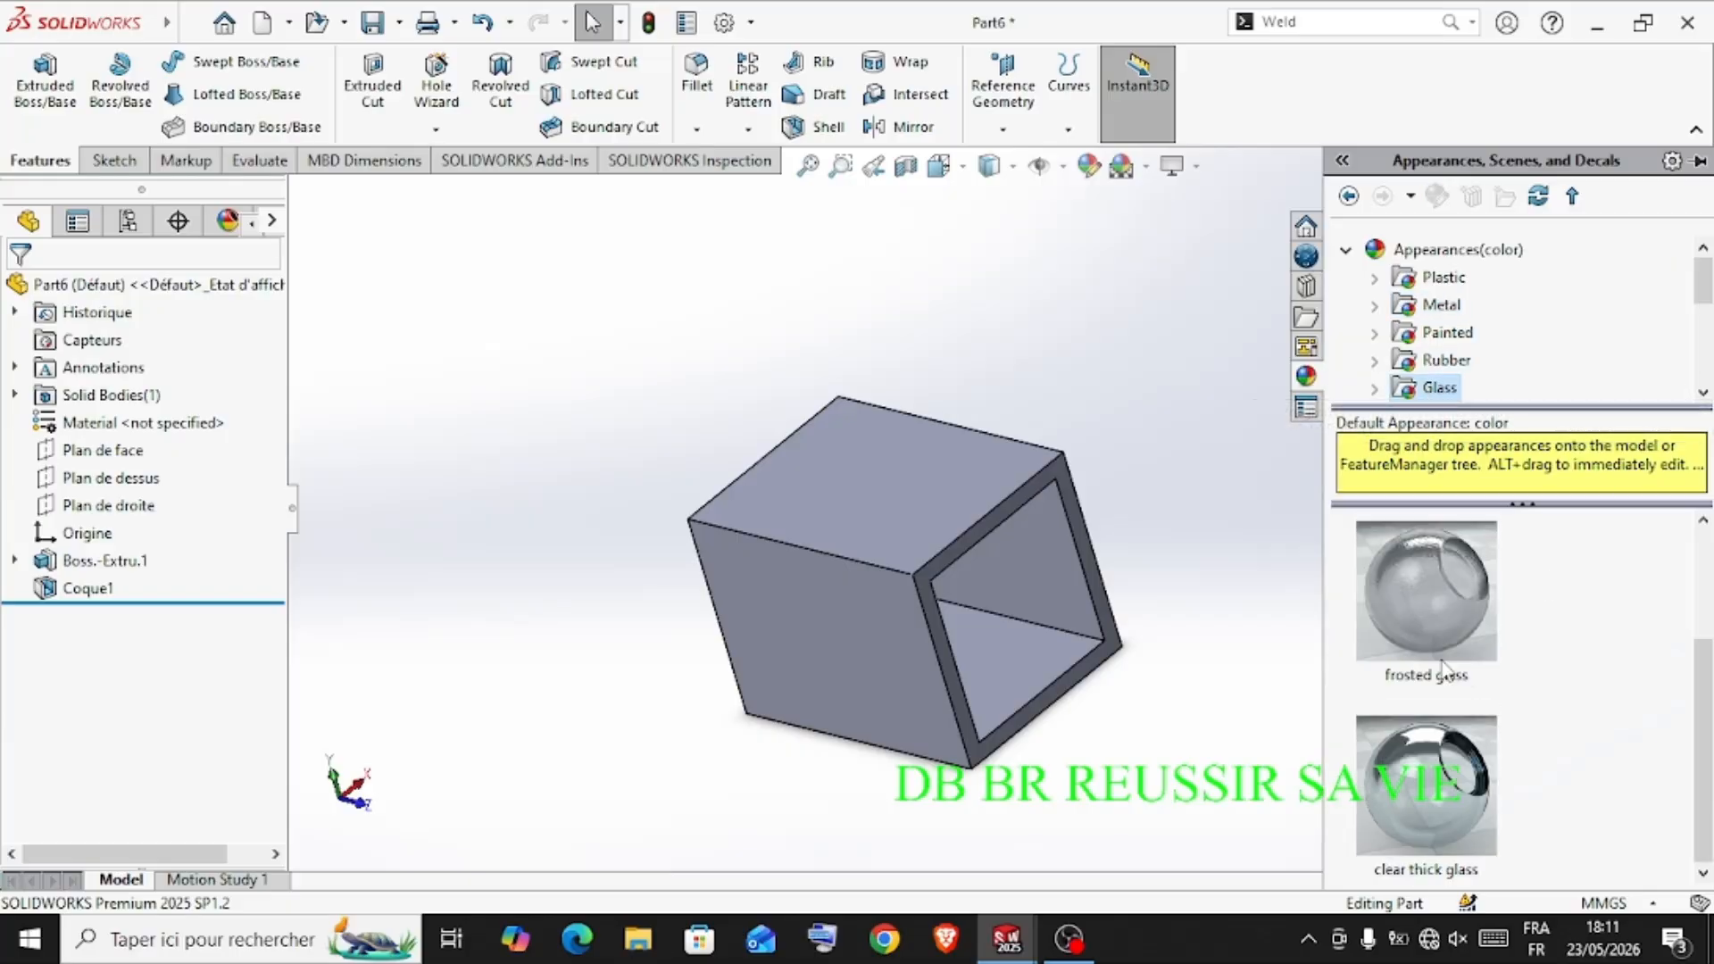
double_click(1426, 779)
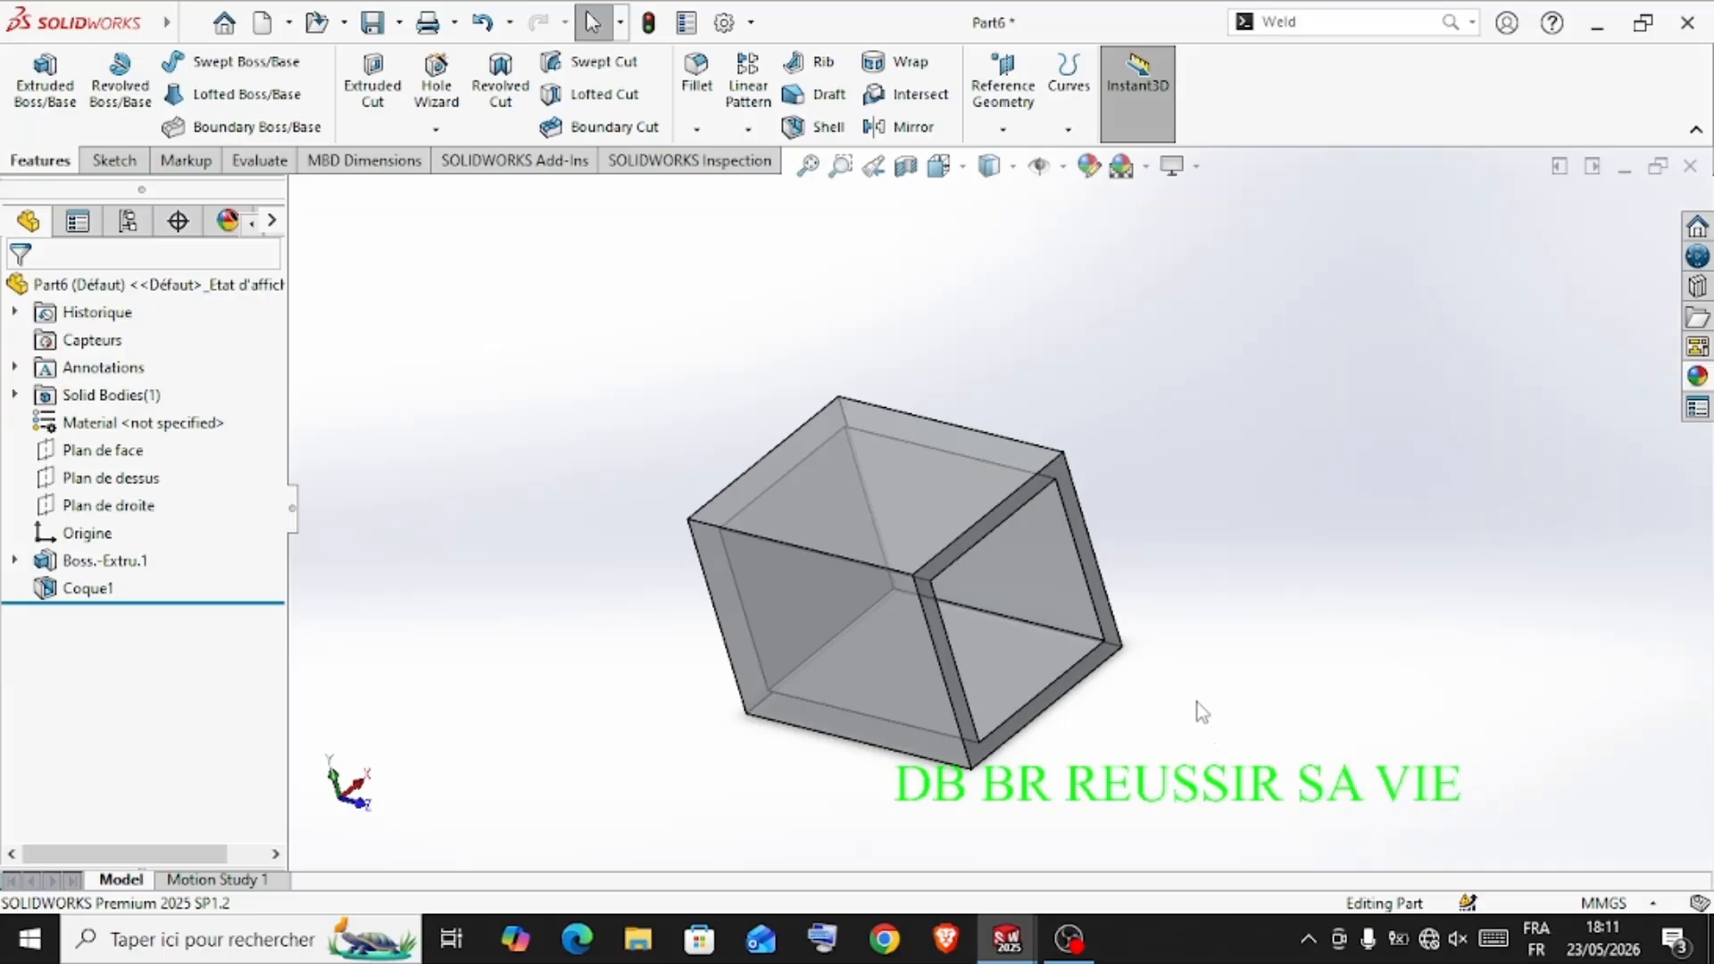
Save the part as corps1 in the TUTO69 folder
middle_click_drag(1199, 708, 1218, 661)
middle_click_drag(1304, 515, 927, 614)
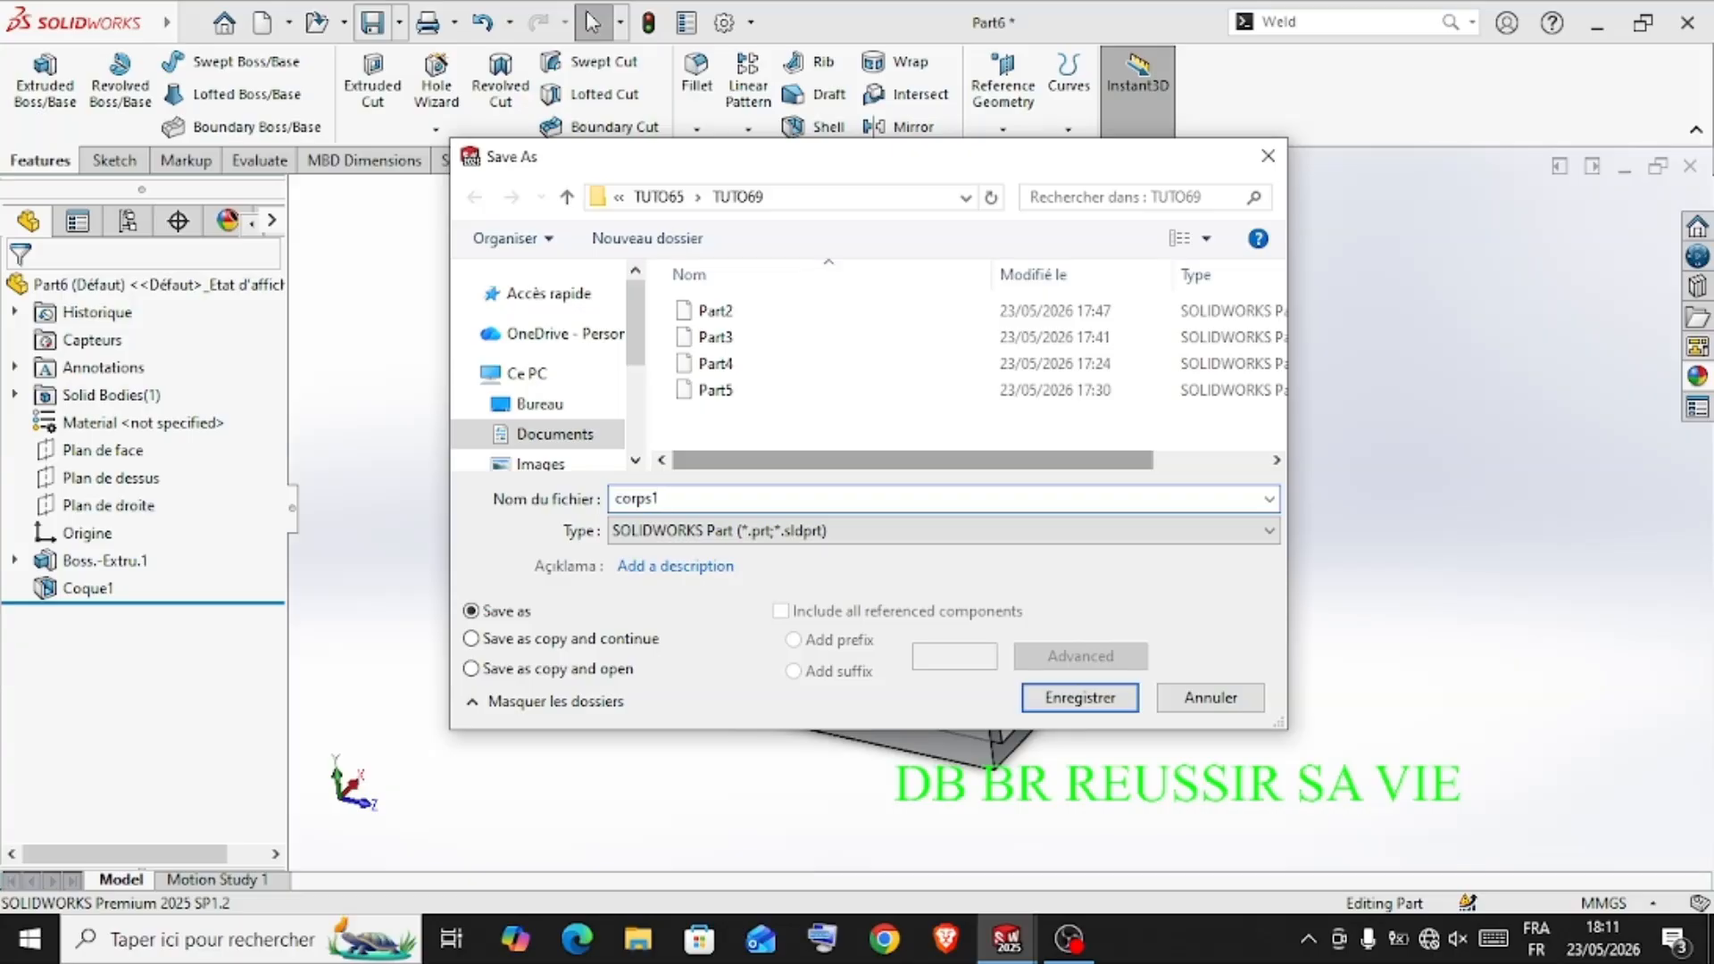
left_click(1043, 700)
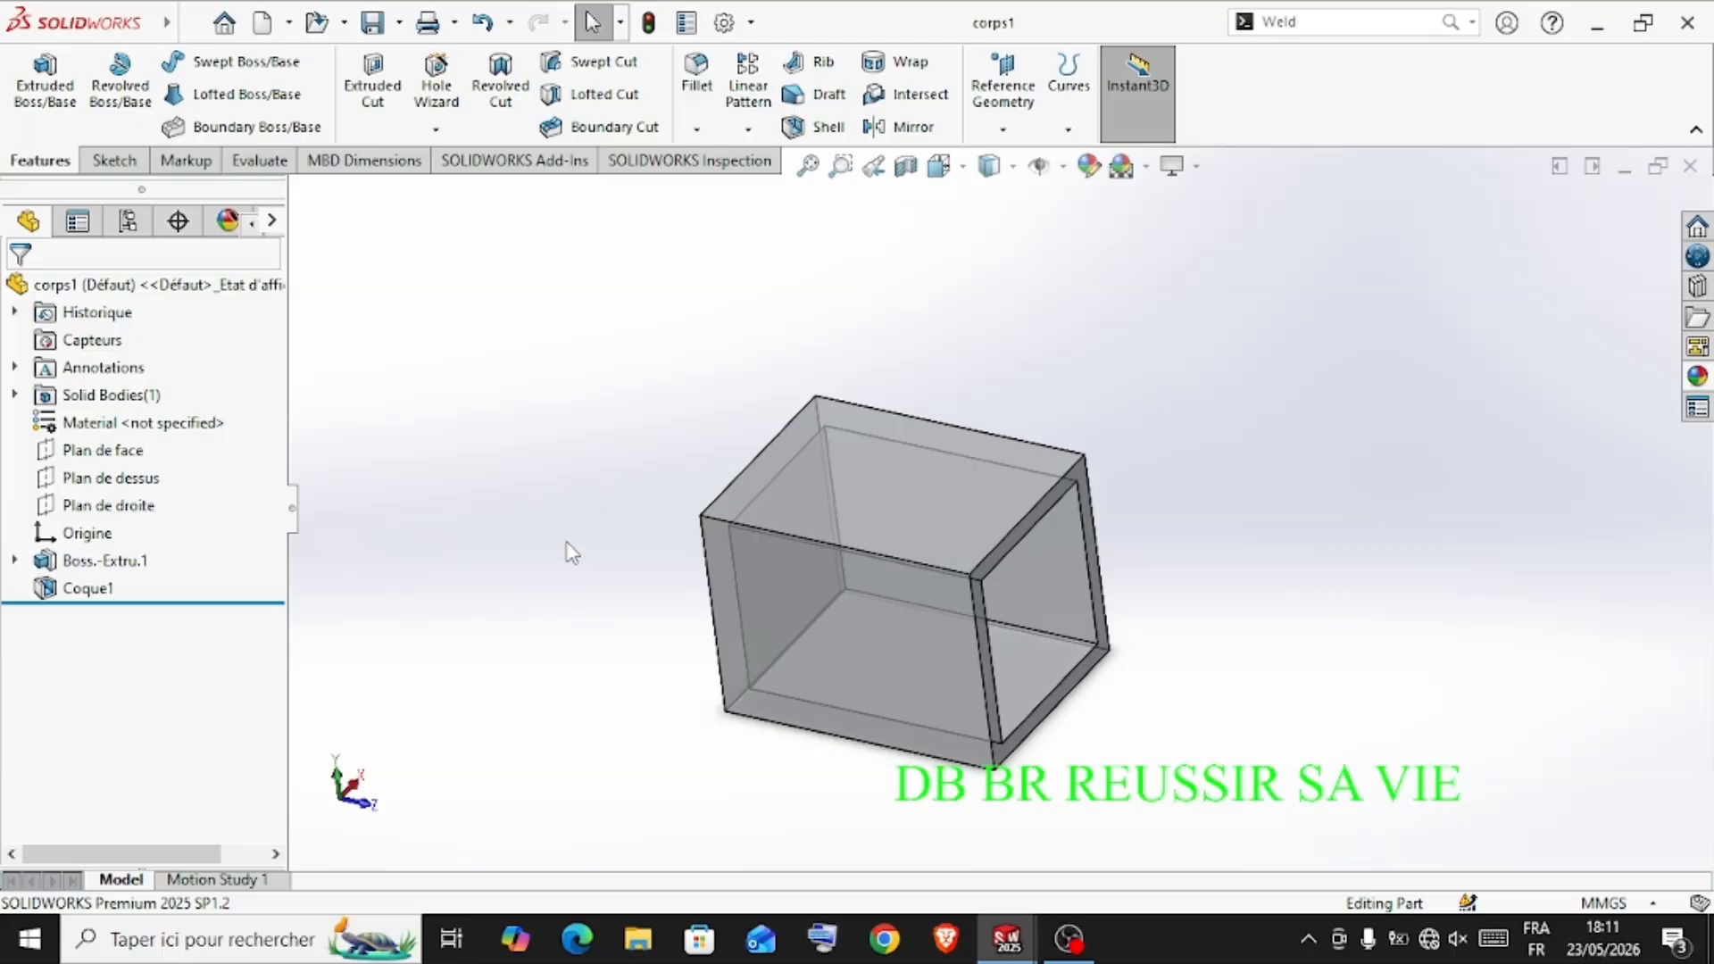
Start a new part and sketch a center rectangle about 72 mm high at the origin on the front plane (Plan de face)
key("ctrl+n")
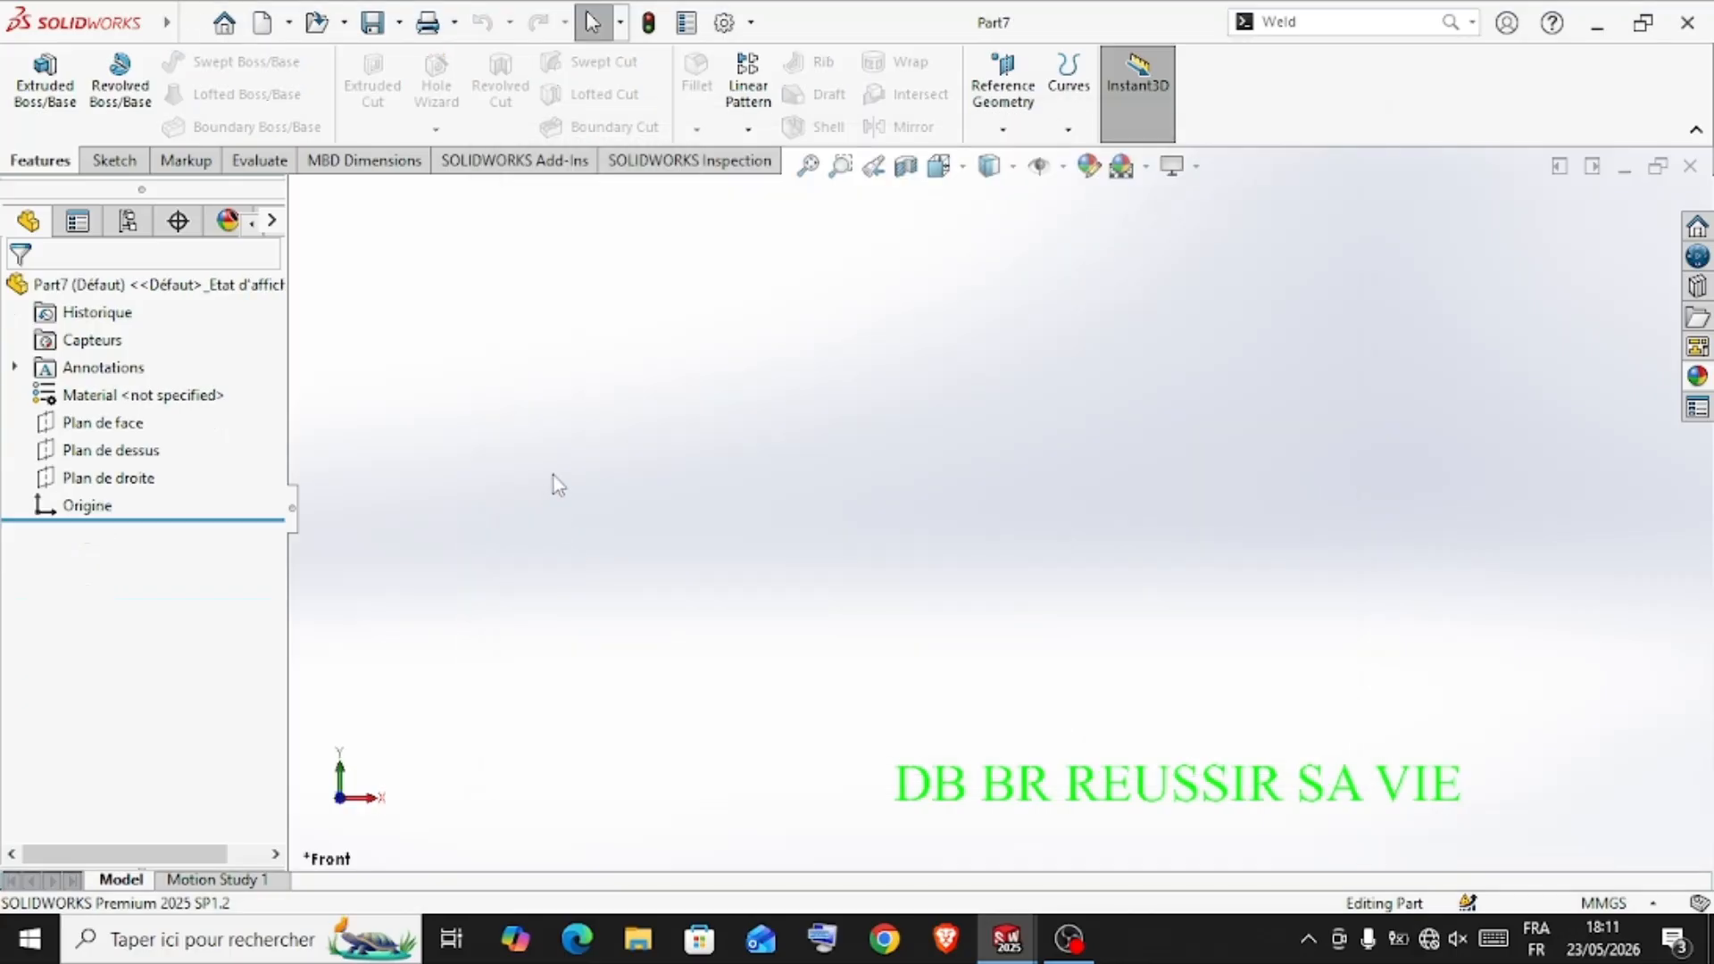
left_click(103, 423)
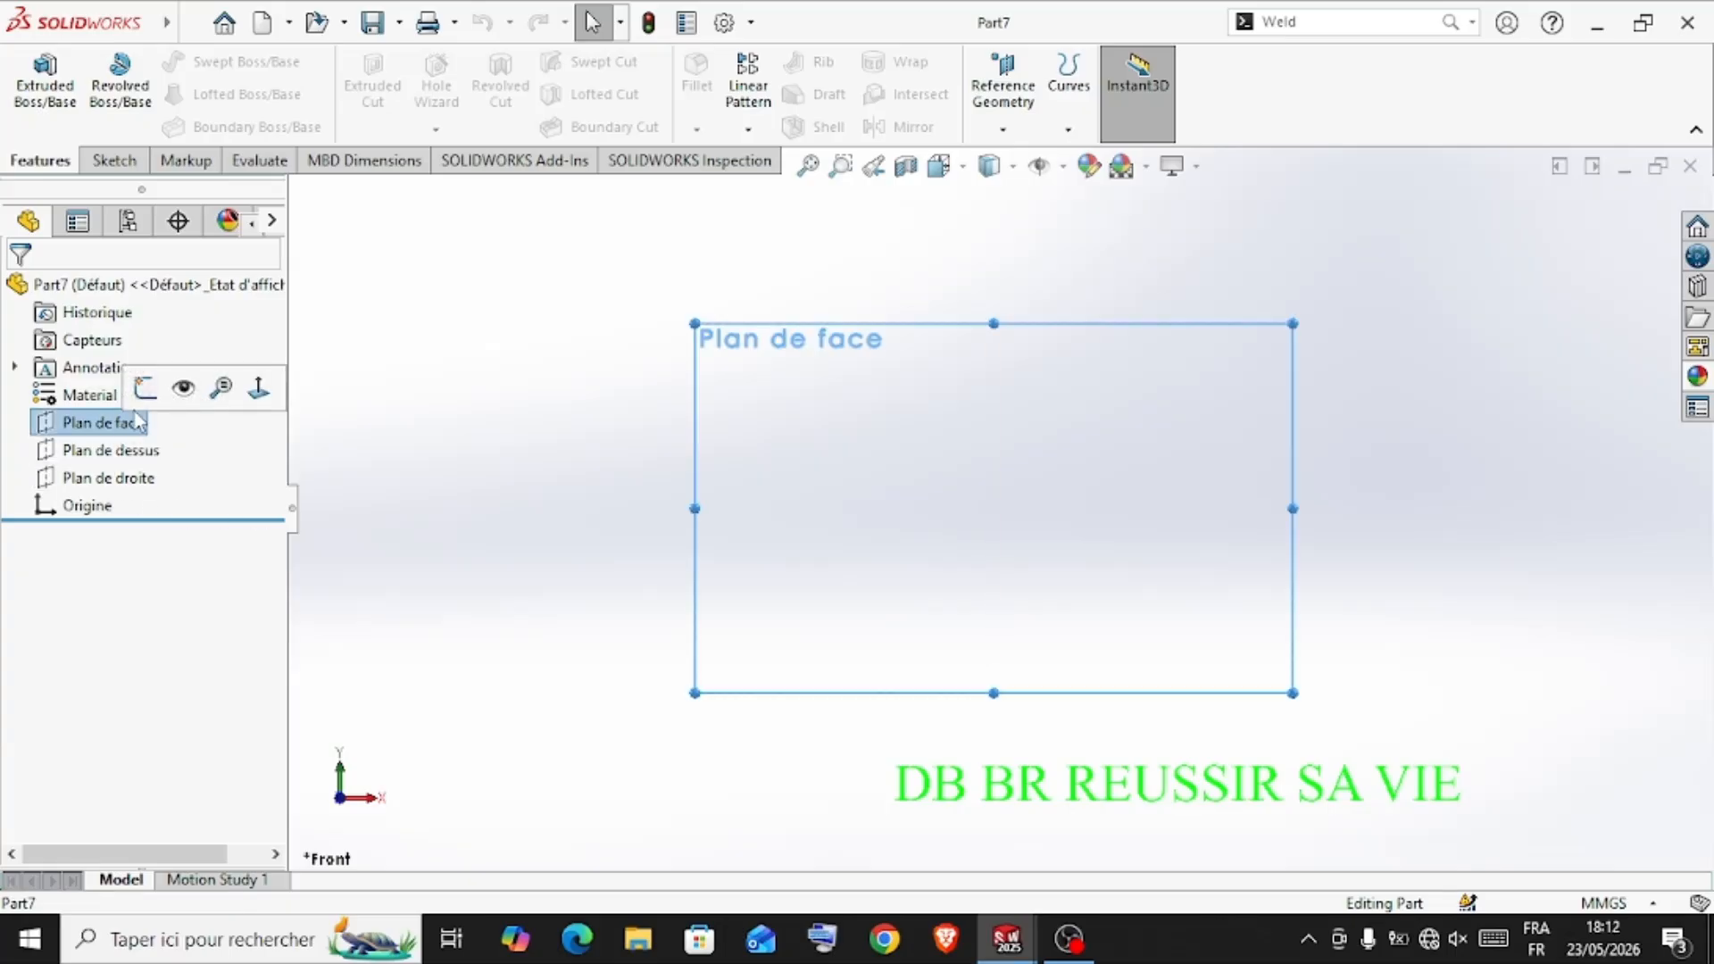
left_click(143, 391)
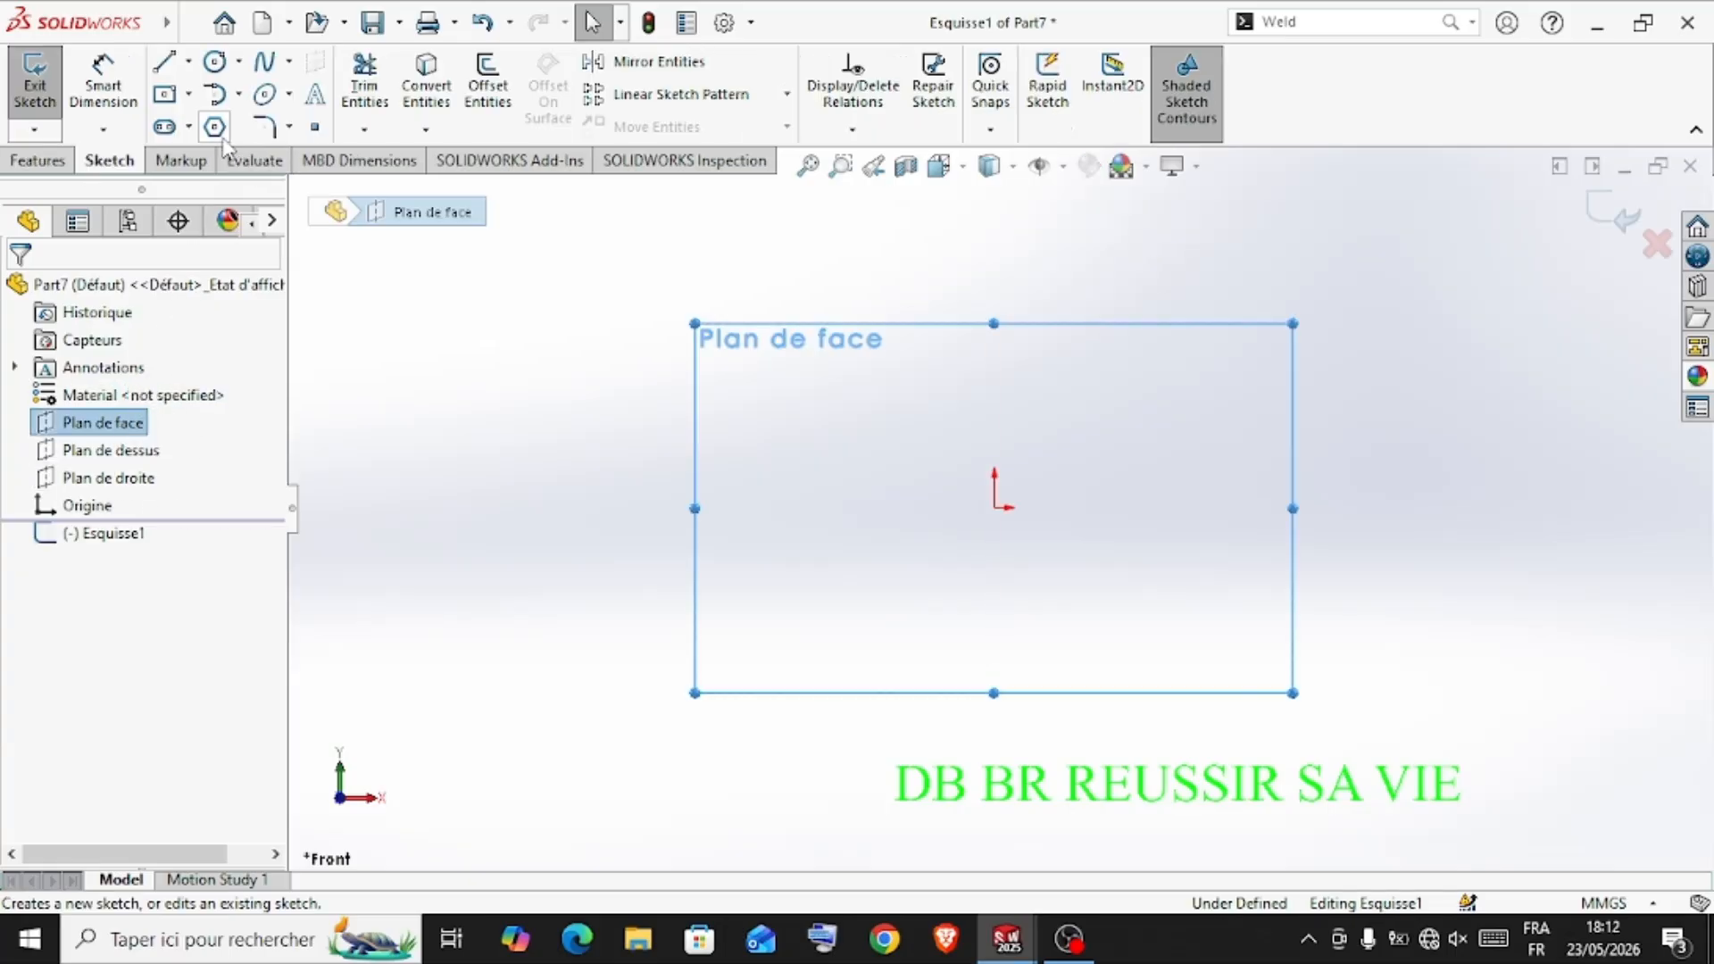
left_click(168, 96)
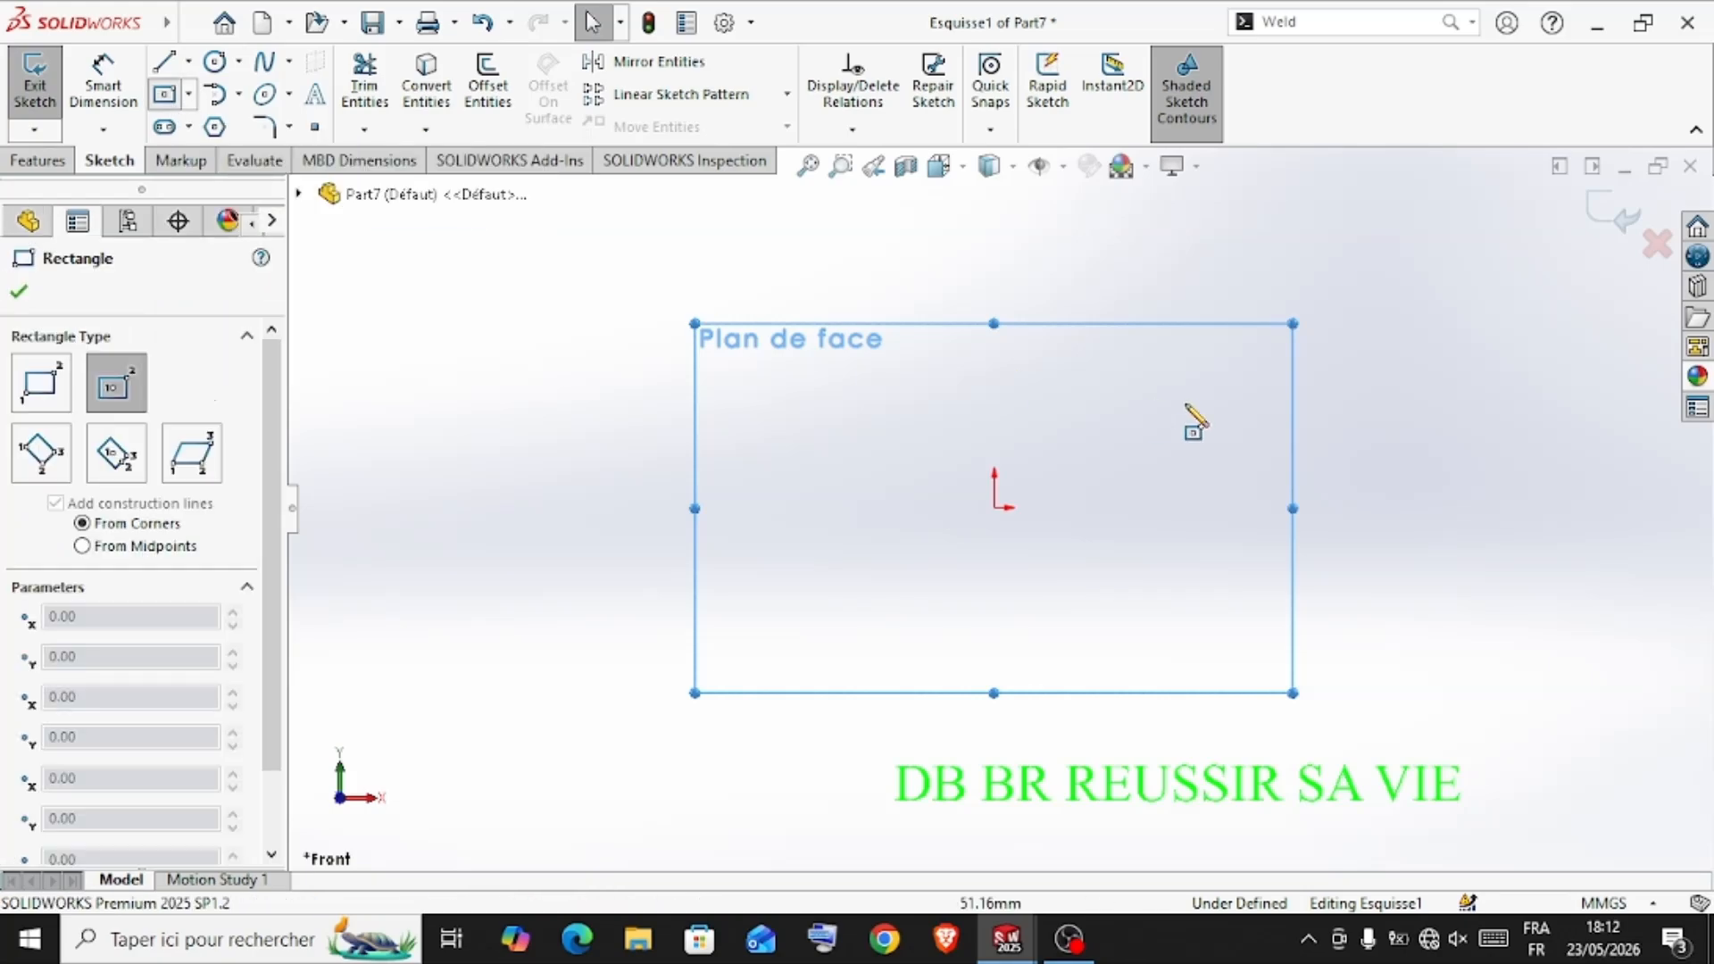
left_click(993, 507)
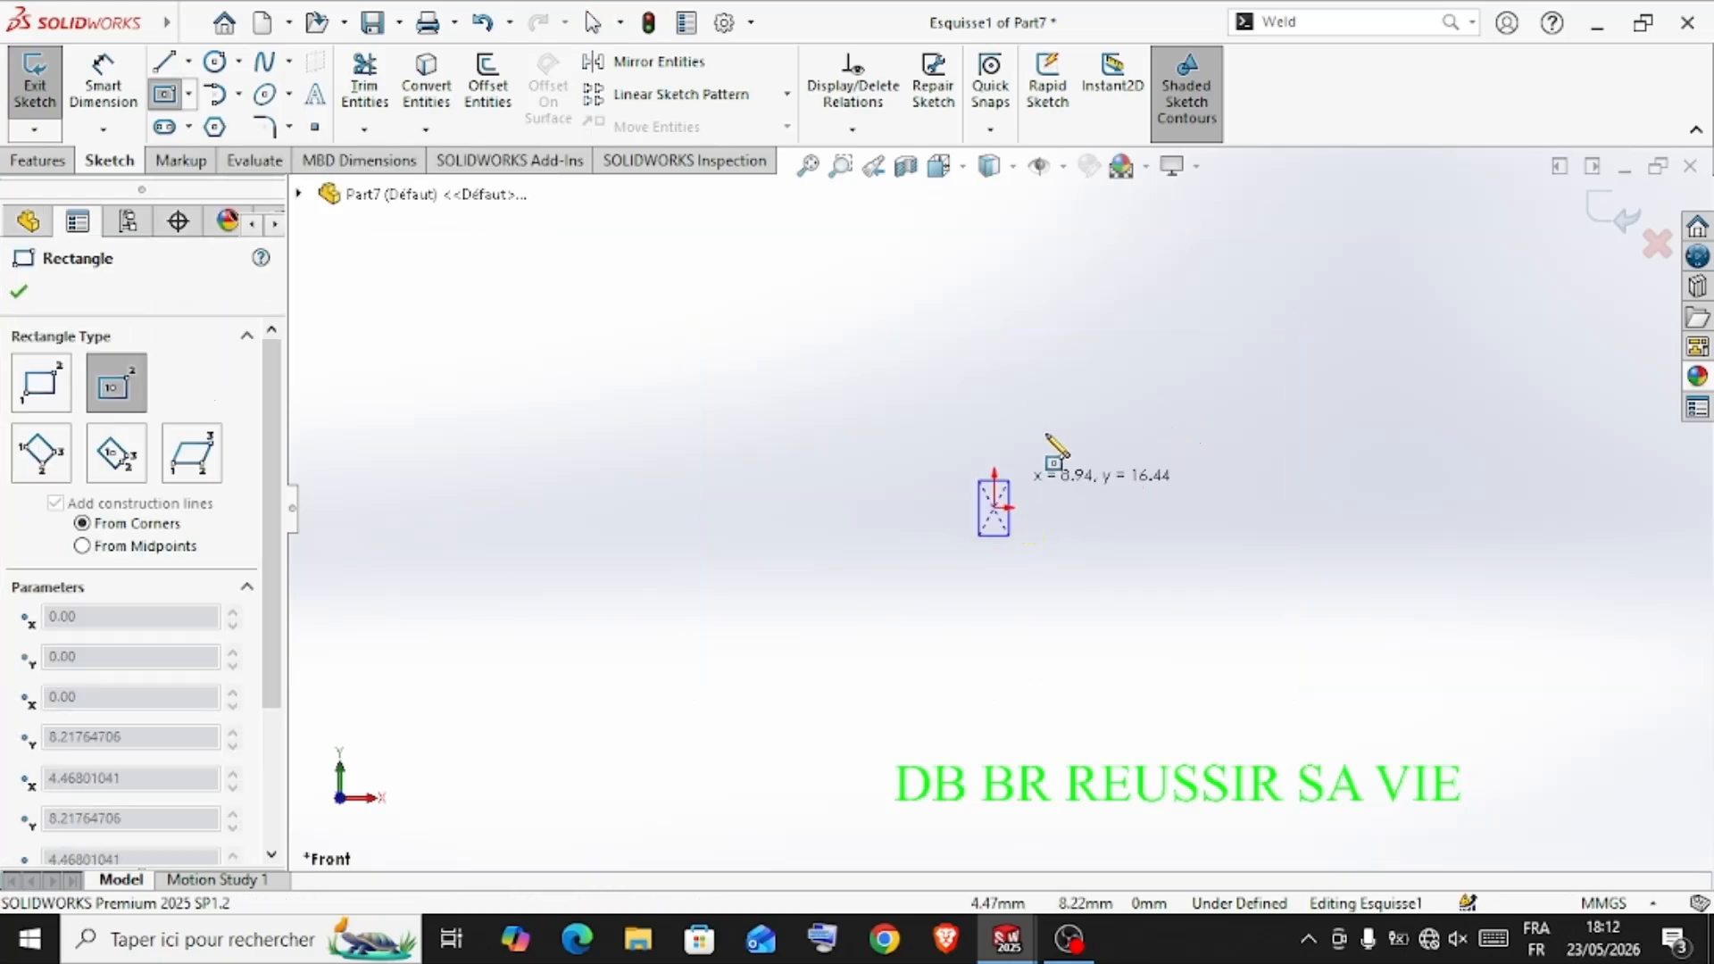
left_click(1101, 391)
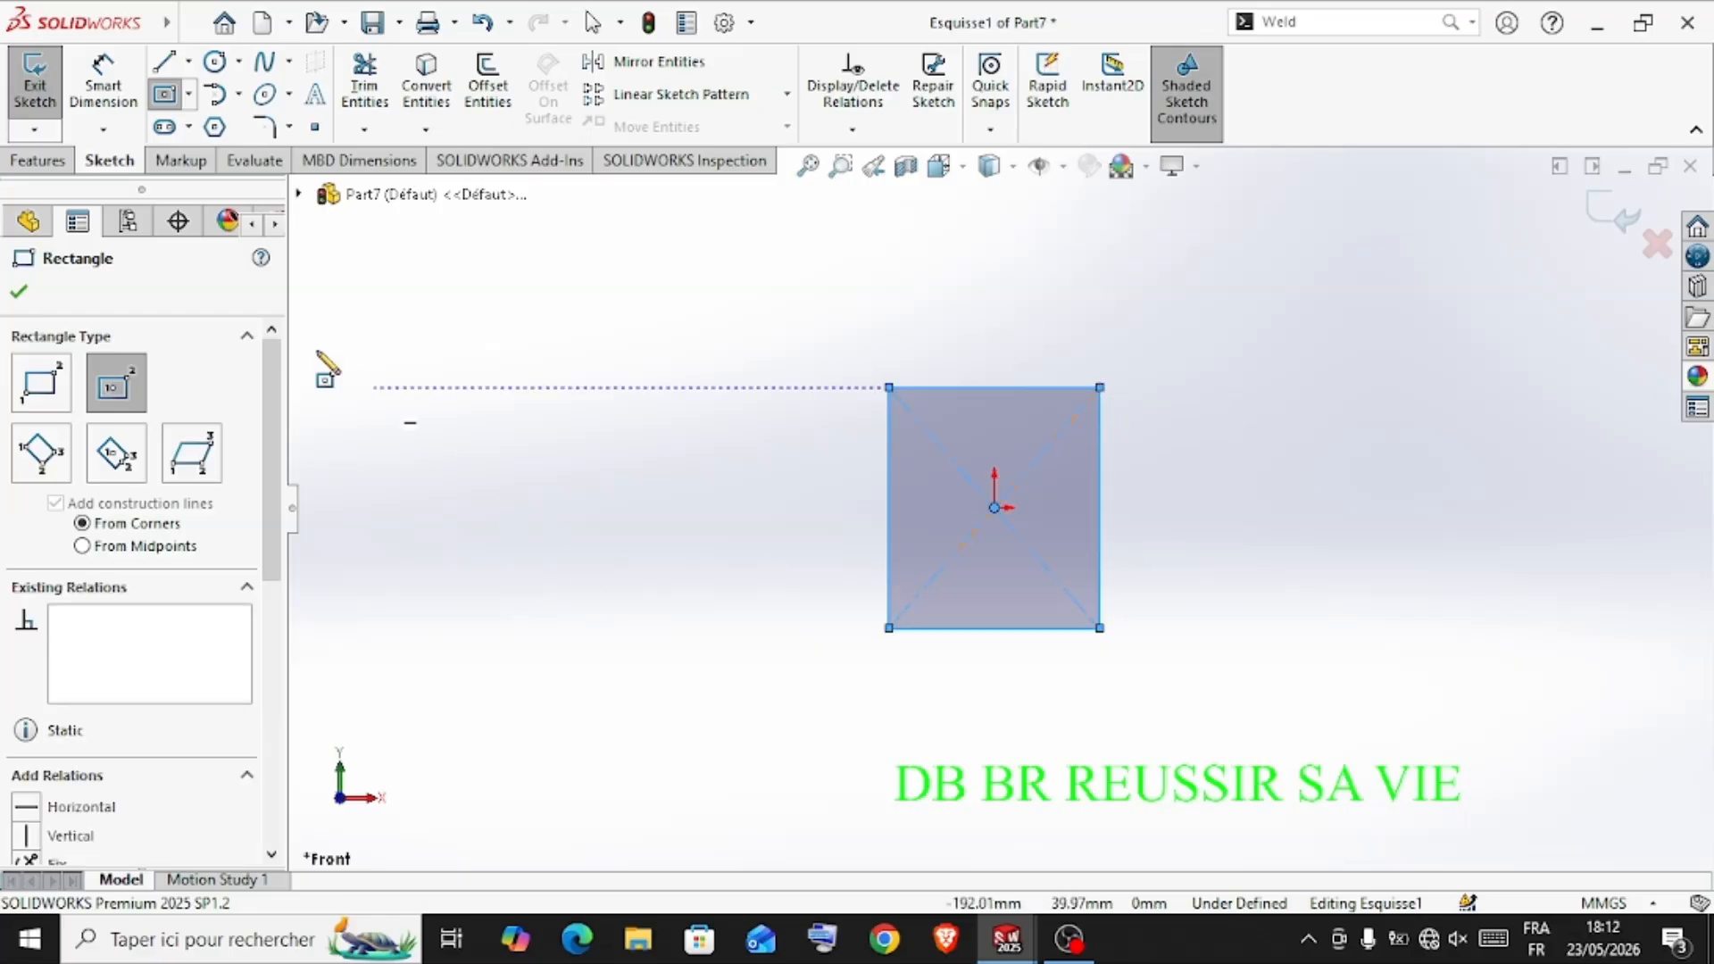
Dimension the rectangle's vertical side to 50 mm
left_click(103, 98)
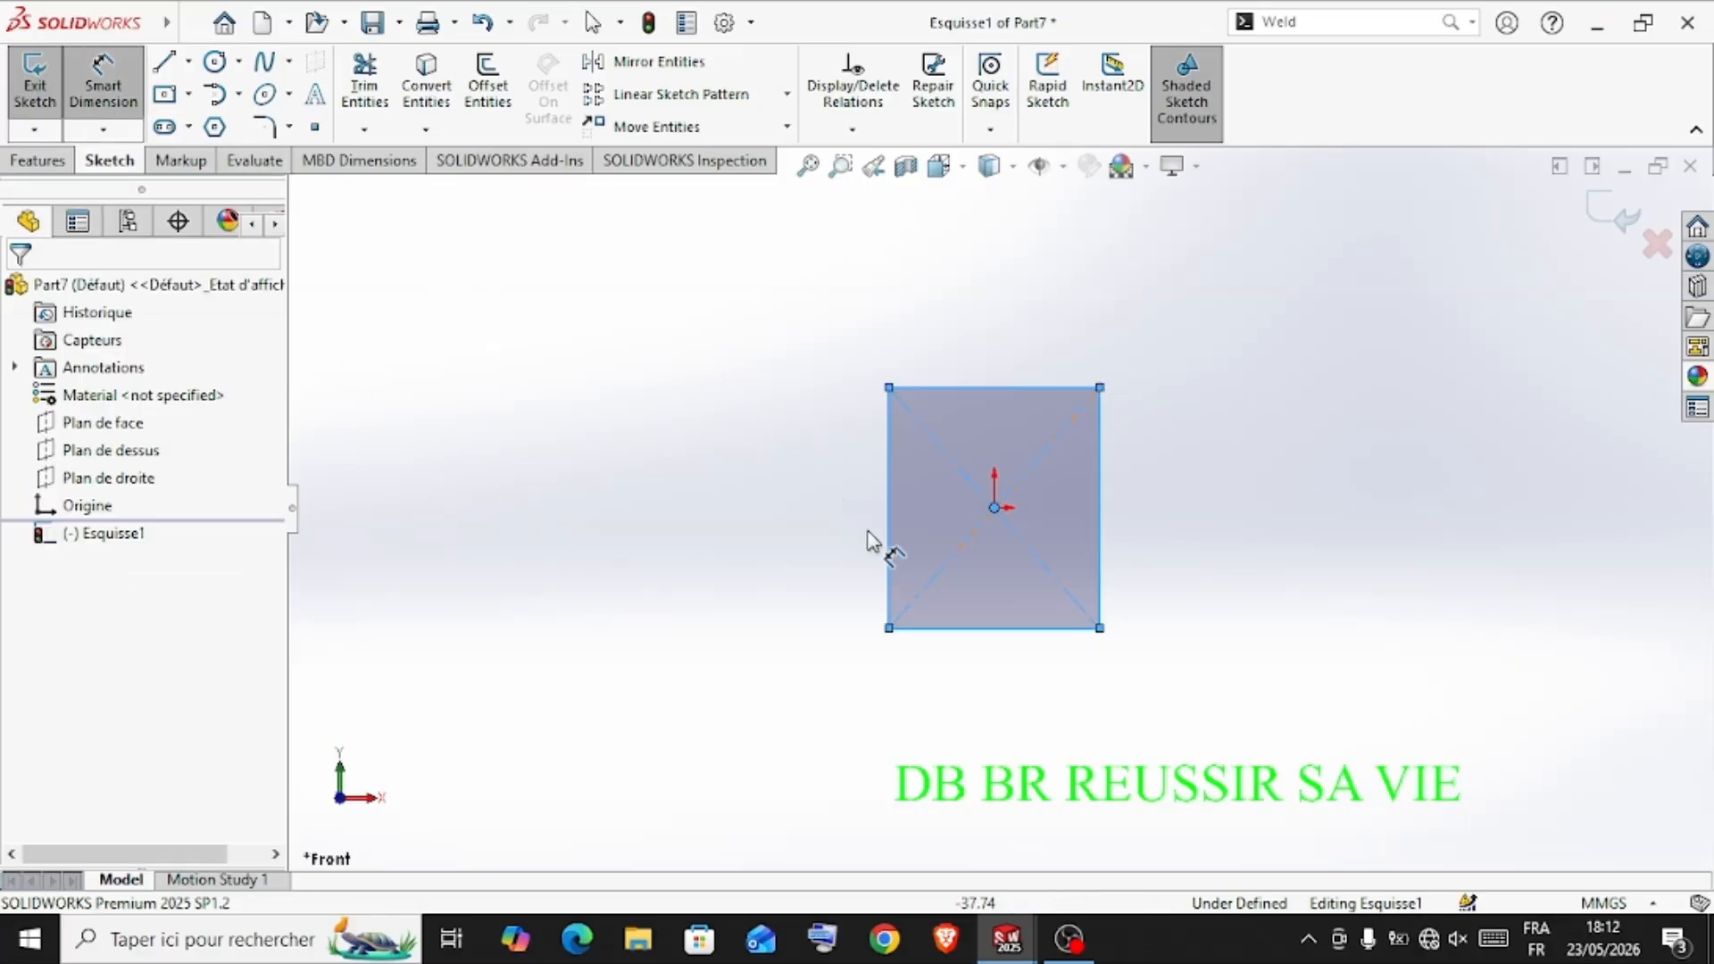
left_click(883, 561)
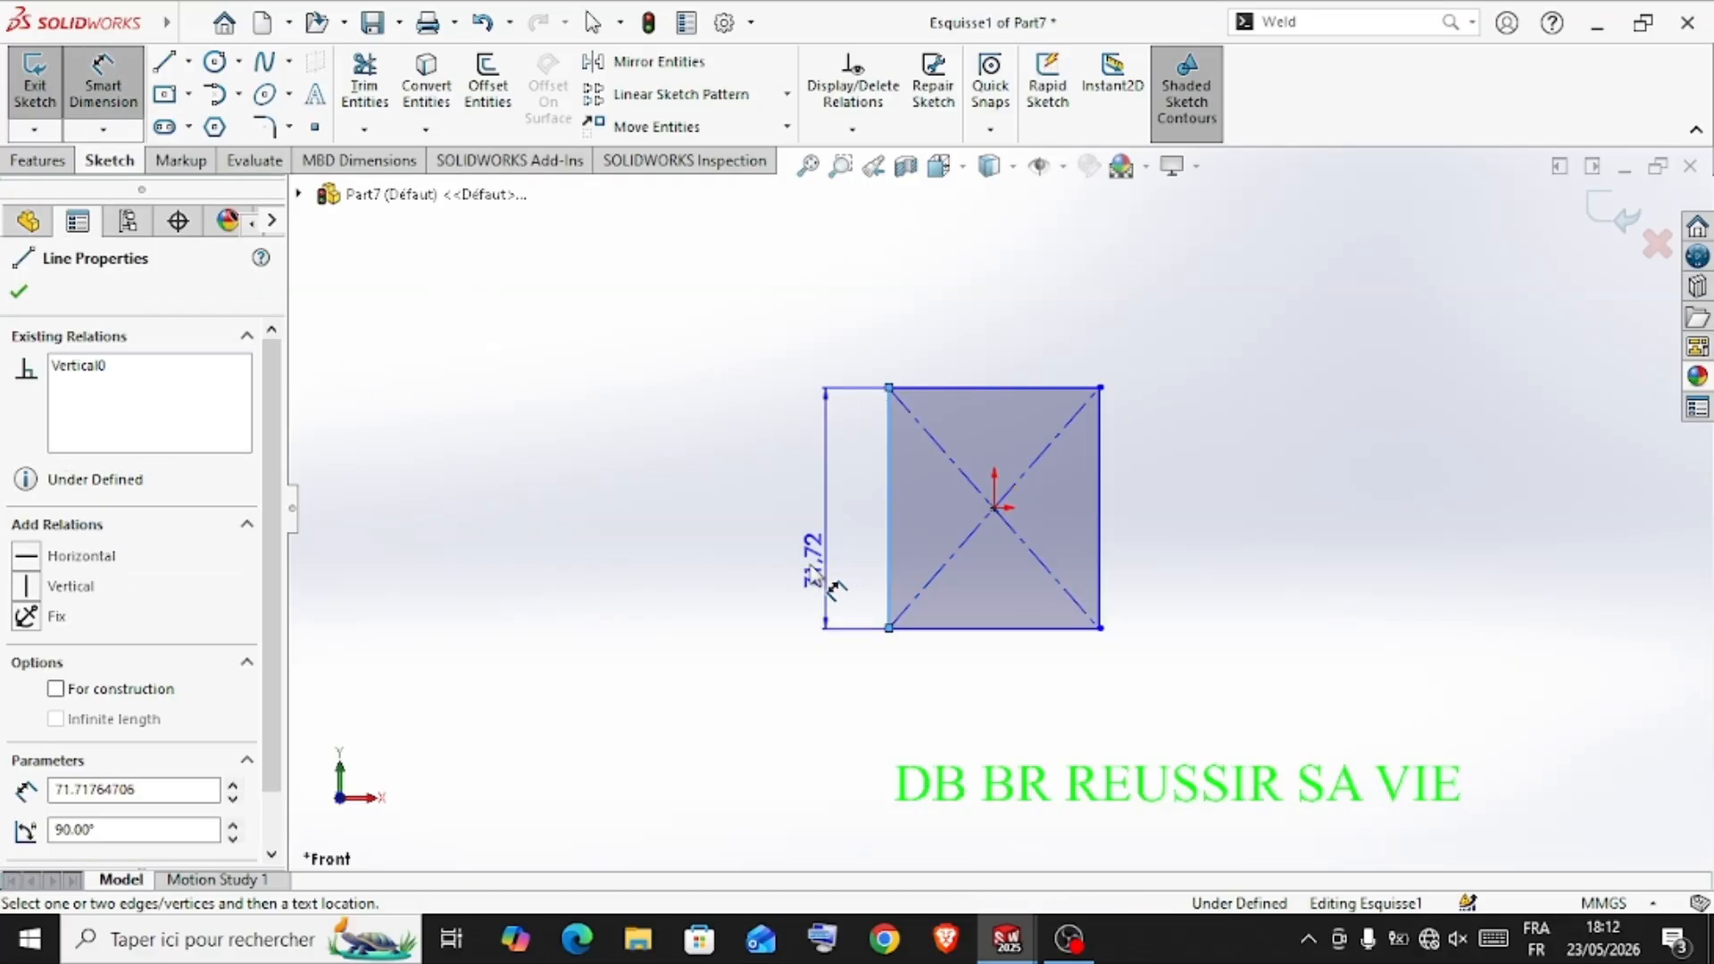
left_click(729, 643)
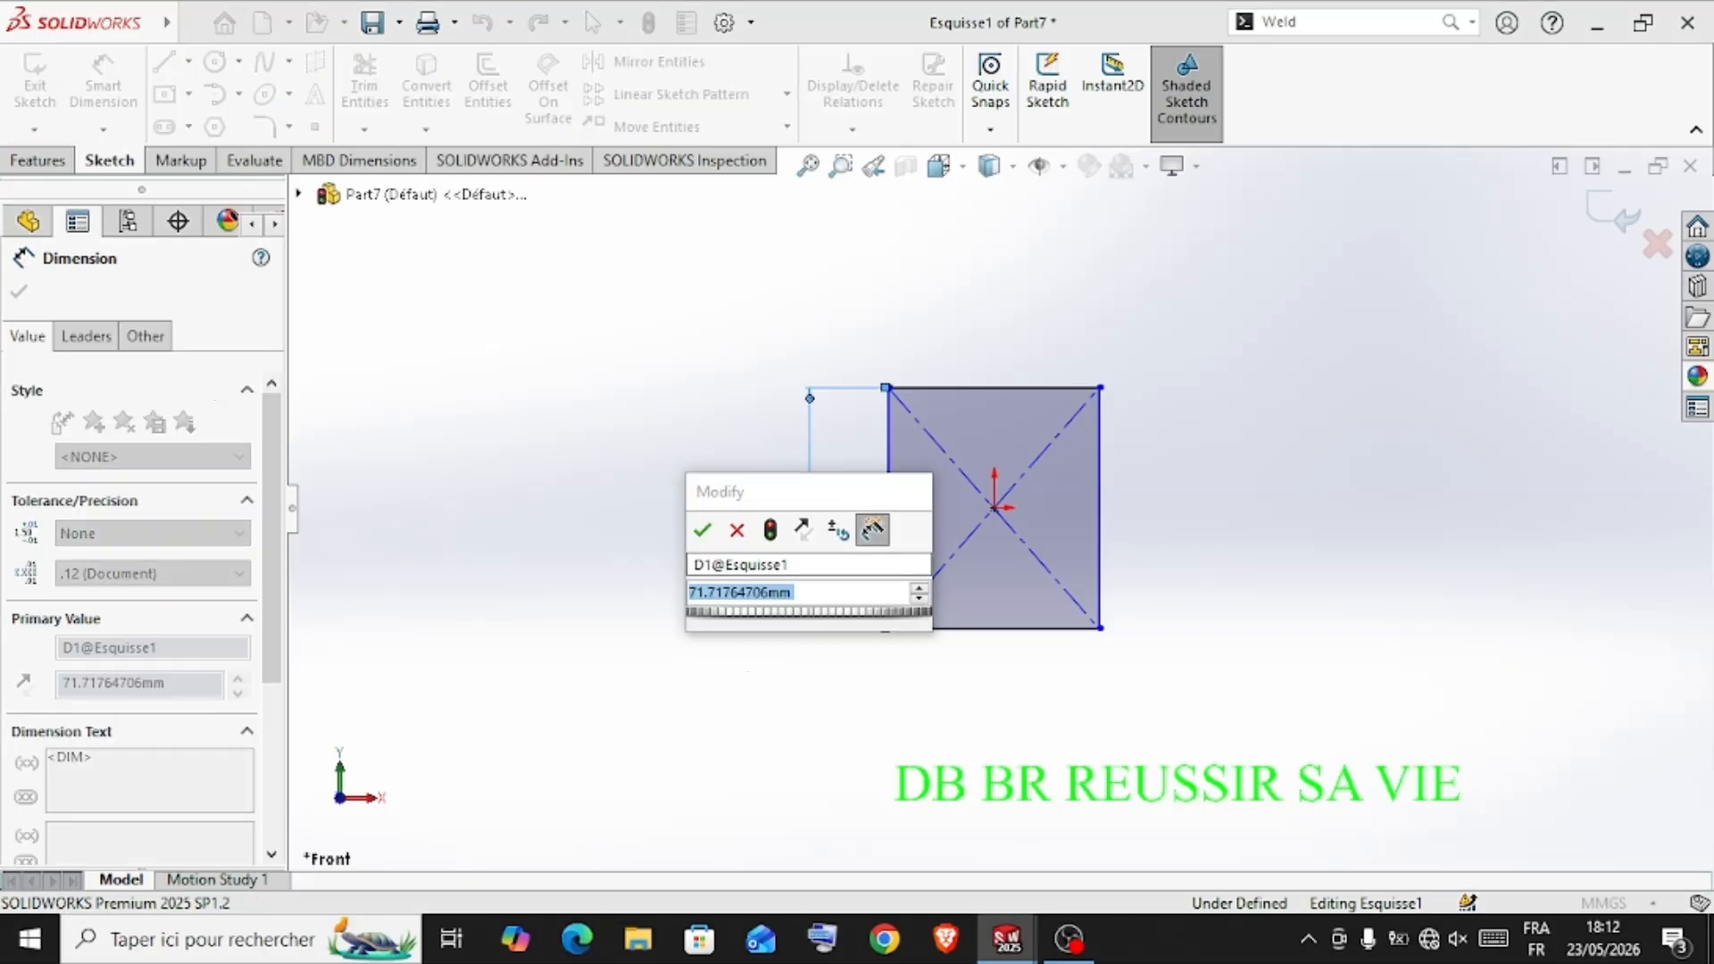
type("=")
key("BackSpace")
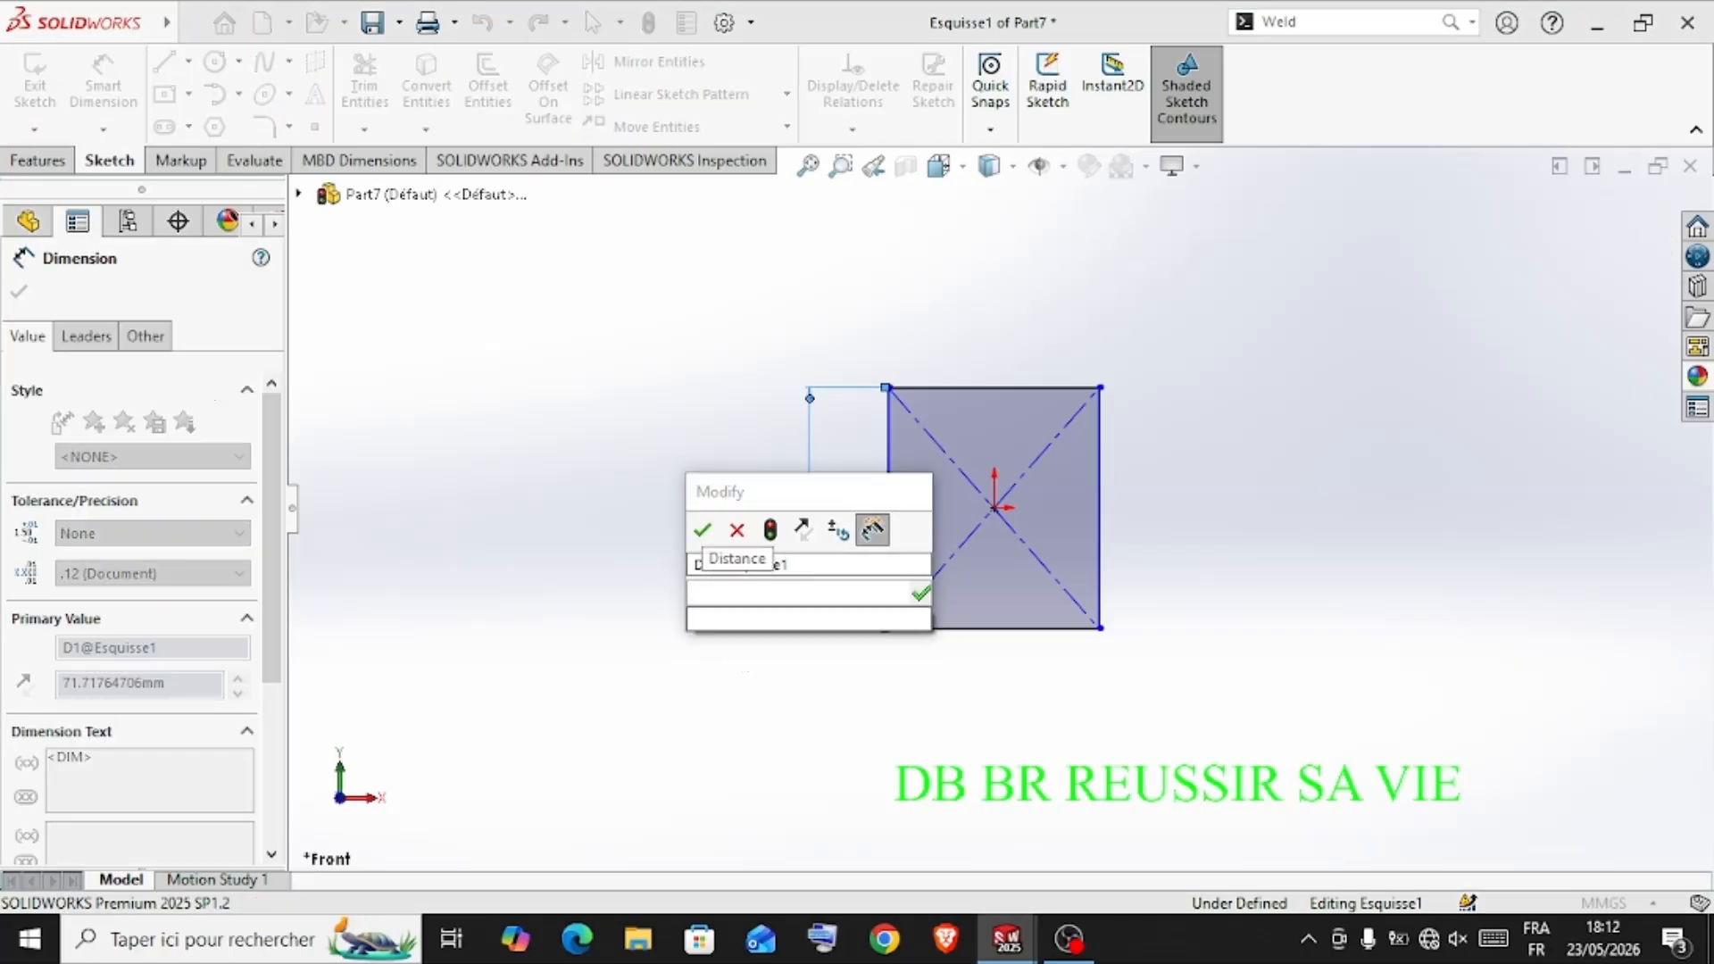
type("50")
key("Return")
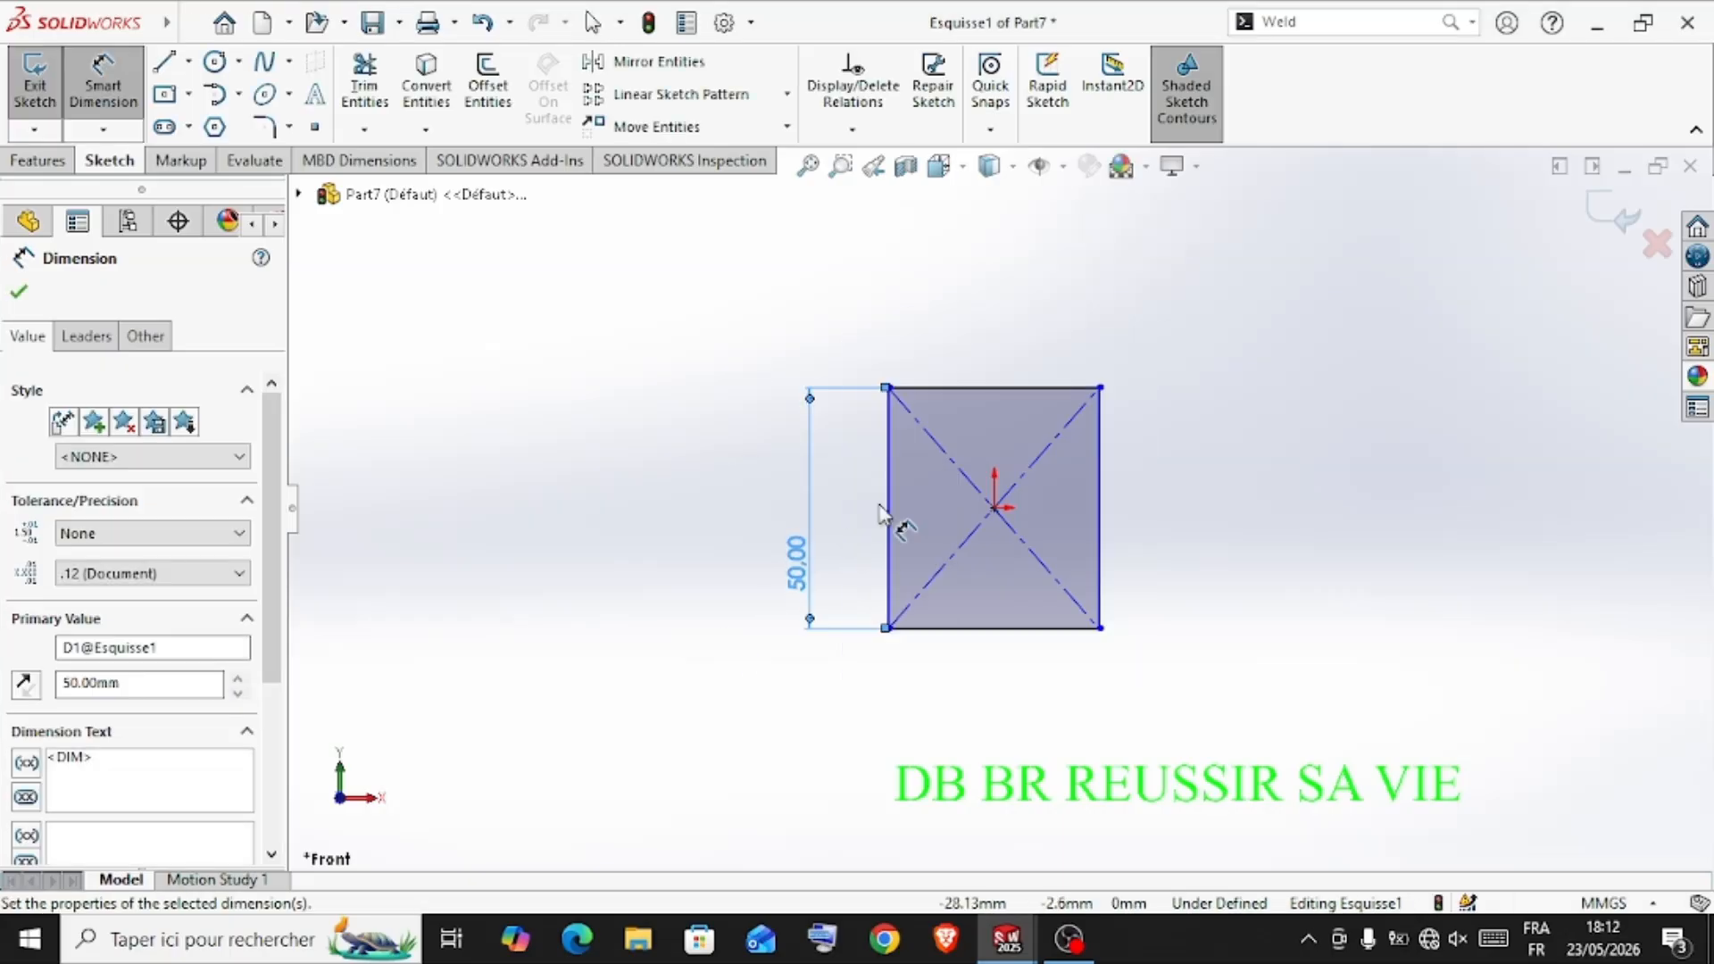
Dimension the rectangle's horizontal side to 50 mm
left_click(989, 390)
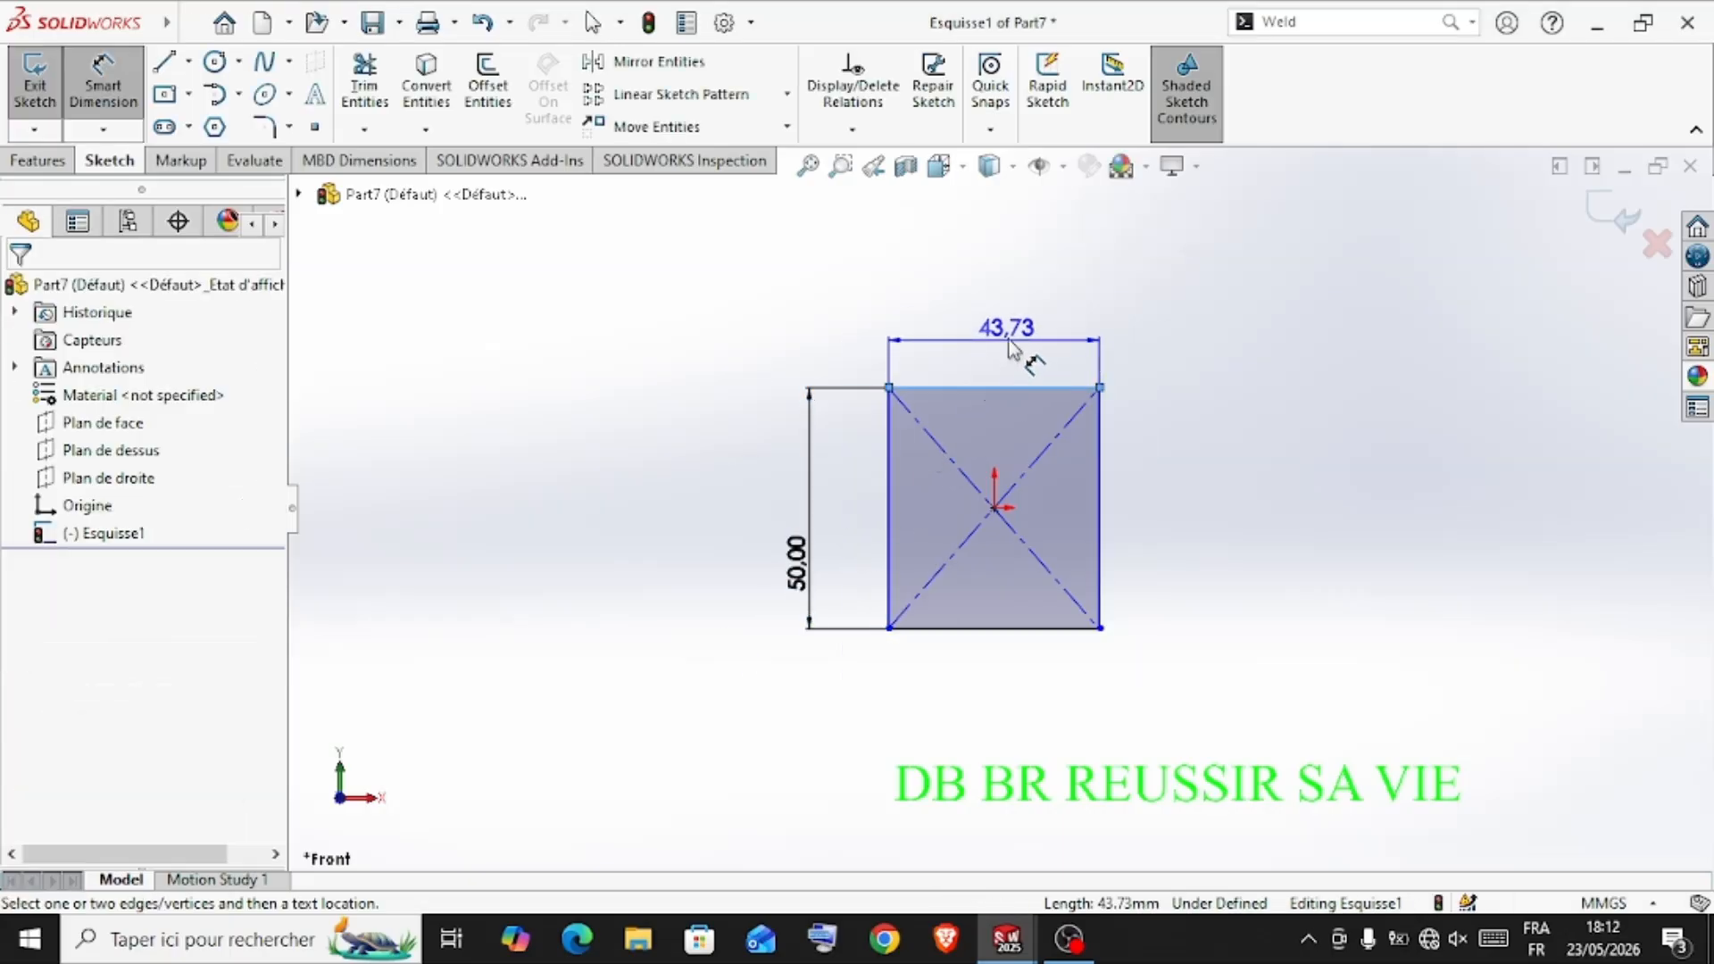
left_click(1008, 356)
type("50")
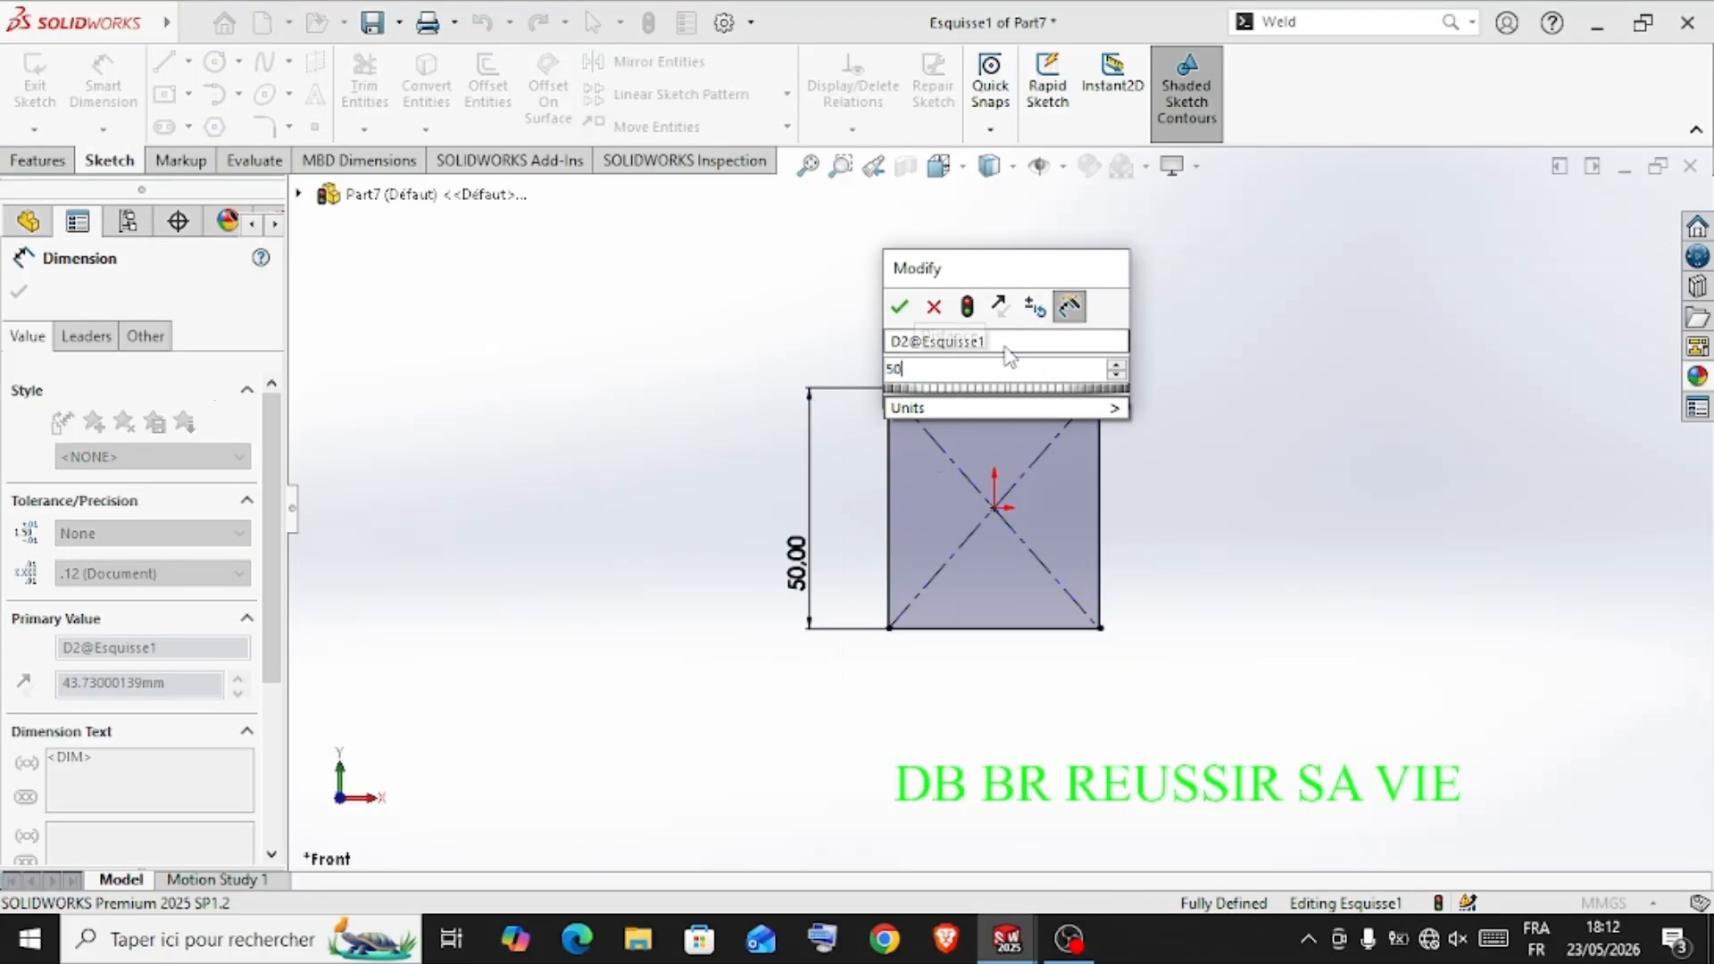
key("Return")
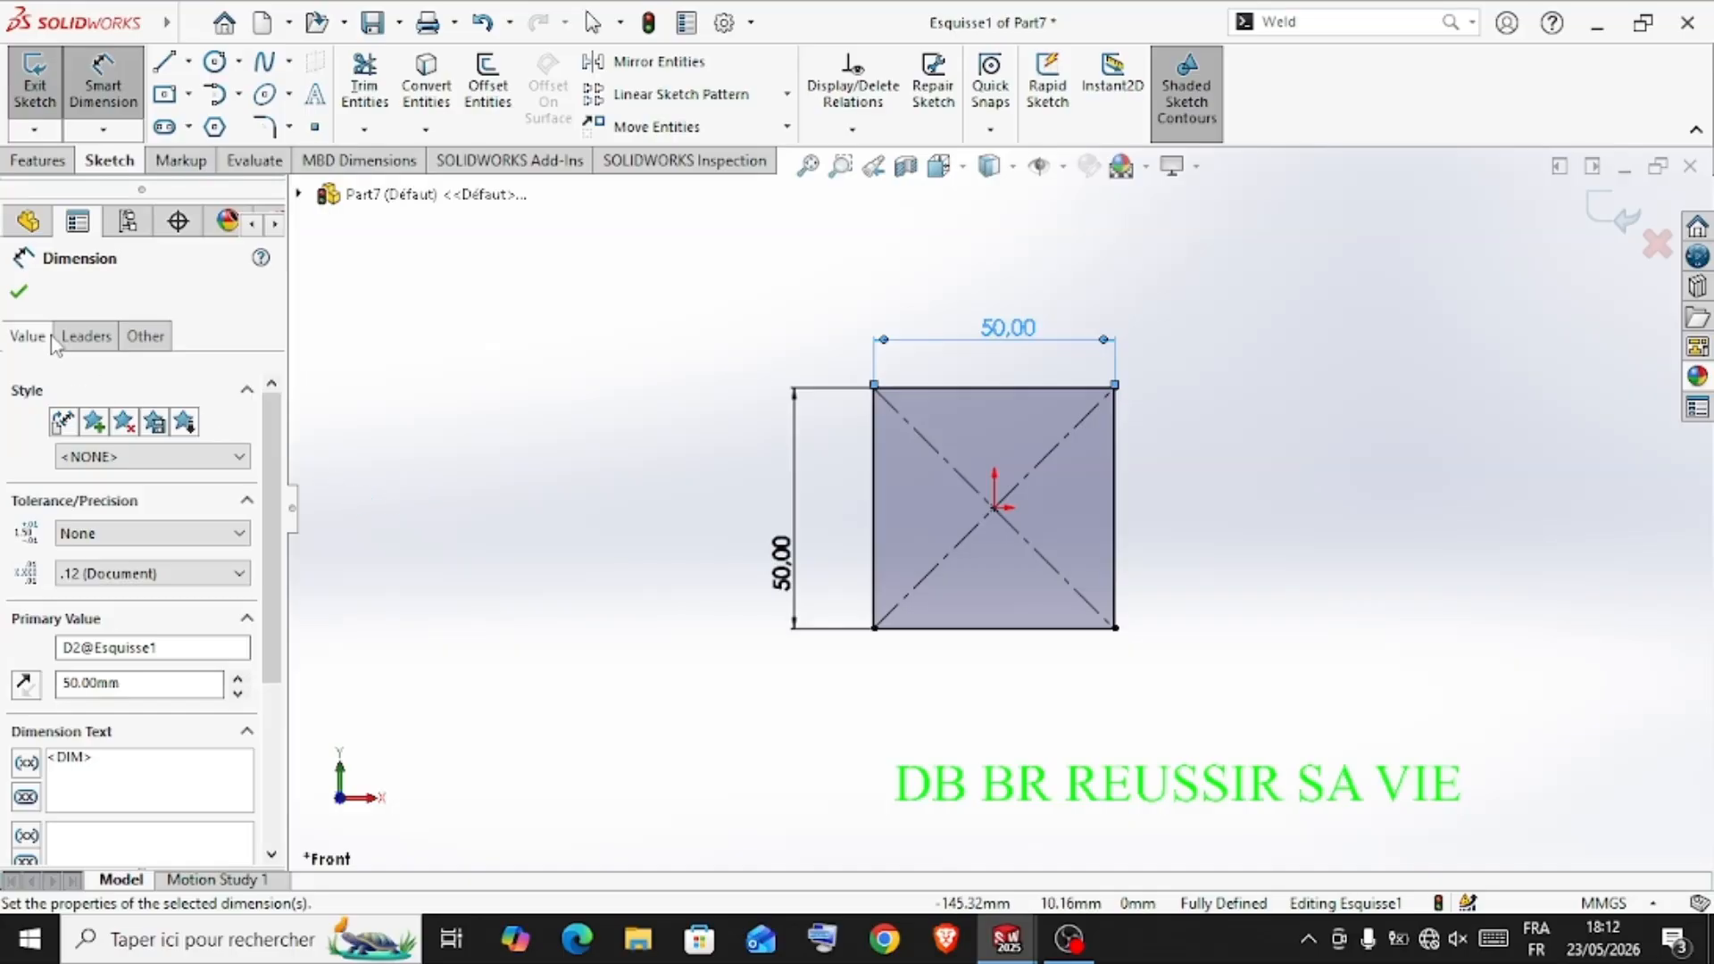
left_click(22, 292)
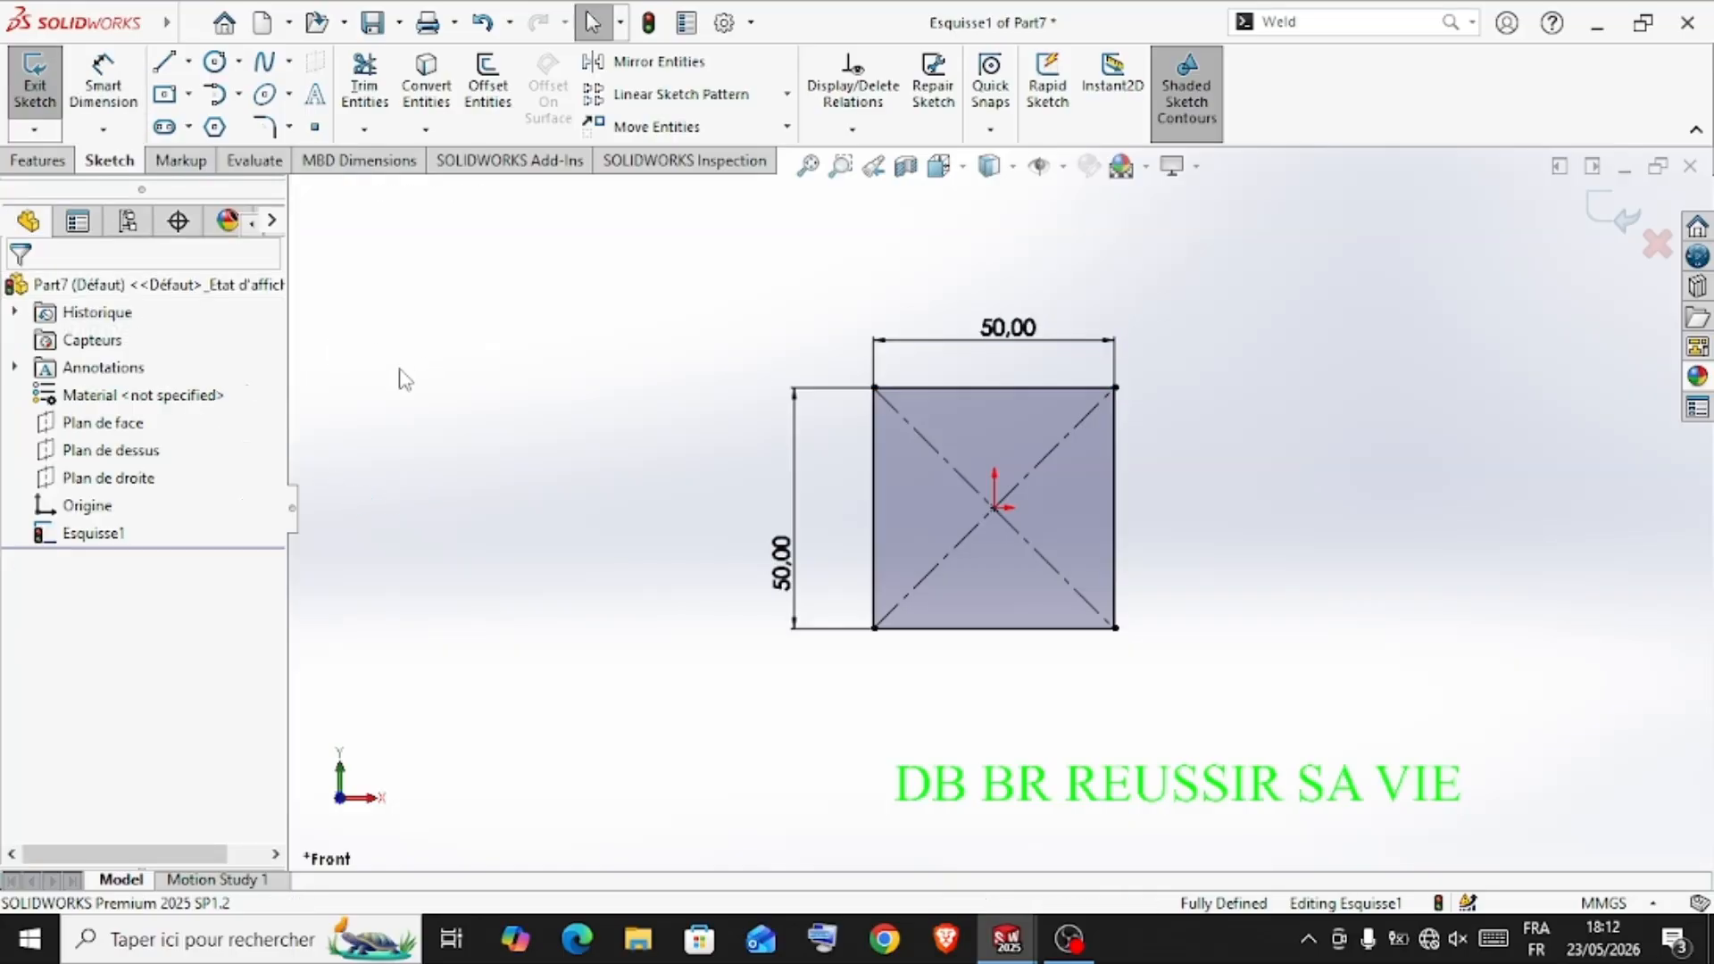
Extrude the square profile as a blind boss 30 mm deep
left_click(34, 163)
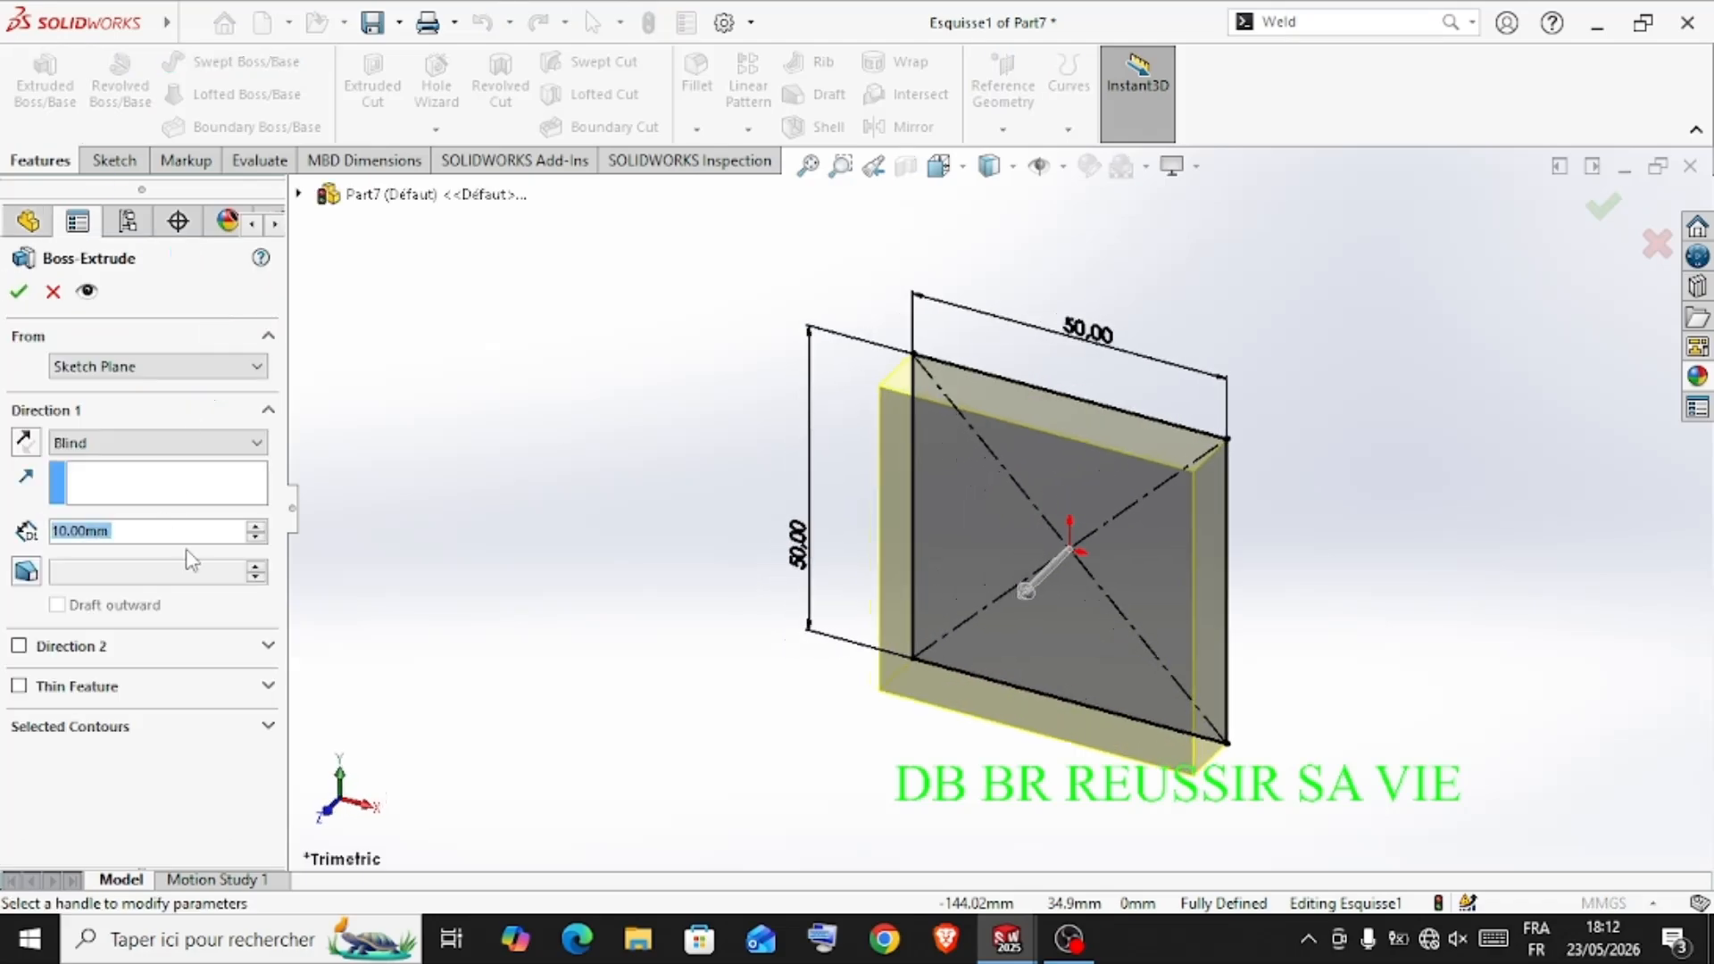
left_click(256, 527)
left_click(256, 527)
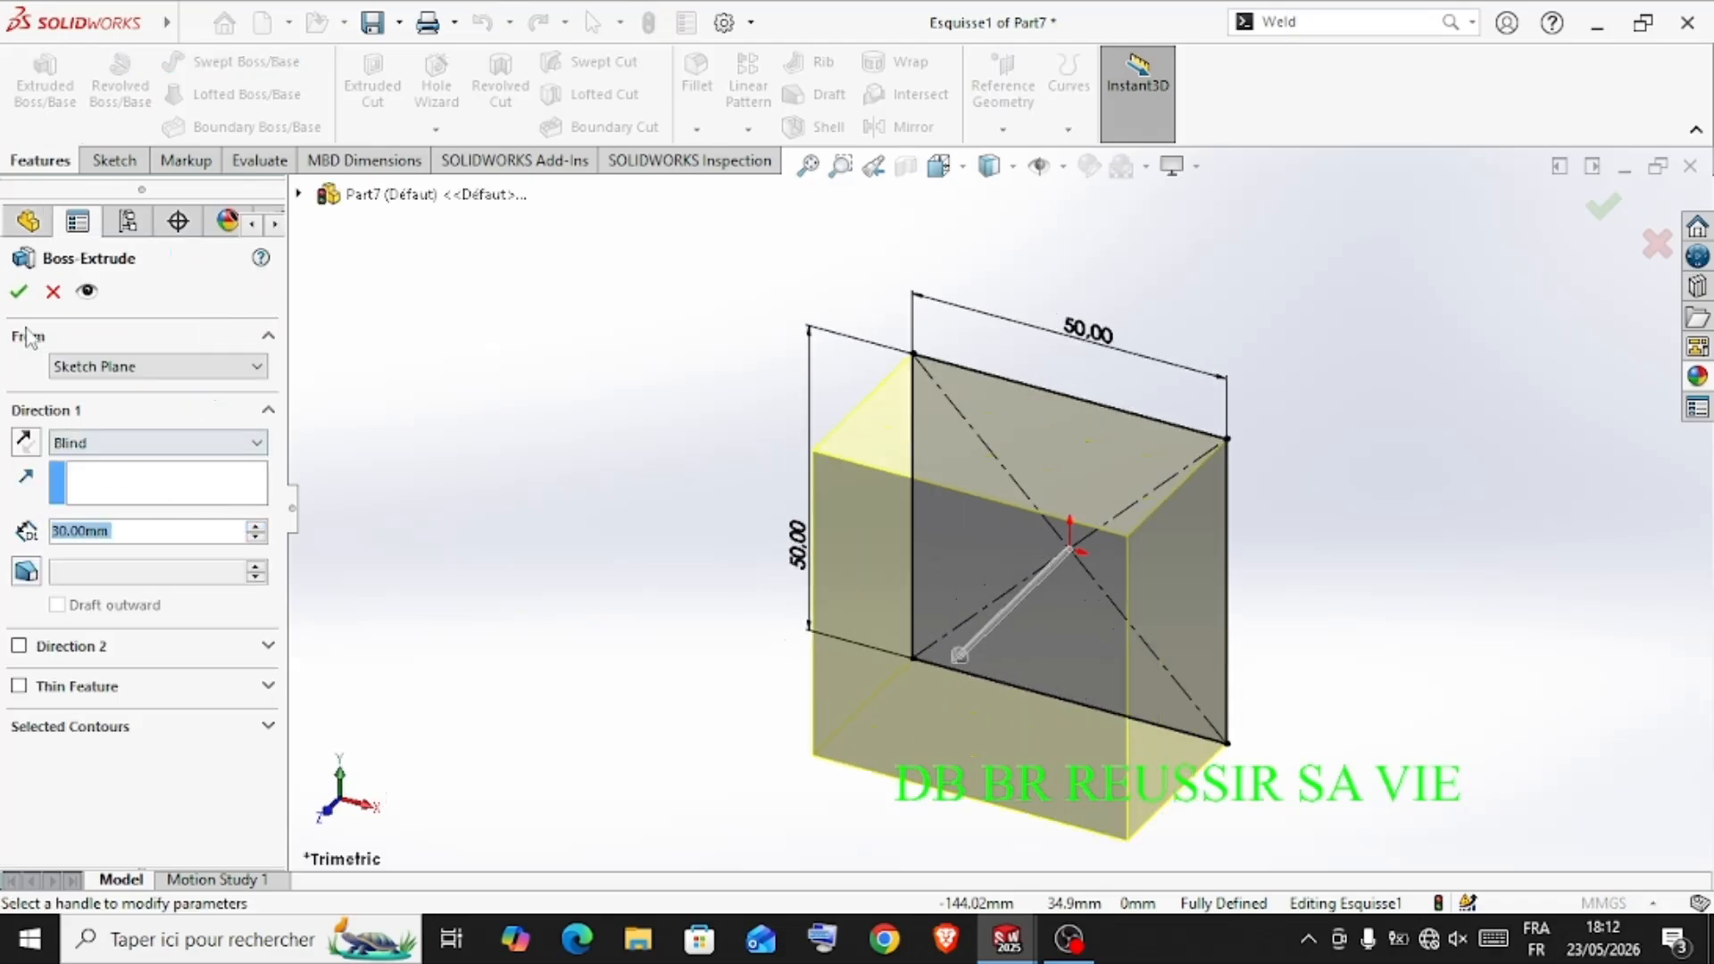
left_click(18, 291)
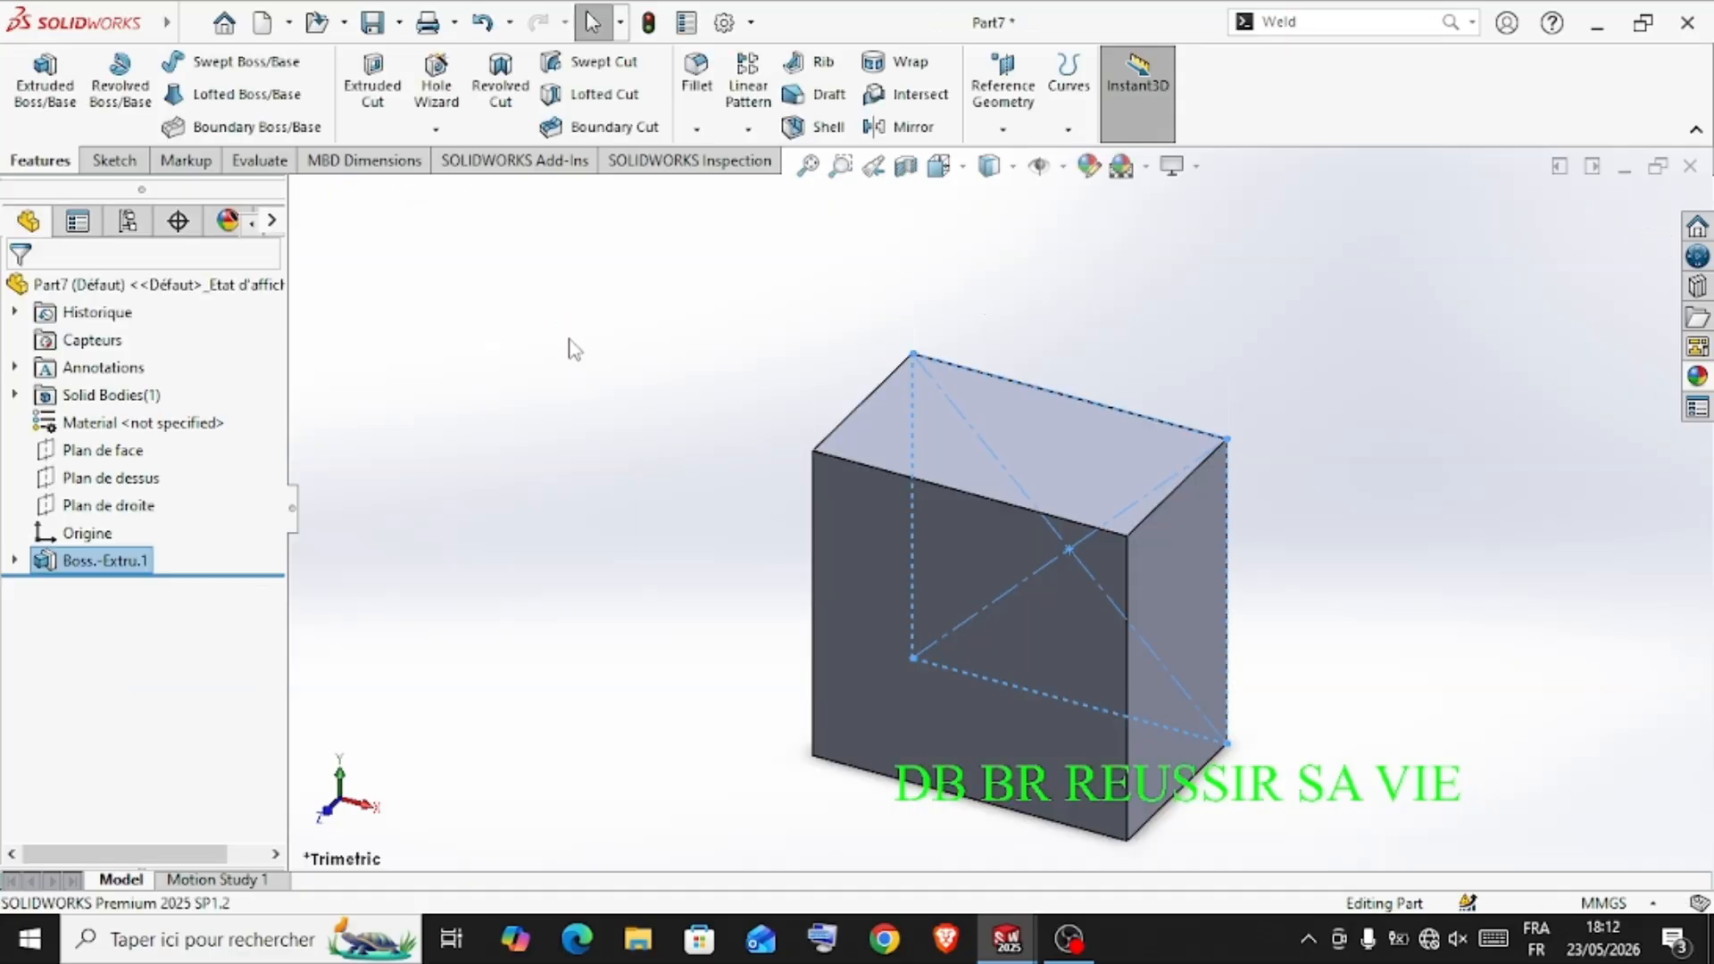
Sketch a center rectangle about 22 mm wide and 4 mm high at the origin on the block's front square face
left_click(541, 424)
mouse_move(541, 424)
middle_mouse_down()
mouse_move(741, 390)
mouse_move(777, 624)
mouse_move(745, 551)
mouse_move(770, 558)
middle_mouse_up()
key("ctrl+7")
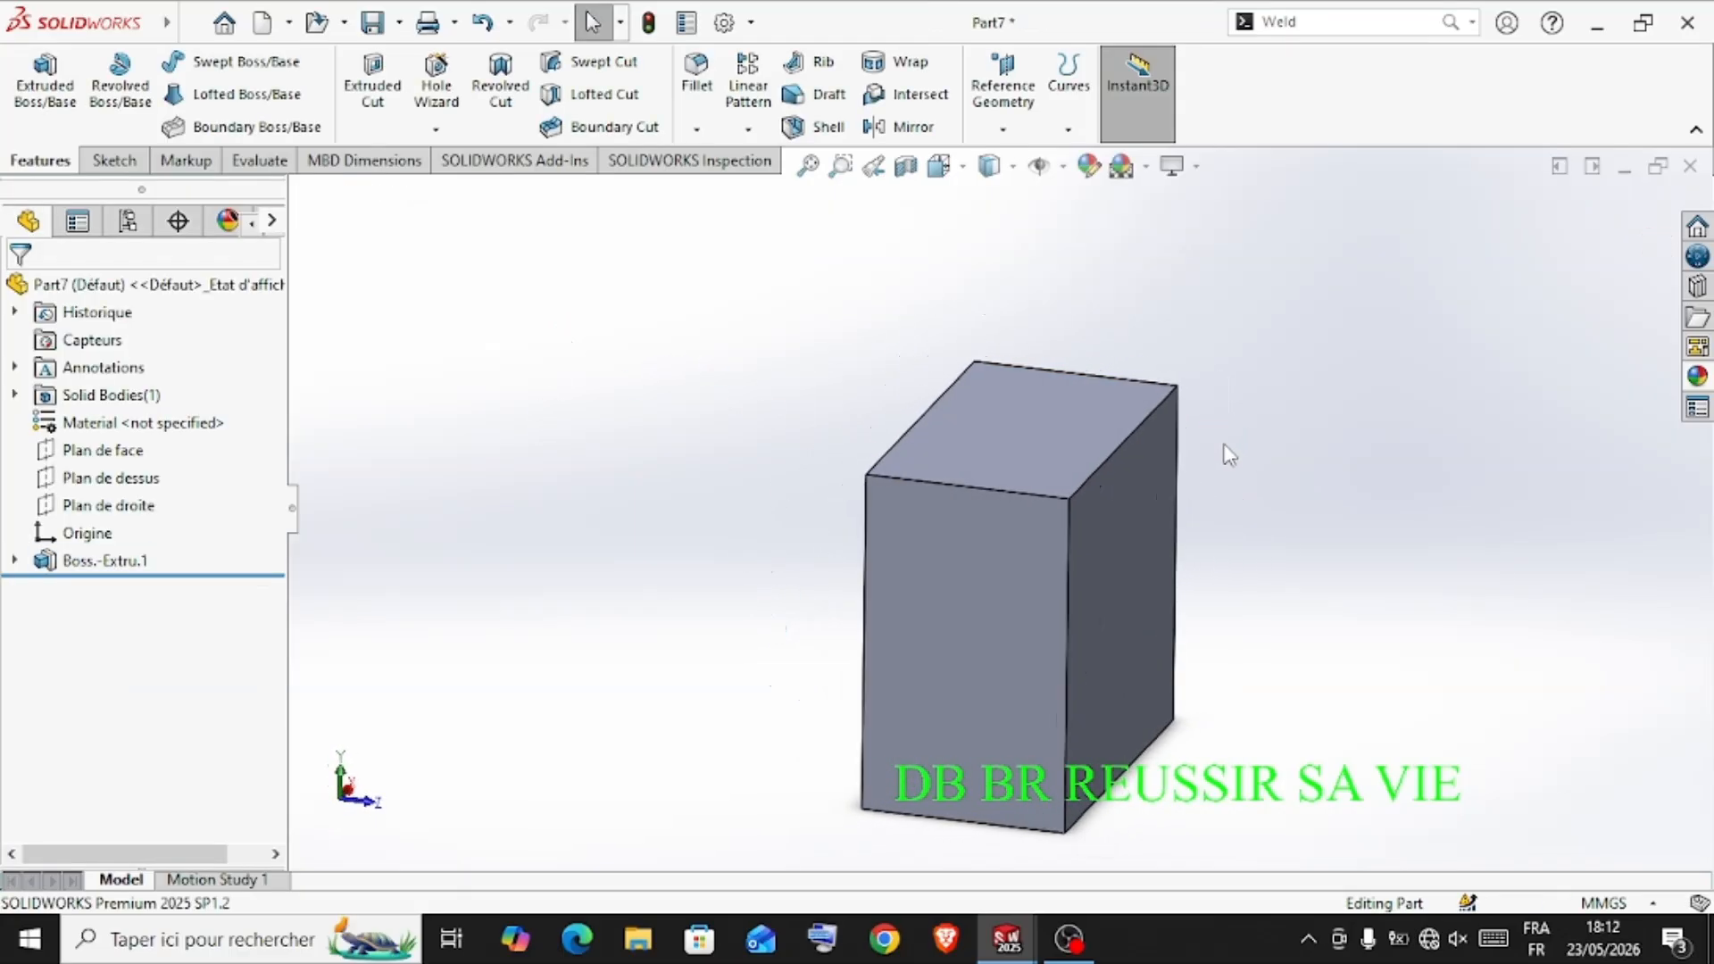
left_click(1165, 600)
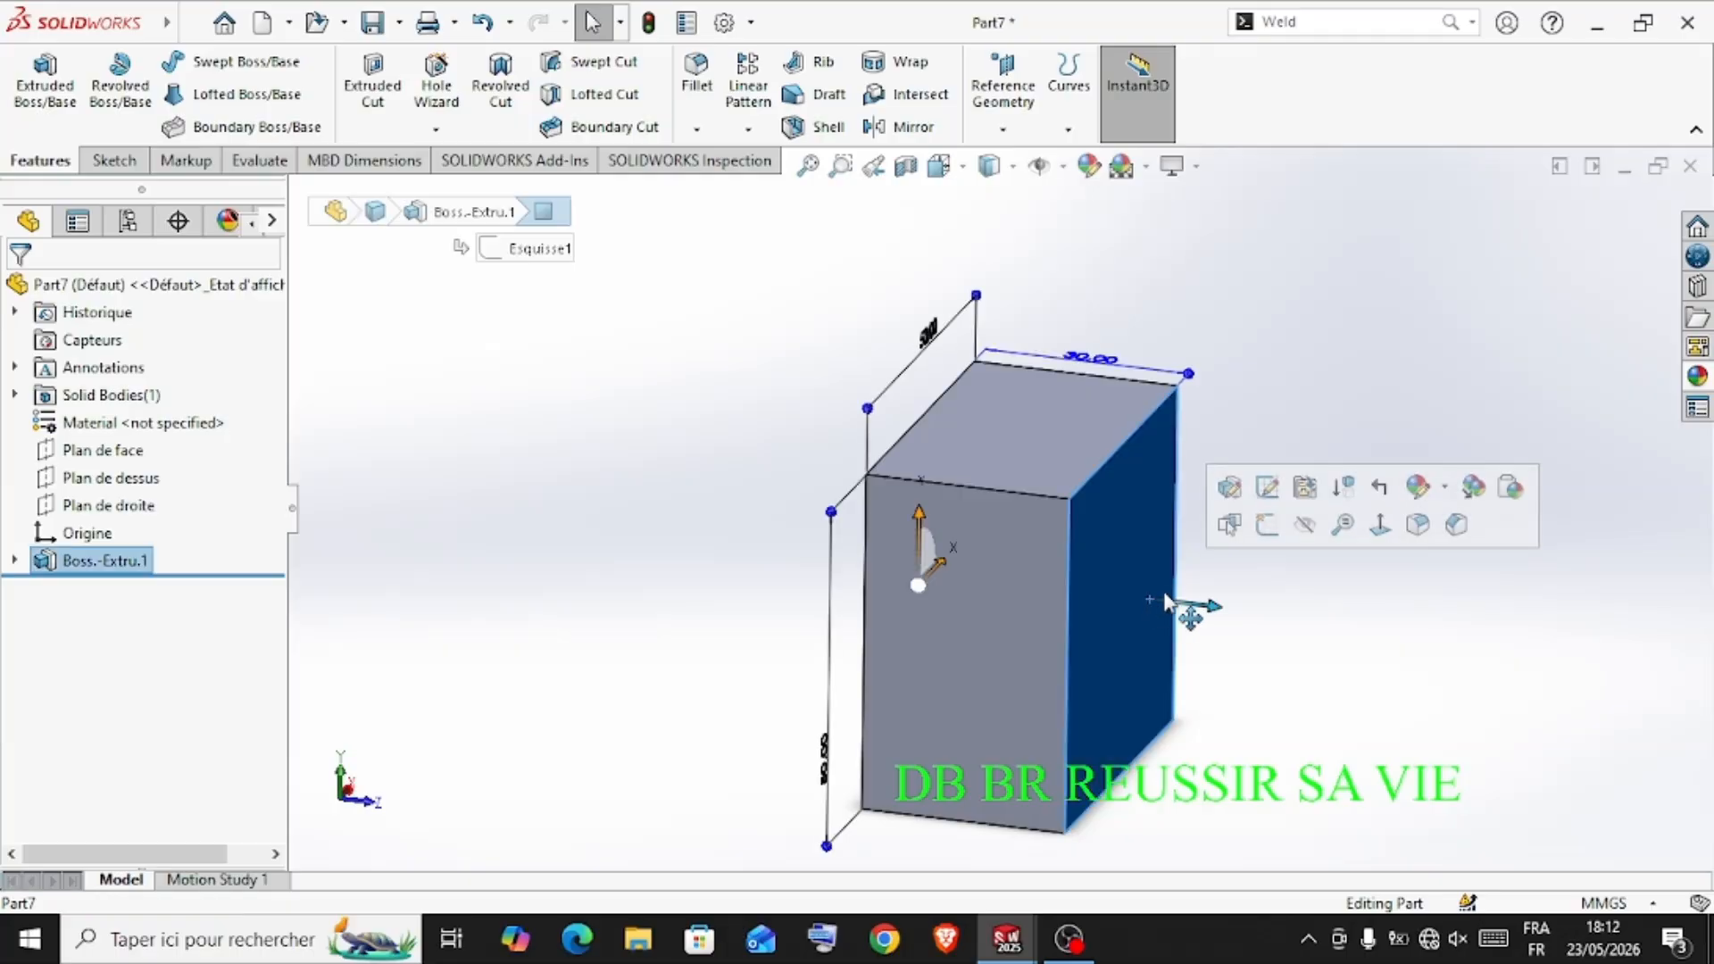
left_click(1267, 525)
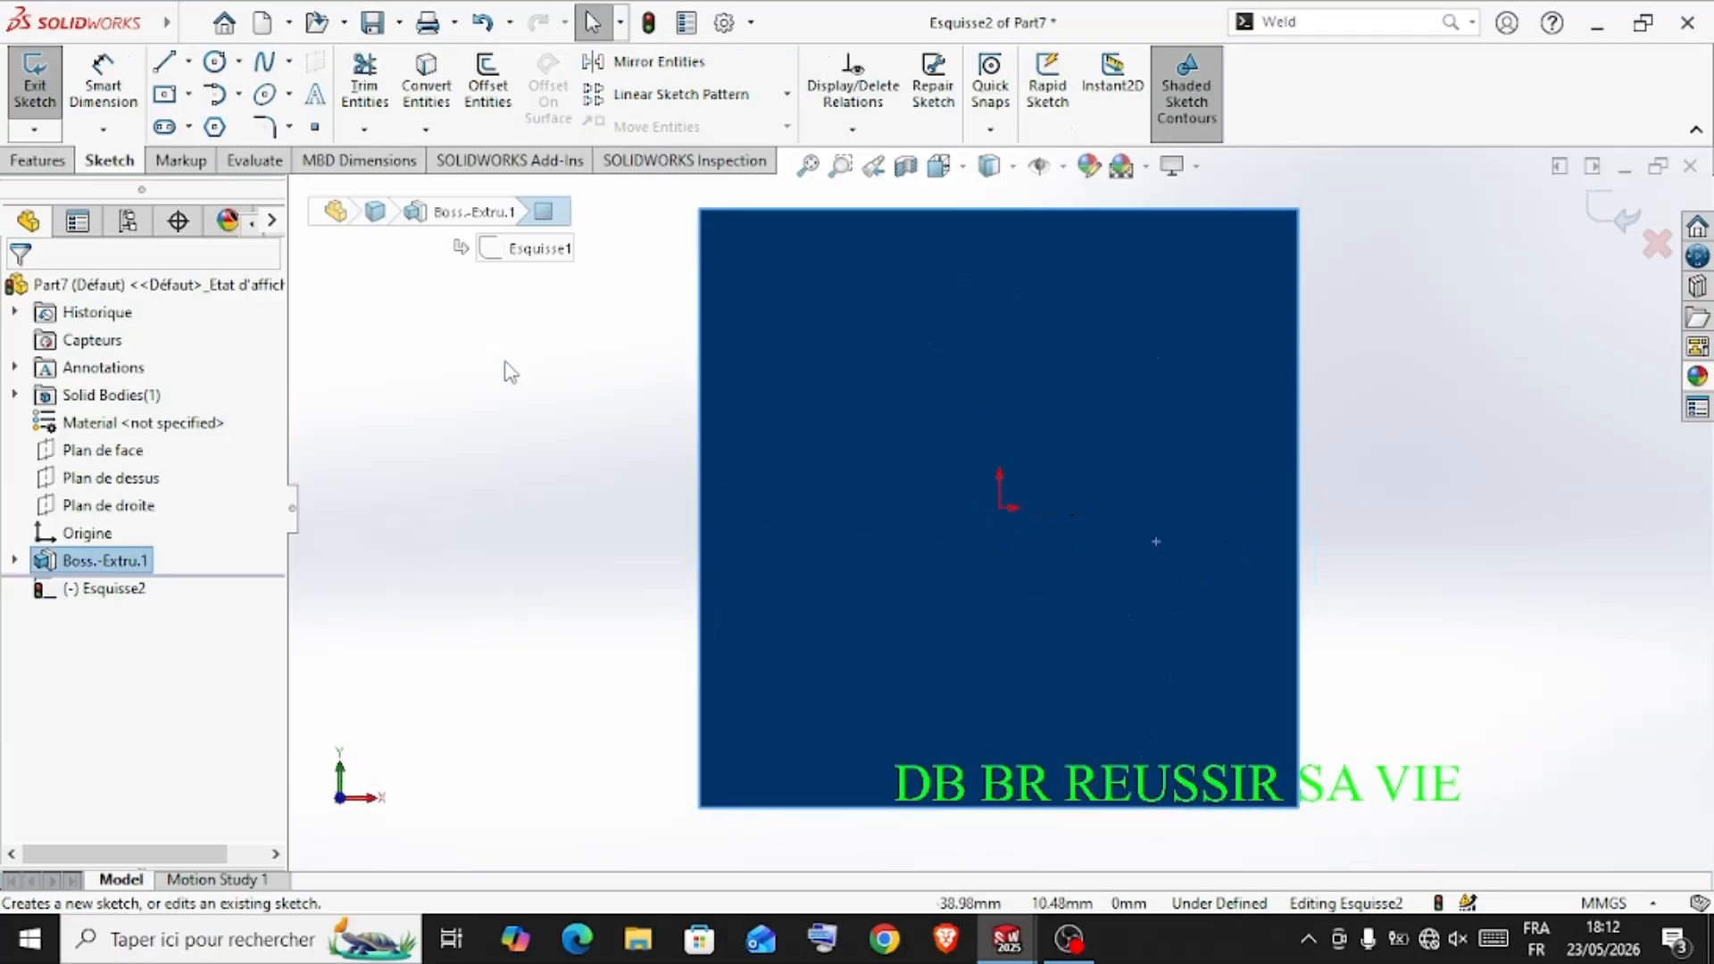
left_click(174, 103)
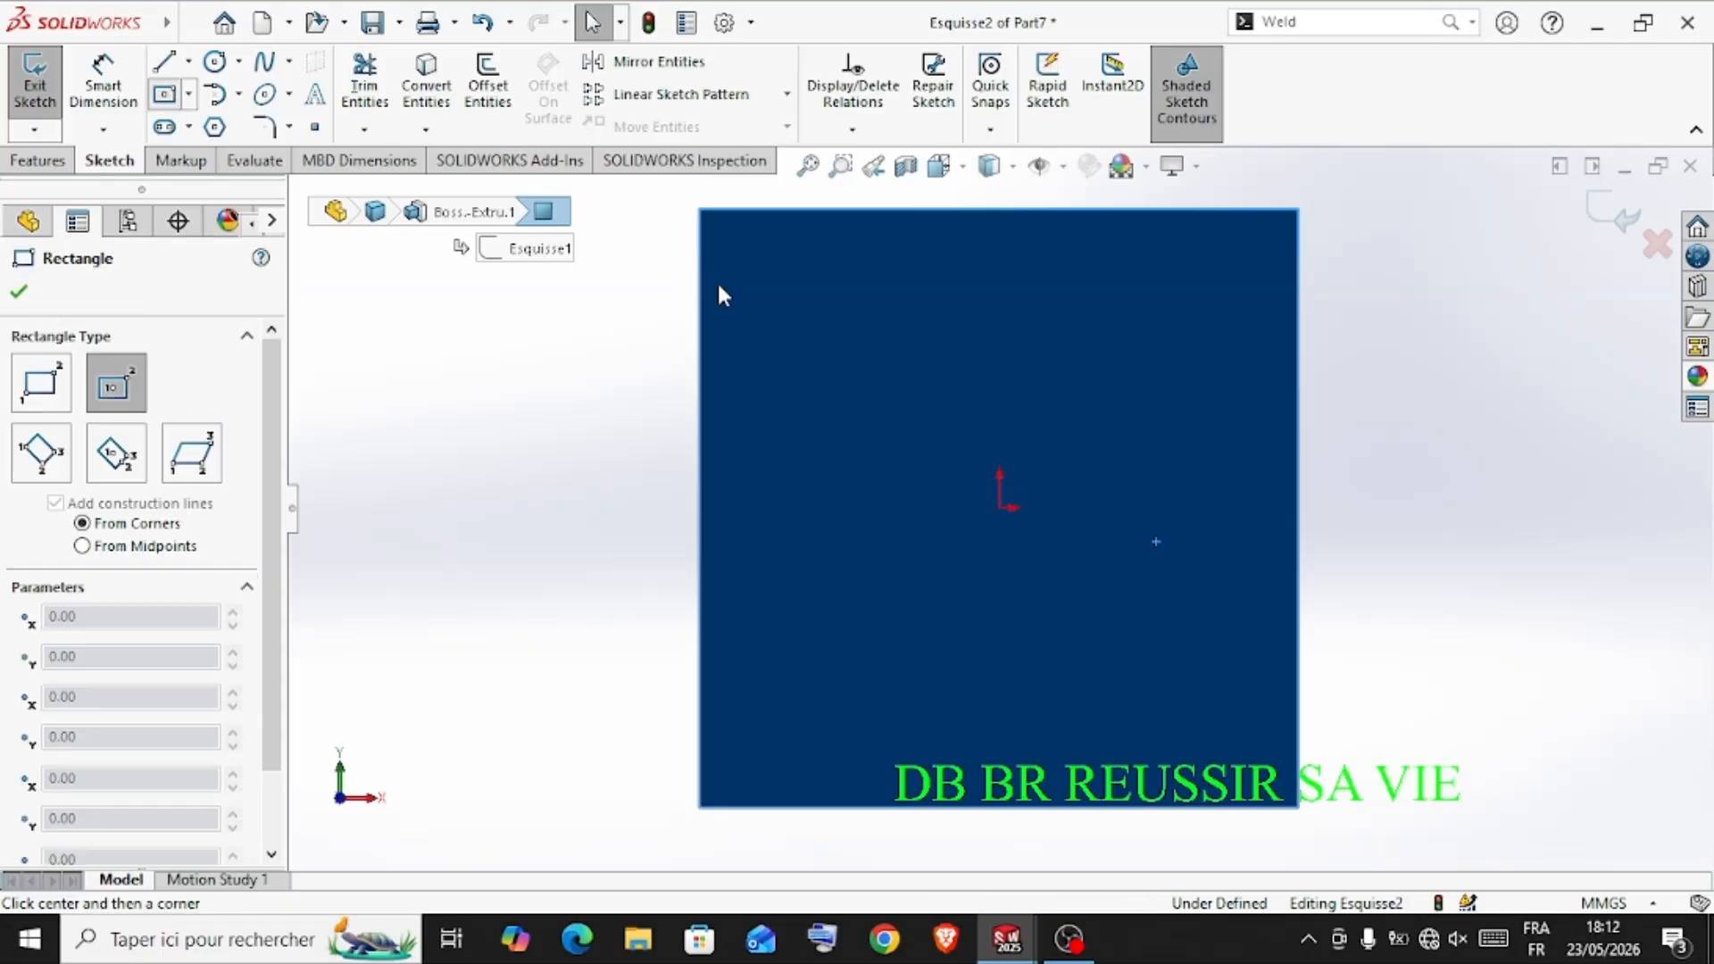
left_click(1000, 507)
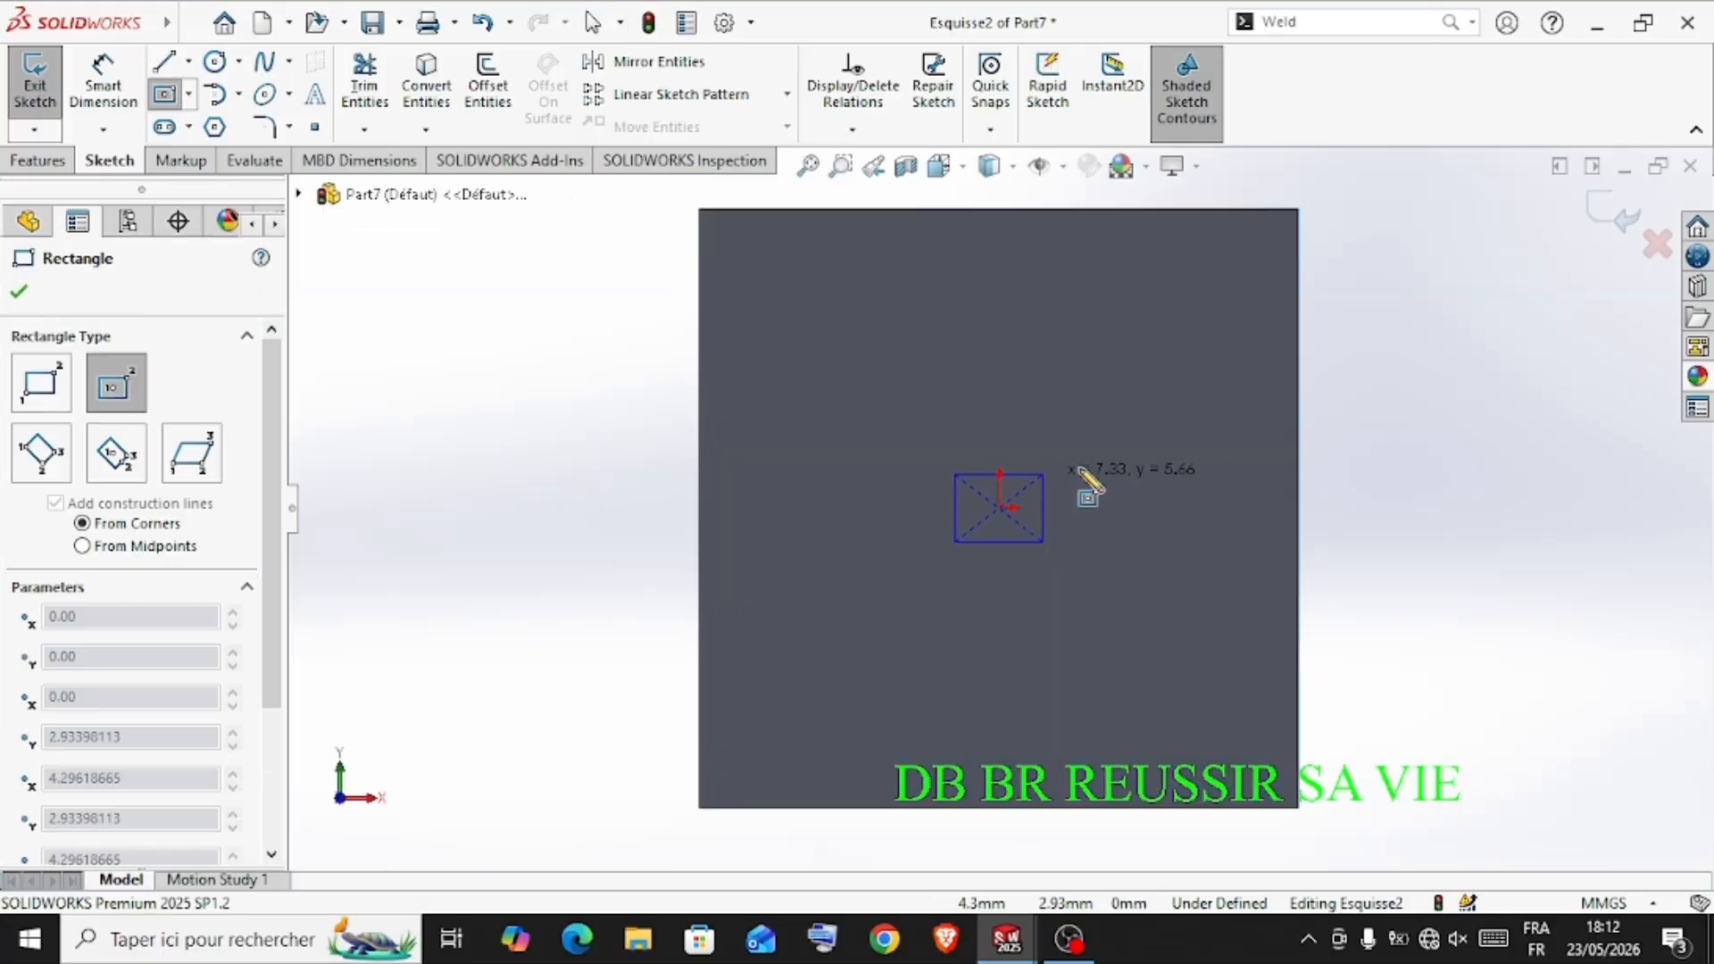
left_click(1133, 486)
Dimension the small rectangle's height to 4 mm
left_click(103, 85)
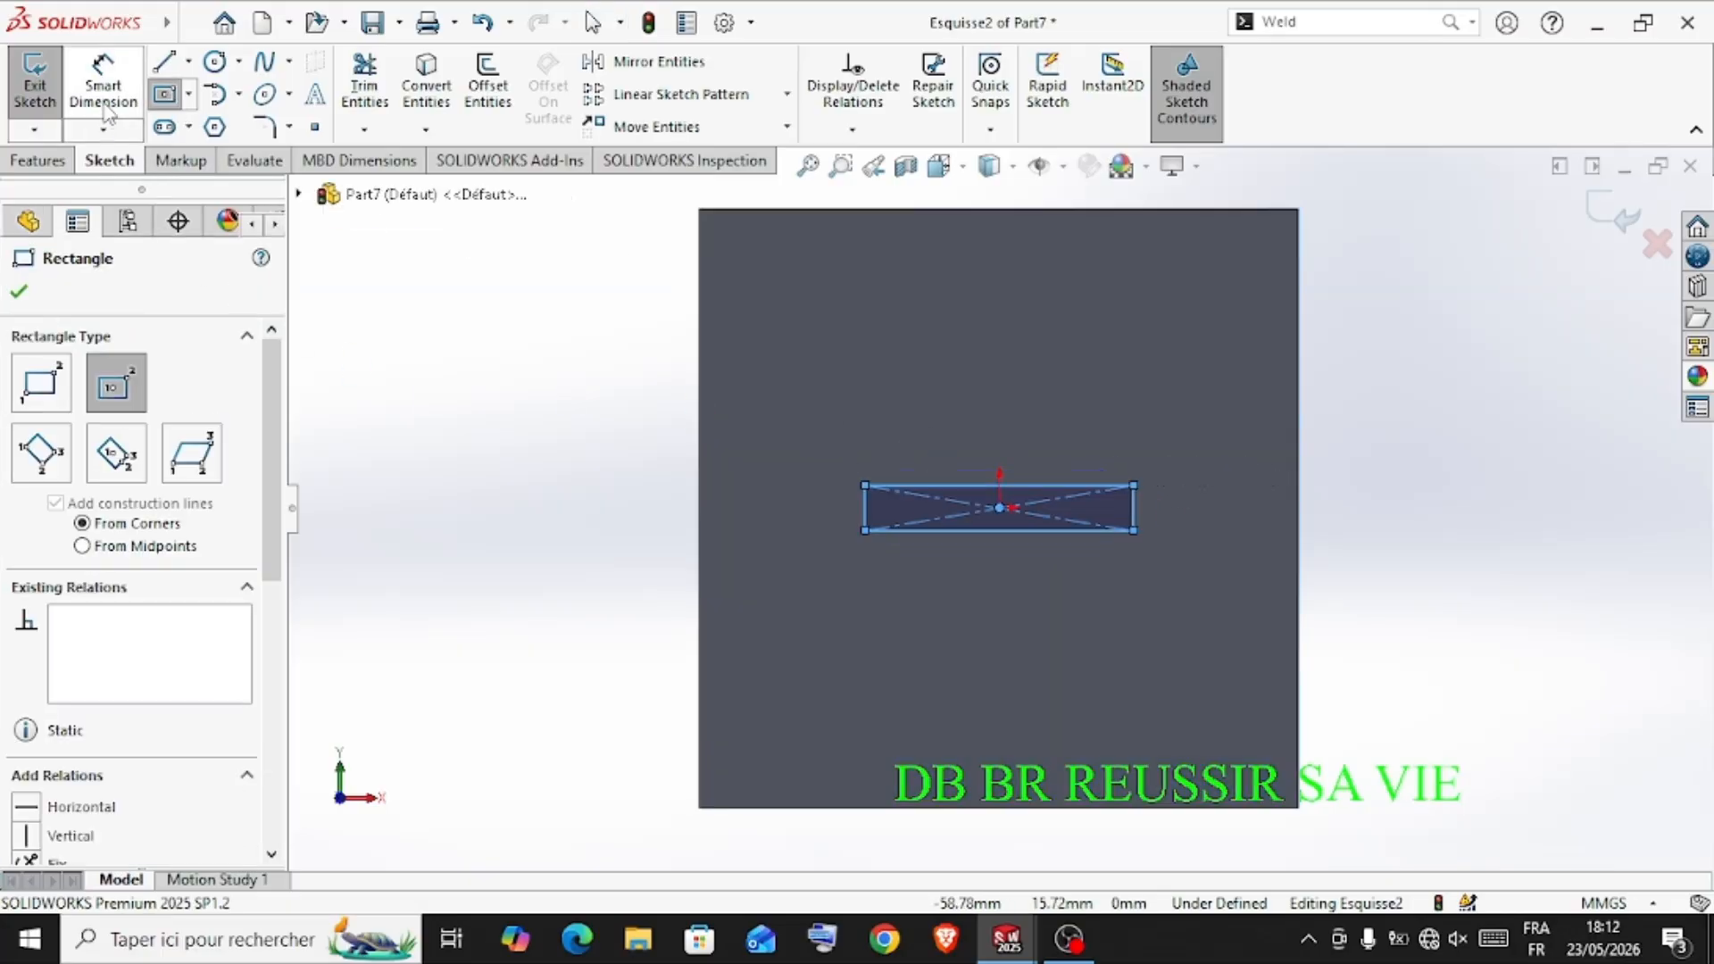
left_click(864, 510)
left_click(833, 510)
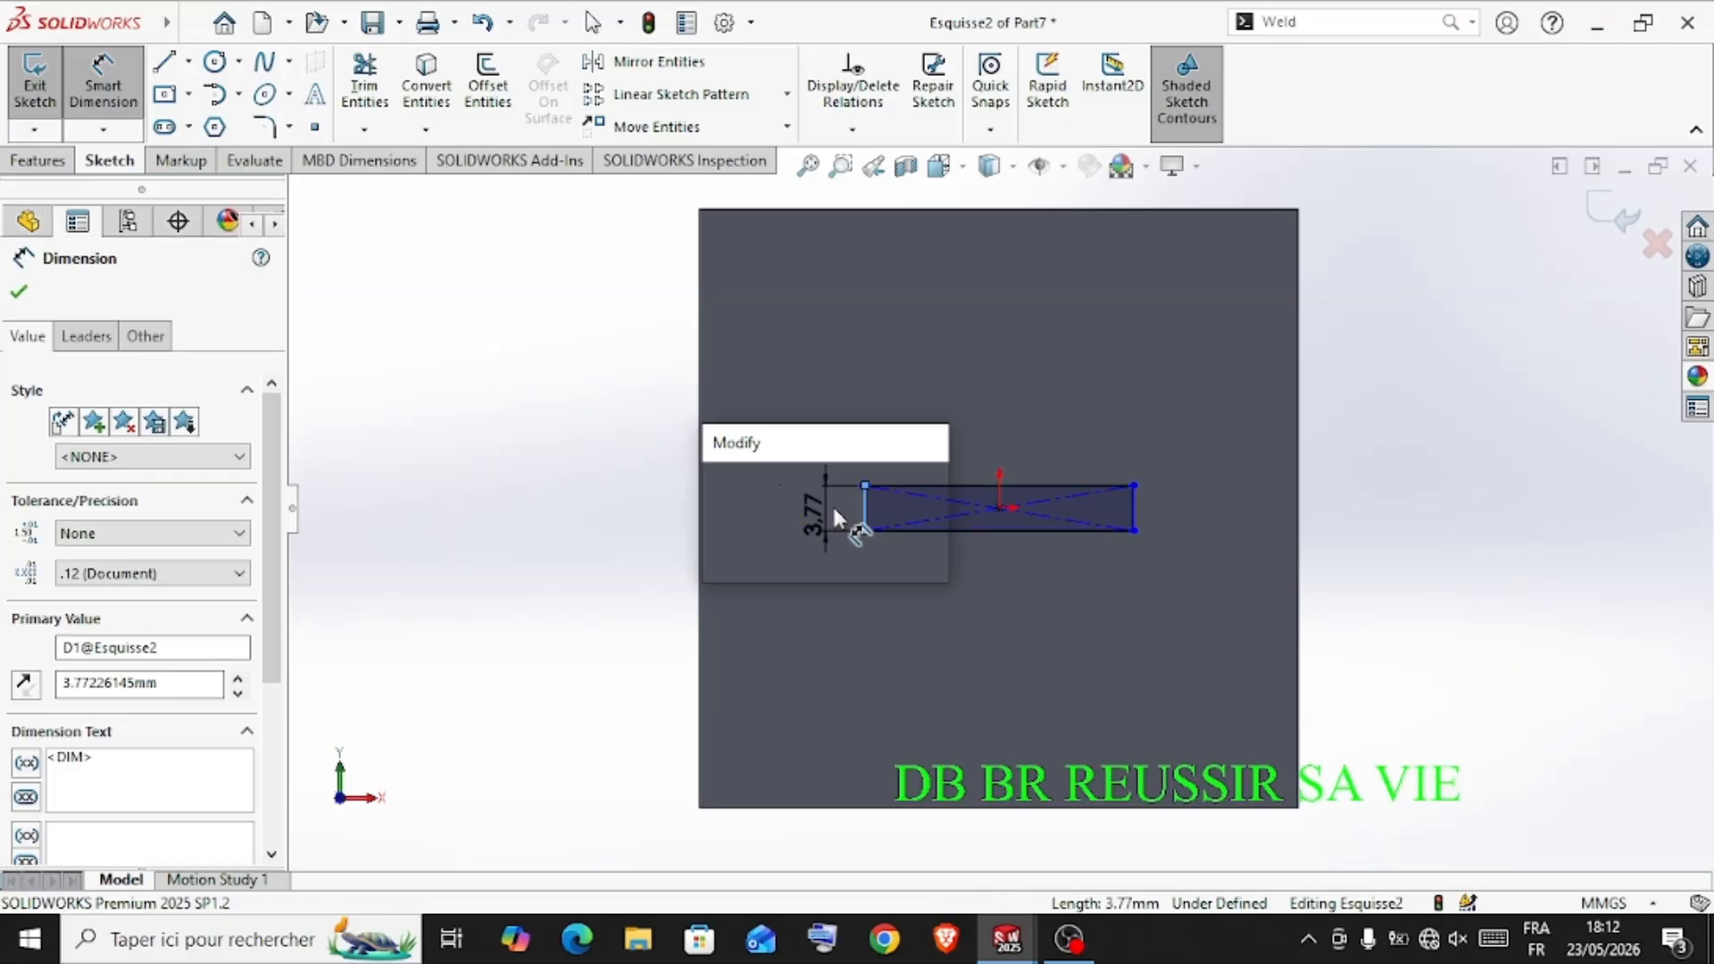
type("4")
key("Return")
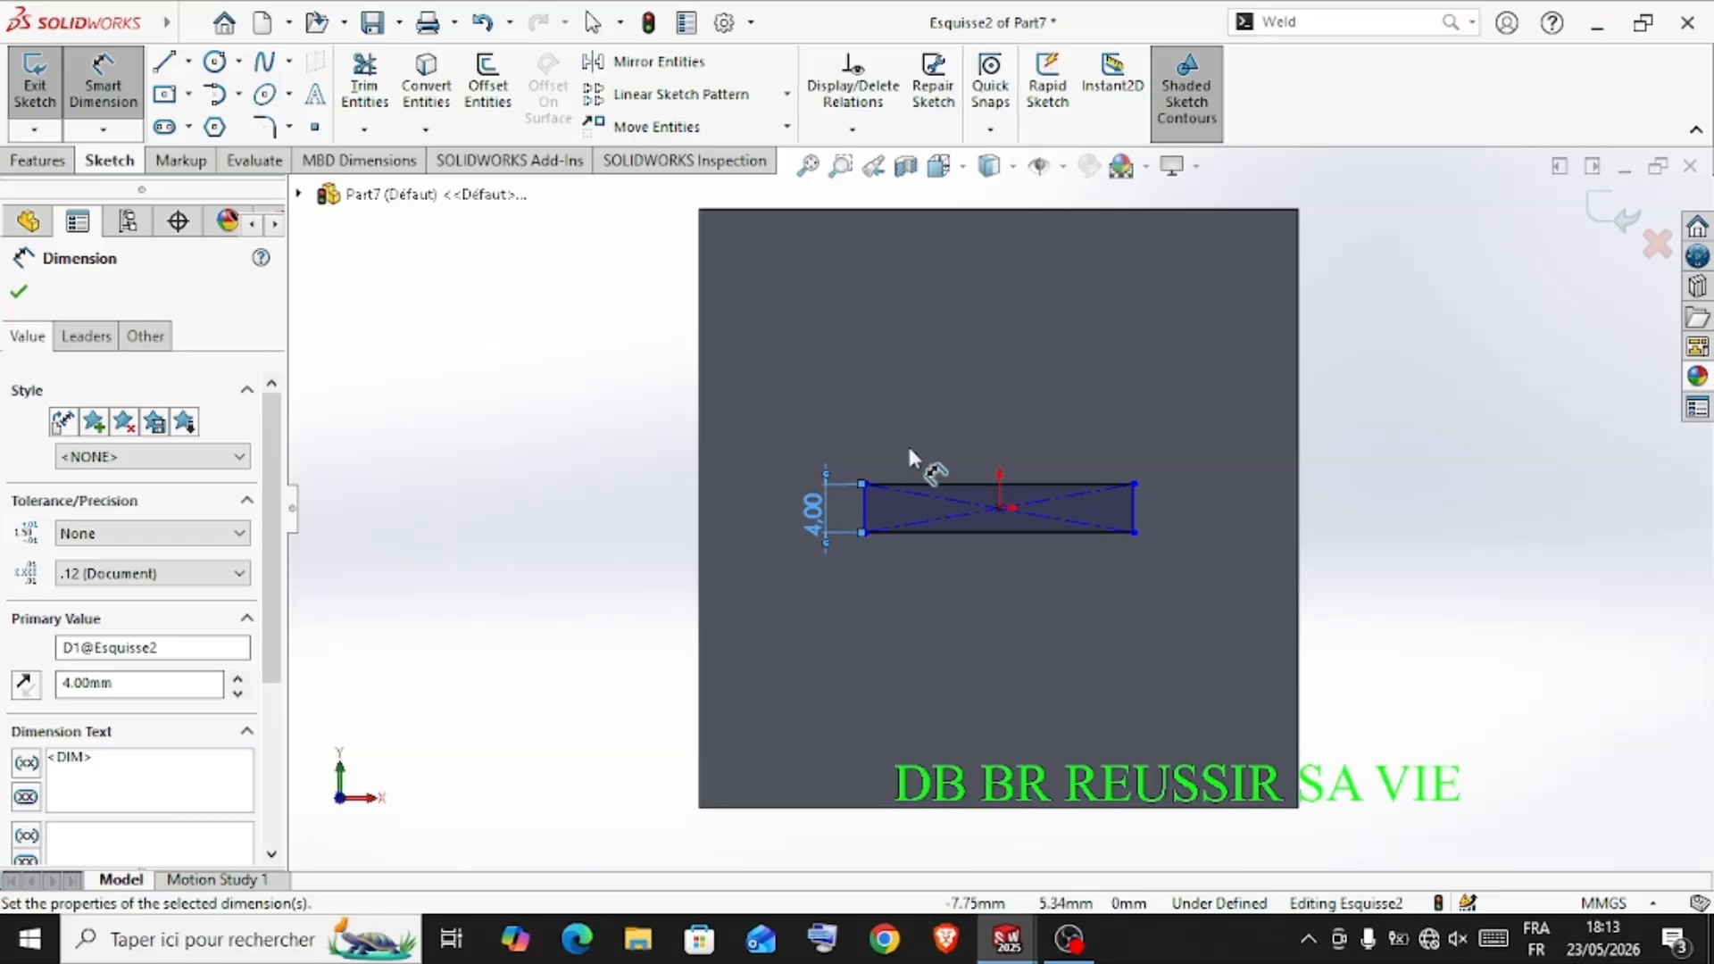
Dimension the small rectangle's width to 18 mm
left_click(925, 473)
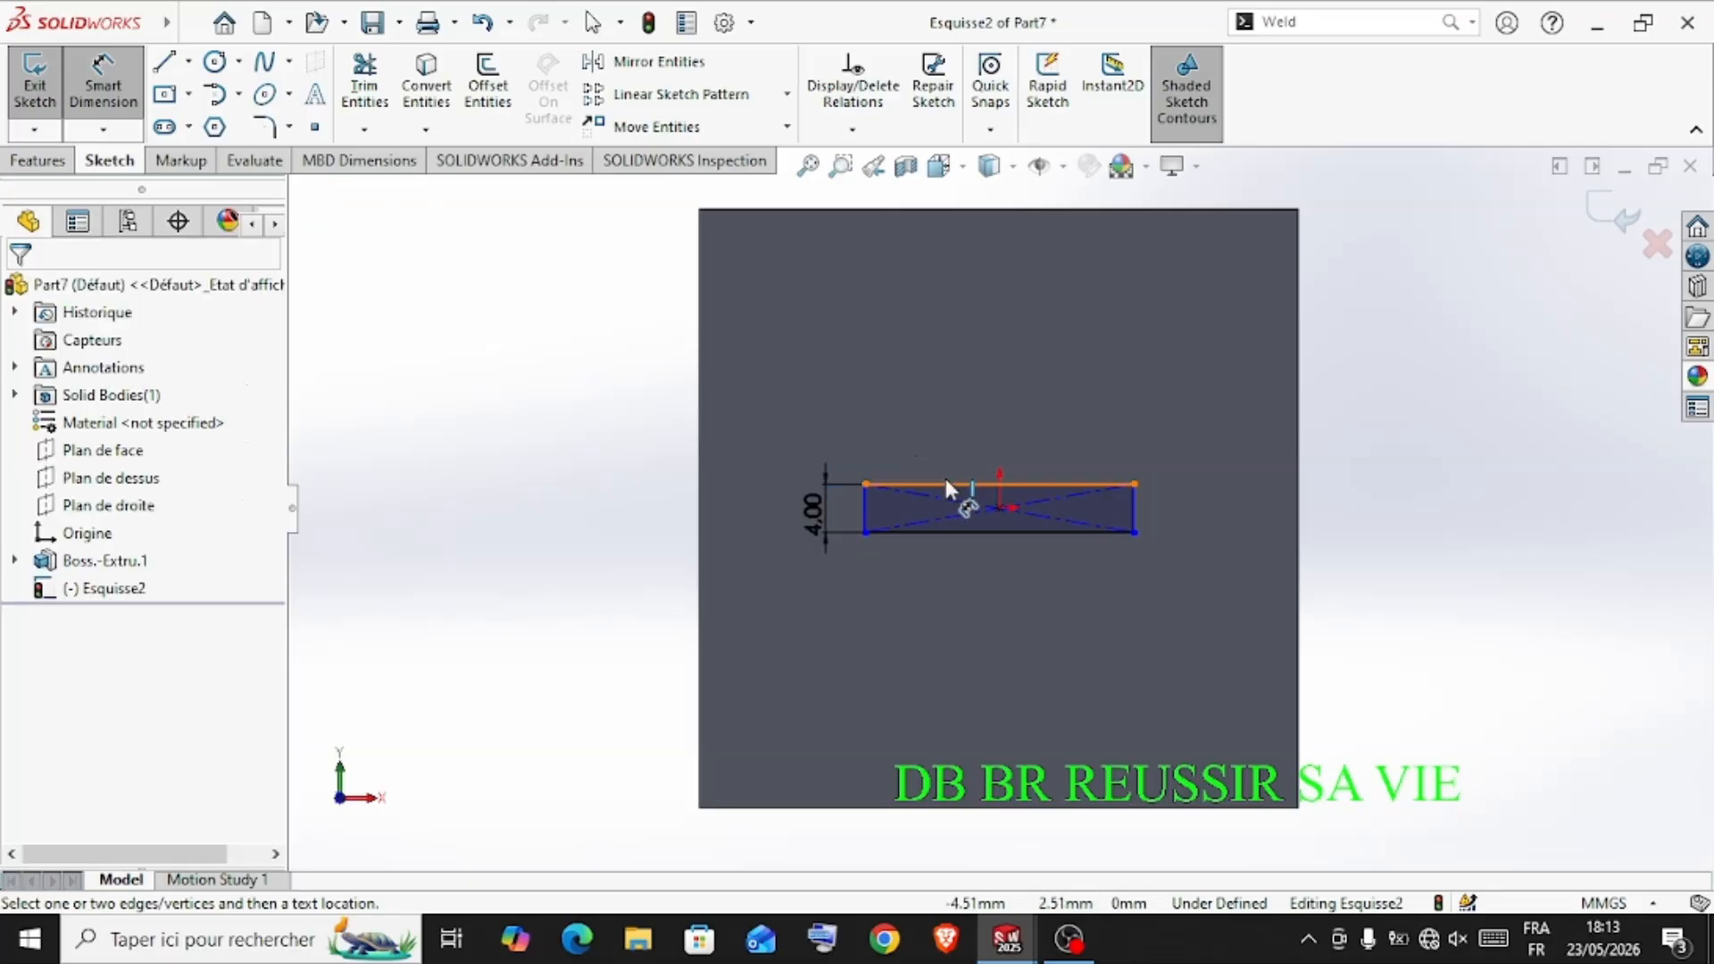
left_click(946, 482)
left_click(959, 438)
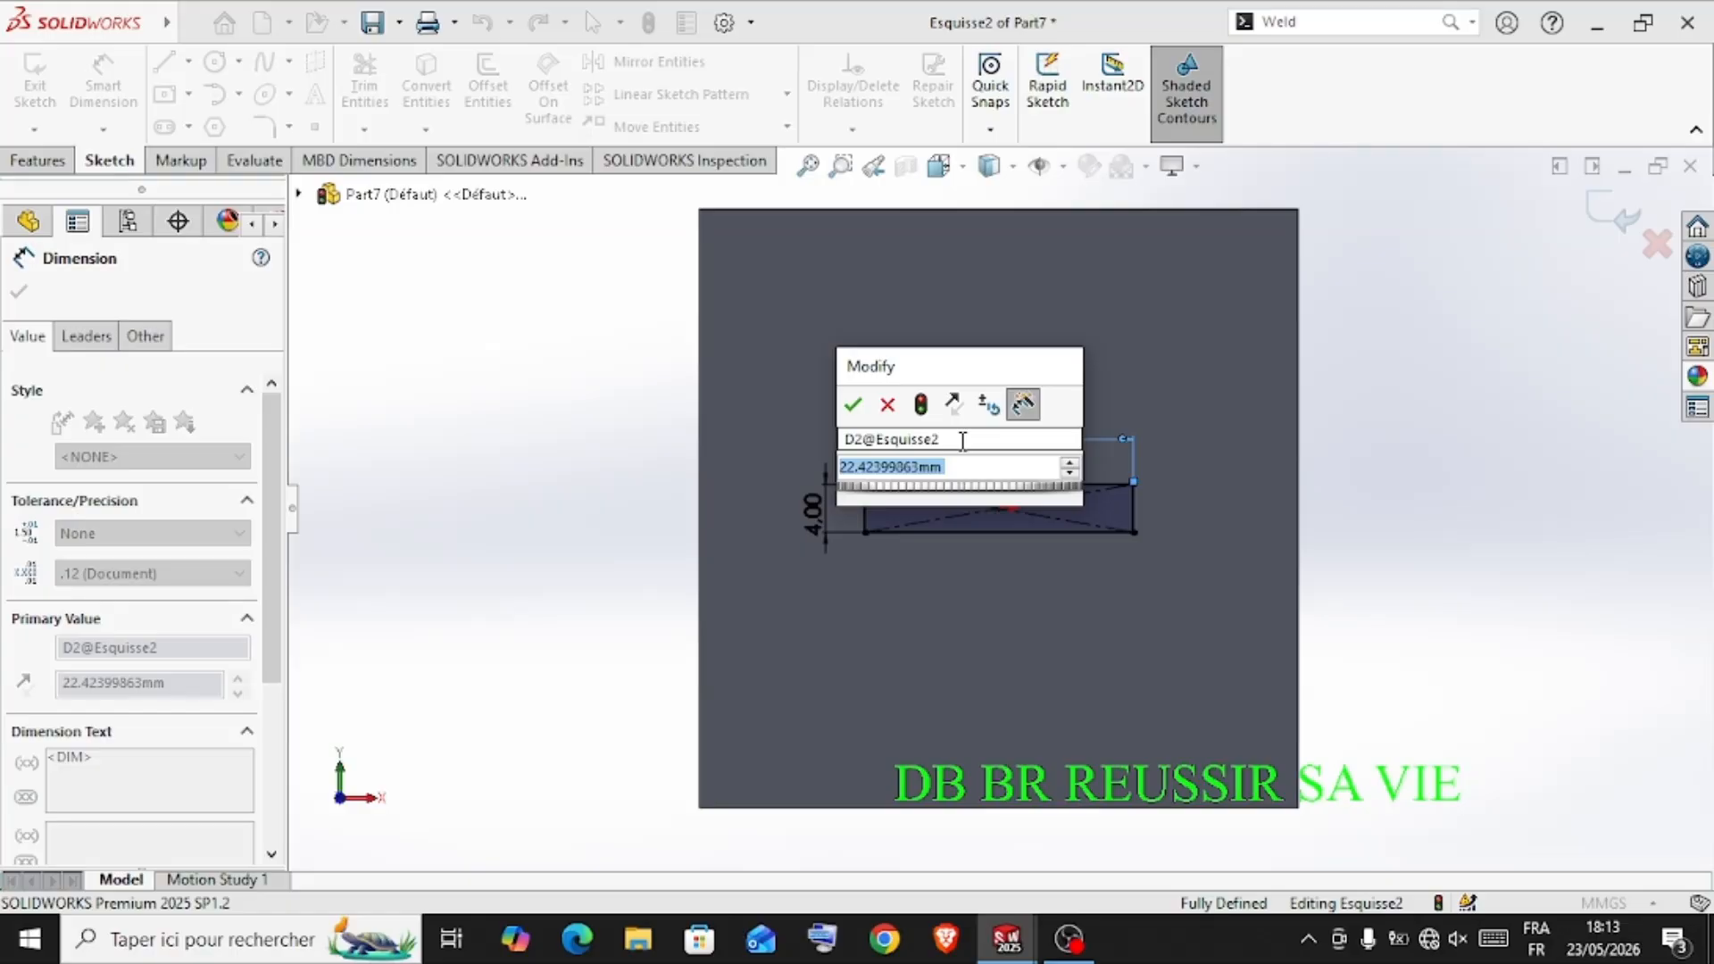
type("18")
key("Return")
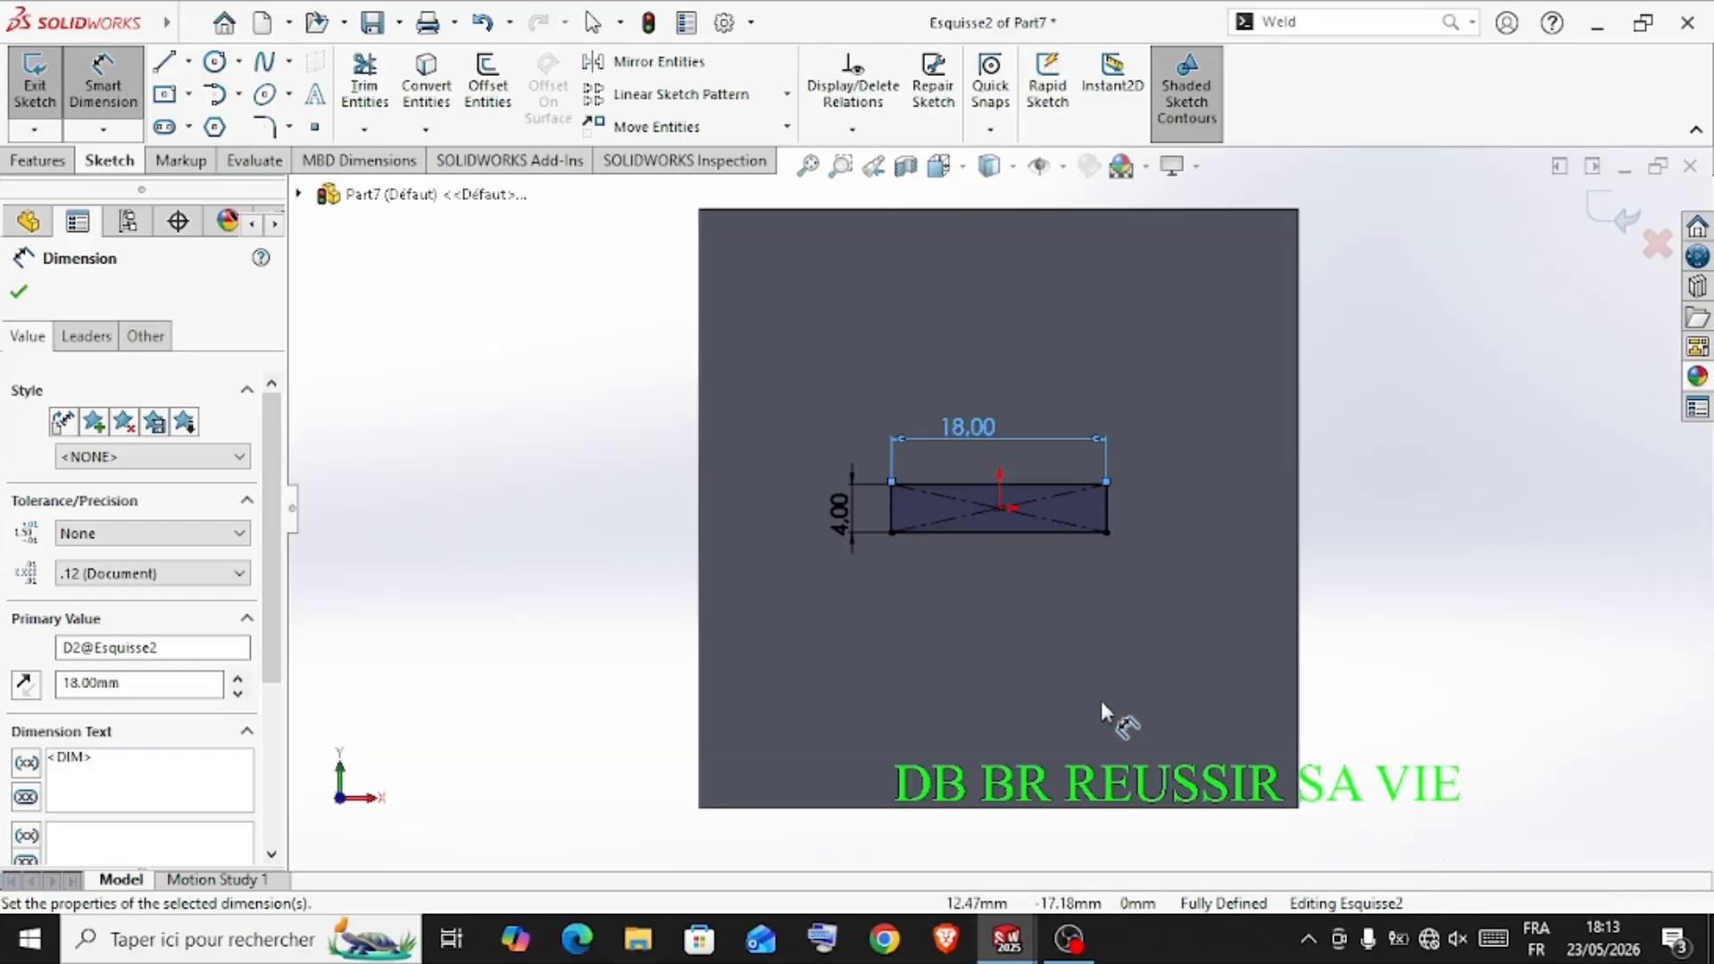
left_click(1631, 905)
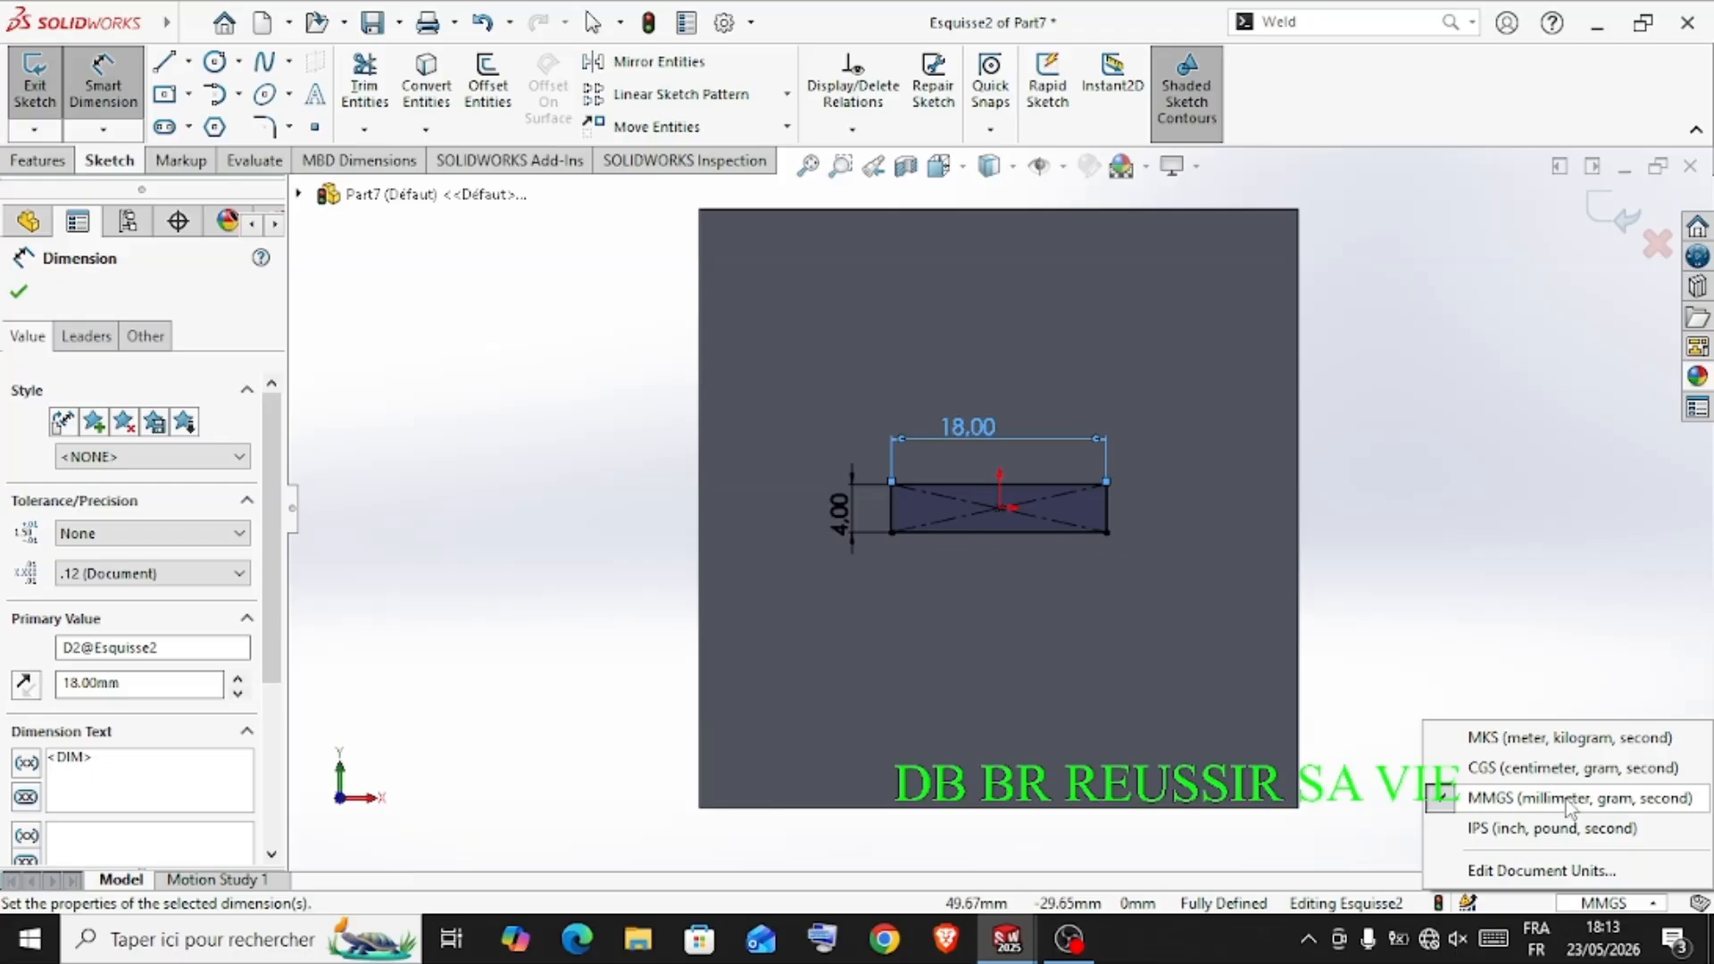
left_click(1357, 749)
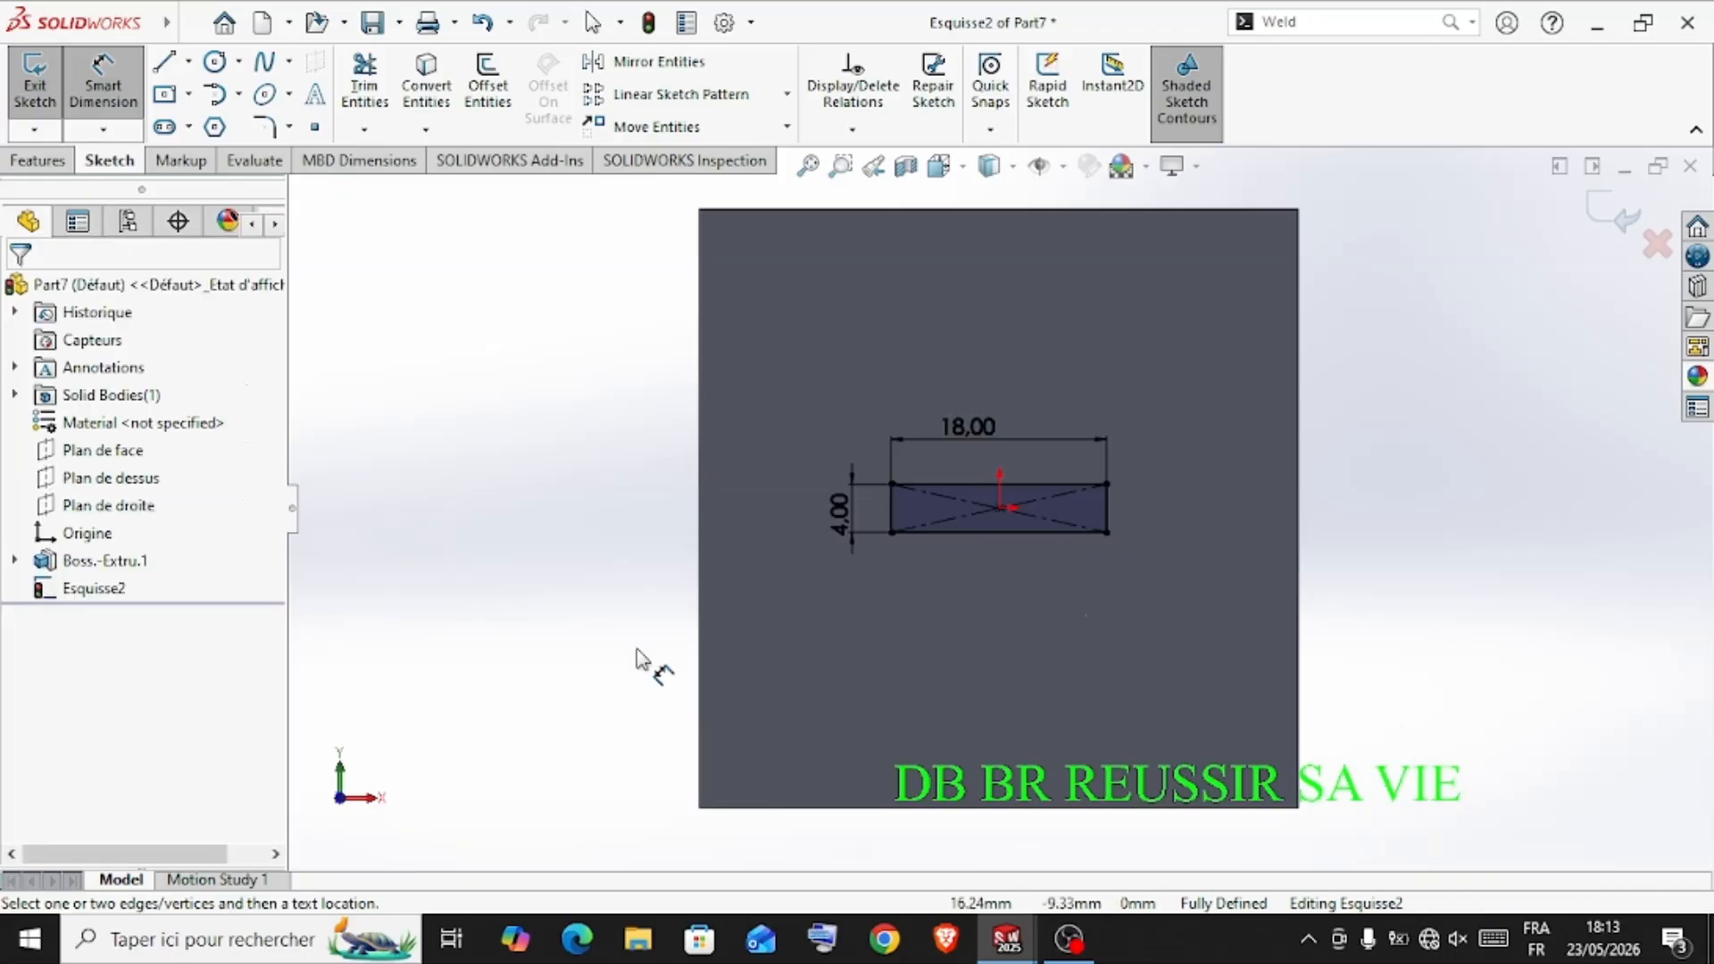
Extrude the 18 by 4 mm rectangle as a blind boss 120 mm deep, merged with the block
scroll(648, 617, "up", 1)
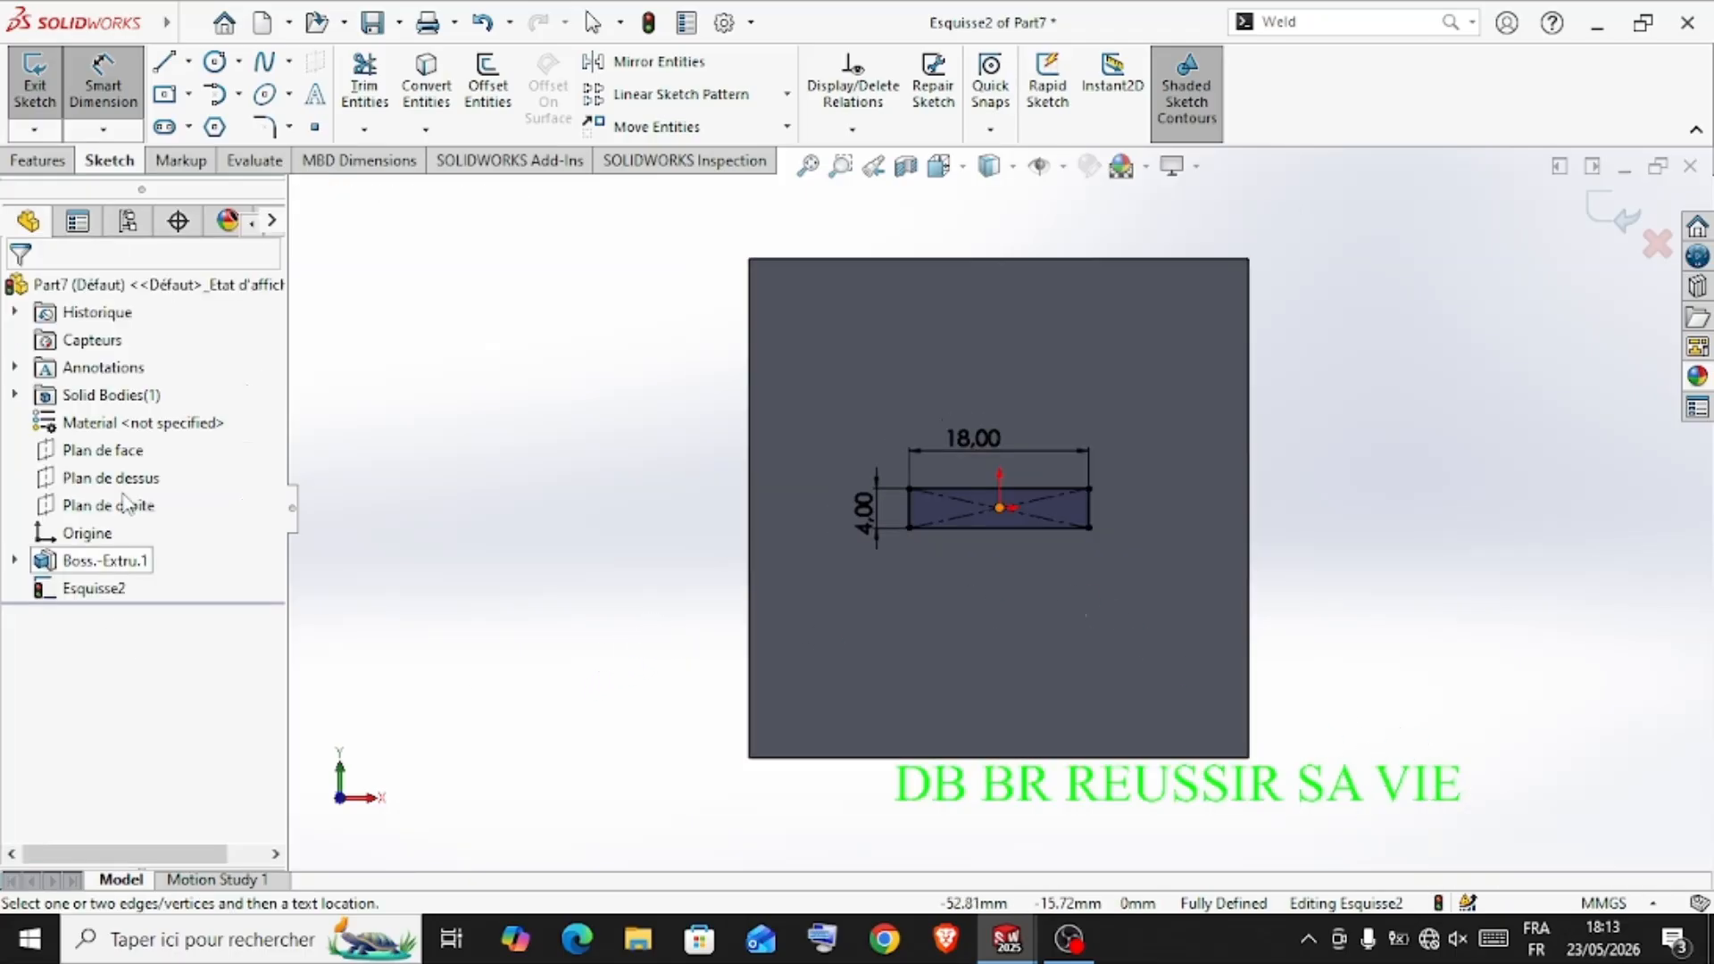
left_click(52, 170)
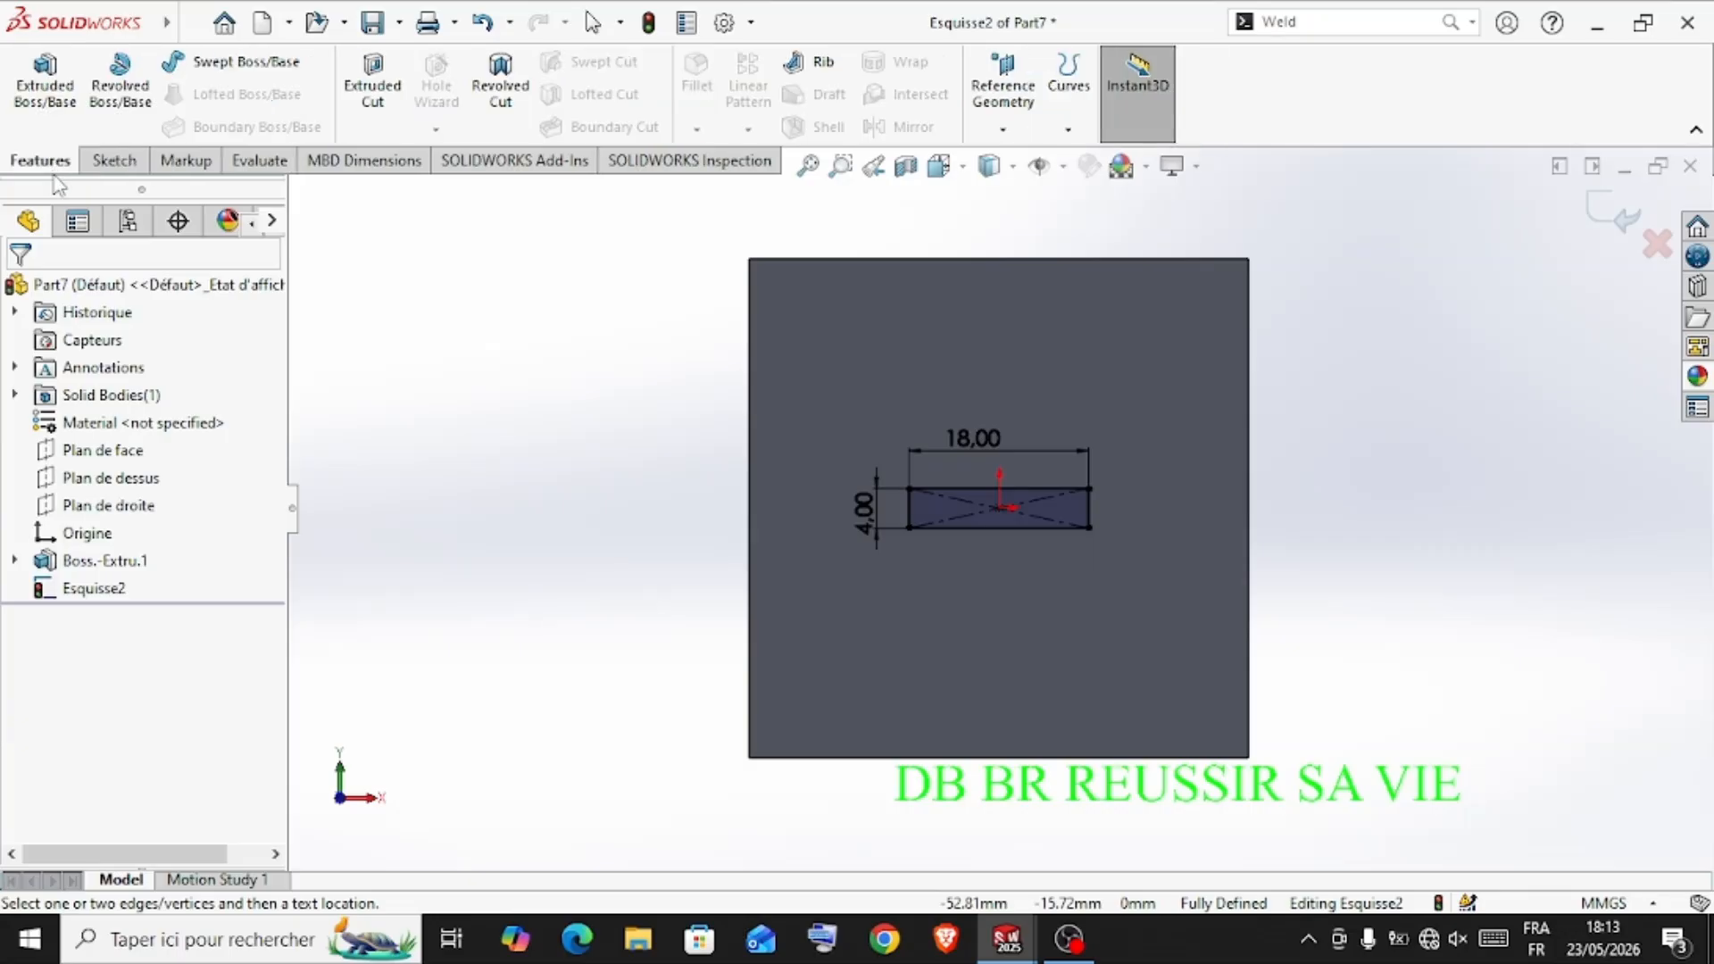
left_click(62, 107)
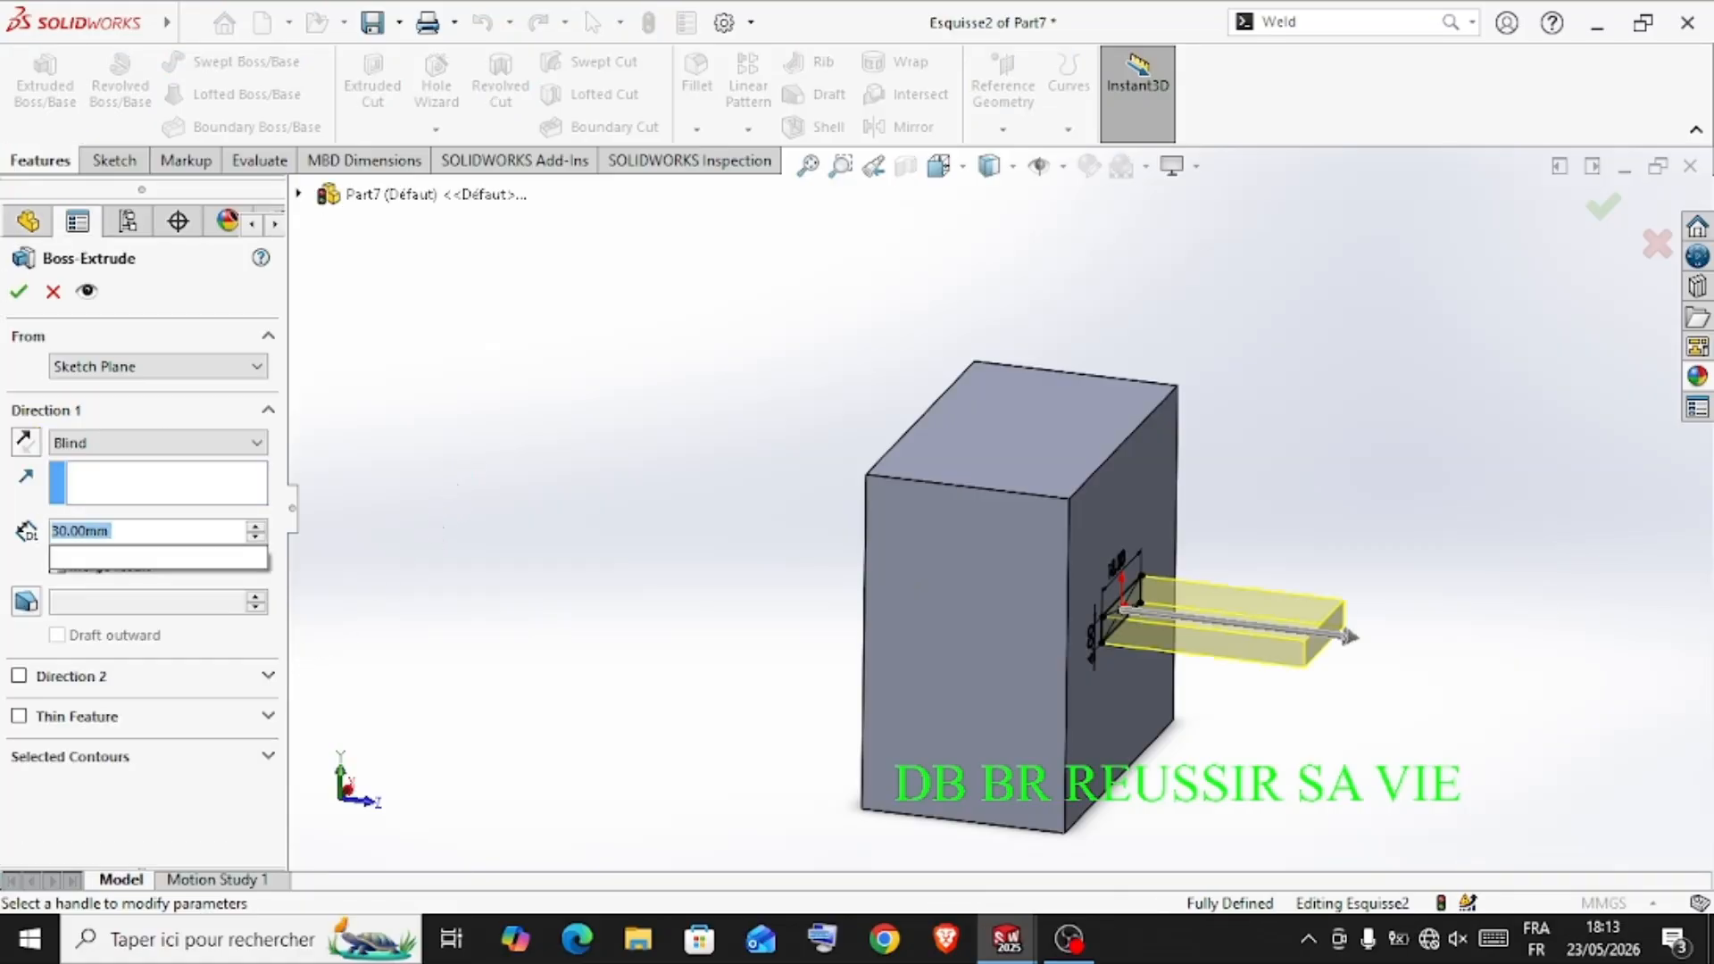
type("120")
key("Return")
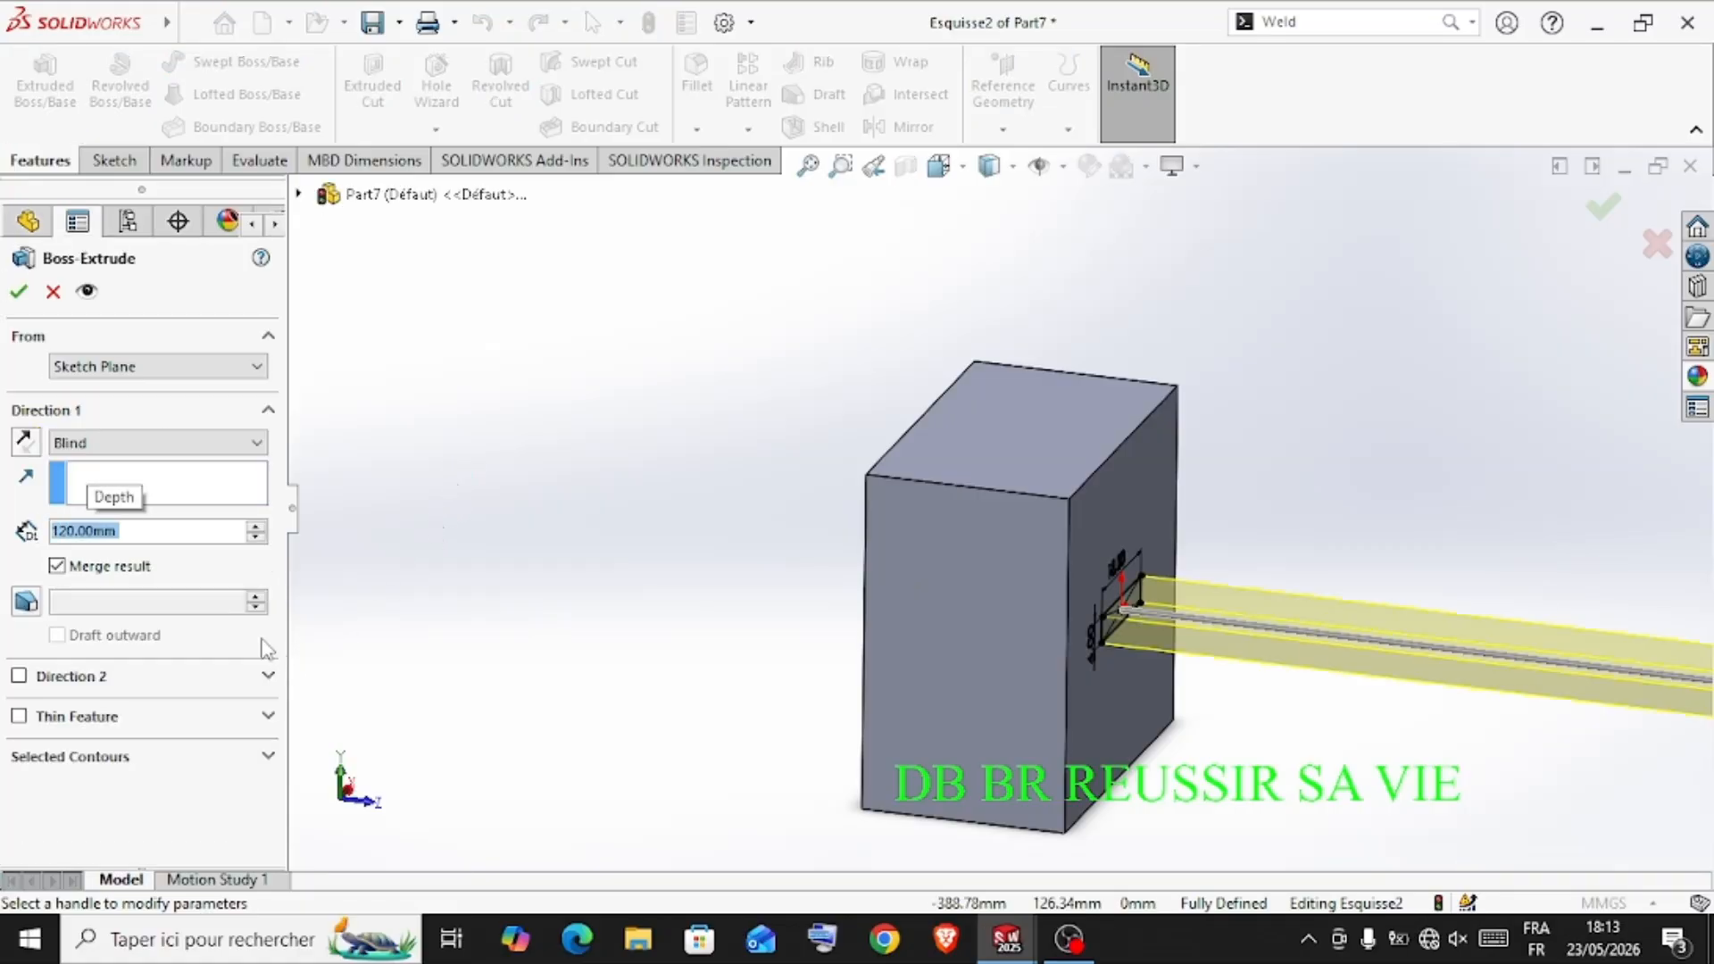
left_click(19, 293)
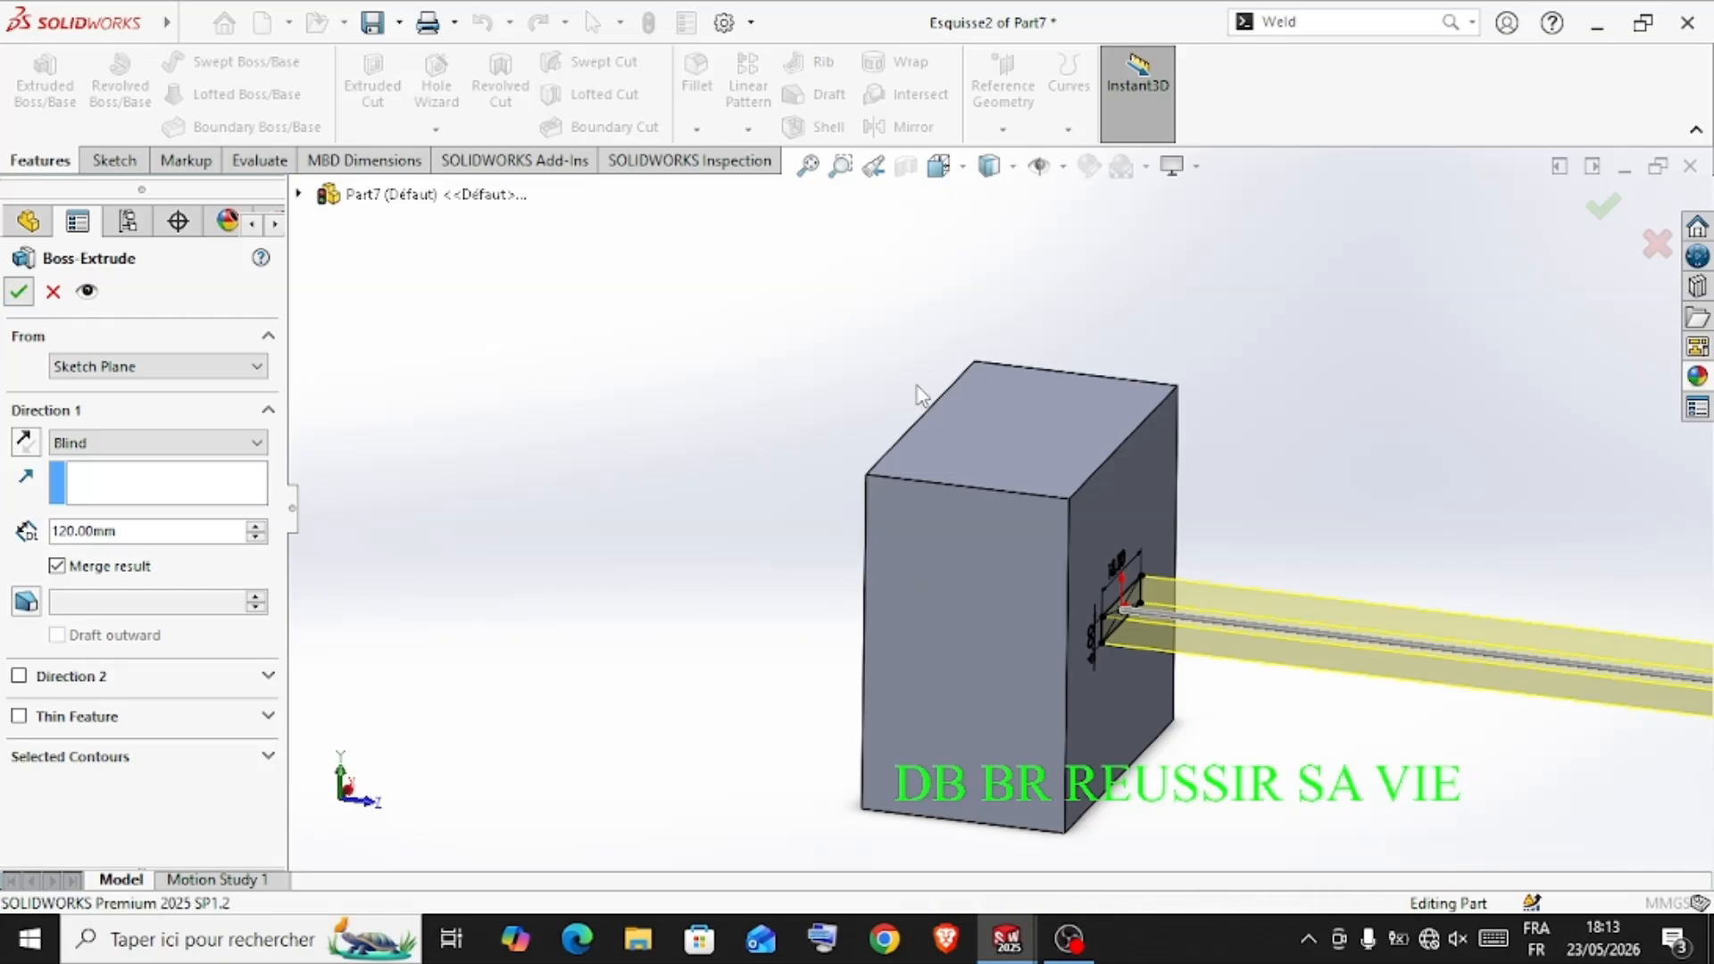
Sketch a circle of about 5.2 mm radius on the rod's wide underside face, centred across its width near the free end
scroll(891, 643, "up", 5)
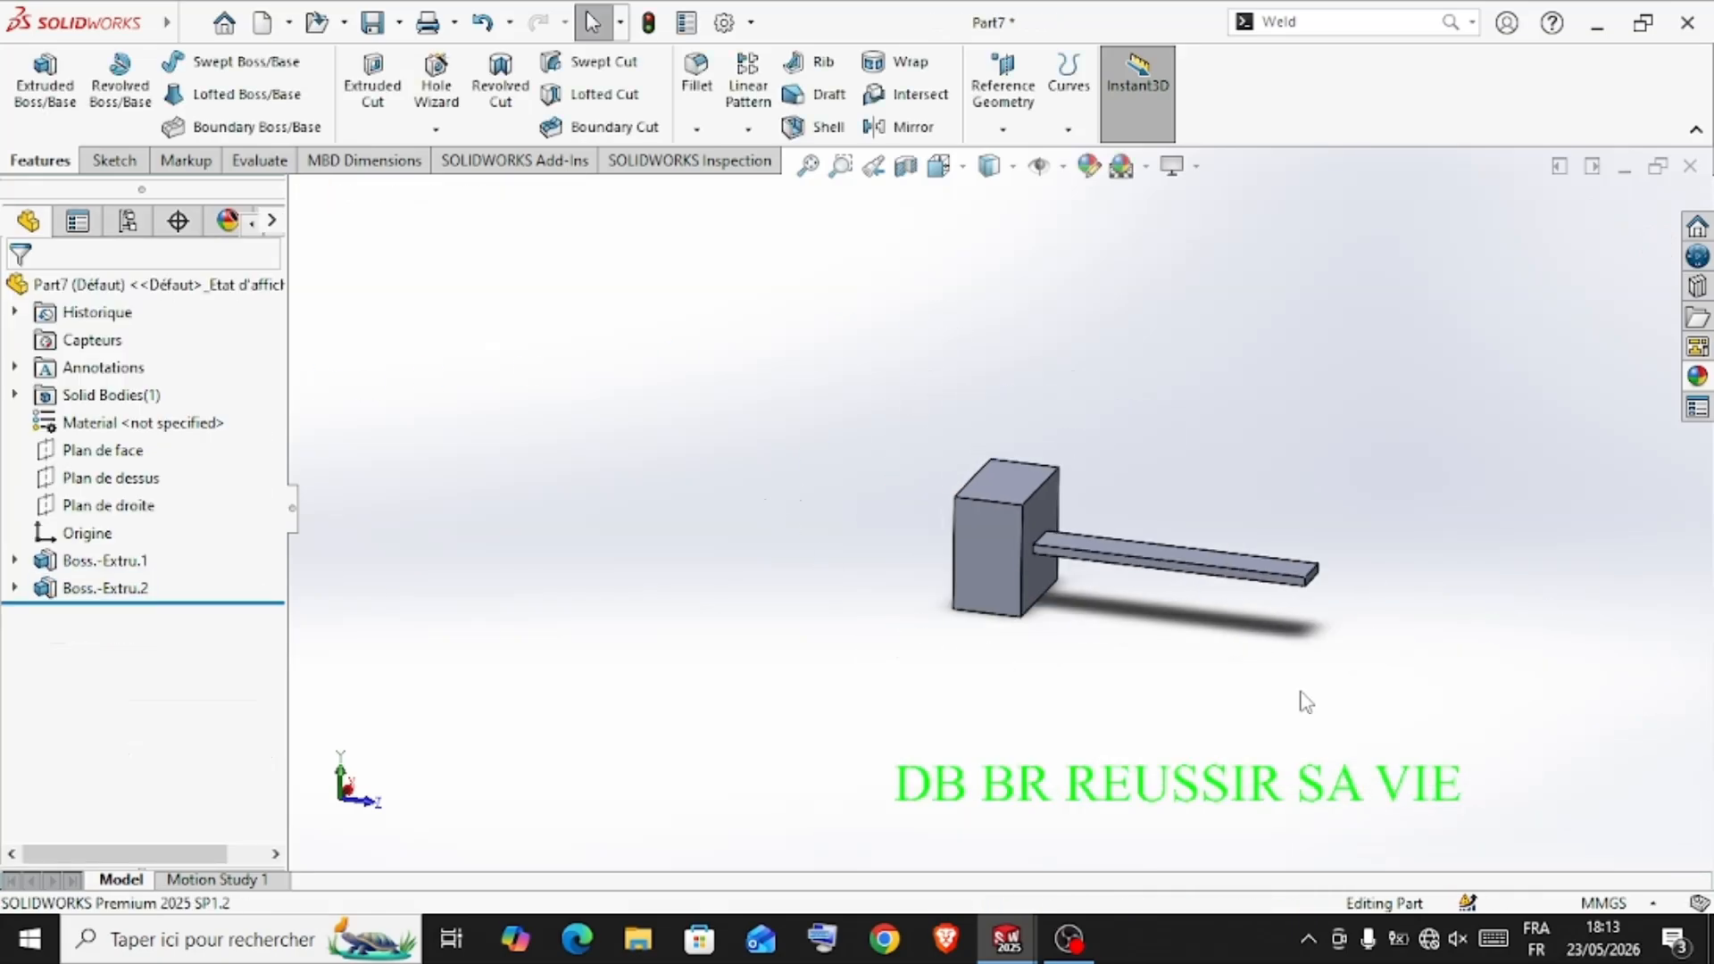
middle_click_drag(1307, 695, 1286, 500)
left_click(1286, 487)
left_click(1378, 419)
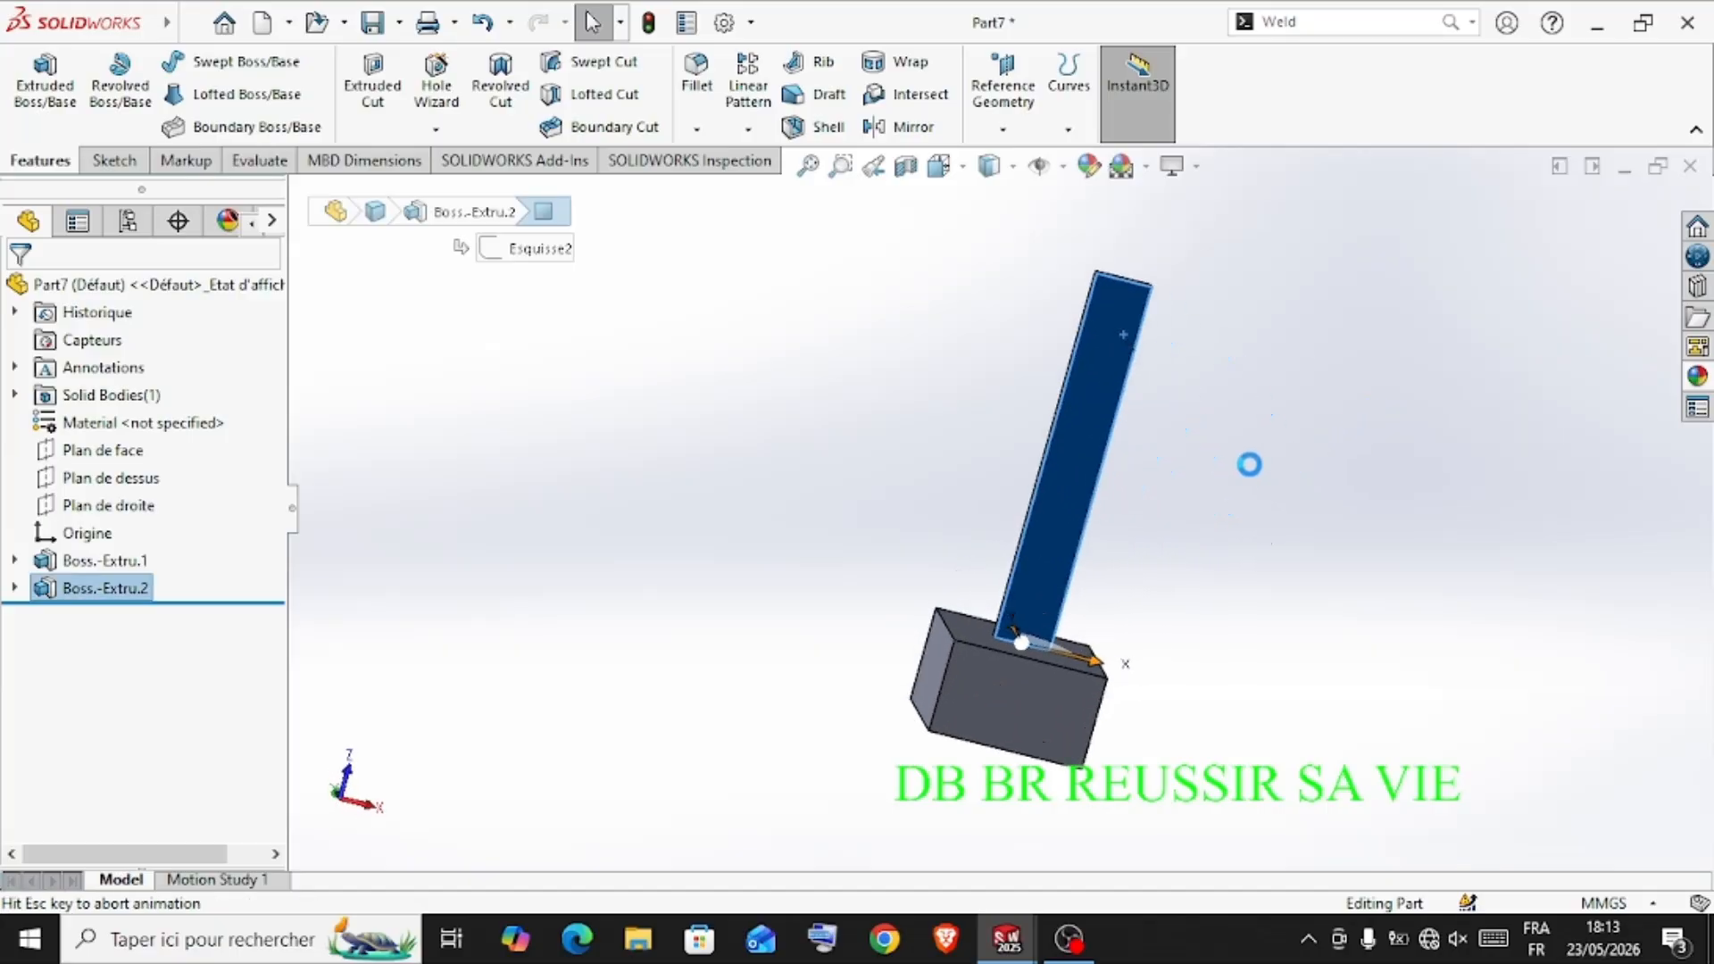
scroll(991, 300, "down", 3)
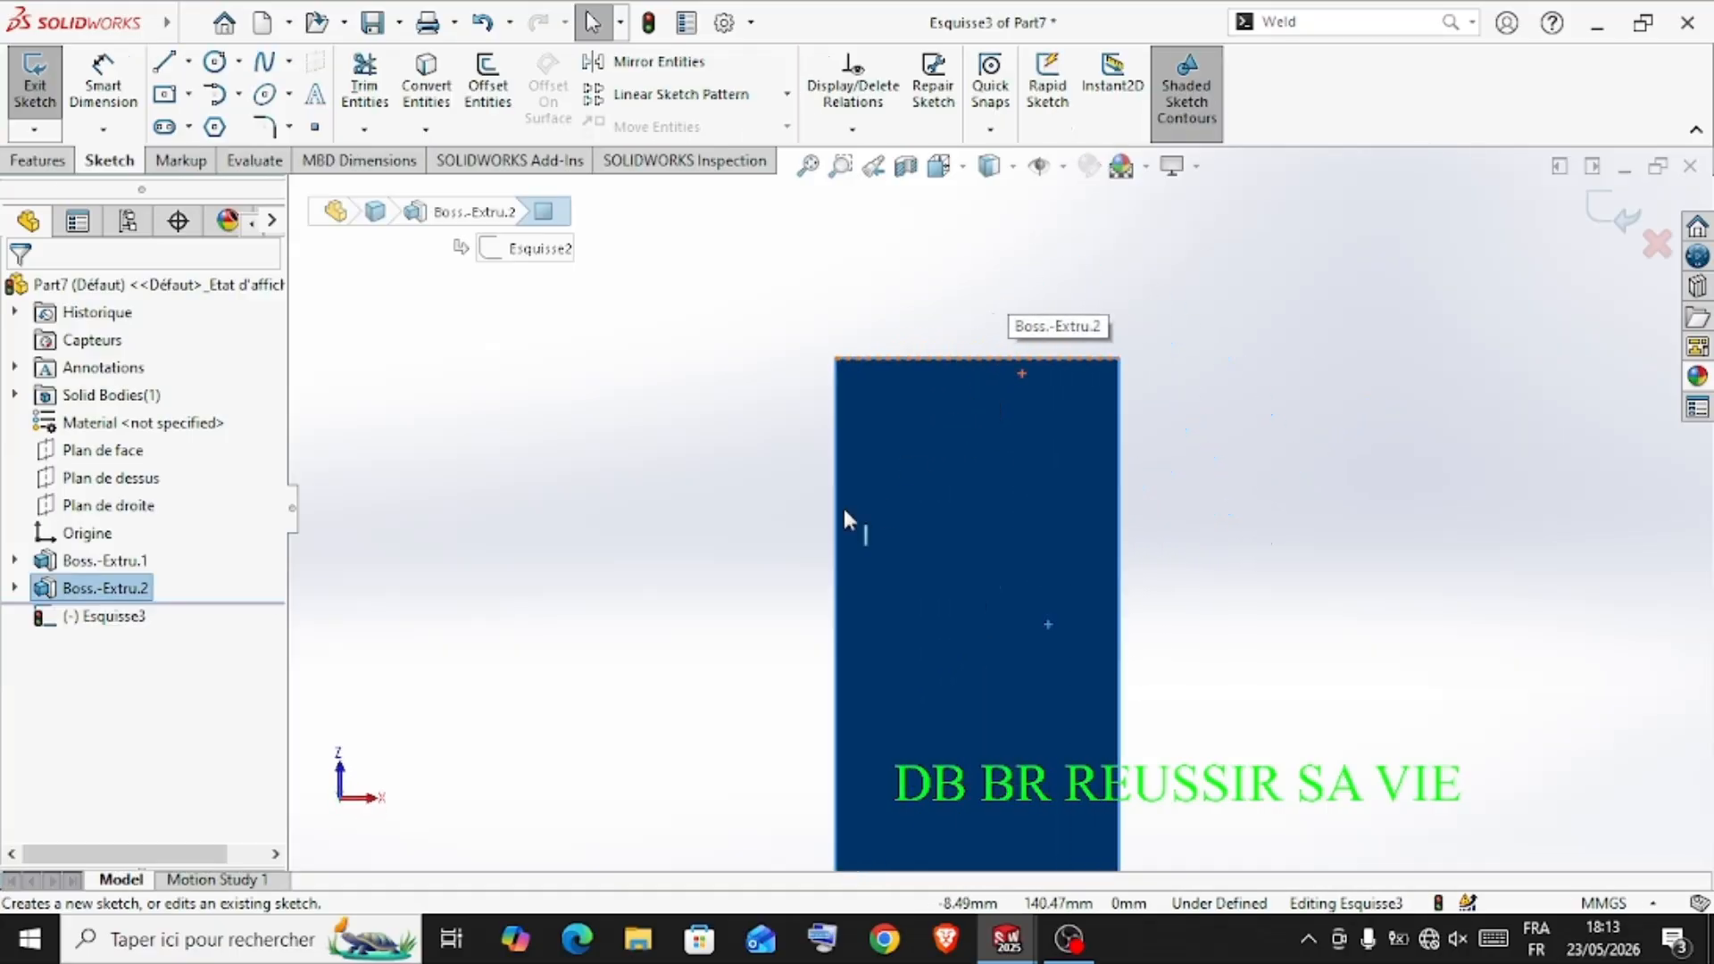
left_click(217, 65)
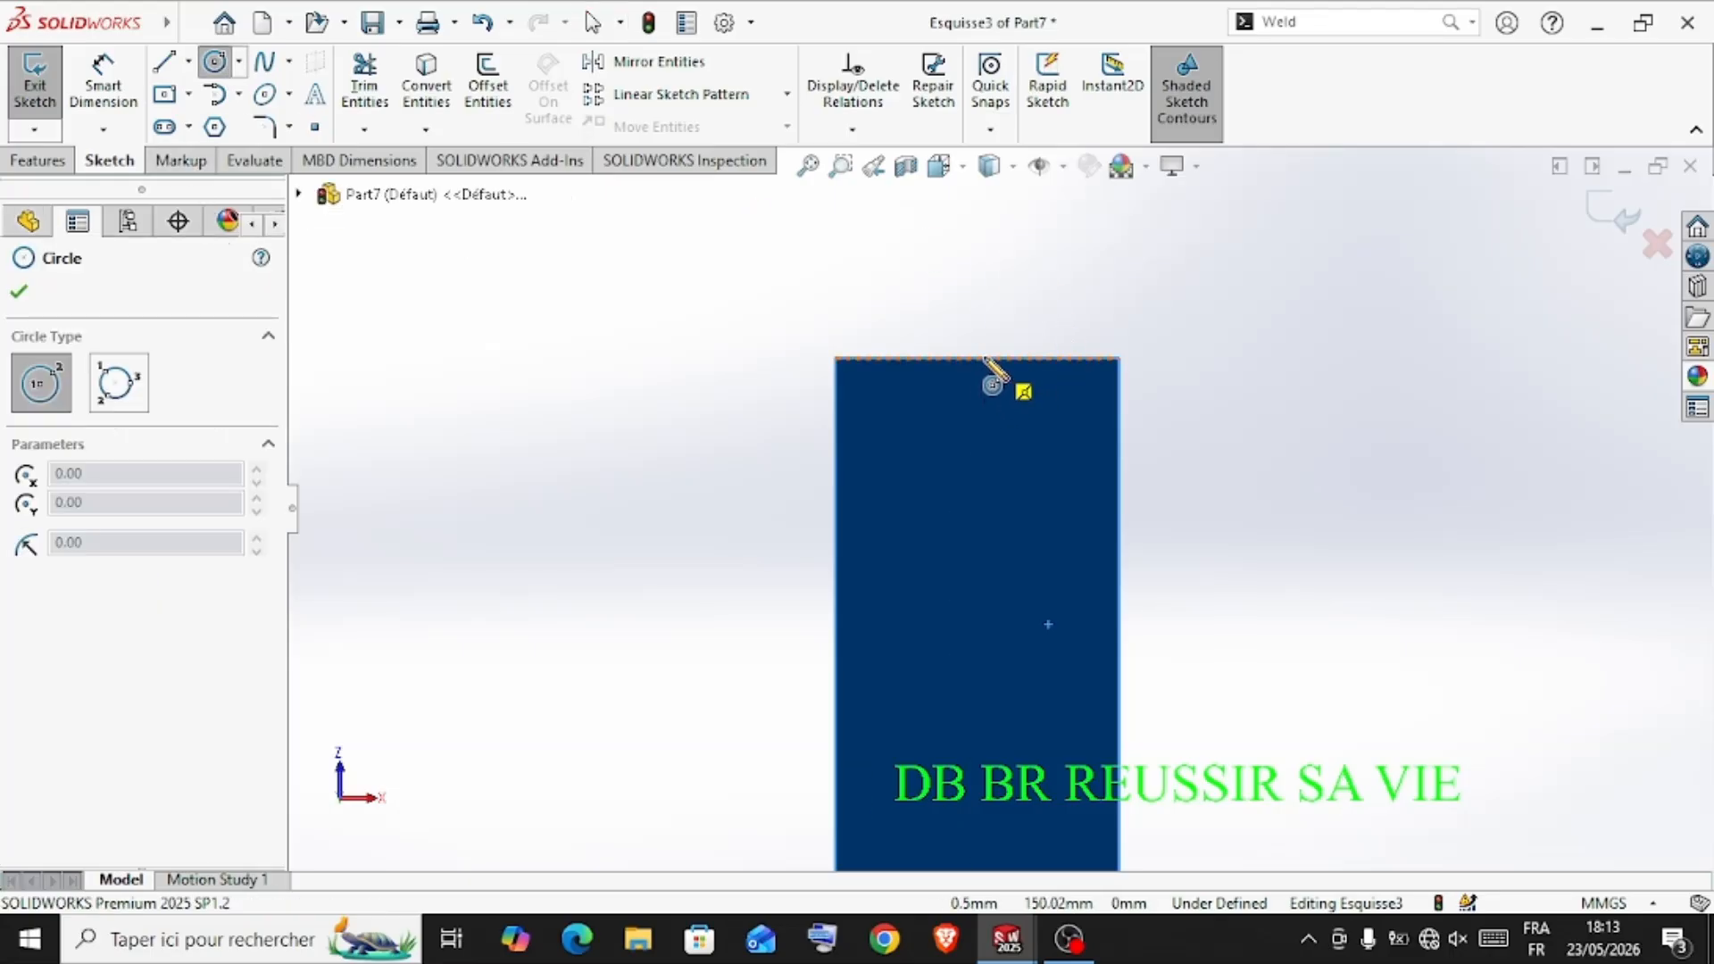
left_click(978, 476)
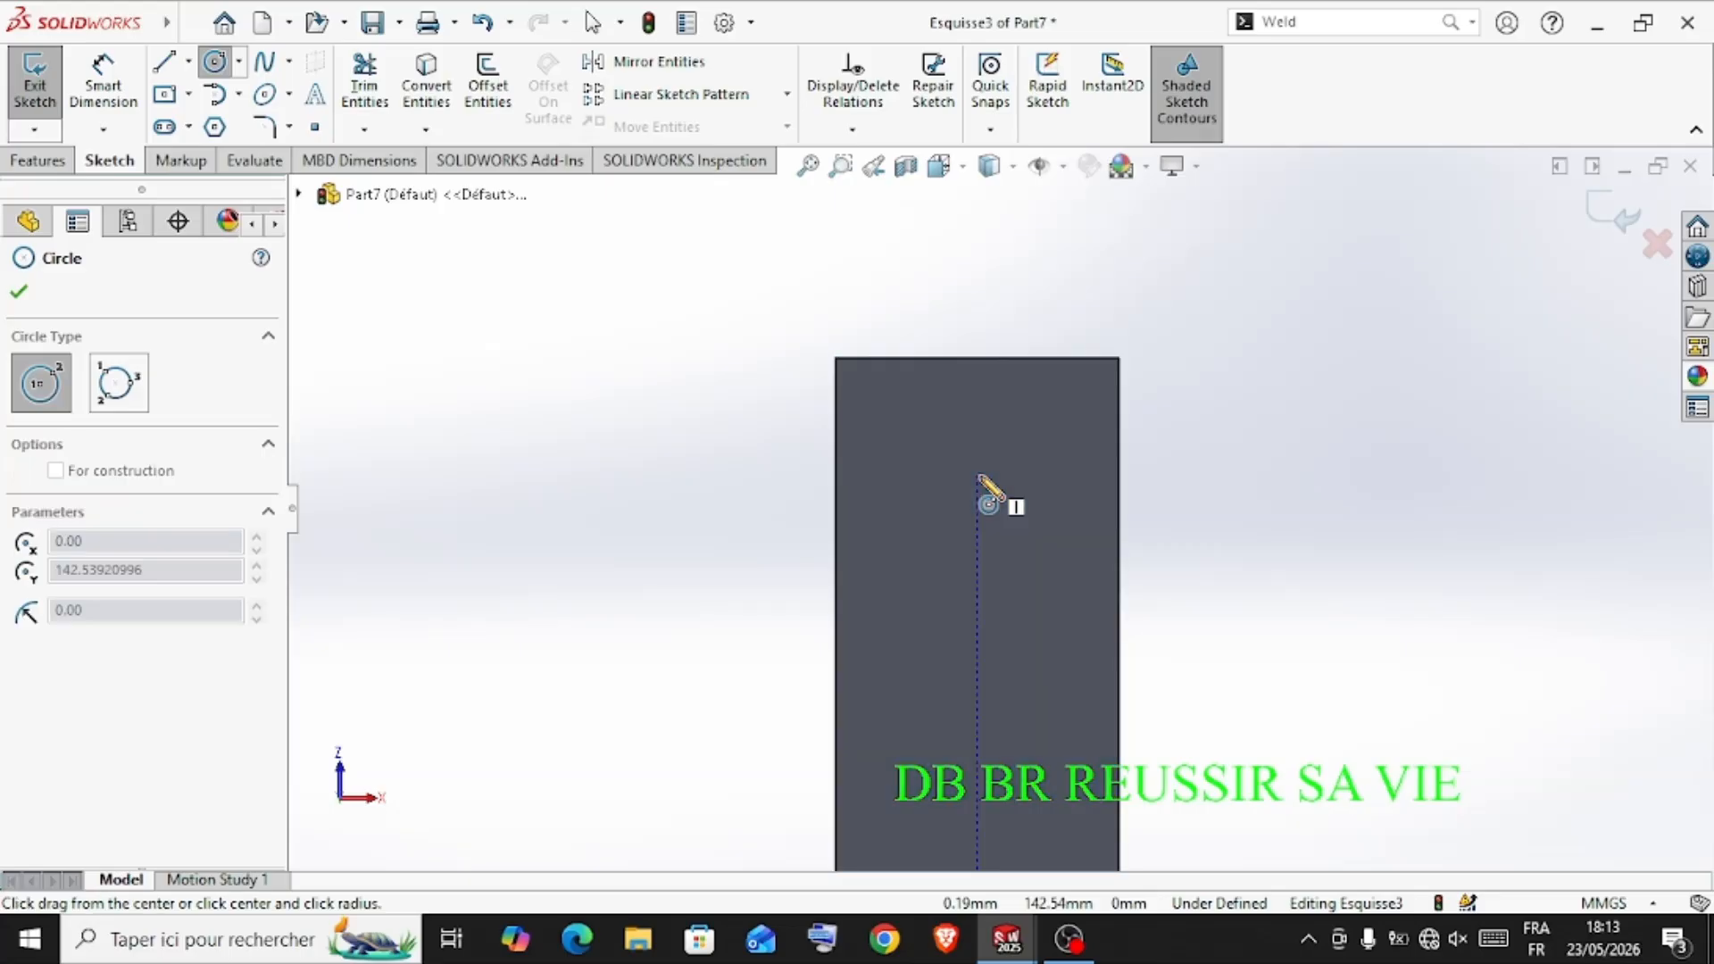
left_click(1016, 404)
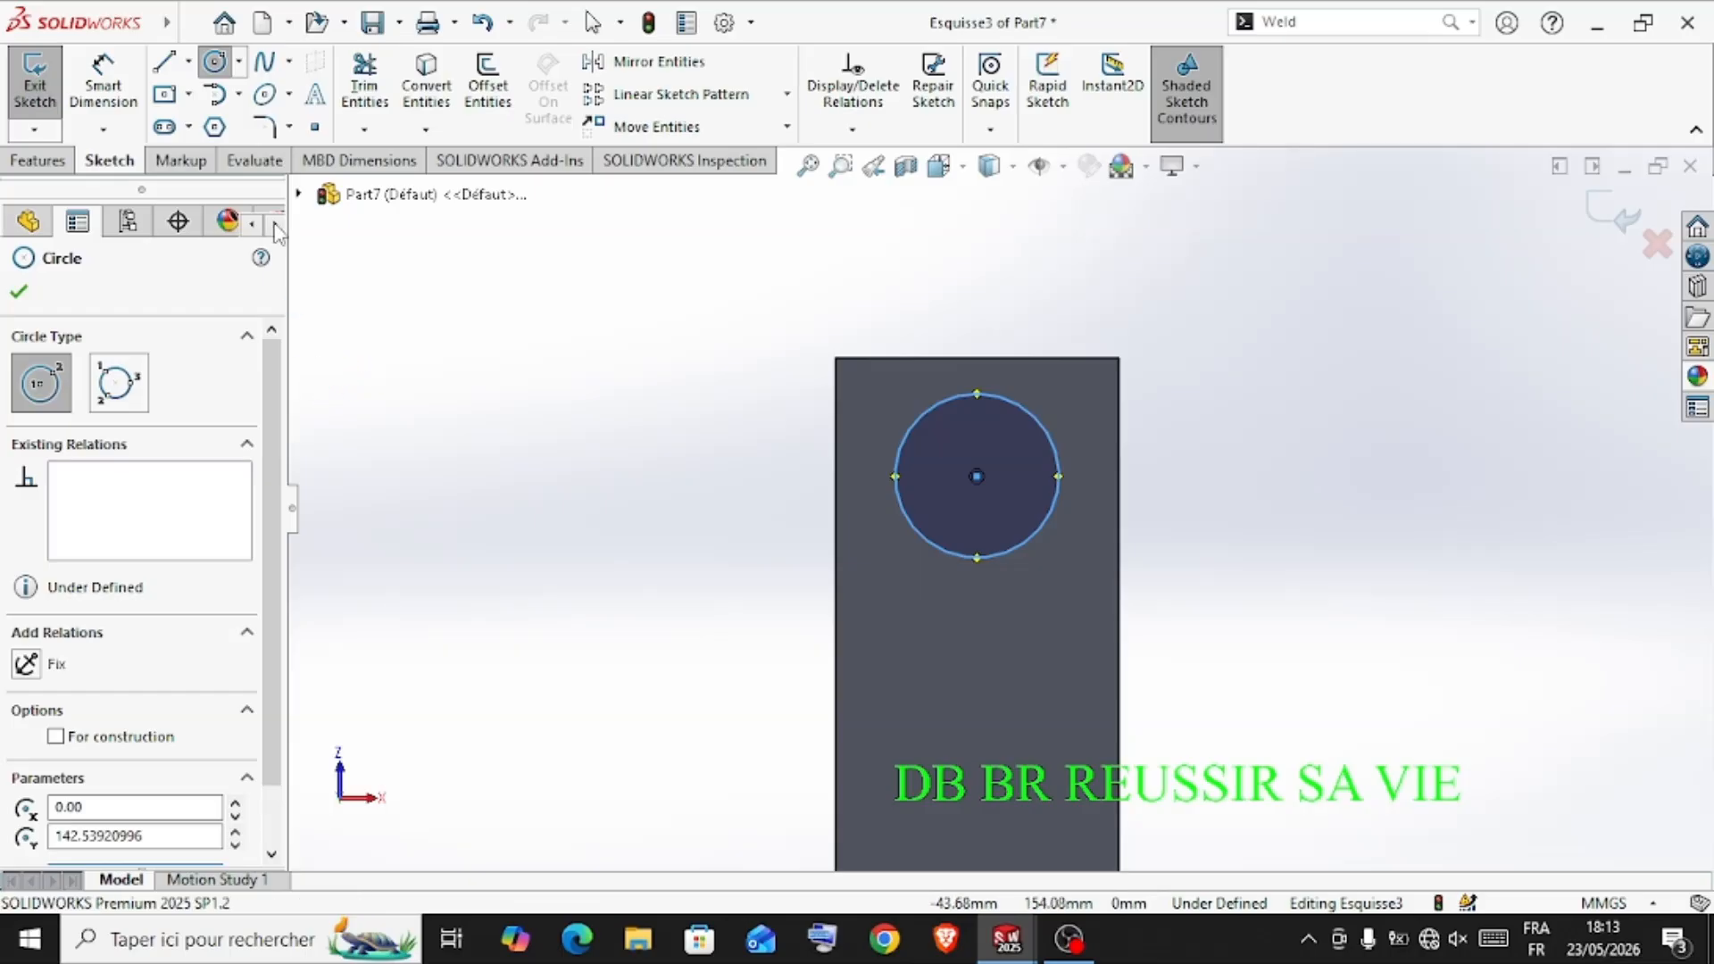
Dimension the circle's centre 10 mm from the rod's free end edge
left_click(103, 90)
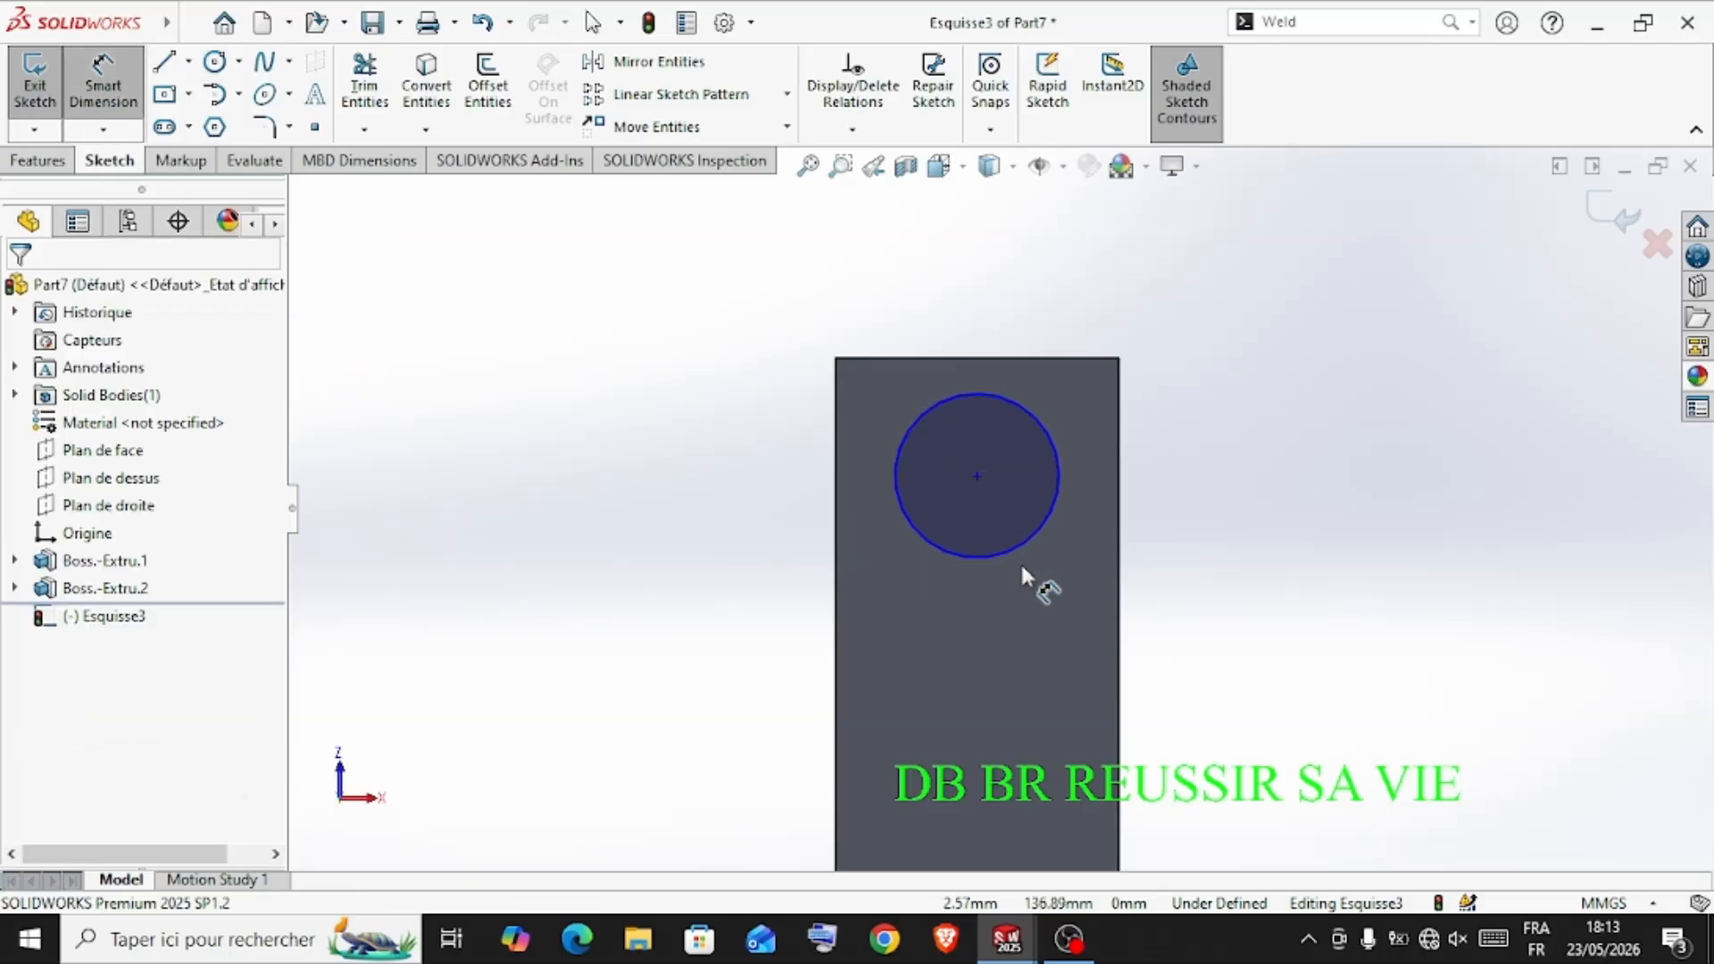
left_click(977, 476)
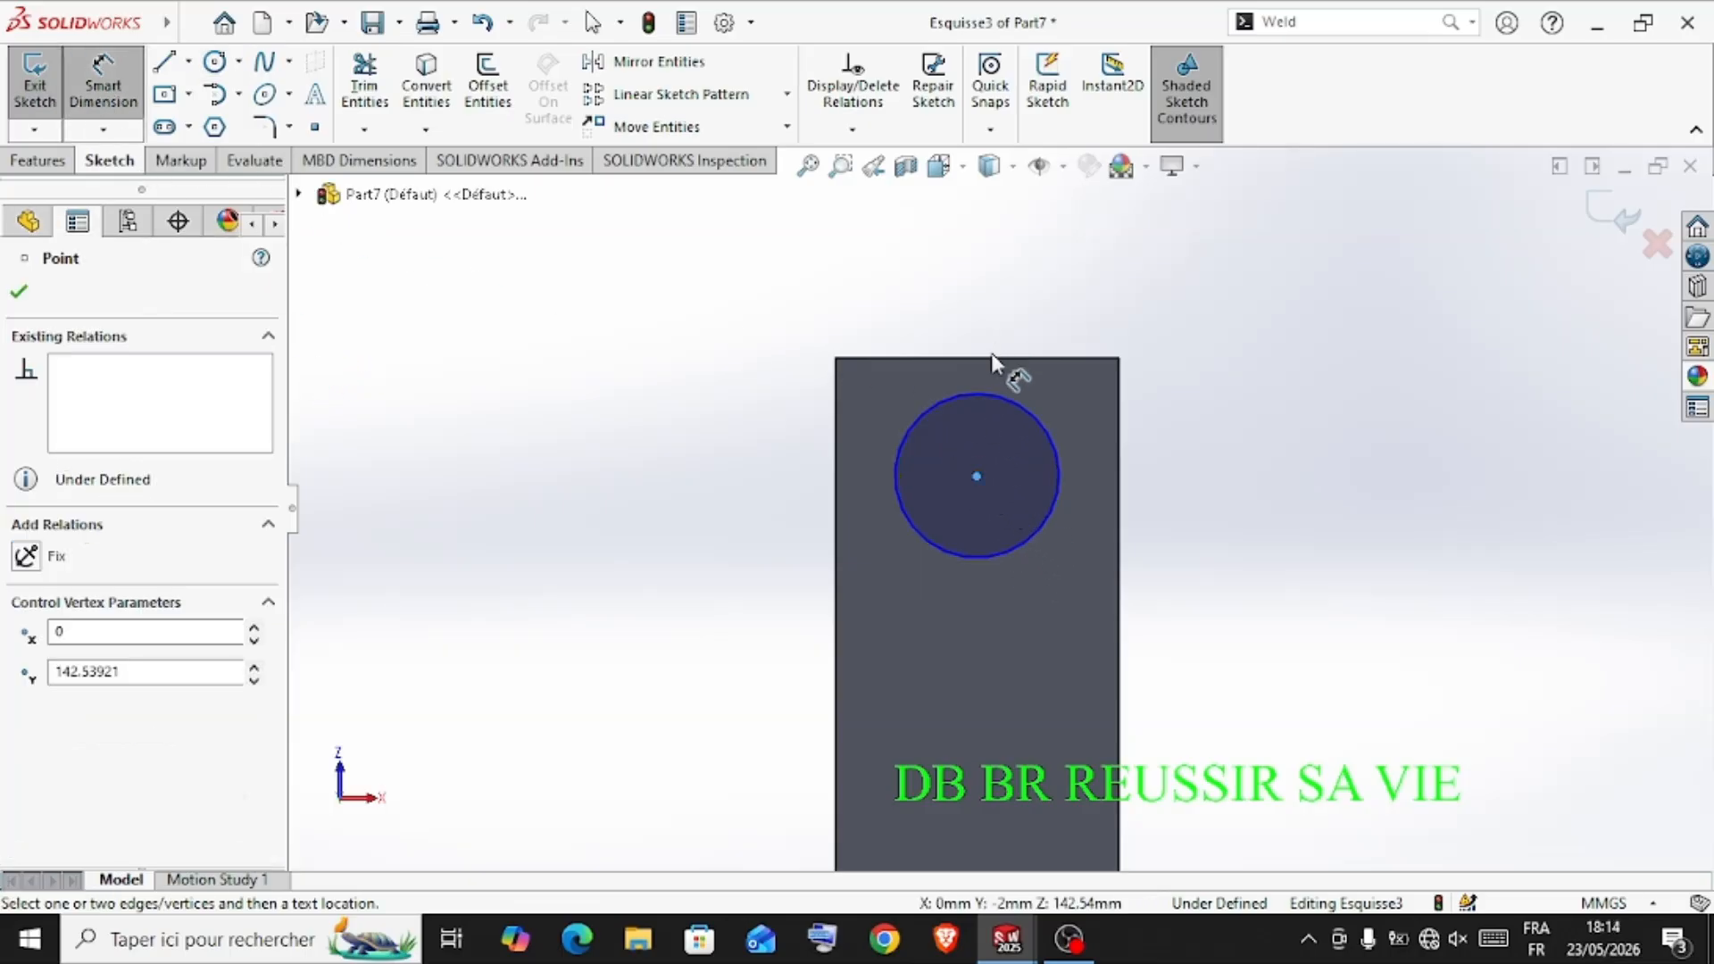
left_click(991, 358)
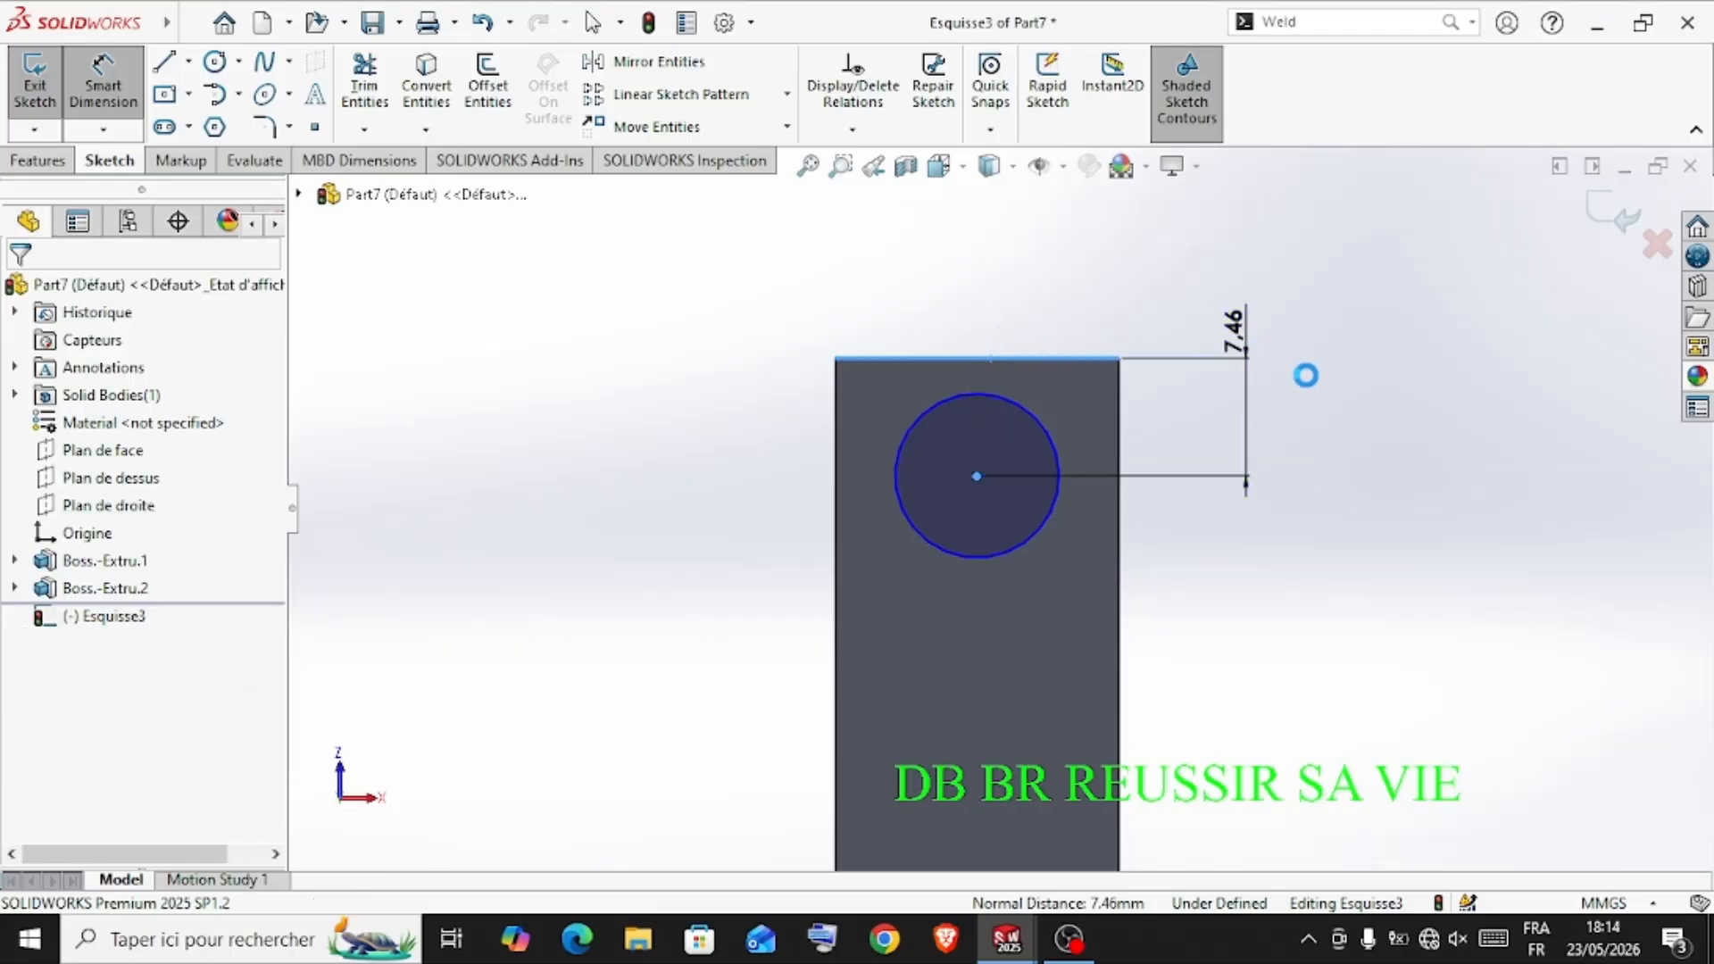
left_click(1305, 372)
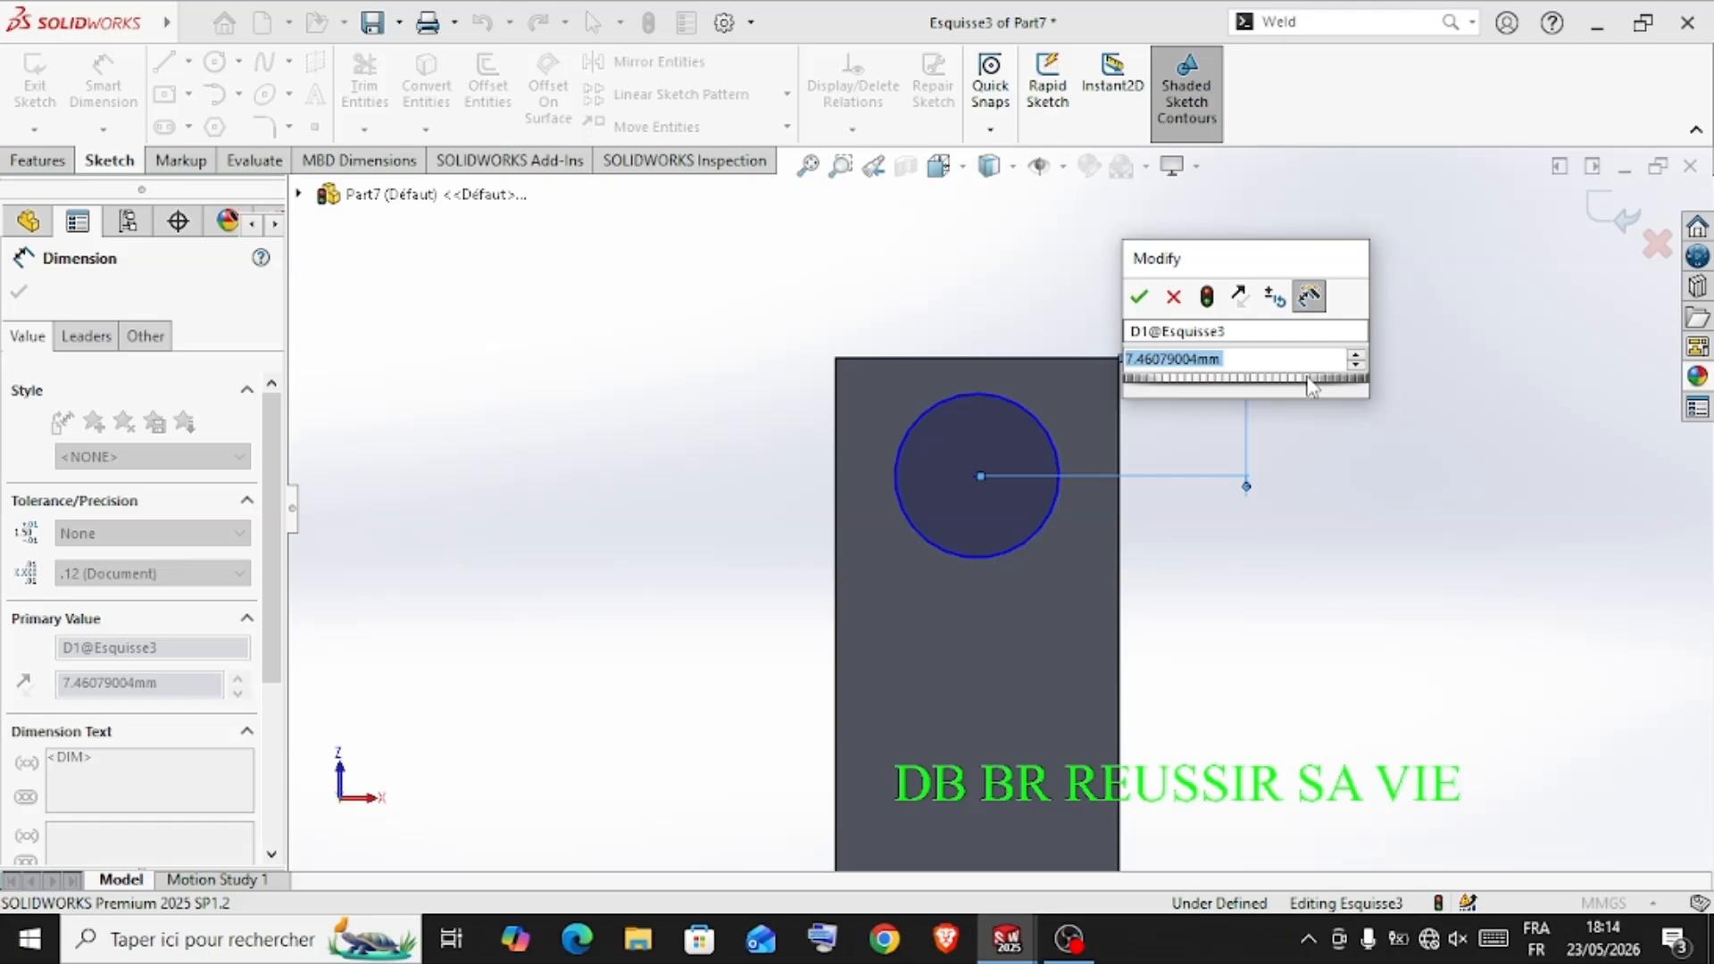
type("10")
left_click(1138, 297)
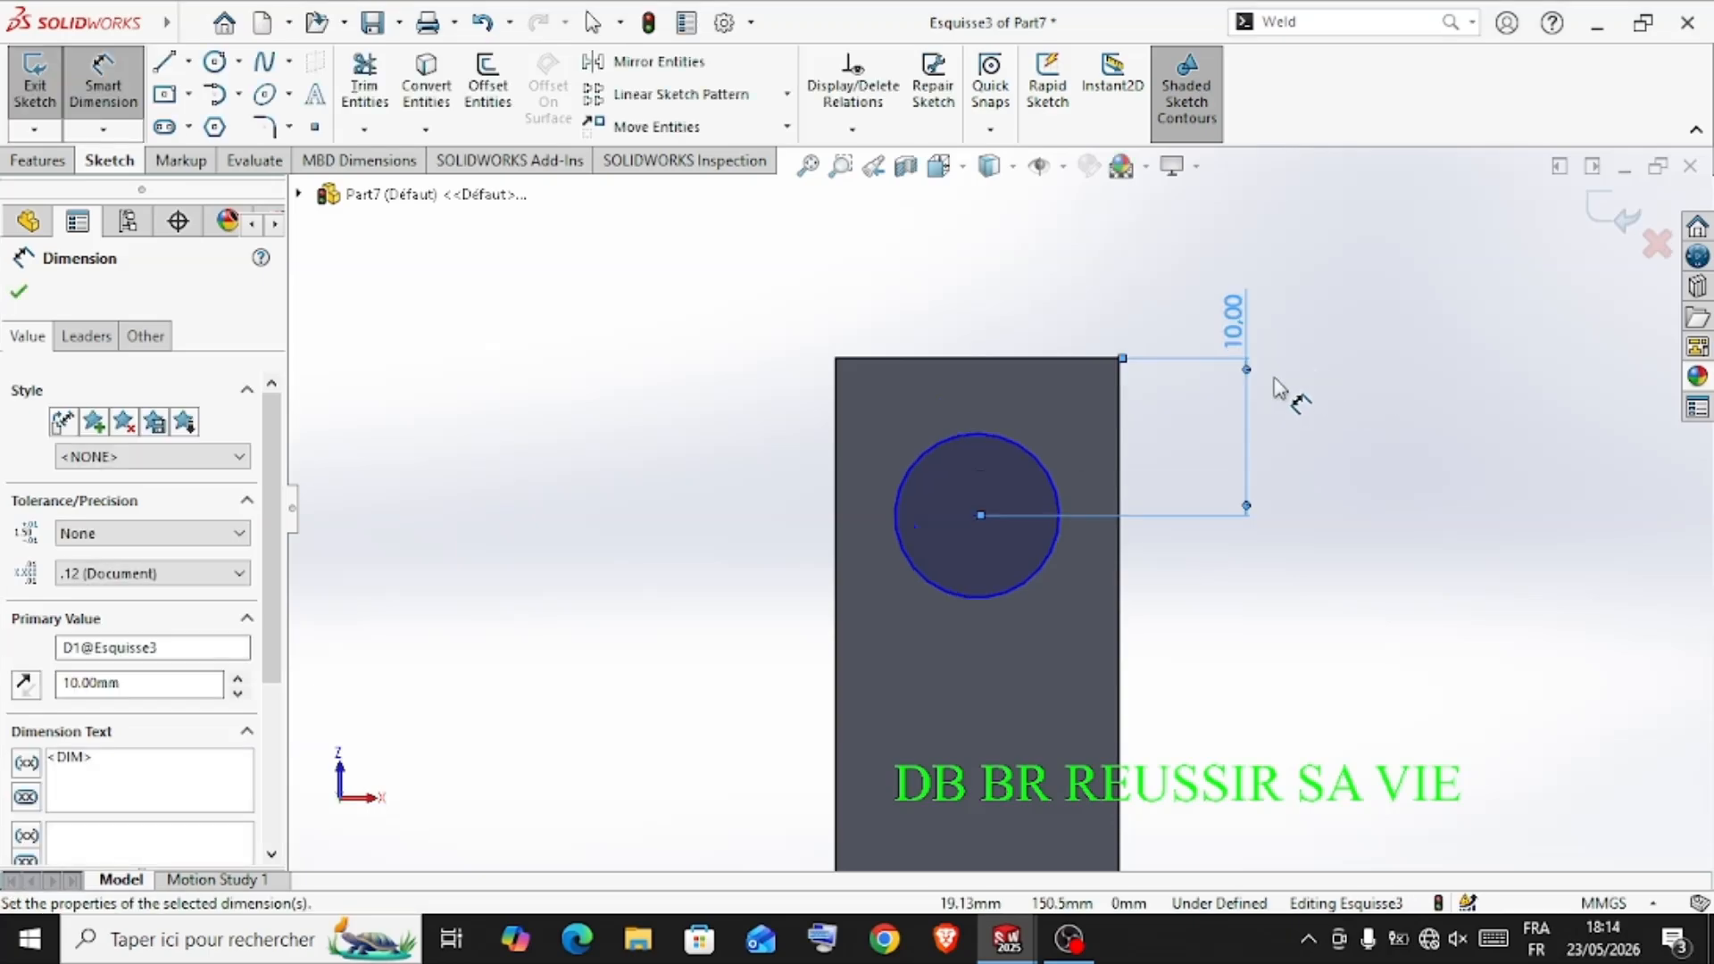
Dimension the circle's diameter to 12 mm
left_click(1036, 580)
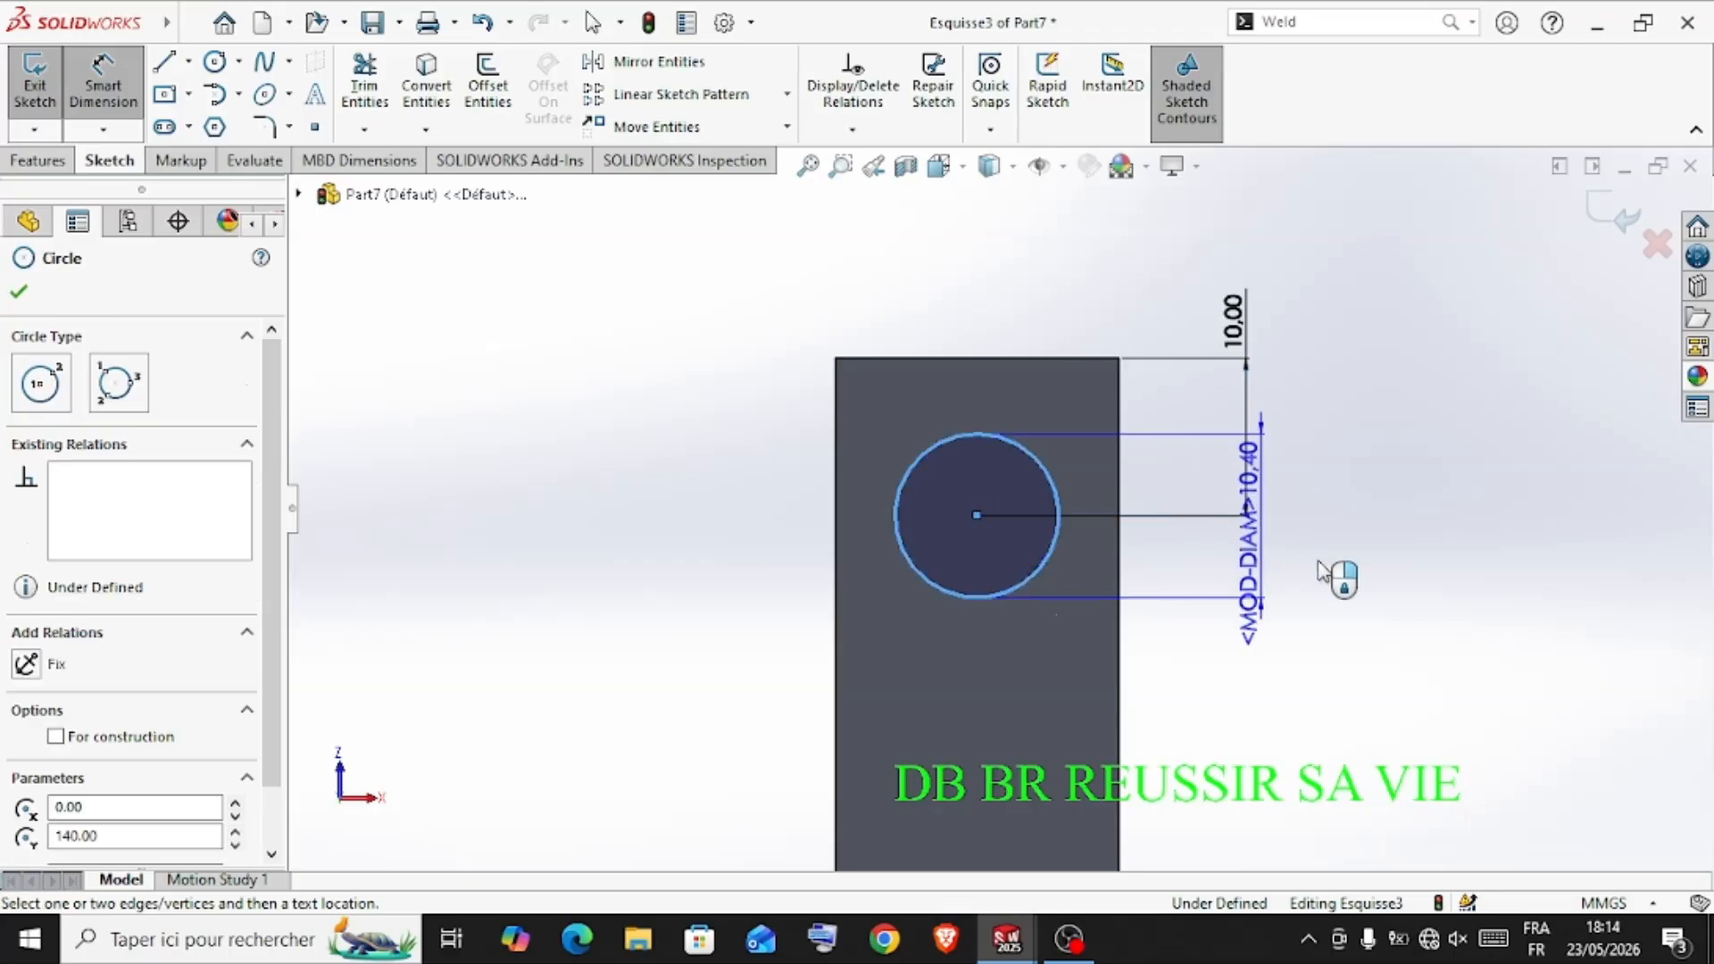
left_click(1370, 578)
type("12")
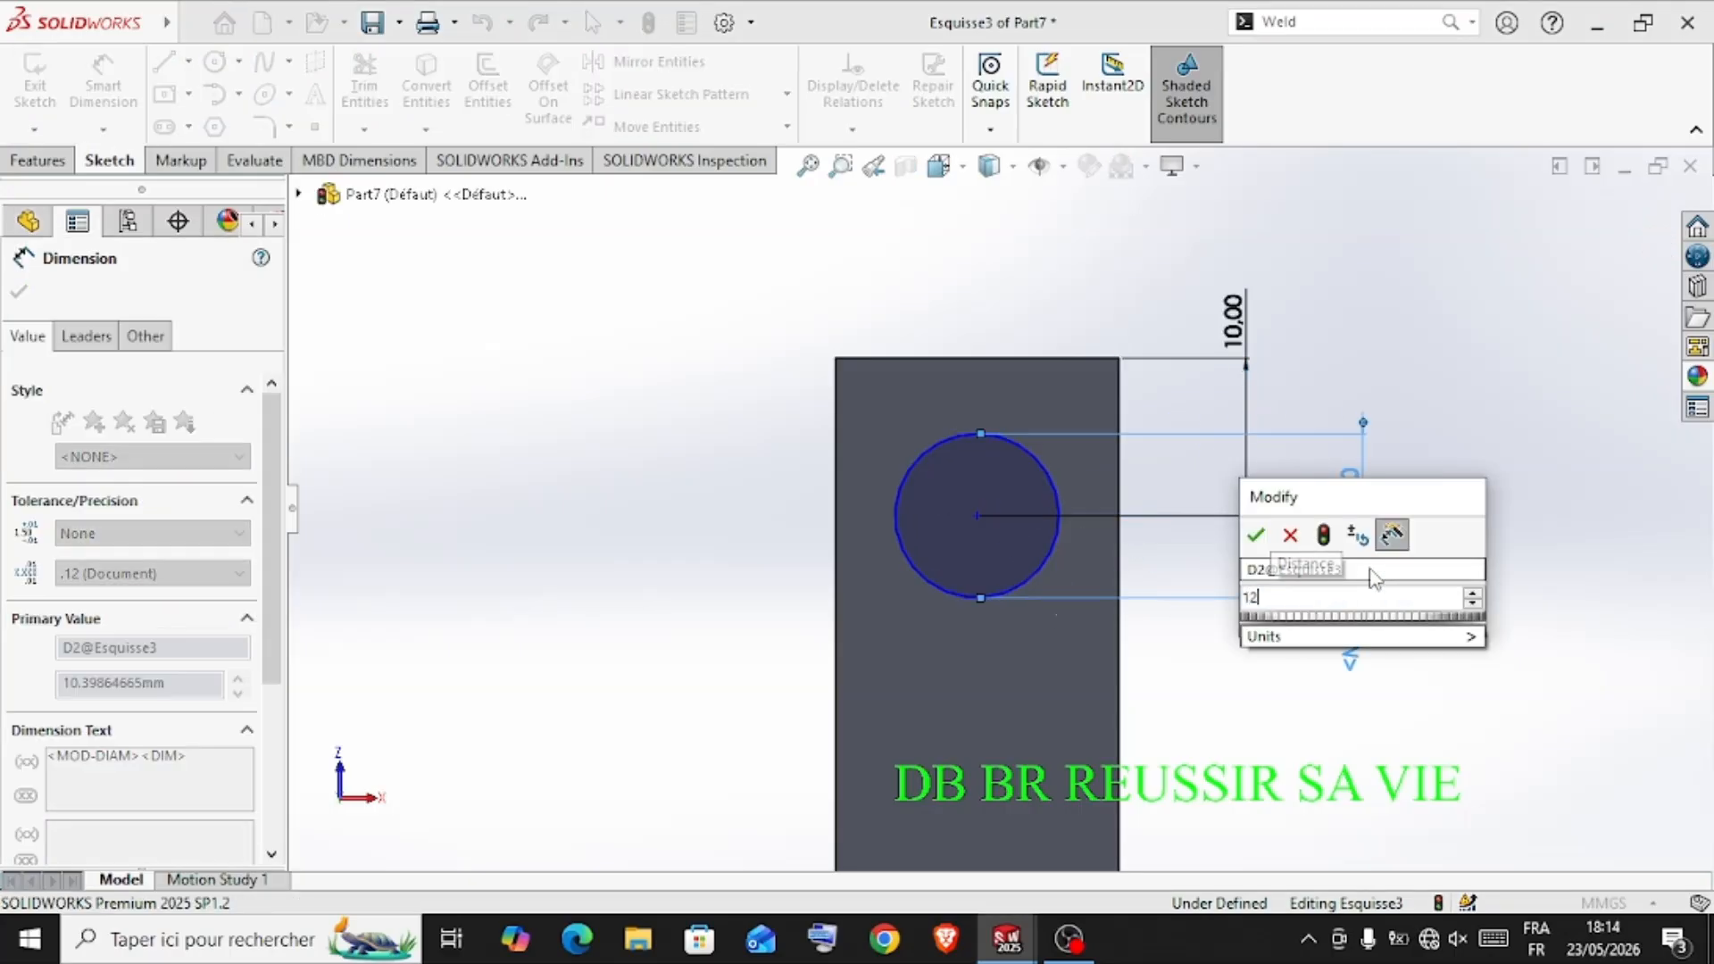
key("Return")
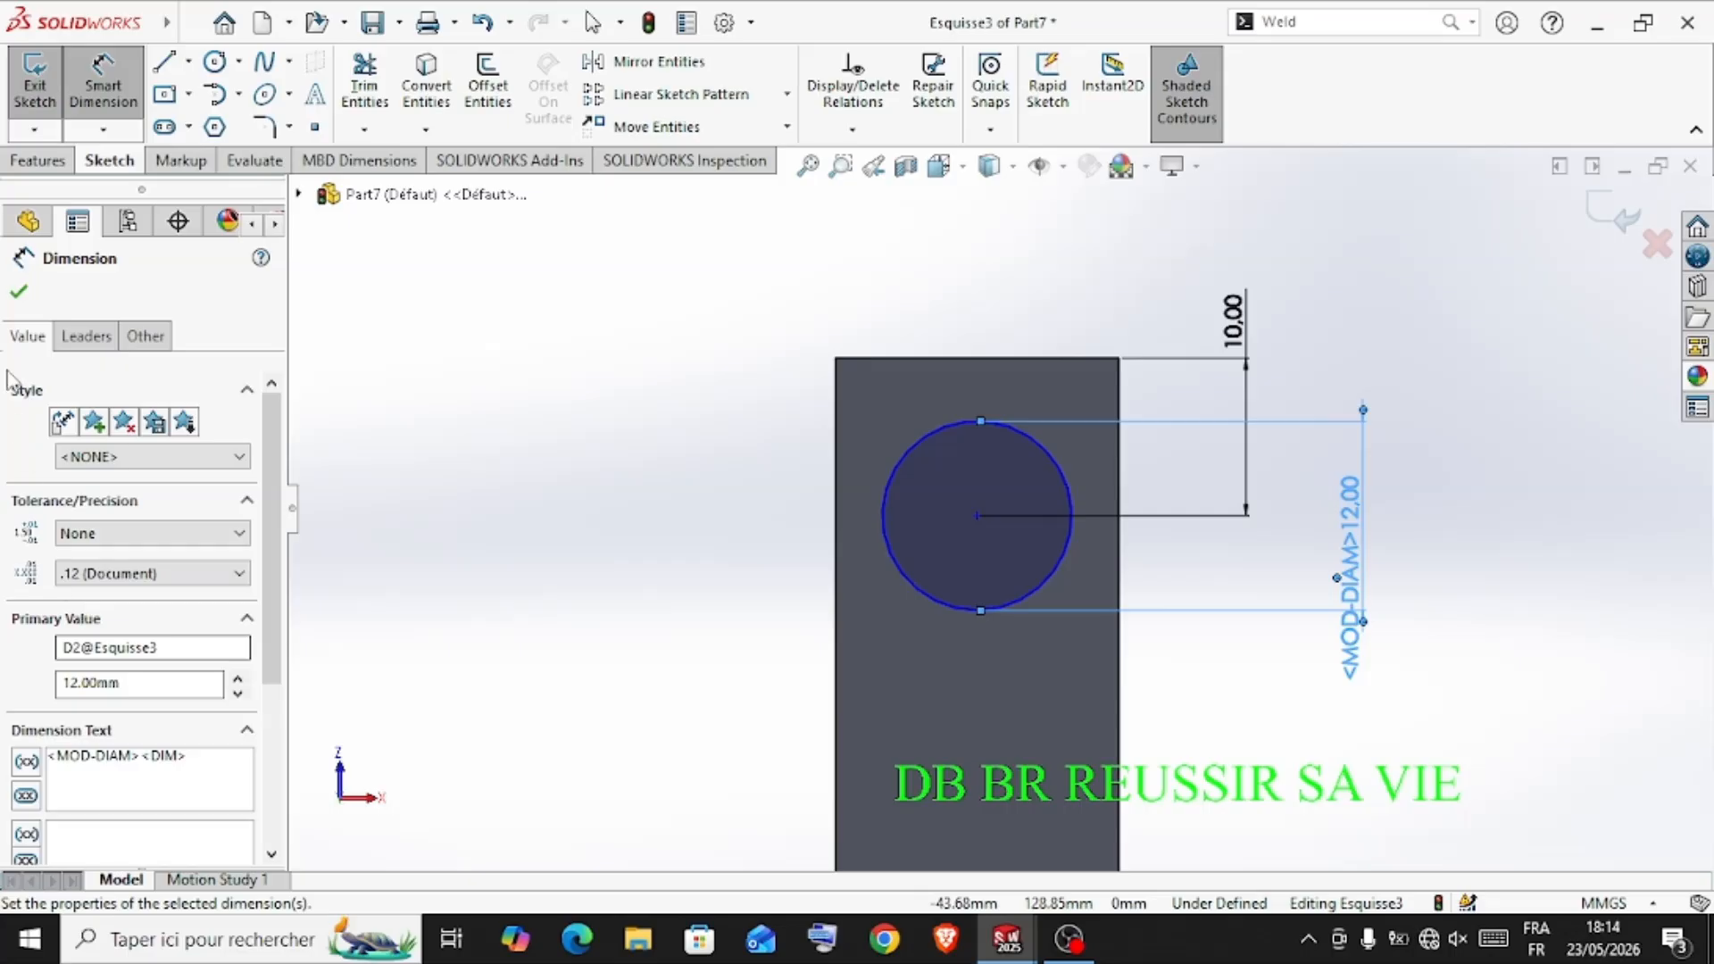
left_click(19, 291)
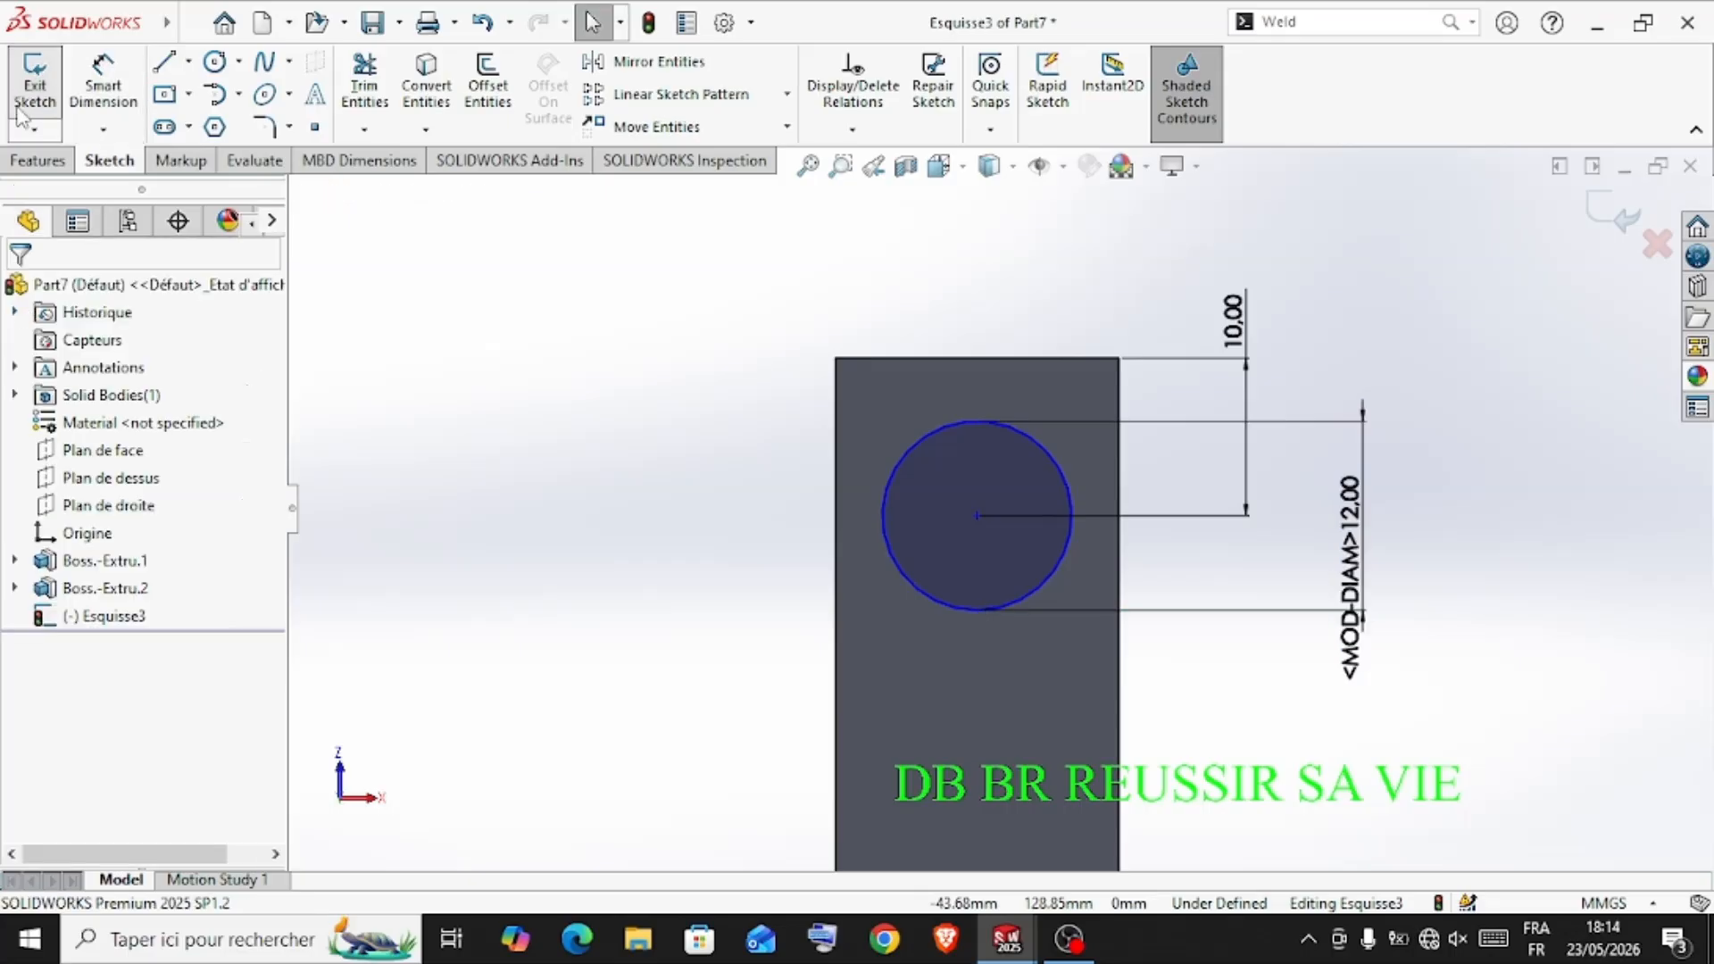
Extrude the circle as a blind boss 25 mm deep to form a pin under the rod's end
left_click(36, 160)
left_click(41, 105)
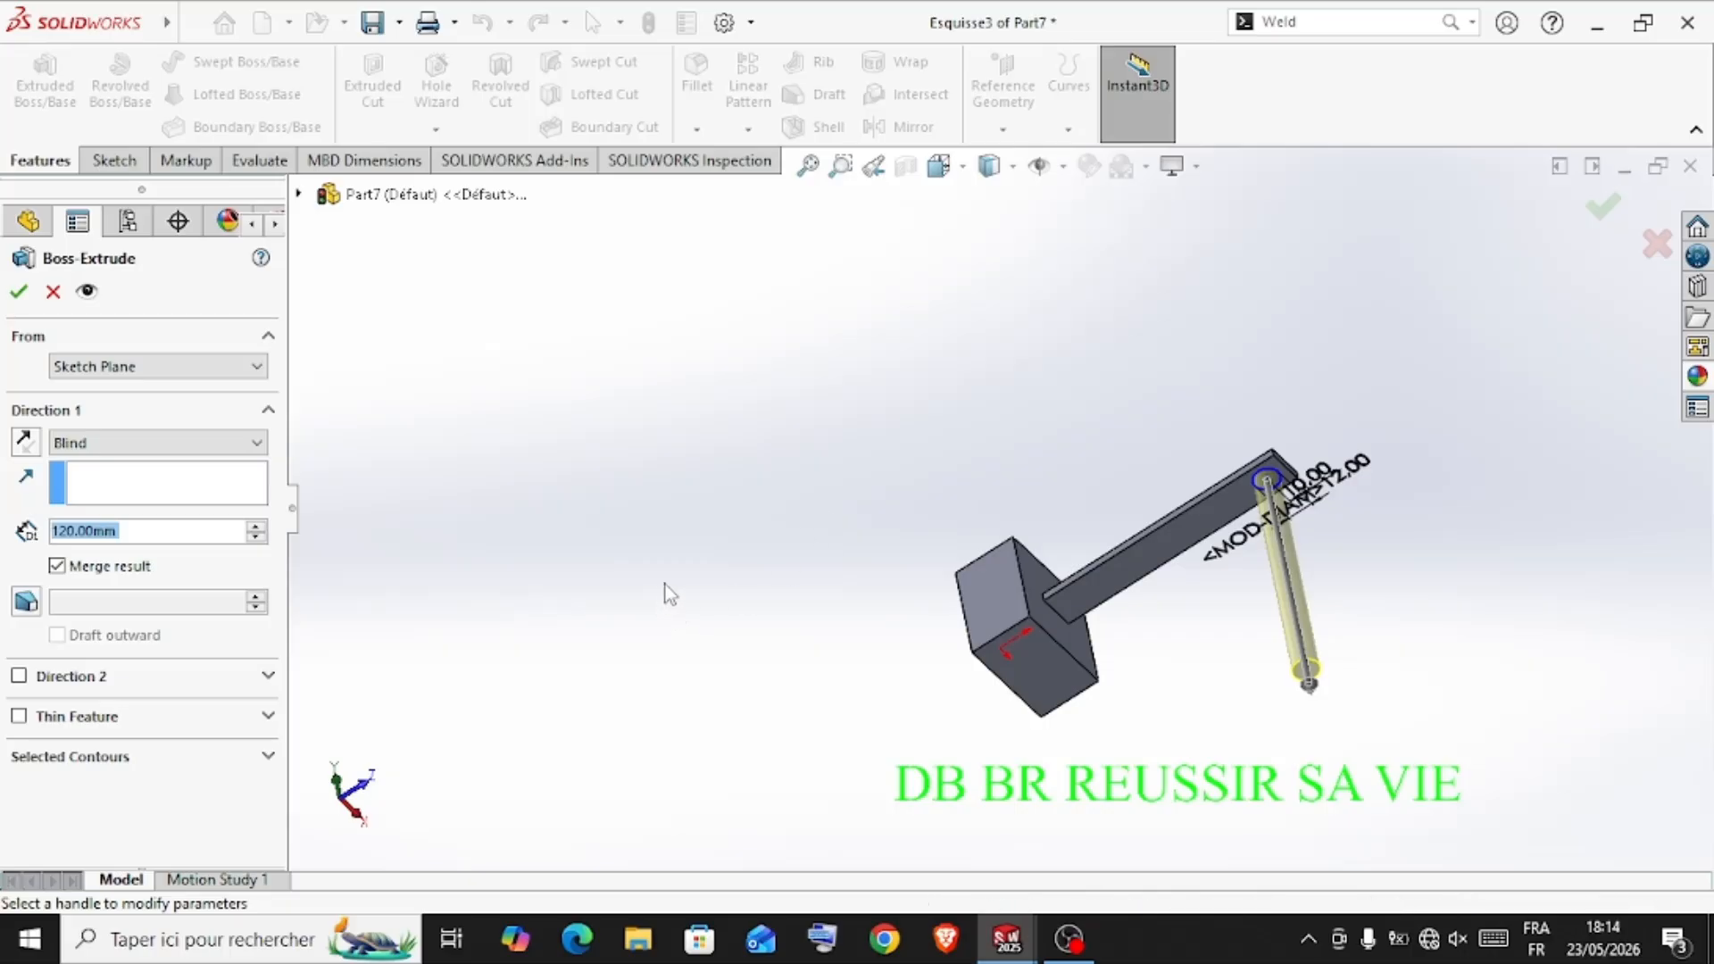
middle_click_drag(708, 593, 728, 686)
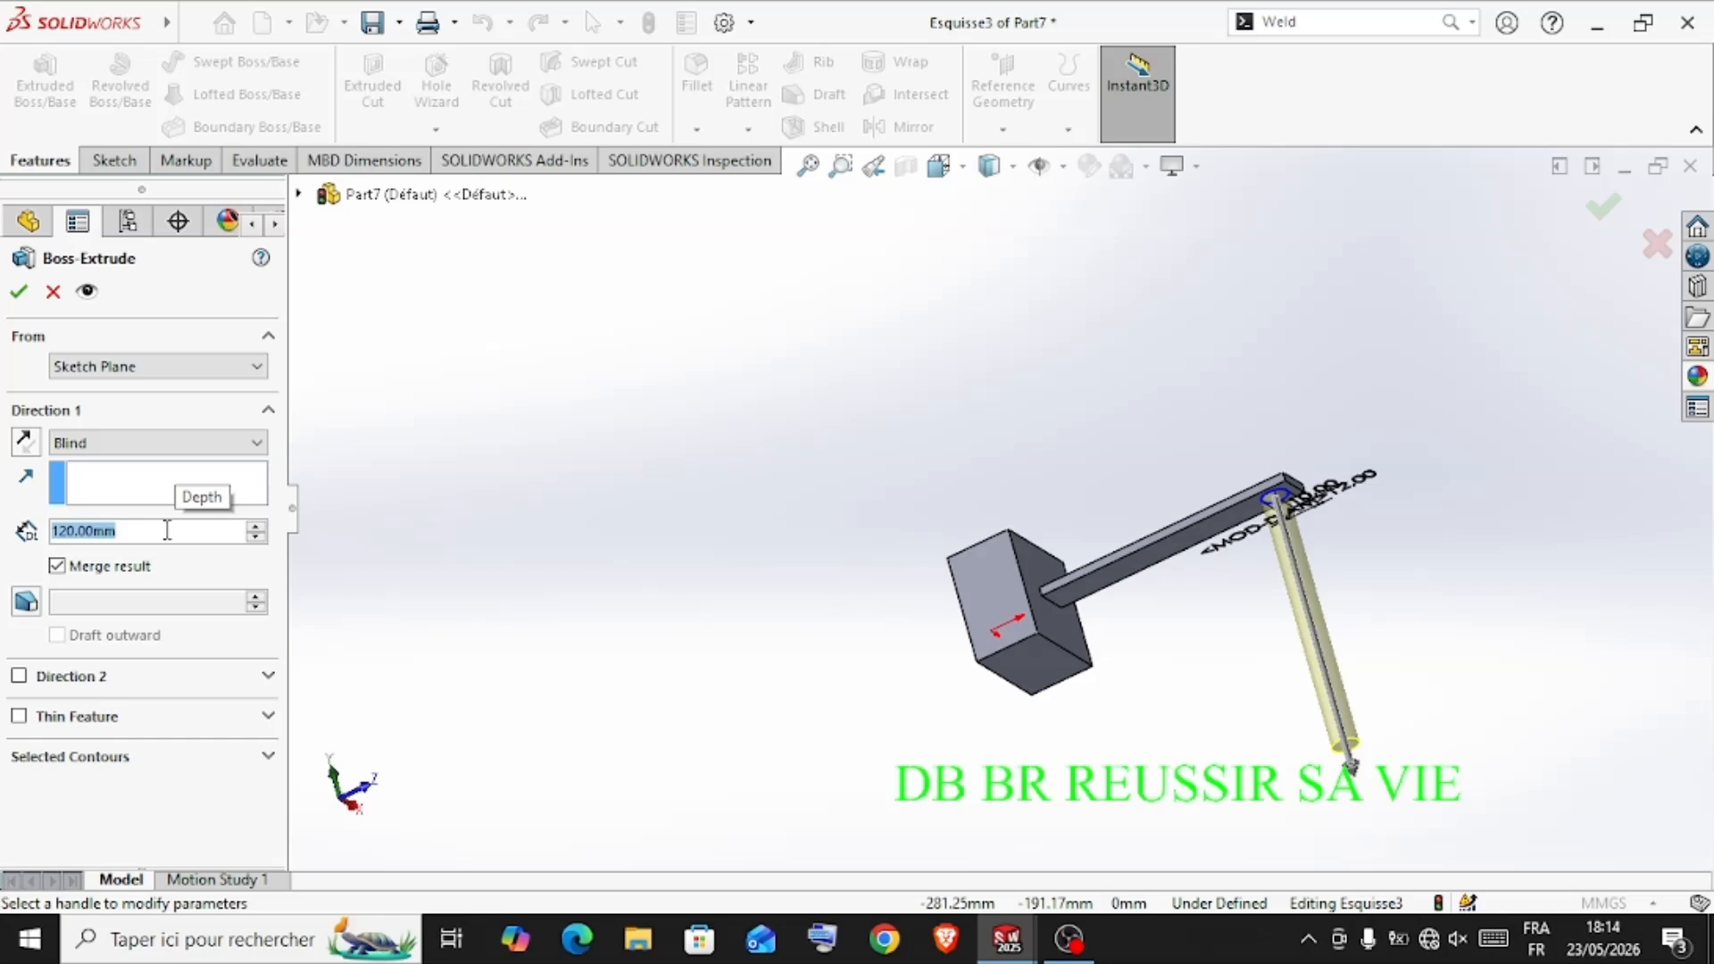
type("25")
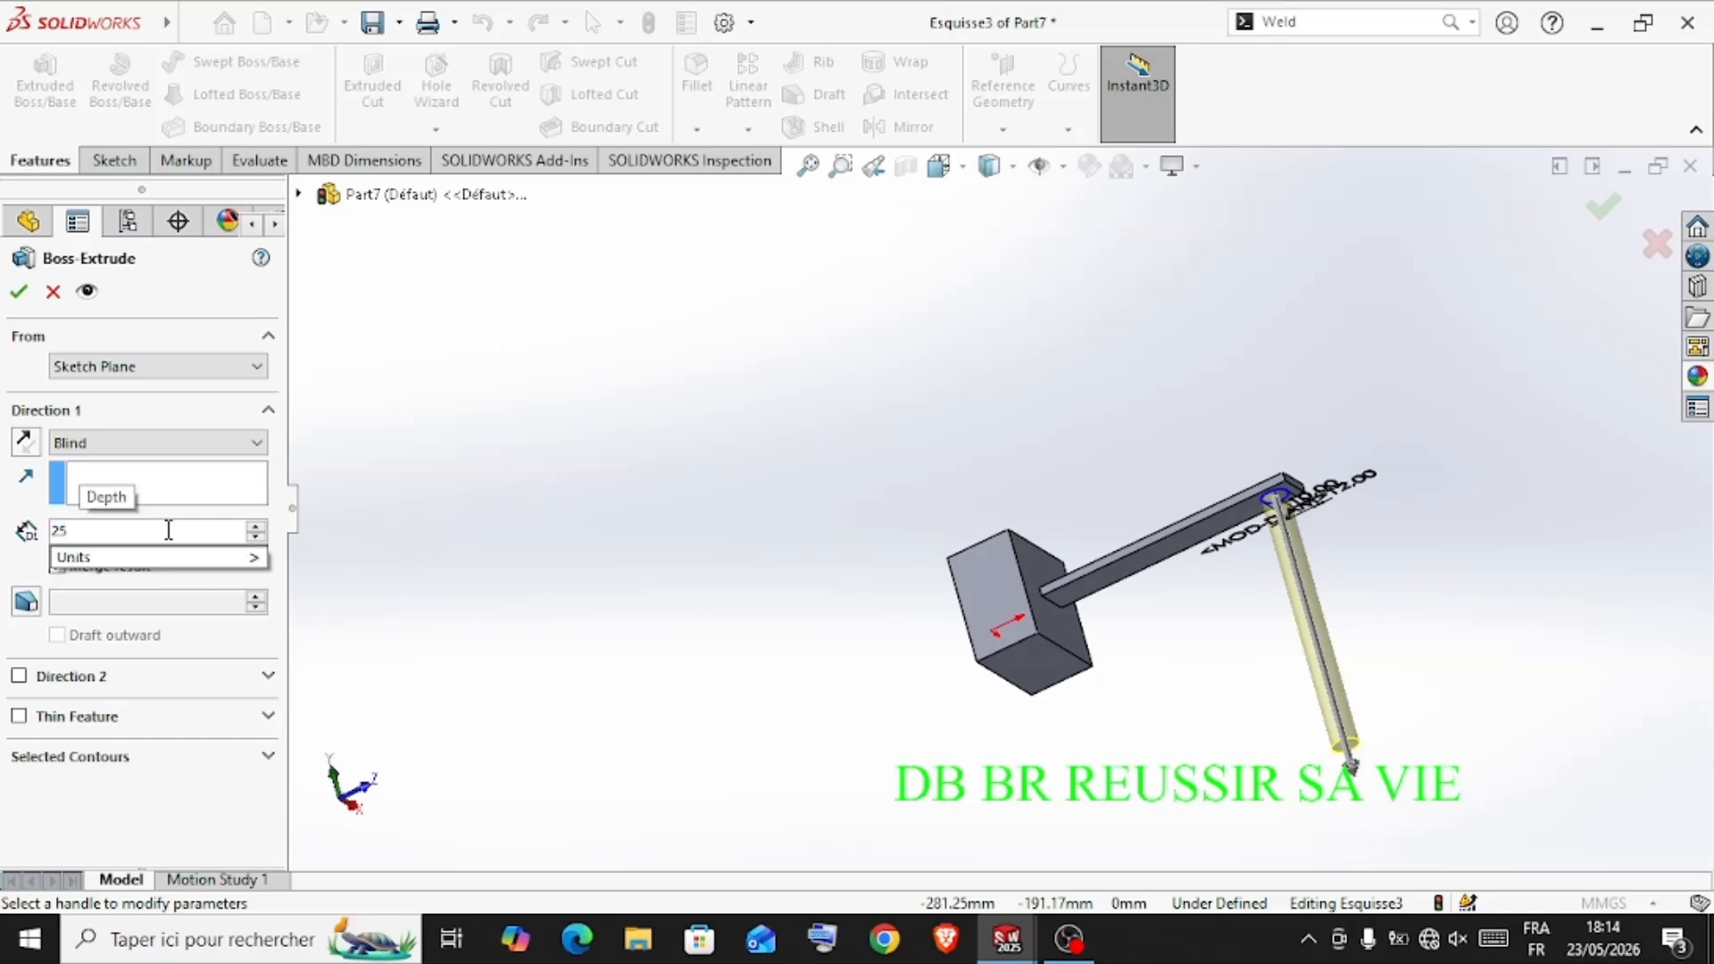
key("Return")
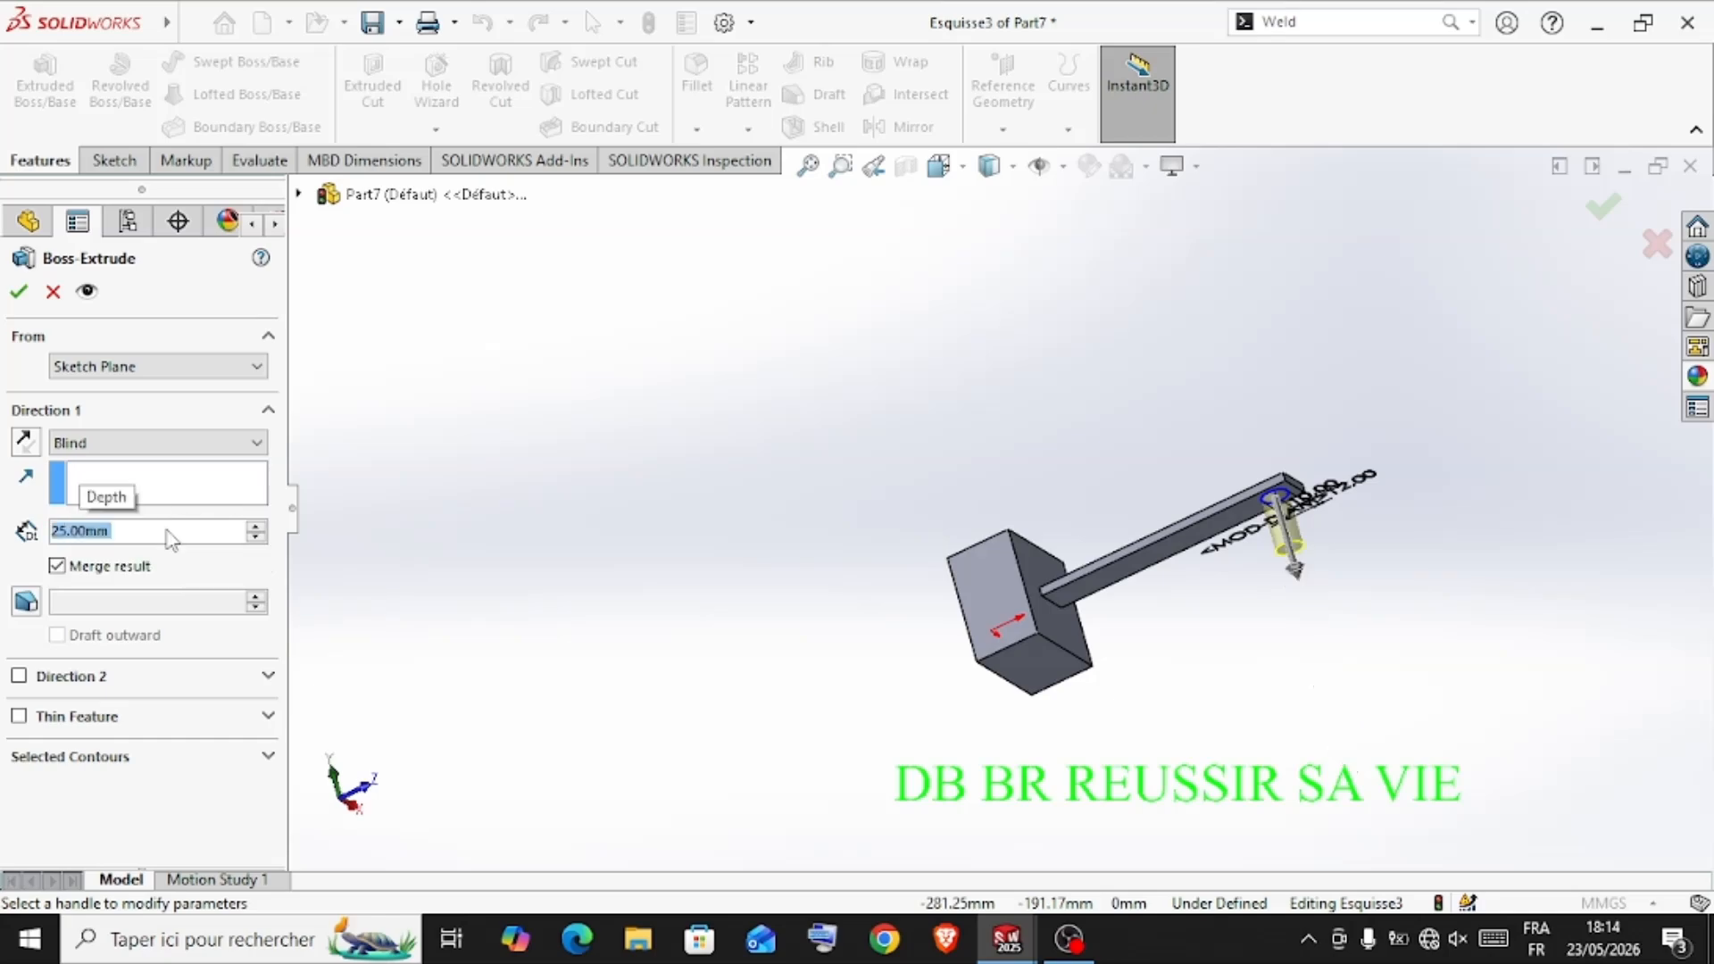
left_click(20, 292)
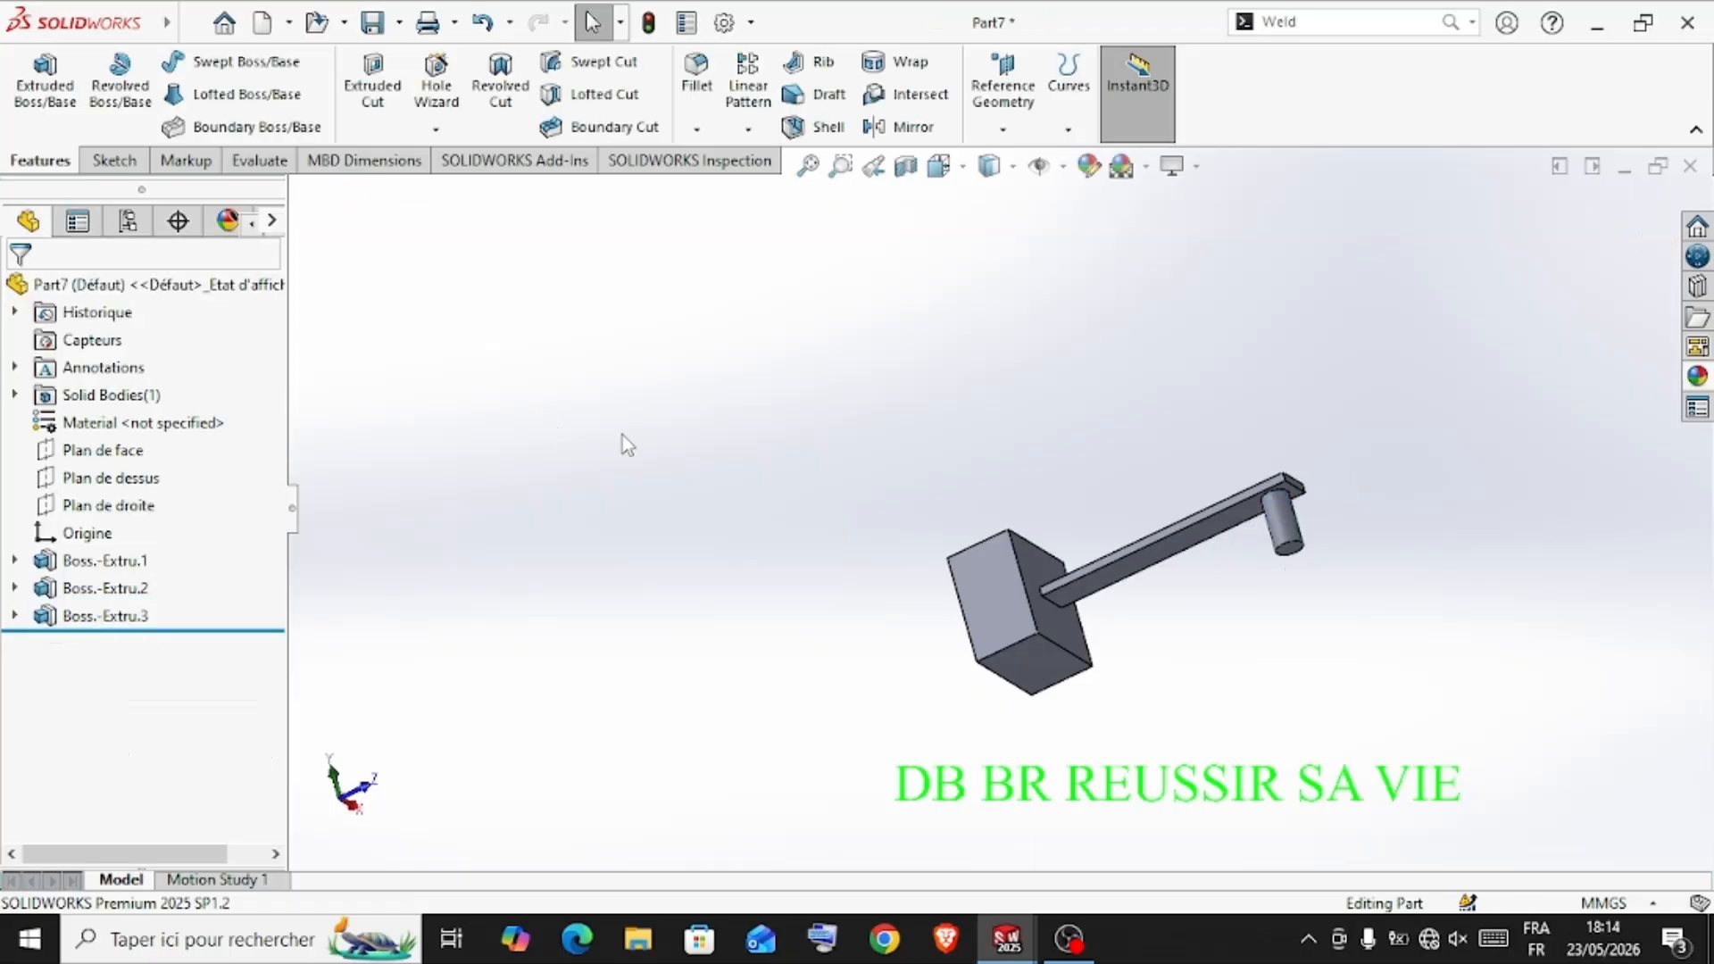
Apply the polished copper metal appearance to the whole part
middle_click_drag(723, 435, 805, 667)
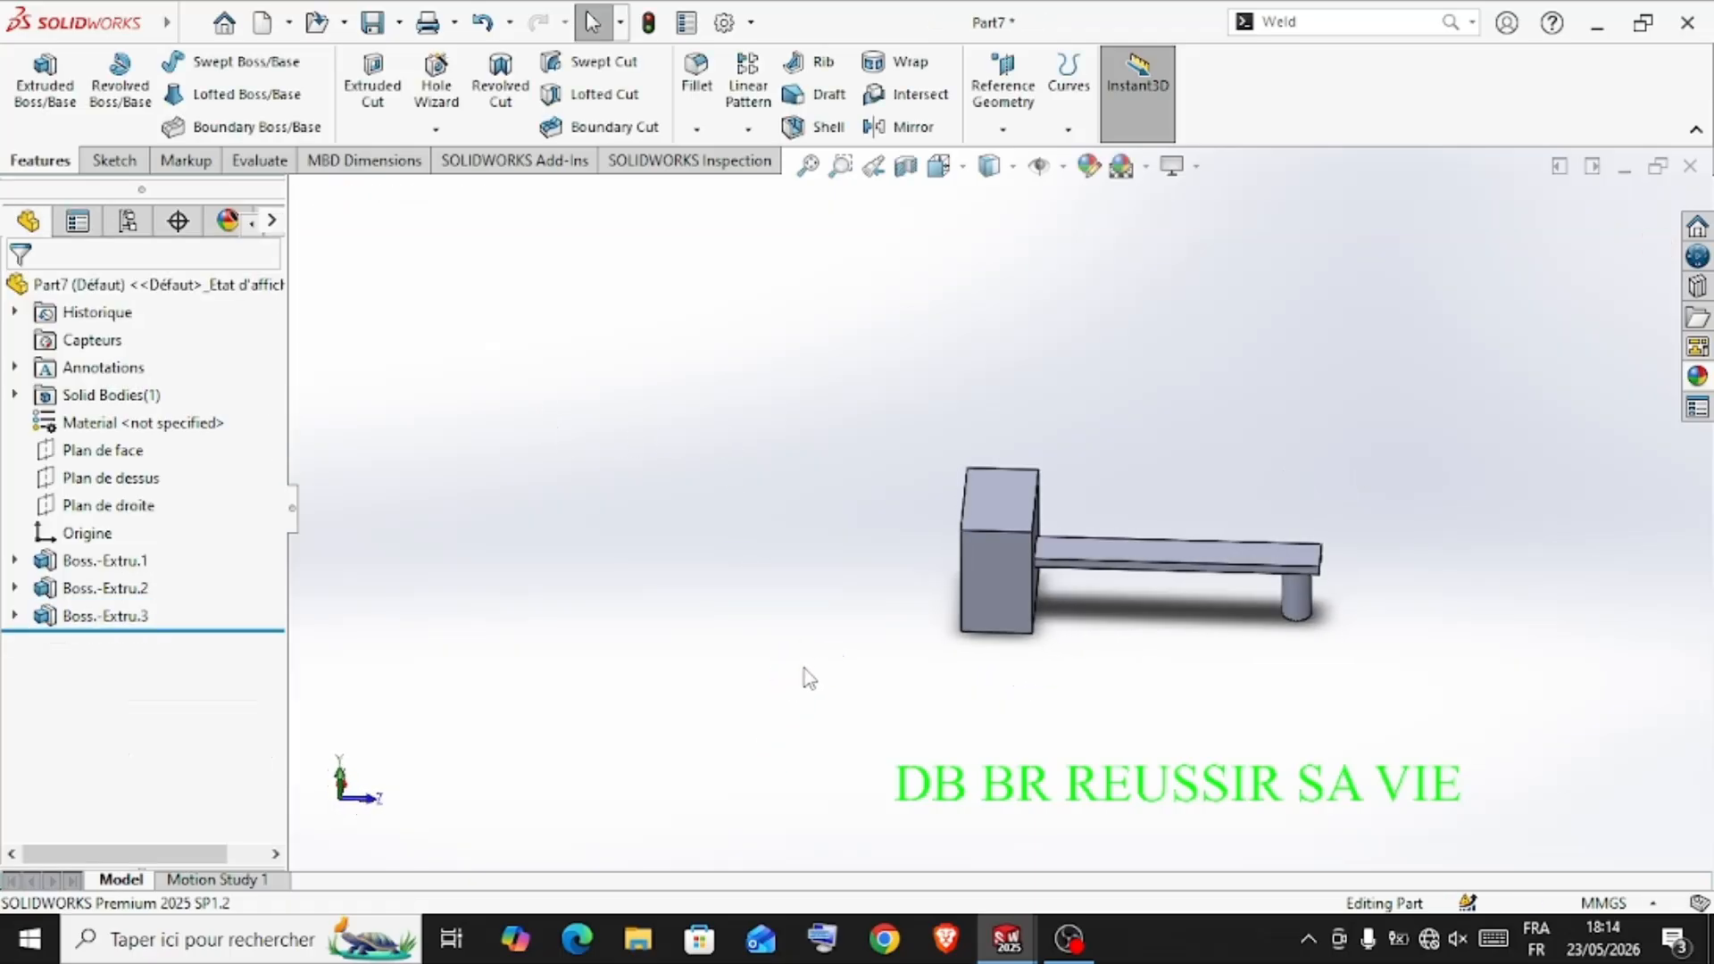
scroll(806, 670, "down", 2)
left_click(1692, 380)
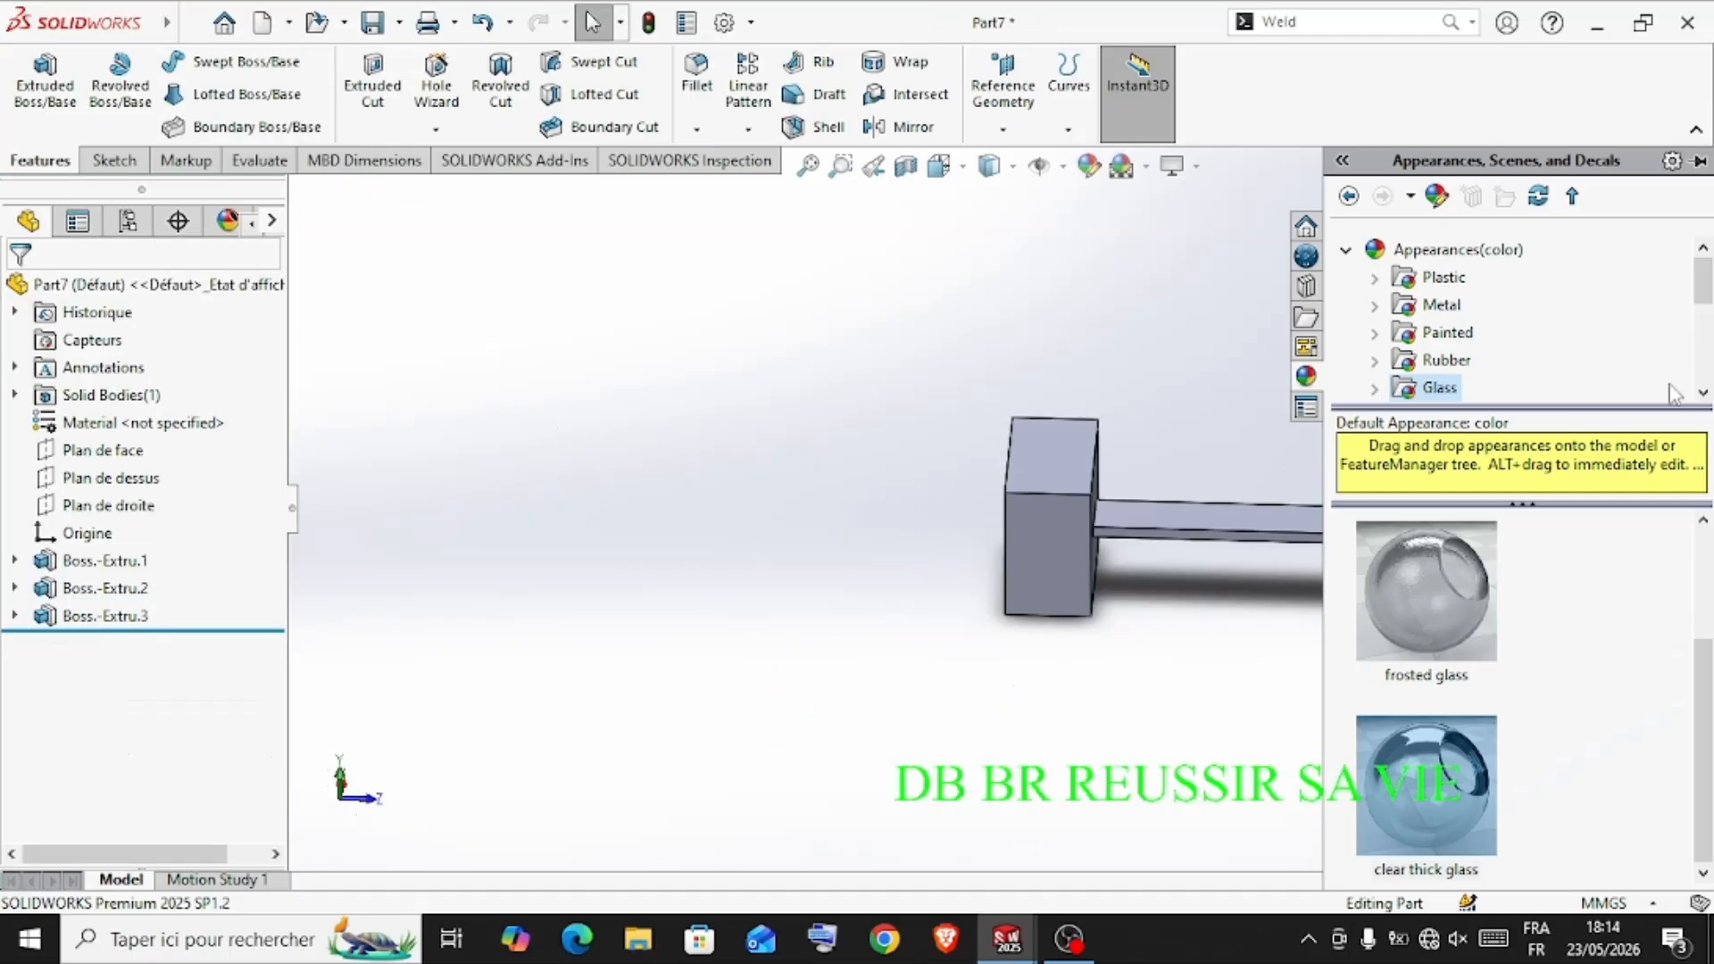
left_click(1432, 308)
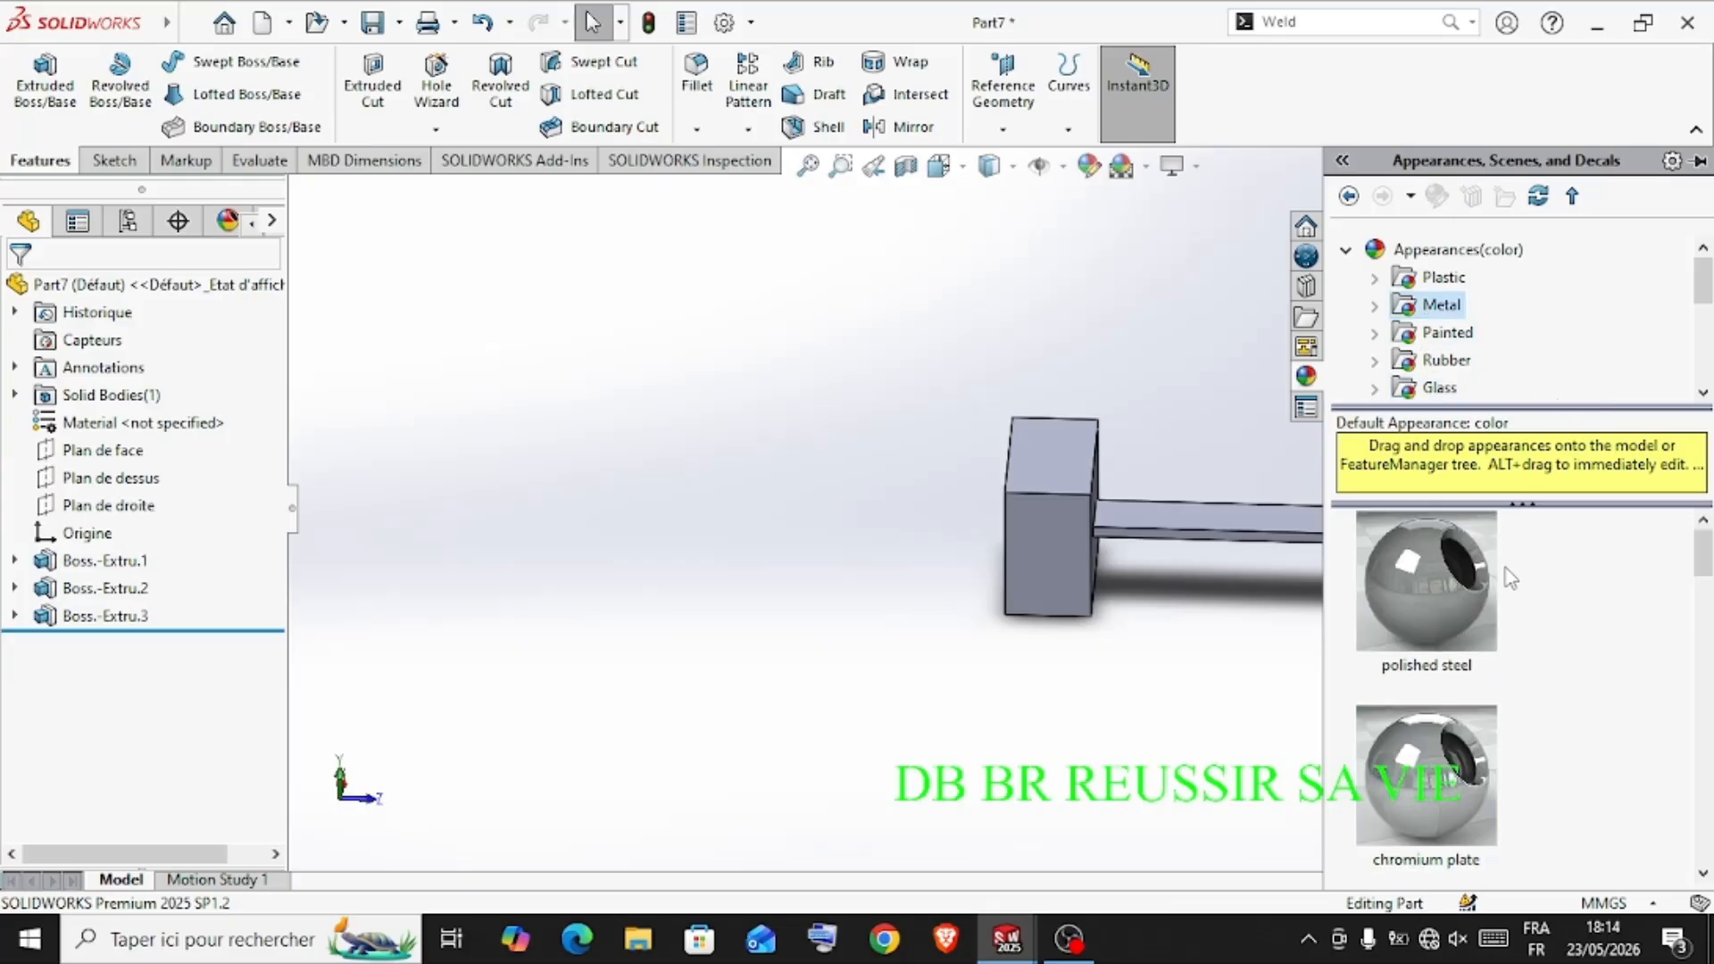
scroll(1495, 635, "down", 3)
double_click(1470, 625)
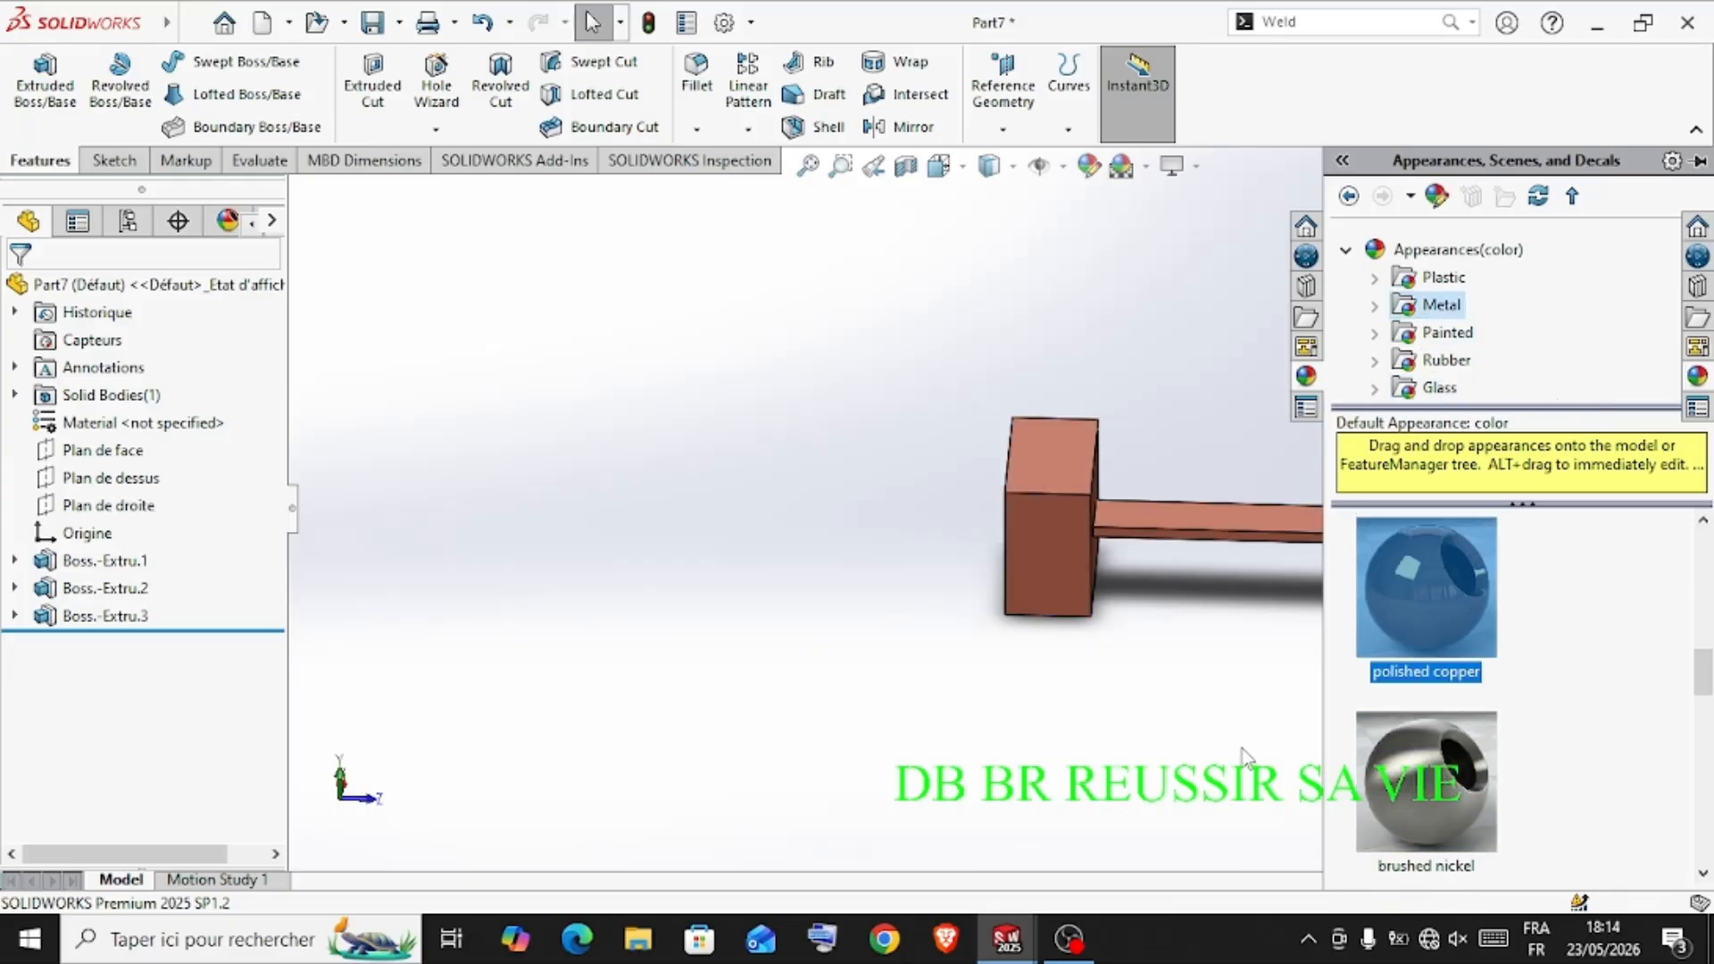
Save the part as corps2 in the TUTO69 folder
middle_click_drag(1244, 758, 1309, 680)
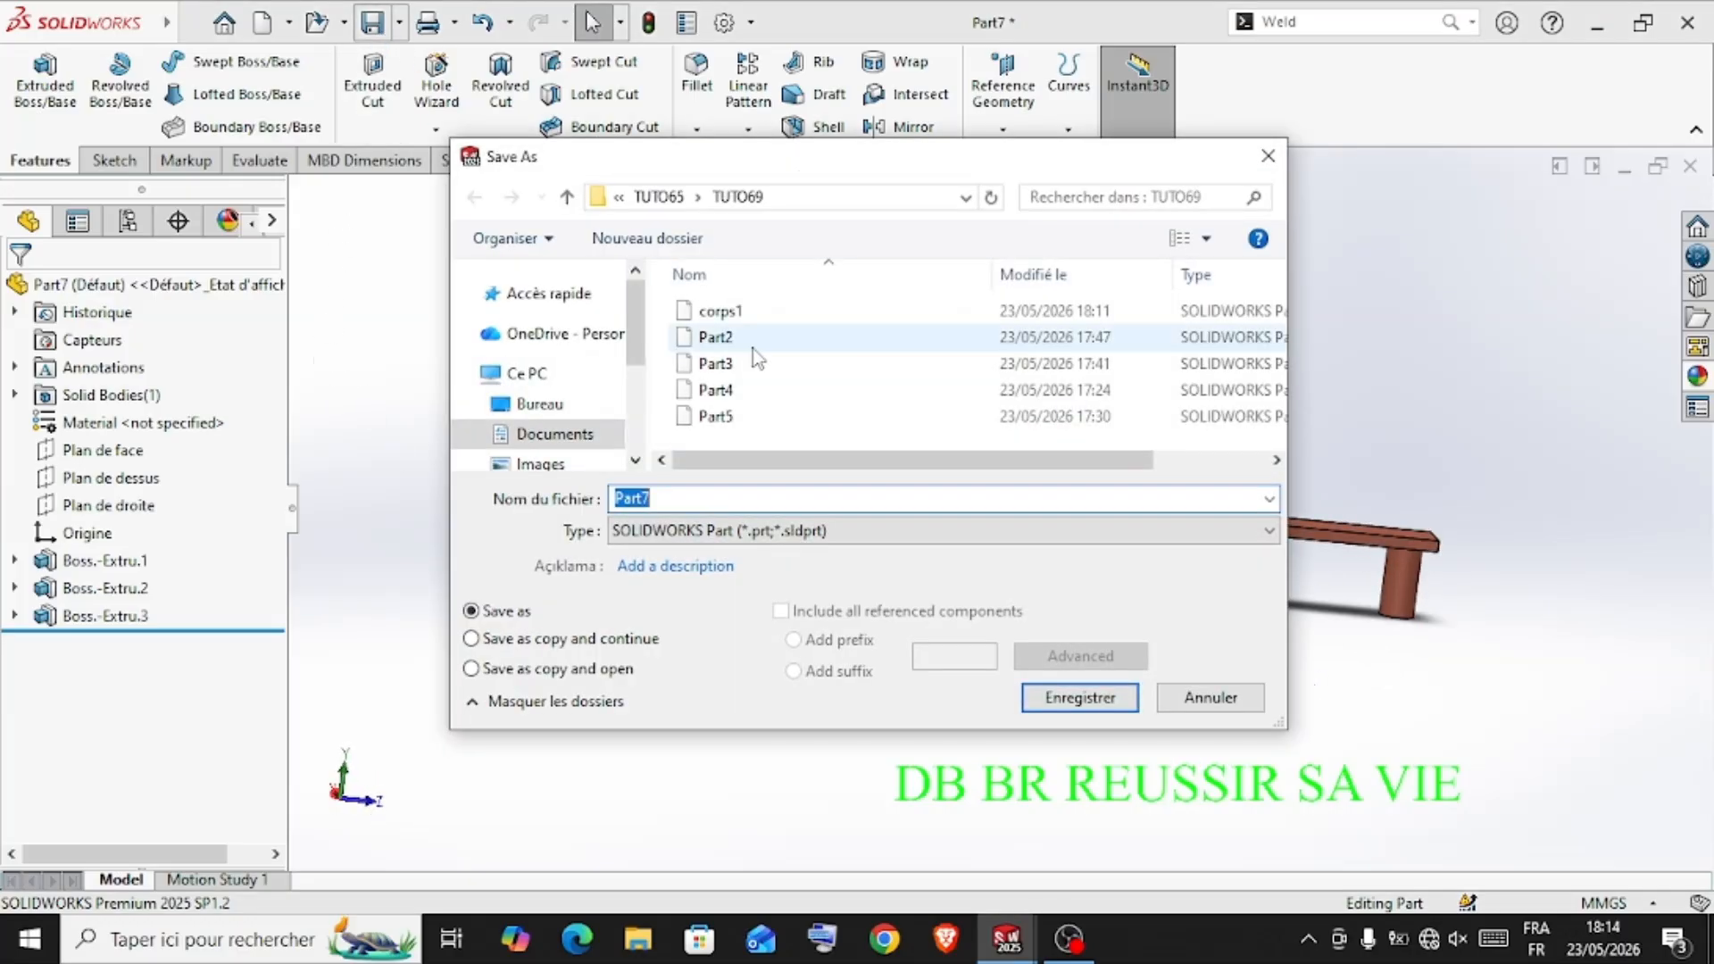
type("co")
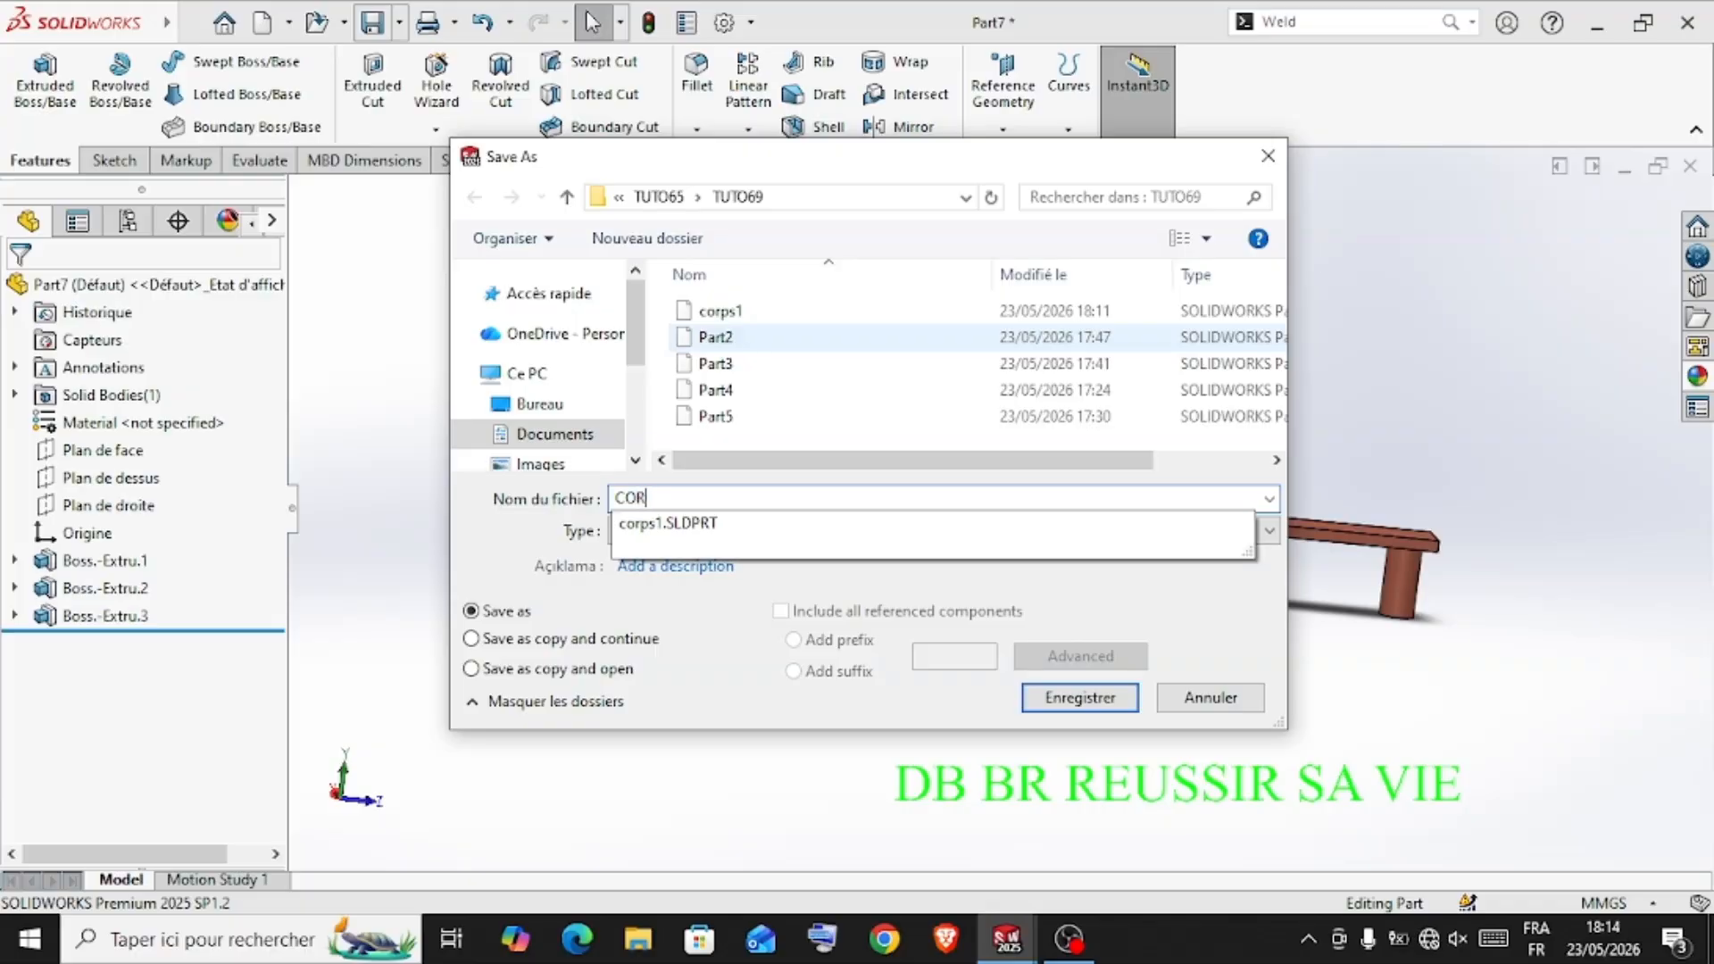
key("BackSpace")
key("BackSpace")
key("BackSpace")
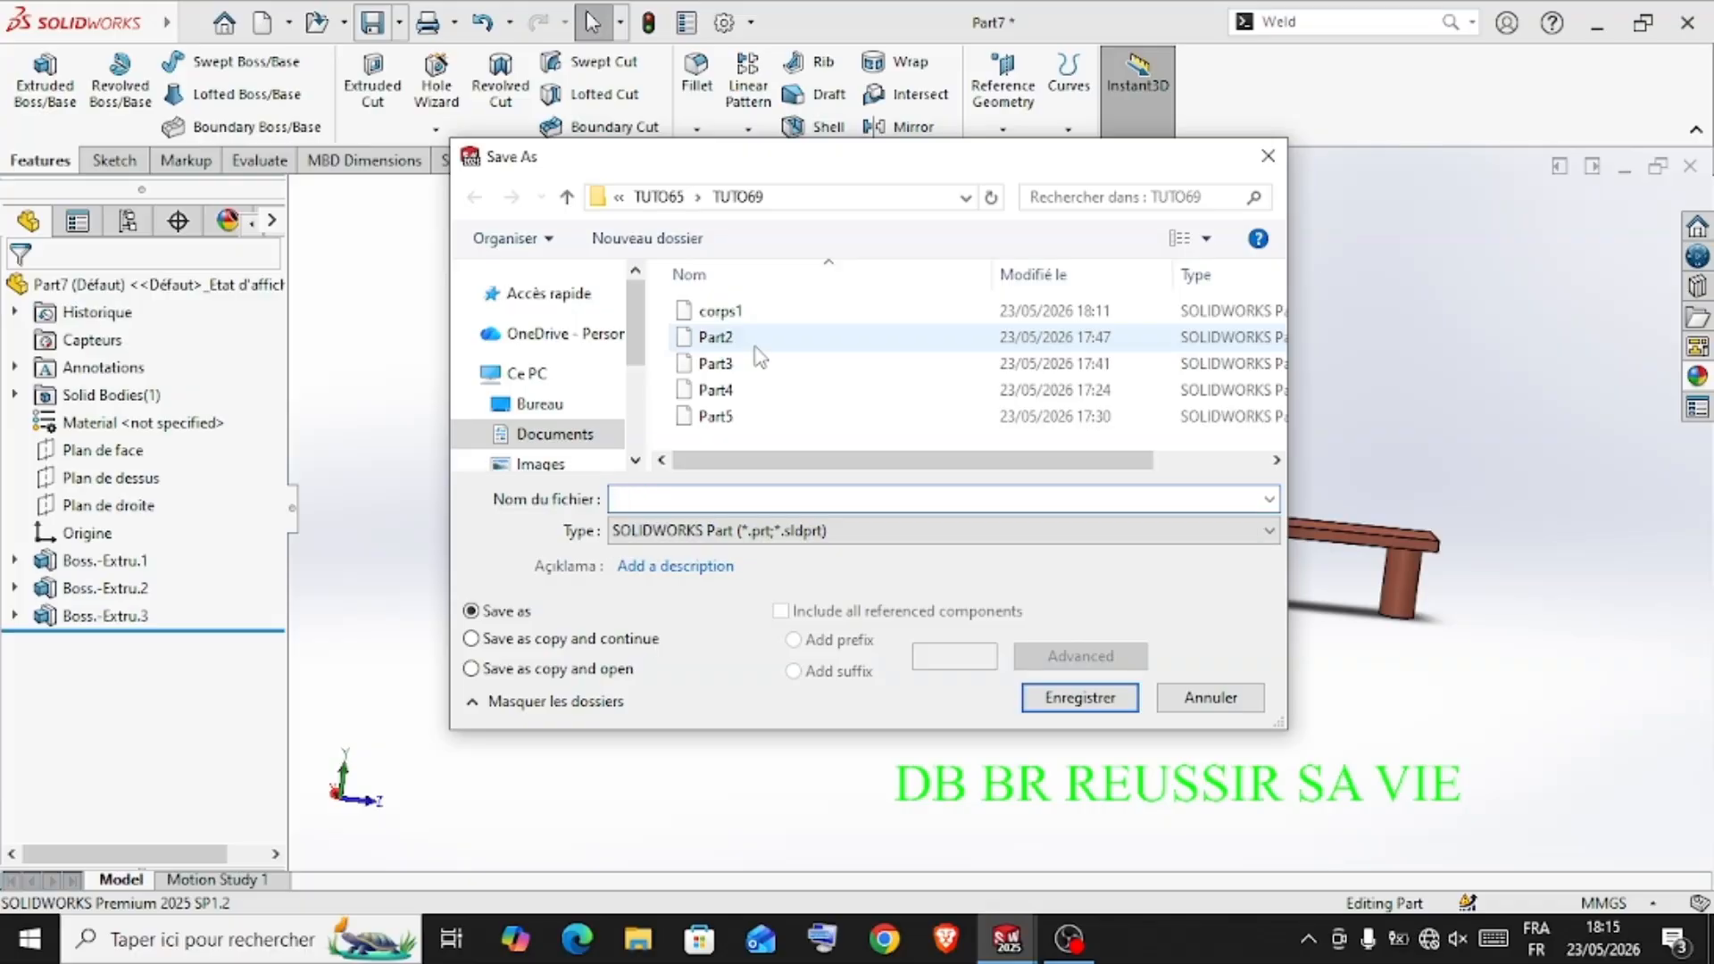
type("corps")
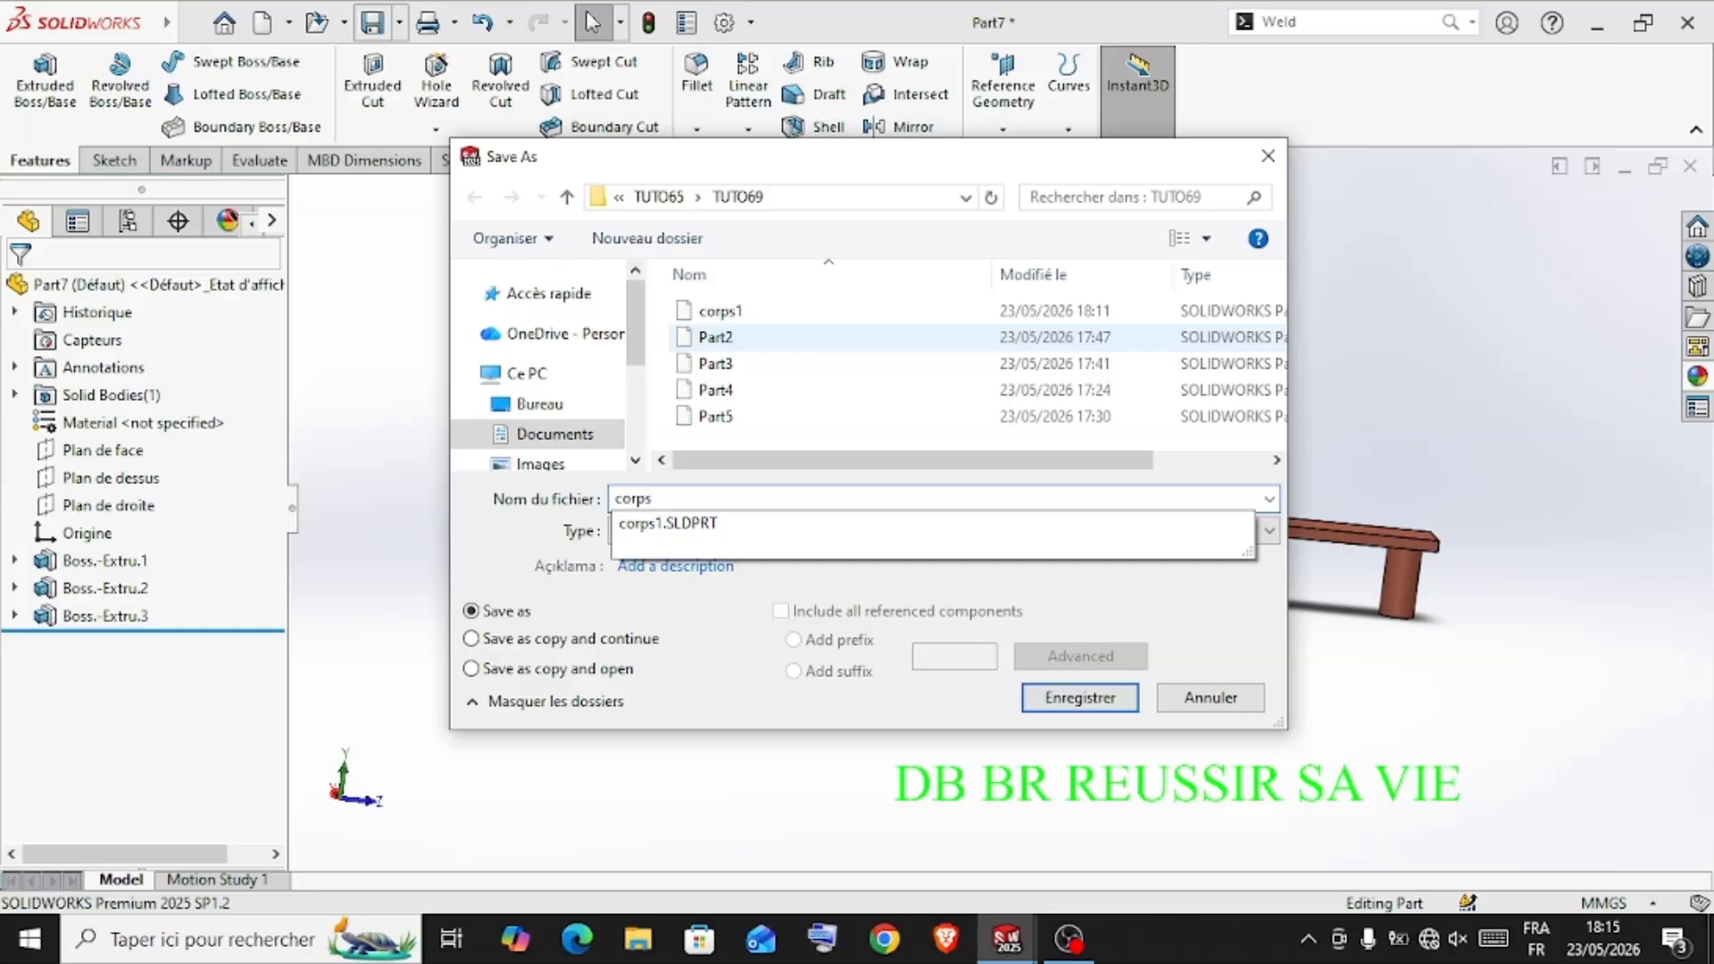
type("2")
key("Return")
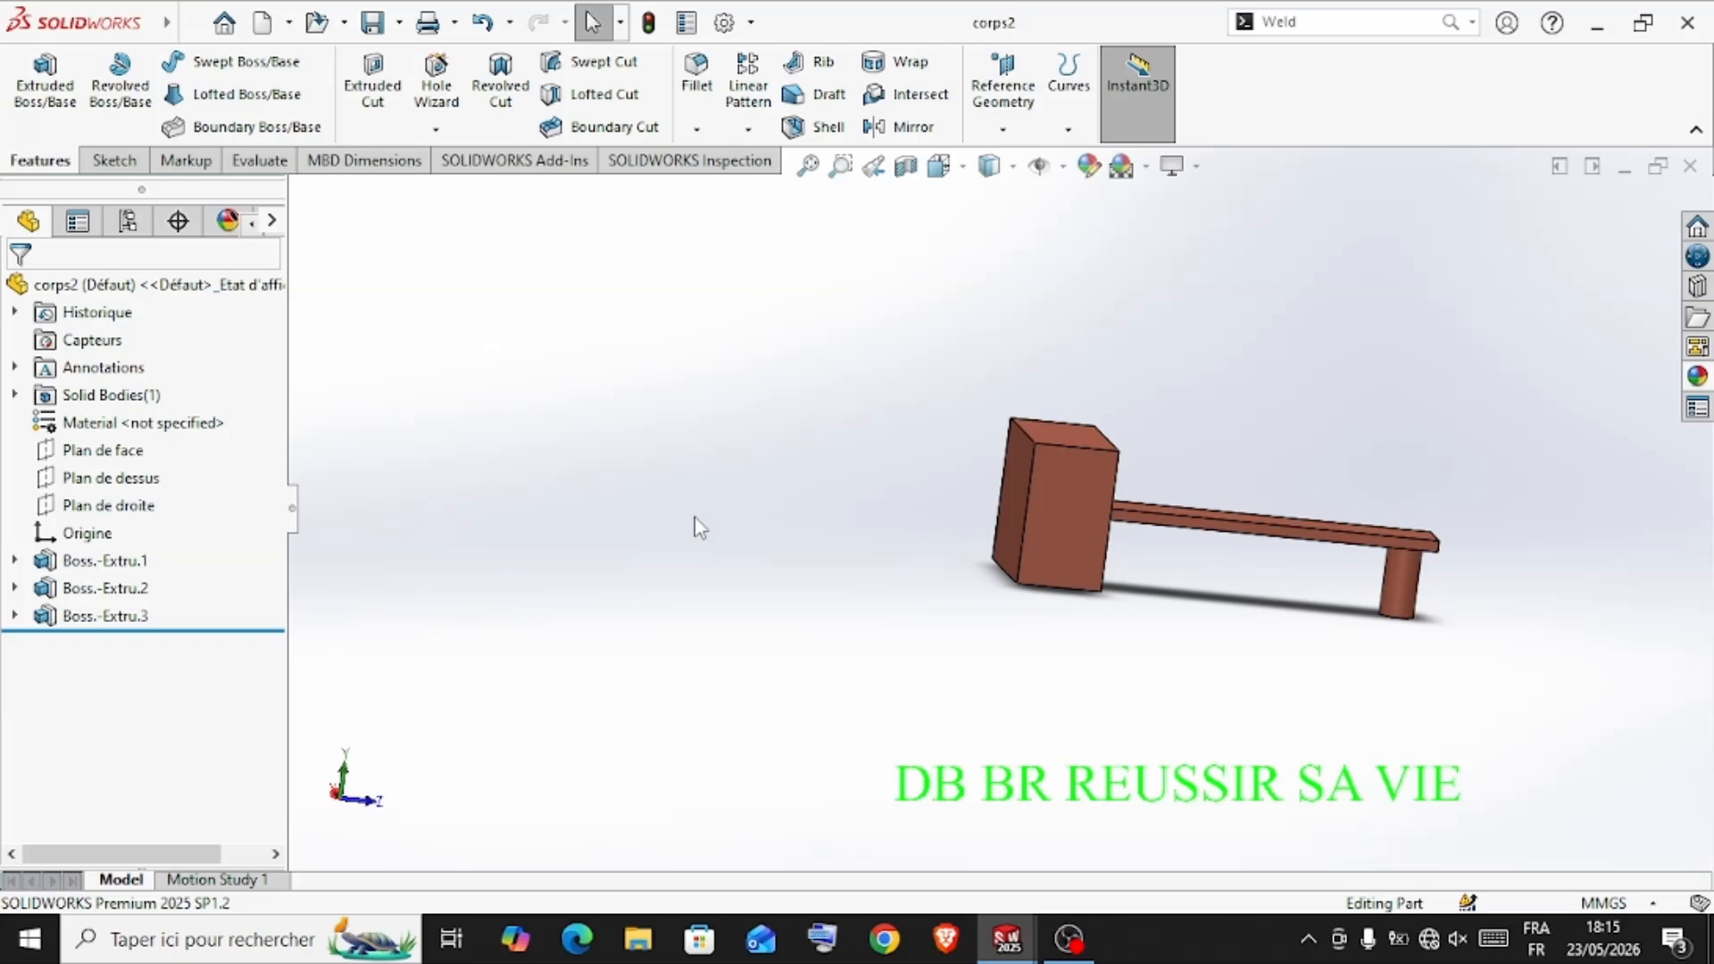
Create a new part document and start a sketch on the top plane (Plan de dessus)
key("ctrl+n")
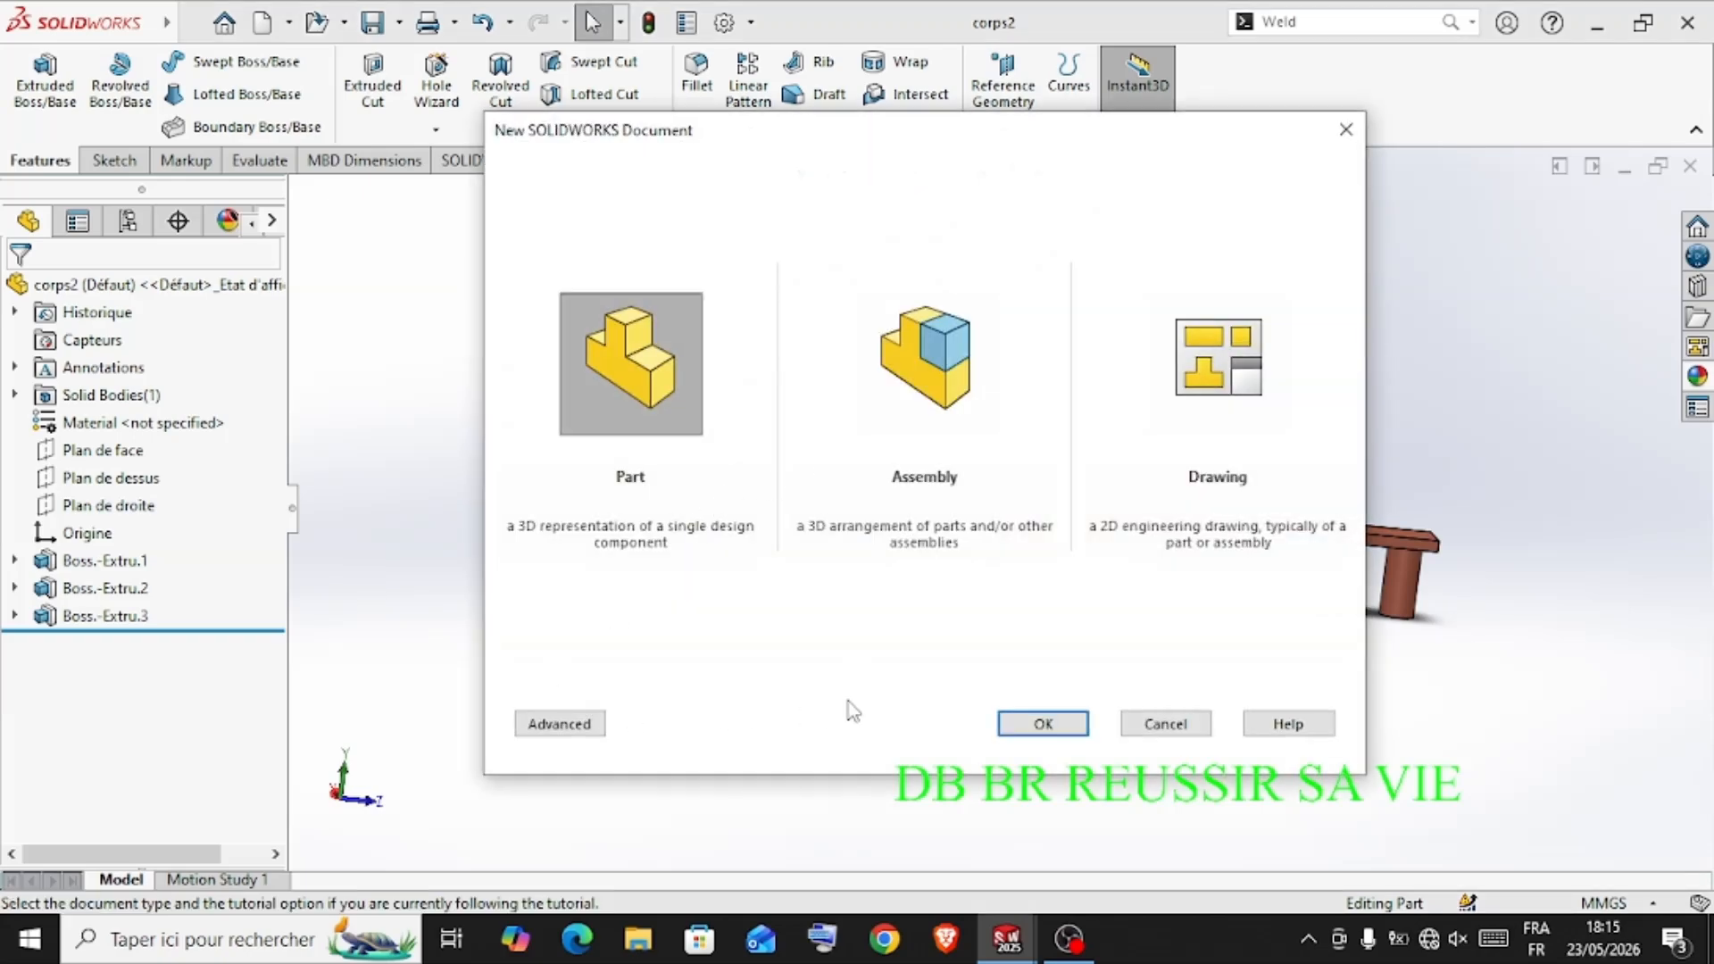
left_click(1042, 725)
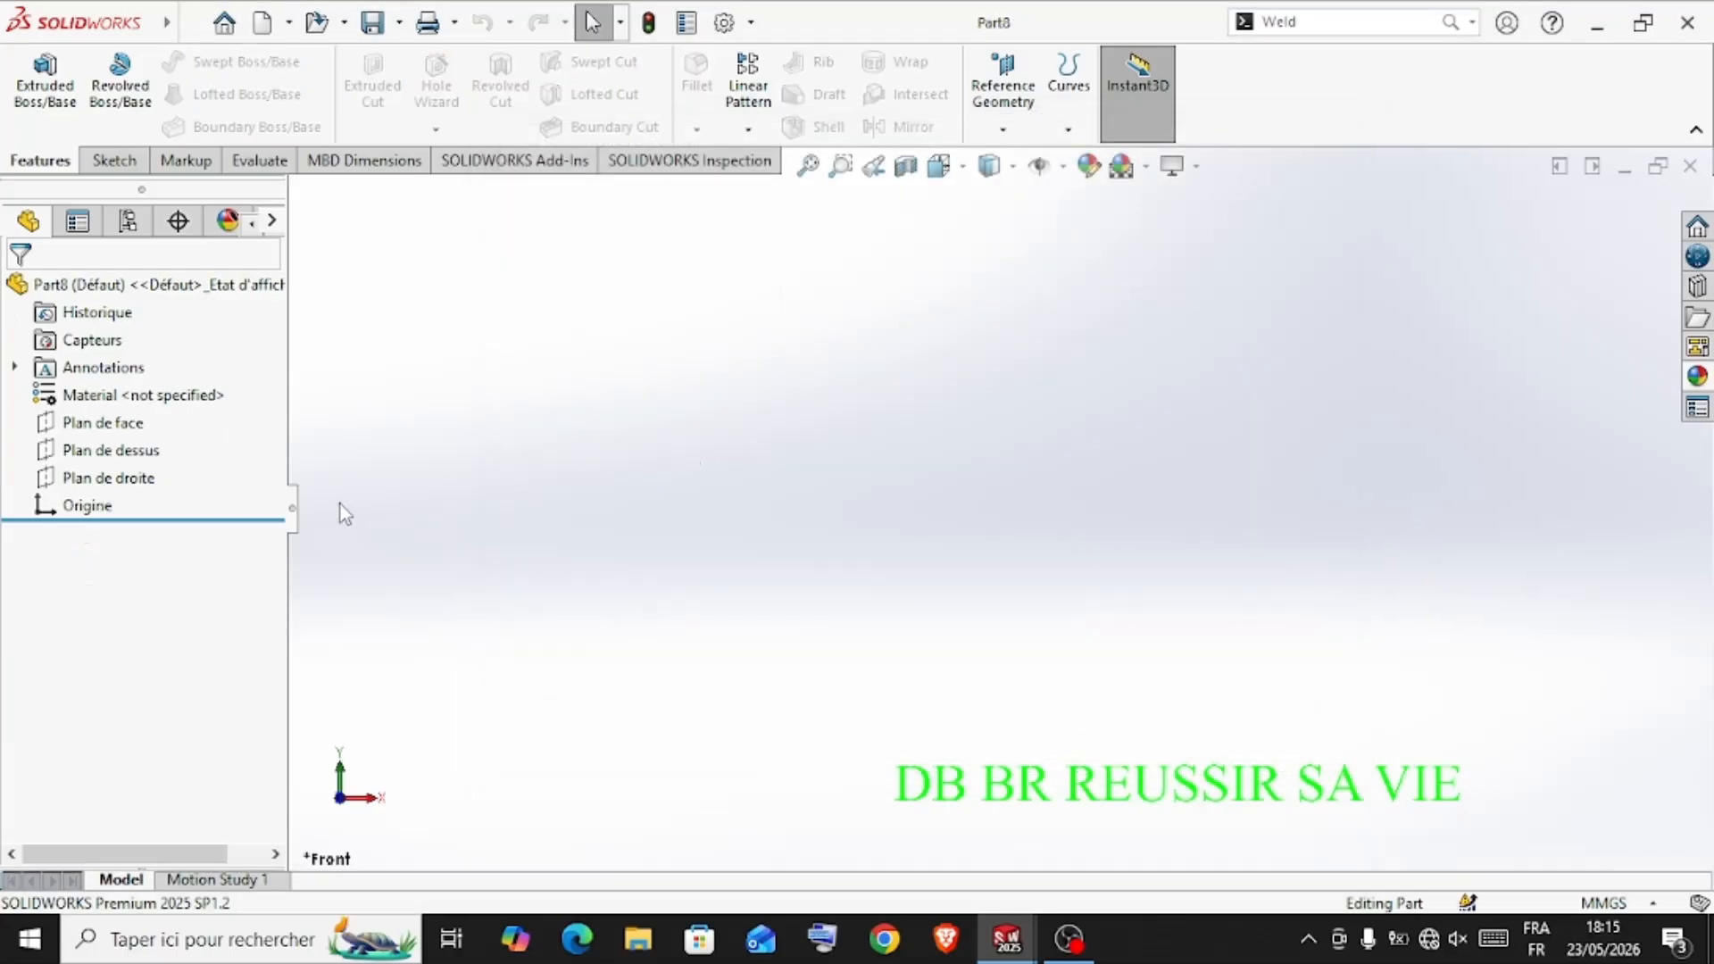
left_click(140, 454)
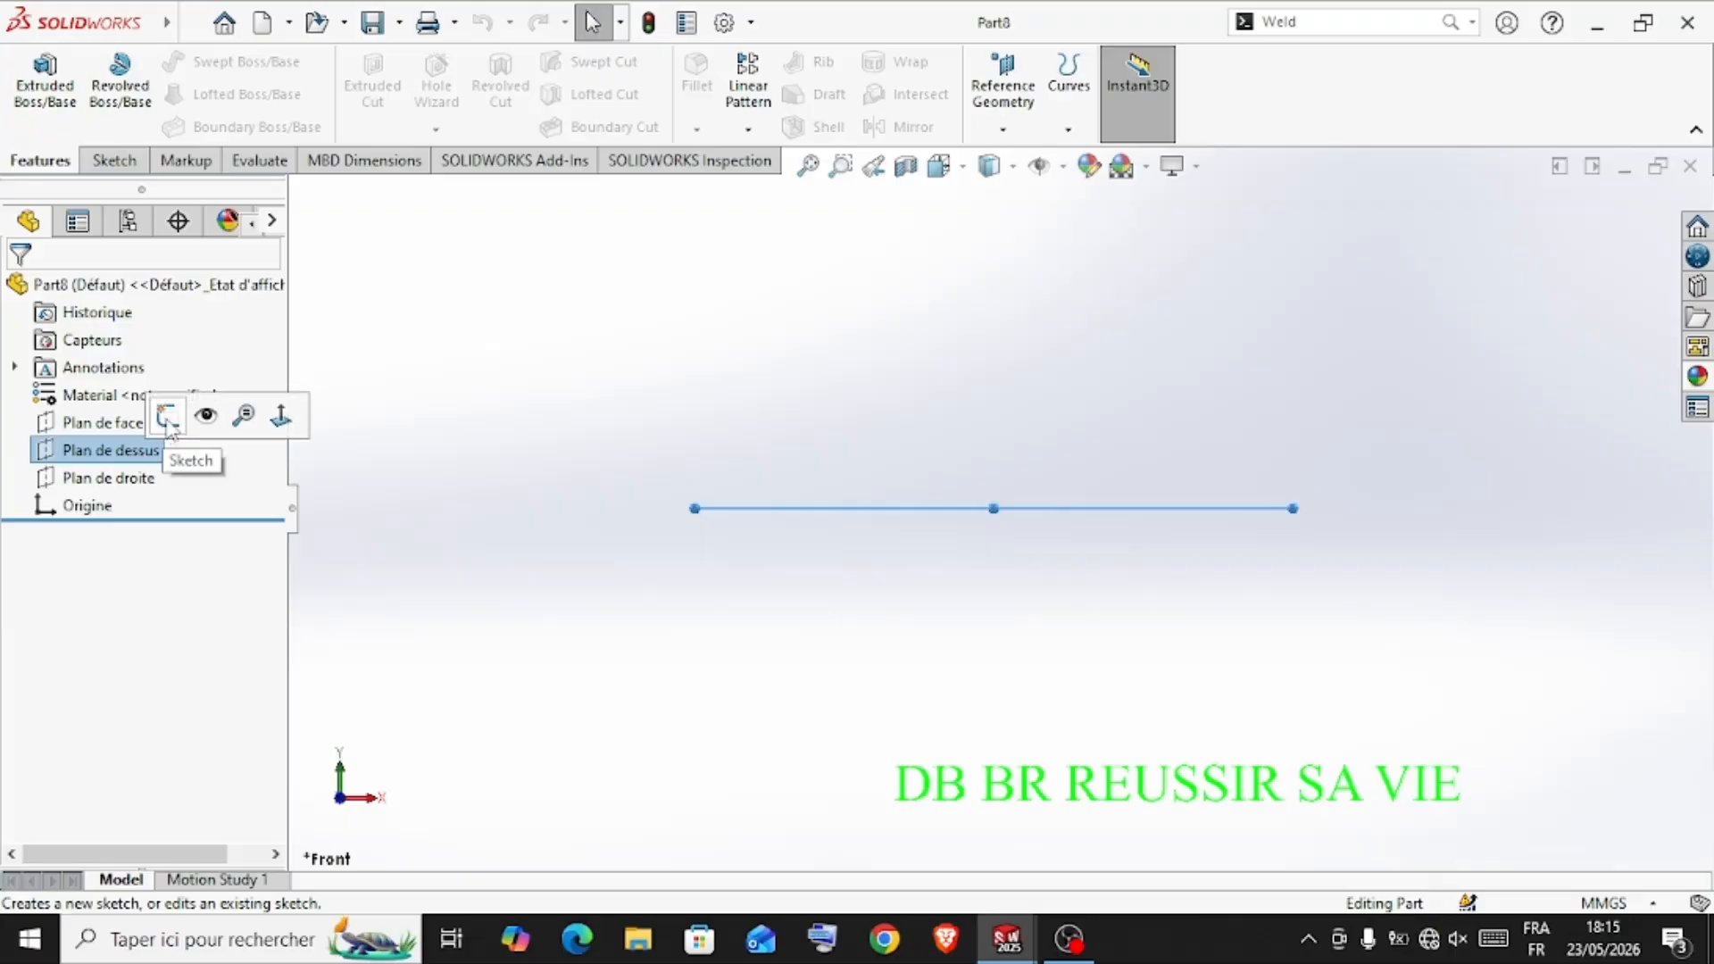
left_click(168, 418)
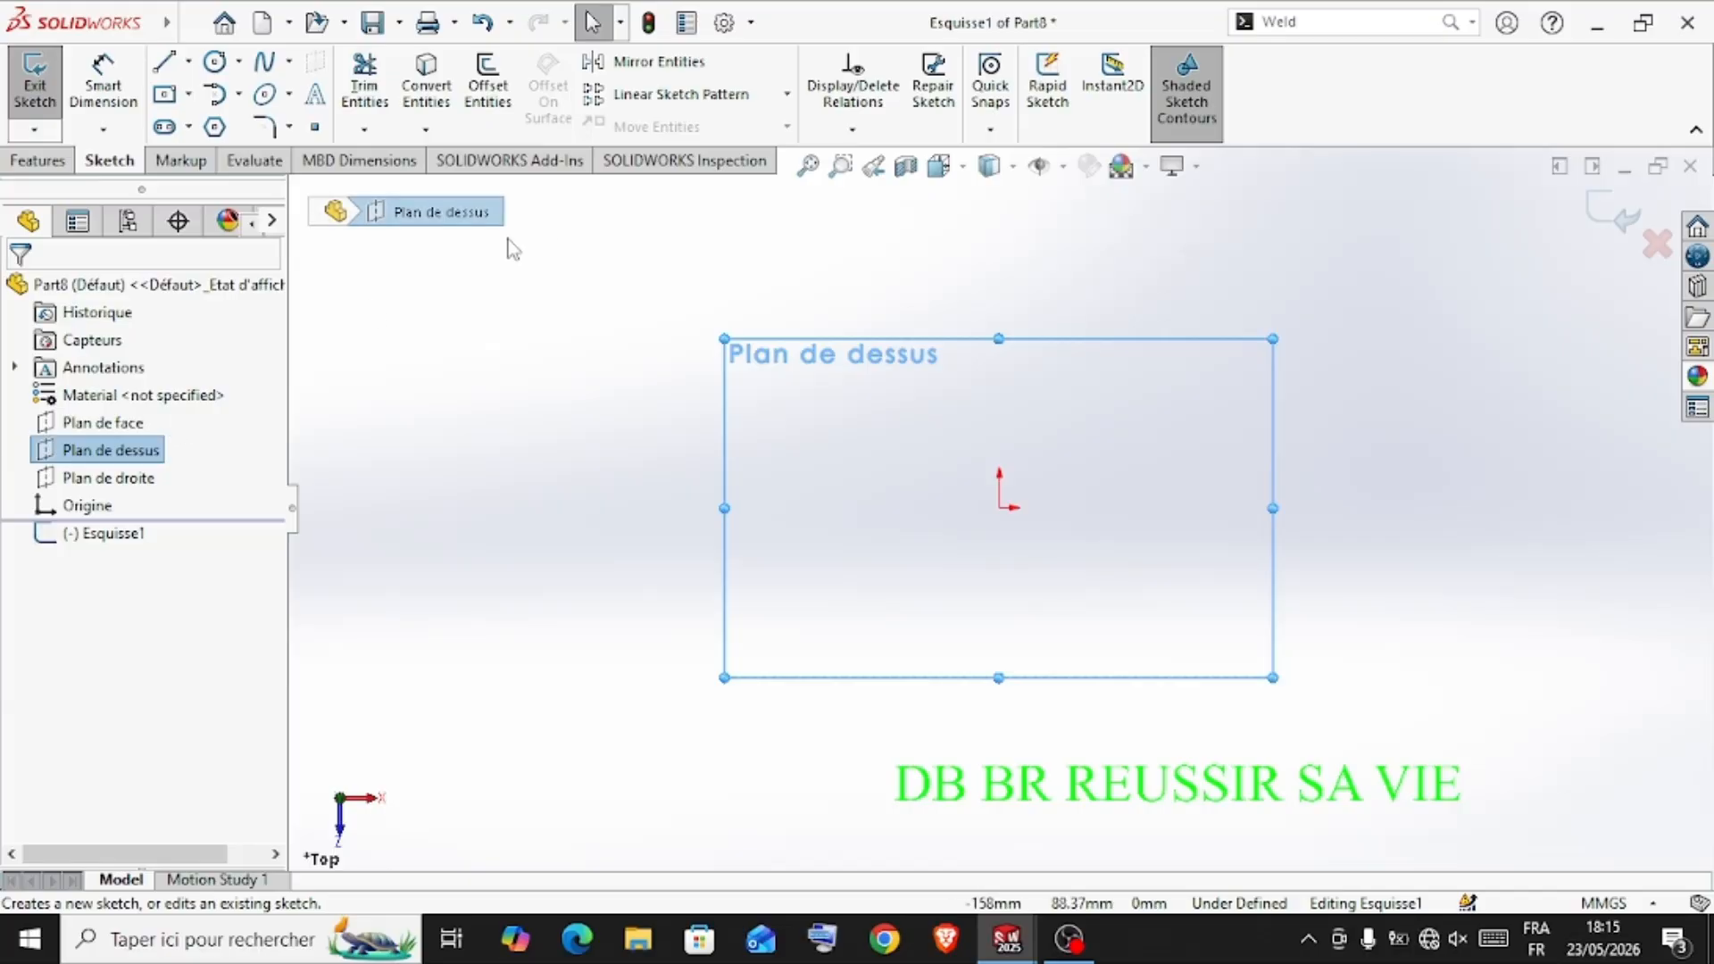
Sketch a circle about 109 mm in diameter centred on the origin and a small circle inside it about 38 mm directly above the origin
left_click(214, 62)
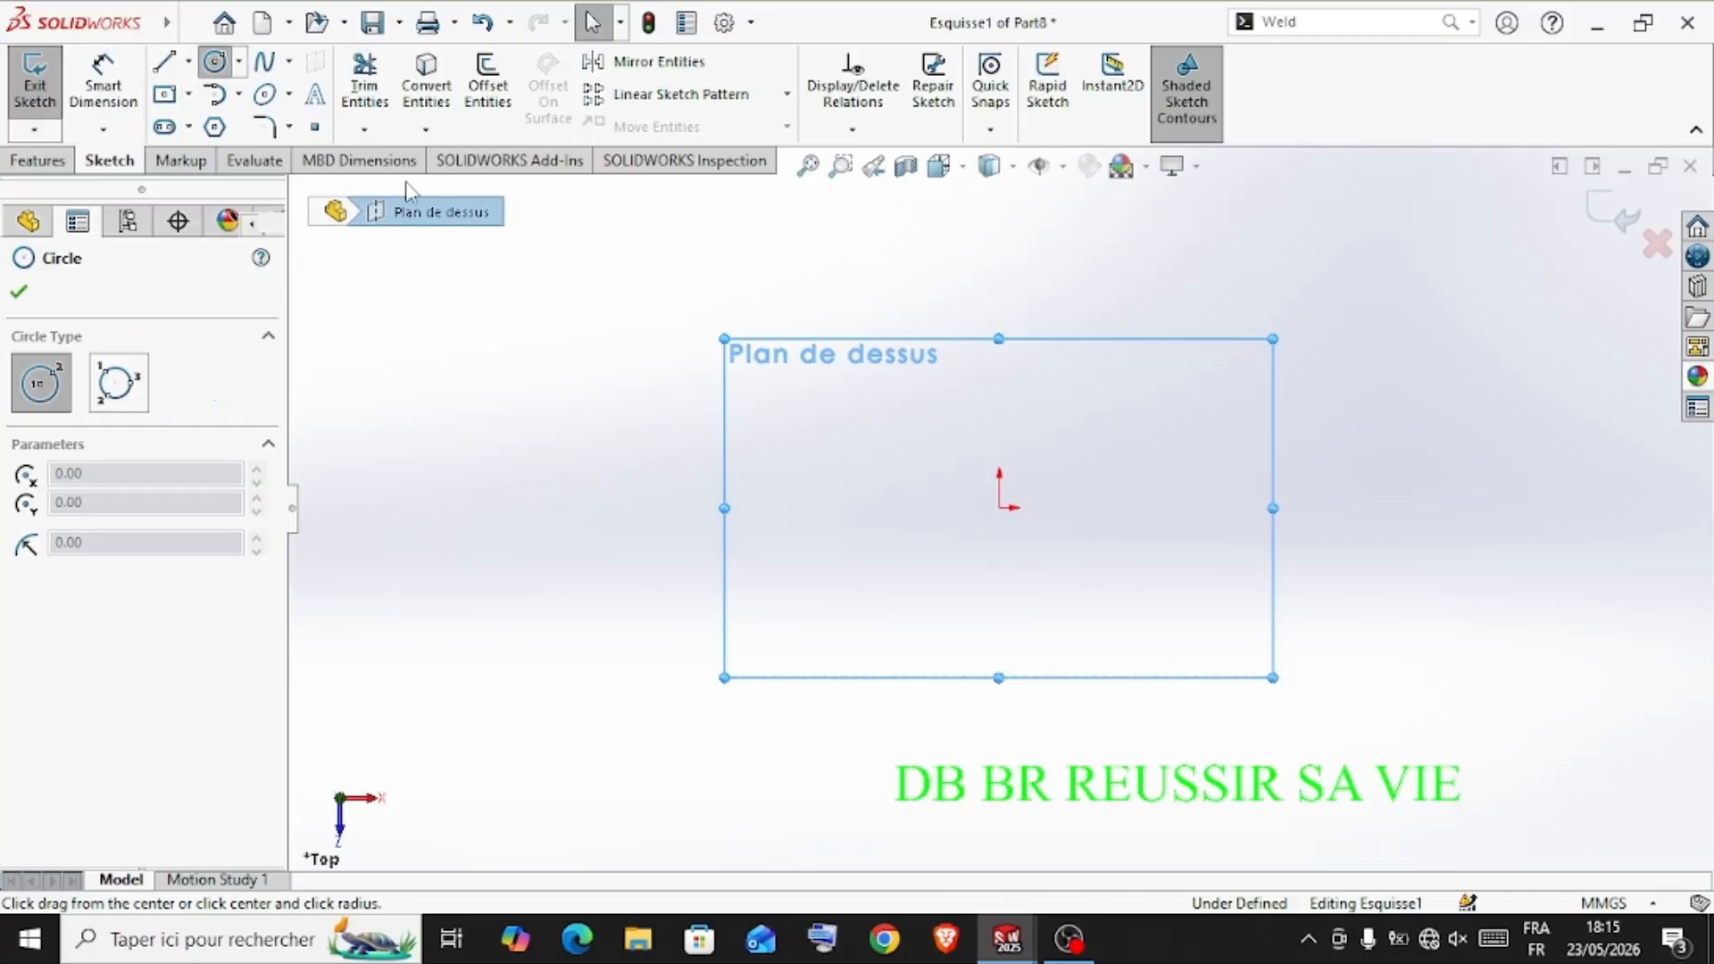
left_click(999, 507)
left_click(1093, 372)
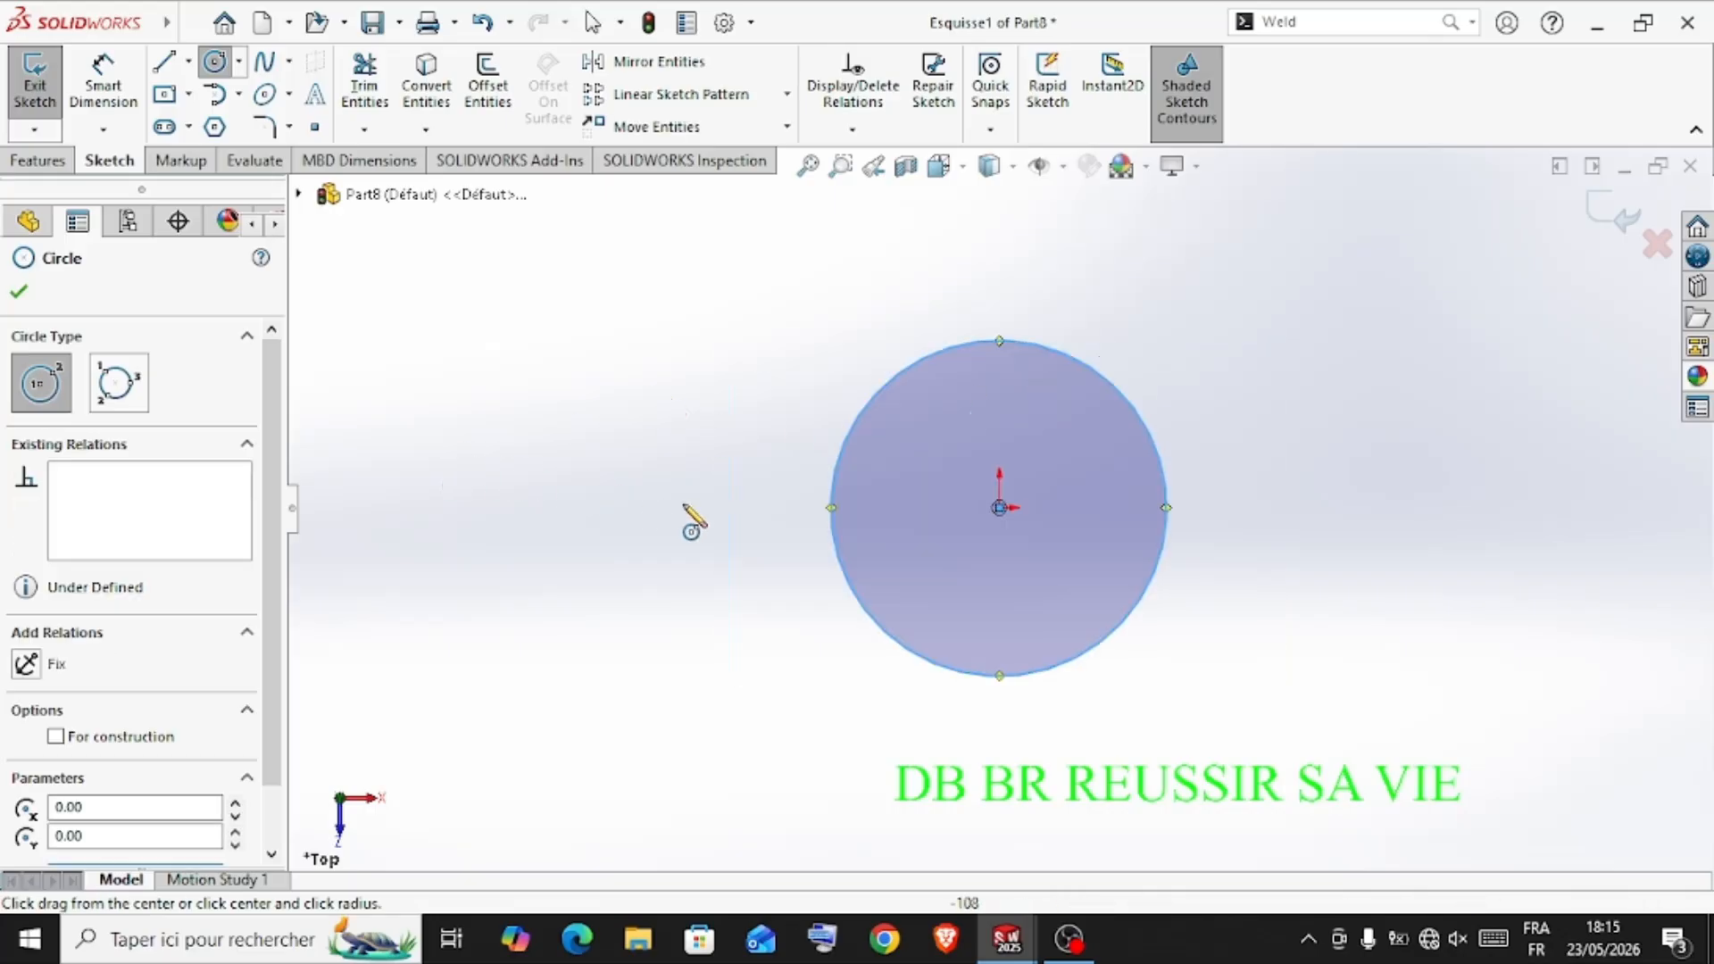
scroll(991, 411, "down", 2)
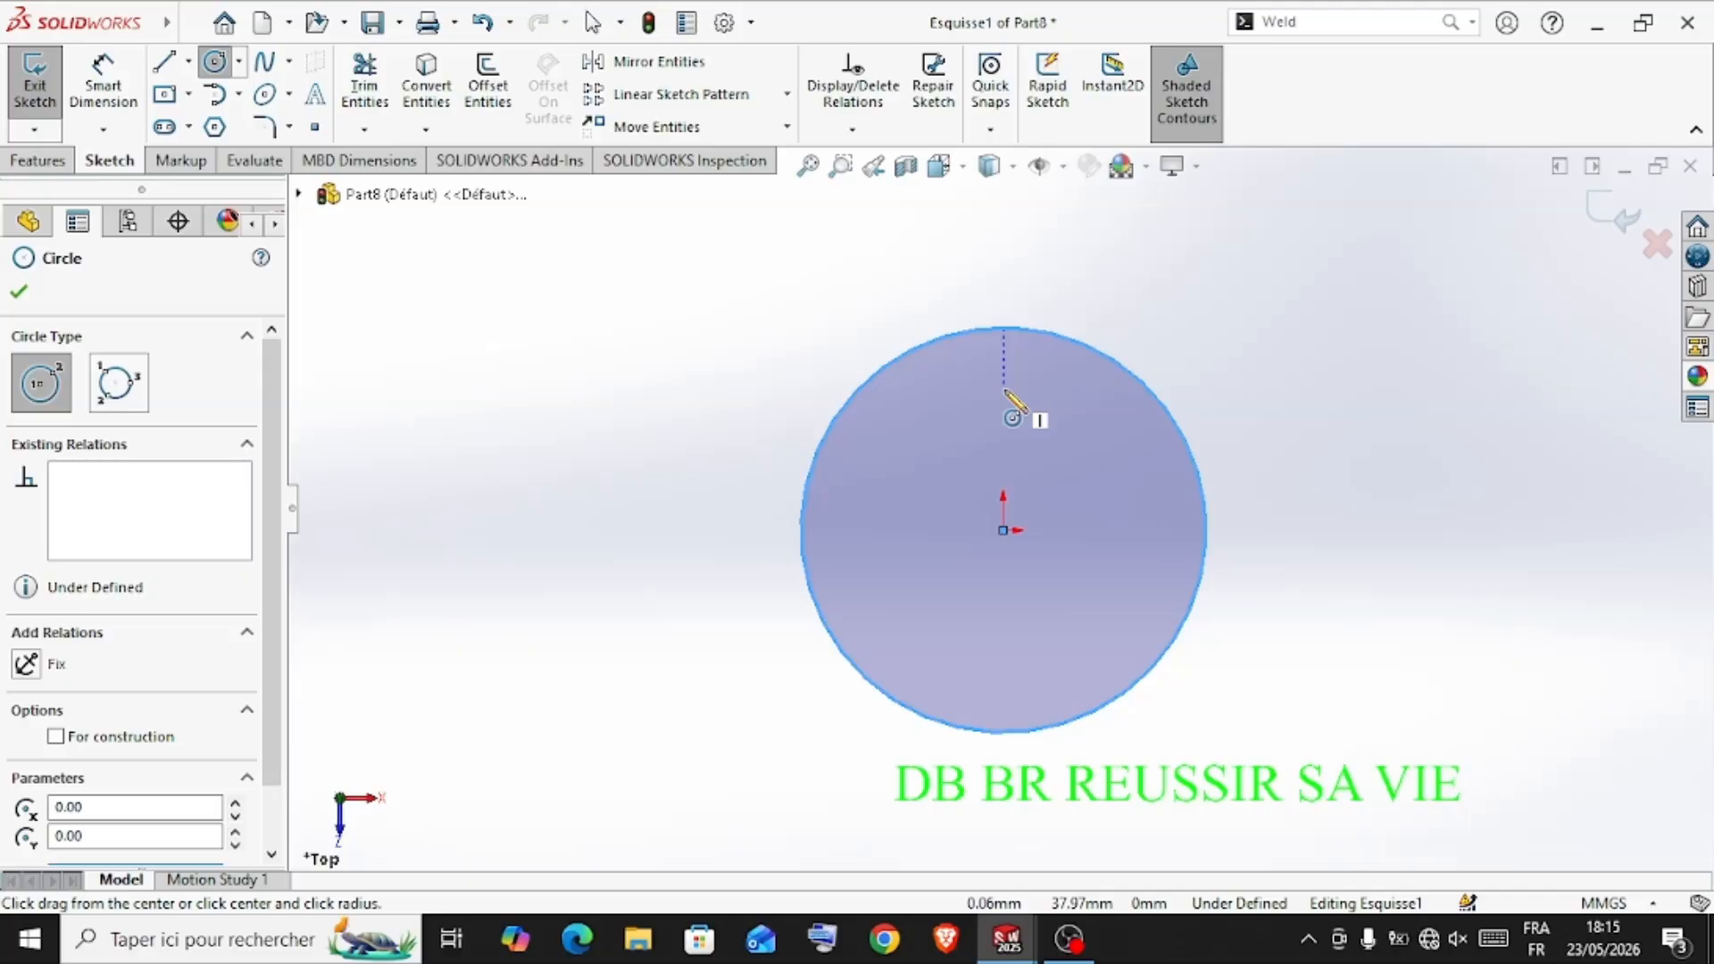
left_click(1003, 389)
left_click(1018, 375)
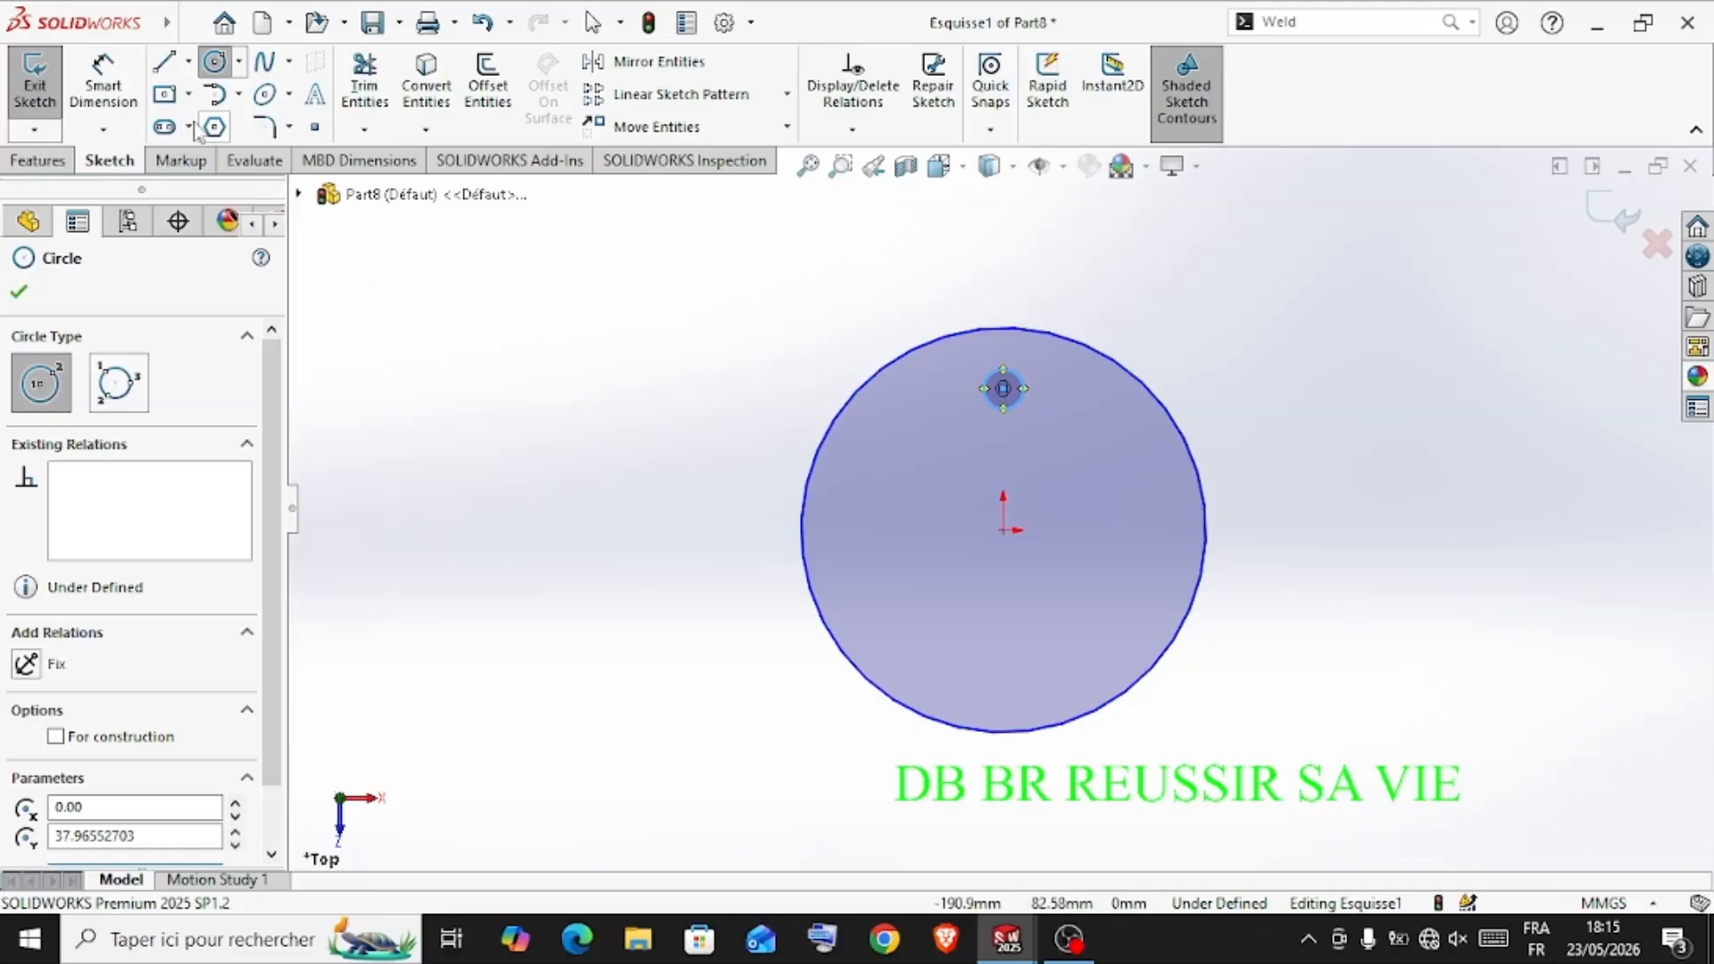
Dimension the large circle's diameter to 60 mm
left_click(103, 90)
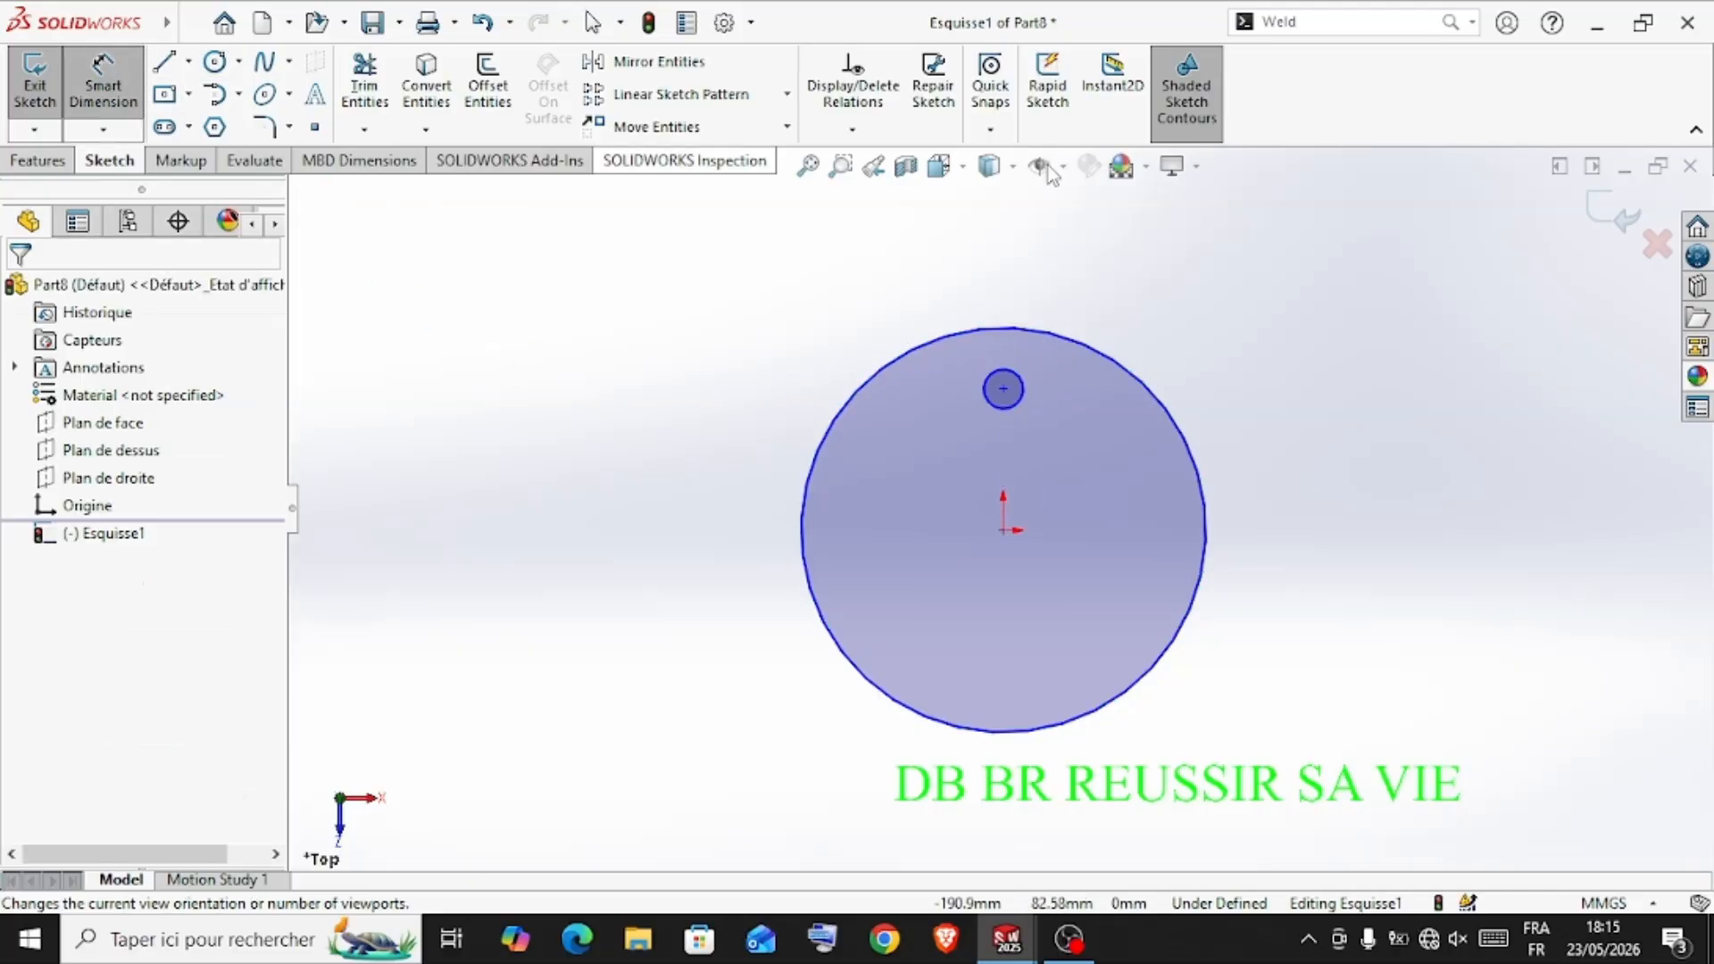
left_click(1153, 406)
left_click(1334, 439)
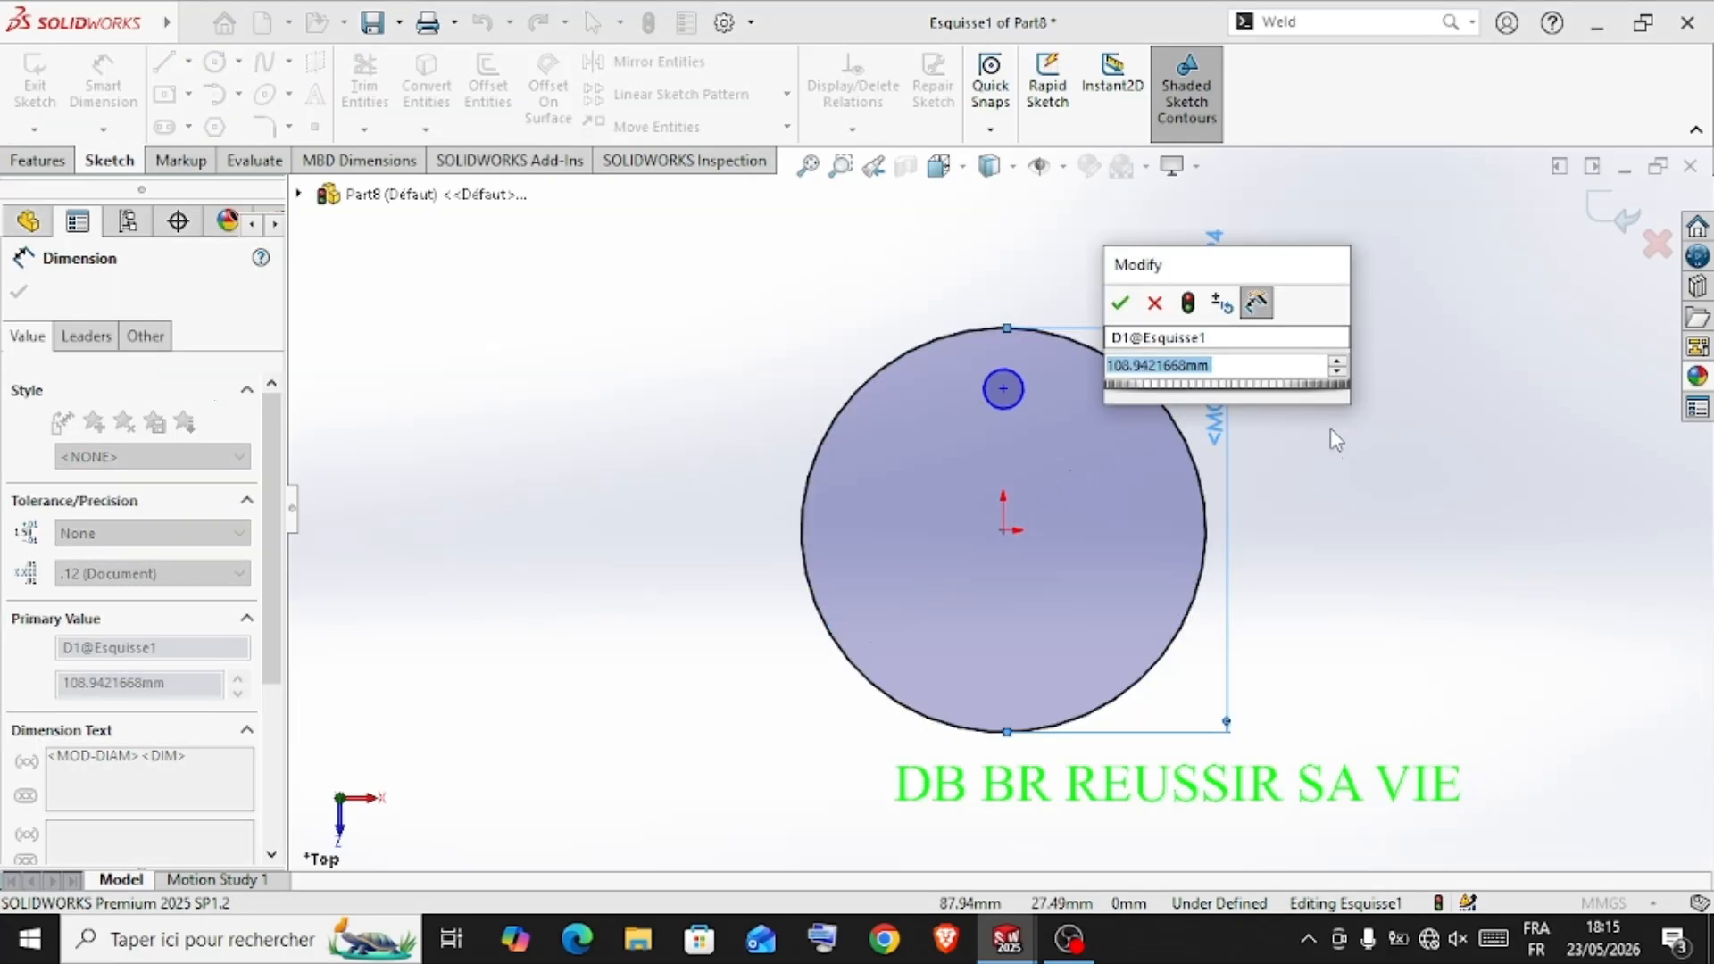
type("4")
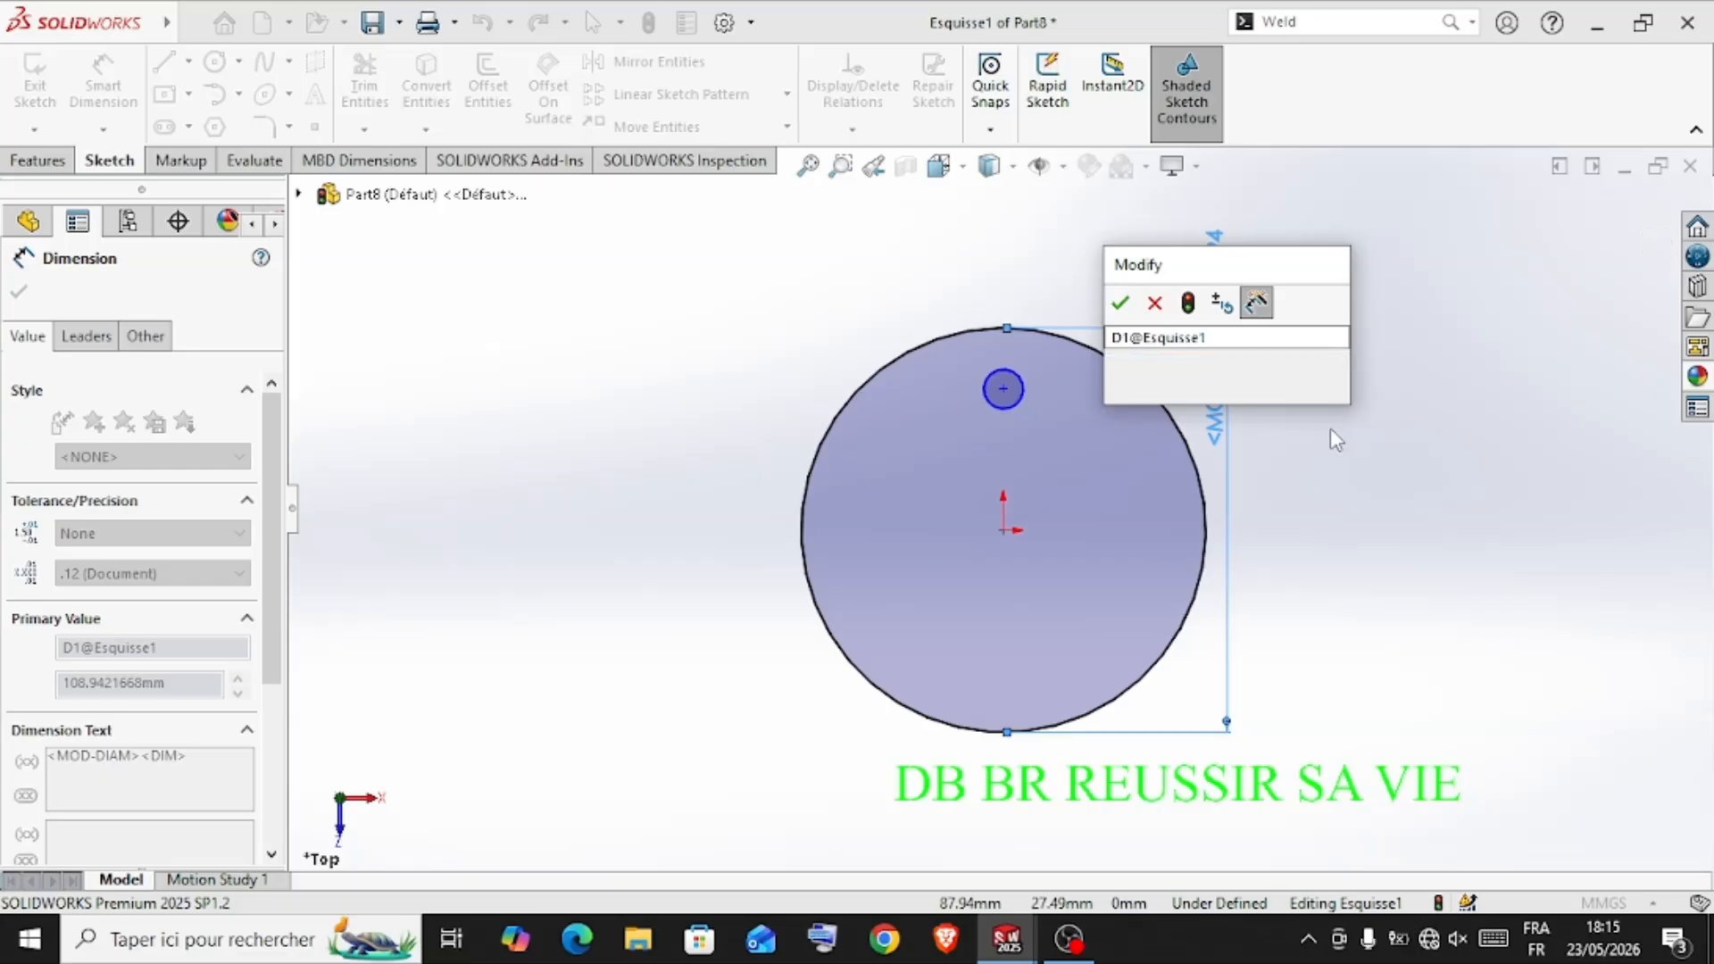
key("BackSpace")
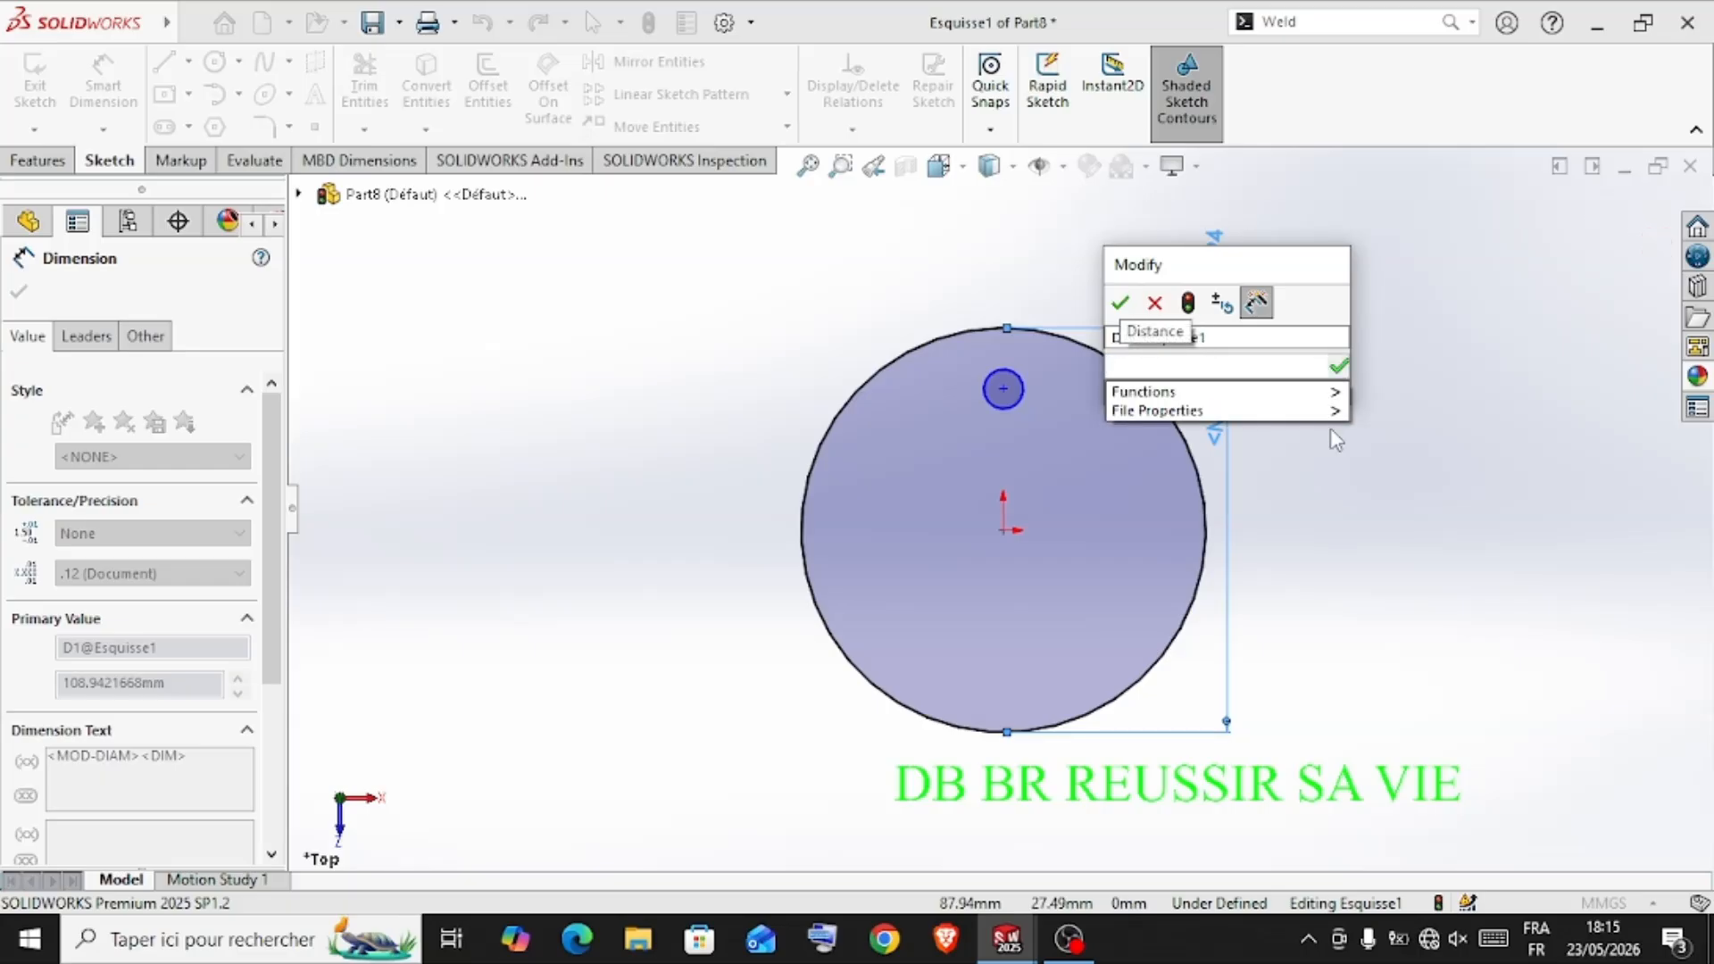
type("60")
key("Return")
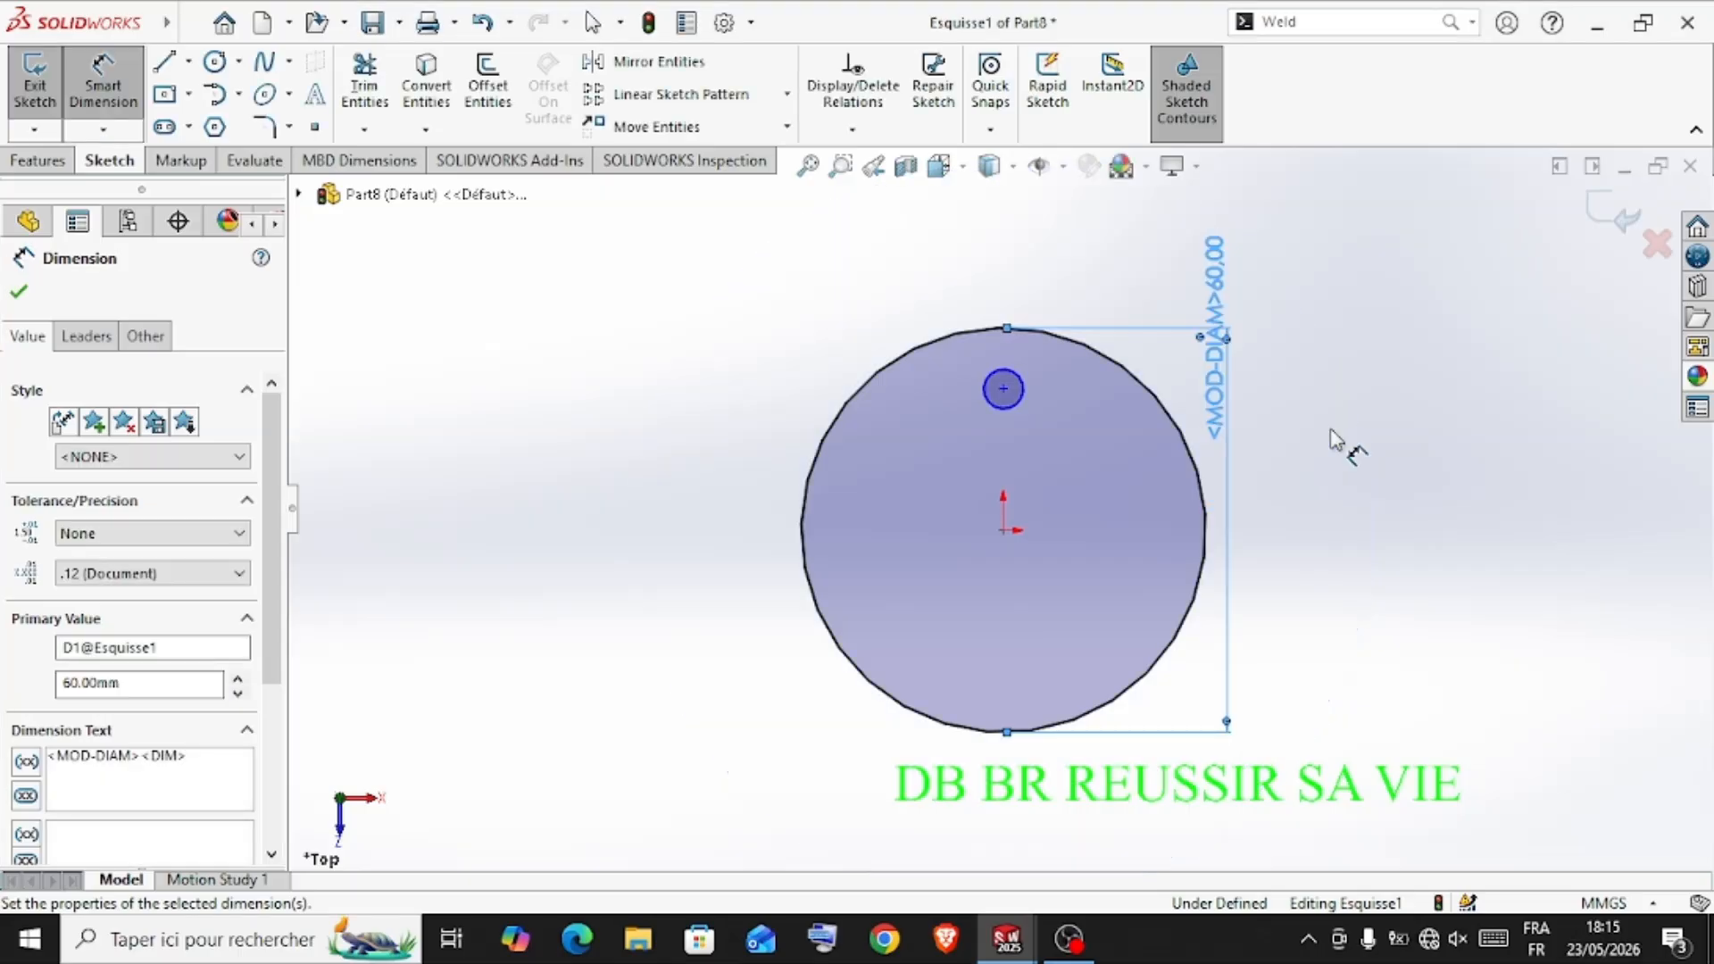
Dimension the small inner circle's diameter to 12 mm
left_click(1023, 411)
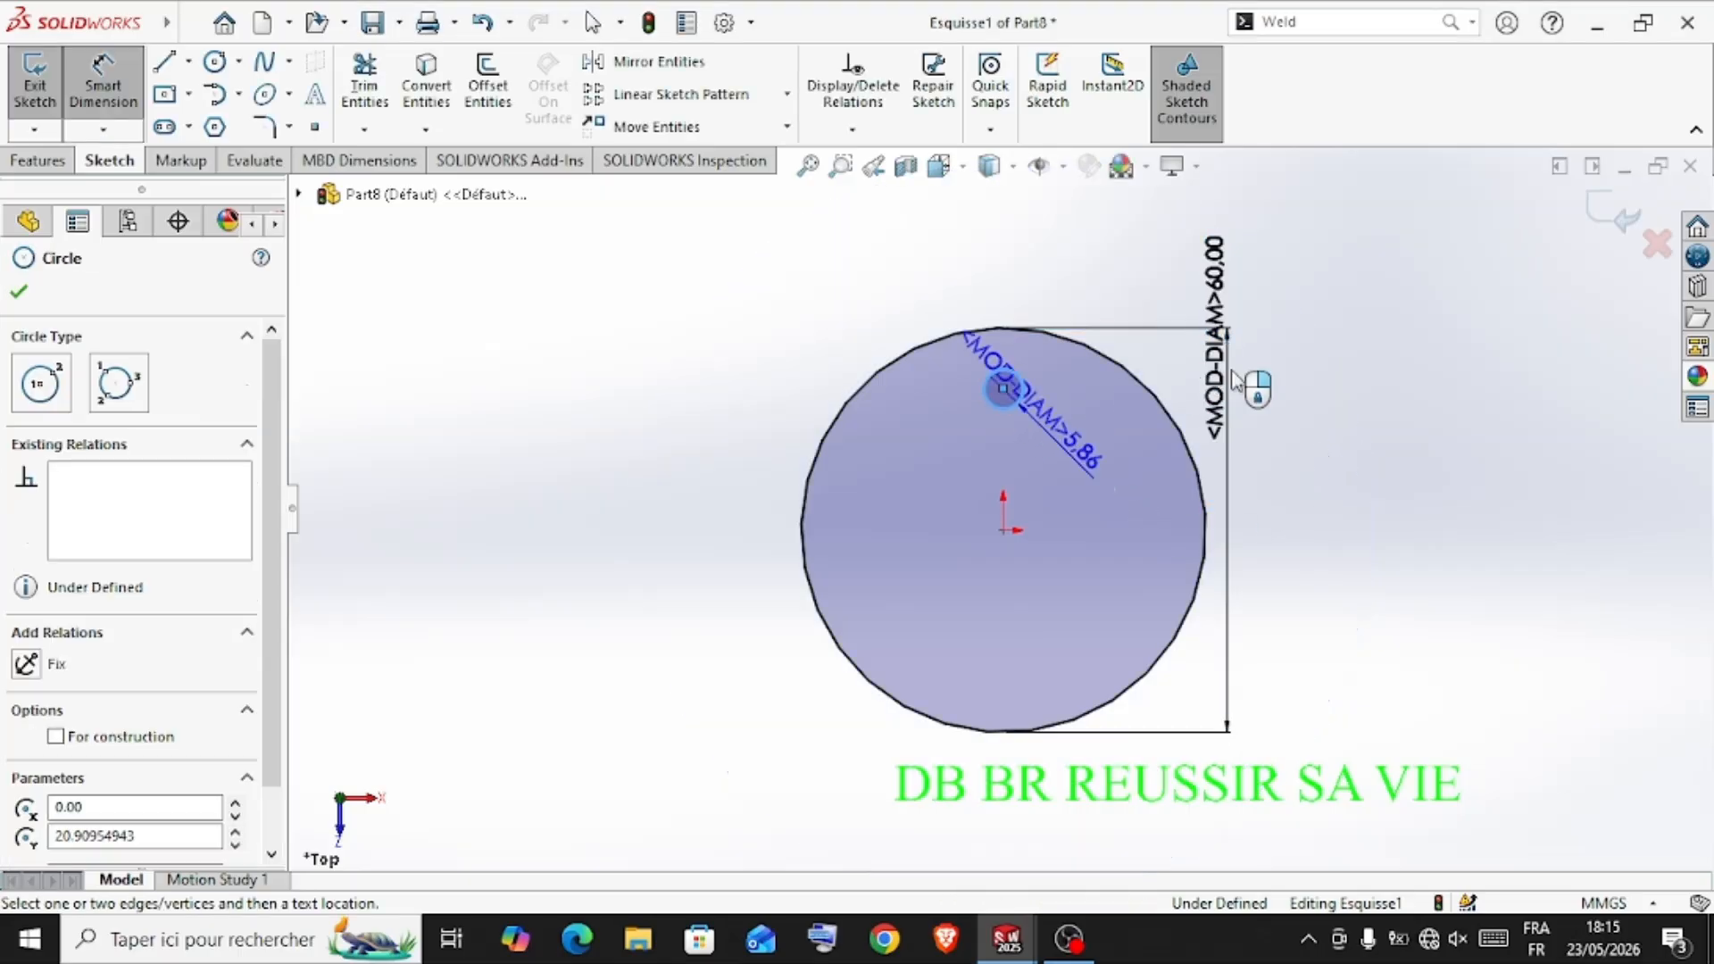
left_click(1450, 447)
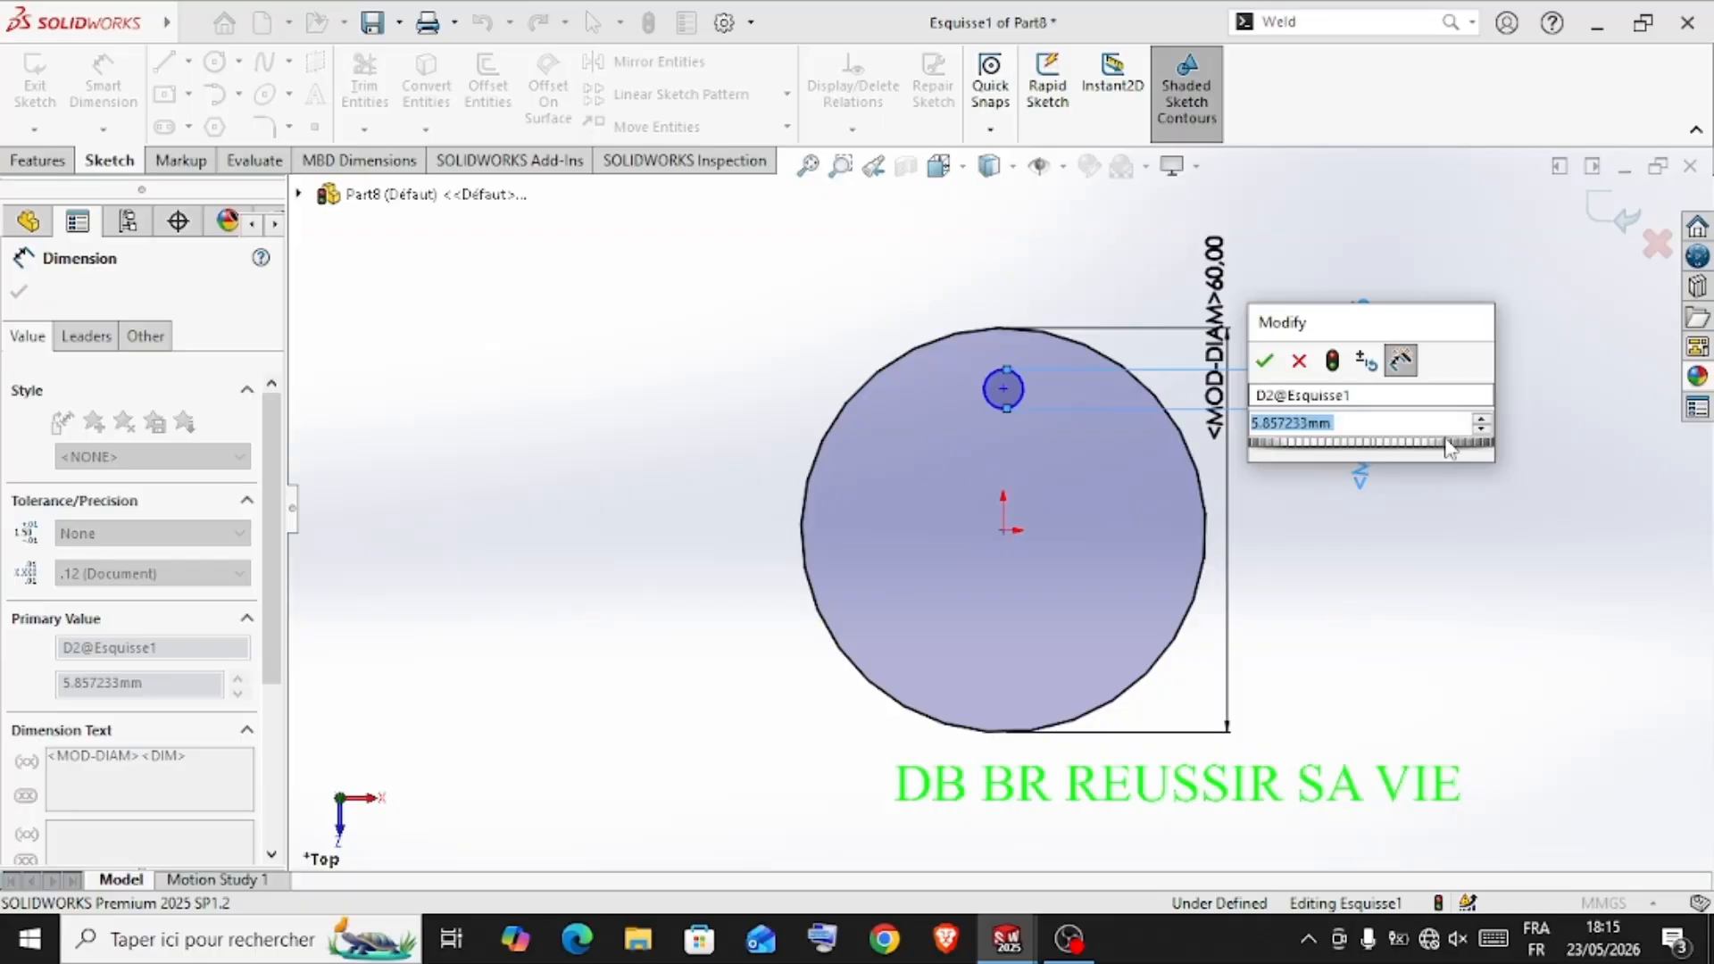
type("12")
key("Return")
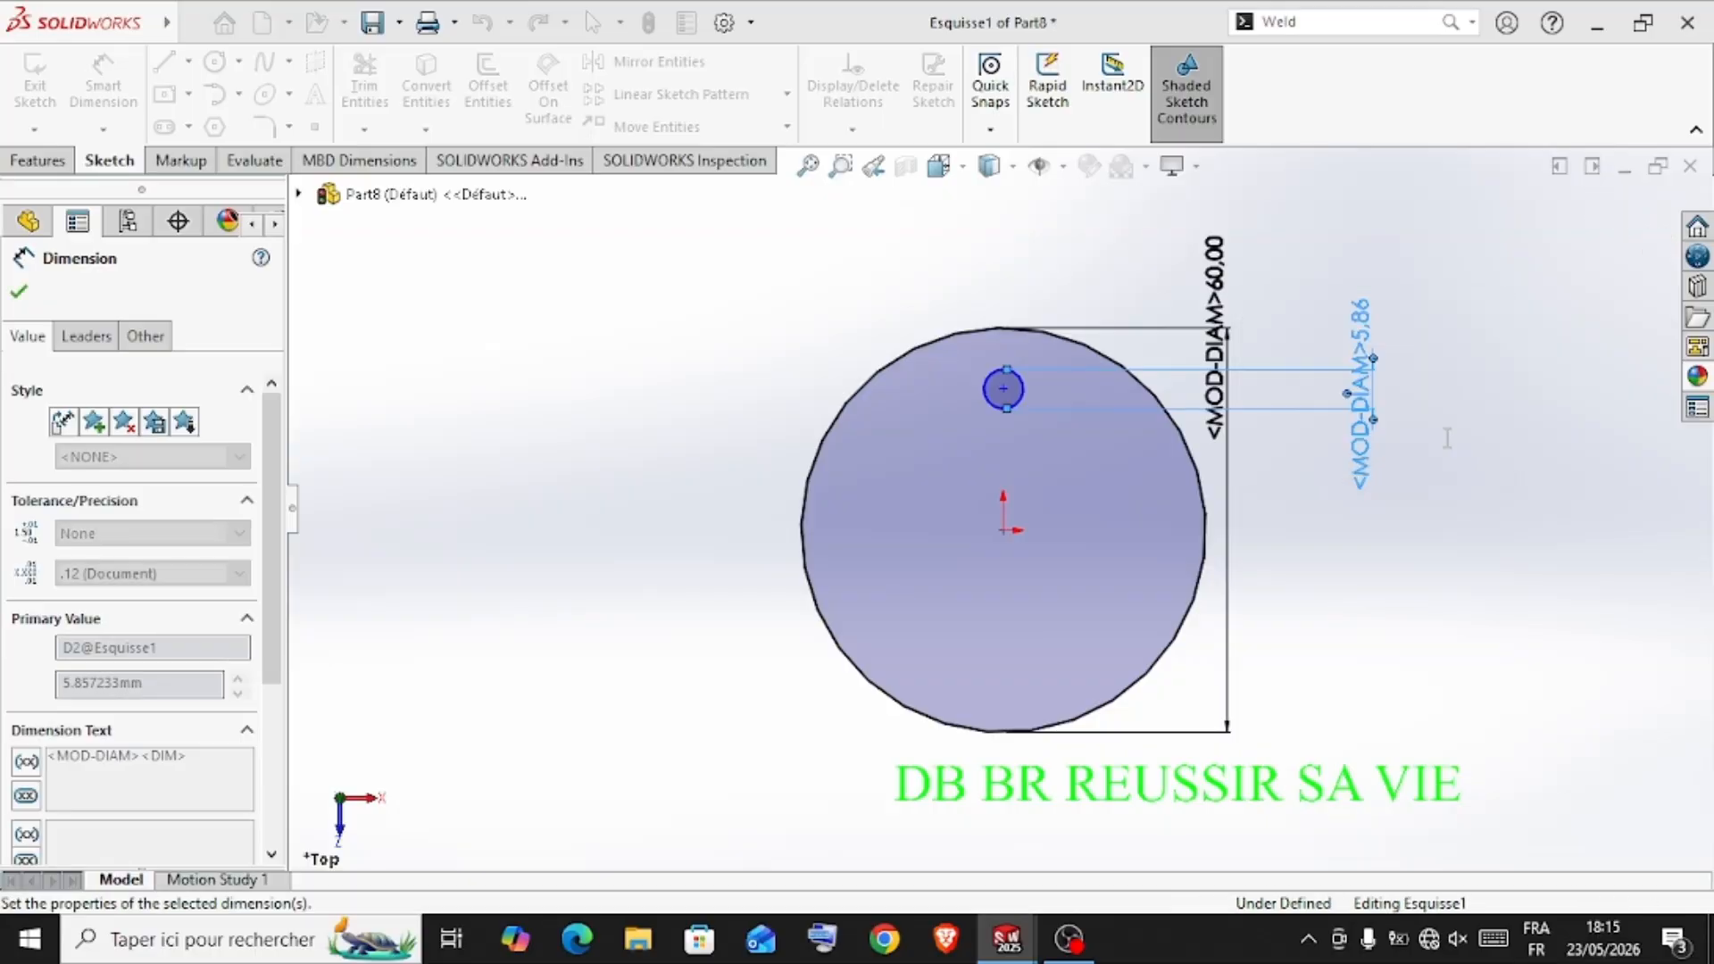
Dimension the vertical distance between the small circle's centre and the origin to 20 mm
left_click(1003, 390)
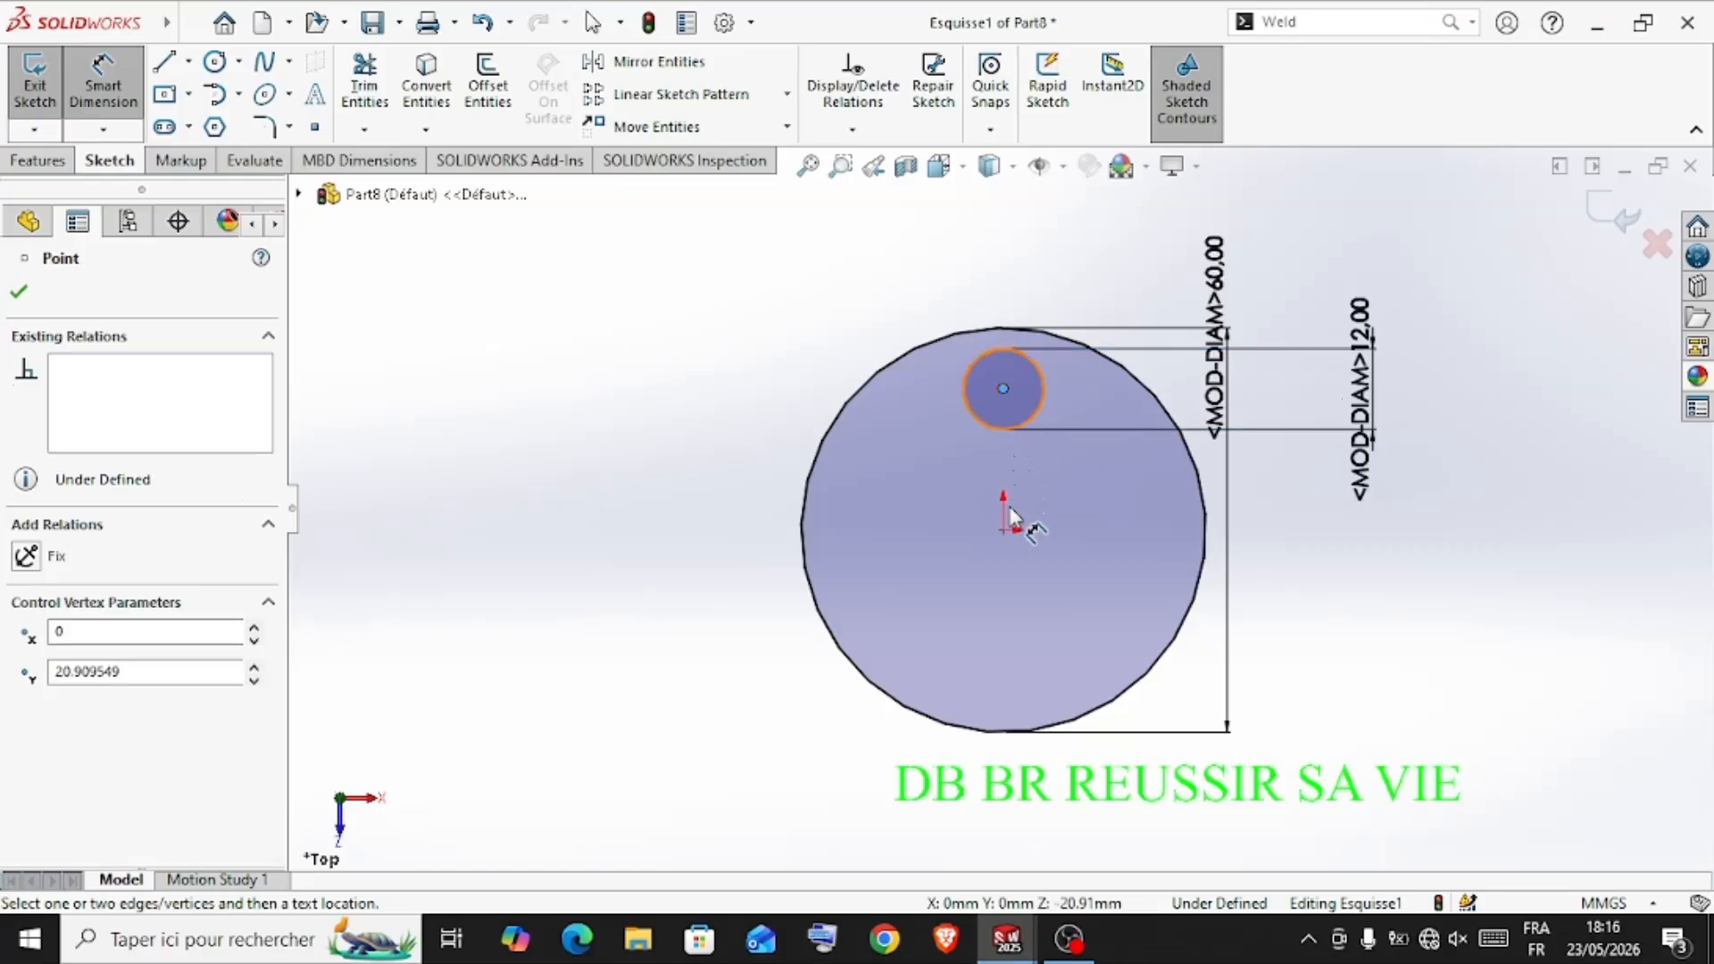
left_click(1004, 530)
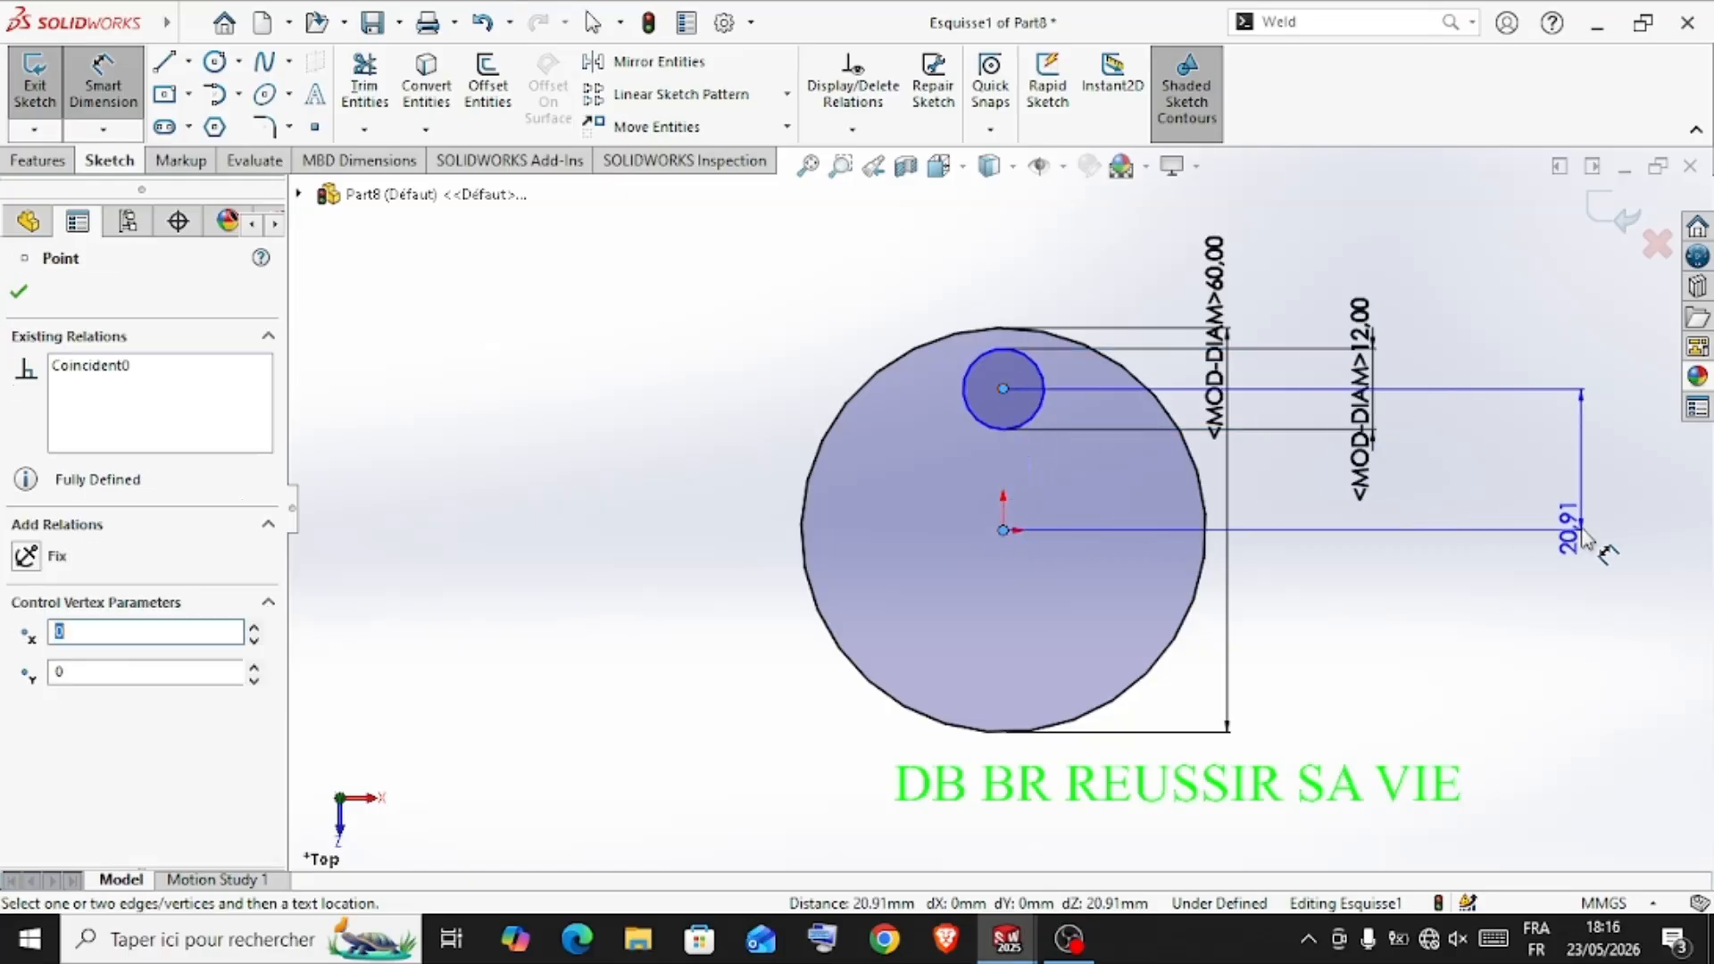
left_click(1564, 596)
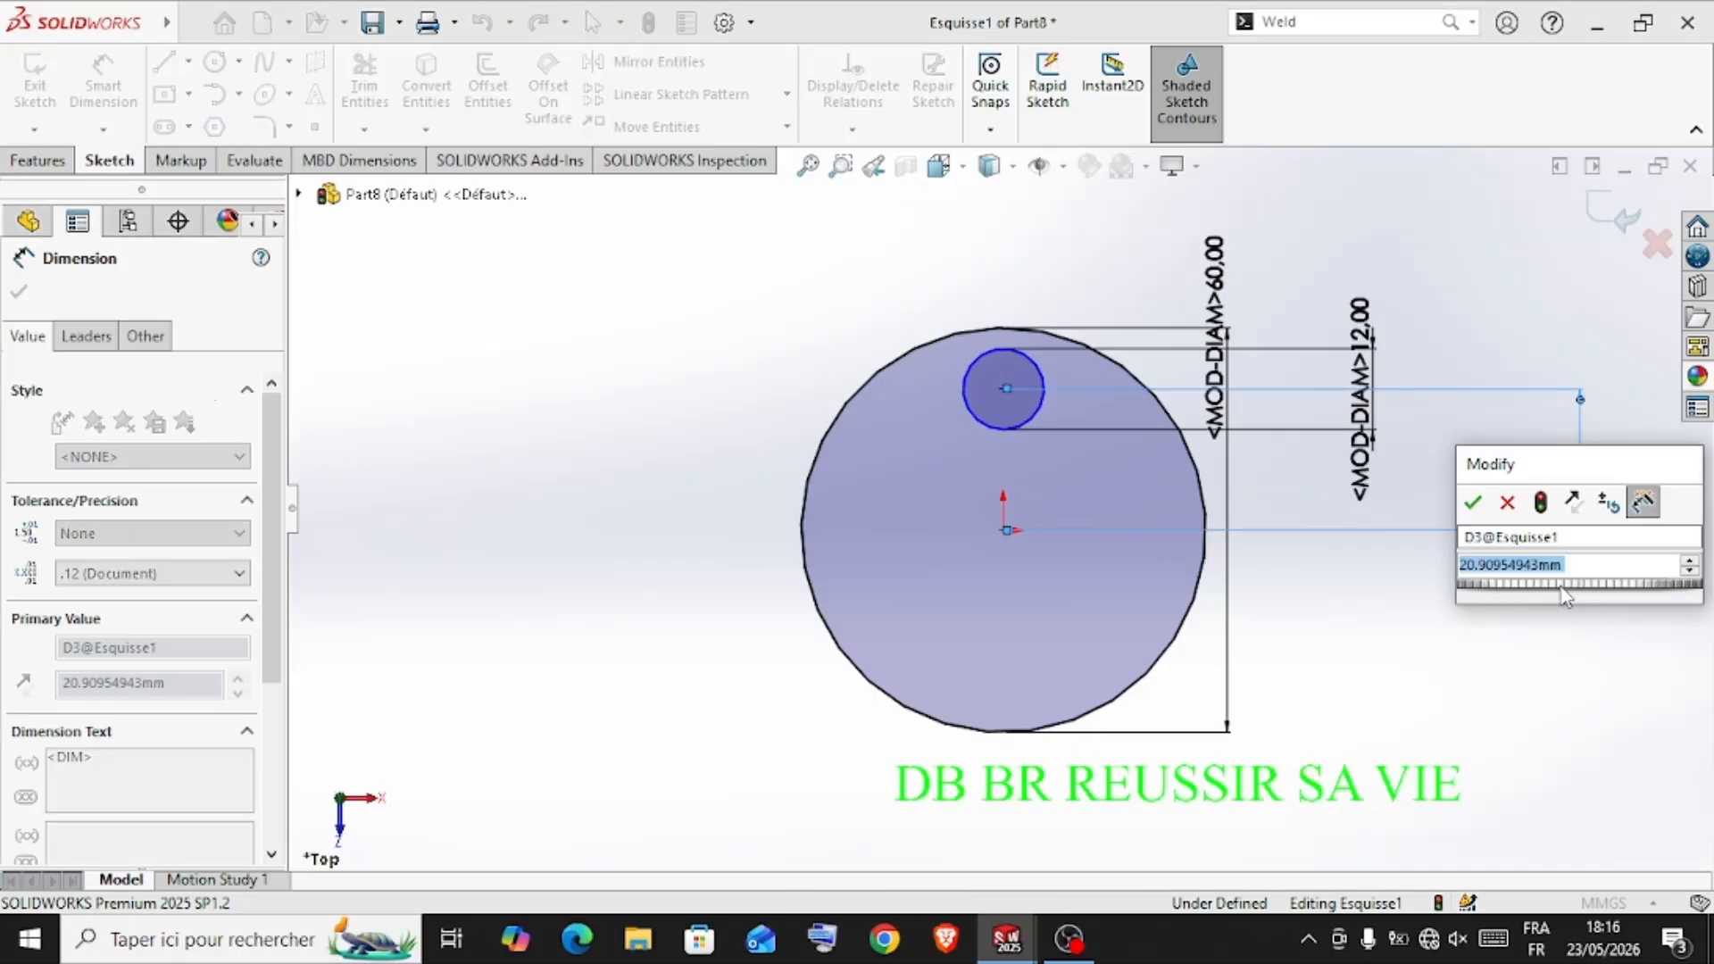
type("20")
key("Return")
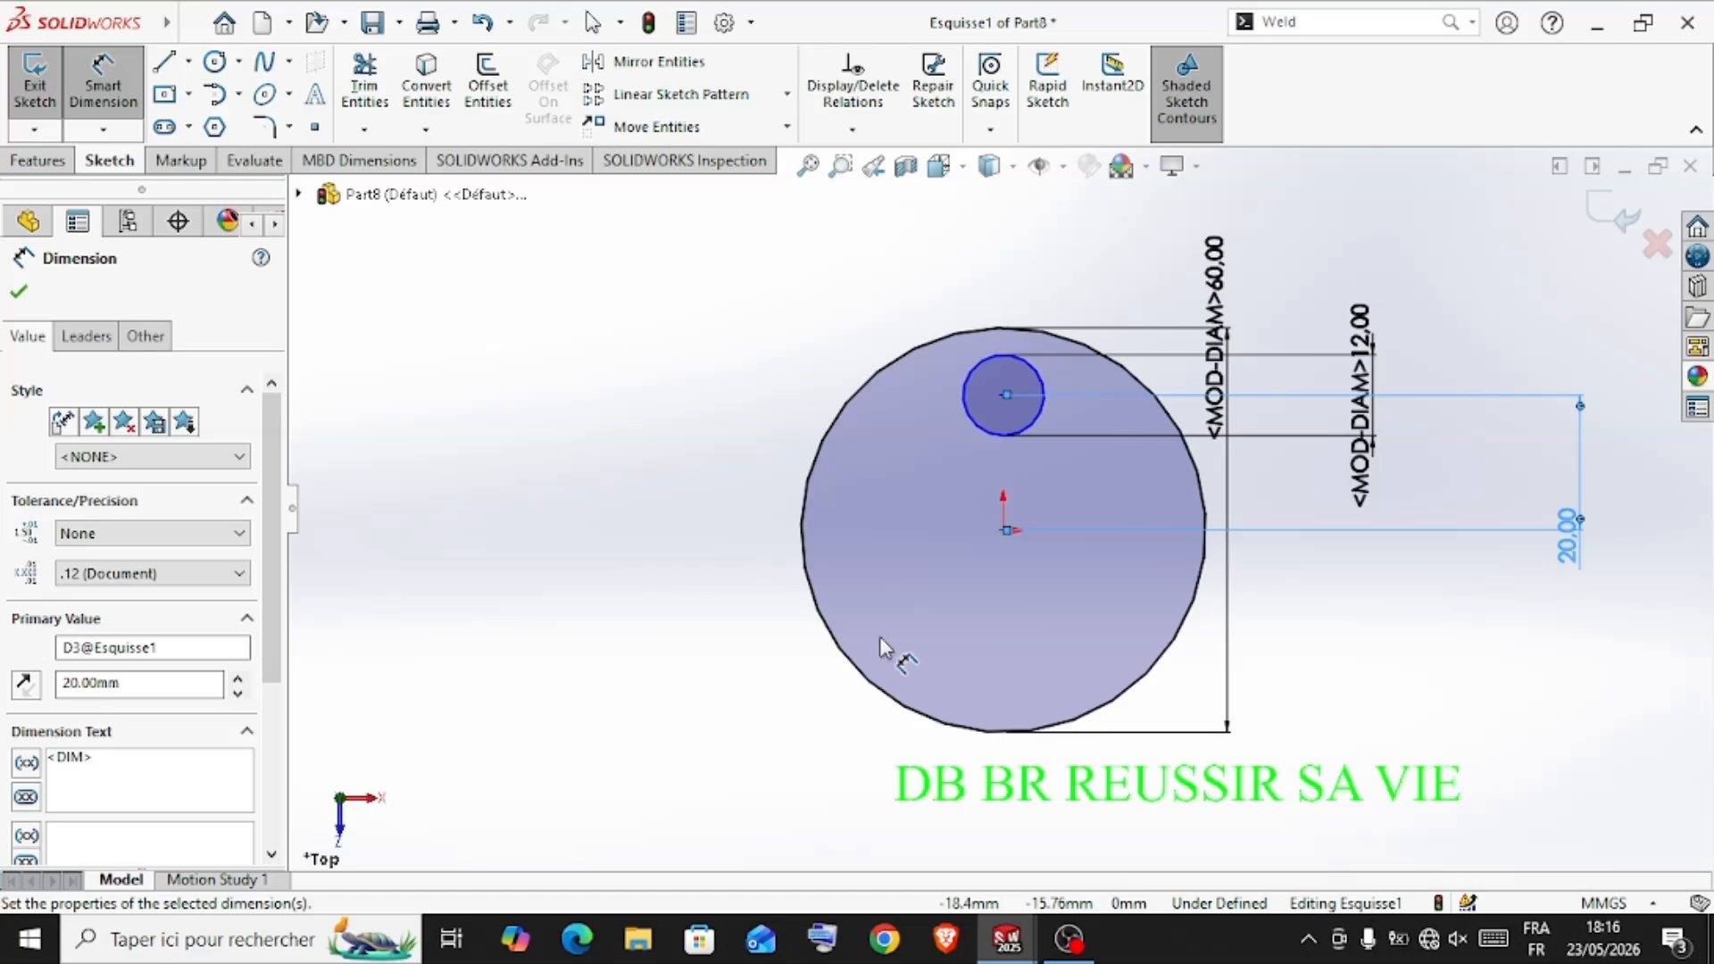
left_click(20, 295)
Draw a vertical centerline from above the large circle through the small circle's centre down to the origin
left_click(189, 62)
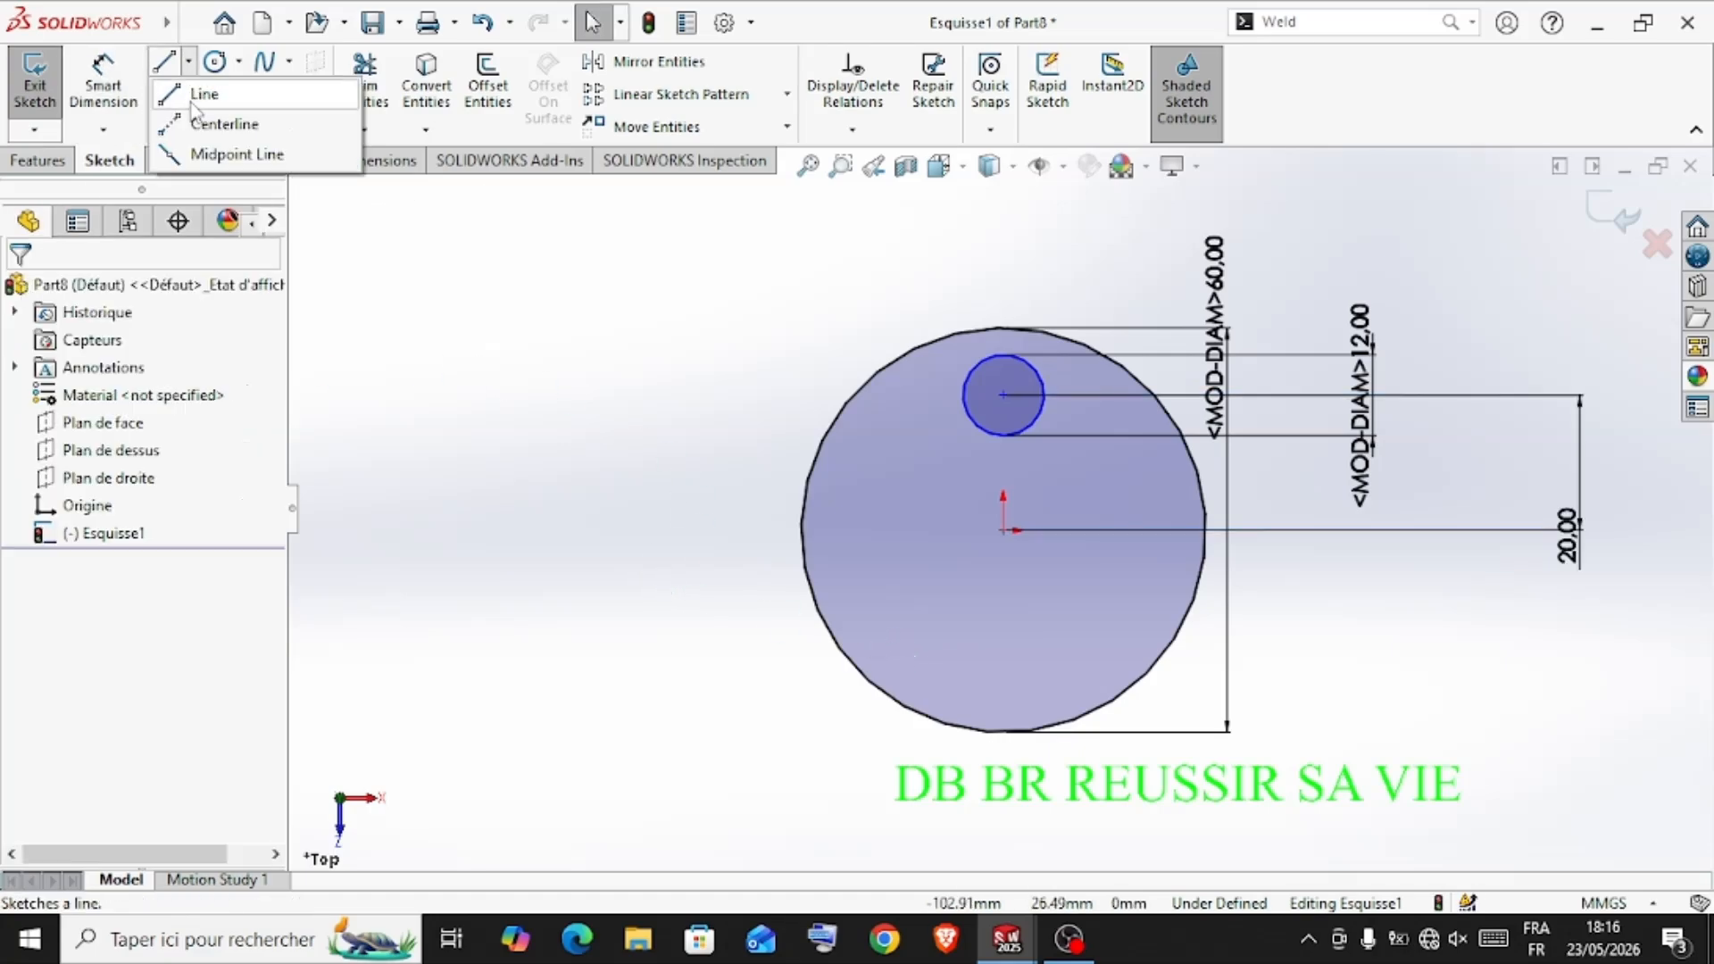
left_click(216, 123)
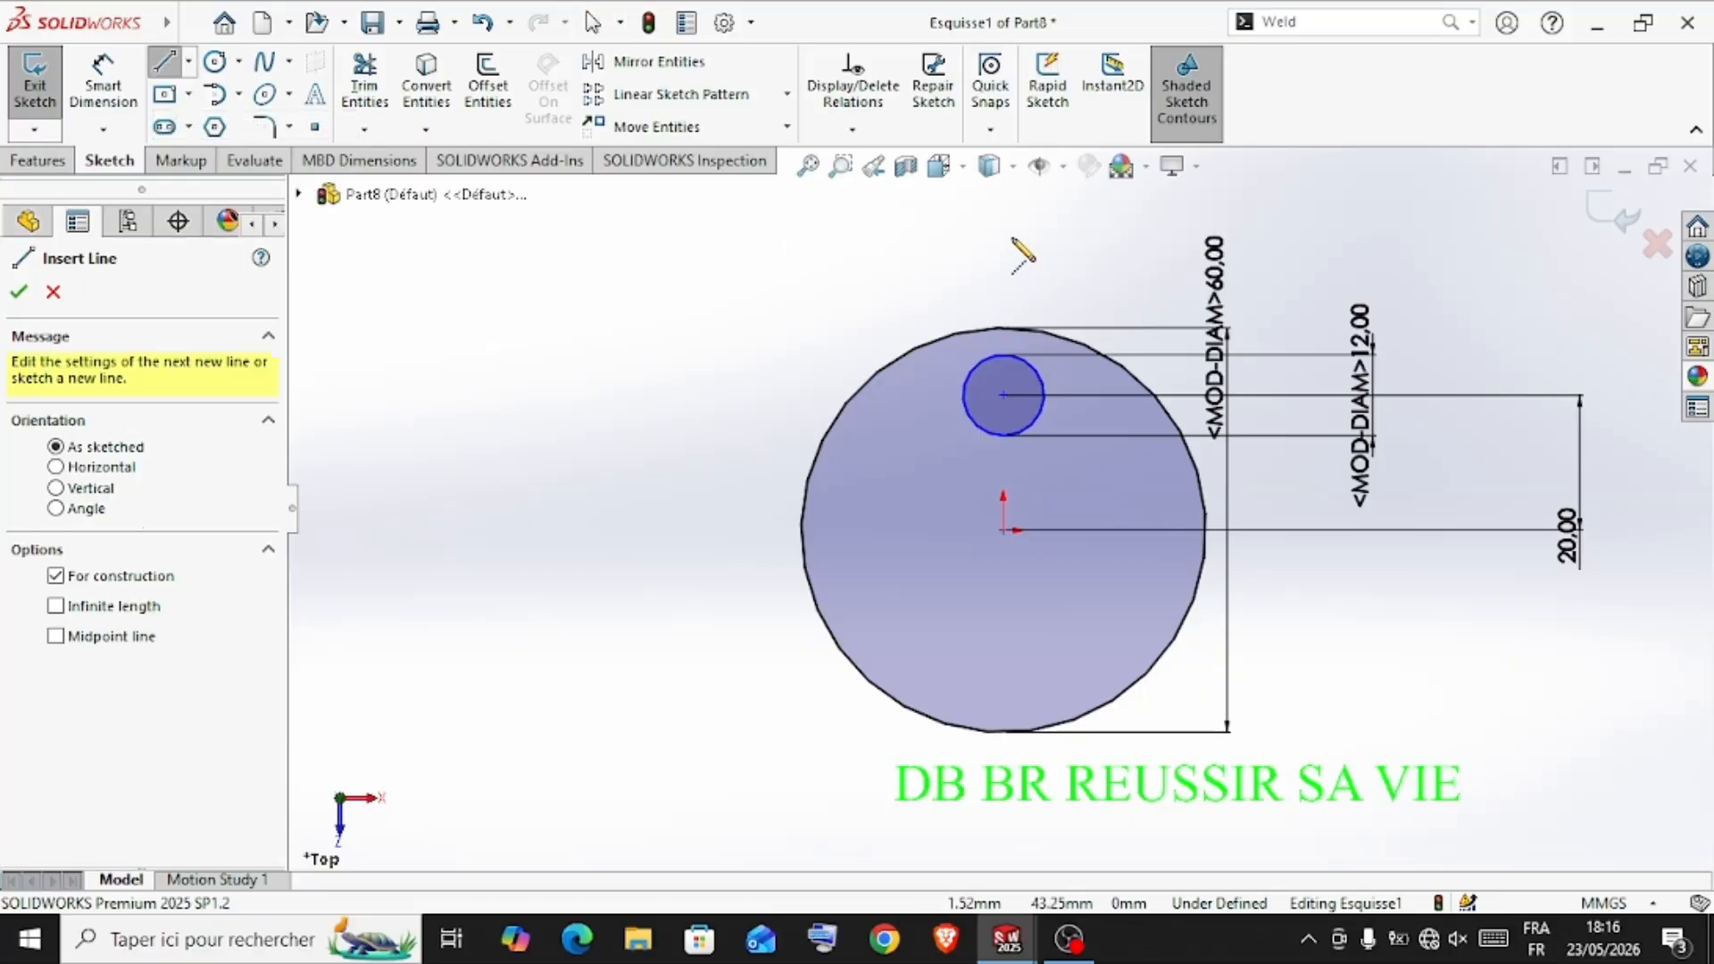
left_click(1005, 237)
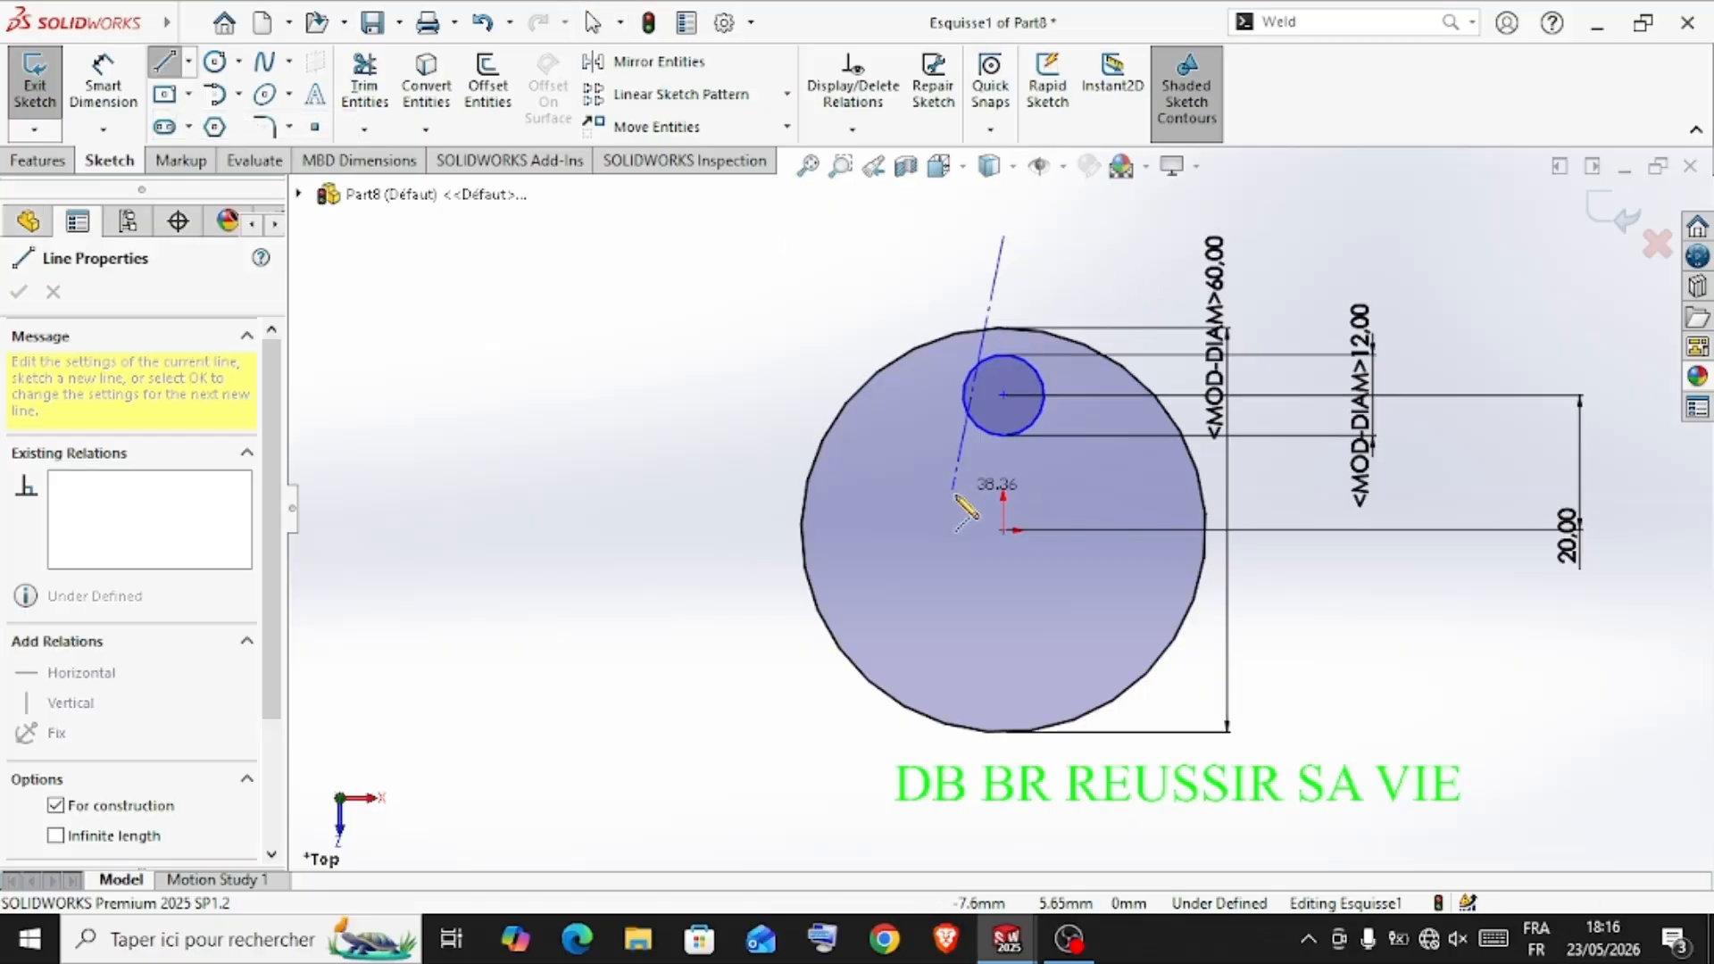
left_click(1004, 528)
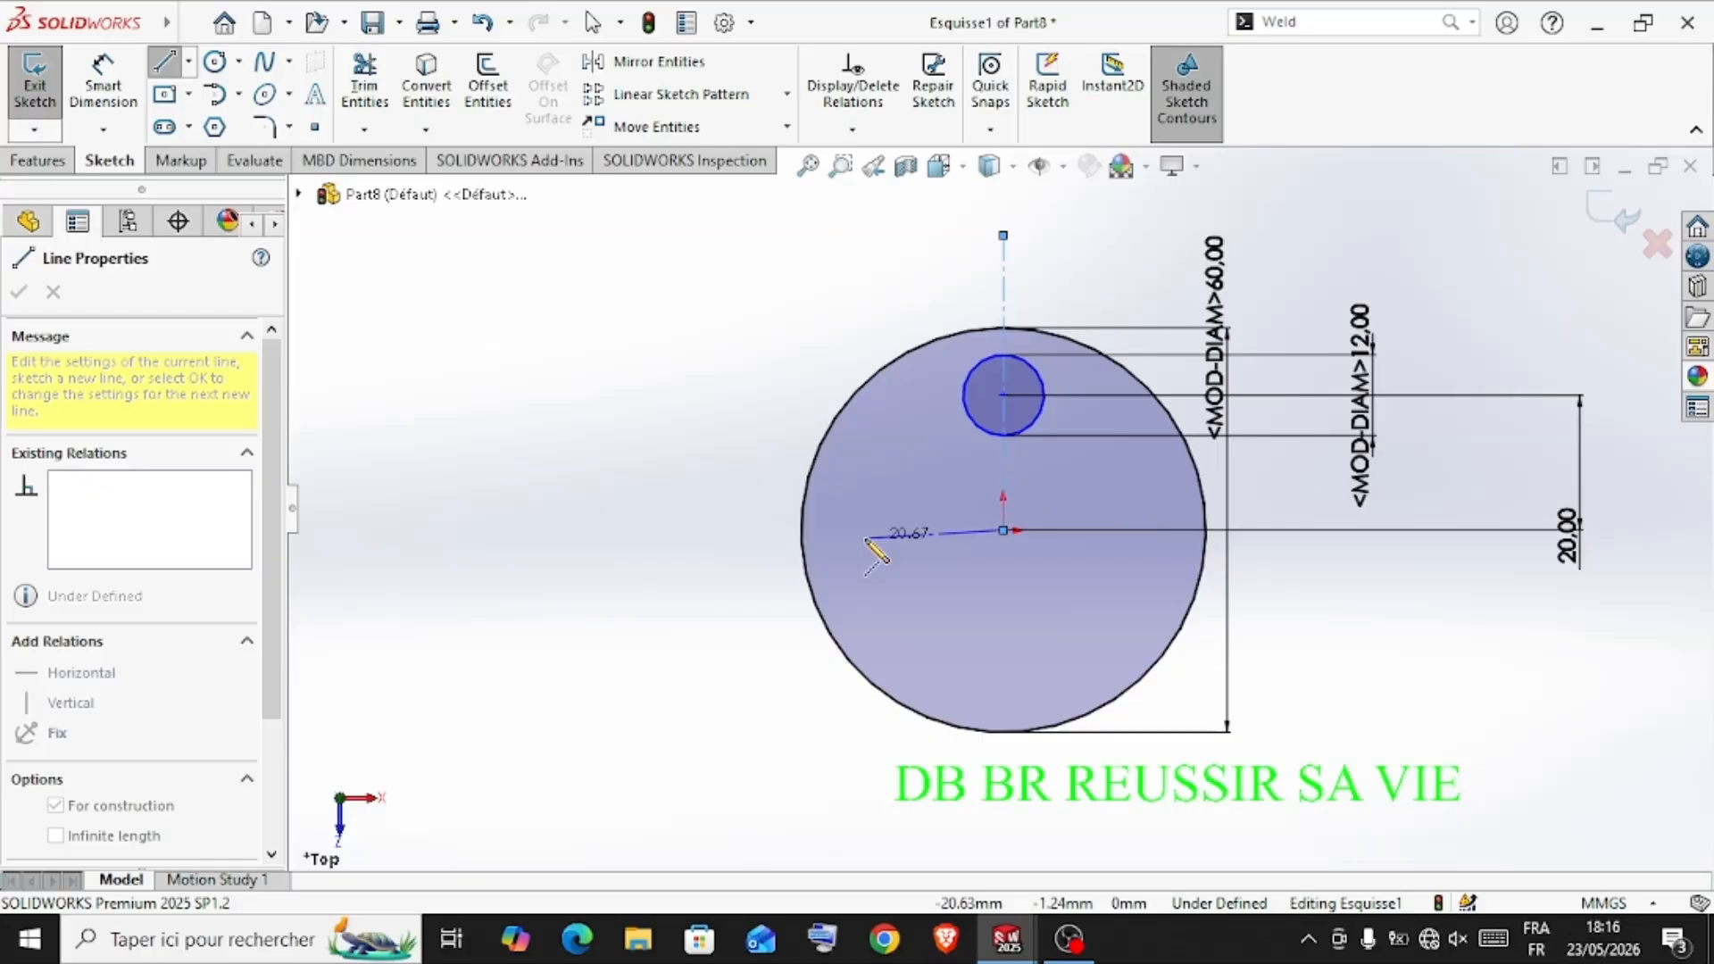
key("Escape")
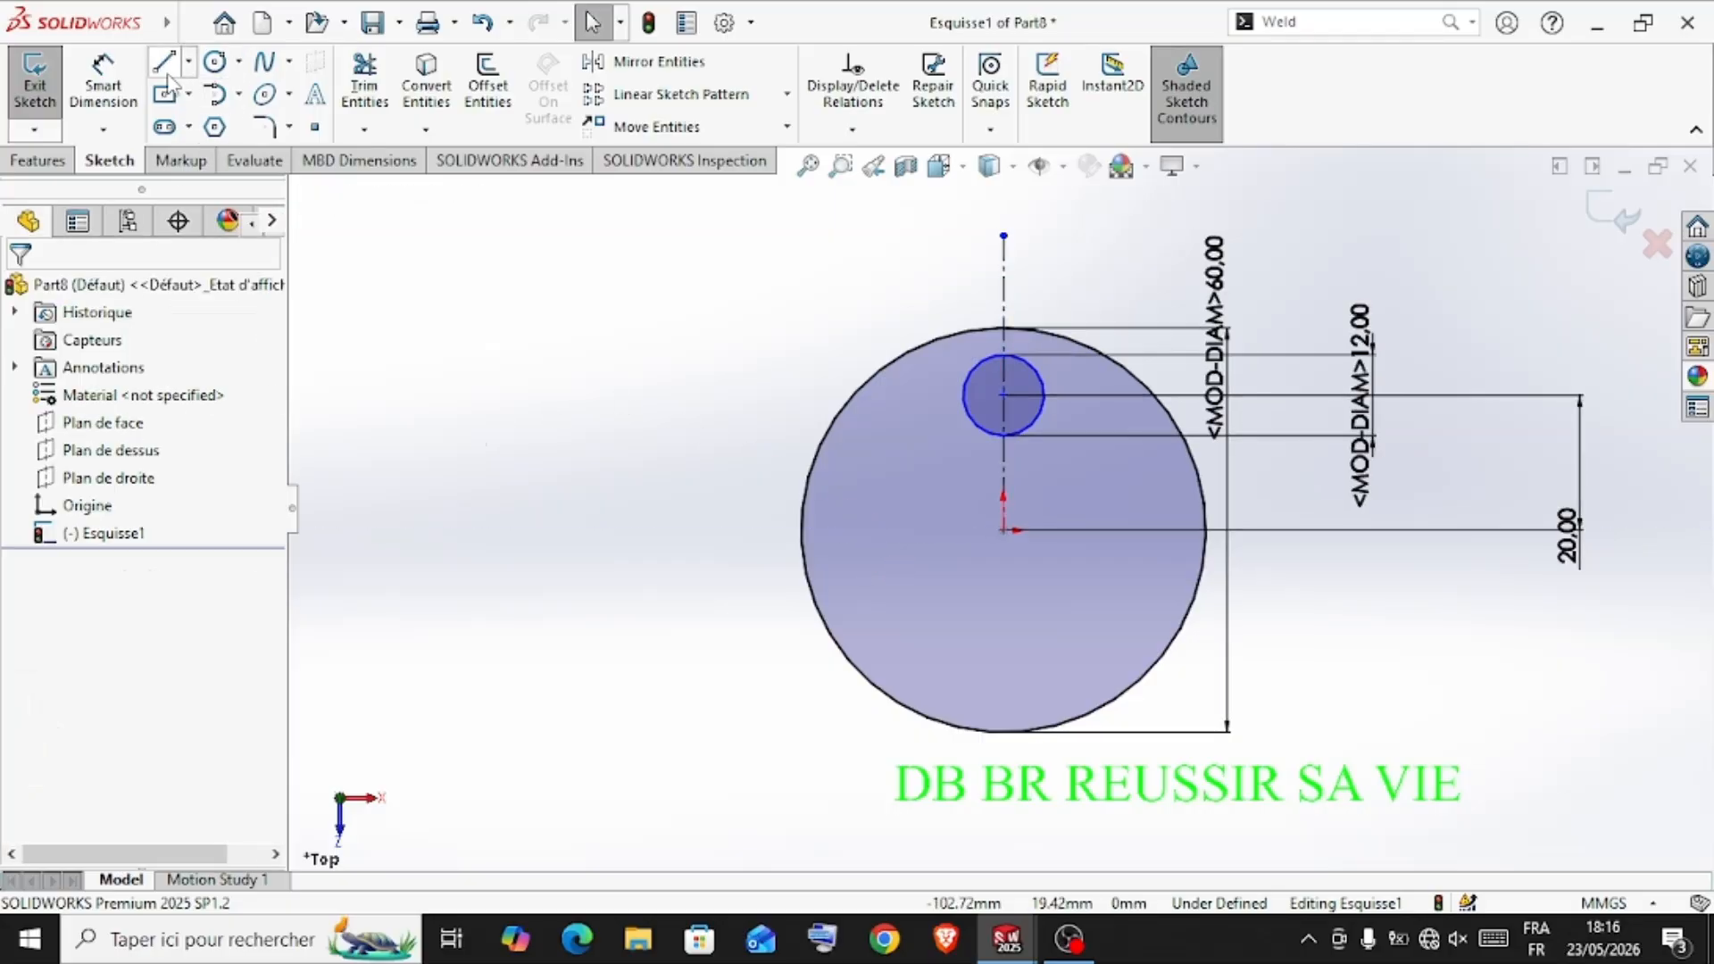
Sketch a slanted line about 5.5 mm long crossing the large circle's upper edge, just left of the centerline
left_click(163, 61)
scroll(1045, 322, "down", 3)
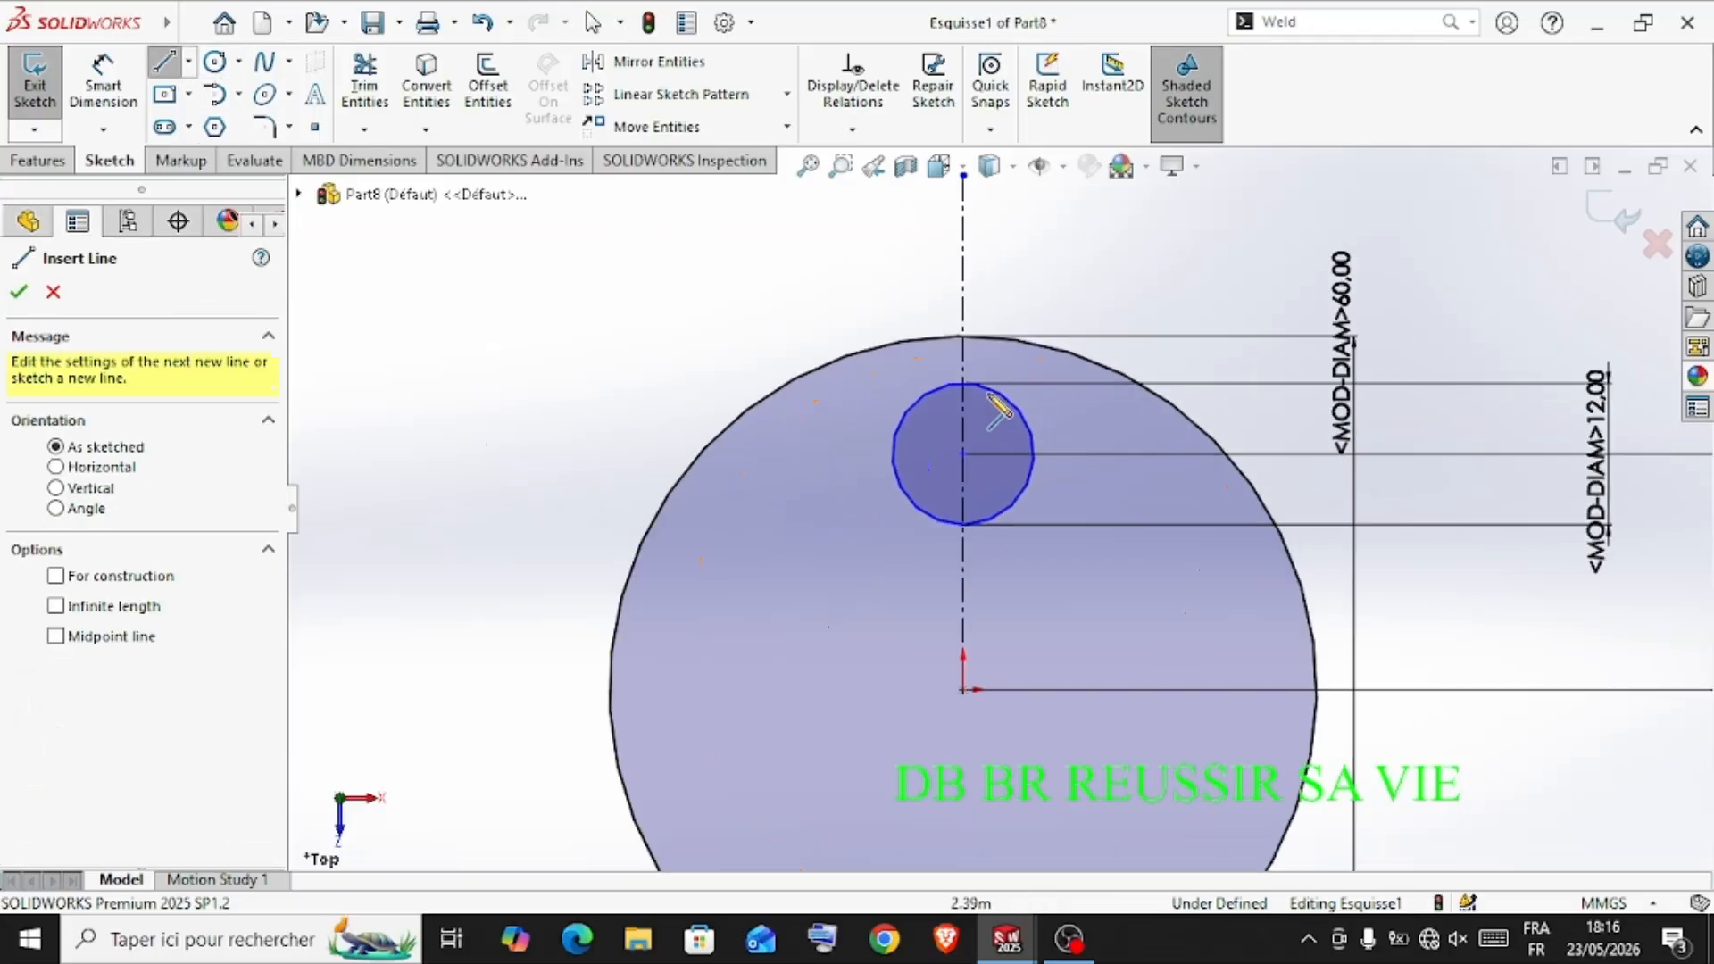
left_click(949, 304)
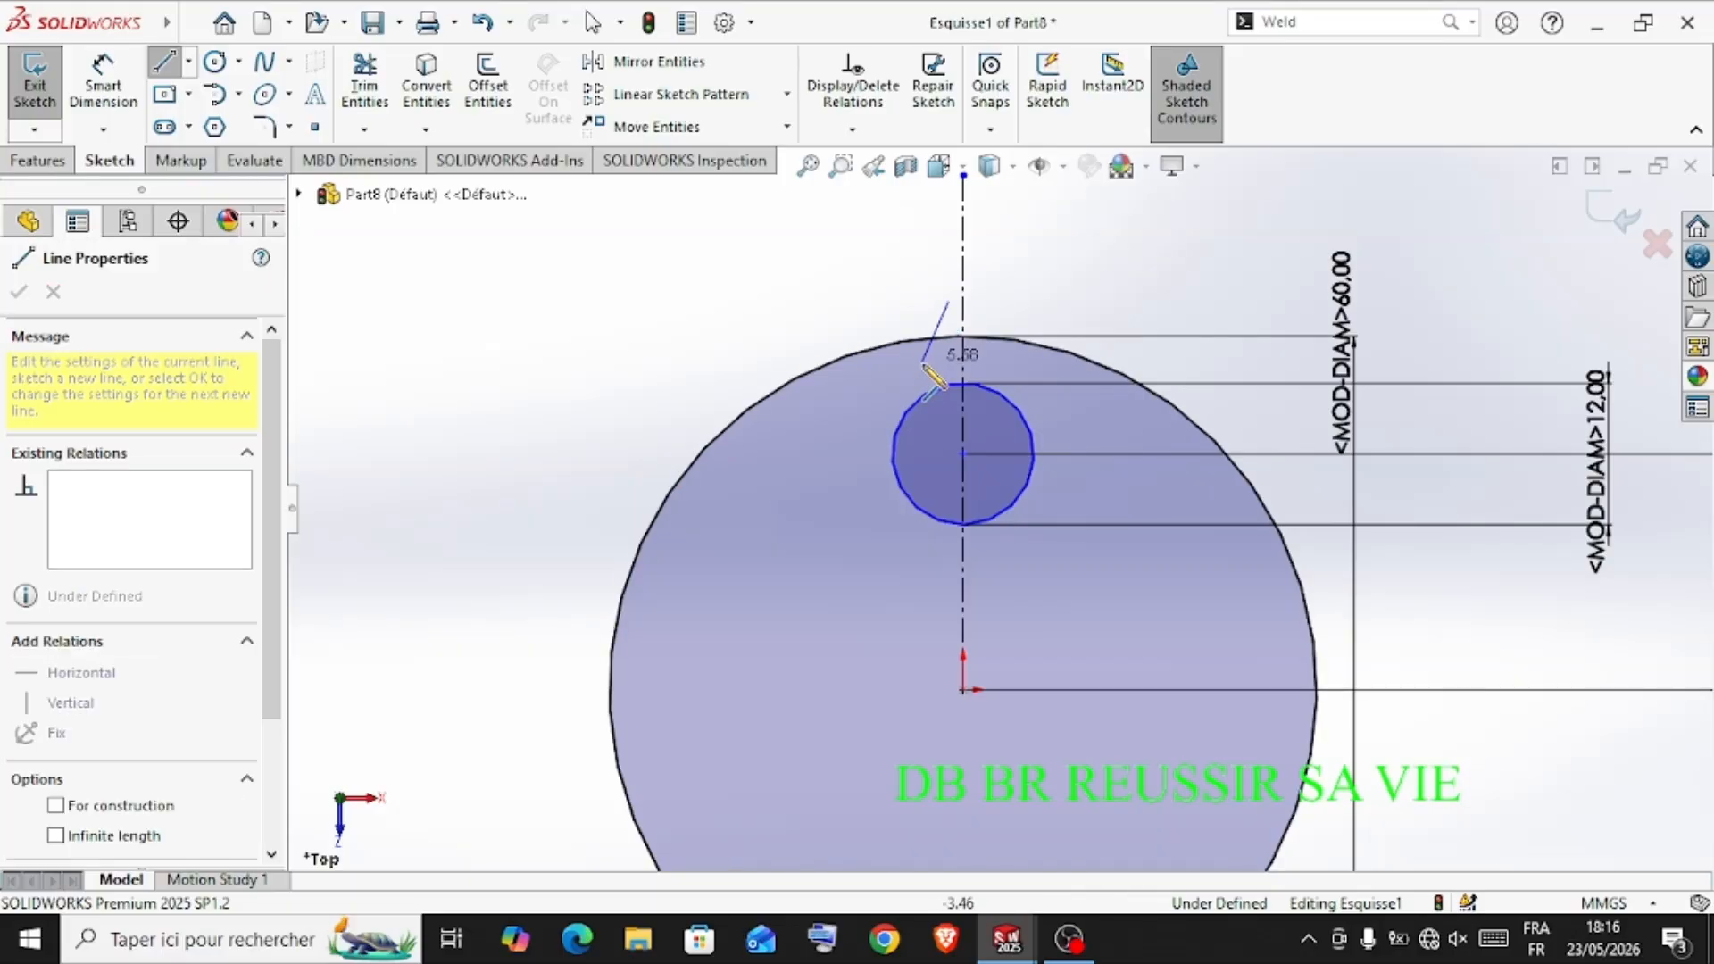
left_click(927, 362)
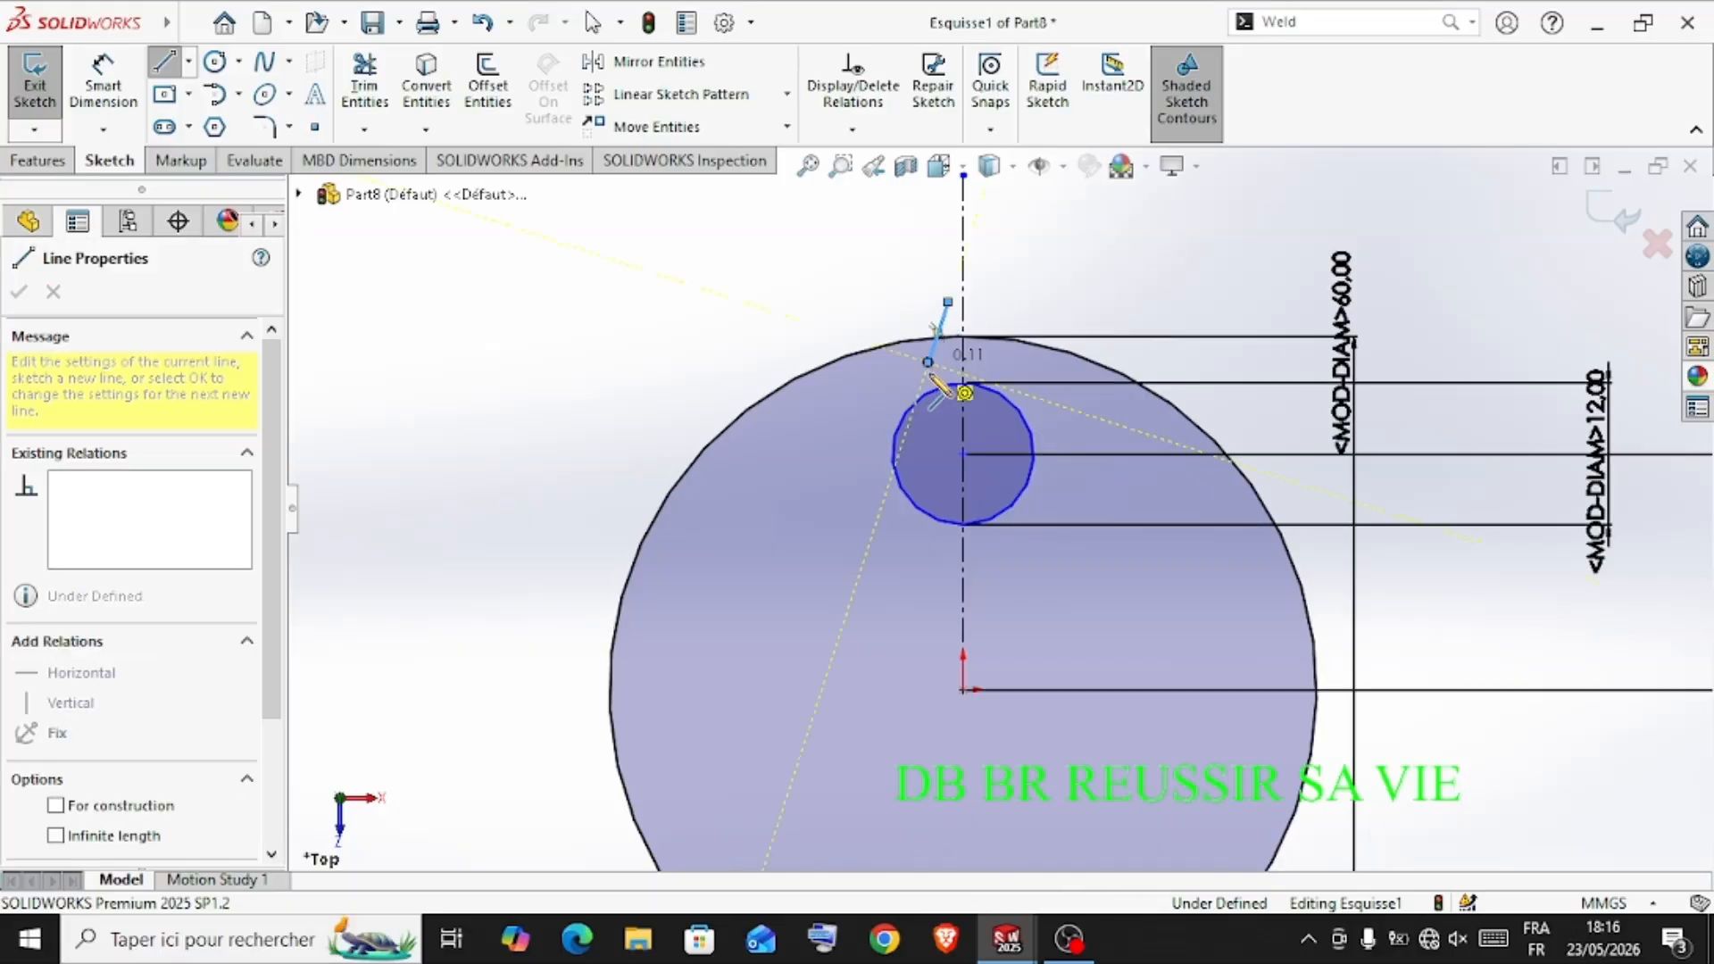
key("Escape")
key("Escape")
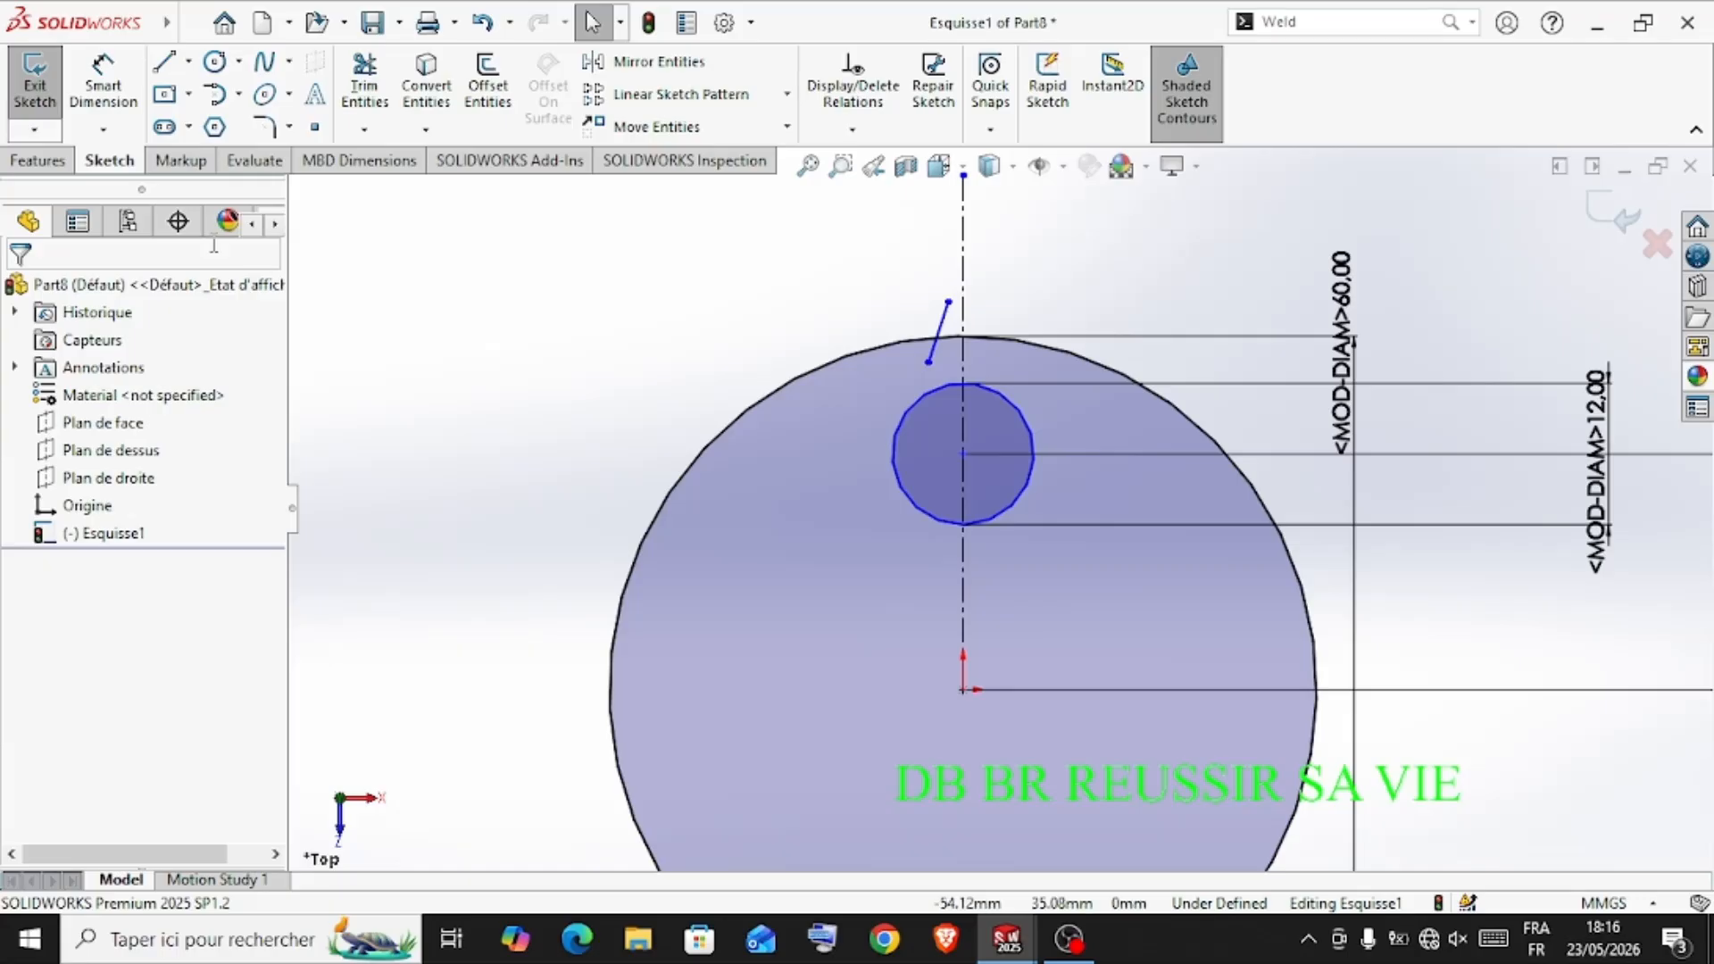
Dimension the slanted line's length to 6 mm
left_click(131, 65)
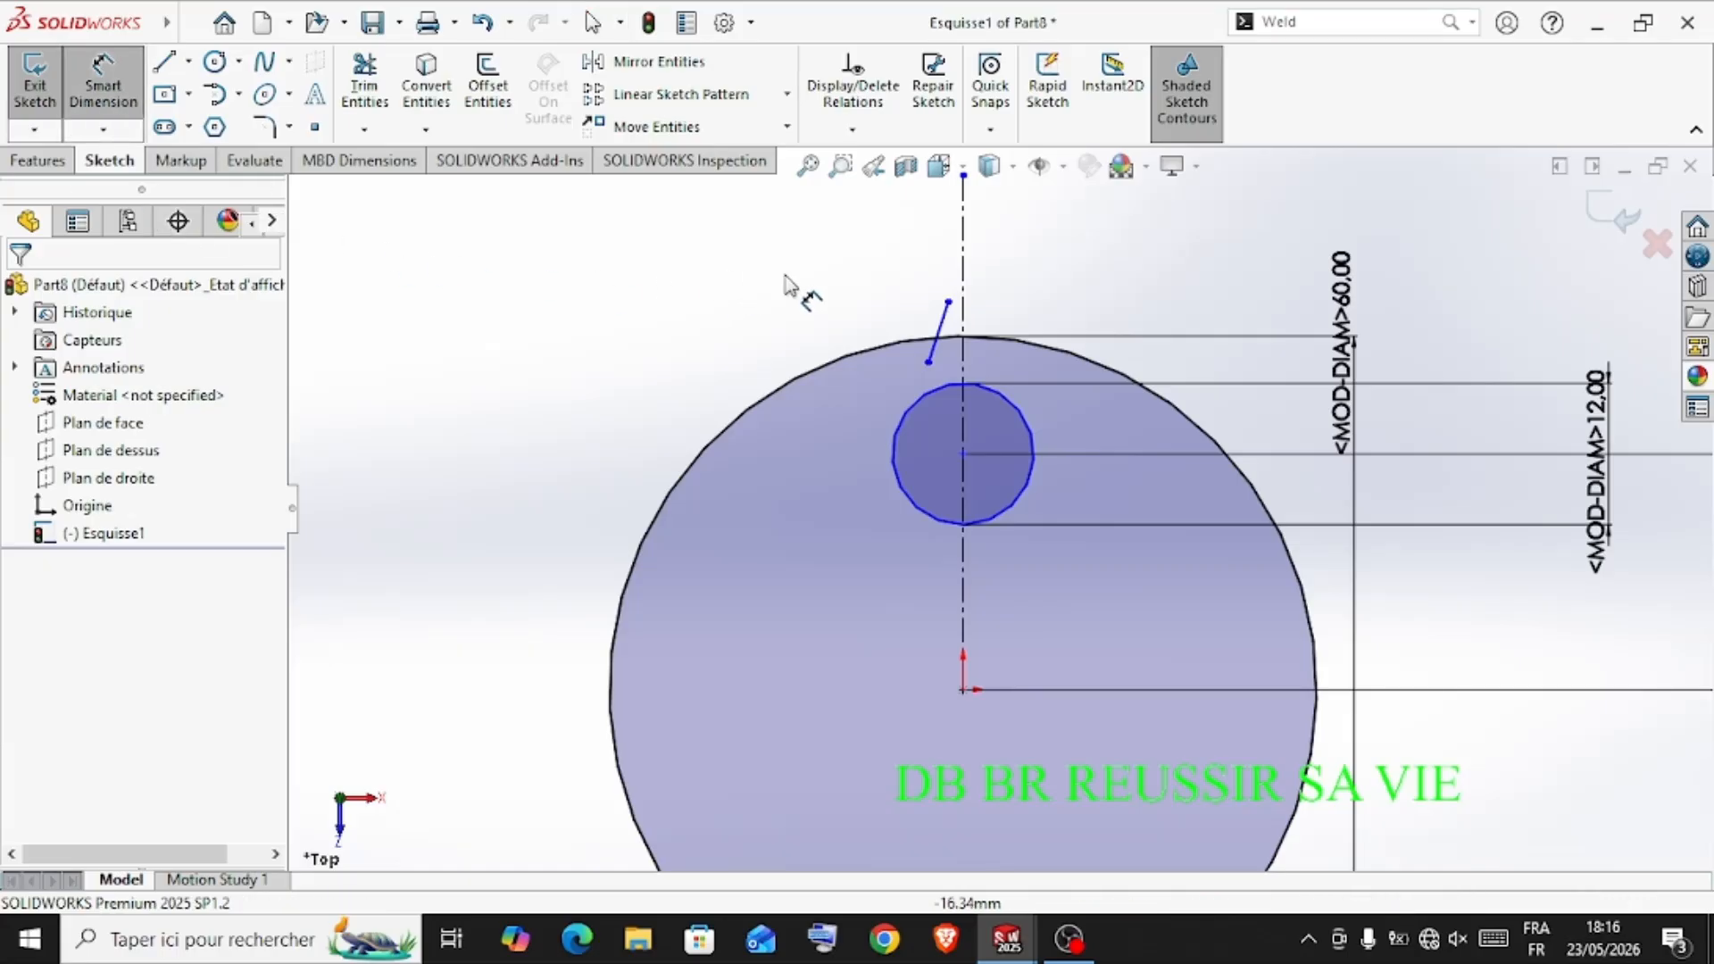
left_click(939, 334)
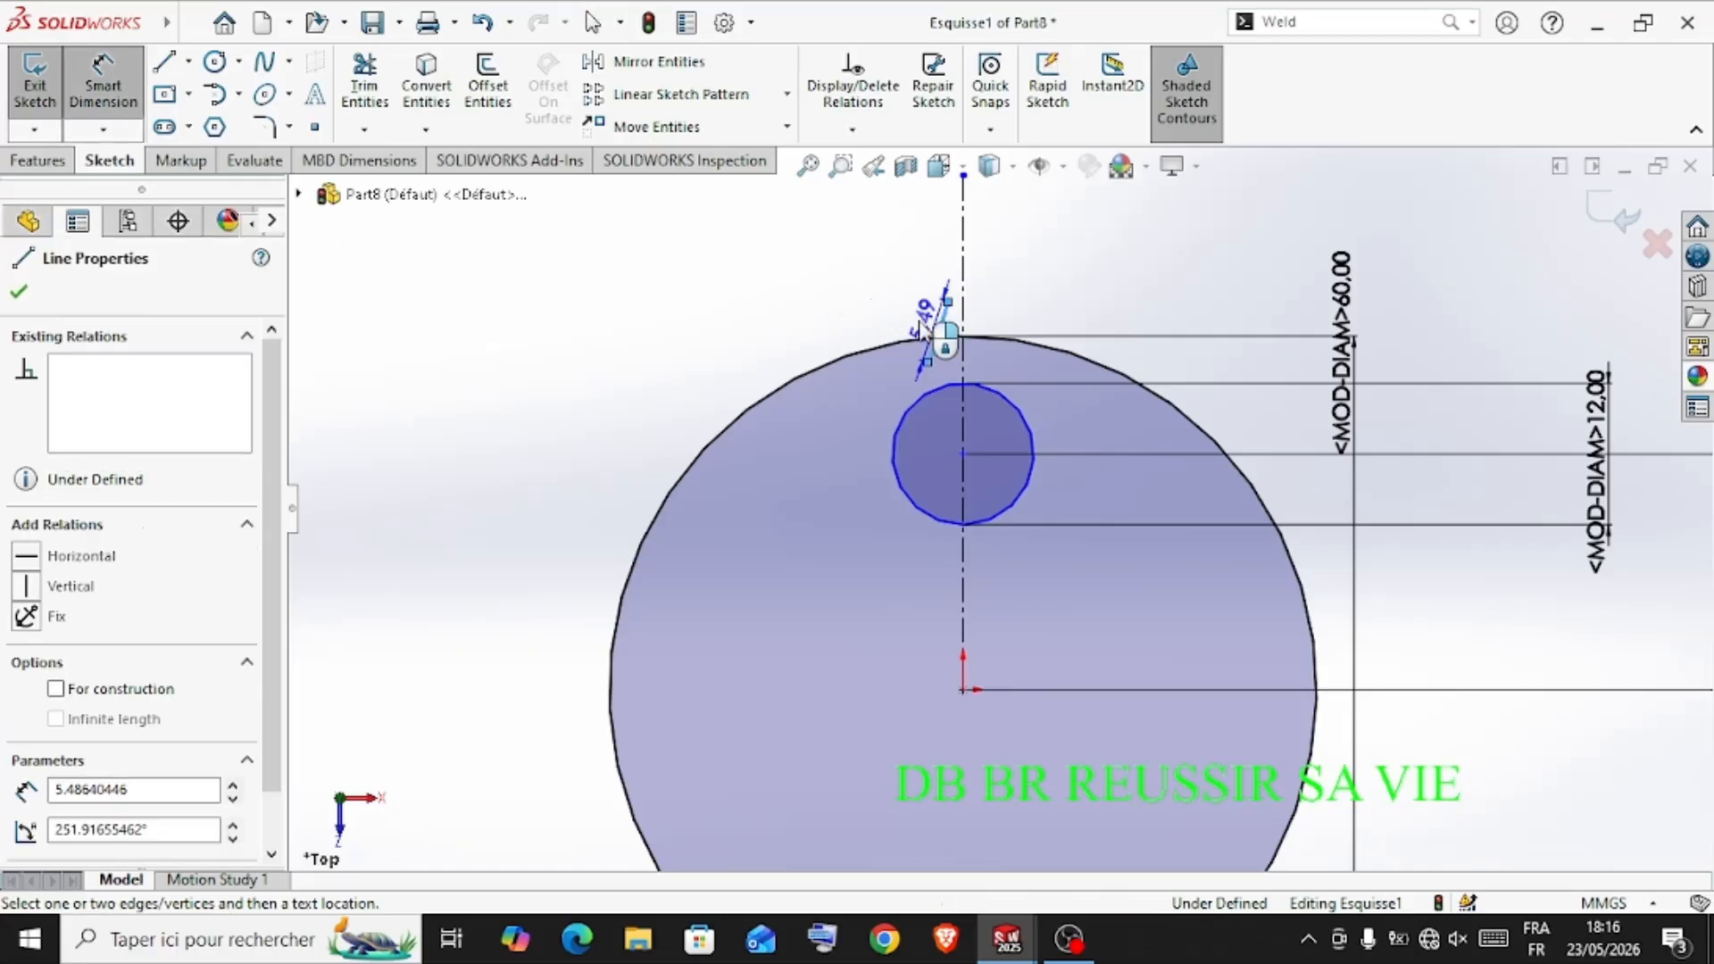
scroll(924, 304, "down", 5)
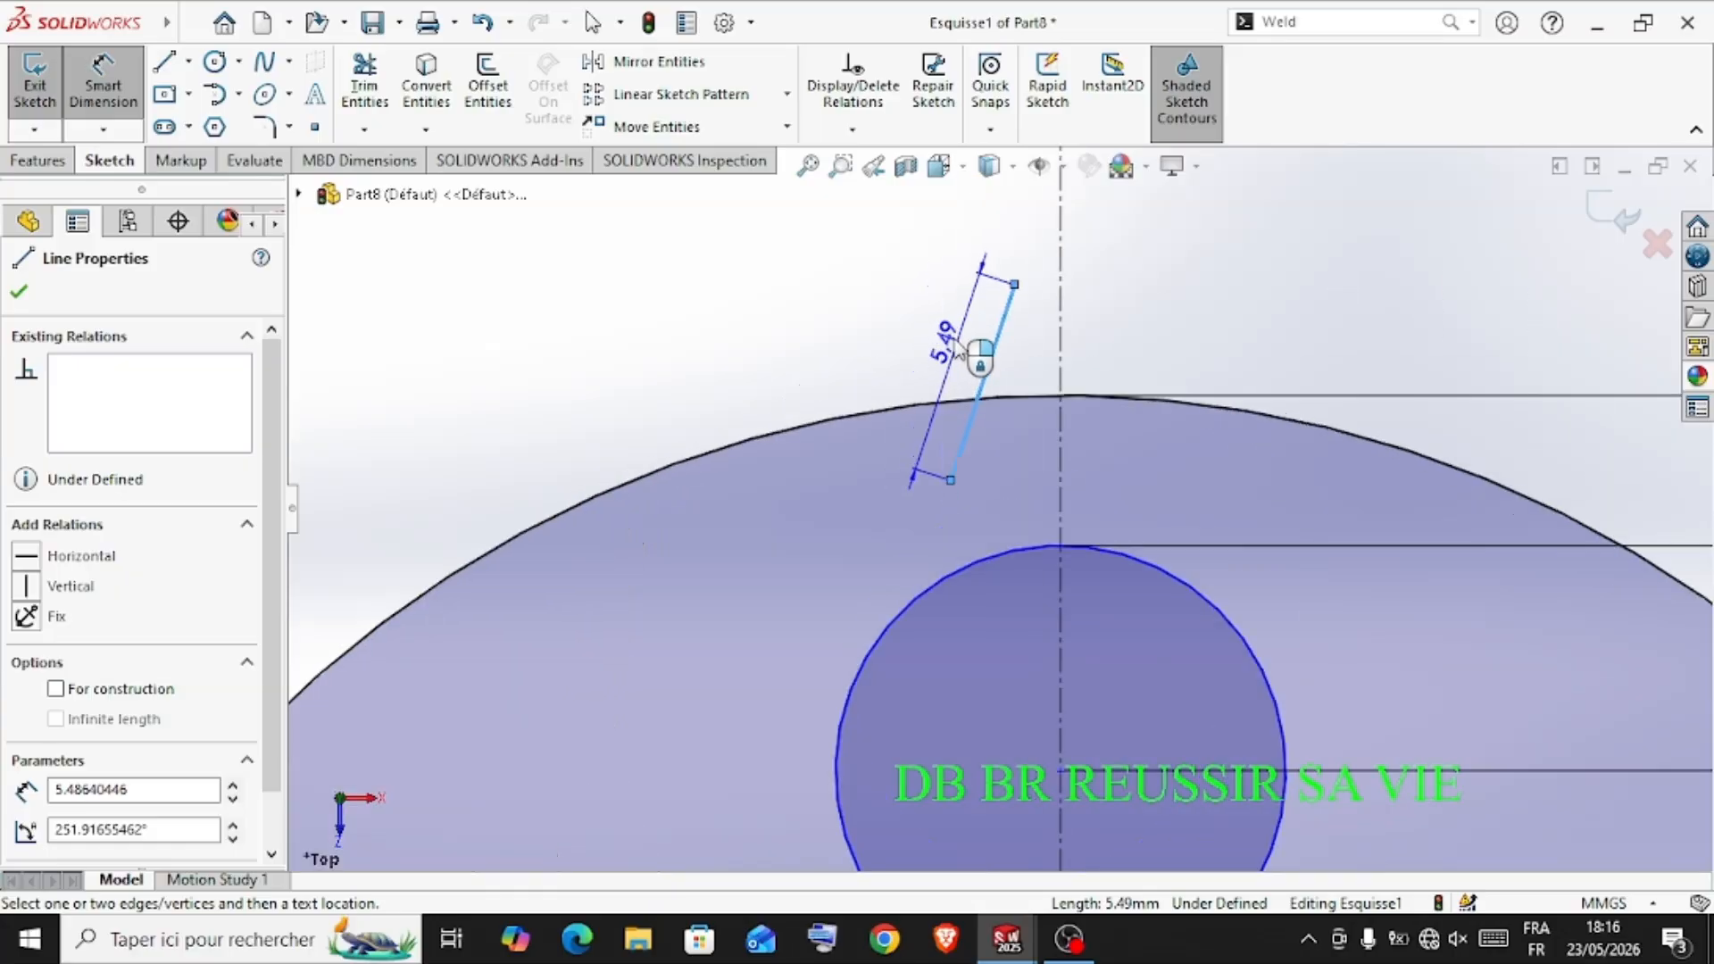
left_click(929, 362)
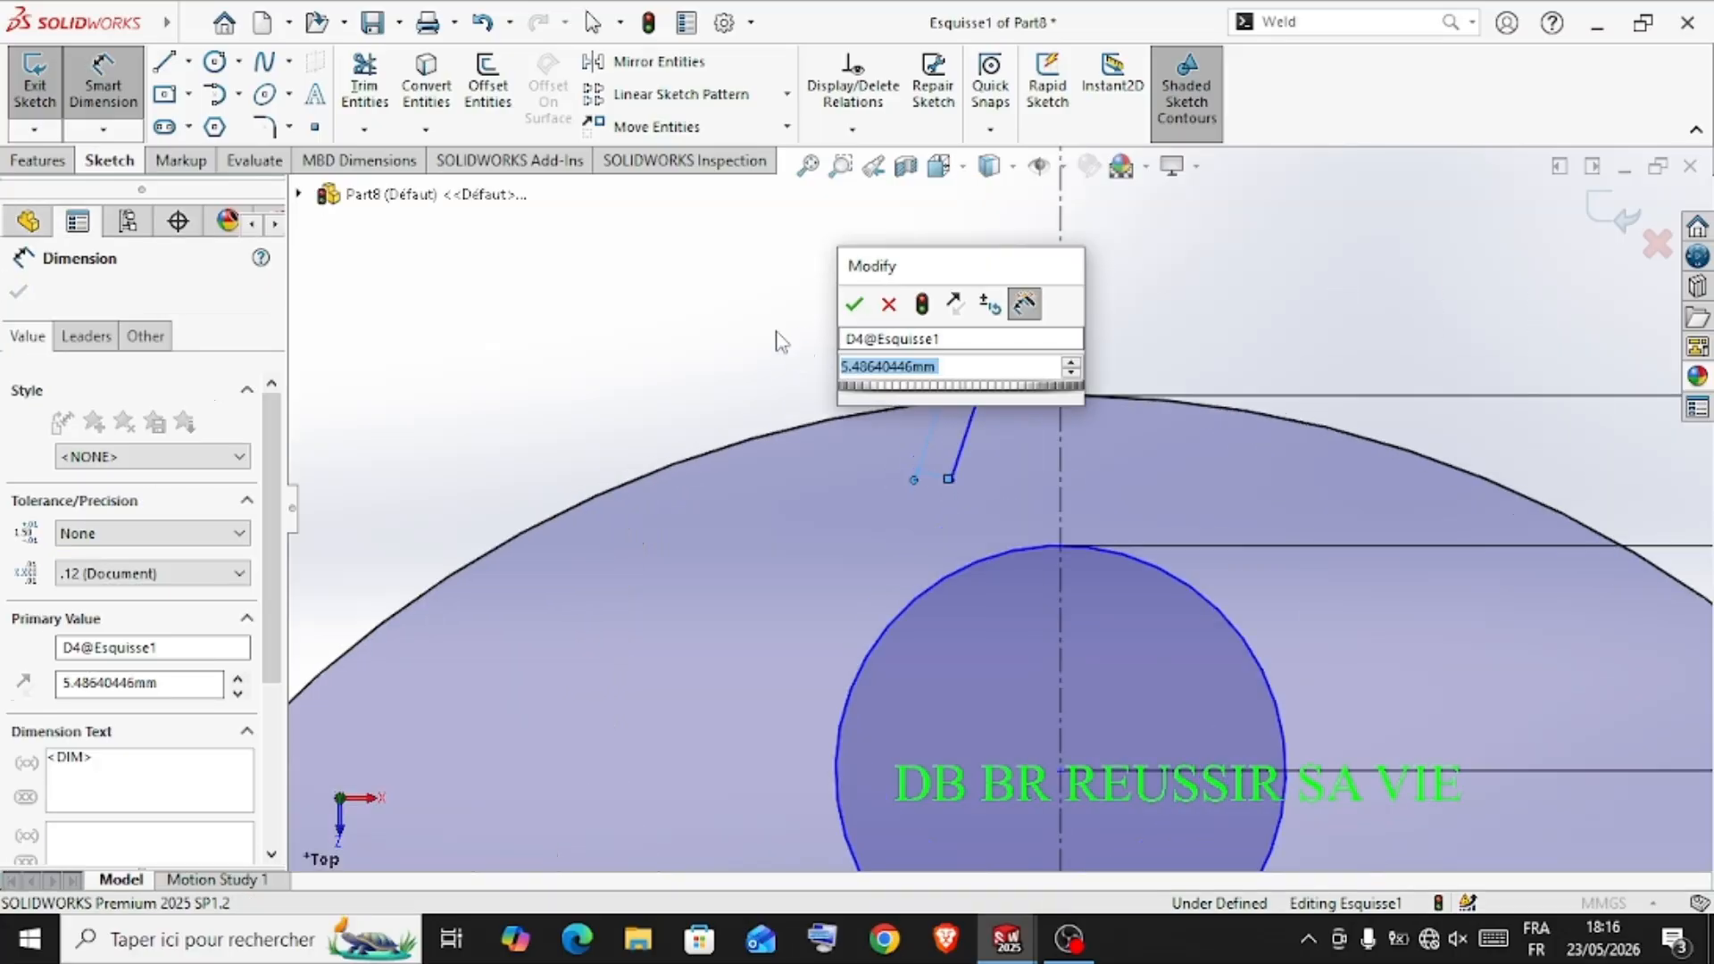
type("6")
key("Return")
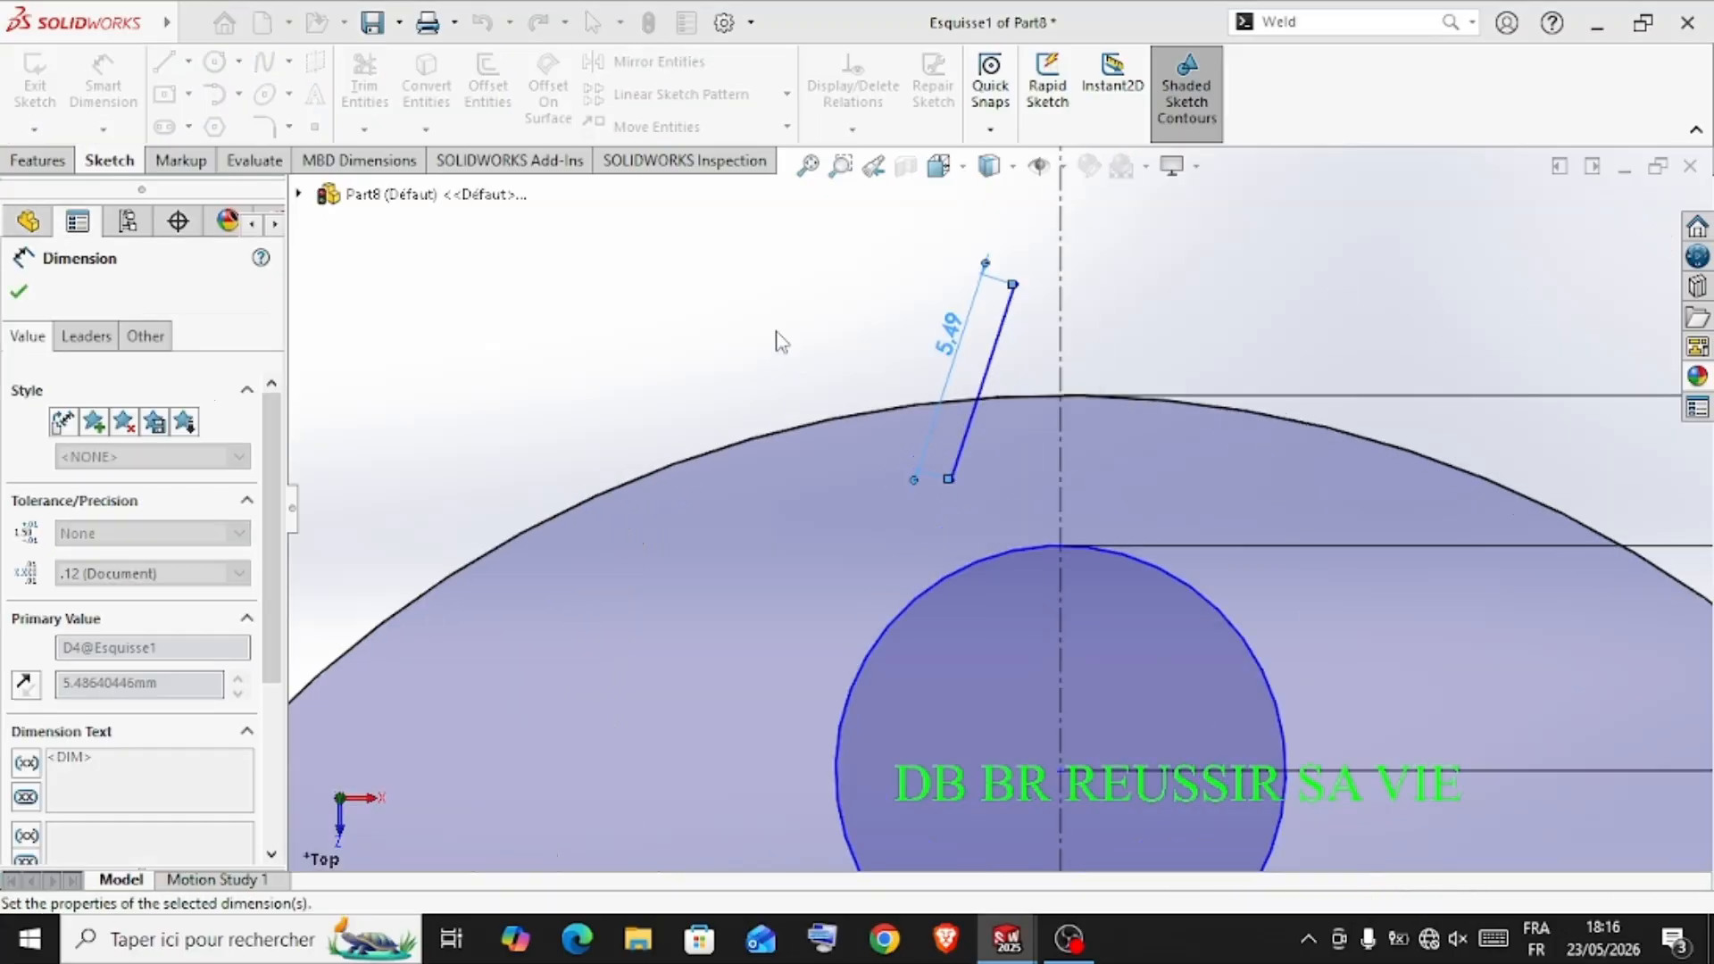
scroll(964, 323, "up", 2)
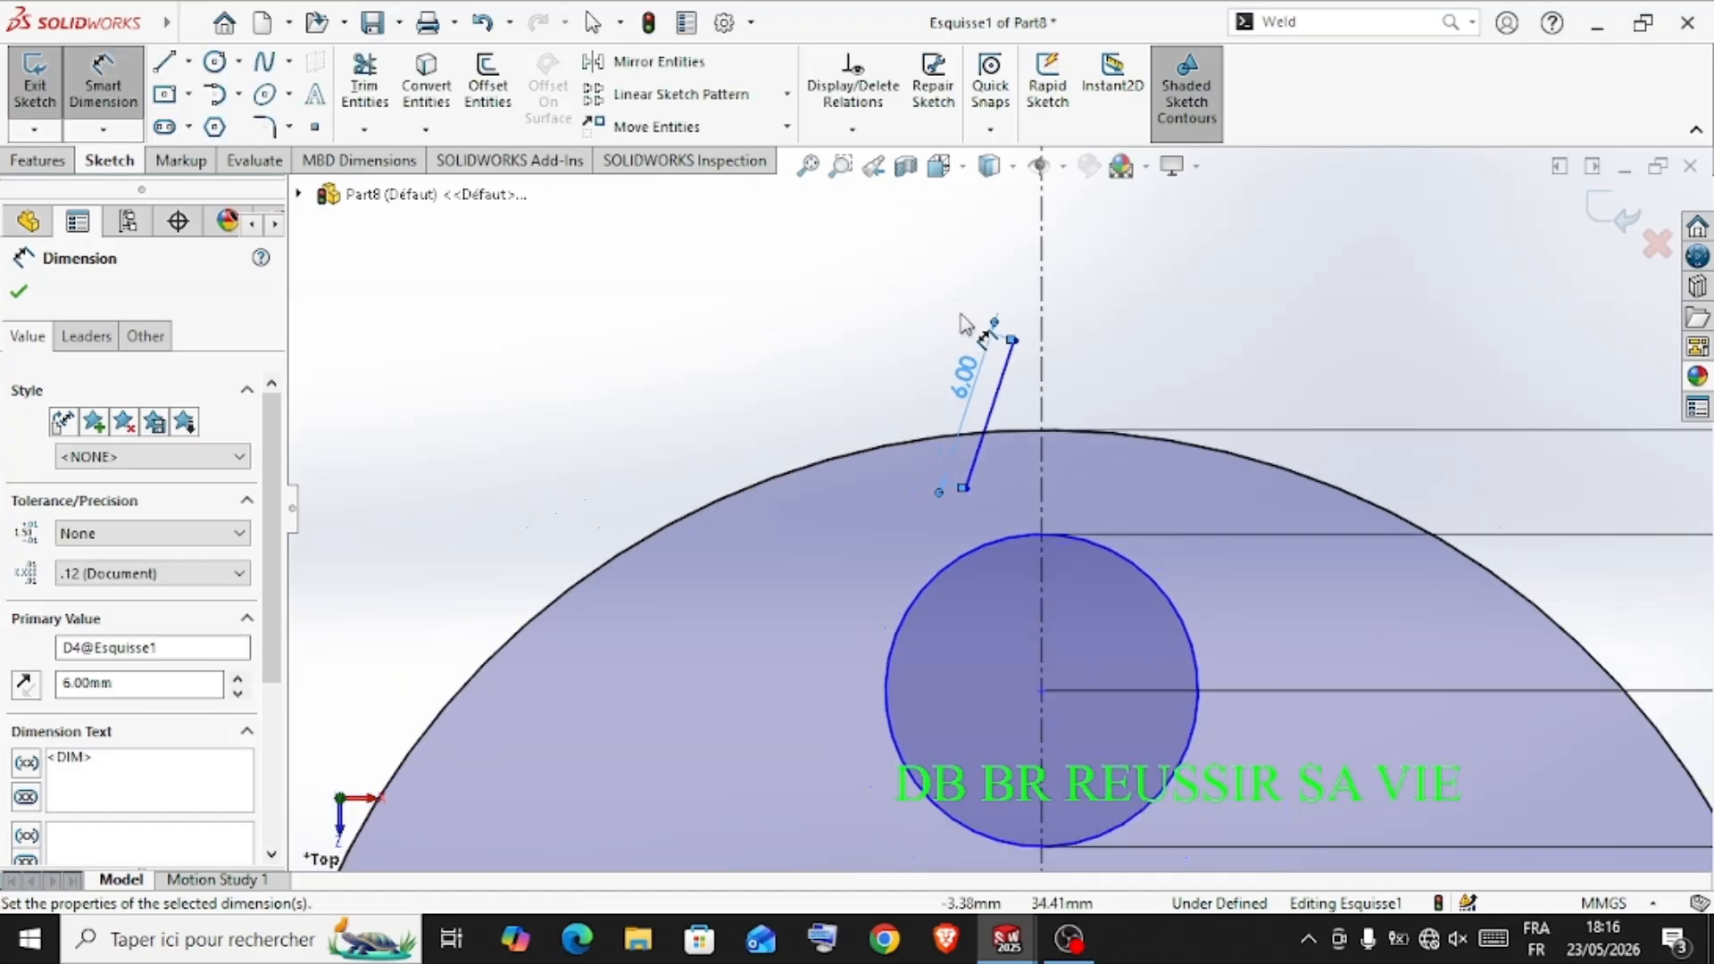
Dimension the angle between the slanted line and the vertical centerline to 15°
left_click(986, 427)
left_click(1057, 427)
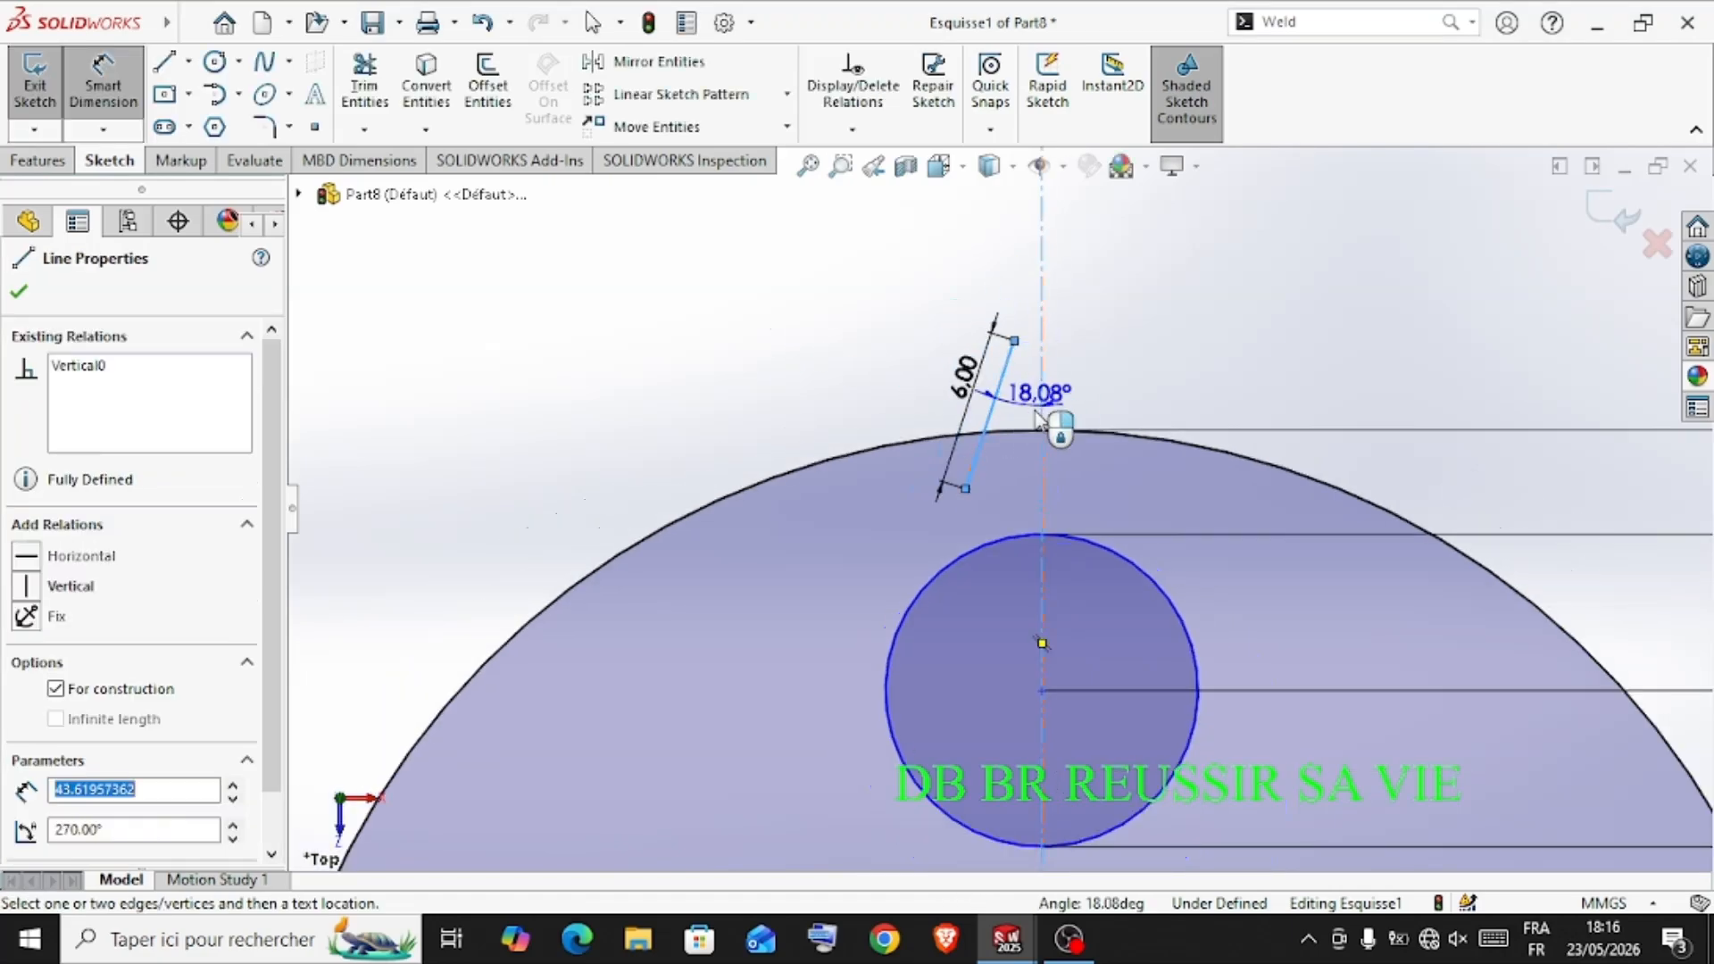
left_click(1047, 429)
left_click(1129, 368)
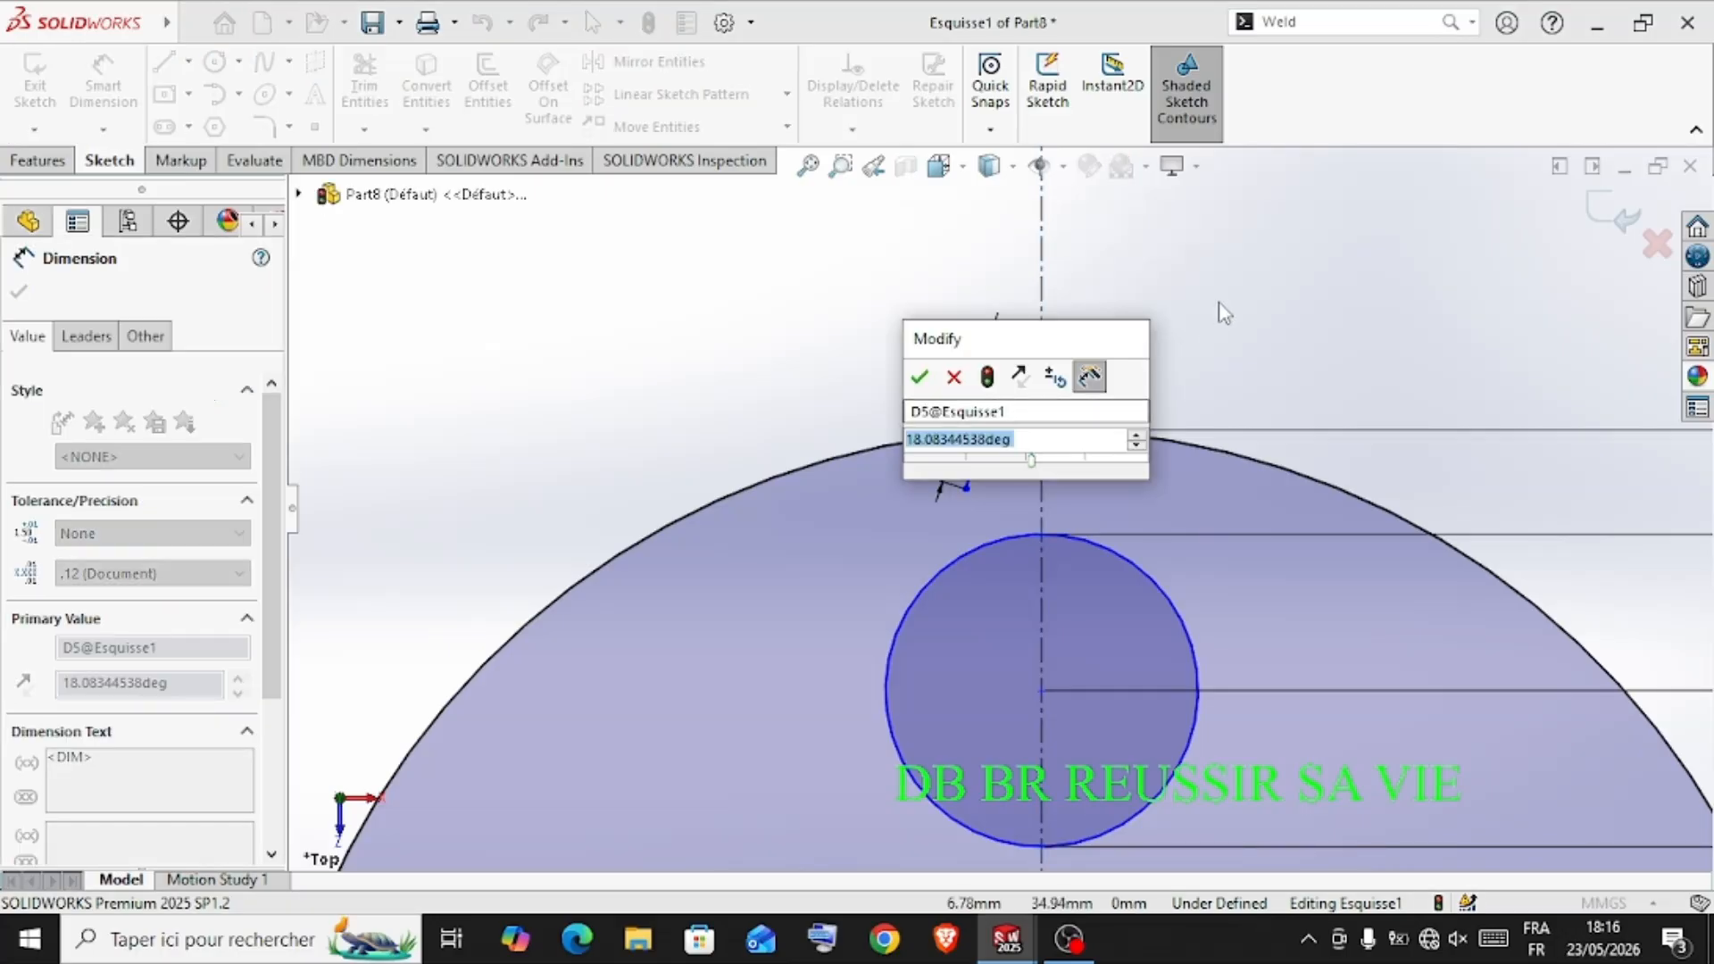
type("15")
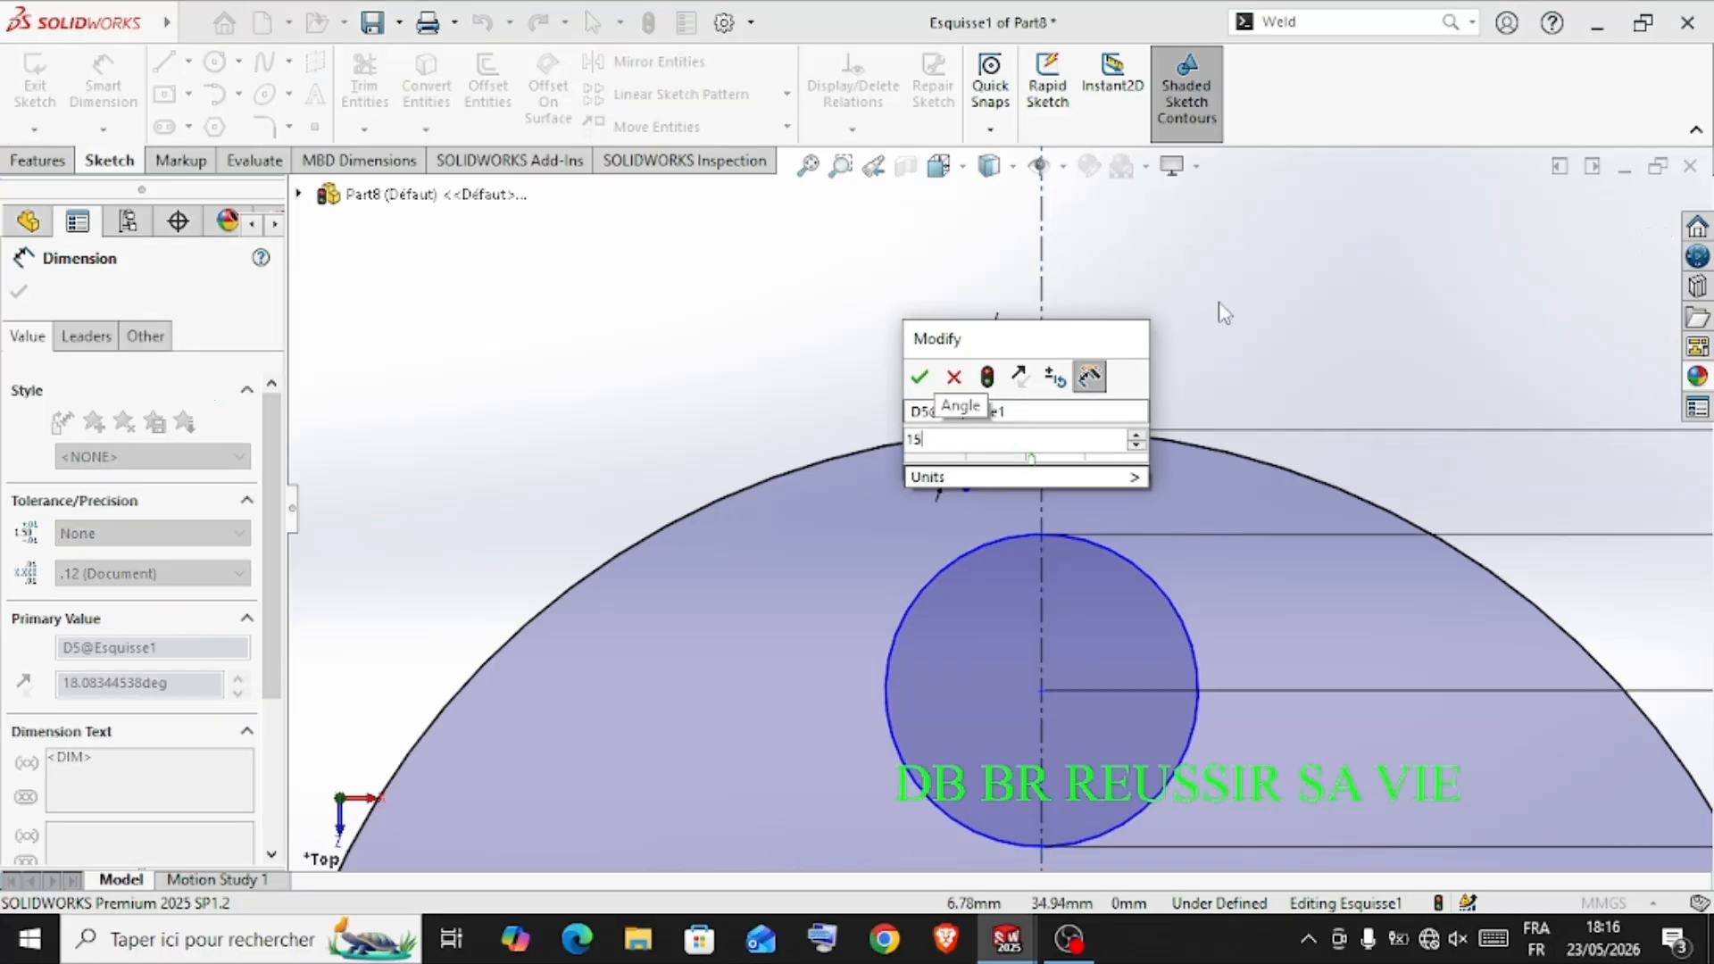
key("Return")
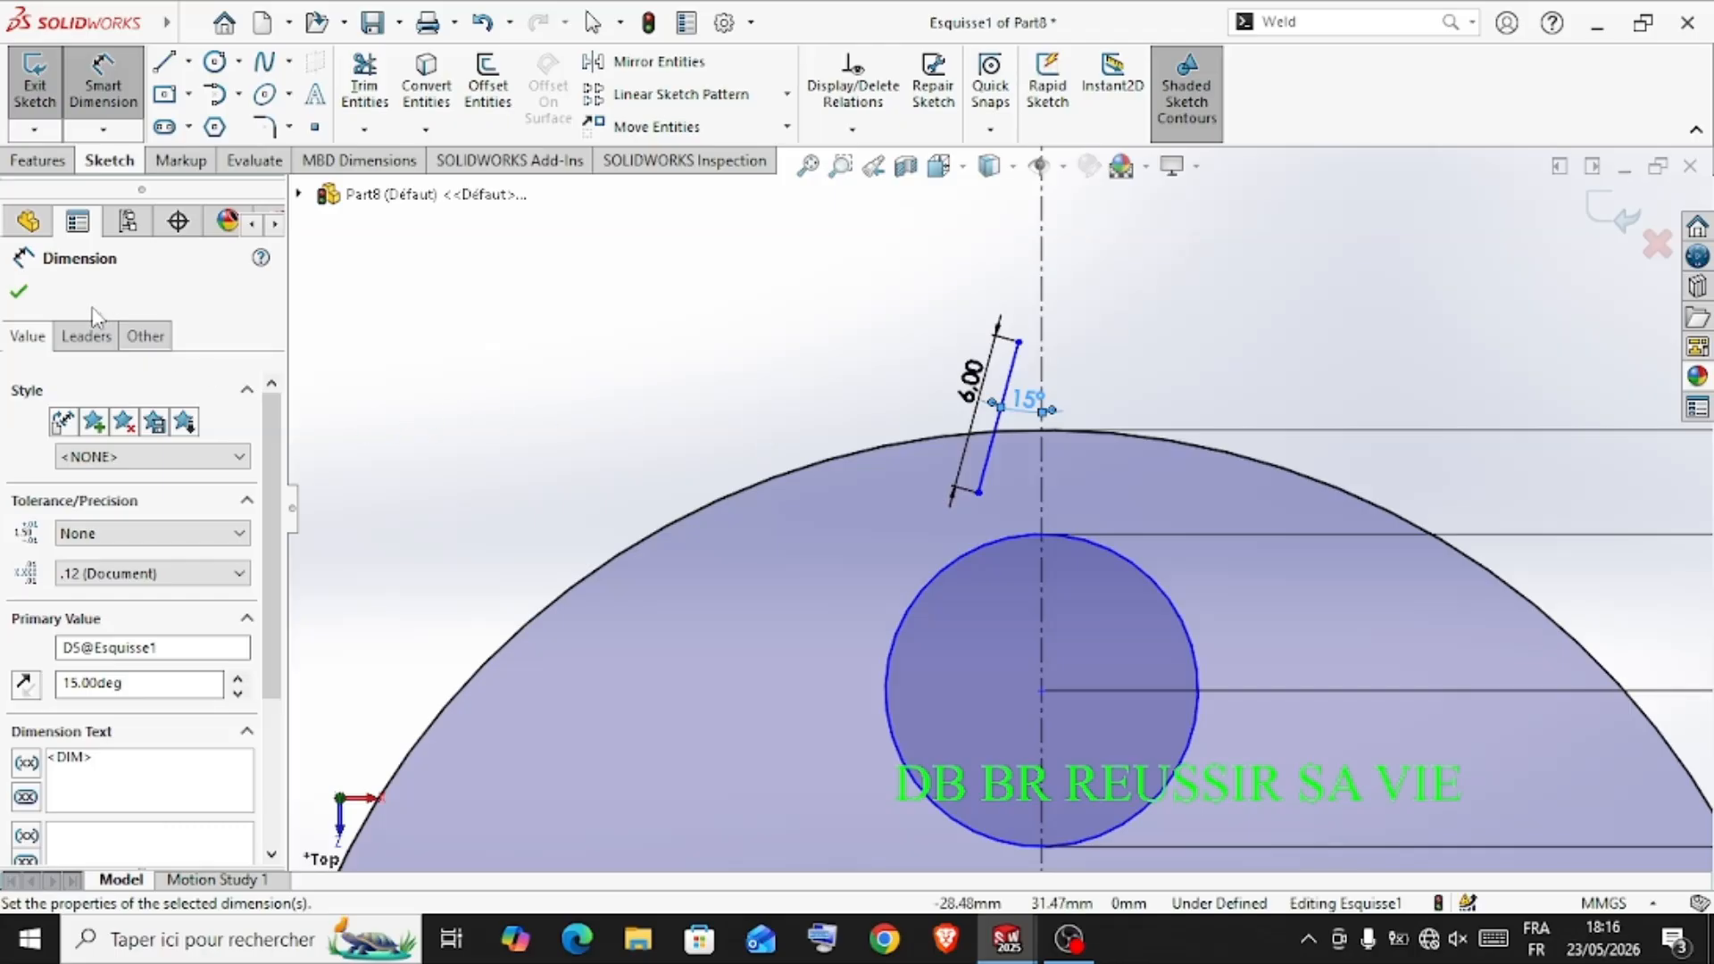
left_click(19, 292)
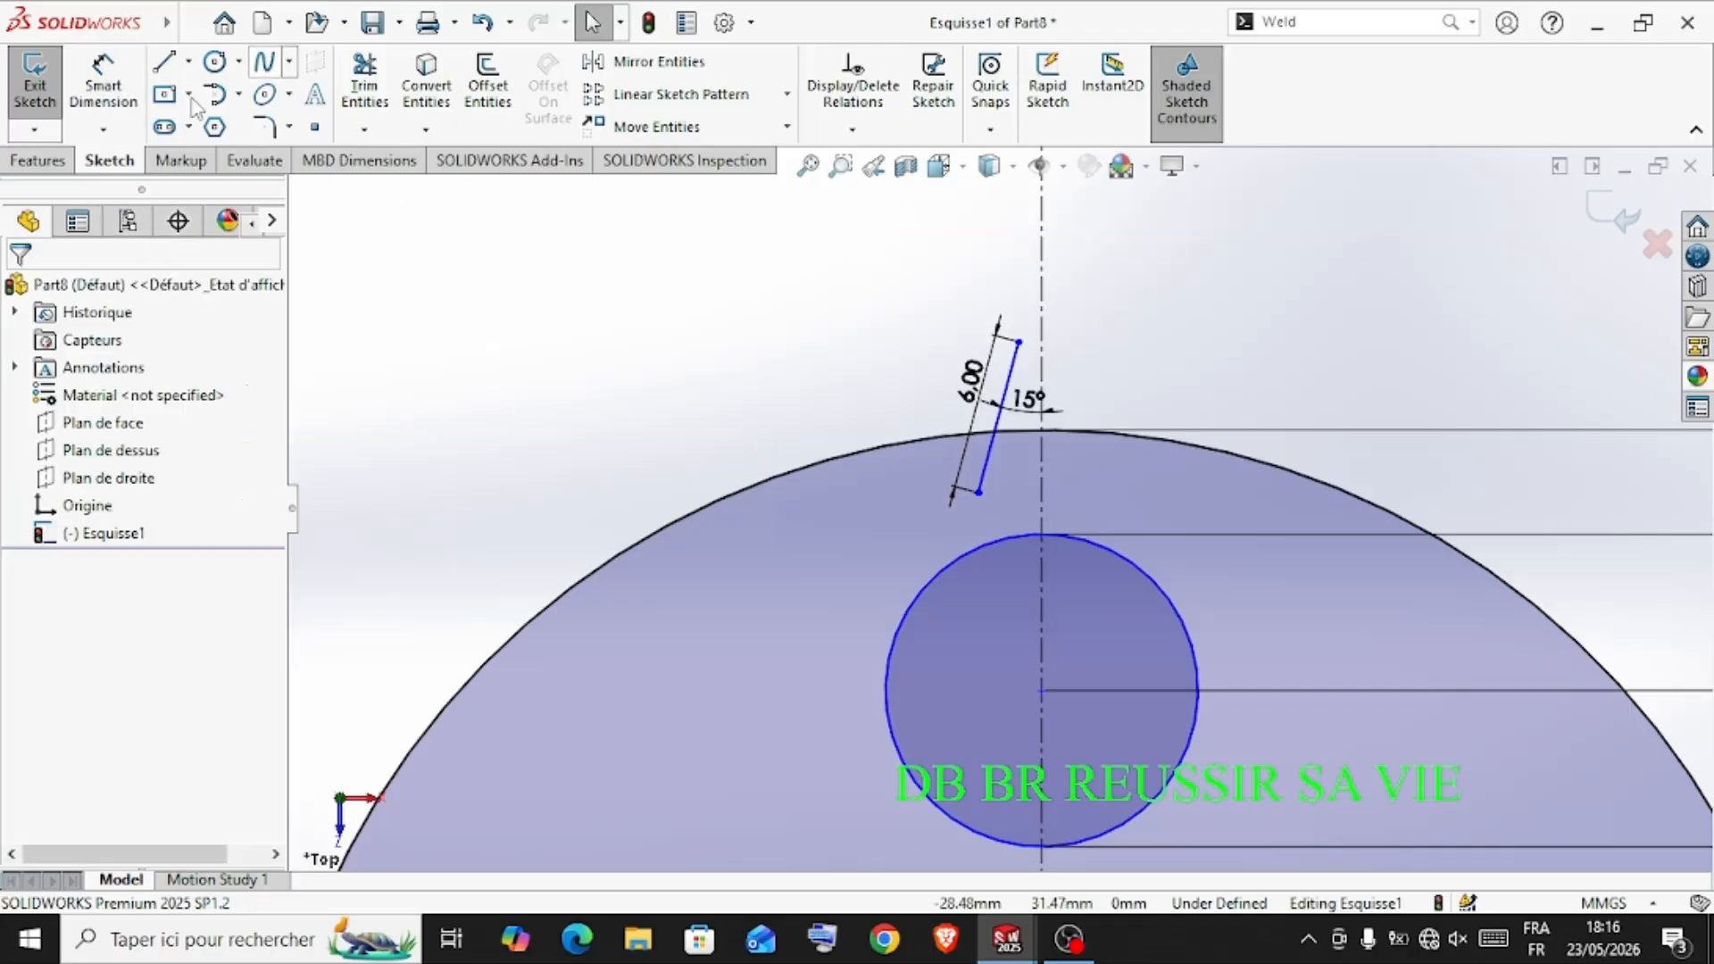
Trim away the part of the slanted line that lies inside the large circle
left_click(364, 85)
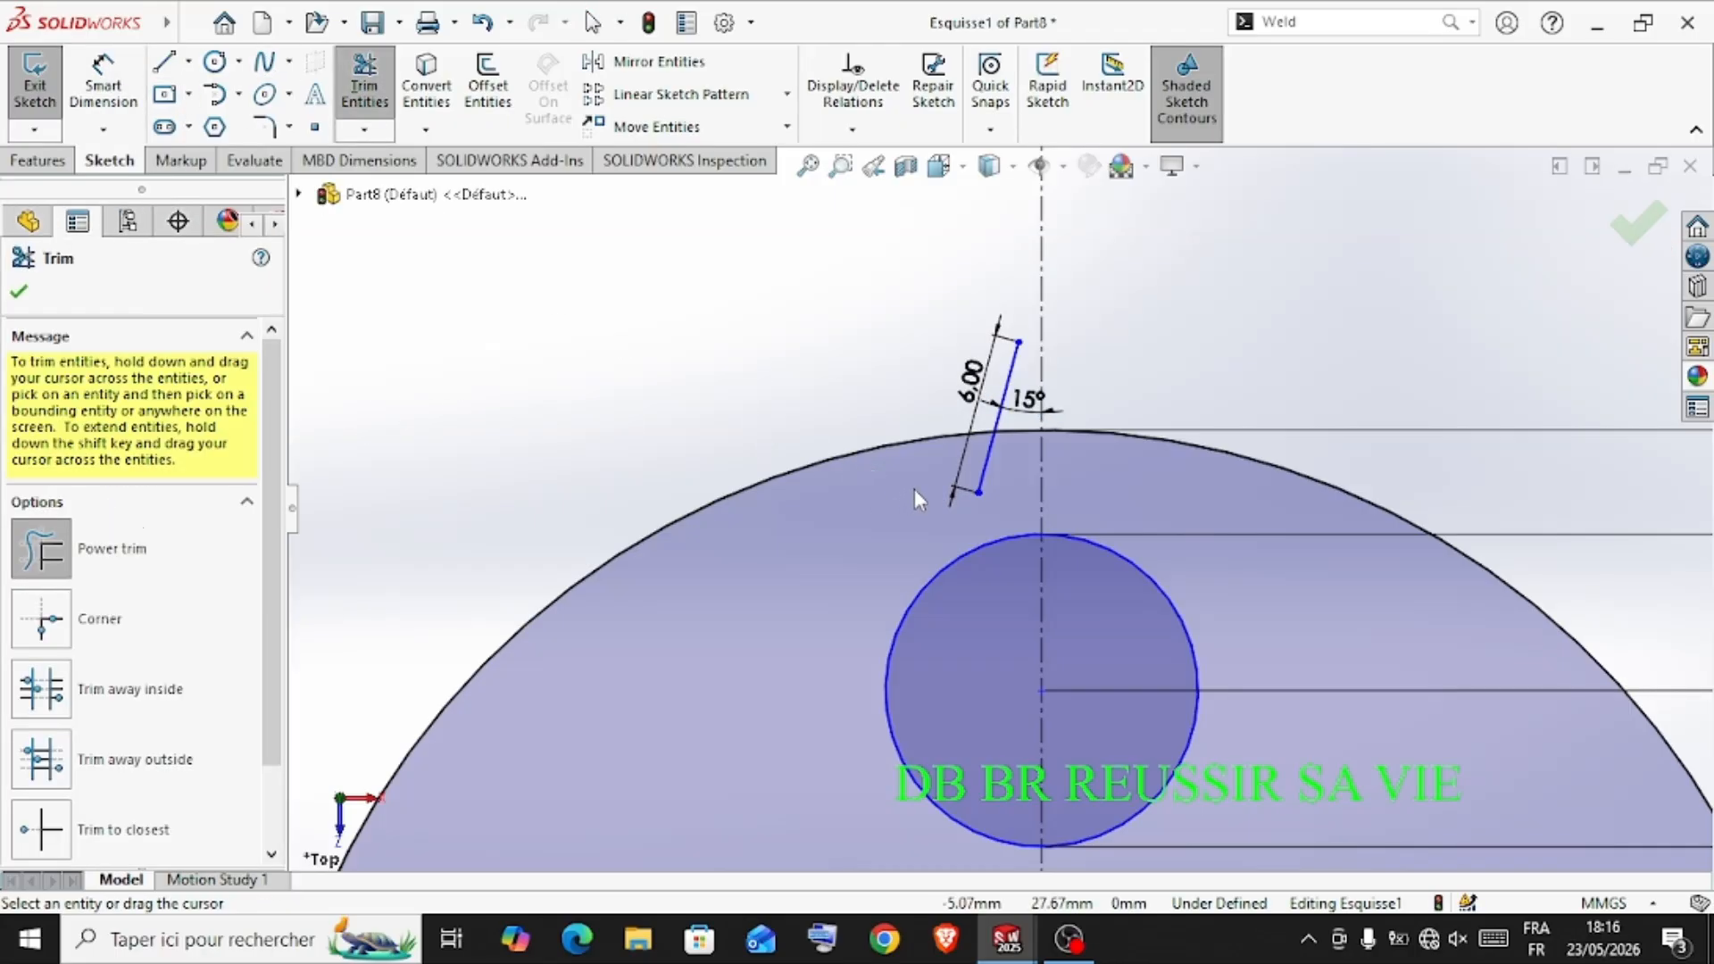
left_click_drag(914, 489, 1007, 454)
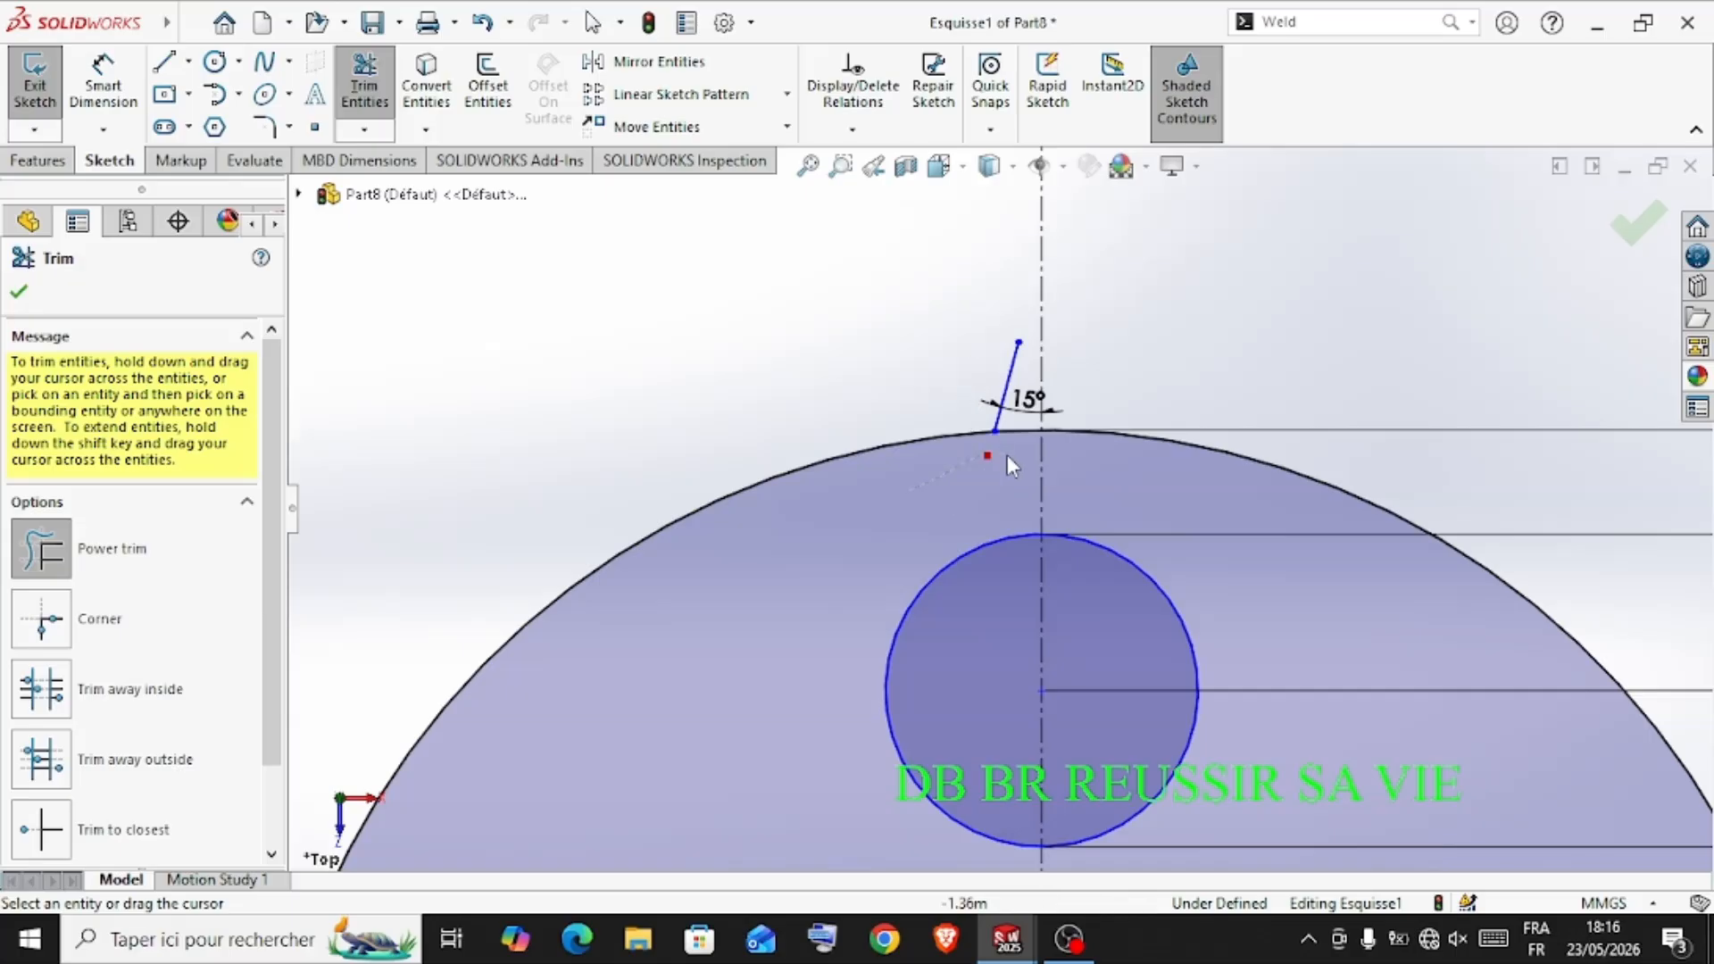
left_click(19, 293)
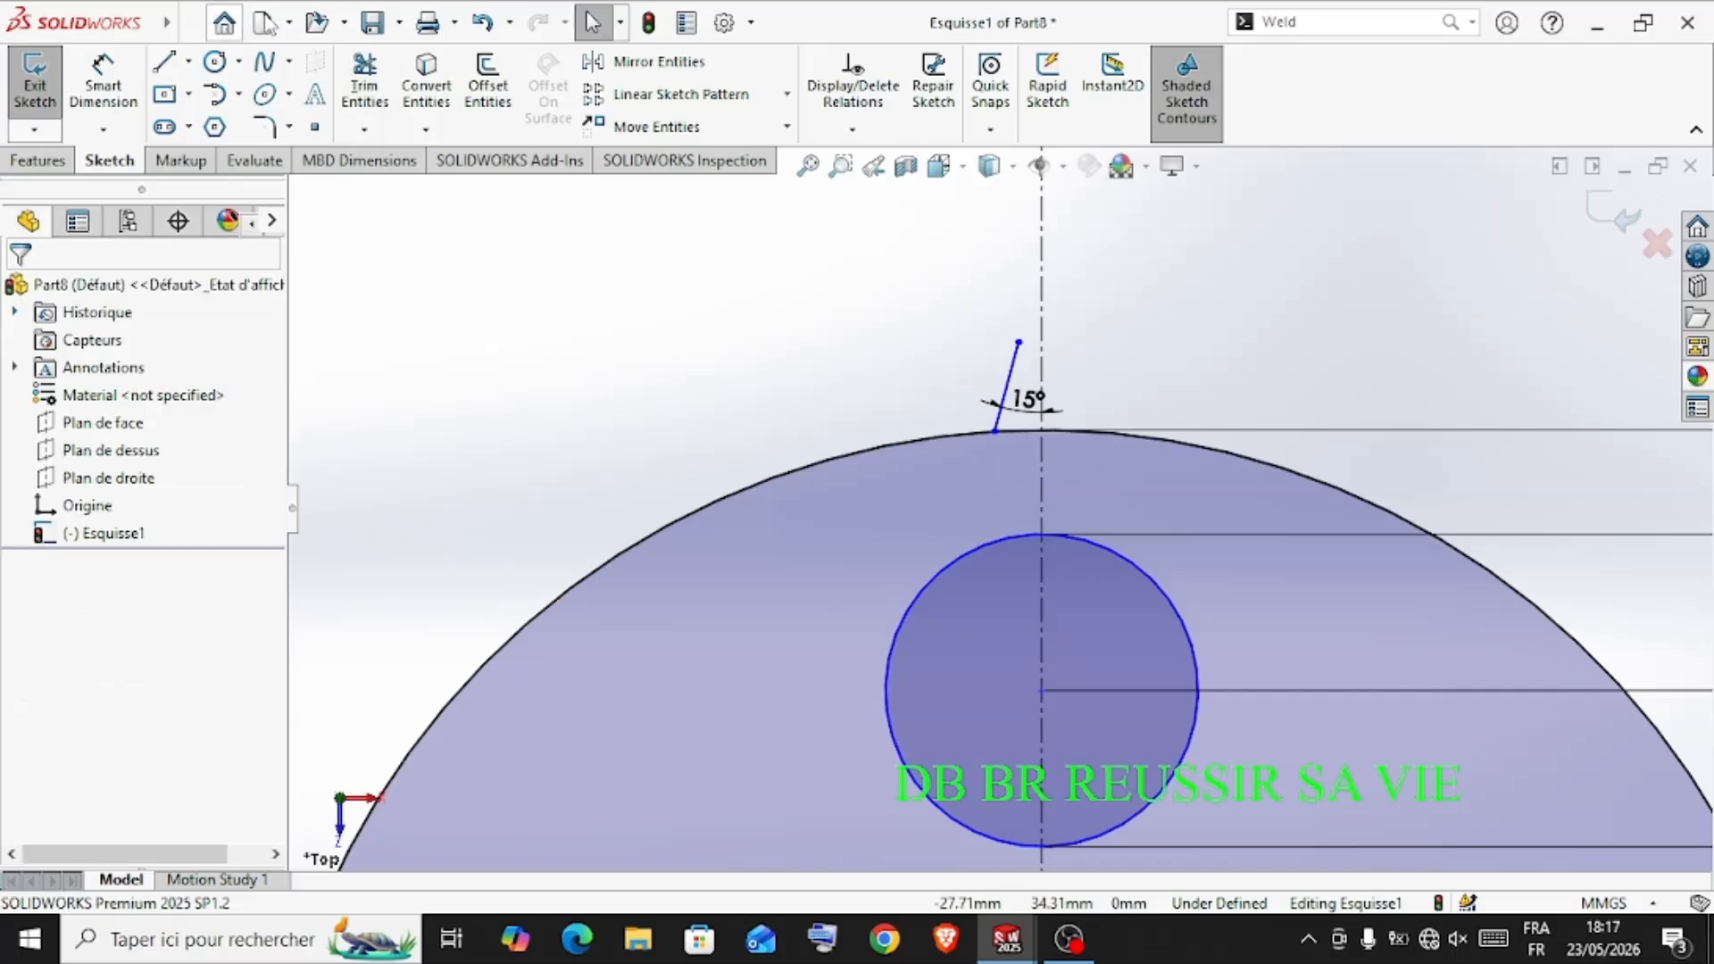
Mirror the slanted line about the vertical centerline, keeping the original, to form the tooth's second flank
left_click(1011, 375)
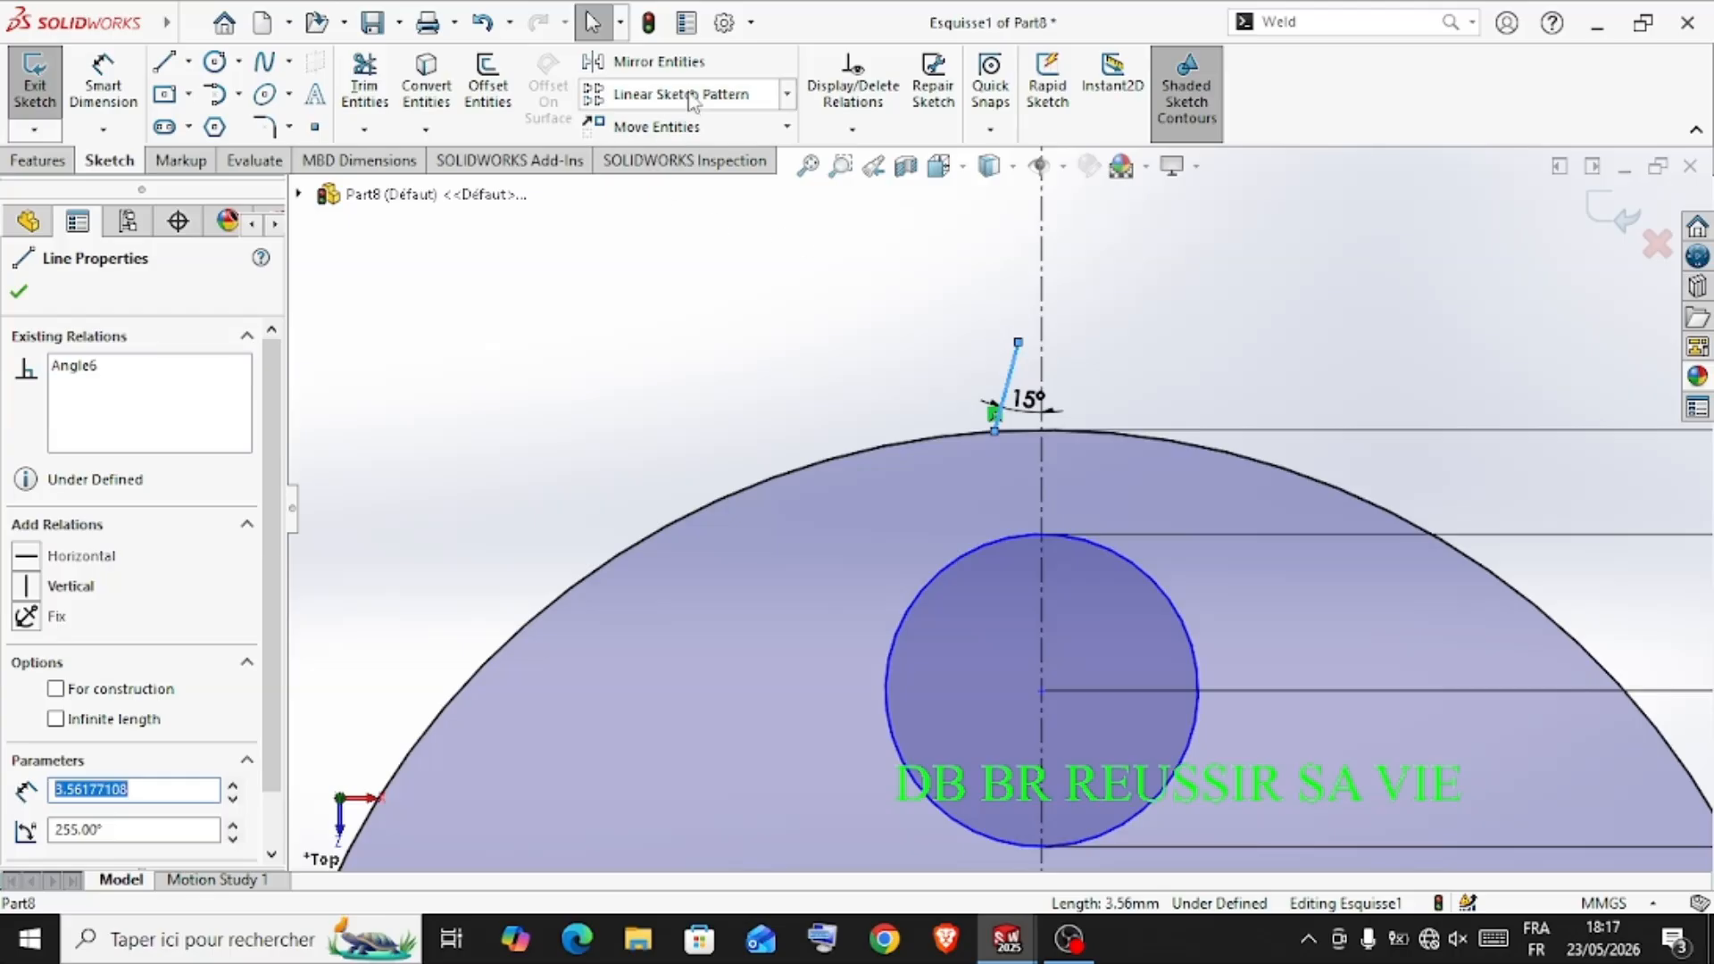
left_click(649, 63)
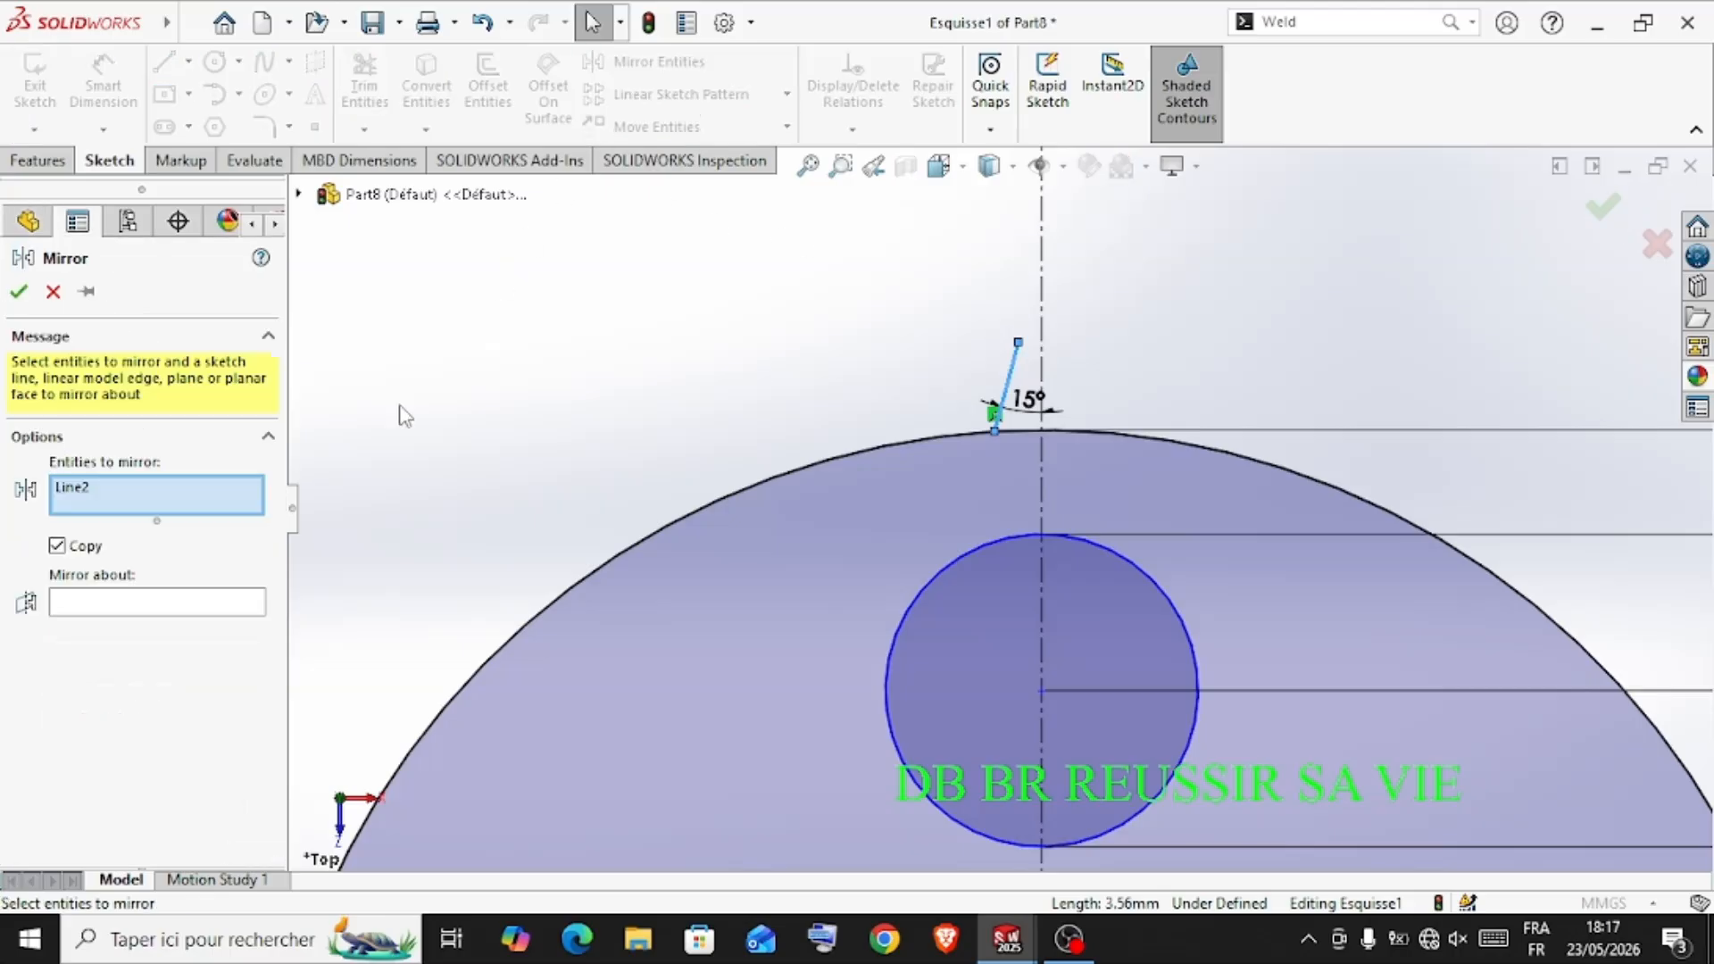
left_click(149, 611)
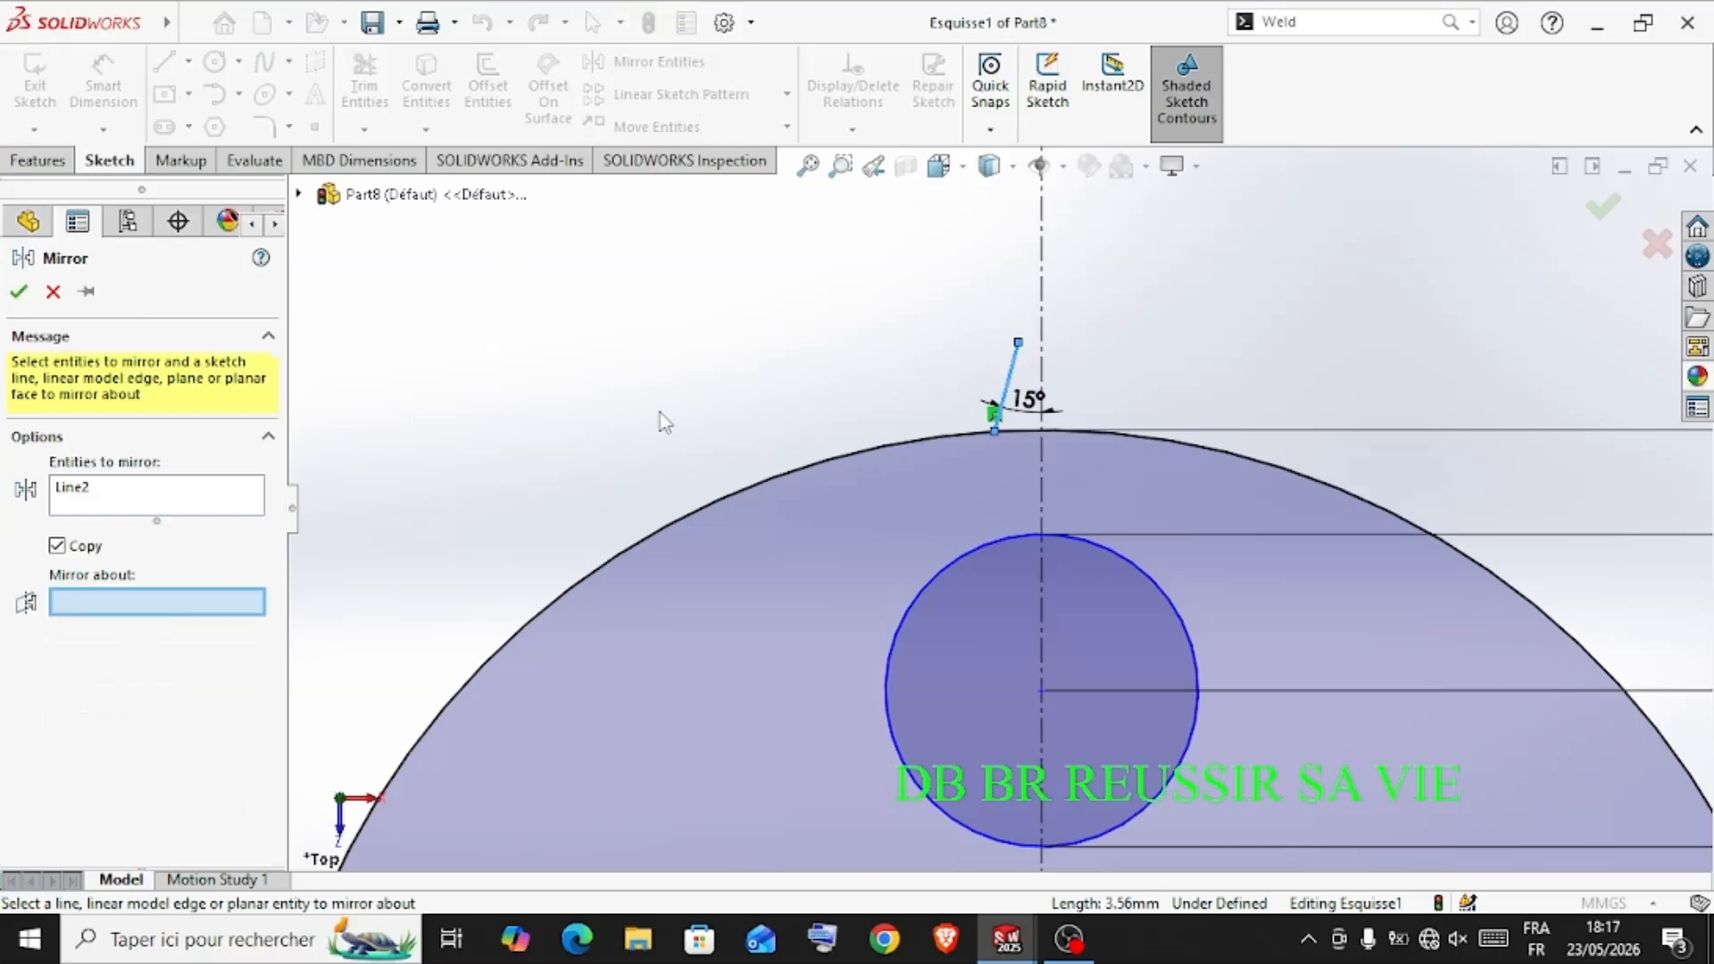
left_click(1041, 268)
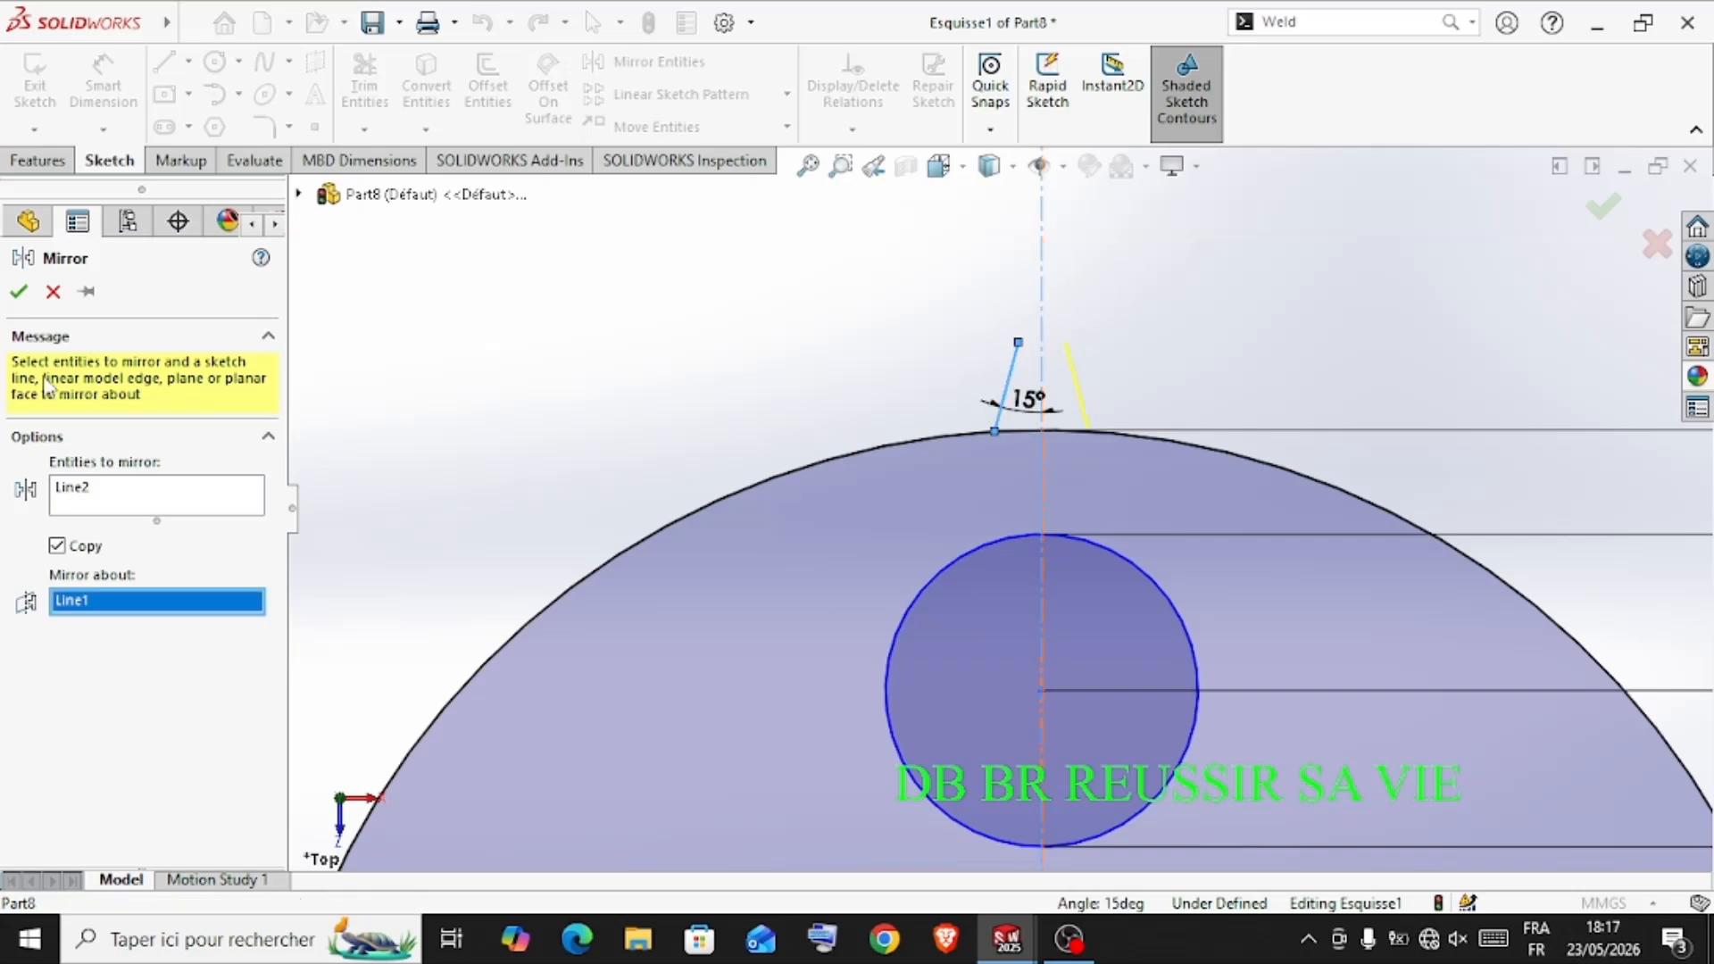
left_click(19, 291)
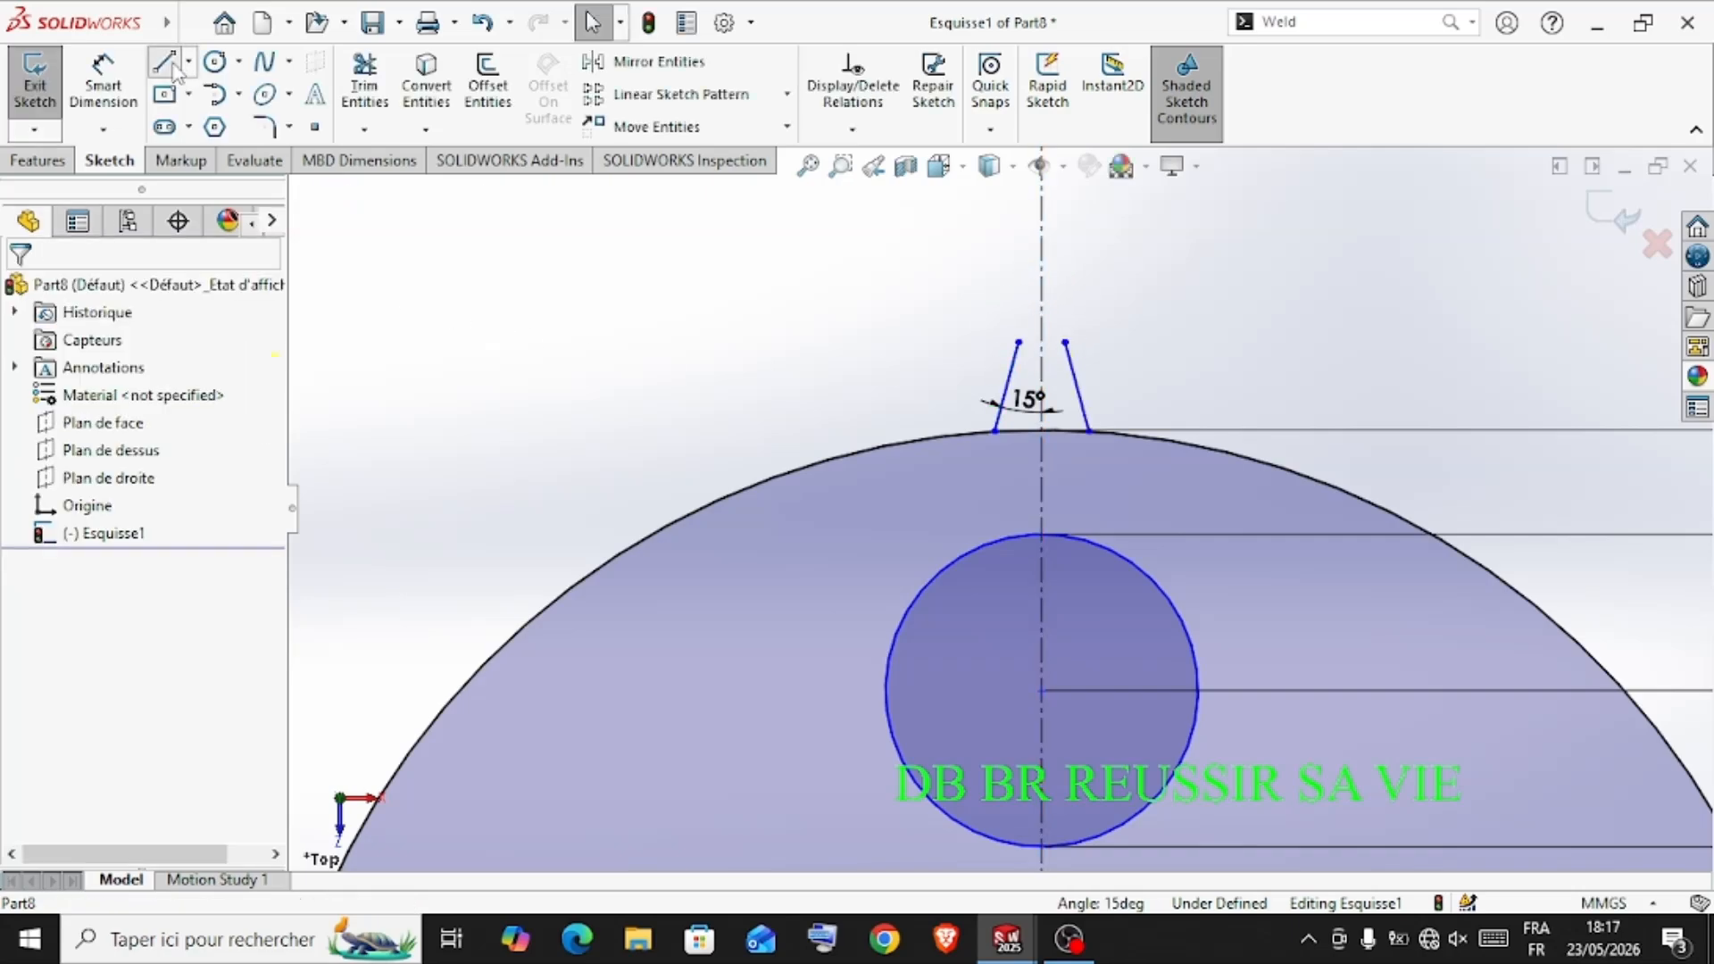
Close the tooth with a horizontal line joining the upper ends of the two slanted flanks
left_click(173, 68)
left_click(1018, 342)
left_click(1065, 342)
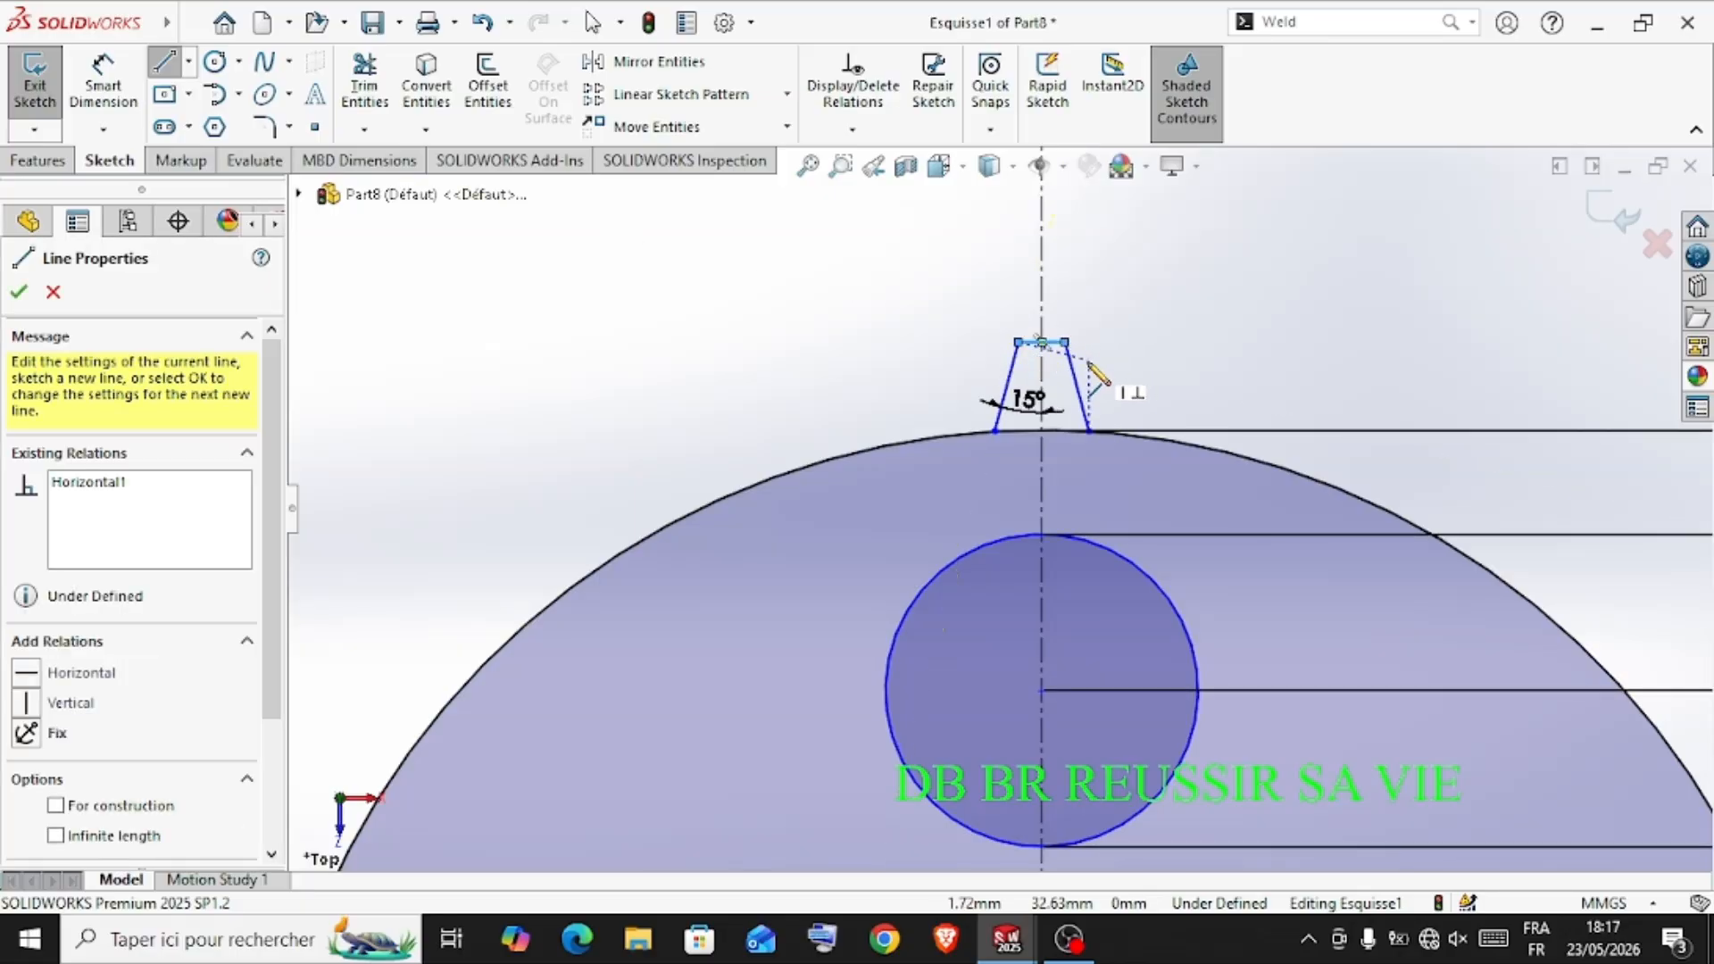
key("Escape")
key("Escape")
Delete the vertical centerline together with its associated angle dimension
scroll(1090, 356, "up", 5)
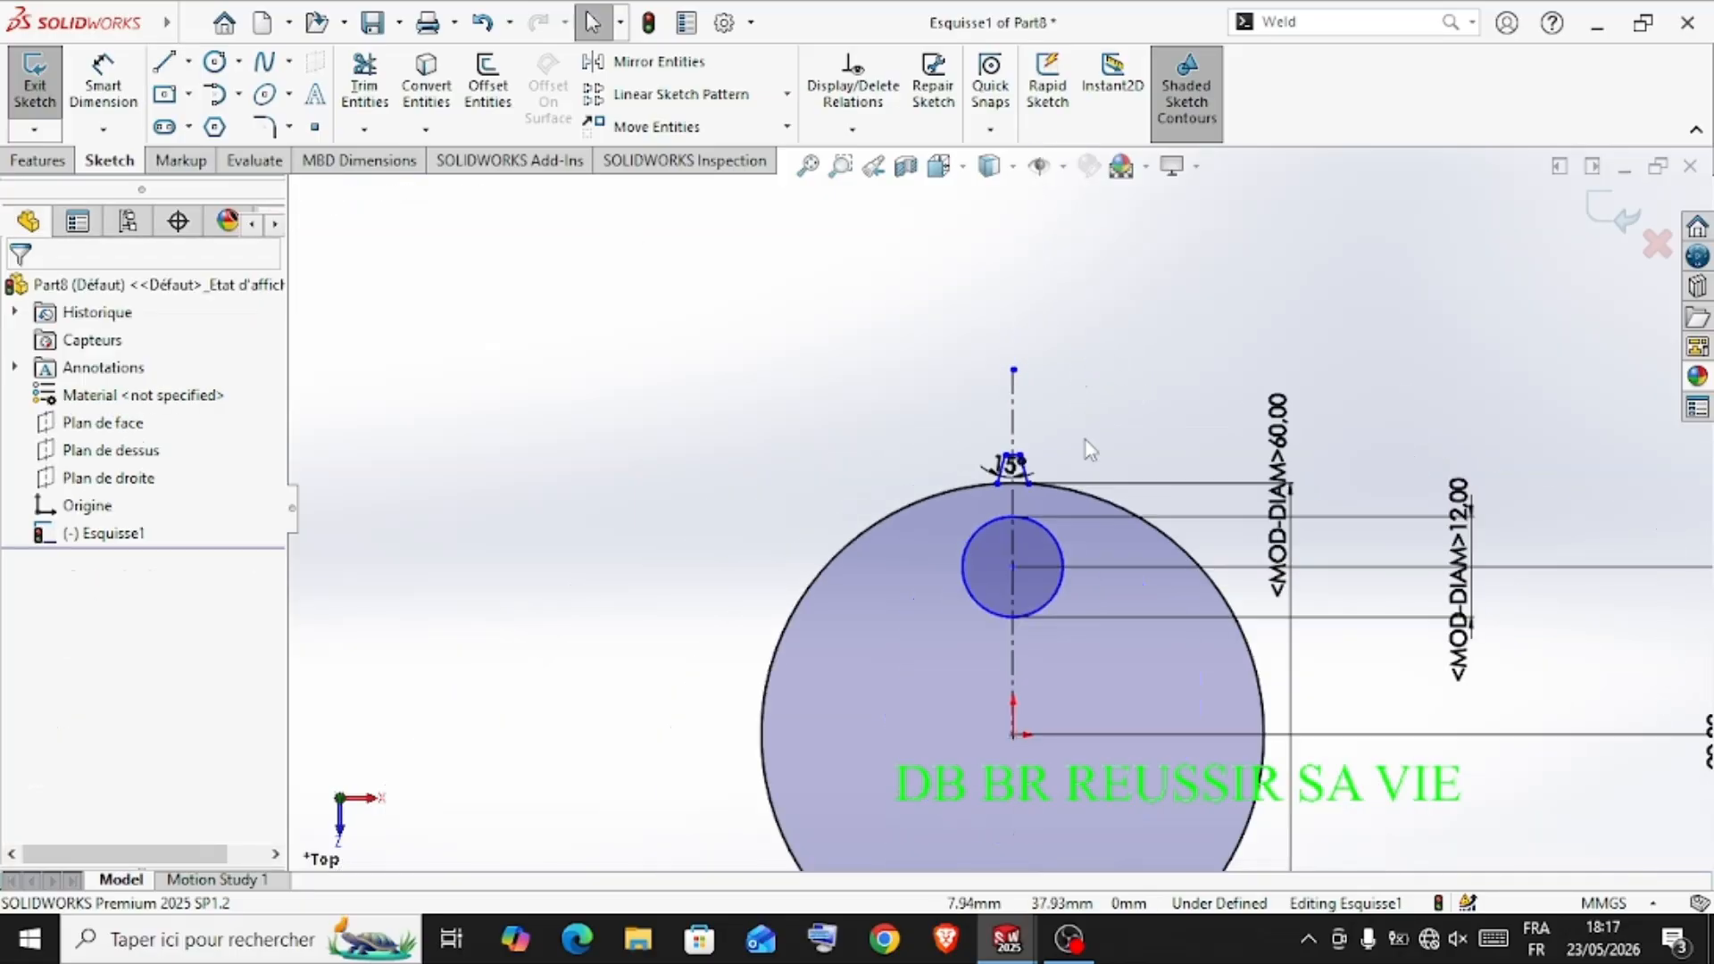
scroll(1086, 441, "down", 3)
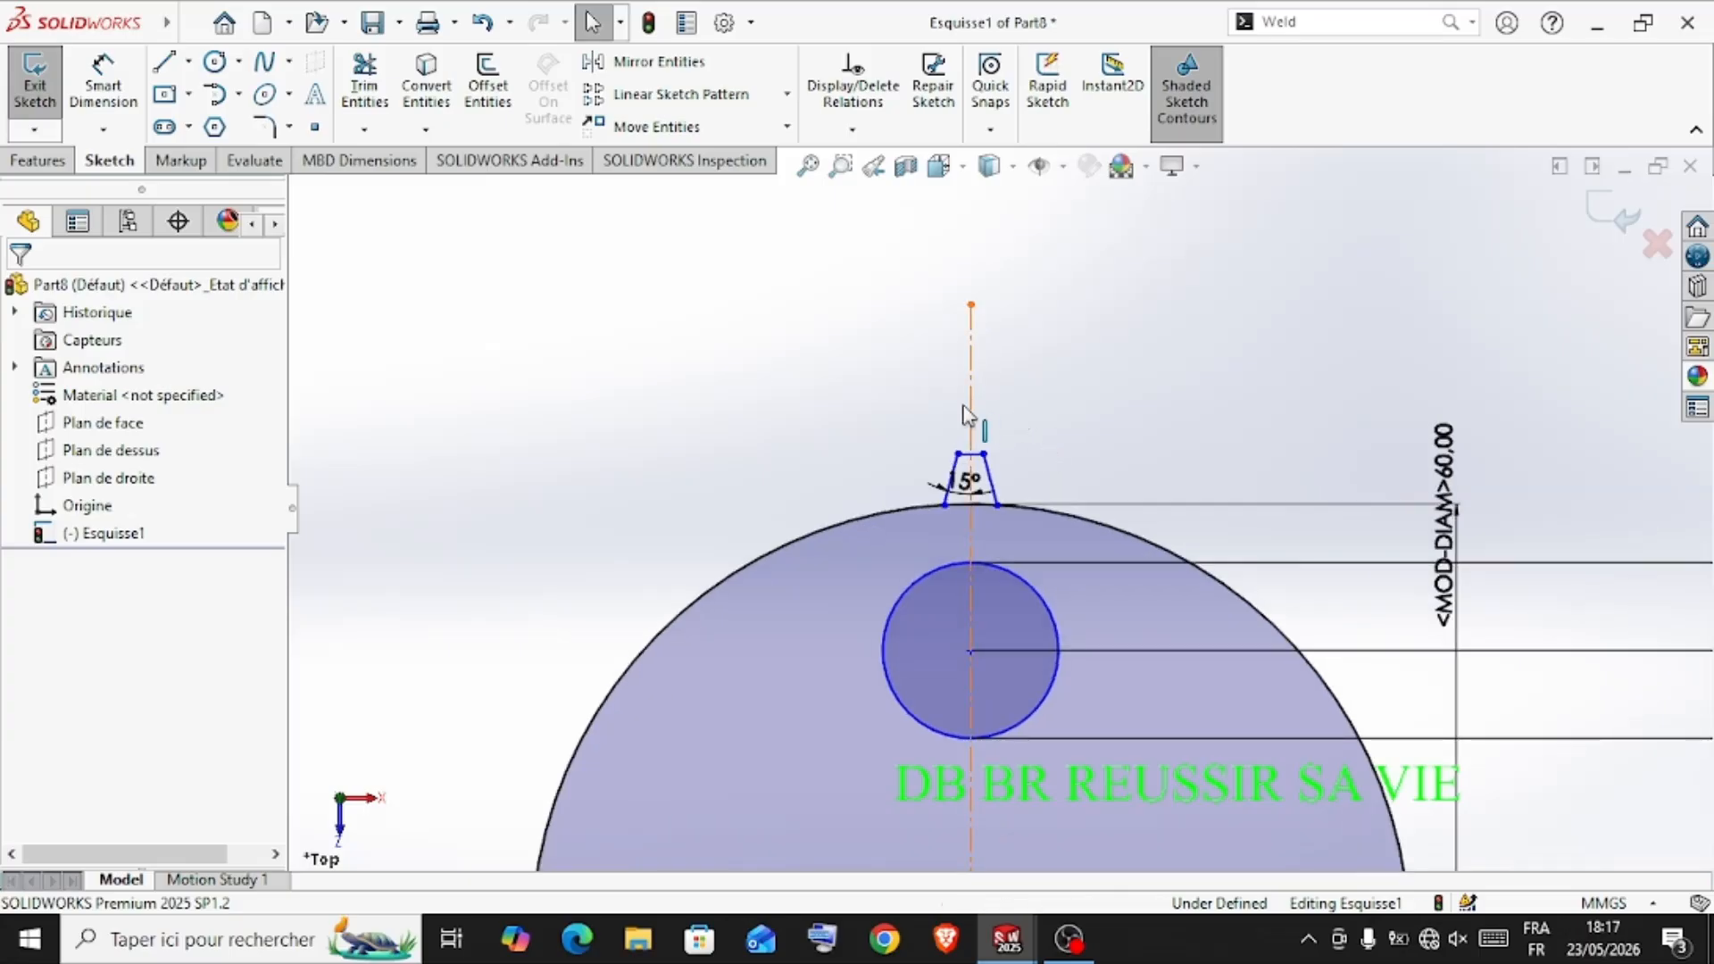
left_click(967, 413)
key("Delete")
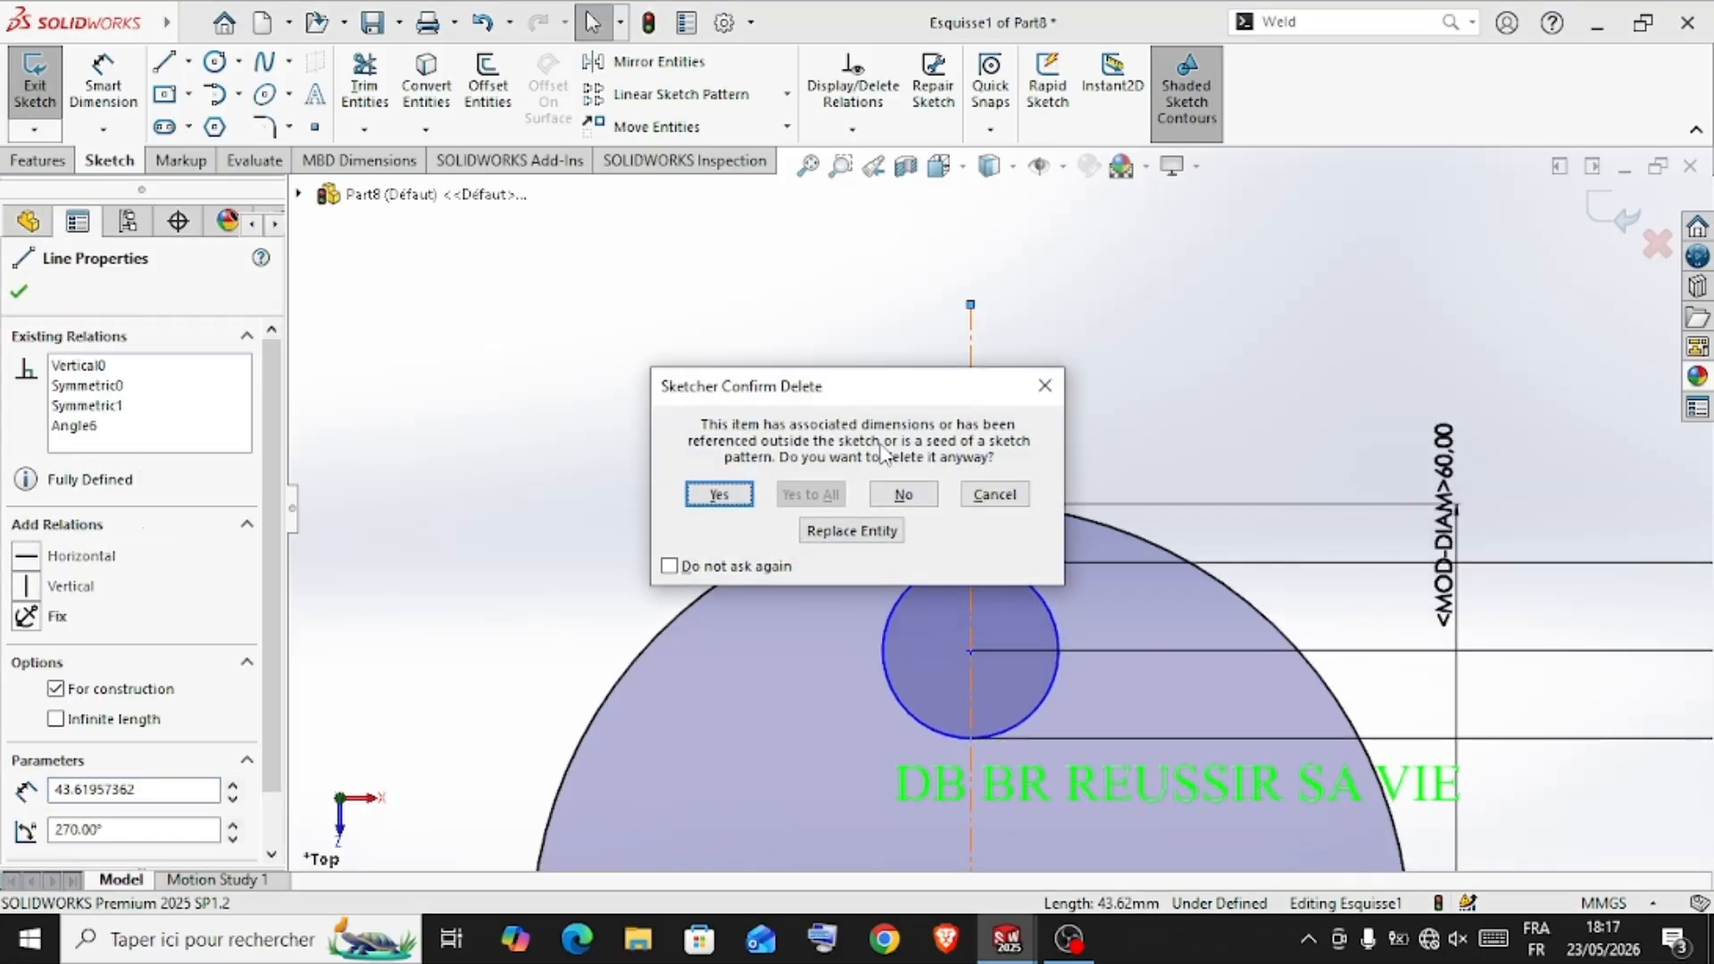
left_click(732, 495)
Create a circular sketch pattern of the three tooth lines around the origin with 33 equally spaced instances over 360°
scroll(1050, 487, "up", 3)
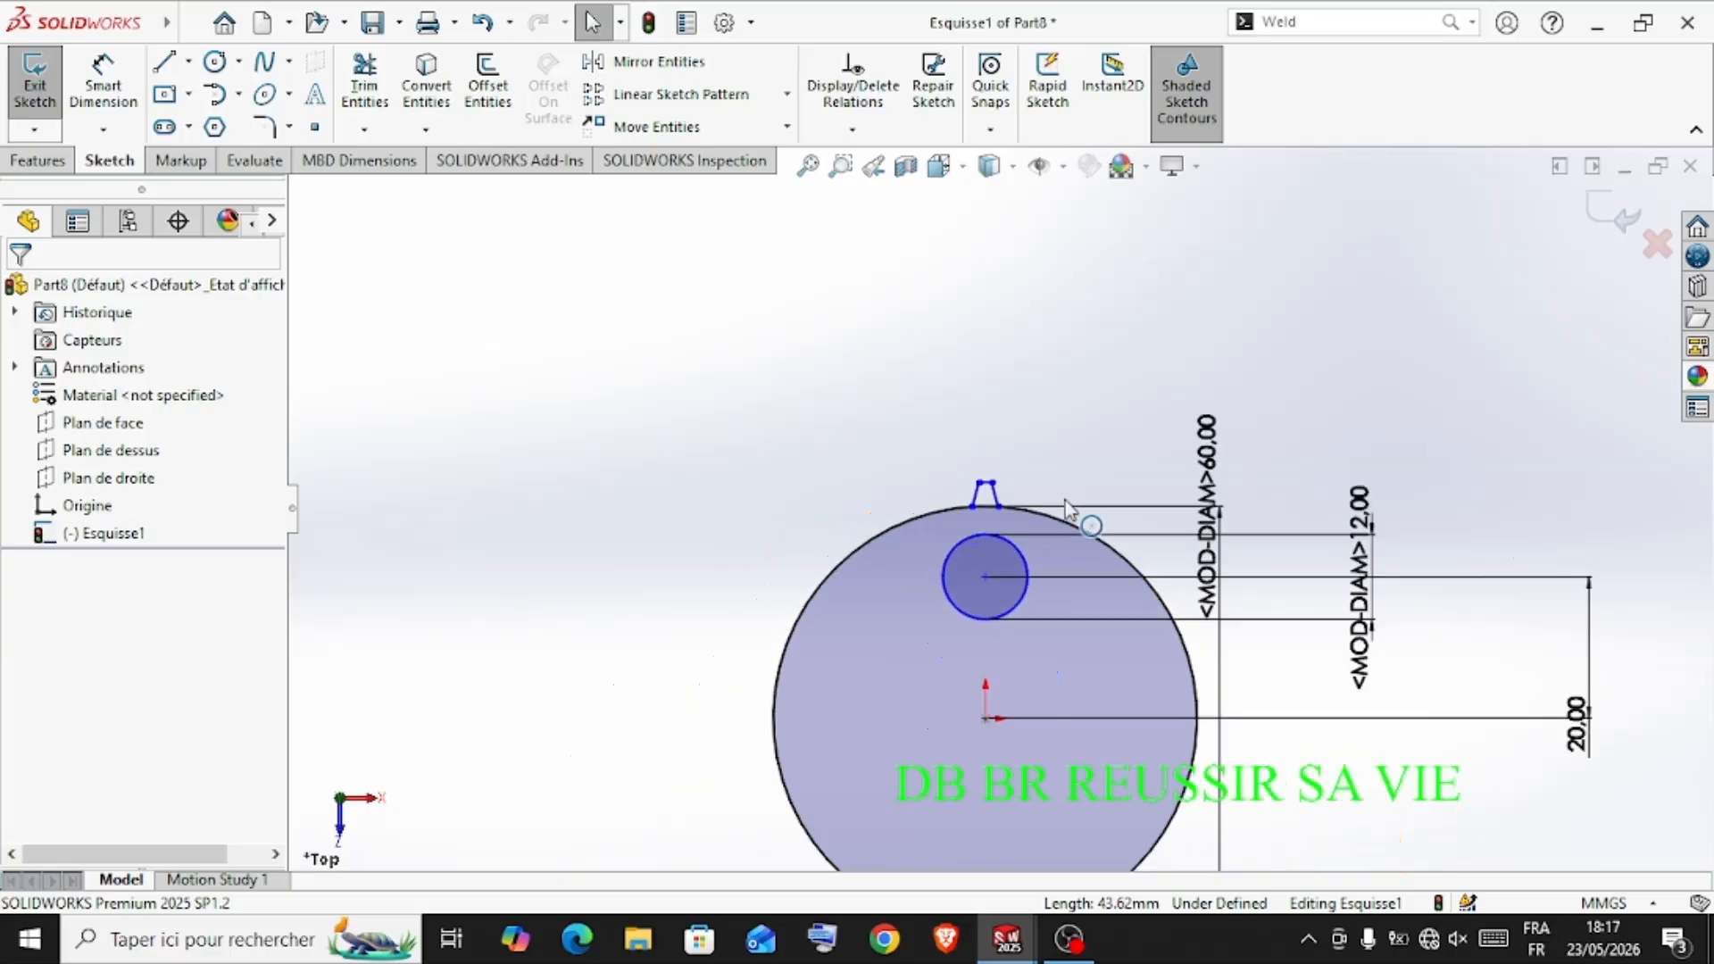
scroll(1045, 476, "up", 4)
scroll(1022, 459, "down", 5)
scroll(902, 724, "up", 5)
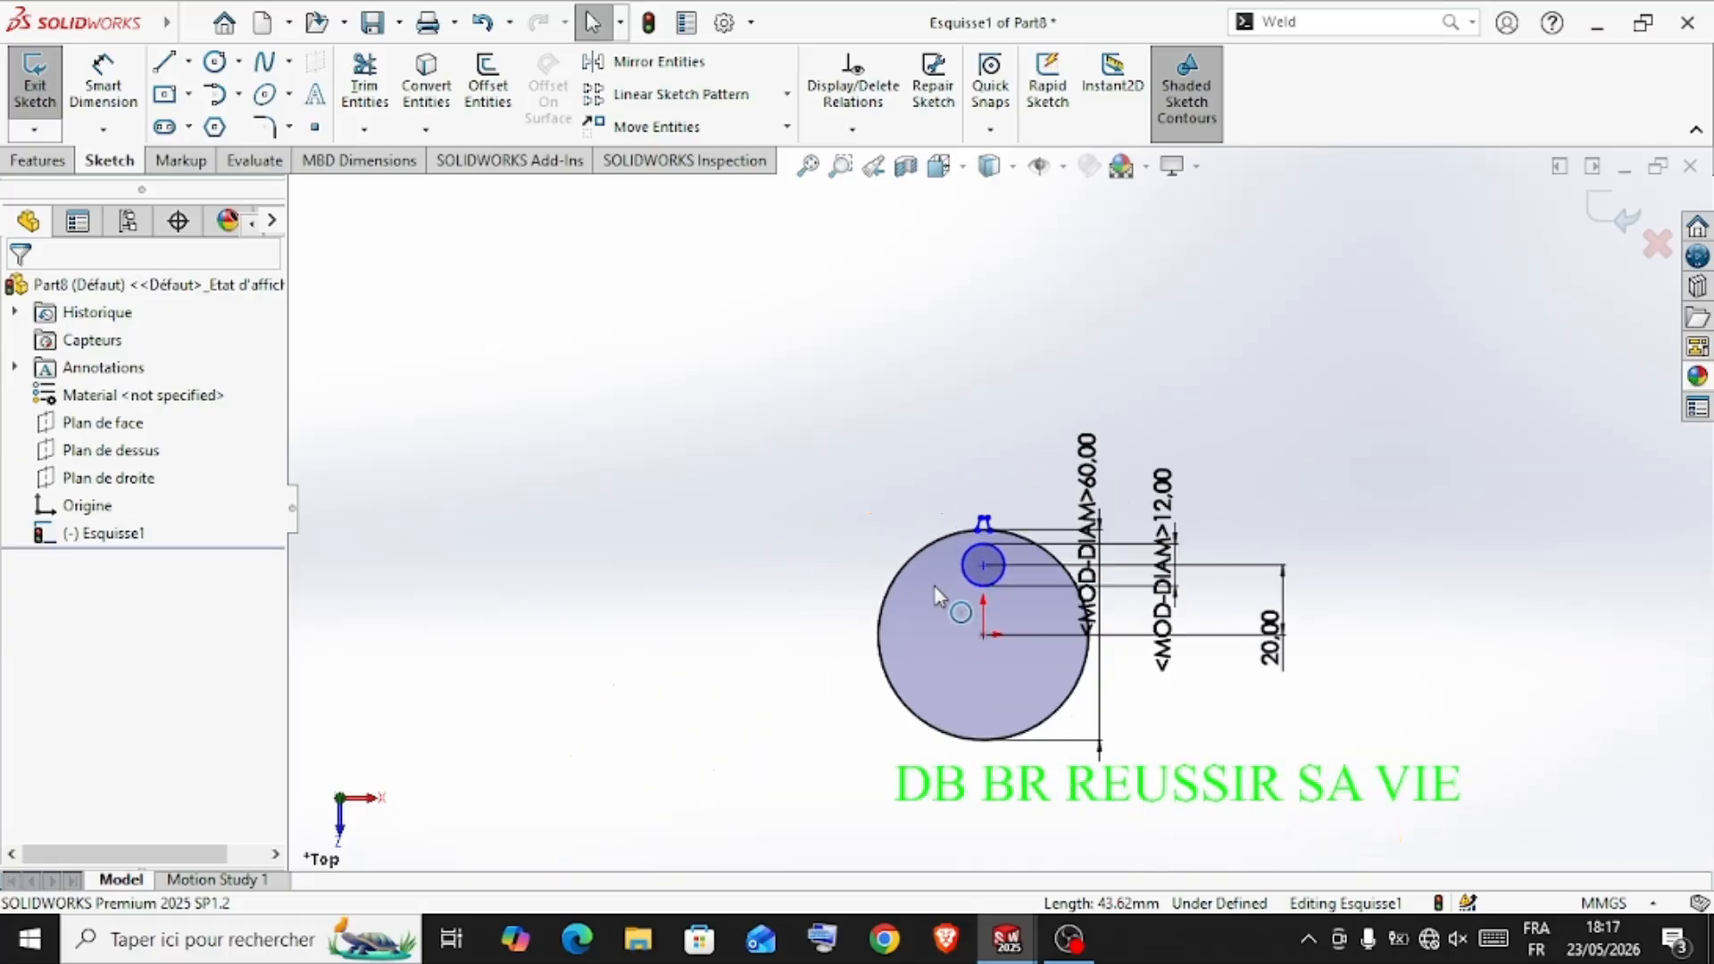
scroll(932, 591, "down", 4)
left_click_drag(998, 389, 1090, 473)
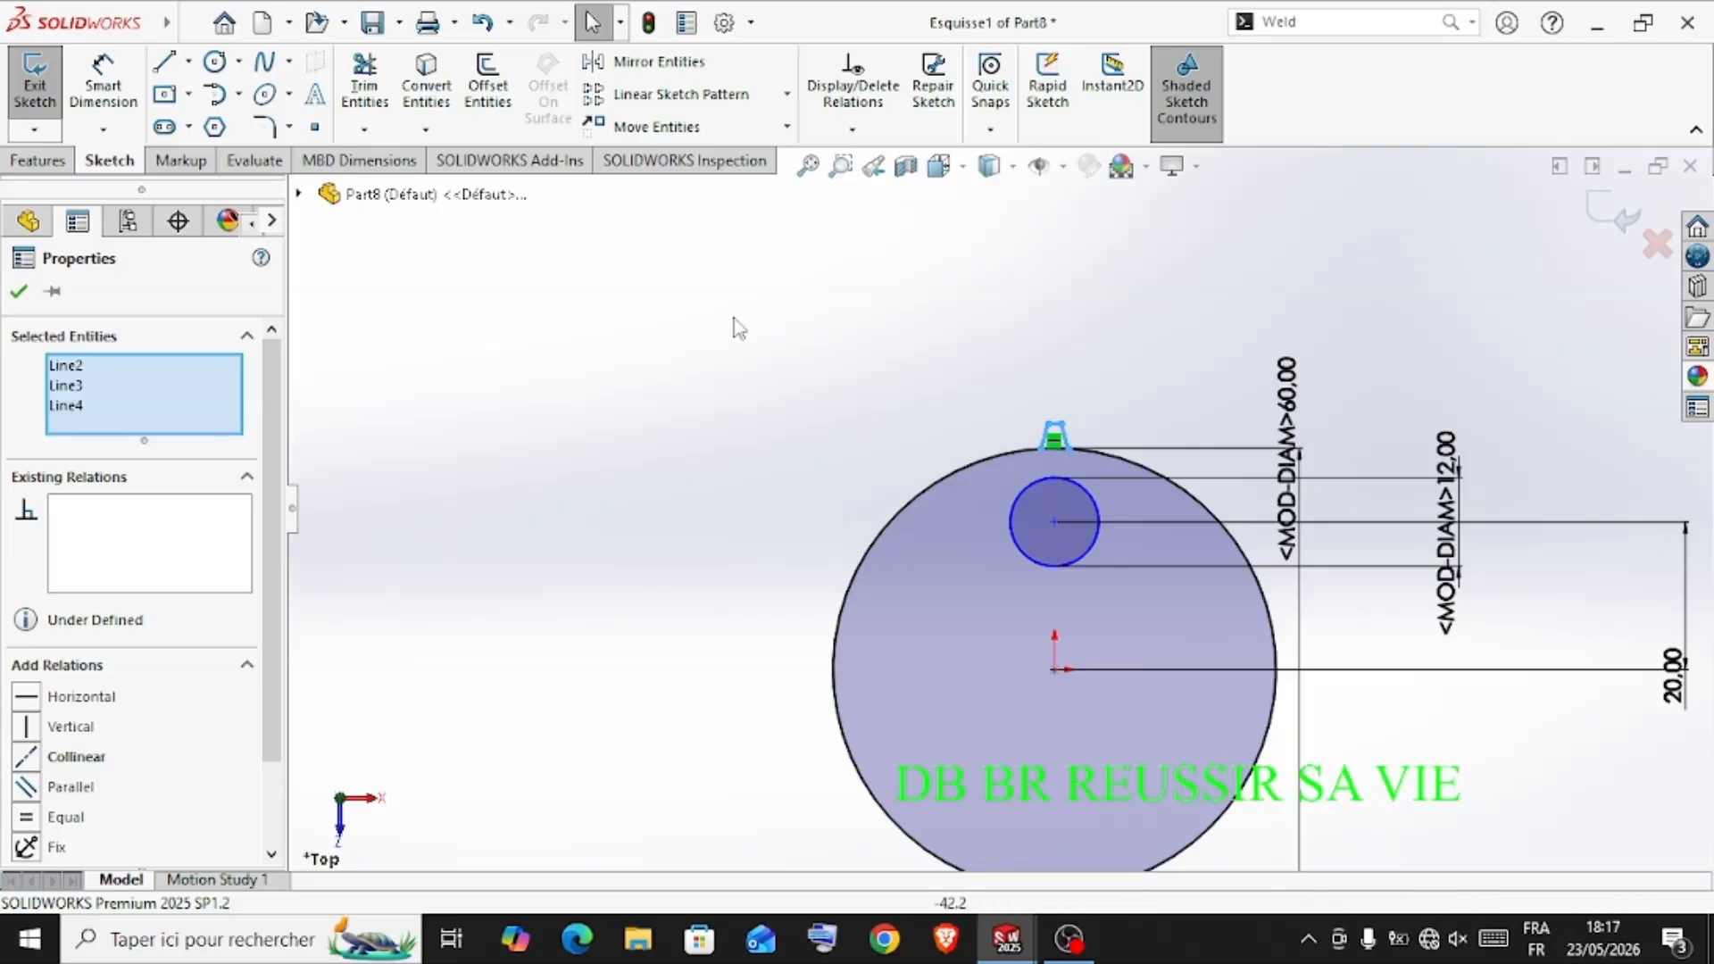
left_click(787, 96)
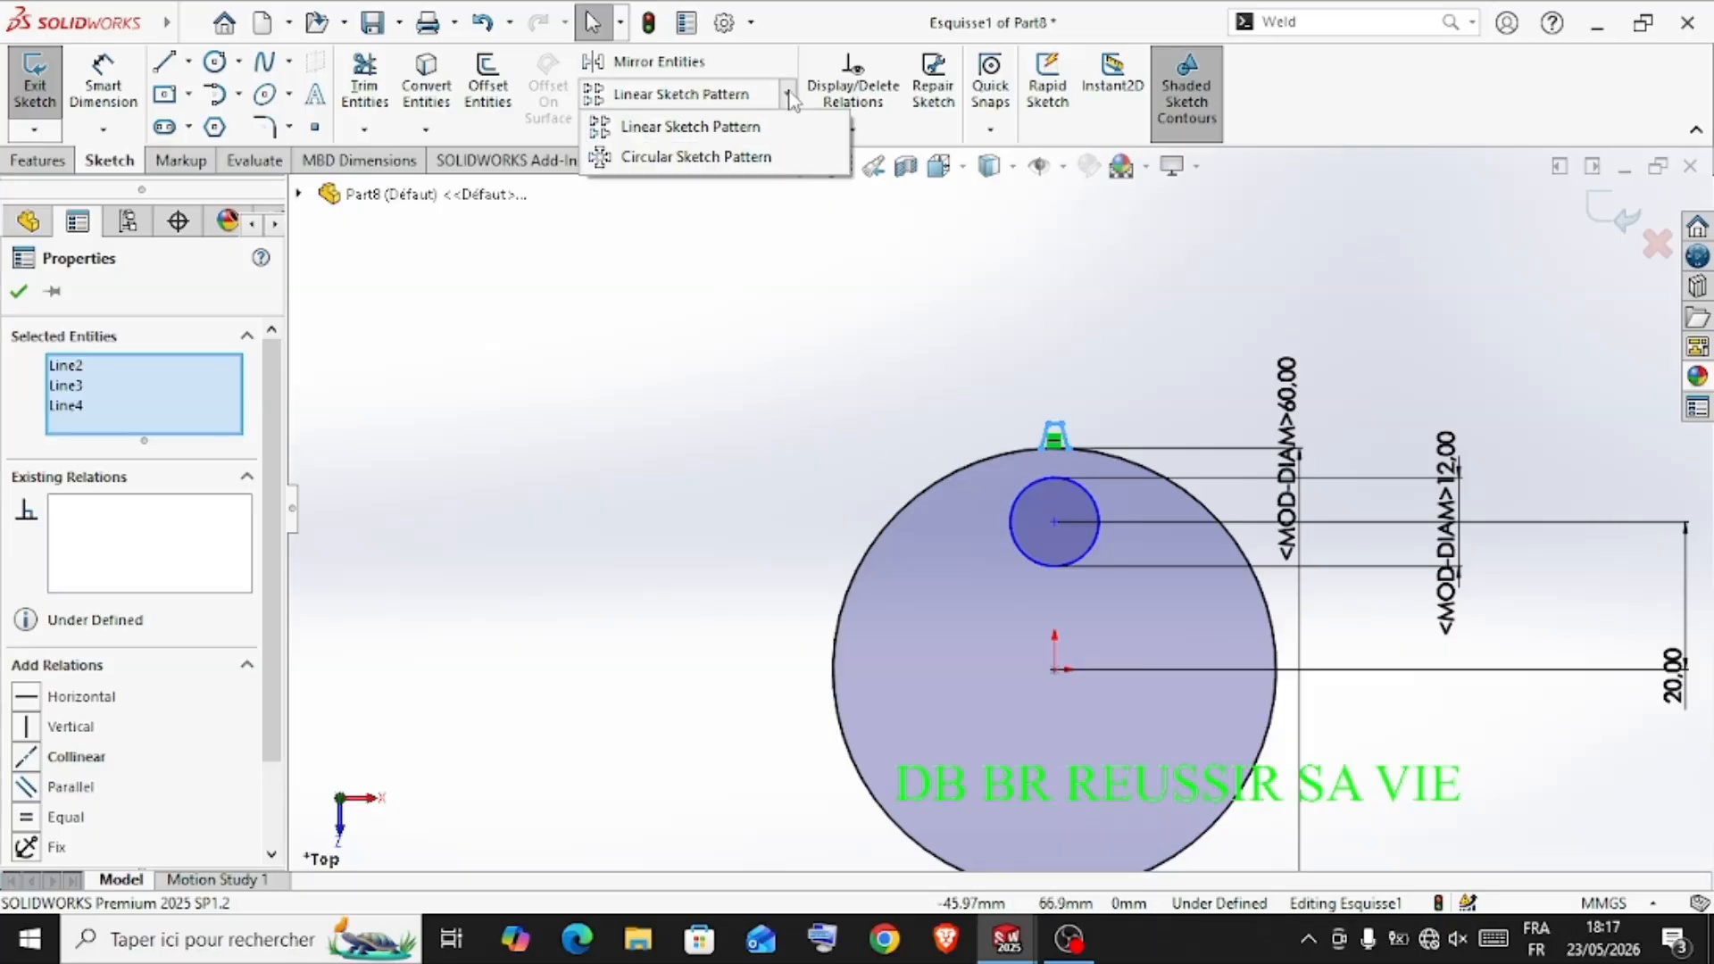
left_click(744, 162)
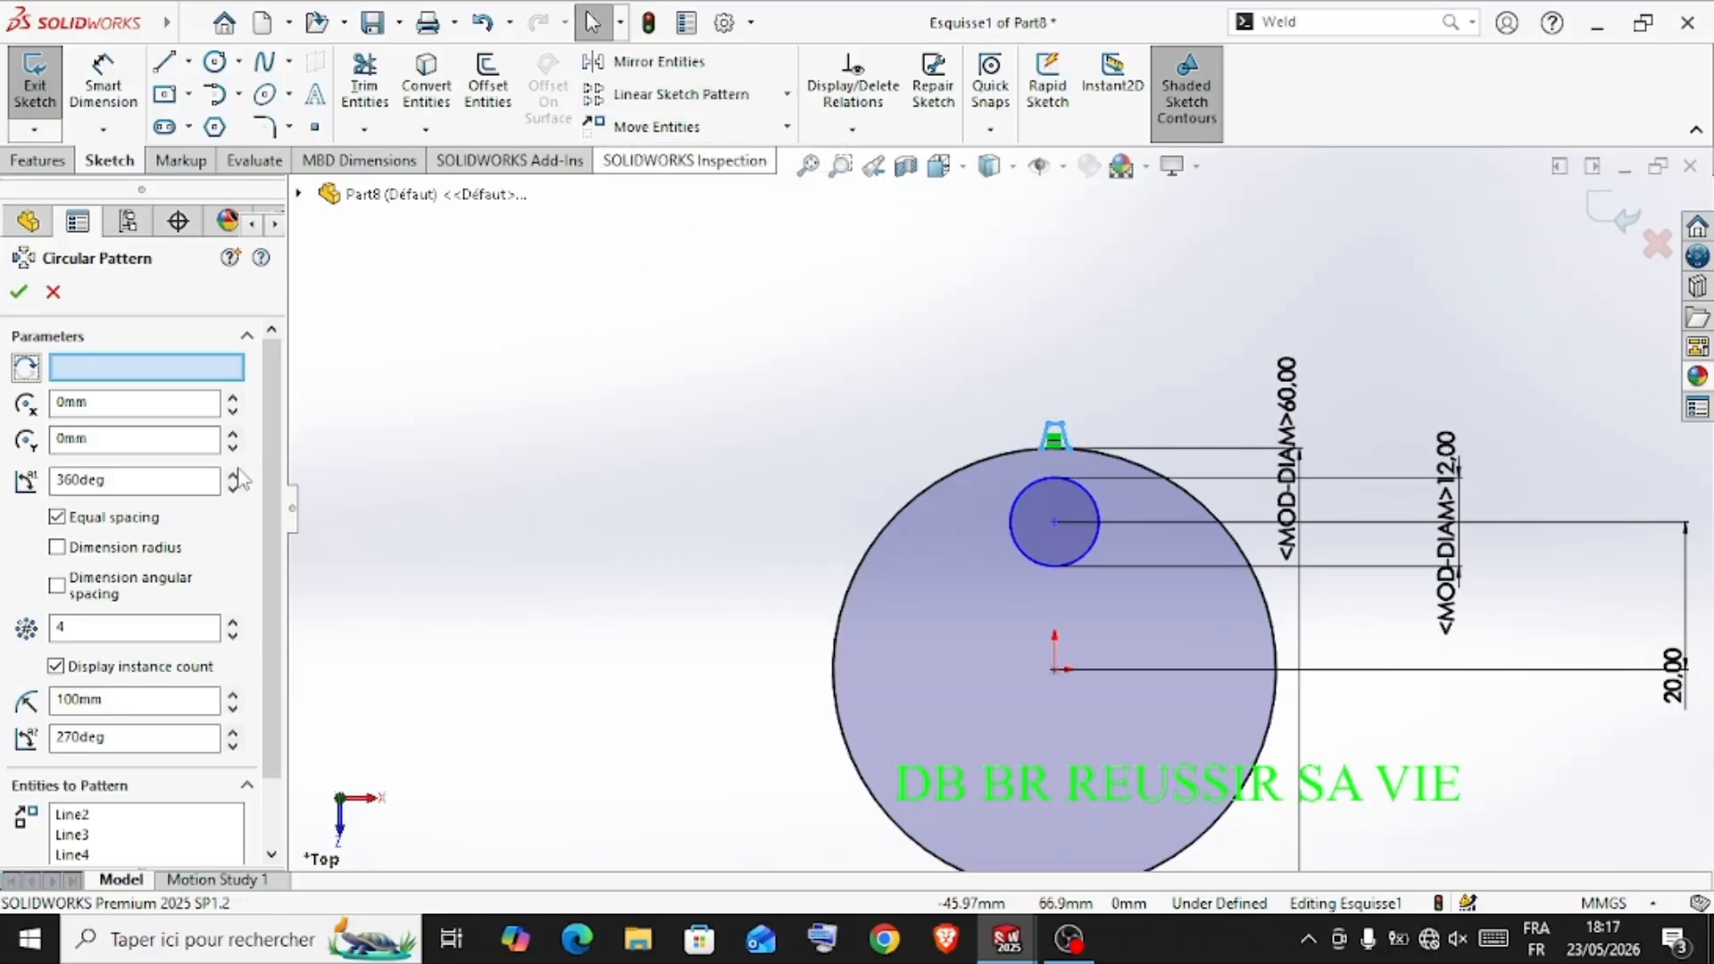
left_click(180, 625)
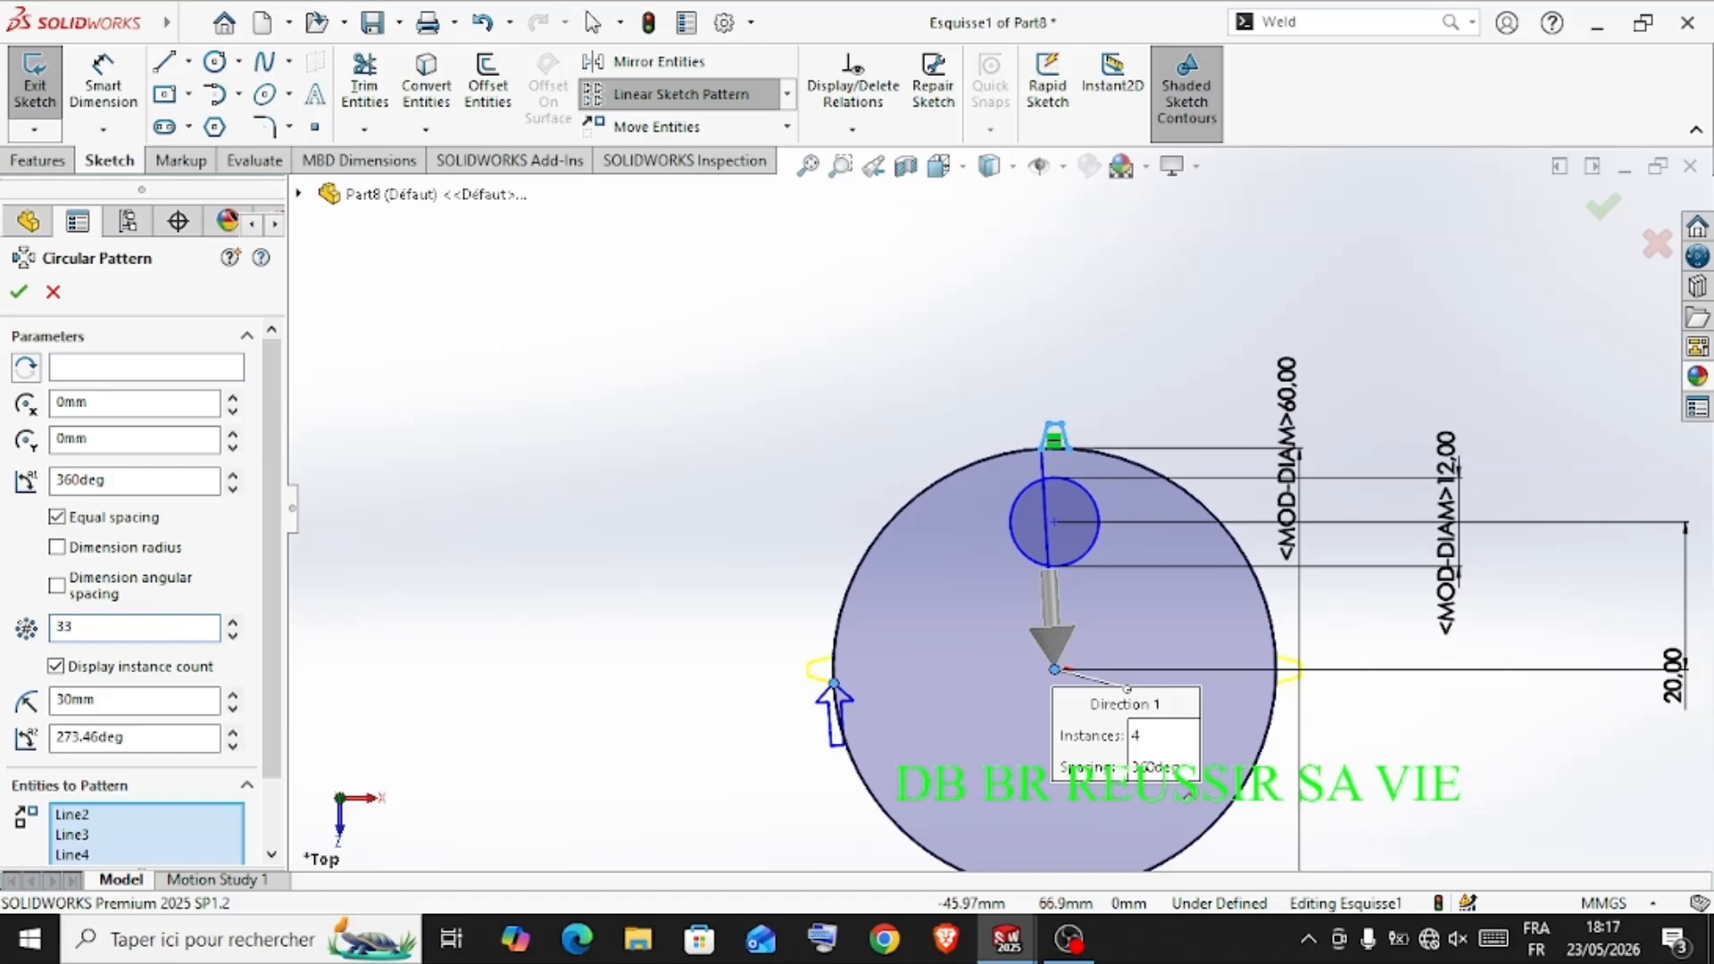
left_click(22, 295)
Trim the large circle's arcs at the base of six consecutive teeth along the gear's upper-left side
scroll(1027, 546, "down", 3)
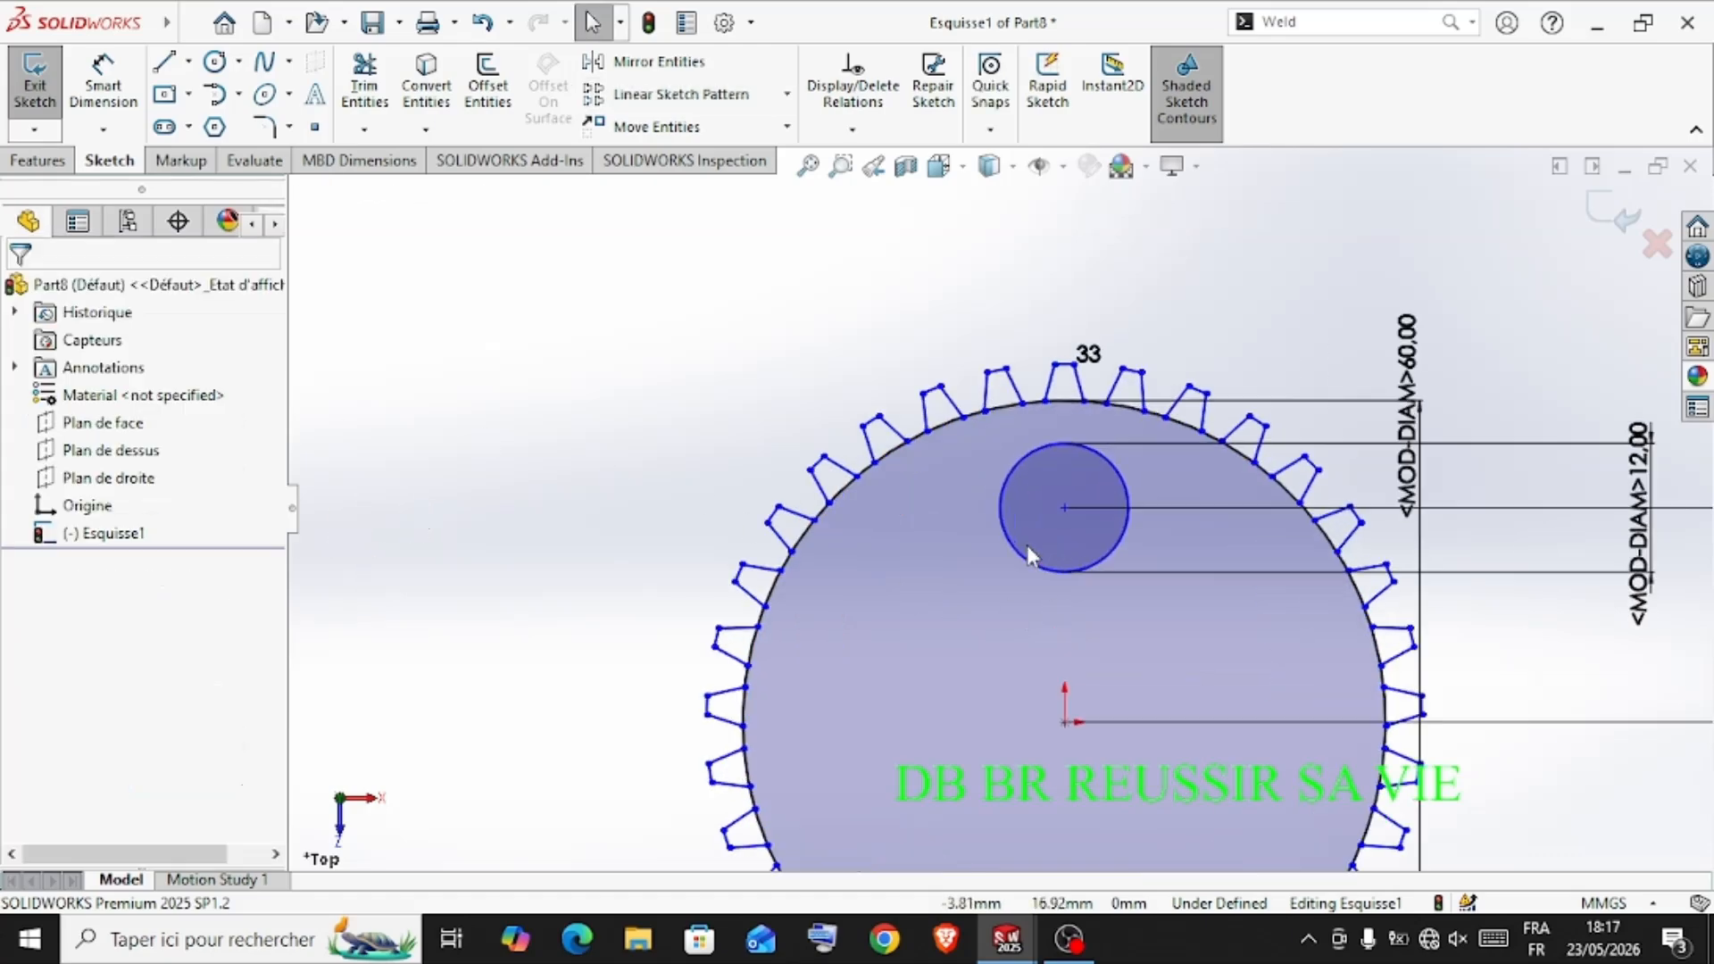
scroll(991, 531, "down", 2)
scroll(967, 516, "up", 4)
scroll(951, 509, "down", 2)
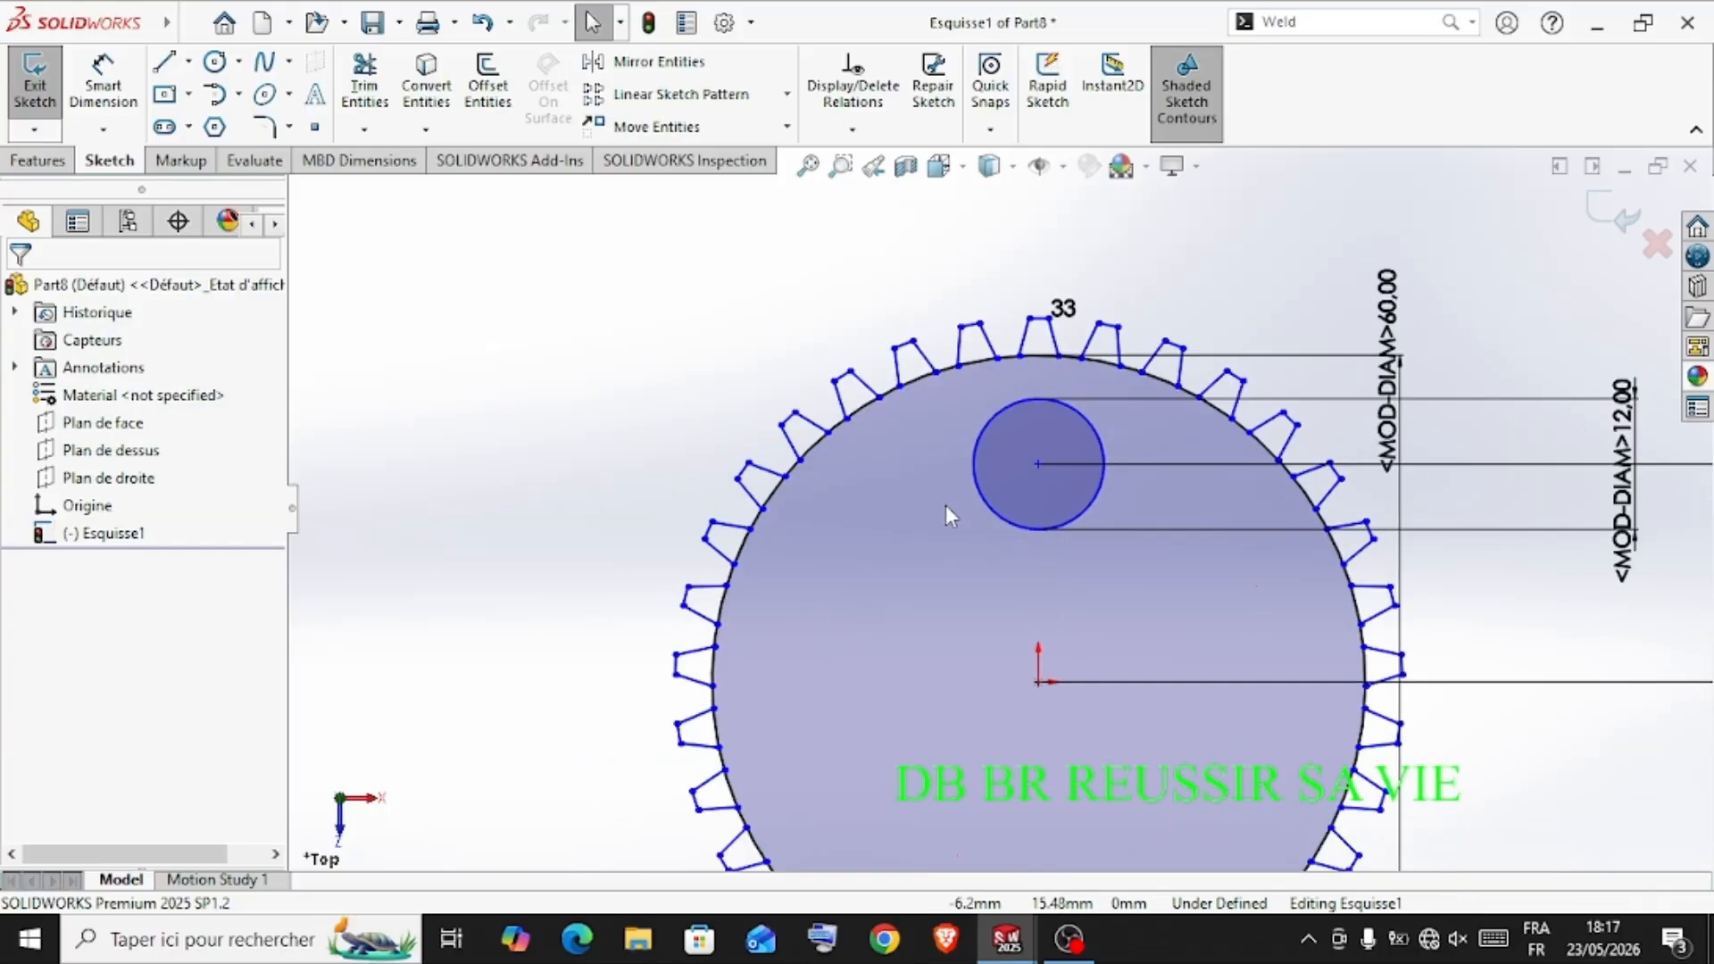
left_click(365, 85)
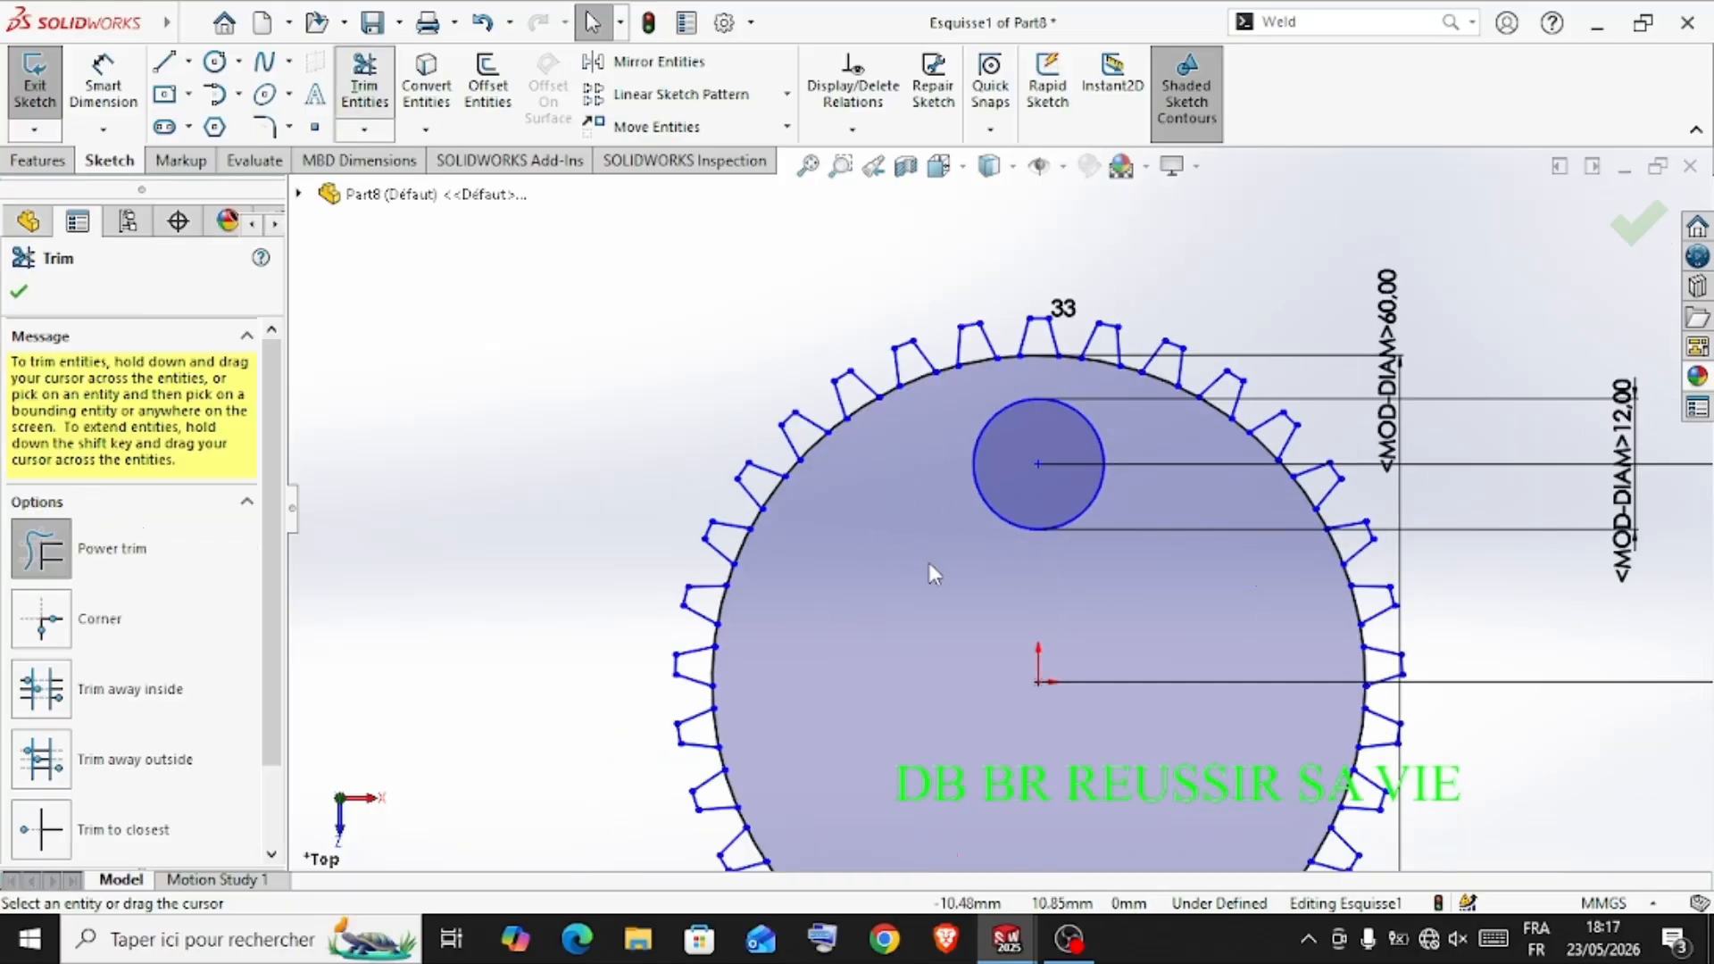
scroll(920, 567, "down", 2)
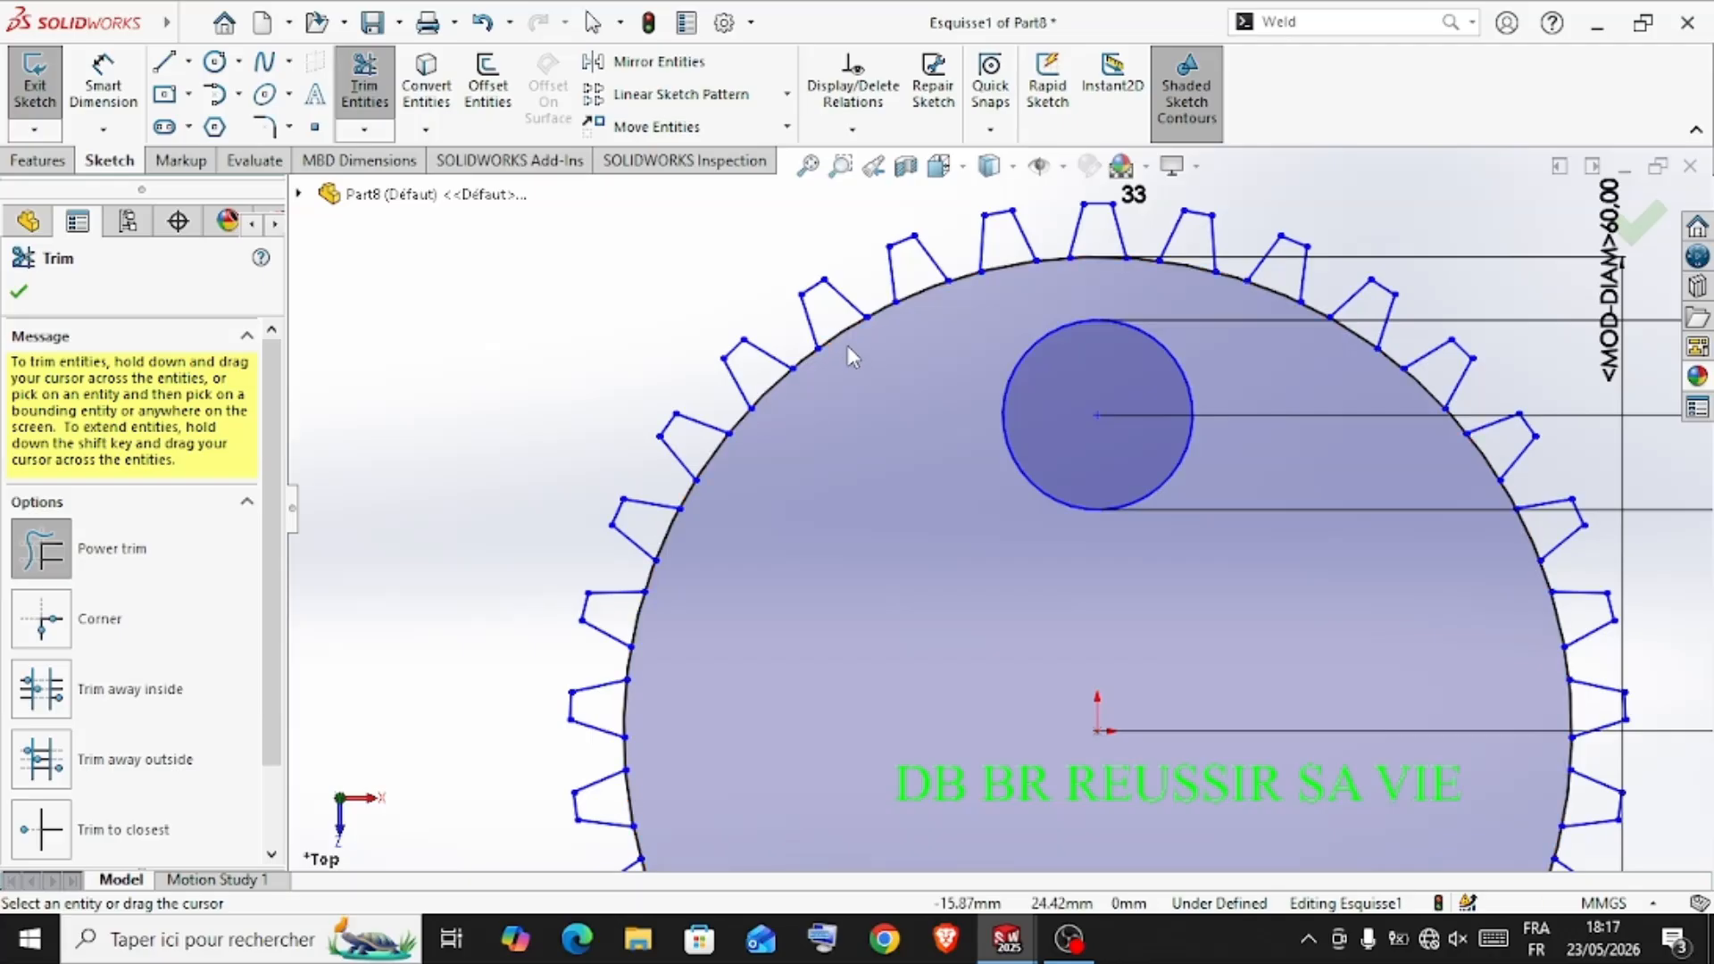
left_click_drag(848, 346, 838, 322)
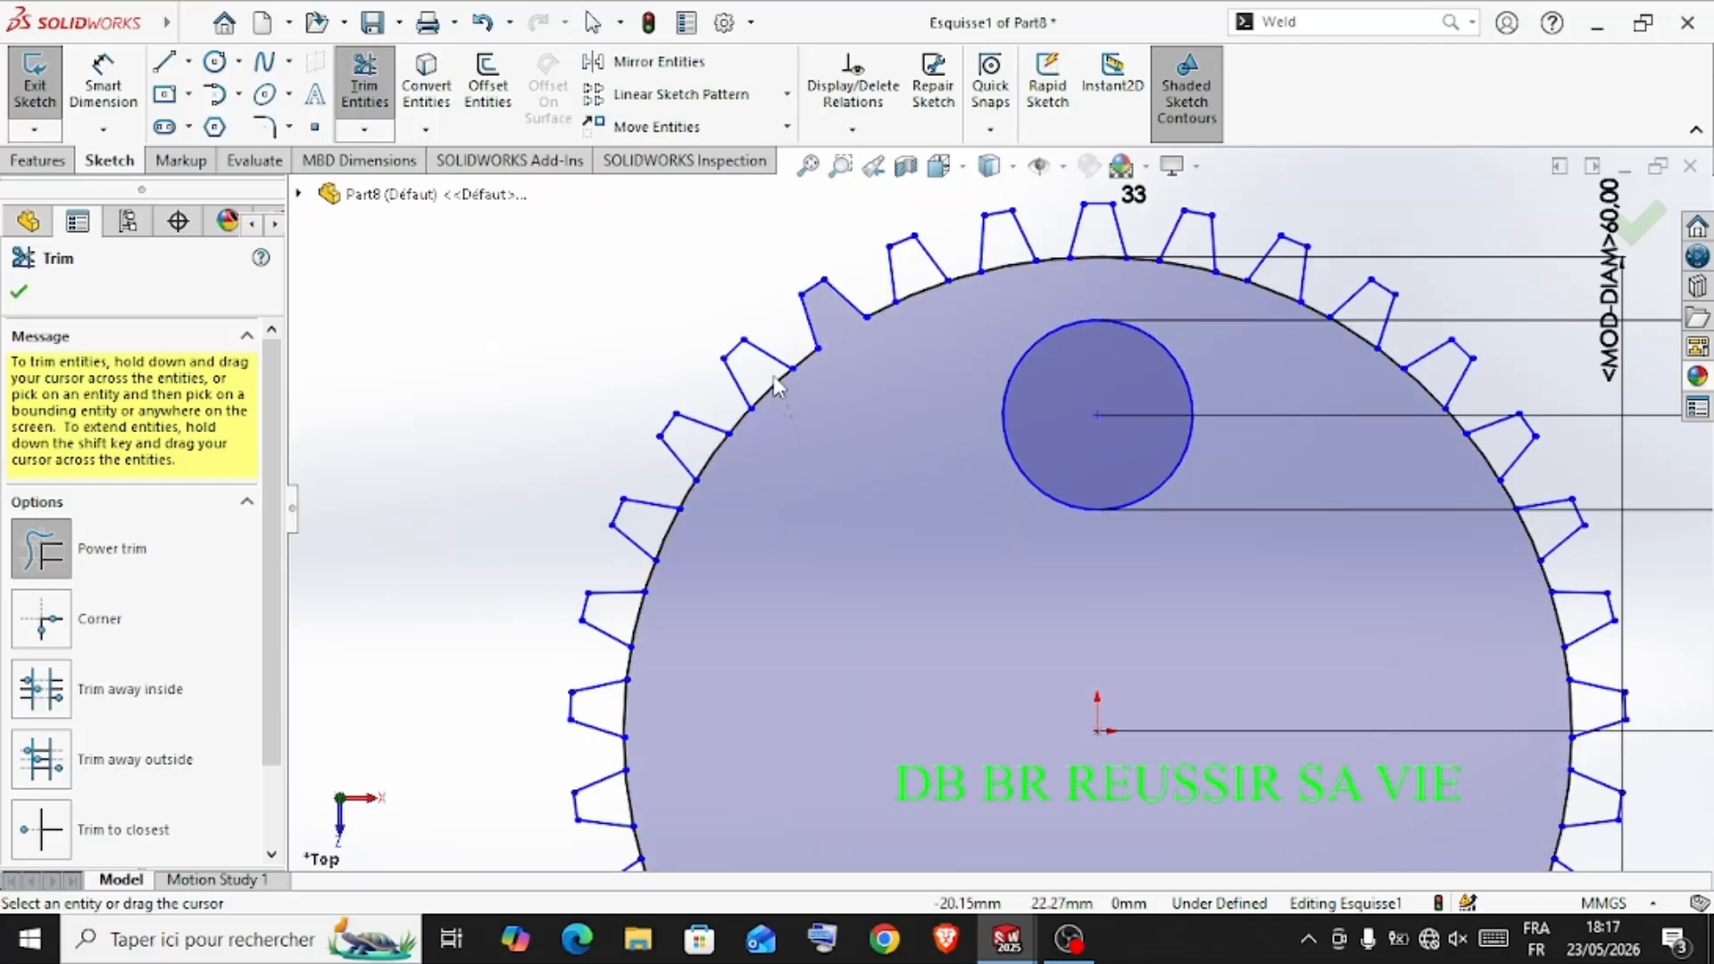
left_click_drag(781, 384, 745, 455)
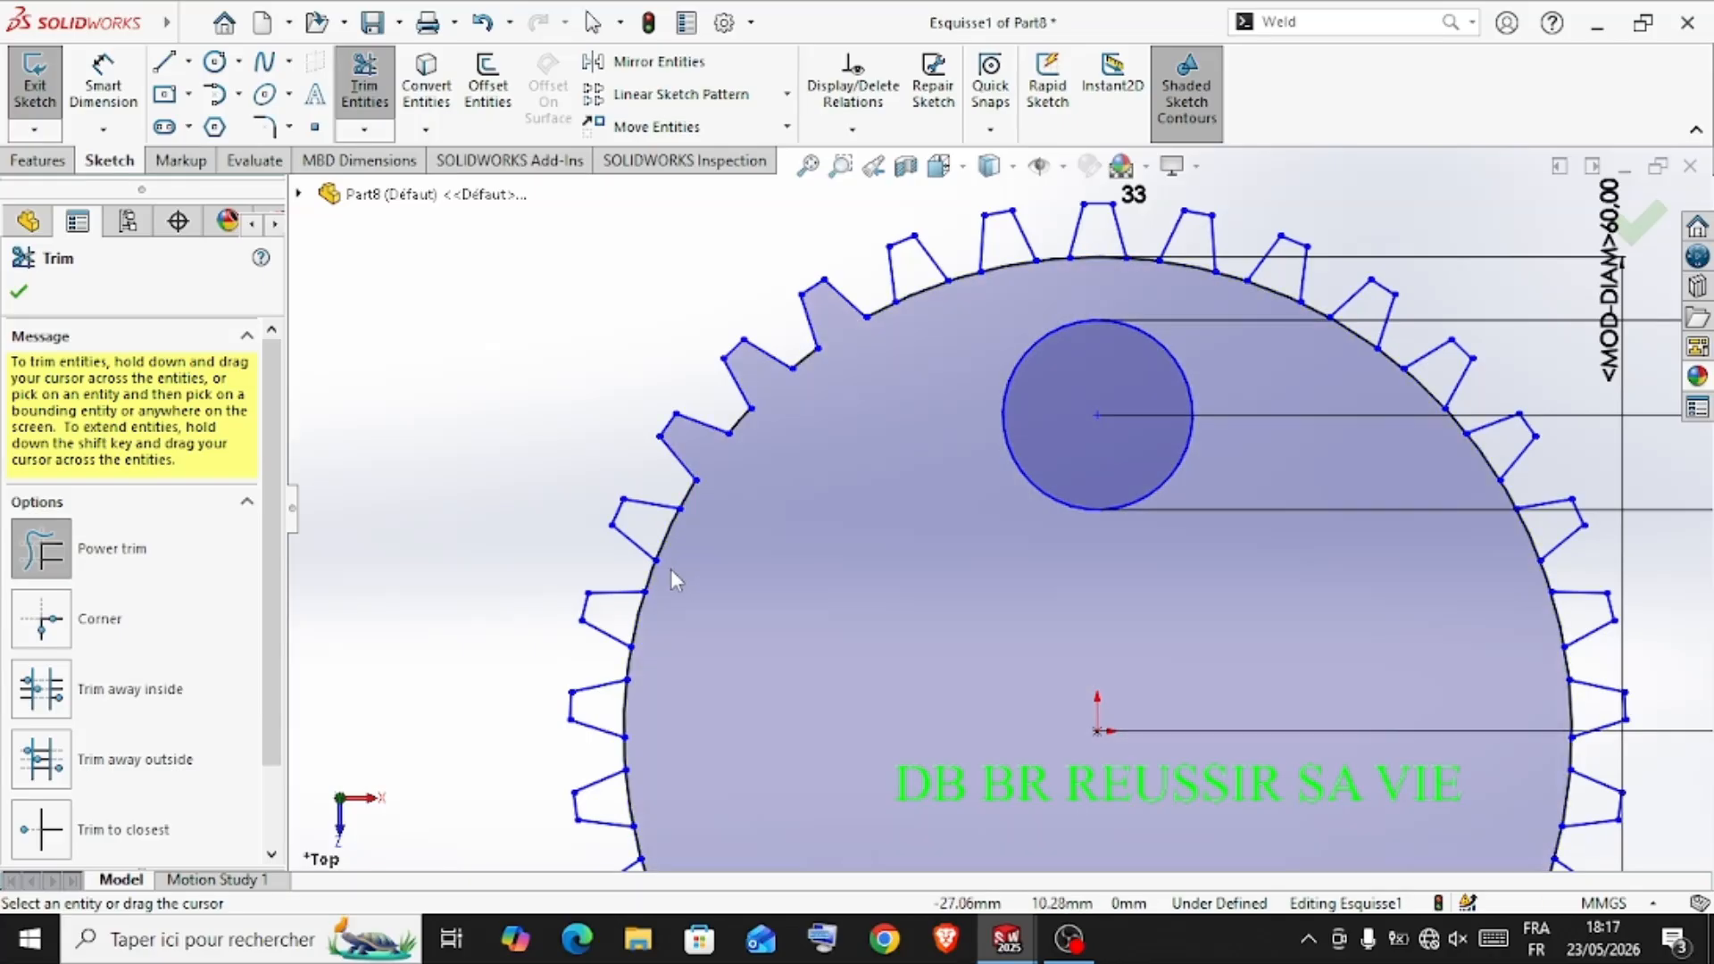
left_click_drag(673, 543, 656, 553)
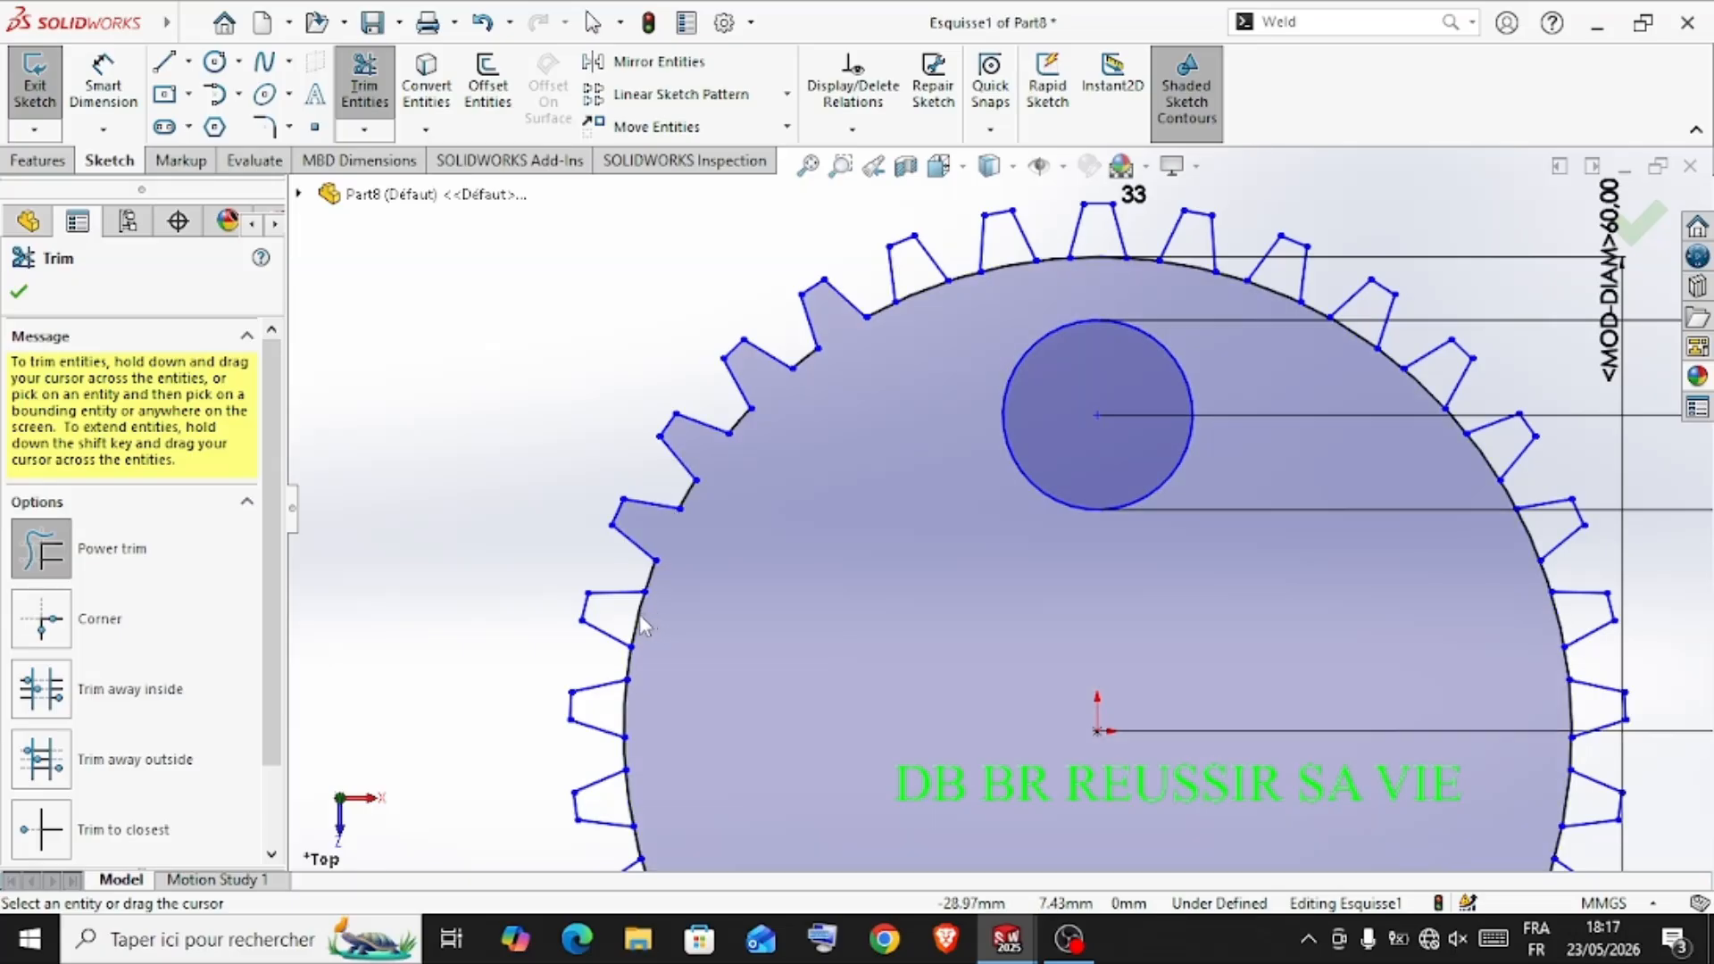
left_click_drag(651, 614, 631, 616)
left_click_drag(629, 711, 623, 700)
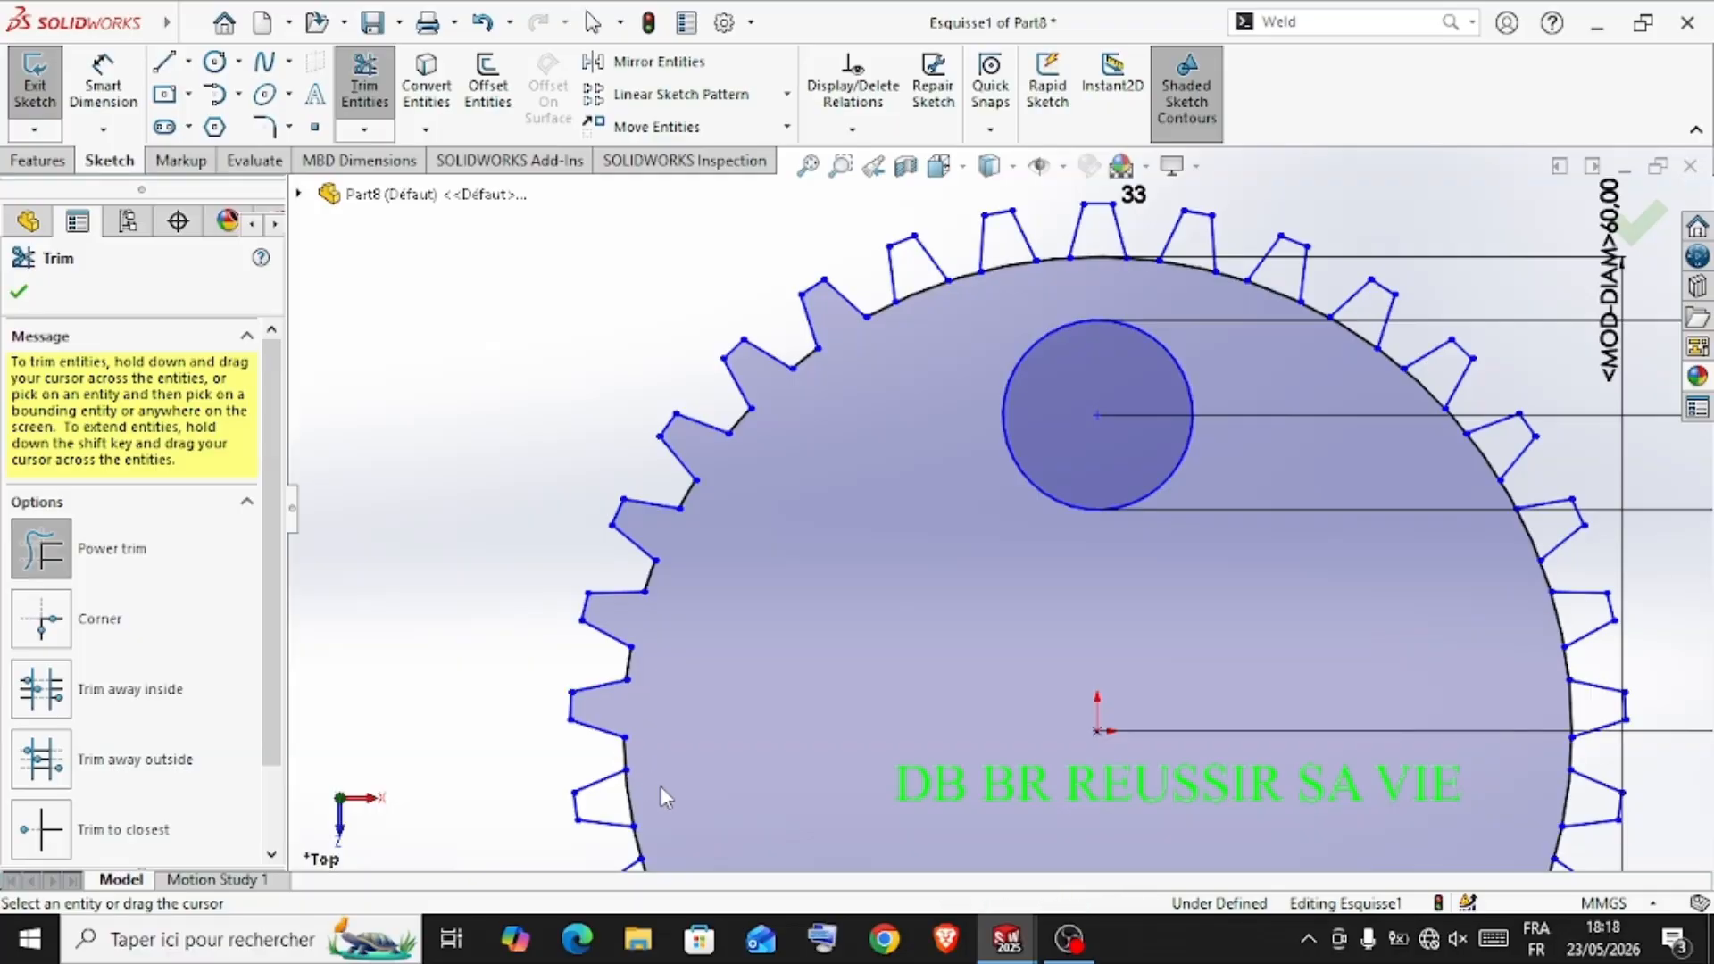
Trim the large circle's arcs at the tooth bases along the gear's lower-left side down to its lowest teeth
scroll(661, 768, "down", 2)
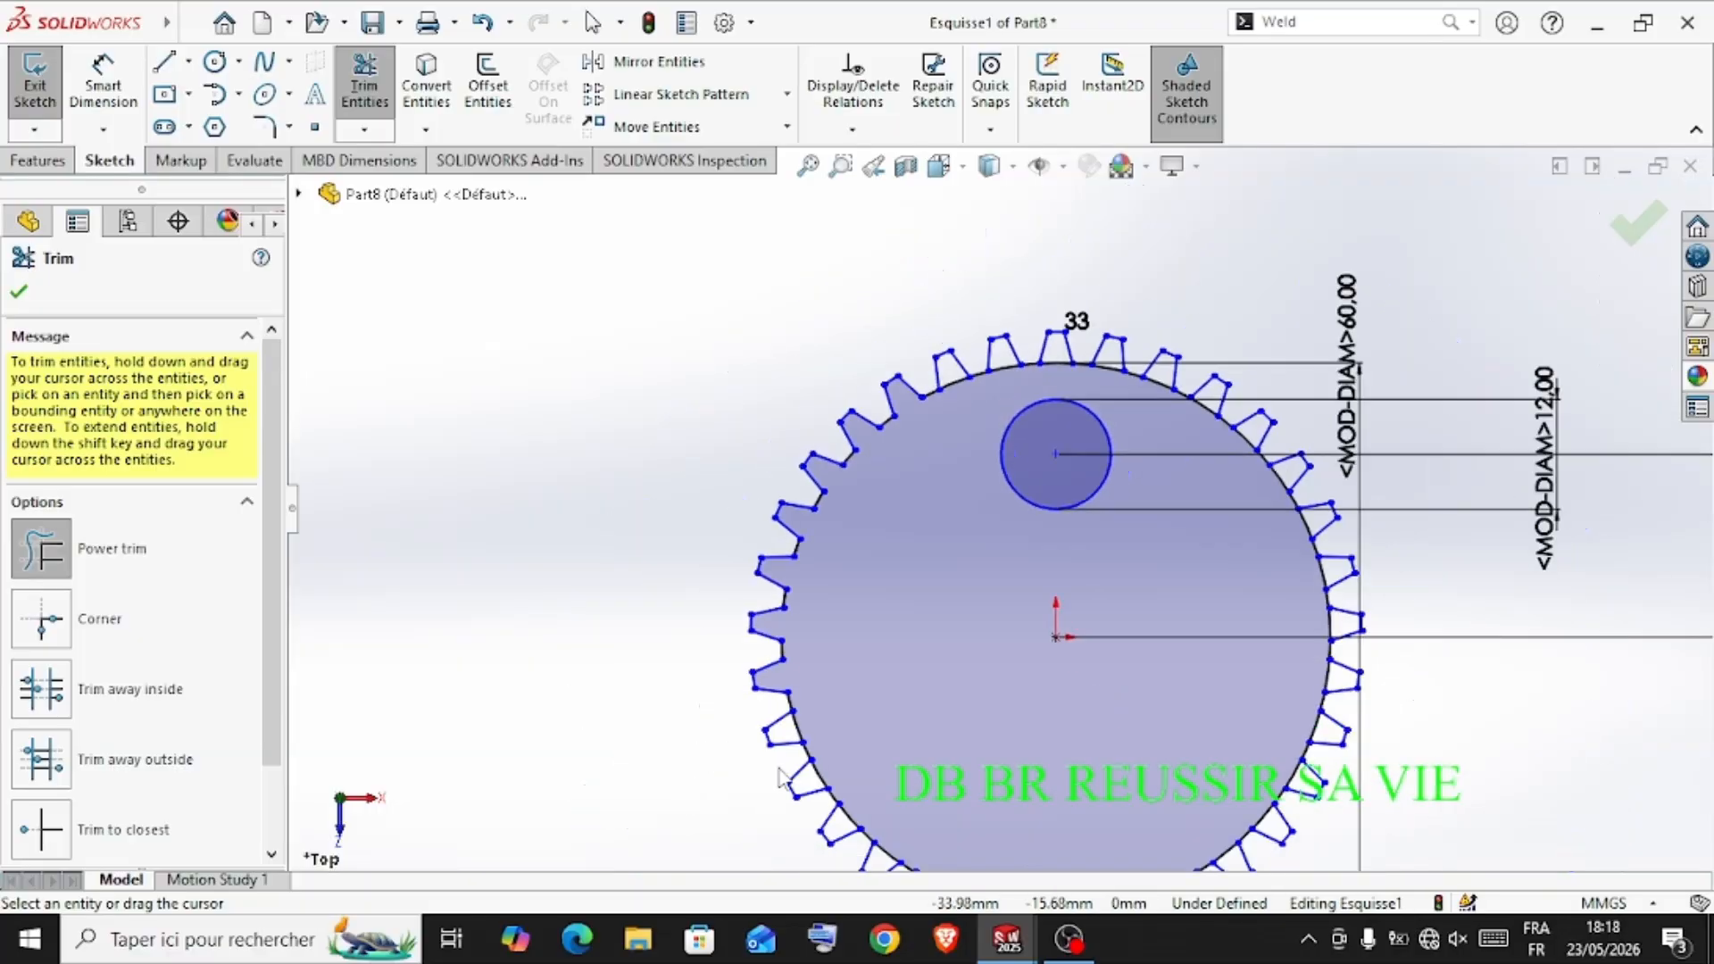
scroll(687, 766, "up", 3)
left_click_drag(891, 630, 879, 643)
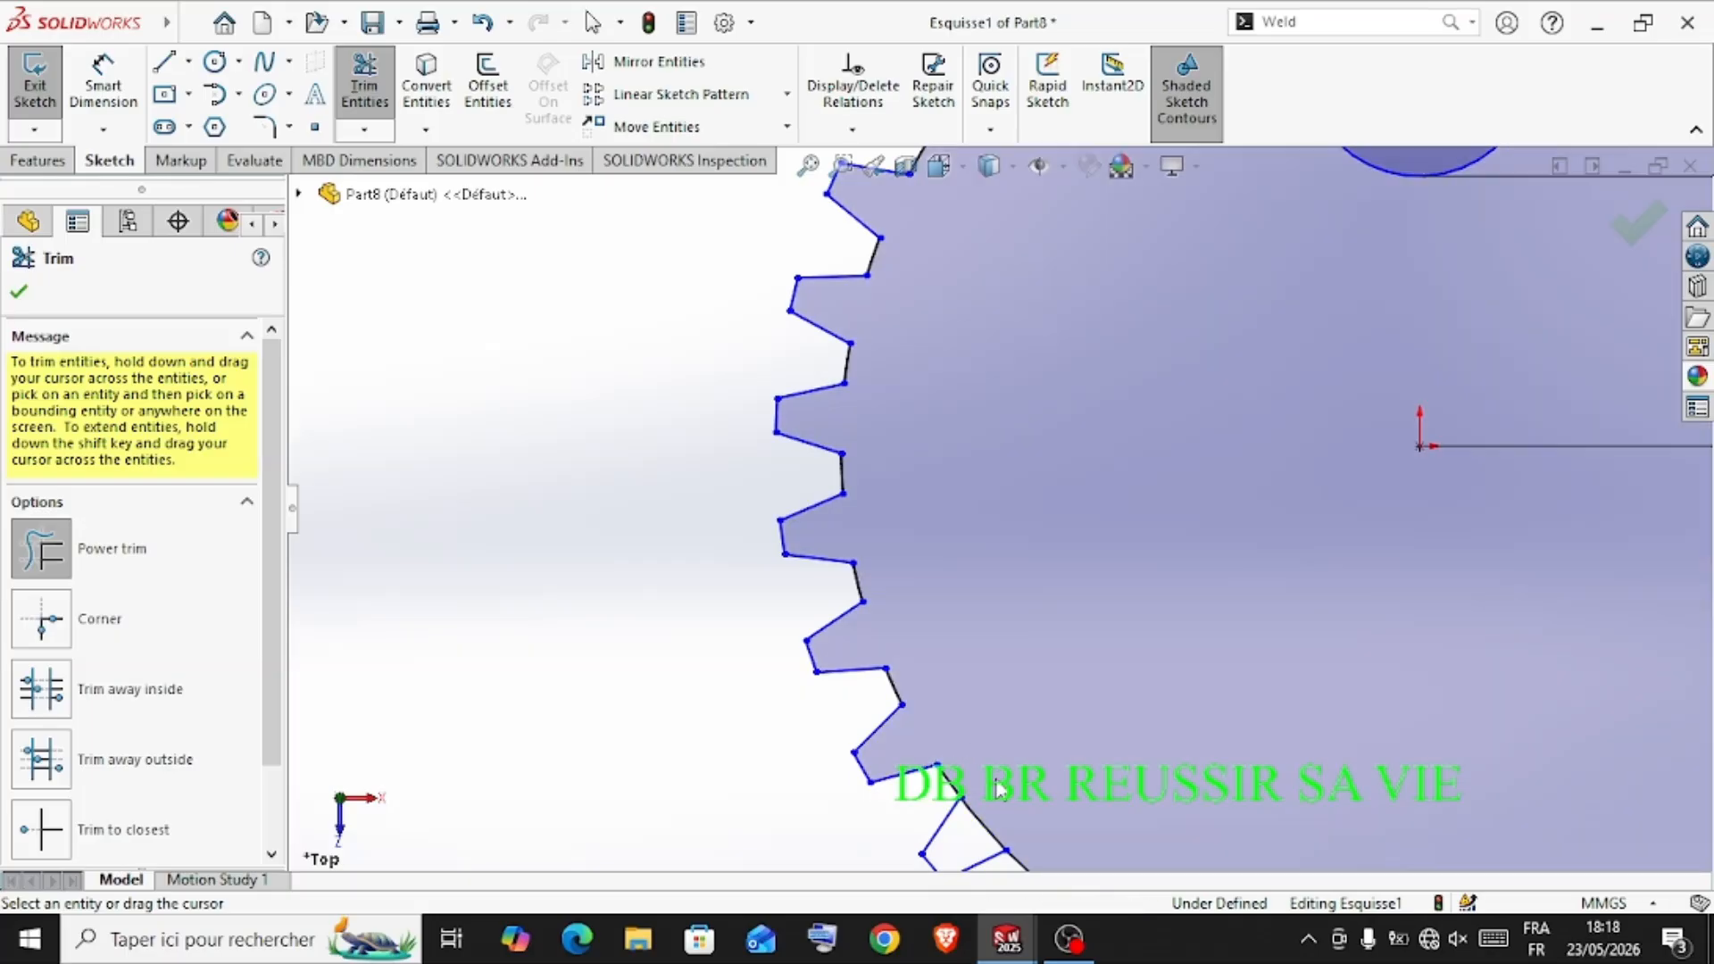
scroll(1000, 787, "up", 5)
scroll(1034, 567, "down", 5)
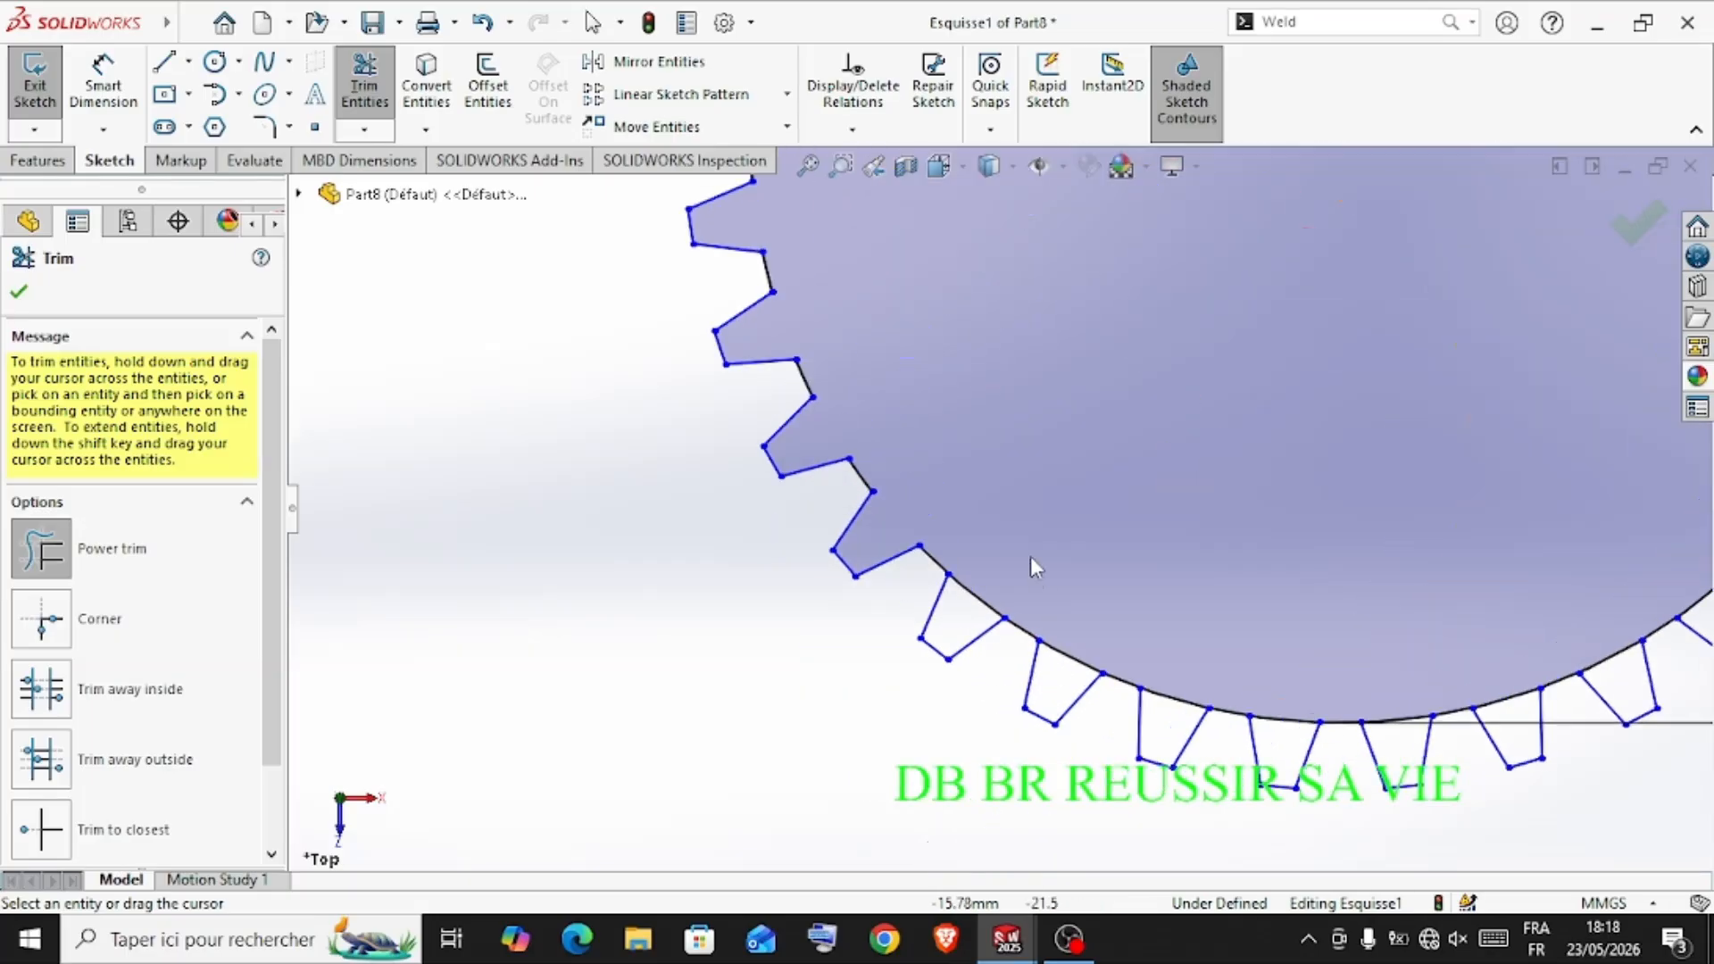
left_click_drag(1094, 607, 1072, 671)
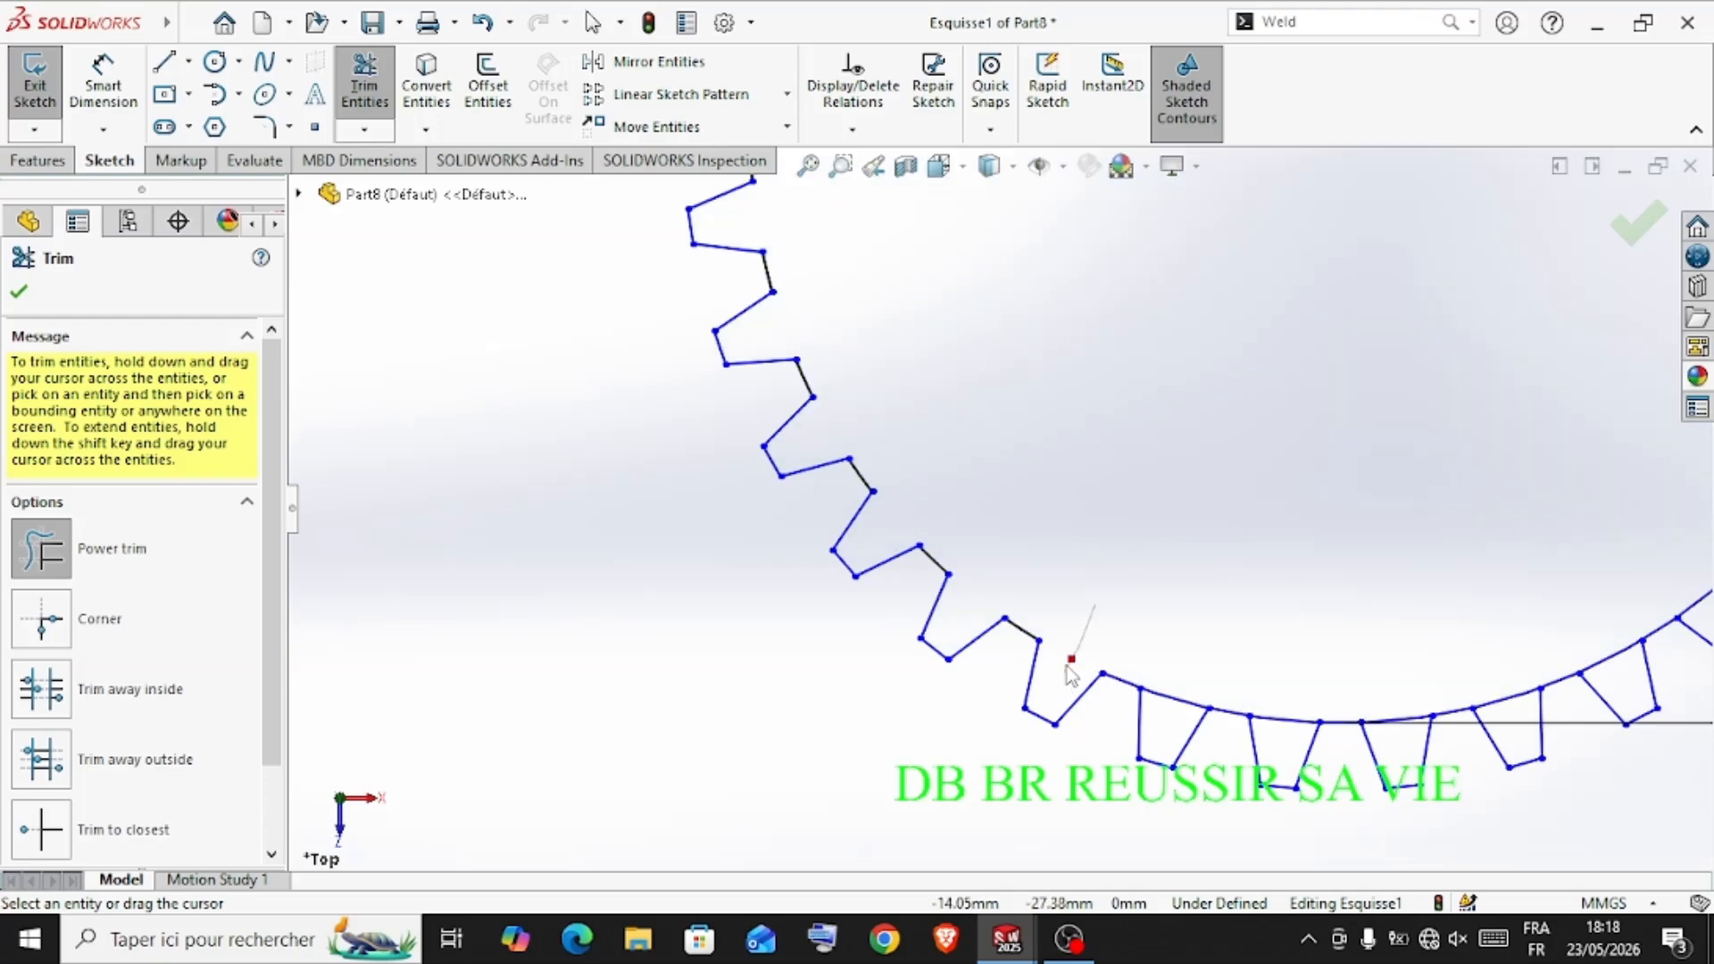
left_click_drag(1166, 646, 1147, 703)
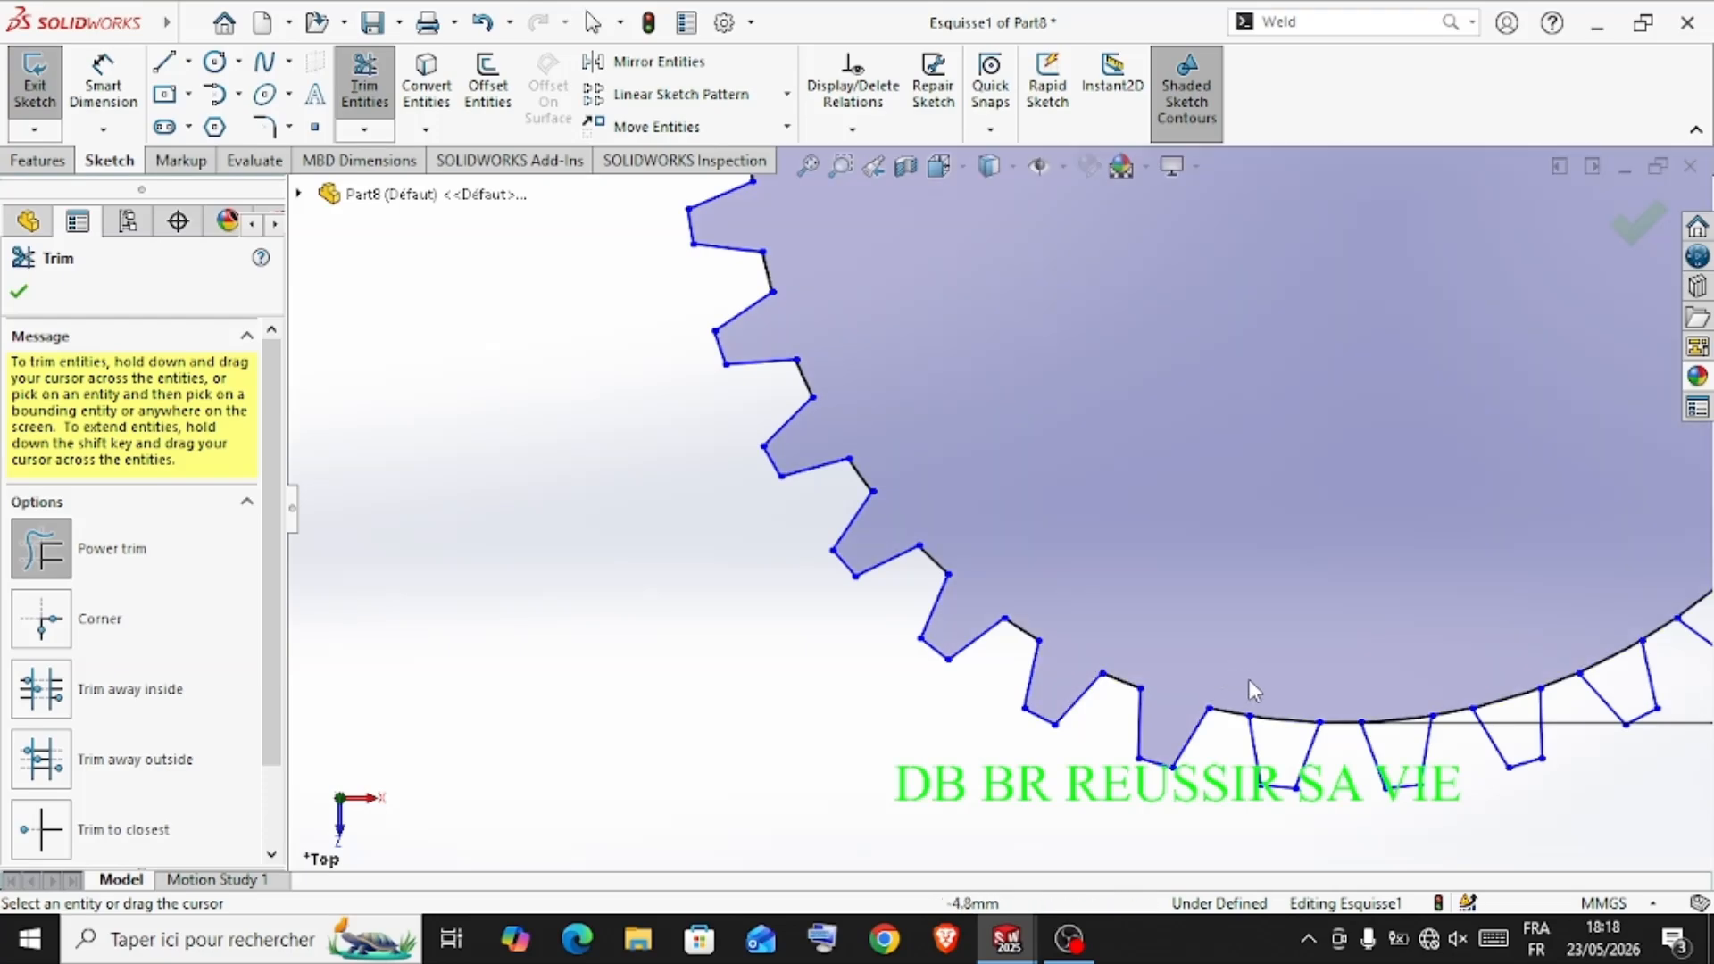
left_click_drag(1250, 678, 1266, 726)
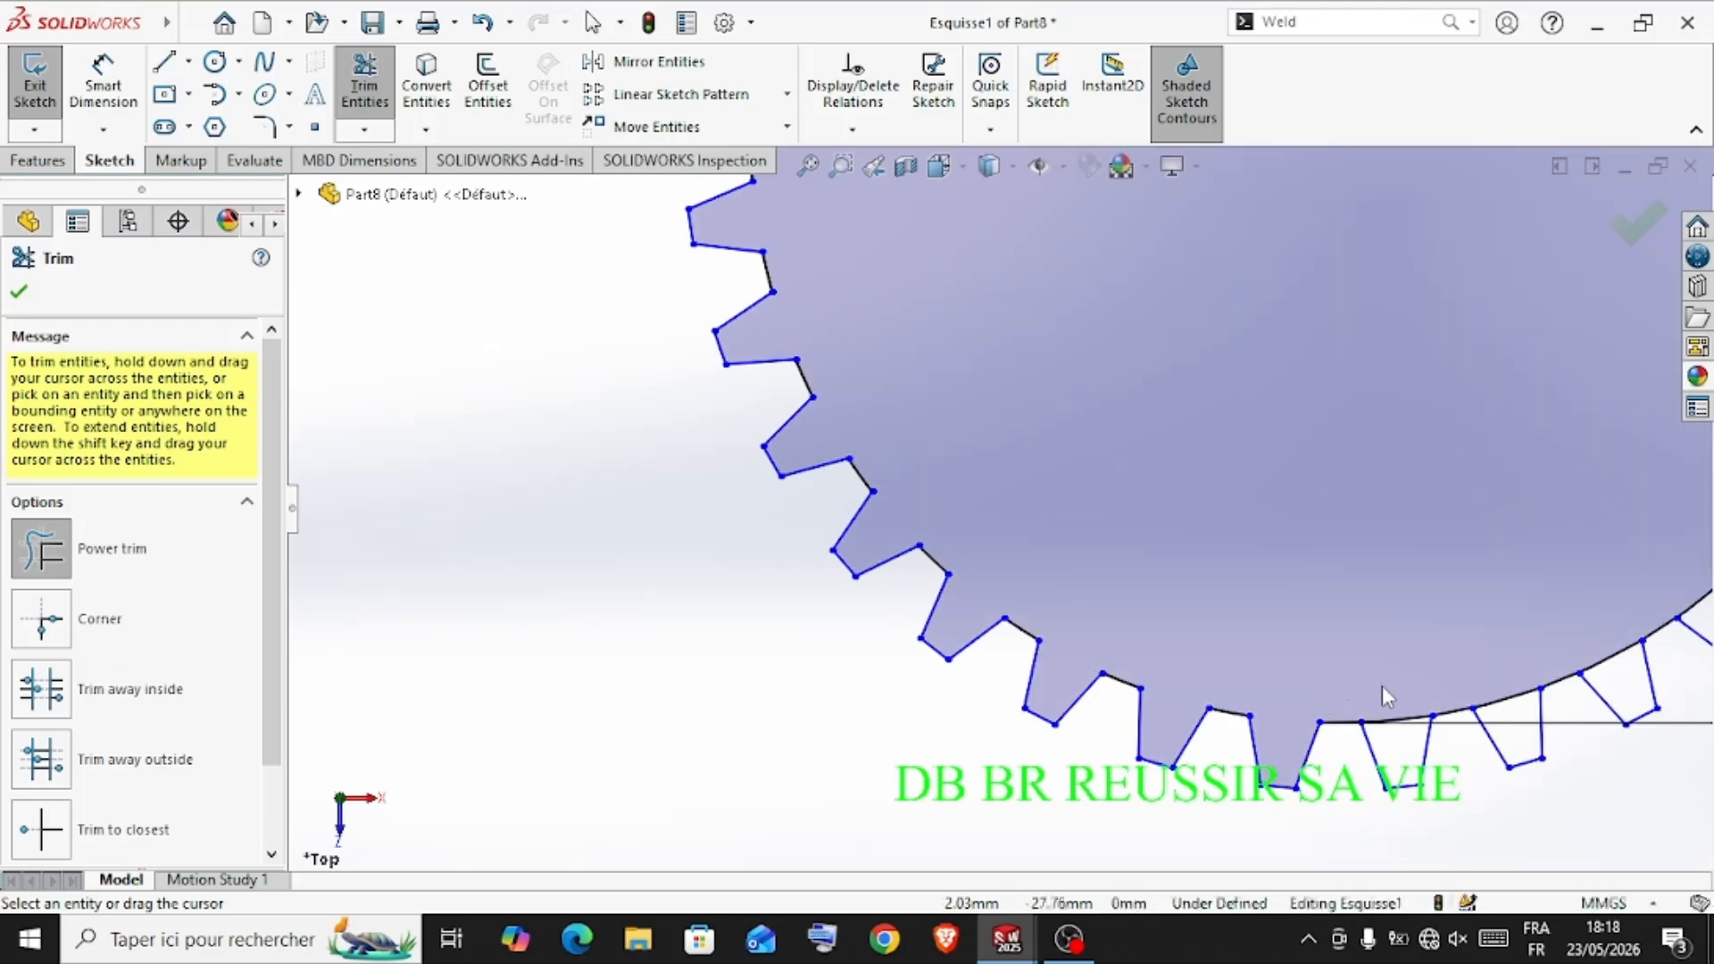
left_click_drag(1382, 688, 1383, 744)
Trim the large circle's arcs at the tooth bases along the gear's lower-right side up to the origin's height
scroll(1418, 554, "up", 6)
scroll(1411, 516, "down", 3)
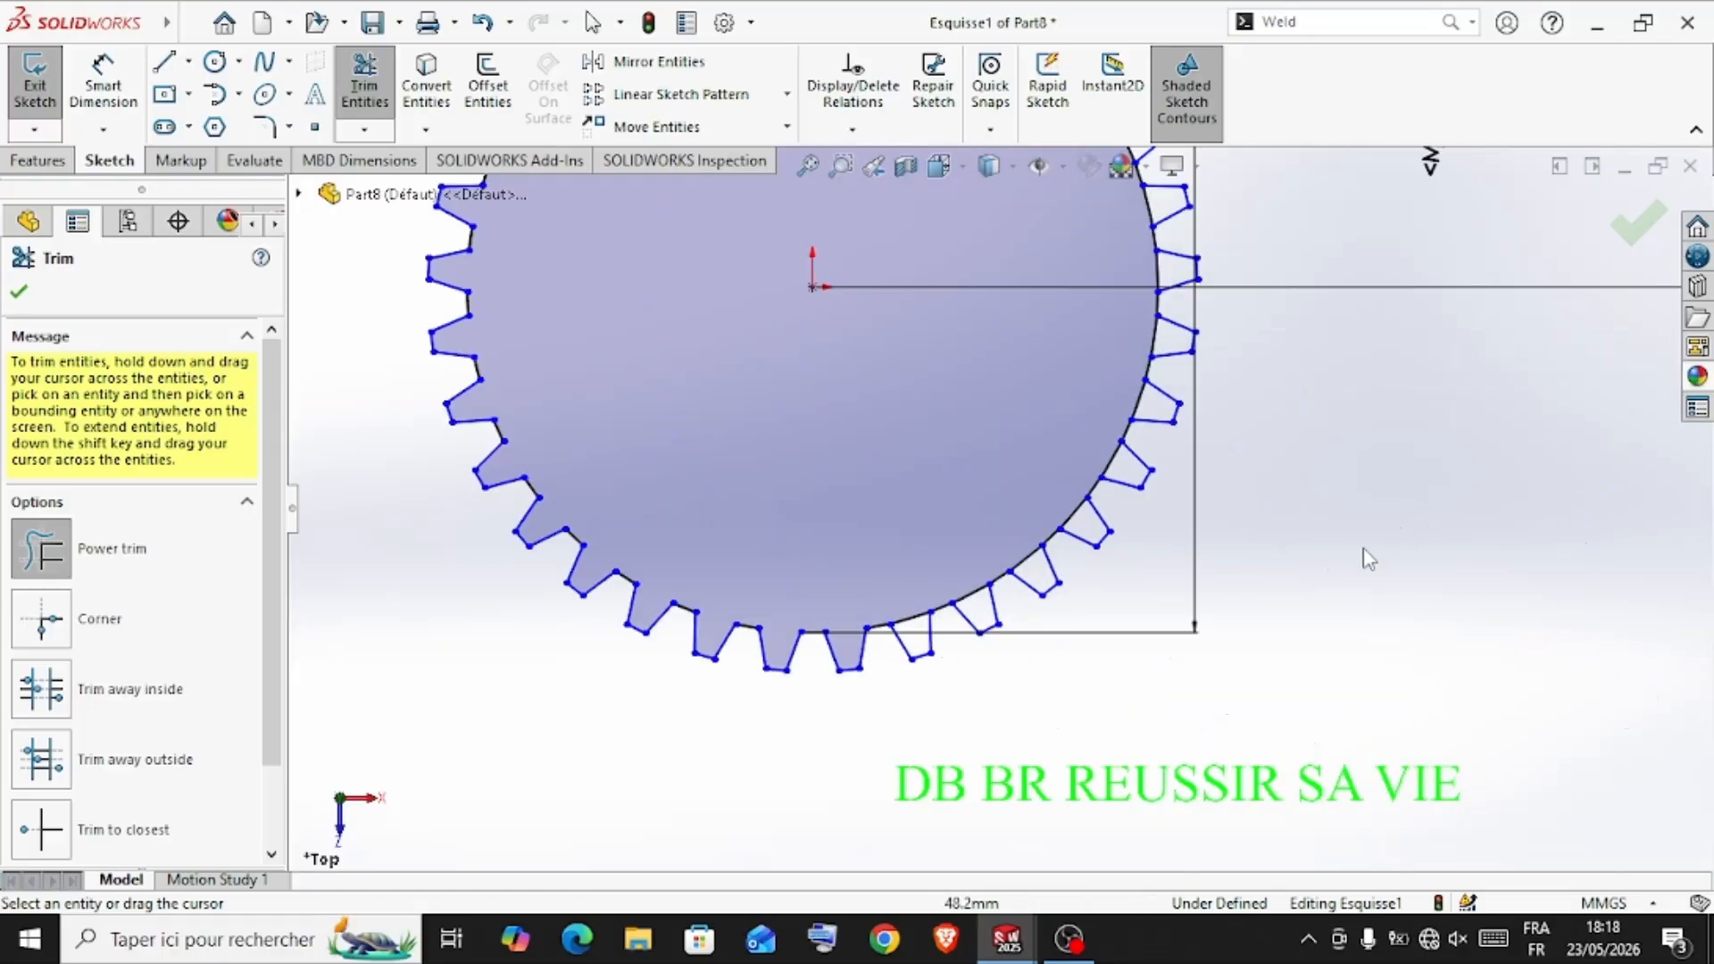
scroll(904, 529, "down", 2)
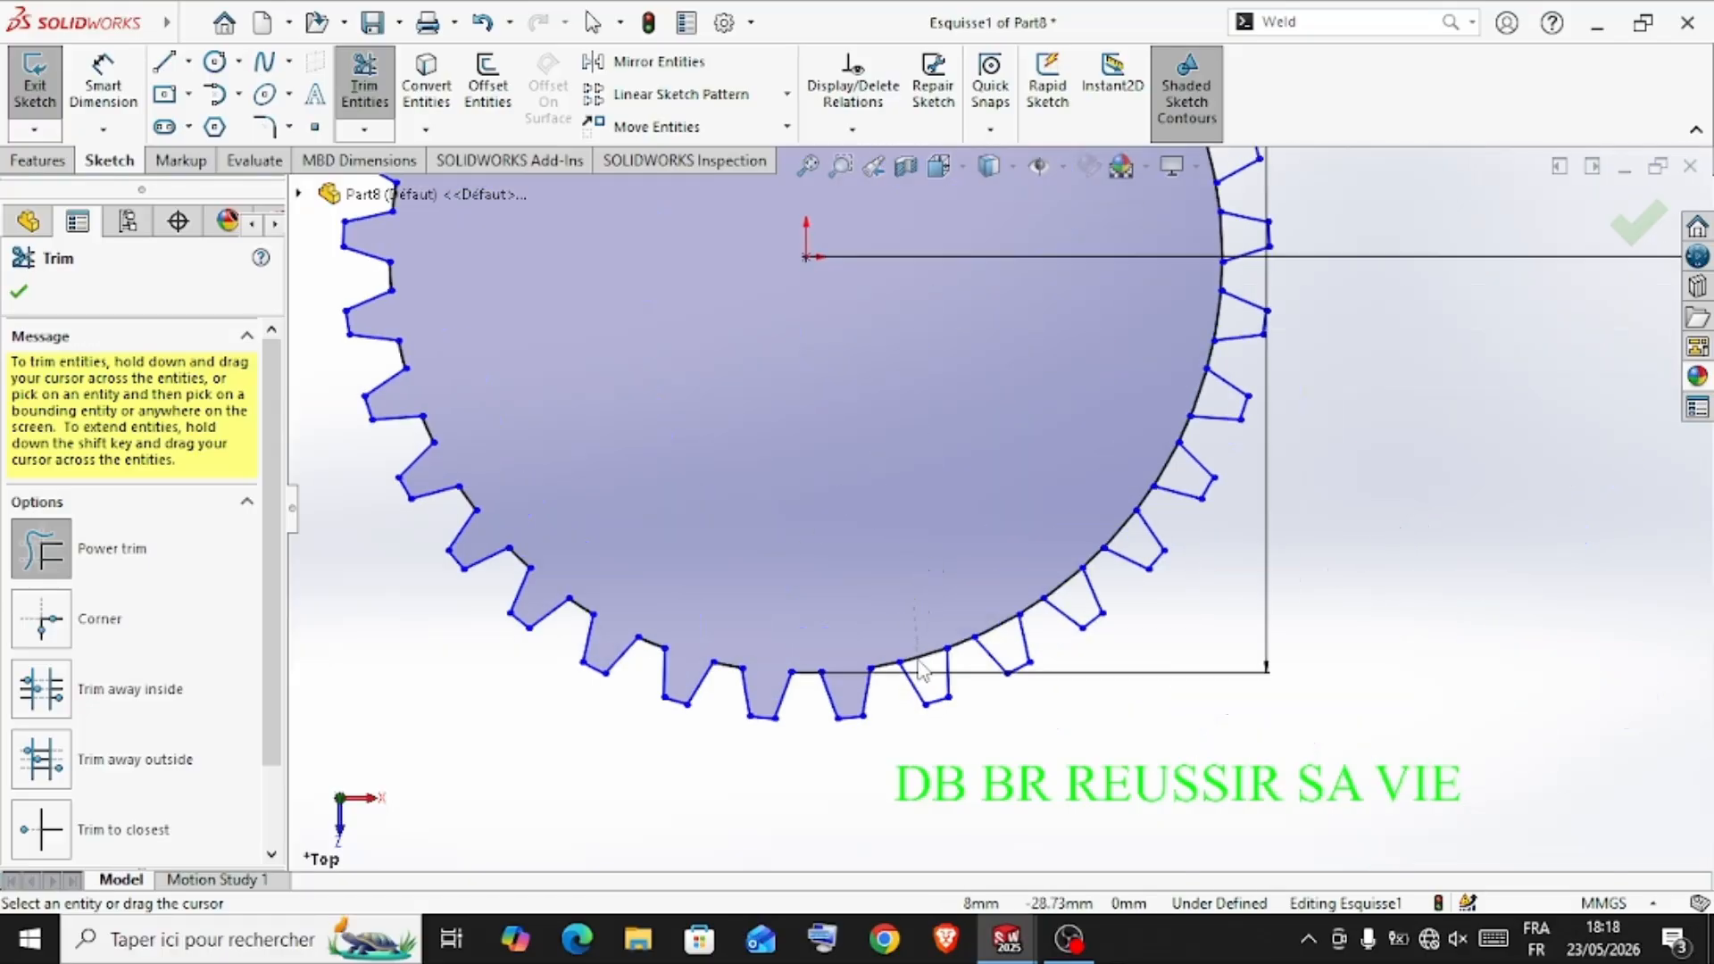
left_click_drag(922, 671, 924, 679)
left_click_drag(1006, 636, 1067, 608)
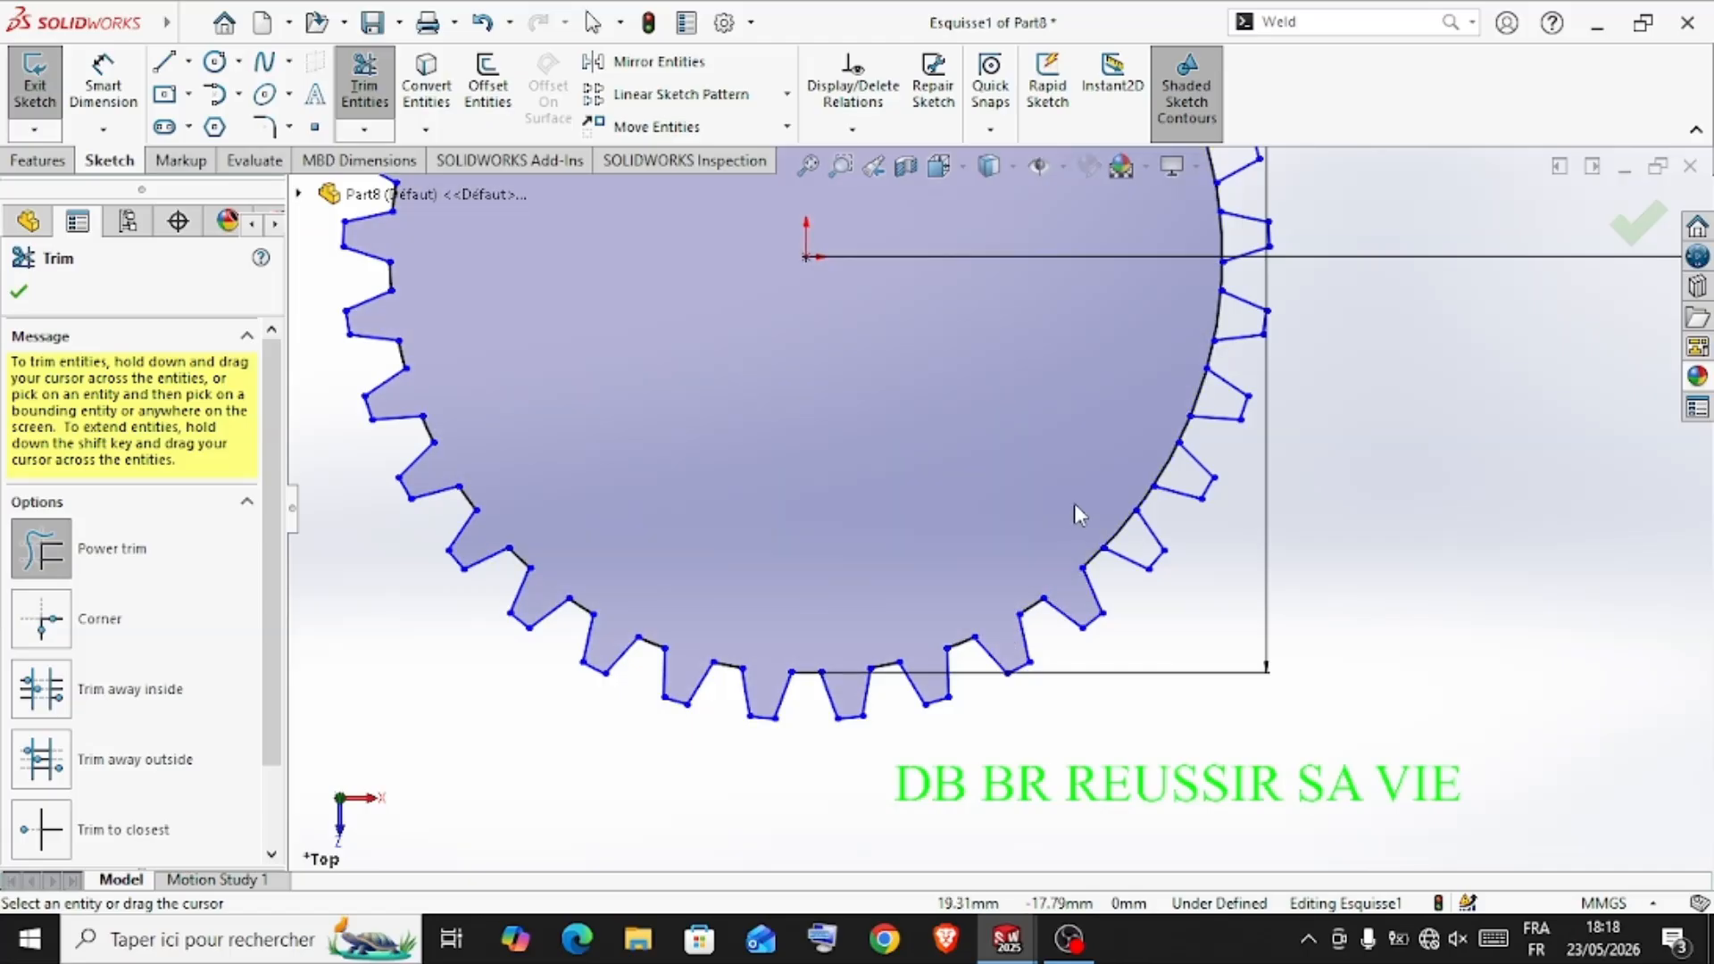
left_click_drag(1081, 509, 1127, 541)
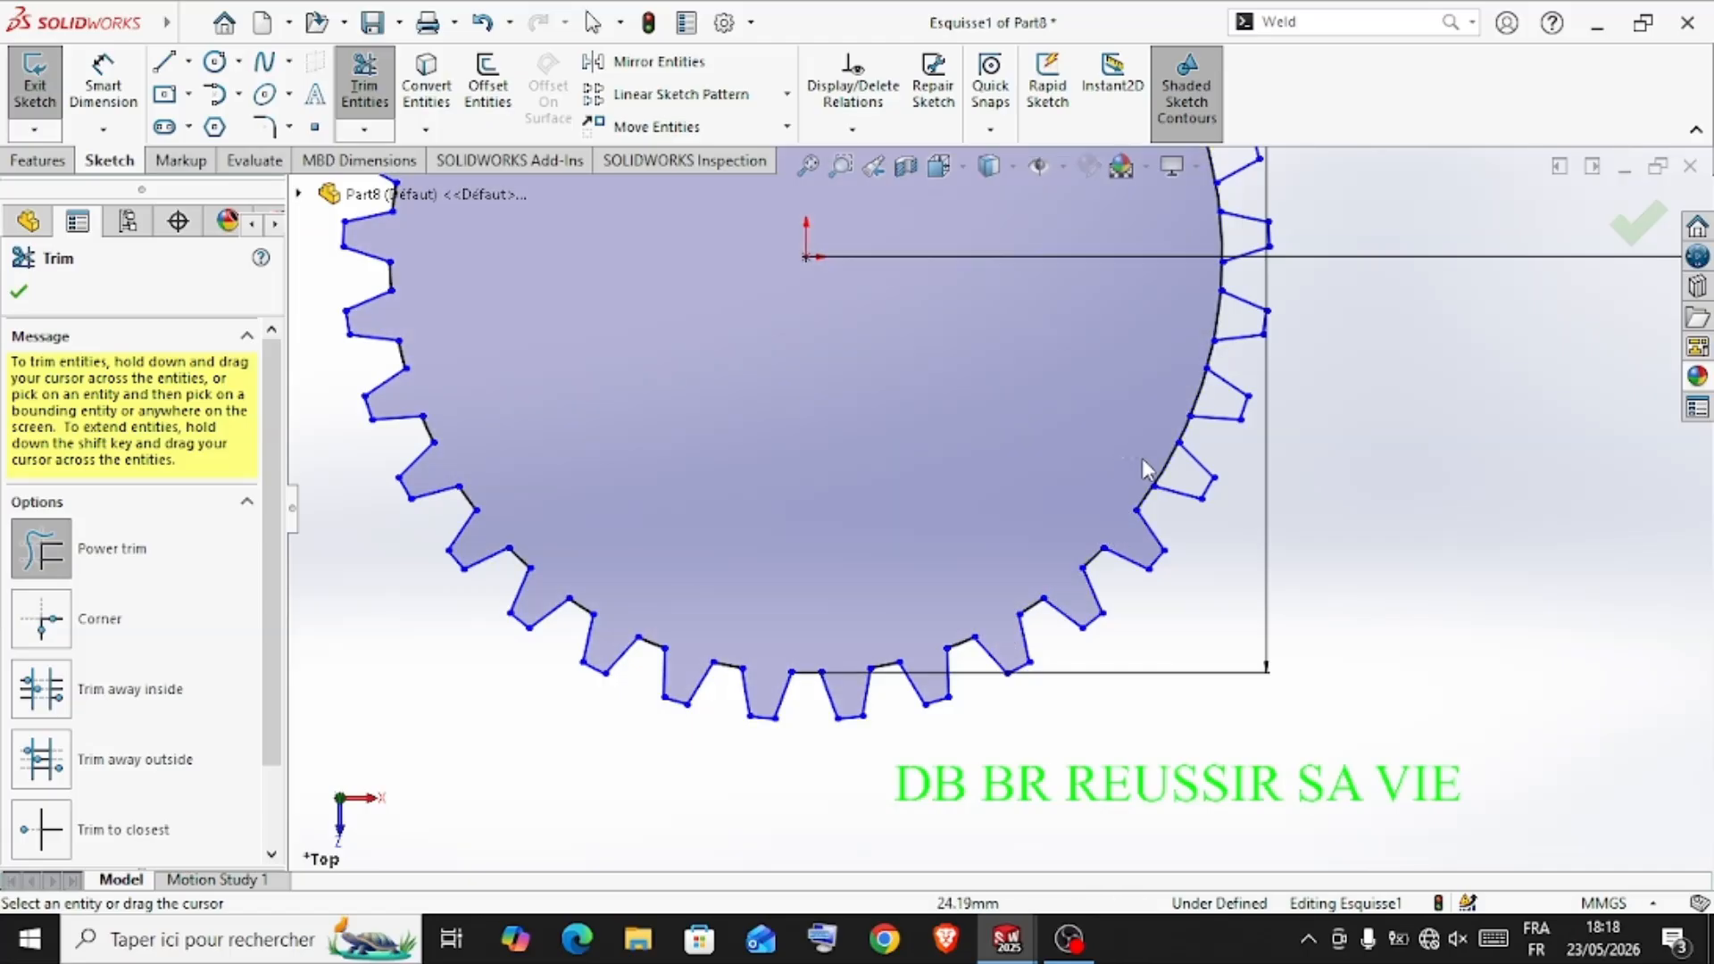
left_click_drag(1146, 468, 1180, 478)
mouse_move(1207, 398)
left_mouse_down()
mouse_move(1217, 383)
mouse_move(1186, 339)
mouse_move(1191, 264)
left_mouse_up()
Trim the large circle's arcs at the bases of the teeth above the origin's height on the gear's right side
scroll(1183, 258, "up", 4)
scroll(1170, 268, "down", 5)
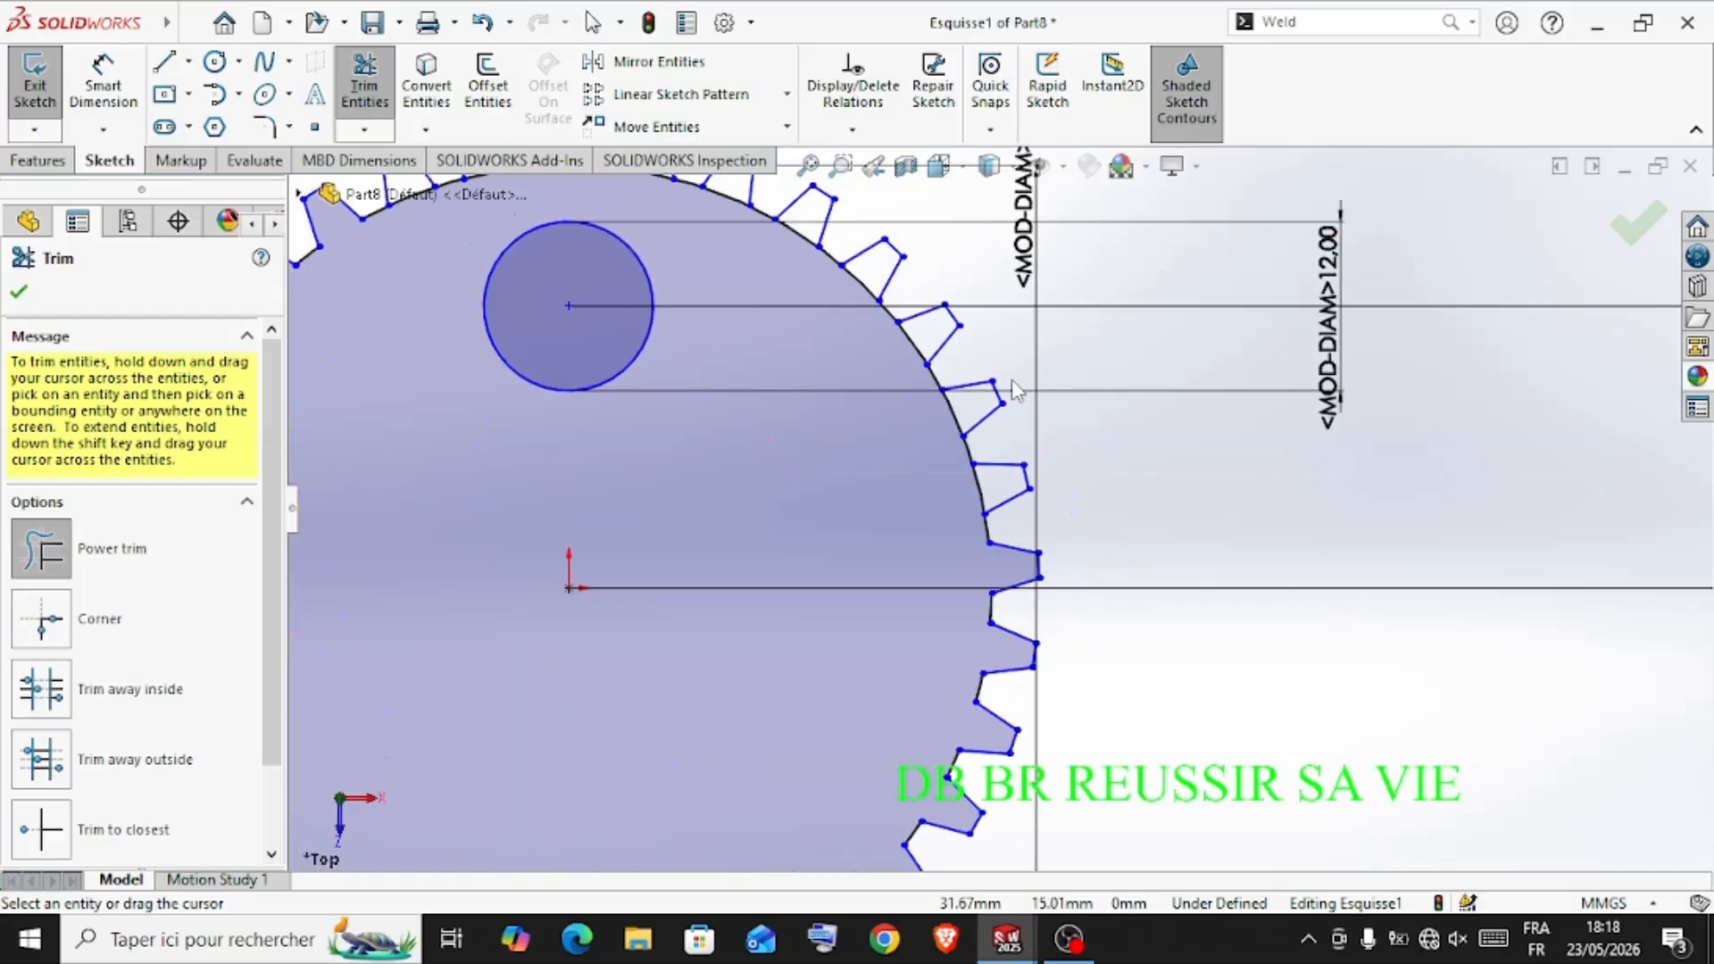
mouse_move(918, 555)
left_mouse_down()
mouse_move(973, 501)
mouse_move(925, 444)
mouse_move(948, 418)
left_mouse_up()
left_click_drag(861, 347, 893, 329)
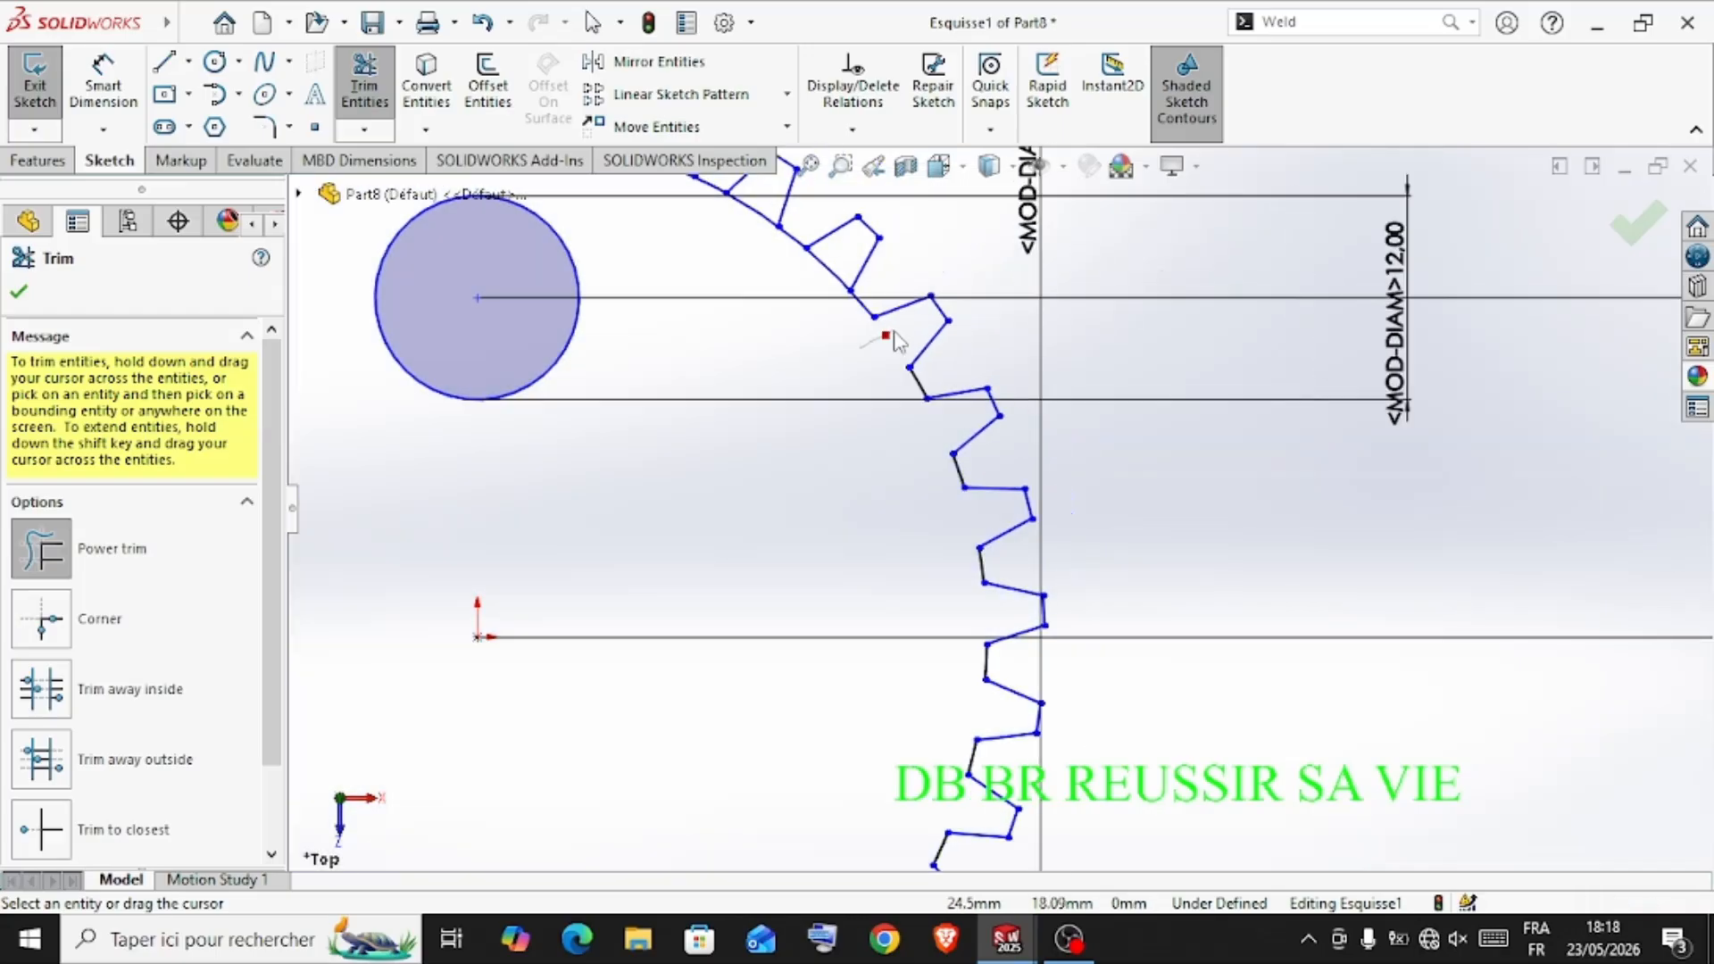
Trim the remaining circle arcs at the bases of the uppermost teeth and finish the Trim command
scroll(786, 303, "up", 3)
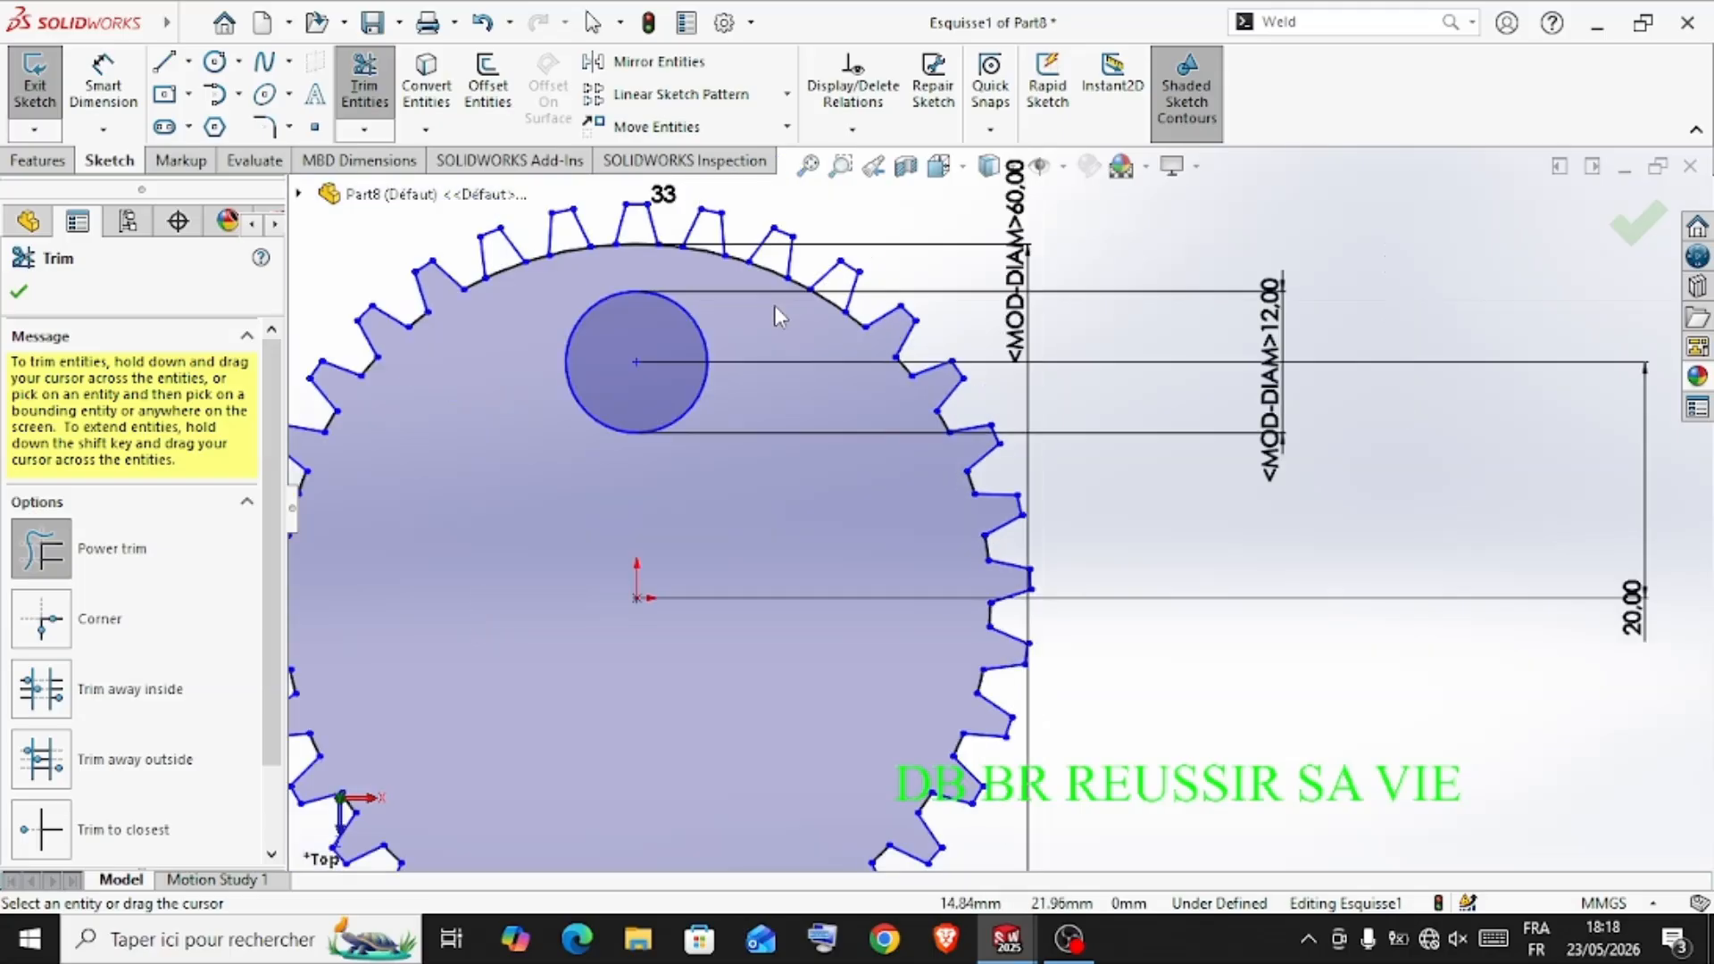
scroll(826, 355, "down", 2)
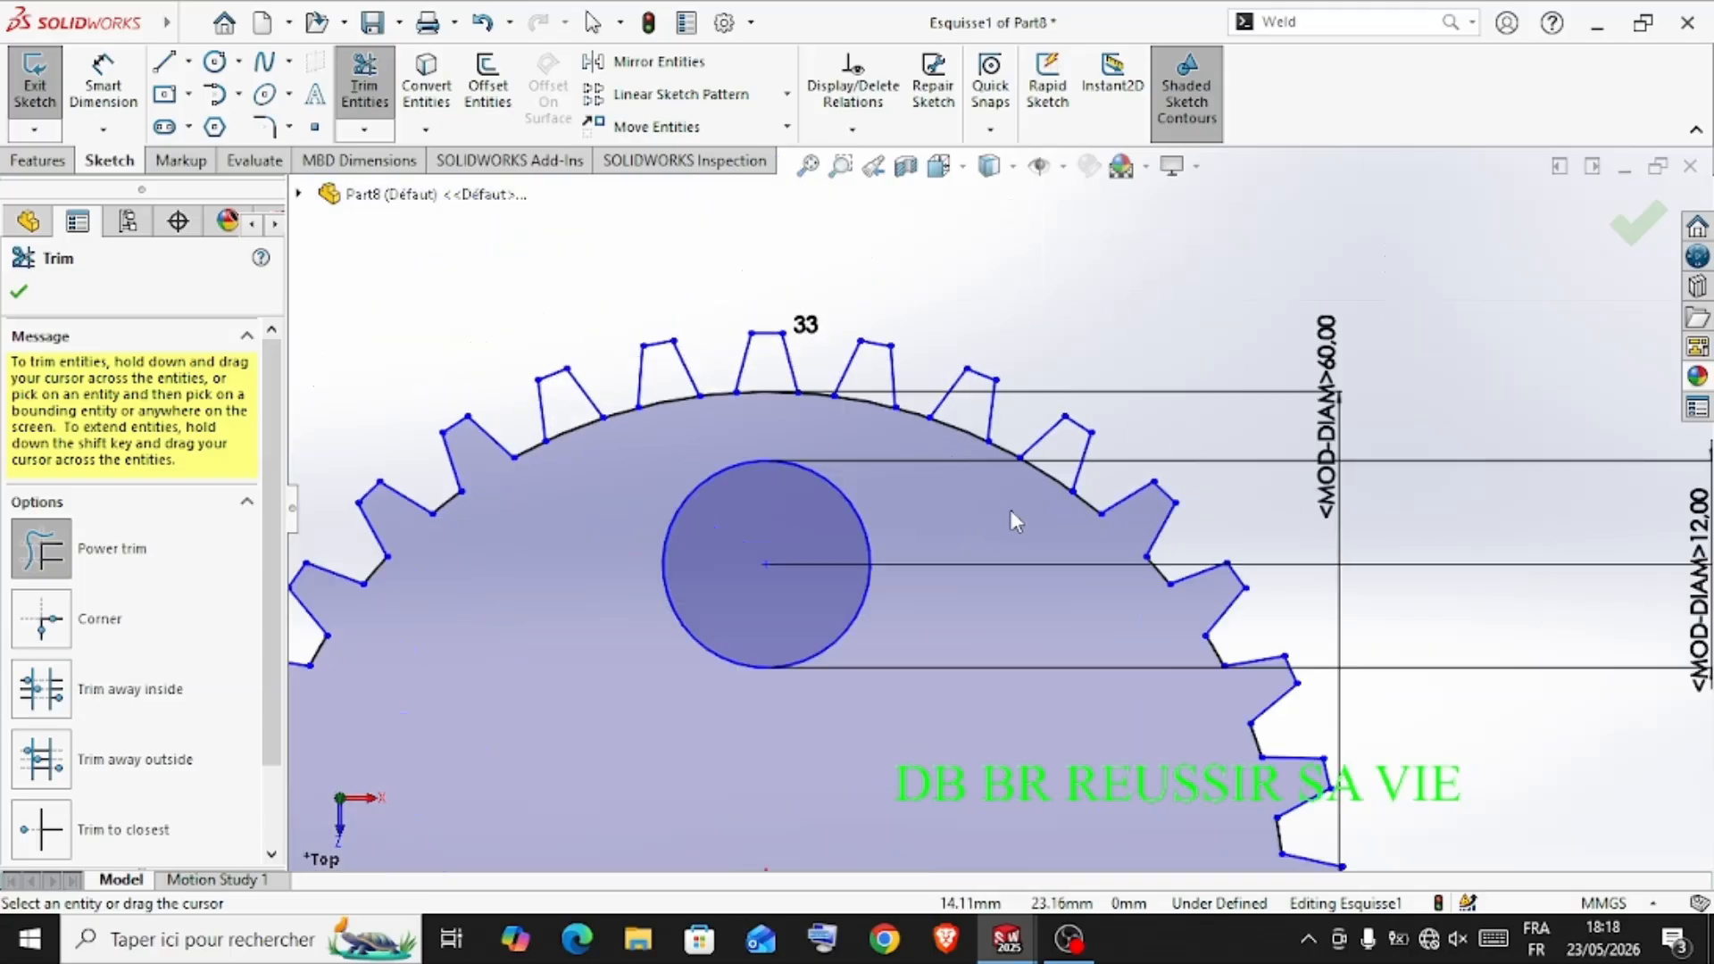
left_click_drag(1040, 493, 1060, 454)
left_click_drag(948, 467, 969, 422)
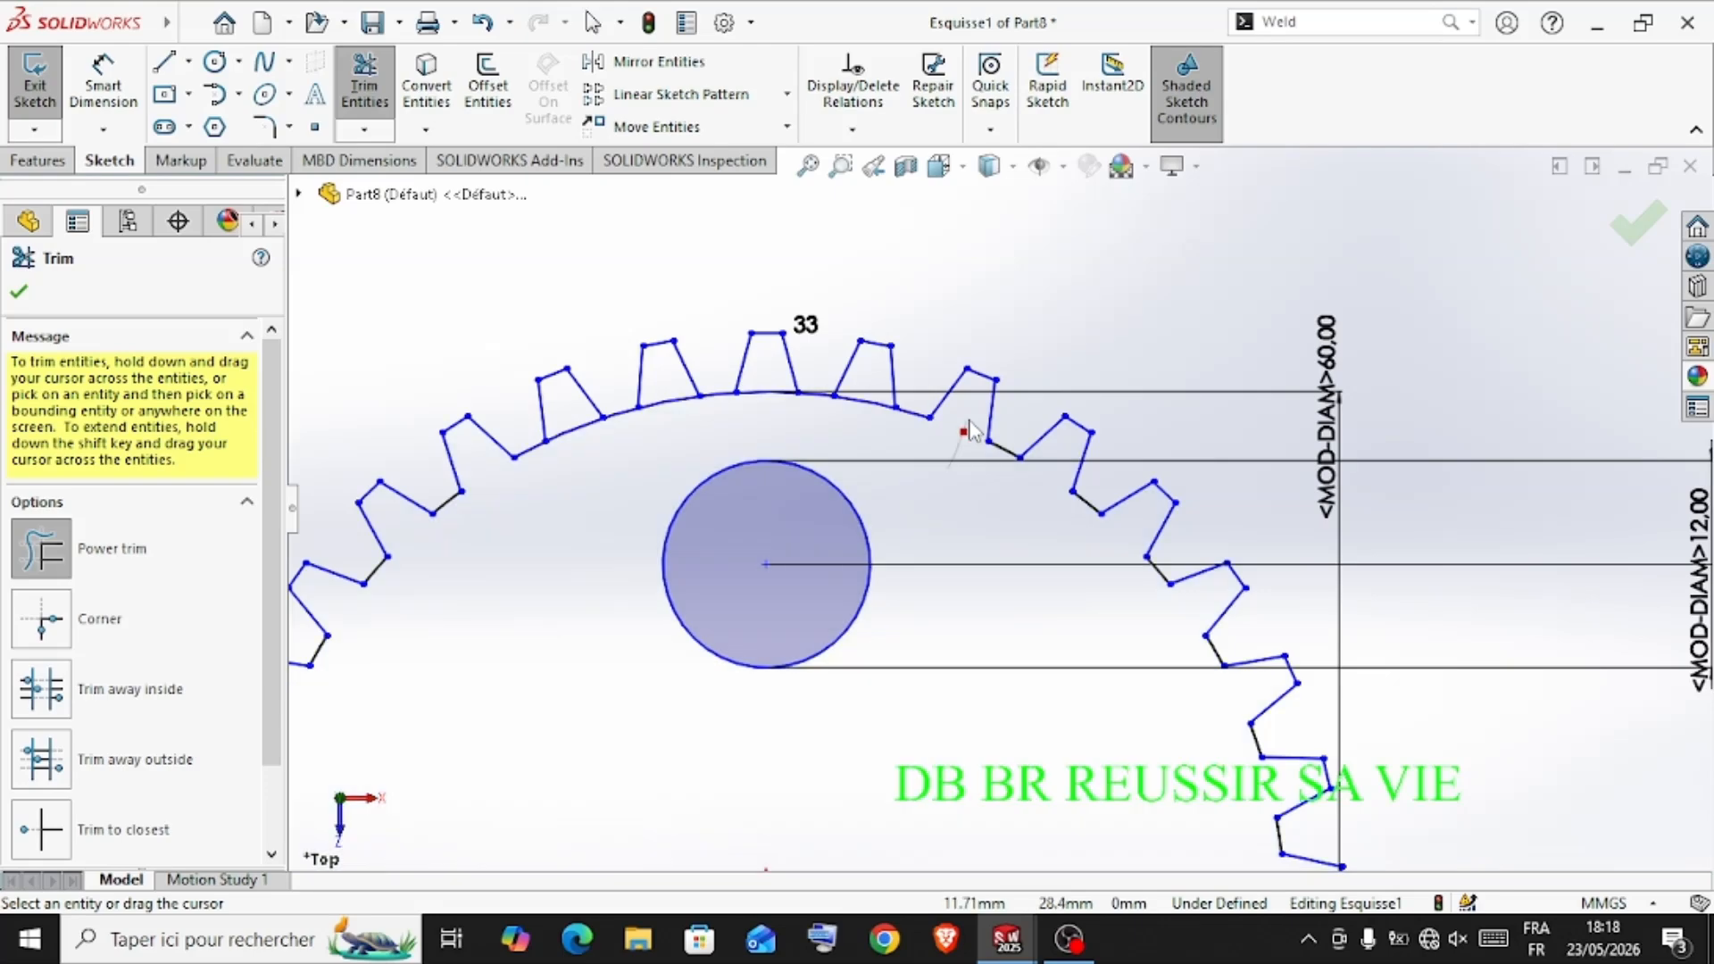
mouse_move(860, 439)
left_mouse_down()
mouse_move(856, 391)
mouse_move(768, 385)
mouse_move(748, 419)
mouse_move(671, 386)
left_mouse_up()
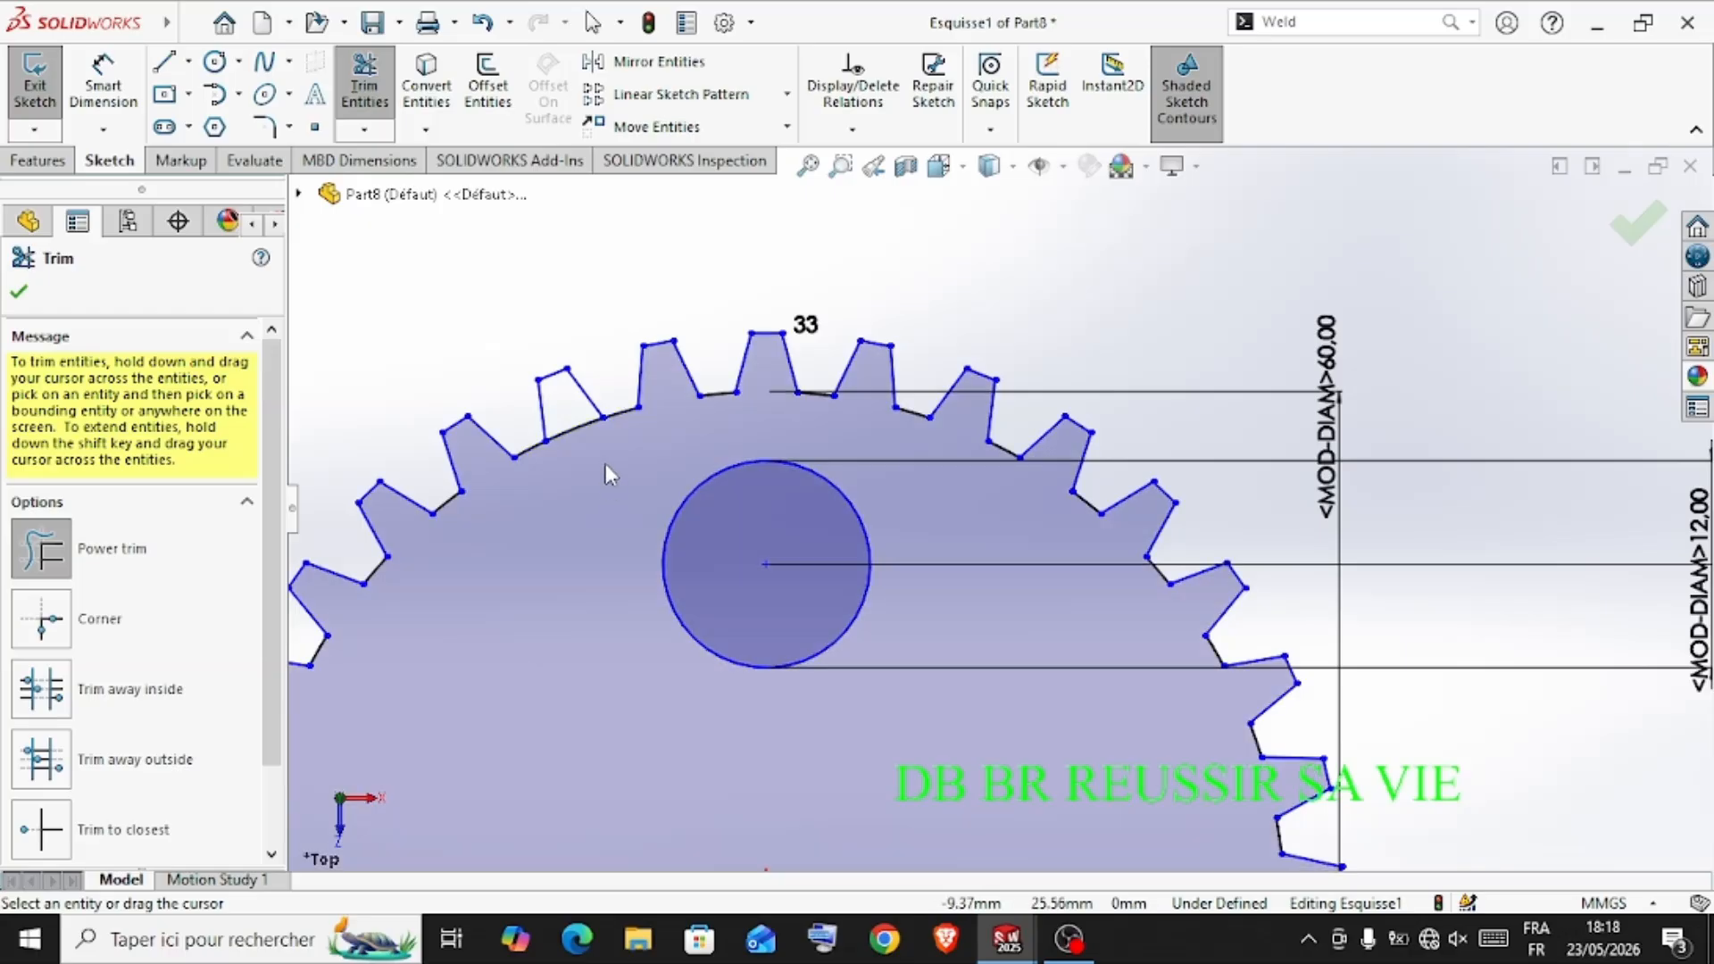
left_click_drag(572, 413, 579, 466)
scroll(680, 538, "up", 5)
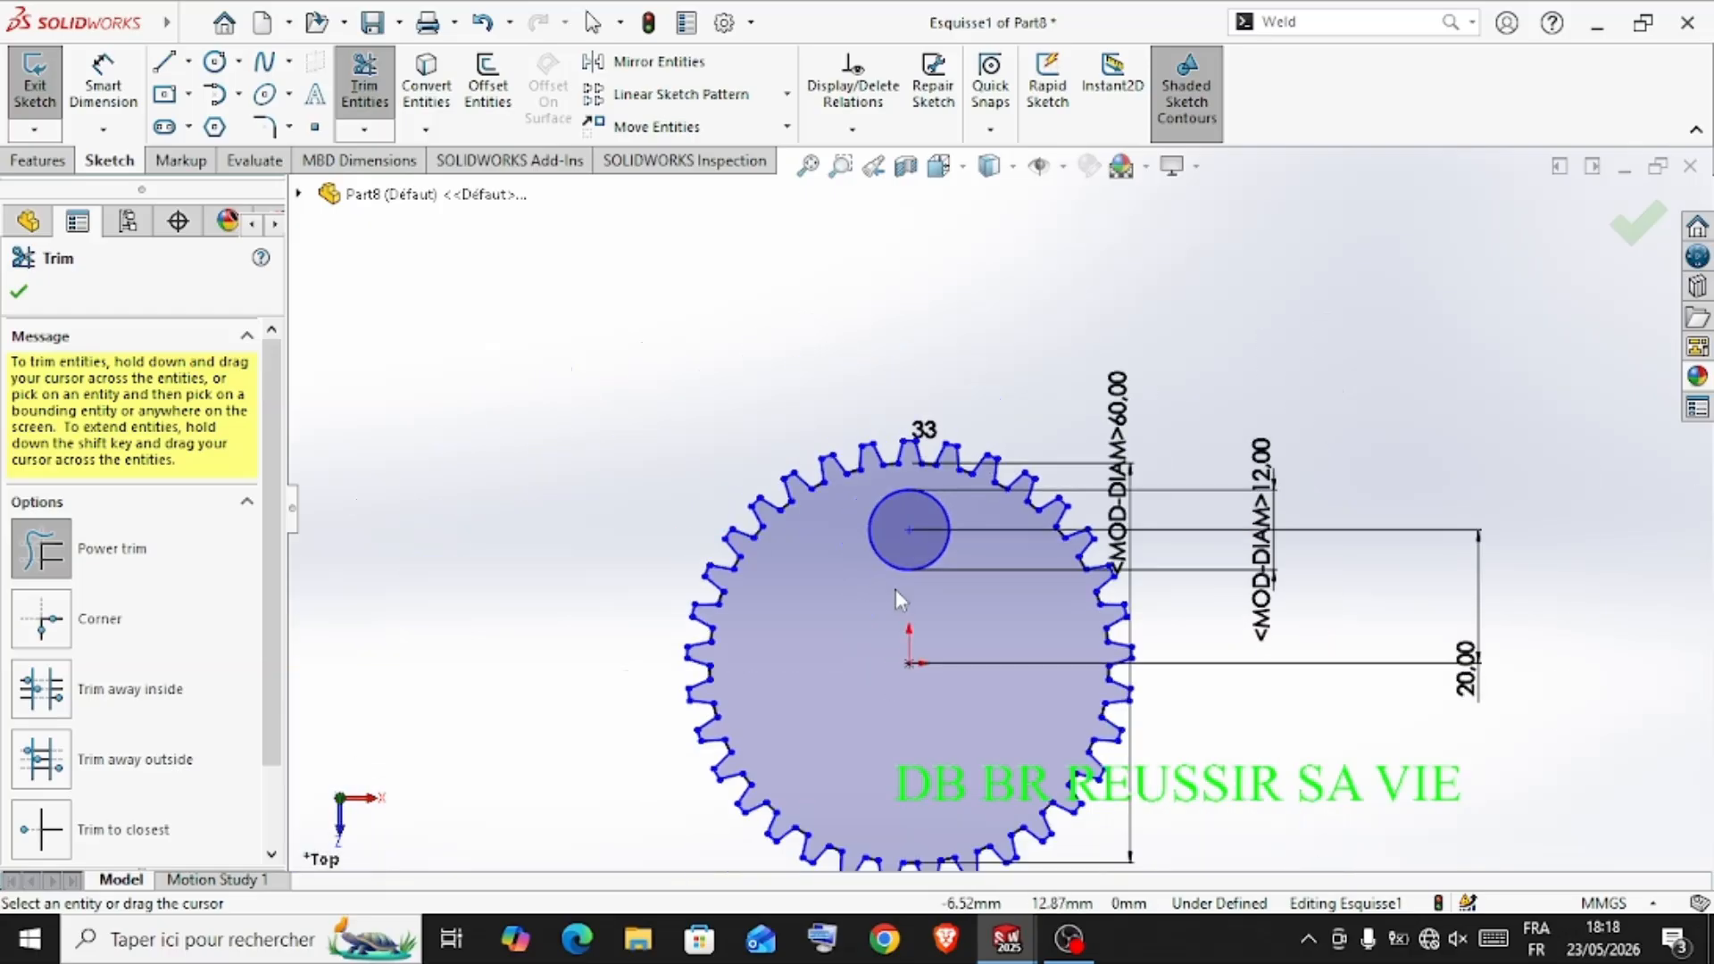
scroll(1014, 668, "down", 1)
scroll(1014, 669, "up", 3)
scroll(1017, 667, "down", 2)
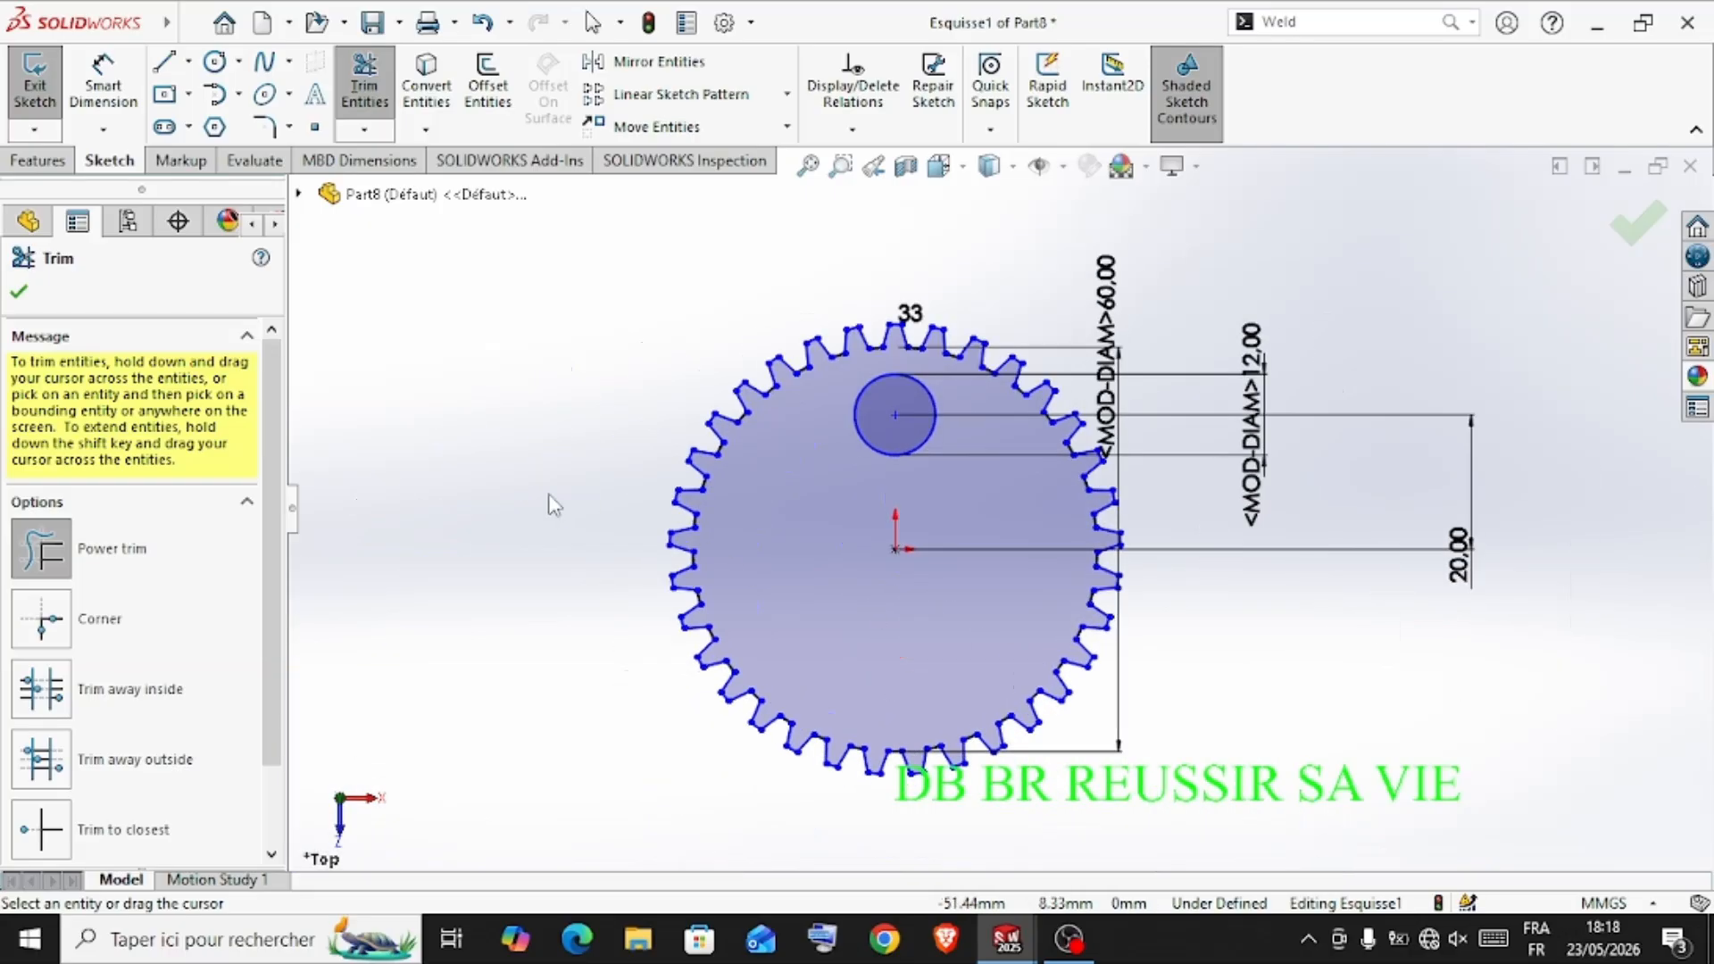
left_click(22, 293)
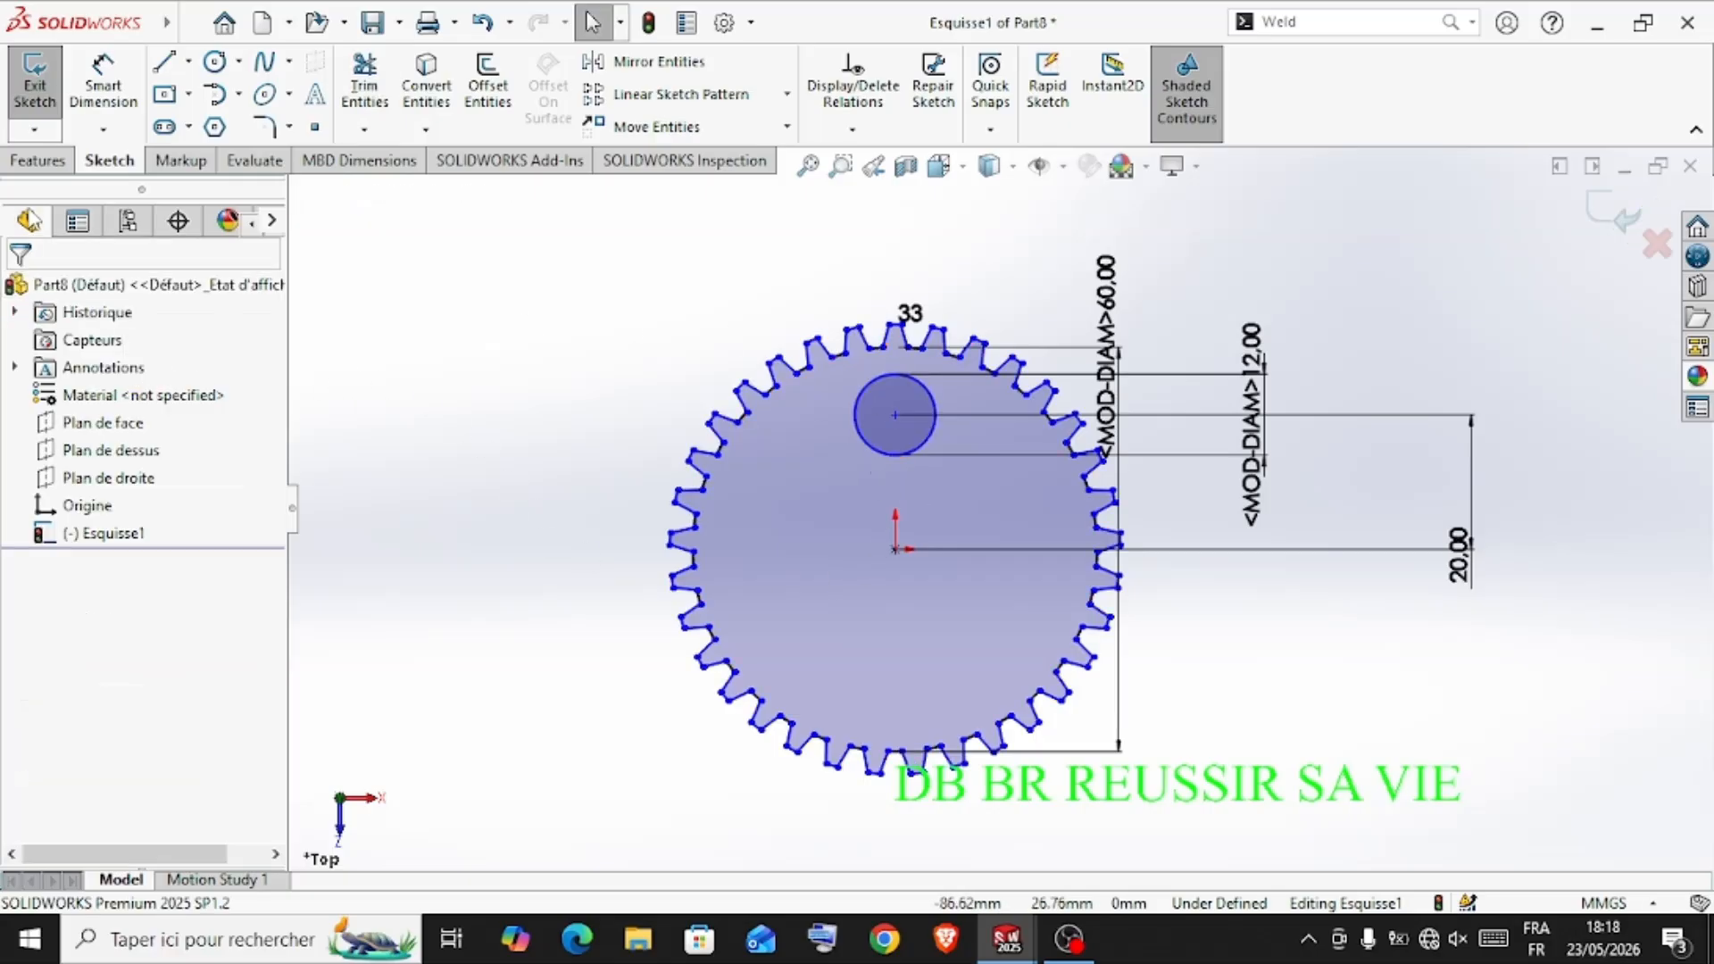
Extrude the toothed gear profile with its off-center hole to a blind depth of 4 mm
left_click(45, 160)
left_click(45, 84)
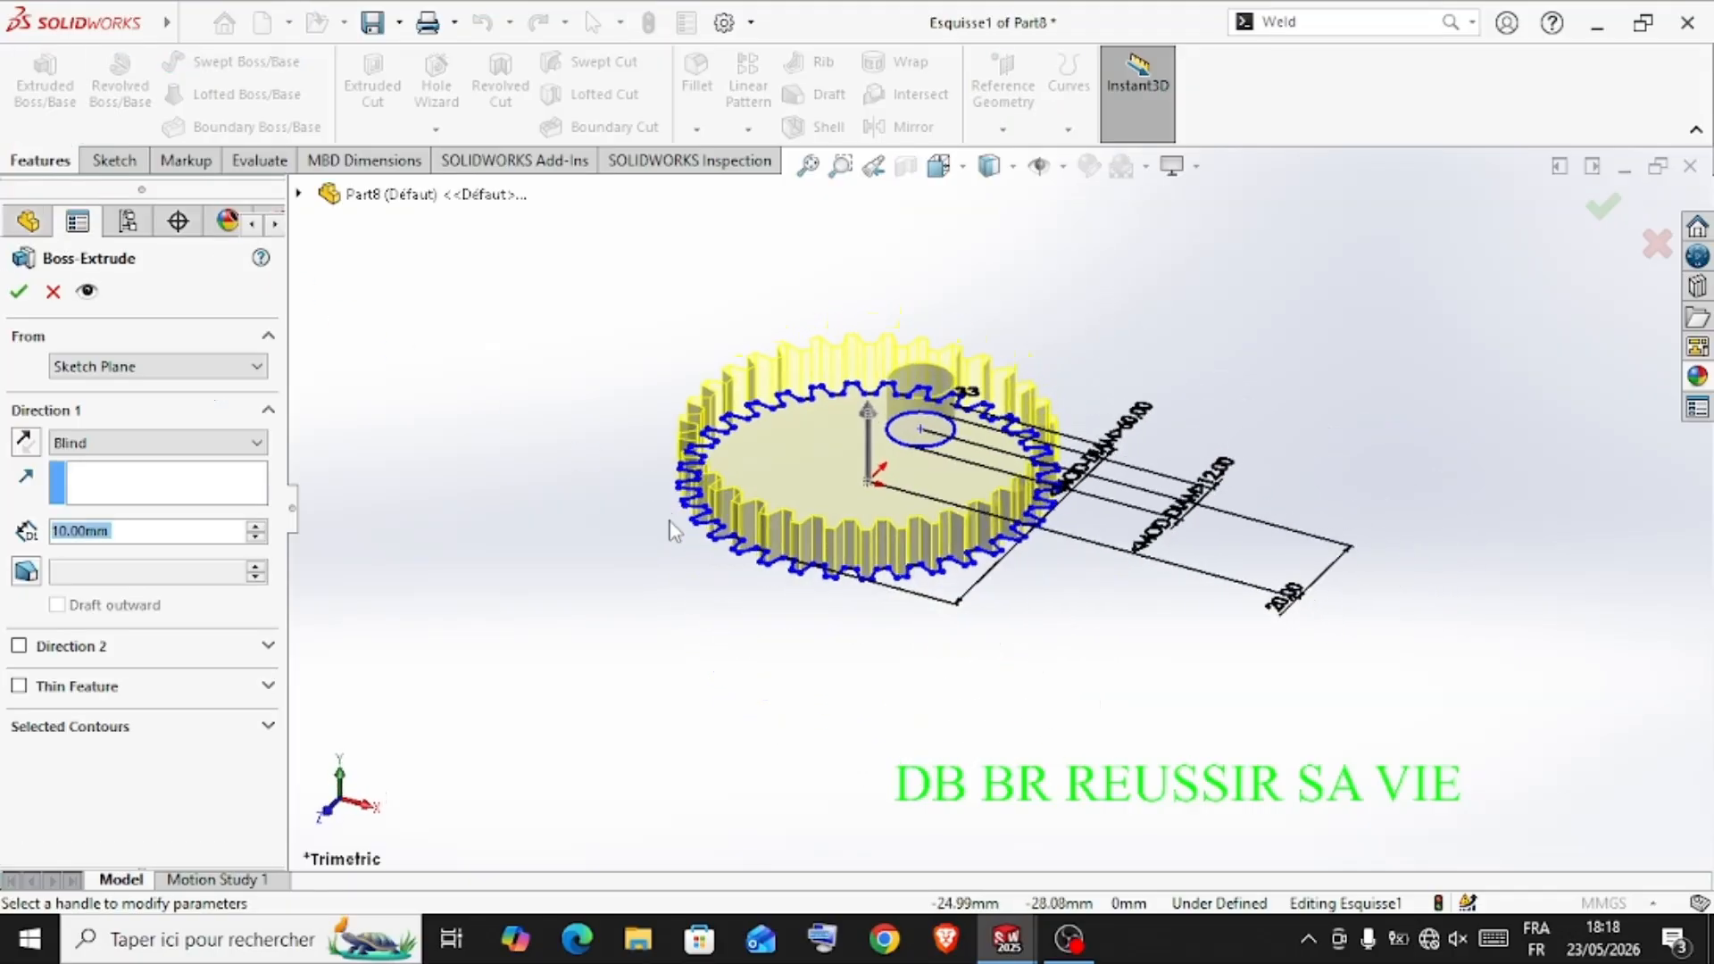
type("4")
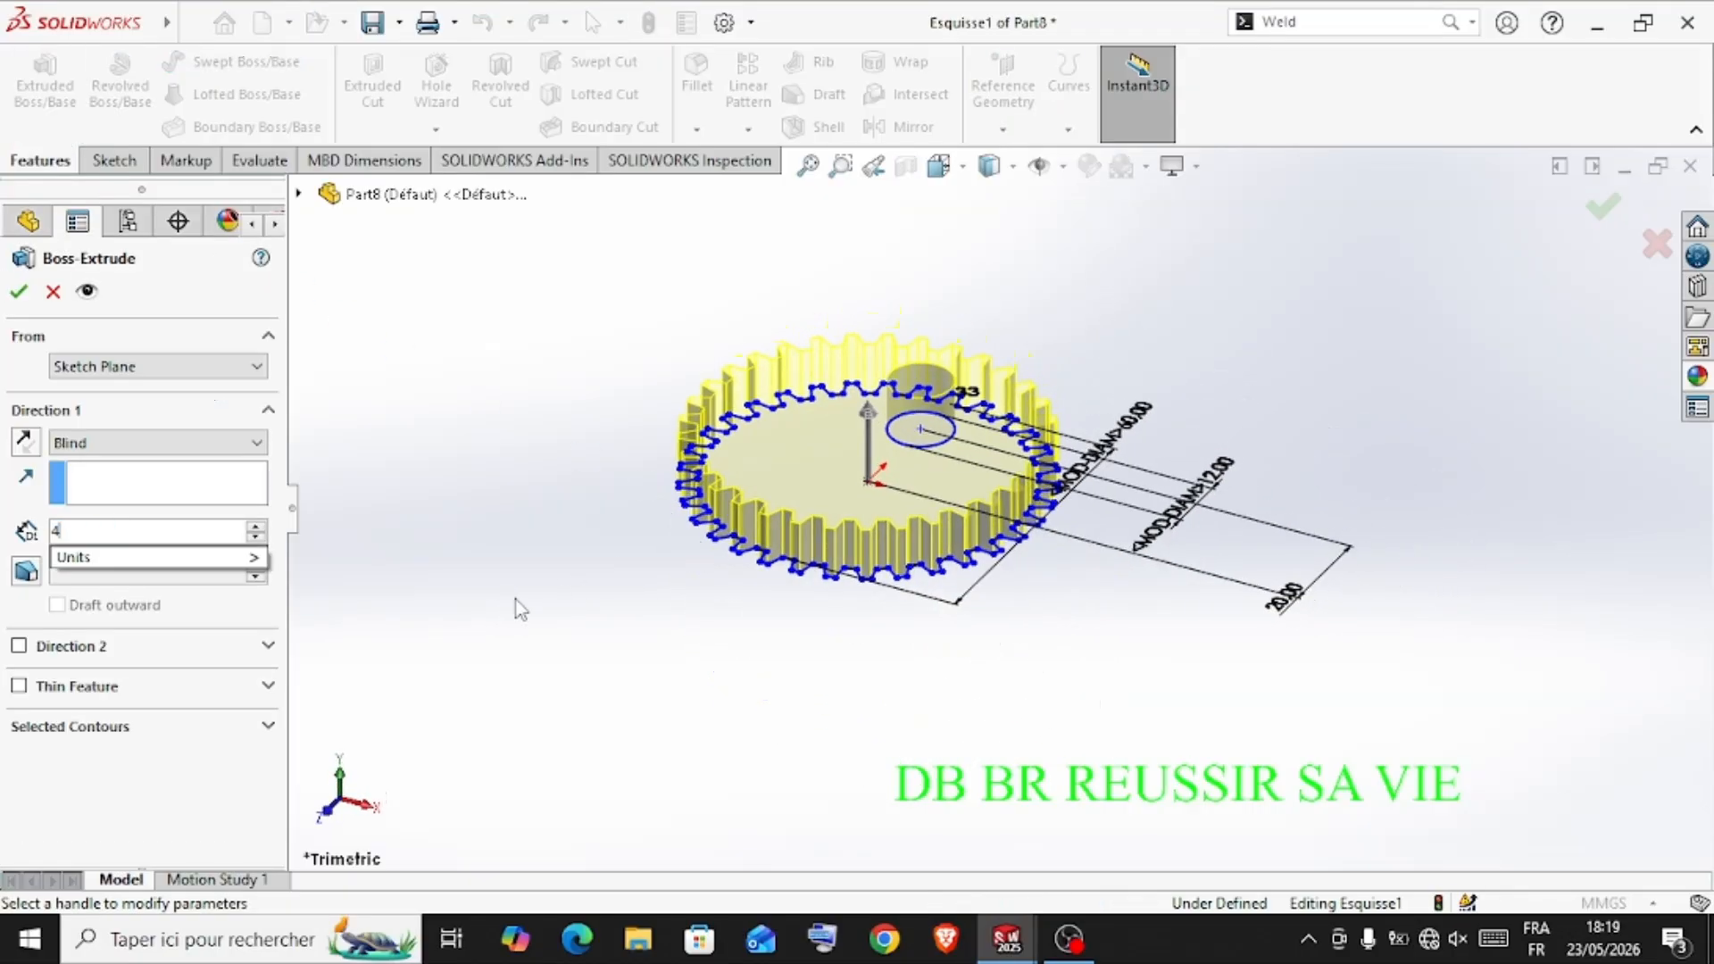
key("Return")
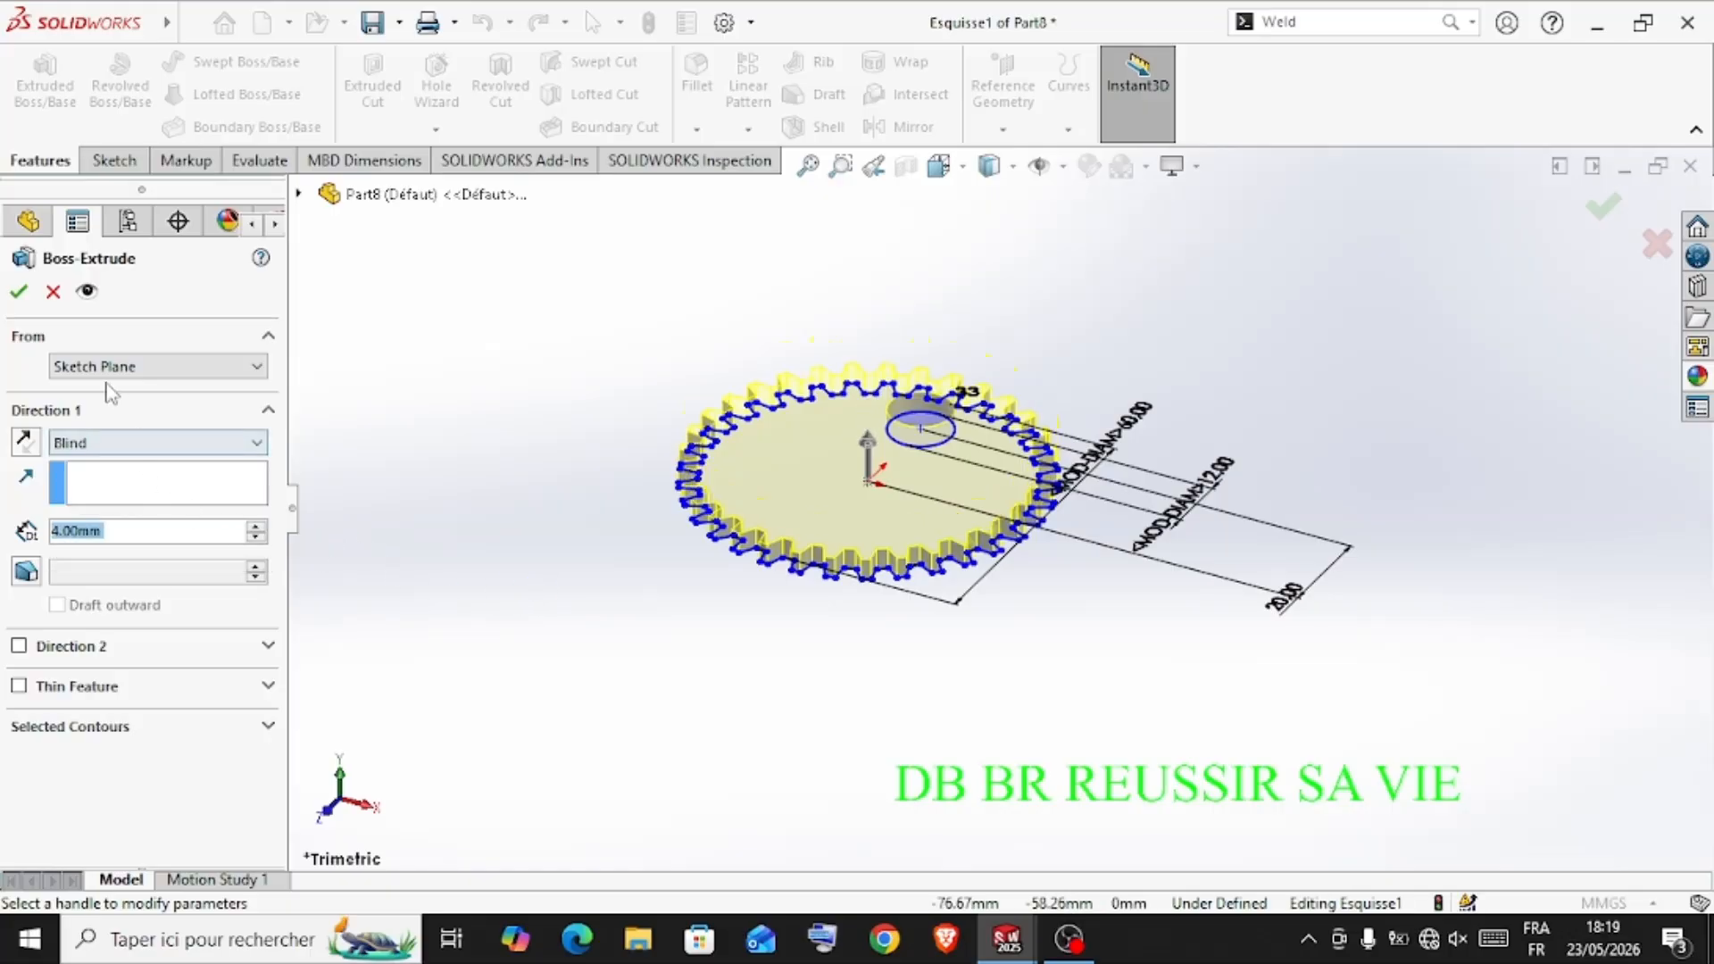
left_click(17, 291)
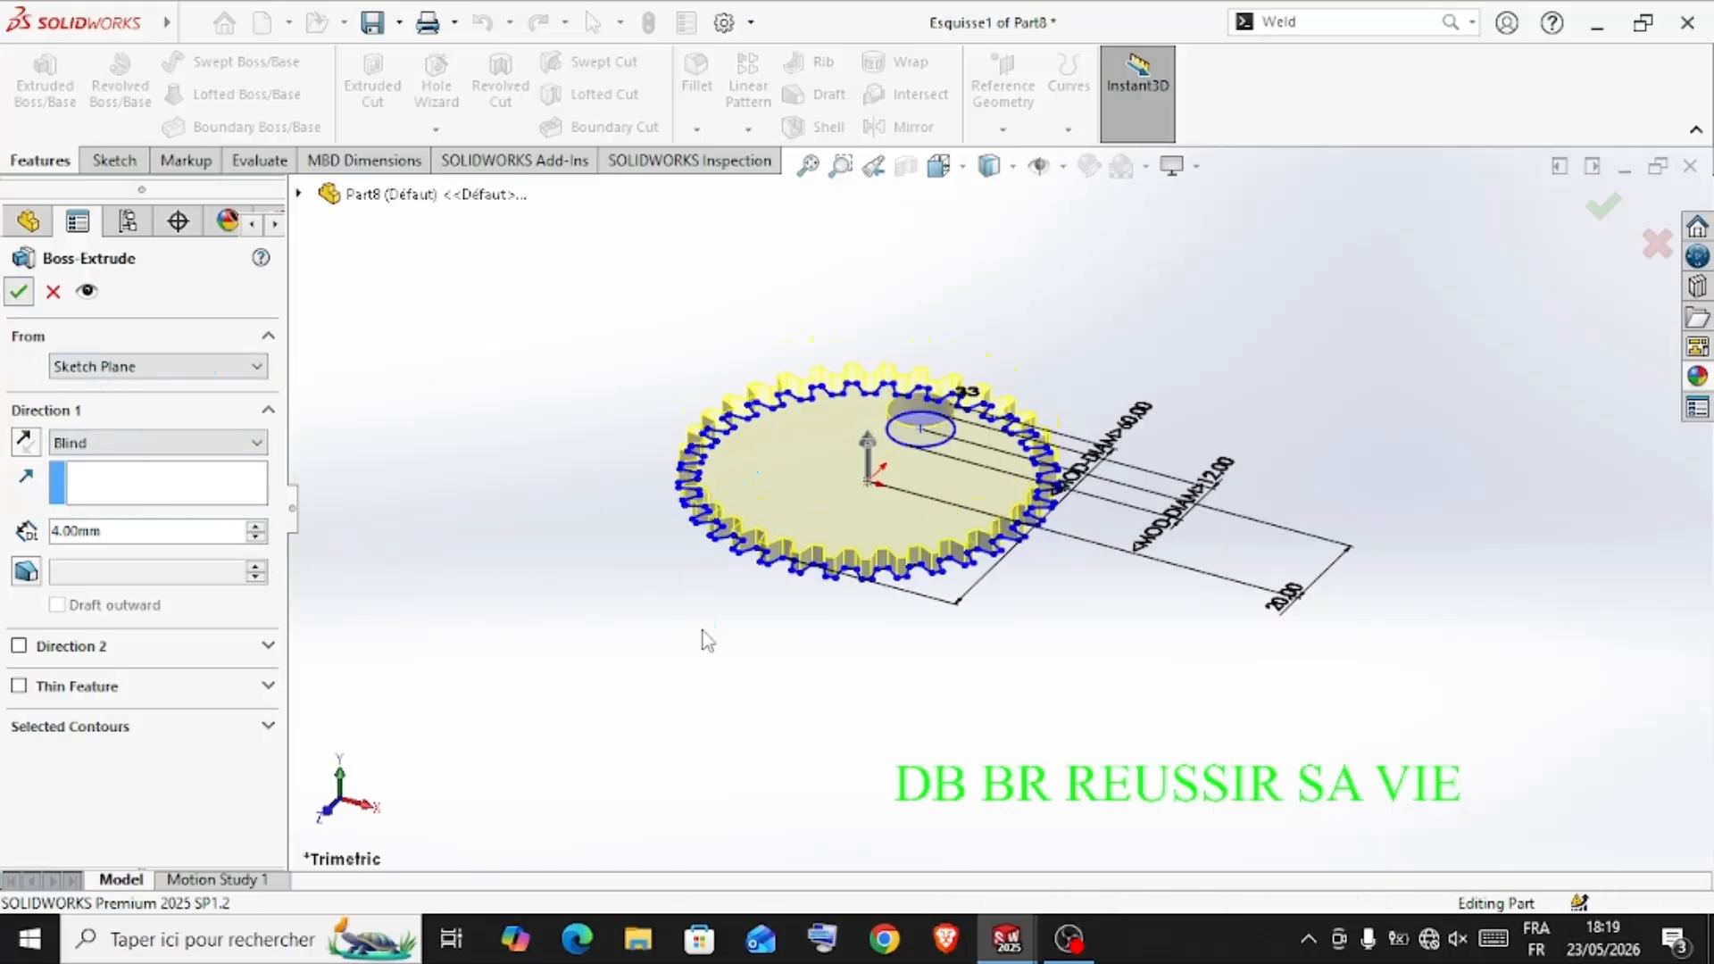
Start a sketch on the gear's underside face and draw a circle about 15 mm in diameter centered on the origin
left_click(701, 660)
middle_click_drag(700, 661, 906, 511)
left_click(891, 465)
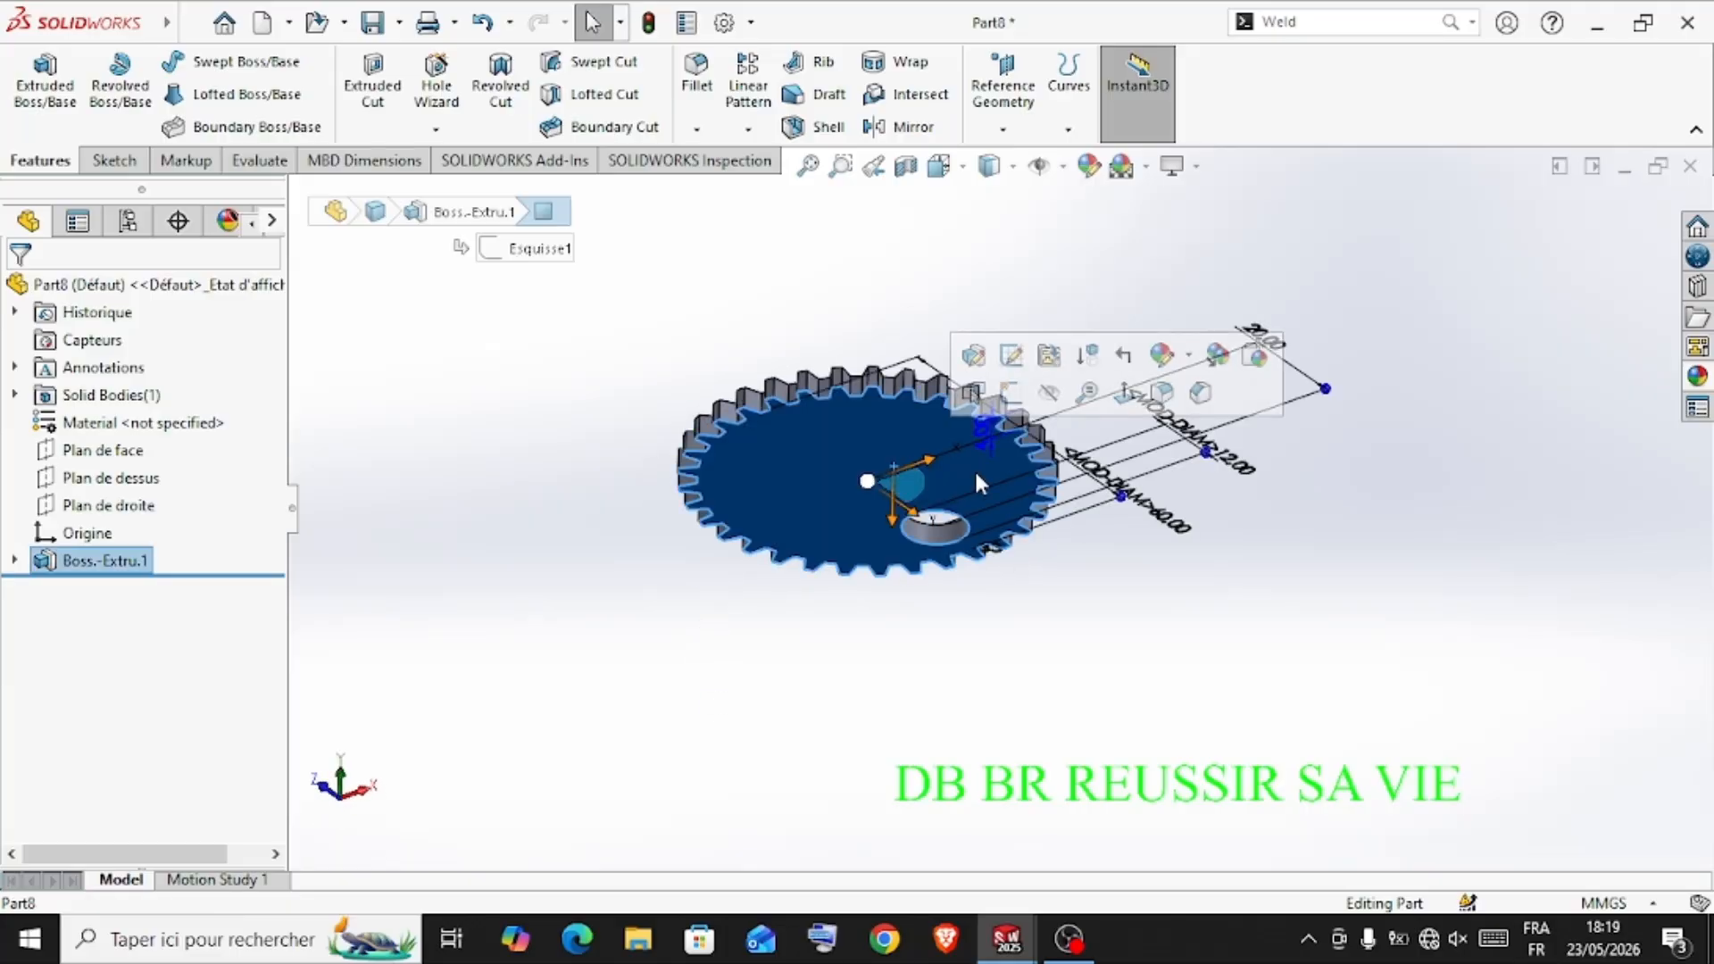
left_click(1012, 395)
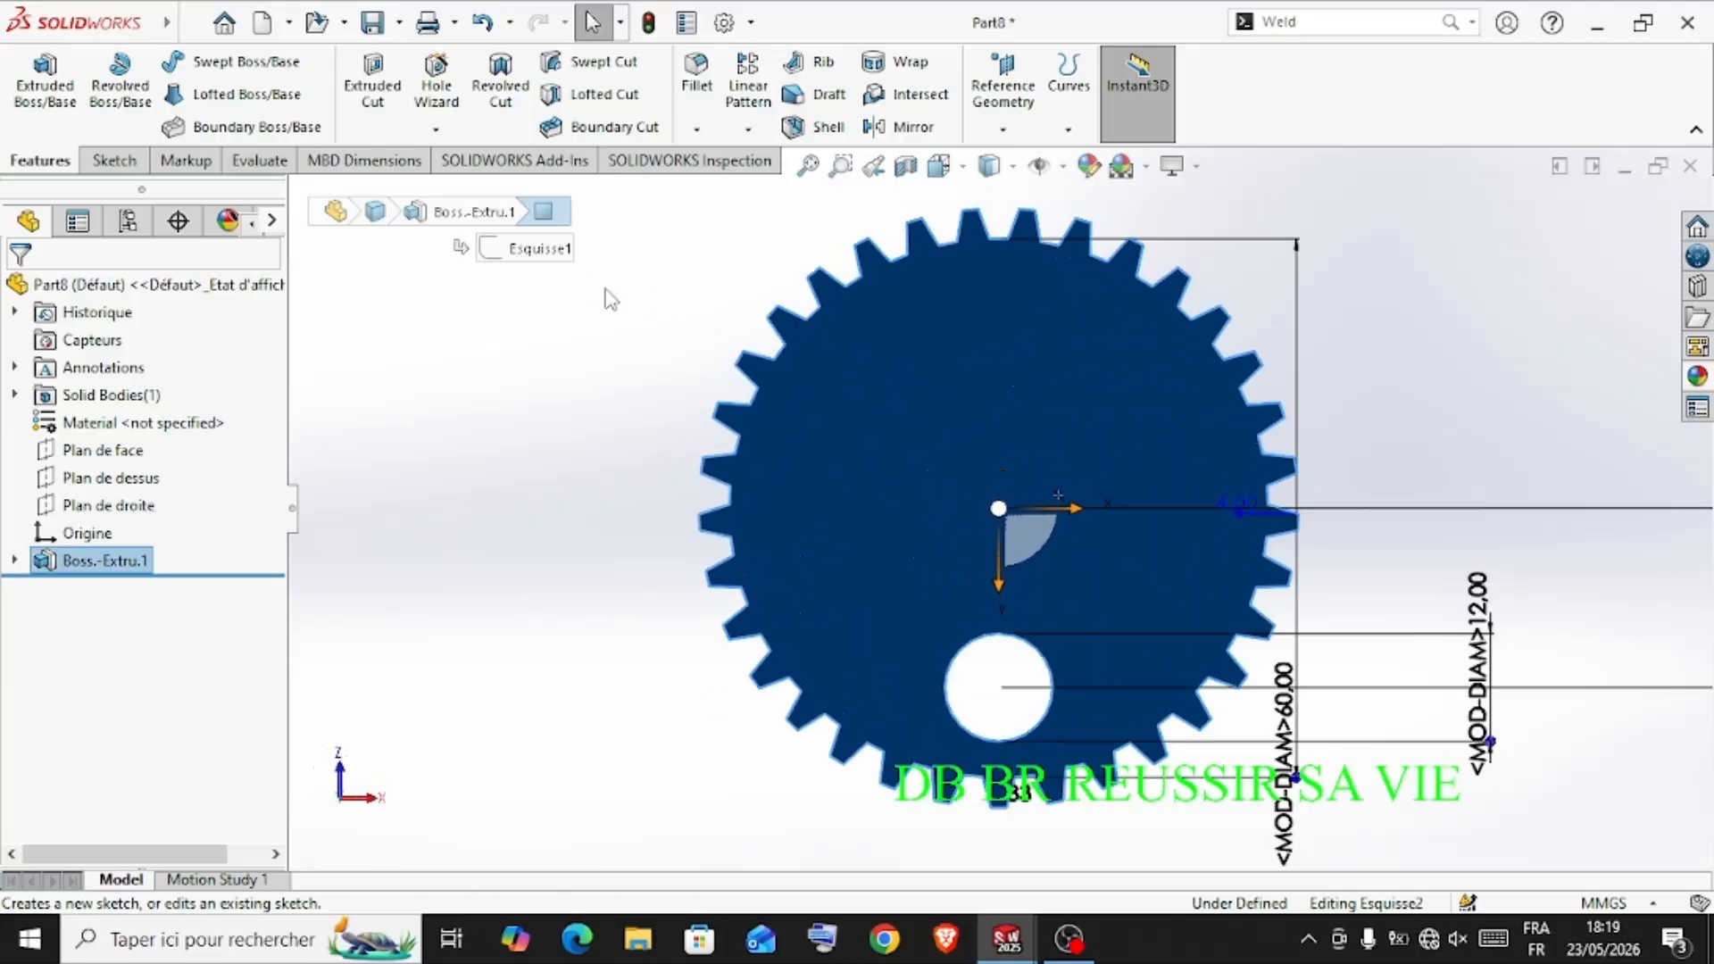
left_click(218, 62)
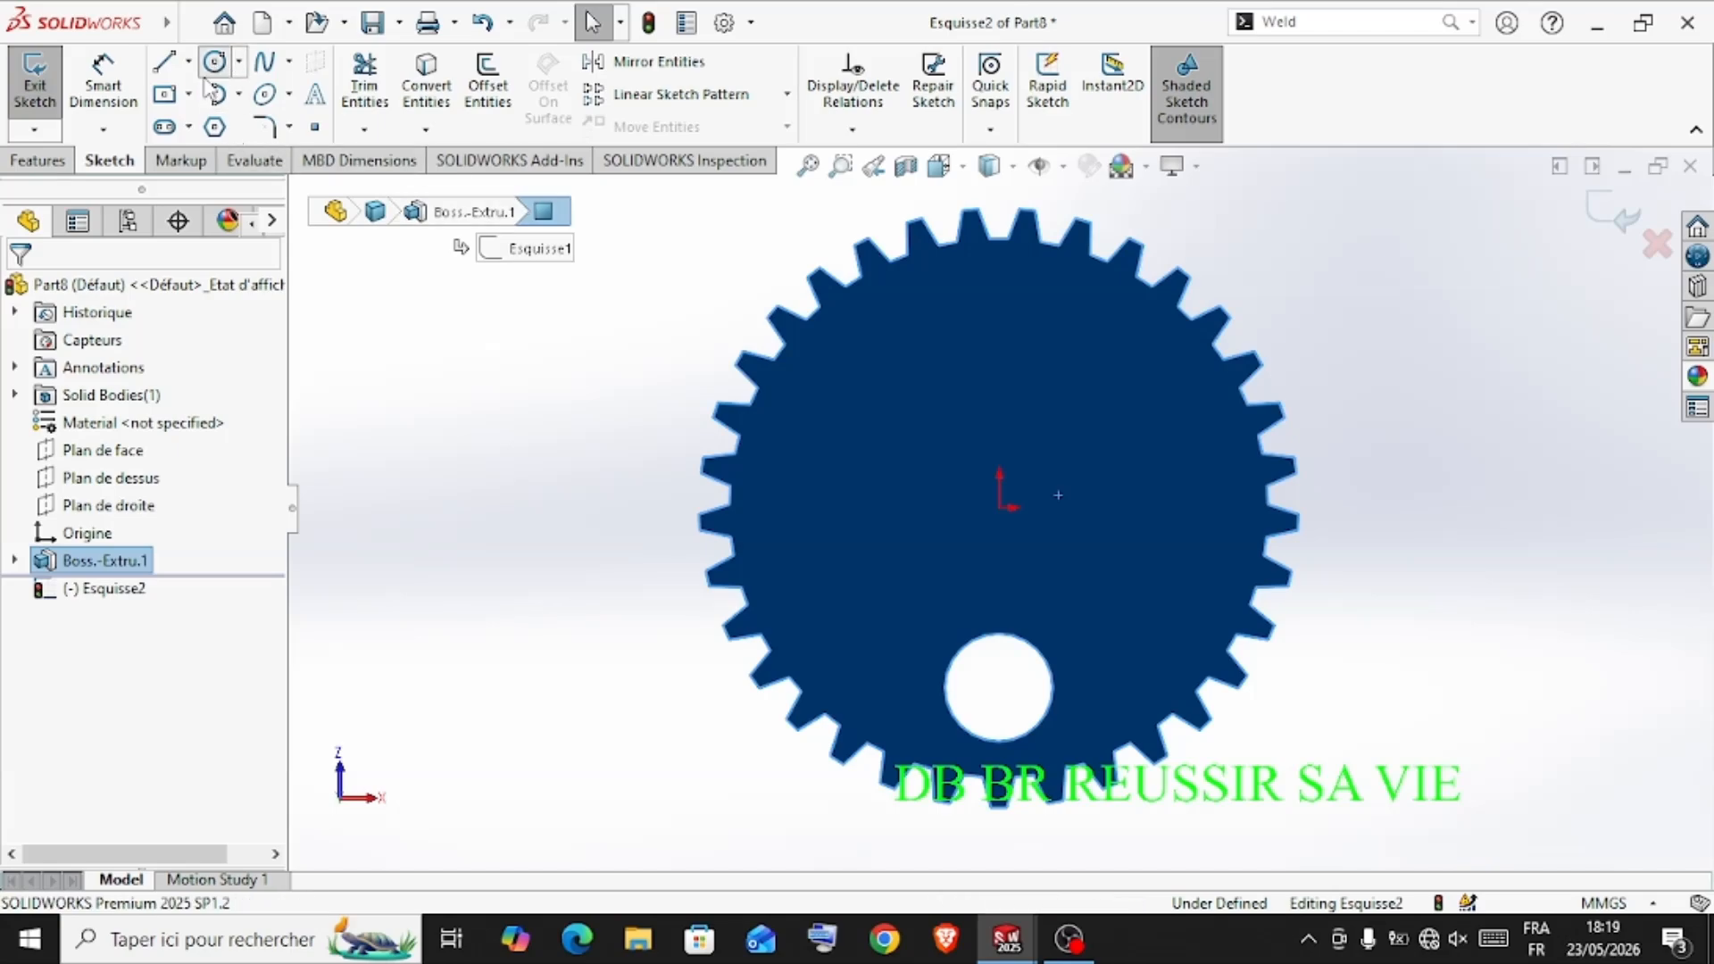
left_click(1000, 508)
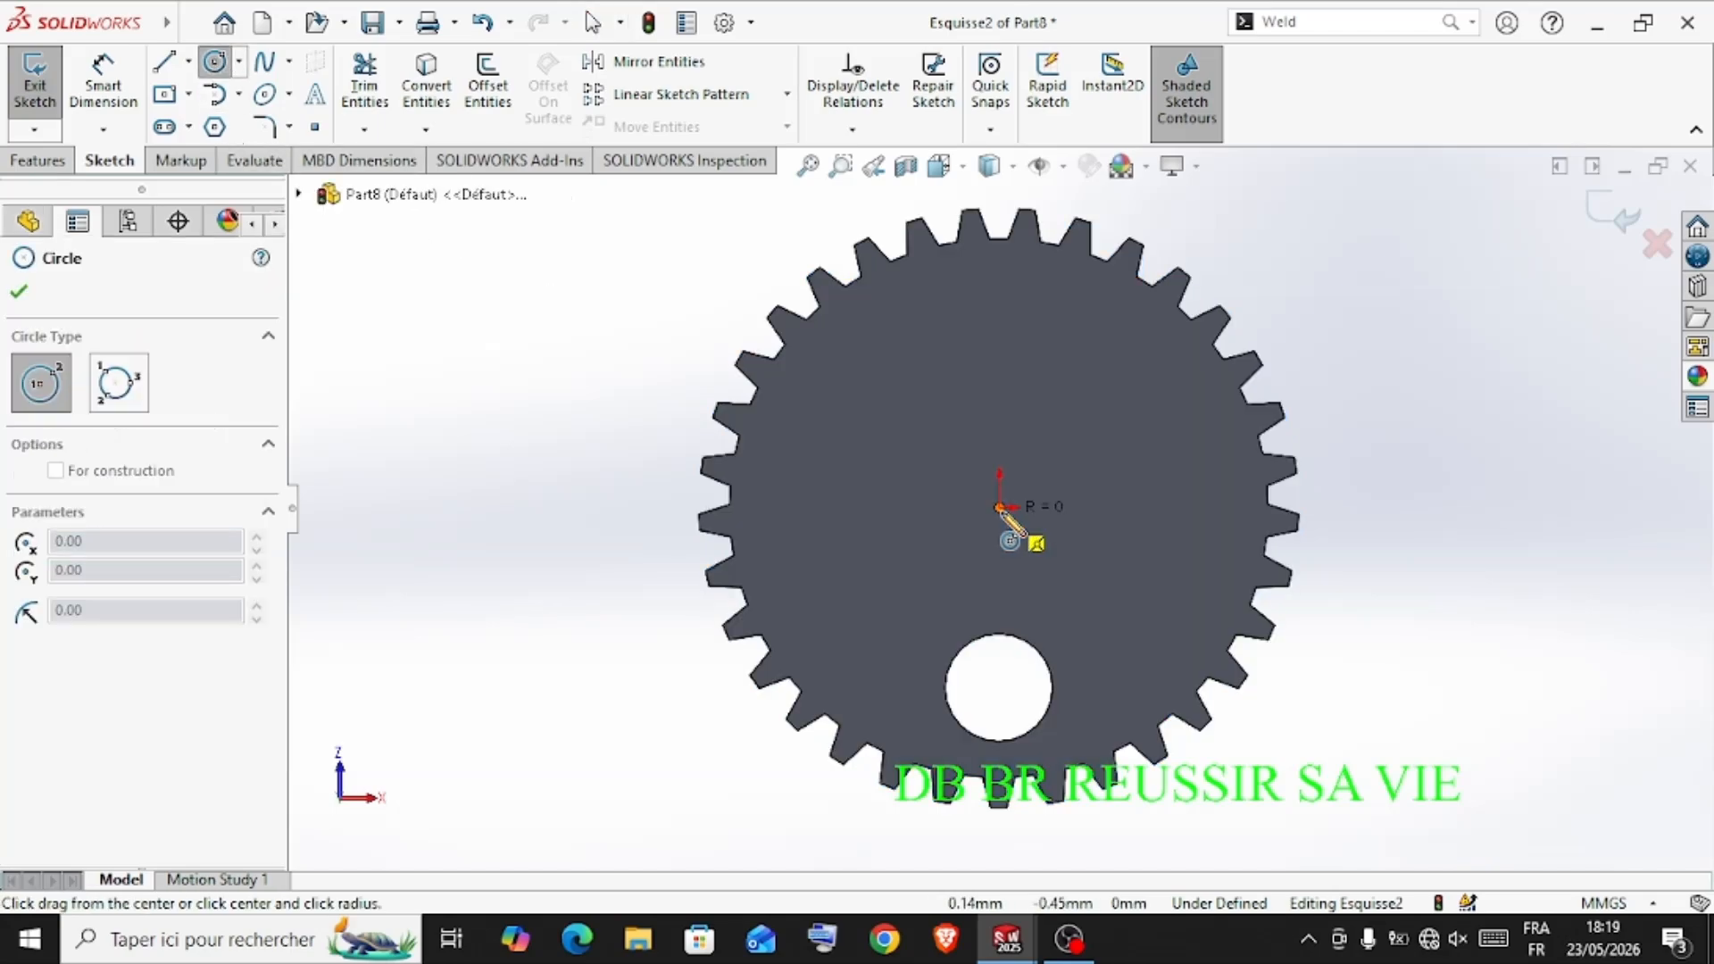
left_click(1047, 463)
Dimension the central circle's diameter at 10 mm
left_click(103, 82)
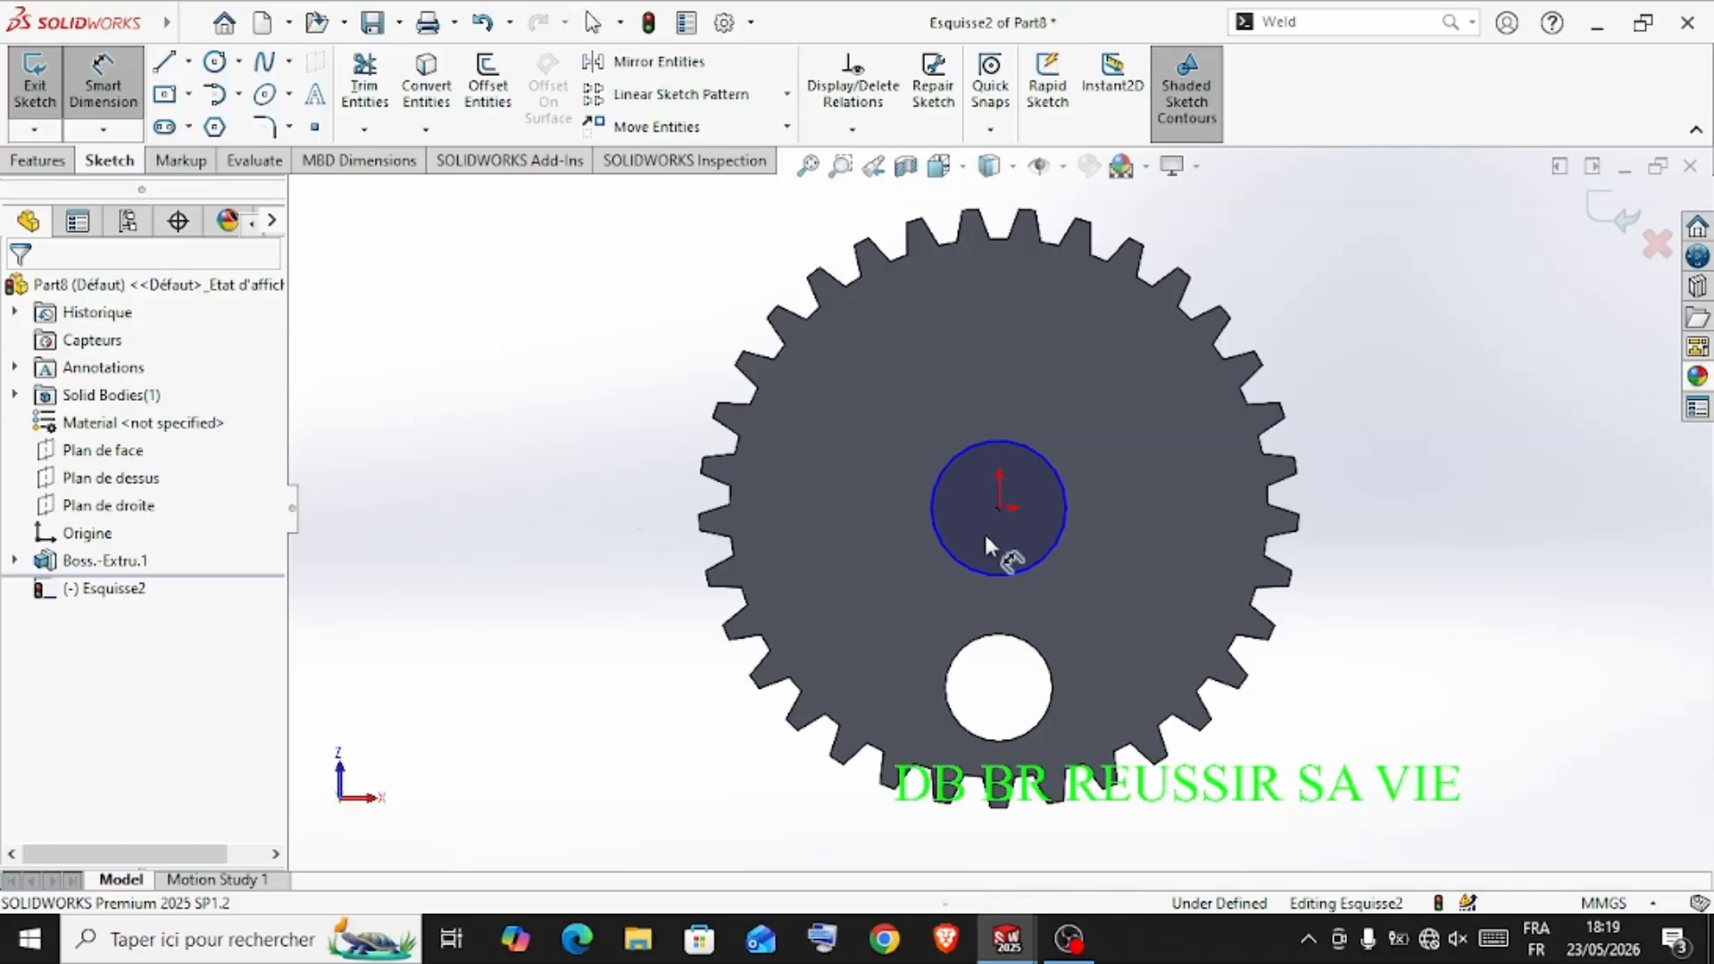
left_click(1030, 559)
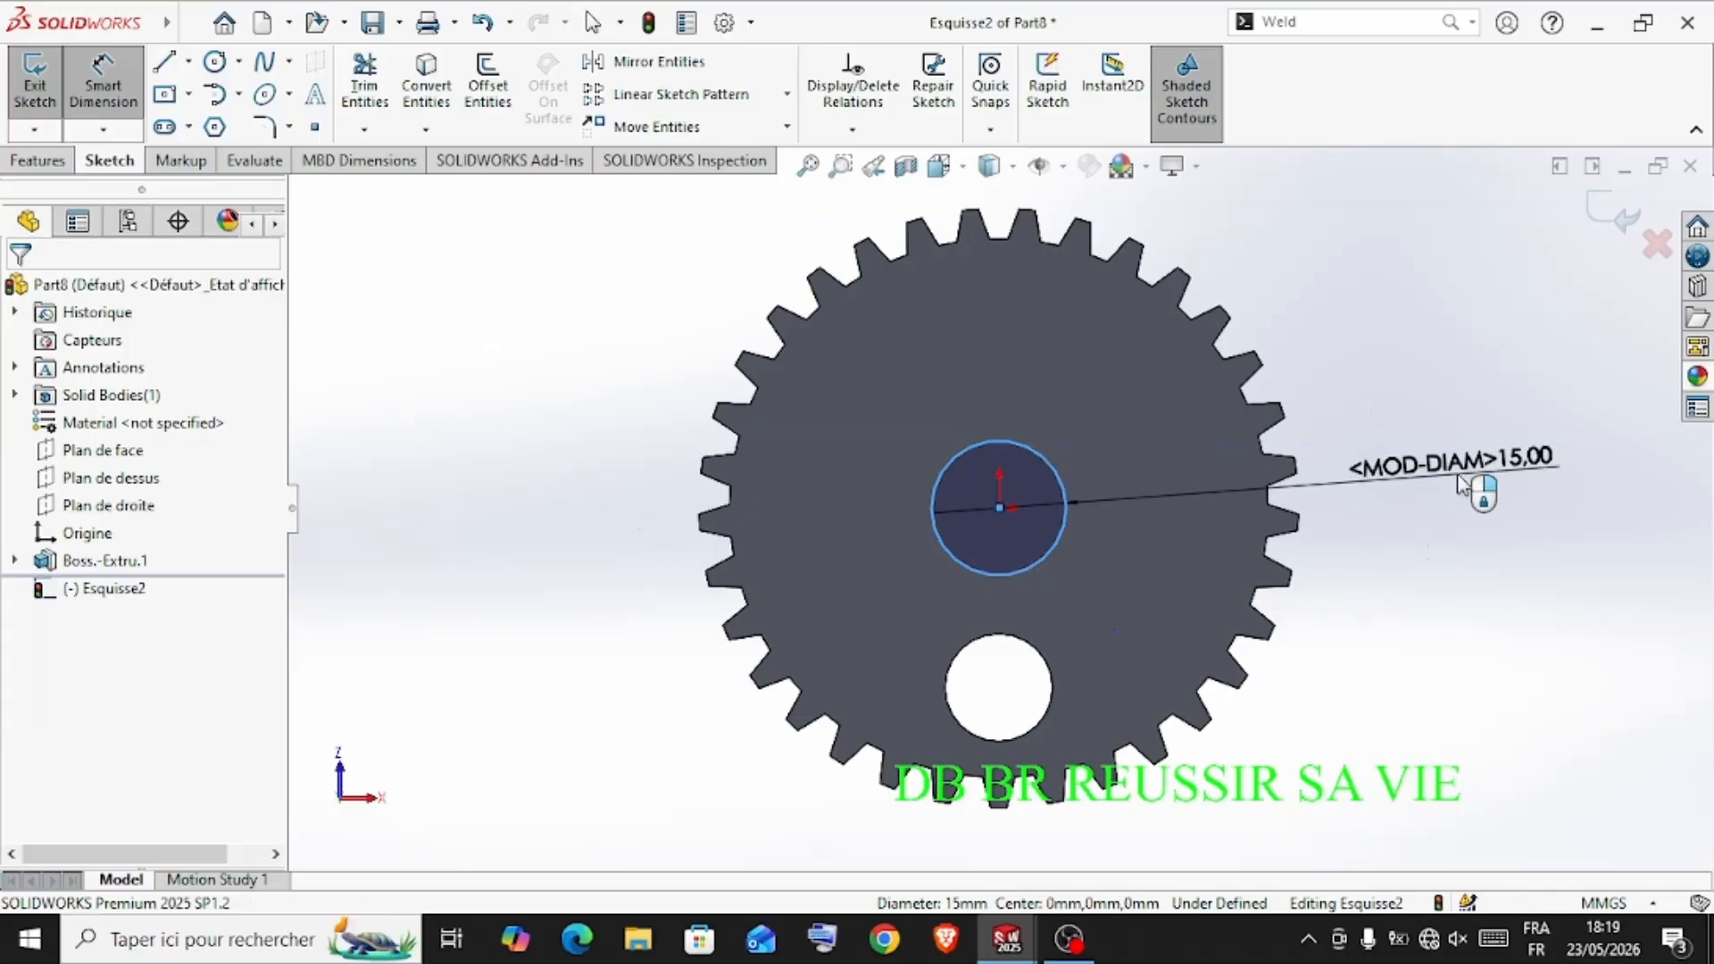
left_click(1463, 484)
key("Return")
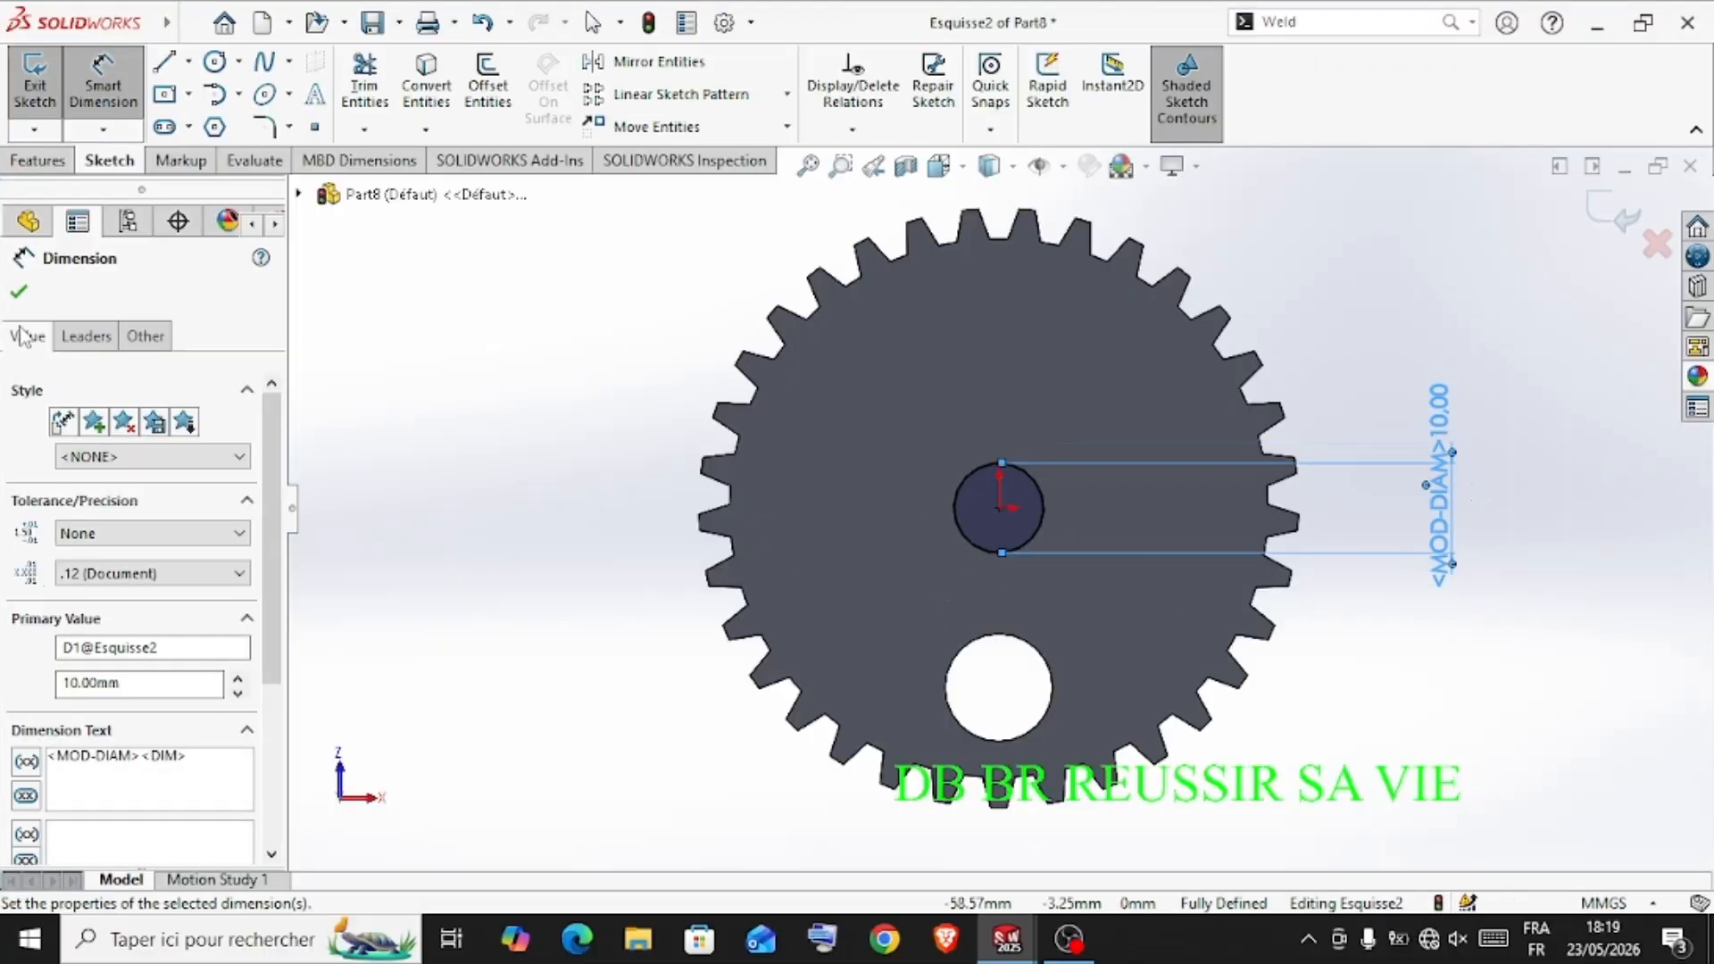
left_click(18, 294)
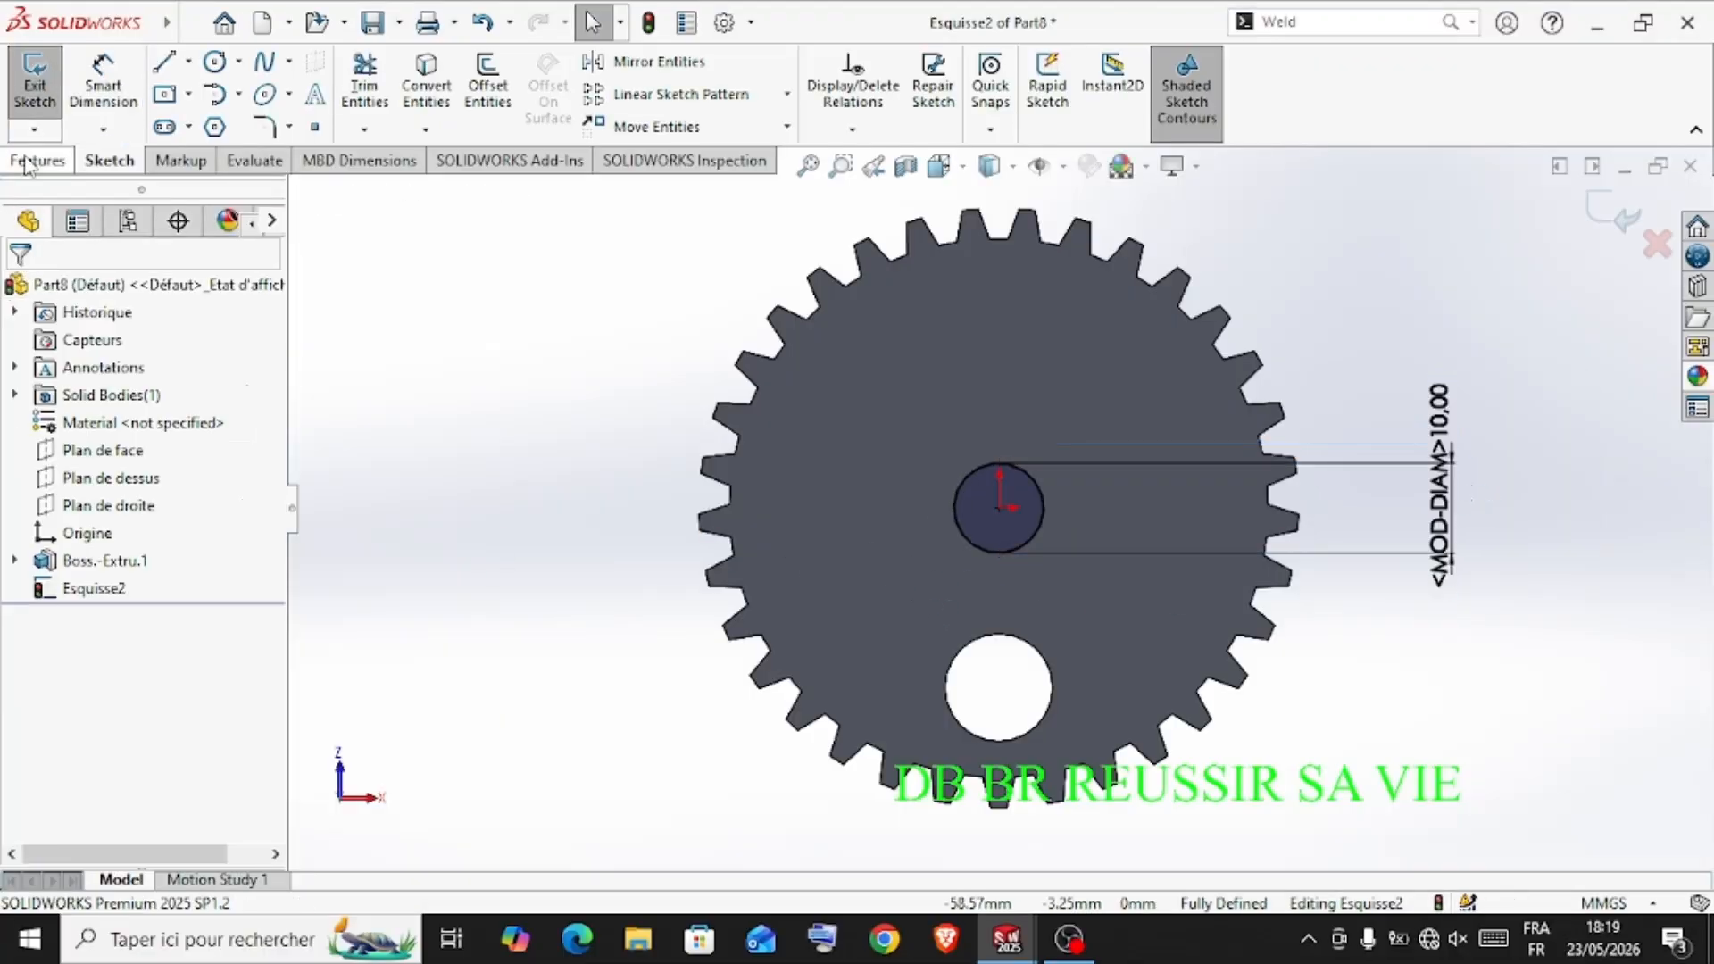
Extrude the central circle 20 mm outward from the gear's underside as a shaft merged with the gear
left_click(33, 158)
left_click(45, 85)
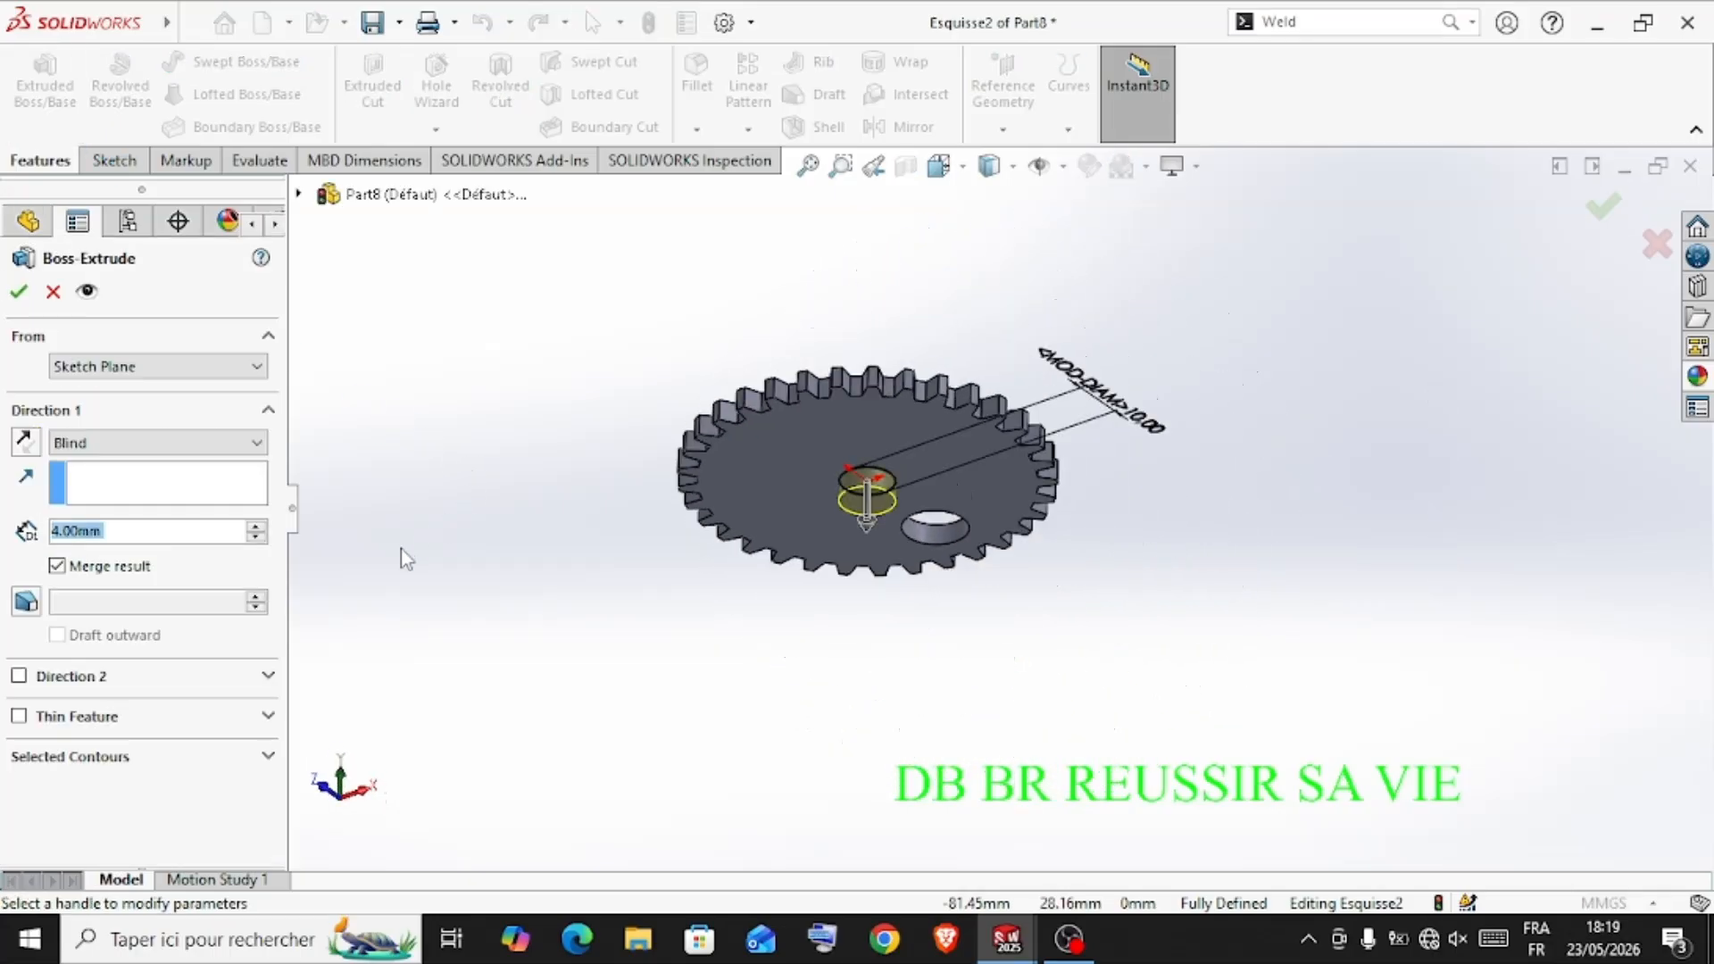
type("20")
key("Return")
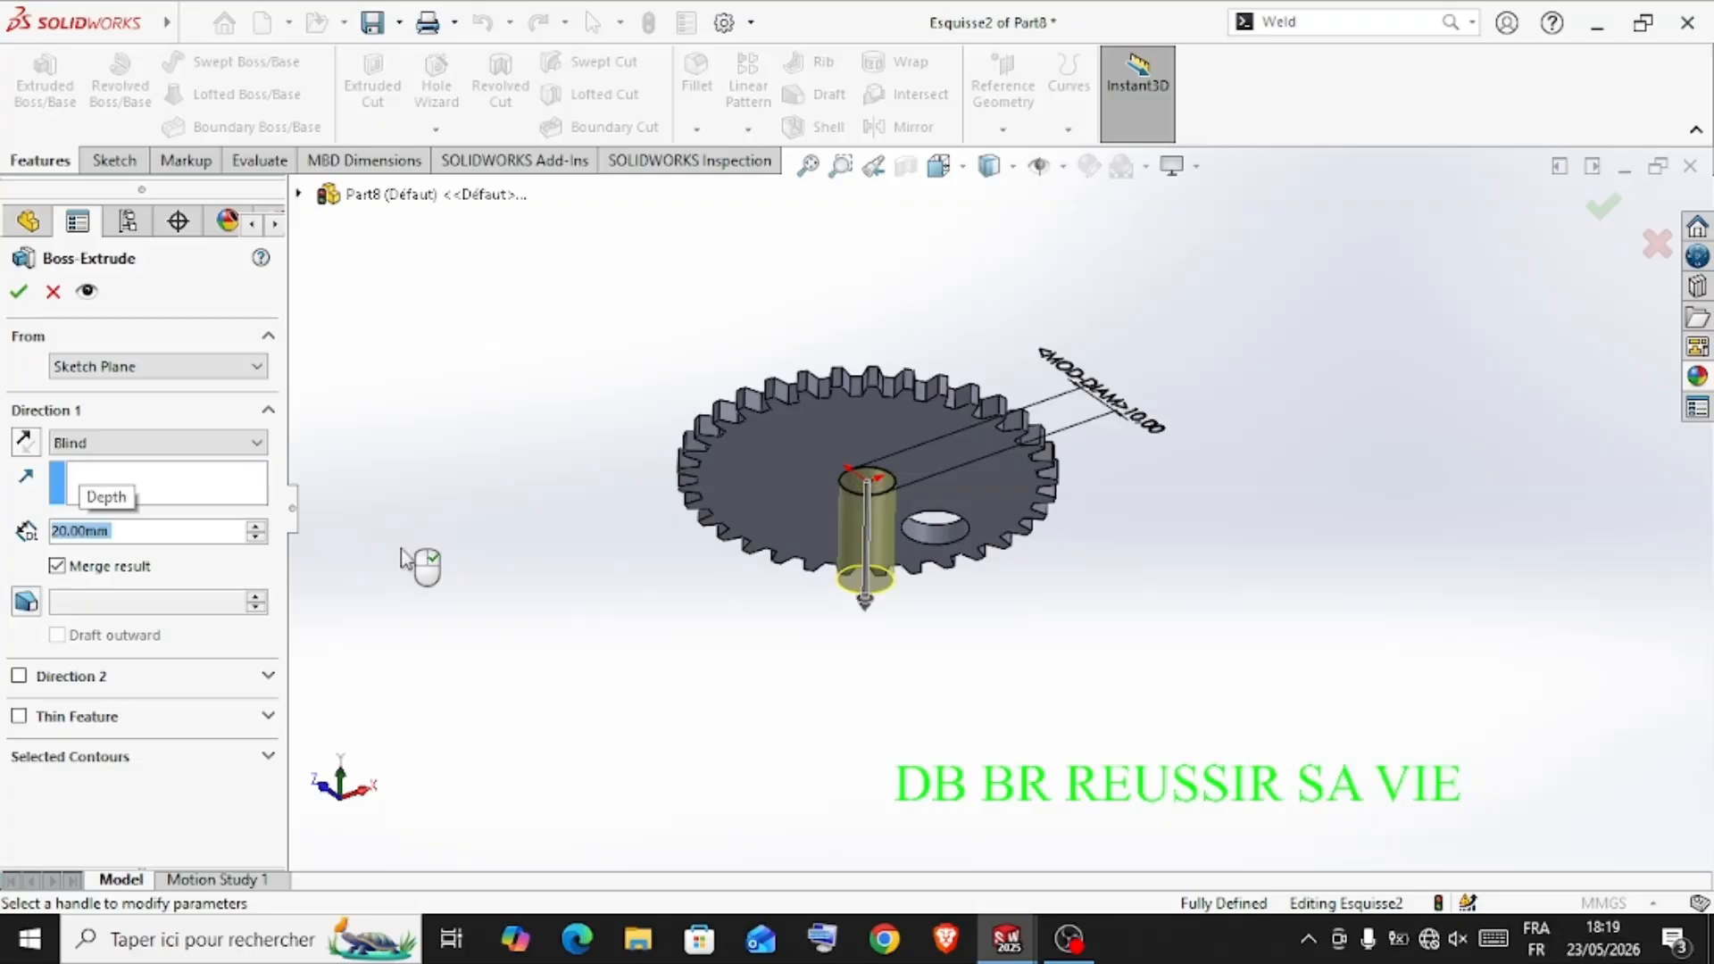
left_click(19, 292)
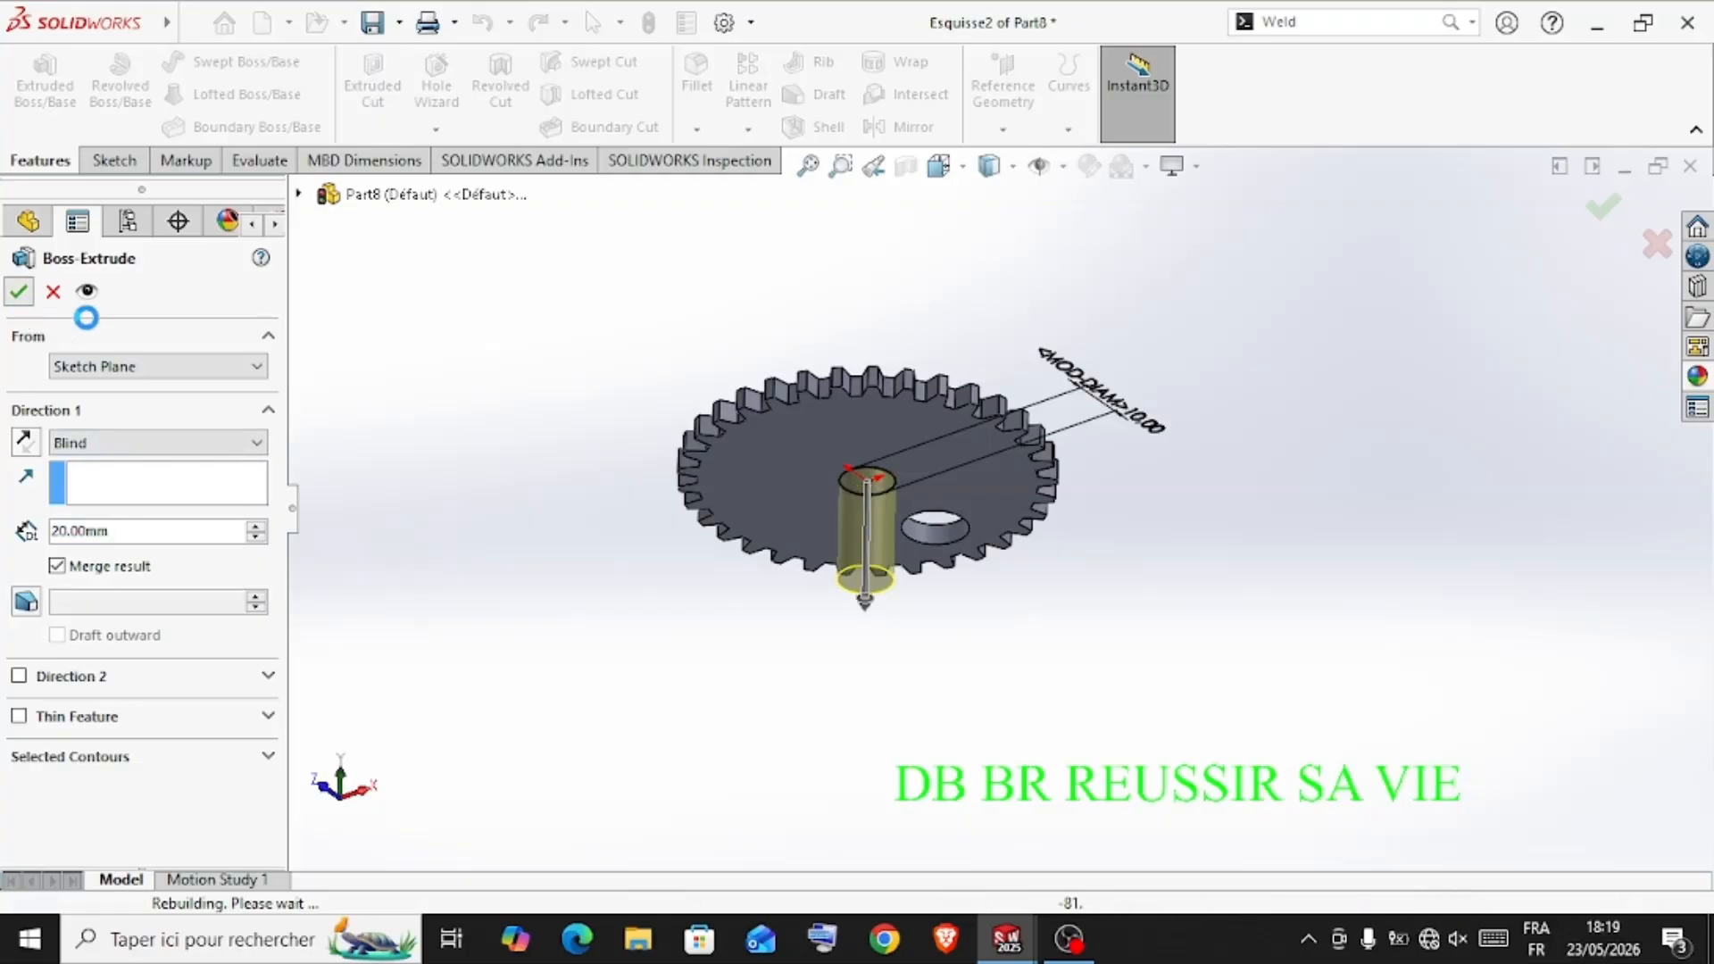
left_click(1309, 372)
middle_click_drag(1308, 371, 1347, 539)
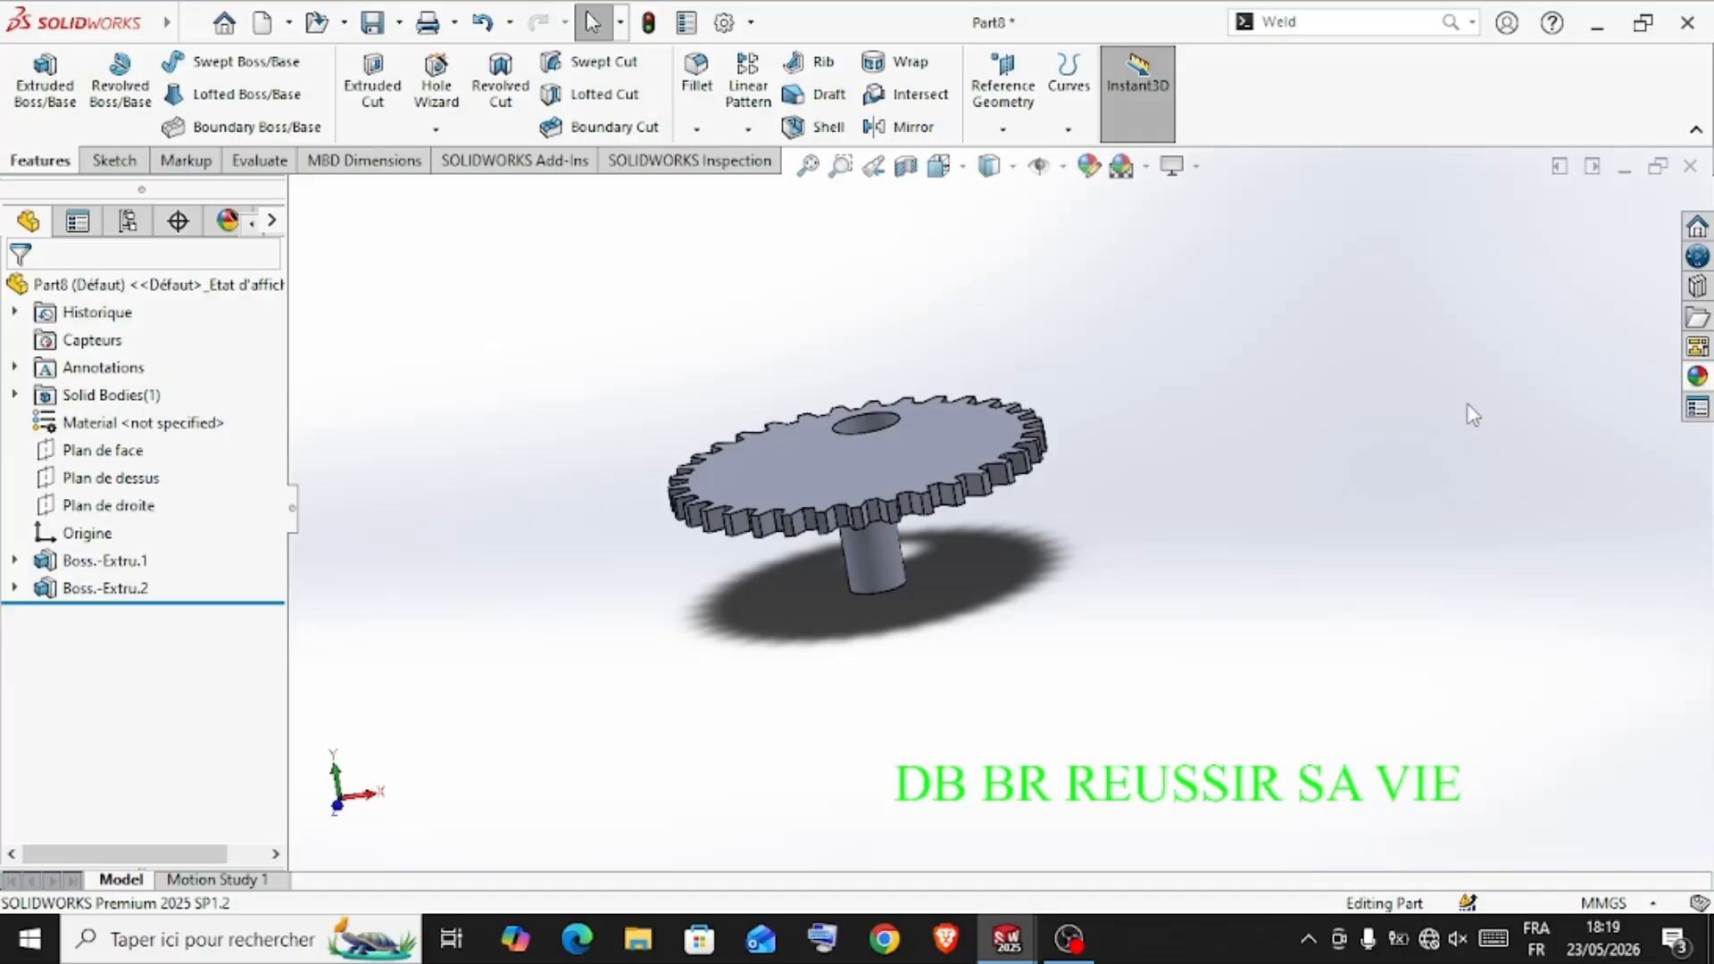
Try the polished platinum and polished steel appearances on the gear, settling on the chromium plate metal appearance
left_click(1696, 374)
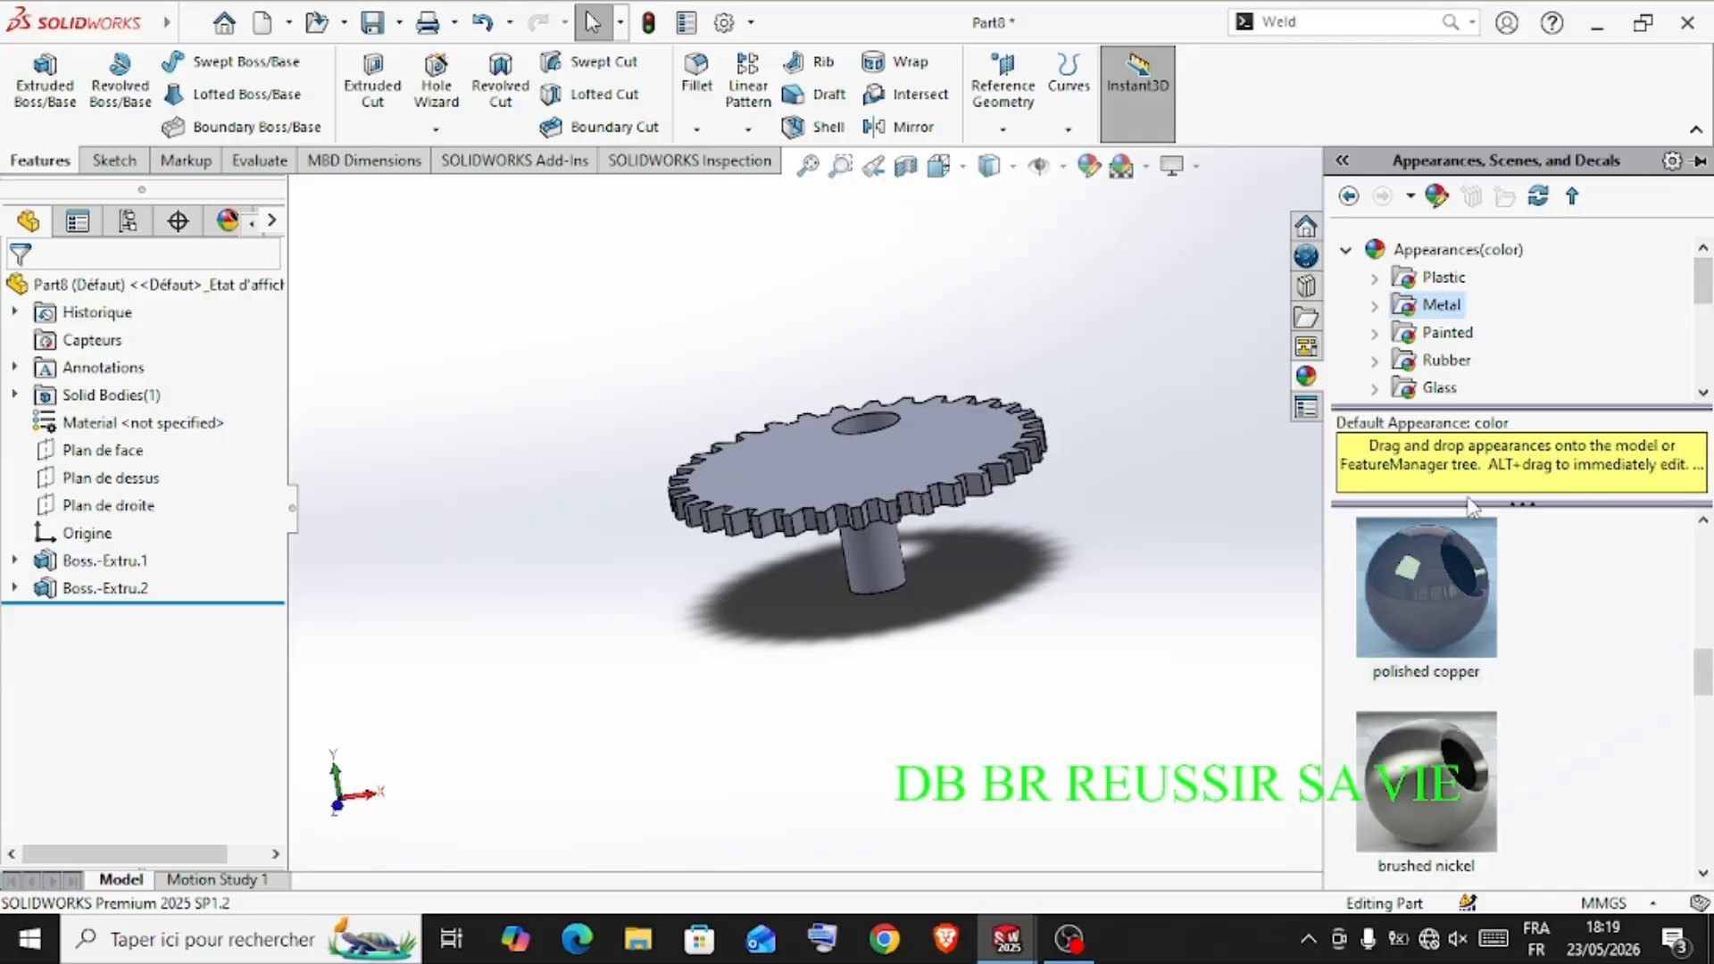
scroll(1498, 701, "down", 4)
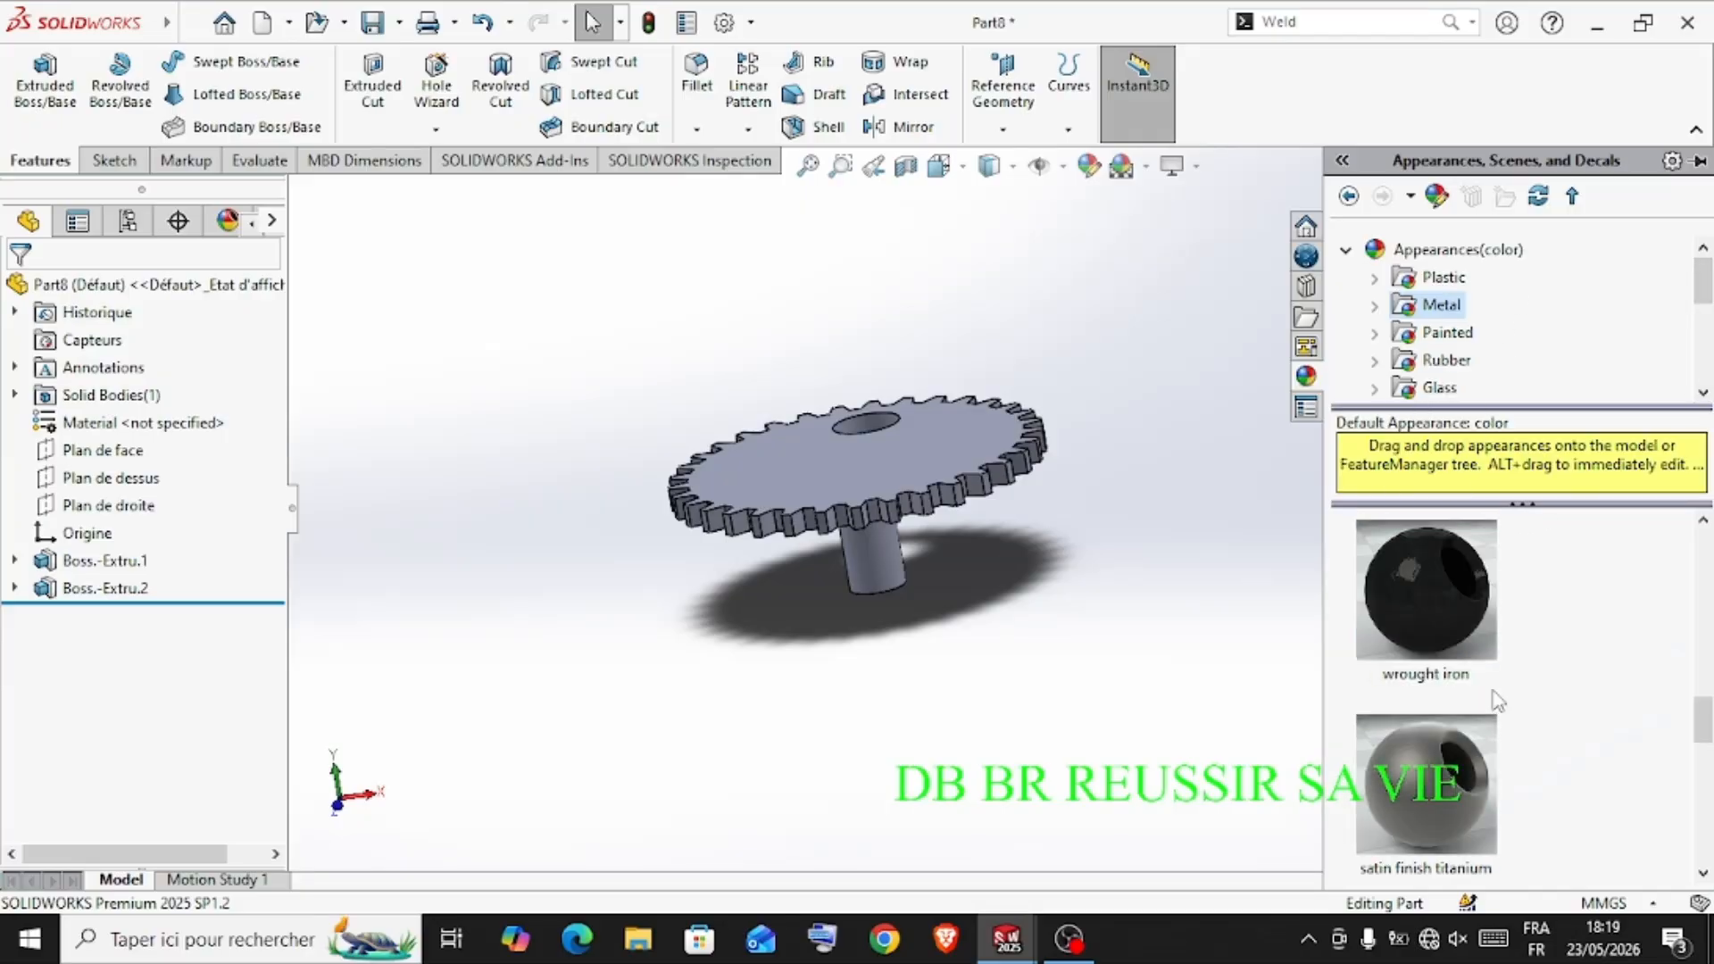
left_click(1464, 622)
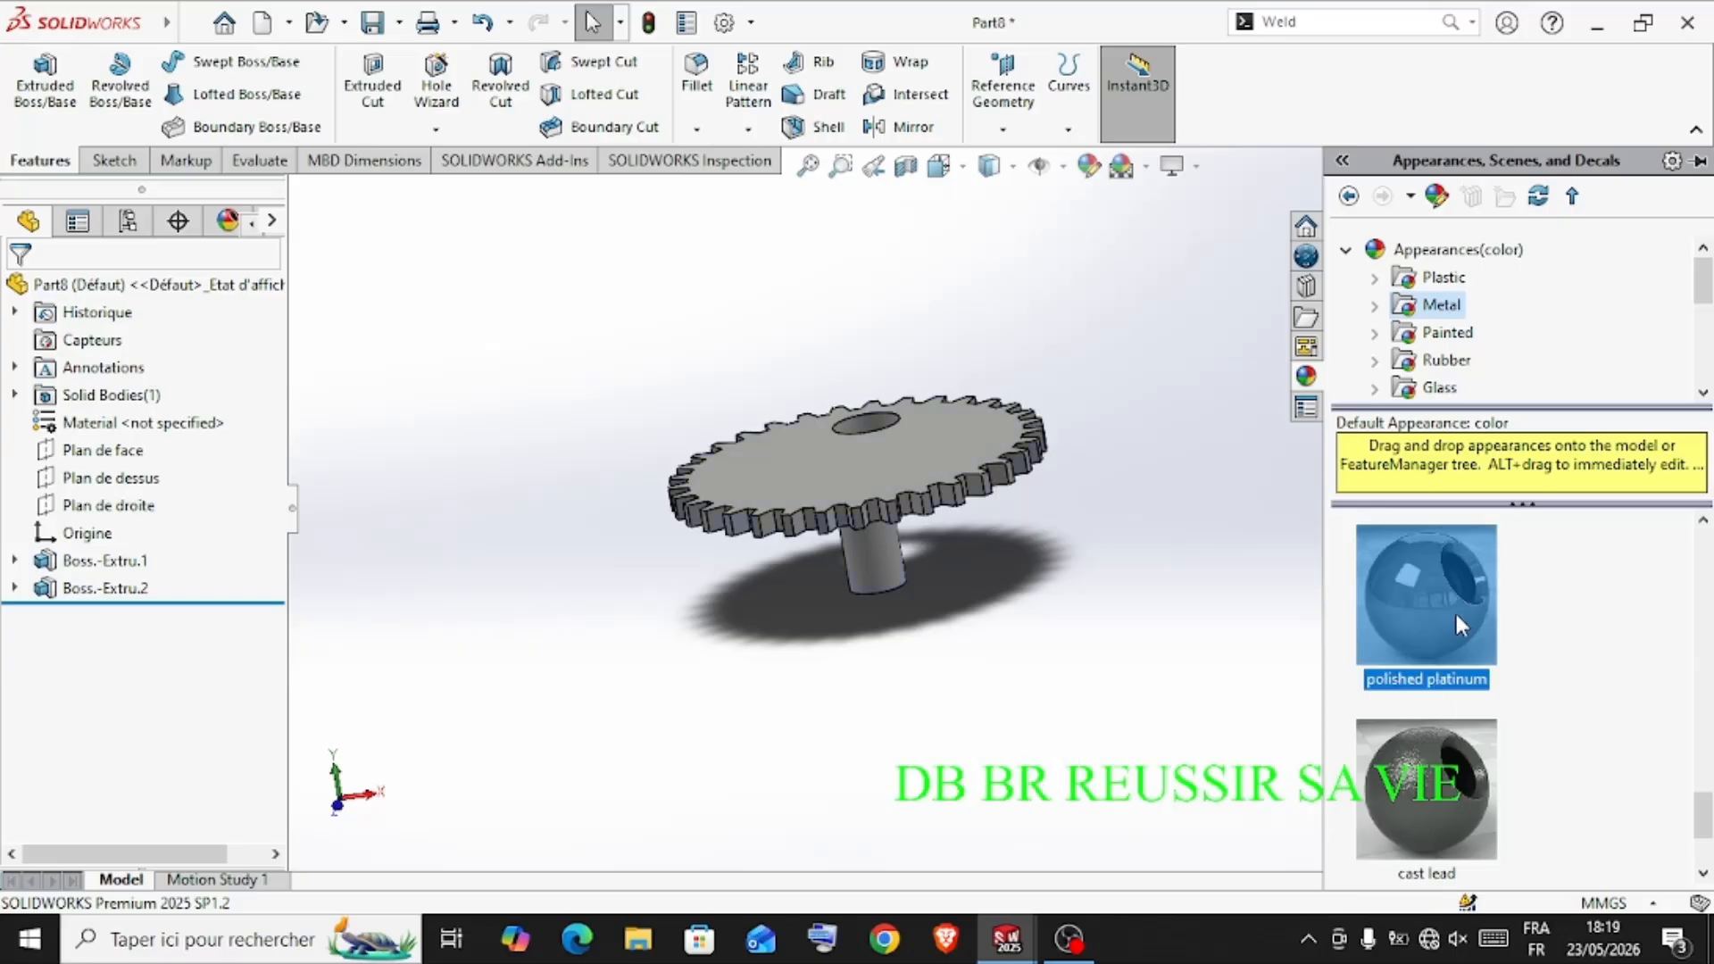
scroll(1481, 624, "up", 6)
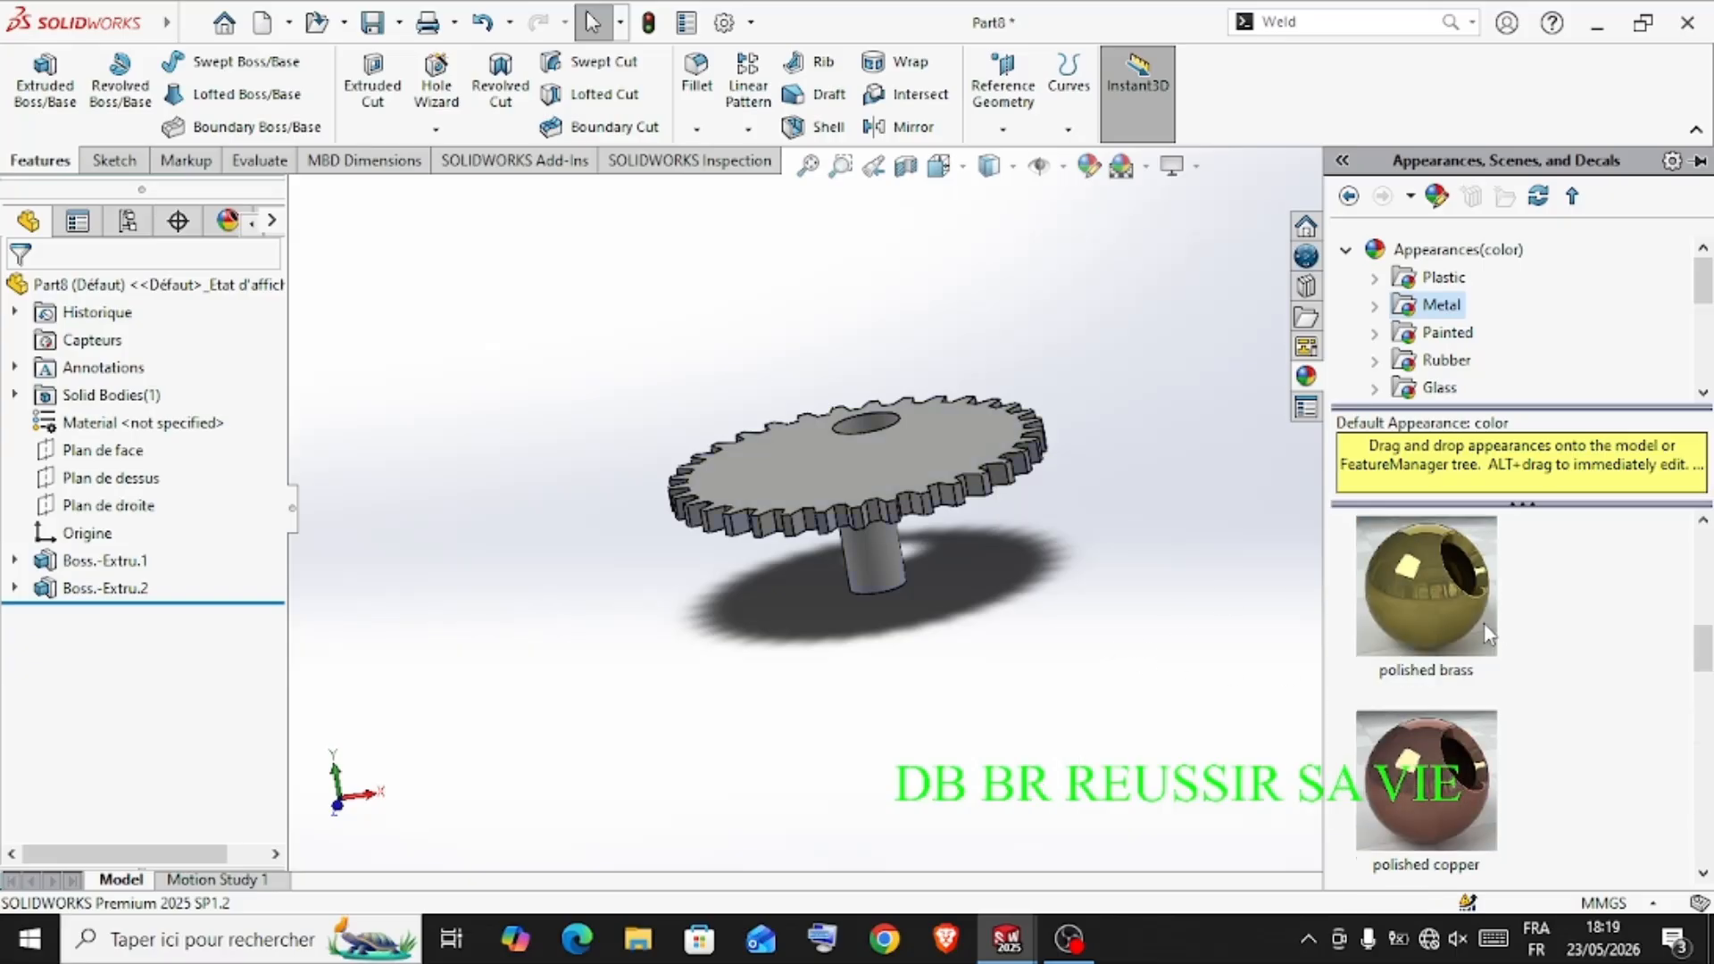
double_click(1464, 587)
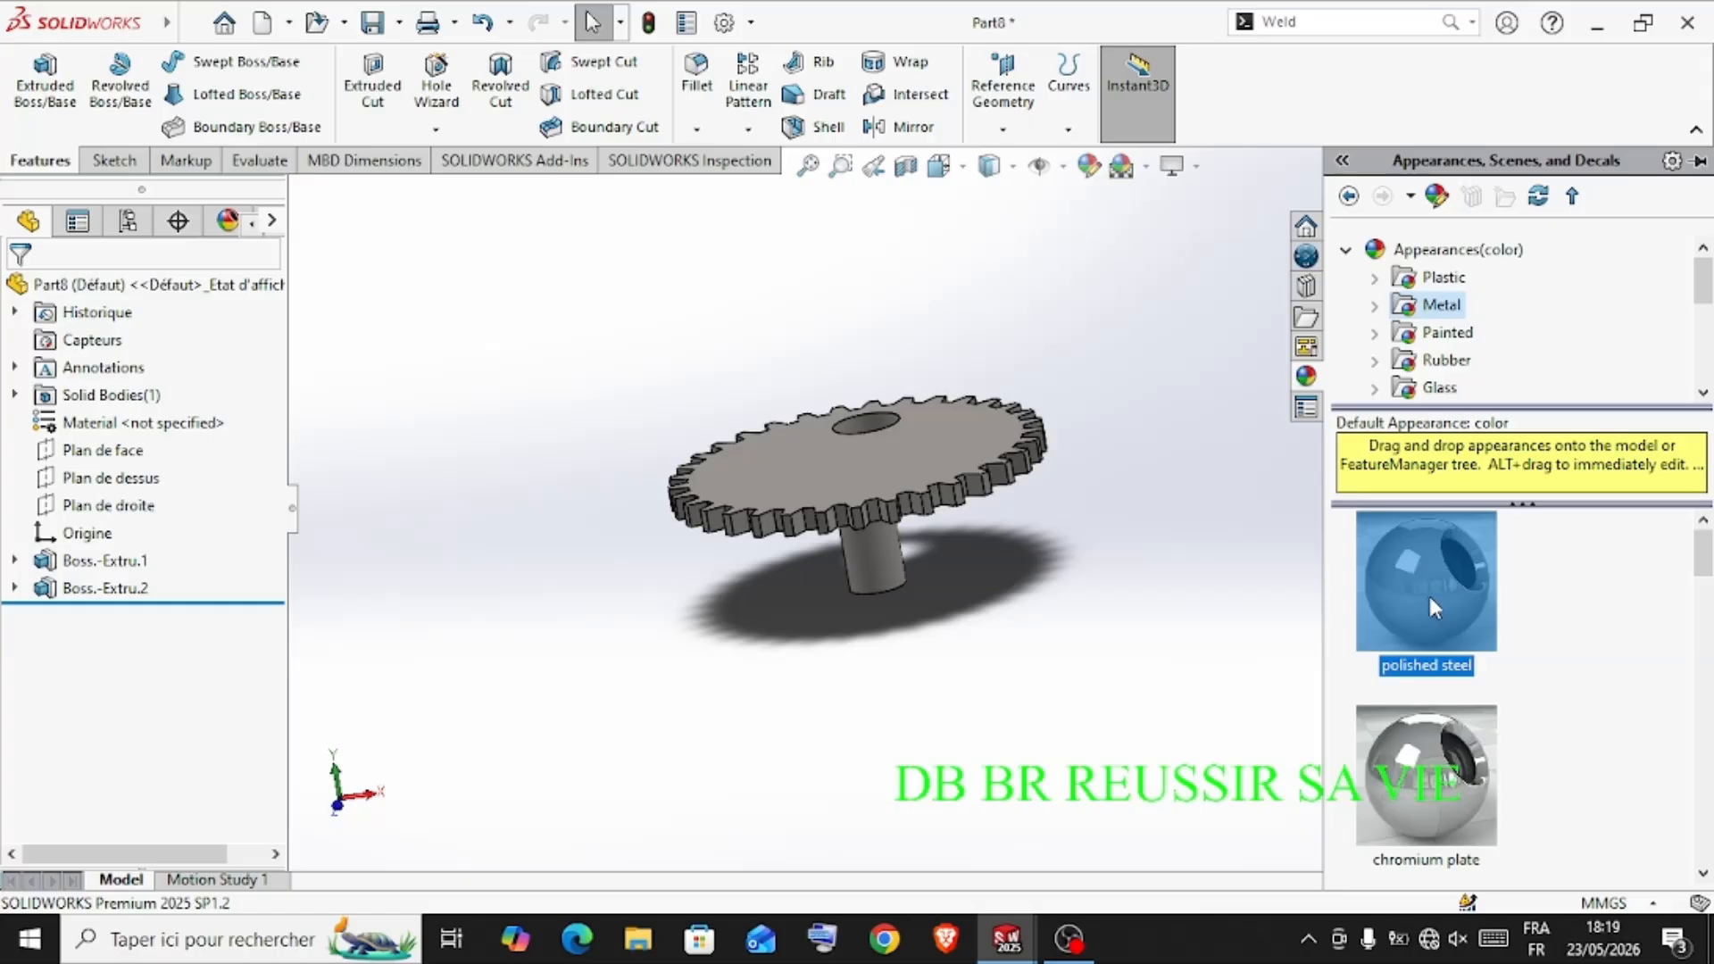
double_click(1448, 778)
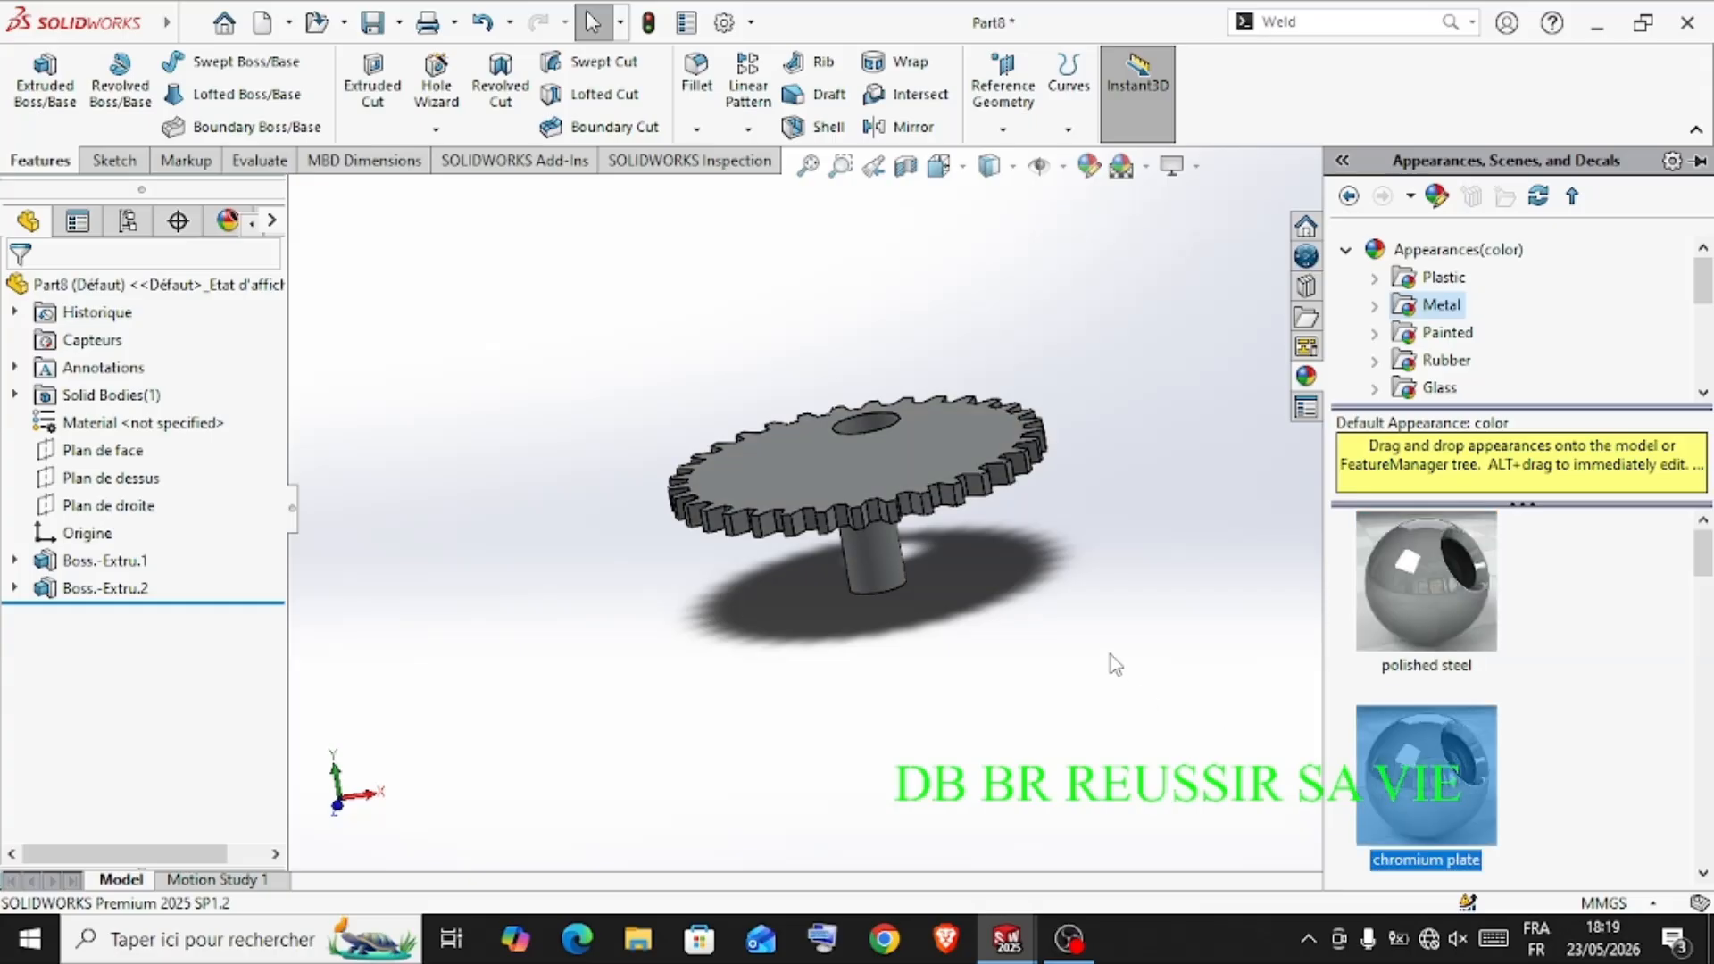
middle_click_drag(1111, 655, 1141, 466)
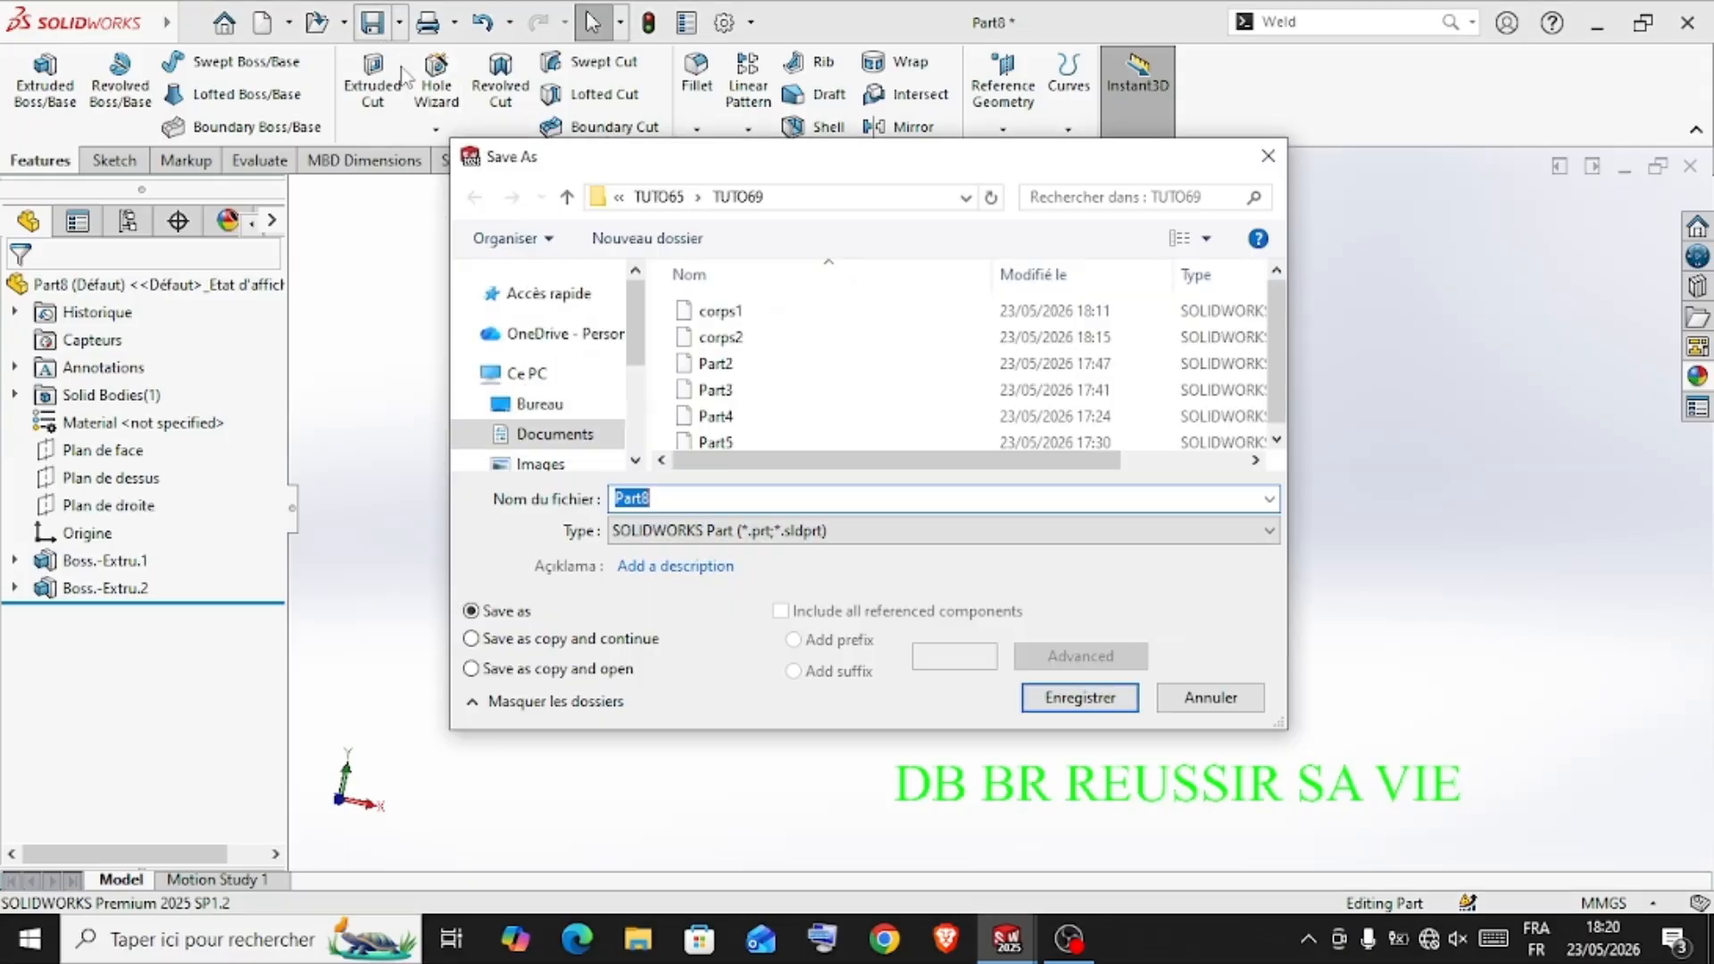
Save the gear part in the TUTO69 folder under the name corps3
type("C")
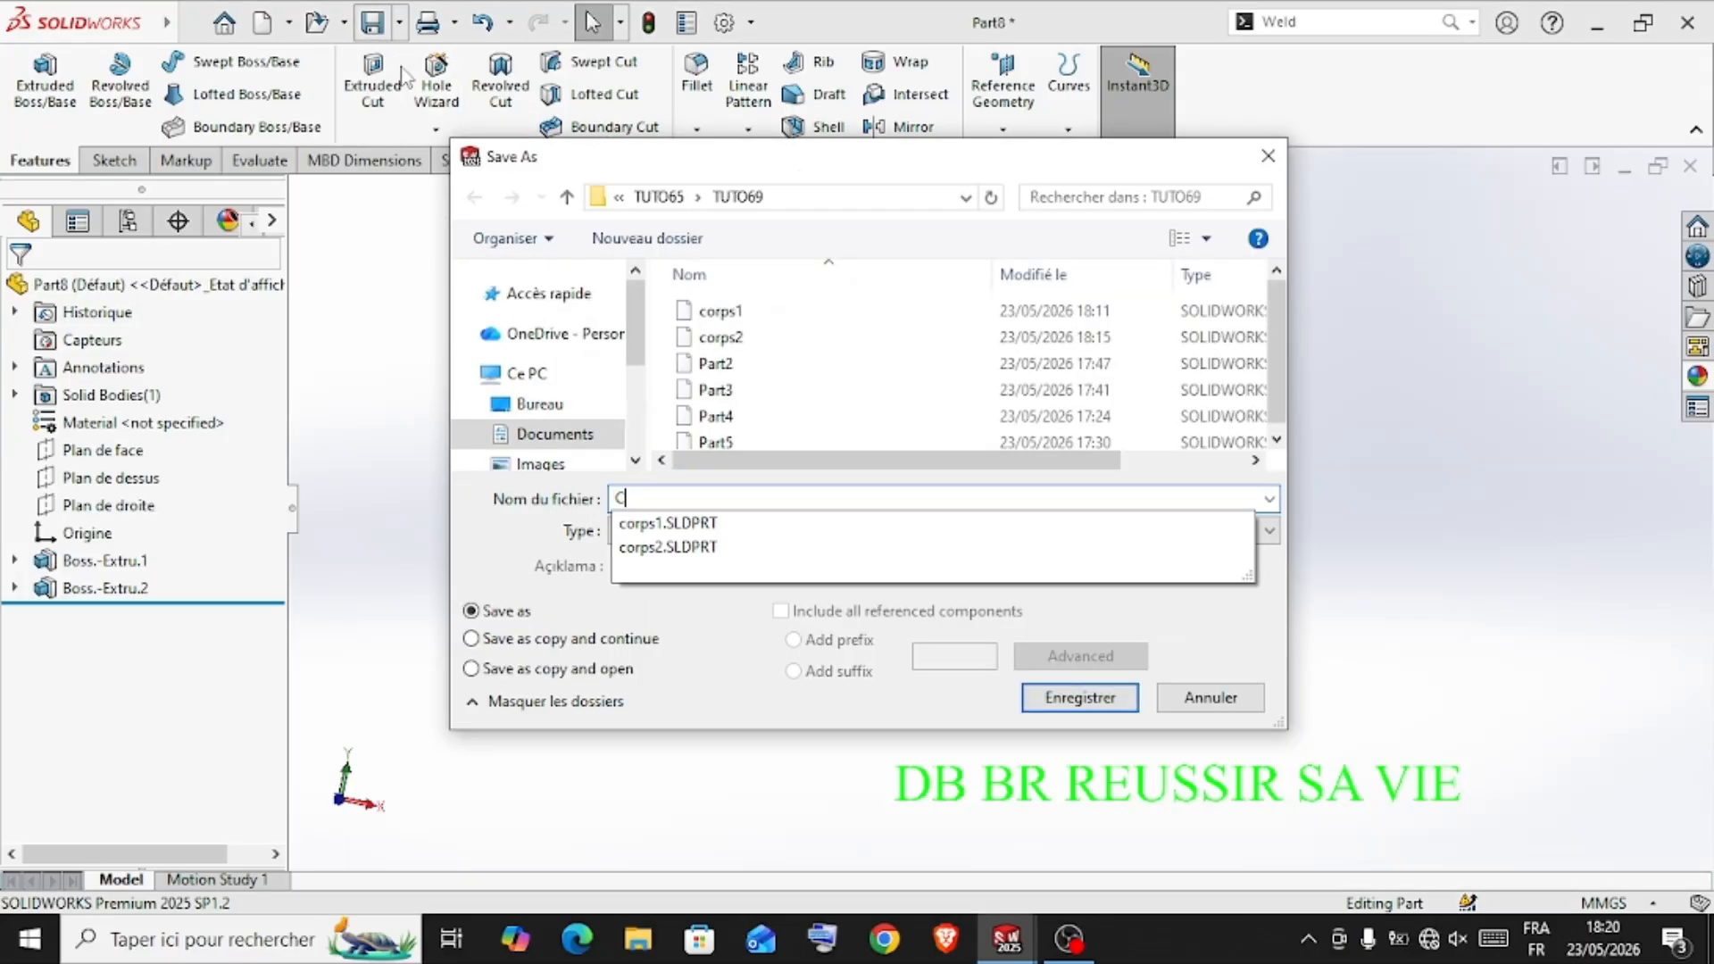
key("BackSpace")
type("corps'")
key("BackSpace")
type("3")
key("Return")
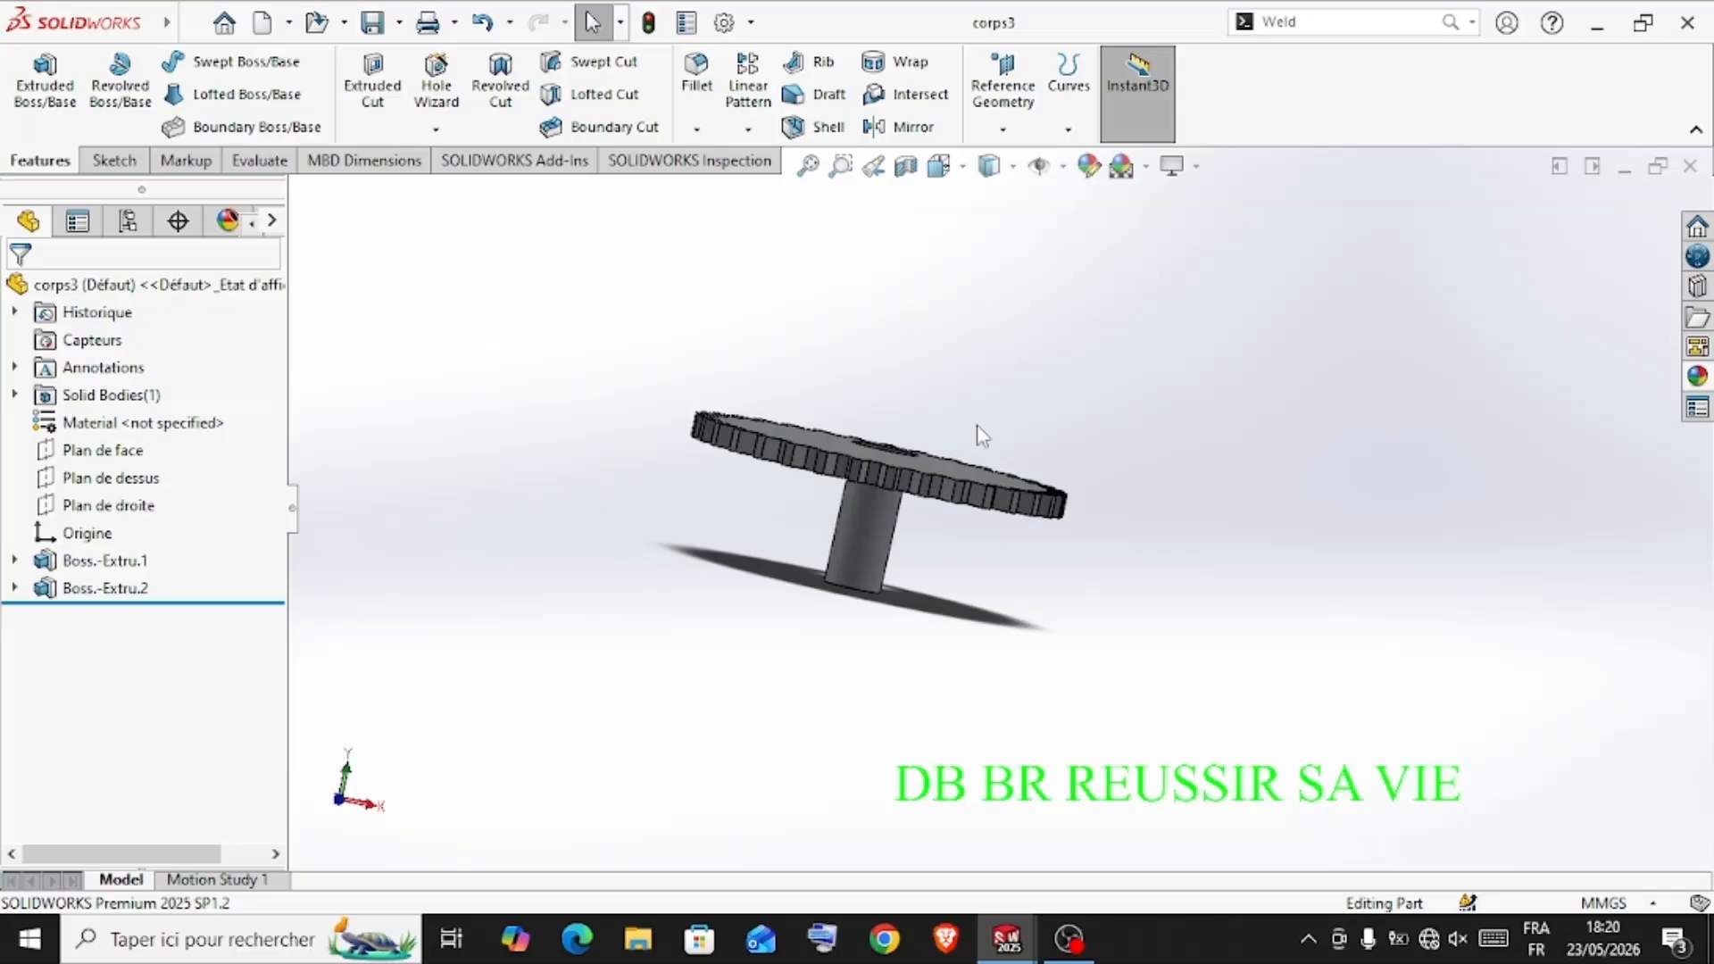
Create a new part document and start a sketch on the top plane (Plan de dessus)
key("ctrl+n")
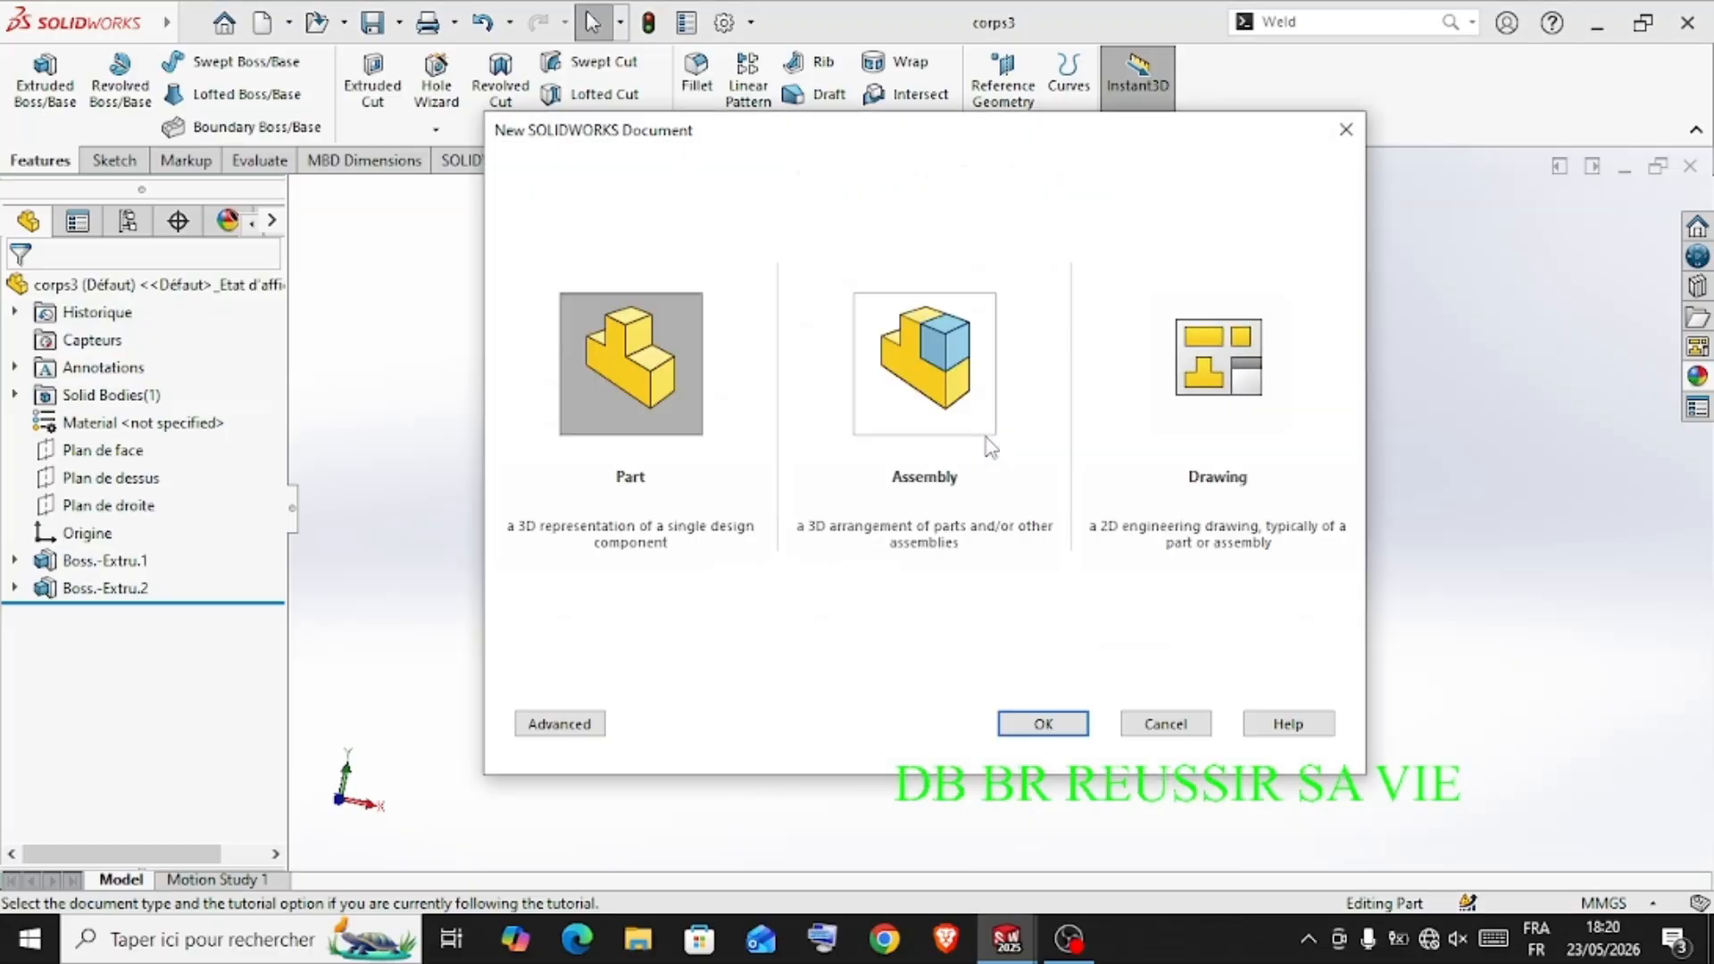
left_click(1027, 721)
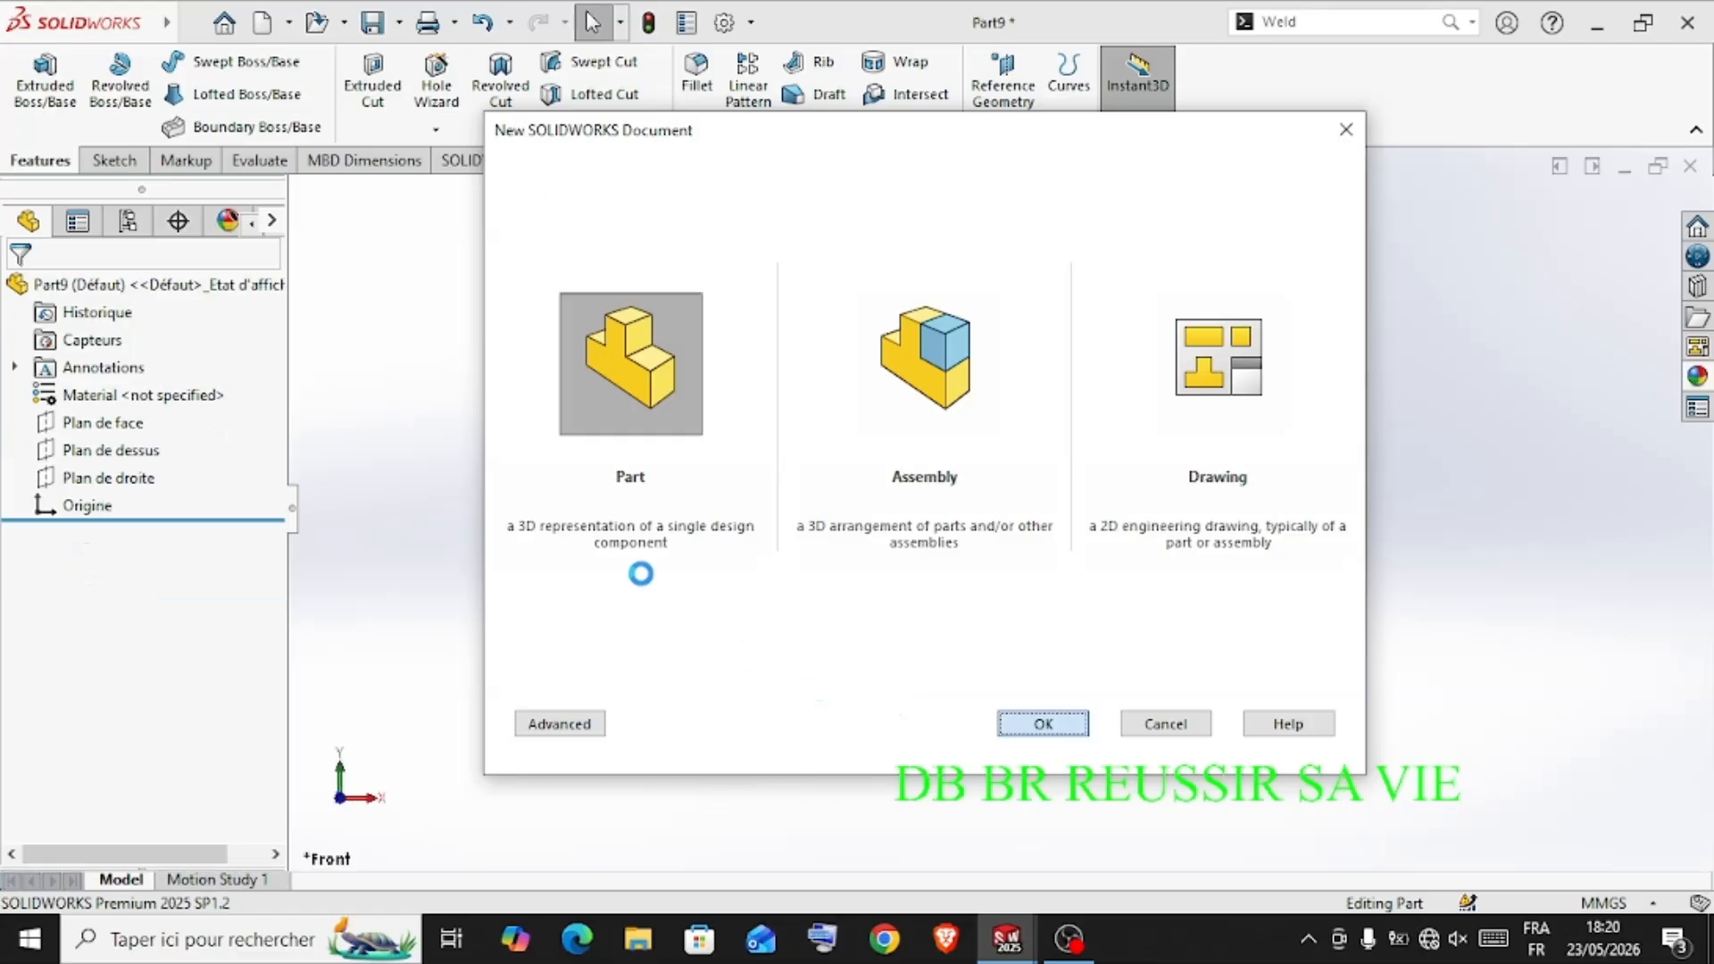
left_click(108, 451)
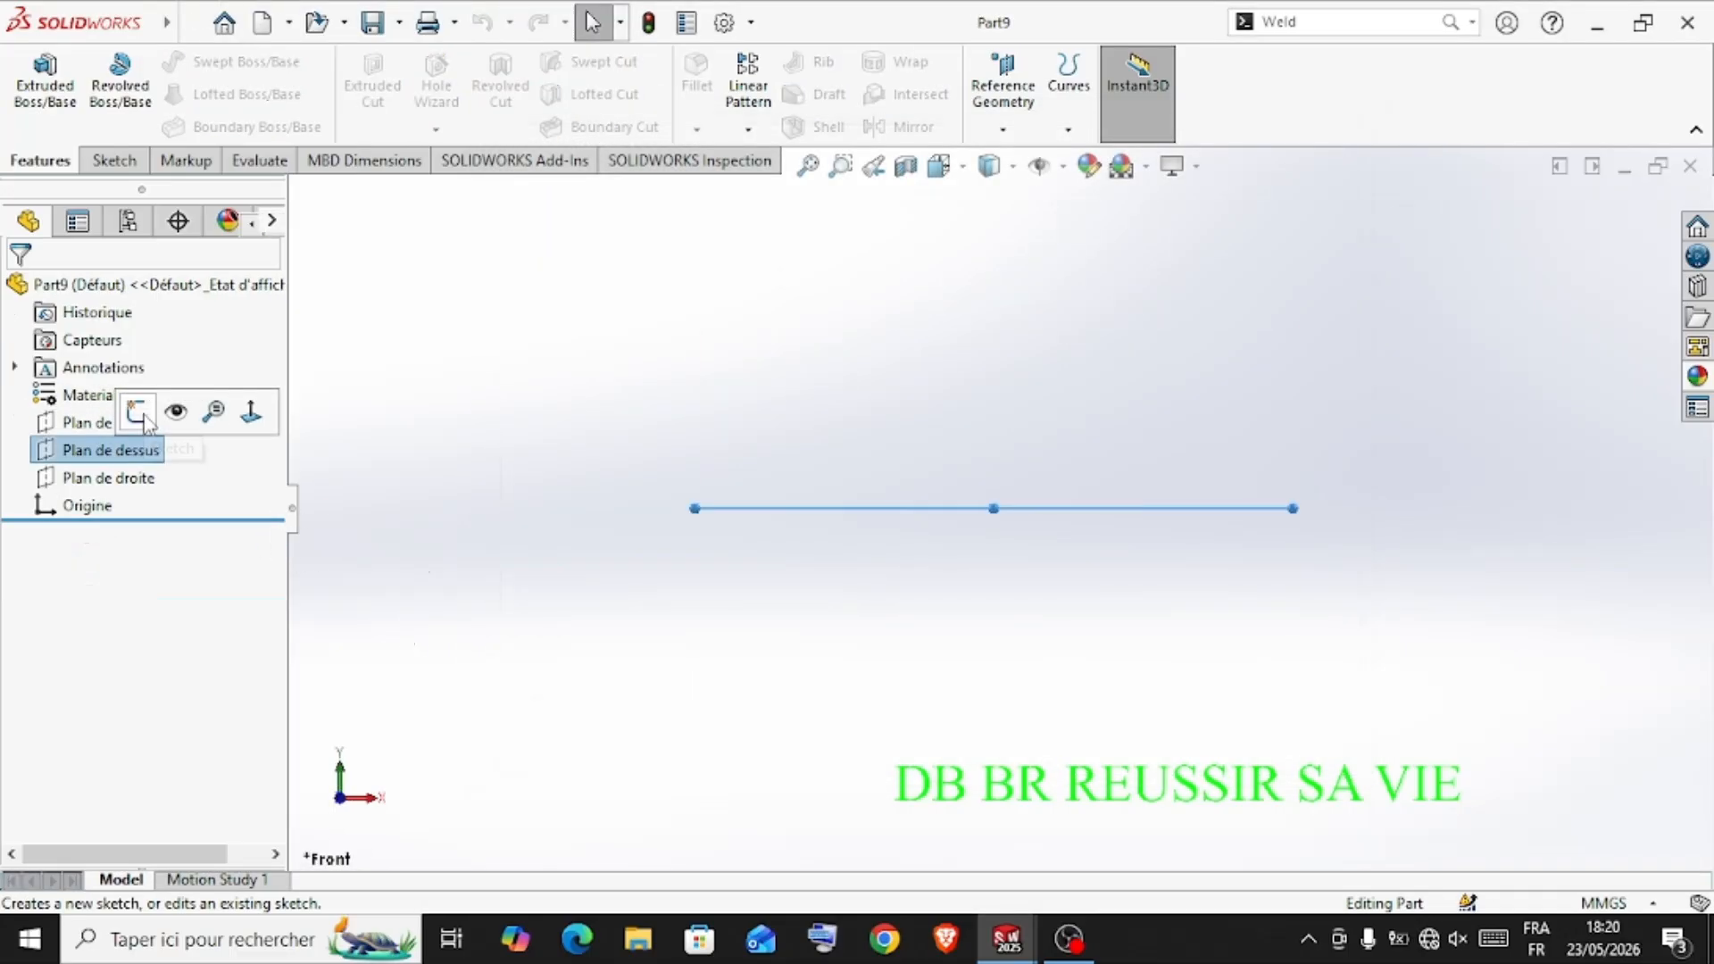
left_click(140, 413)
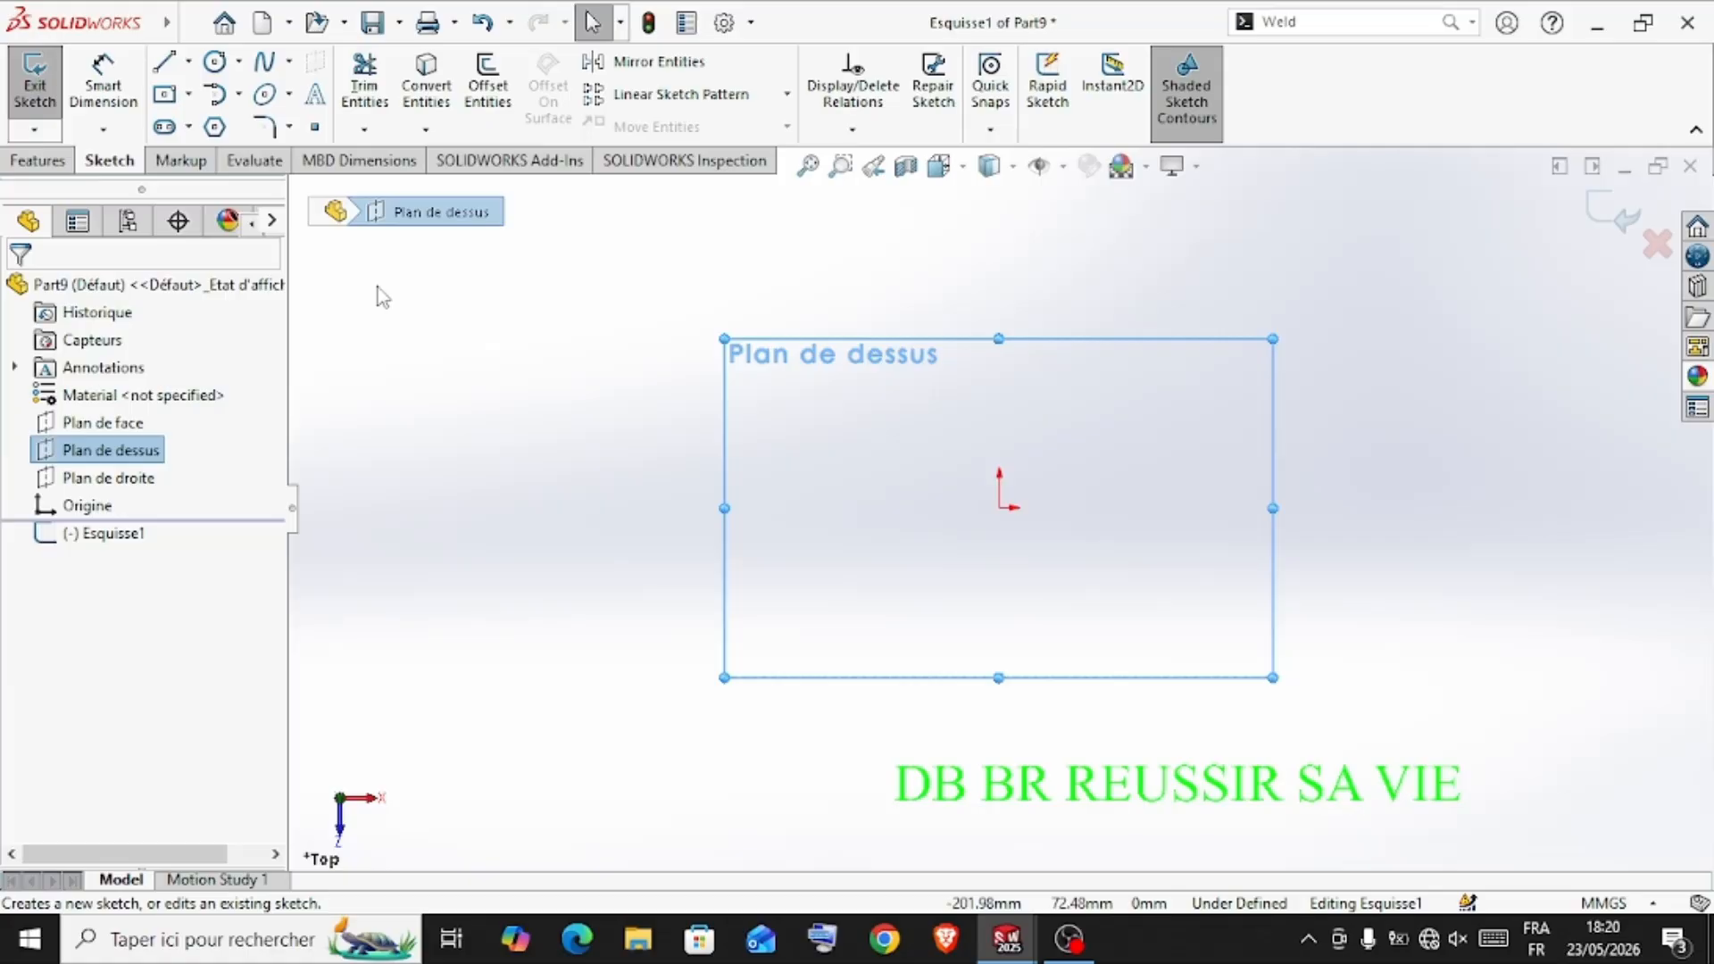
Draw a circle about 114 mm in diameter centered on the origin, with a smaller concentric circle inside it
left_click(215, 62)
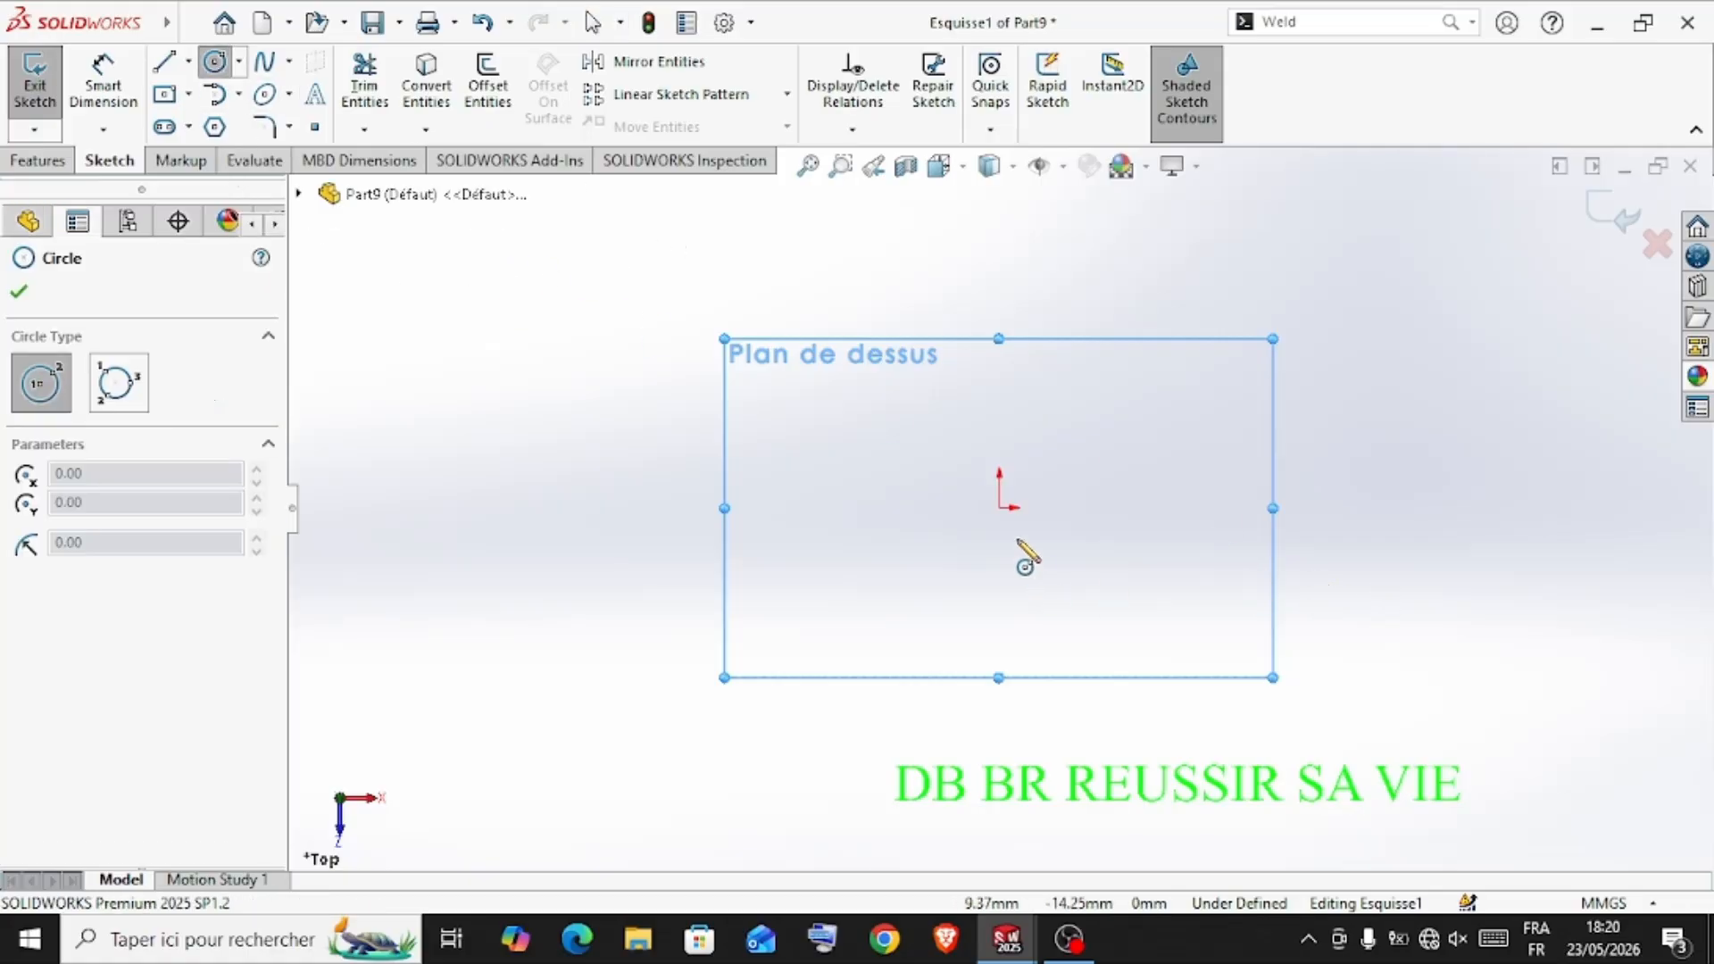
left_click(1000, 508)
left_click(1118, 383)
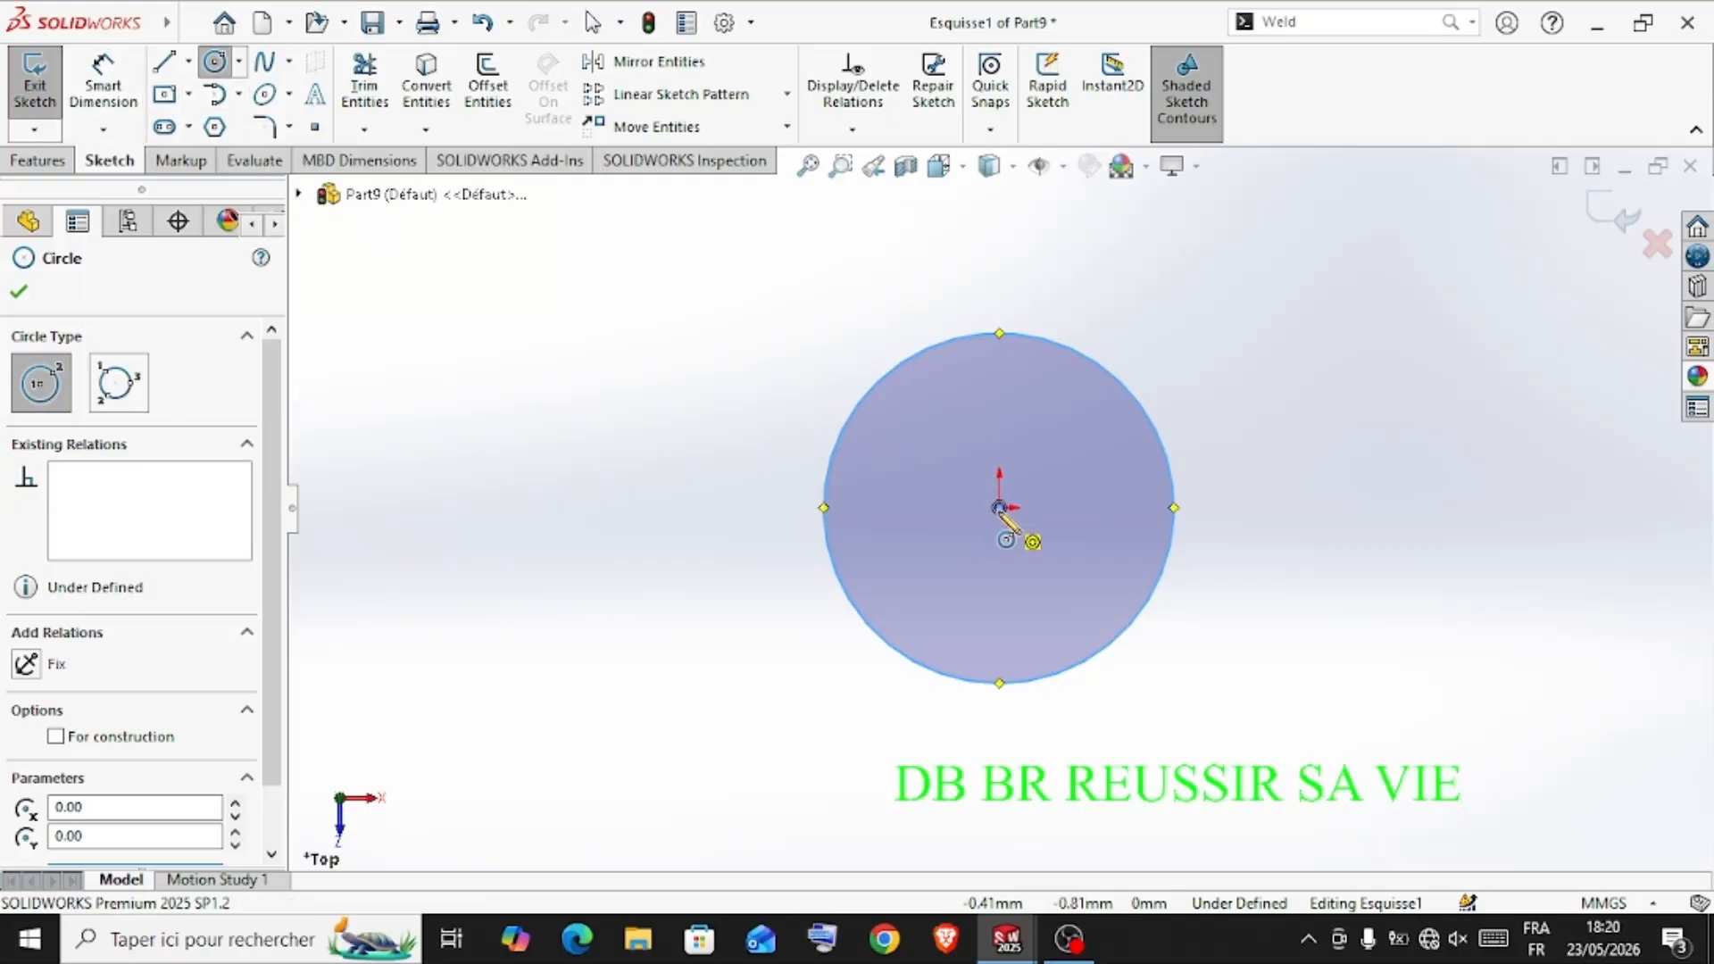
left_click(1000, 507)
left_click(1037, 545)
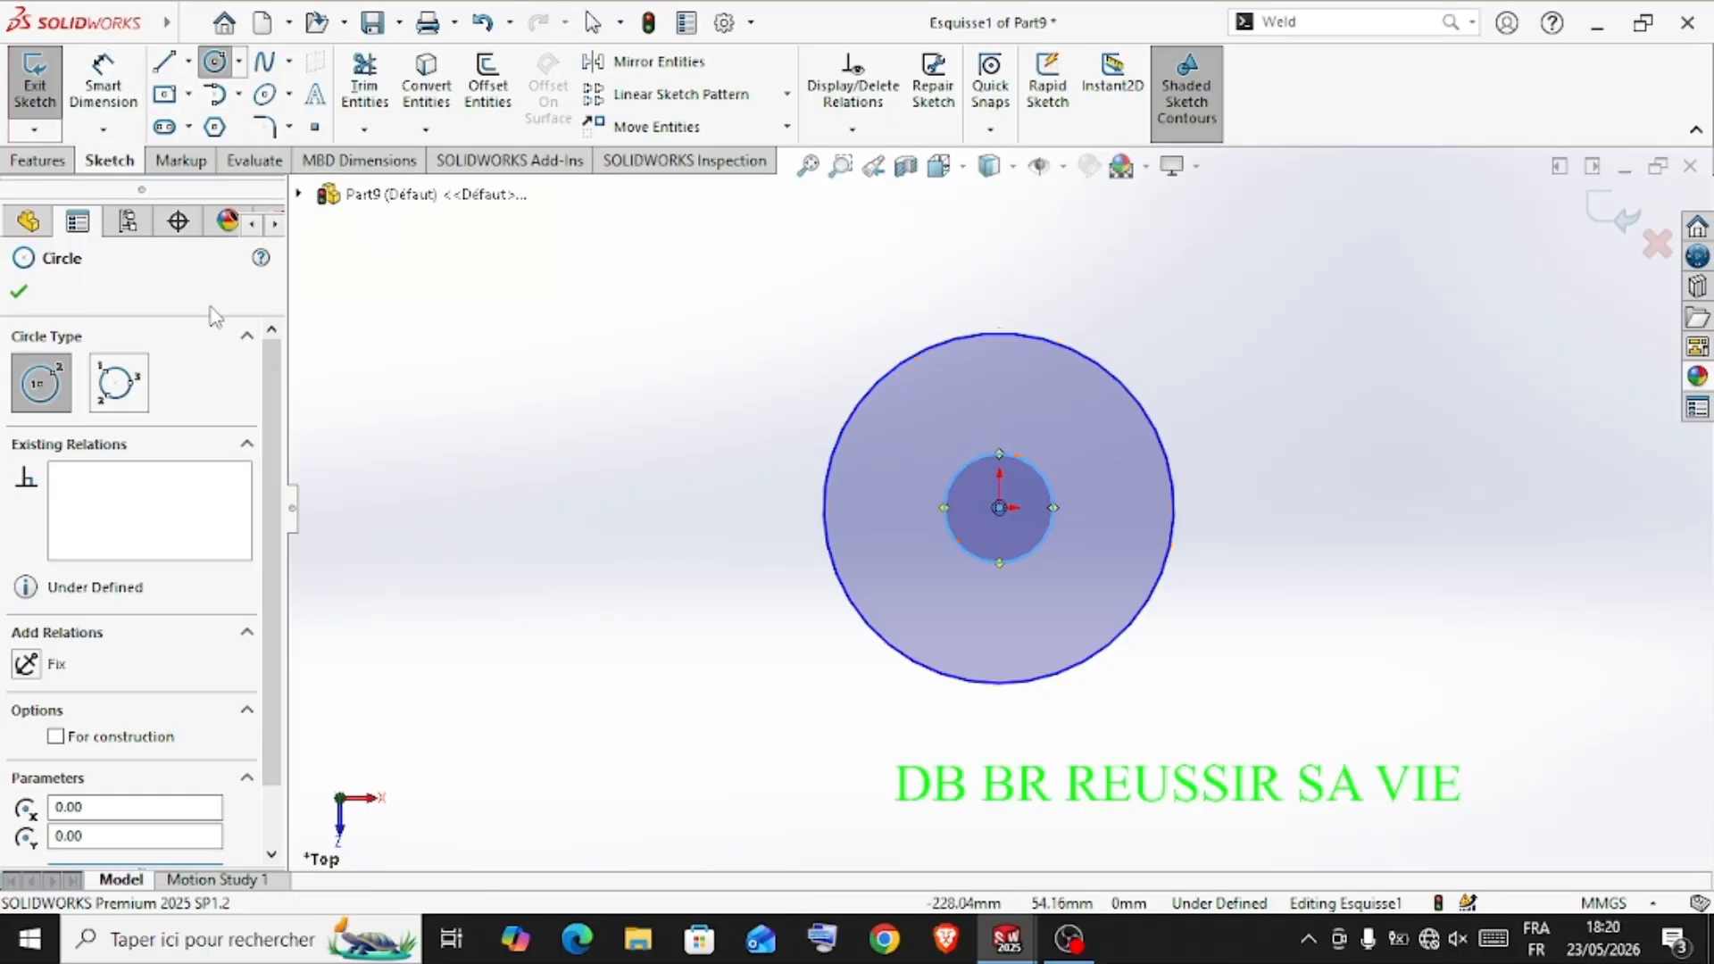
Dimension the outer circle's diameter at 70 mm and the inner circle's diameter at 10 mm
left_click(116, 109)
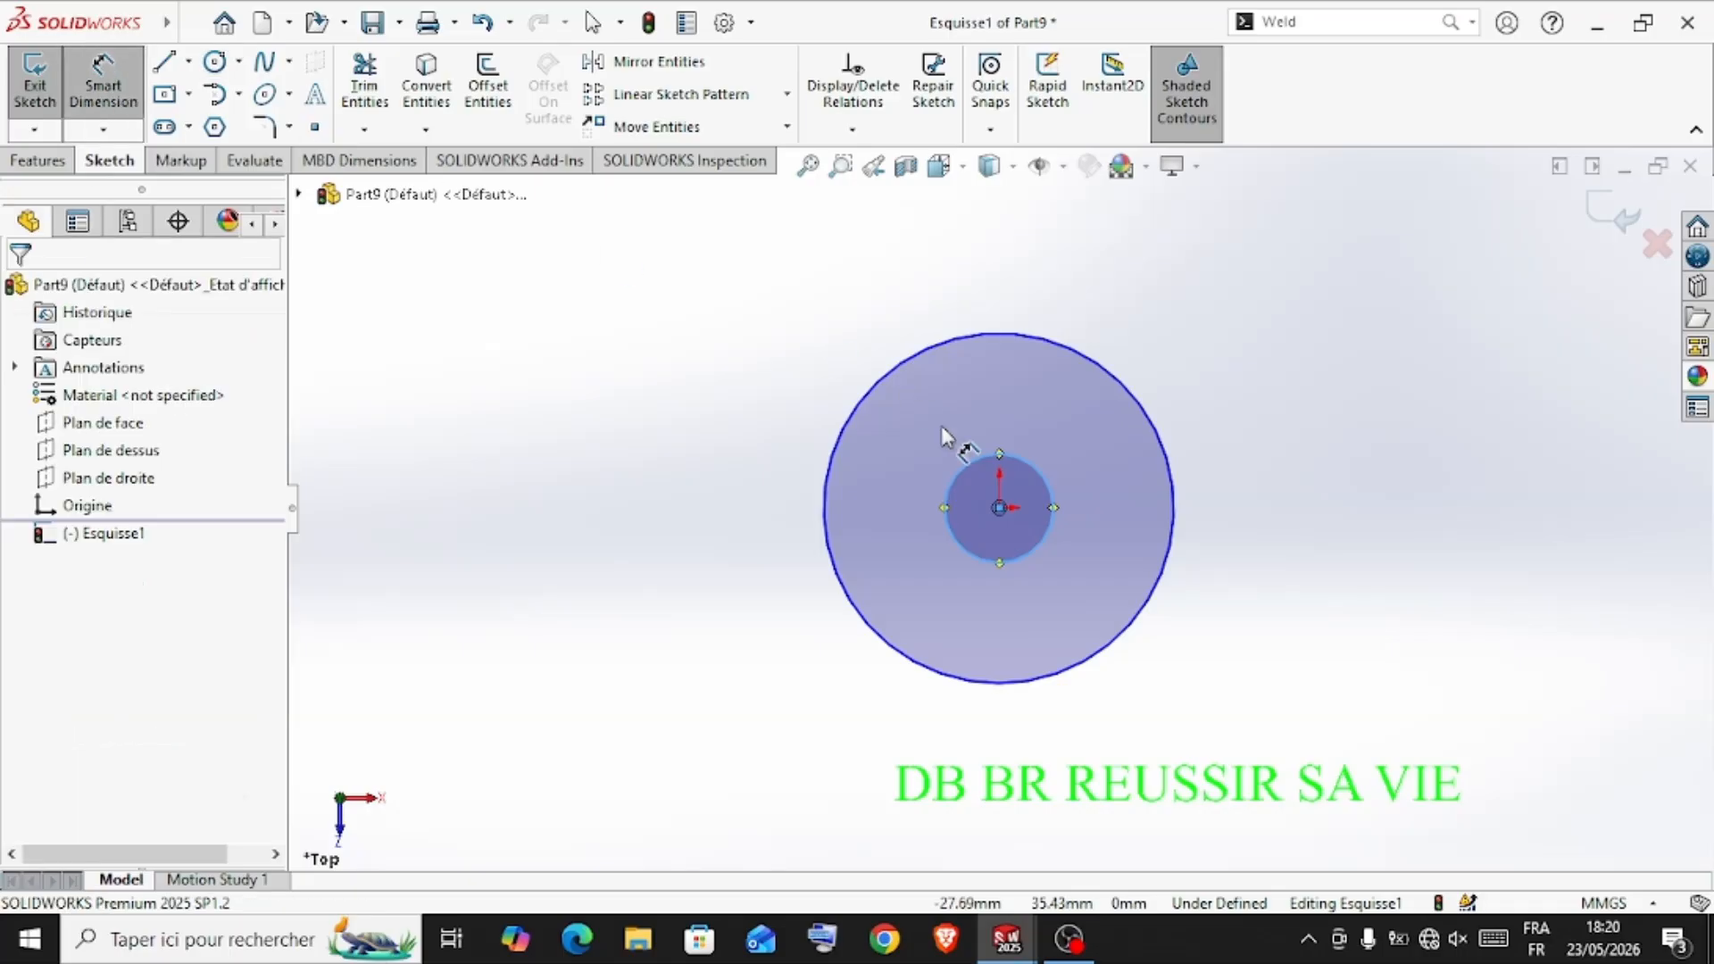
left_click(954, 355)
left_click(959, 273)
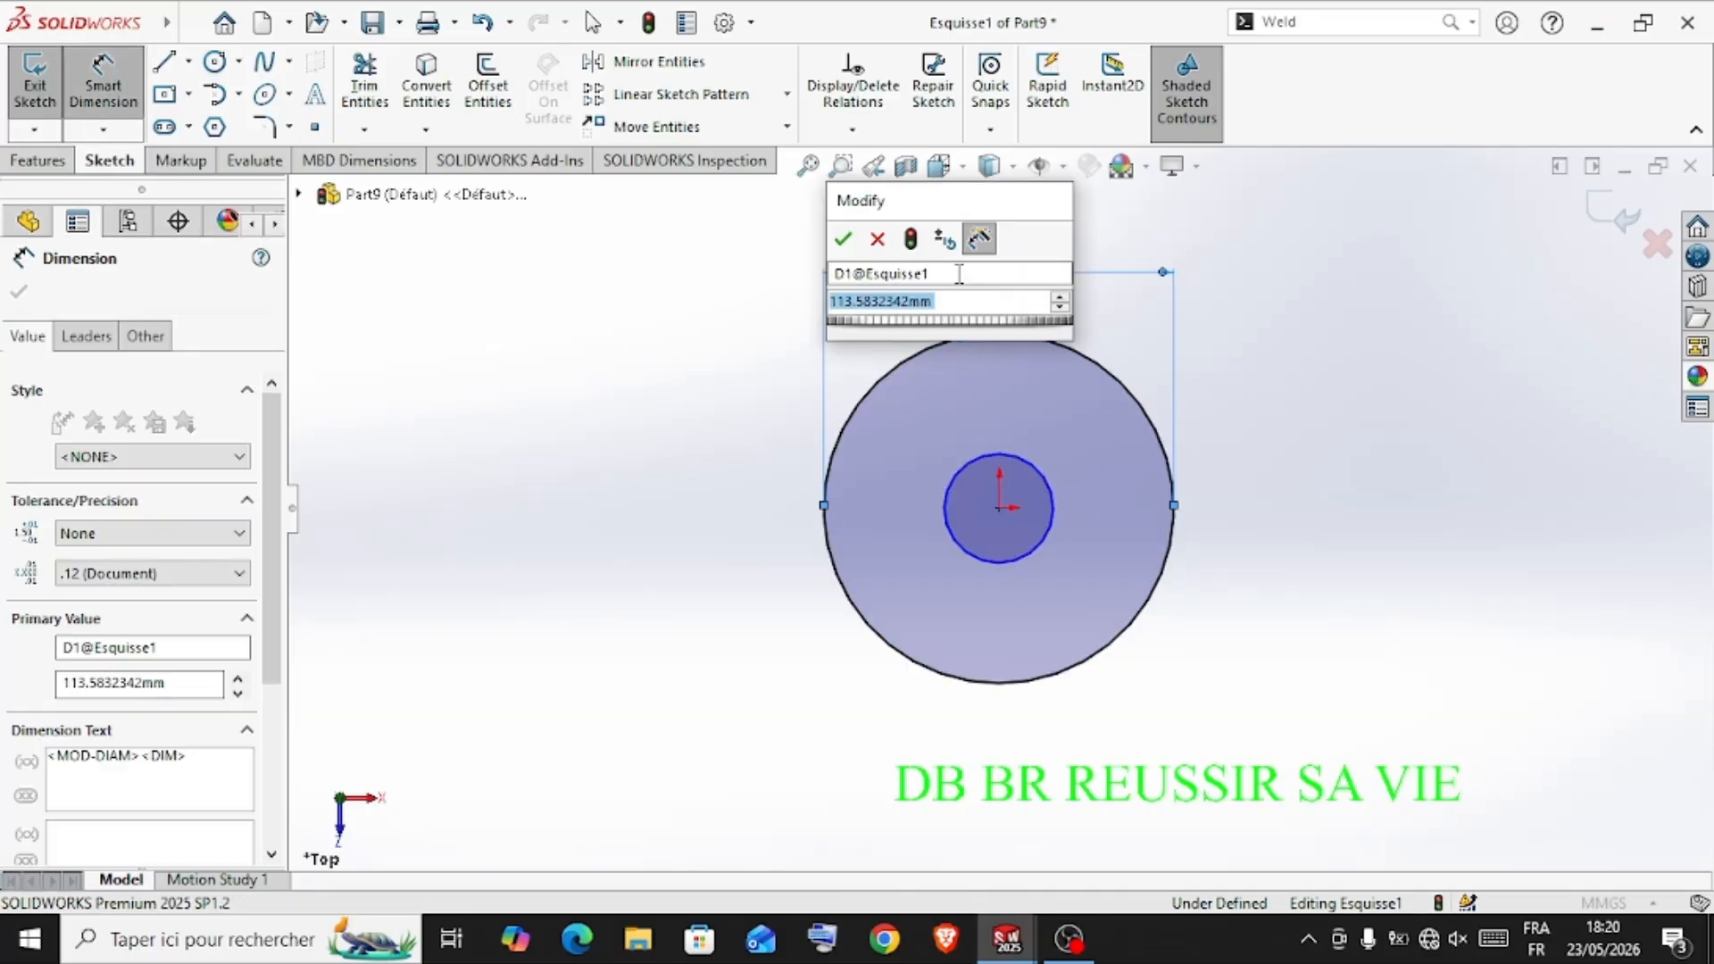
type("70")
key("Return")
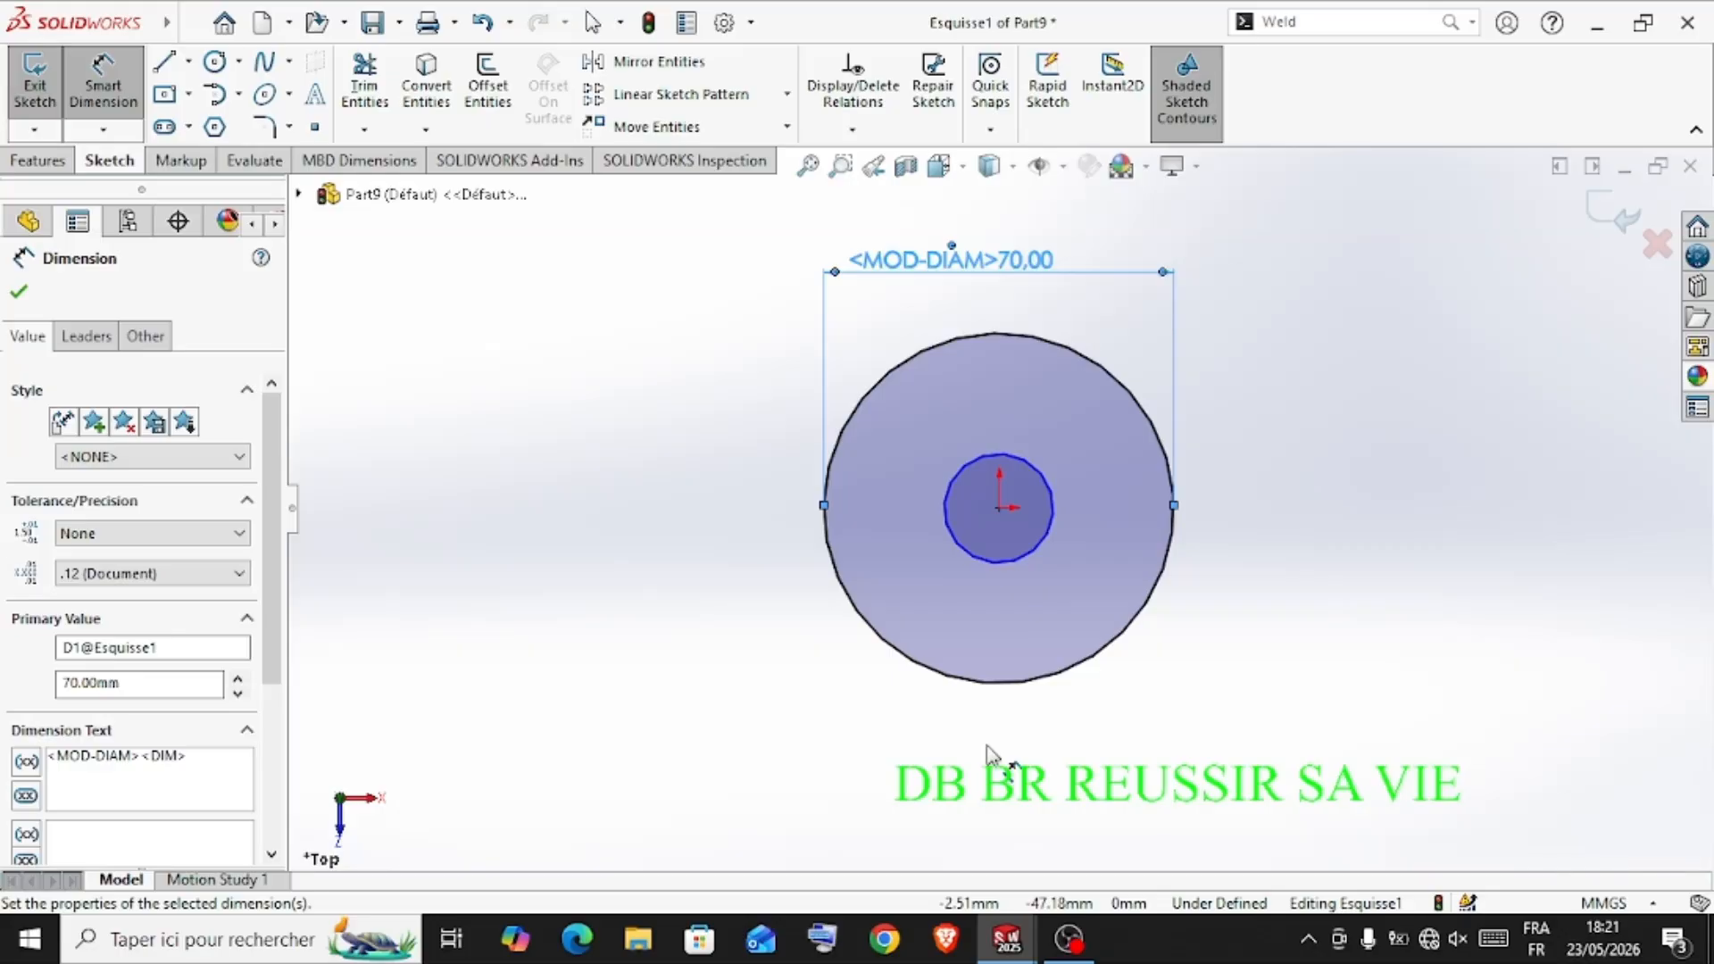
left_click(1046, 556)
left_click(1334, 578)
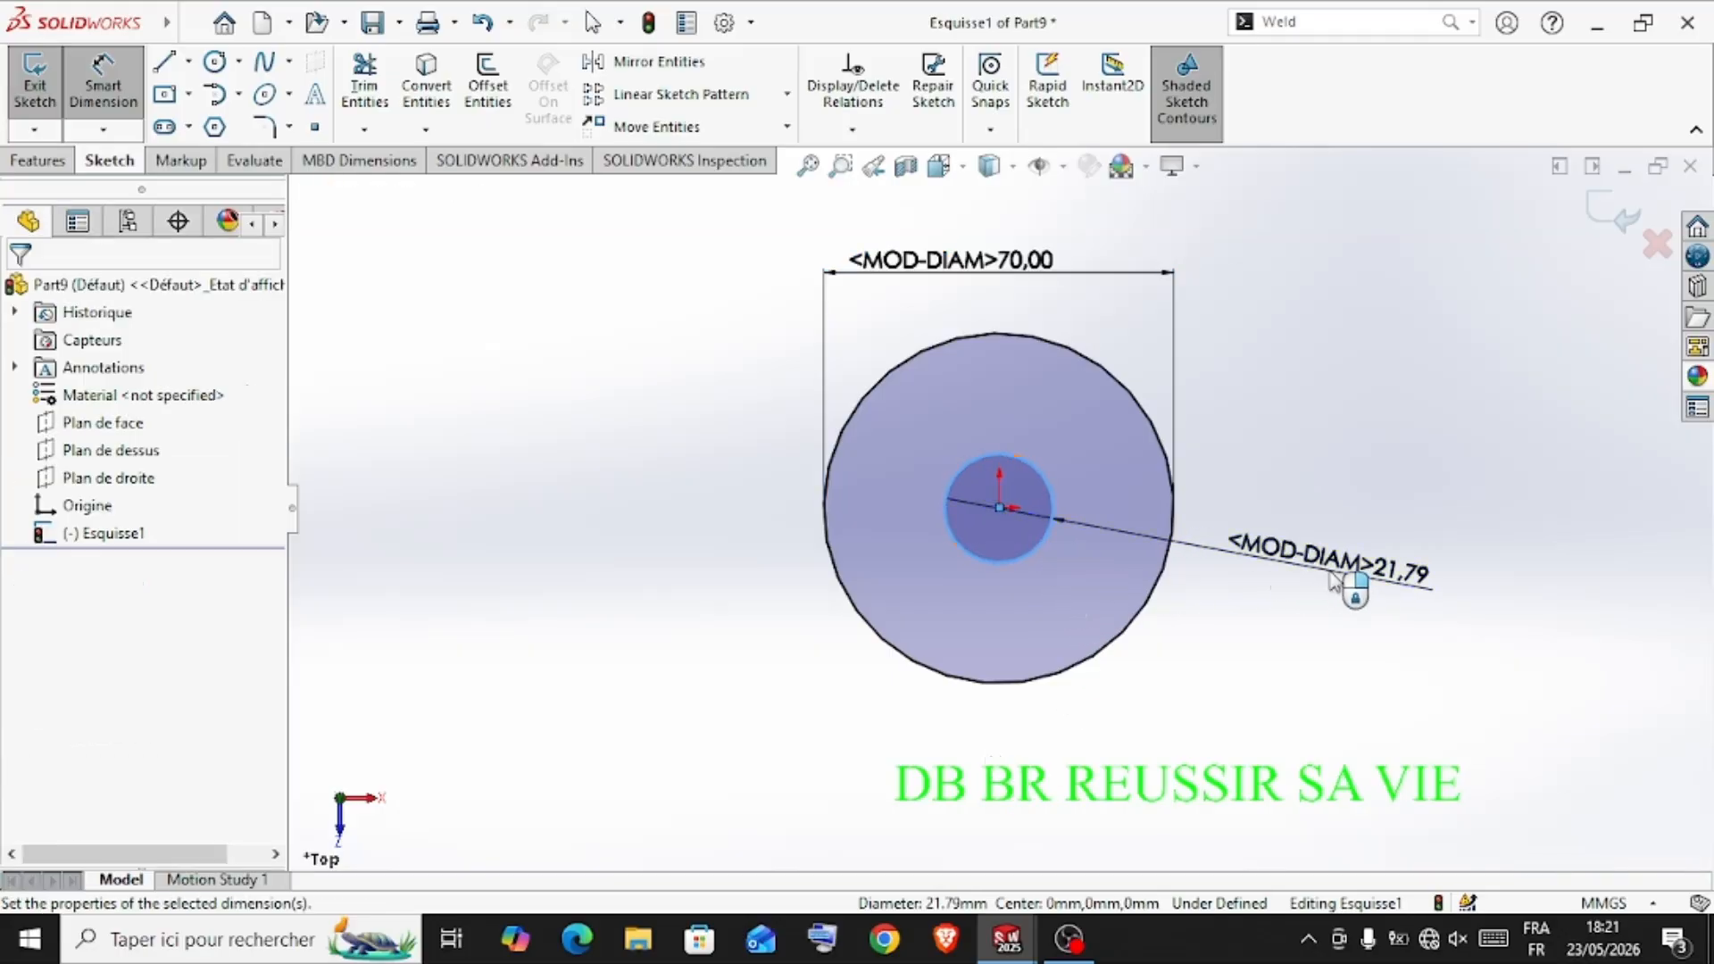
type("10")
key("Return")
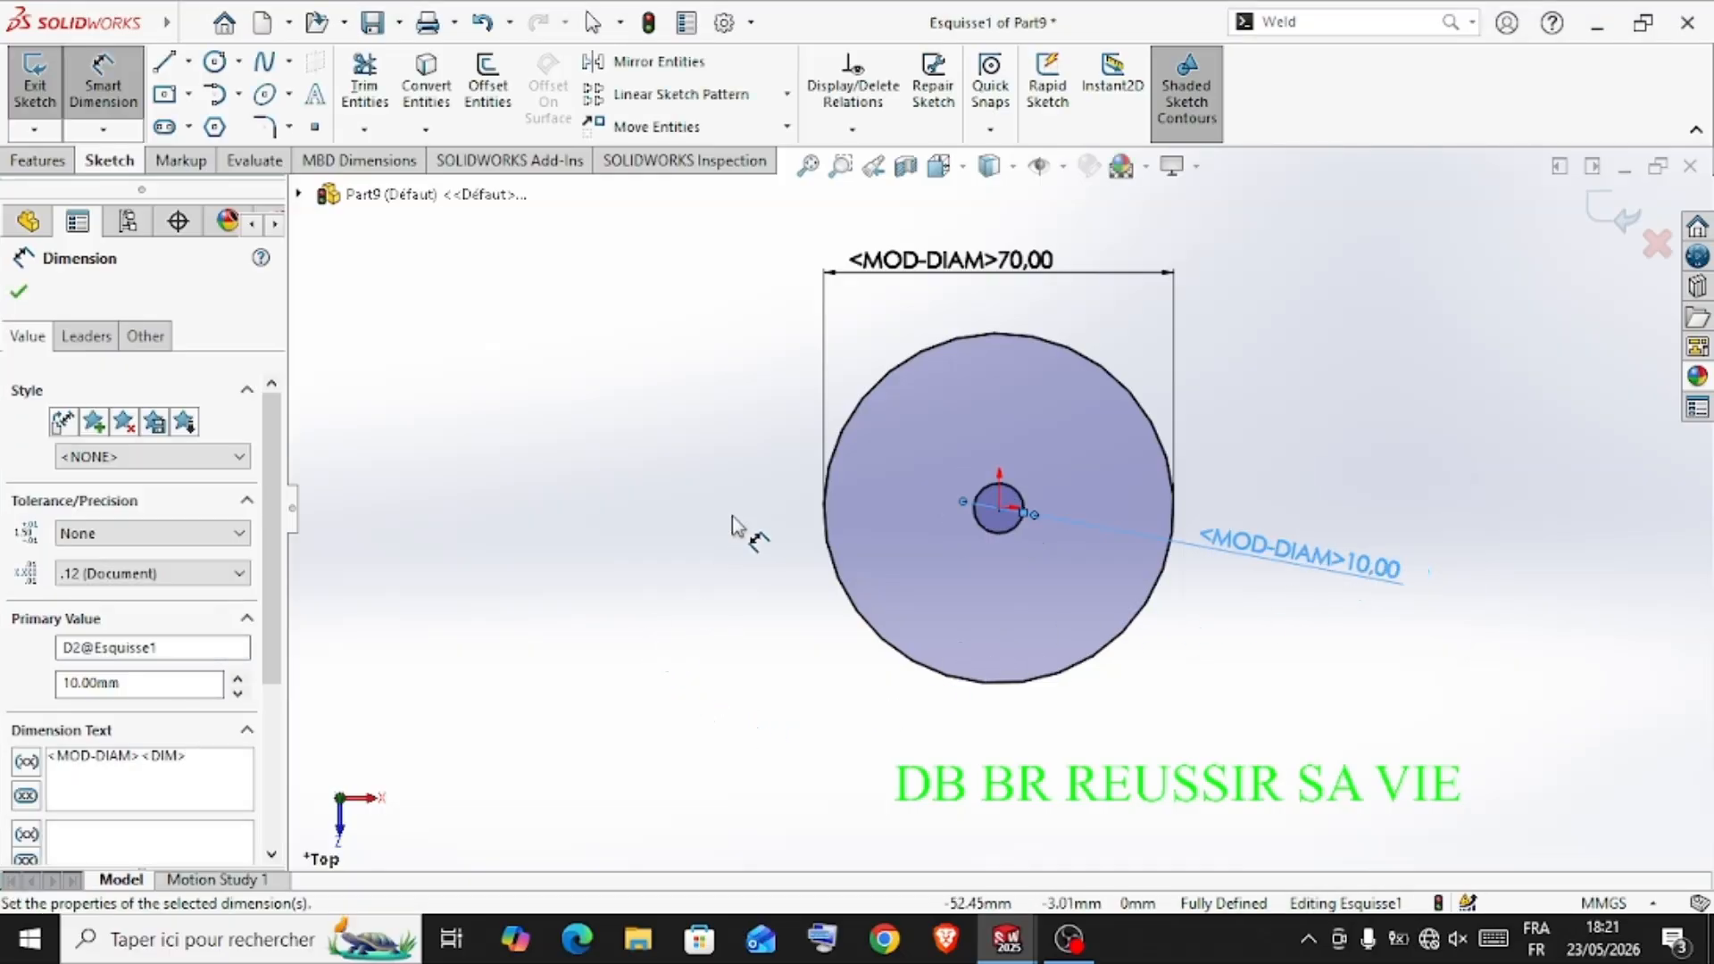
left_click(31, 296)
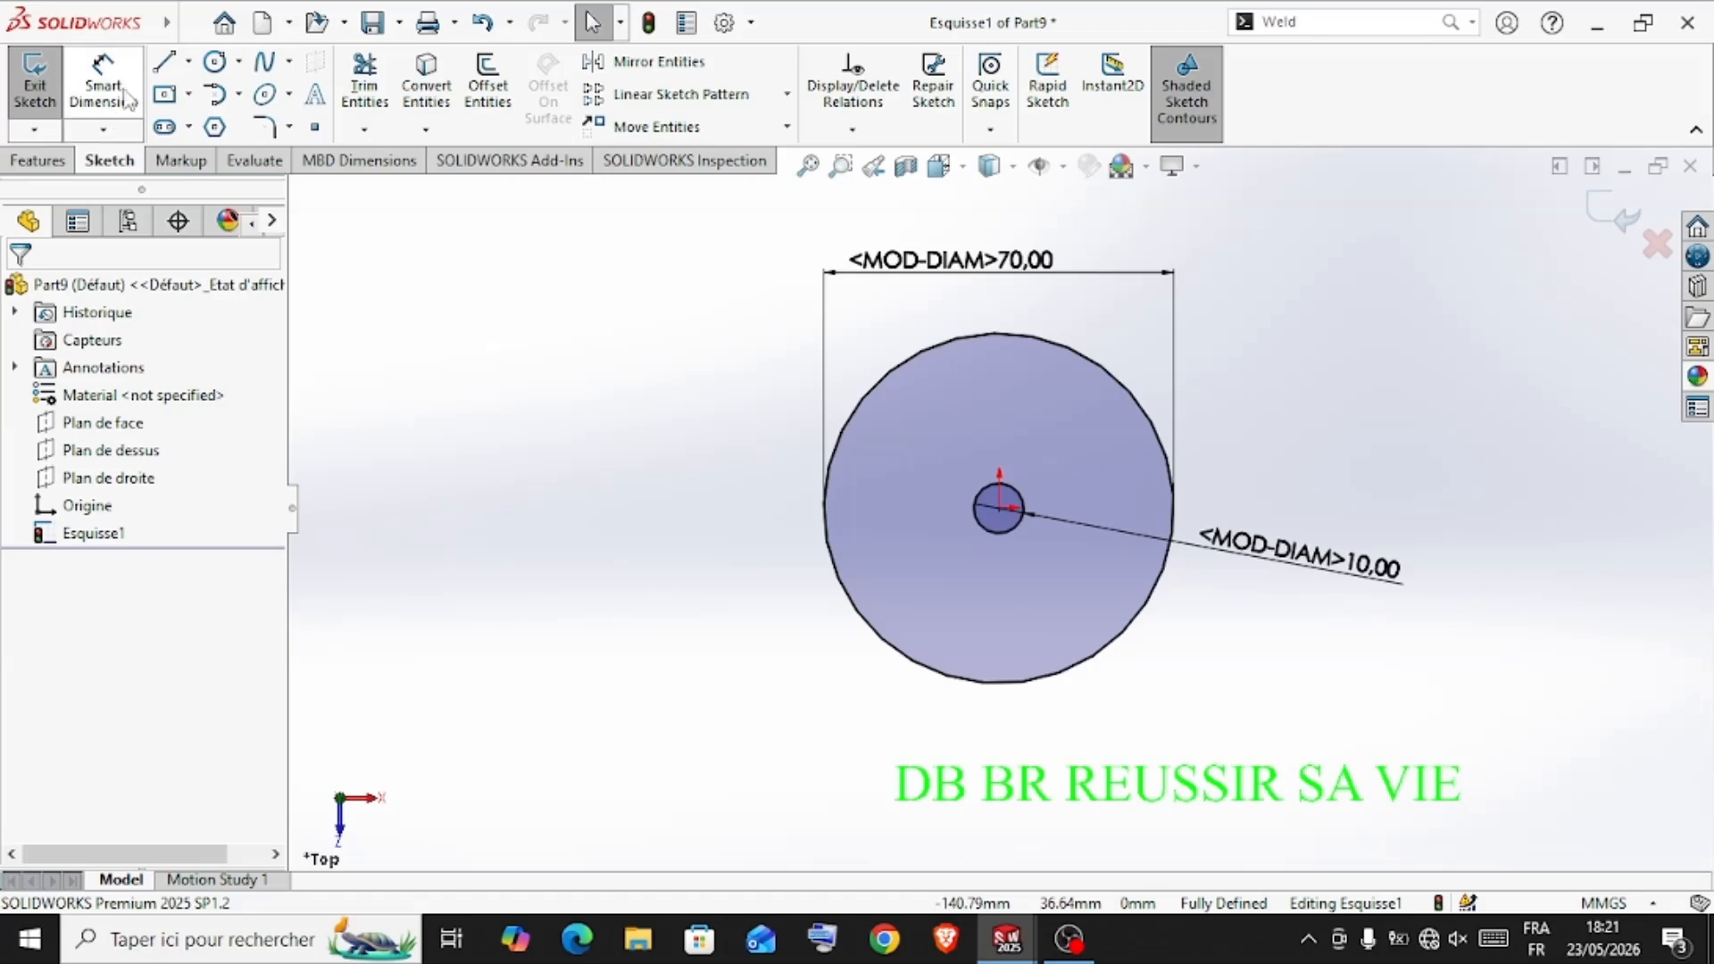
Draw a vertical centerline about 42 mm long from above the outer circle down to the origin
left_click(189, 61)
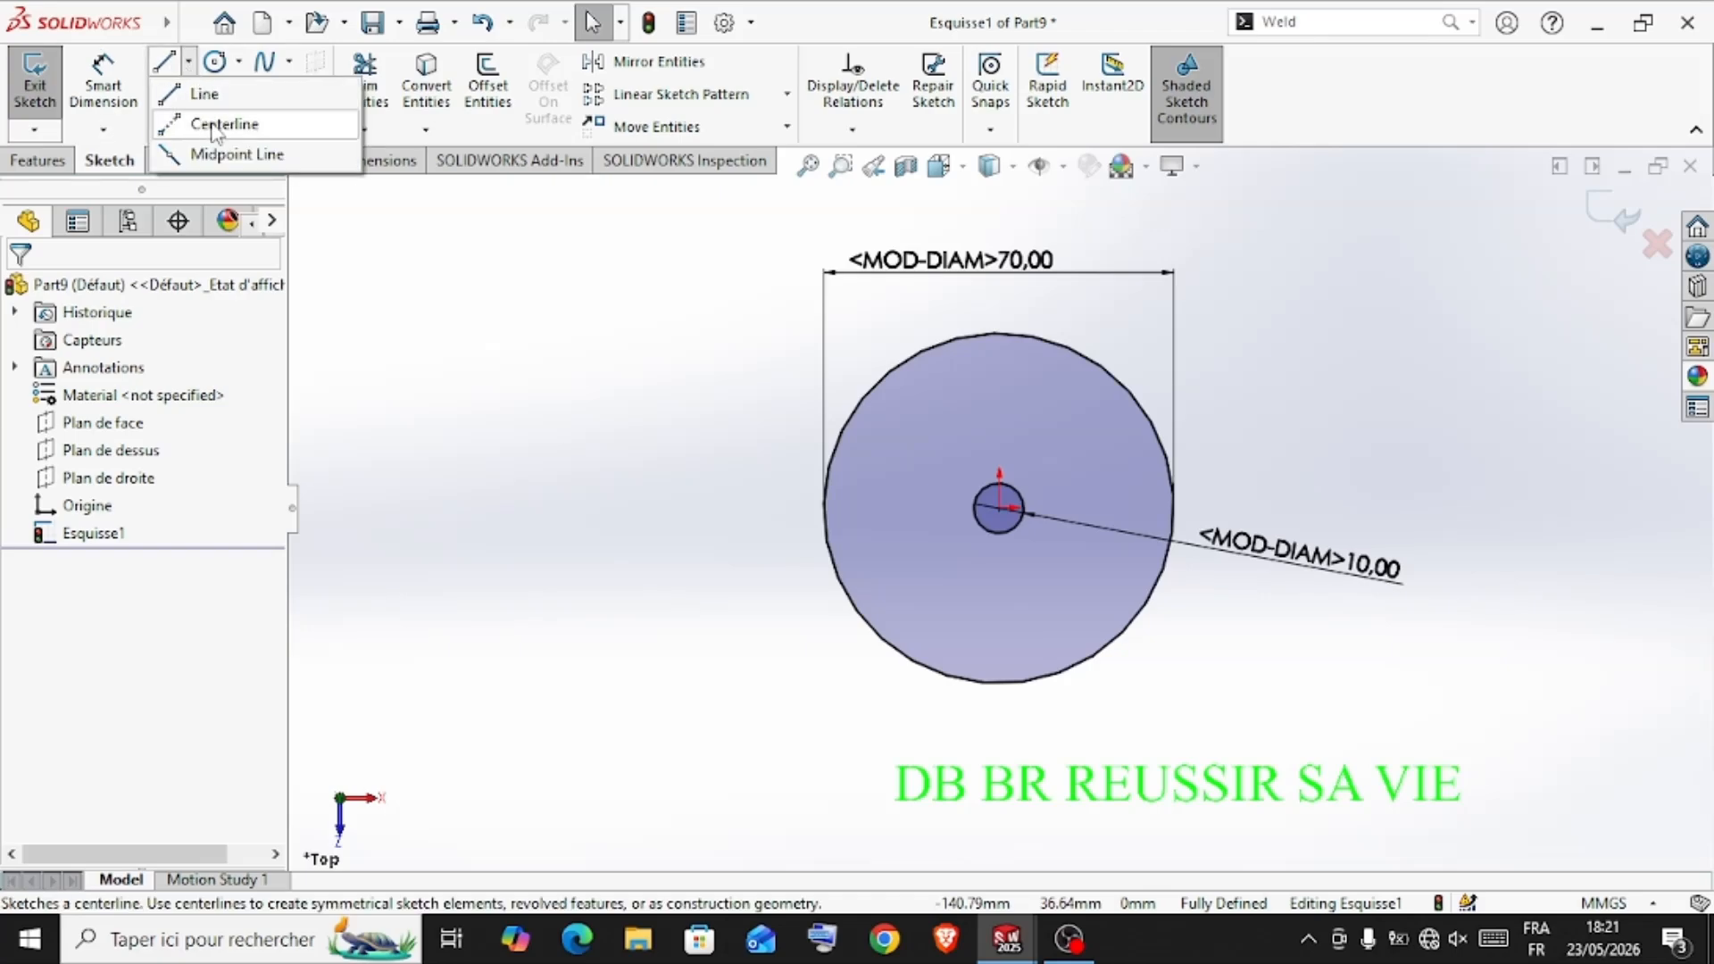
left_click(215, 119)
scroll(973, 344, "down", 2)
scroll(980, 354, "down", 1)
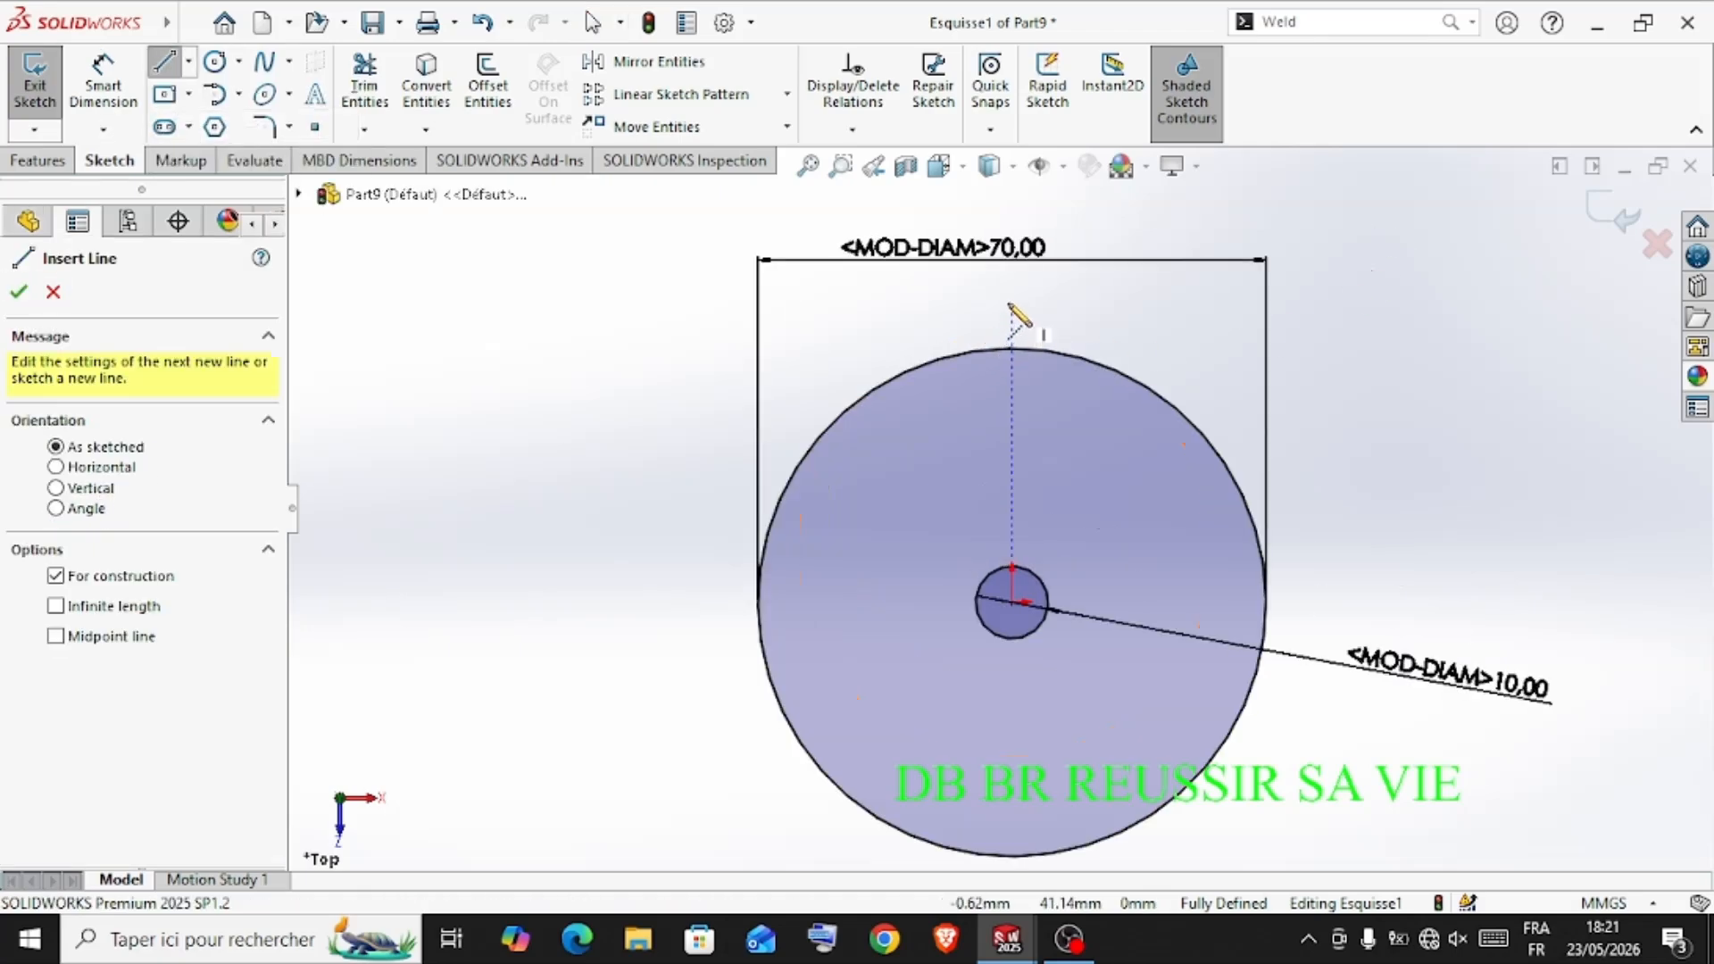
left_click(1011, 295)
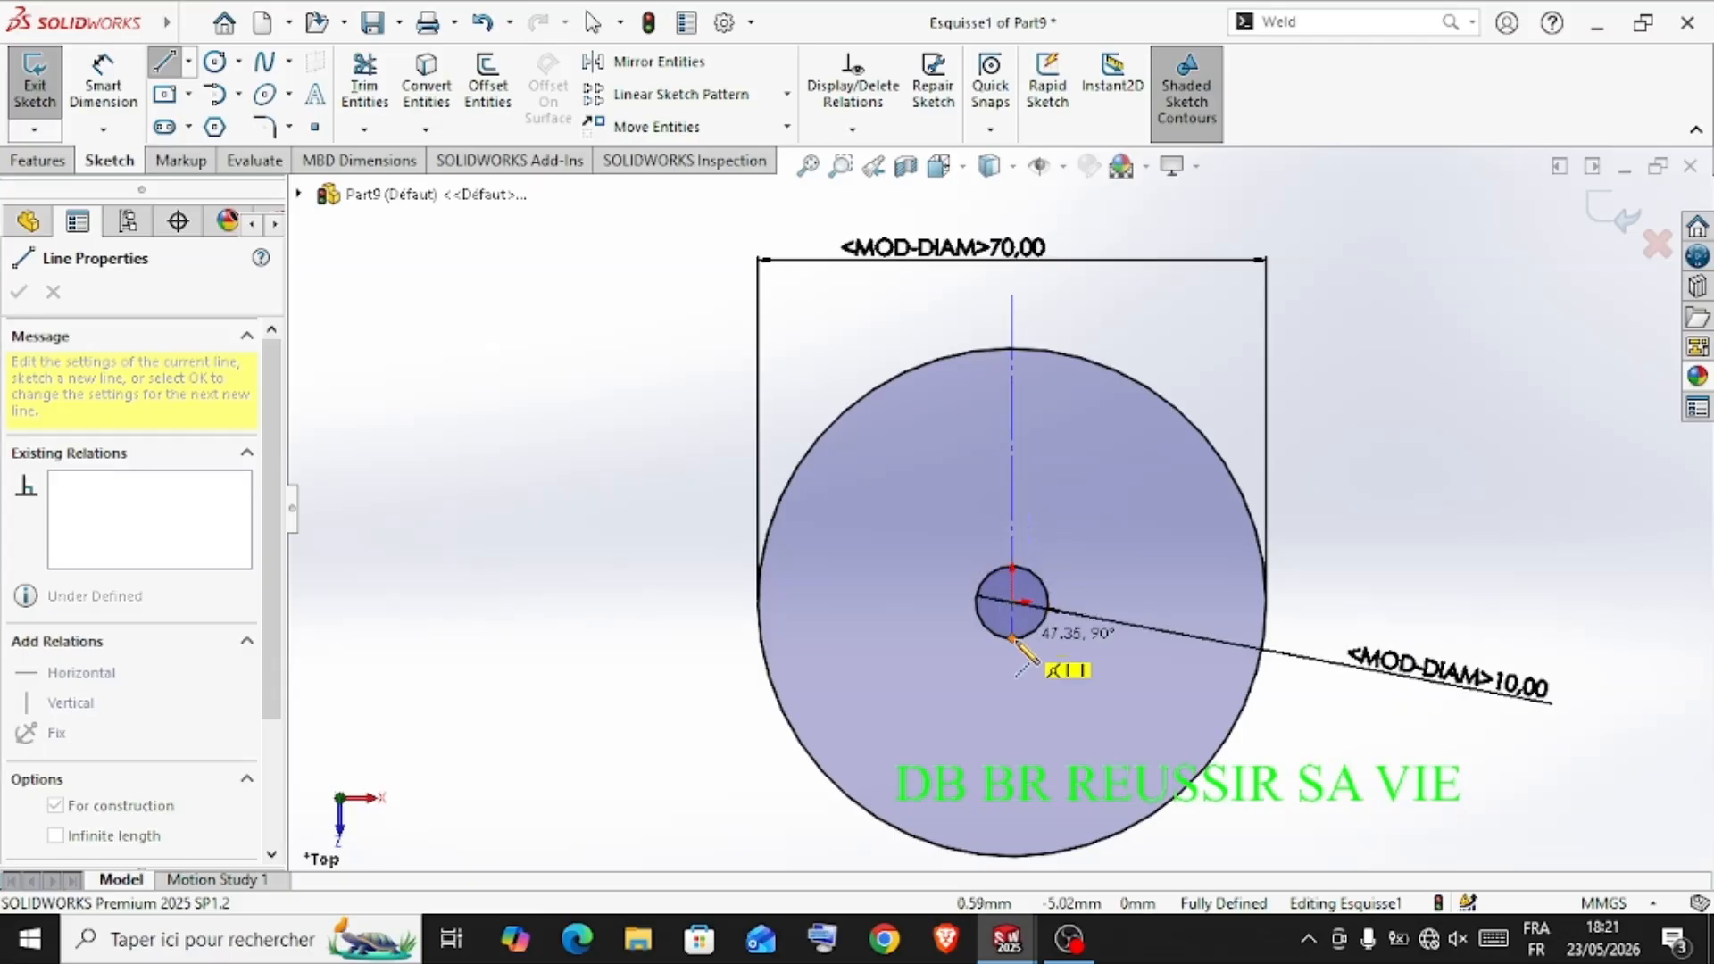
left_click(1013, 604)
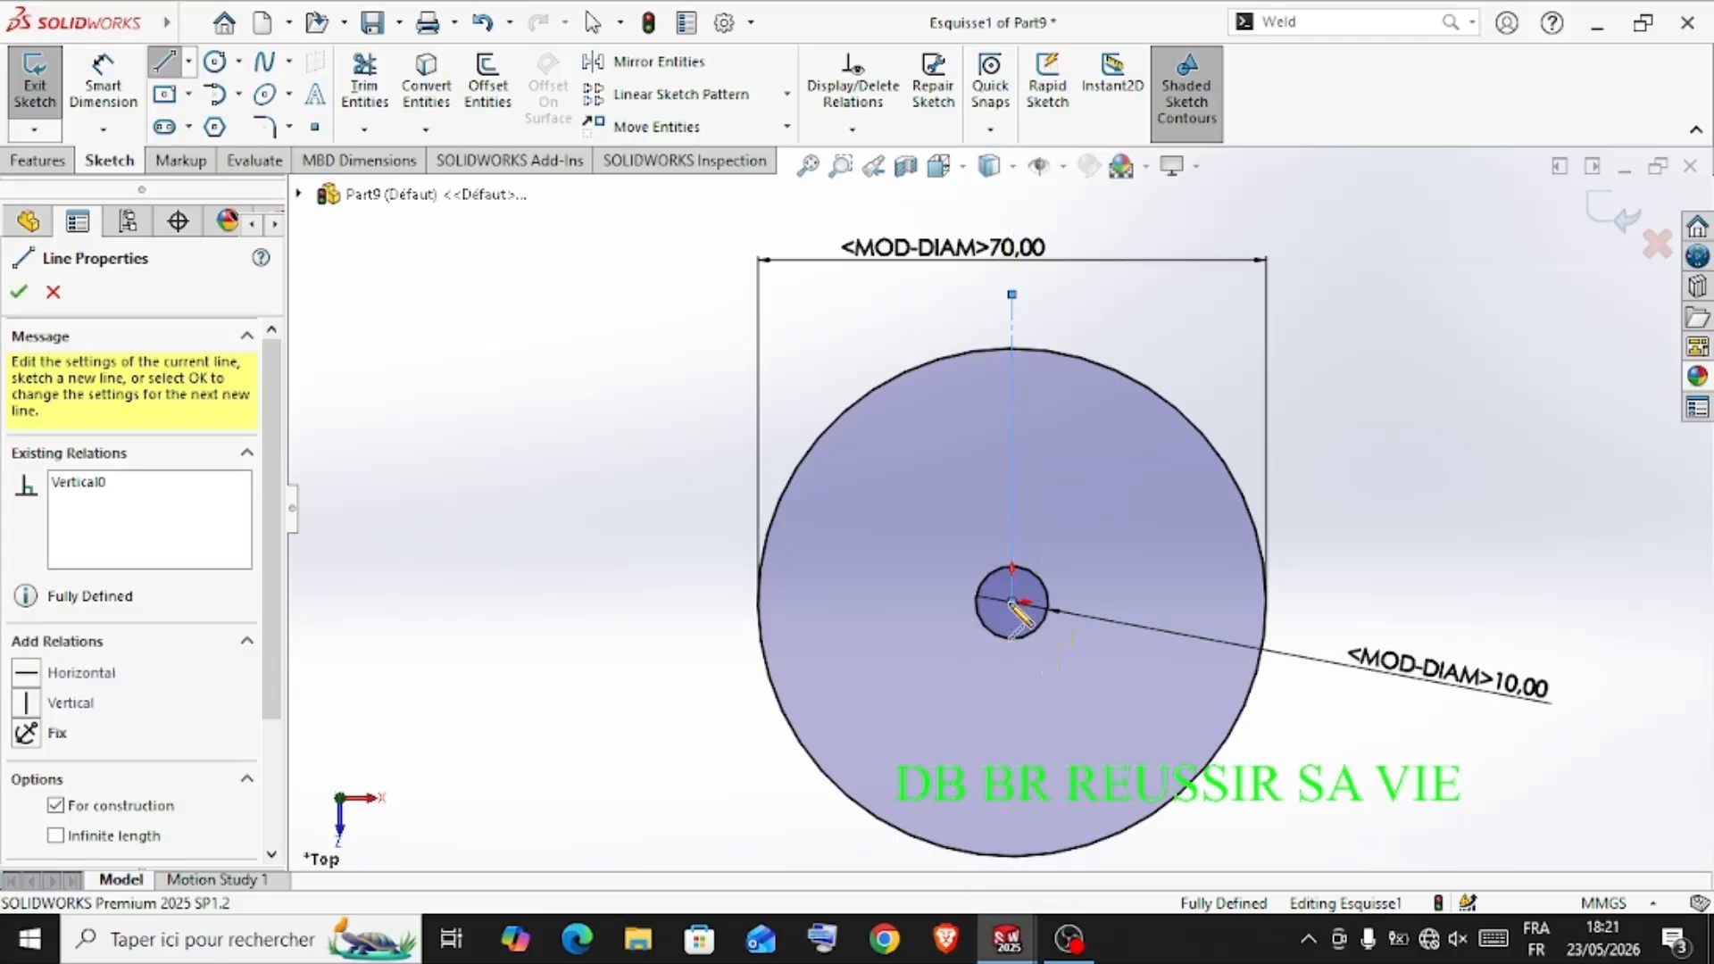
key("Escape")
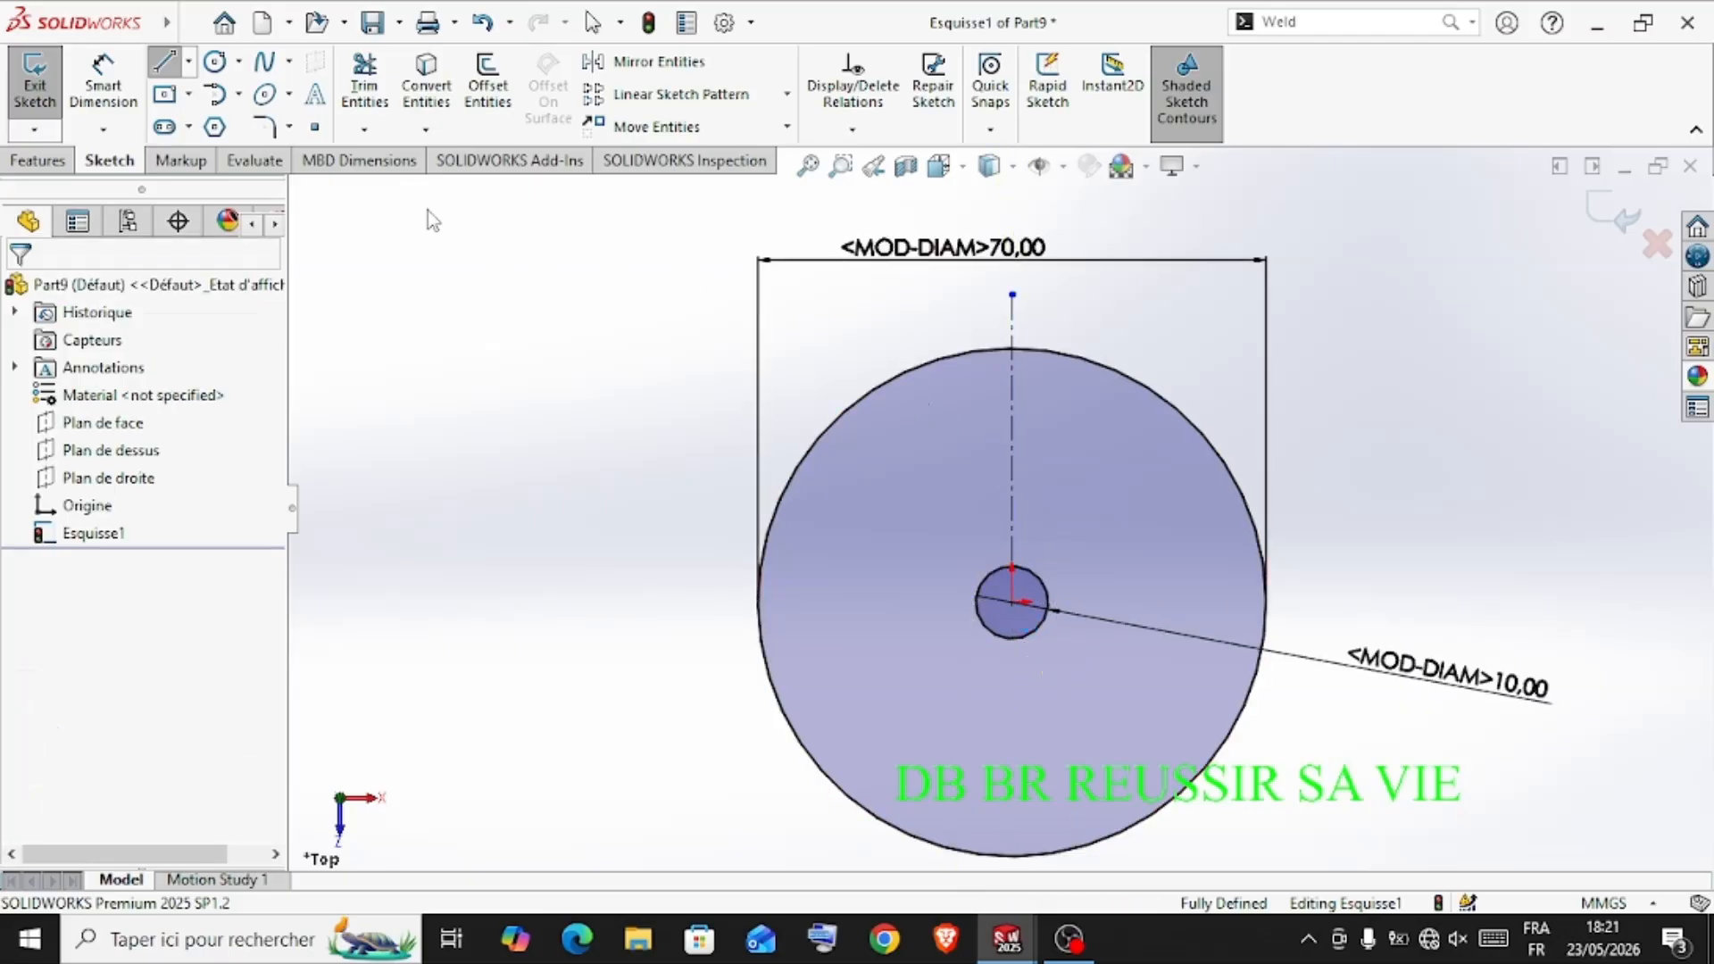
Draw a slanted line about 8 mm long crossing the outer circle's upper edge, just left of the centerline
left_click(166, 64)
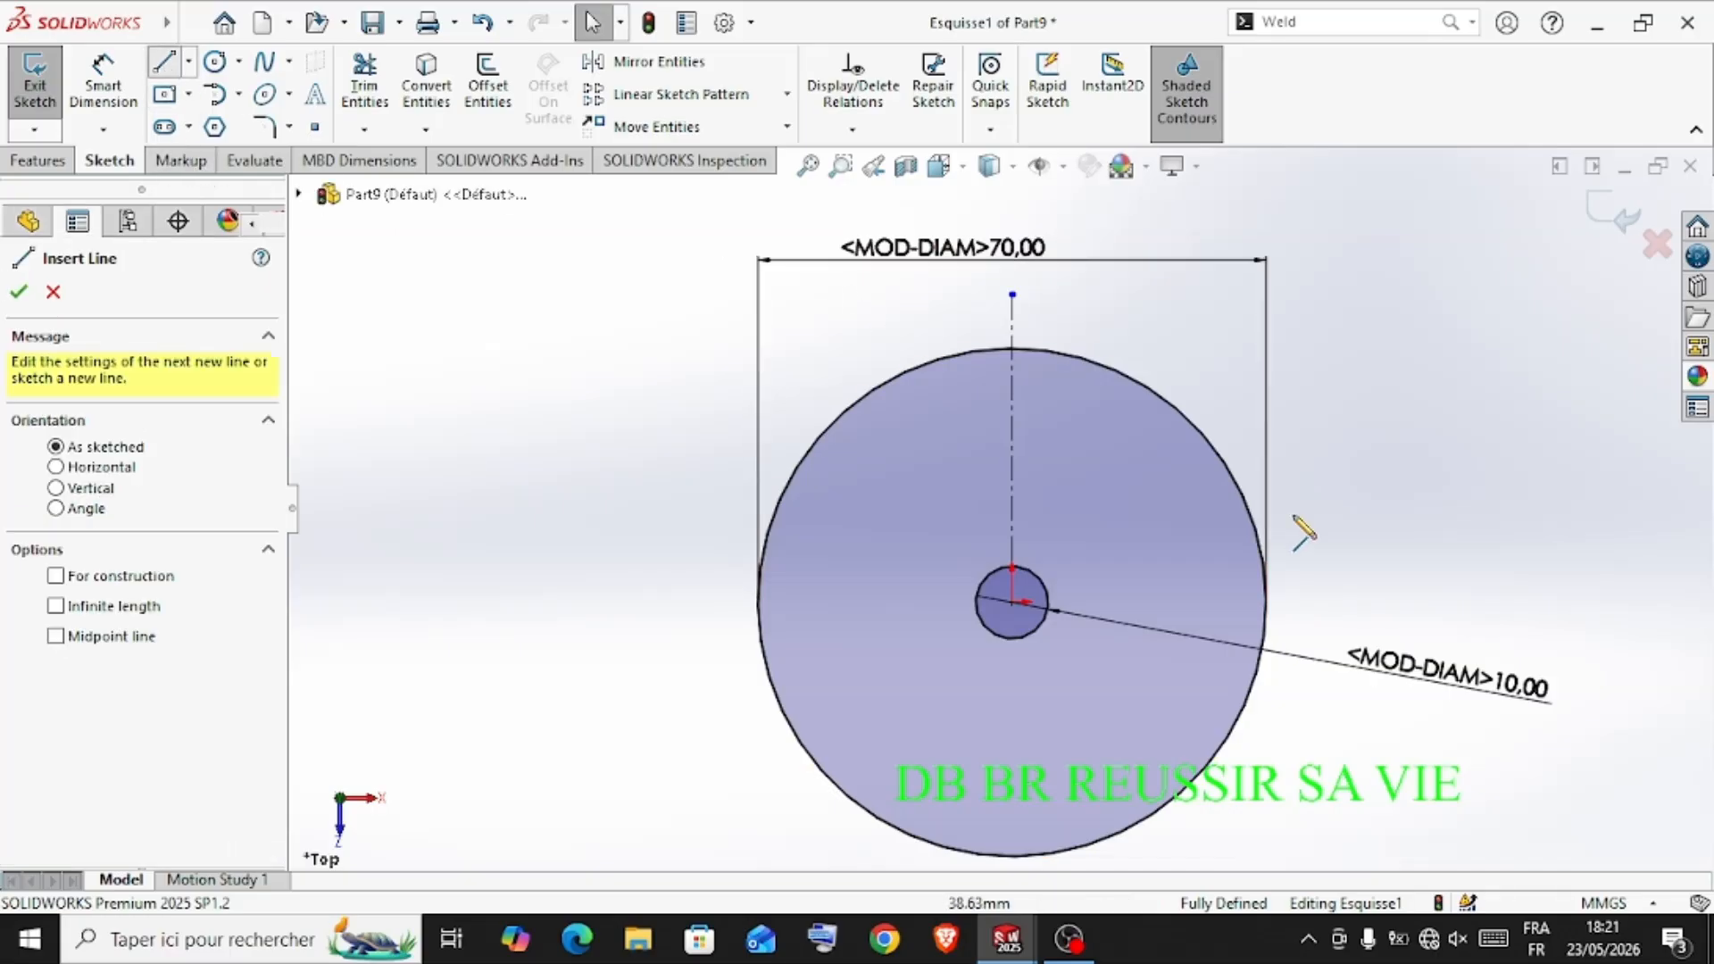
scroll(1301, 524, "down", 3)
scroll(975, 383, "up", 3)
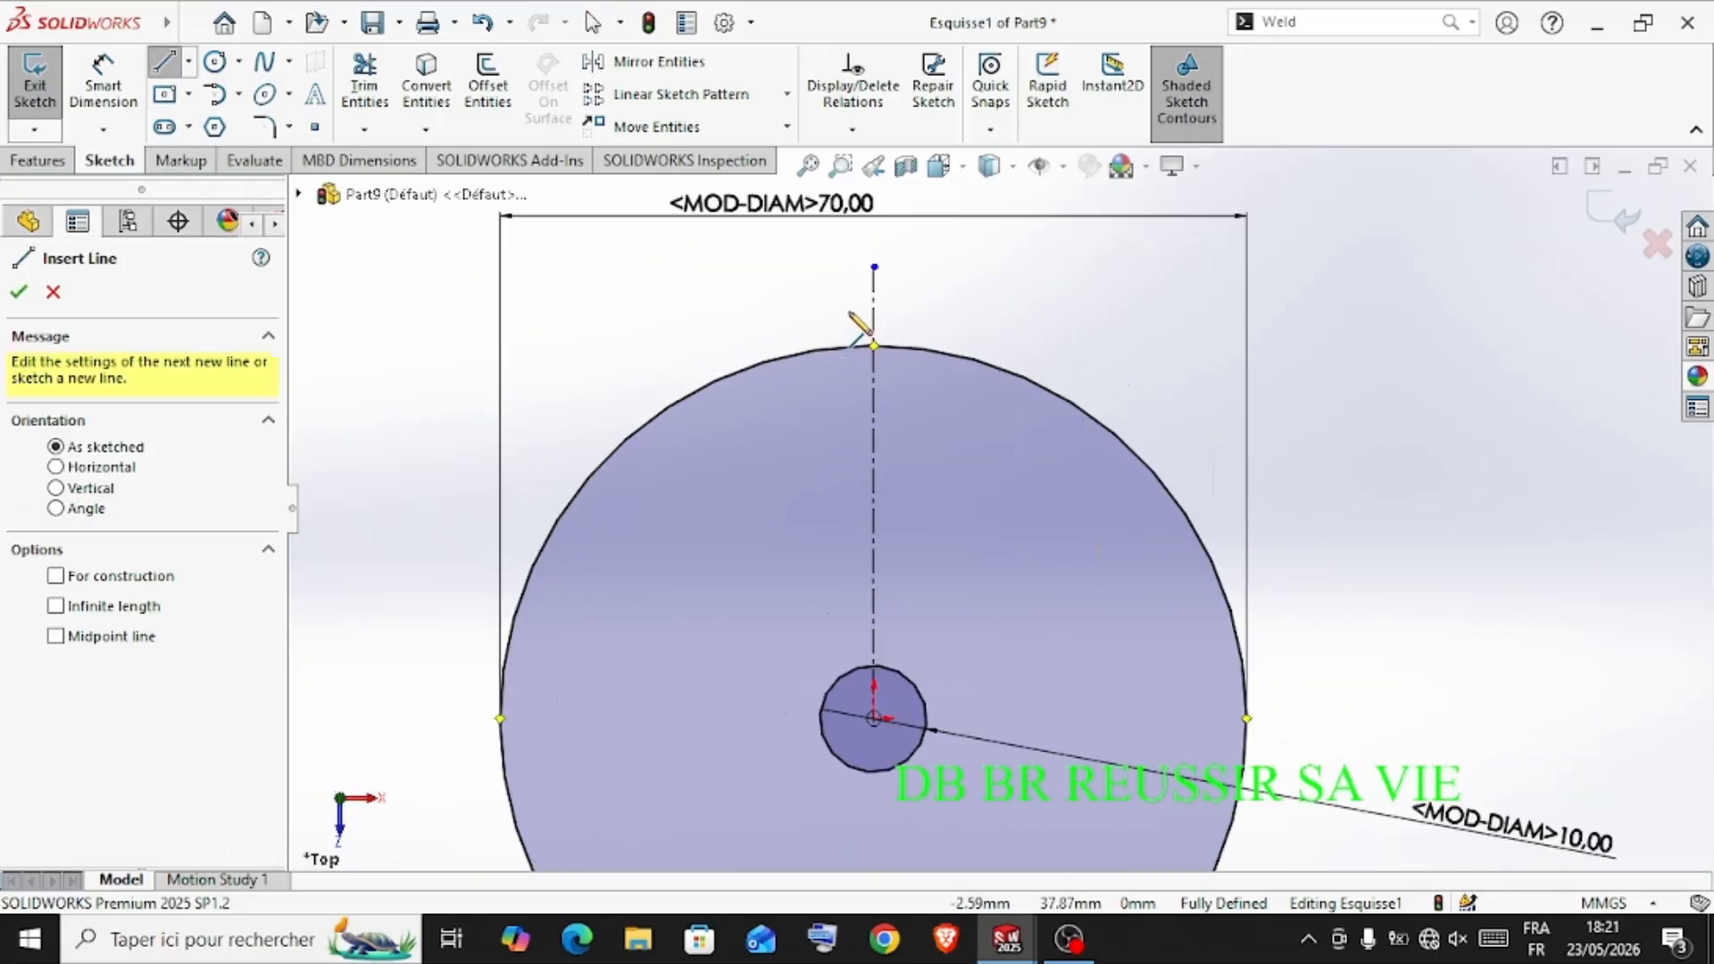
left_click(849, 307)
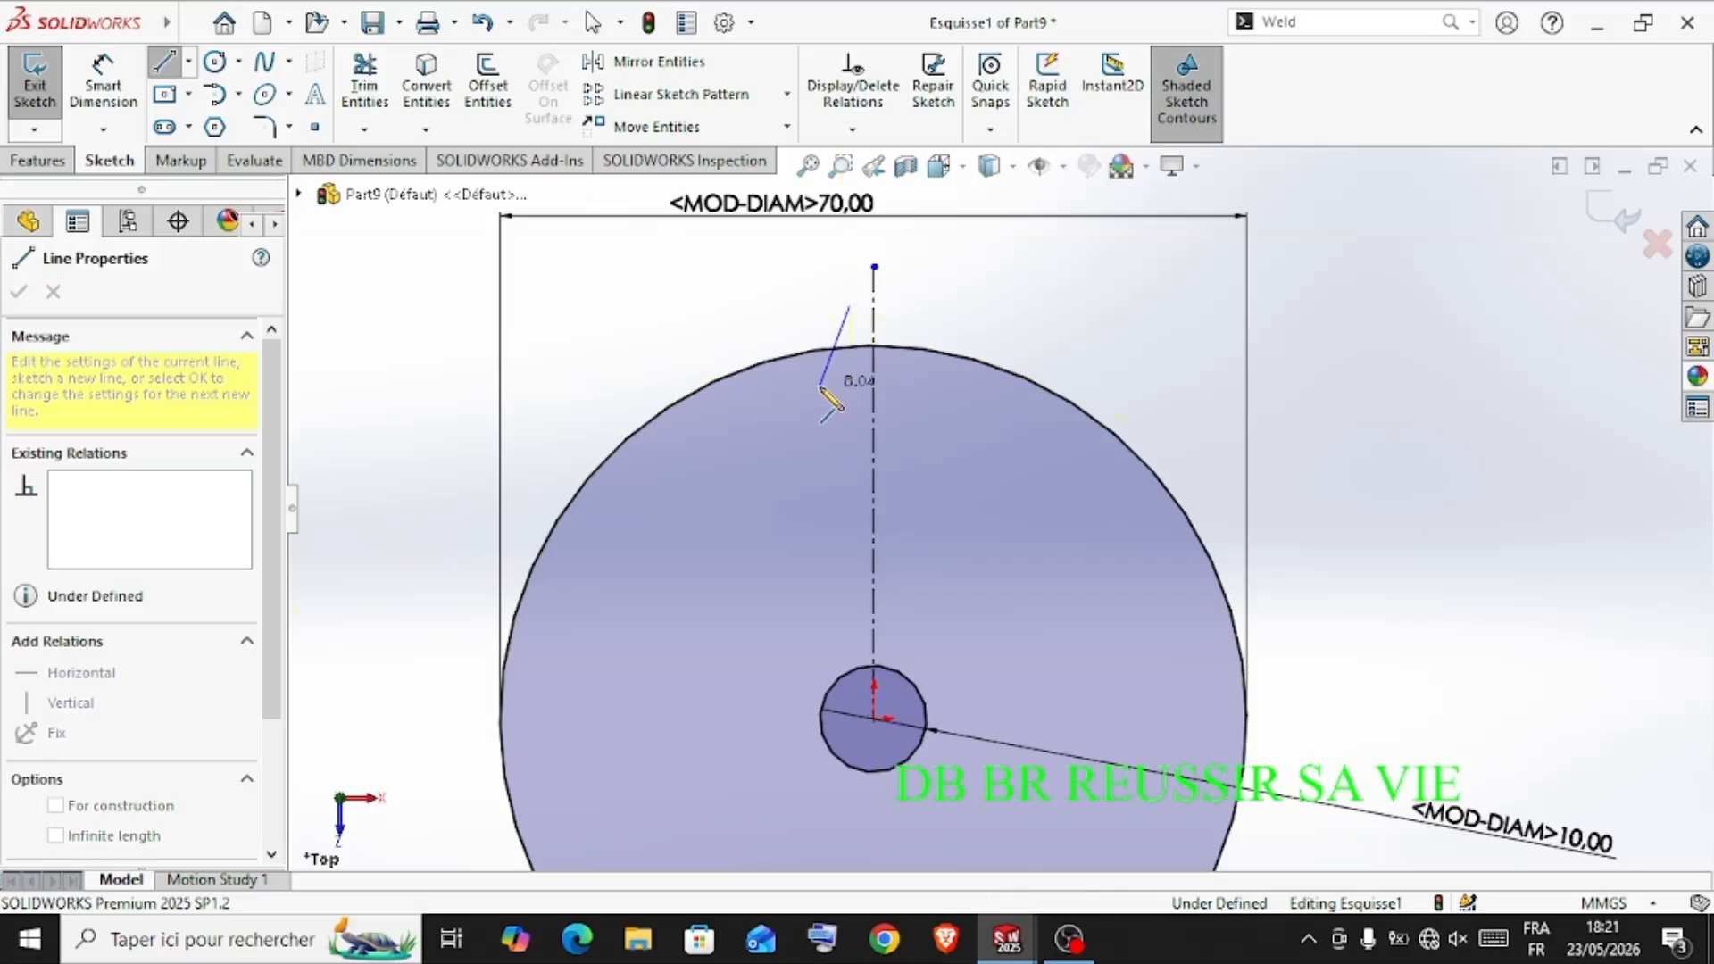
left_click(821, 387)
key("Escape")
key("Escape")
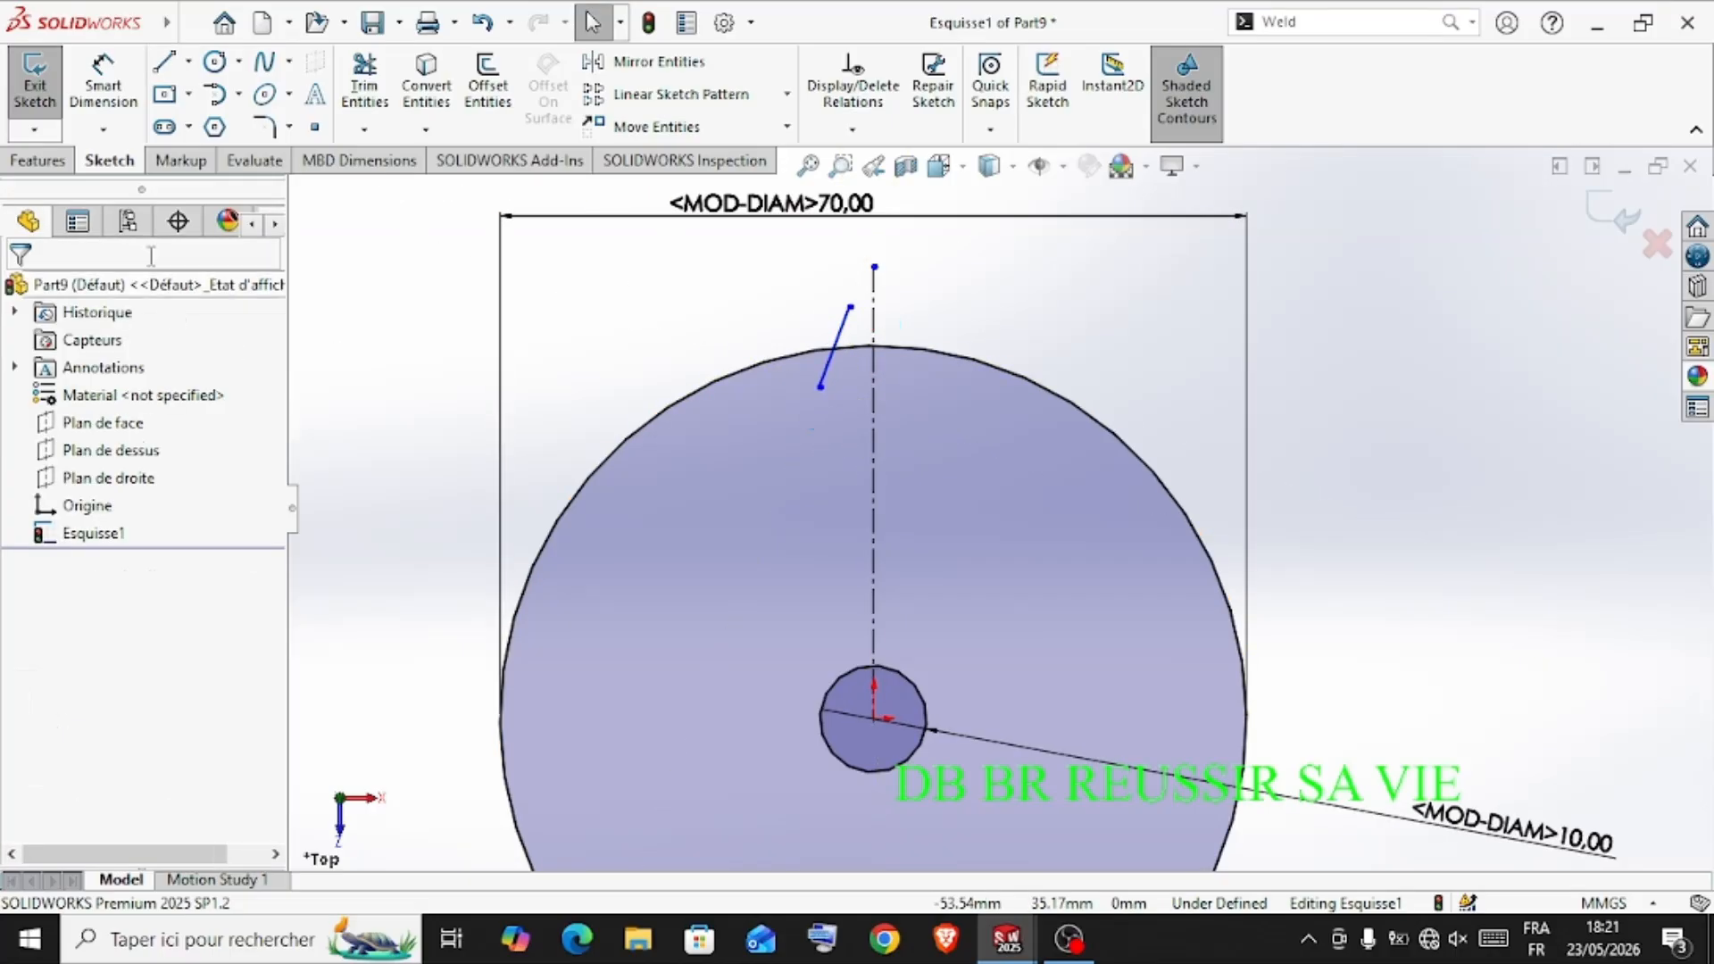
Dimension the slanted line's length at 7 mm
left_click(103, 80)
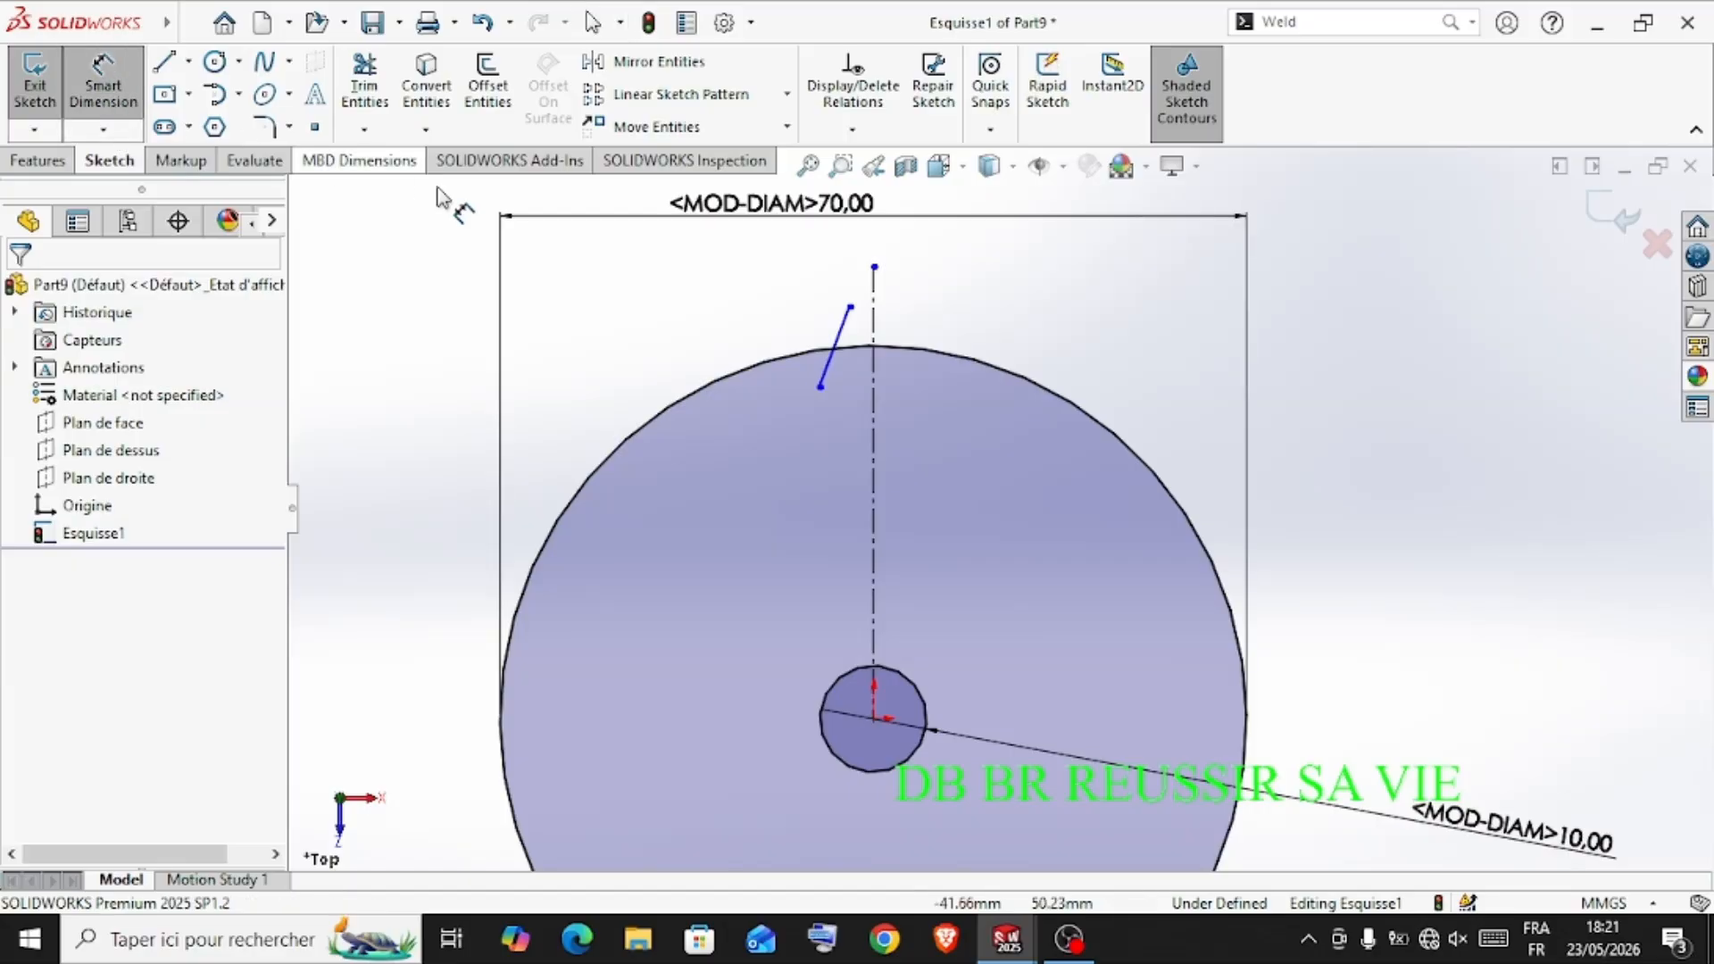
left_click(837, 341)
scroll(825, 344, "down", 3)
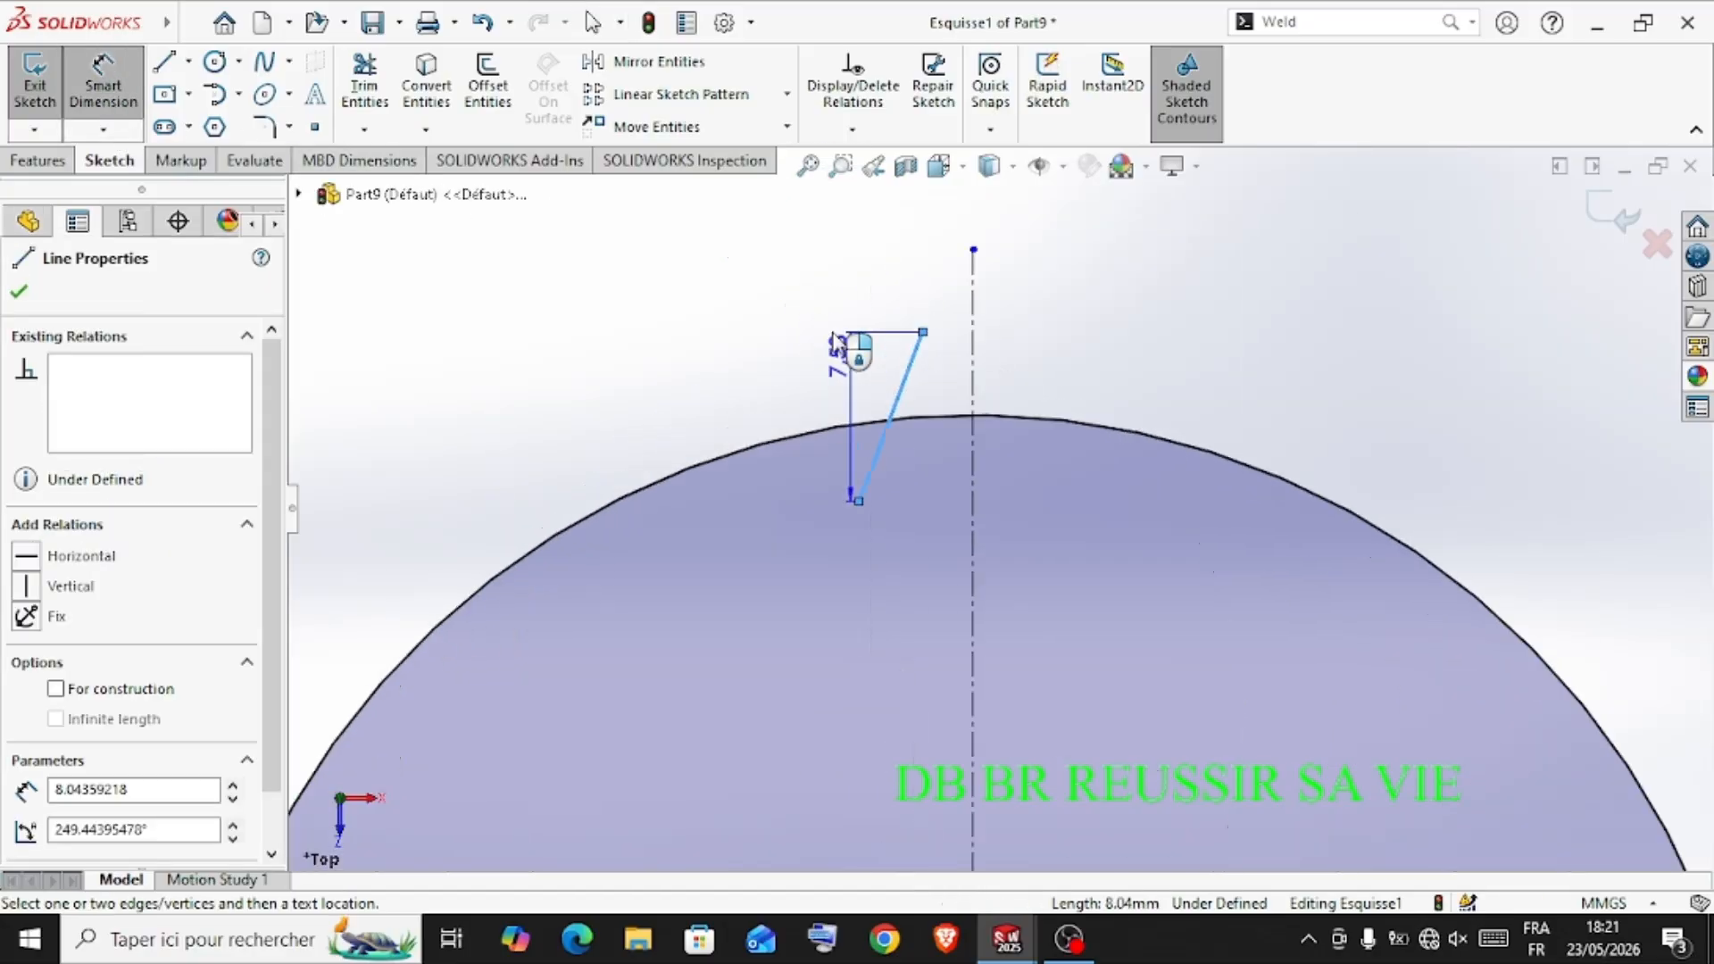
left_click(880, 371)
type("7")
key("Return")
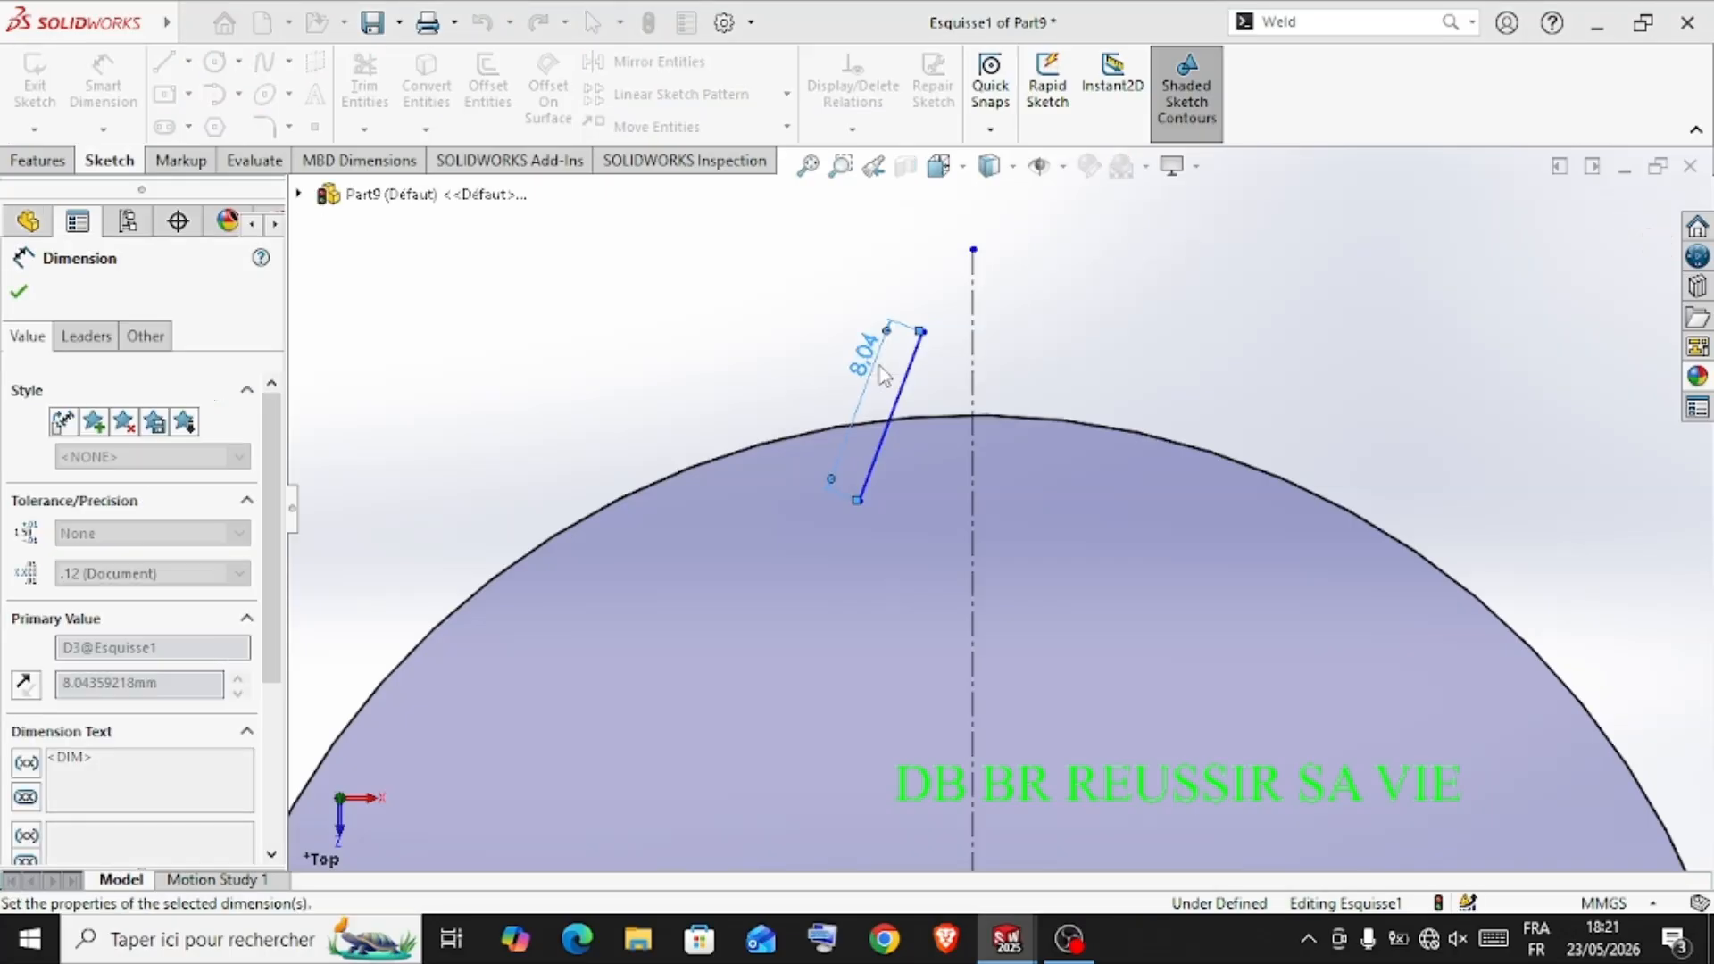
scroll(907, 482, "up", 1)
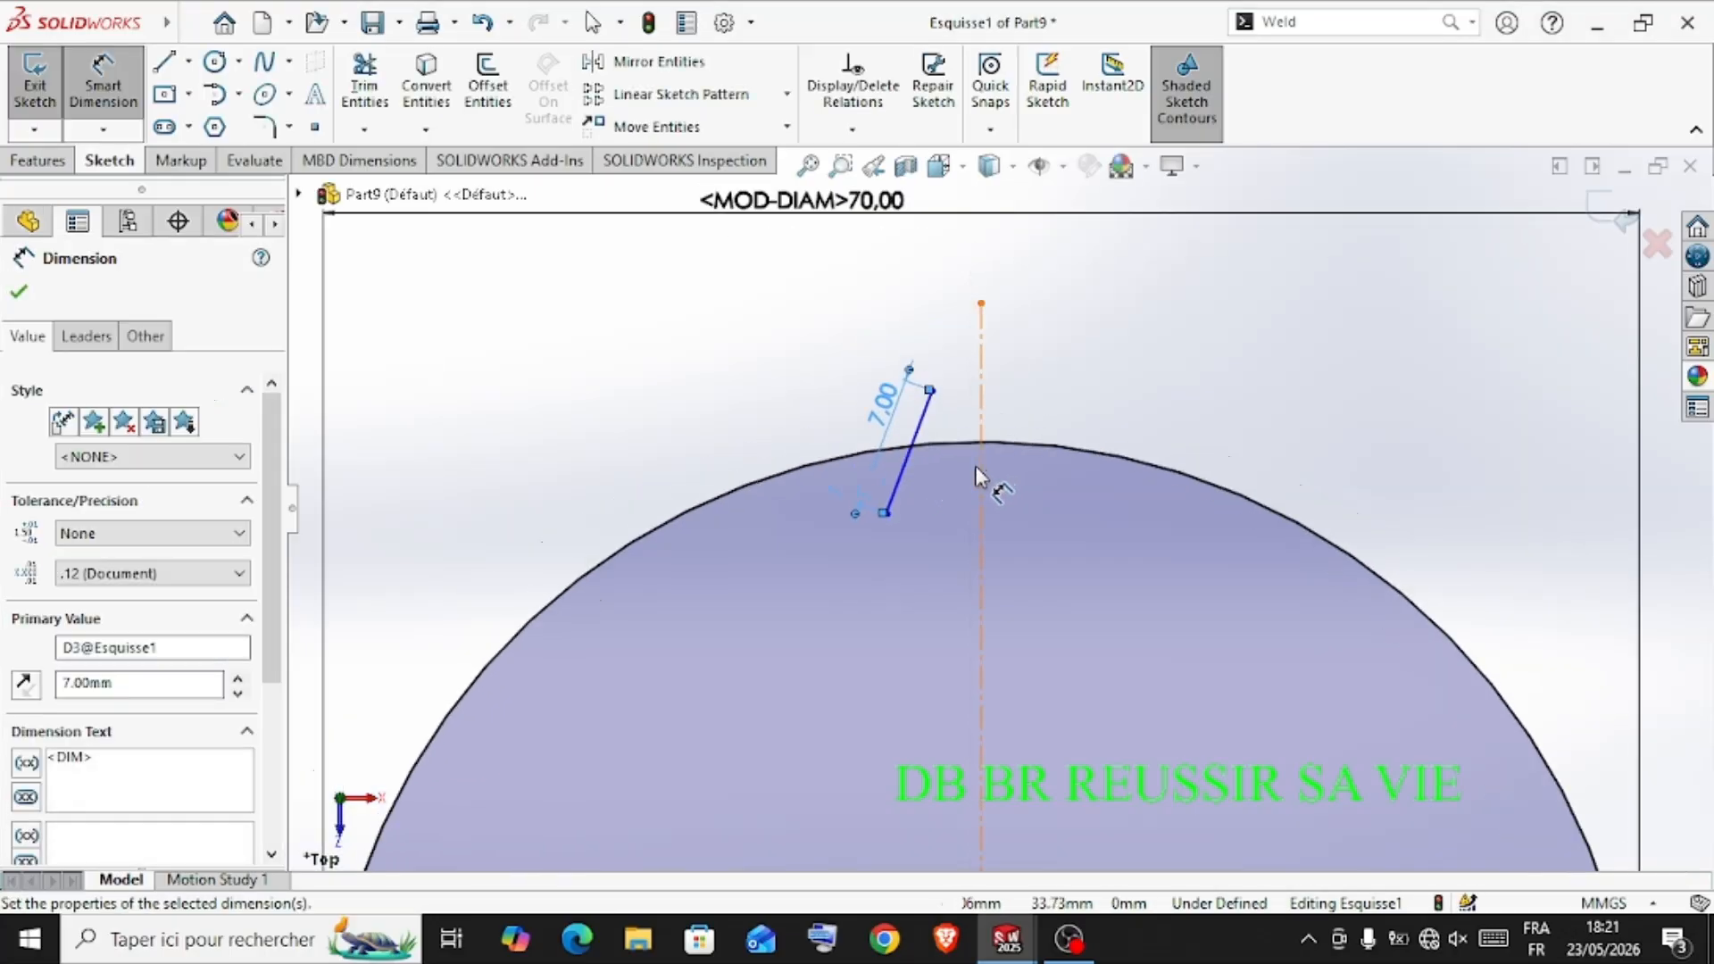
Dimension the angle between the slanted line and the vertical centerline at 15°
left_click(919, 442)
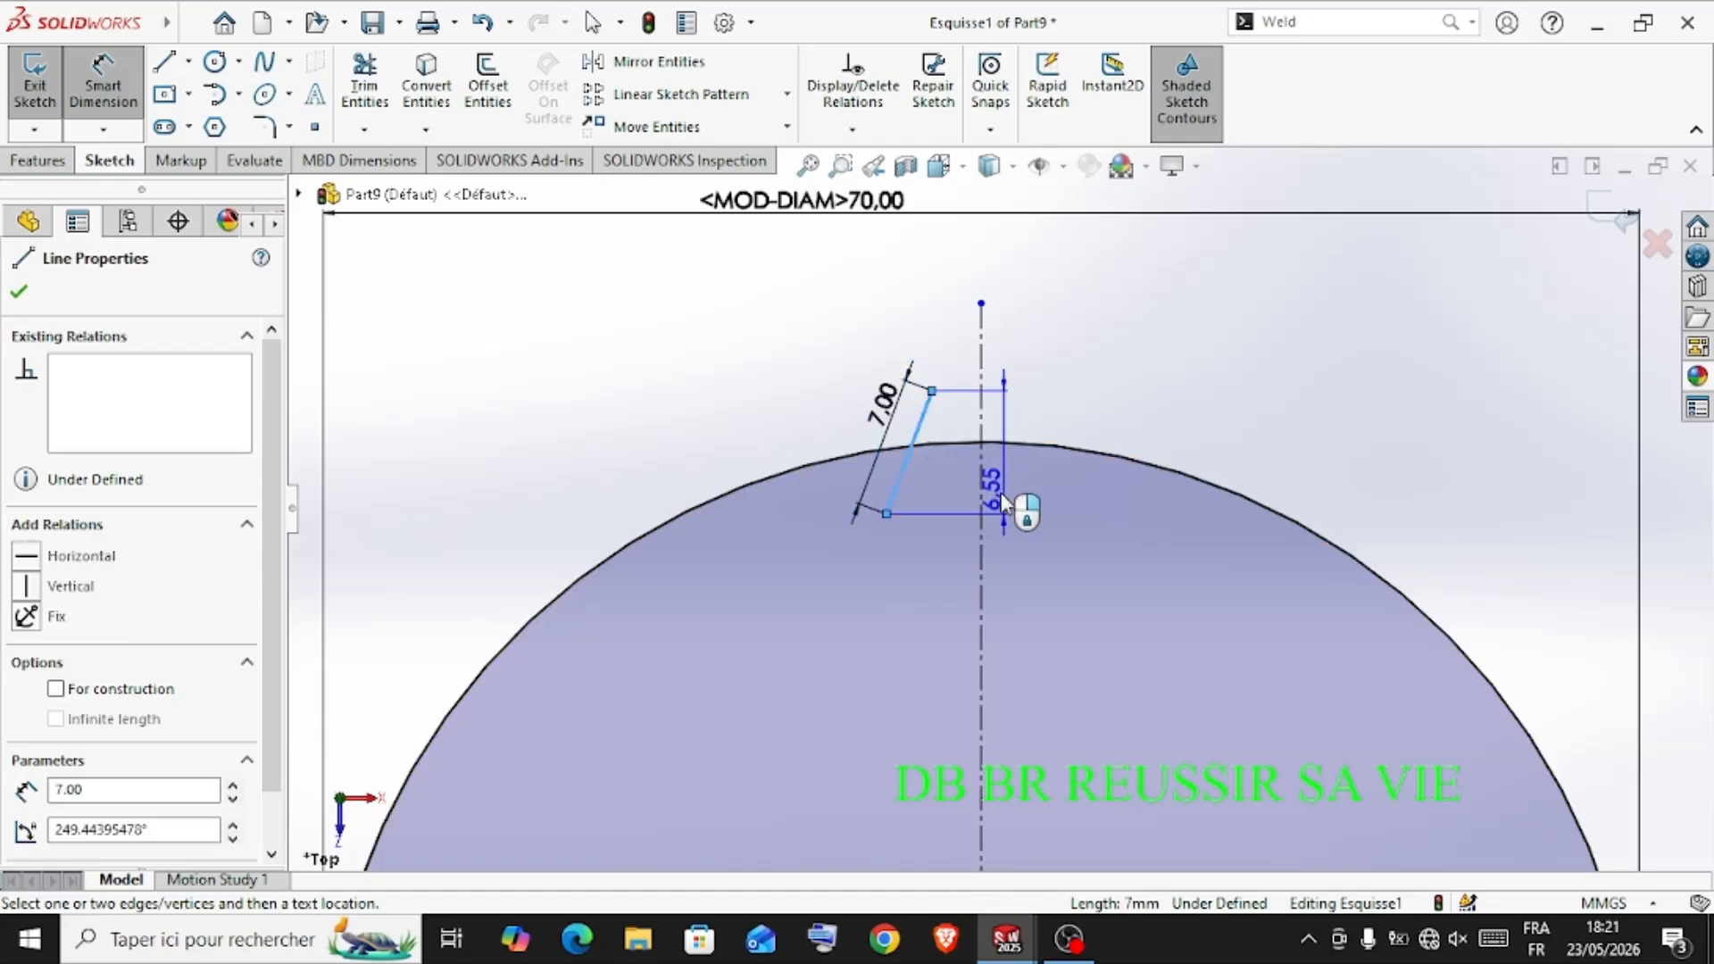
left_click(980, 509)
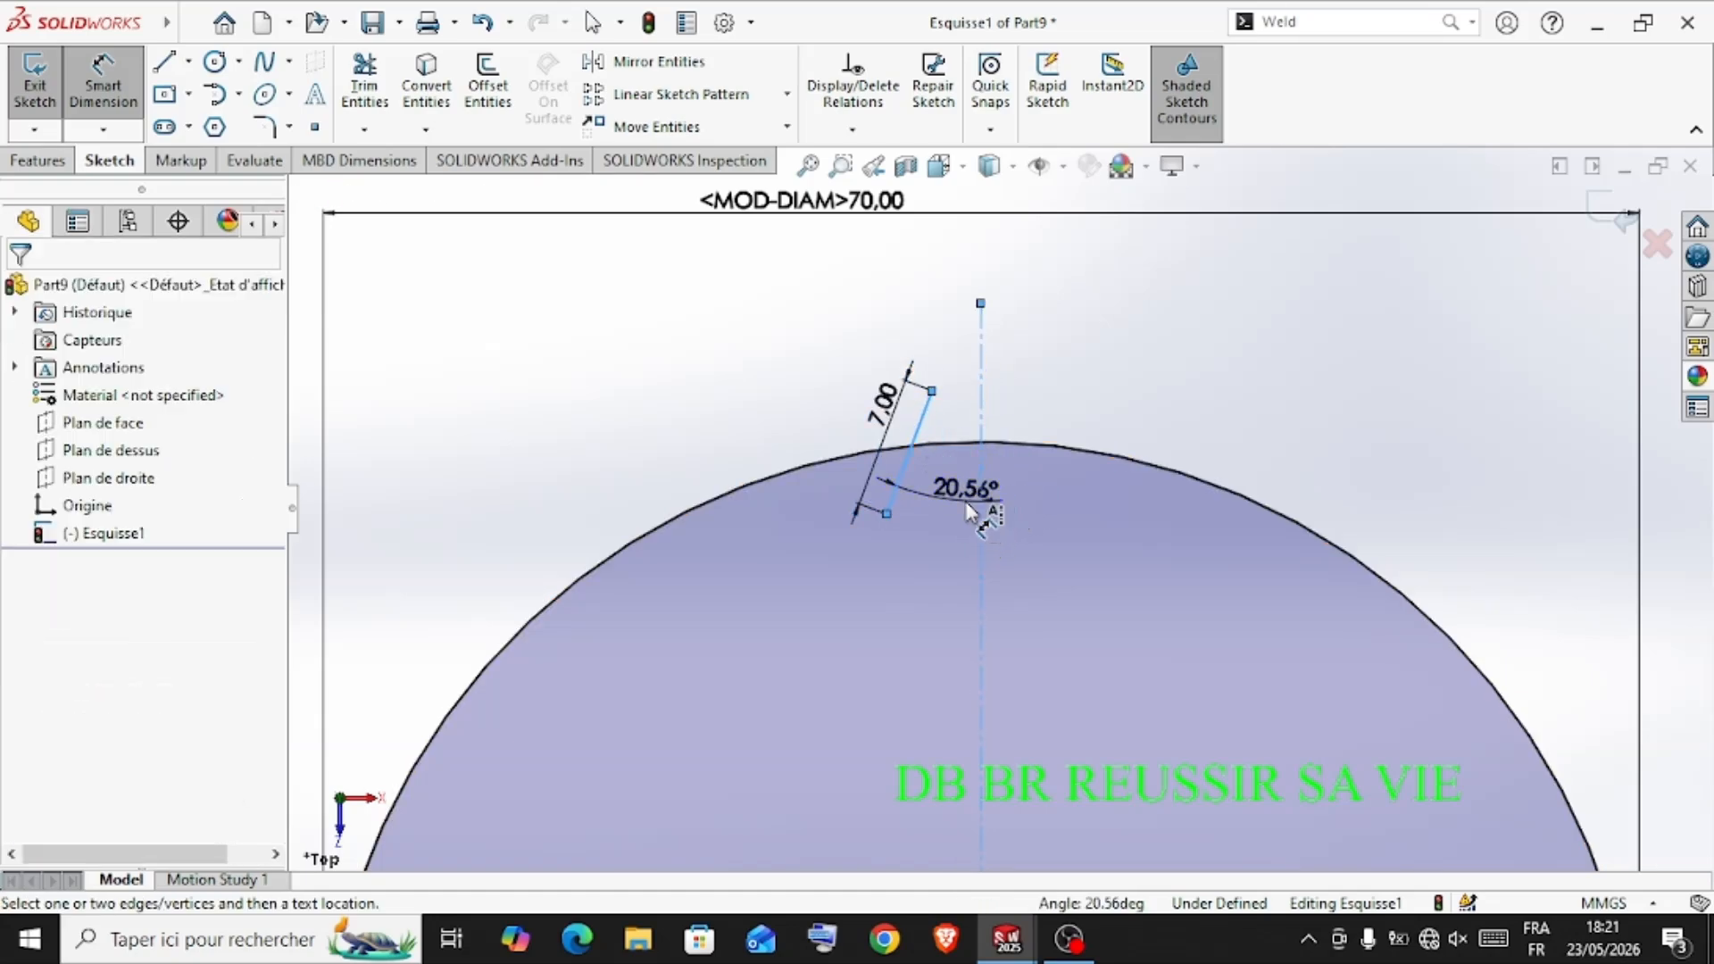
left_click(966, 502)
type("15")
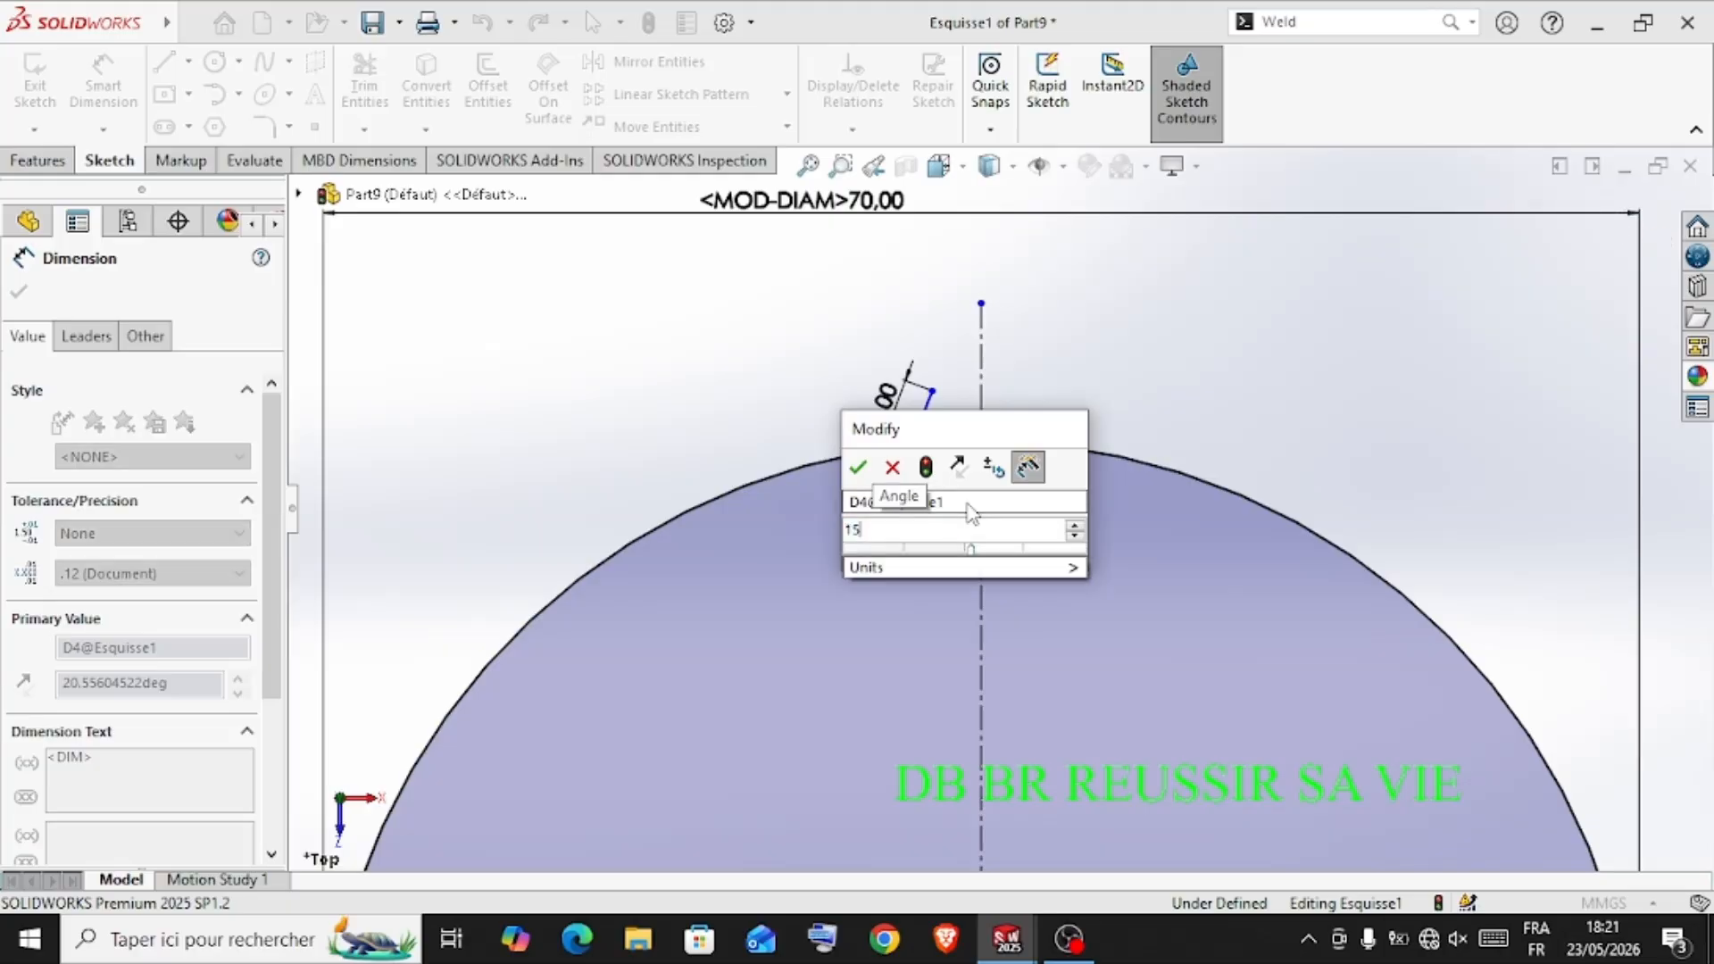
key("Return")
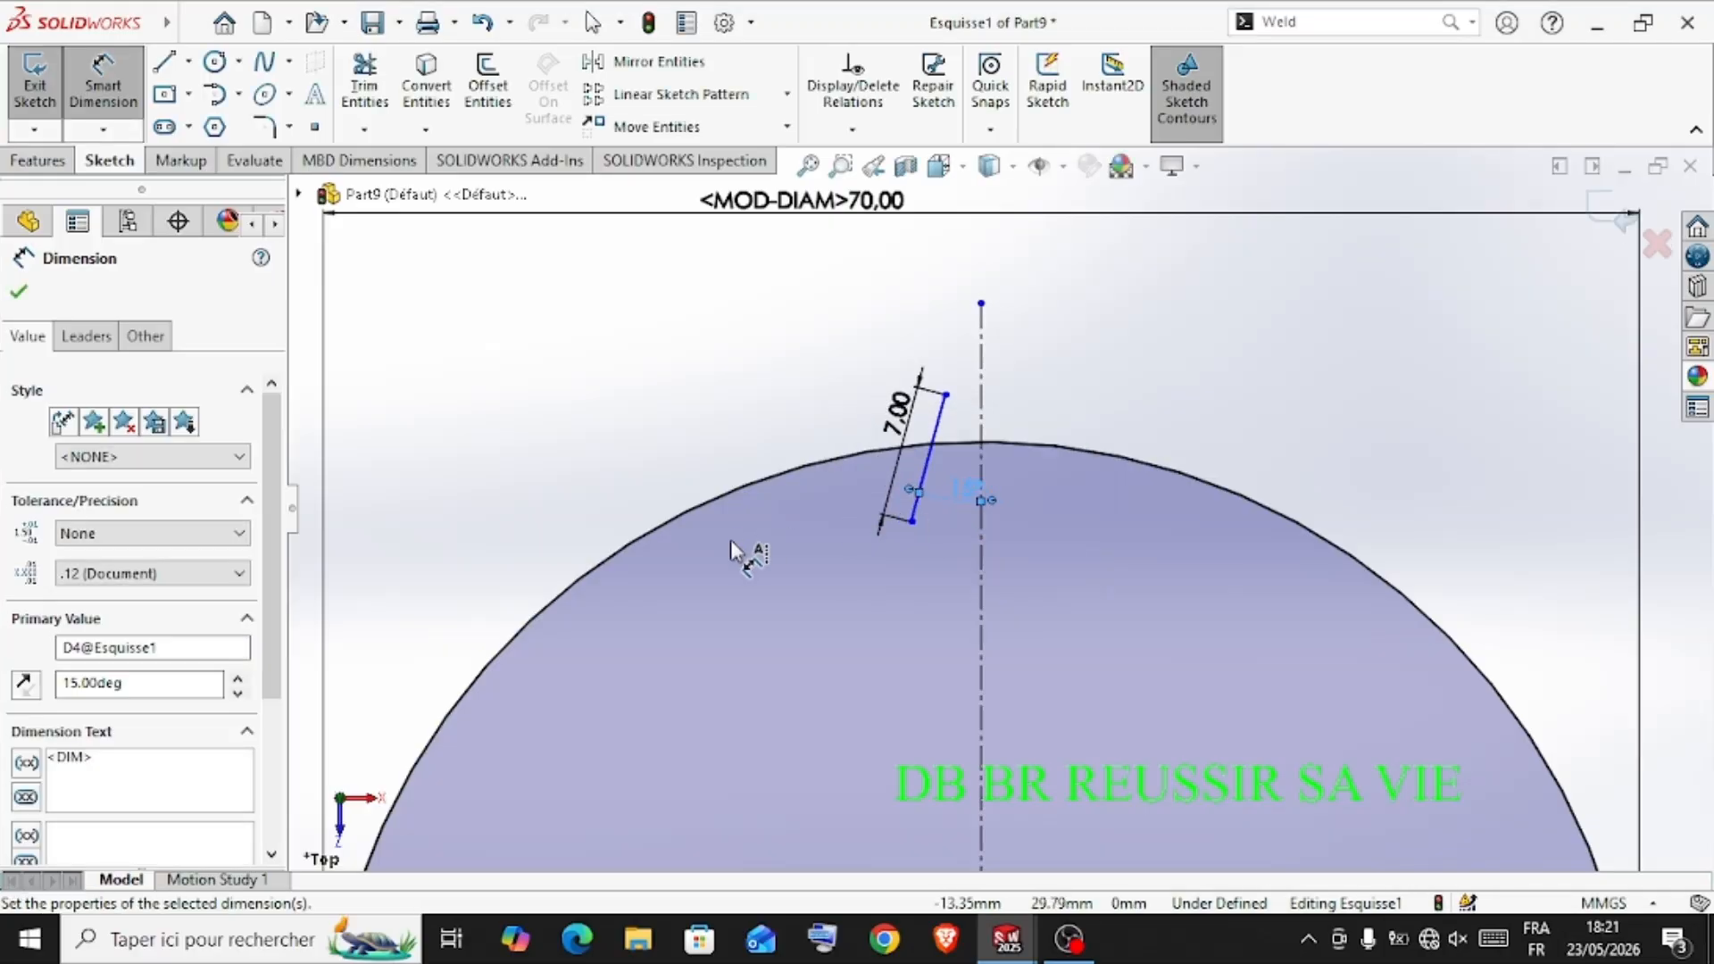
left_click(18, 294)
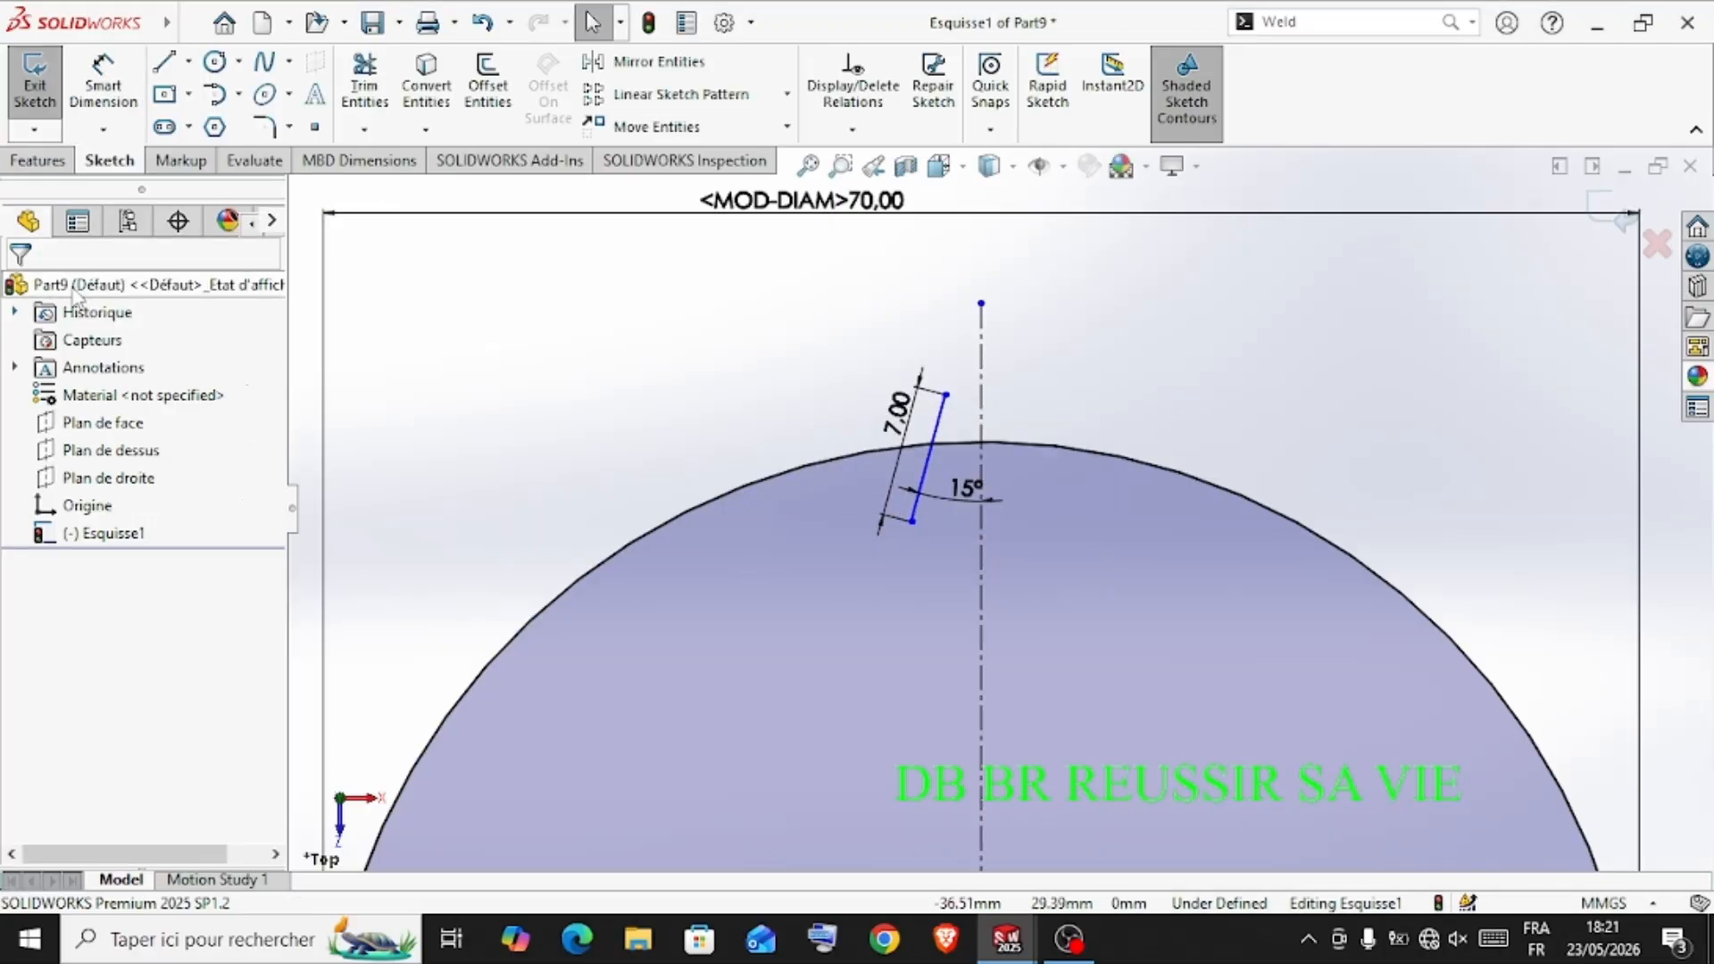
Trim away the part of the slanted line that lies inside the outer circle
left_click(382, 96)
left_click_drag(935, 474, 912, 491)
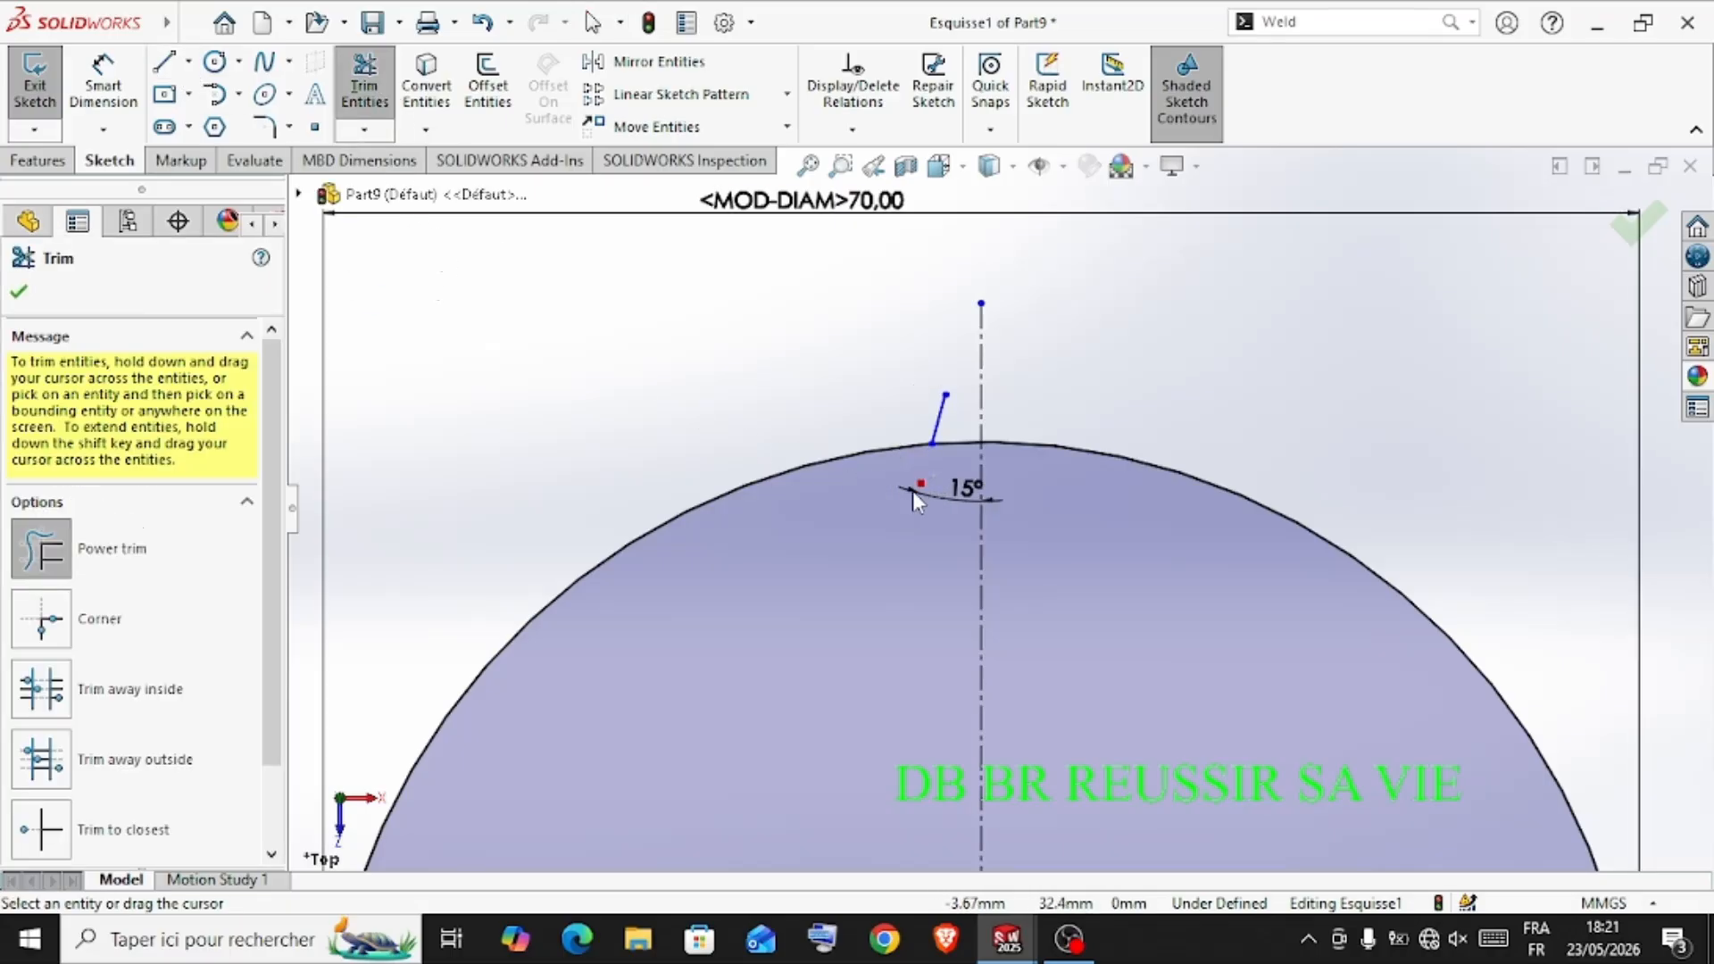
left_click(20, 295)
Mirror the trimmed slanted line about the vertical centerline, keeping the original
left_click_drag(810, 324, 955, 465)
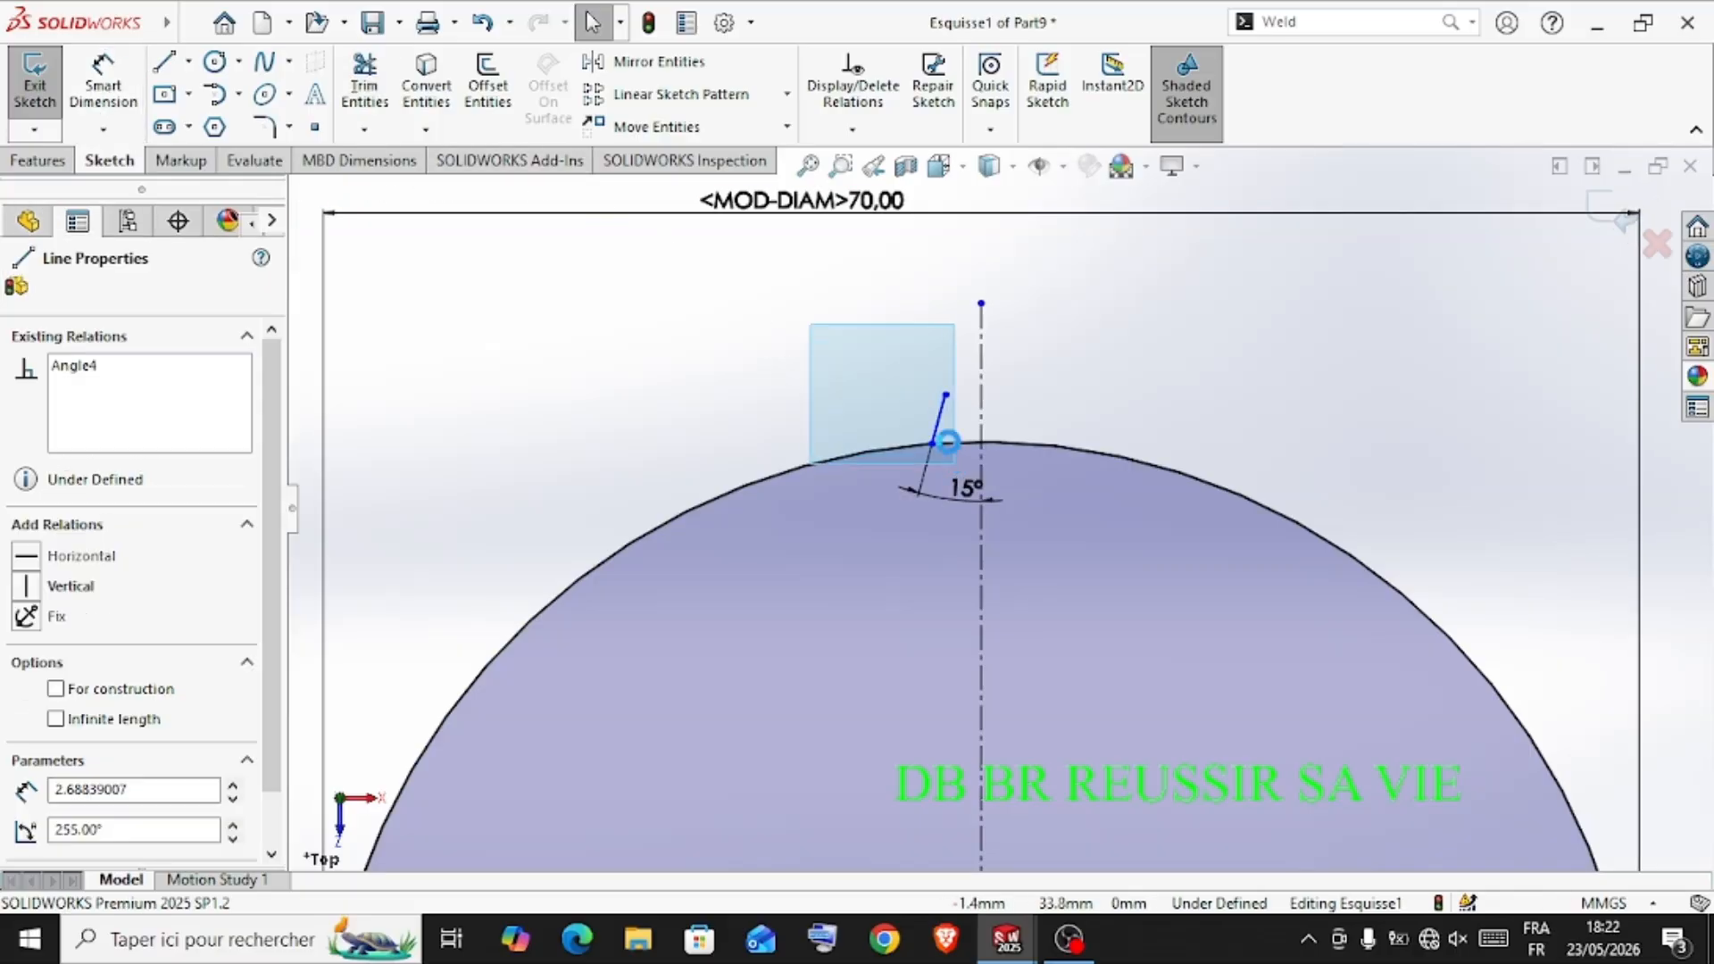
left_click(635, 63)
left_click(167, 604)
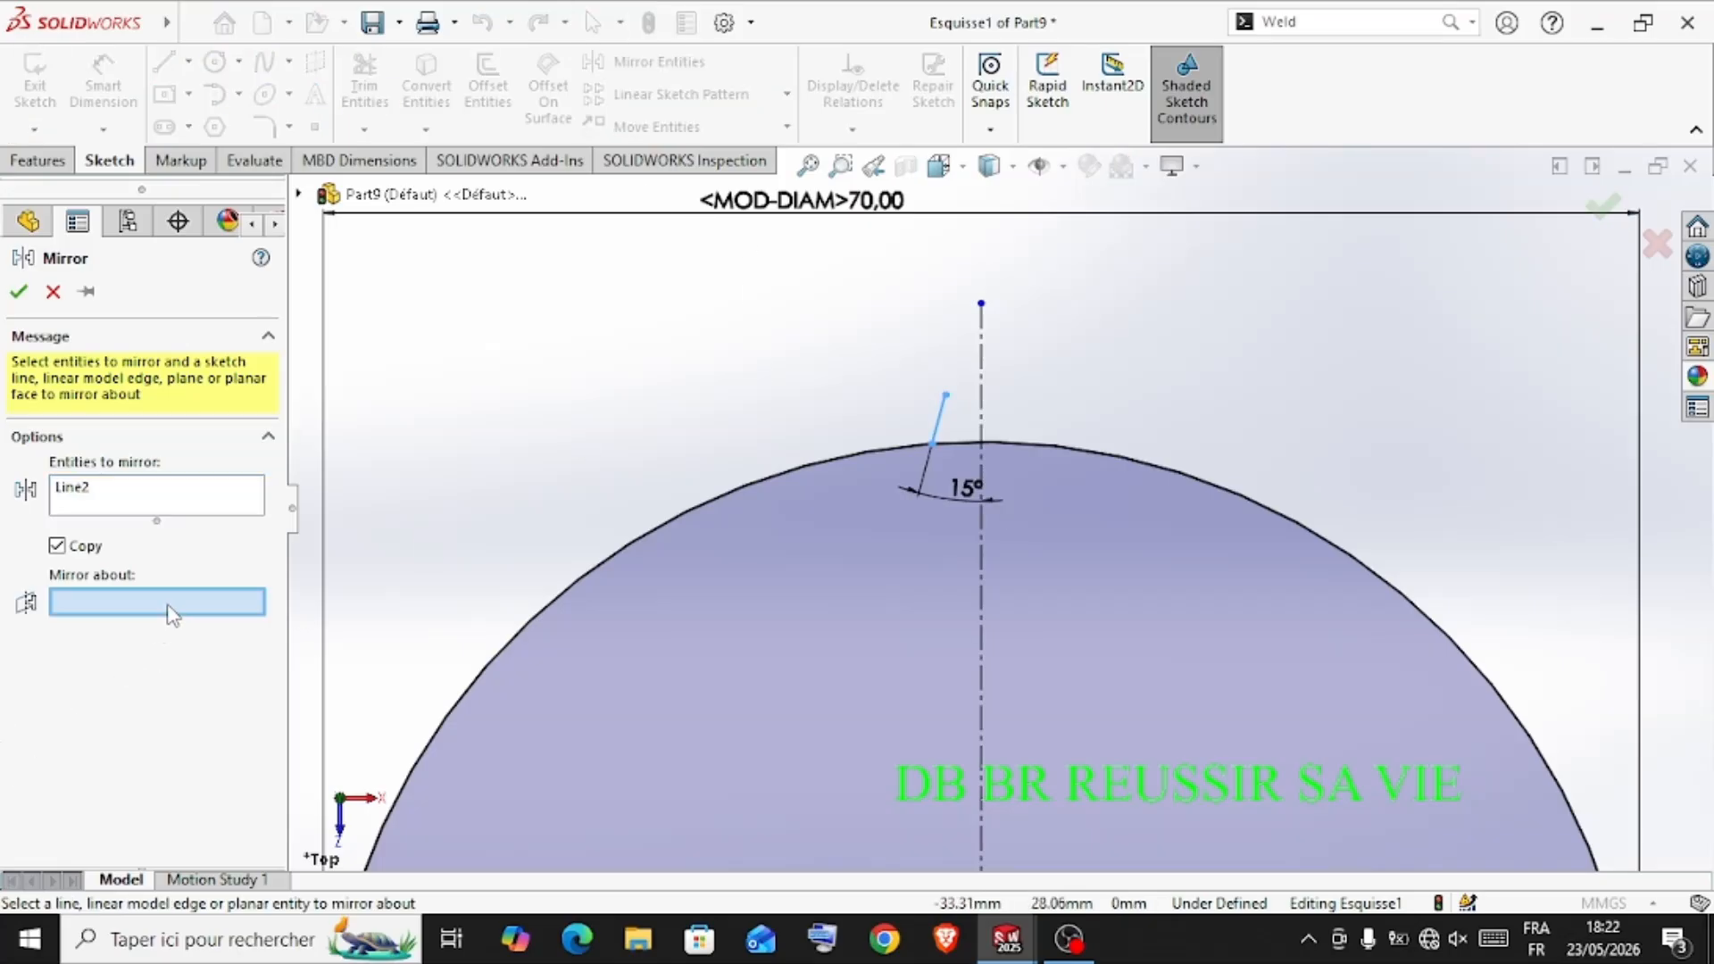
left_click(990, 373)
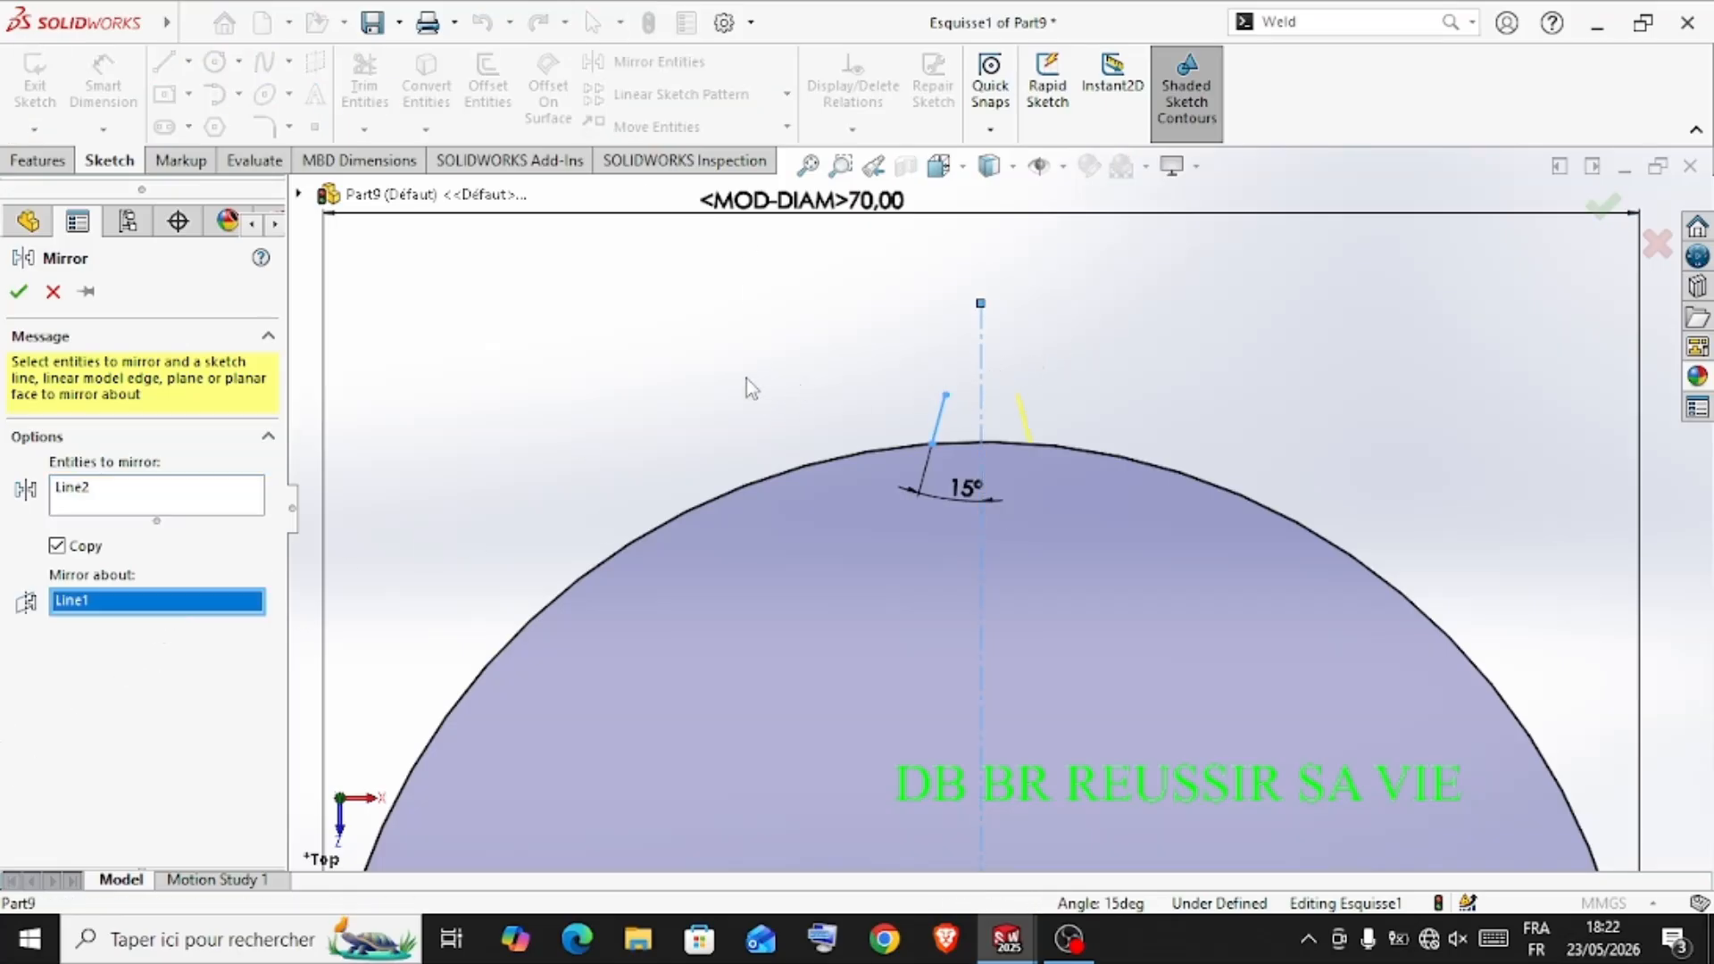
left_click(19, 292)
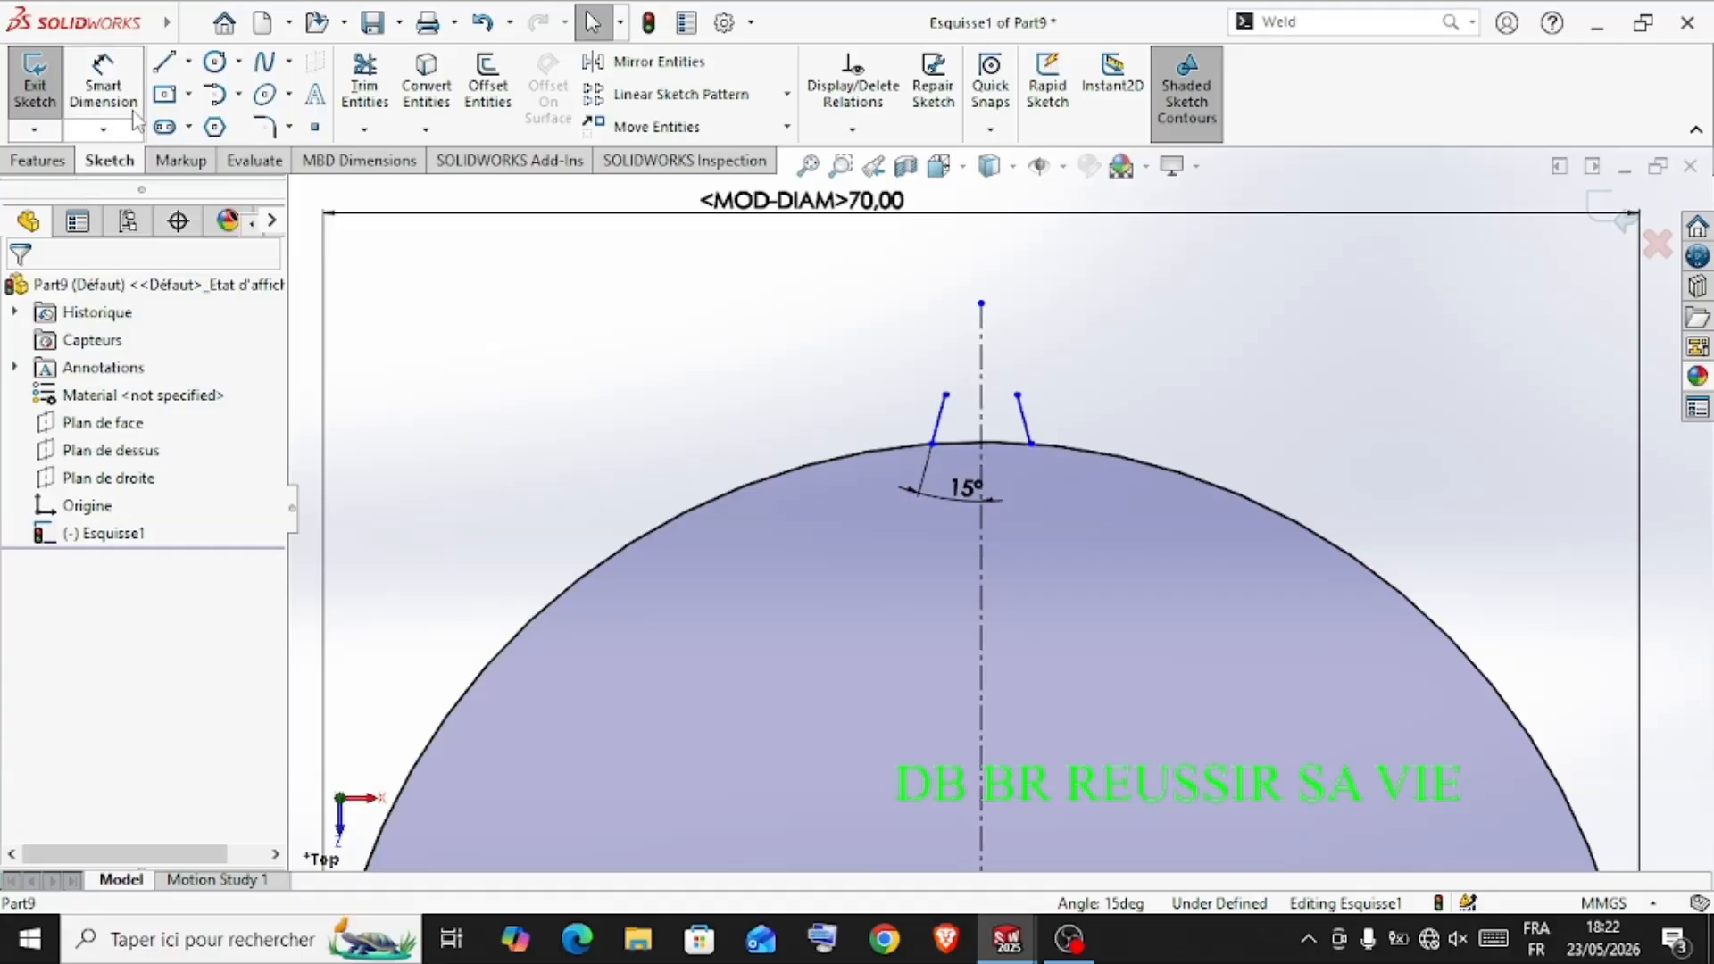
Draw a horizontal line joining the upper ends of the two slanted lines to close the tooth's tip
left_click(163, 62)
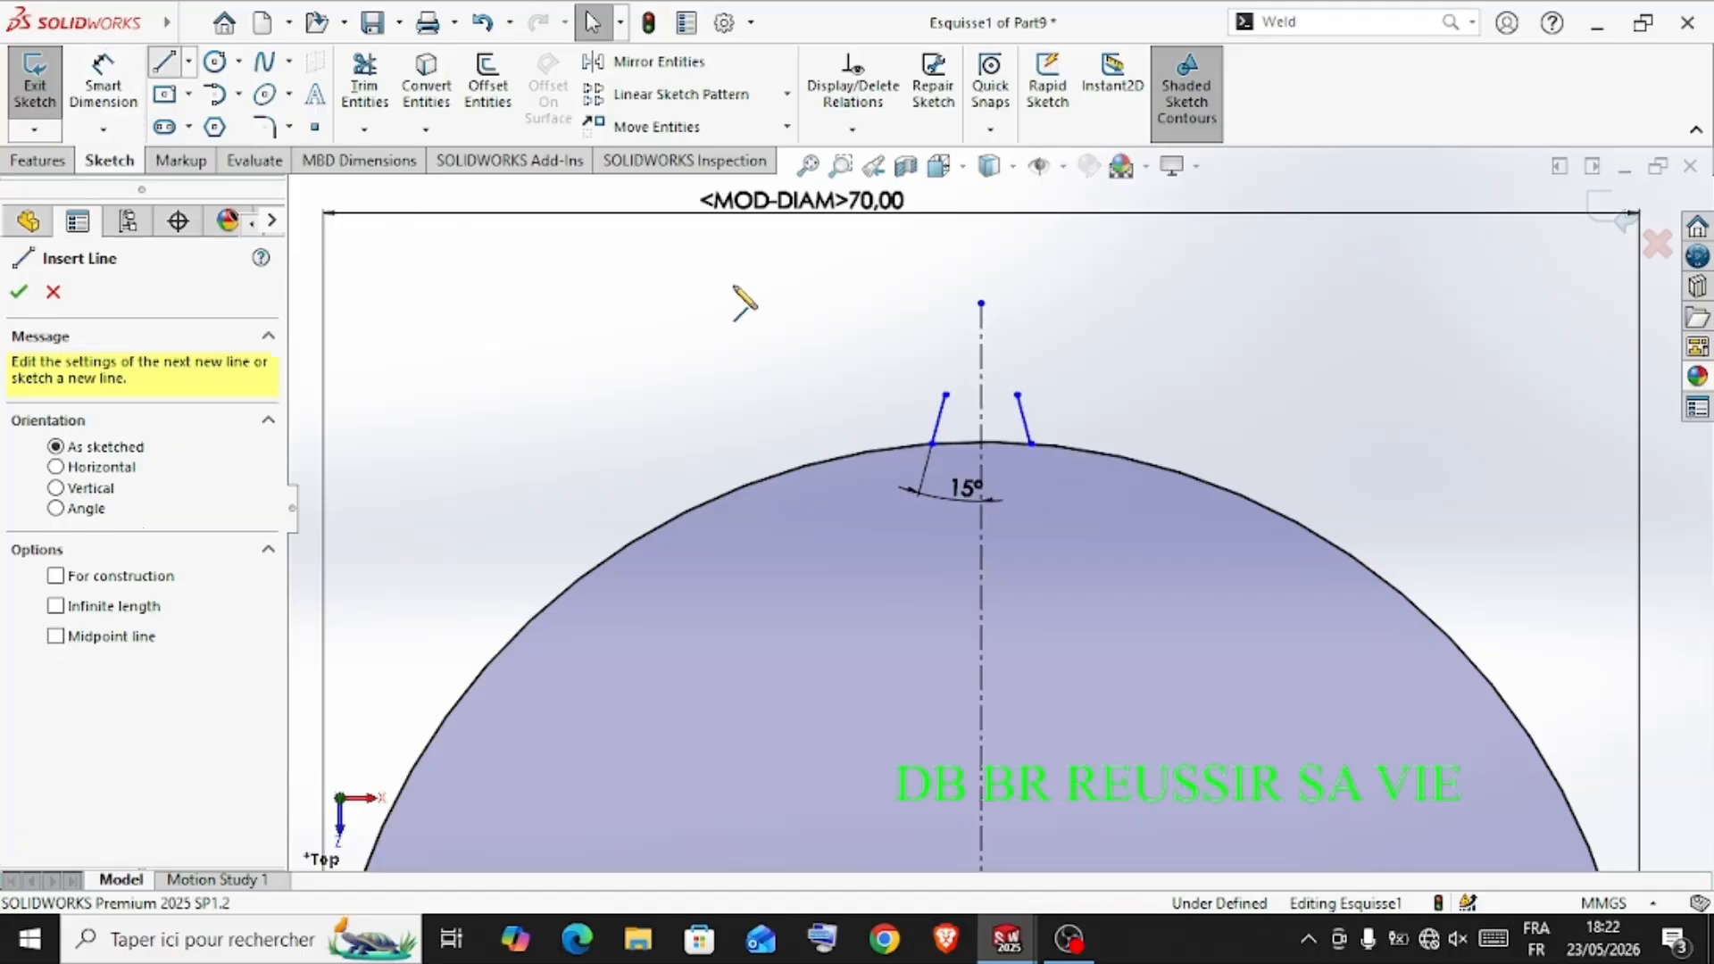
left_click(946, 395)
left_click(1017, 395)
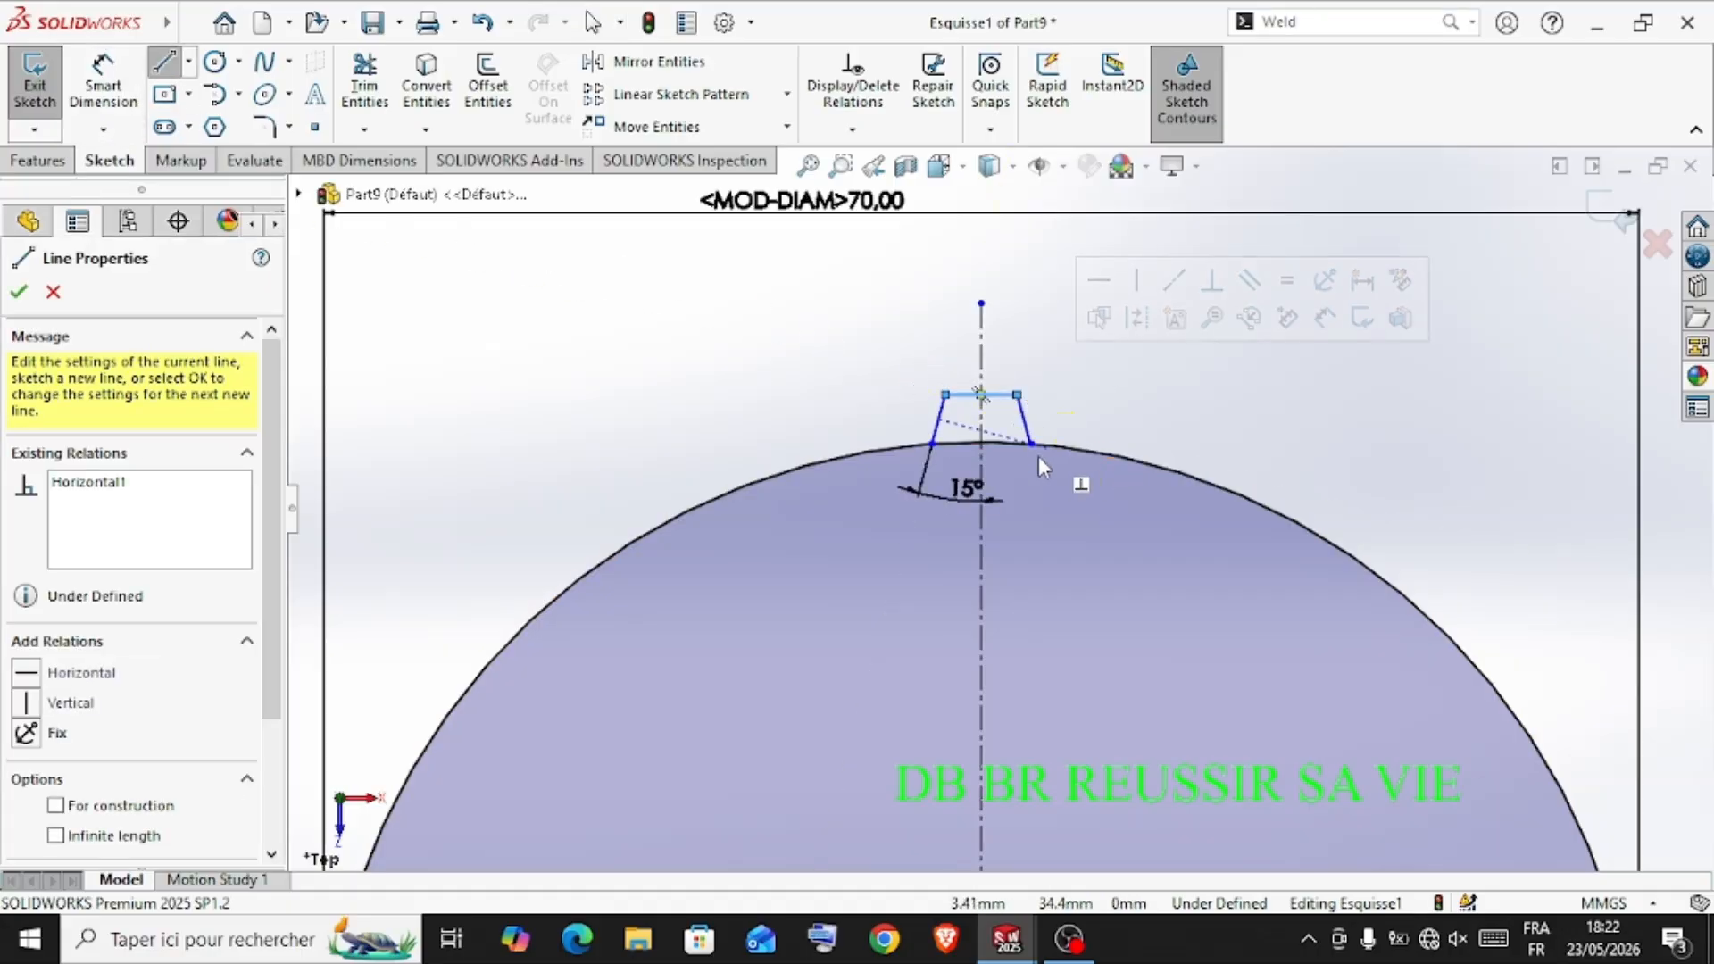
key("Escape")
Dimension the length of the tooth's left flank at 3.5 mm
scroll(999, 508, "up", 4)
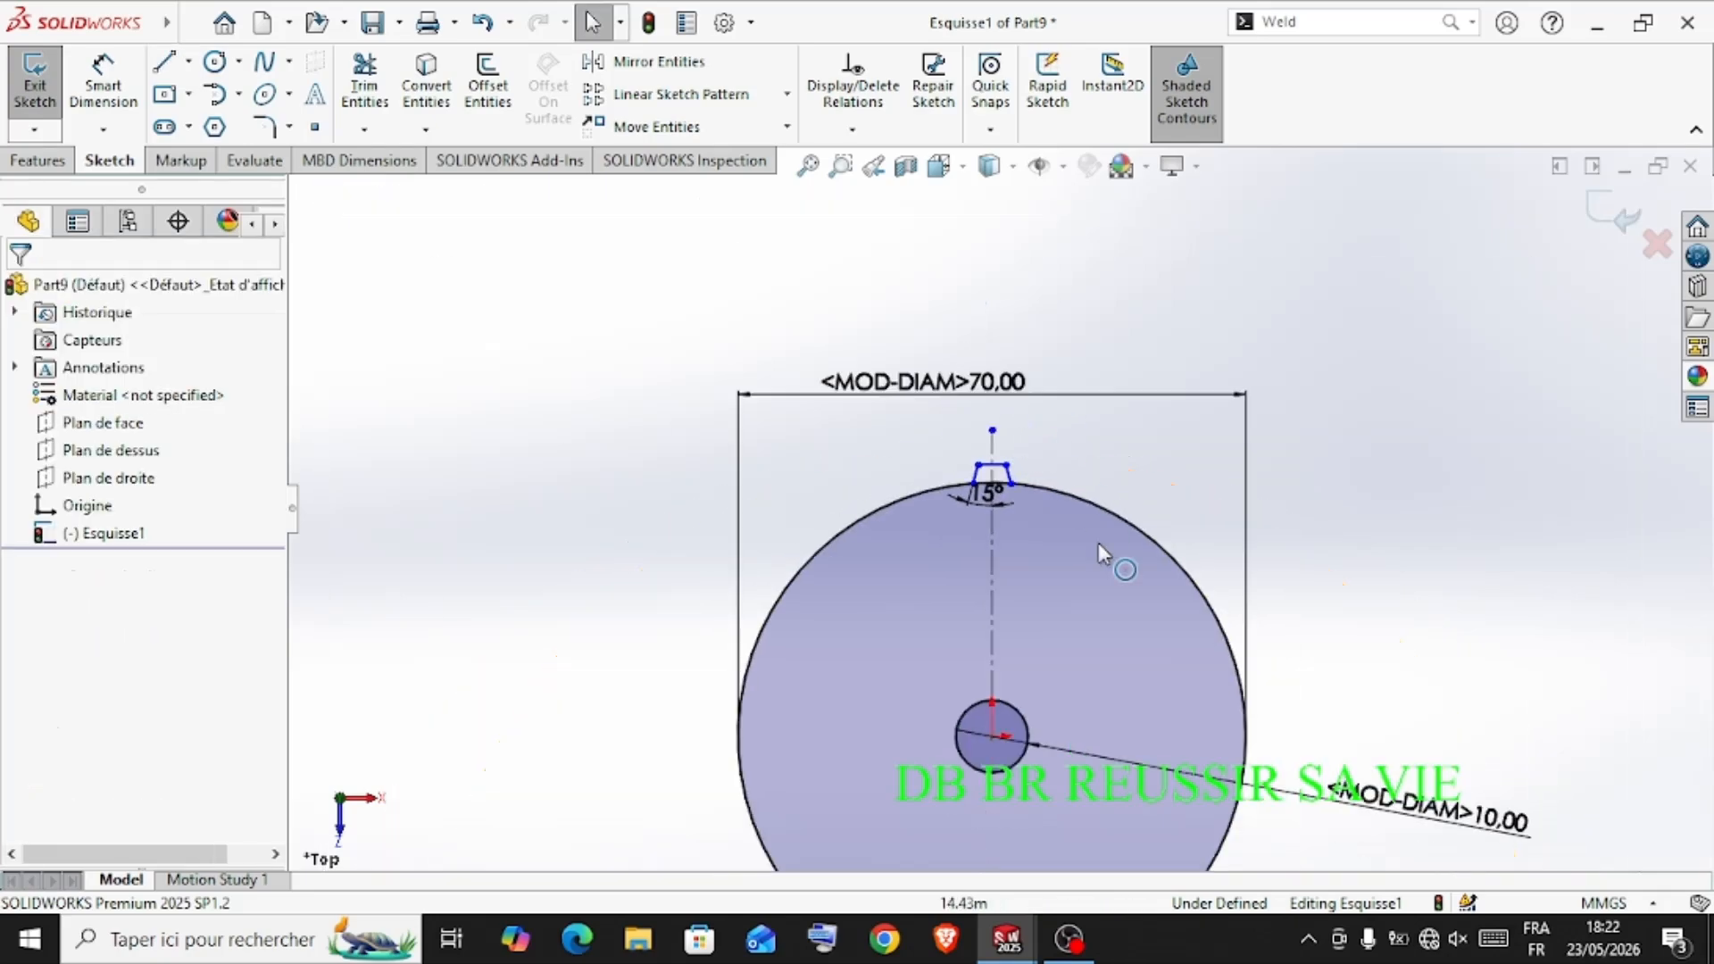
scroll(991, 492, "down", 5)
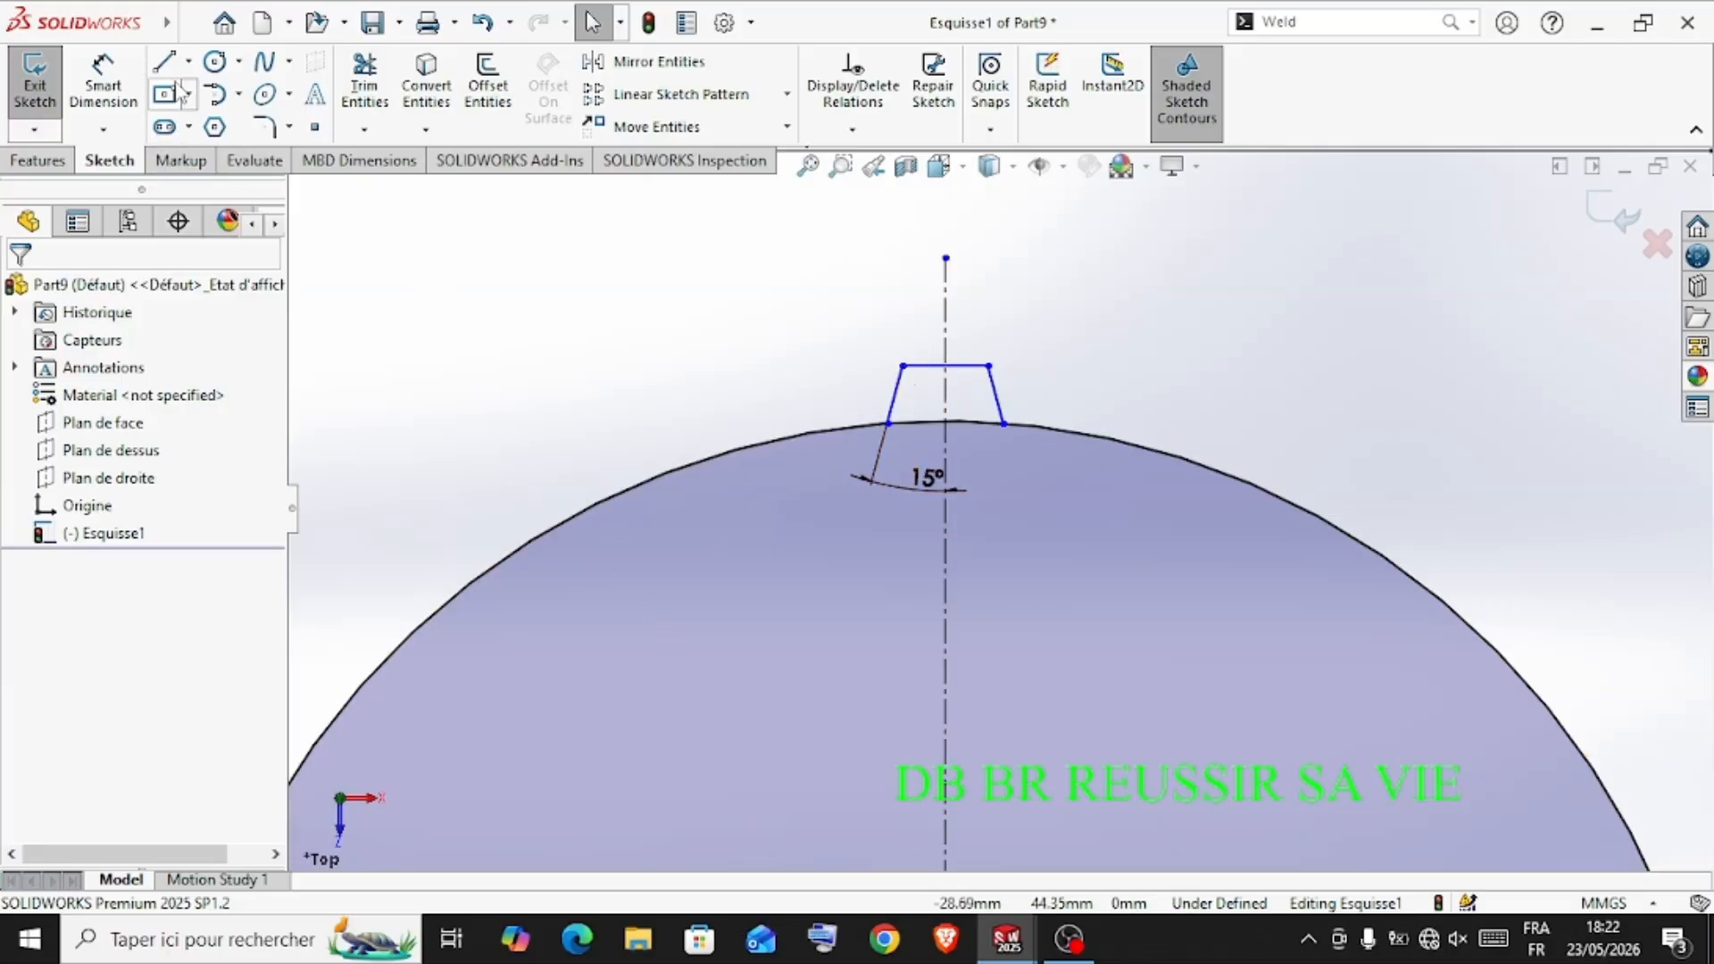
left_click(104, 80)
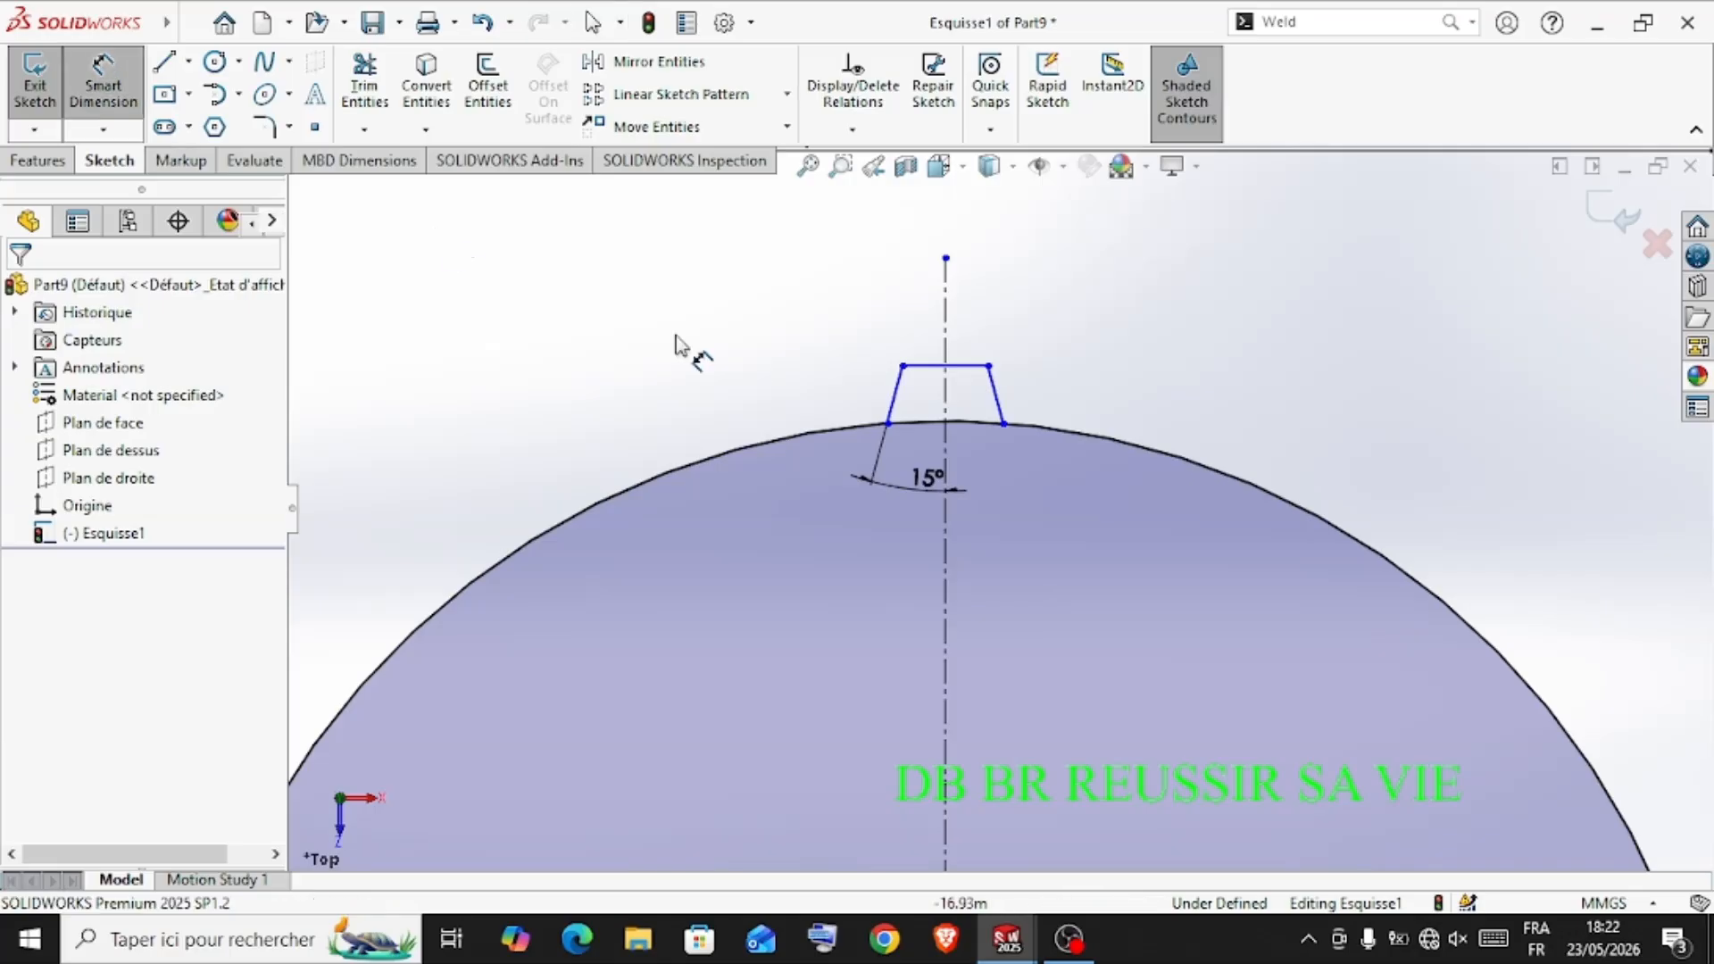
left_click(889, 399)
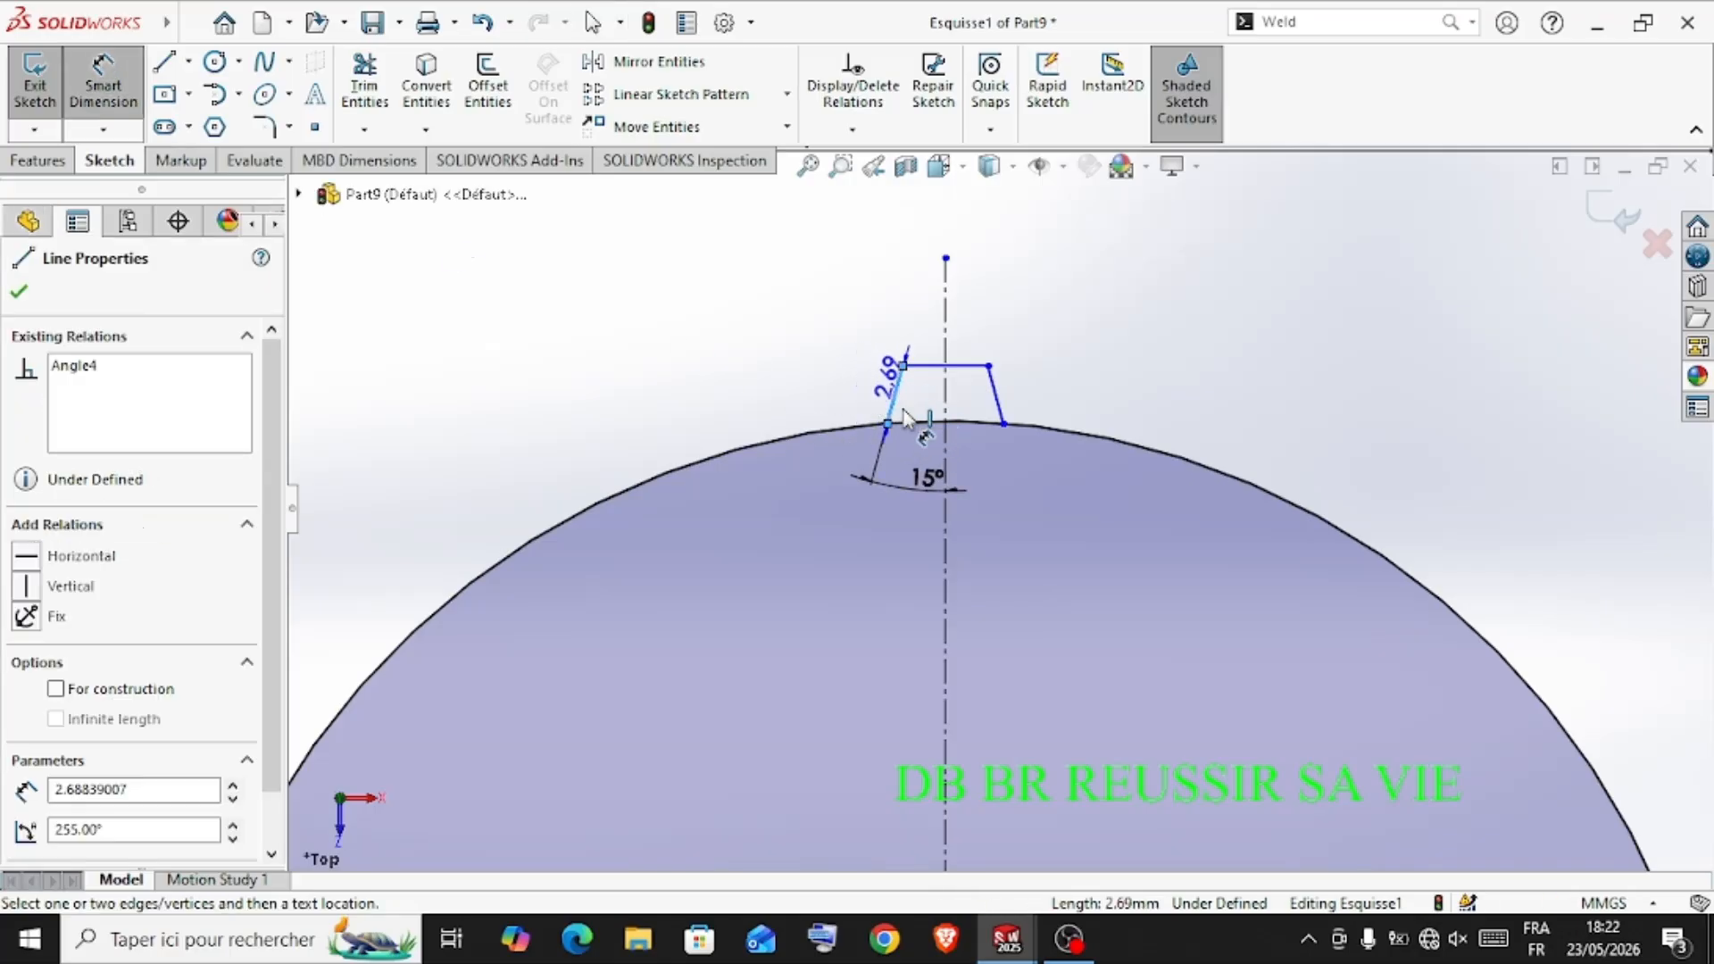
scroll(907, 430, "down", 10)
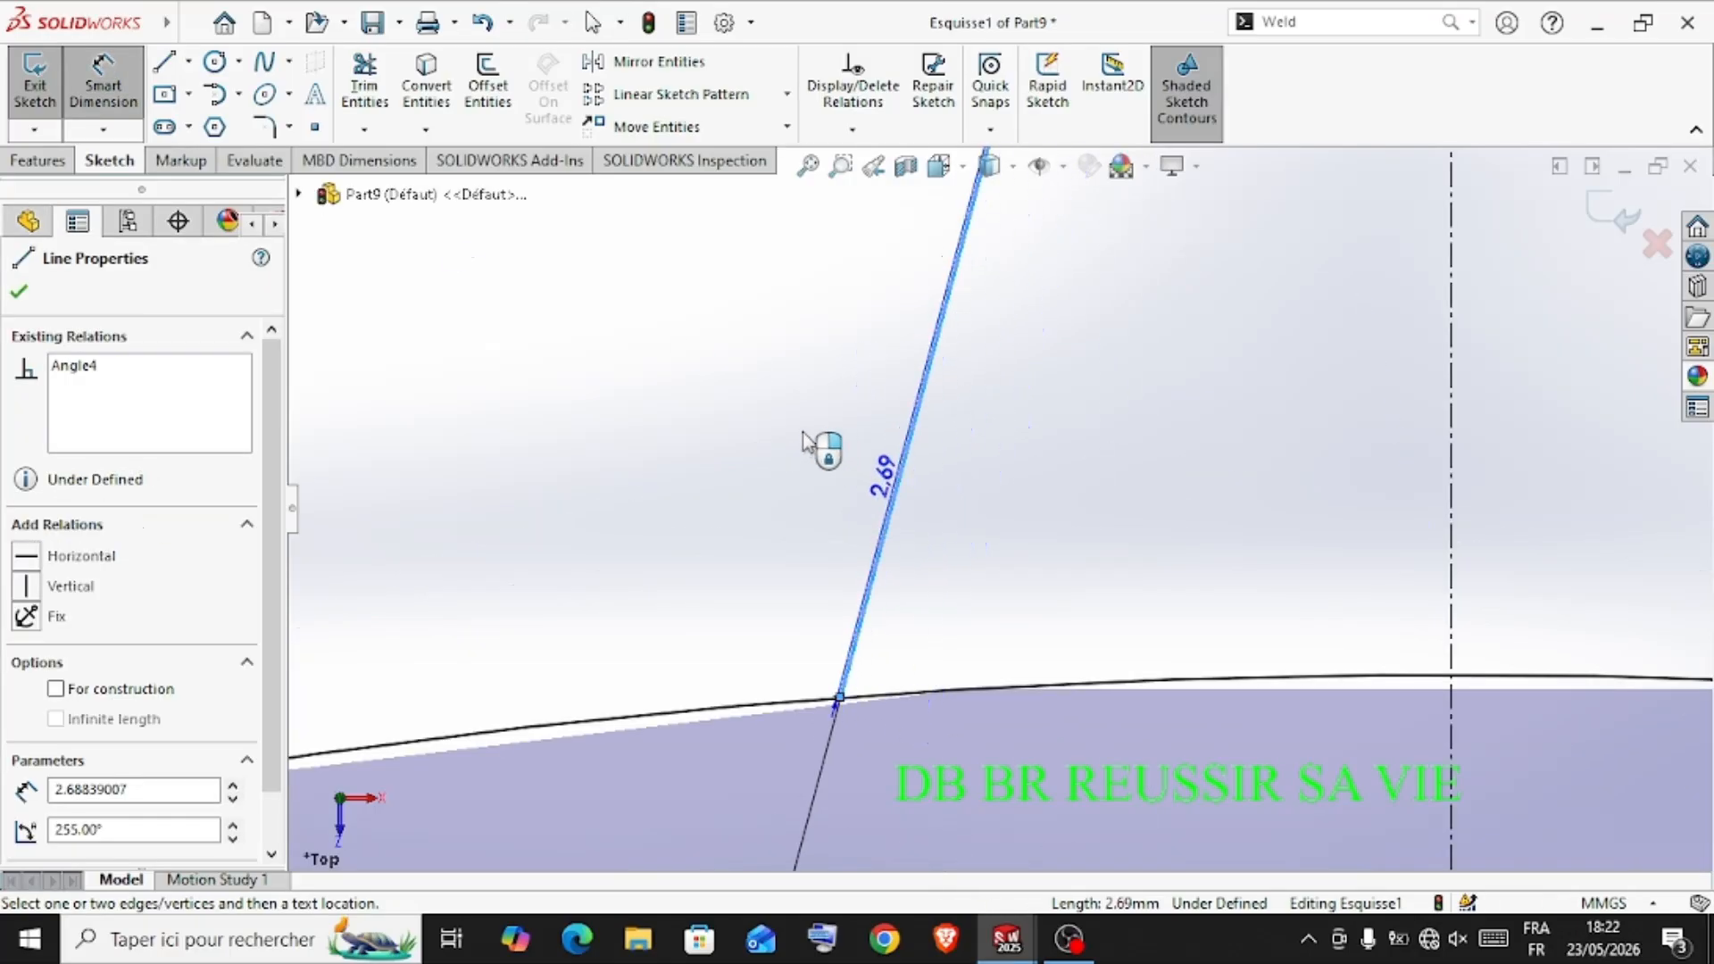
left_click(827, 514)
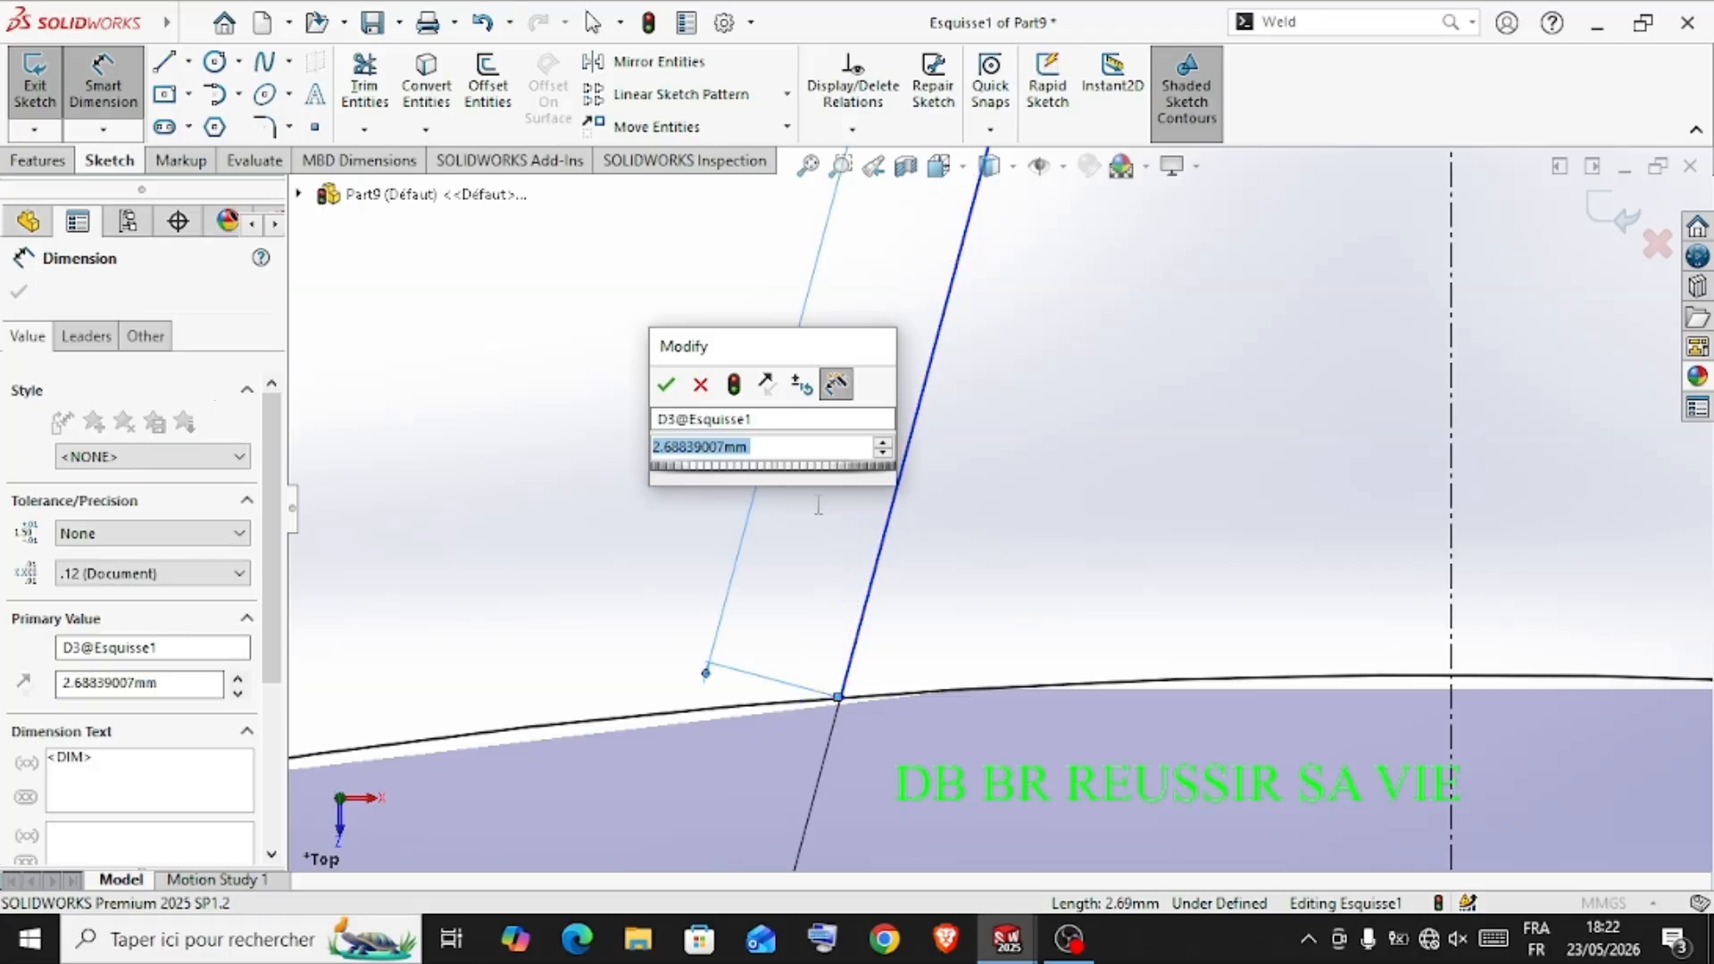
type("2.5")
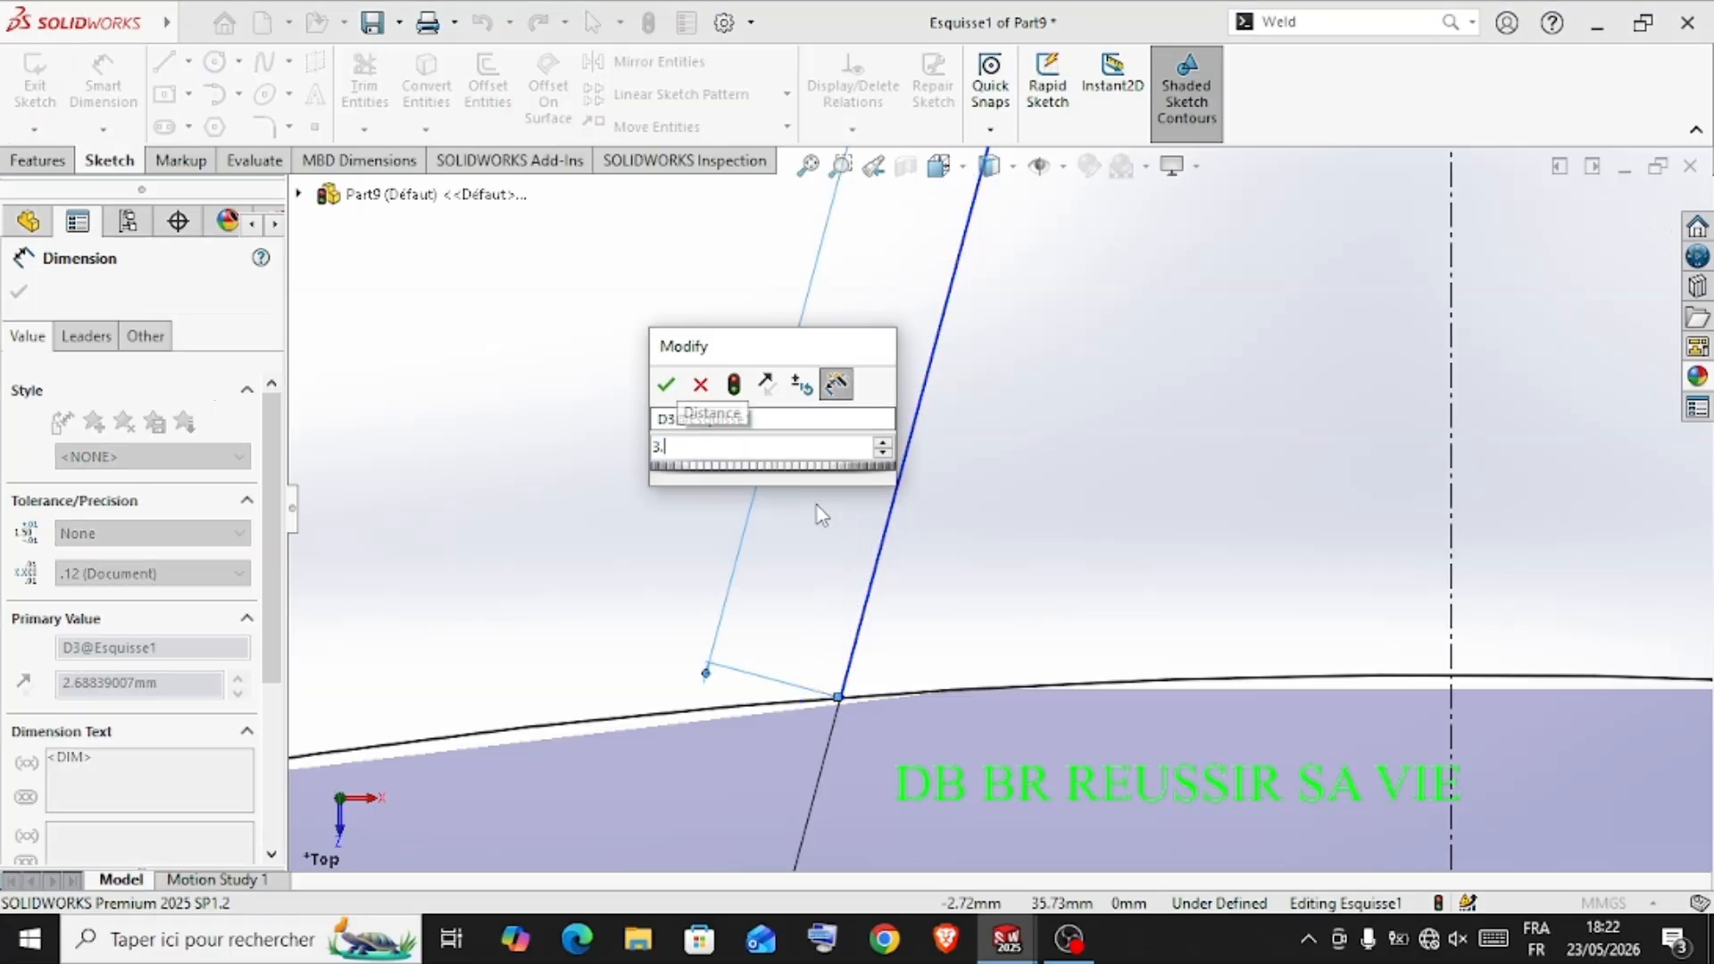
key("Return")
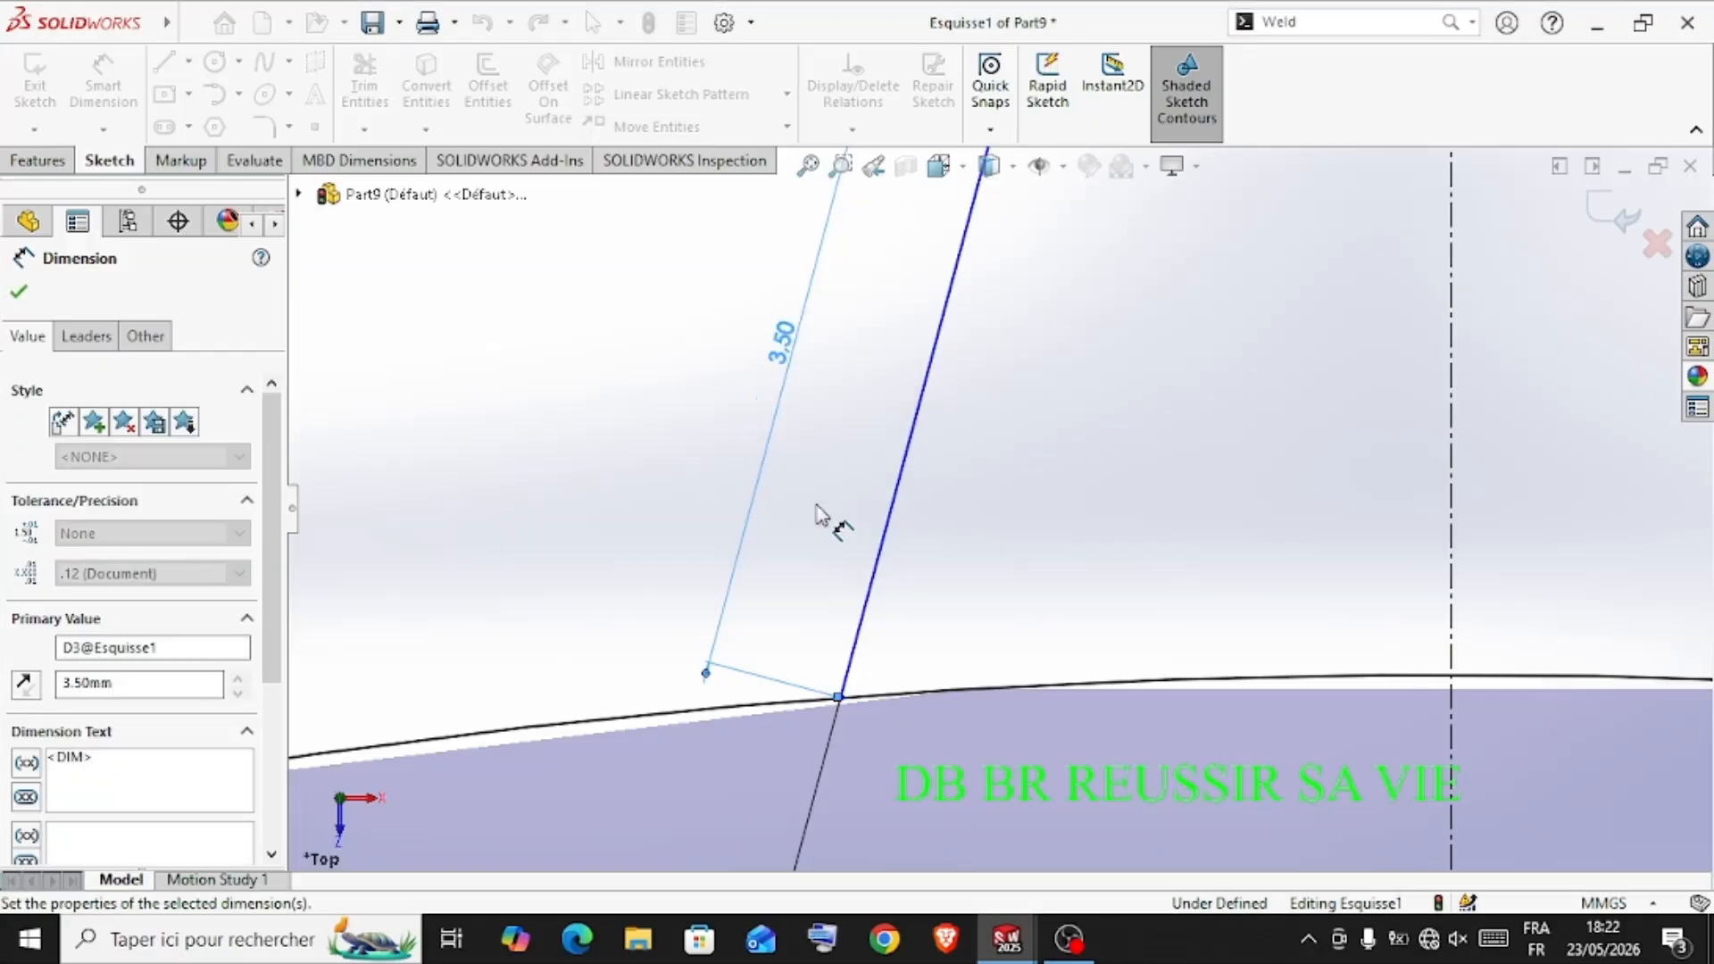
scroll(1073, 529, "up", 7)
scroll(1196, 500, "up", 2)
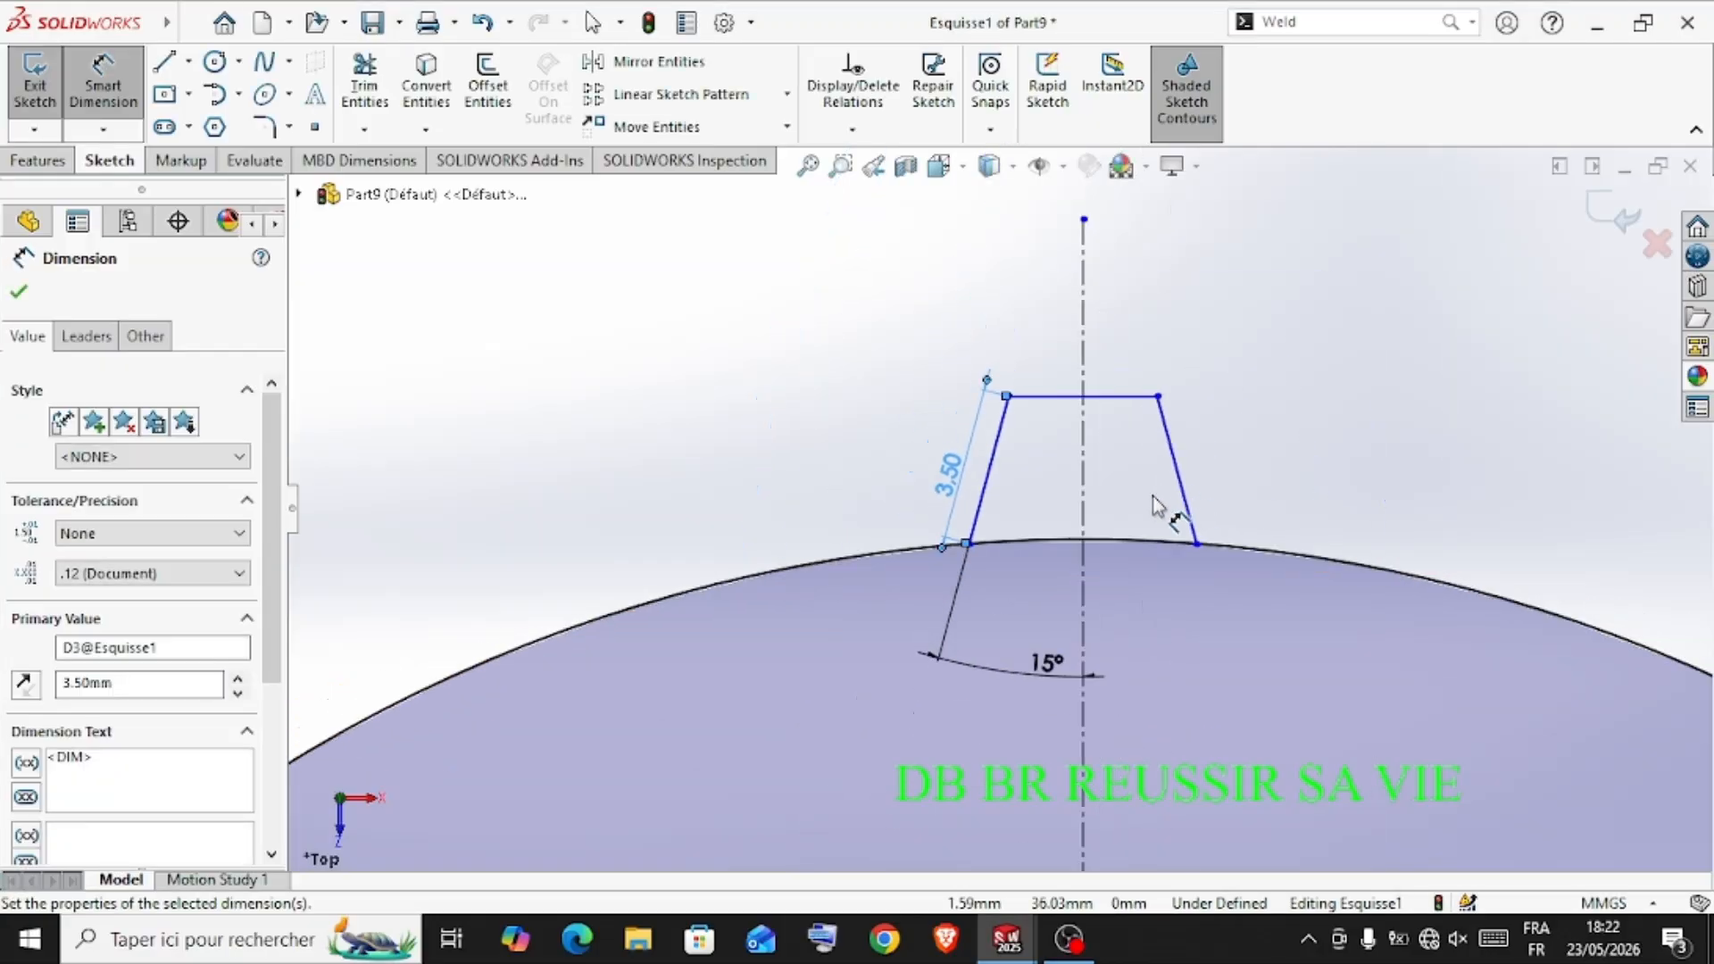
left_click(30, 300)
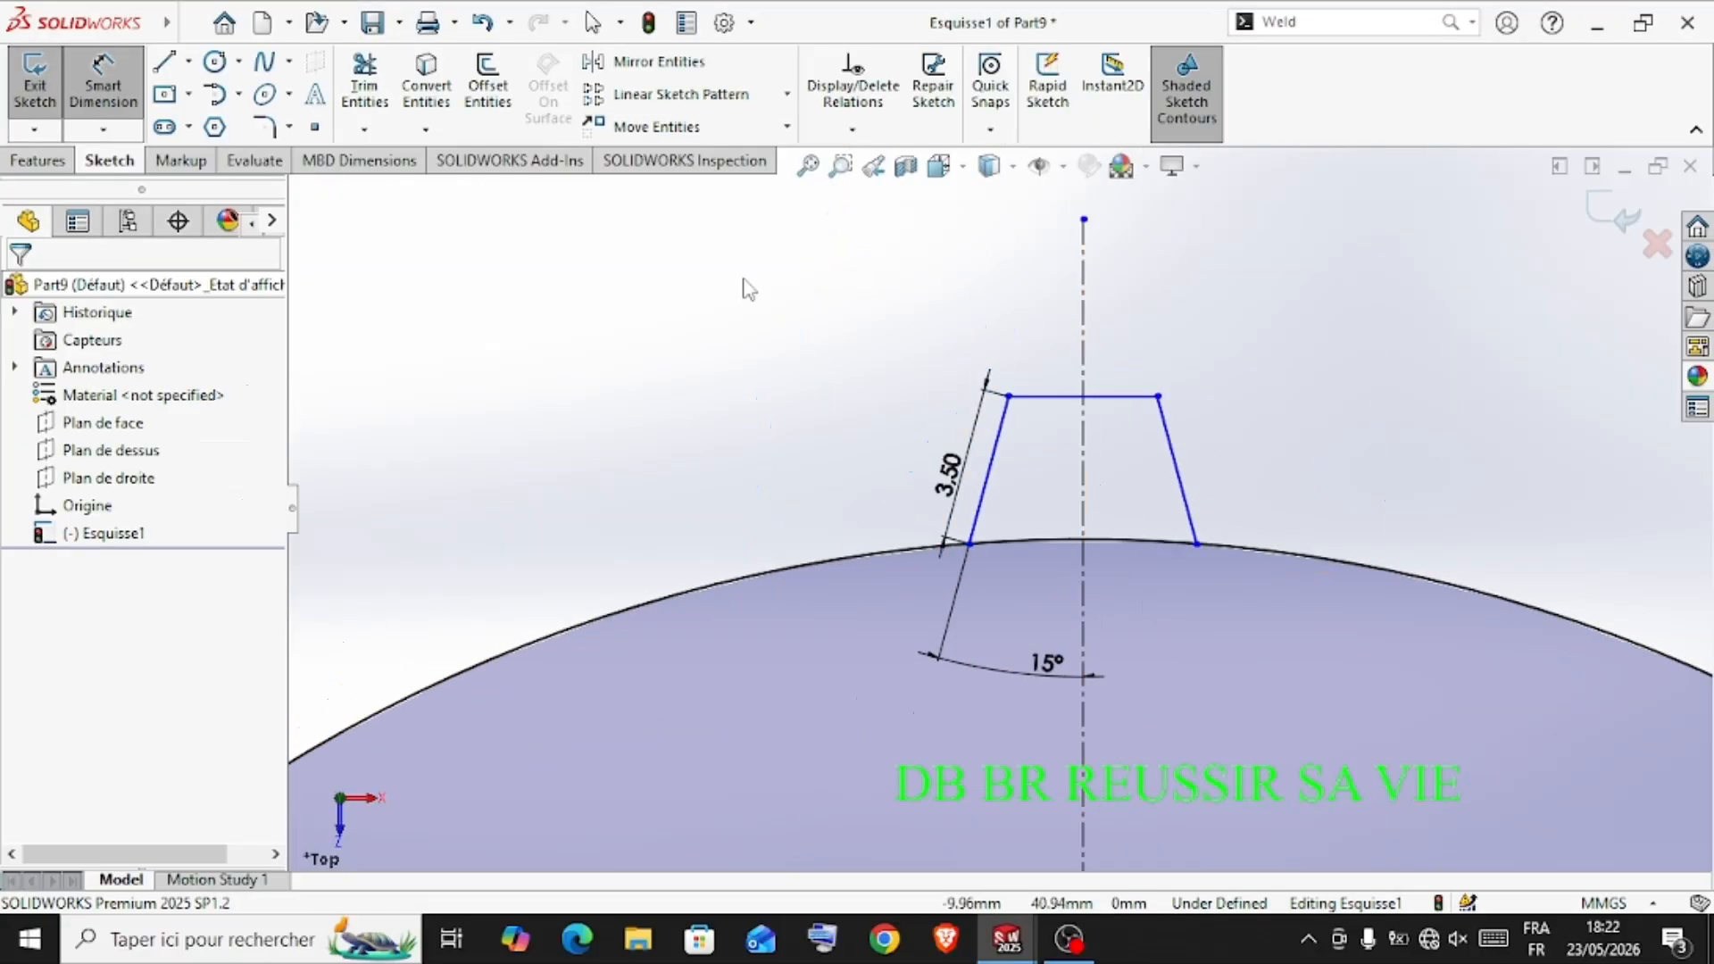
Delete the vertical centerline together with its associated angle dimension
scroll(1251, 382, "up", 6)
scroll(1017, 616, "down", 3)
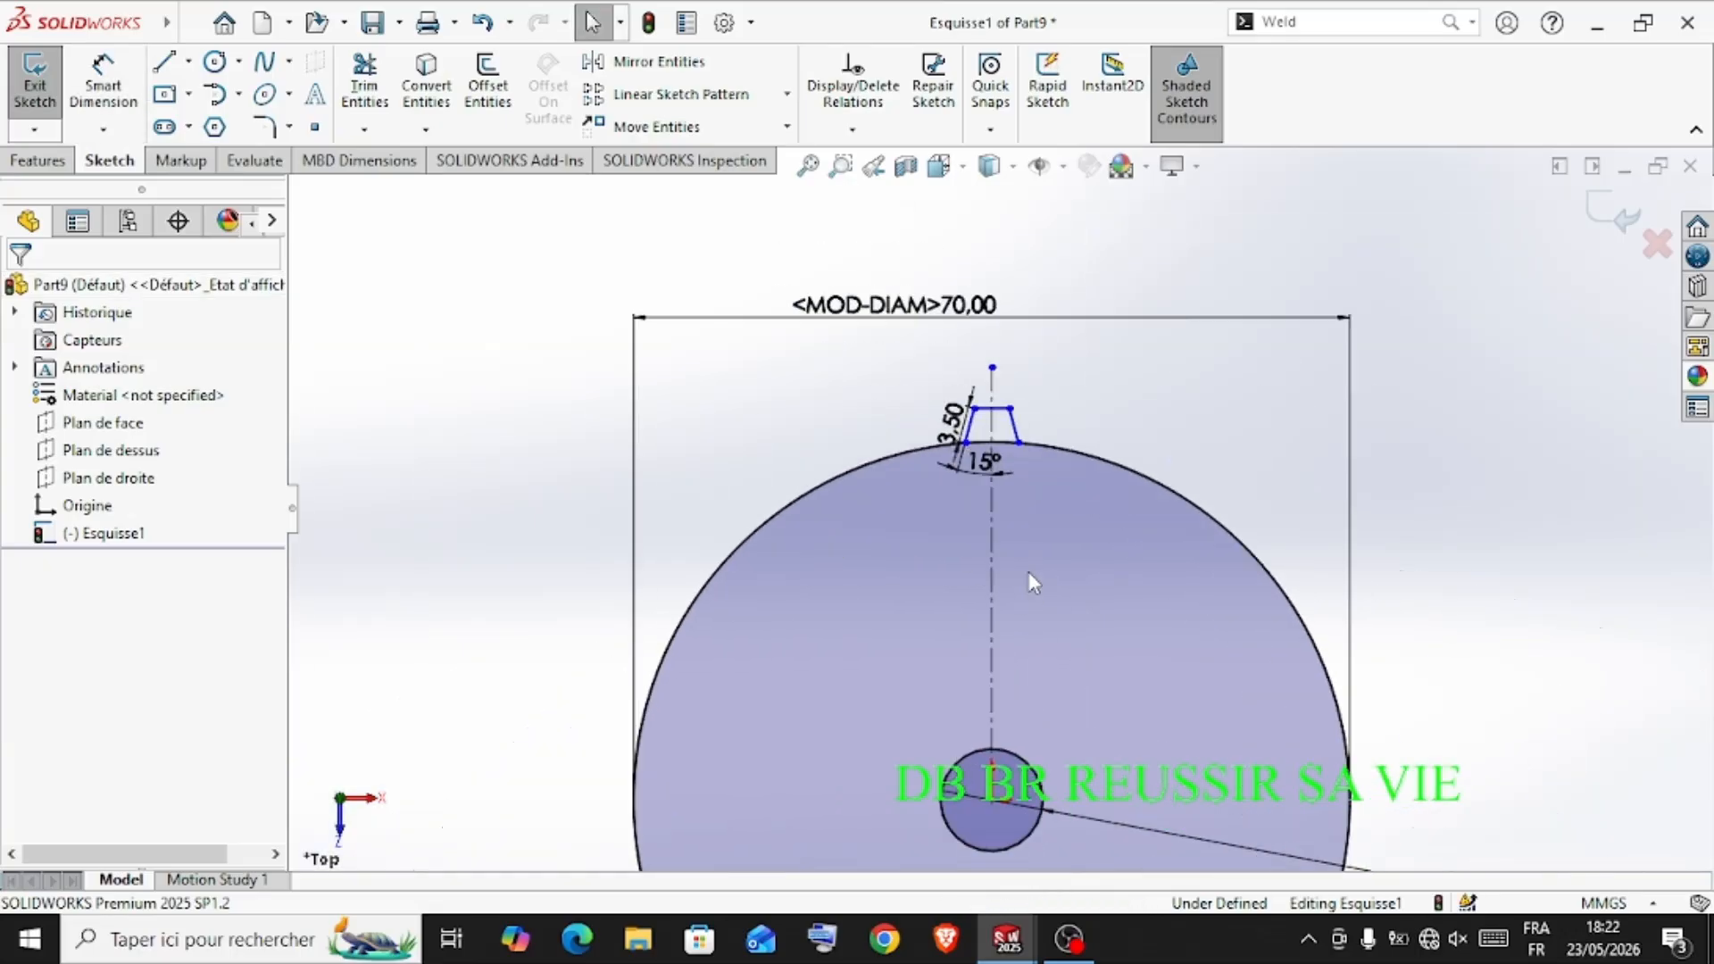
scroll(953, 427, "down", 2)
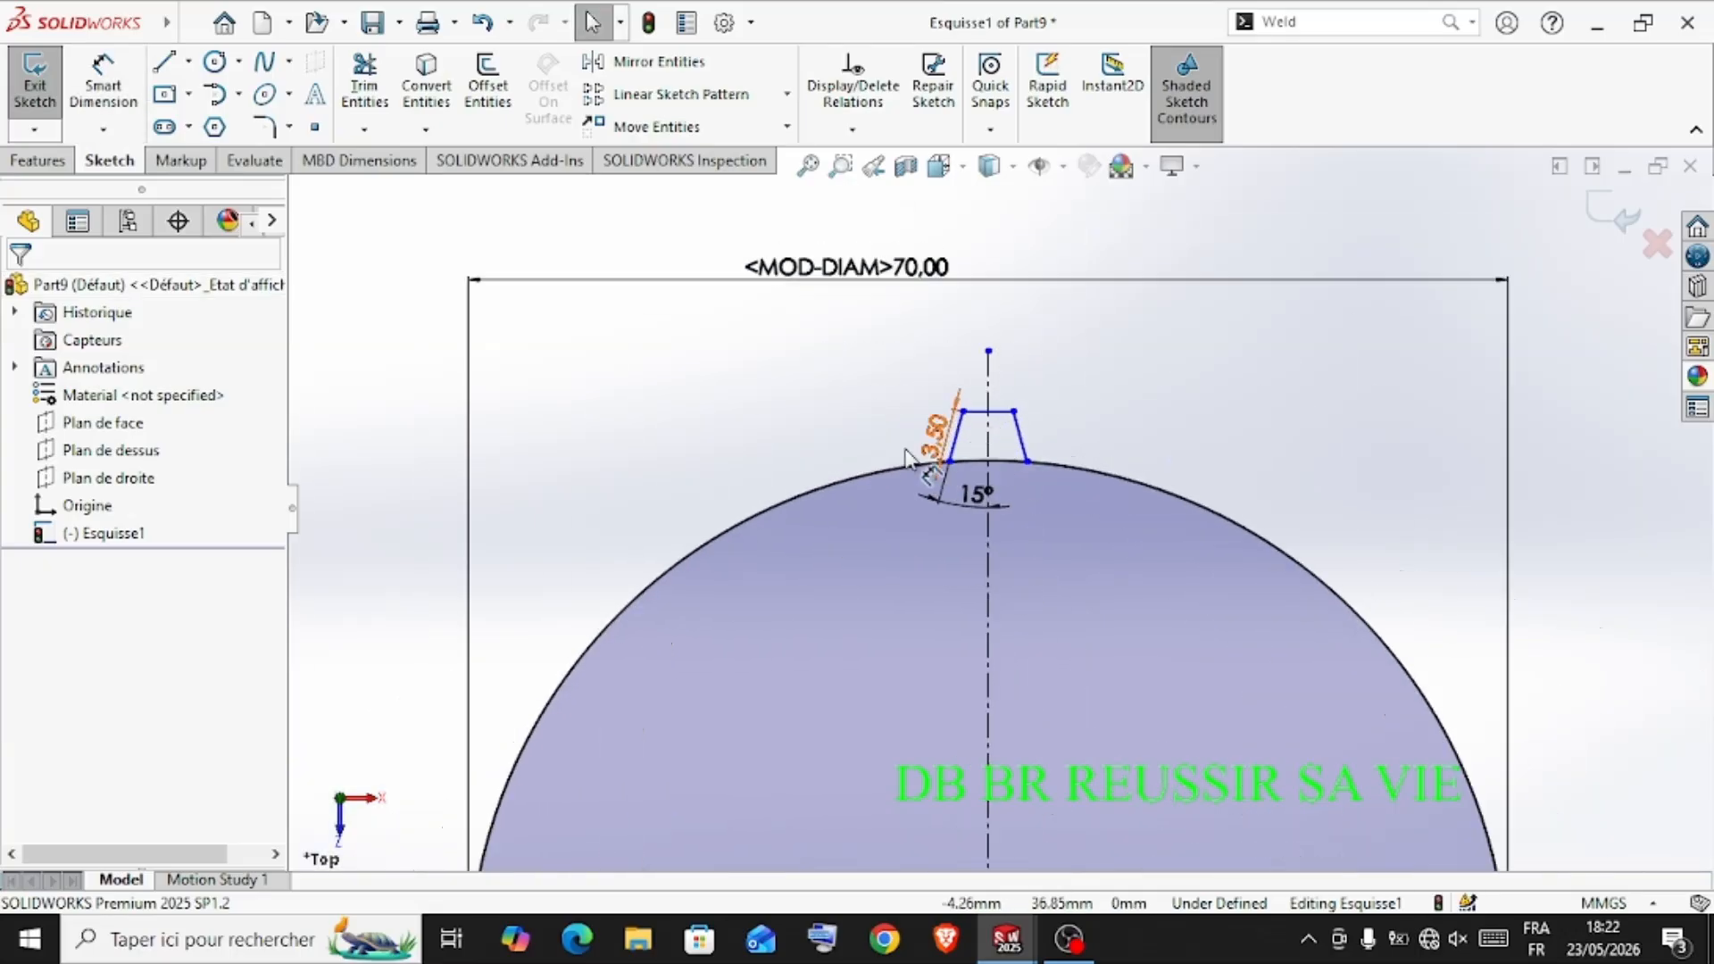
scroll(906, 451, "down", 1)
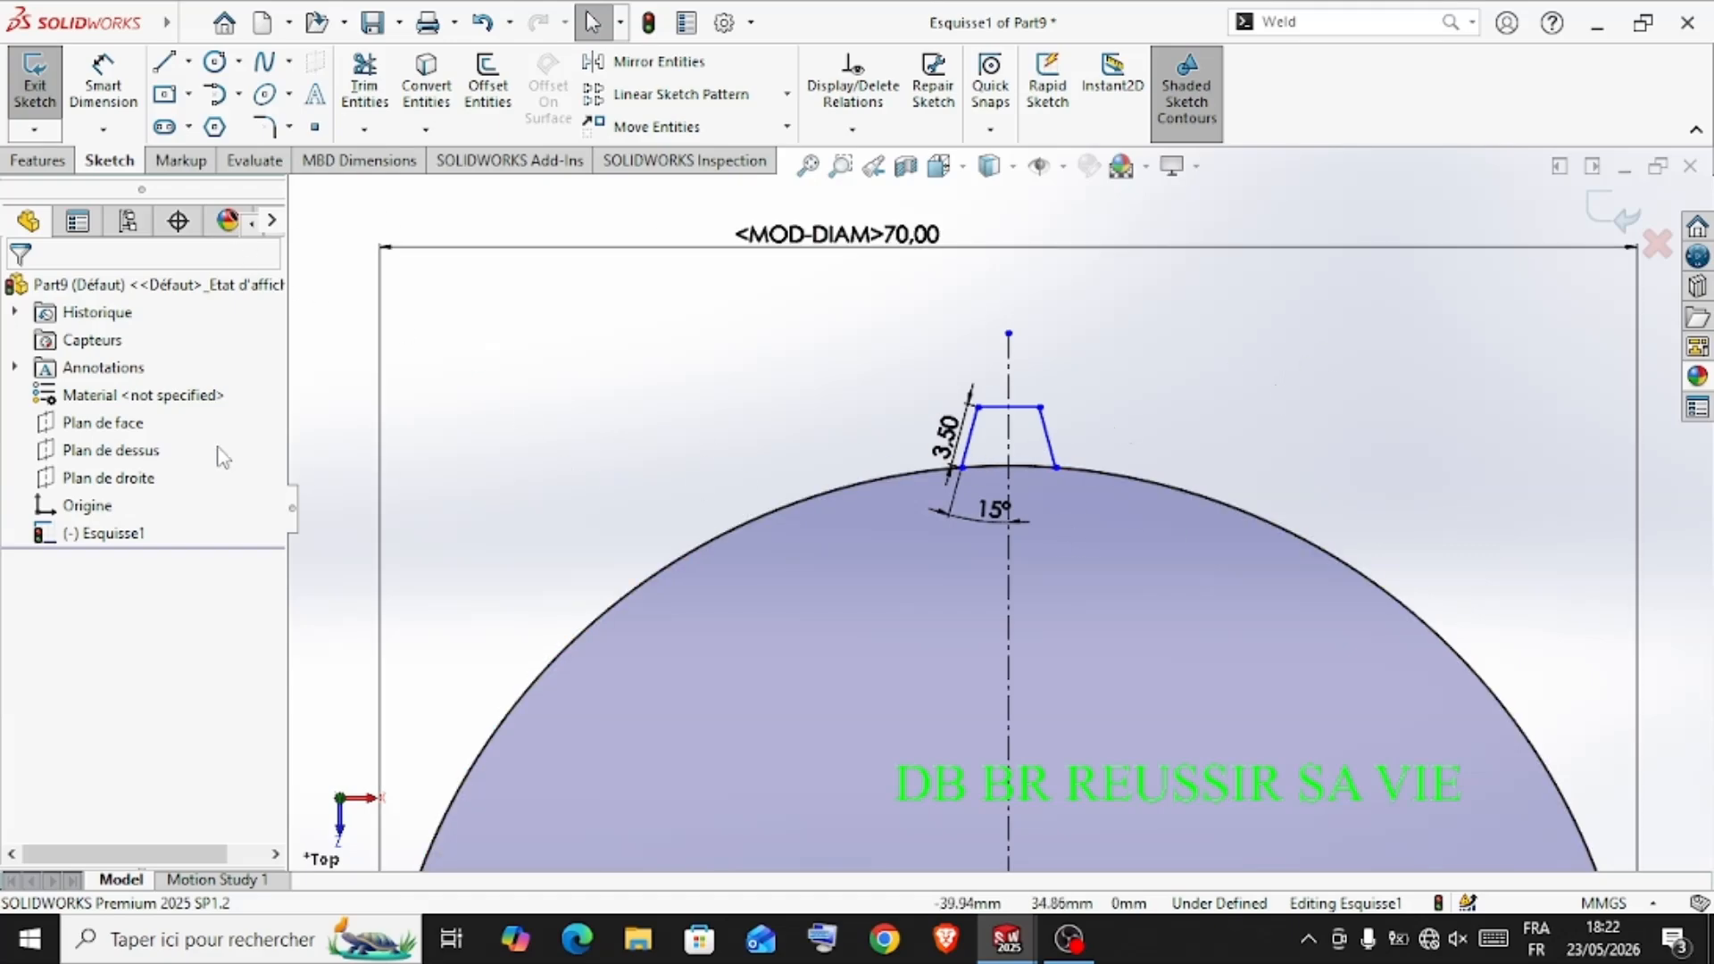
mouse_move(854, 344)
left_mouse_down()
mouse_move(1073, 413)
mouse_move(894, 426)
left_mouse_up()
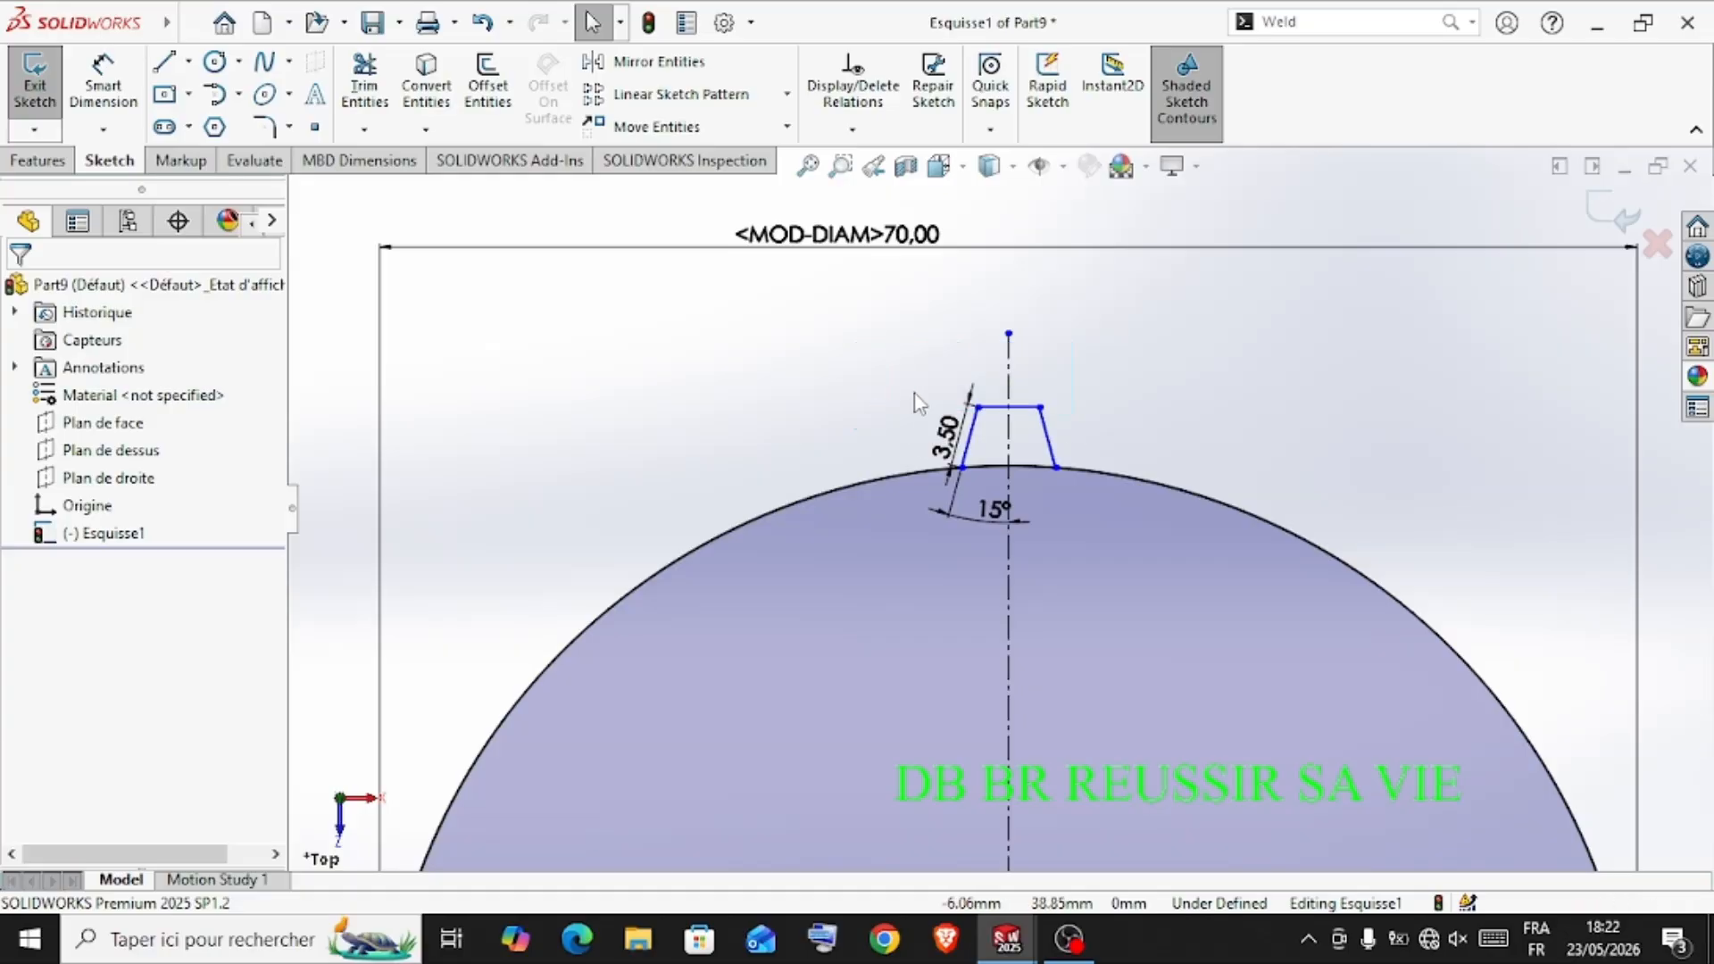
left_click(1009, 368)
key("Delete")
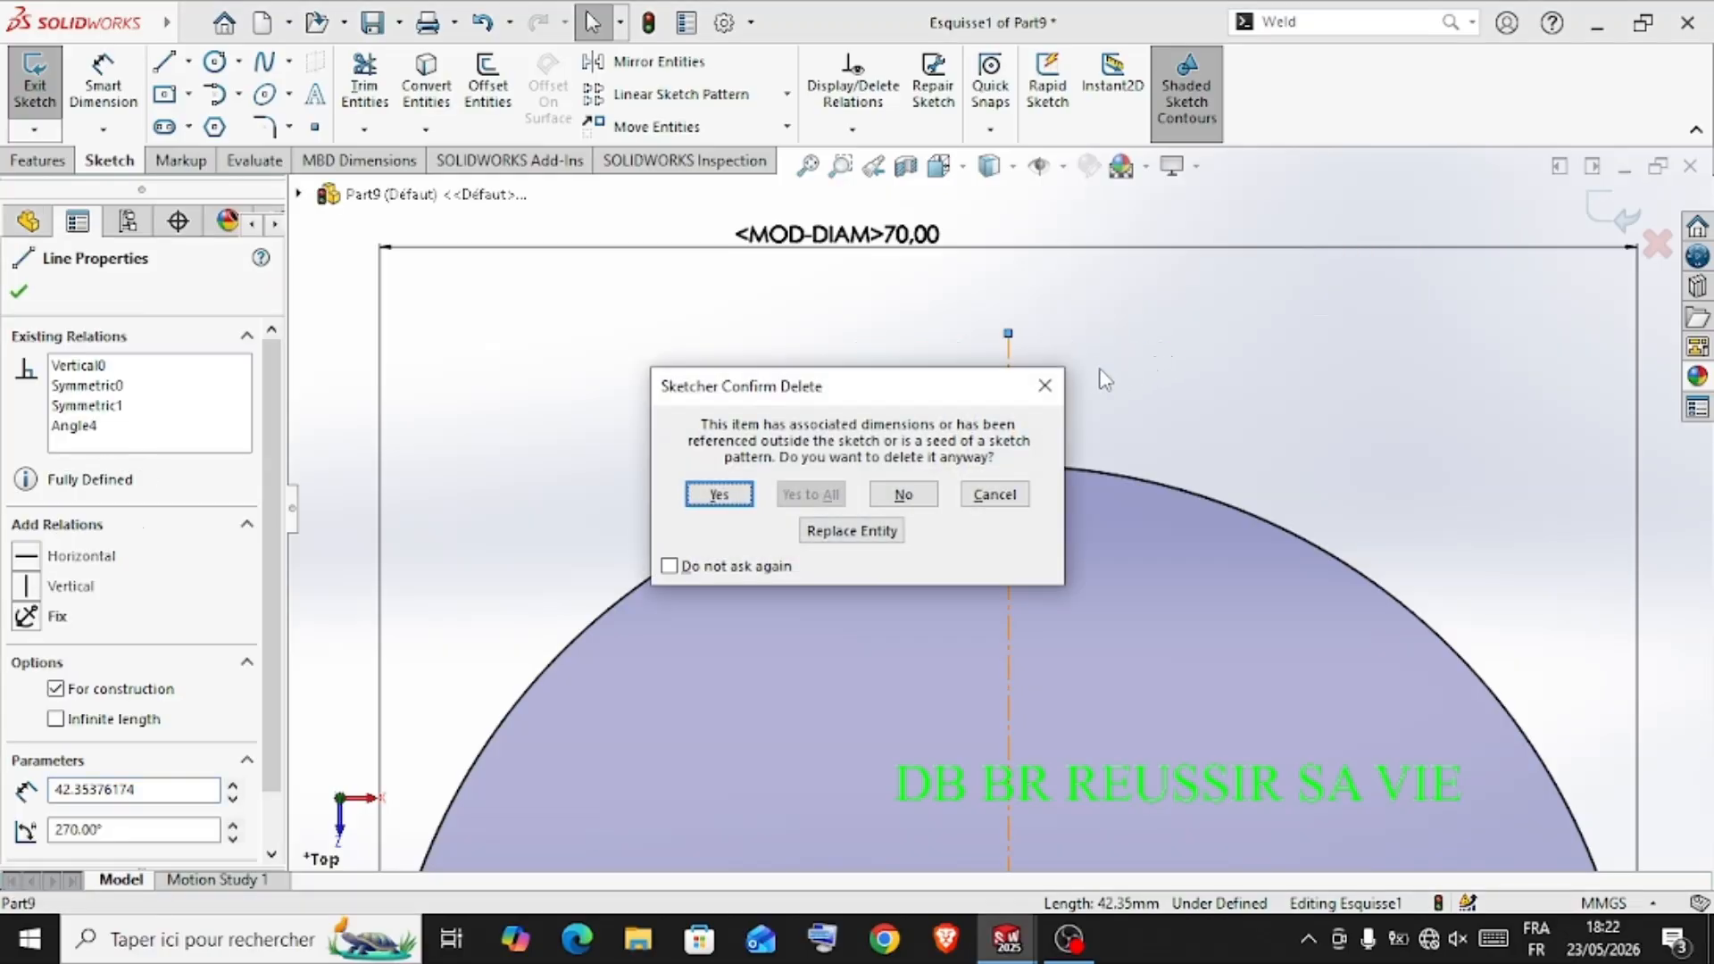
left_click(719, 494)
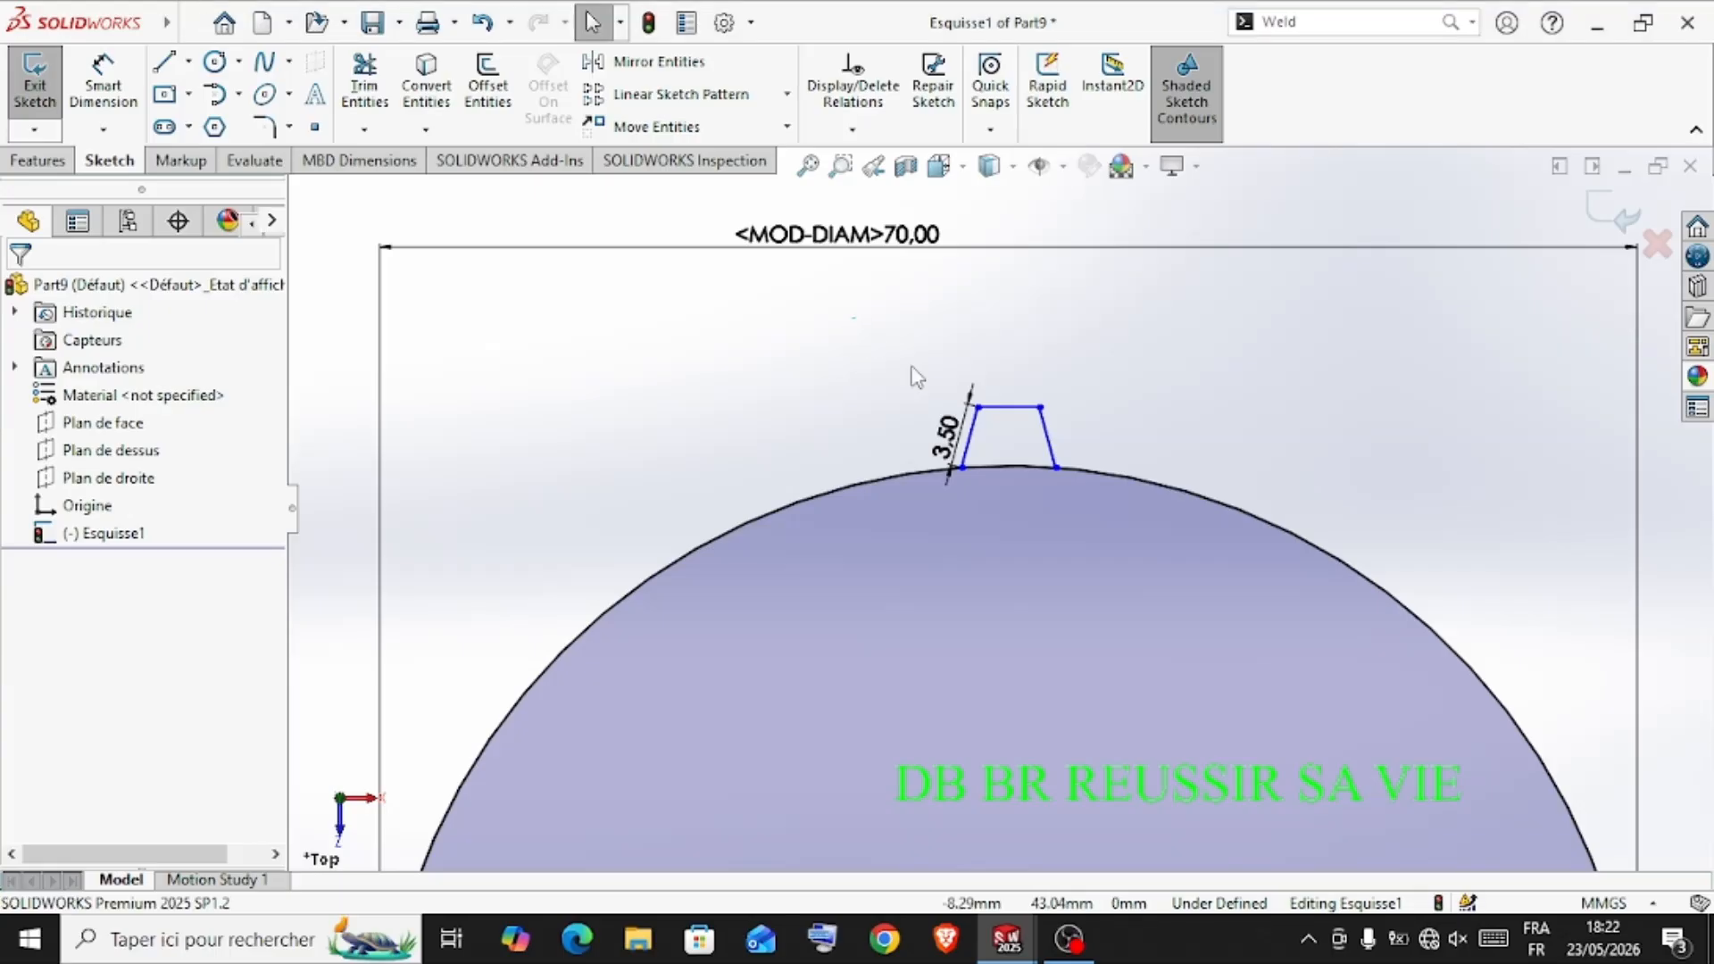
Start a circular sketch pattern of the three tooth lines and open its instance count for editing
left_click_drag(852, 318, 1080, 536)
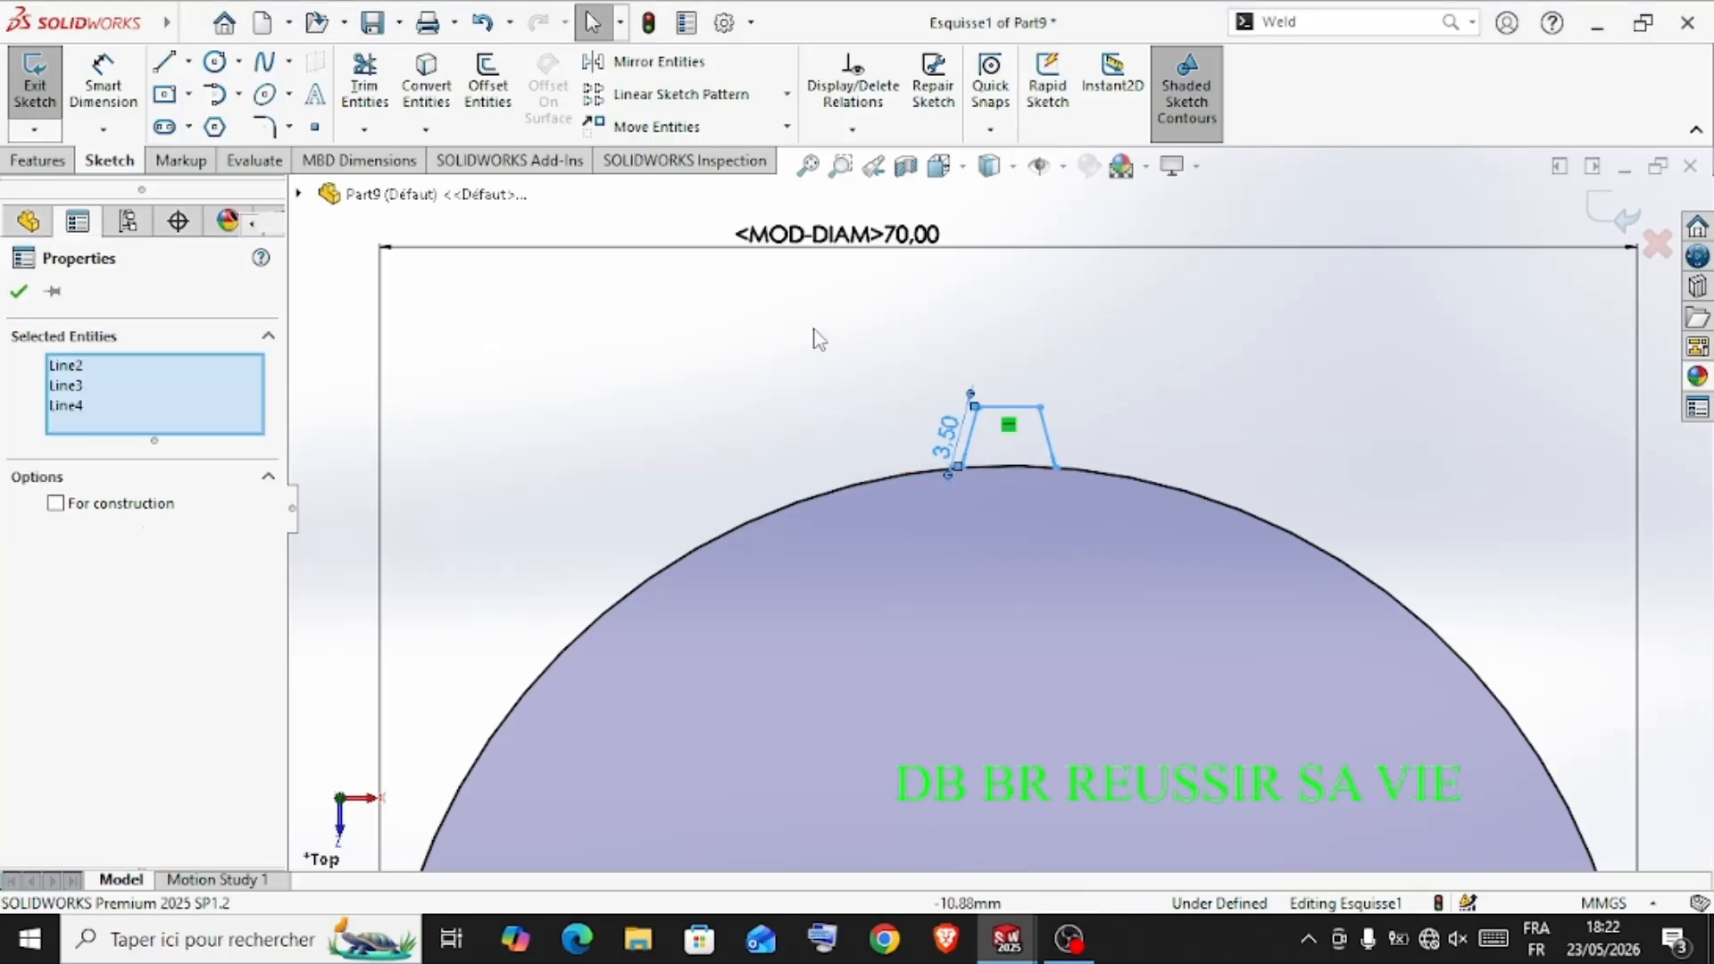
left_click(787, 93)
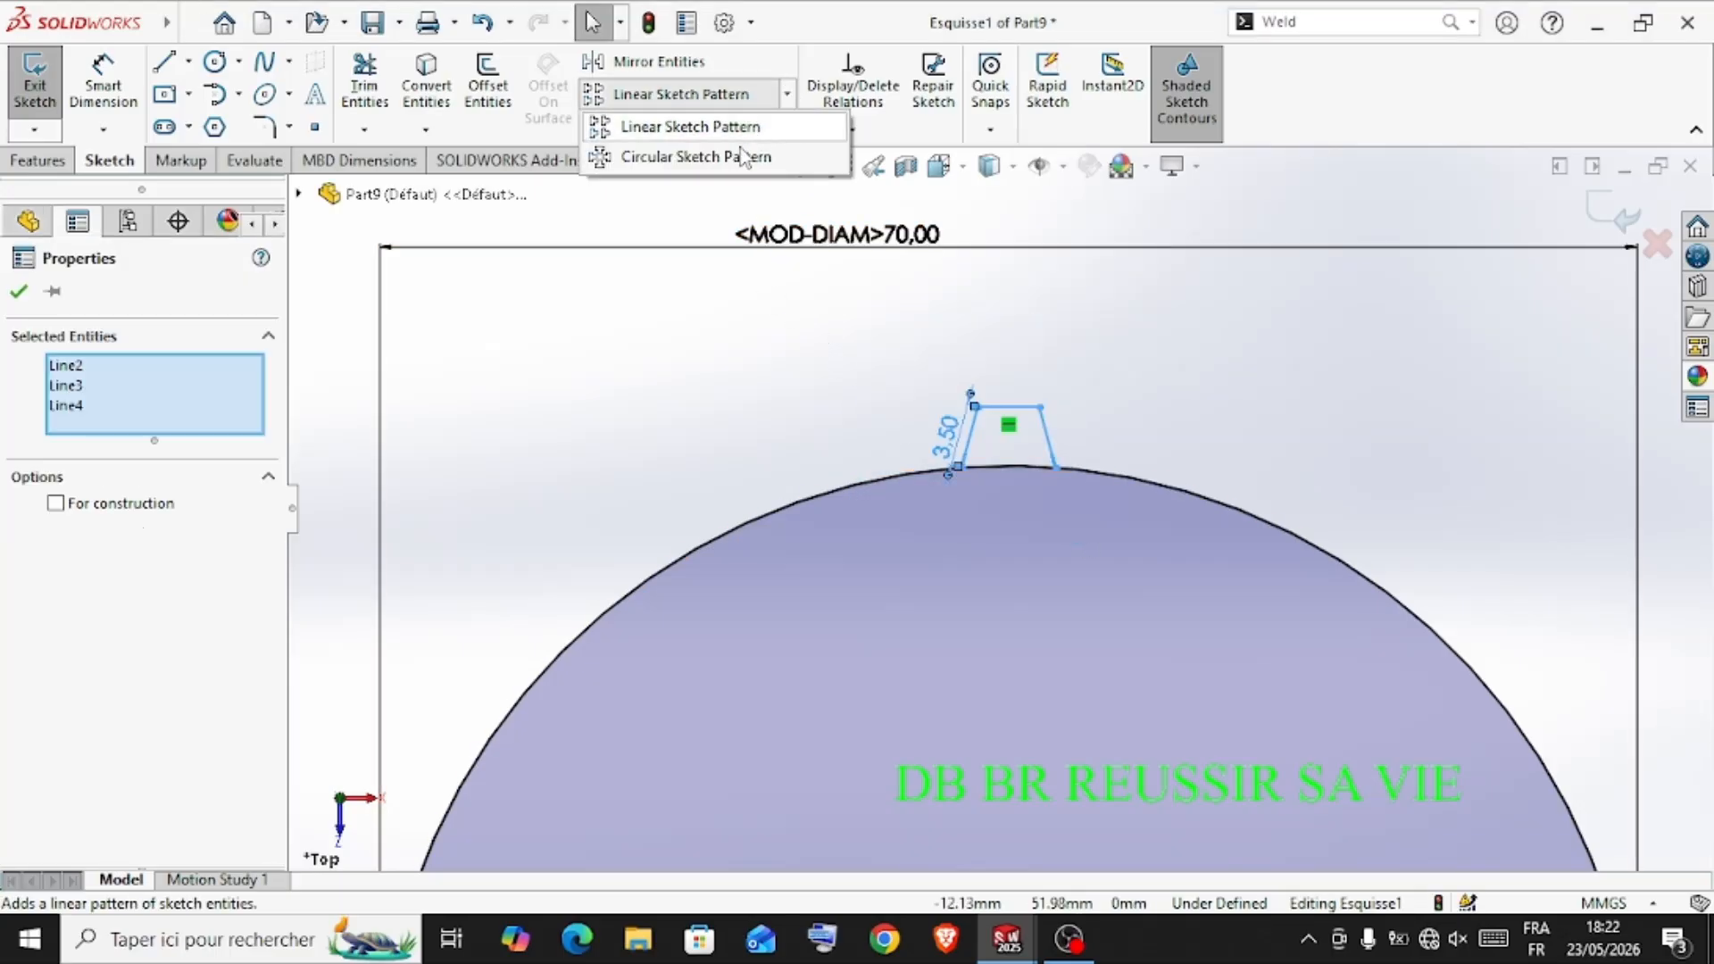
left_click(714, 157)
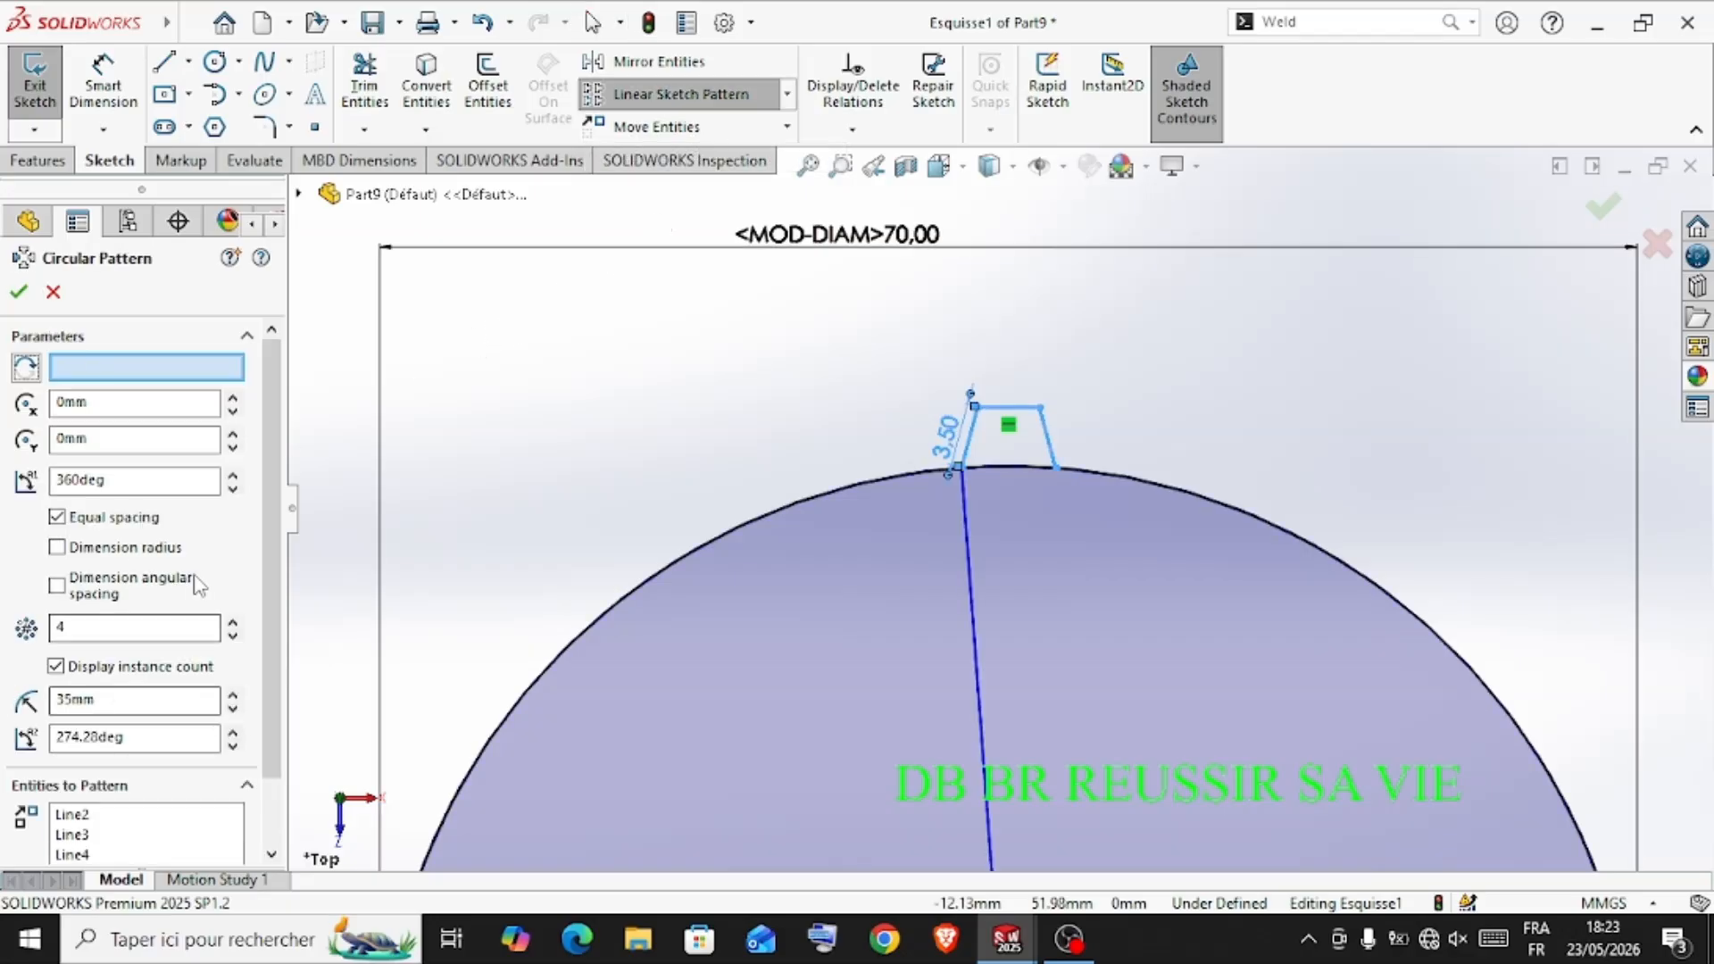
double_click(117, 630)
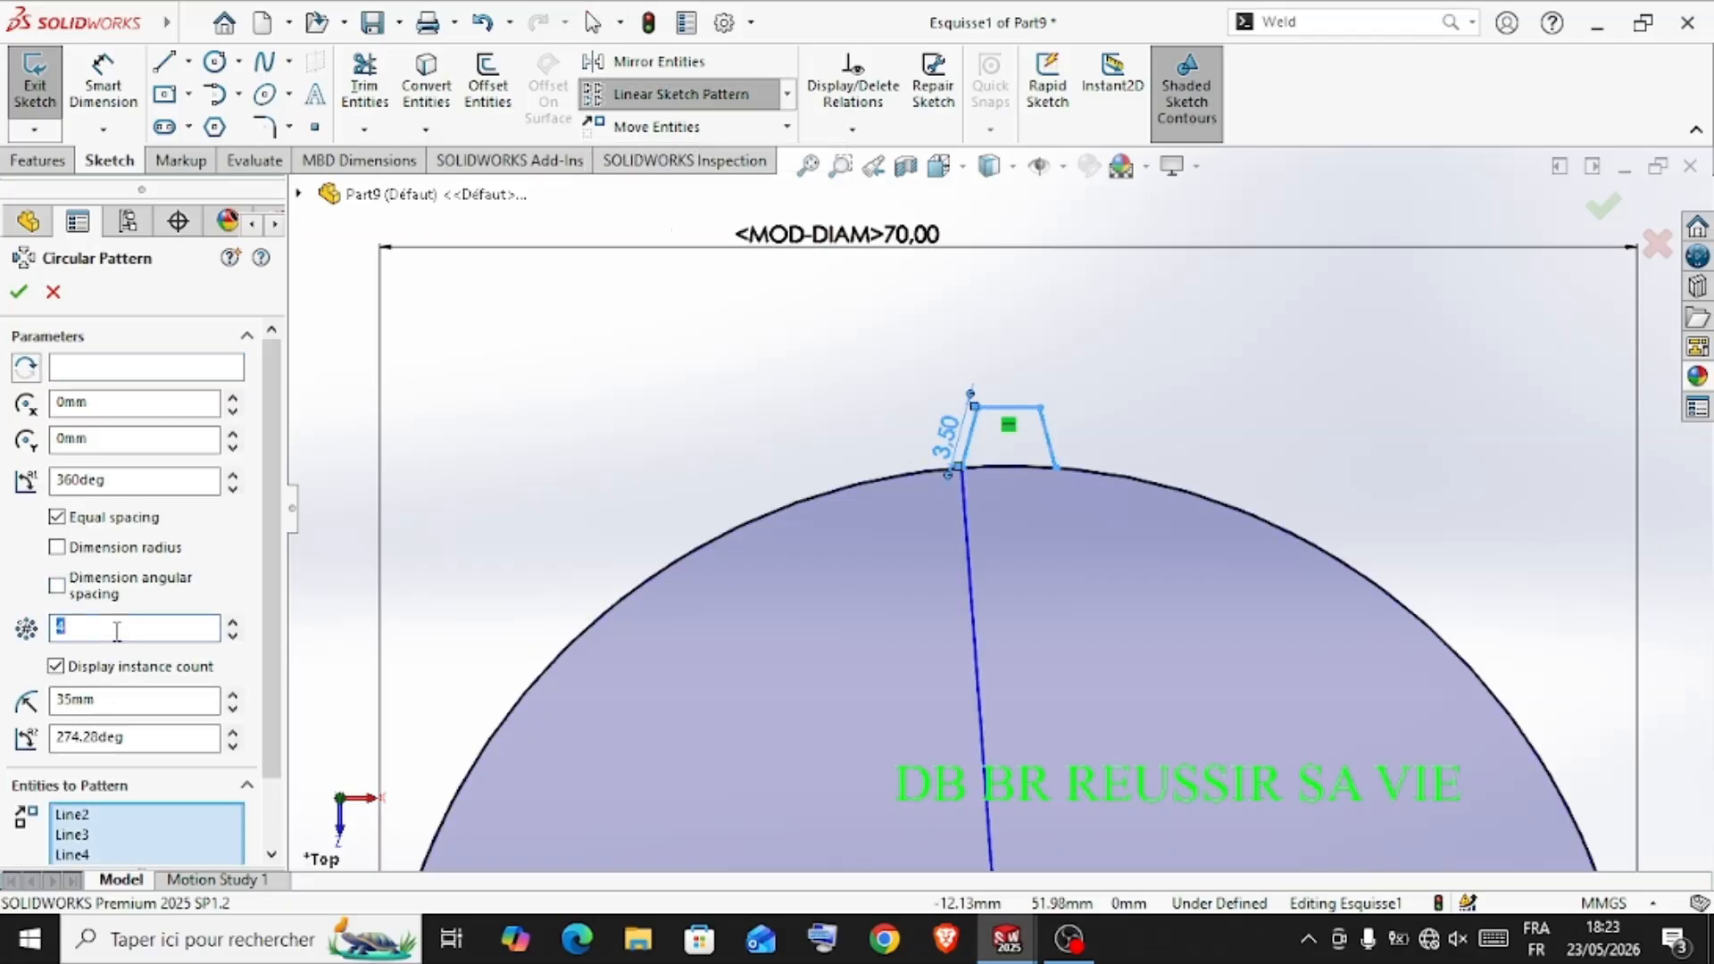
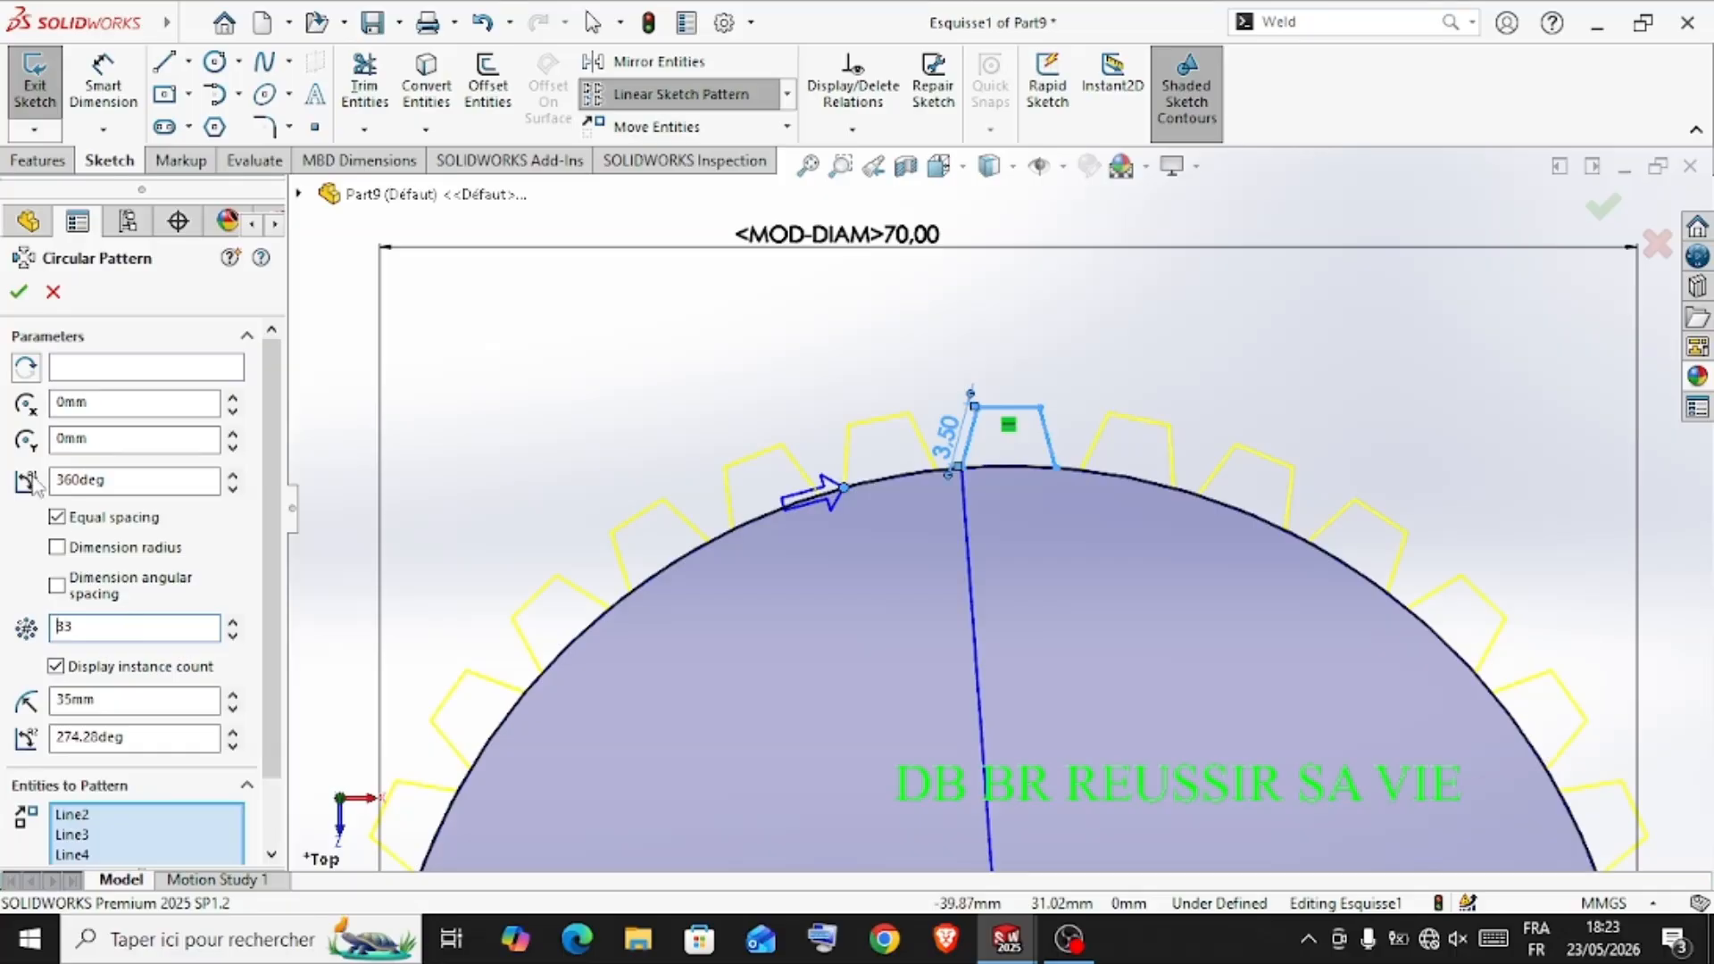
Create the circular pattern of the tooth lines with 33 equally spaced instances over 360 degrees
left_click(19, 291)
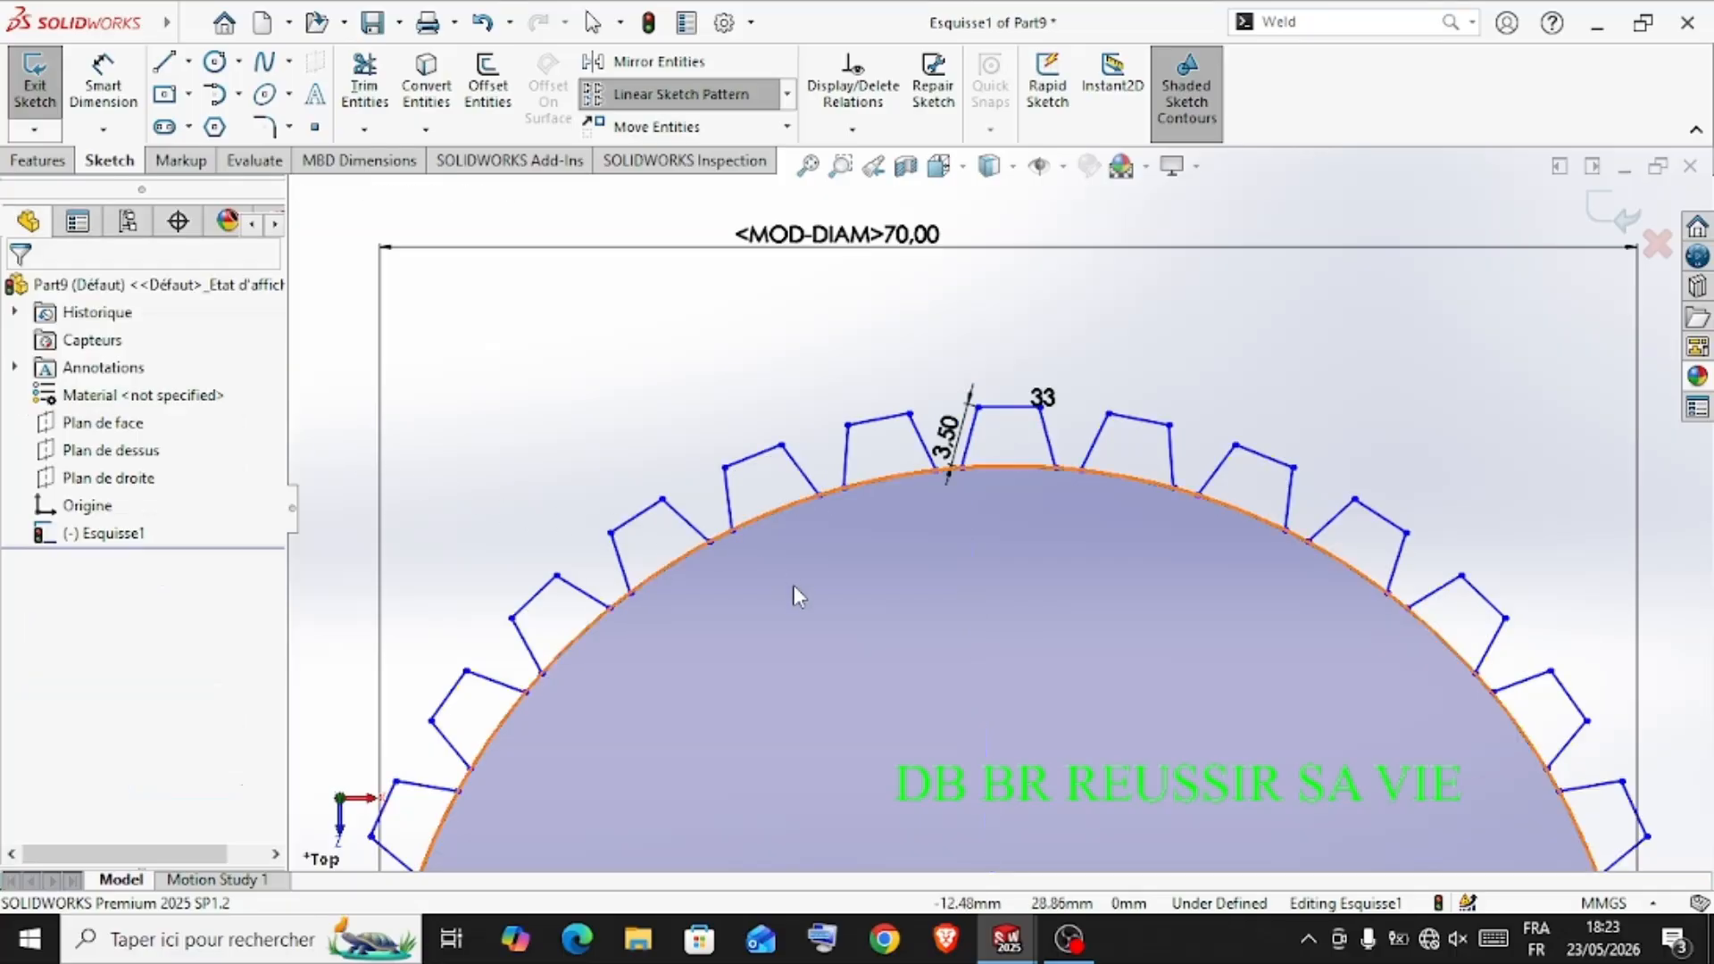
scroll(908, 551, "up", 6)
scroll(922, 571, "down", 5)
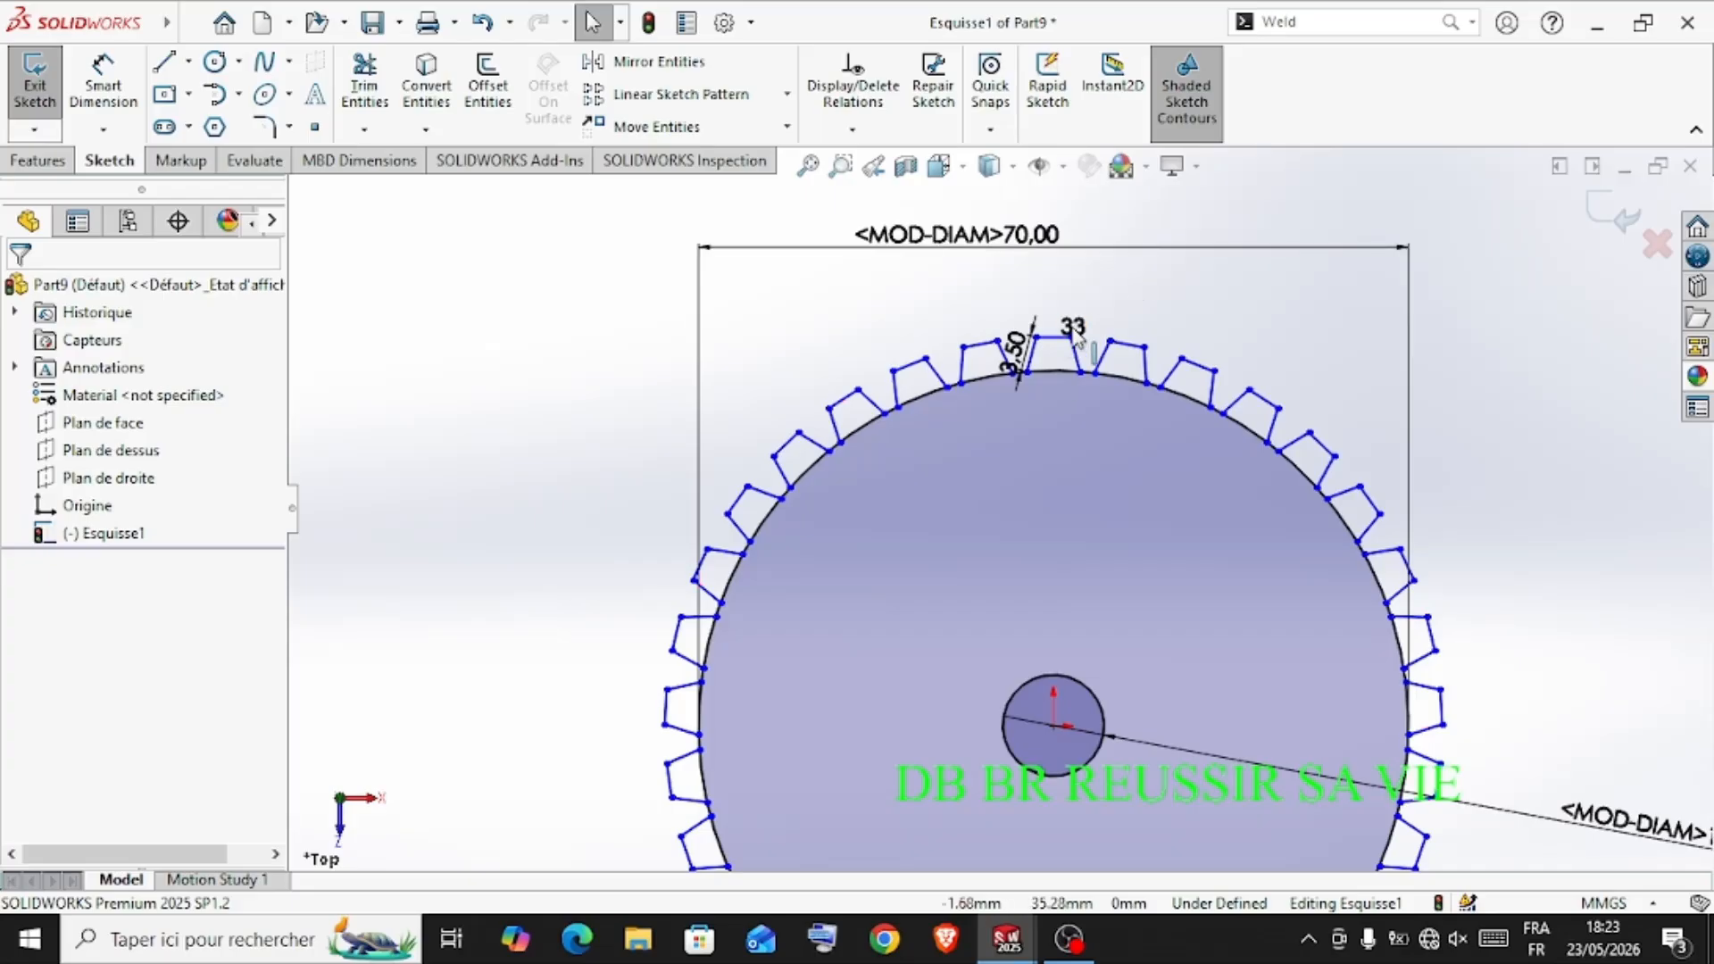
Set the instance count of the circular tooth pattern to 30
left_click(1027, 337)
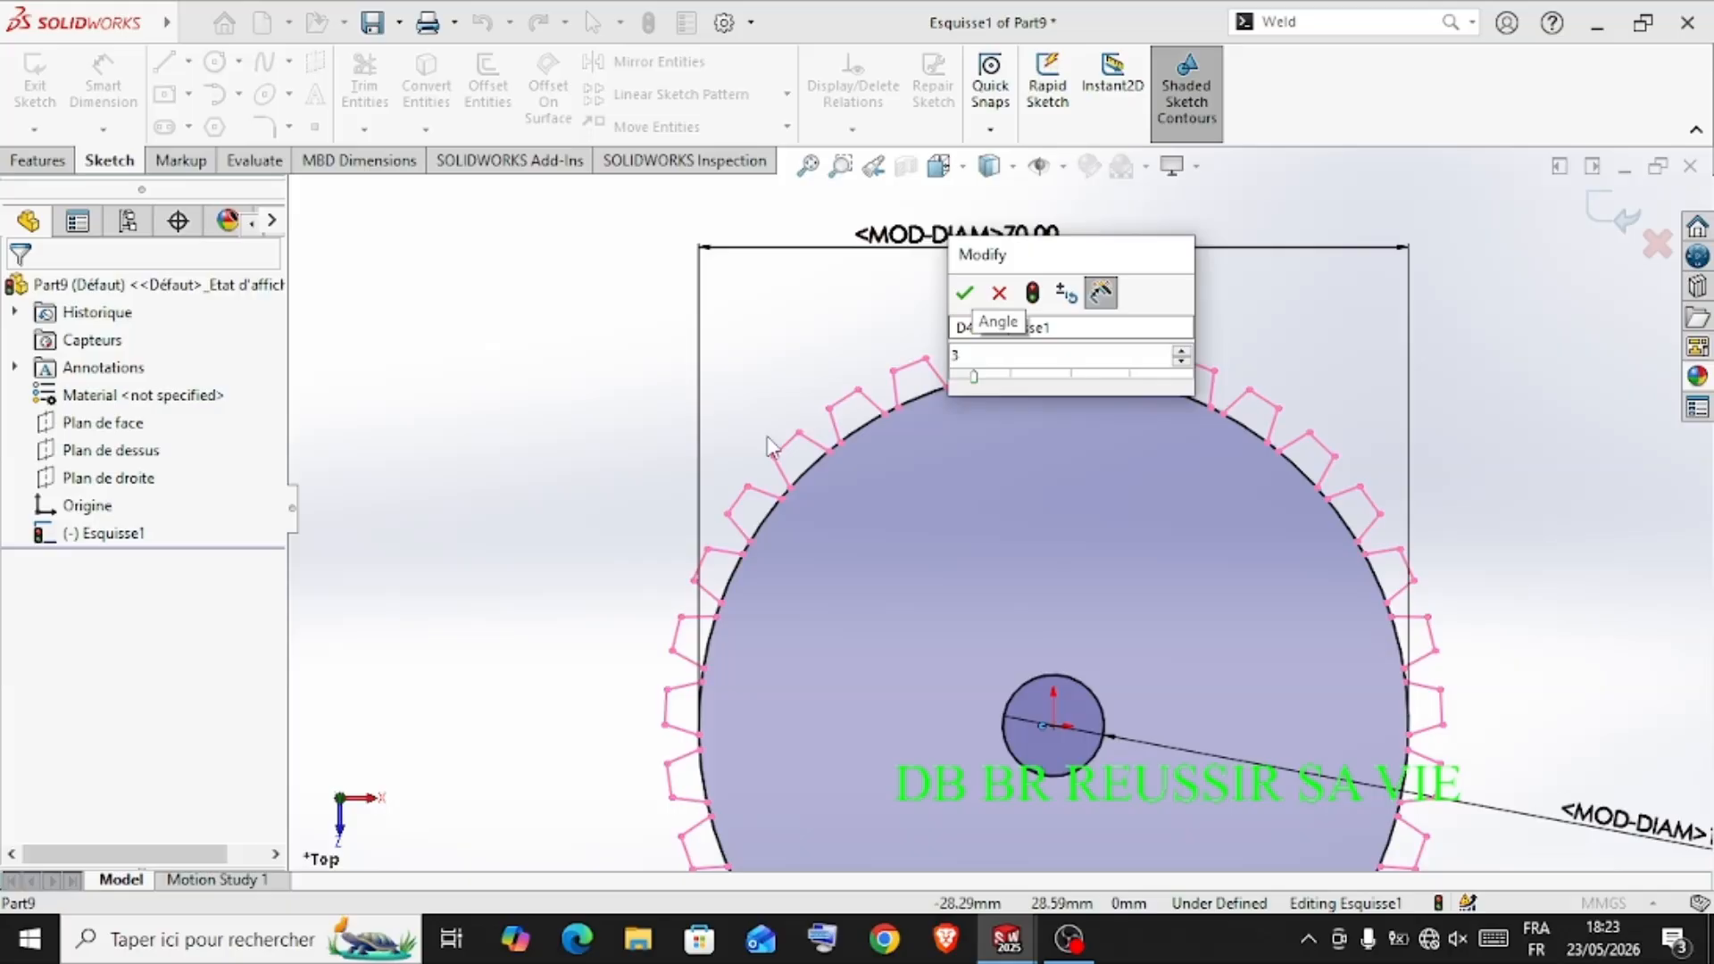
type("30")
key("Return")
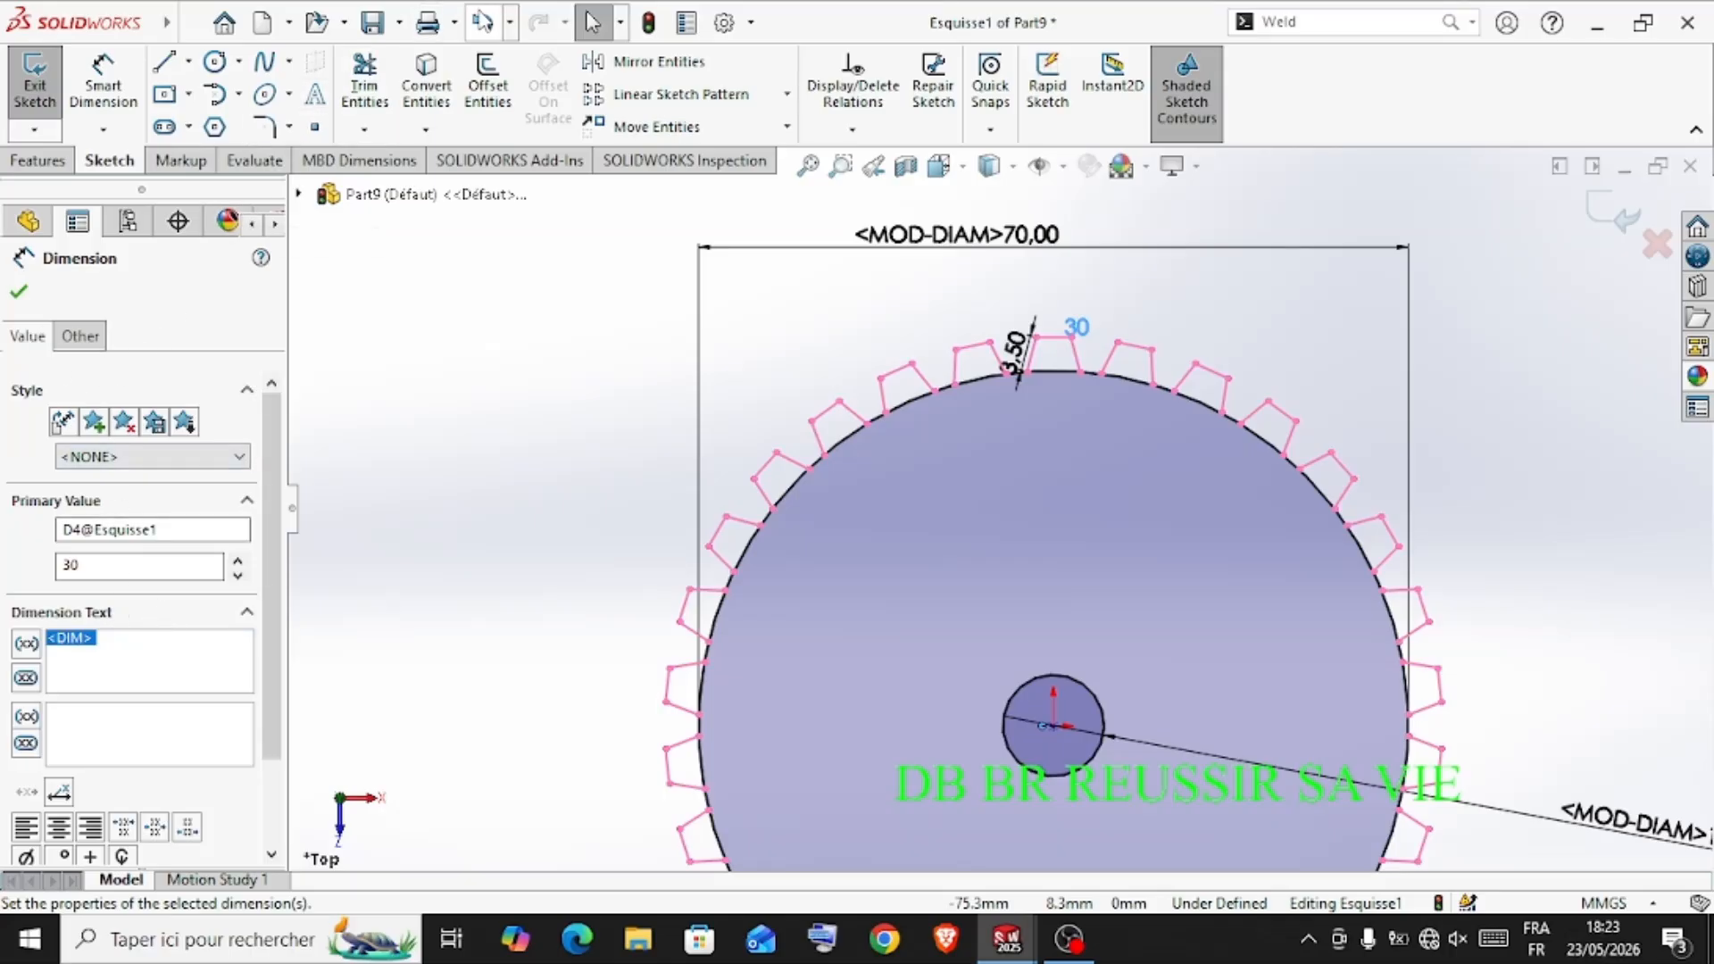
Undo the instance count change and the circular tooth pattern itself
left_click(483, 22)
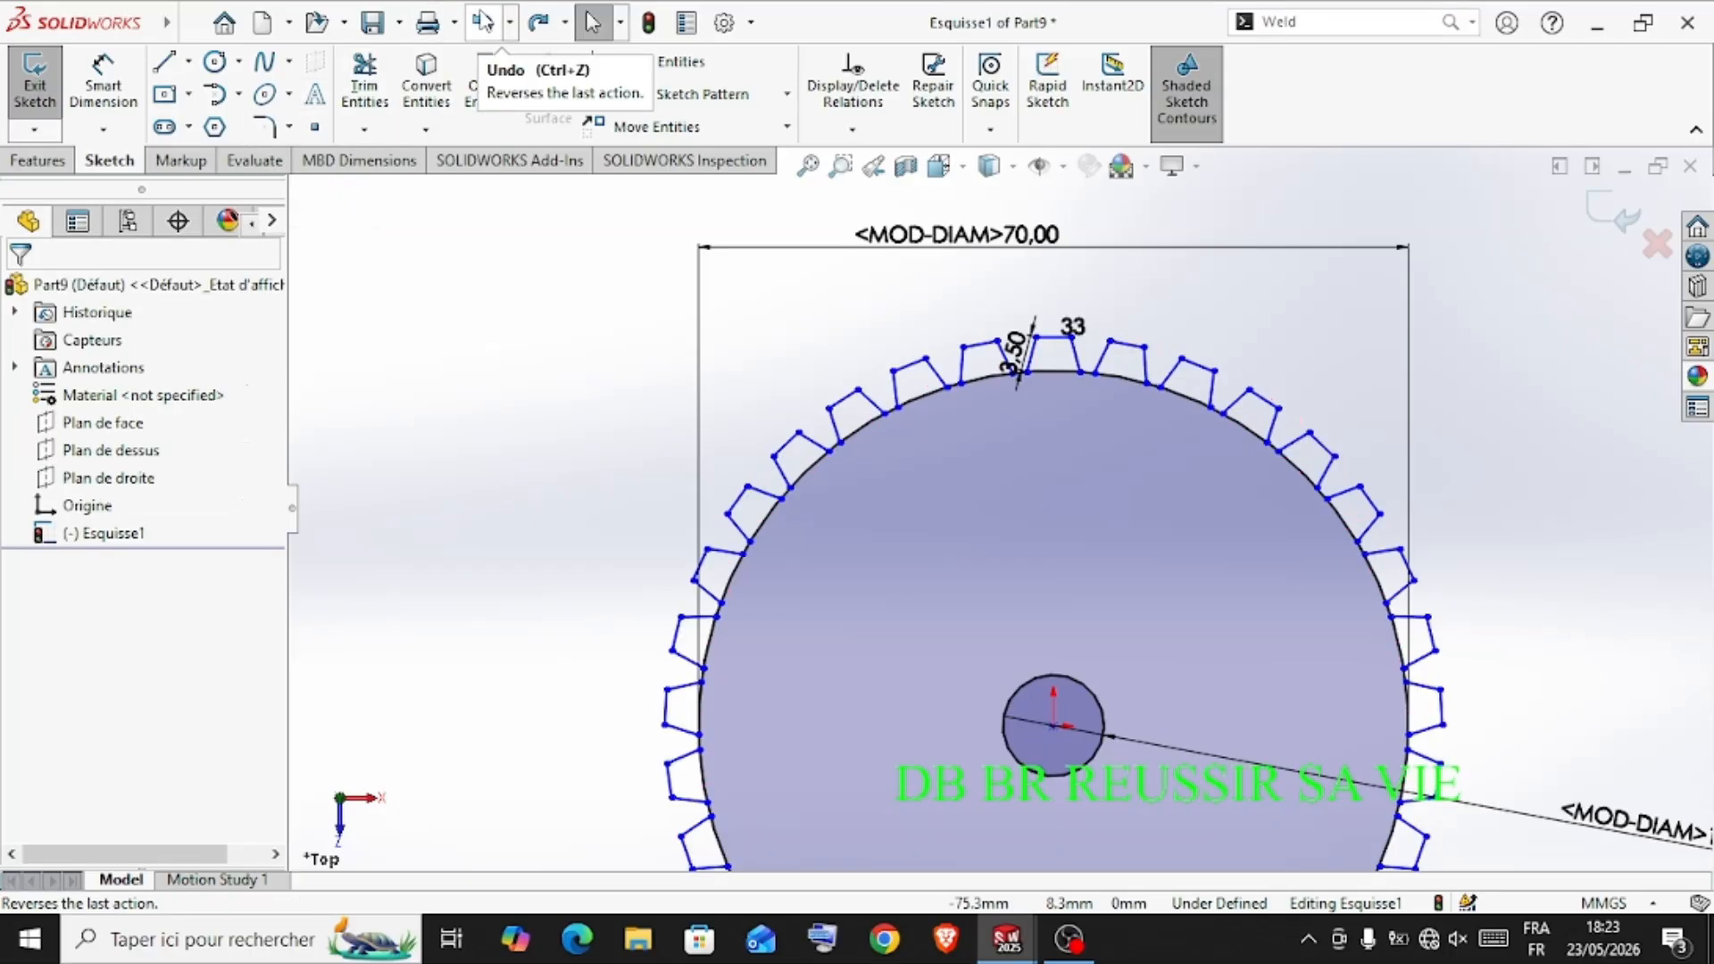
left_click(483, 22)
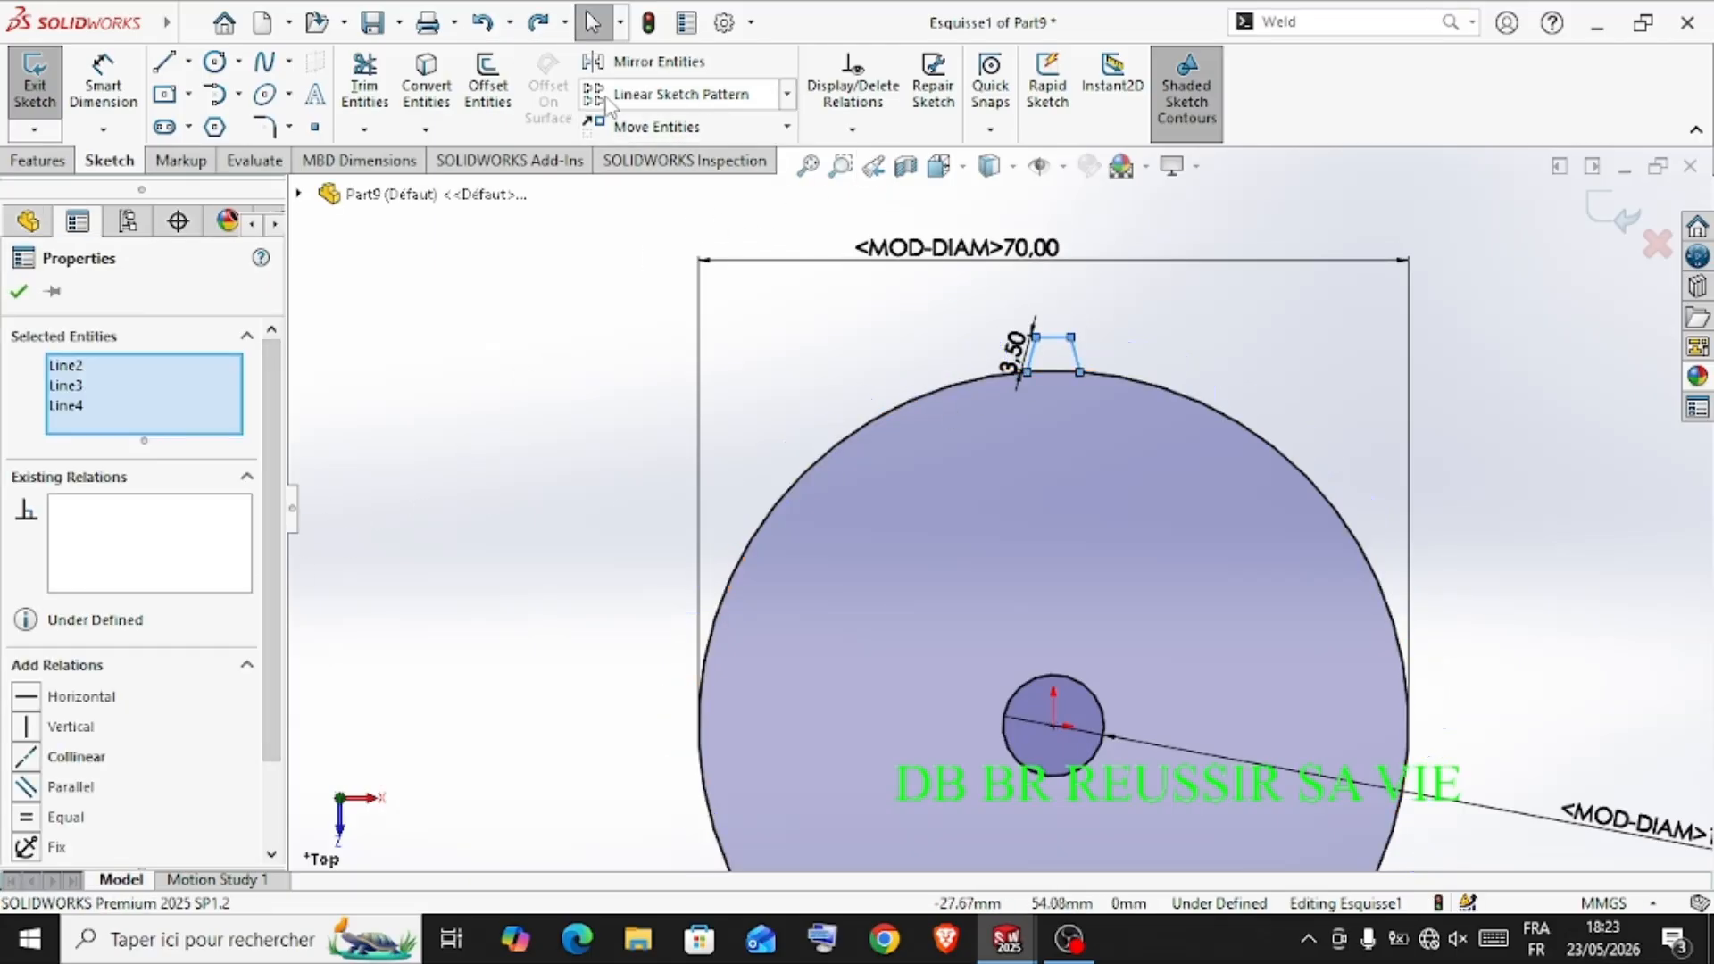
Pattern the three tooth lines circularly around the wheel's centre with 30 equally spaced instances over 360 degrees
left_click(787, 95)
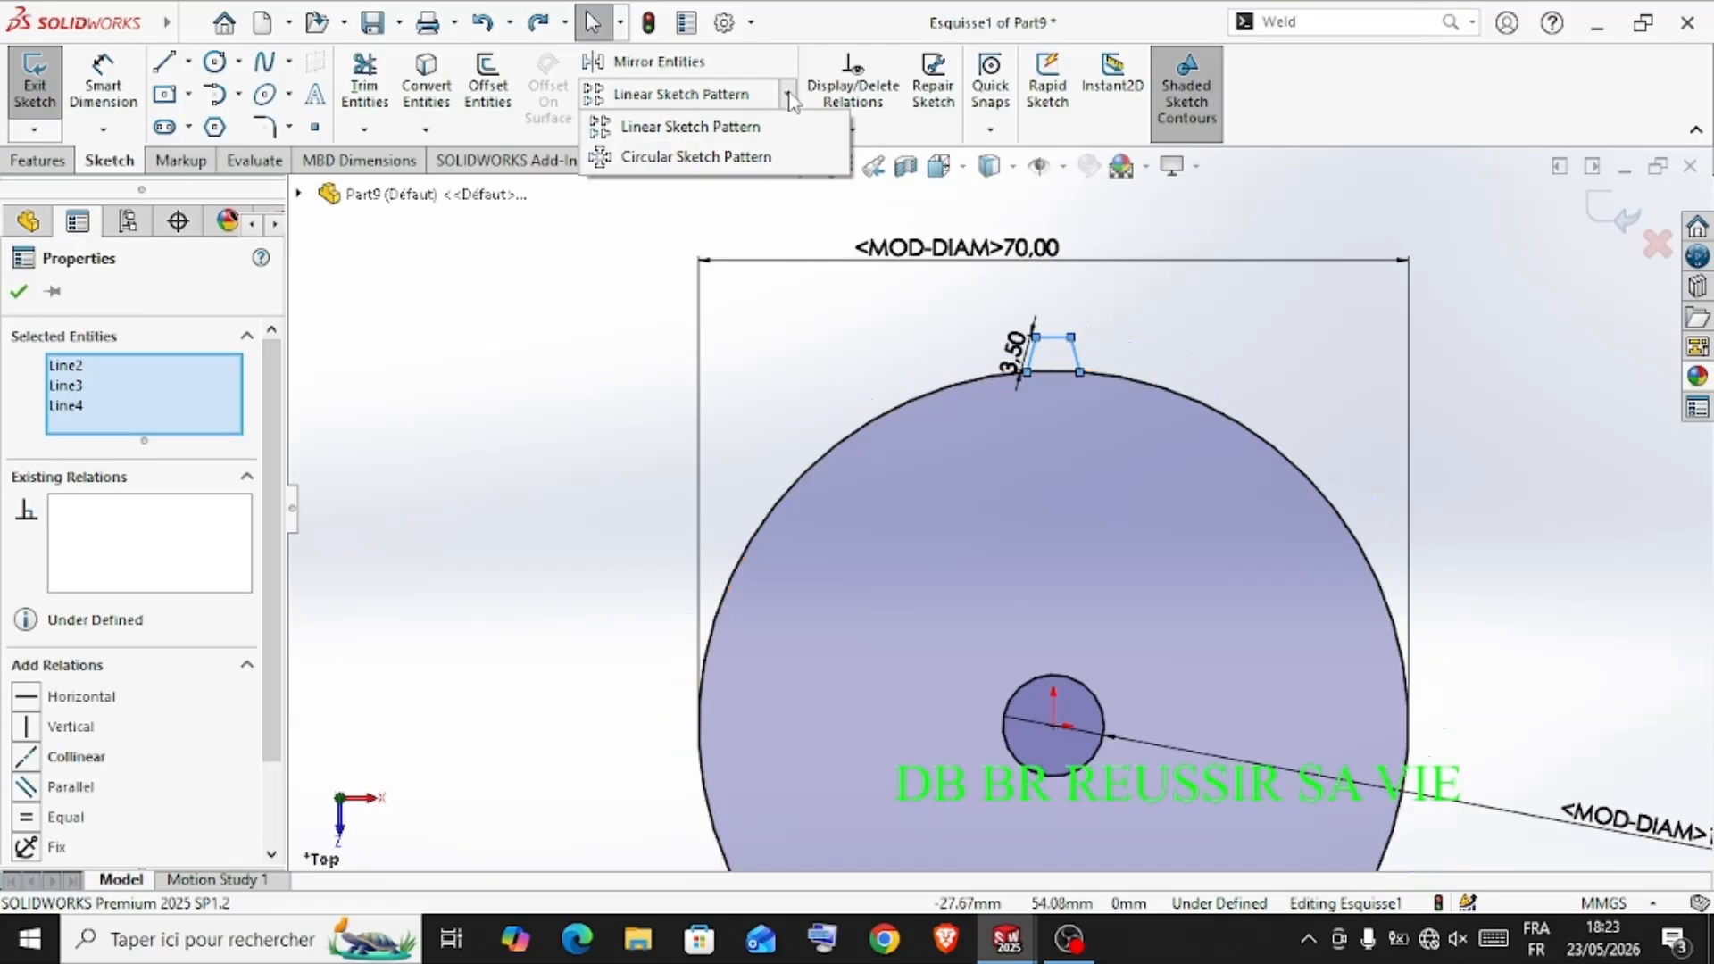
left_click(730, 153)
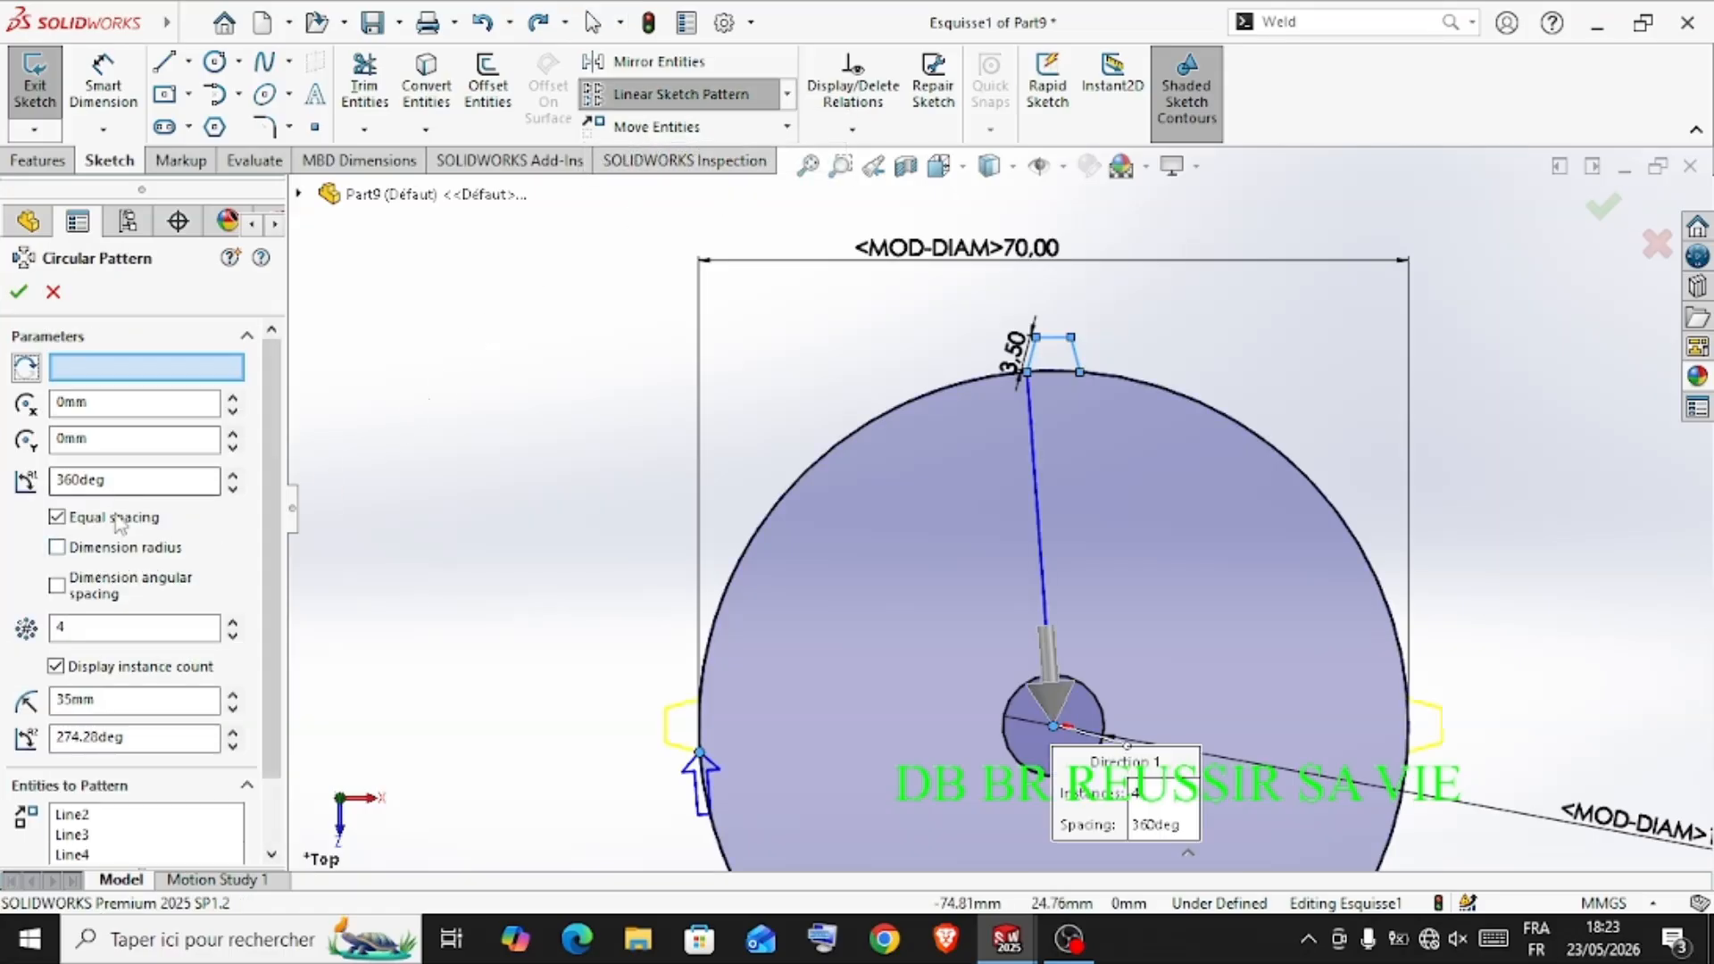
double_click(78, 626)
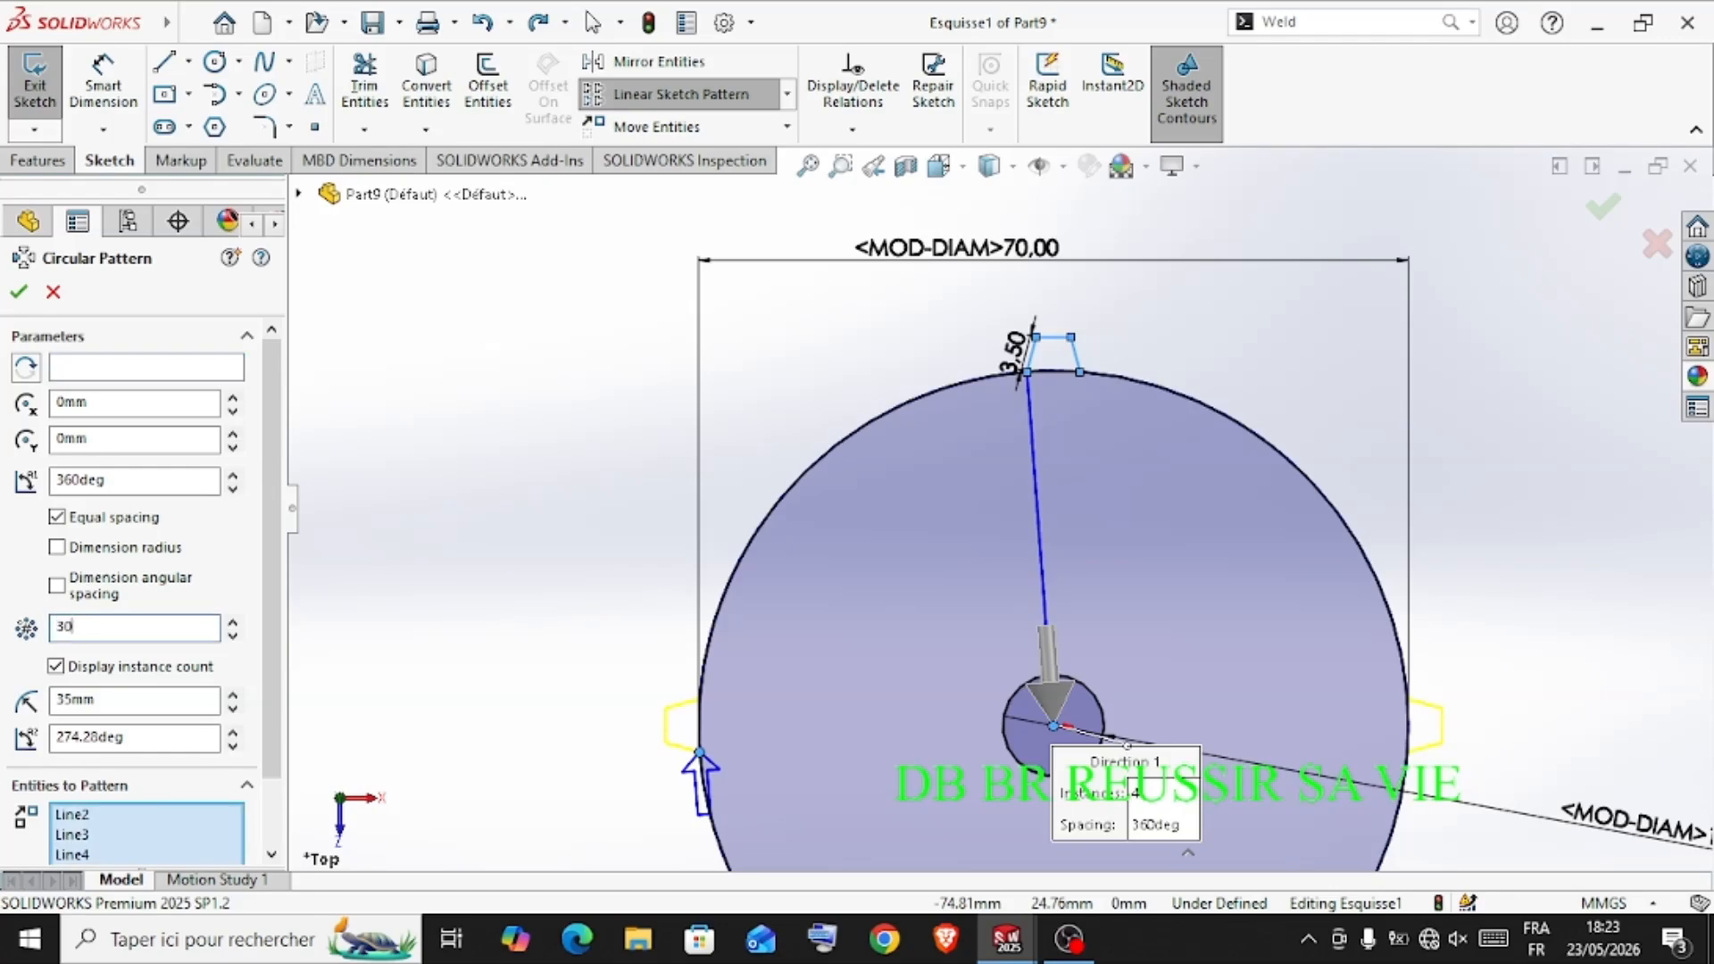
left_click(18, 292)
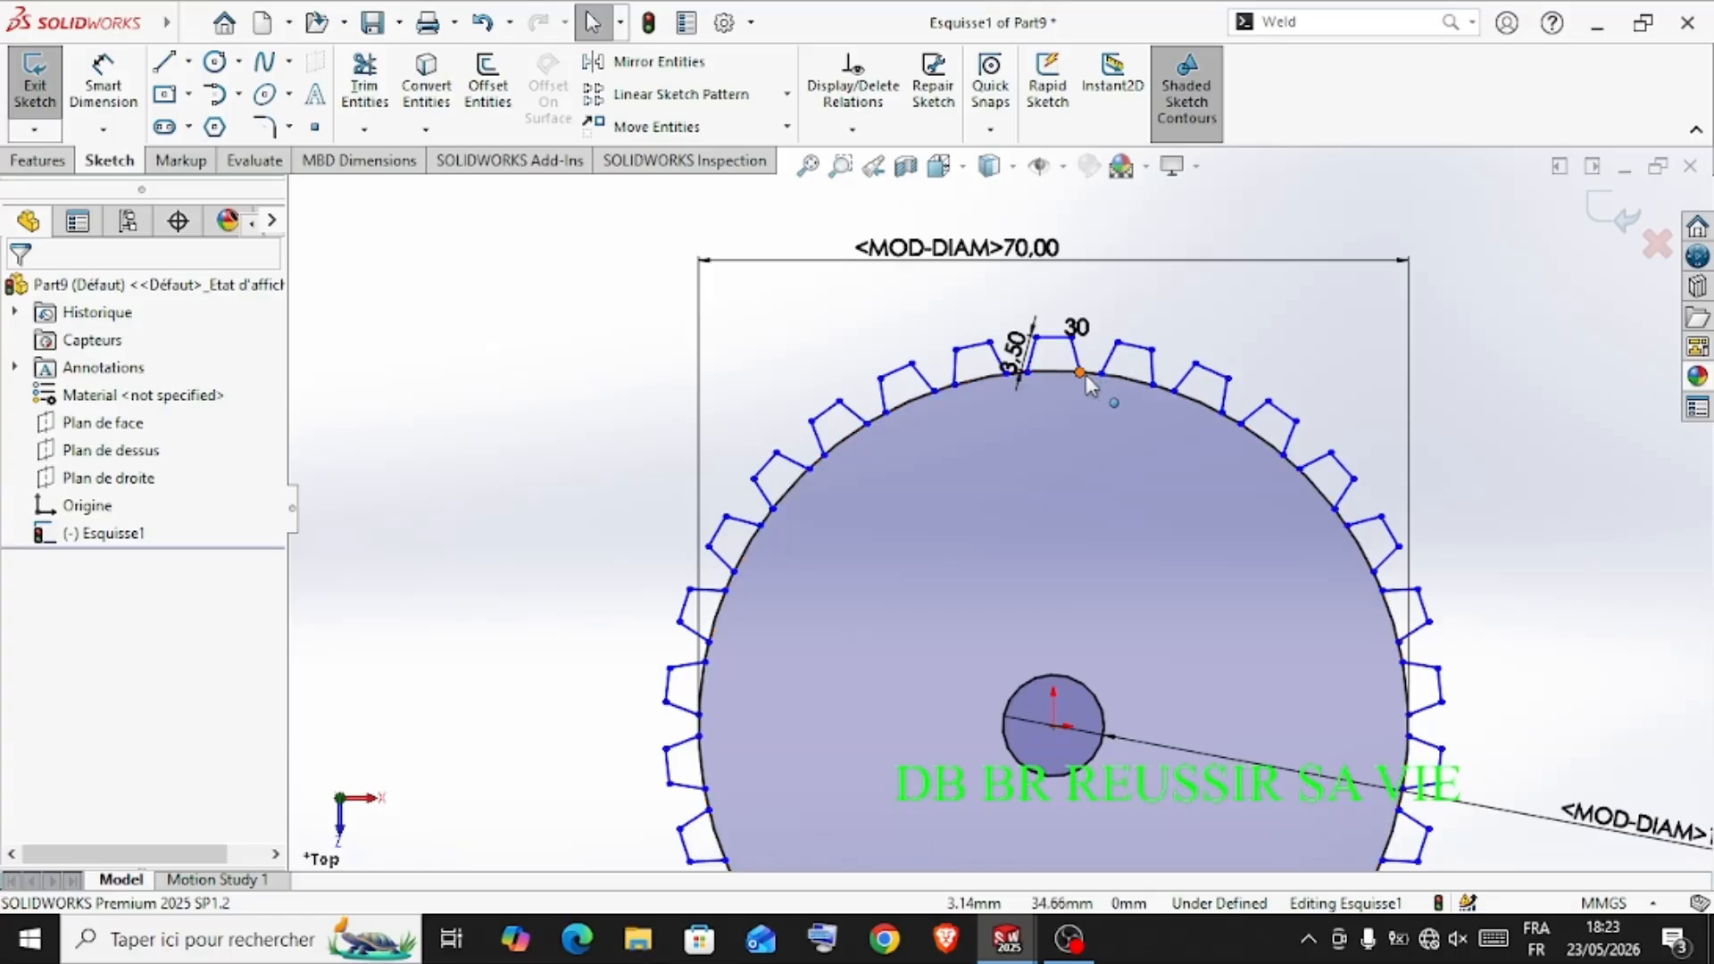
Power-trim the circle's arcs beneath the teeth along the upper part of the wheel and down its upper-left flank
scroll(1087, 379, "down", 1)
scroll(1029, 545, "up", 2)
scroll(1035, 554, "up", 1)
scroll(1028, 576, "down", 1)
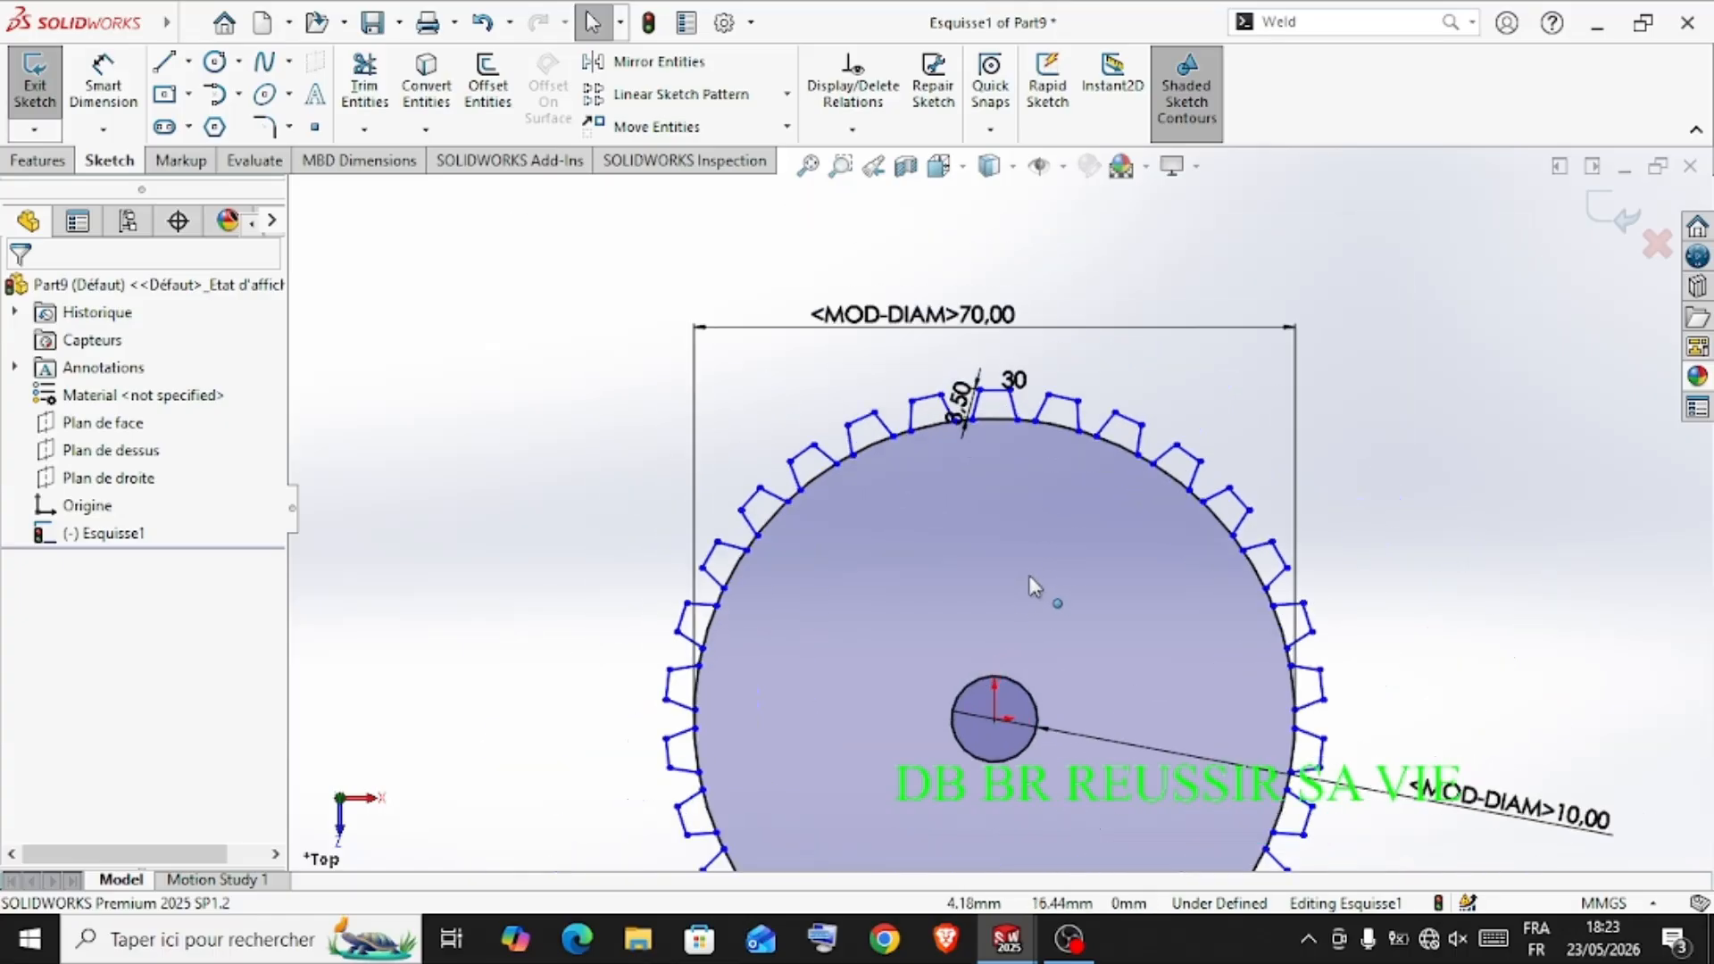
scroll(1028, 575, "down", 1)
left_click(364, 85)
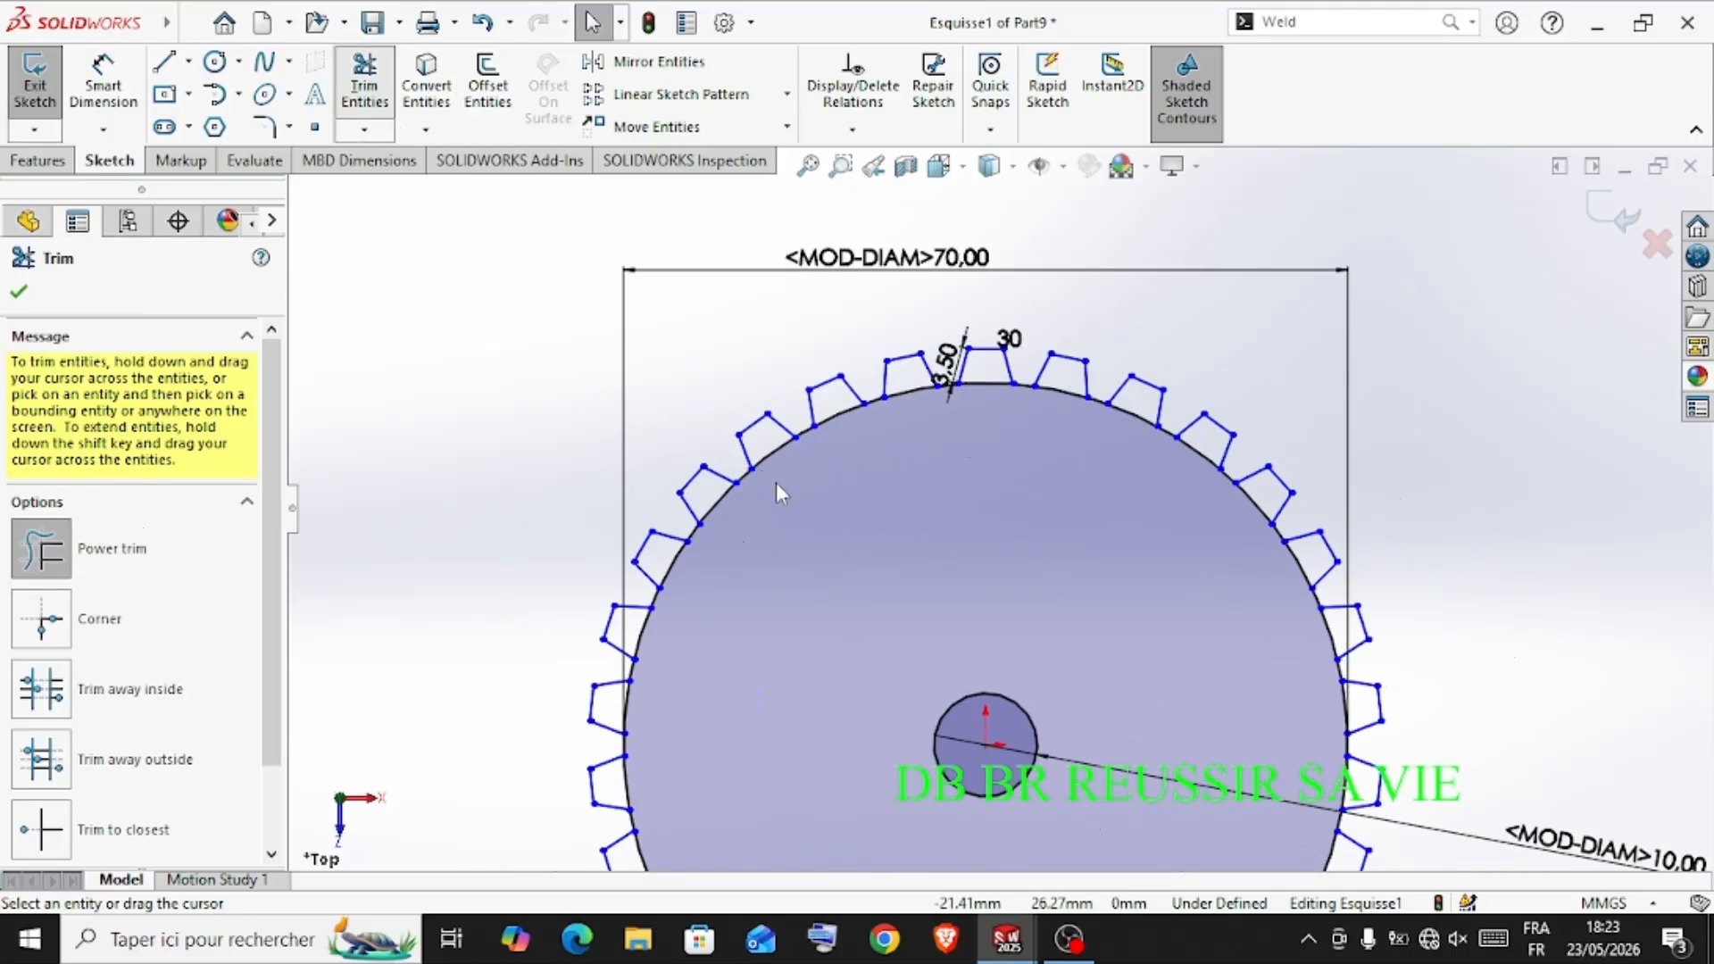
scroll(852, 437, "down", 1)
scroll(933, 375, "down", 1)
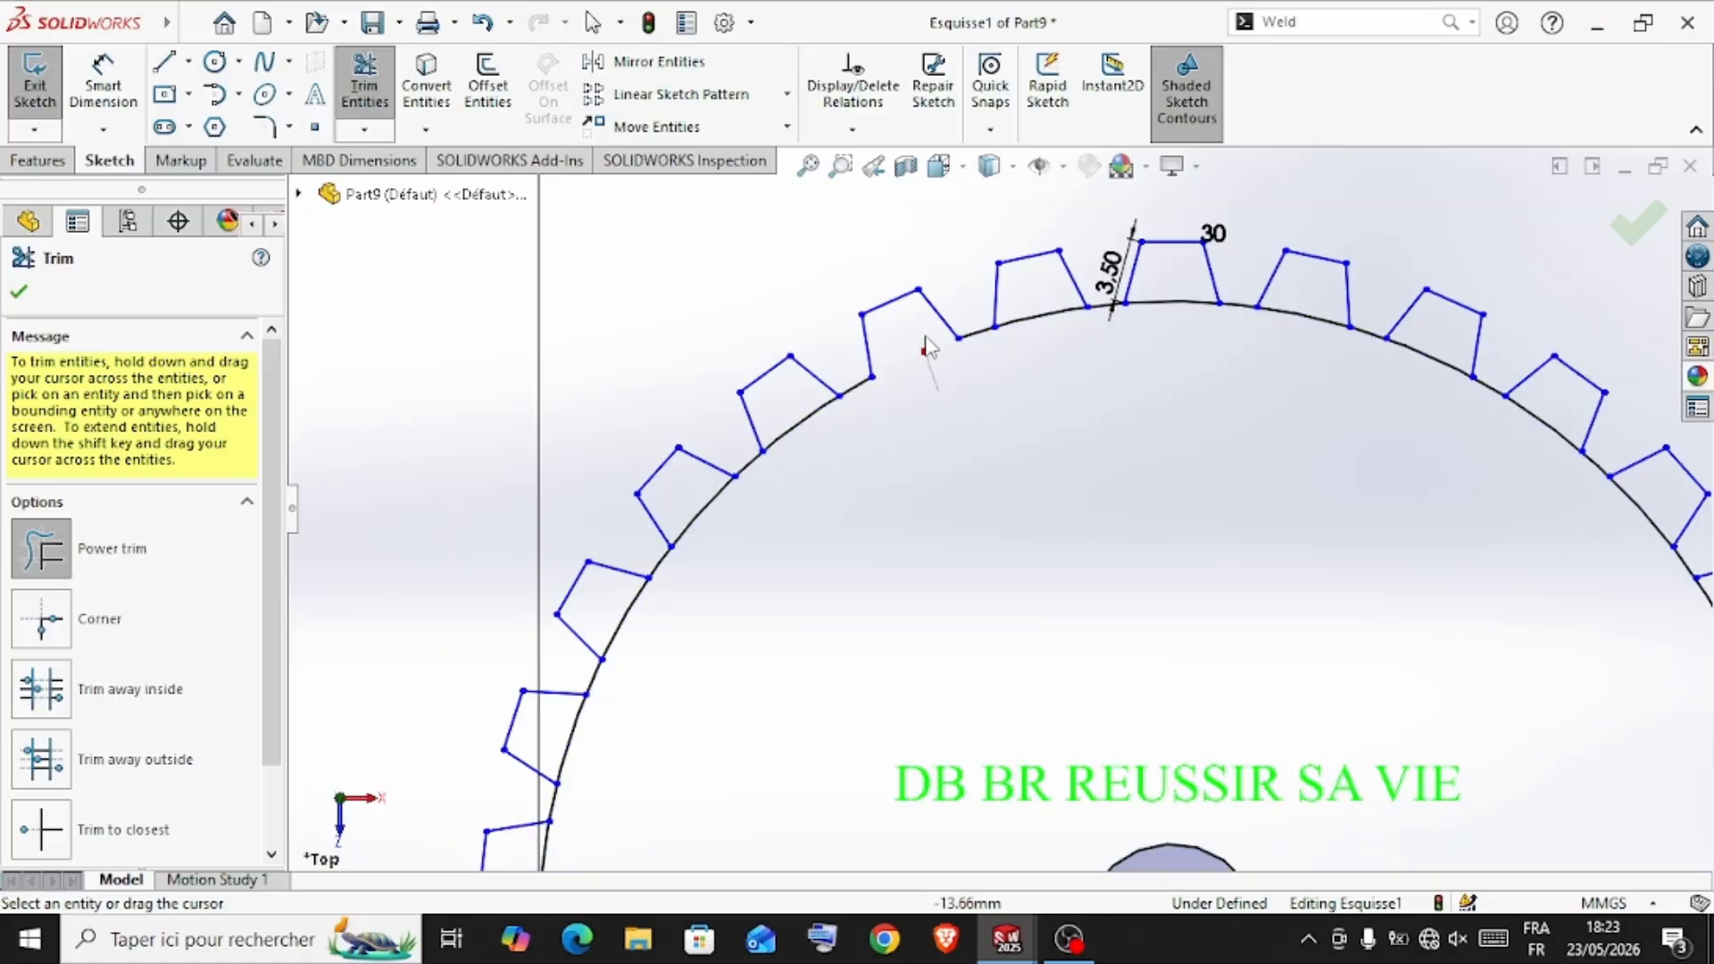
left_click_drag(926, 338, 924, 332)
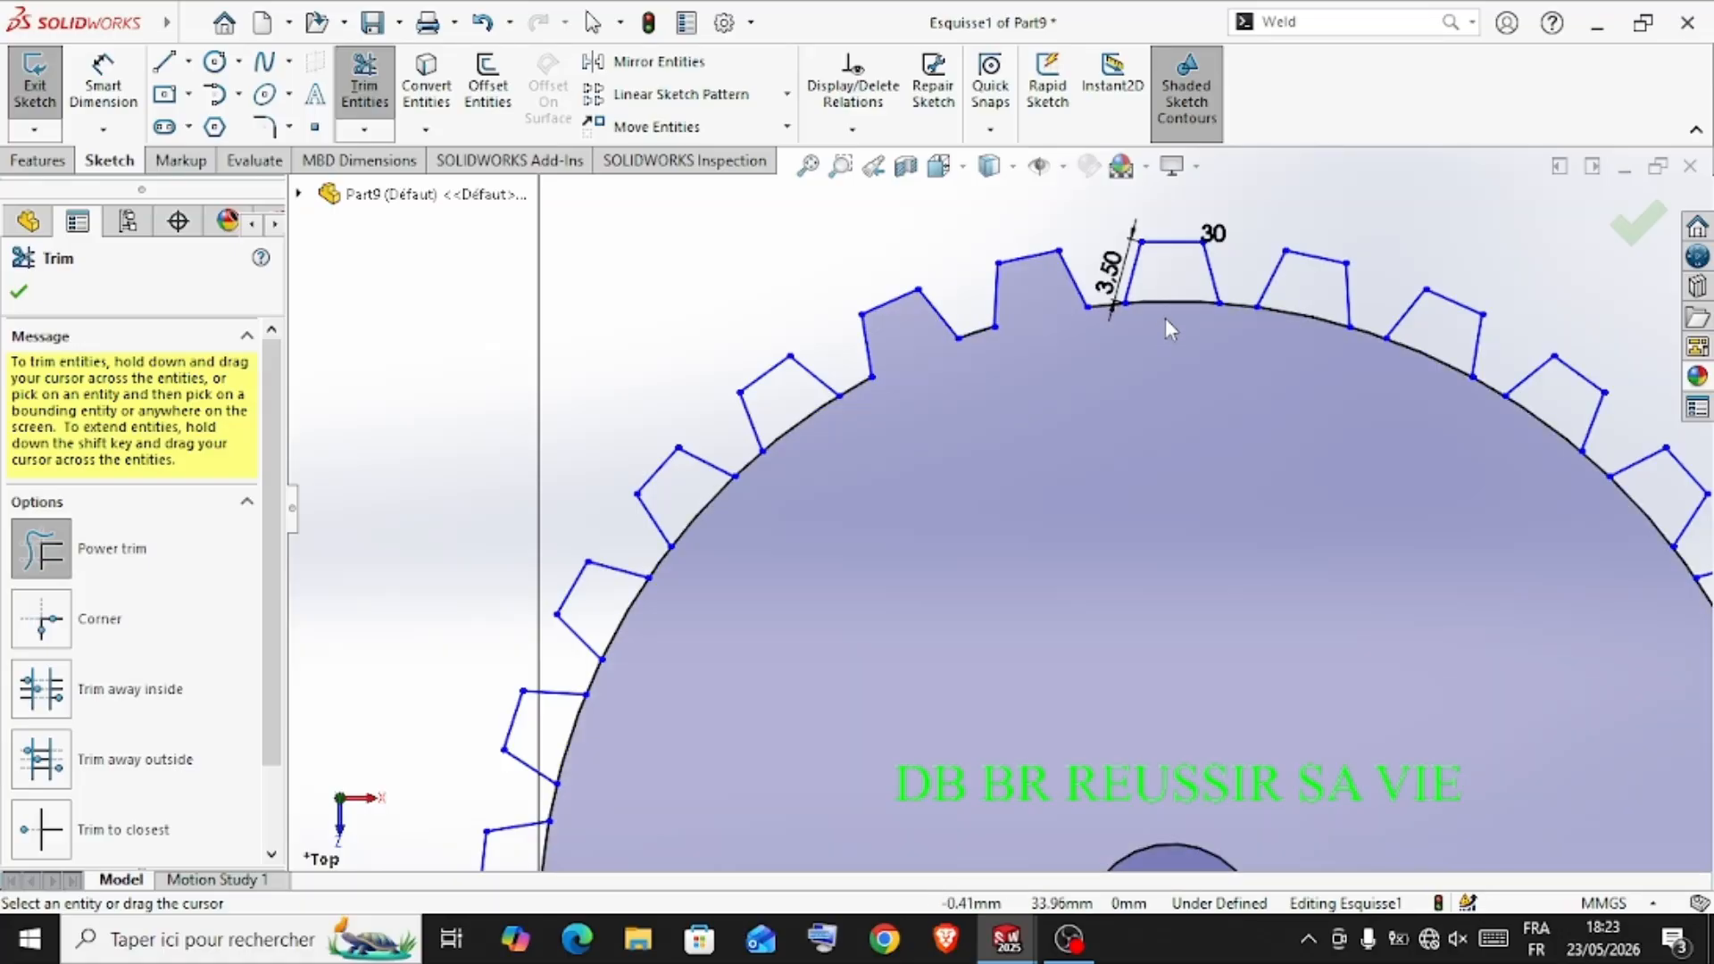
mouse_move(1165, 317)
left_mouse_down()
mouse_move(1398, 455)
mouse_move(1435, 356)
mouse_move(1550, 423)
left_mouse_up()
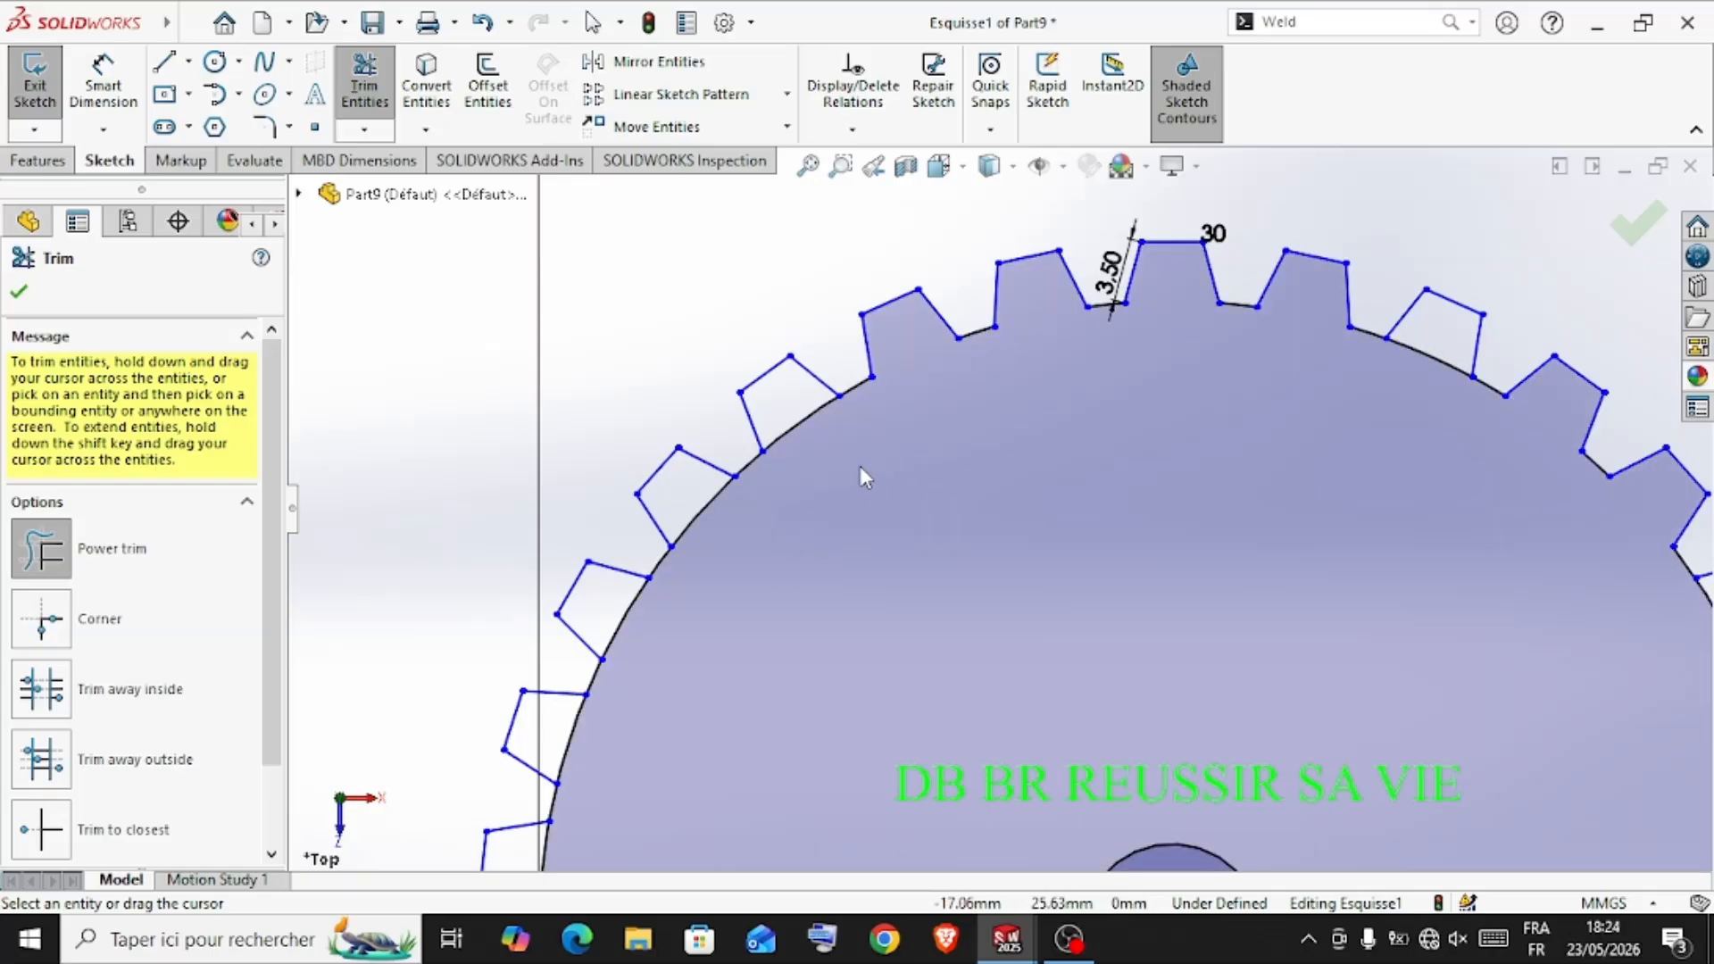
mouse_move(863, 470)
left_mouse_down()
mouse_move(800, 422)
mouse_move(735, 544)
mouse_move(688, 496)
left_mouse_up()
left_click_drag(646, 653, 615, 598)
left_click_drag(630, 761, 593, 739)
scroll(593, 738, "up", 5)
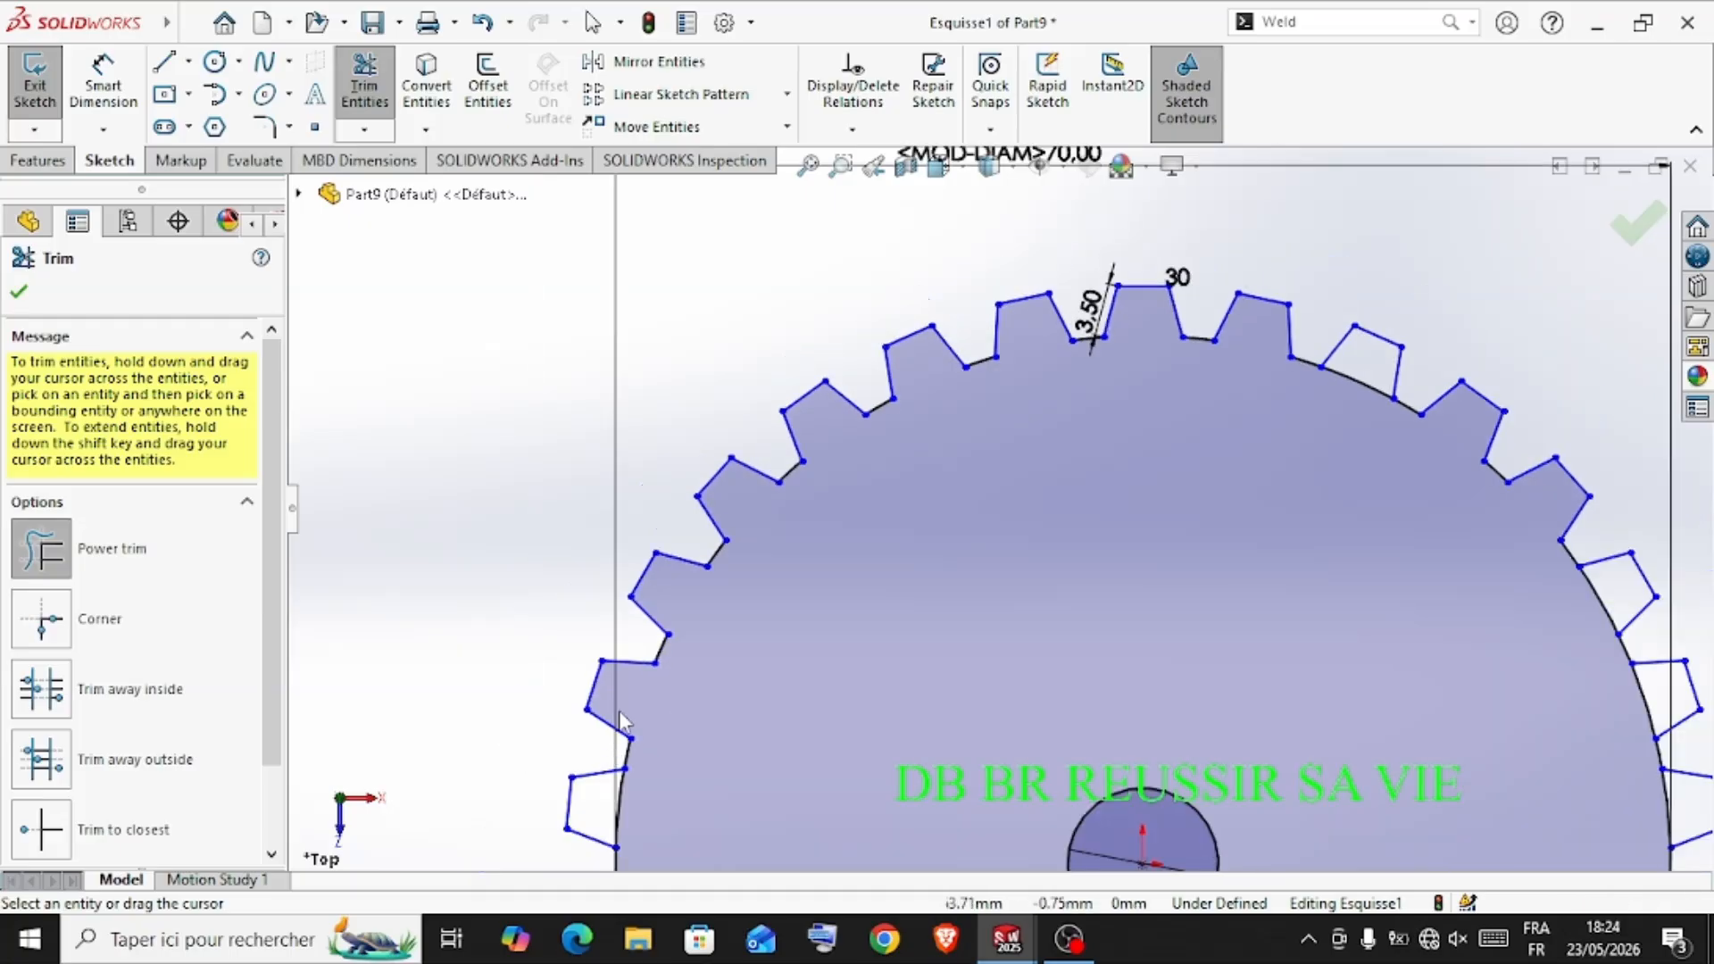
Trim away the circle's arcs beneath the teeth along the wheel's left and lower-left side
scroll(910, 676, "down", 5)
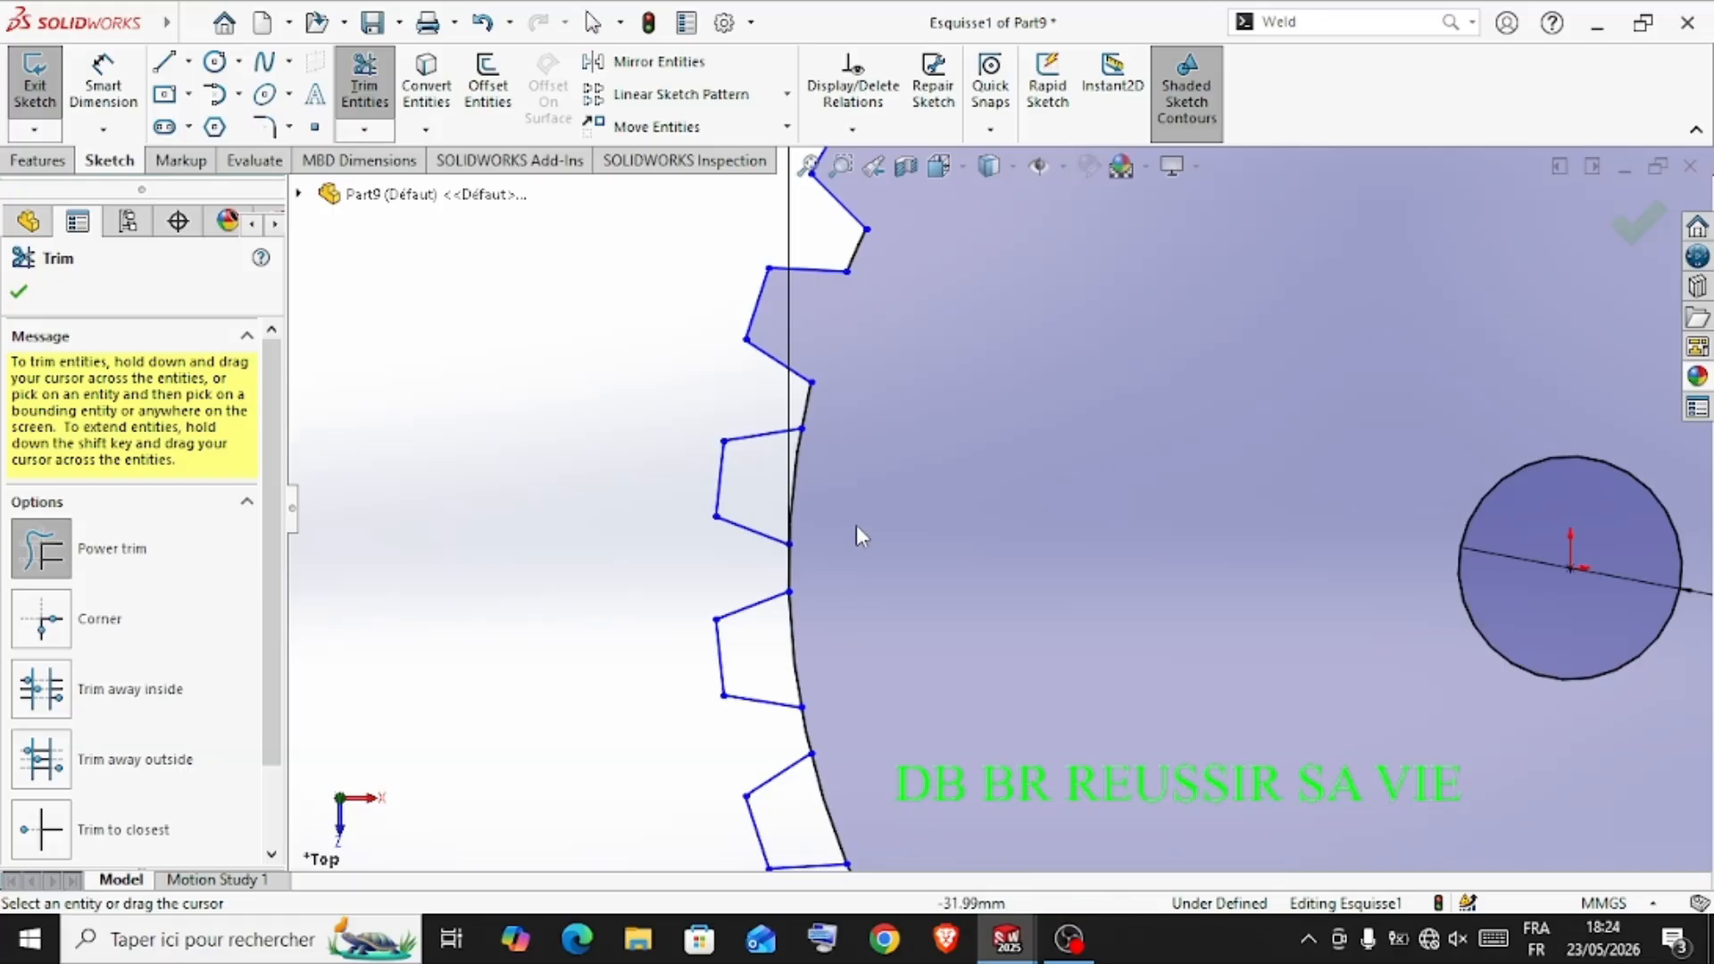
left_click_drag(852, 518, 775, 489)
left_click_drag(865, 607, 769, 664)
left_click_drag(855, 750, 794, 817)
scroll(882, 758, "up", 3)
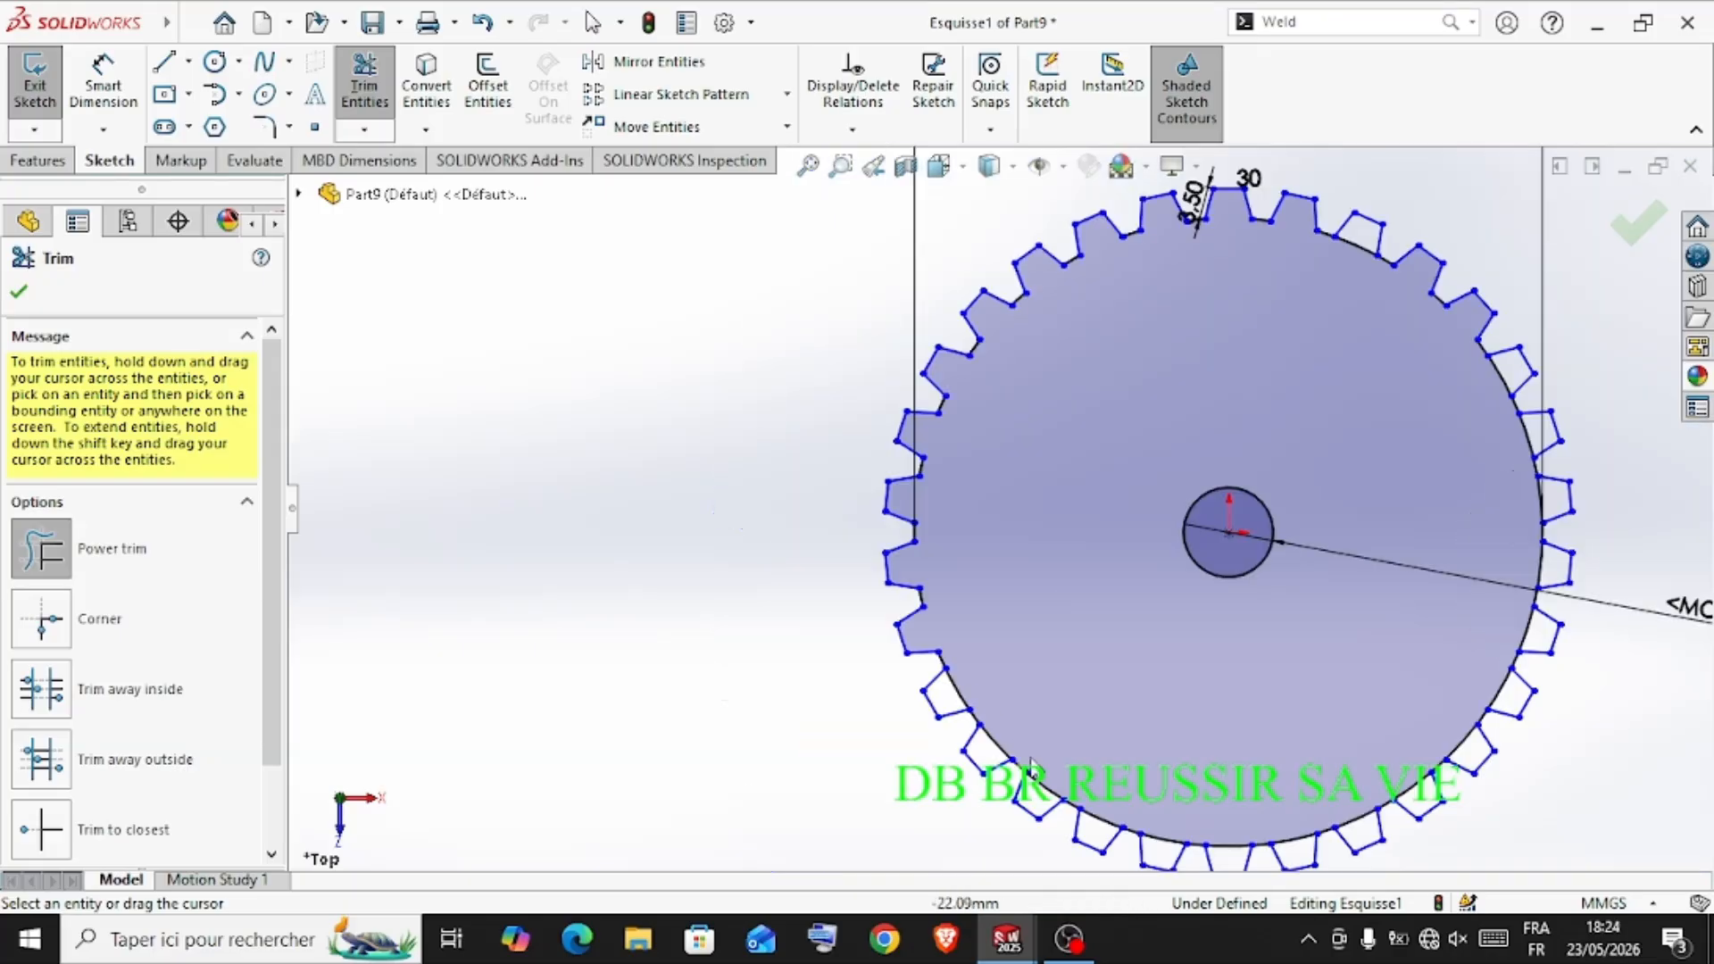
scroll(928, 583, "down", 4)
left_click_drag(945, 580, 907, 625)
left_click_drag(920, 517, 859, 552)
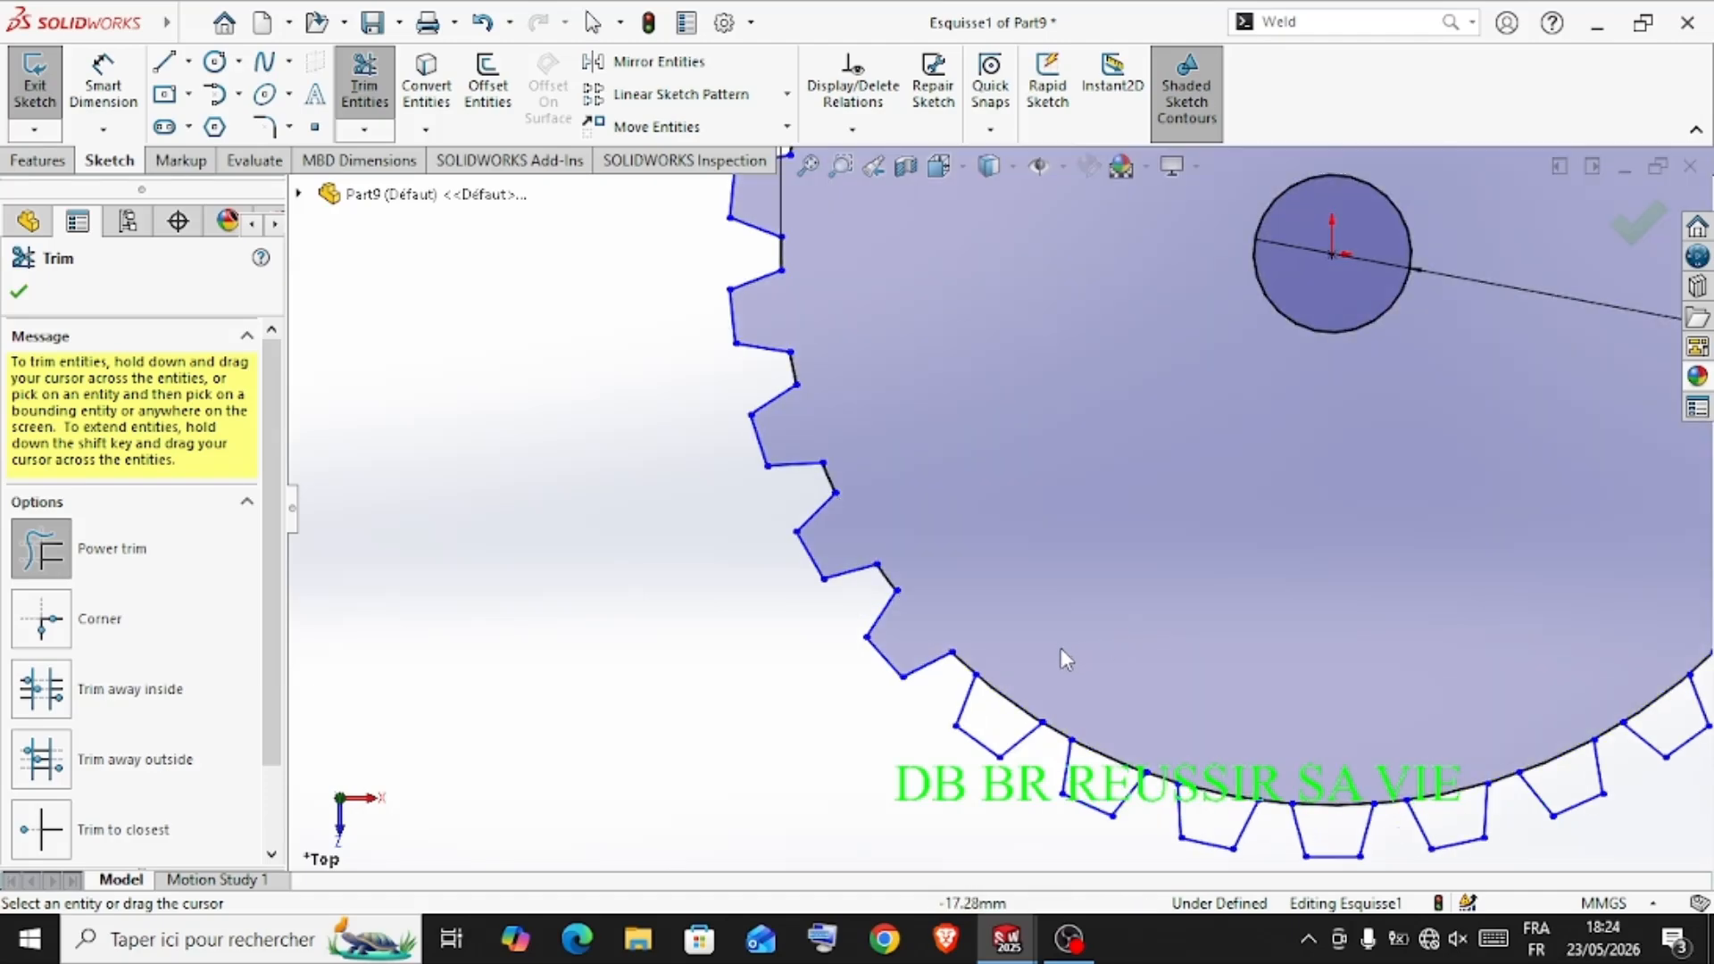
left_click_drag(1061, 648, 1005, 716)
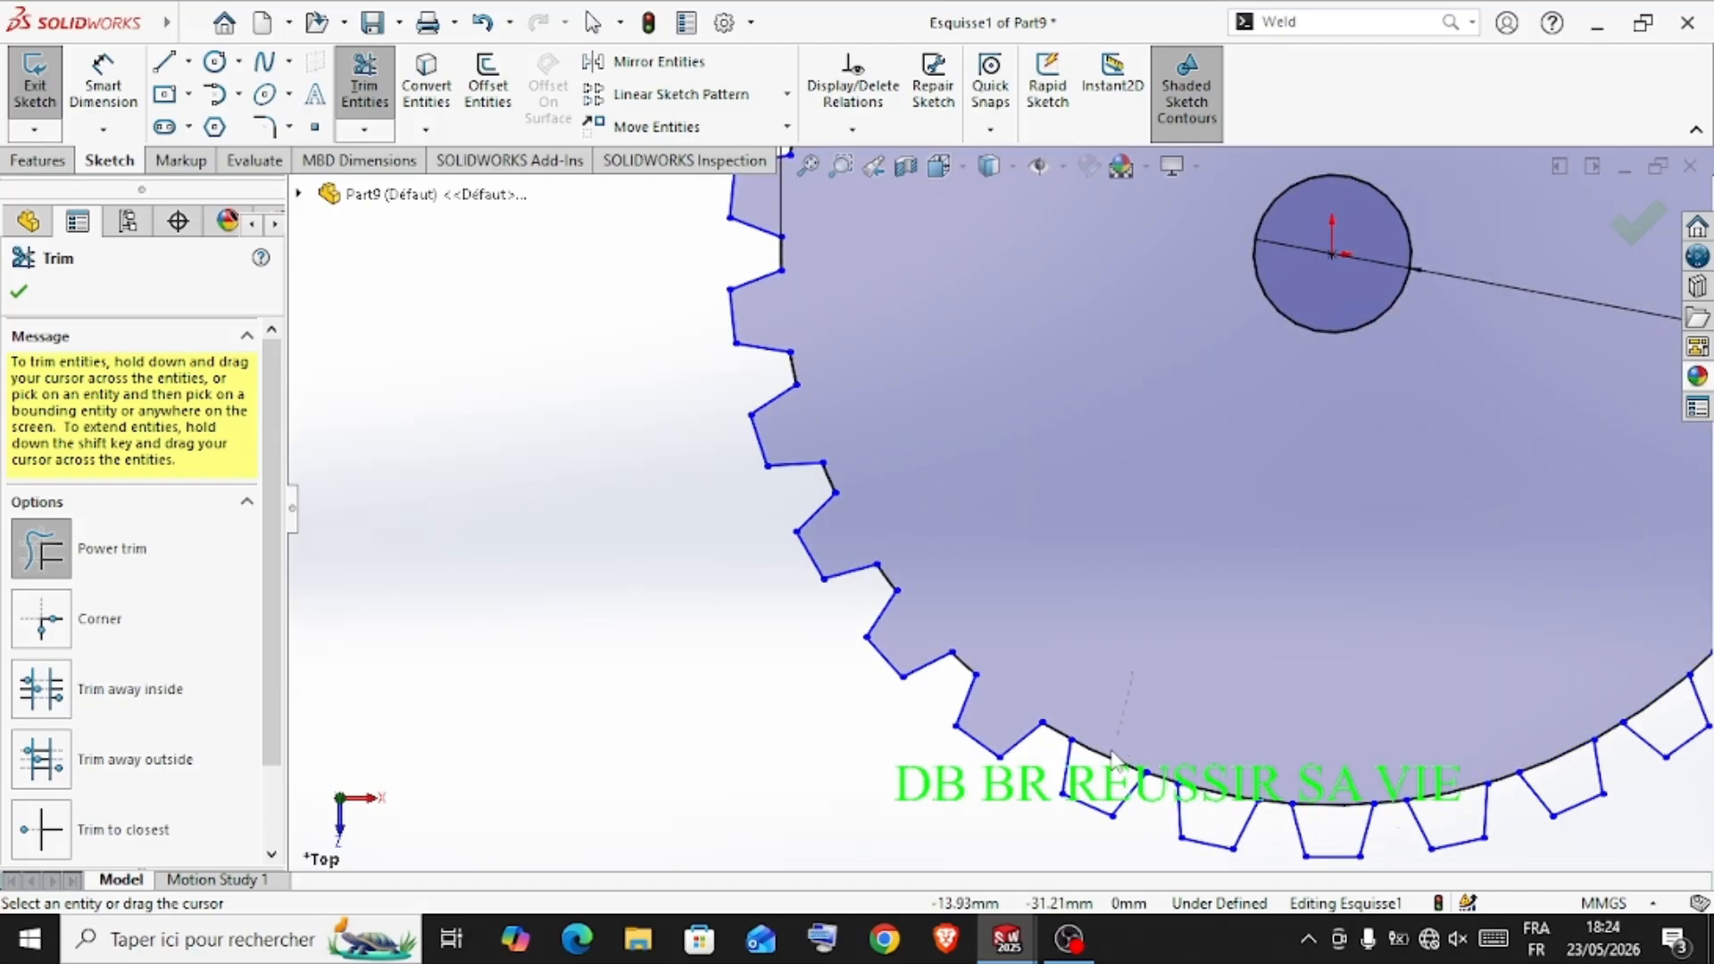
left_click_drag(1128, 734, 1107, 768)
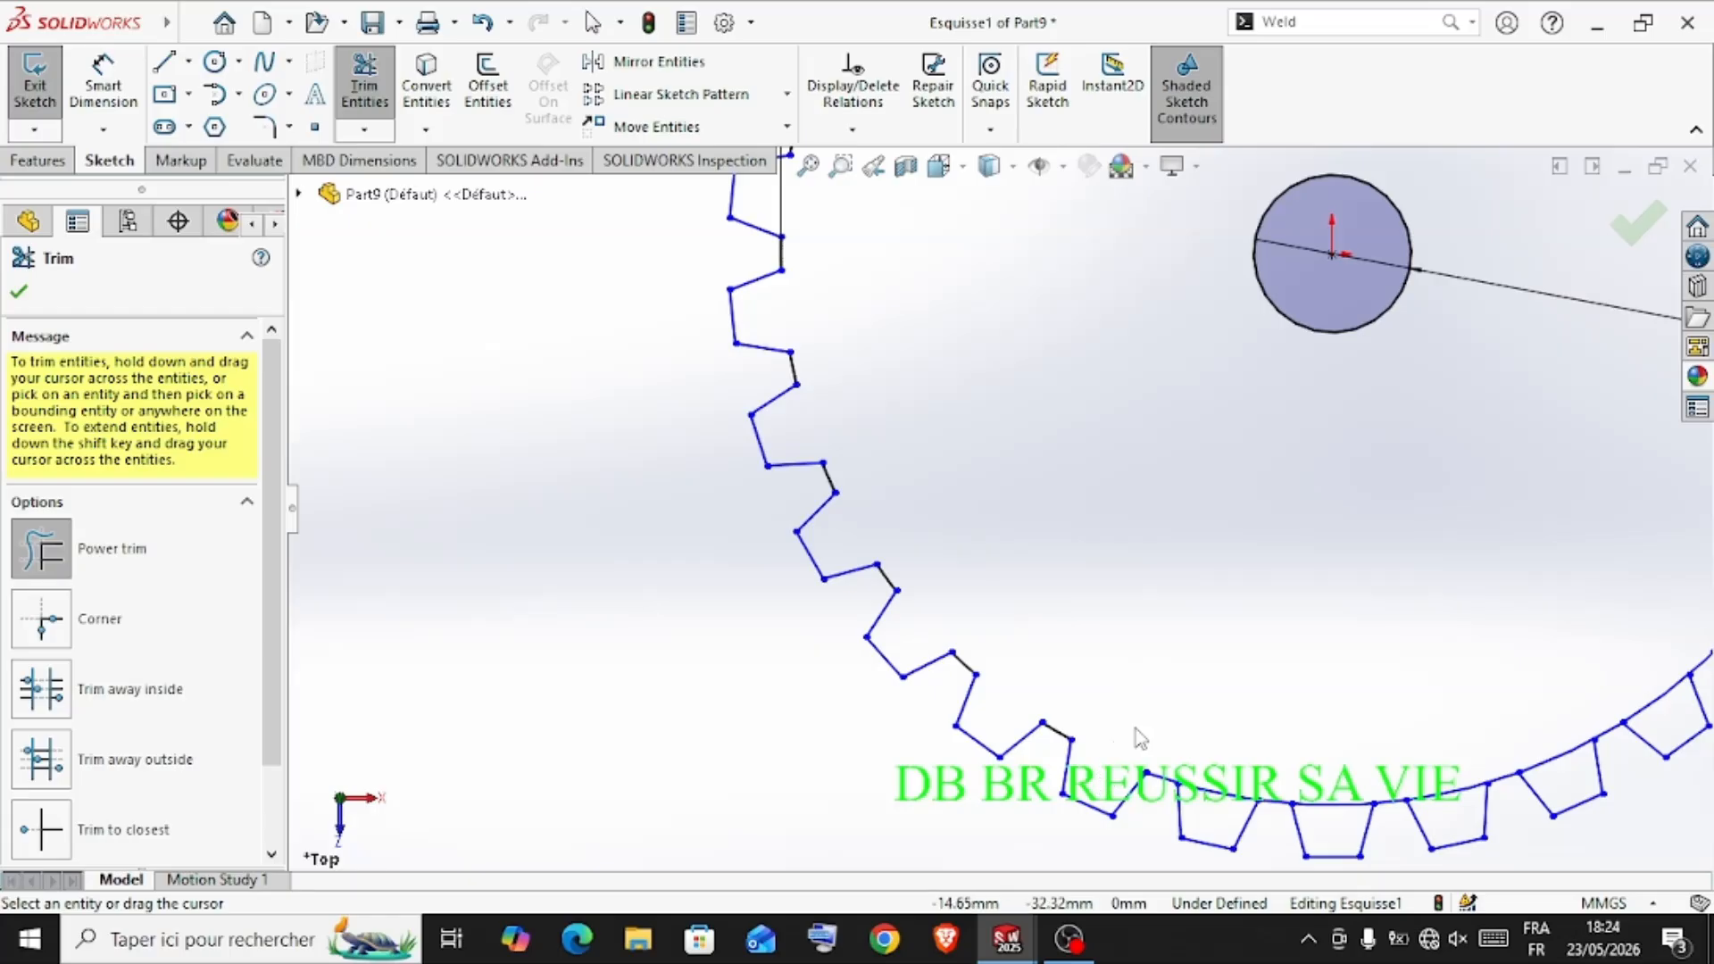
left_click_drag(1190, 719, 1199, 806)
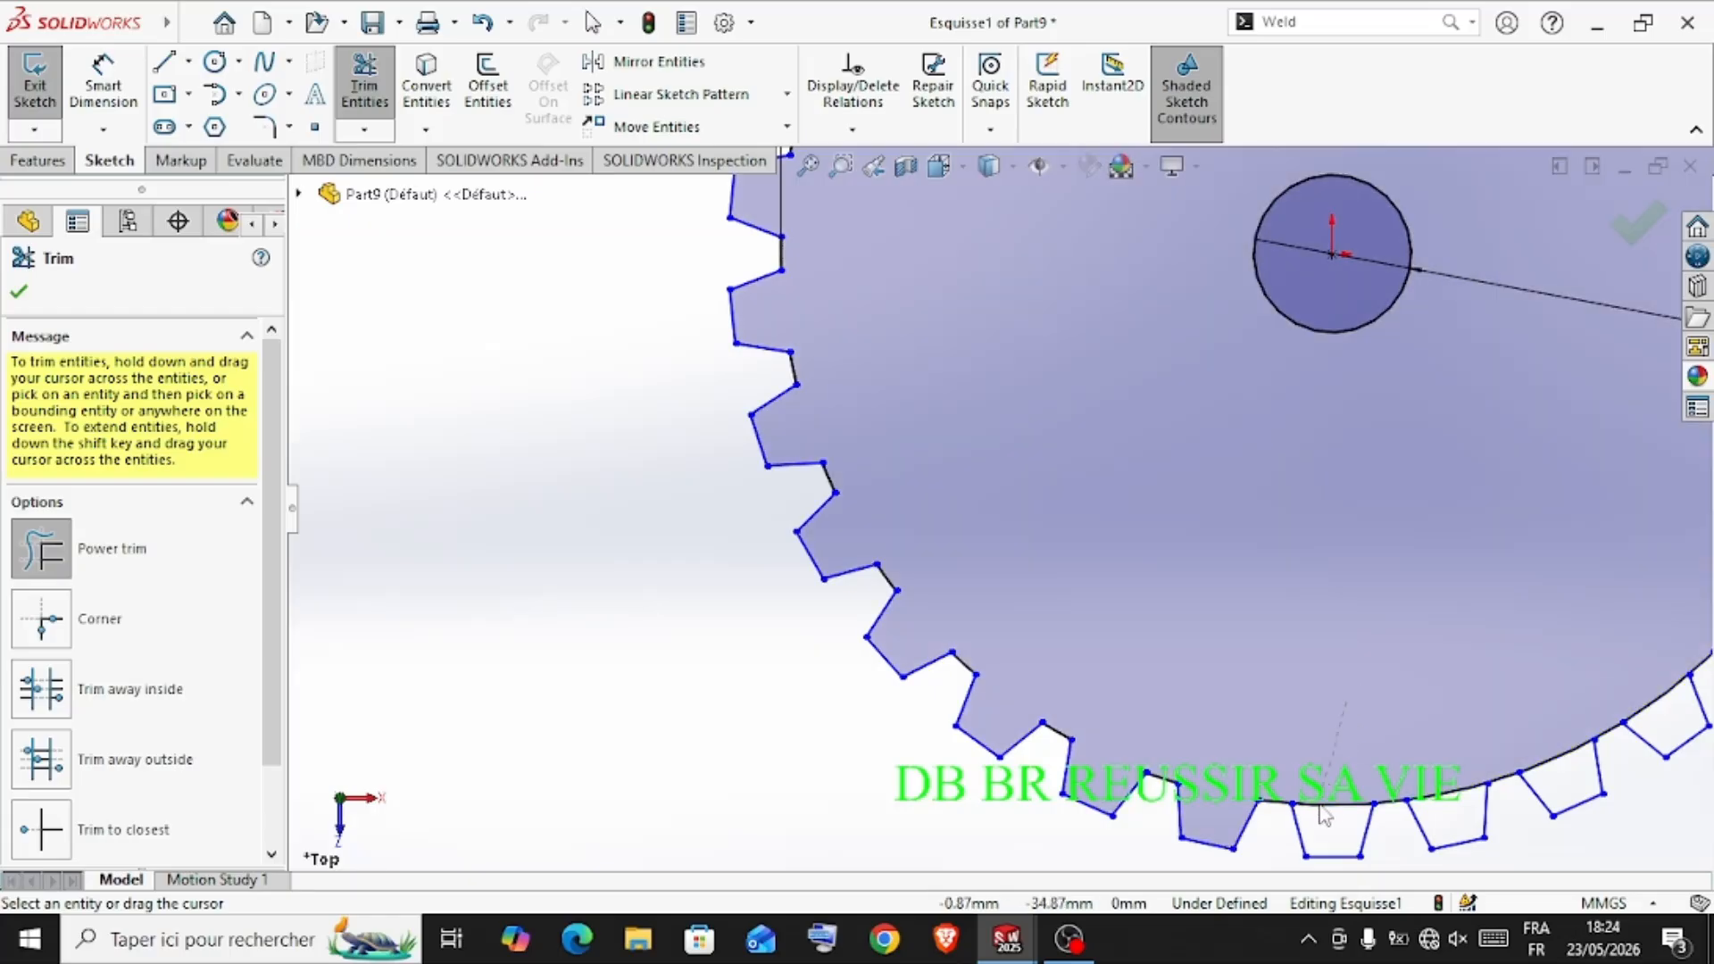
Trim the circle's arcs under the teeth at the very bottom and the start of the lower-right side
left_click_drag(1325, 814, 1326, 823)
left_click_drag(1429, 804, 1429, 809)
left_click_drag(1541, 771, 1544, 773)
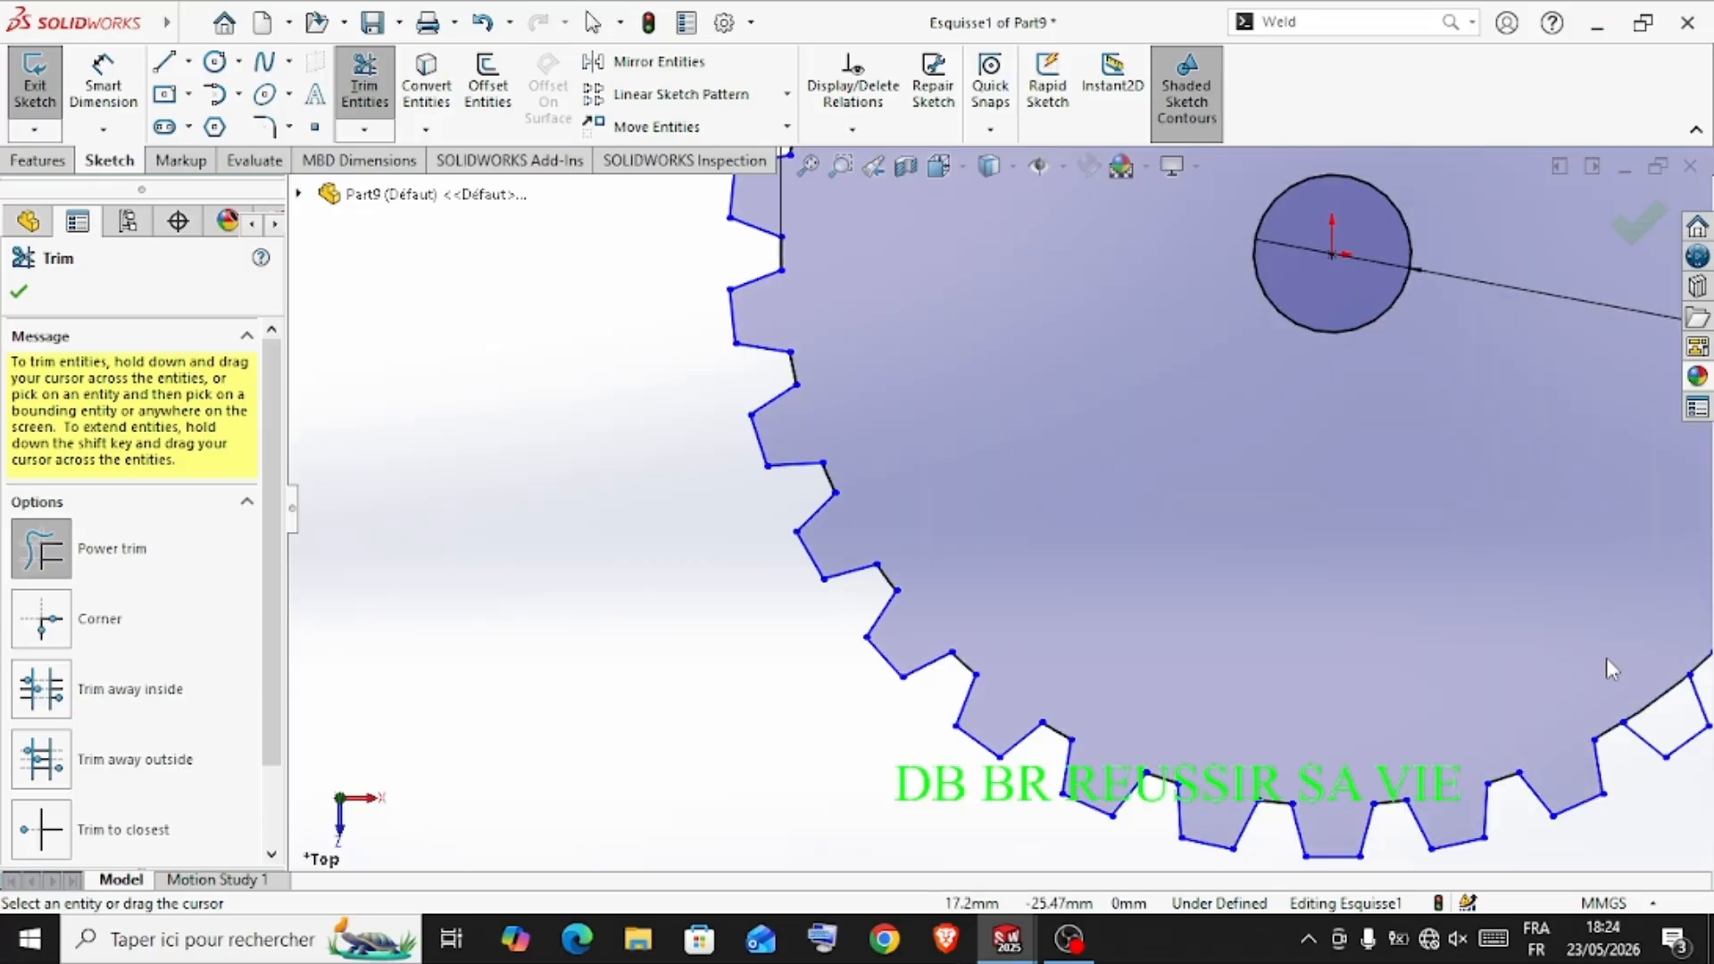
left_click_drag(1644, 719, 1646, 721)
scroll(1556, 490, "up", 4)
scroll(1277, 429, "down", 3)
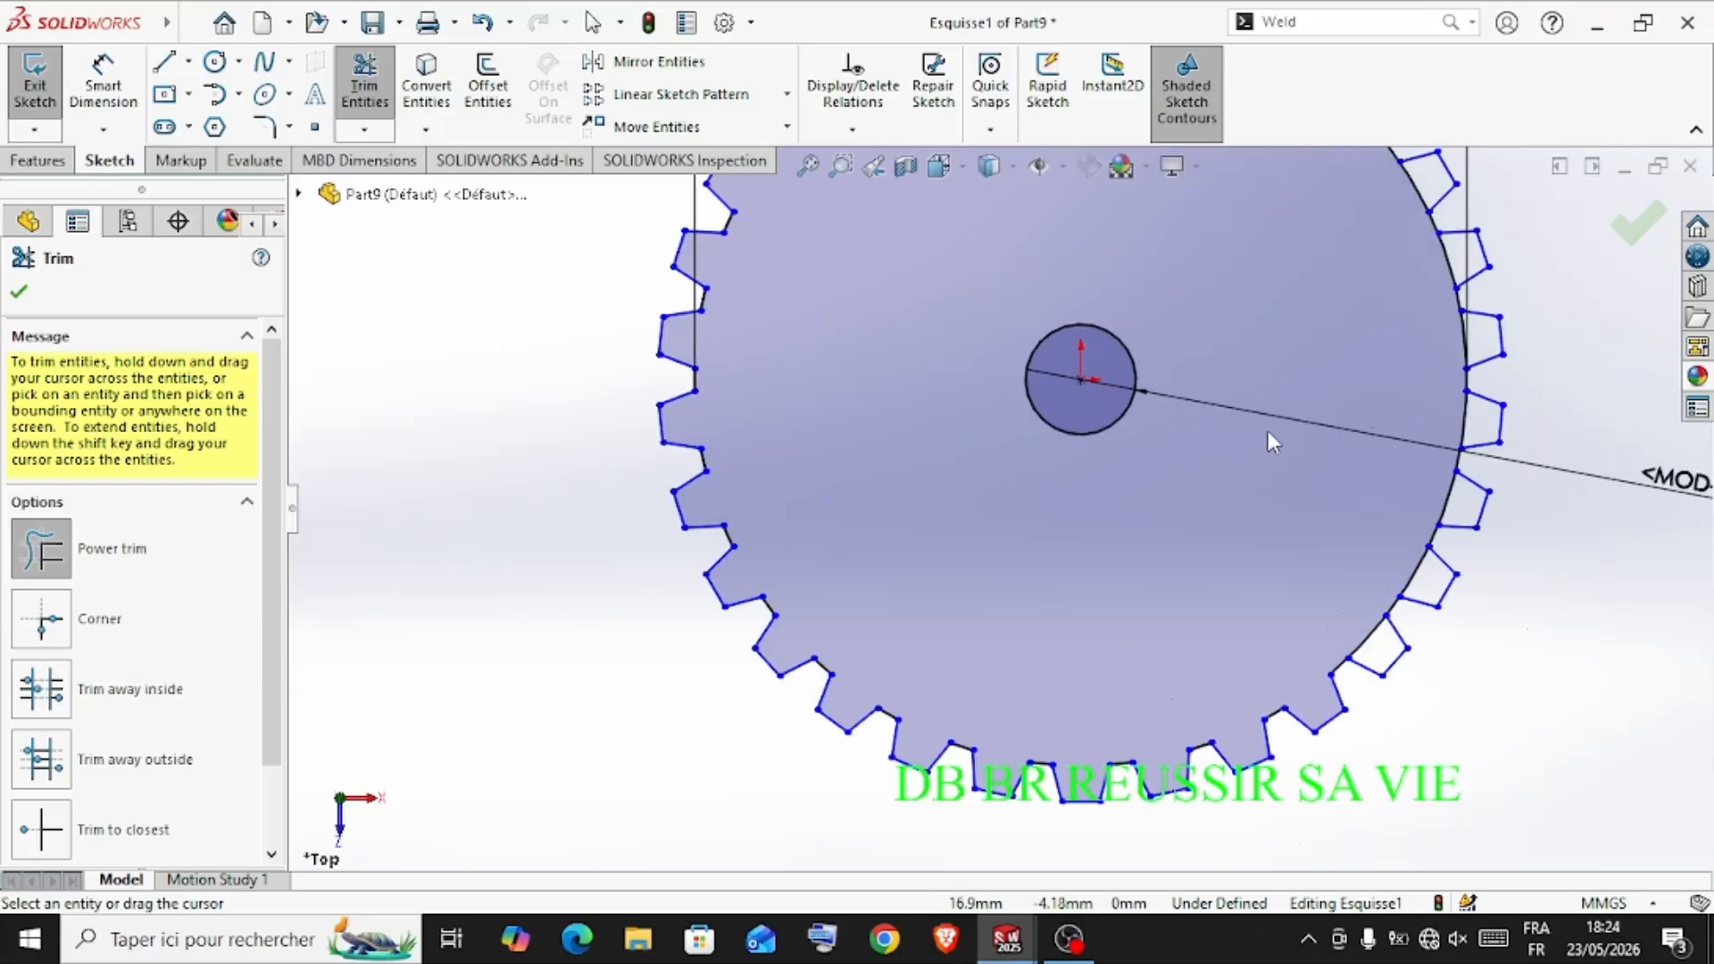
Trim the remaining arcs beneath the teeth on the wheel's right side, including the ones missed at the upper right
left_click_drag(1341, 634, 1376, 706)
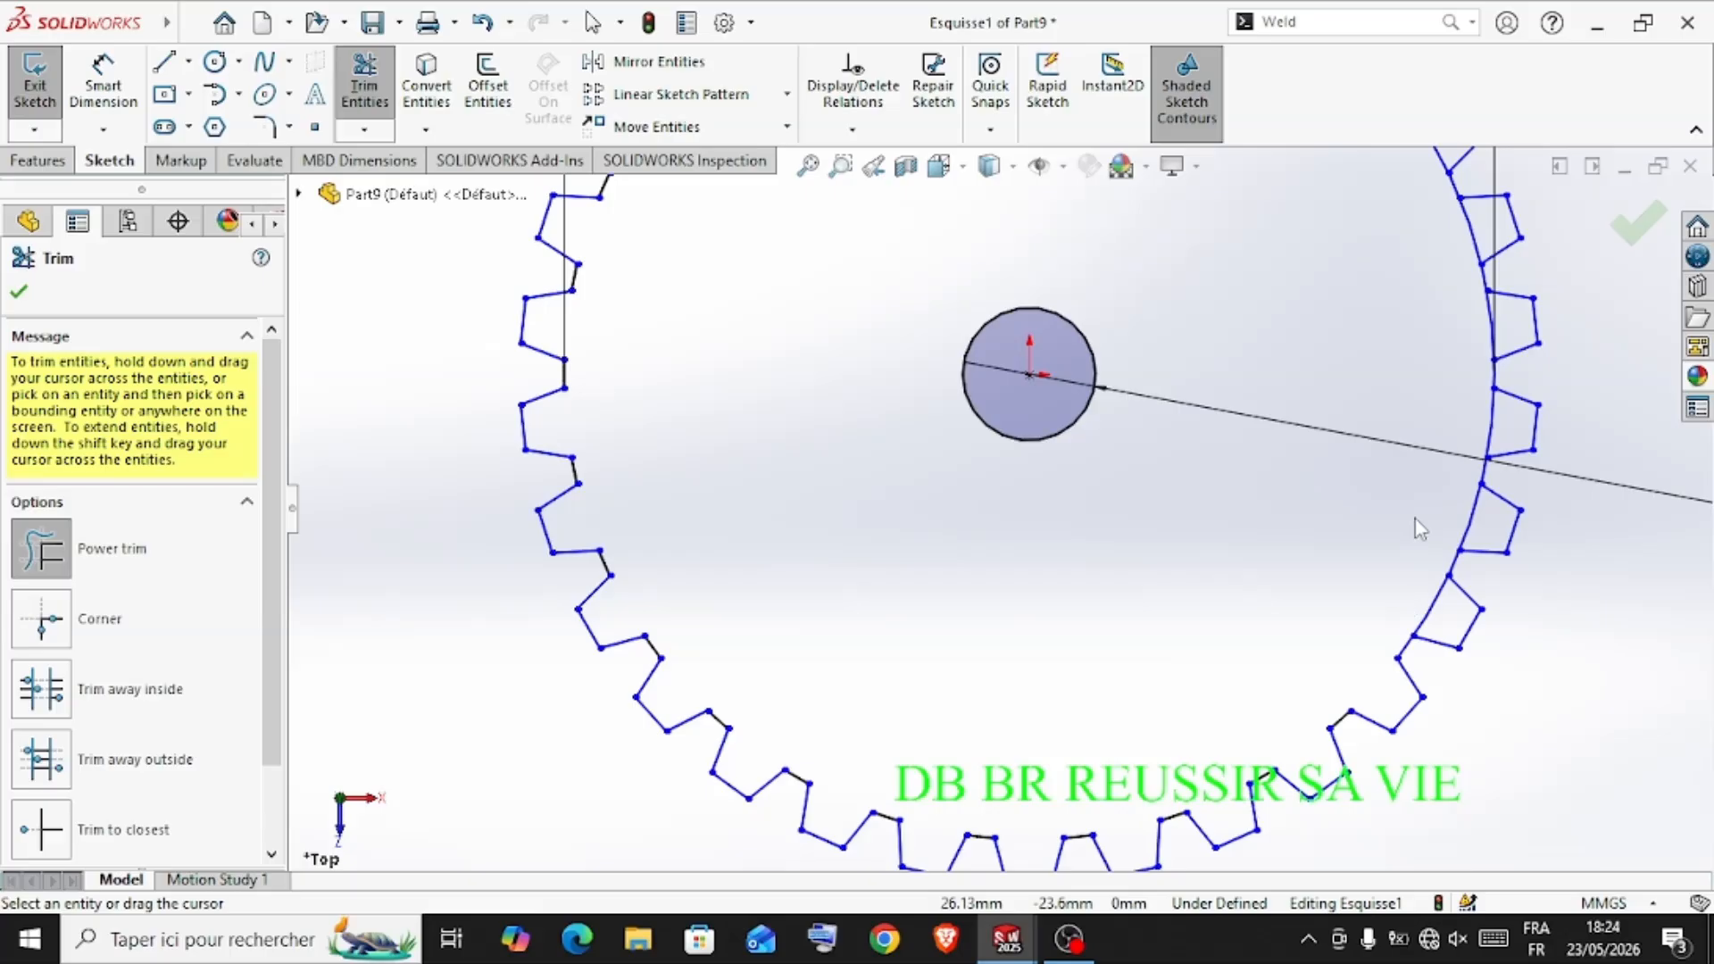
left_click_drag(1415, 517, 1439, 603)
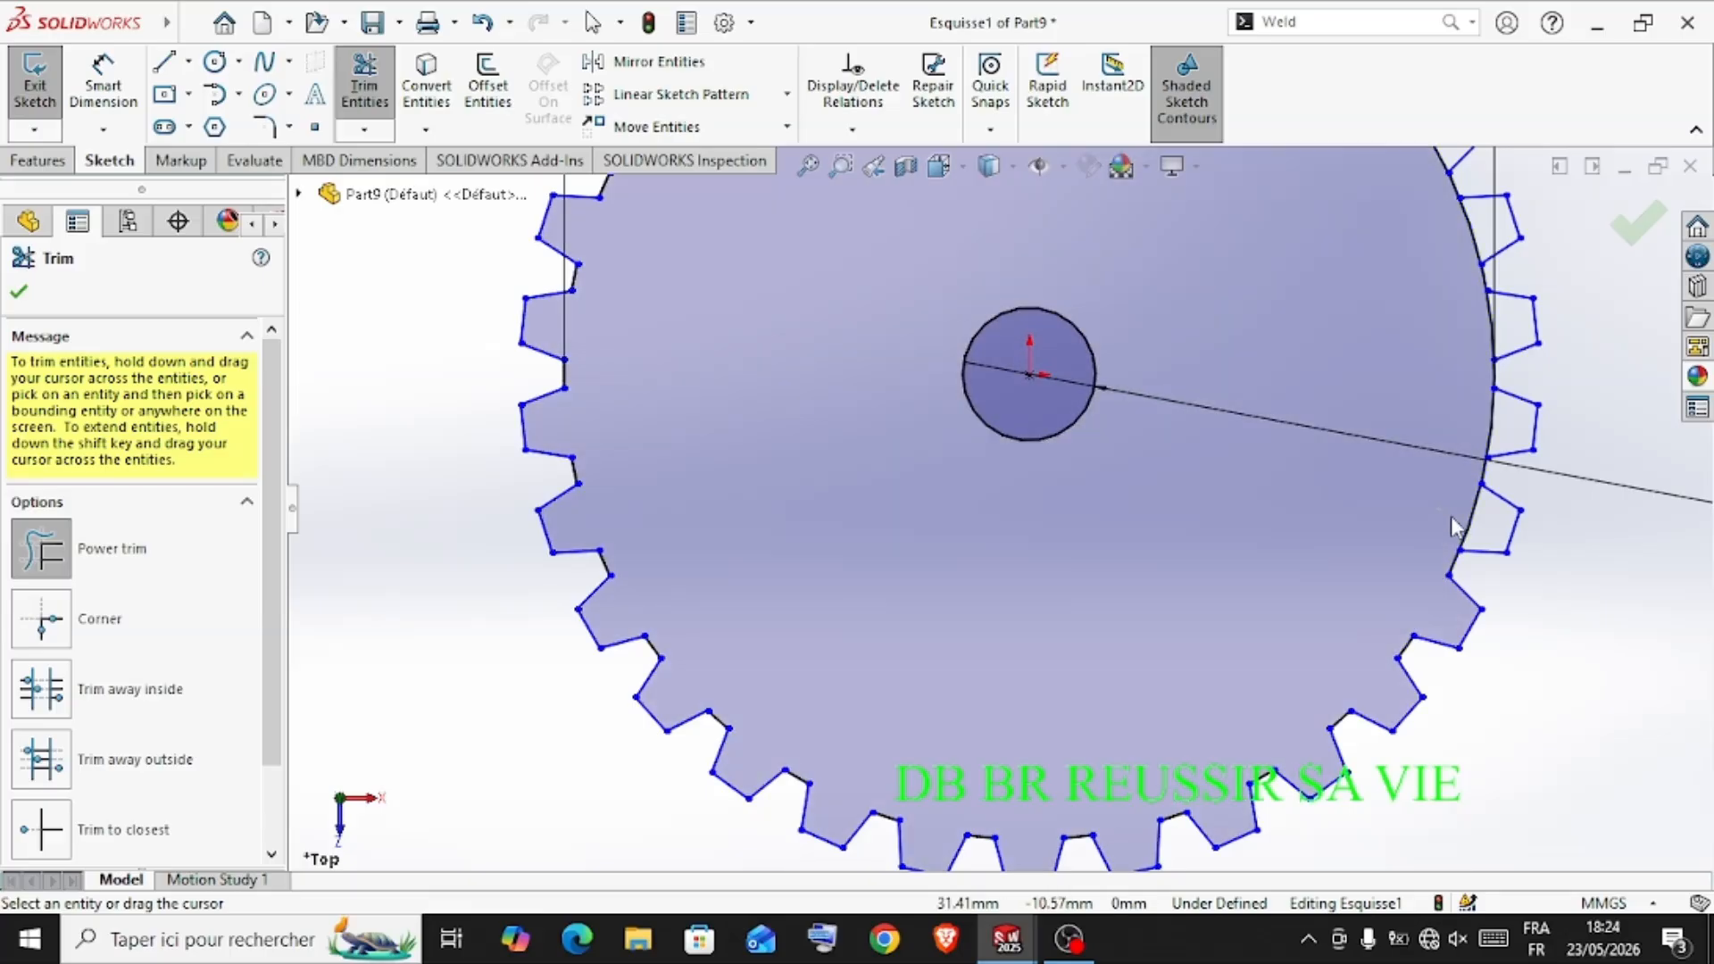
left_click_drag(1481, 534, 1483, 536)
left_click_drag(1460, 413, 1497, 422)
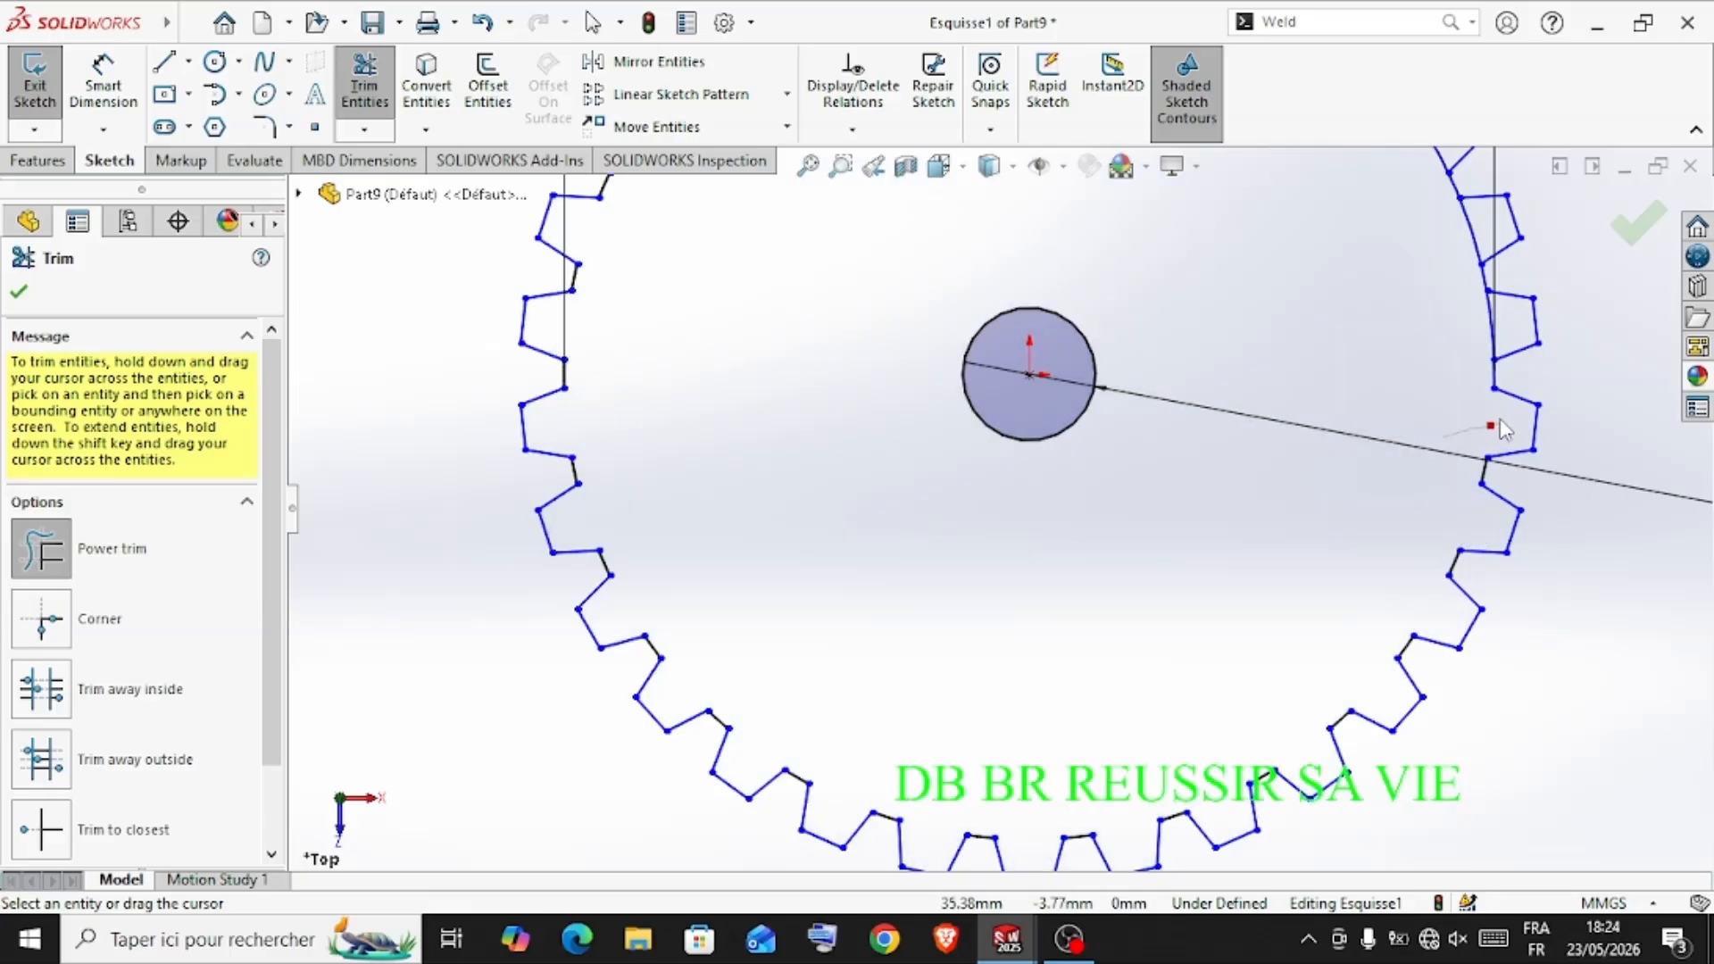
left_click_drag(1499, 336, 1501, 337)
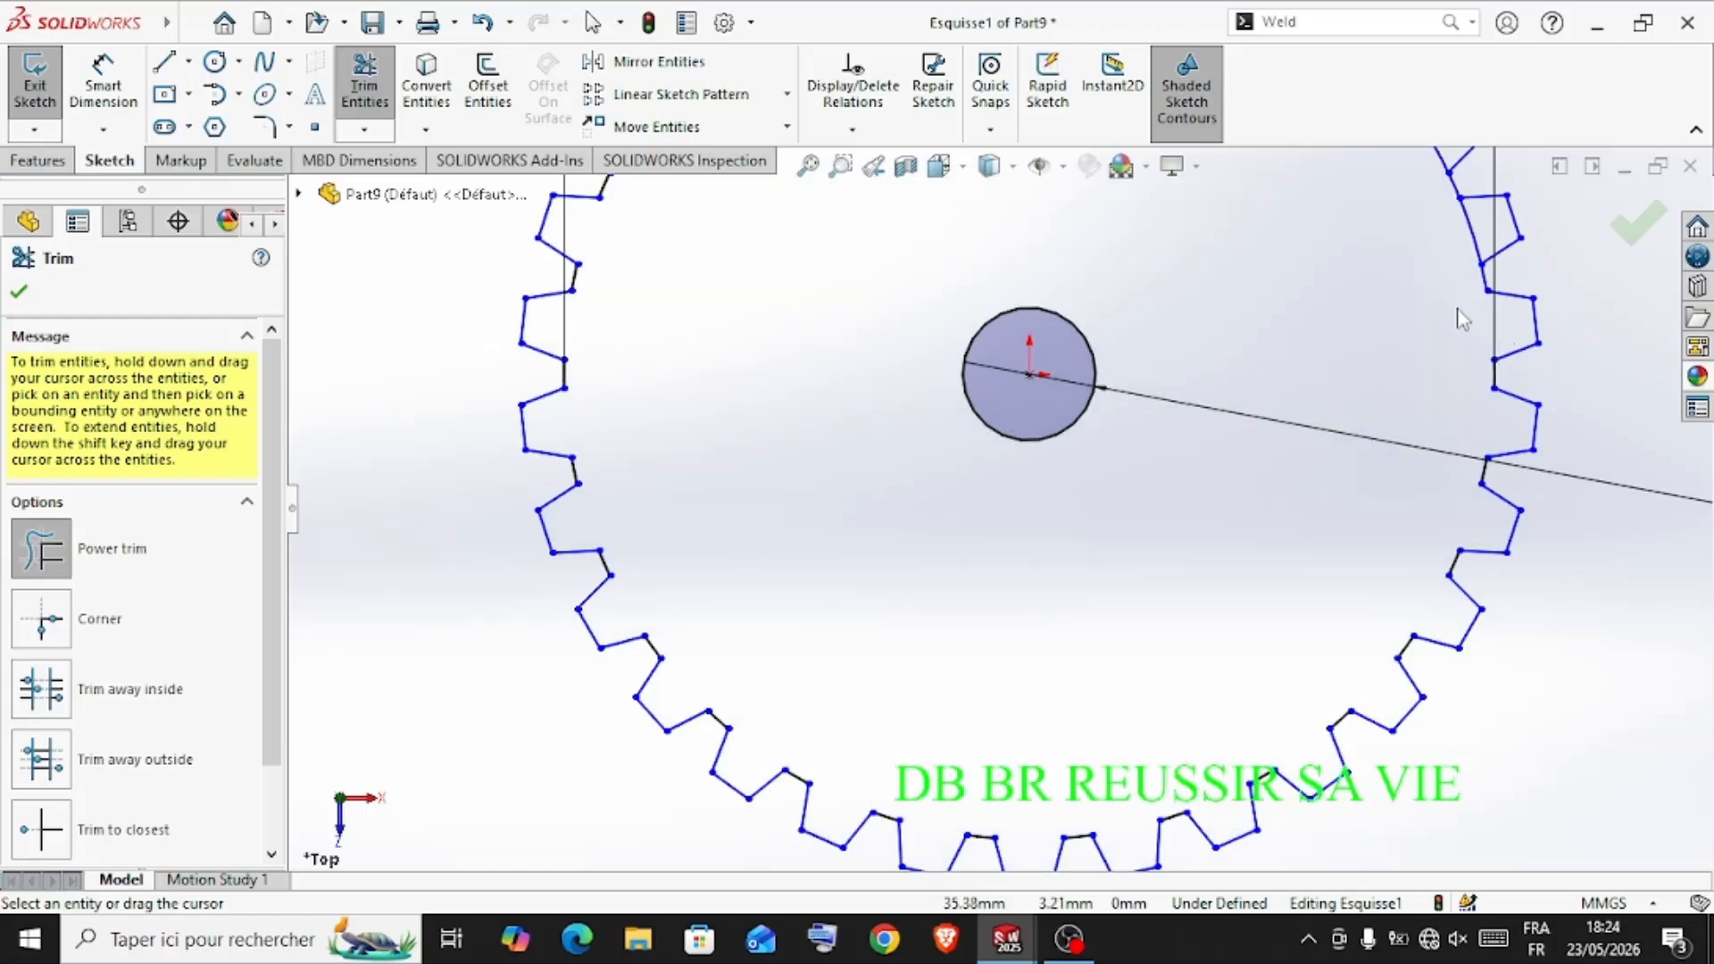
scroll(1482, 237, "up", 4)
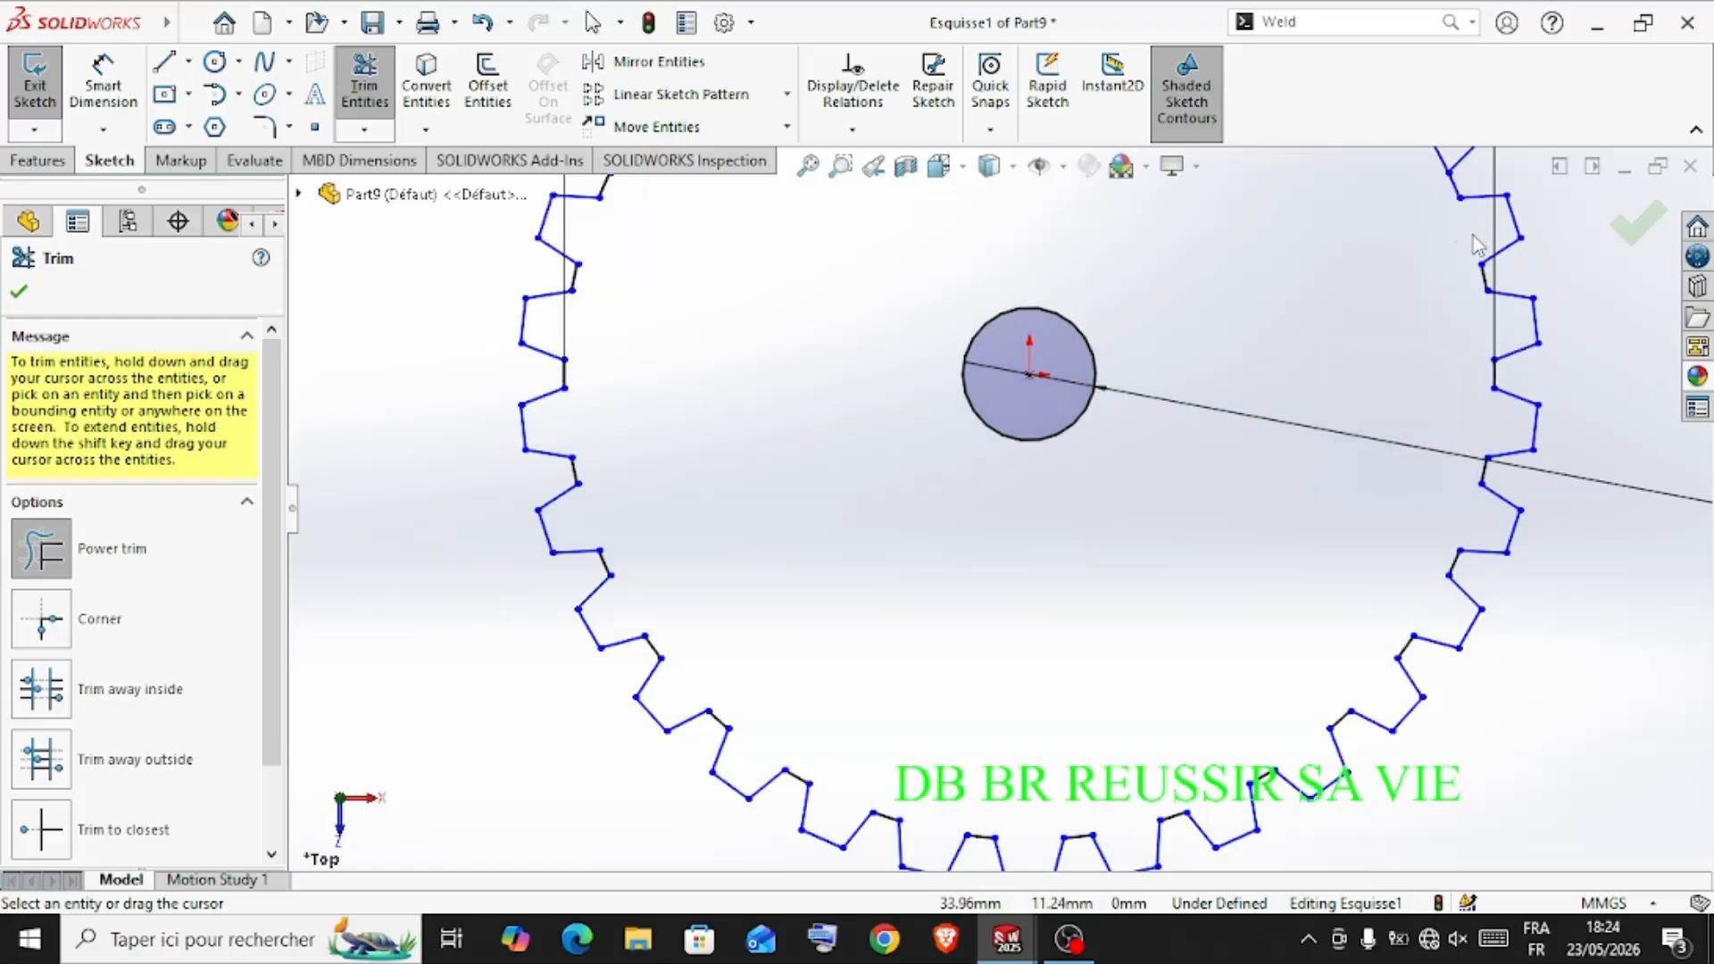
scroll(1197, 386, "down", 4)
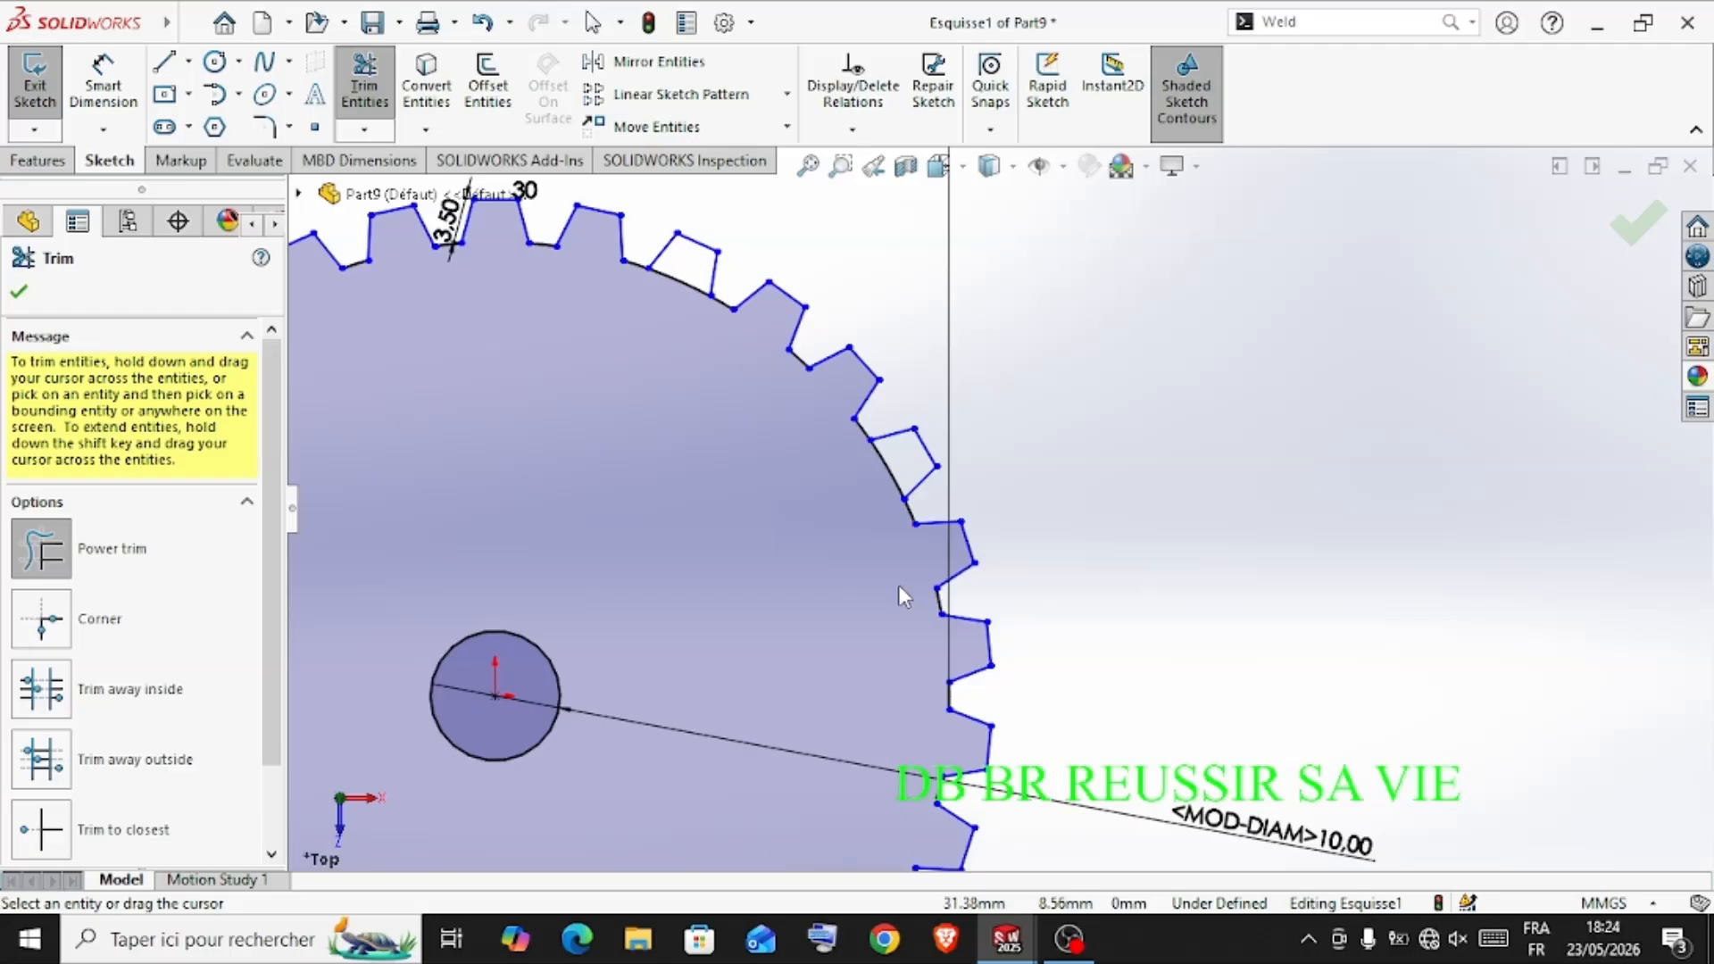
mouse_move(913, 460)
left_mouse_down()
mouse_move(666, 344)
mouse_move(696, 280)
left_mouse_up()
scroll(695, 464, "up", 3)
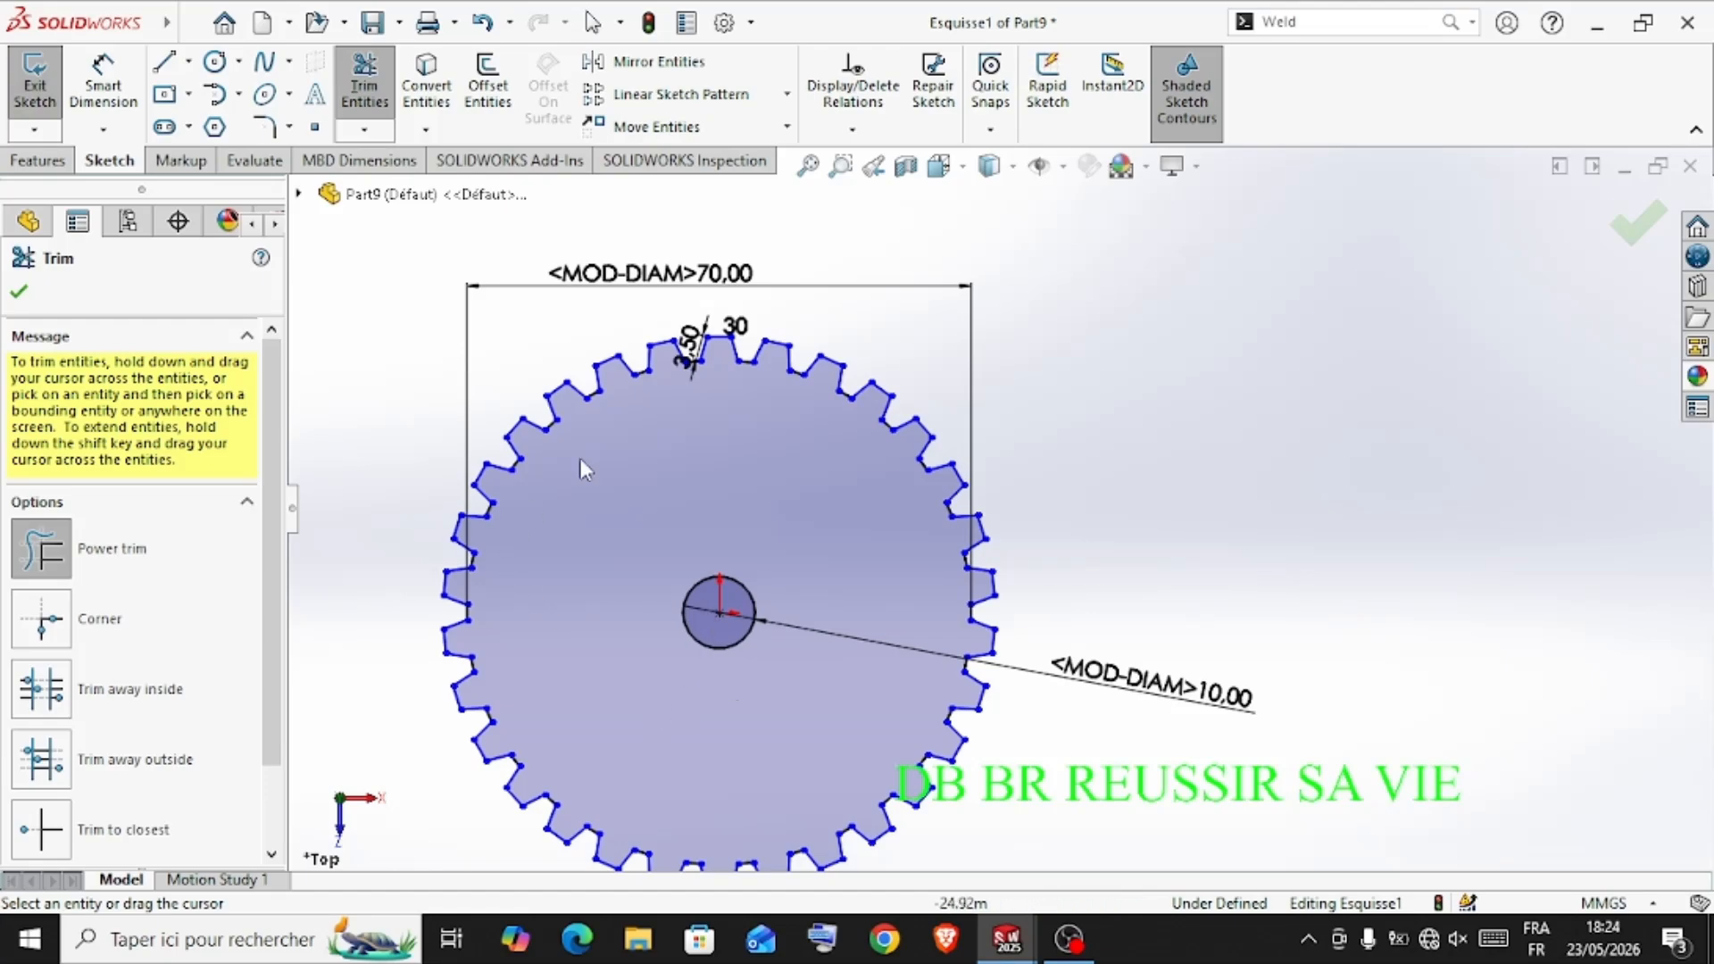
left_click(1643, 231)
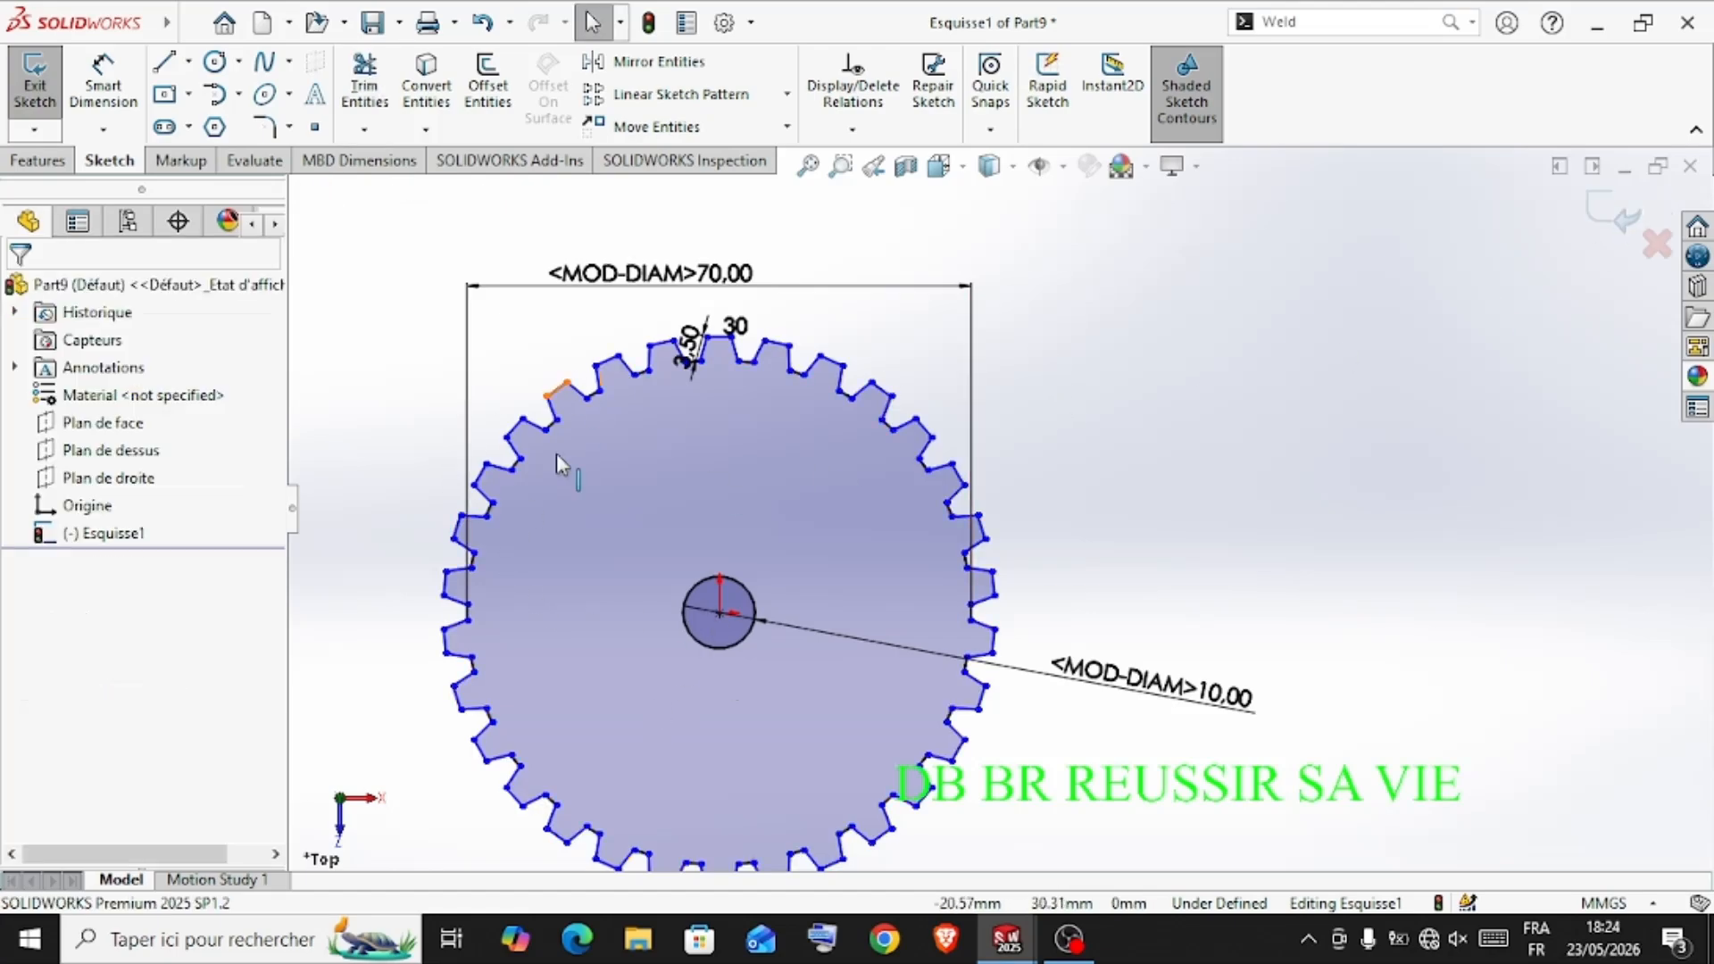
Extrude the toothed wheel profile with its 10 mm centre hole into a solid gear
key("f")
middle_click_drag(509, 556, 625, 468)
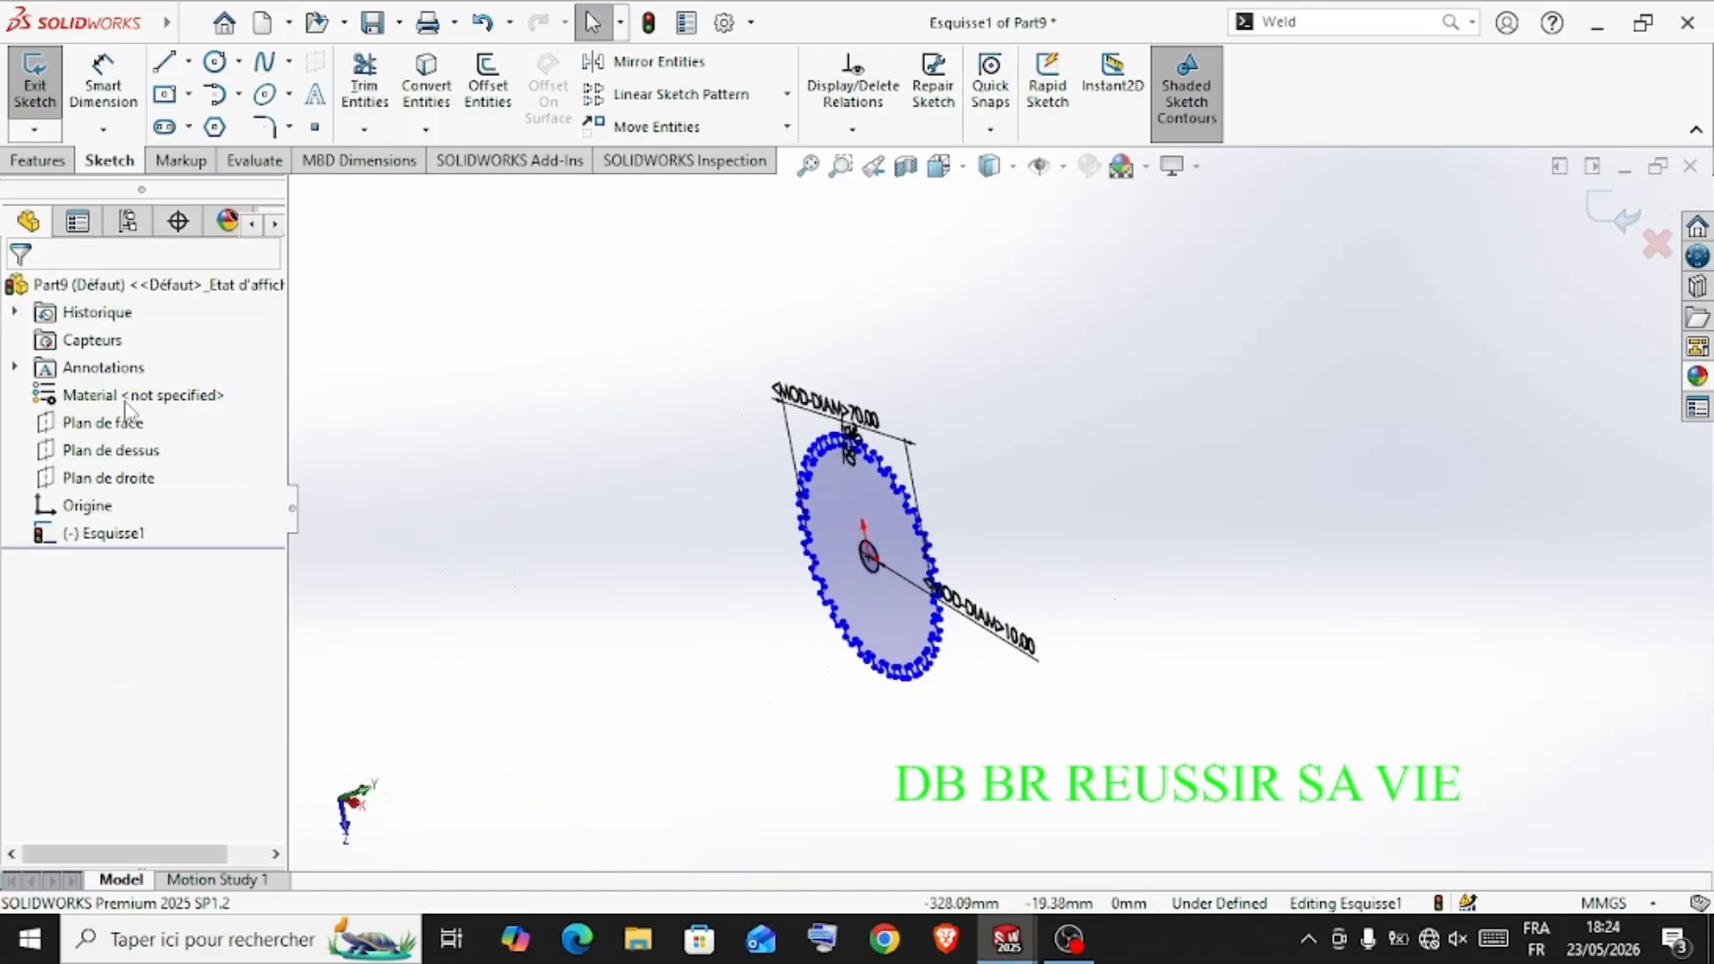
left_click(37, 160)
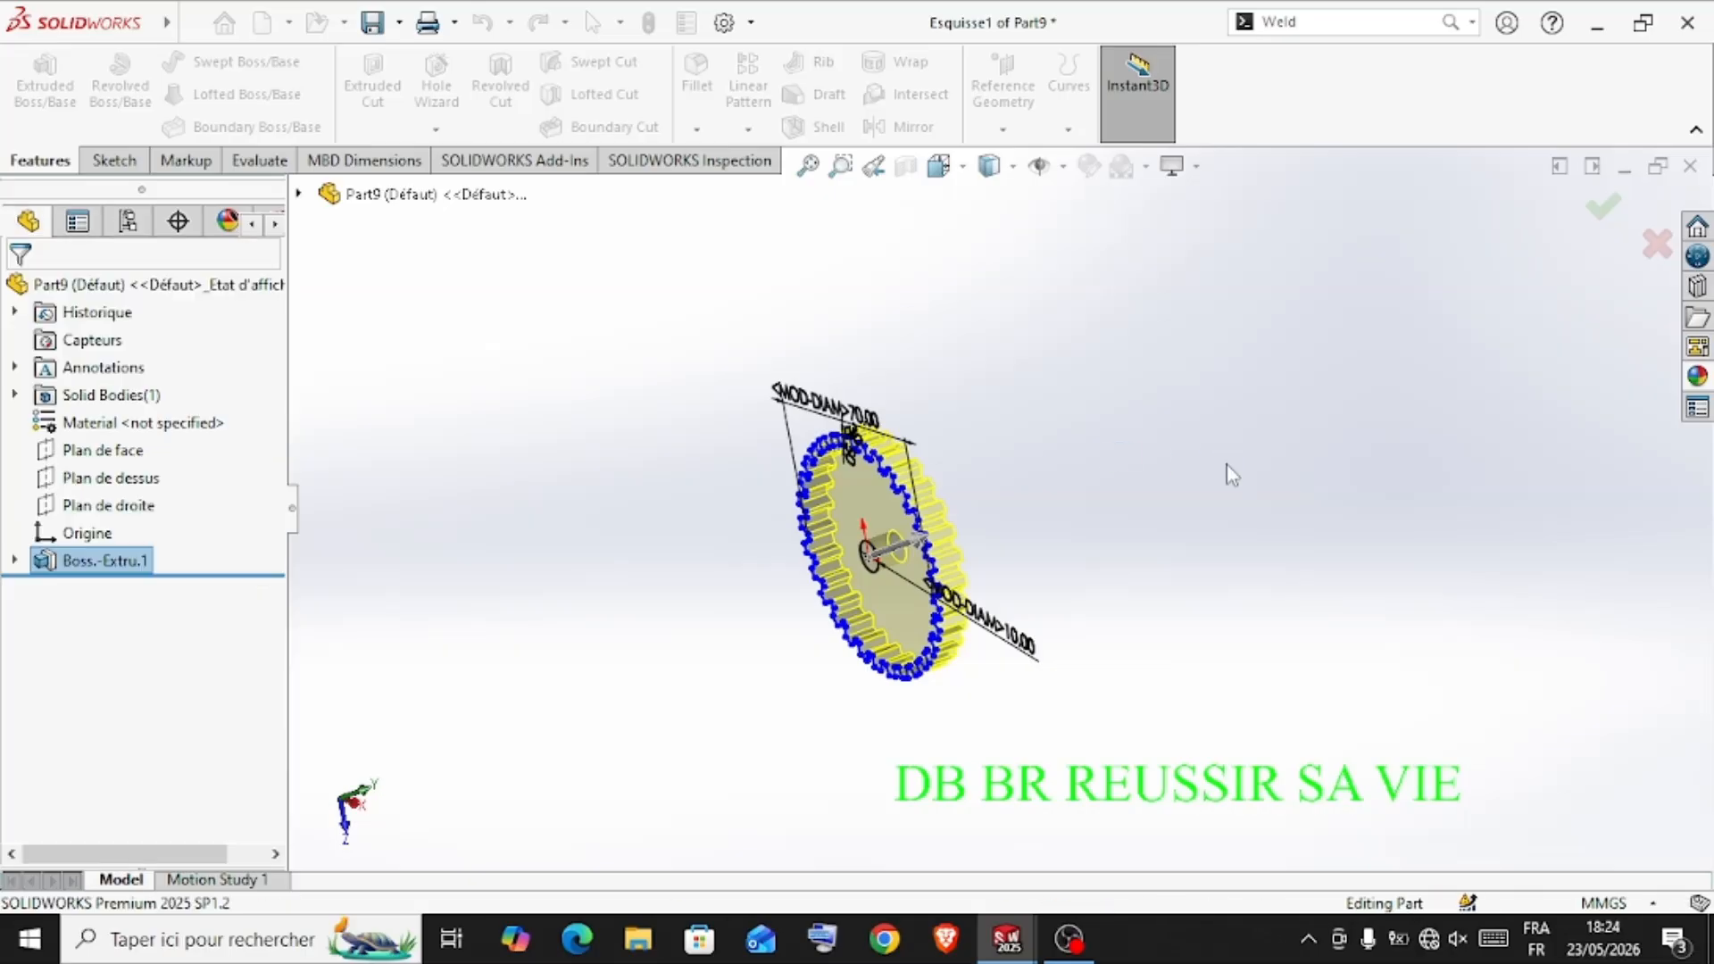
Apply the chromium plate metal appearance to the toothed wheel
middle_click_drag(1328, 456, 1283, 397)
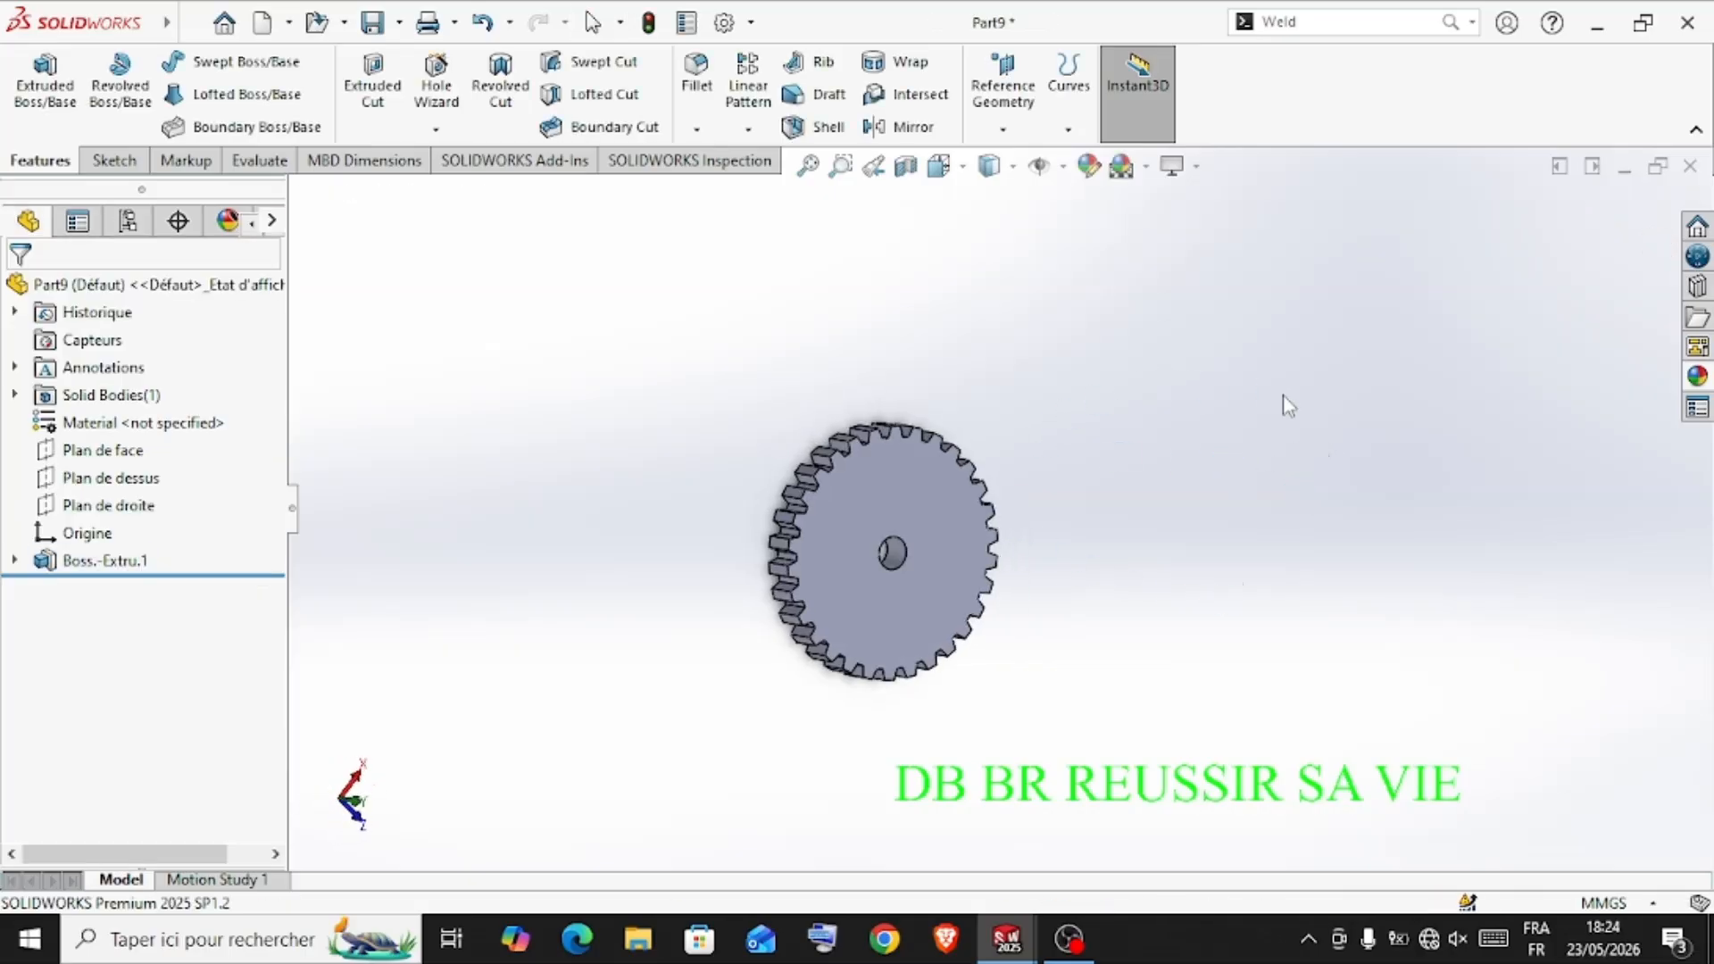
left_click(1697, 376)
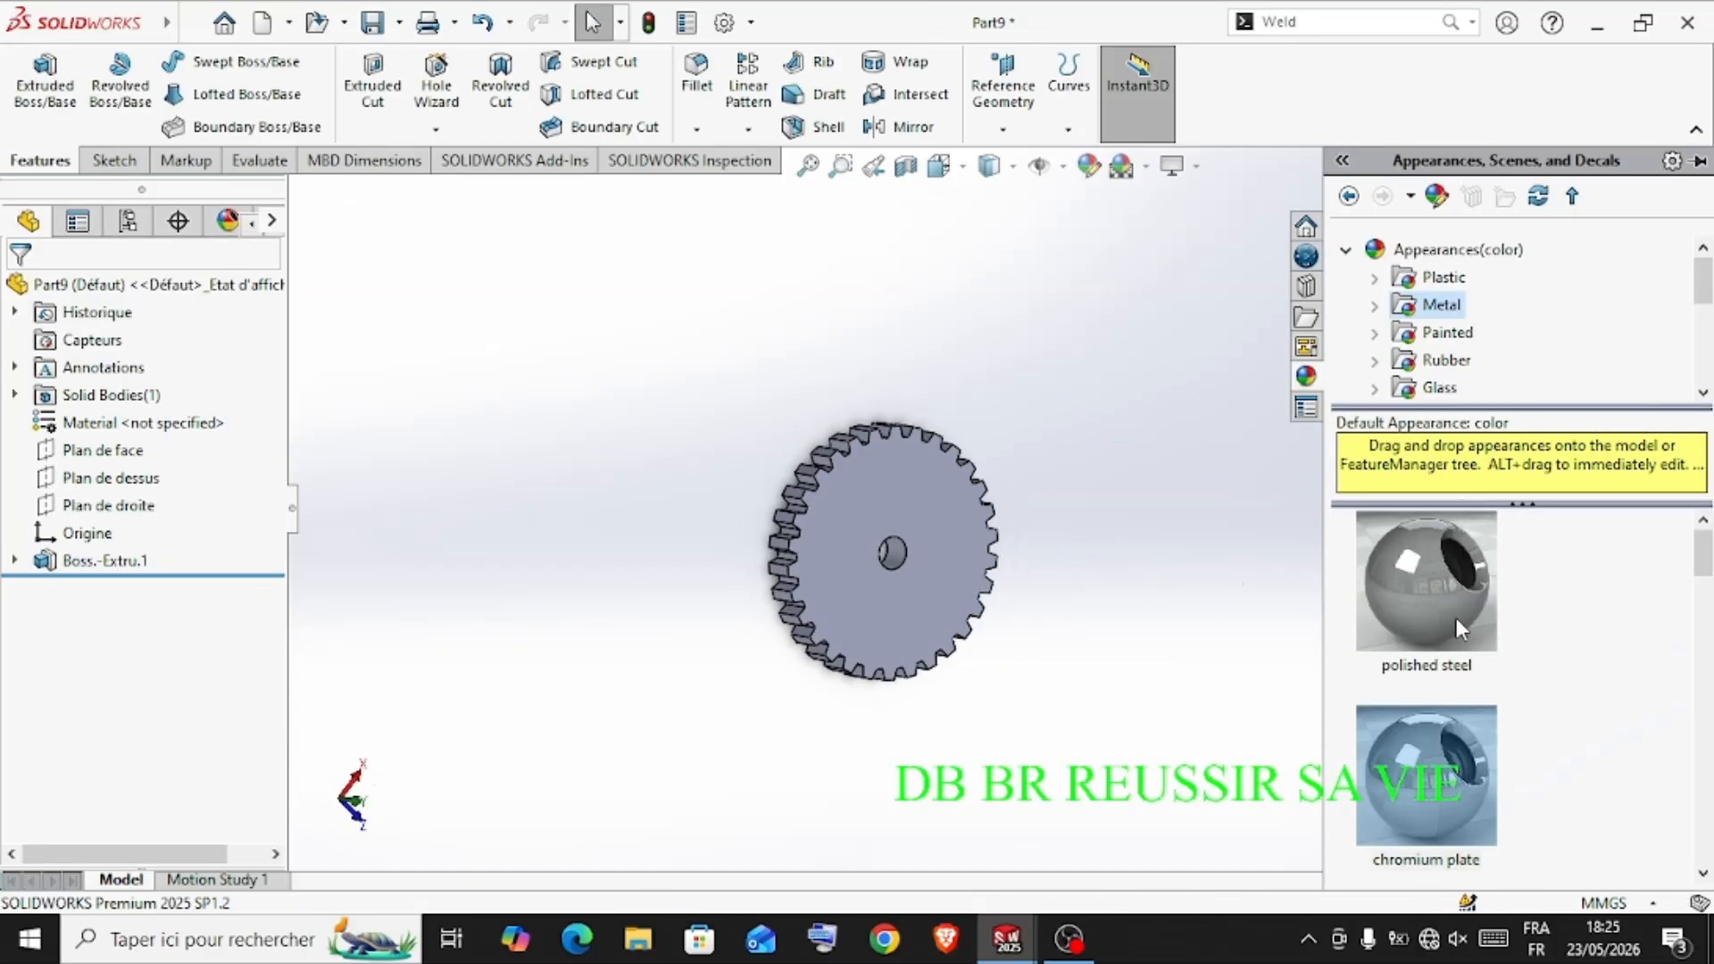
double_click(1422, 741)
middle_click_drag(1090, 745, 1122, 514)
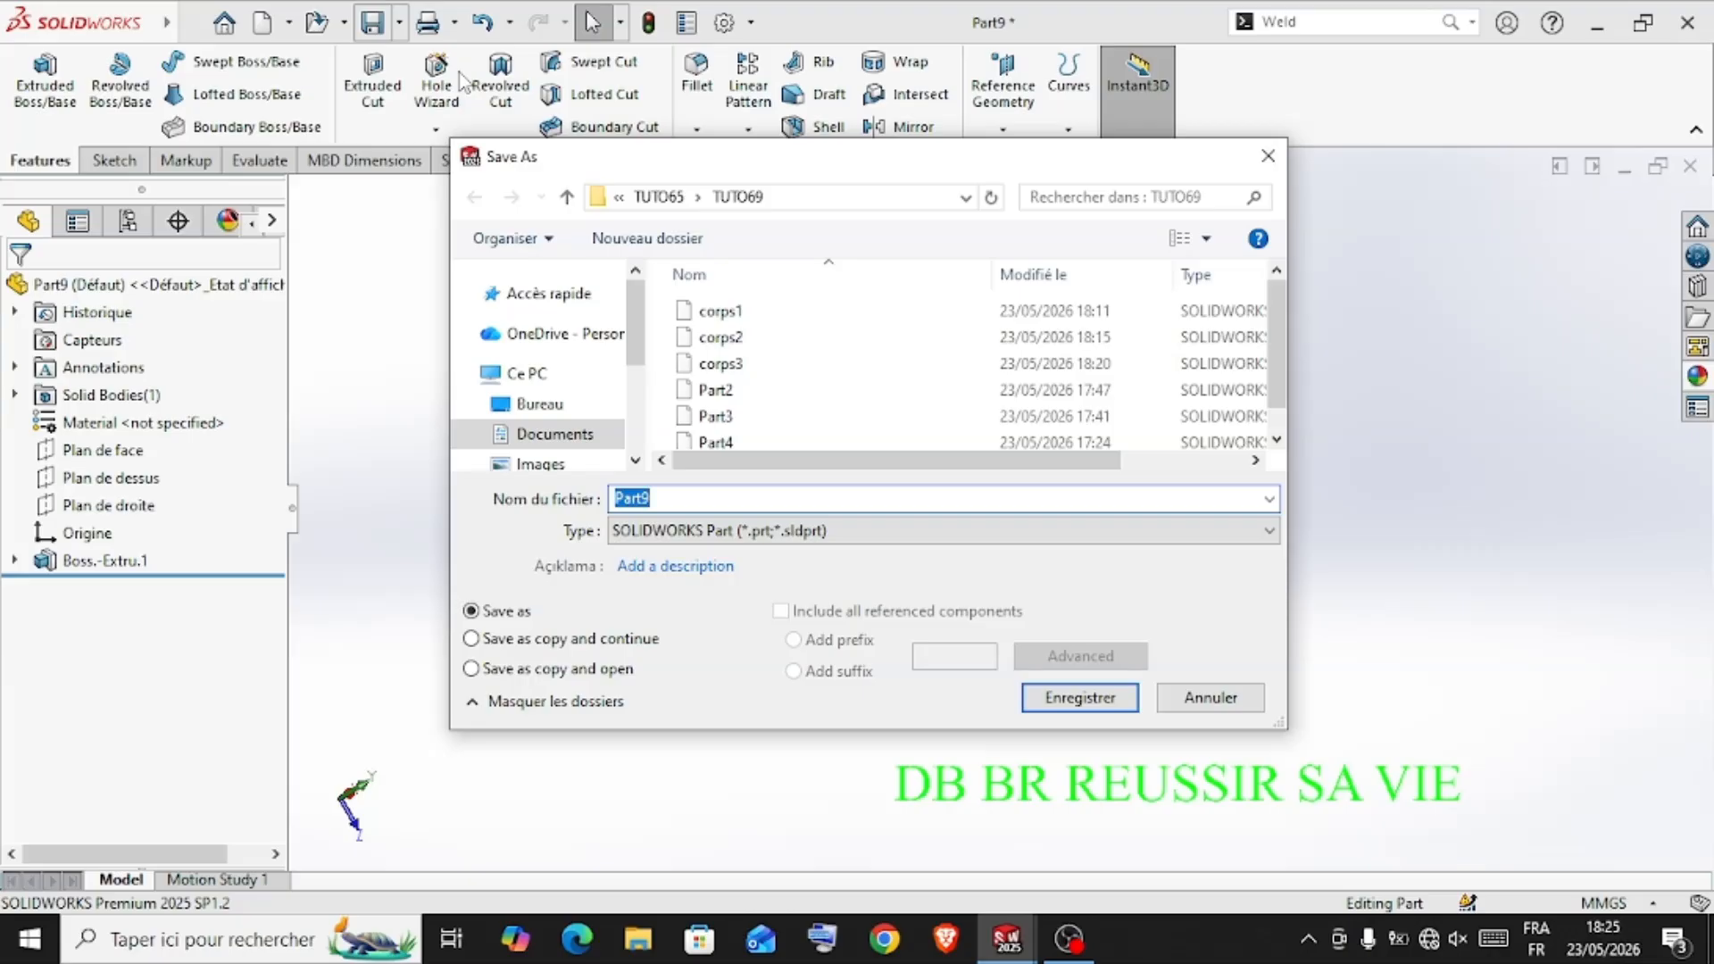
Save the gear part as corps4 in the TUTO69 folder
type("c")
key("BackSpace")
type("corp")
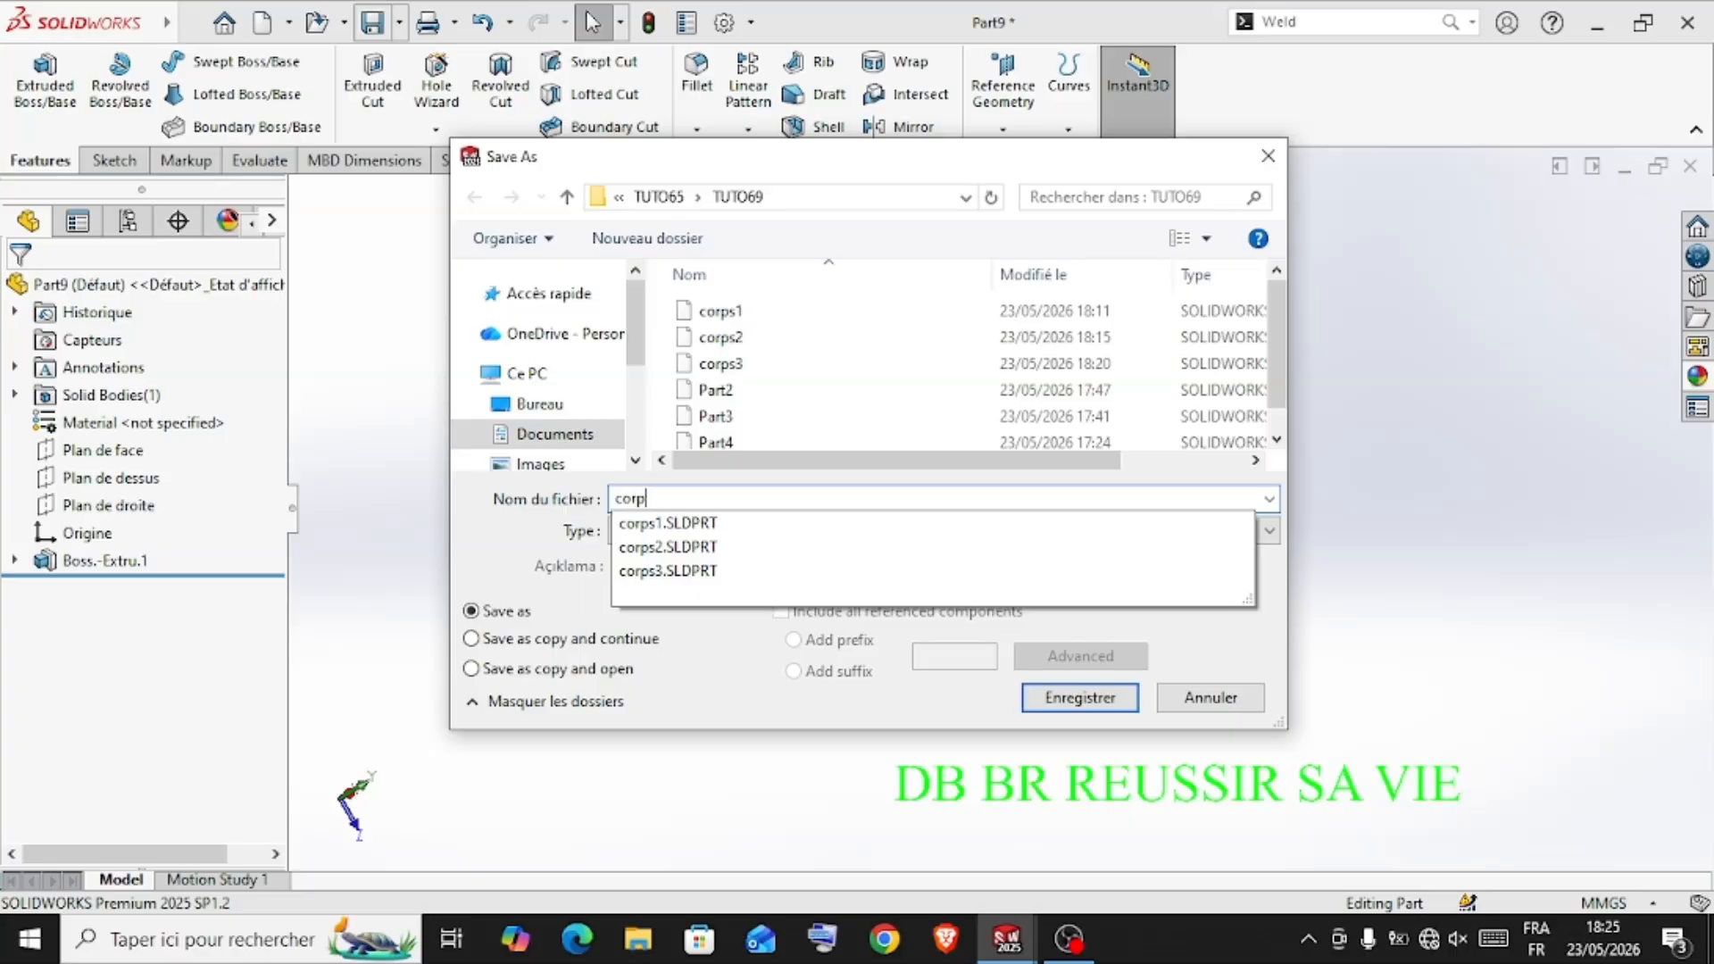
type("s4")
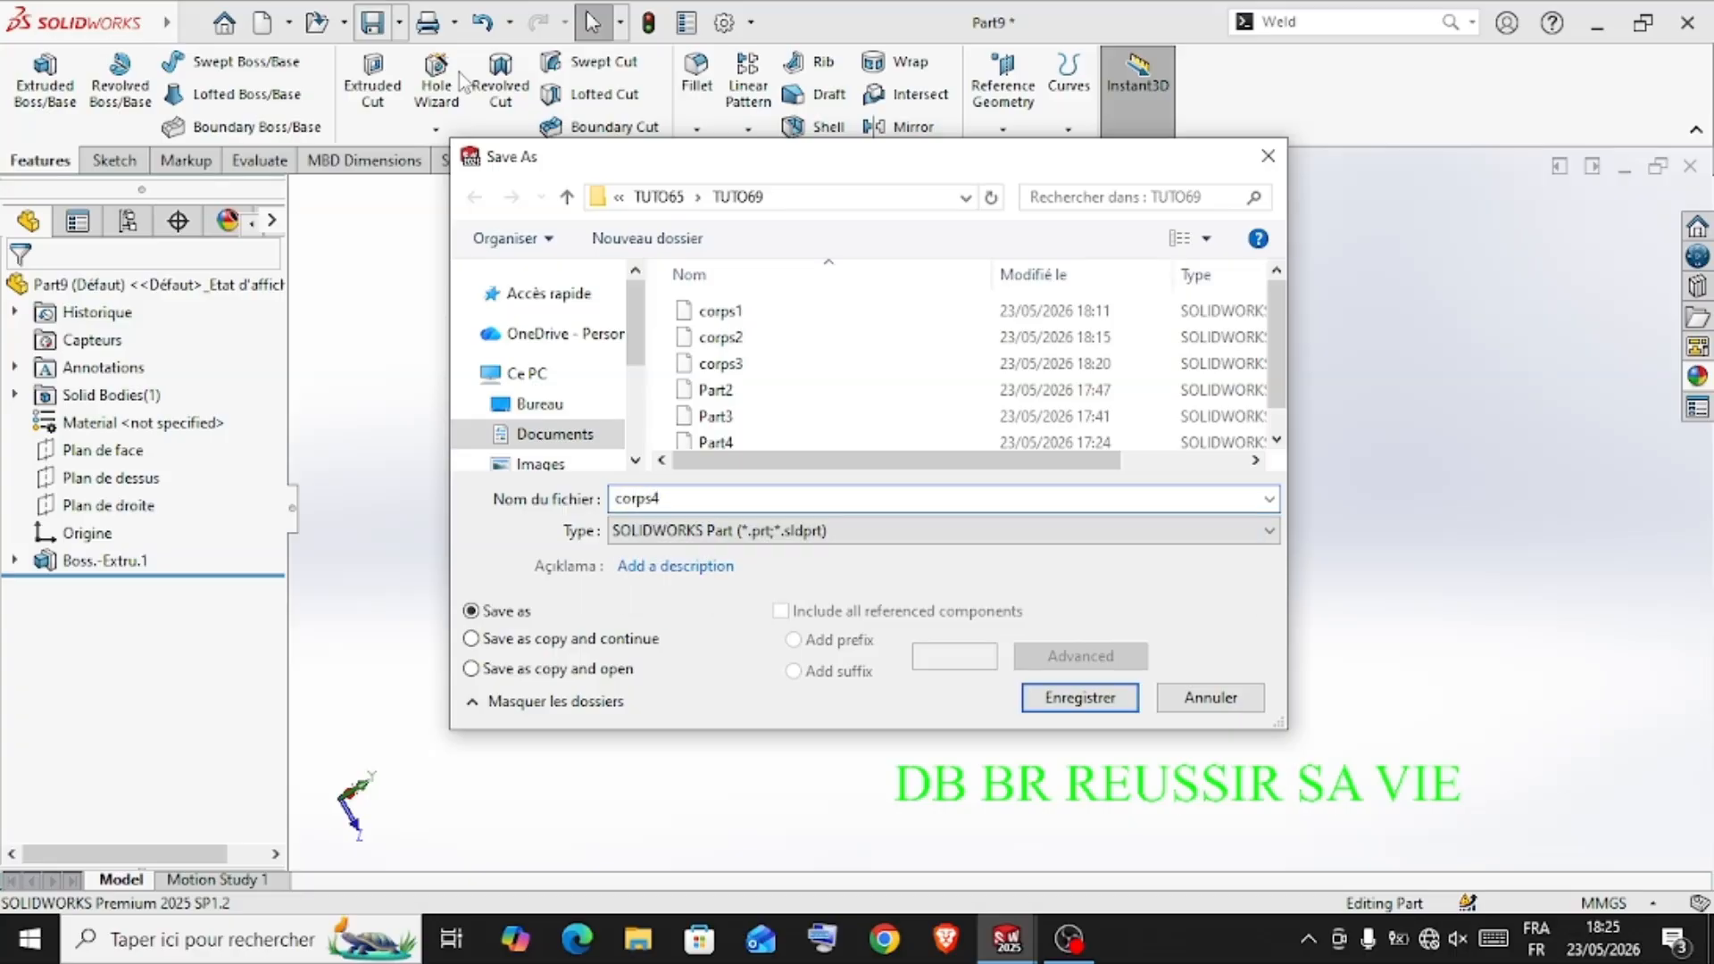
key("Return")
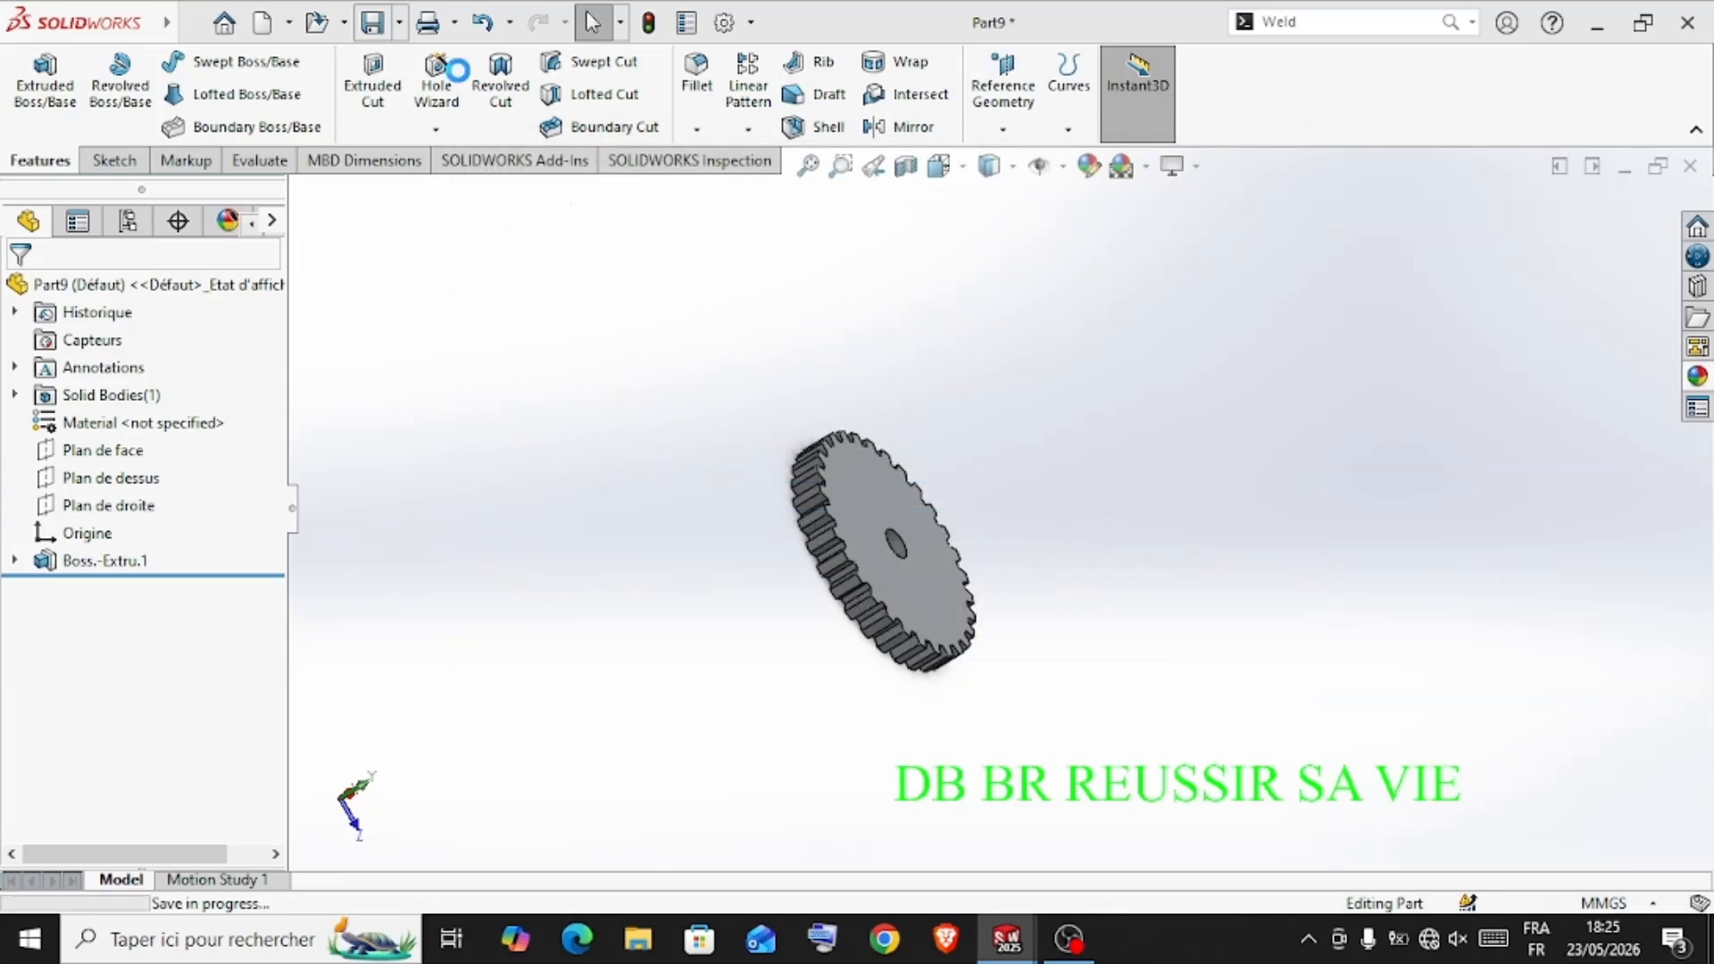
middle_click_drag(1061, 521, 978, 409)
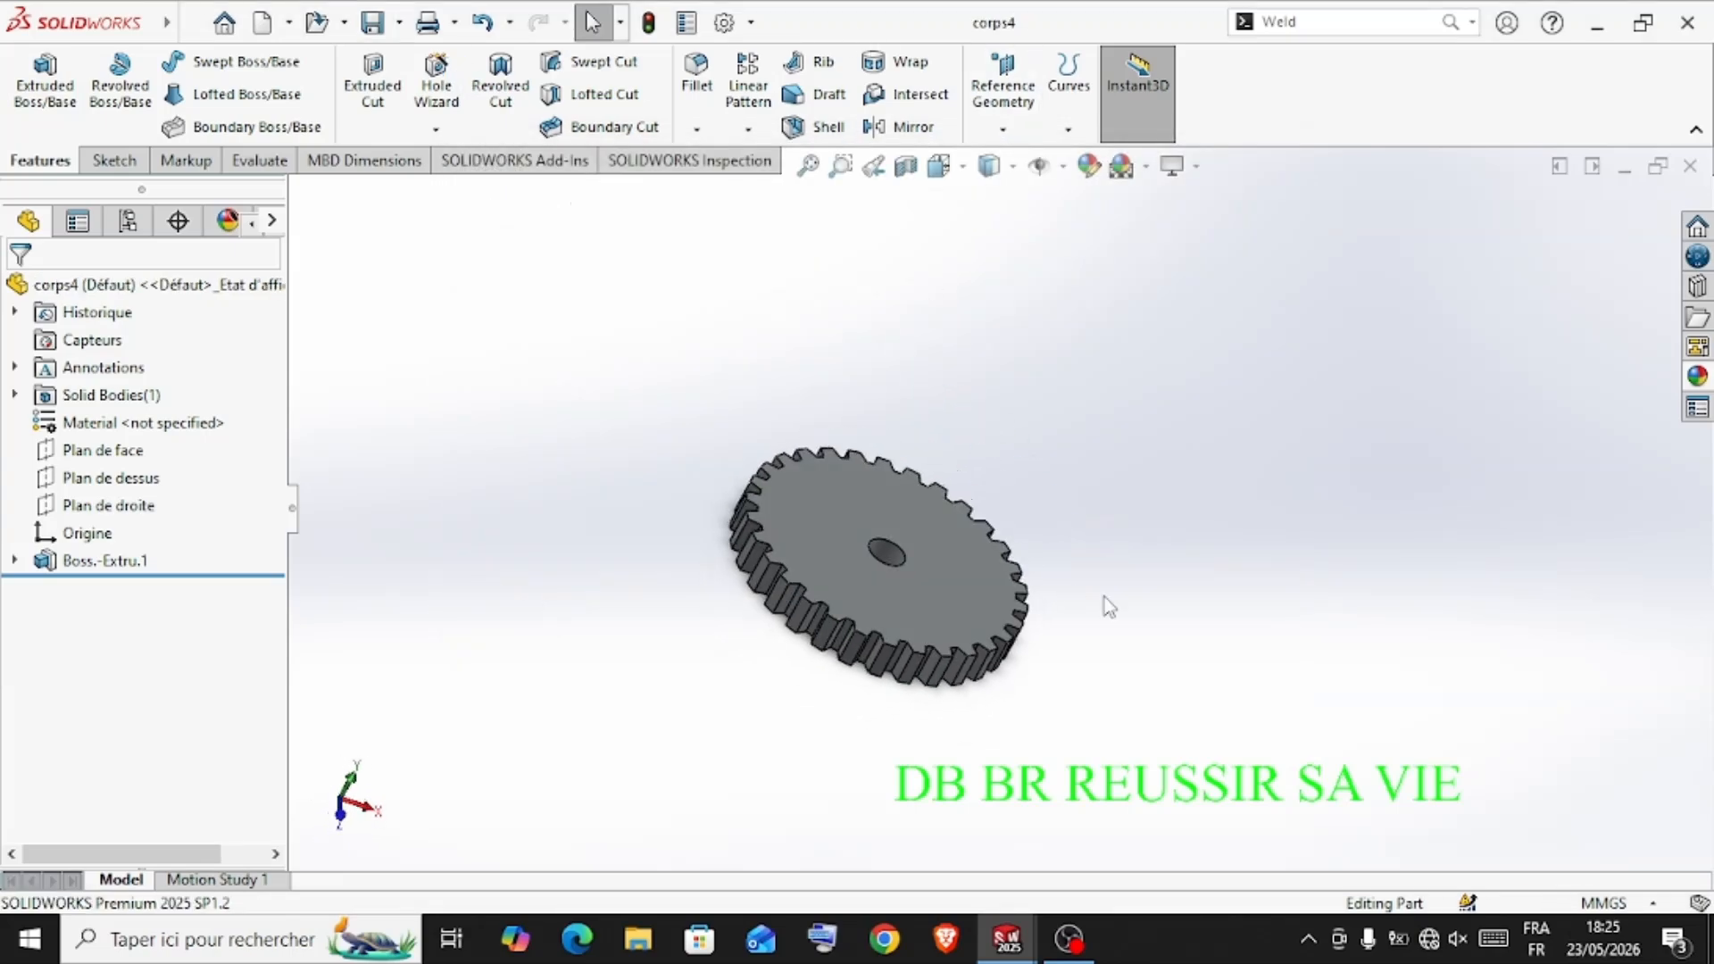
Create a new assembly and place the corps1 housing as its first component
key("ctrl+n")
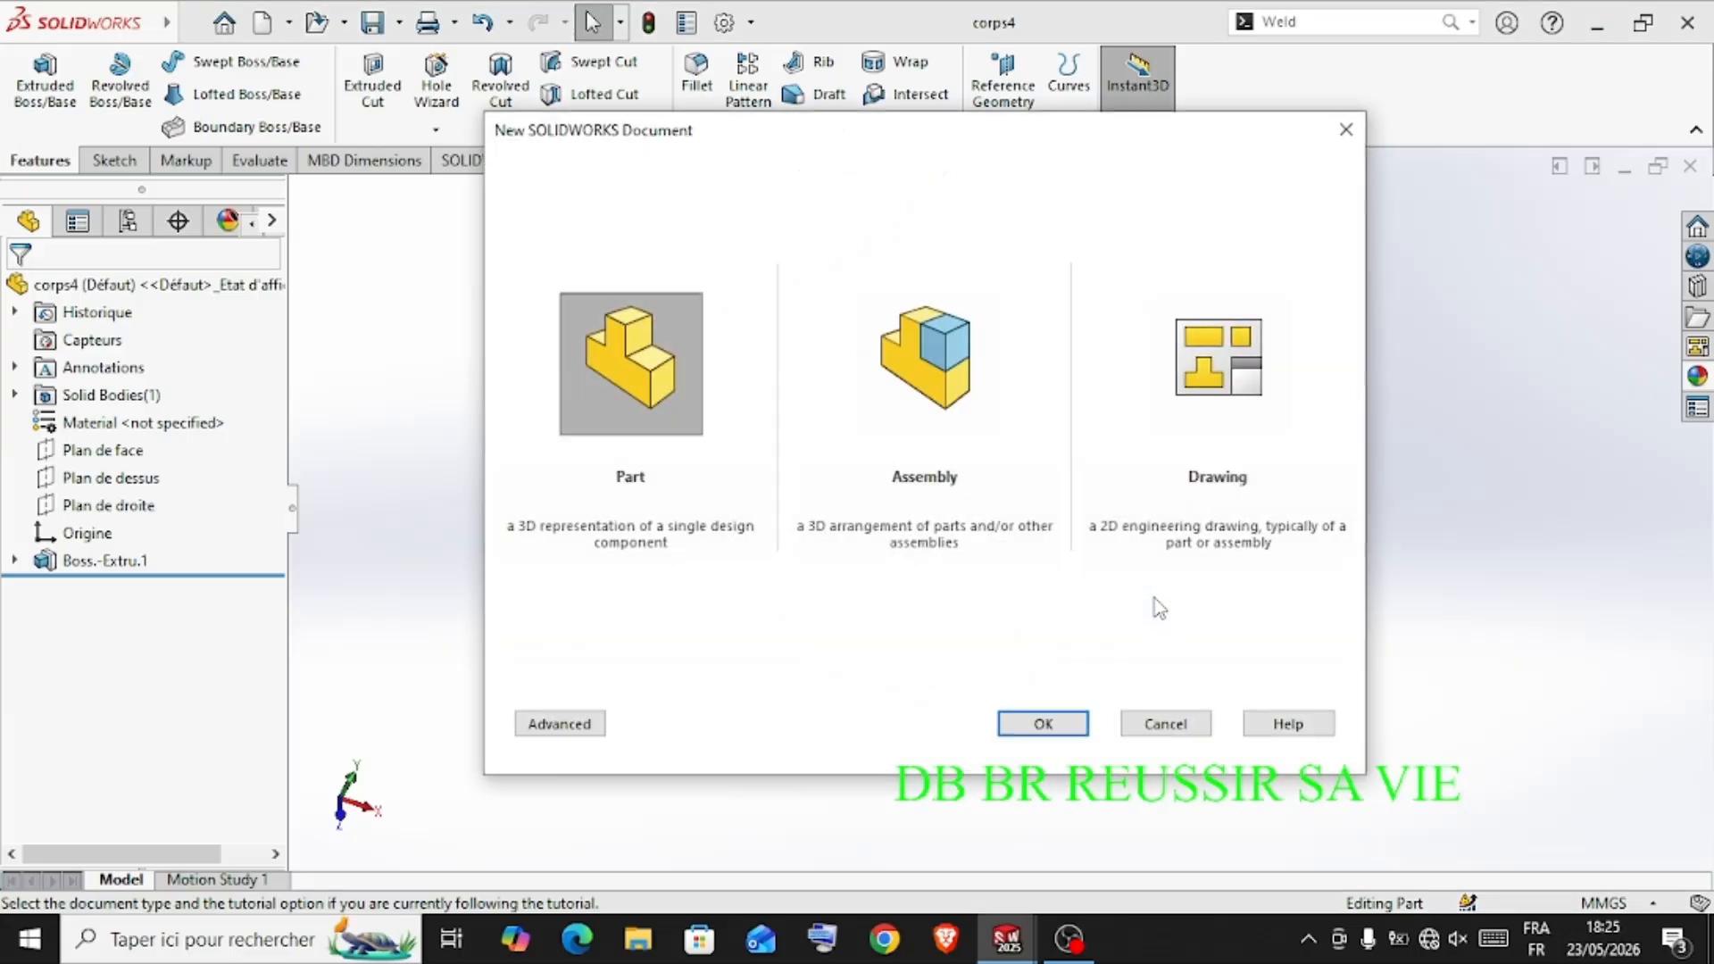
left_click(982, 304)
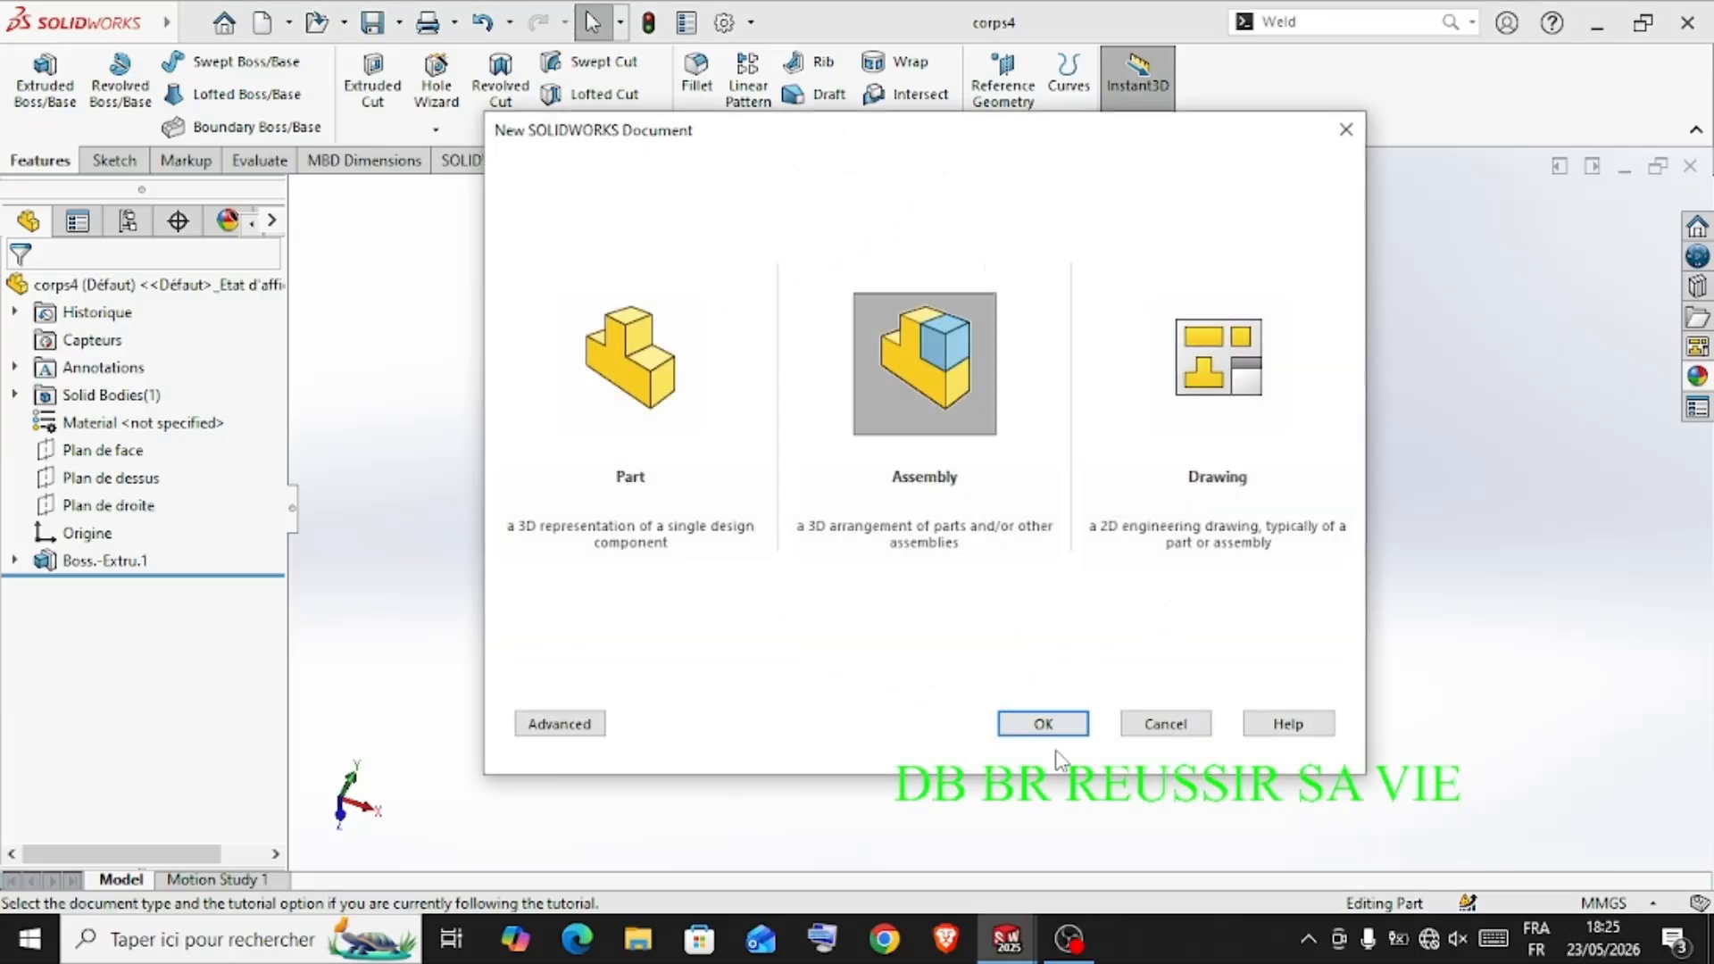
left_click(1062, 723)
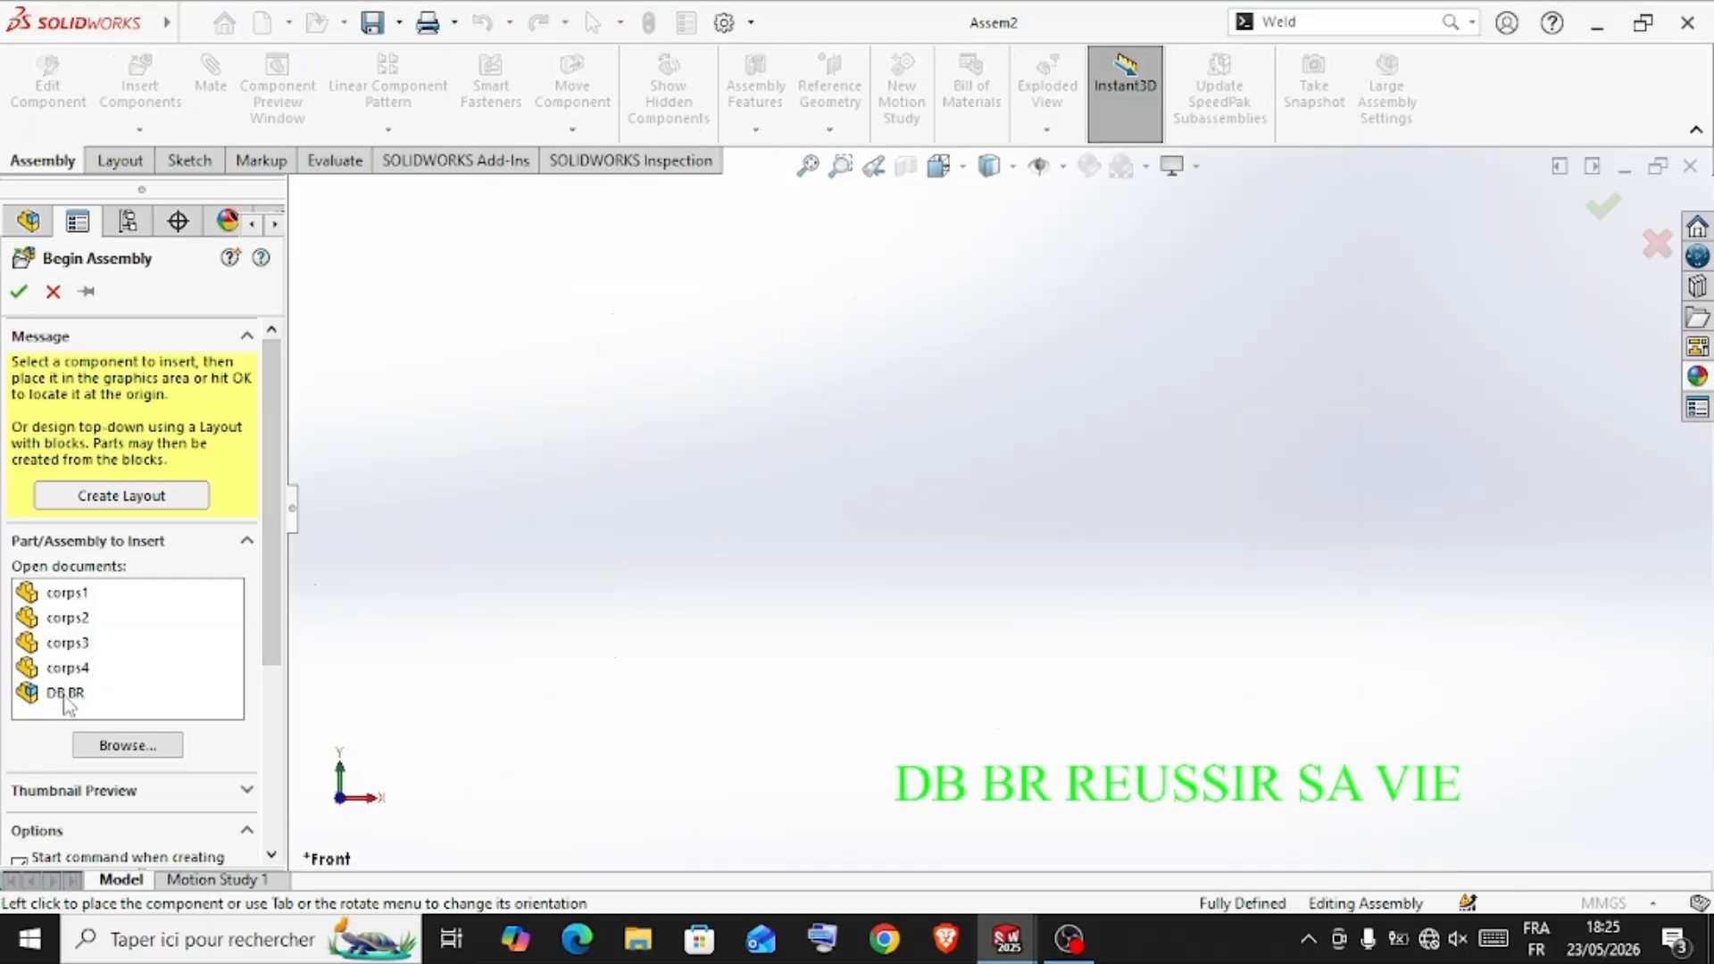
left_click(67, 594)
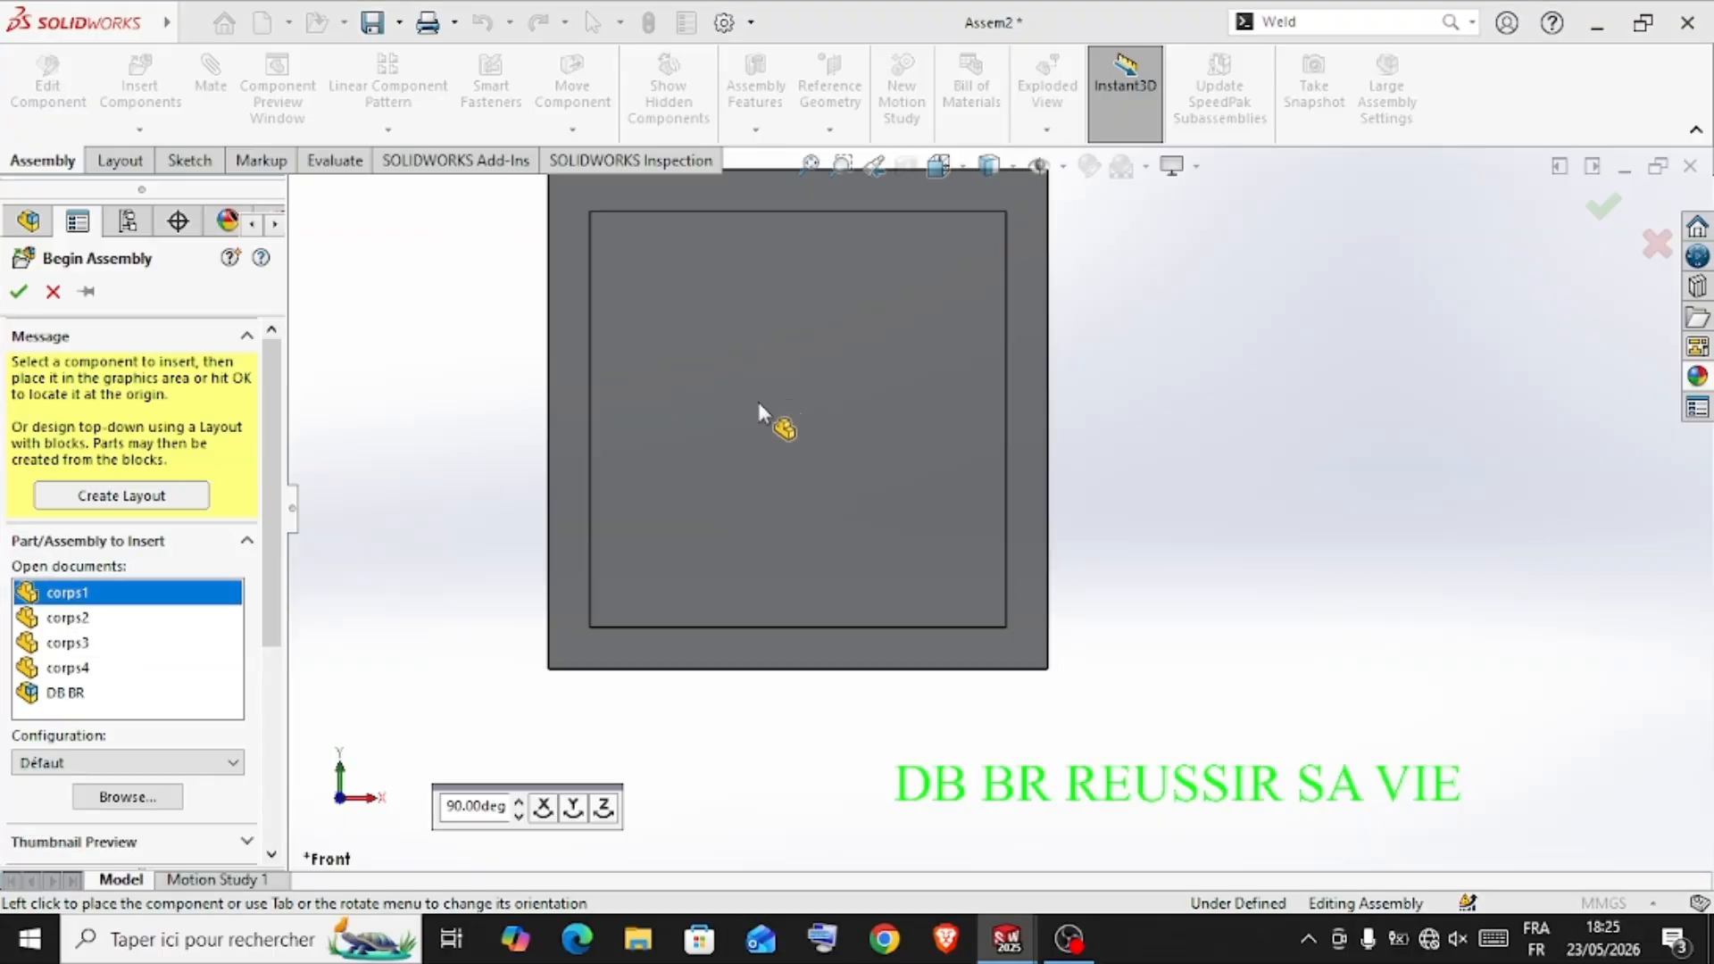
scroll(758, 401, "up", 3)
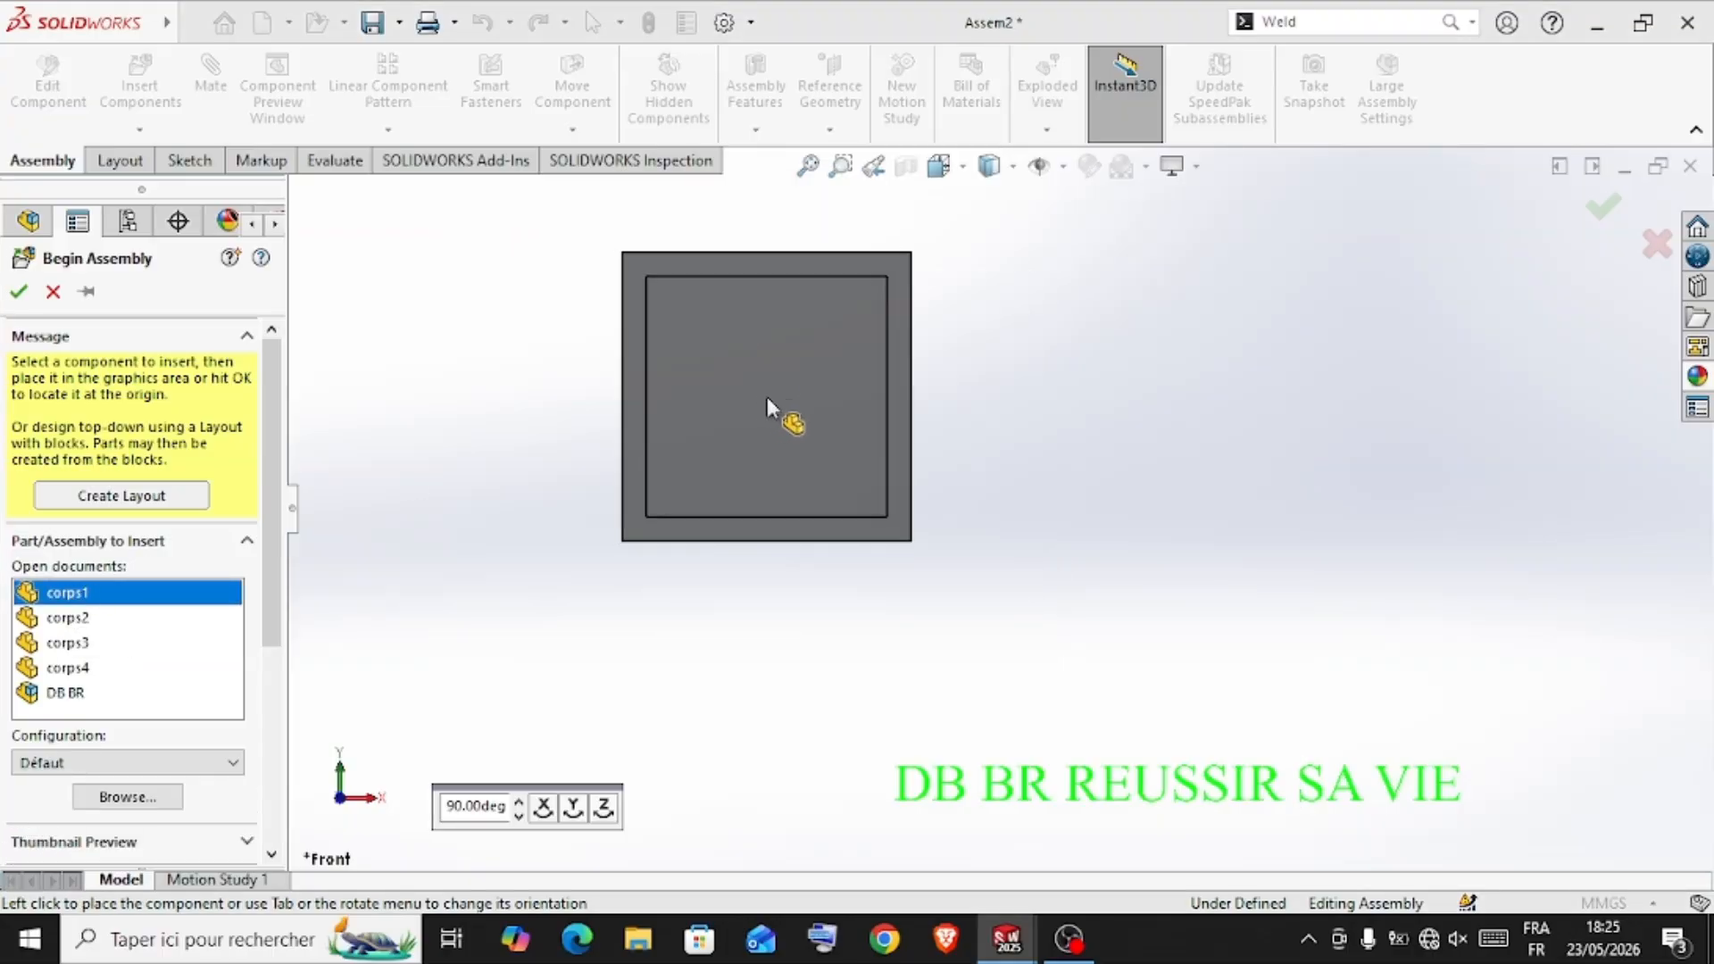
left_click(782, 457)
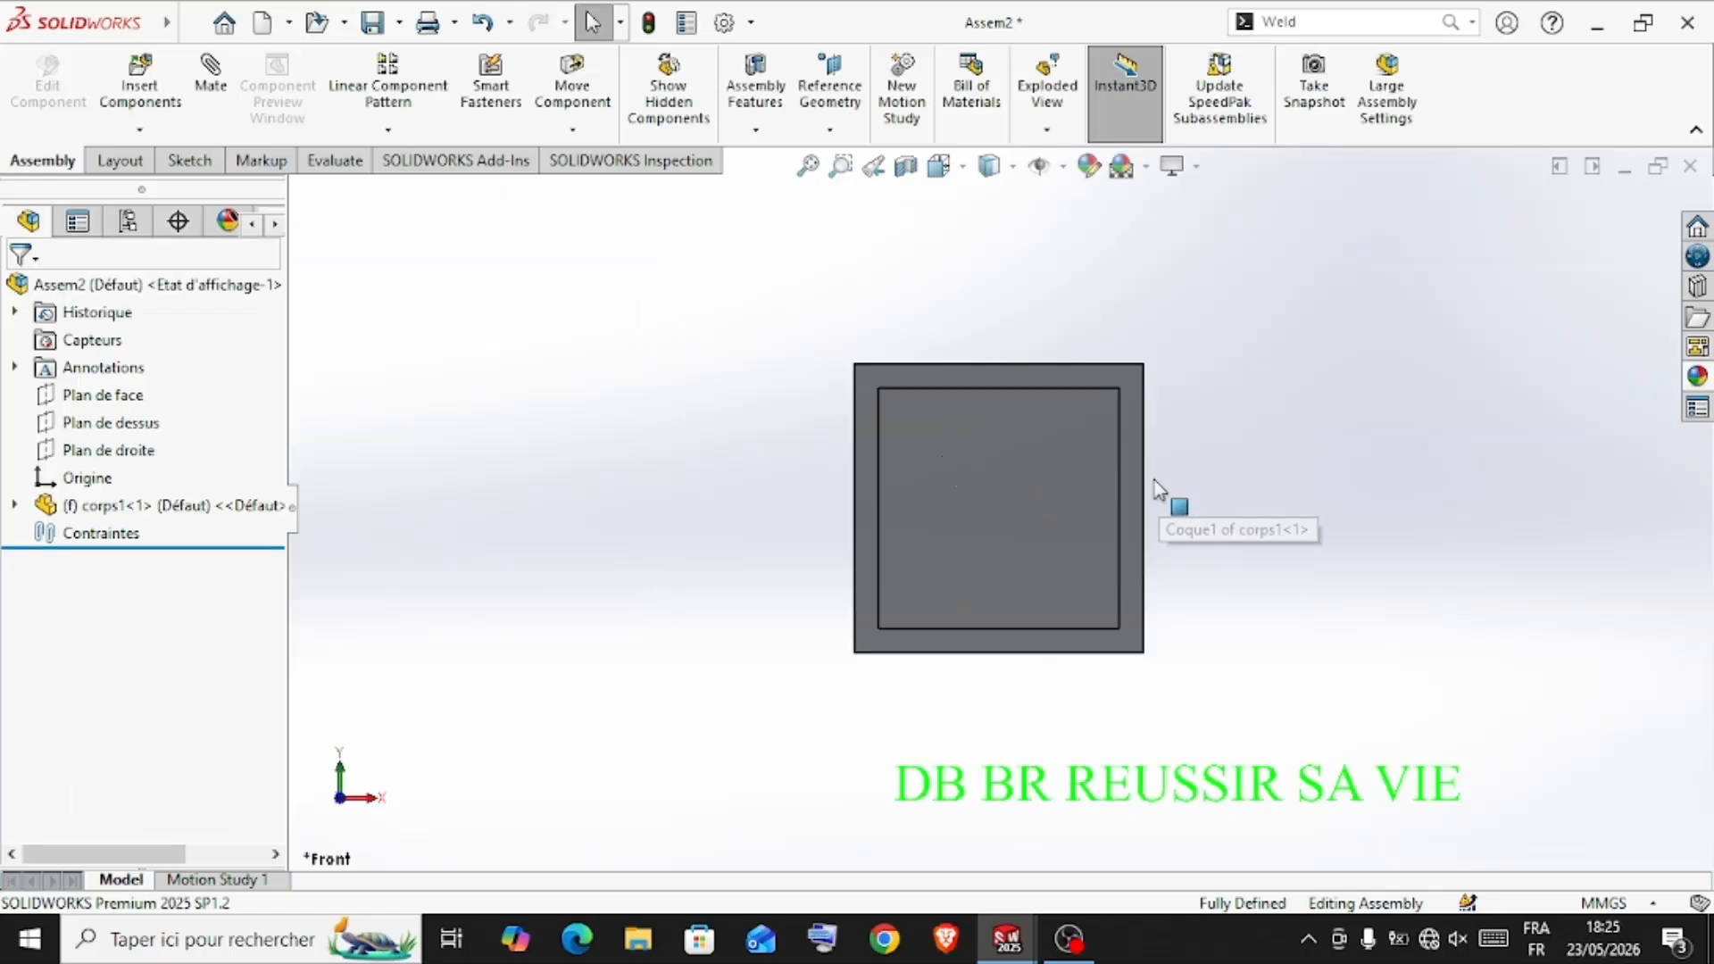
Insert the corps2 piston into the assembly, placing it in front of the housing's open end
middle_click_drag(1160, 489, 1324, 633)
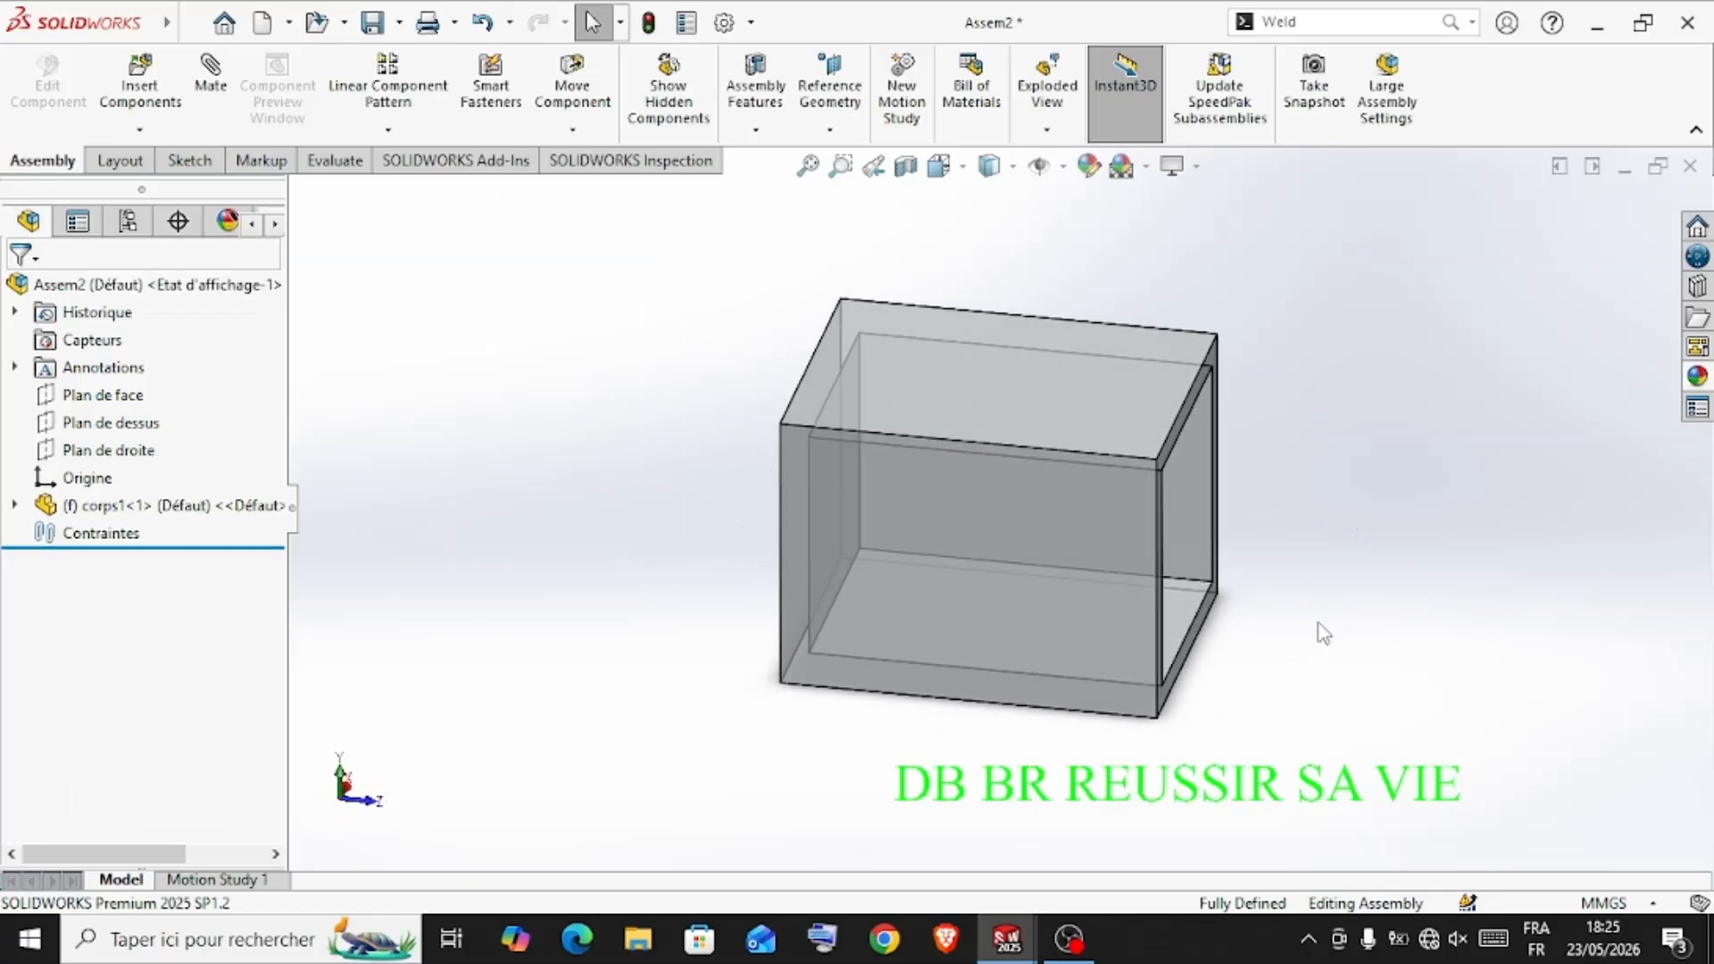
scroll(1324, 633, "up", 3)
scroll(1206, 505, "down", 3)
scroll(1207, 491, "up", 2)
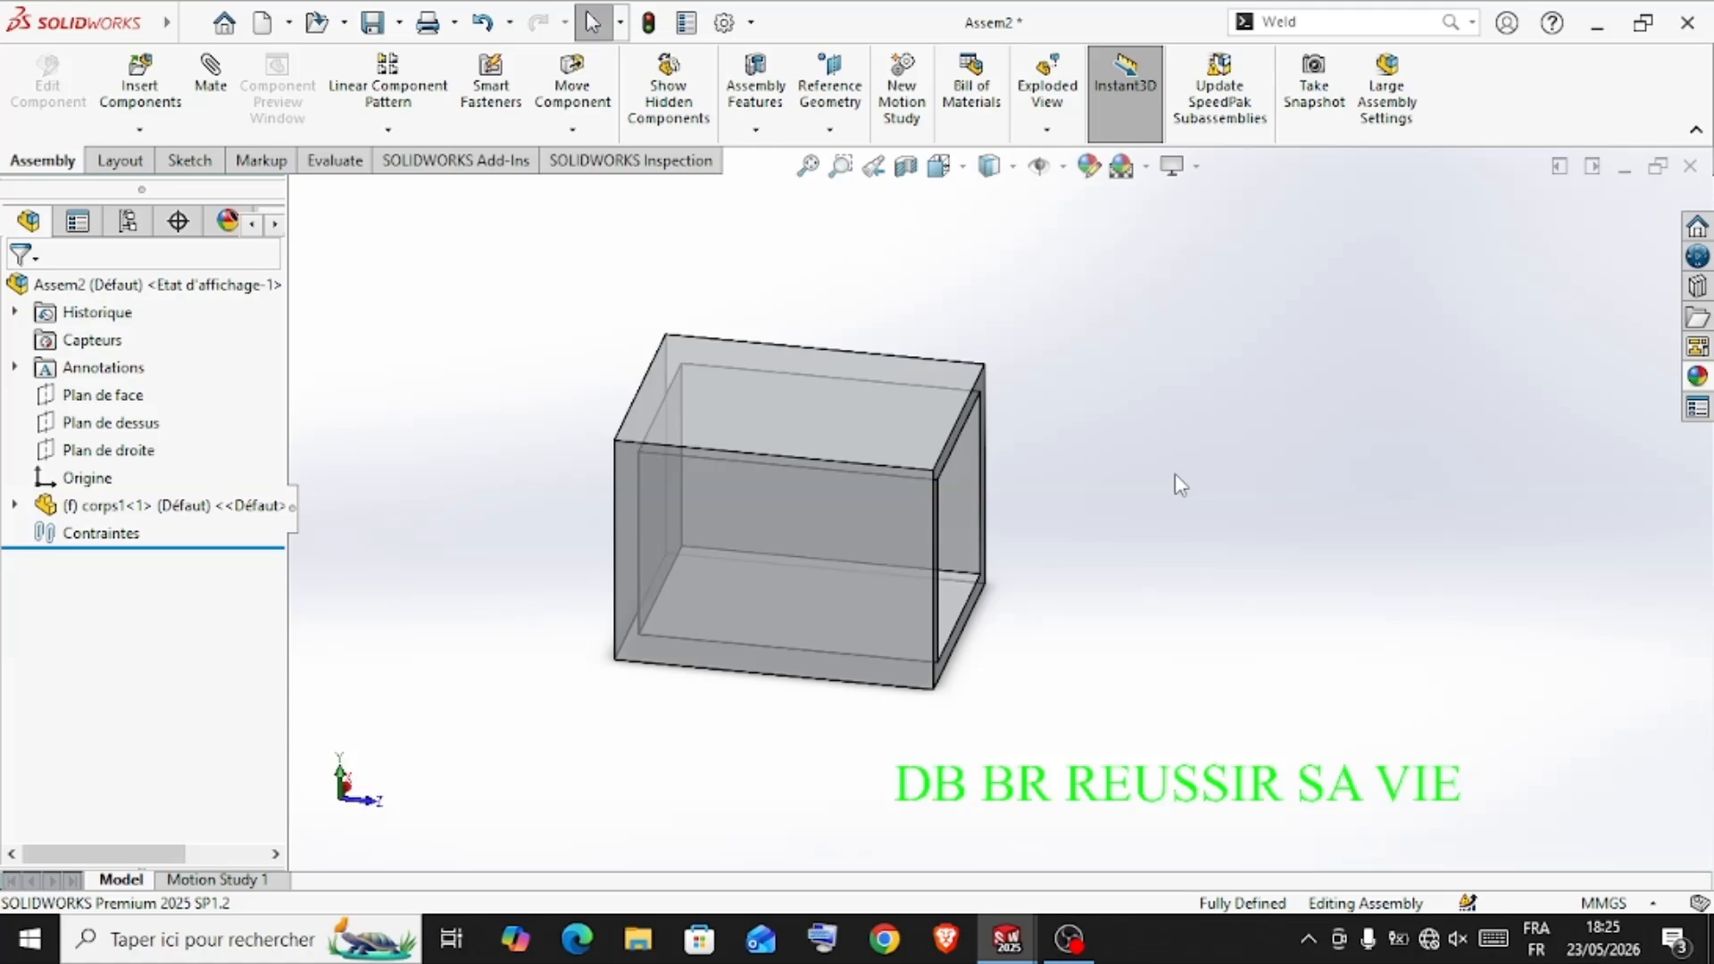
scroll(996, 465, "up", 1)
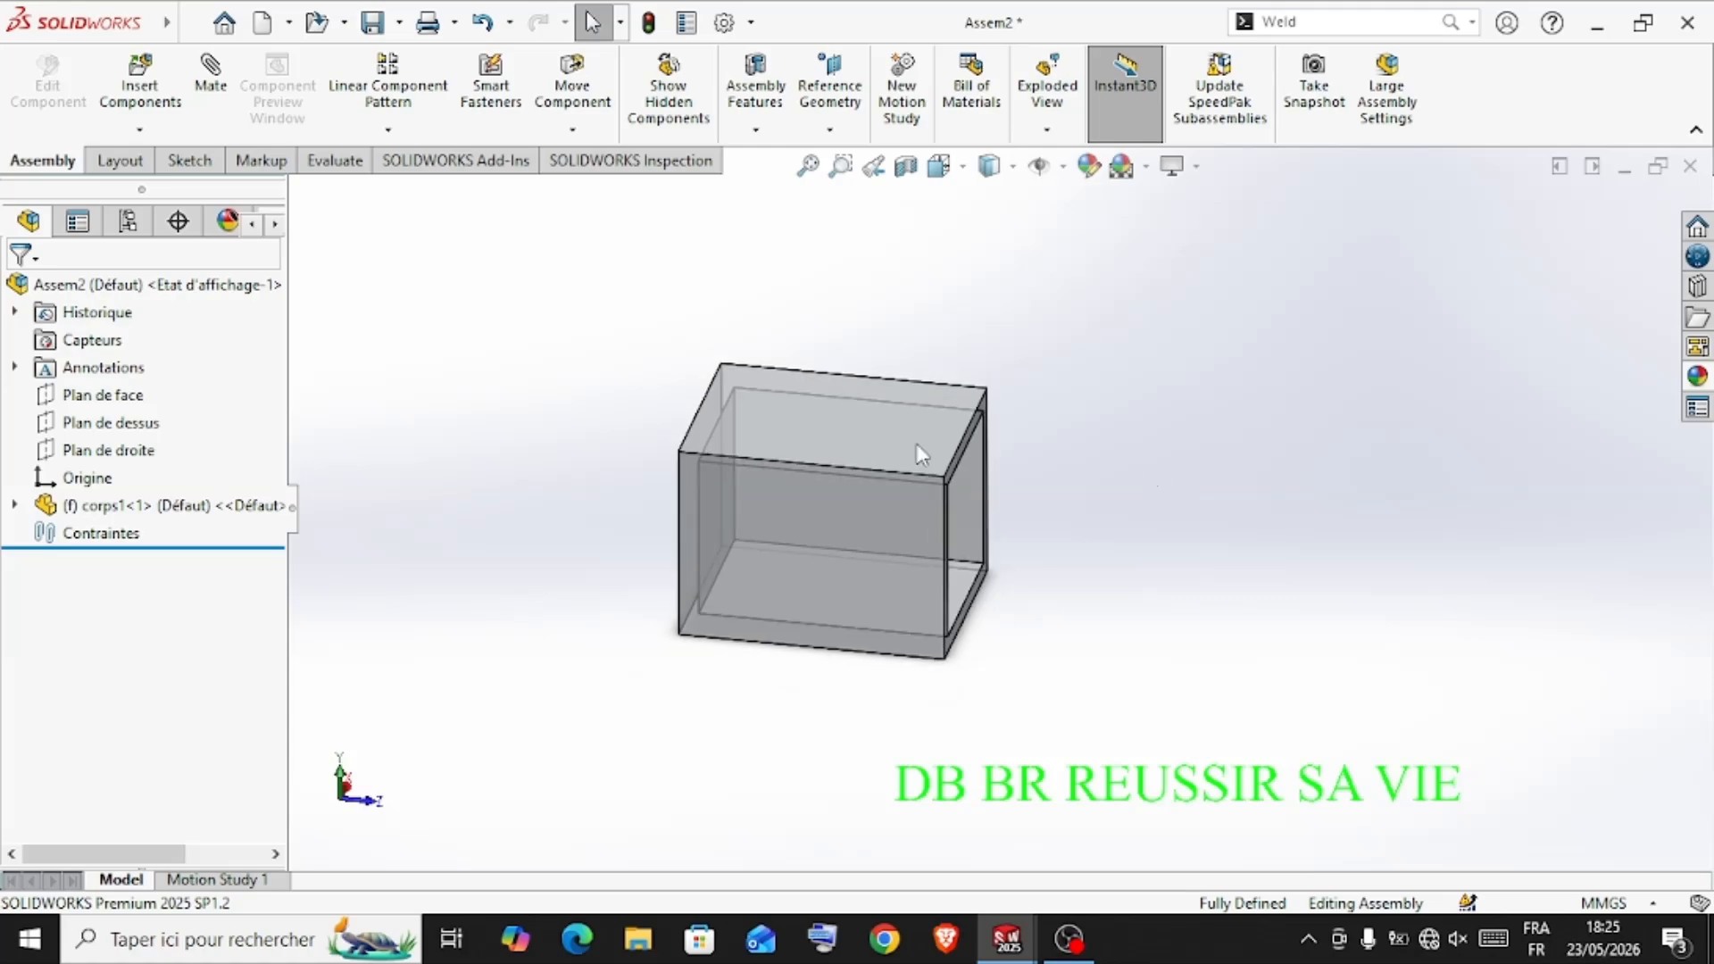
left_click(140, 90)
left_click(69, 592)
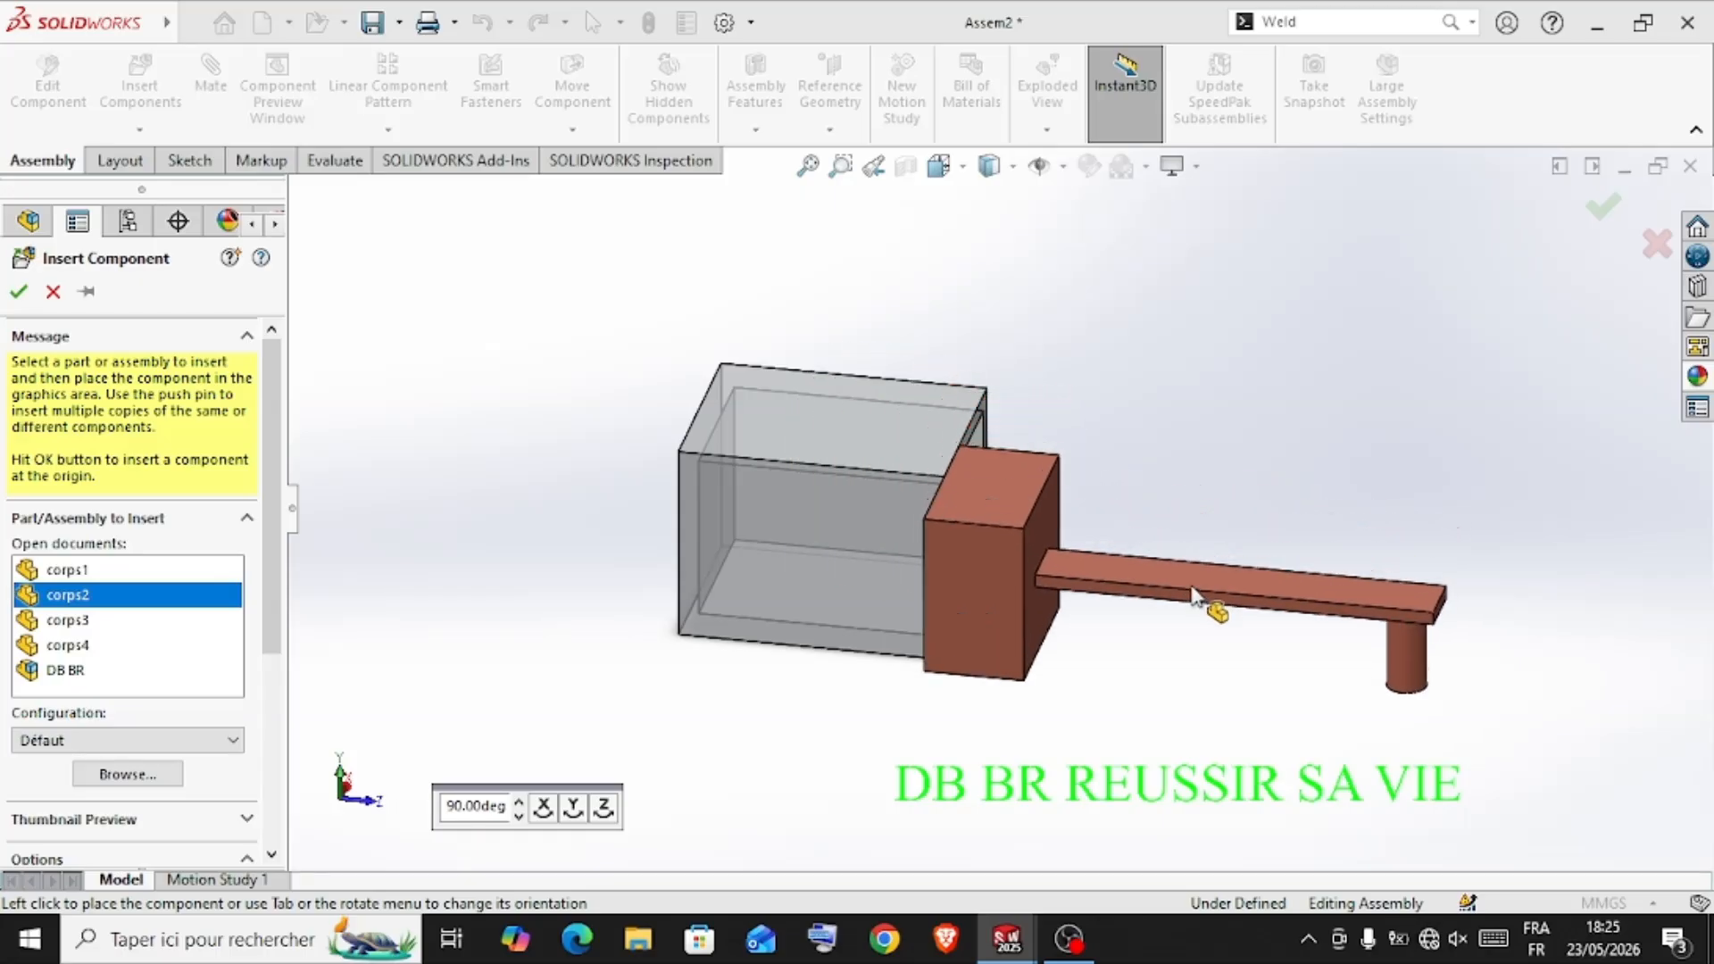
left_click(1236, 574)
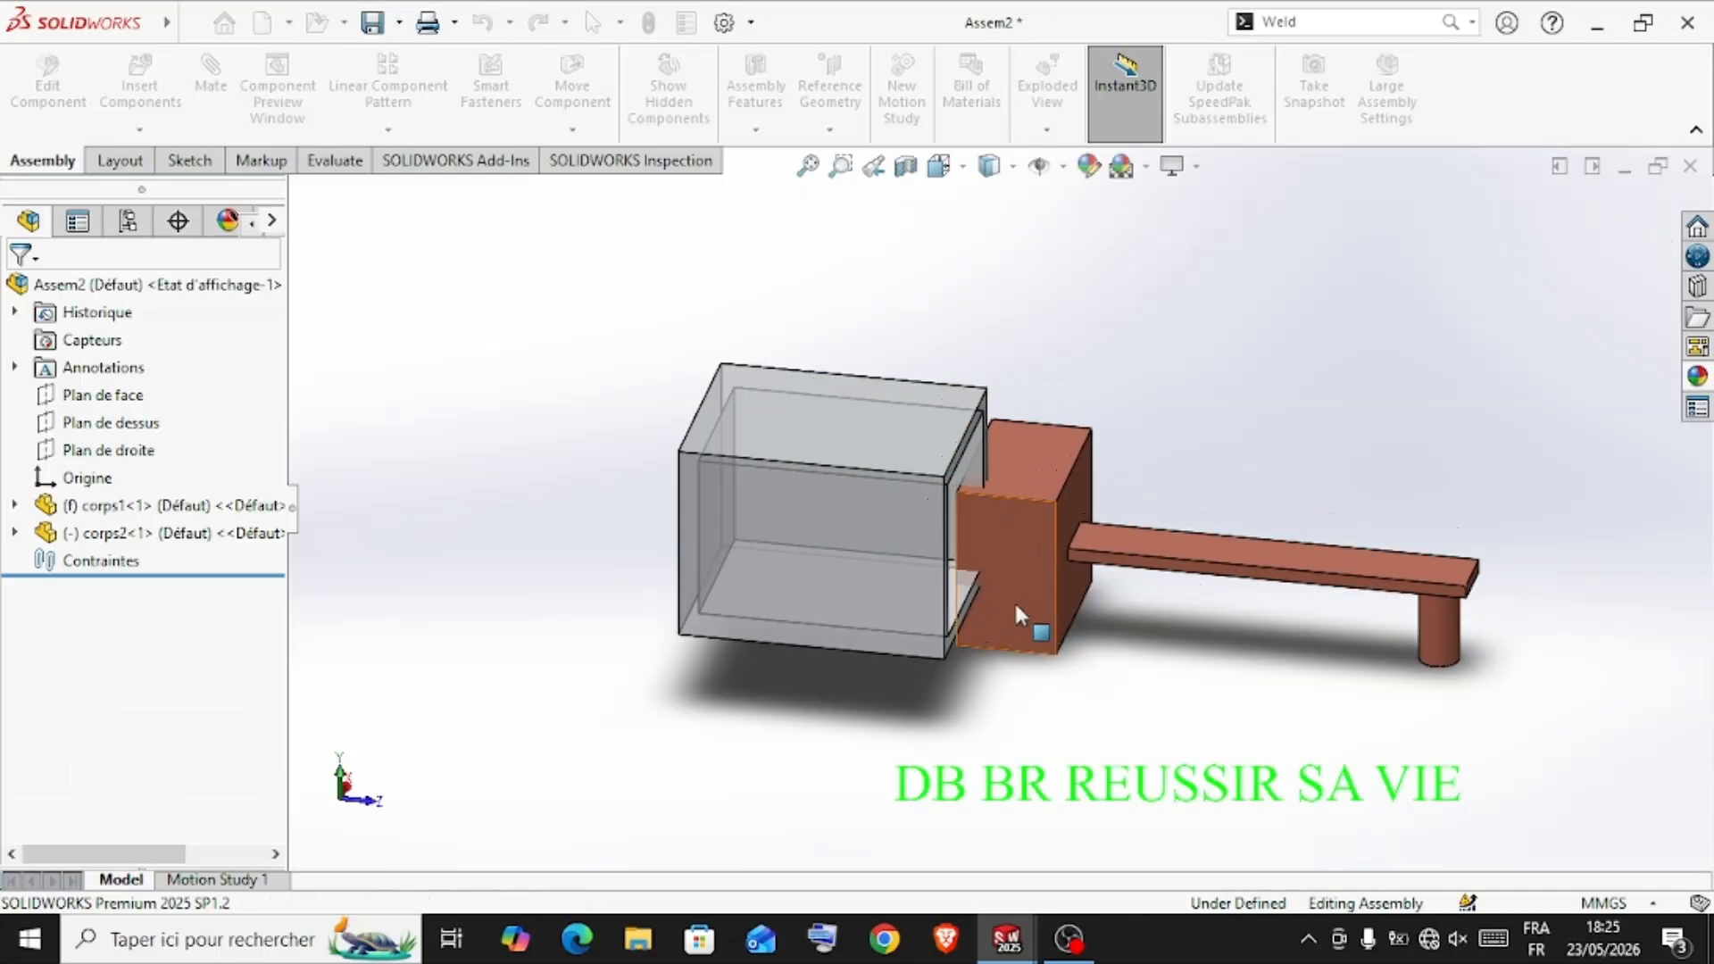
Add a coincident mate between one side face of the corps2 piston block and an inner side wall of the corps1 housing
middle_click_drag(1160, 469, 1146, 376)
left_click(1019, 580)
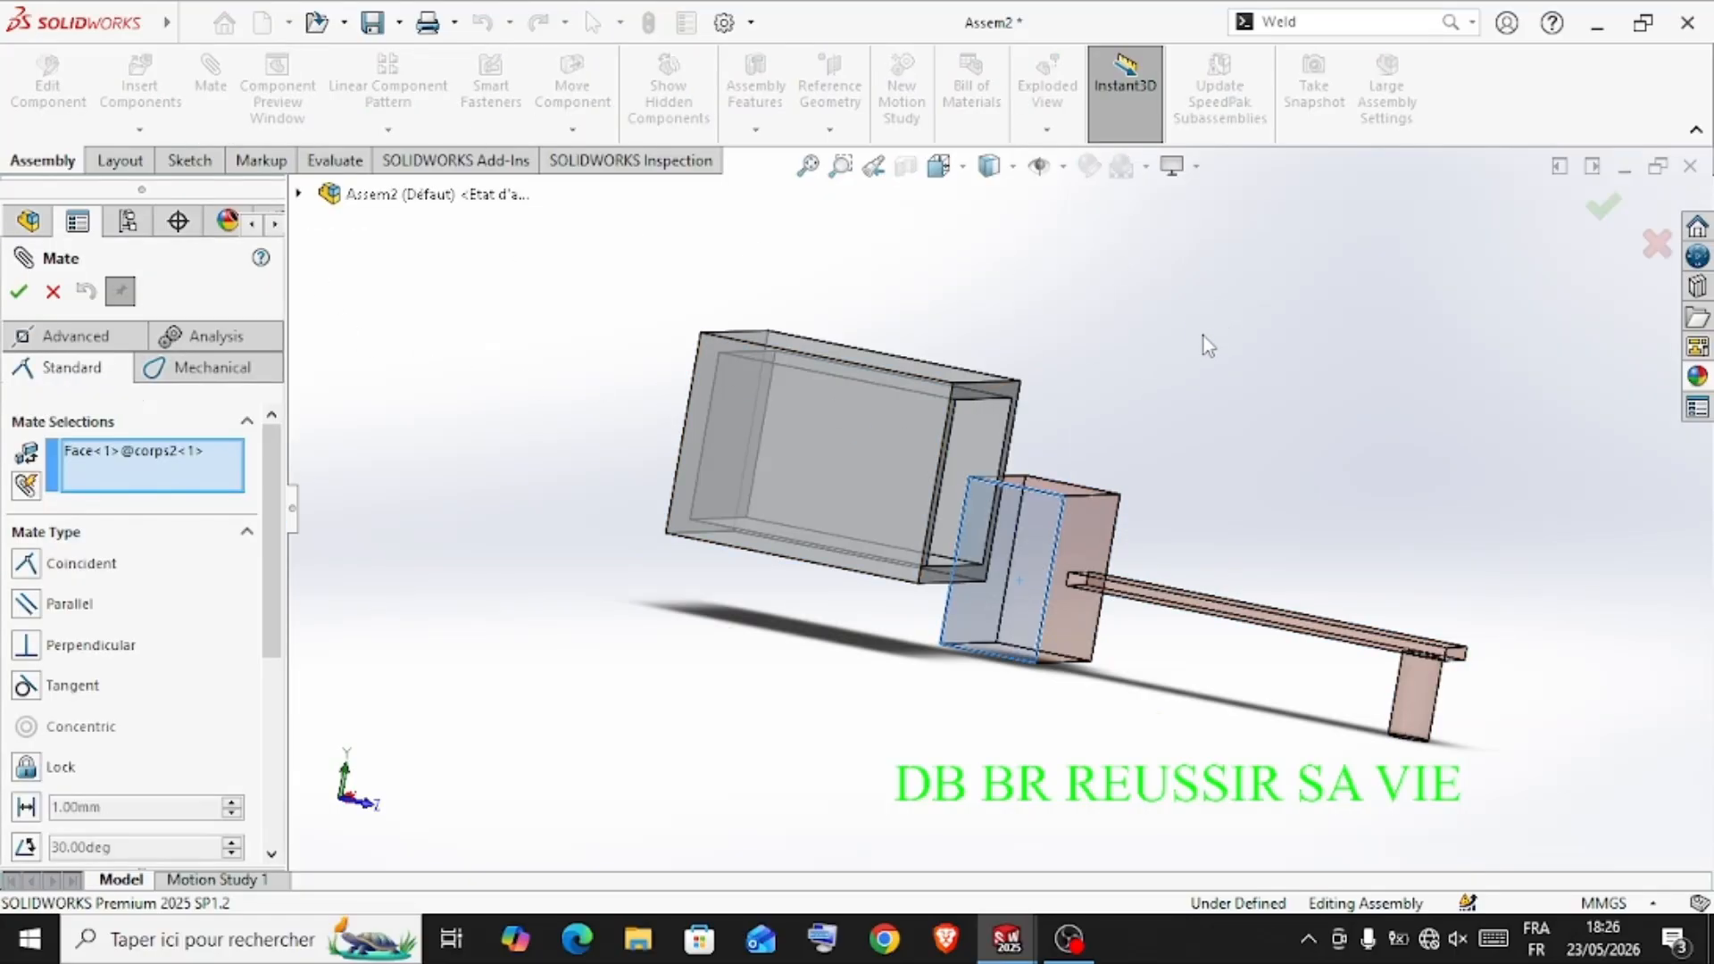
middle_click_drag(1203, 336, 1015, 445)
left_click(1015, 442)
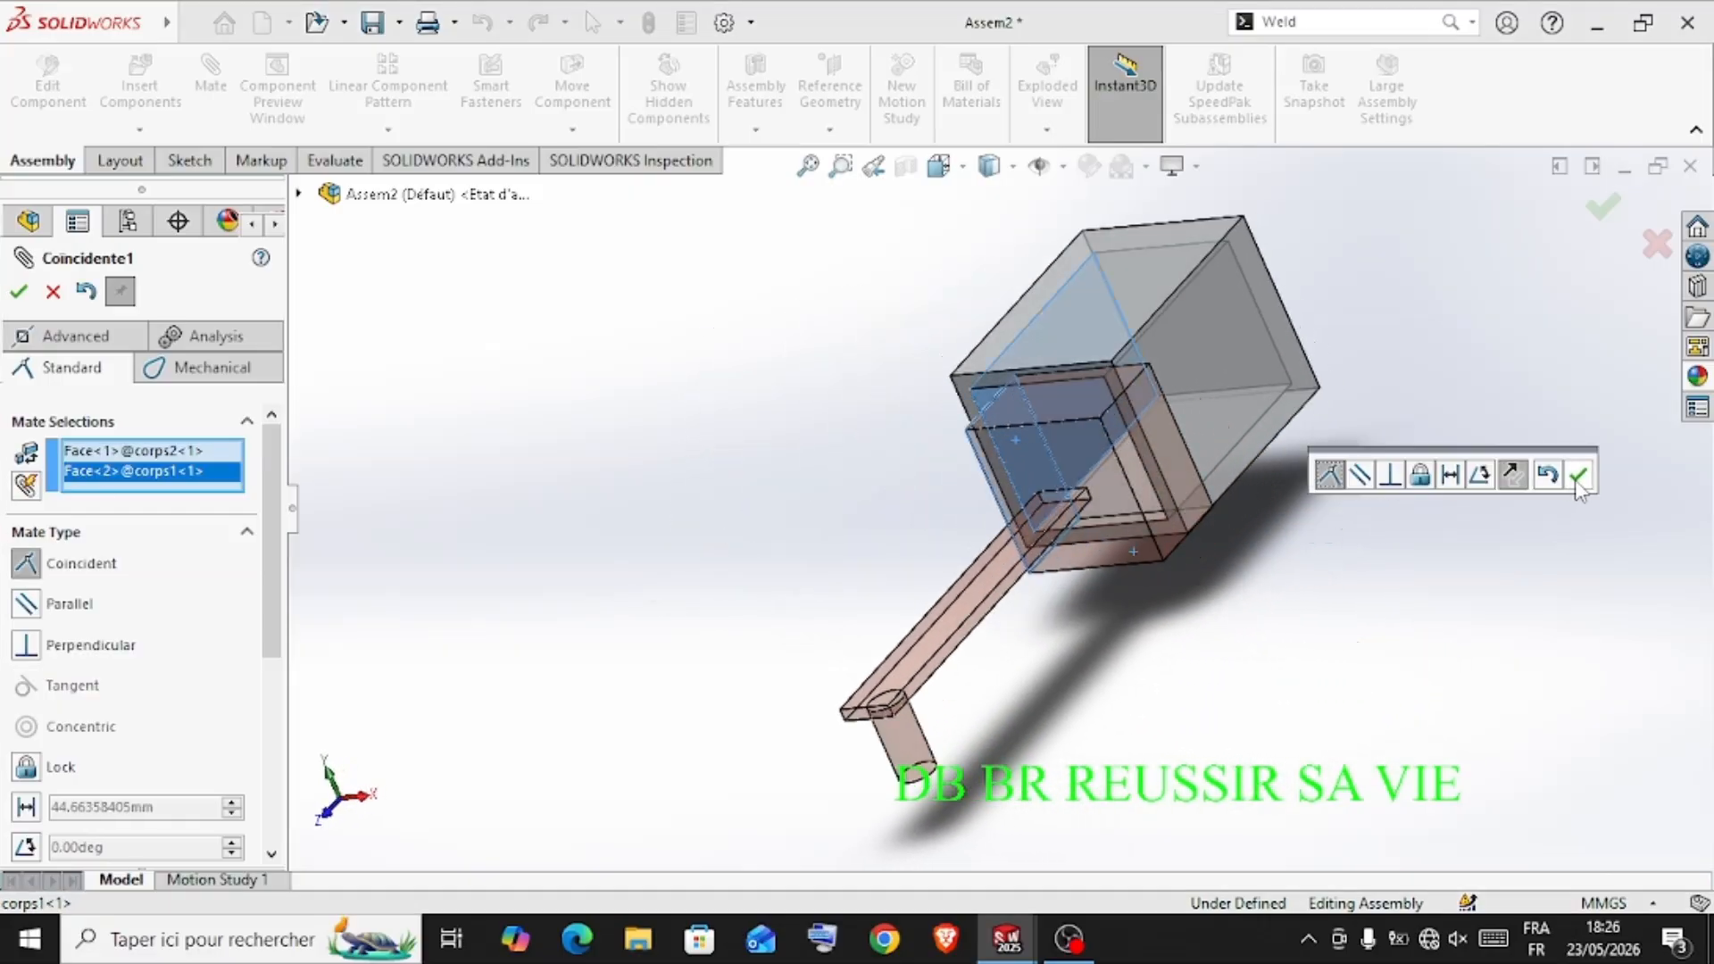
left_click(1576, 480)
Add a second coincident mate between the piston block's other side face and the matching inner wall of the housing
middle_click_drag(1357, 495, 1006, 460)
left_click(1146, 506)
left_click(1000, 401)
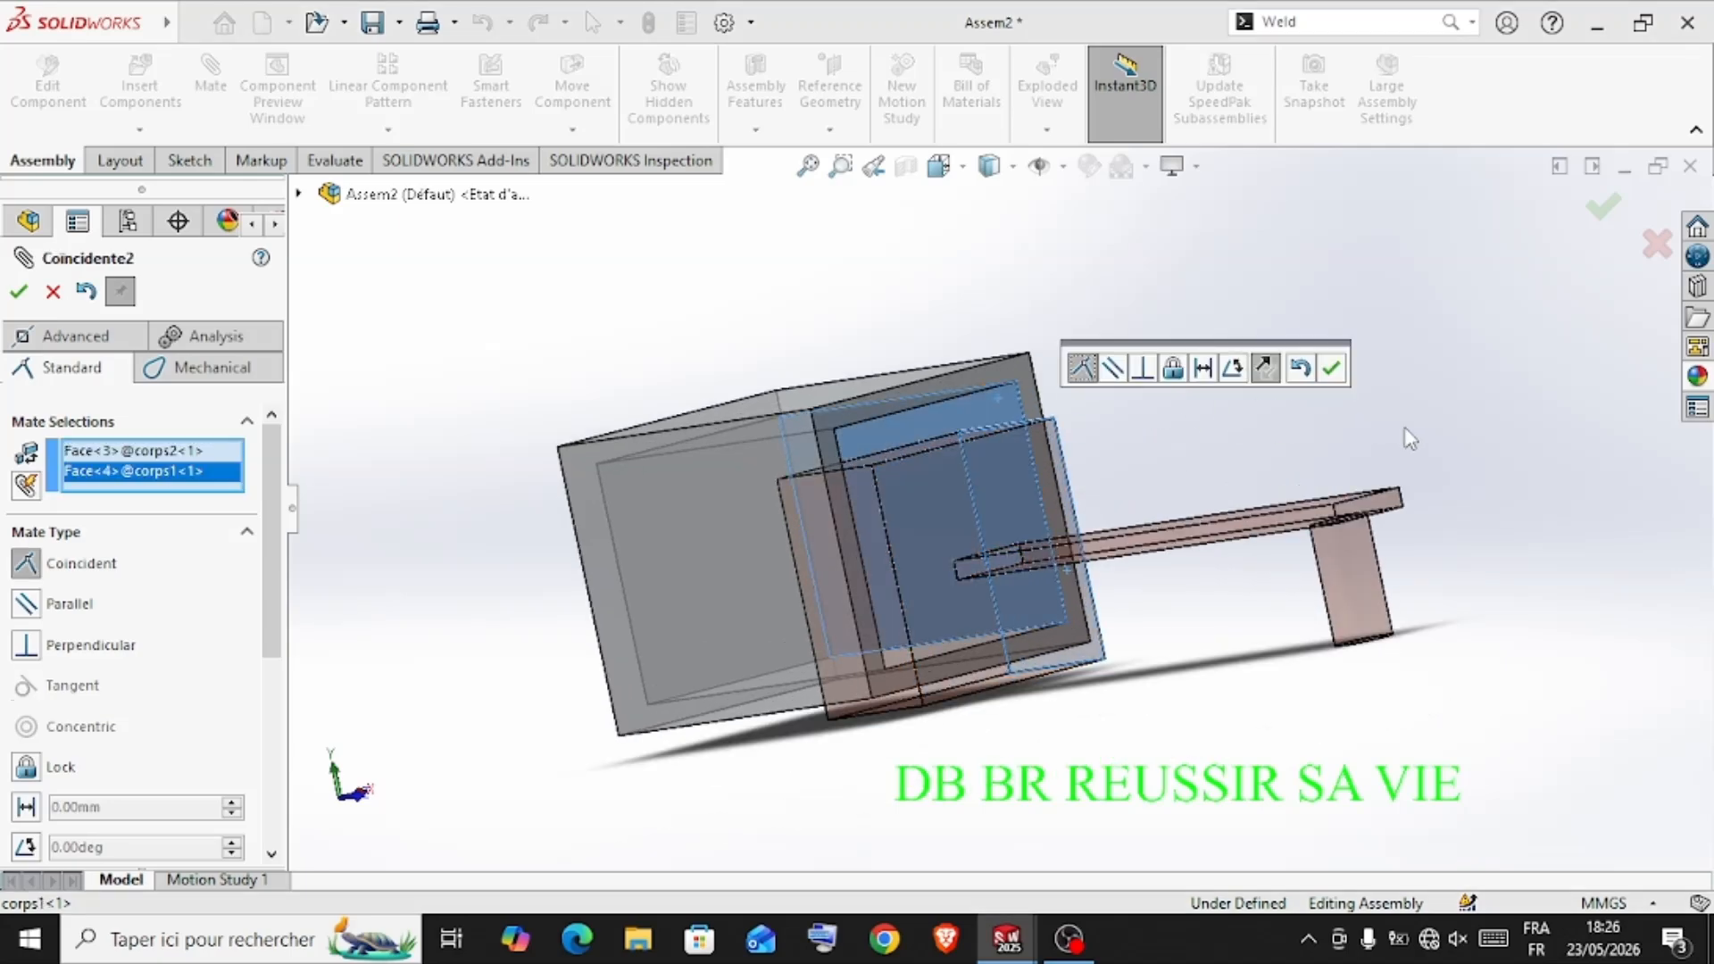
left_click(1332, 369)
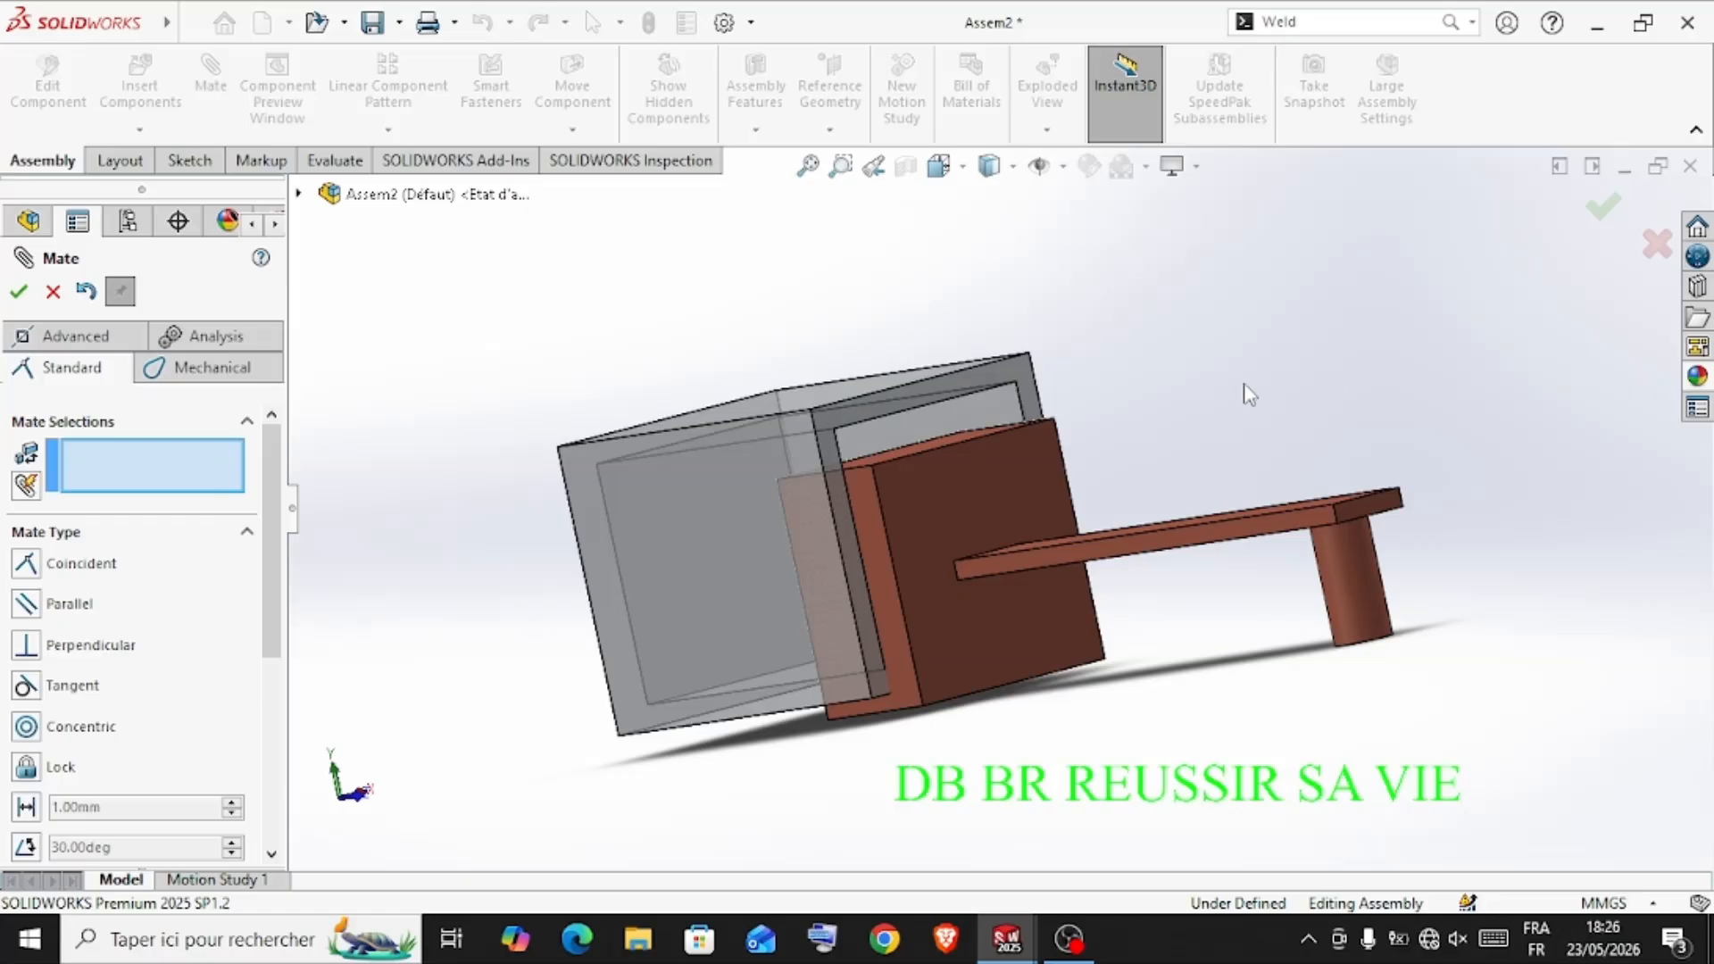
Mate the piston block's upper face coincident with the housing's upper inner face
middle_click_drag(1248, 394, 1241, 484)
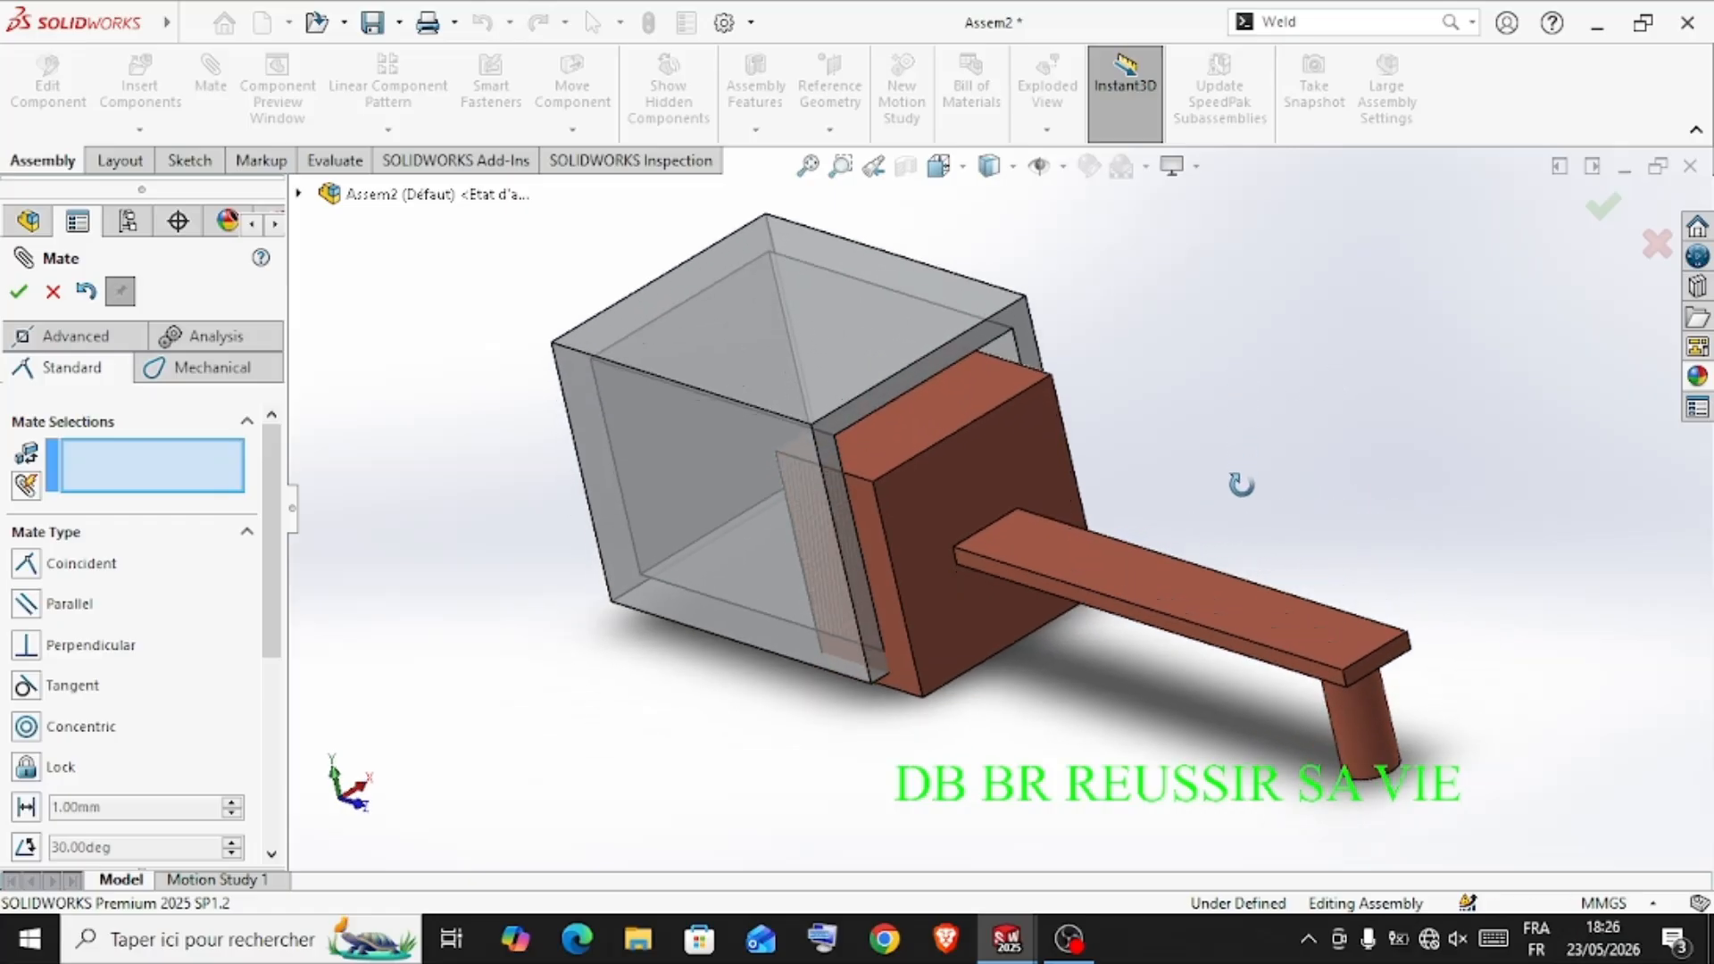
left_click(930, 414)
middle_click_drag(930, 414, 1018, 210)
scroll(1075, 462, "down", 4)
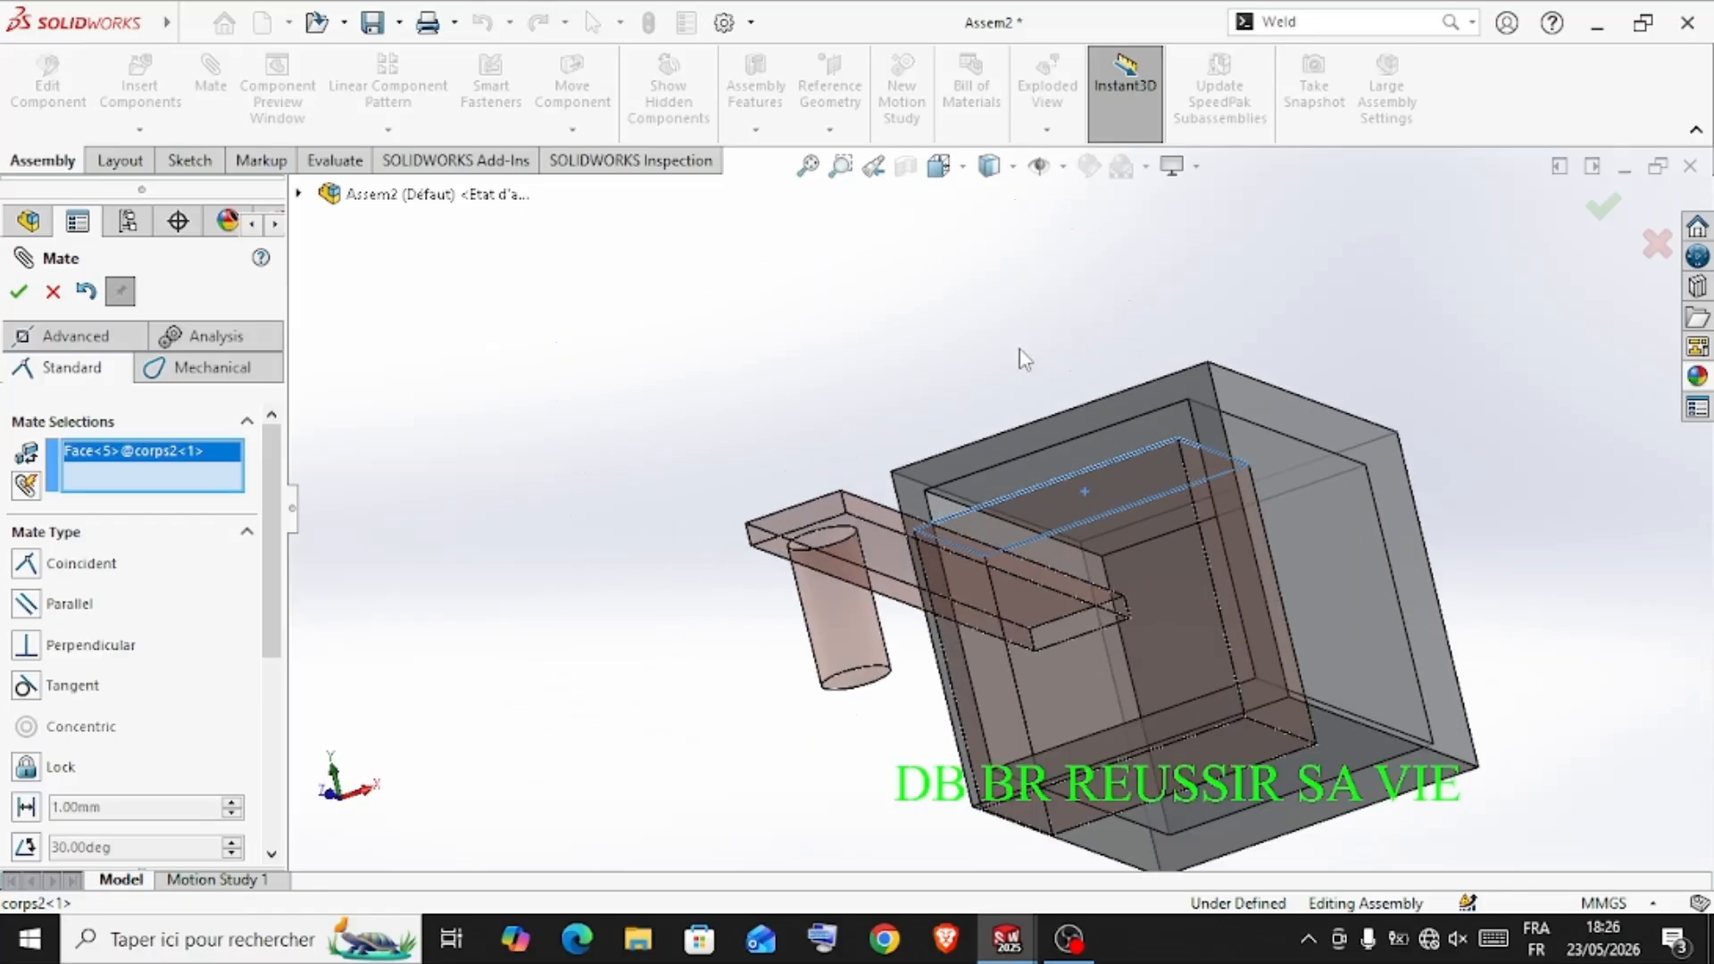
left_click(1101, 501)
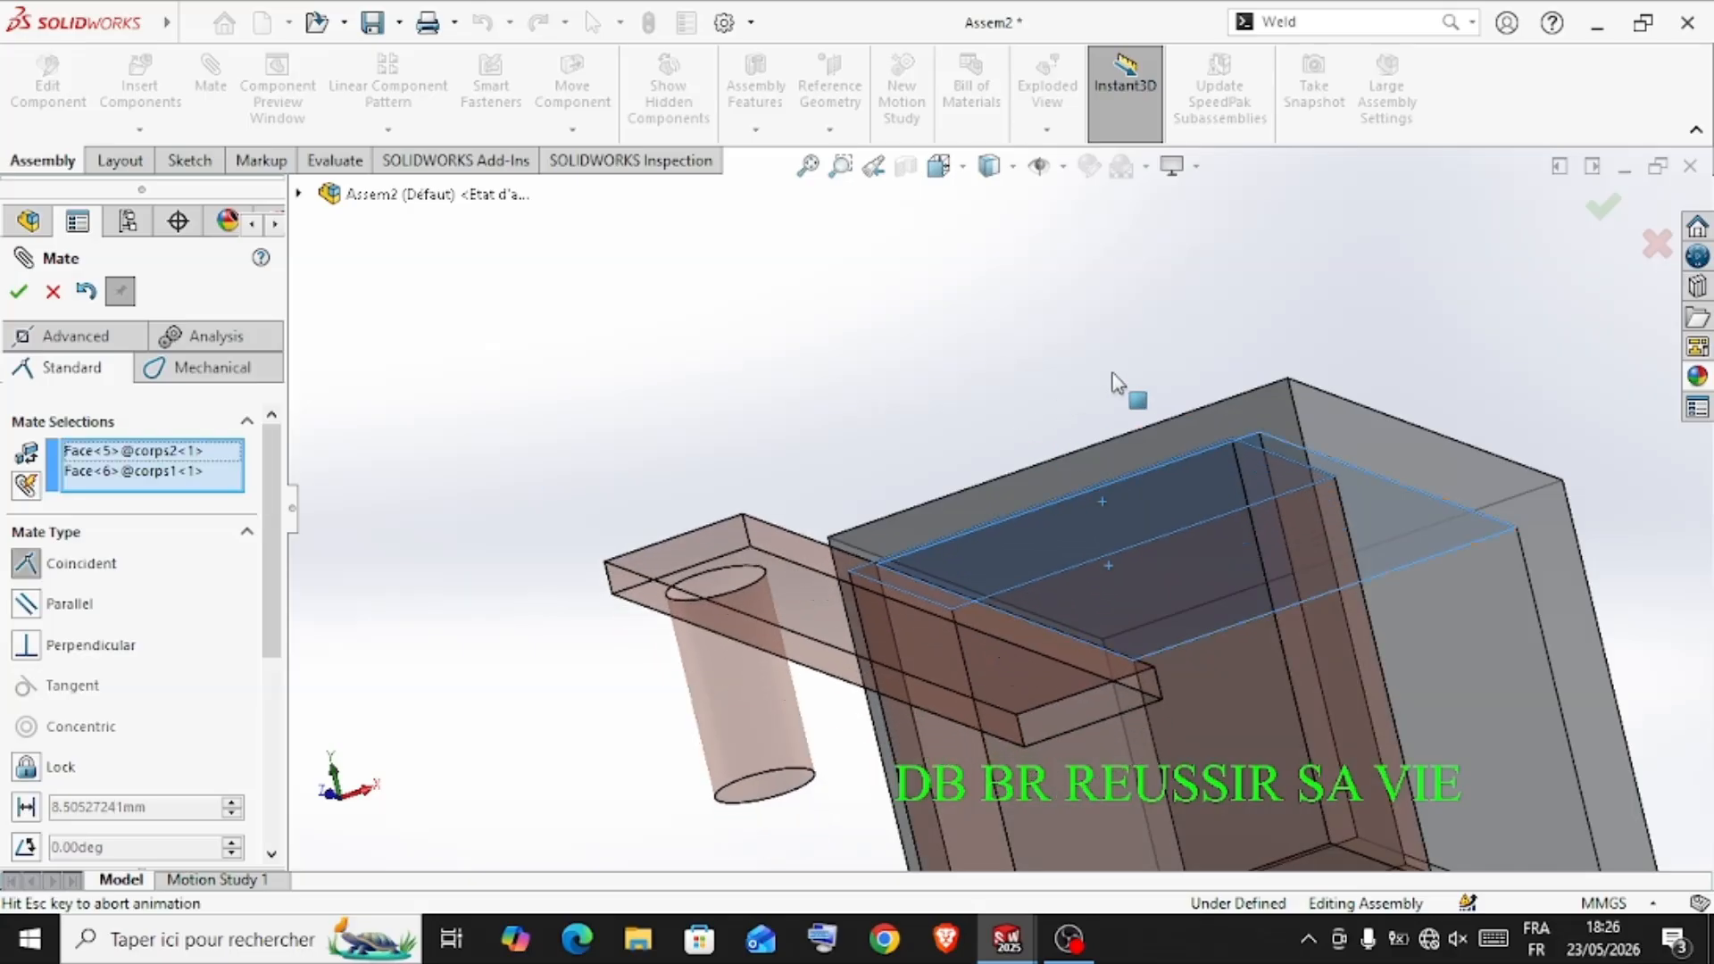
left_click(1504, 338)
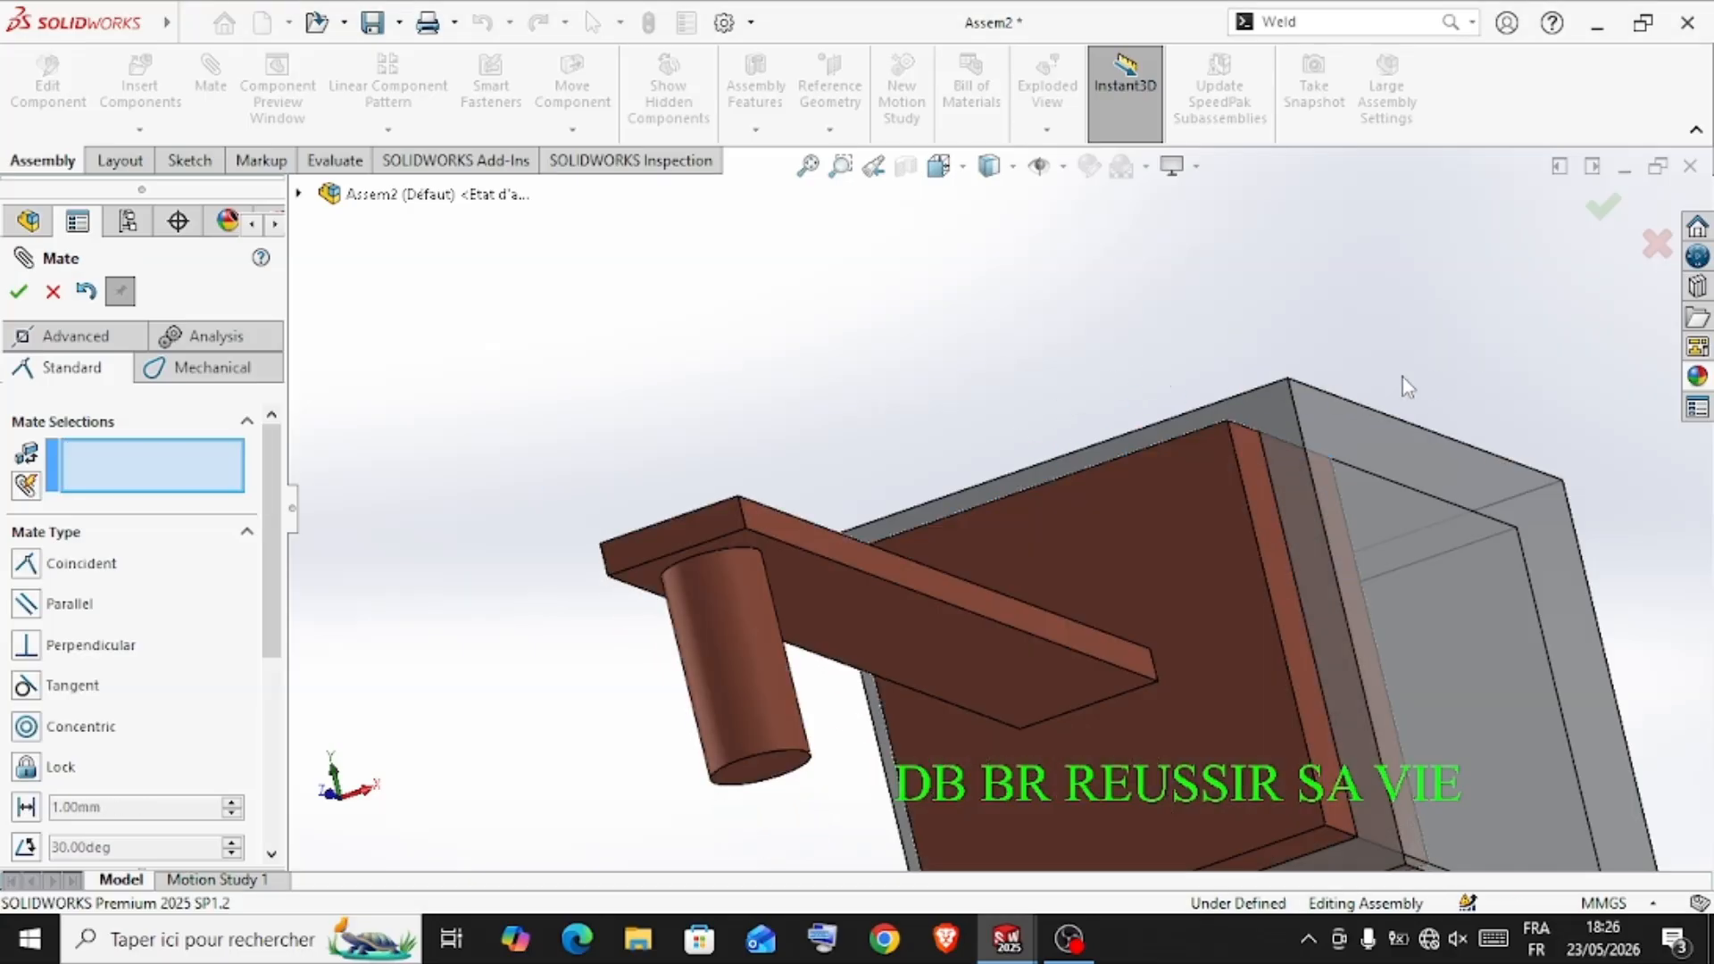
Finish mating and slide the corps2 piston deeper into the housing
scroll(950, 404, "up", 2)
middle_click_drag(972, 410, 1114, 485)
scroll(1125, 394, "up", 2)
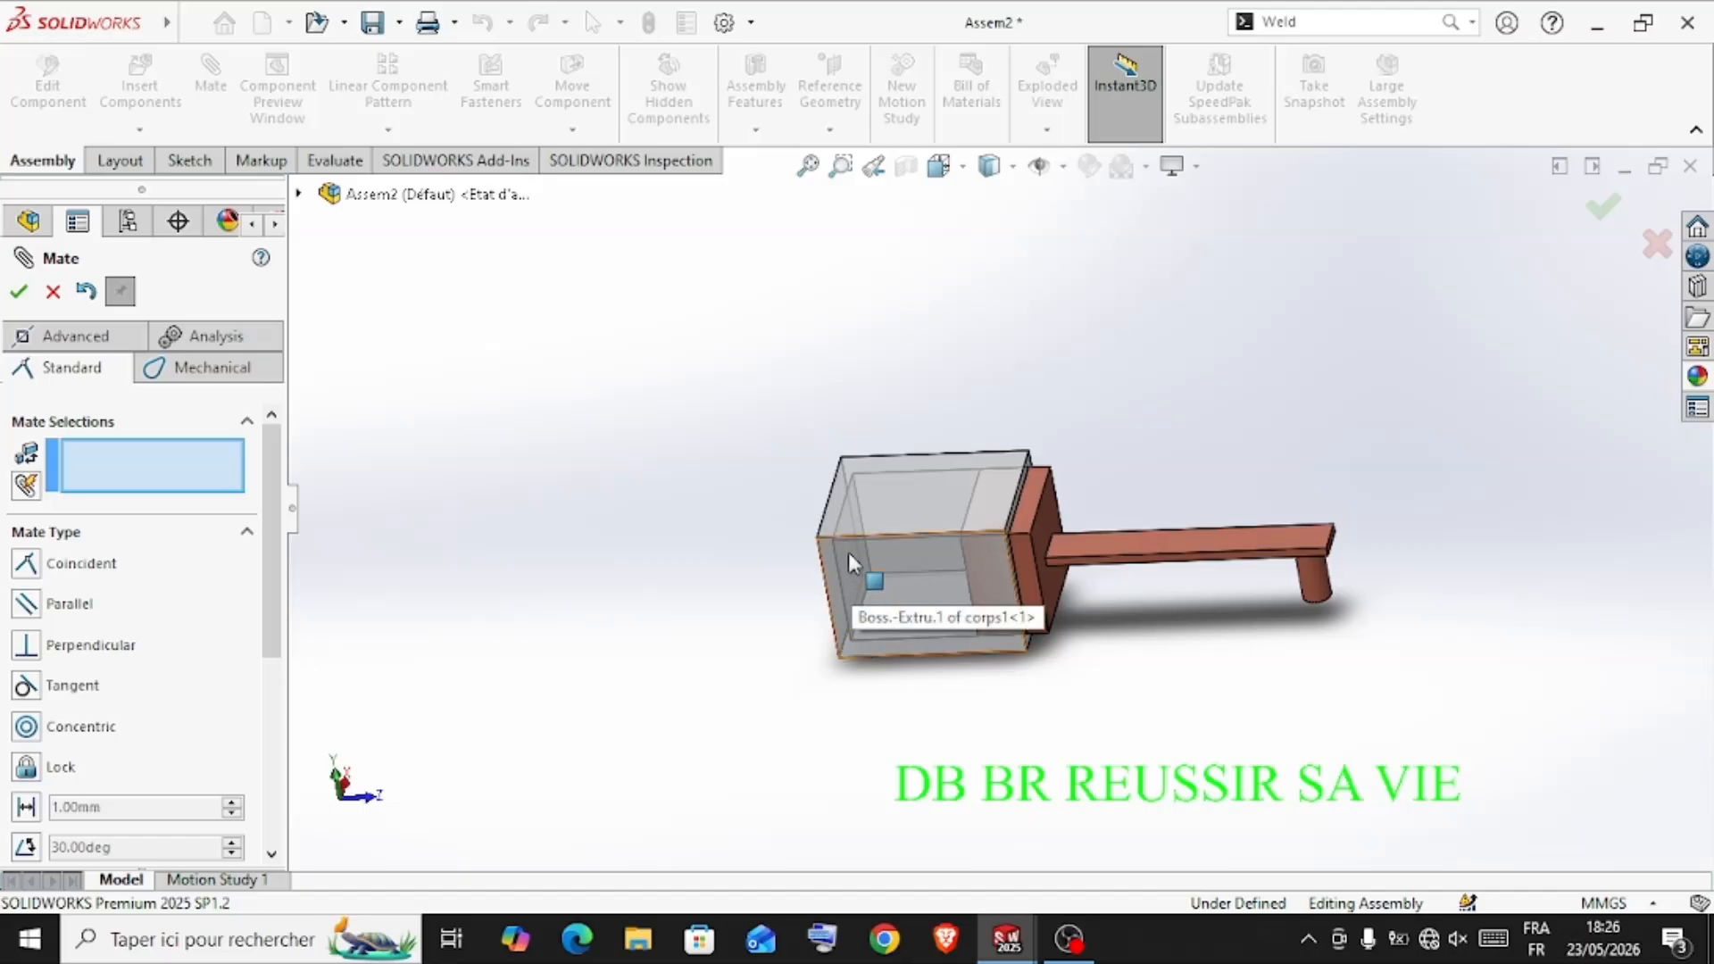
middle_click_drag(848, 552, 880, 738)
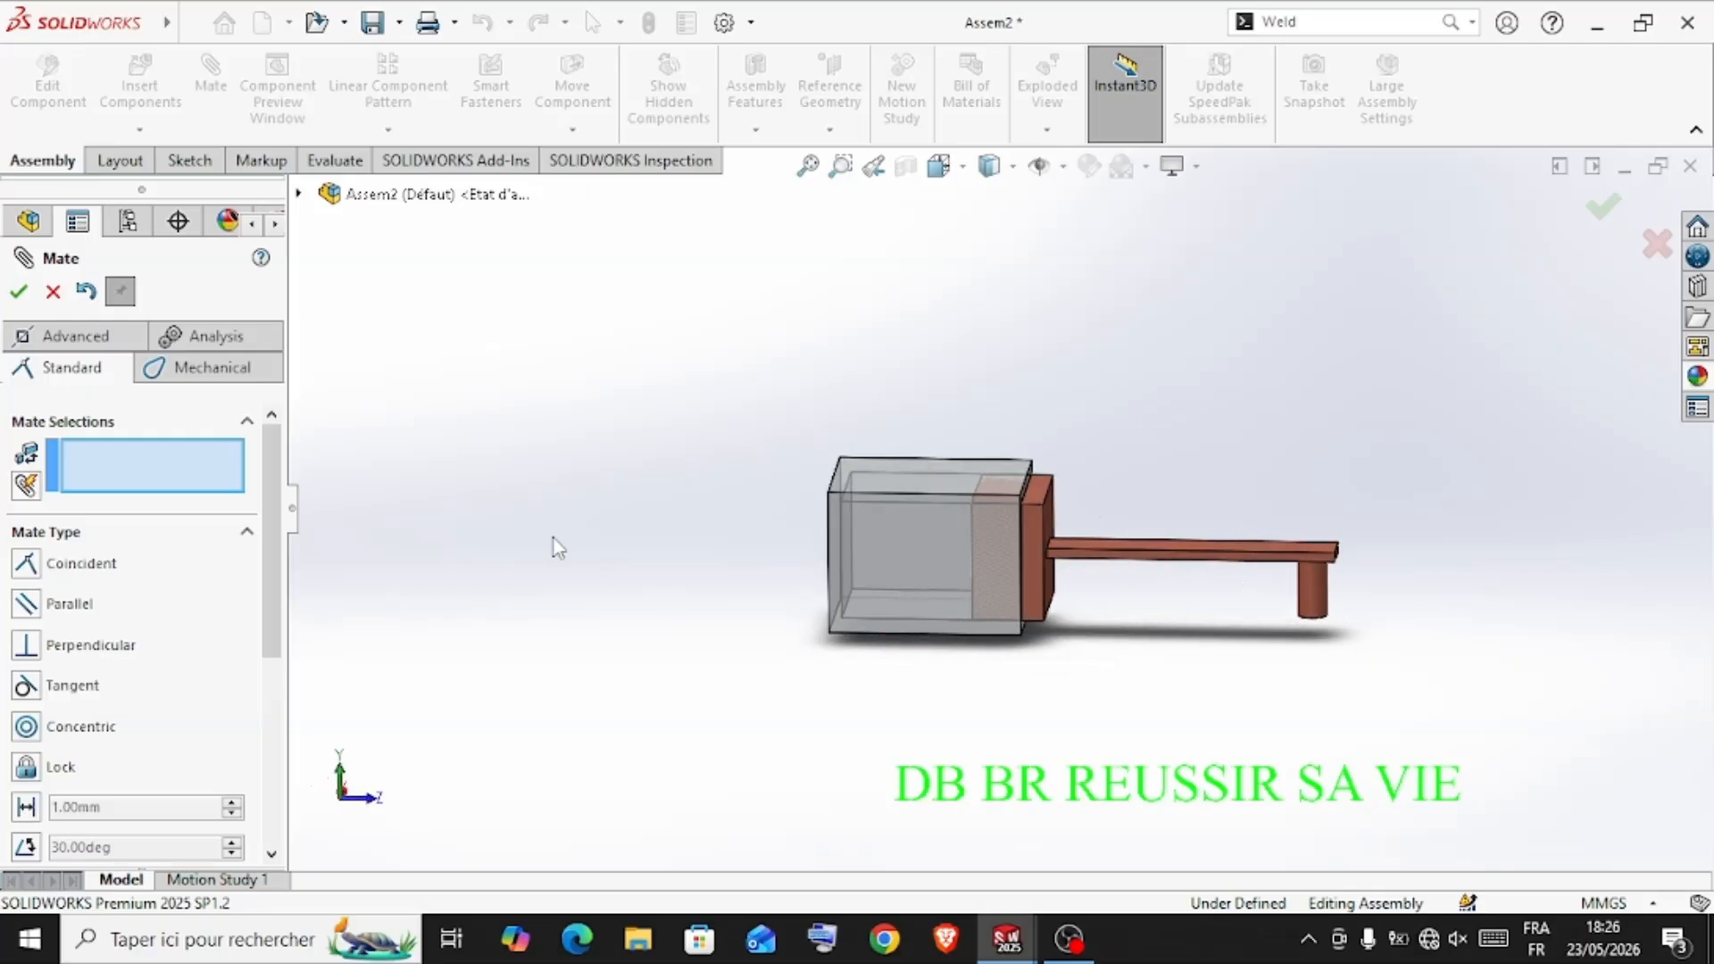
left_click(18, 292)
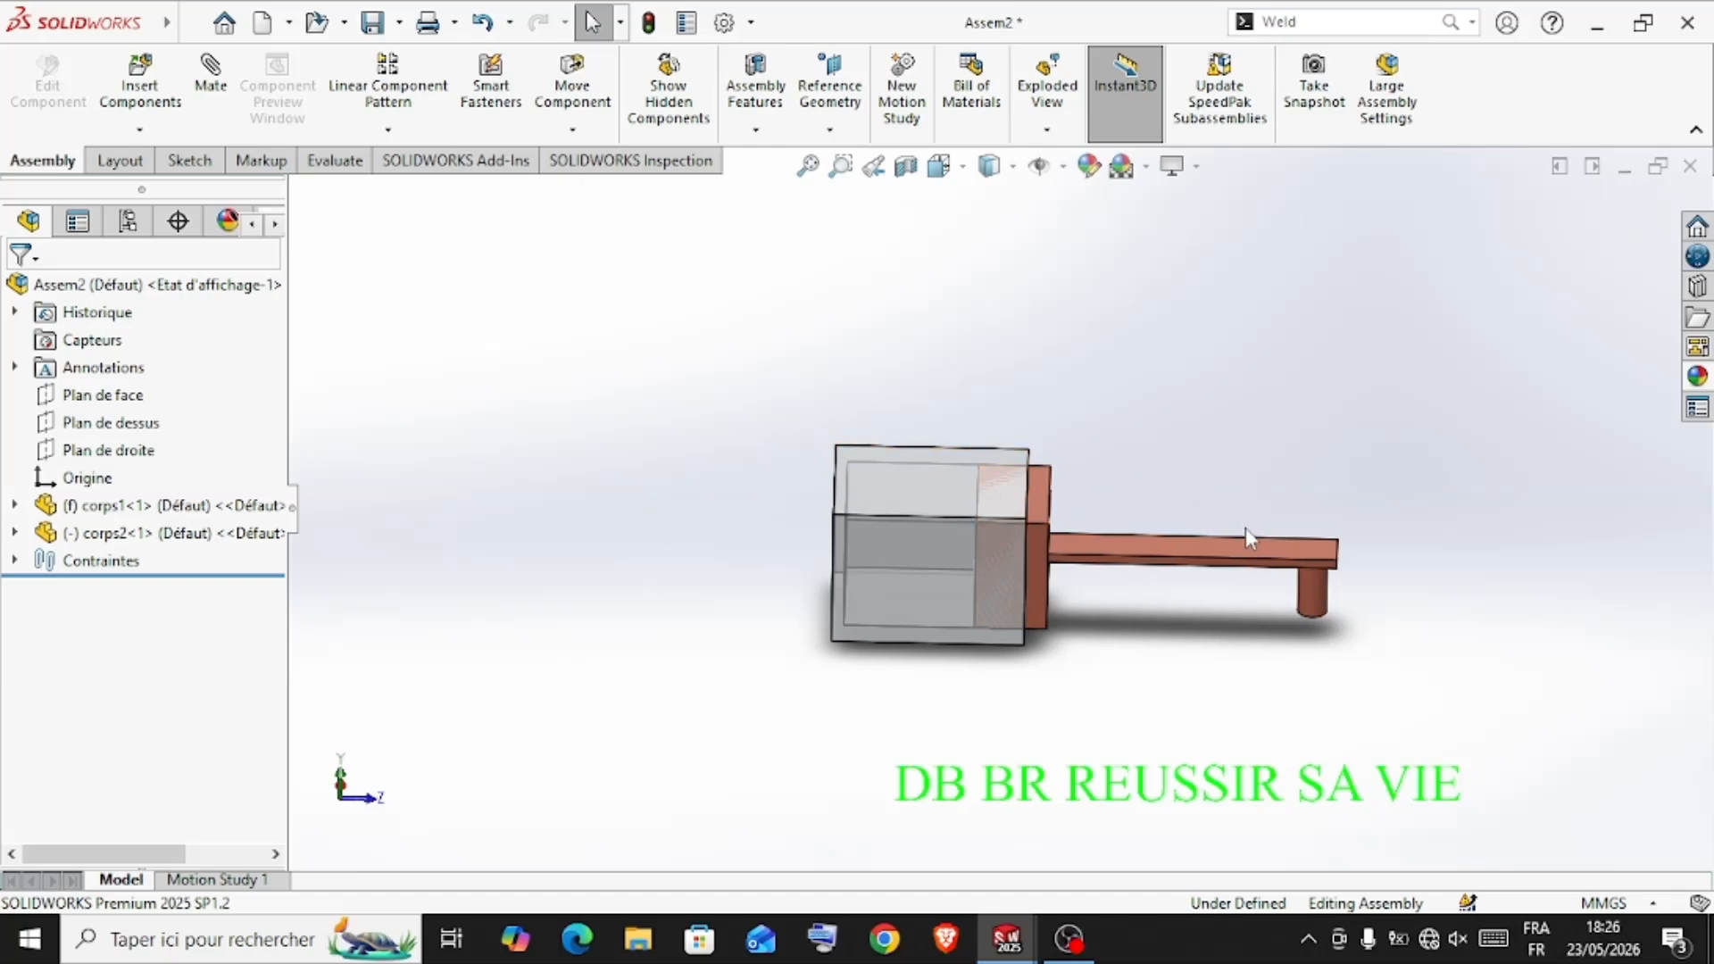
left_click_drag(1249, 555, 1122, 562)
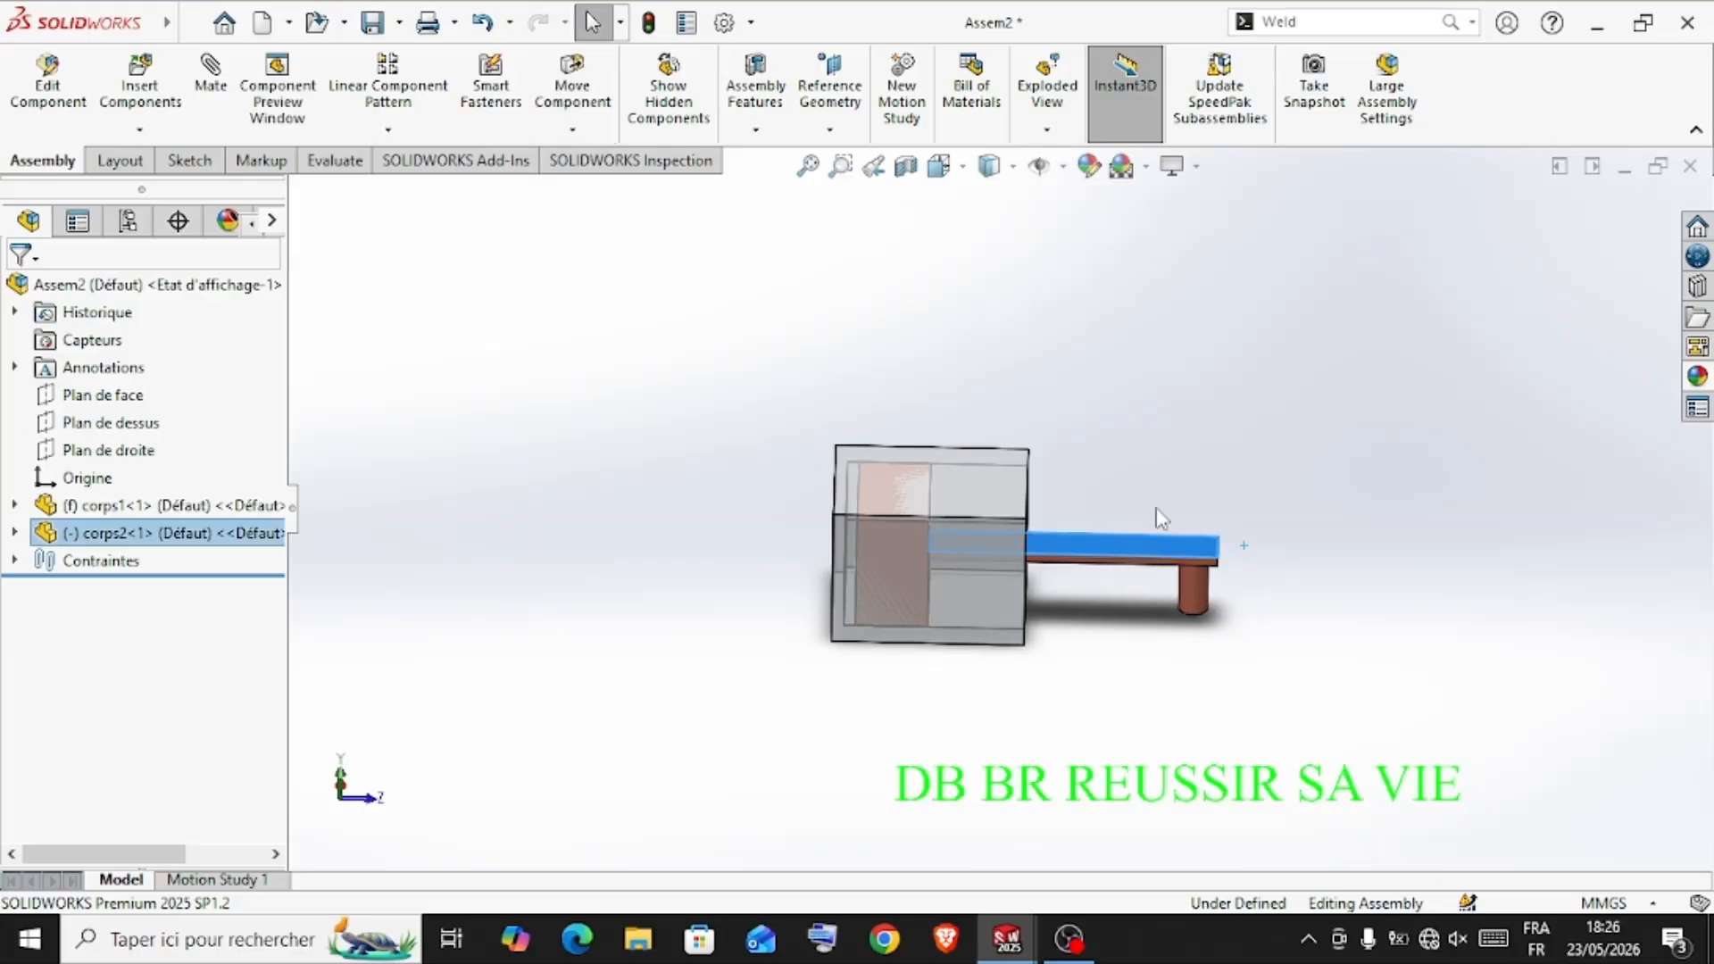
middle_click_drag(1180, 443, 1121, 387)
left_click(1179, 437)
Insert the corps3 gear with its shaft into the assembly near the pin end of the piston arm
middle_click_drag(1193, 444, 1295, 535)
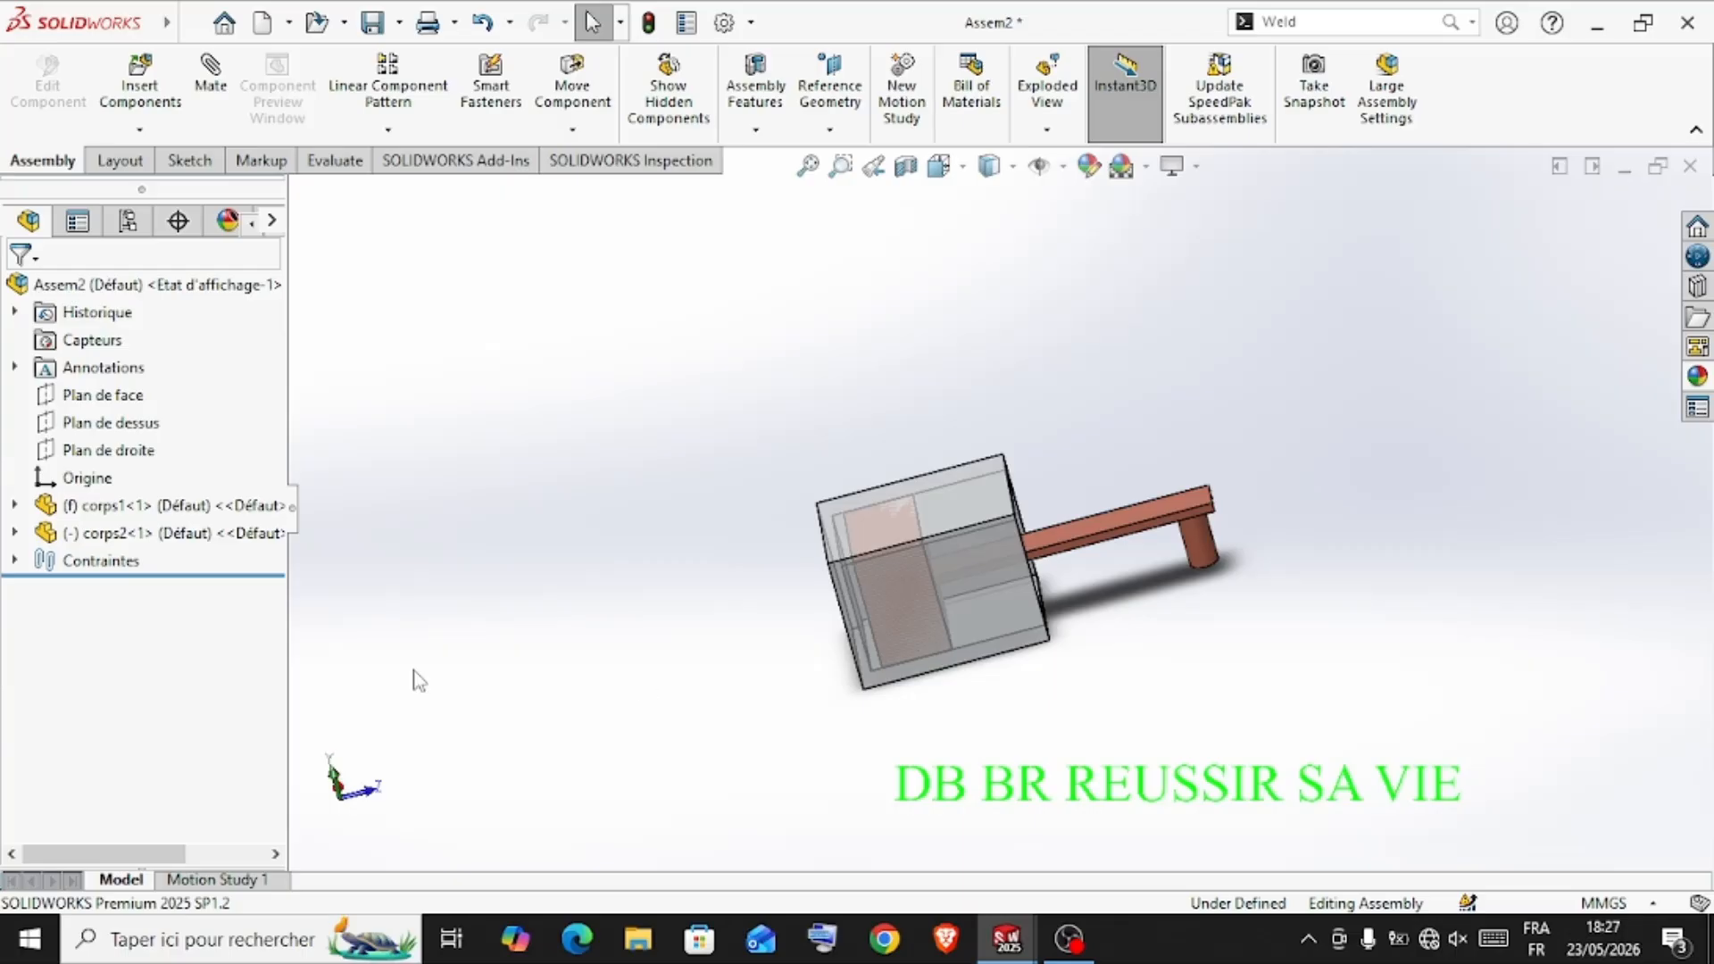
left_click(141, 93)
left_click(73, 621)
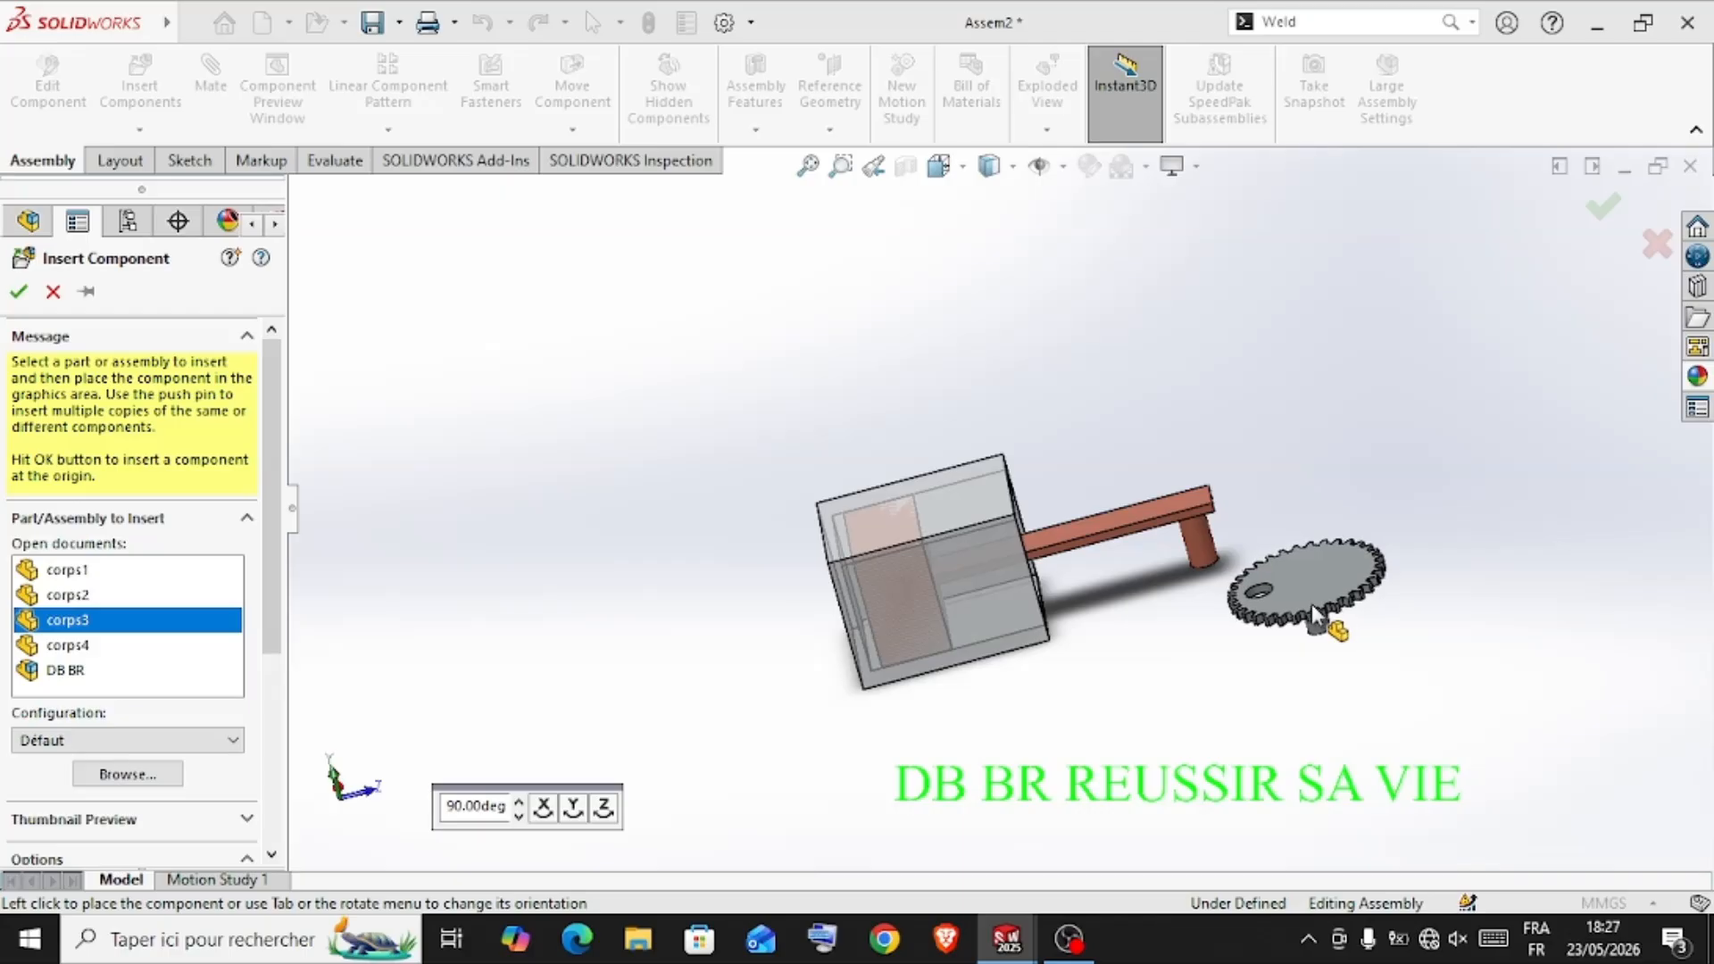
left_click(1319, 614)
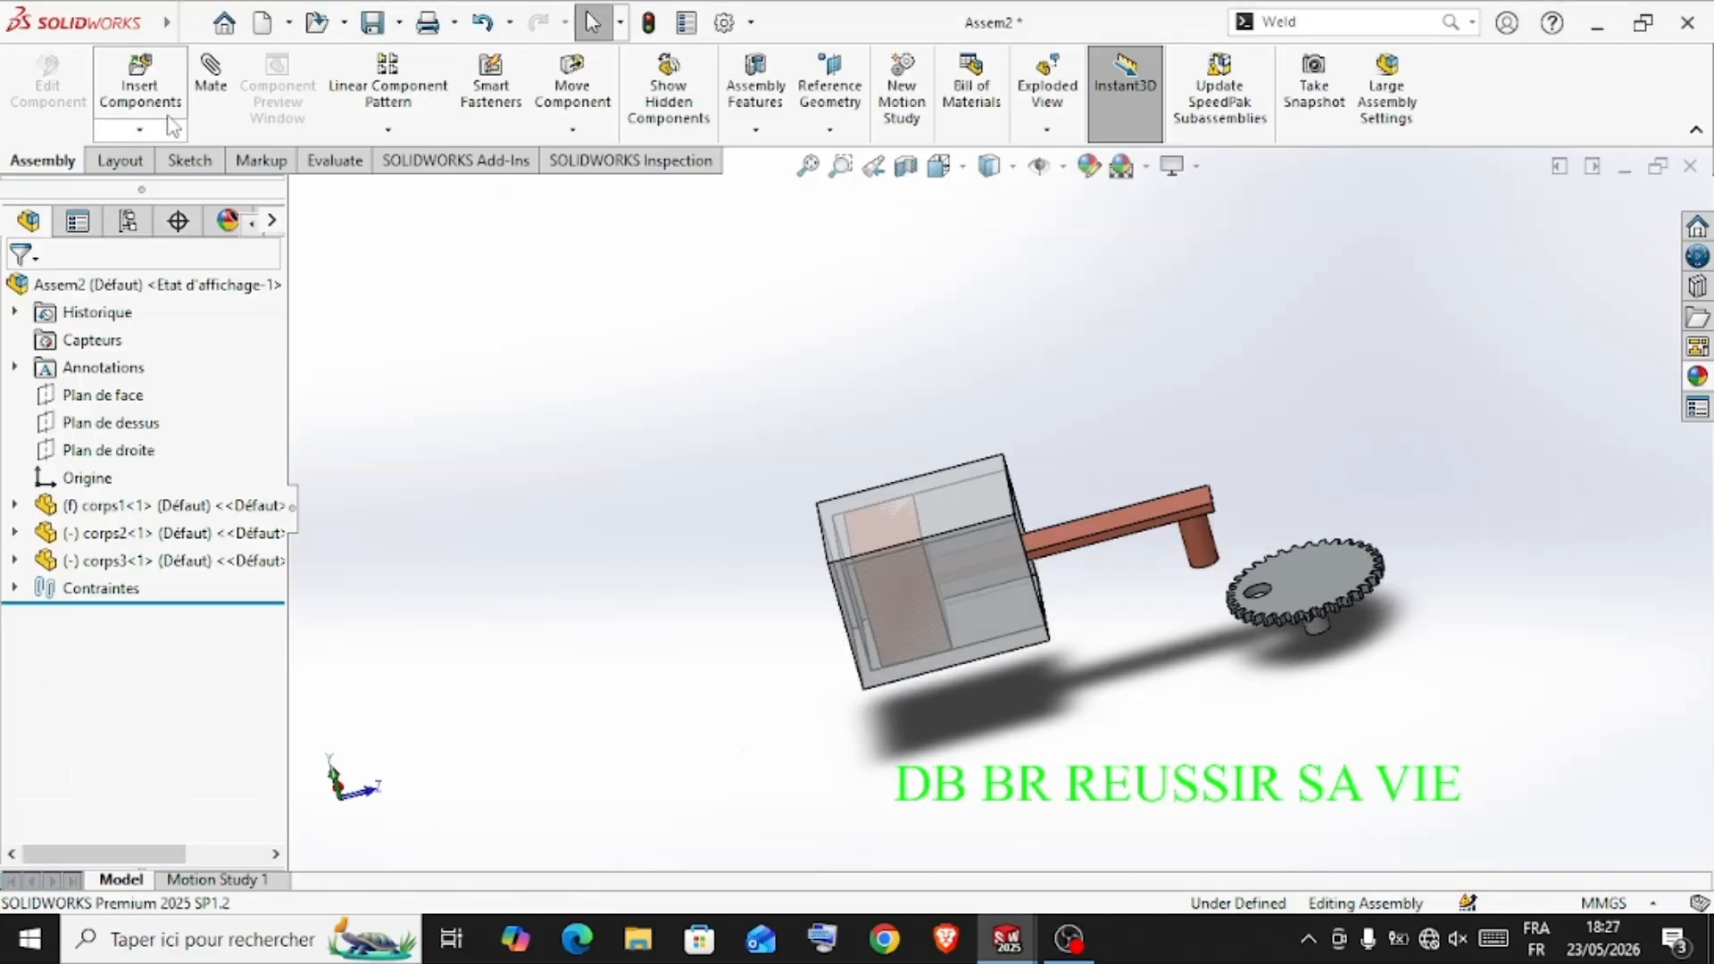
Insert the corps4 gear into the assembly below the corps3 gear
left_click(170, 121)
left_click(71, 645)
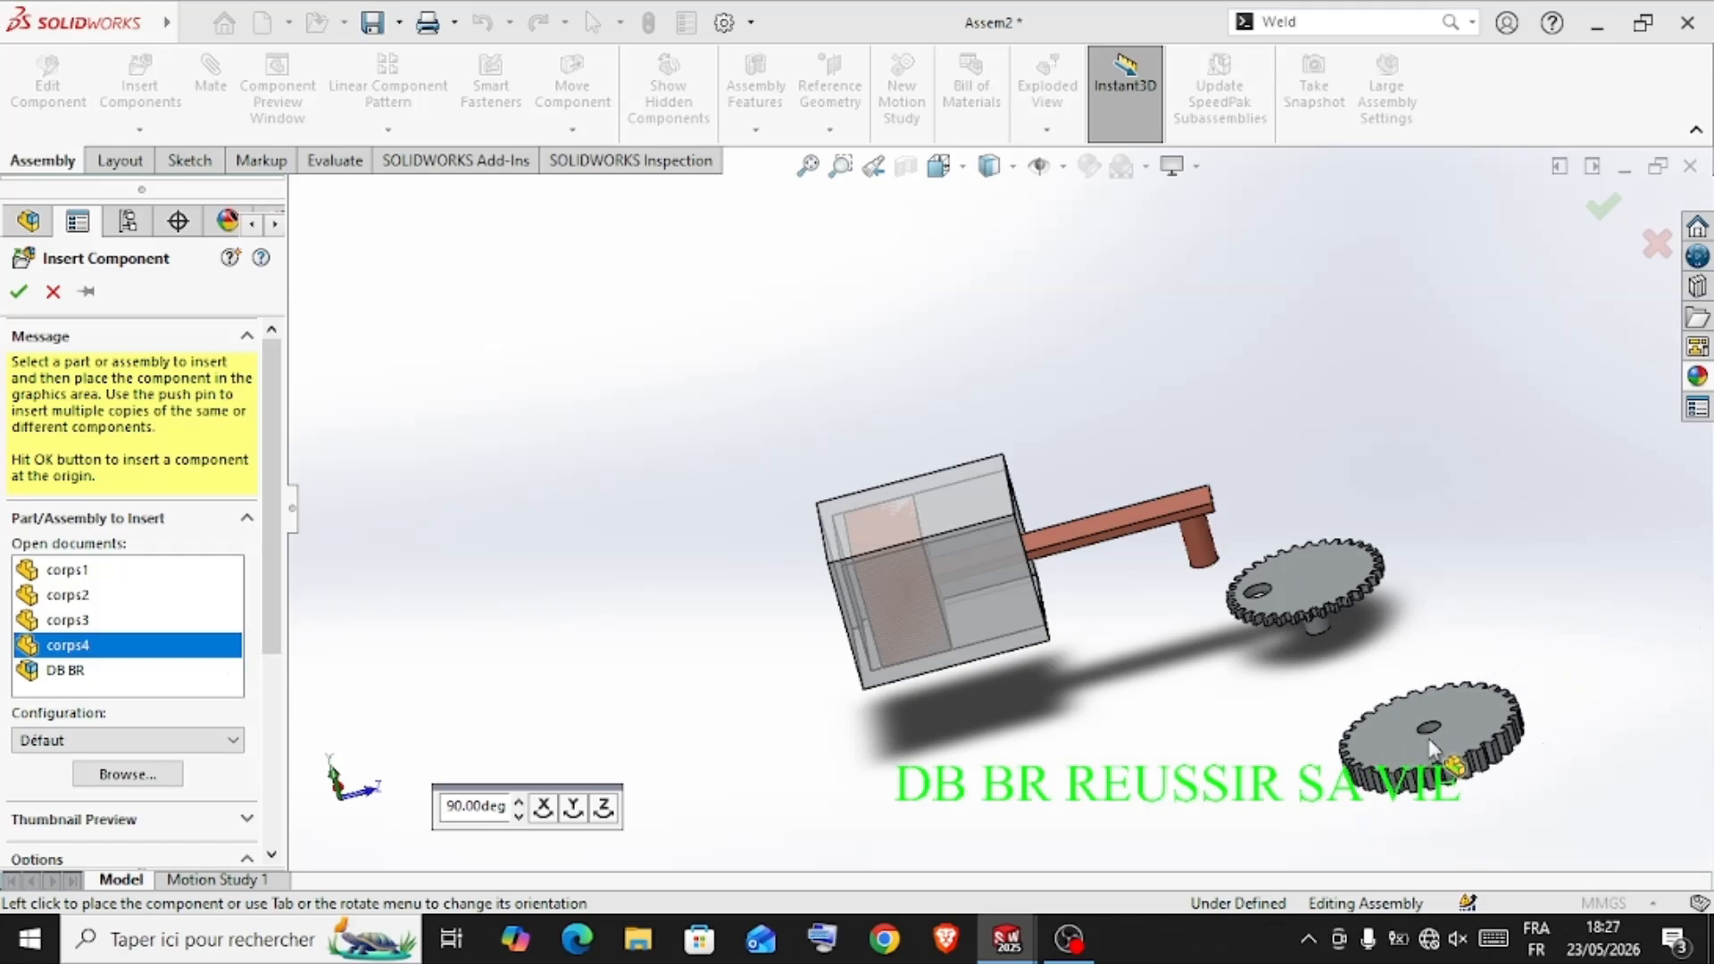
left_click(1330, 721)
middle_click_drag(1482, 613, 1225, 616)
scroll(1105, 616, "down", 3)
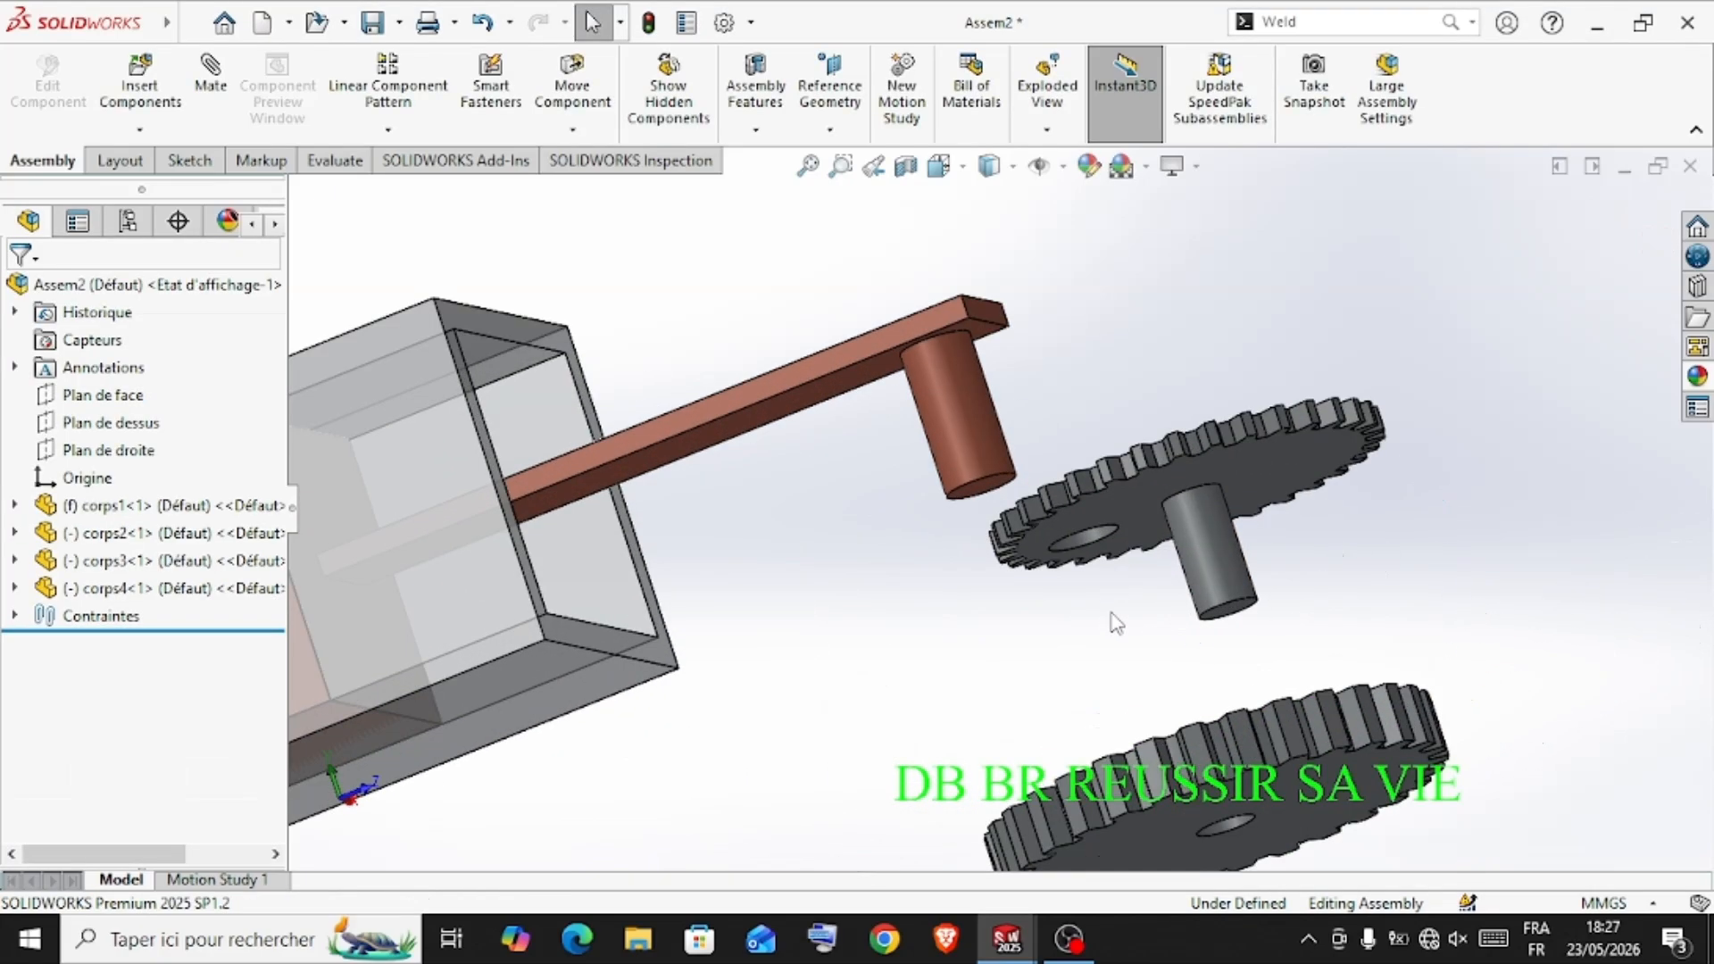
Mate the circular end edge of the corps3 shaft coincident with the edge of the corps4 gear's central hole
middle_click_drag(1110, 616, 1195, 608)
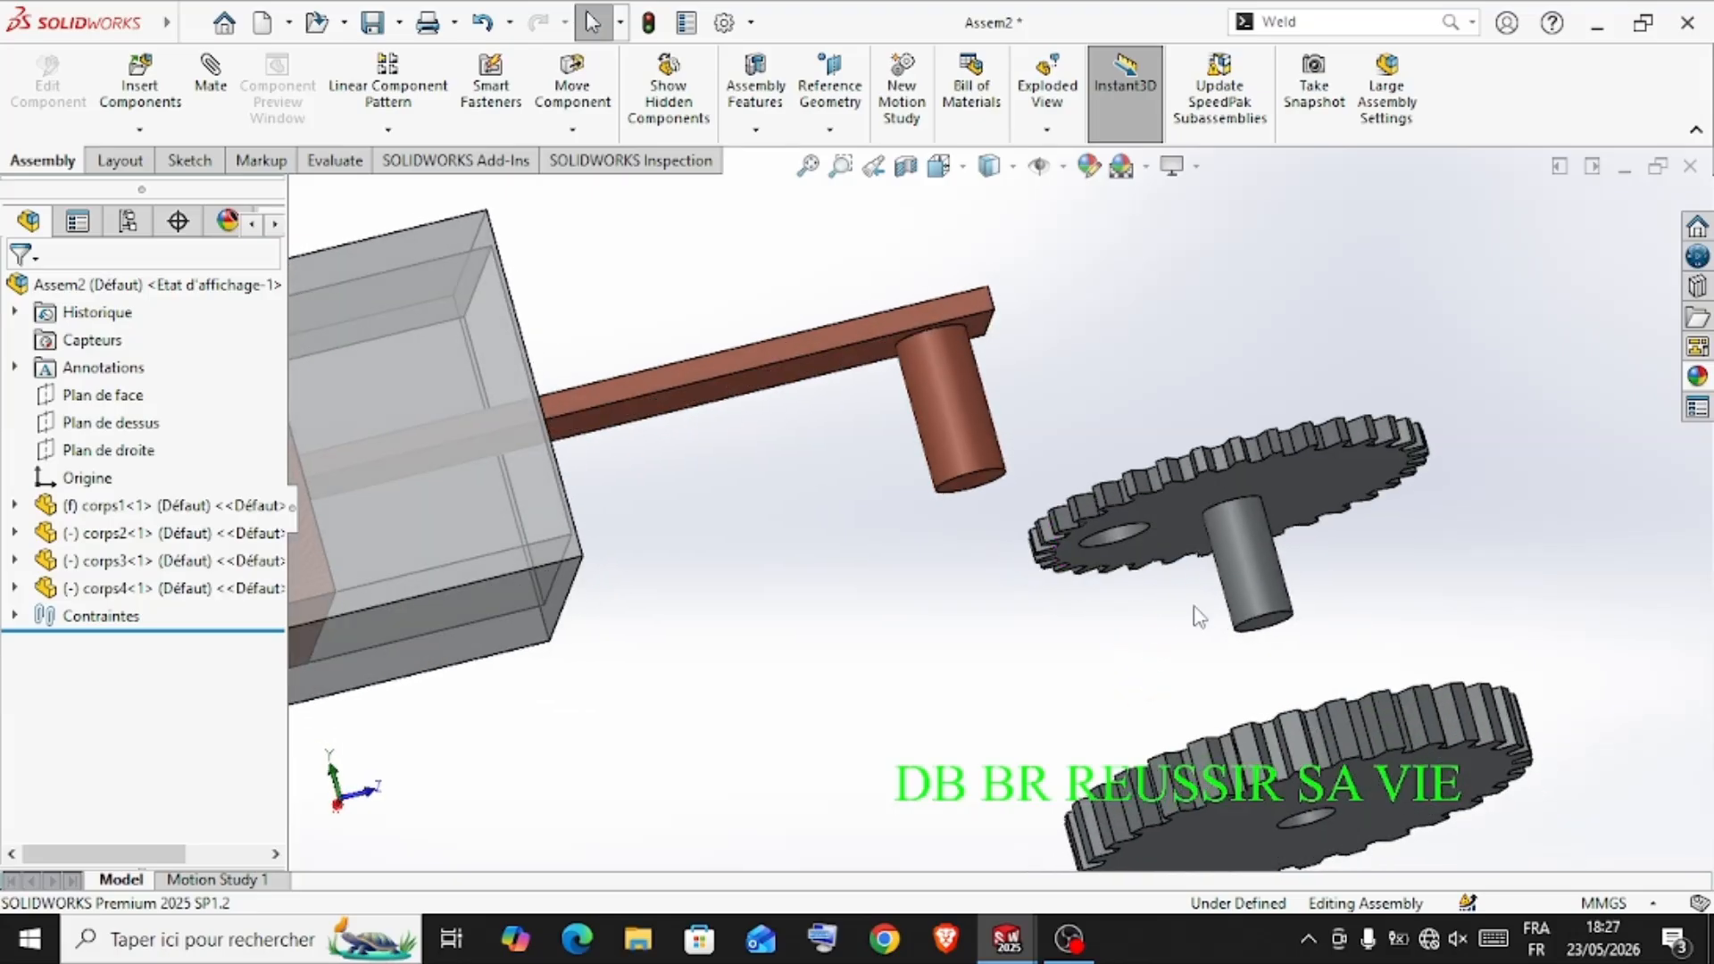
left_click(1283, 624)
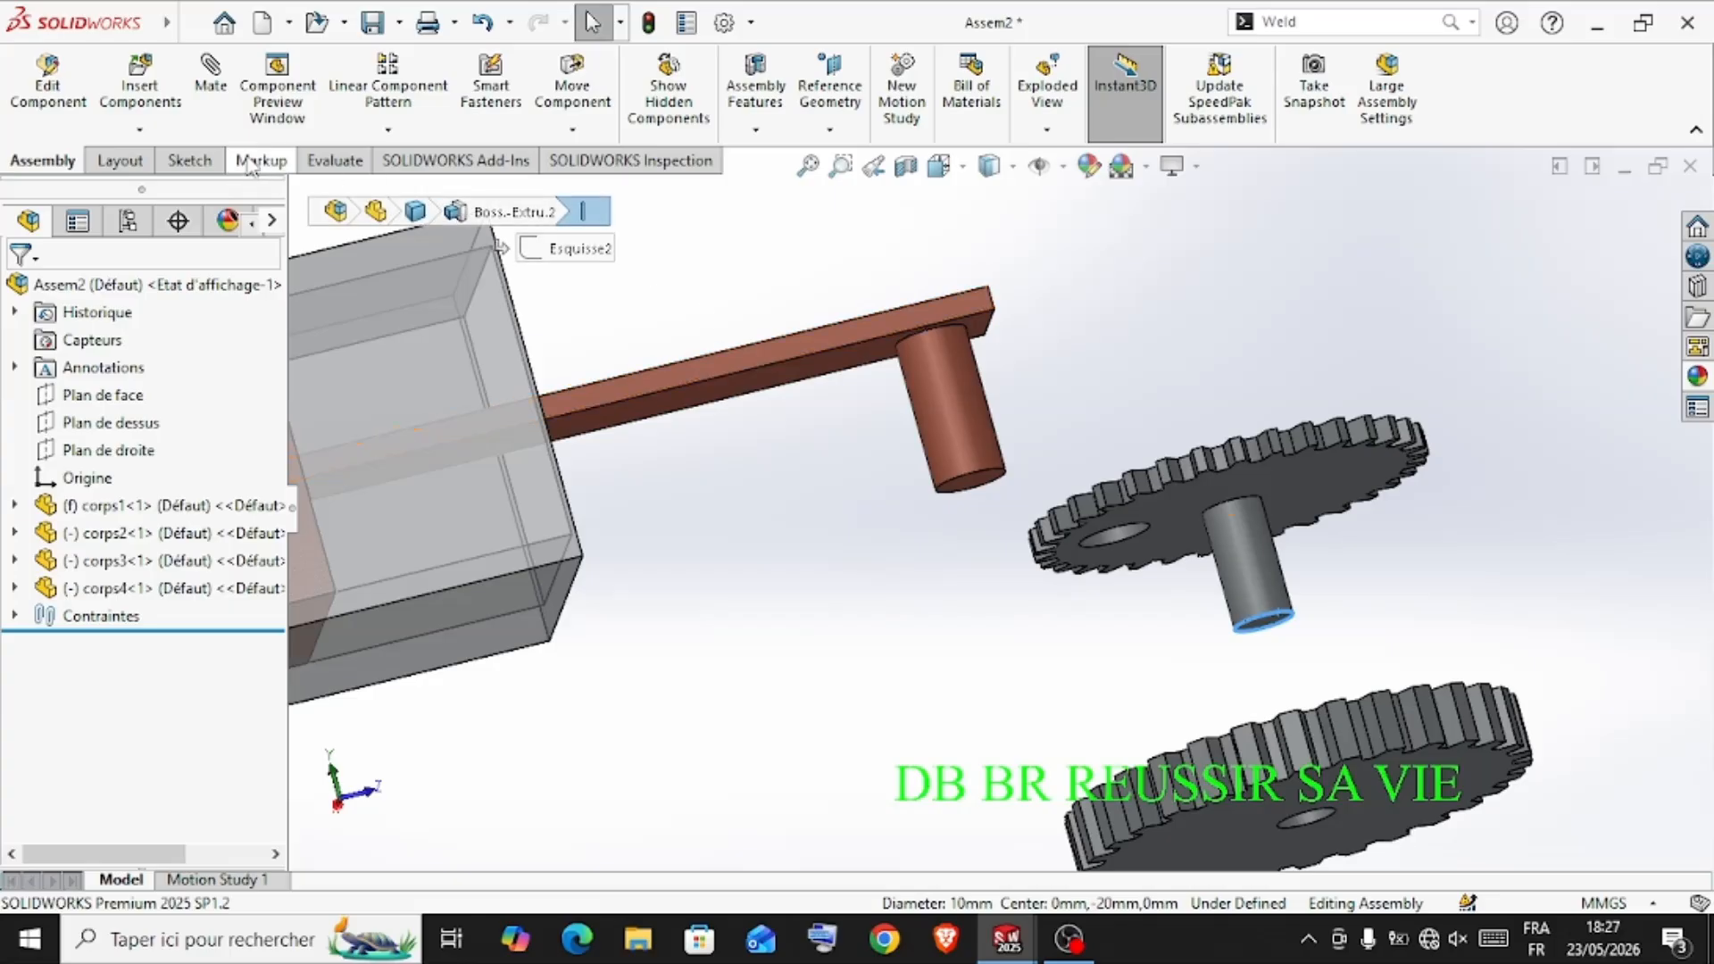
left_click(209, 91)
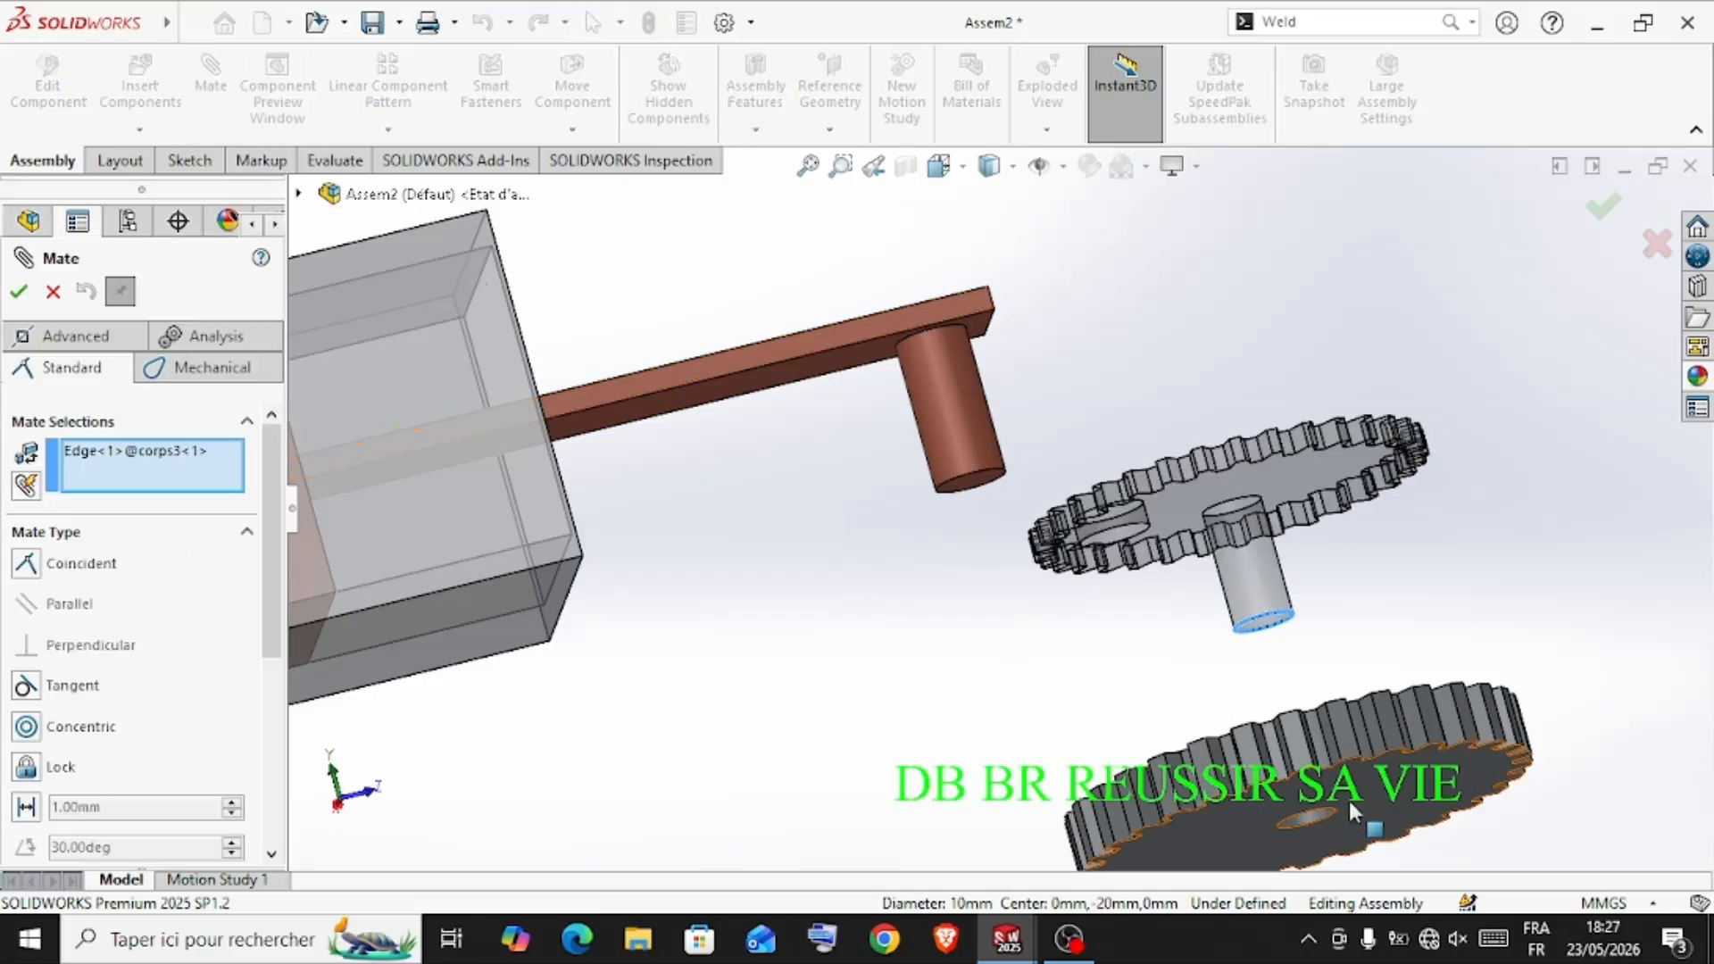
scroll(1336, 827, "up", 2)
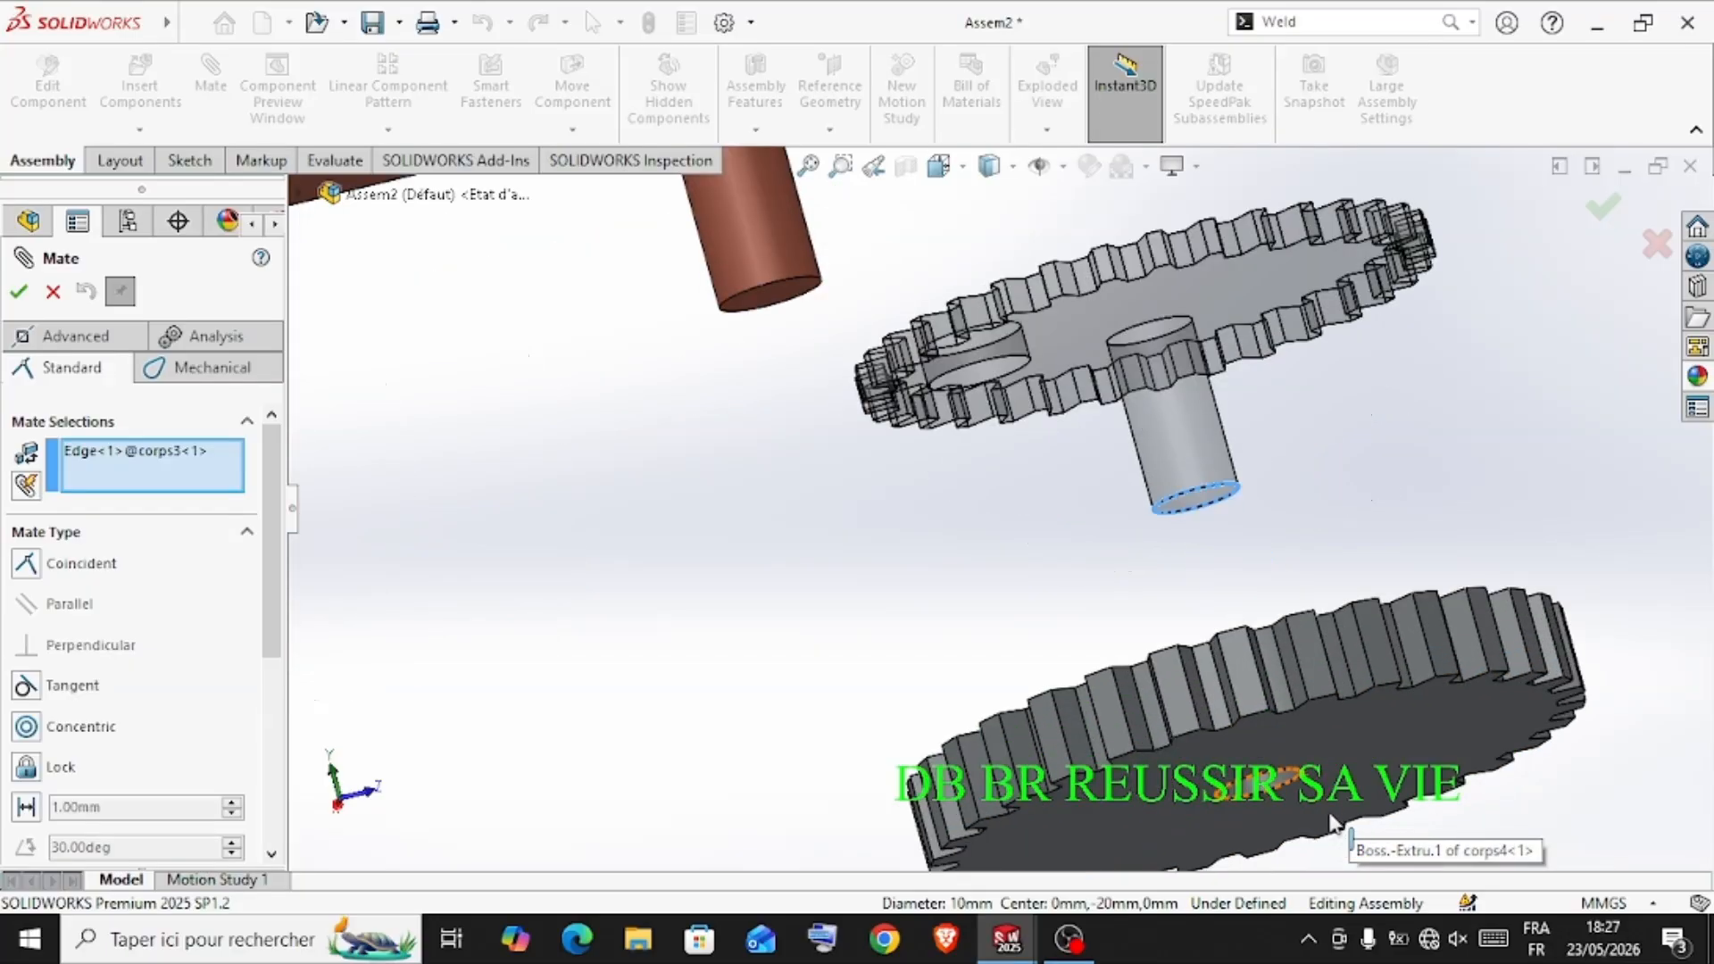
left_click(1297, 776)
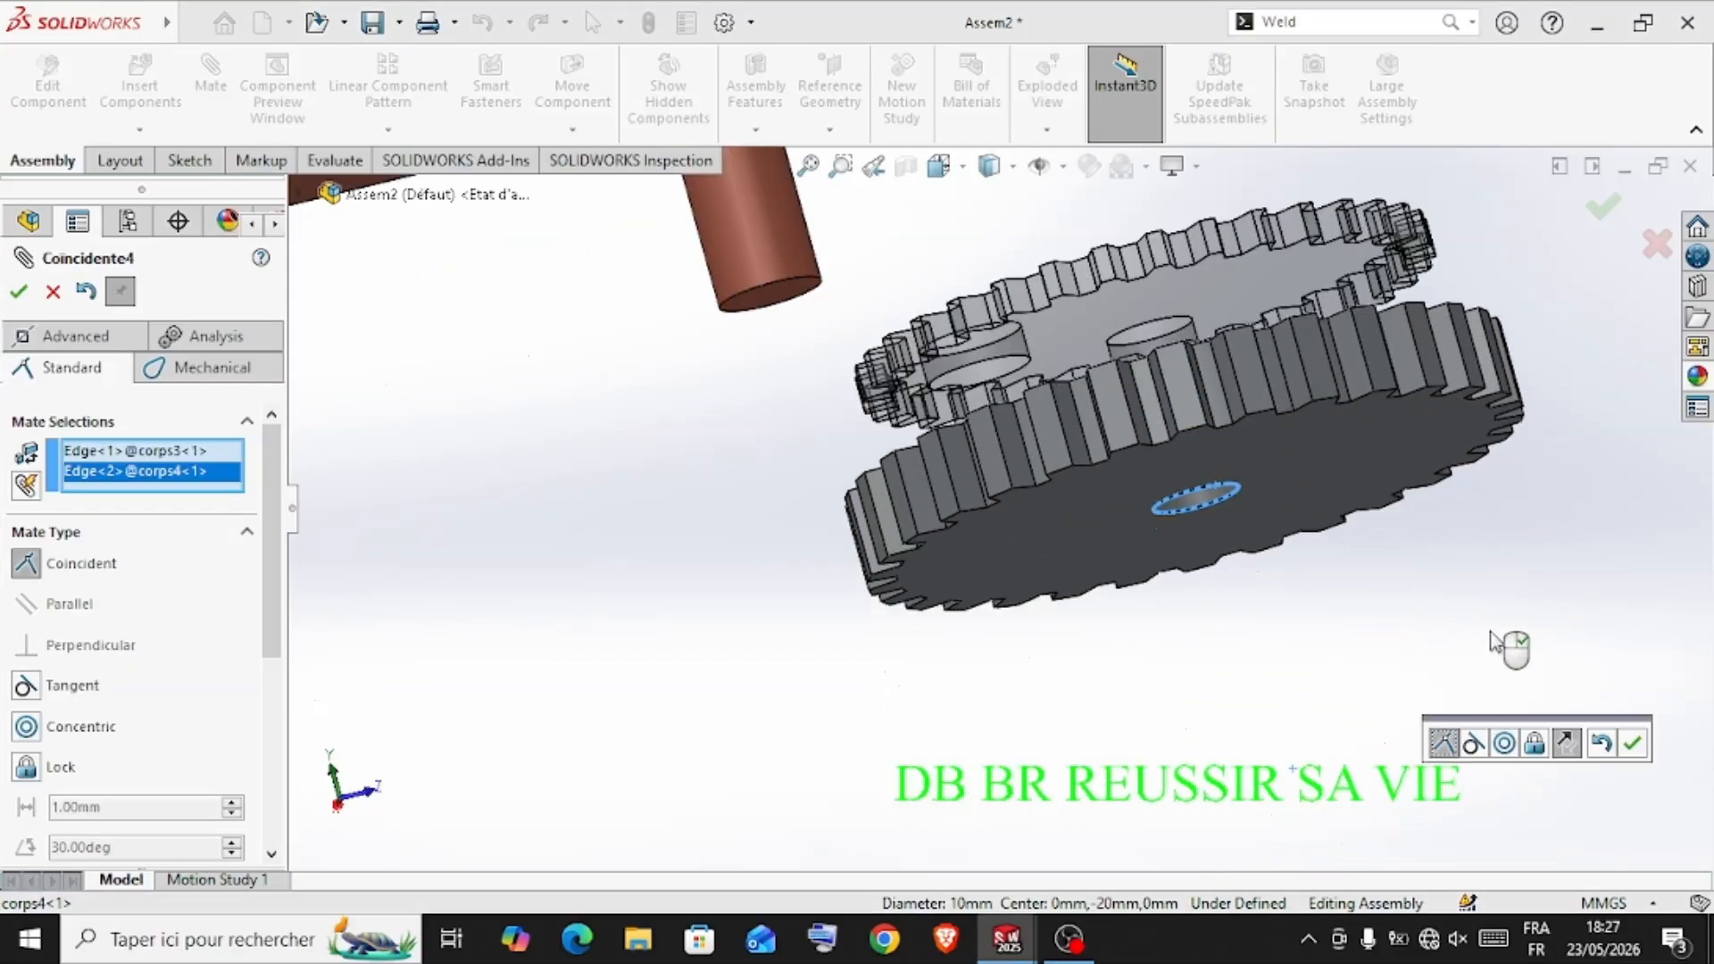
left_click(1633, 744)
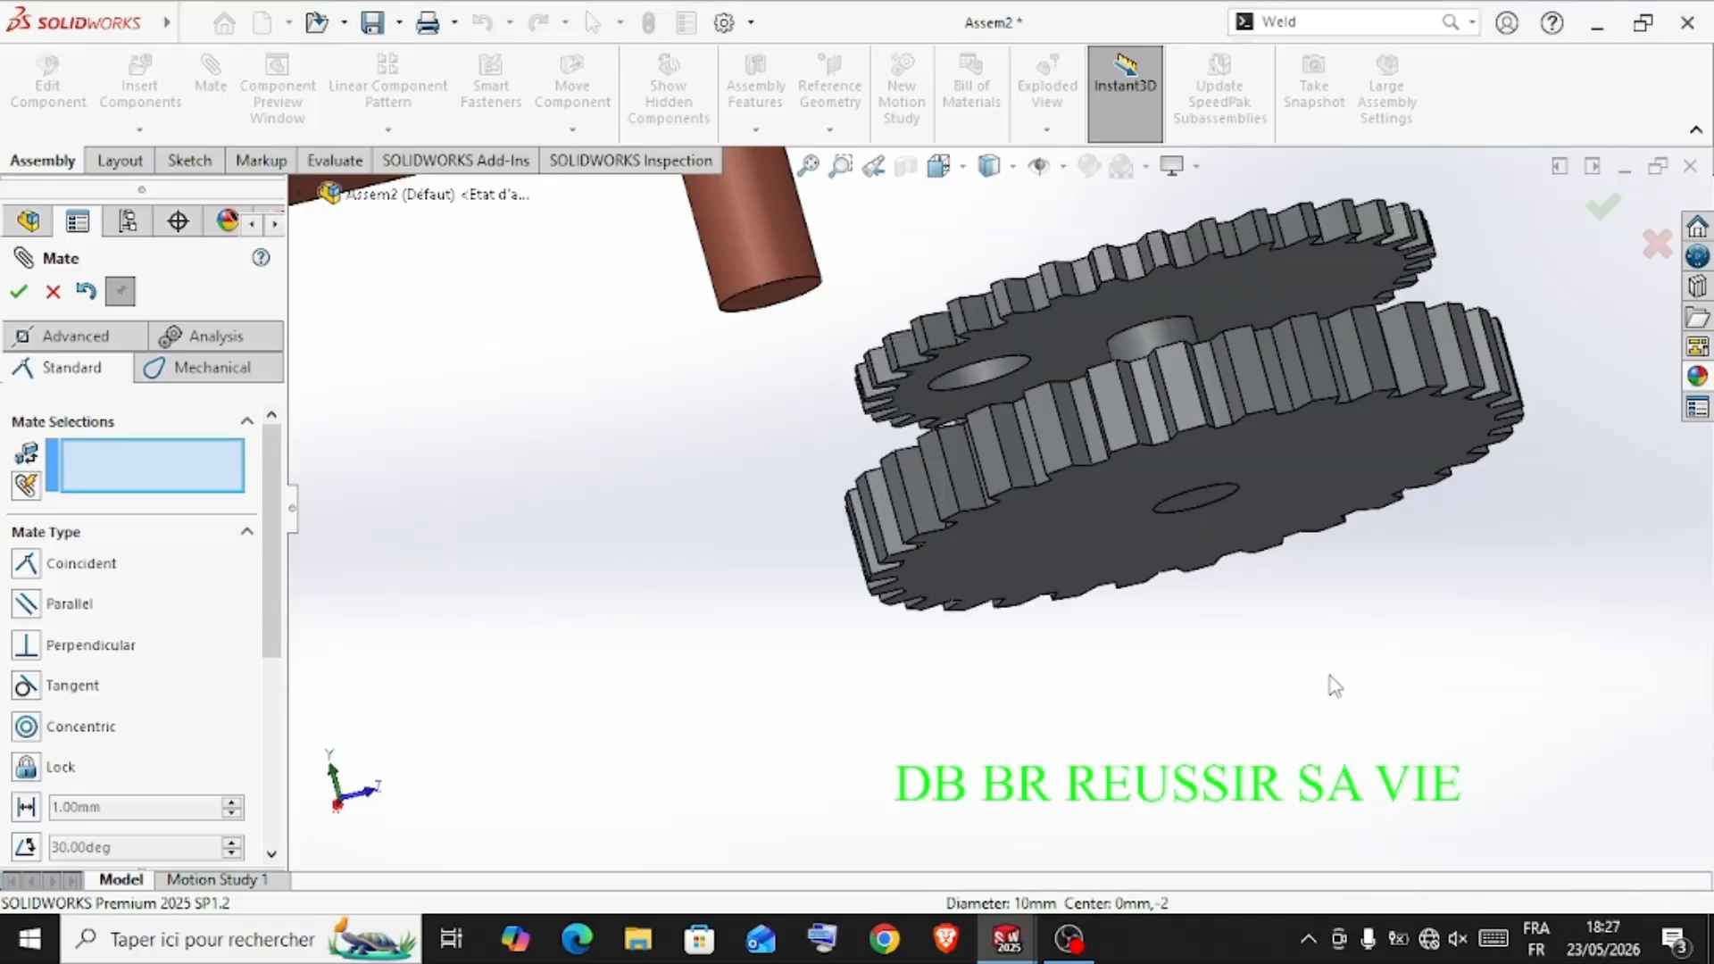
Mate the off-centre hole of the corps3 gear concentric with the cylindrical pin of the corps2 arm
middle_click_drag(1331, 688, 1333, 757)
middle_click_drag(961, 525, 968, 571)
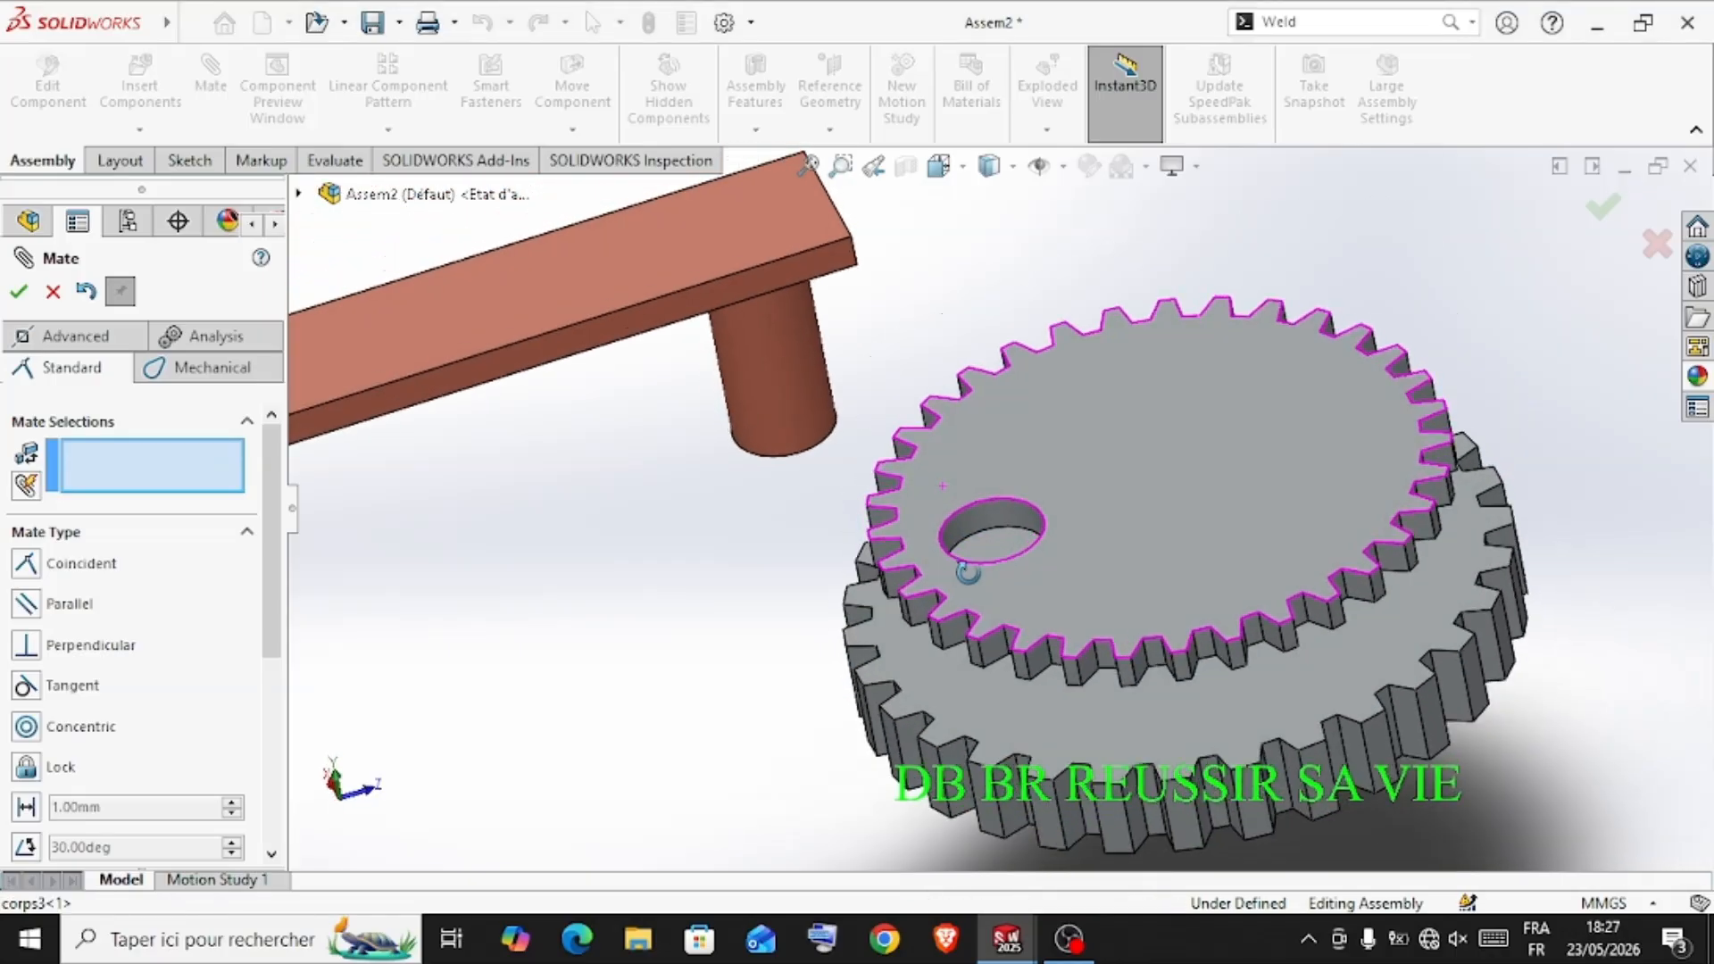
left_click(999, 513)
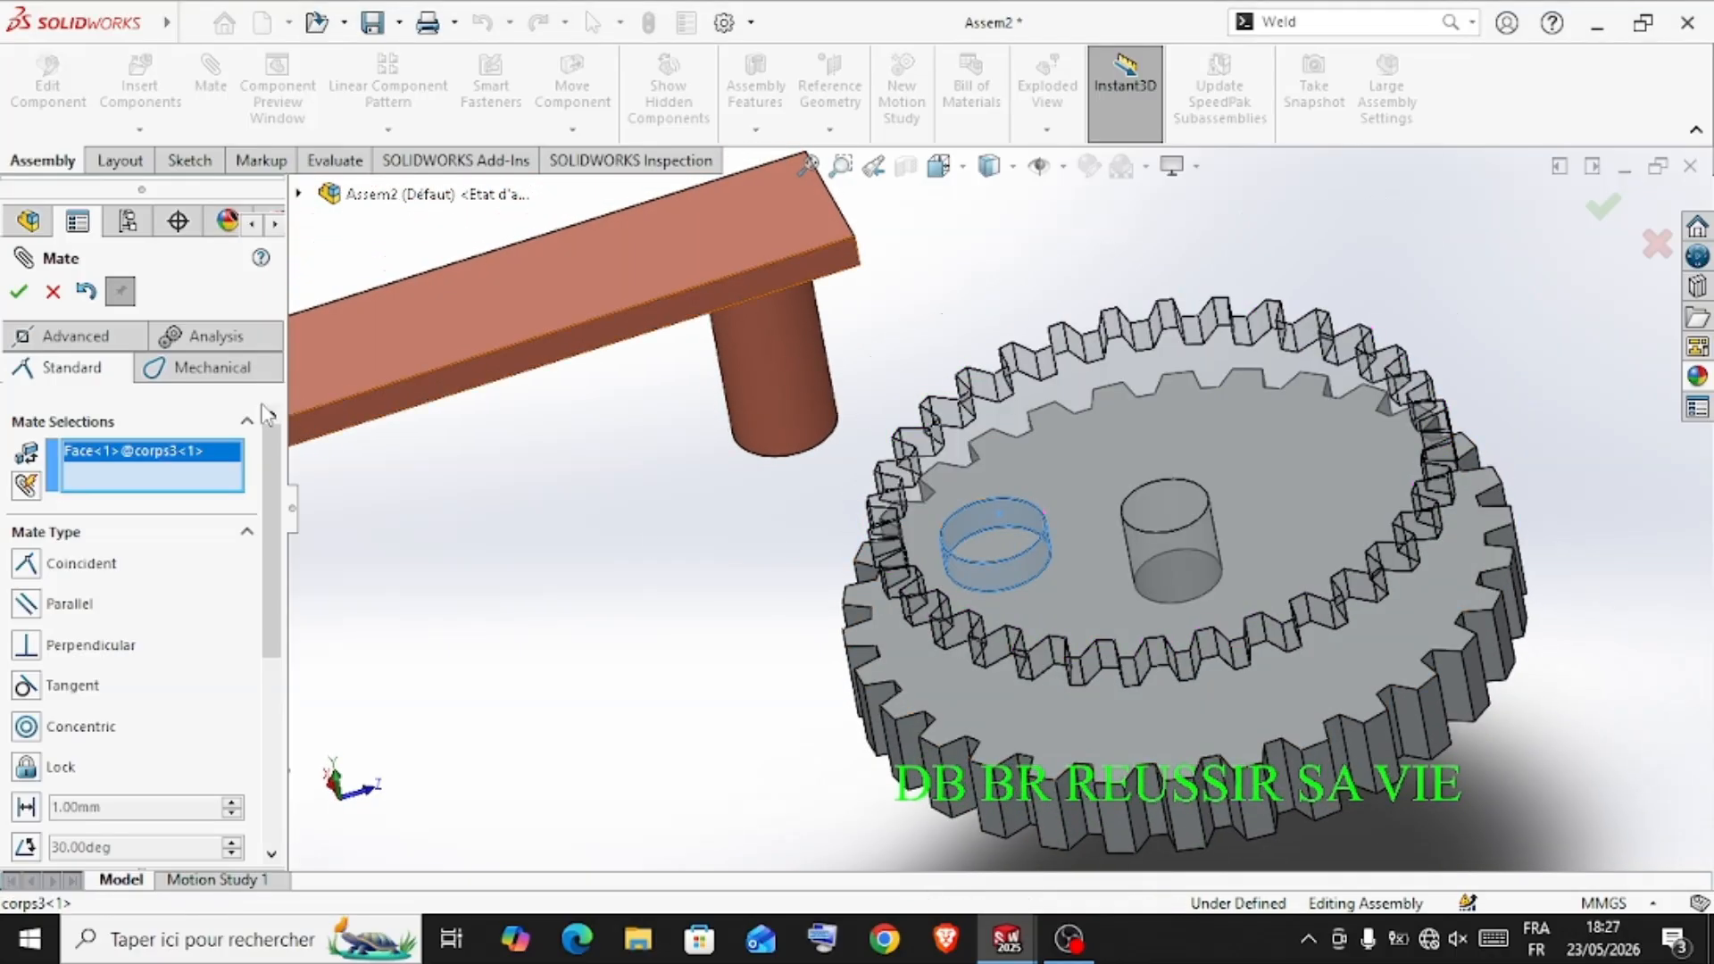
left_click(763, 384)
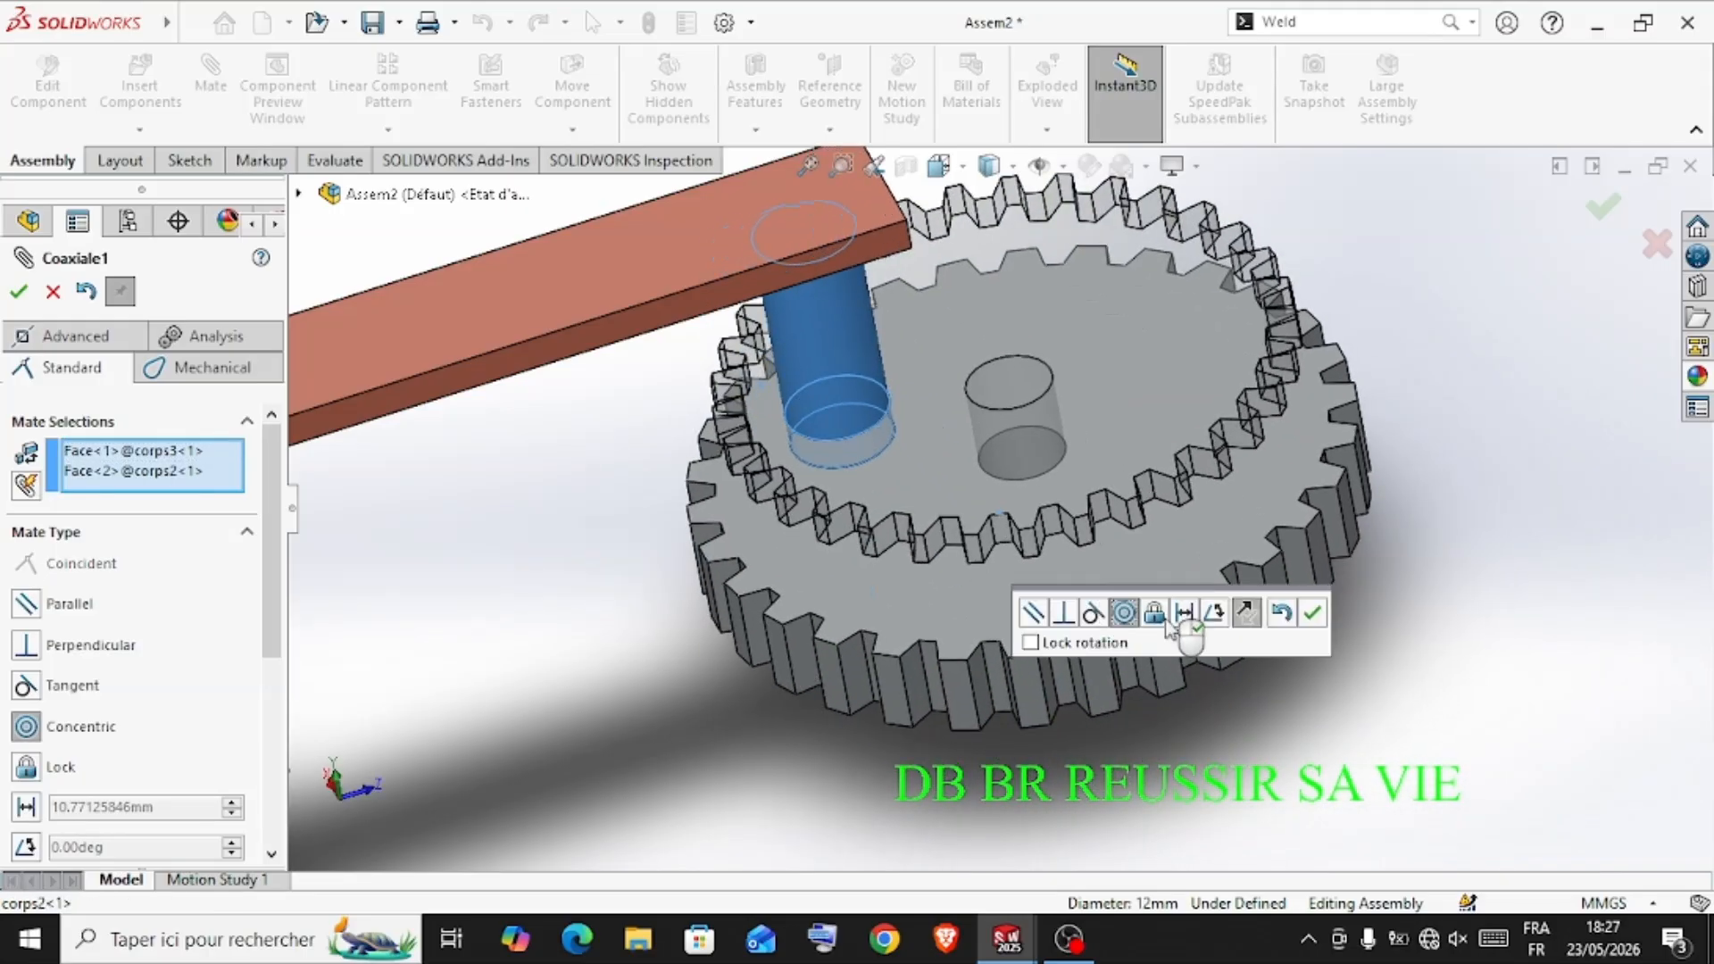
left_click(1313, 616)
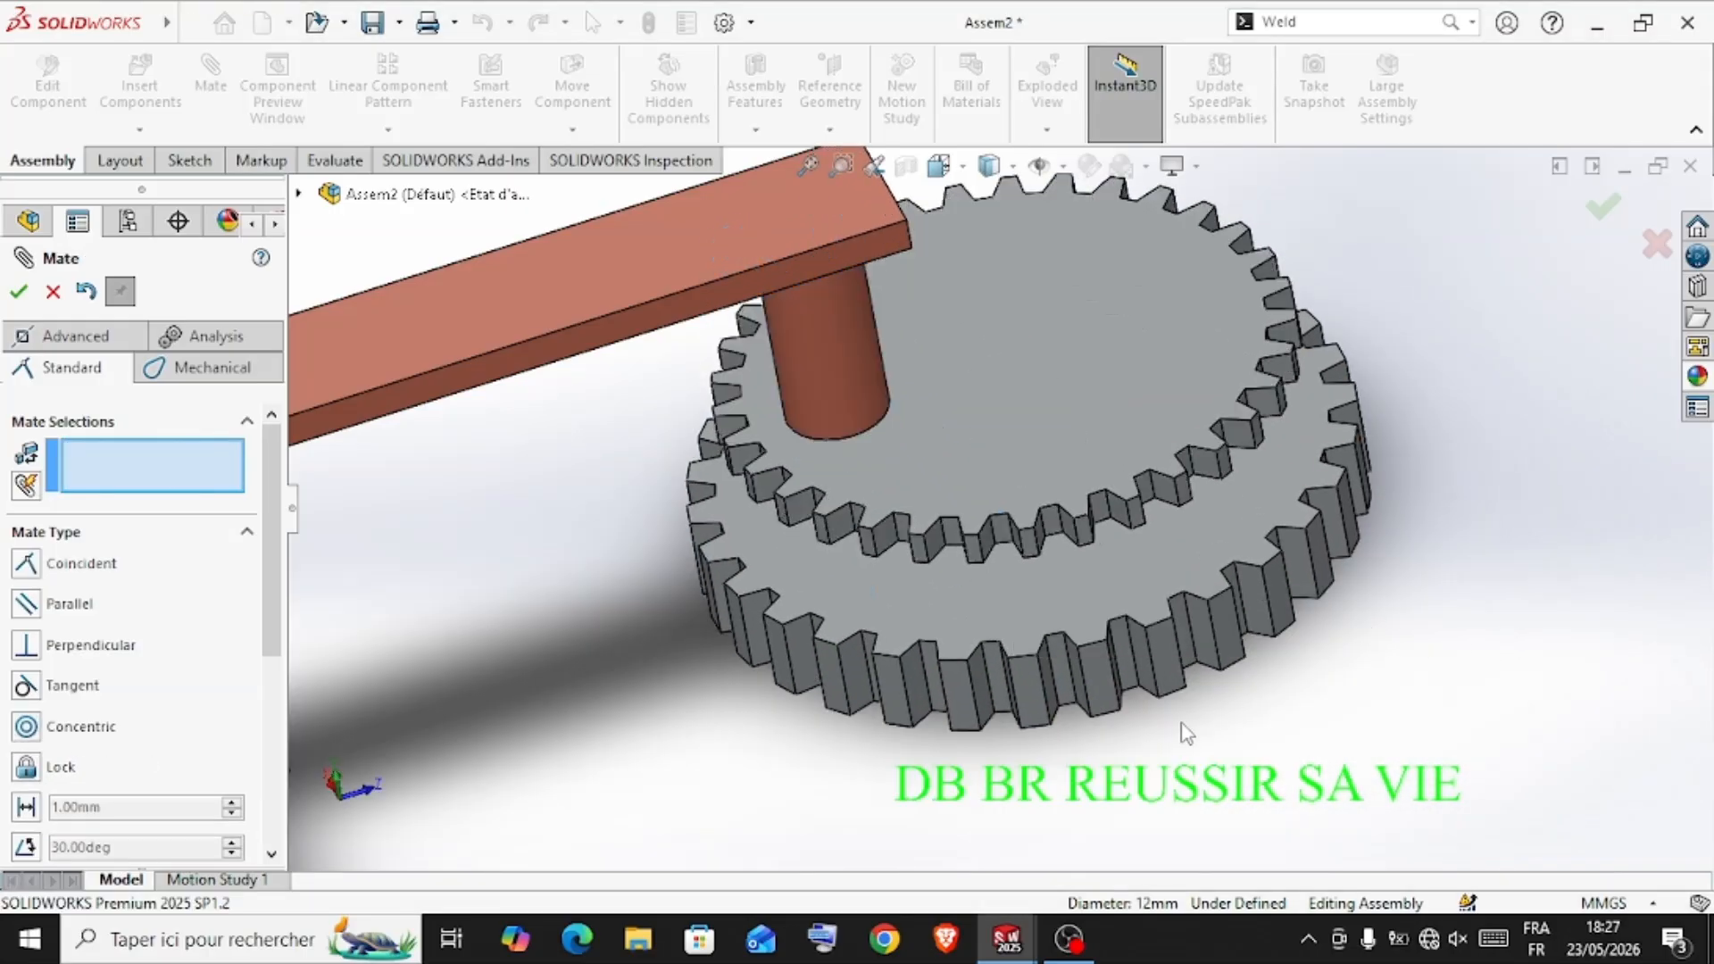
Mate the end face of the corps2 pin coincident with the underside face of the corps3 gear
middle_click_drag(1150, 694, 1116, 497)
scroll(1063, 561, "down", 2)
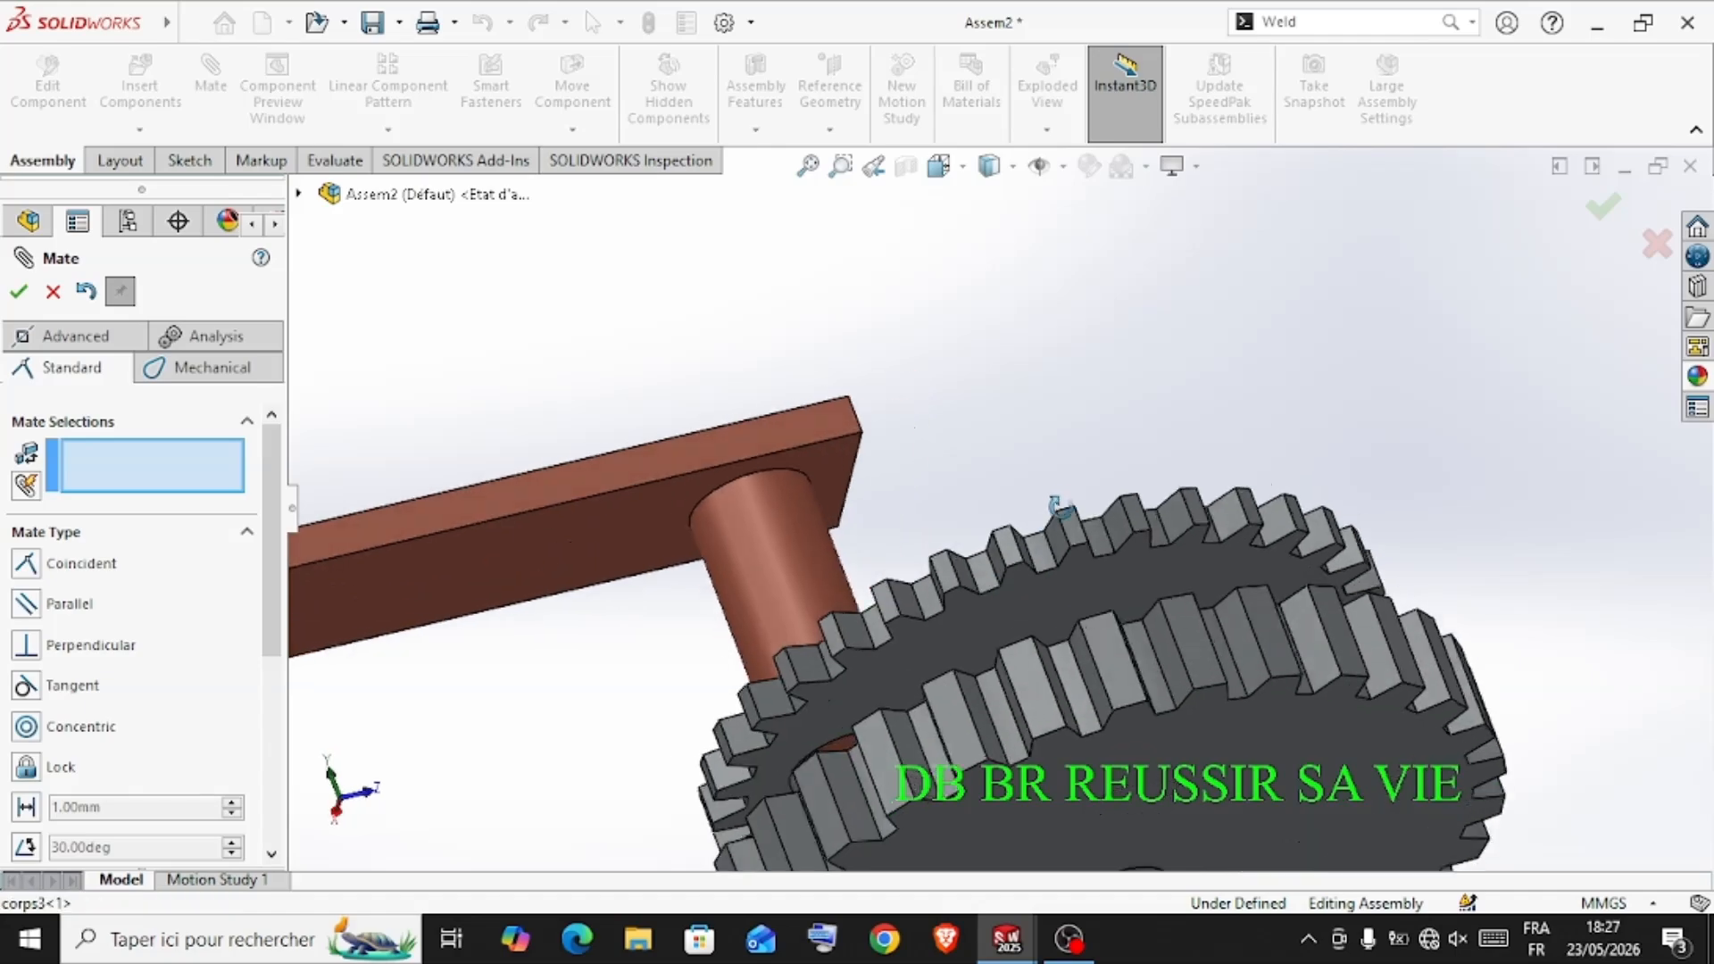
scroll(893, 678, "down", 3)
scroll(834, 739, "down", 2)
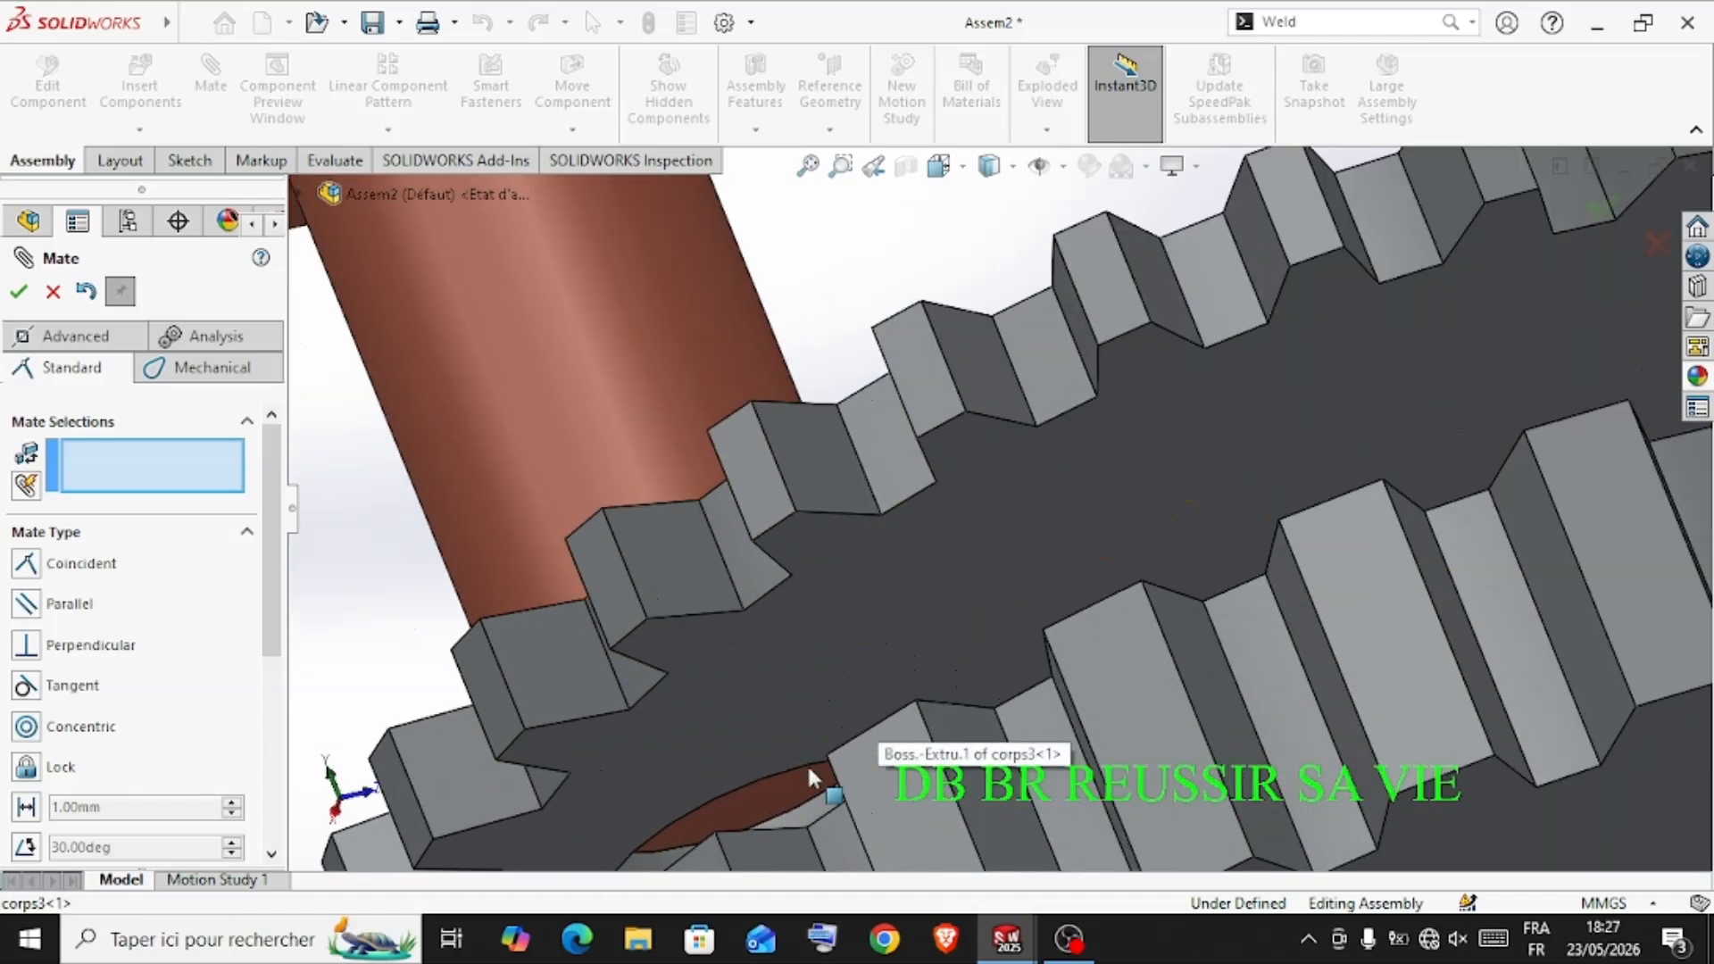
left_click(780, 795)
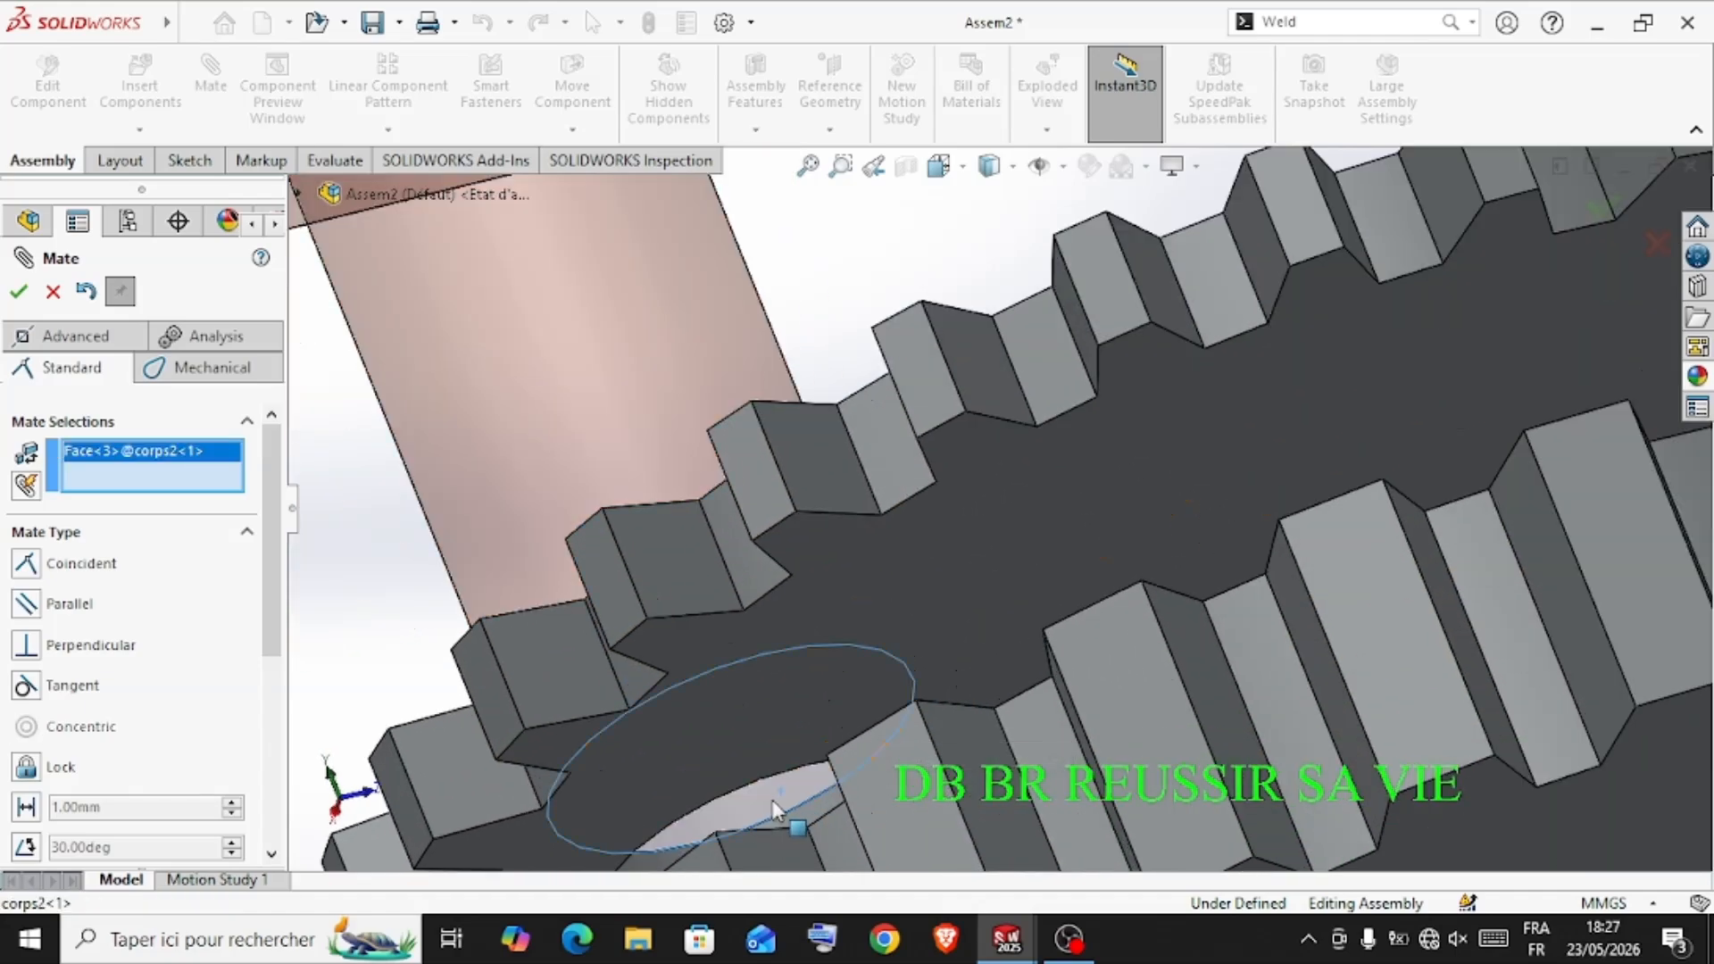
left_click(752, 727)
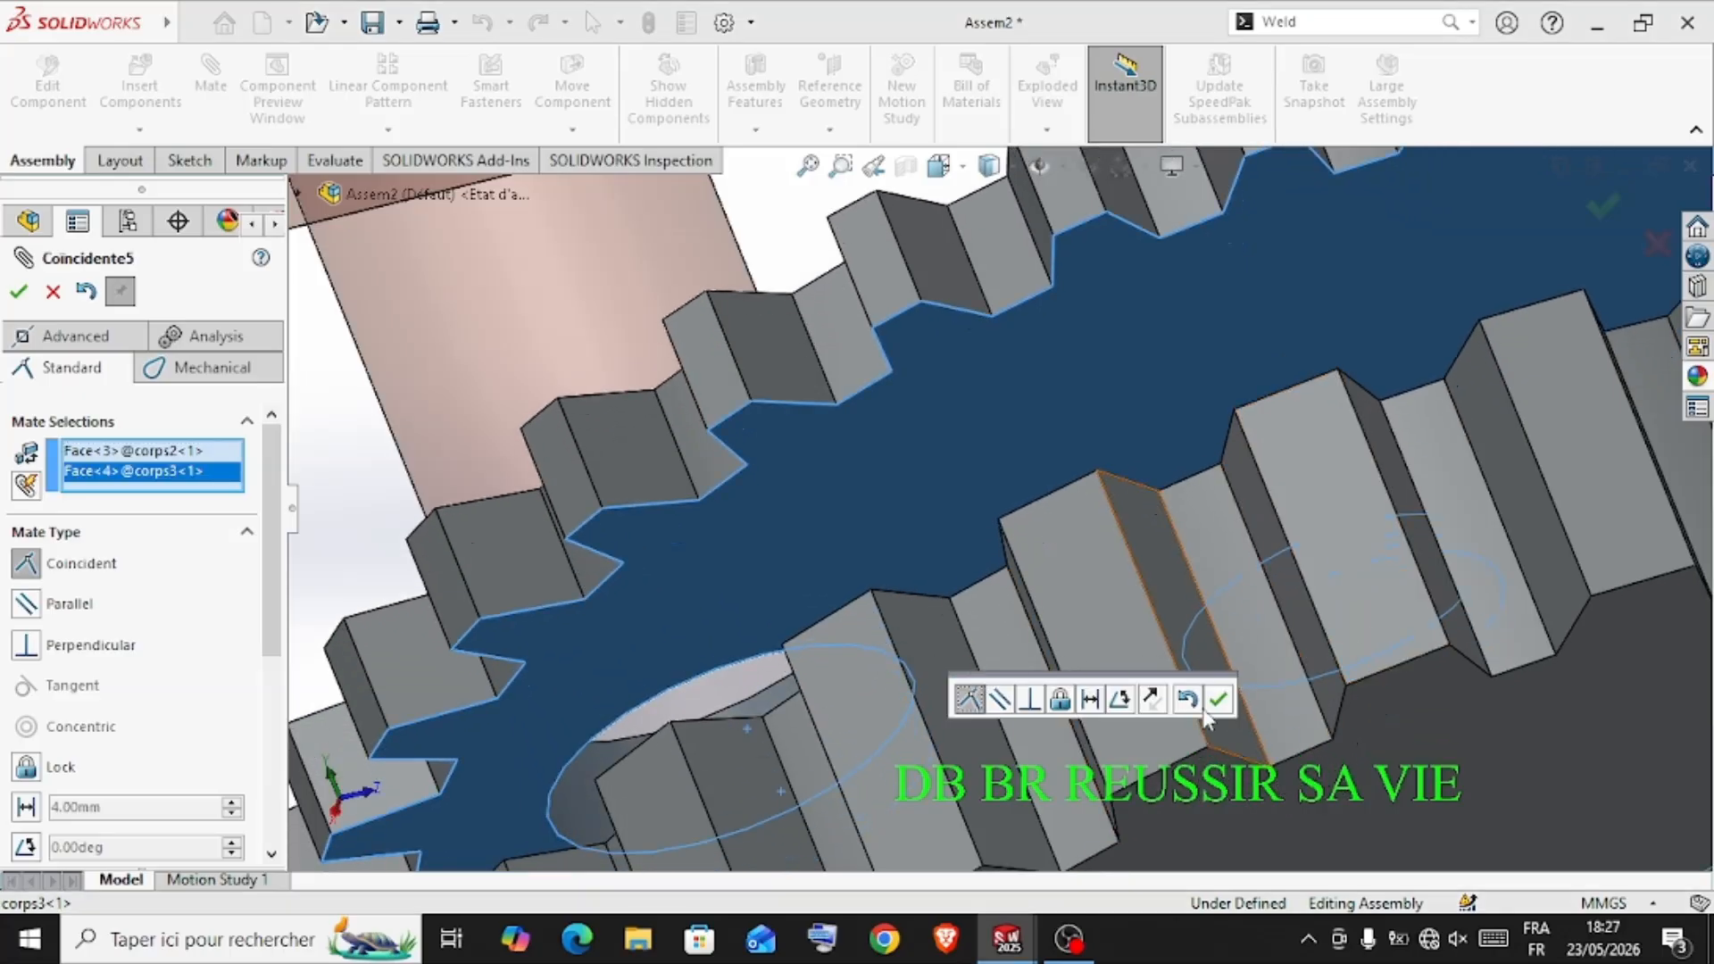
left_click(1218, 700)
Finish mating and move the corps2 piston inside the housing to test its motion with the linked gears
scroll(1020, 555, "up", 10)
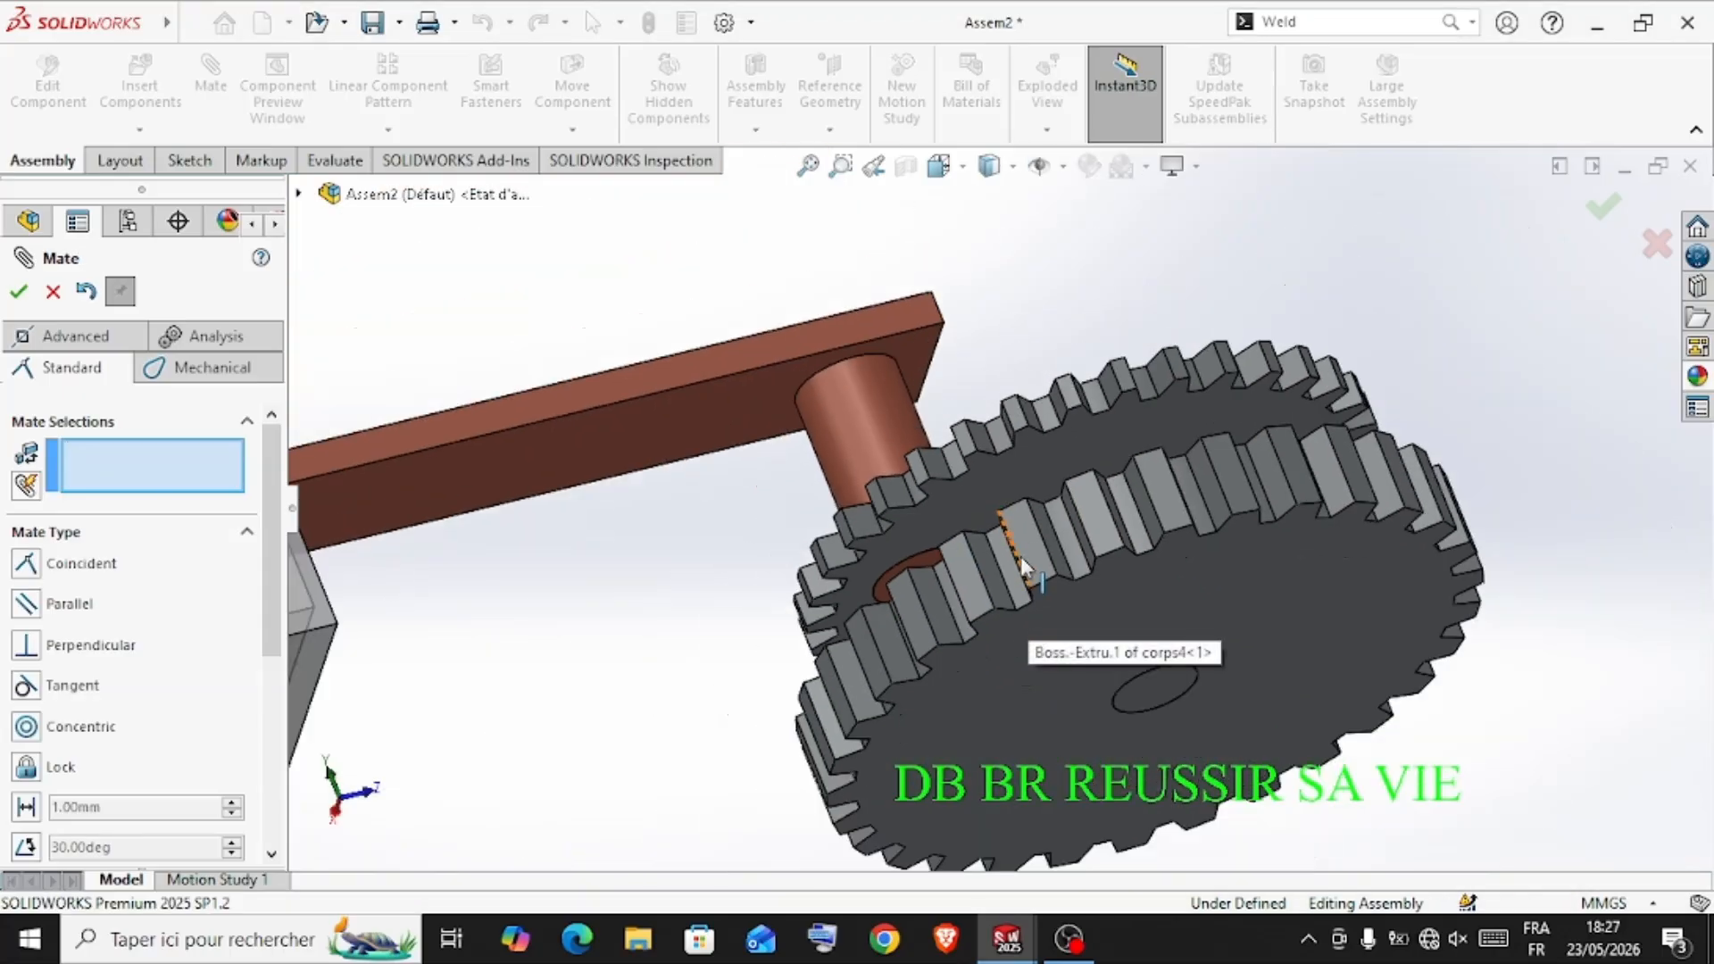
scroll(998, 521, "down", 10)
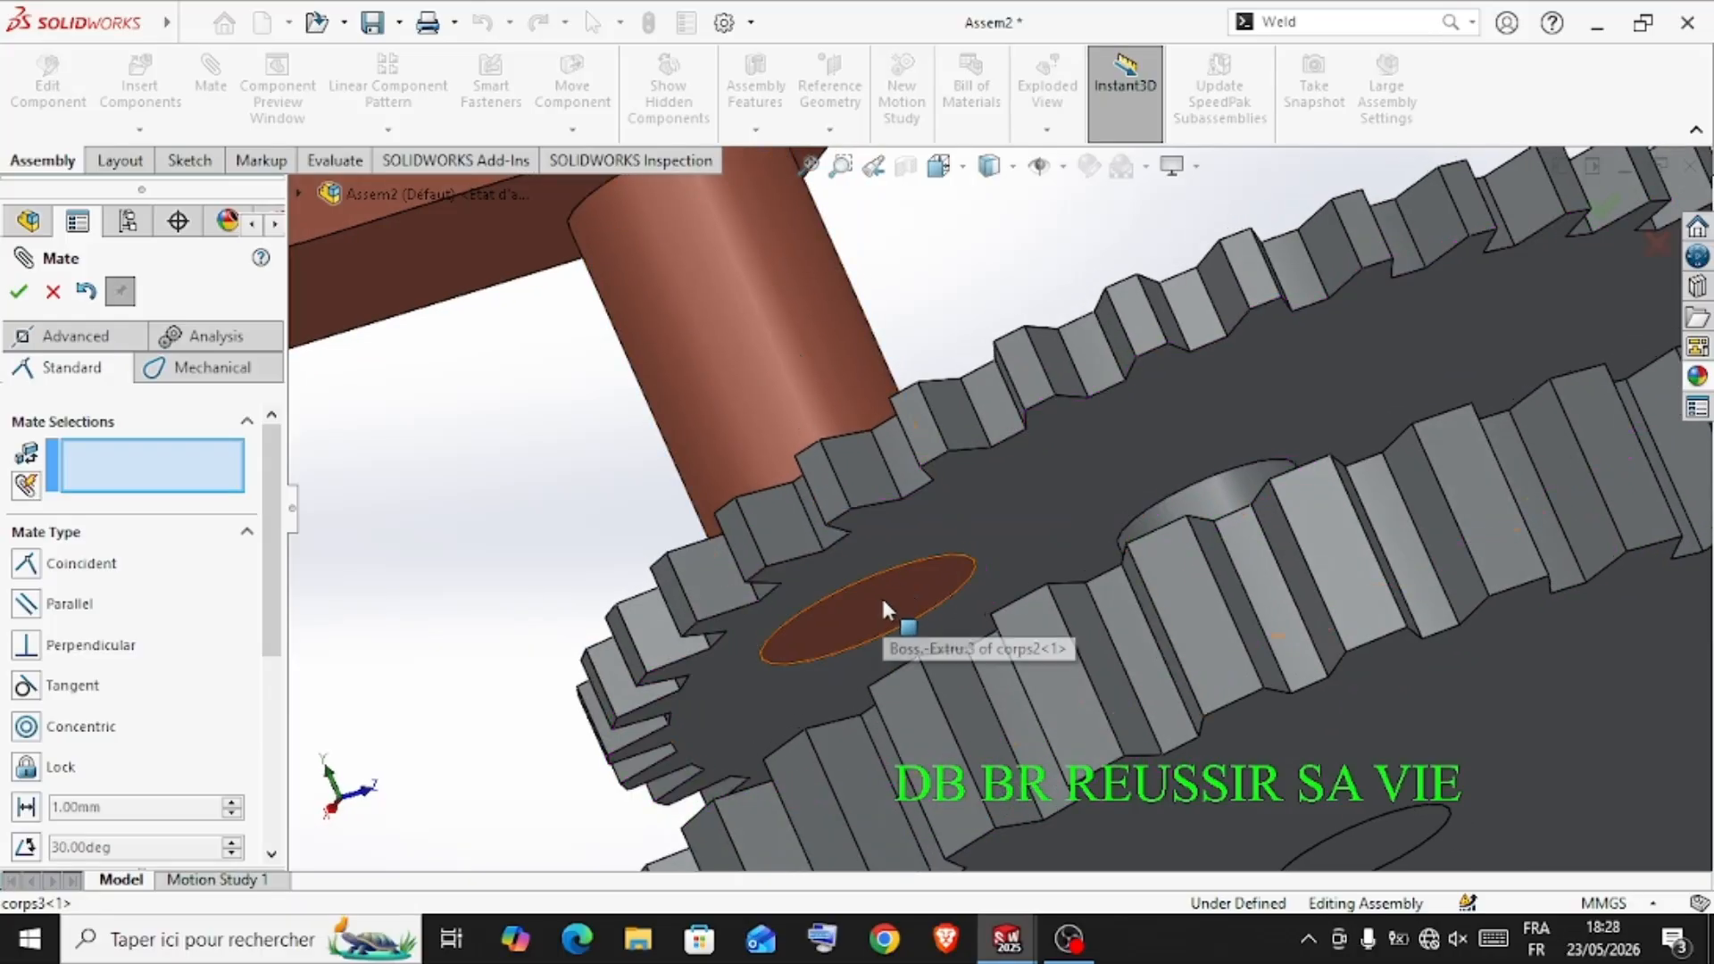
scroll(866, 565, "up", 3)
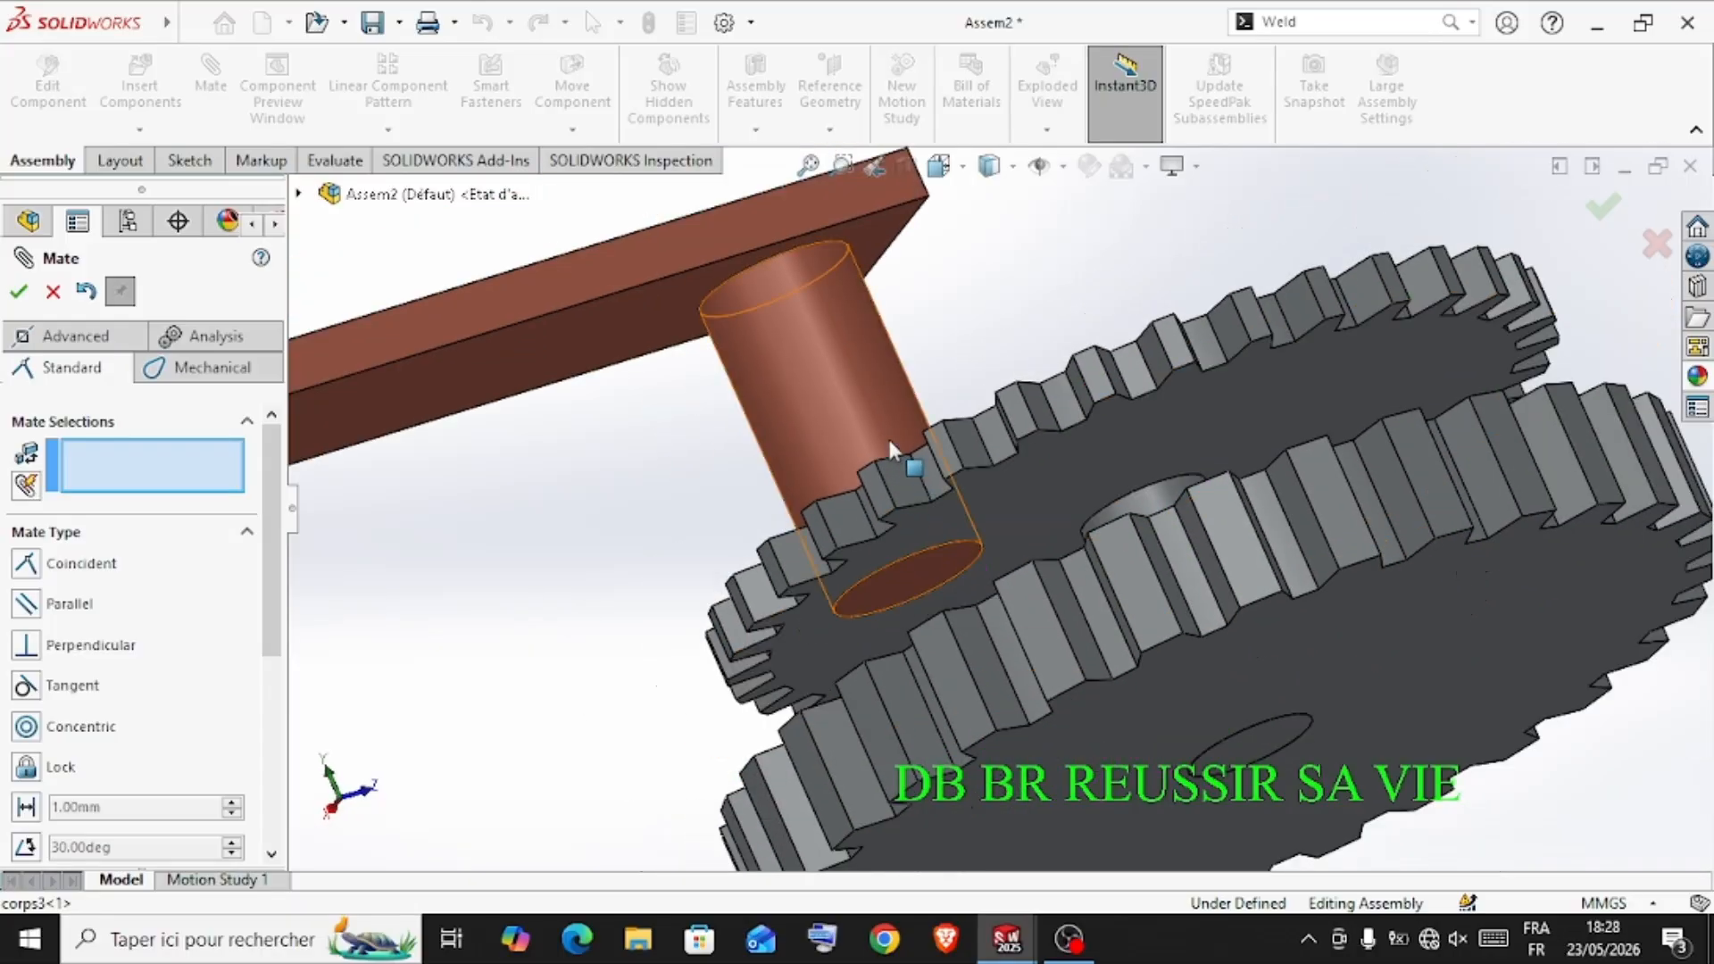
scroll(887, 464, "up", 4)
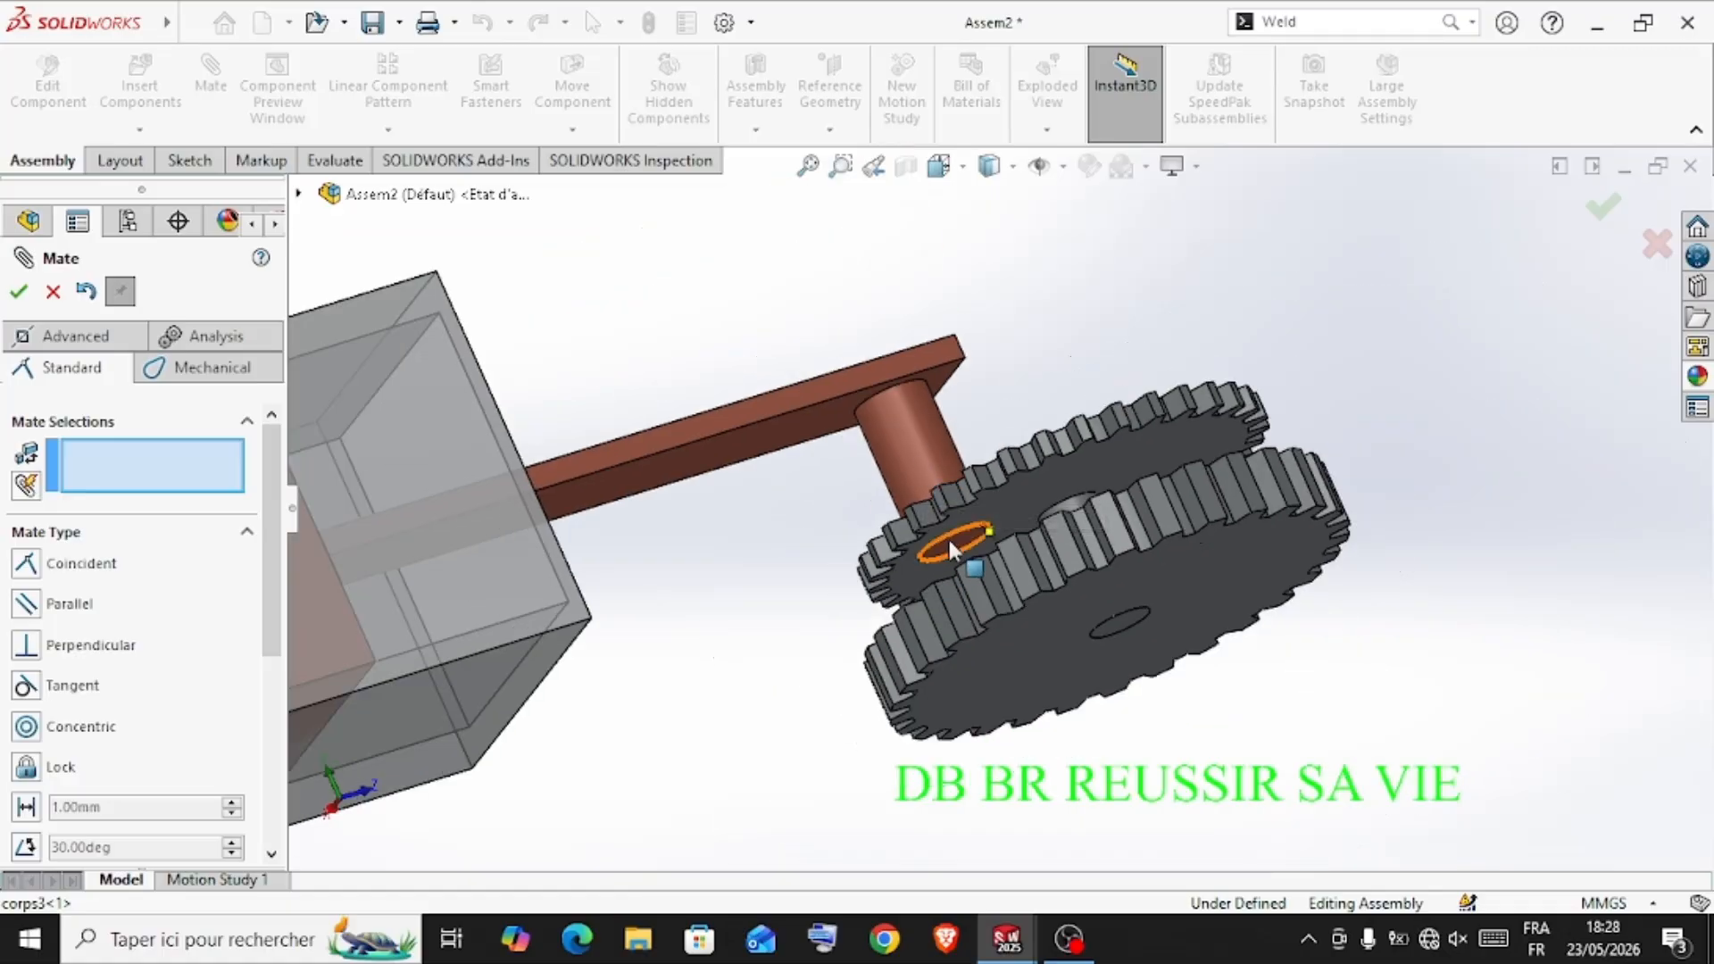
scroll(950, 539, "down", 3)
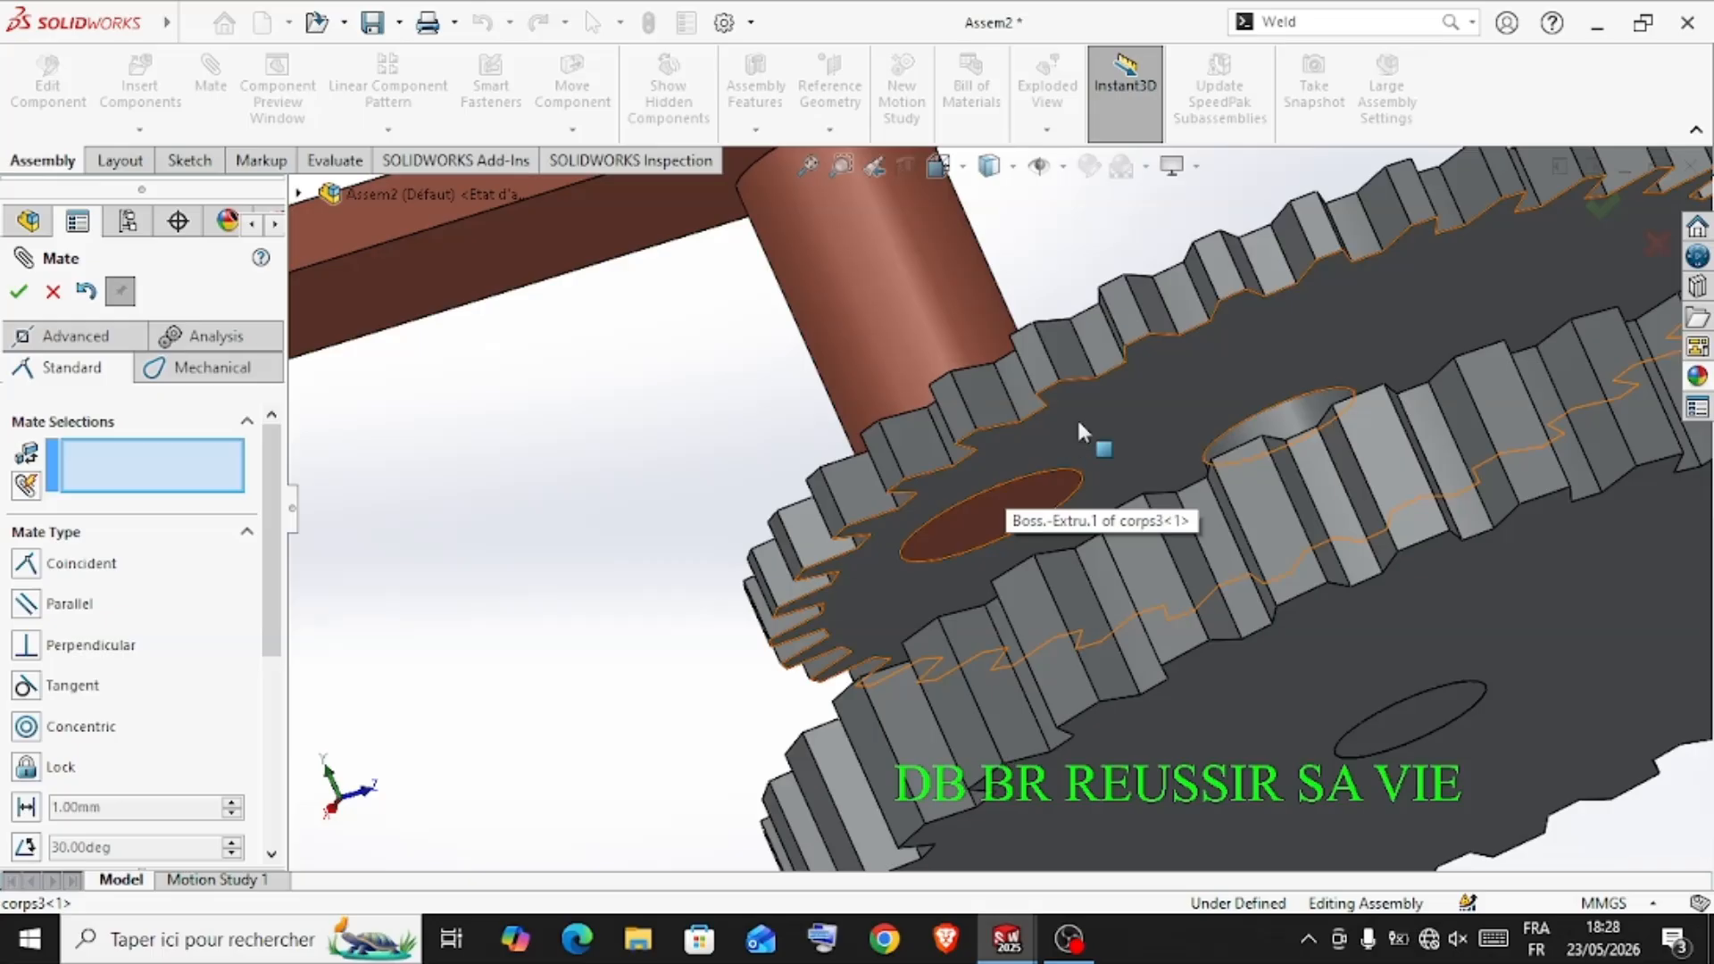
scroll(1106, 402, "up", 10)
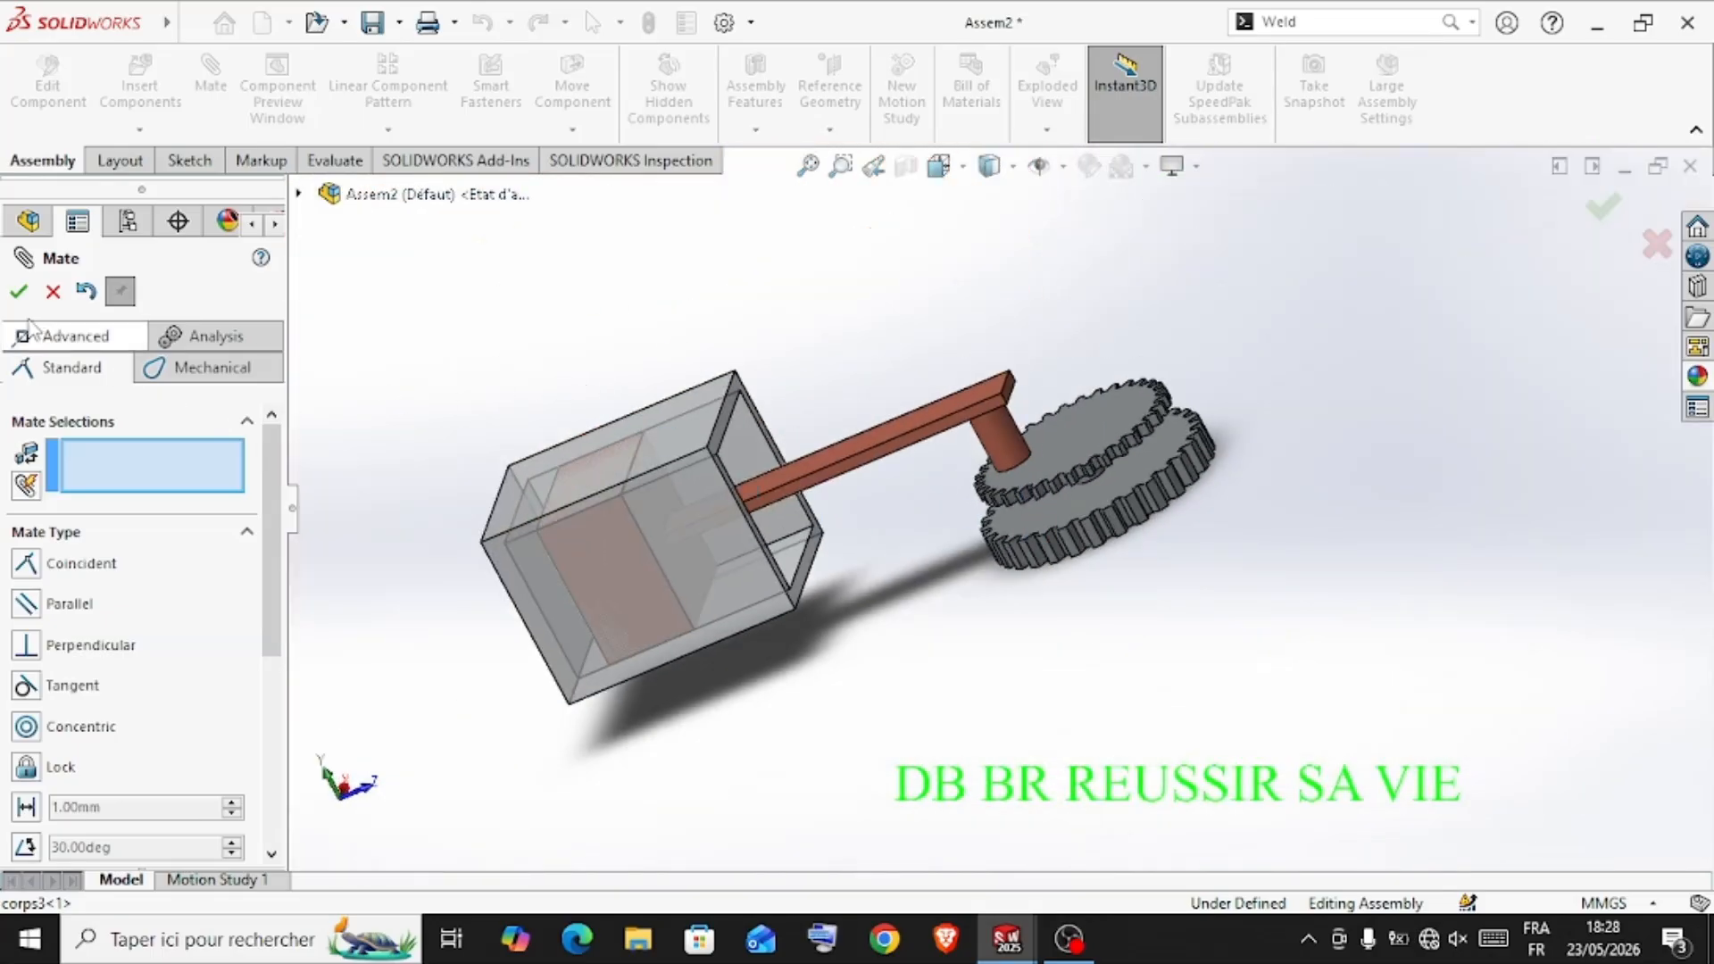
left_click(19, 292)
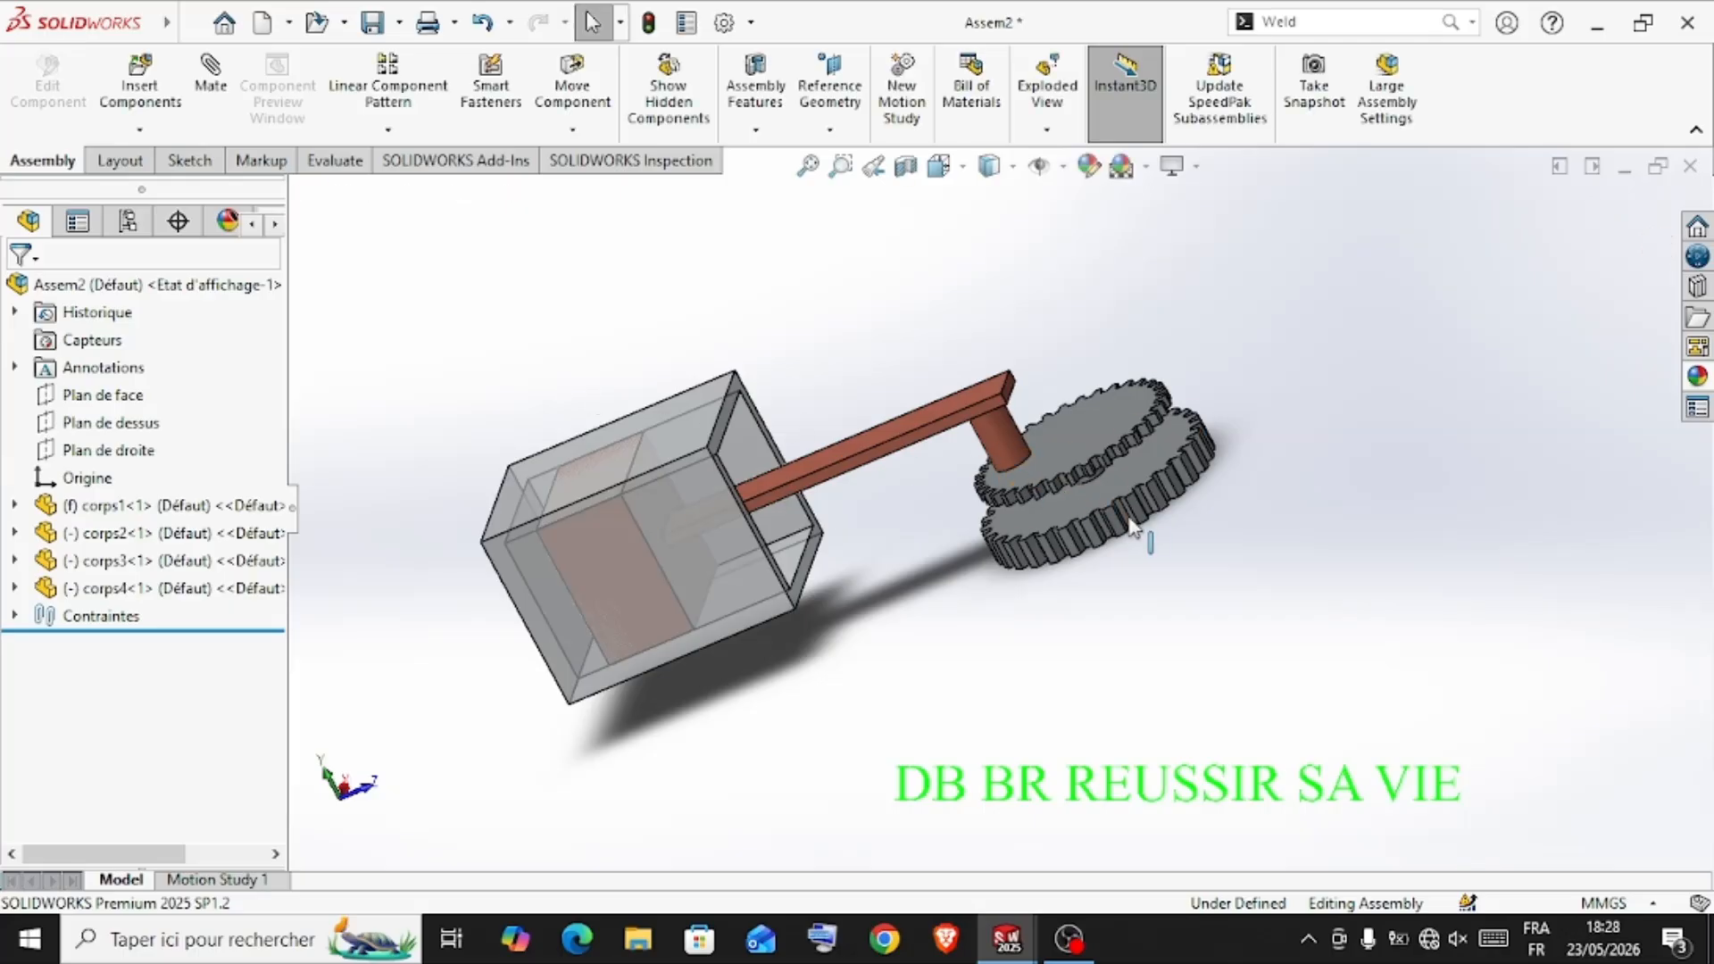
middle_click_drag(1143, 526, 1015, 391)
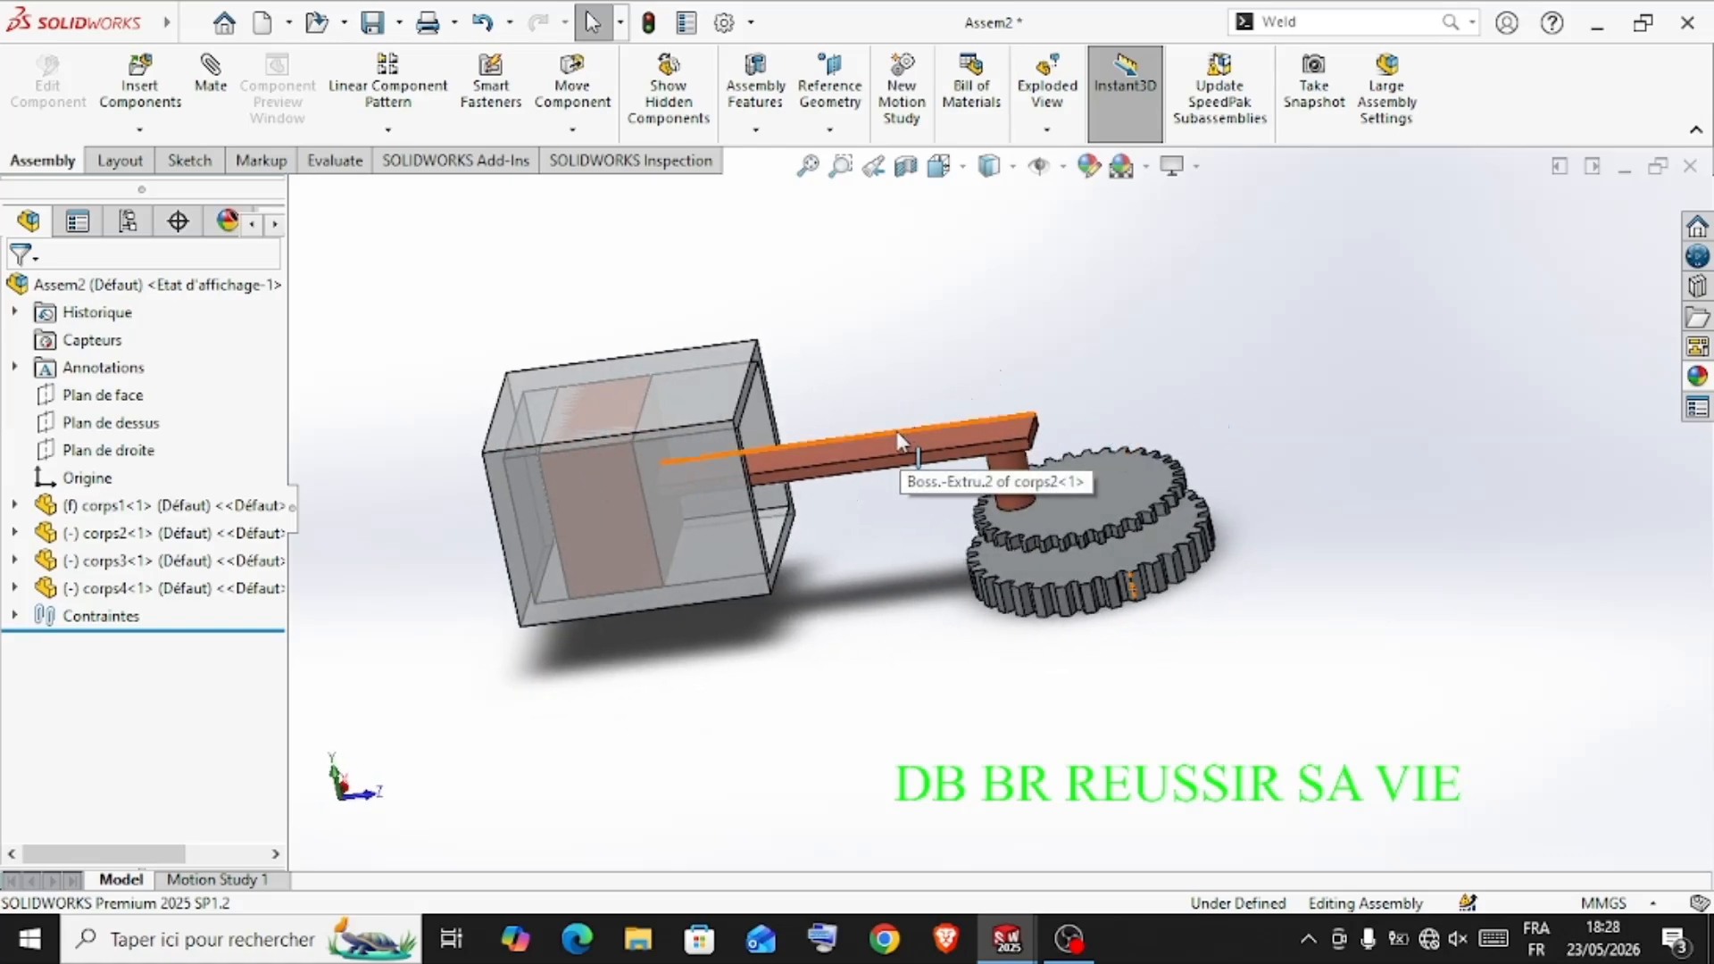
left_click_drag(891, 436, 899, 524)
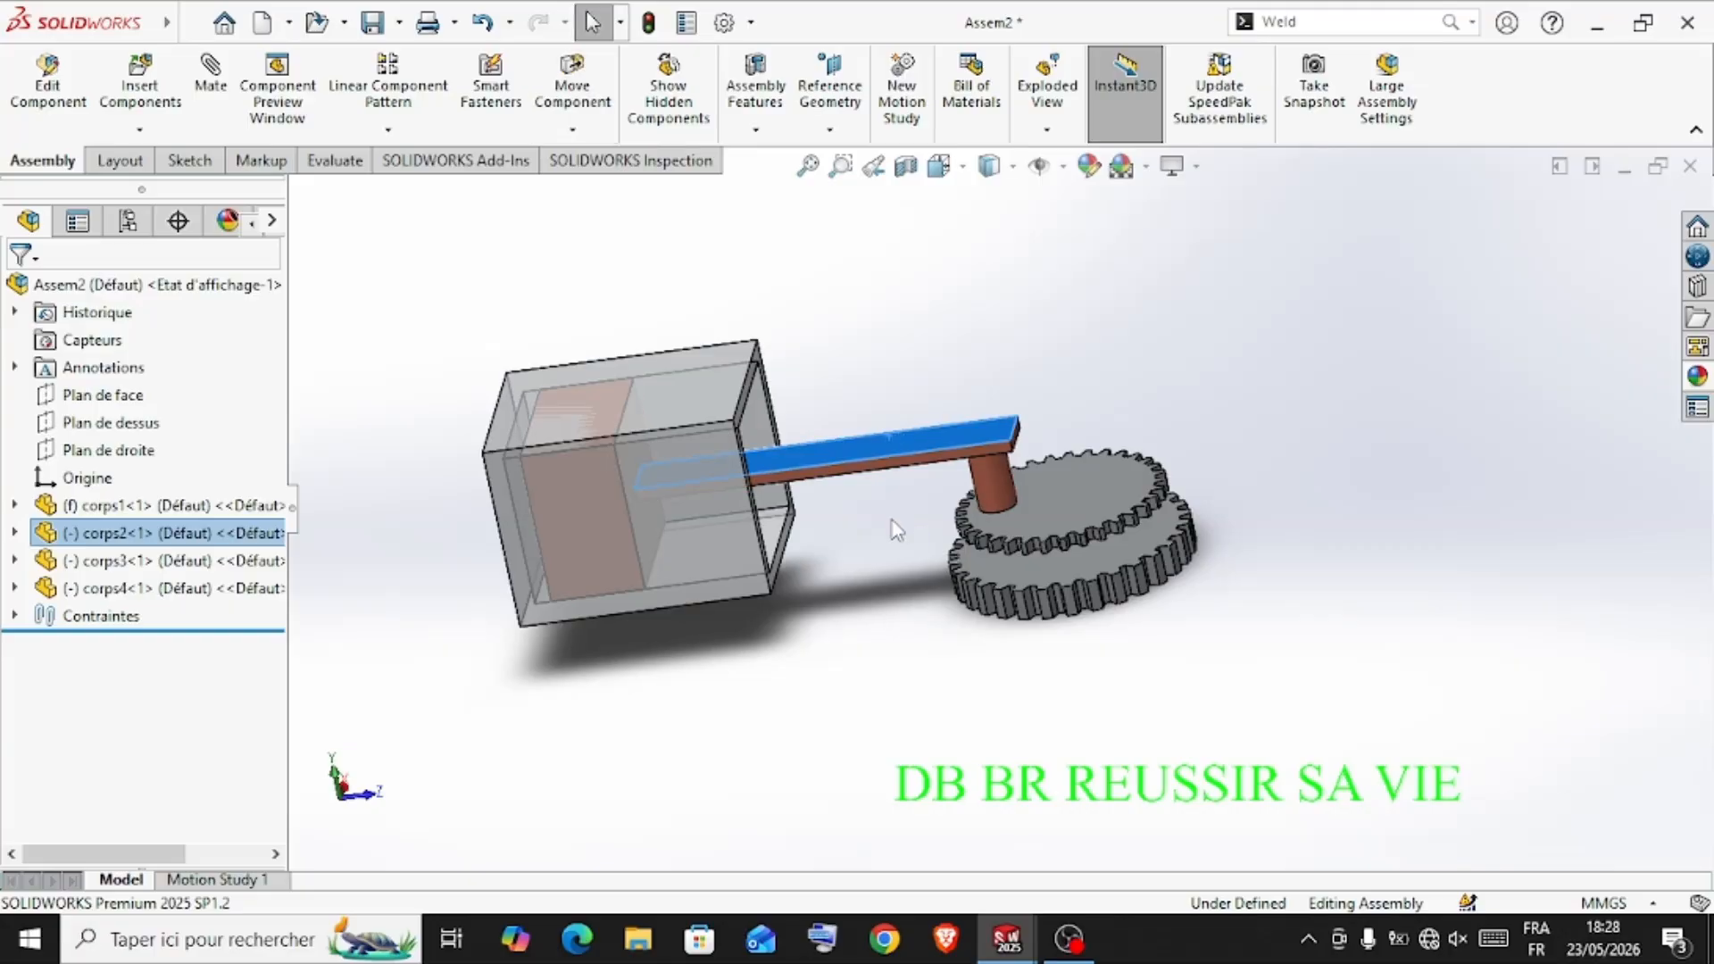
key("Escape")
middle_click_drag(897, 574, 895, 536)
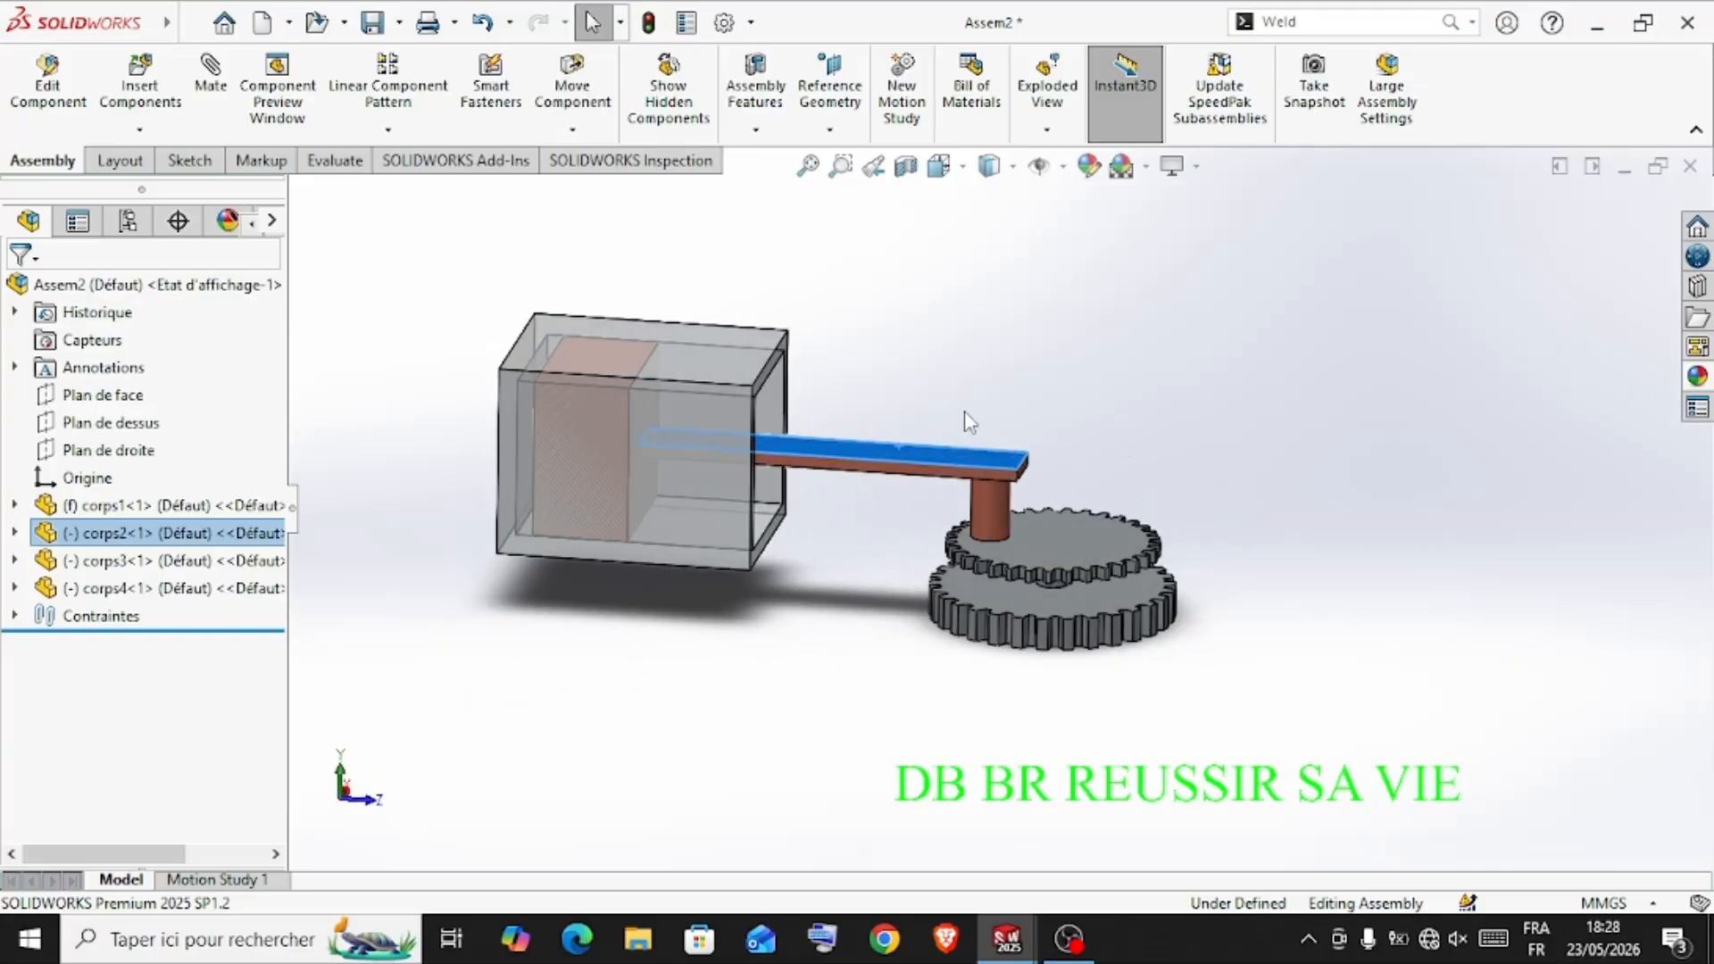
Look at the Motion Study 1 timeline and return to the model
right_click(253, 882)
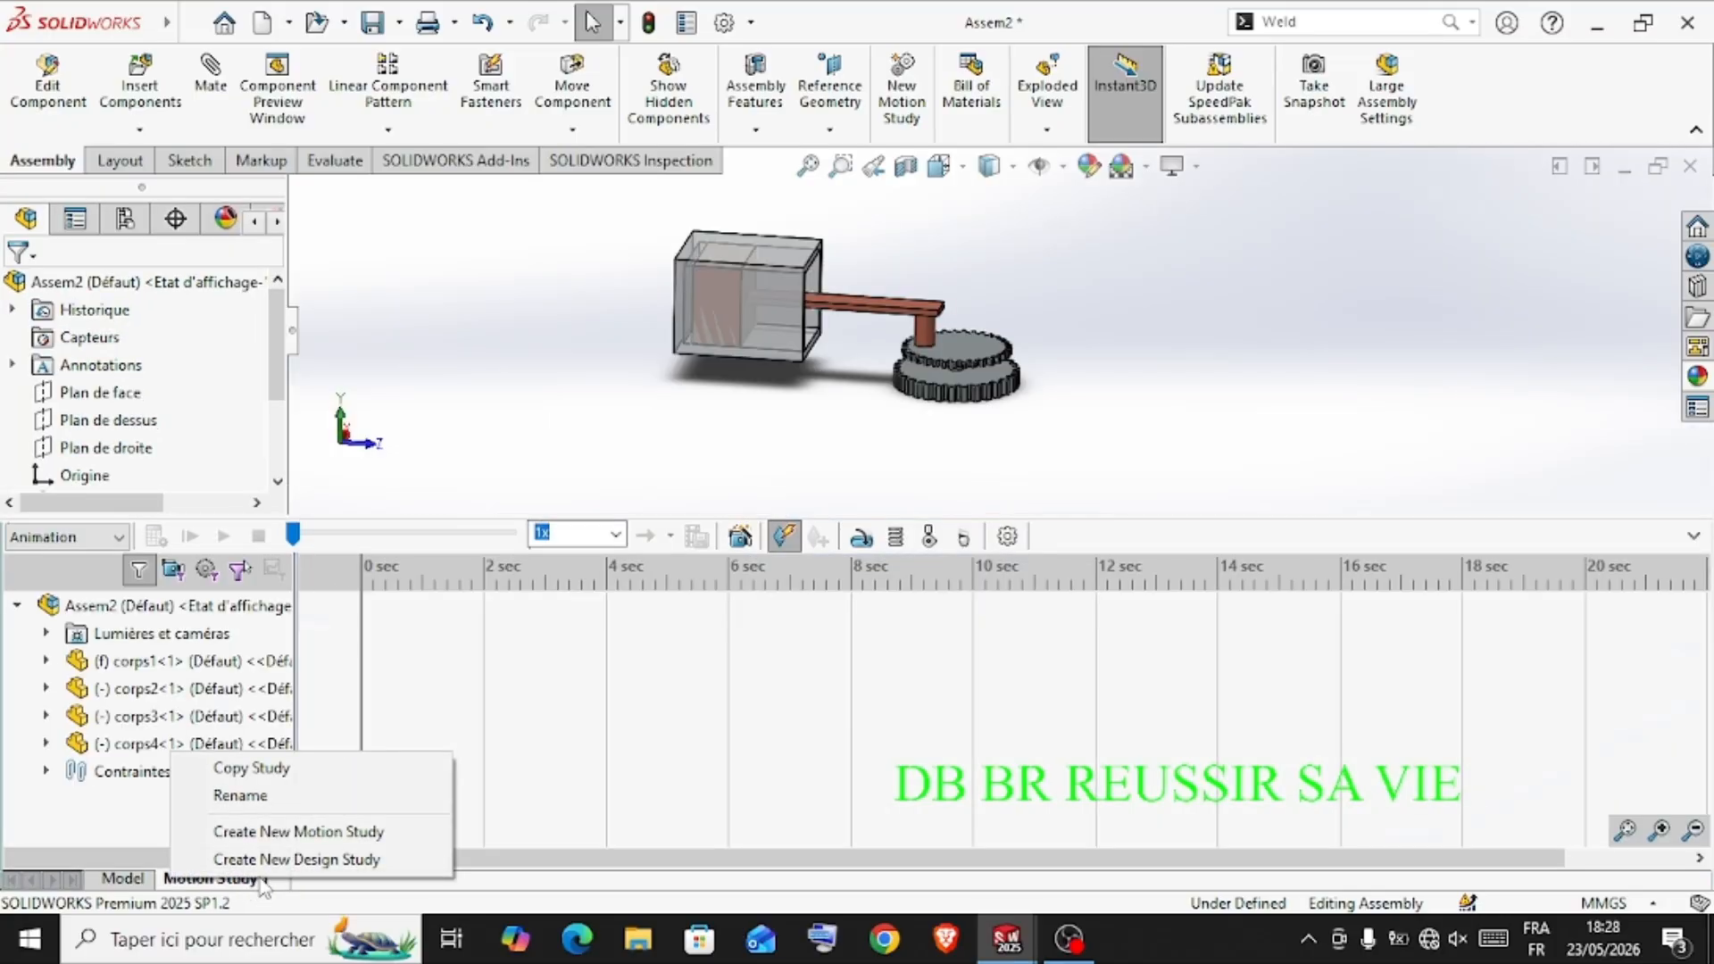
left_click(1151, 388)
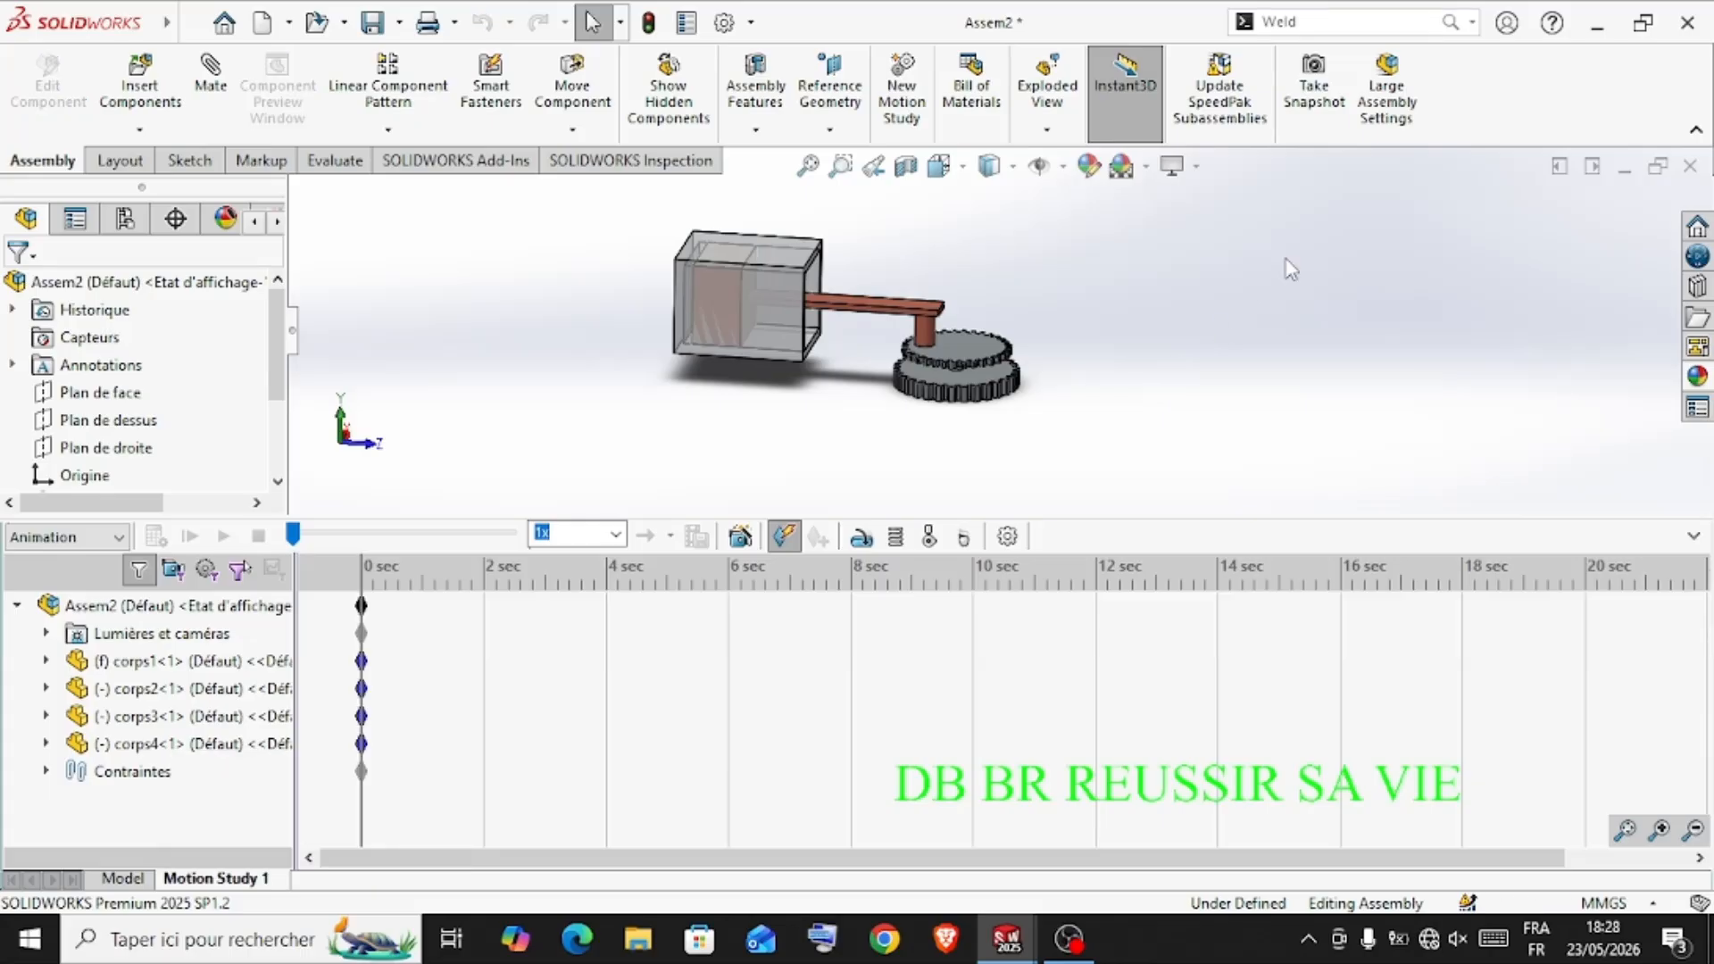
left_click(1693, 536)
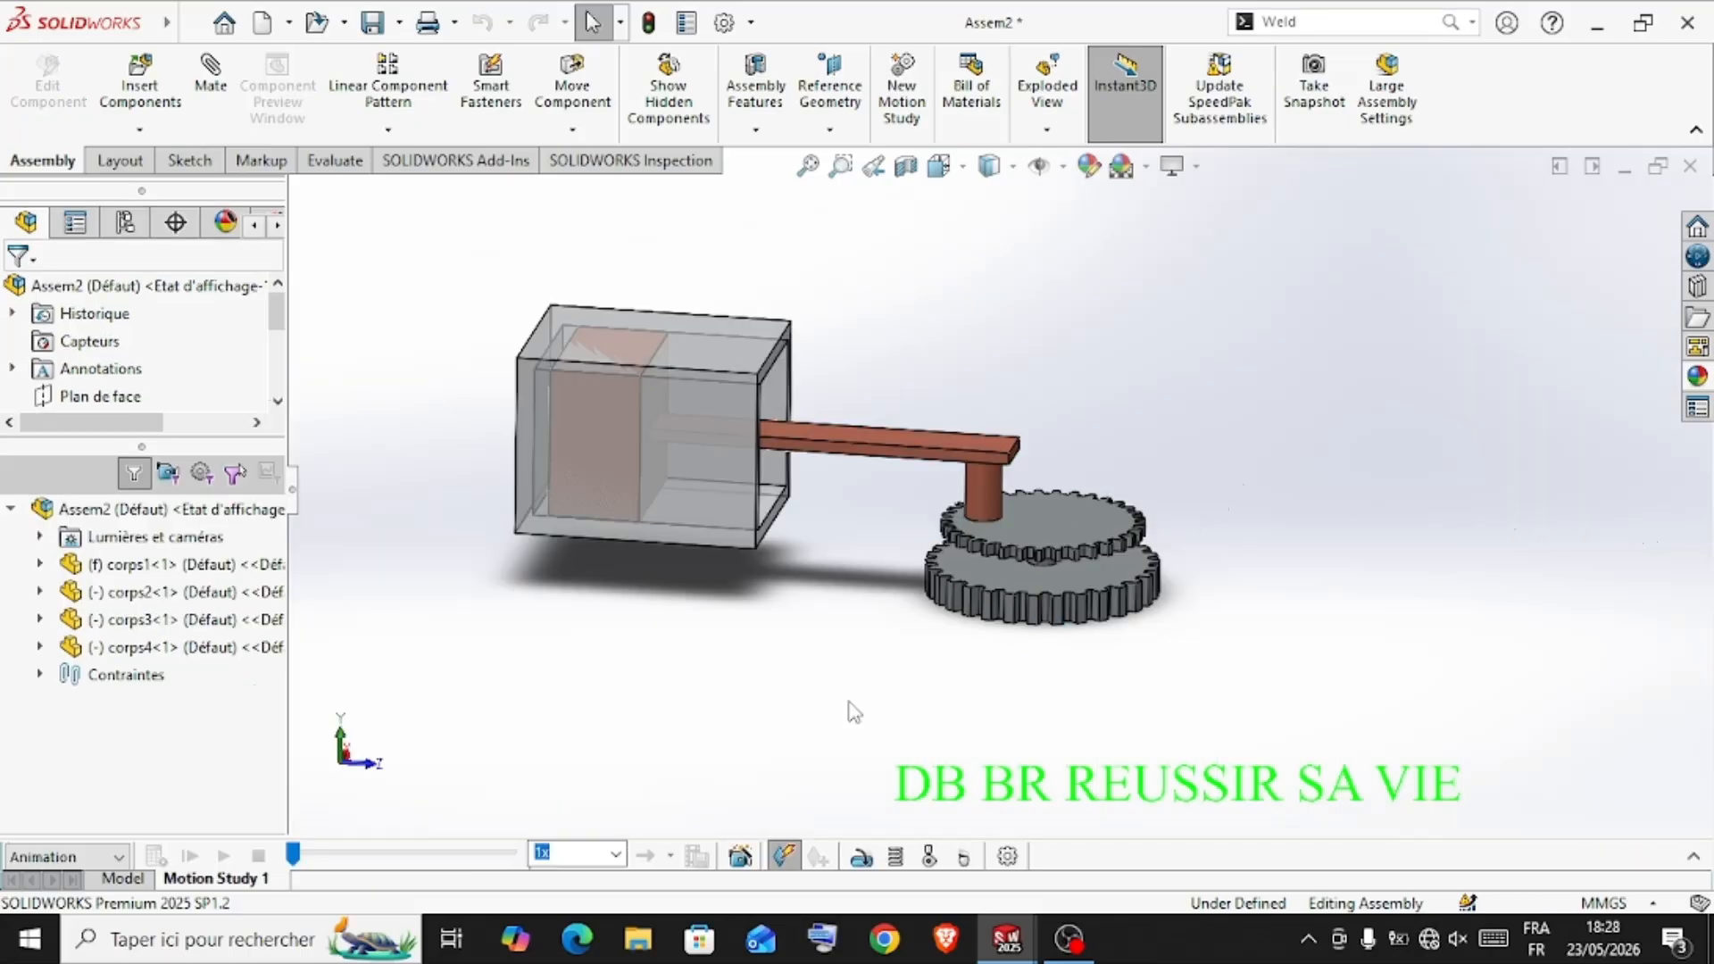
left_click(132, 880)
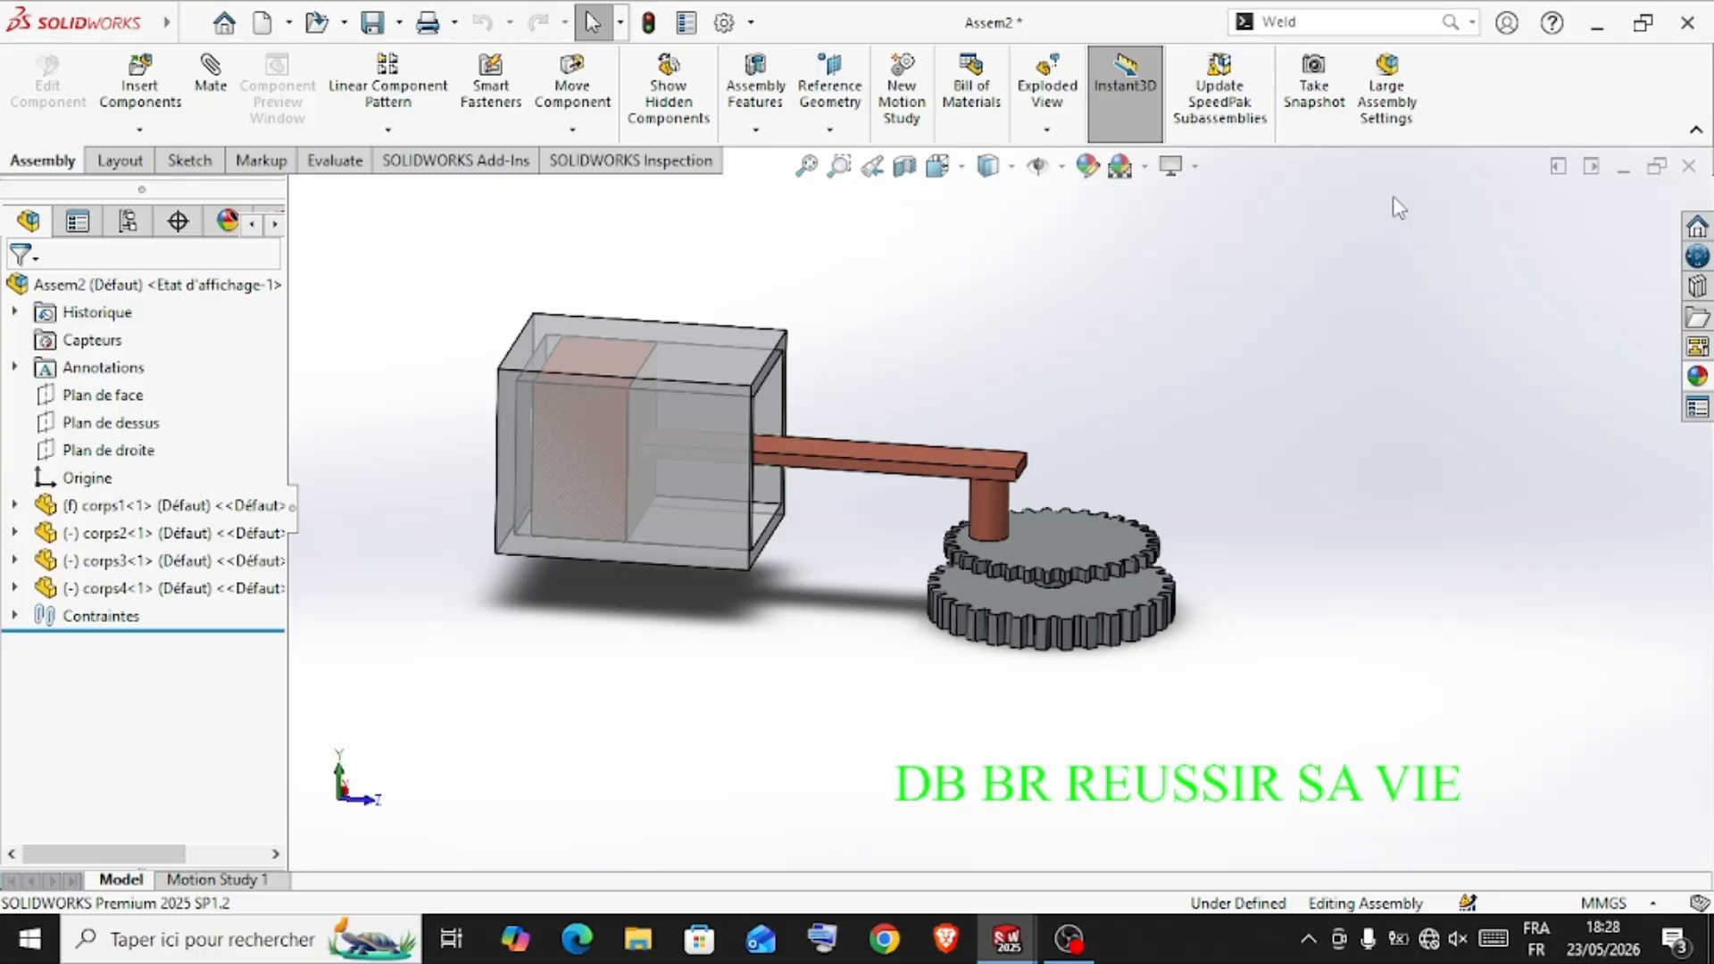
Hide the MotionManager pane and show it again
right_click(1500, 98)
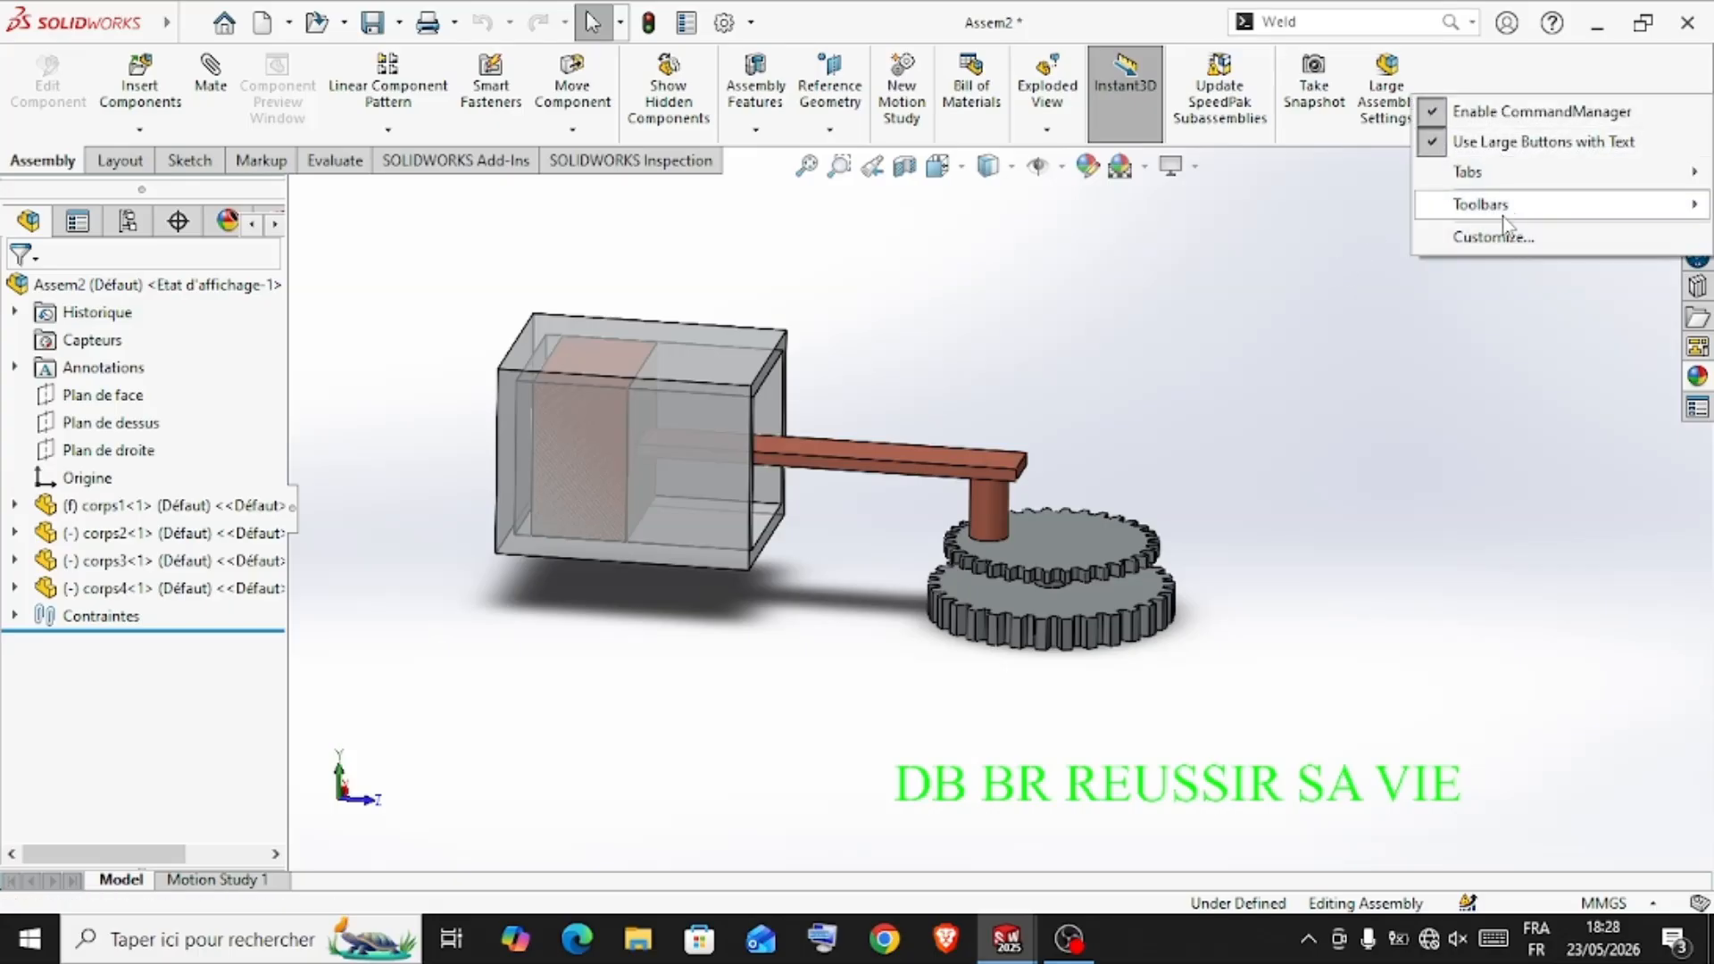
mouse_move(1506, 221)
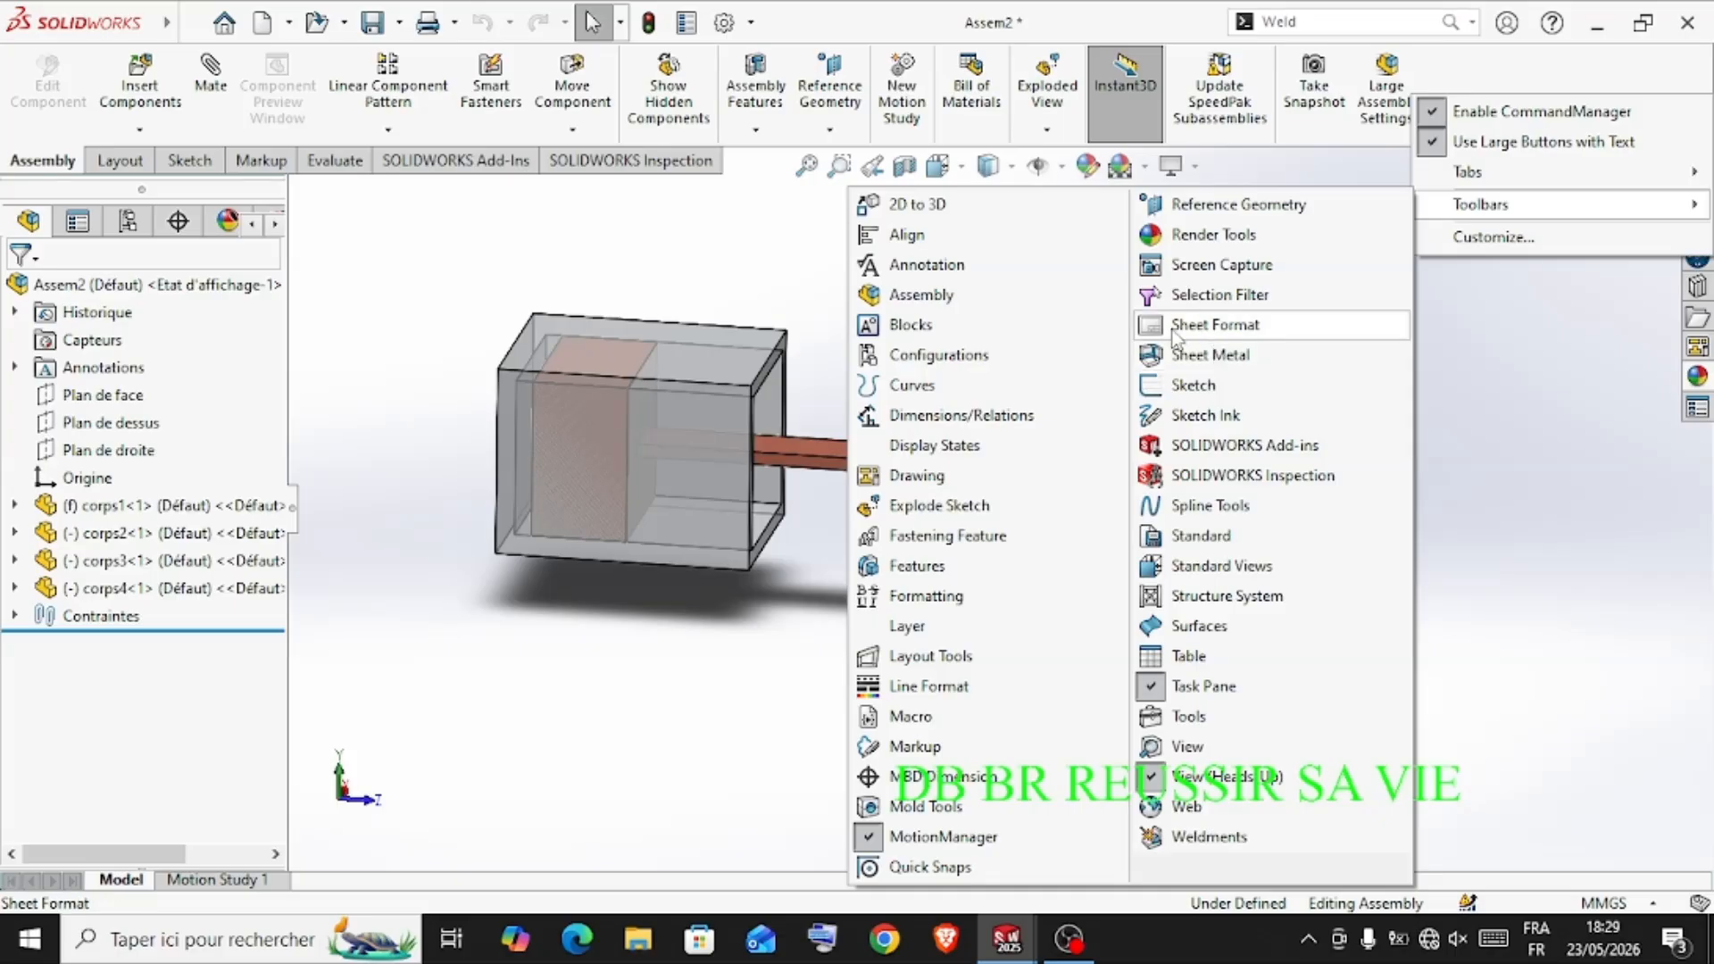
left_click(863, 846)
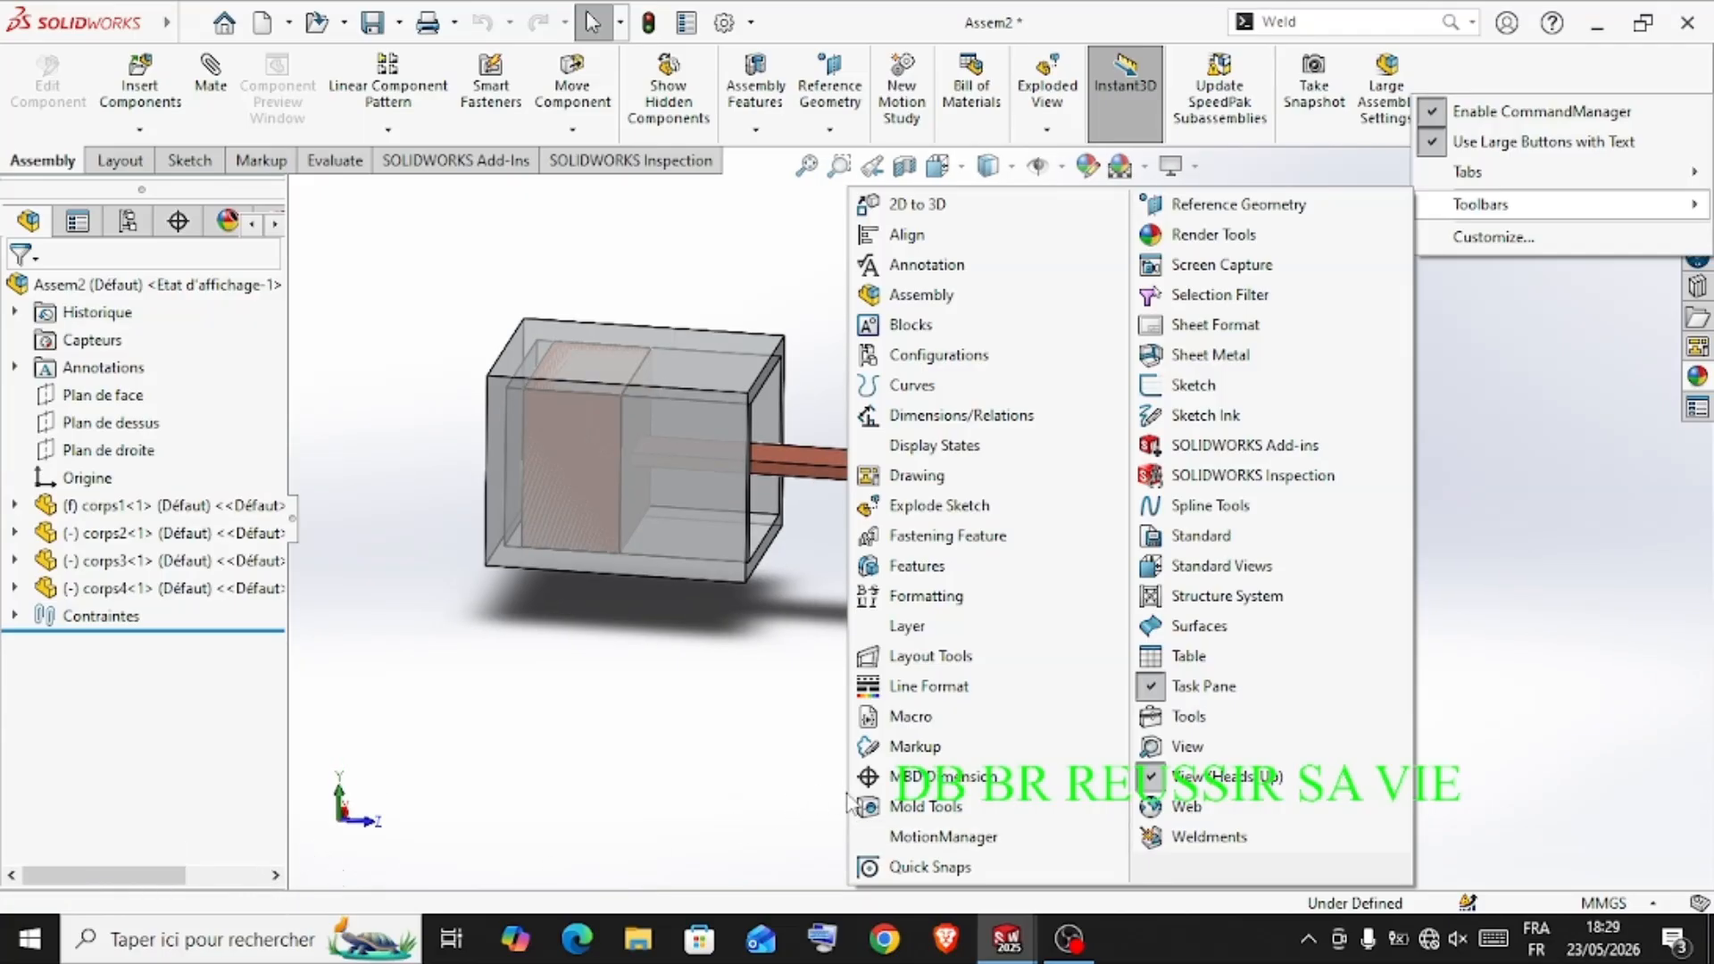
left_click(863, 844)
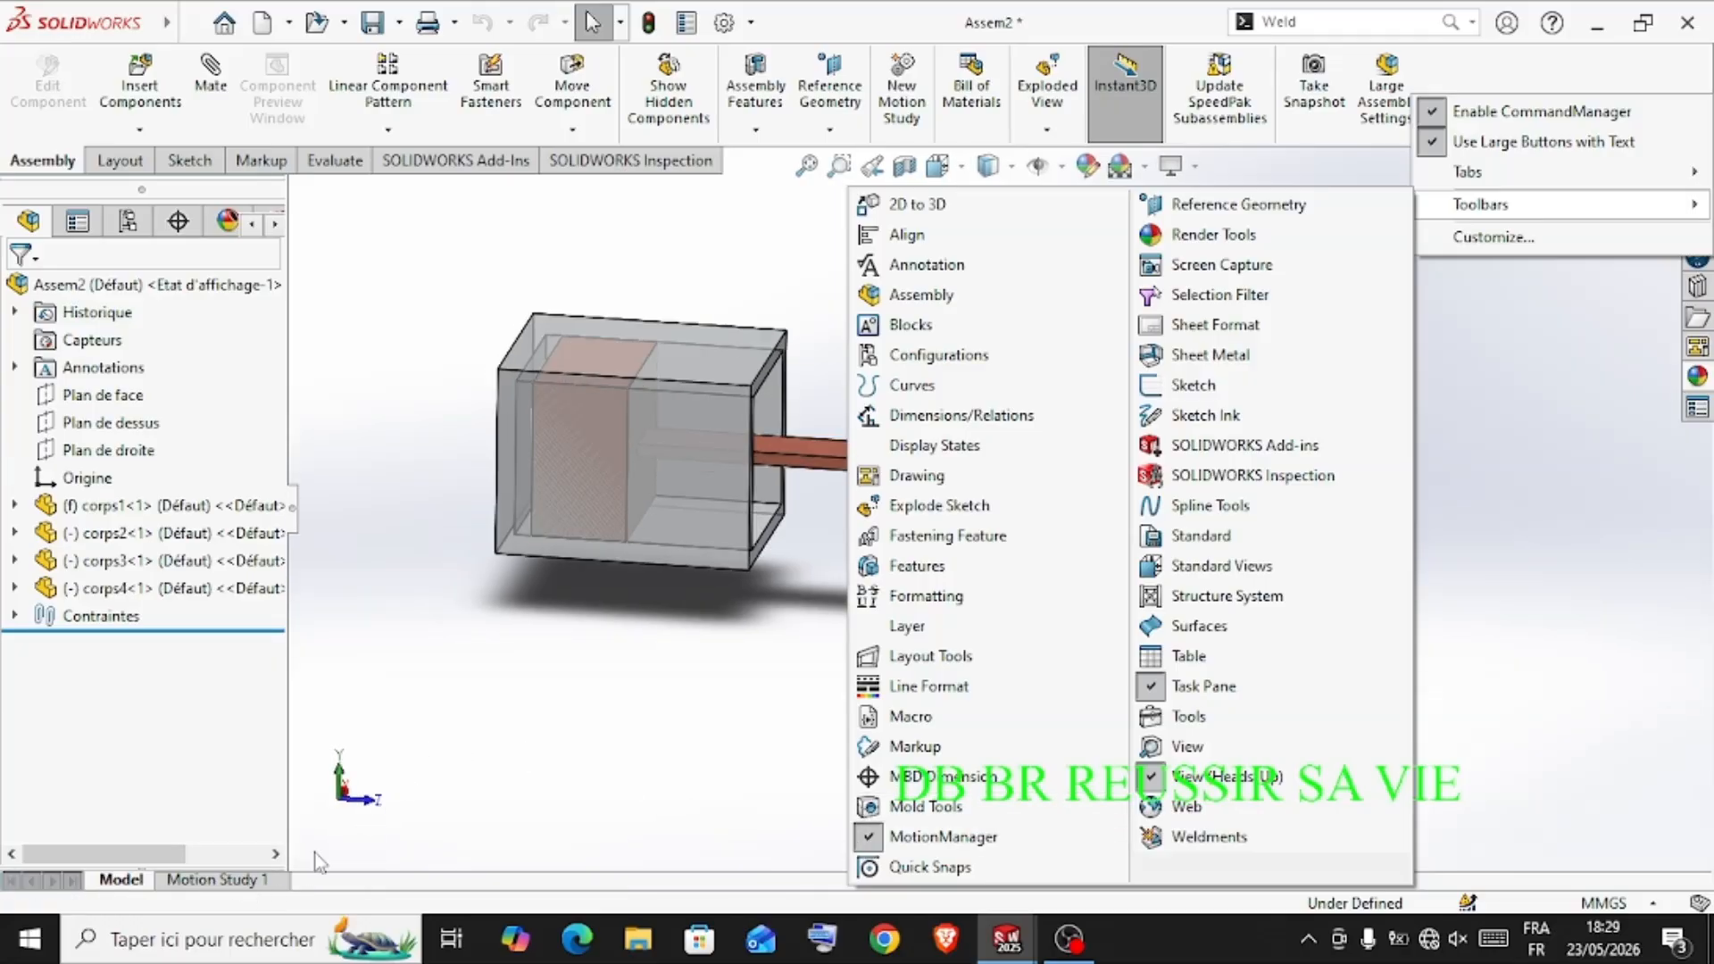
left_click(494, 780)
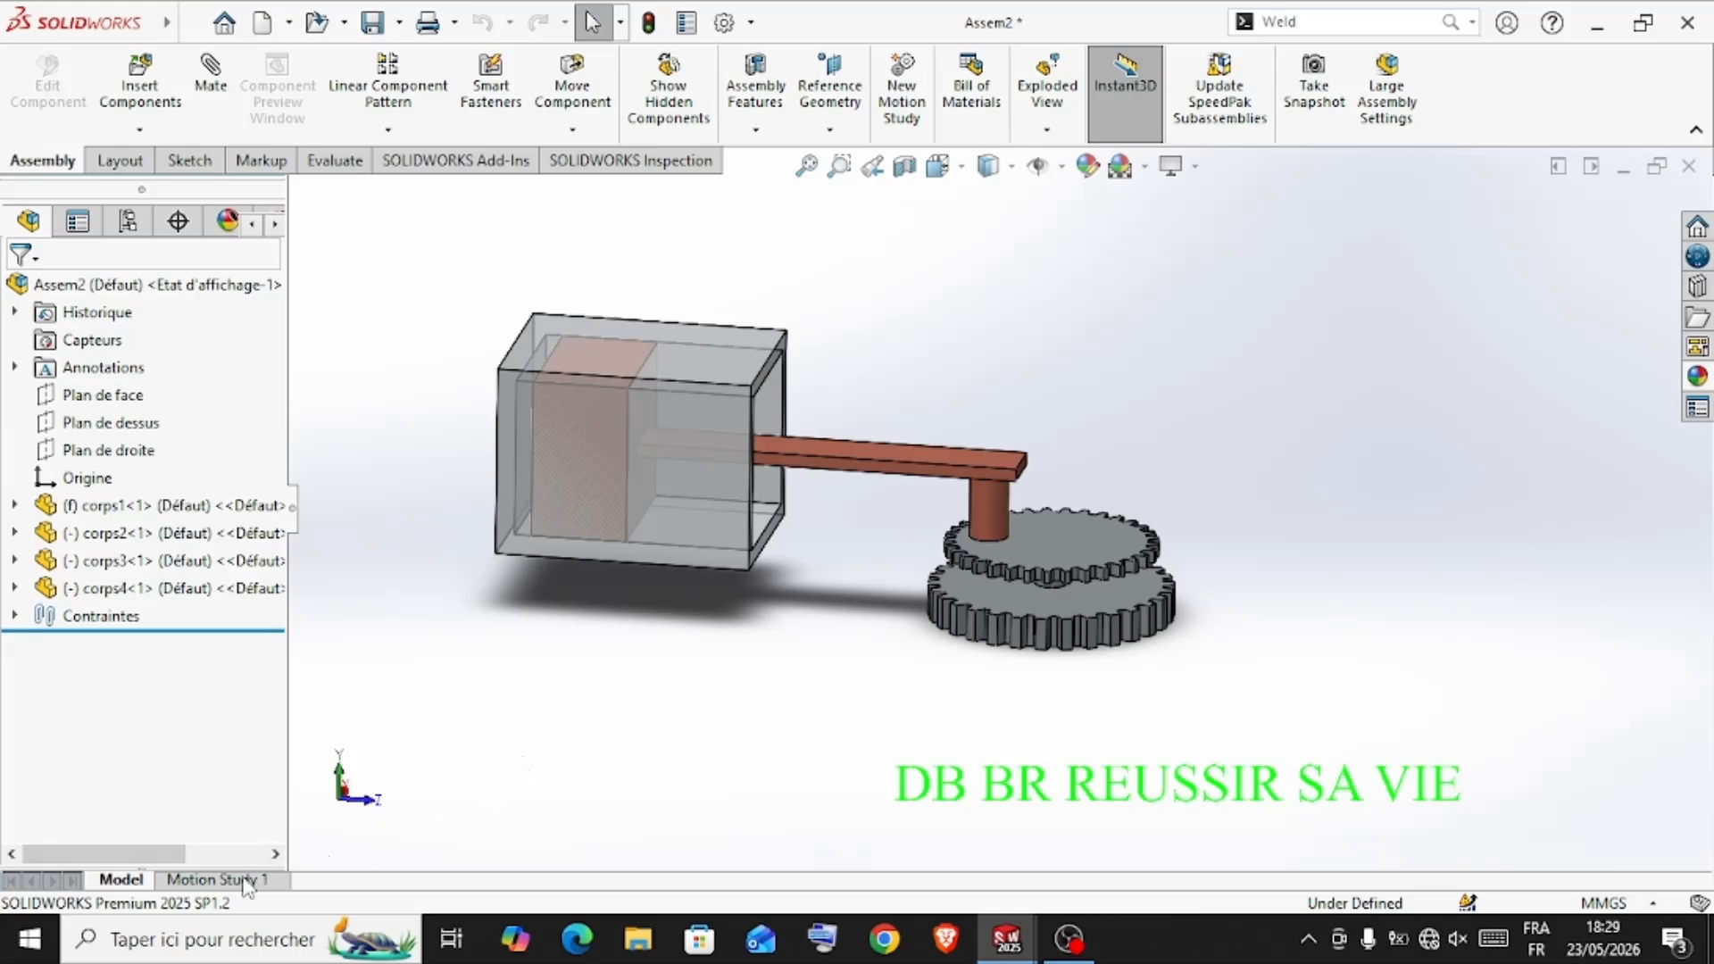
Open Motion Study 1 and expand its timeline
left_click(215, 880)
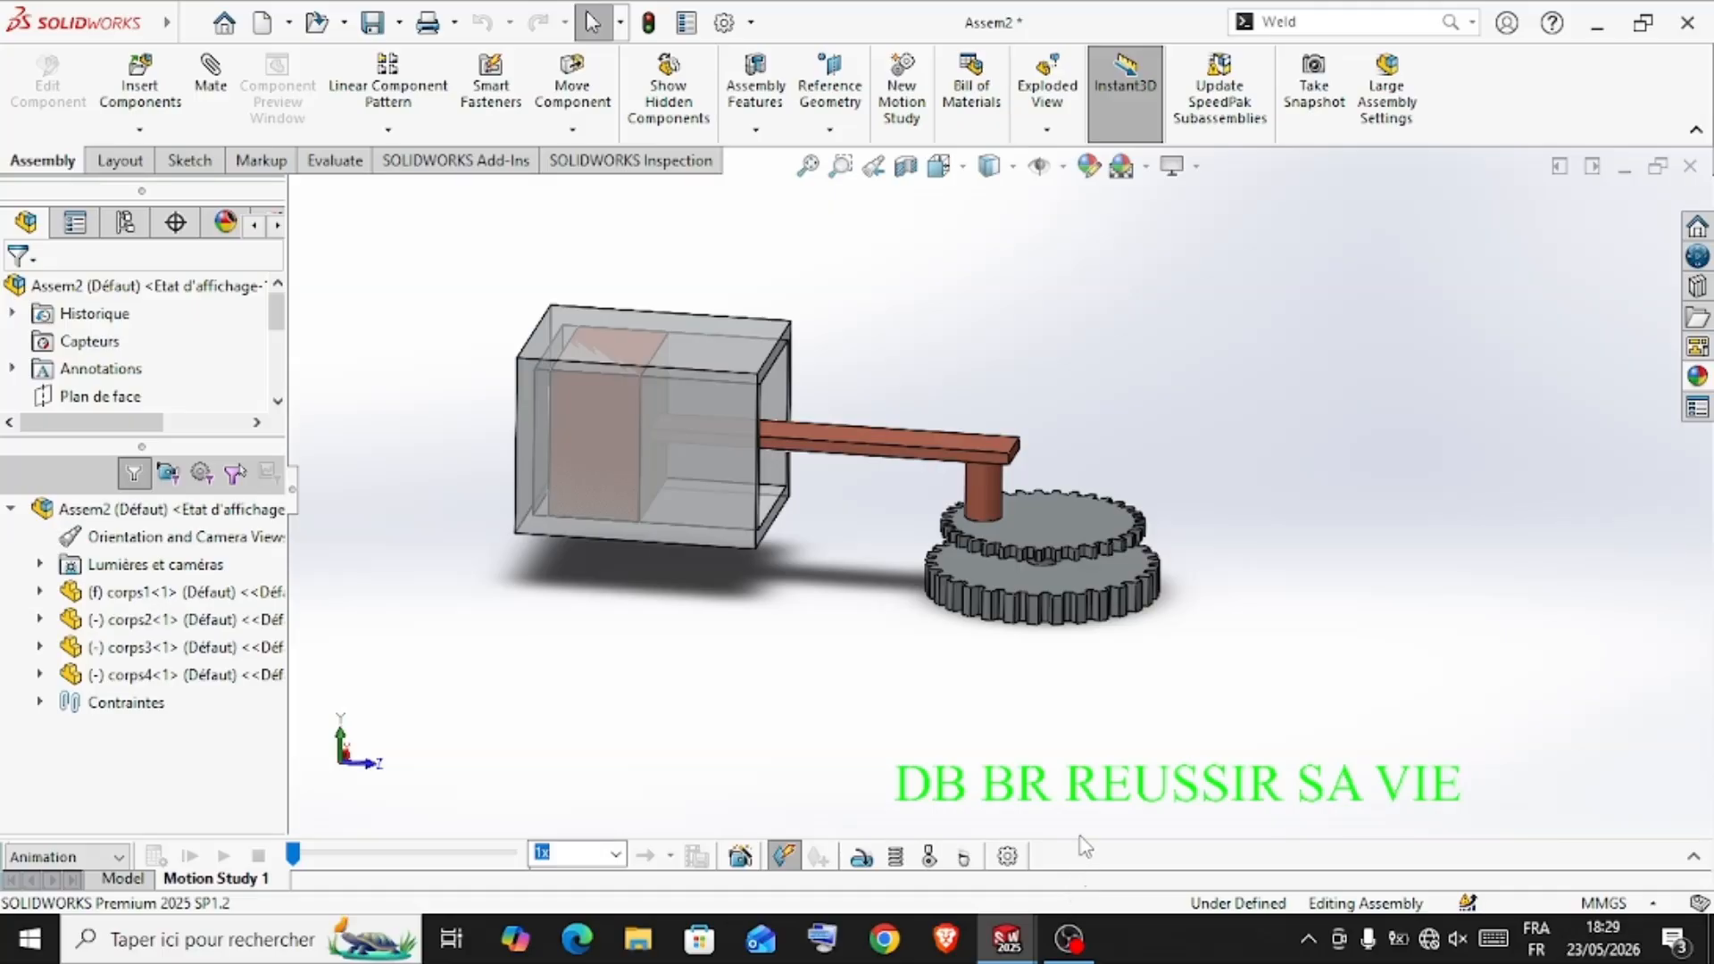
left_click(1692, 857)
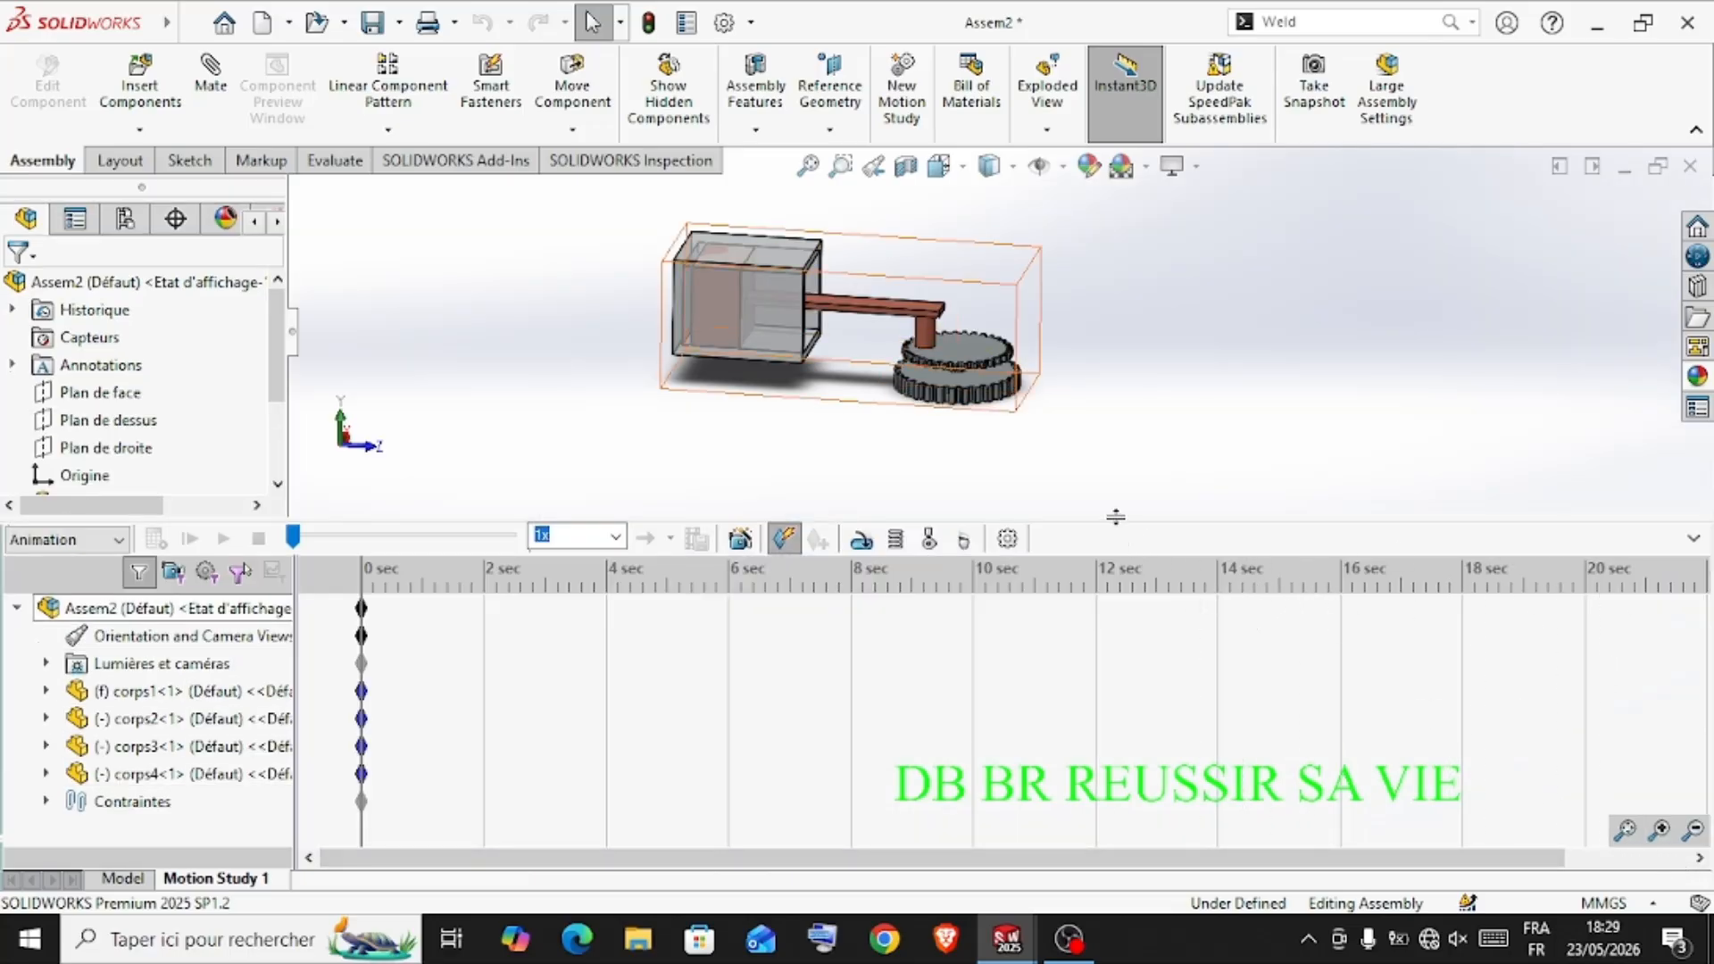
left_click(1693, 538)
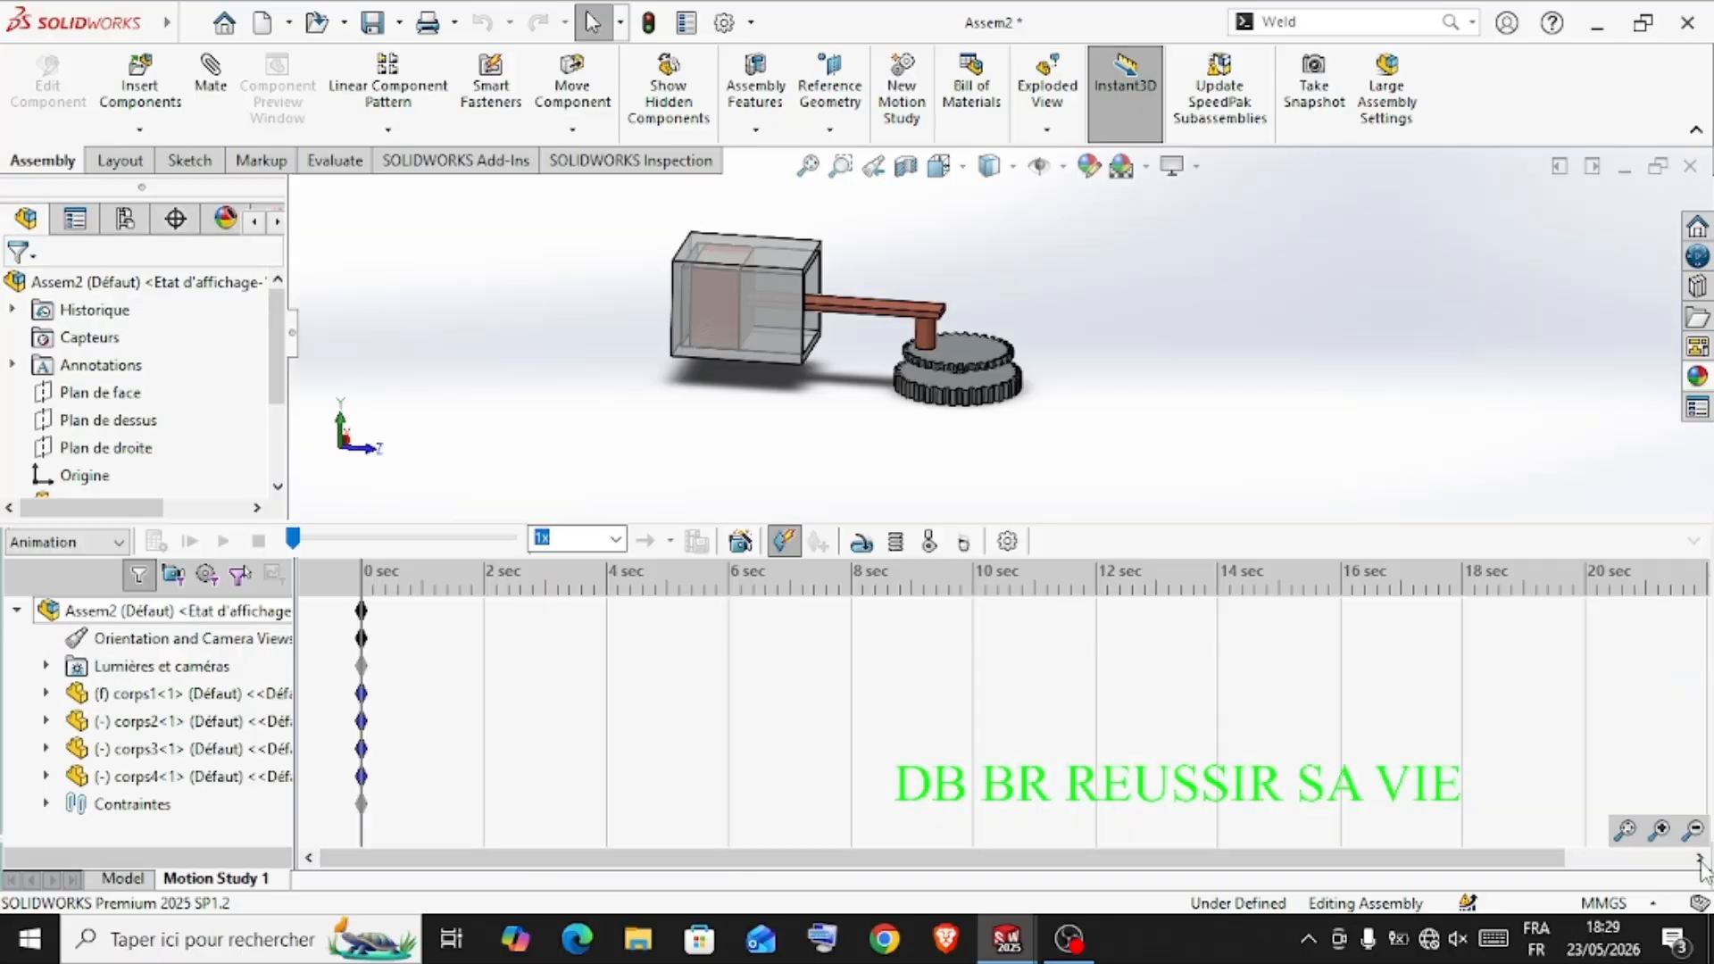
left_click(1694, 855)
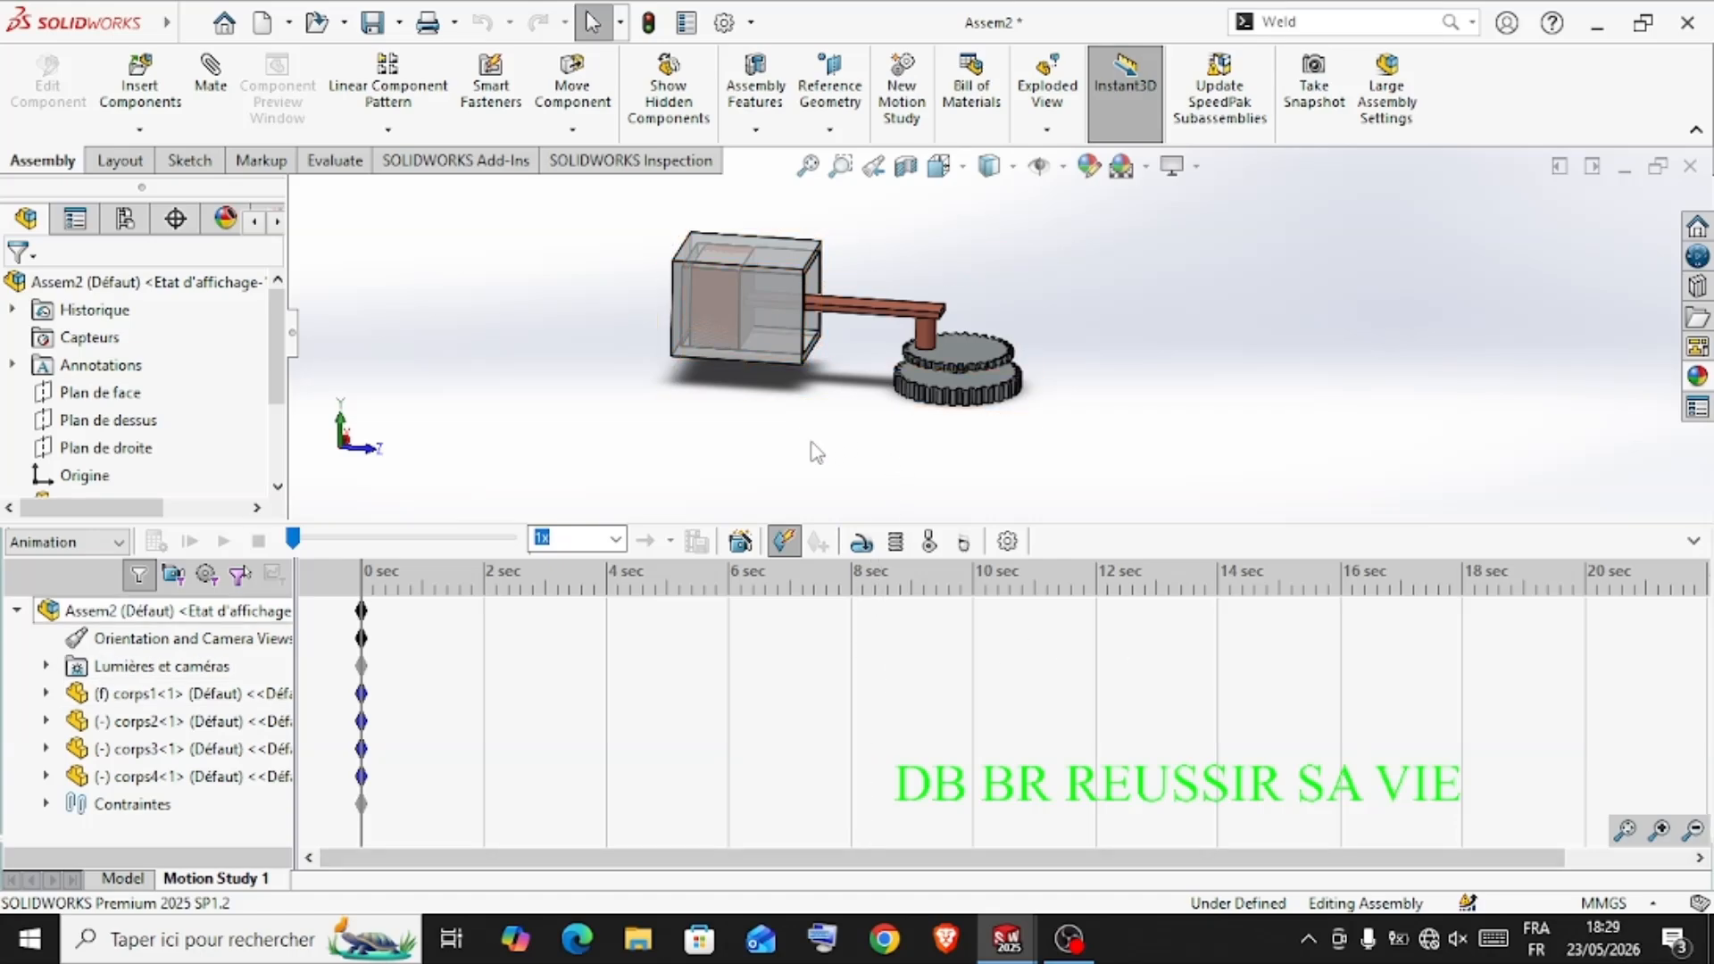
Add a linear motor to the motion study, acting on the face of the corps2 piston on the connecting-rod side
left_click(863, 542)
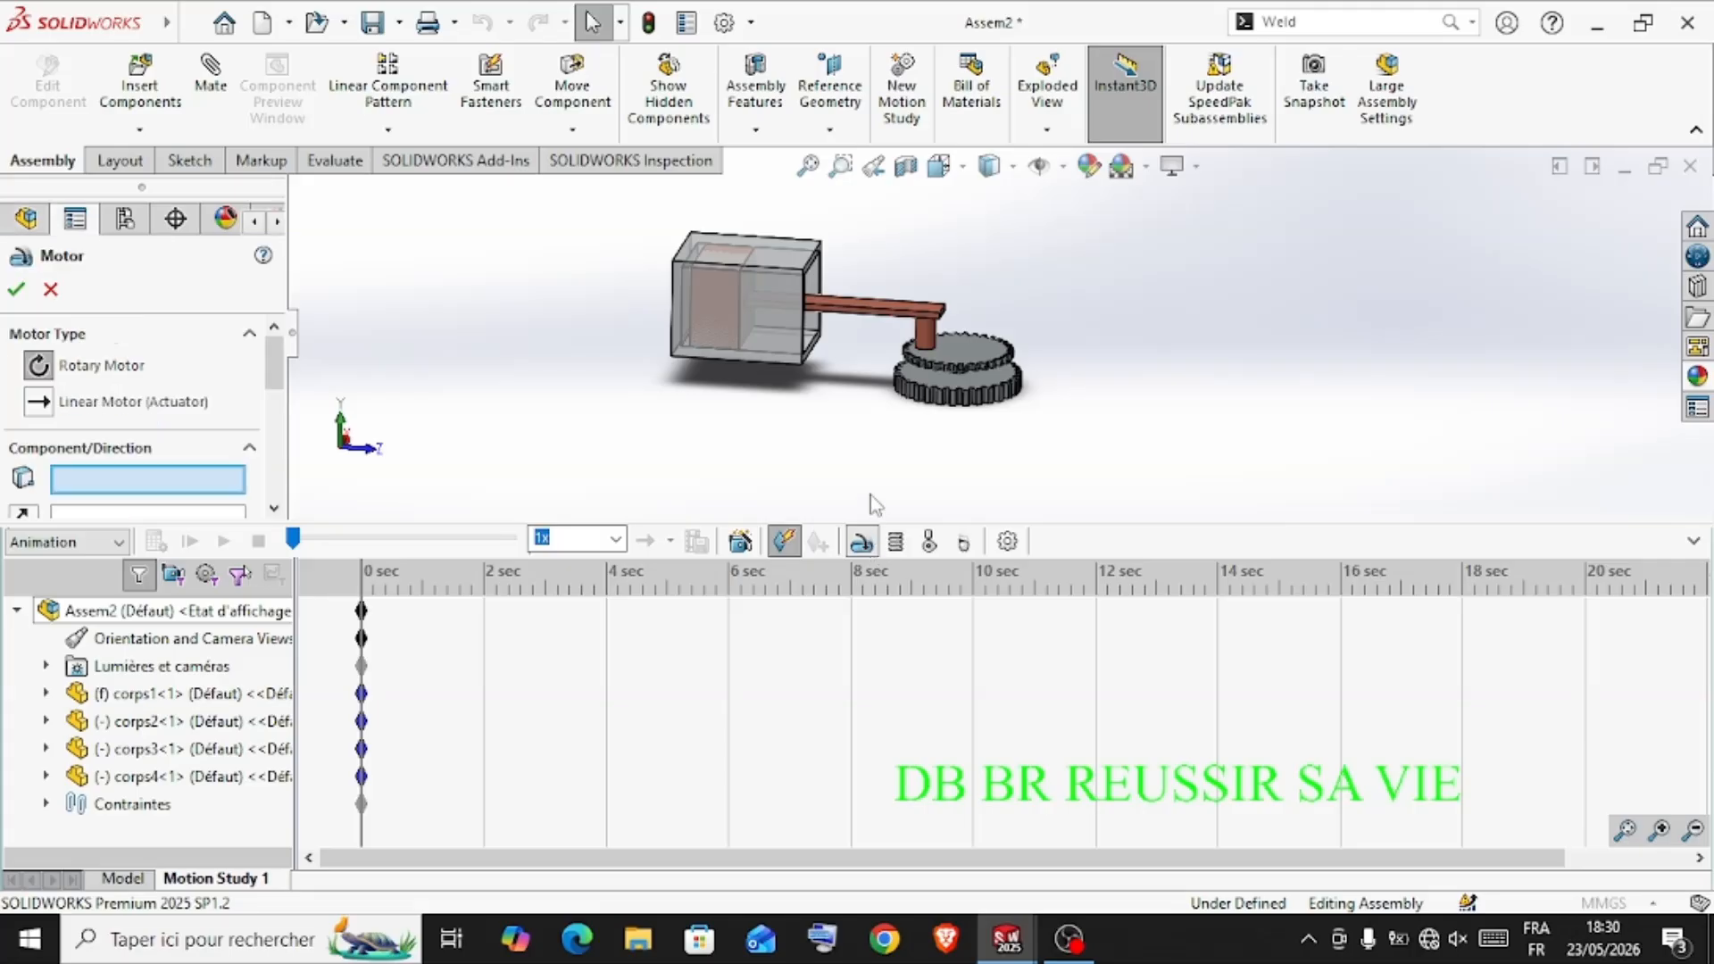
mouse_move(779, 418)
middle_mouse_down()
mouse_move(822, 494)
mouse_move(780, 456)
mouse_move(817, 383)
mouse_move(802, 473)
mouse_move(822, 447)
mouse_move(791, 404)
middle_mouse_up()
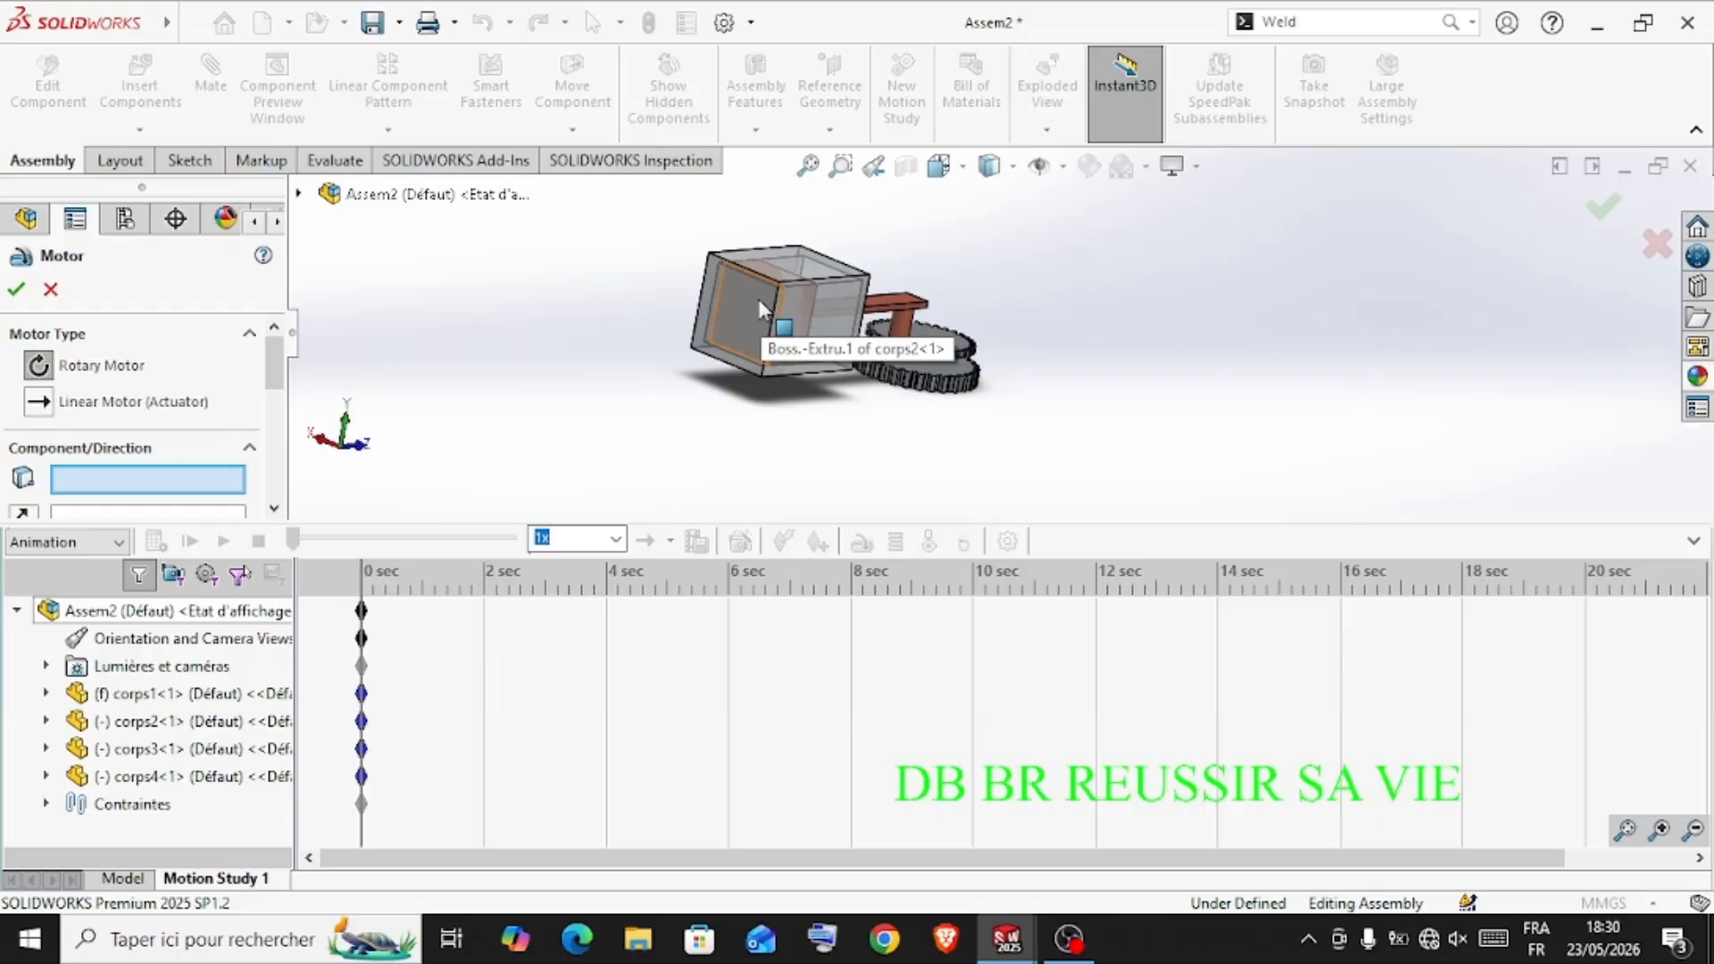
middle_click_drag(1089, 270, 971, 328)
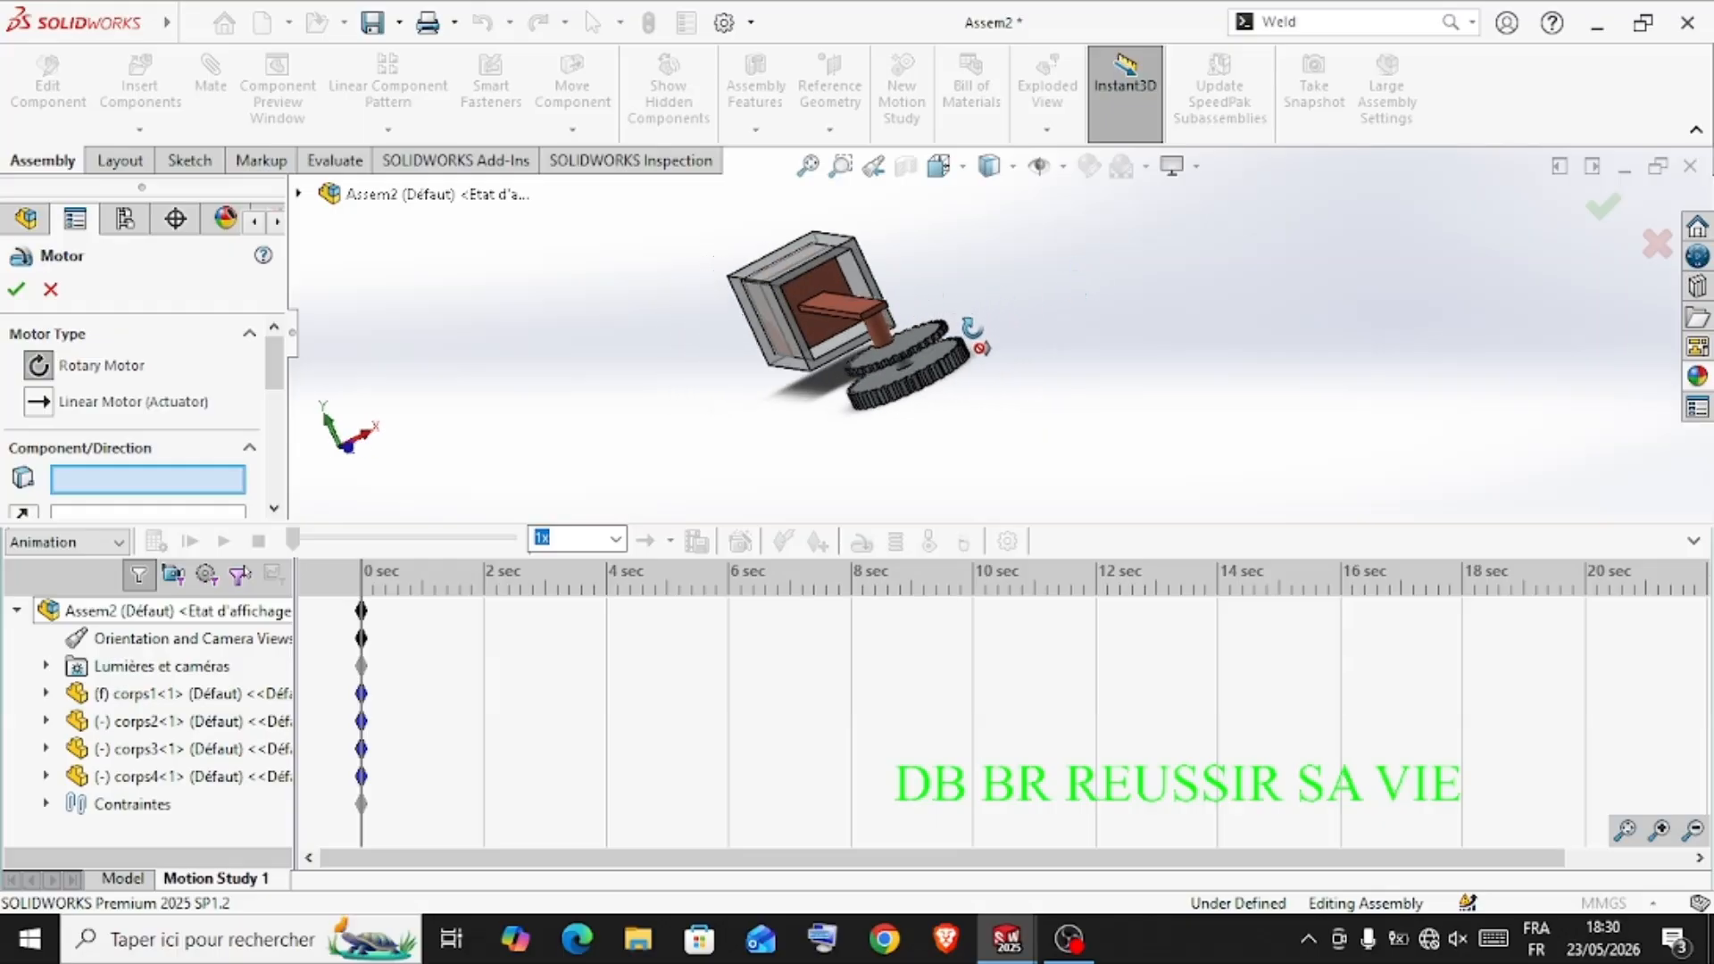
left_click(801, 279)
middle_click_drag(630, 393, 665, 434)
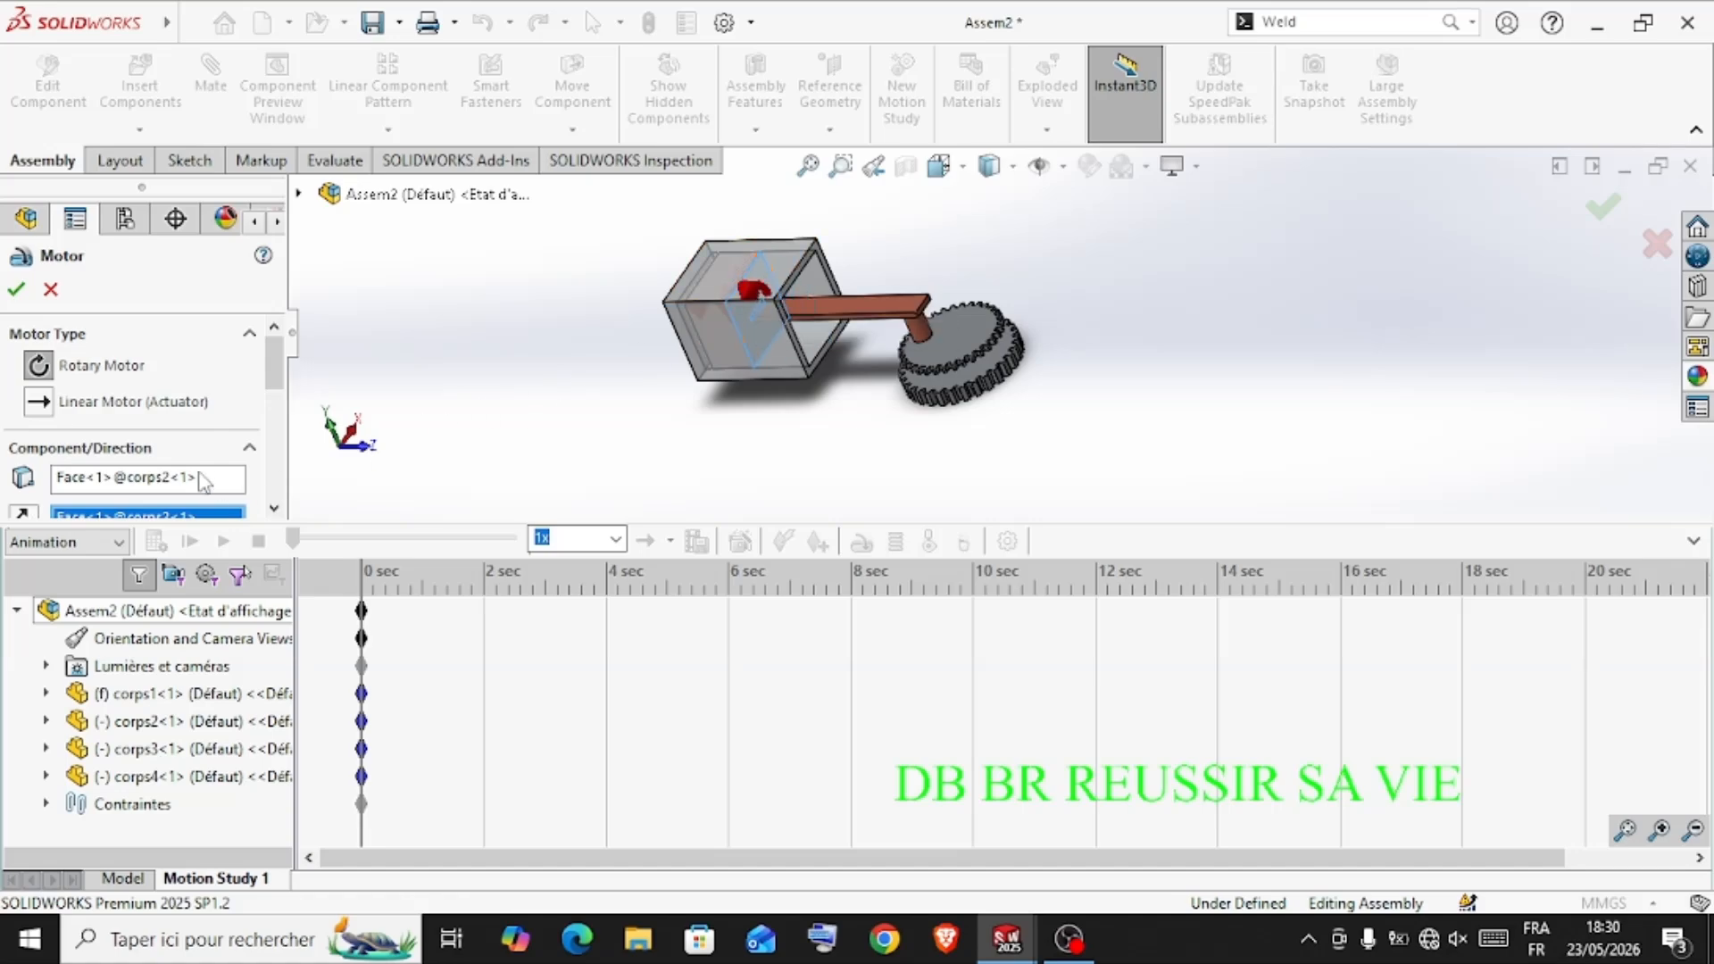
left_click(99, 407)
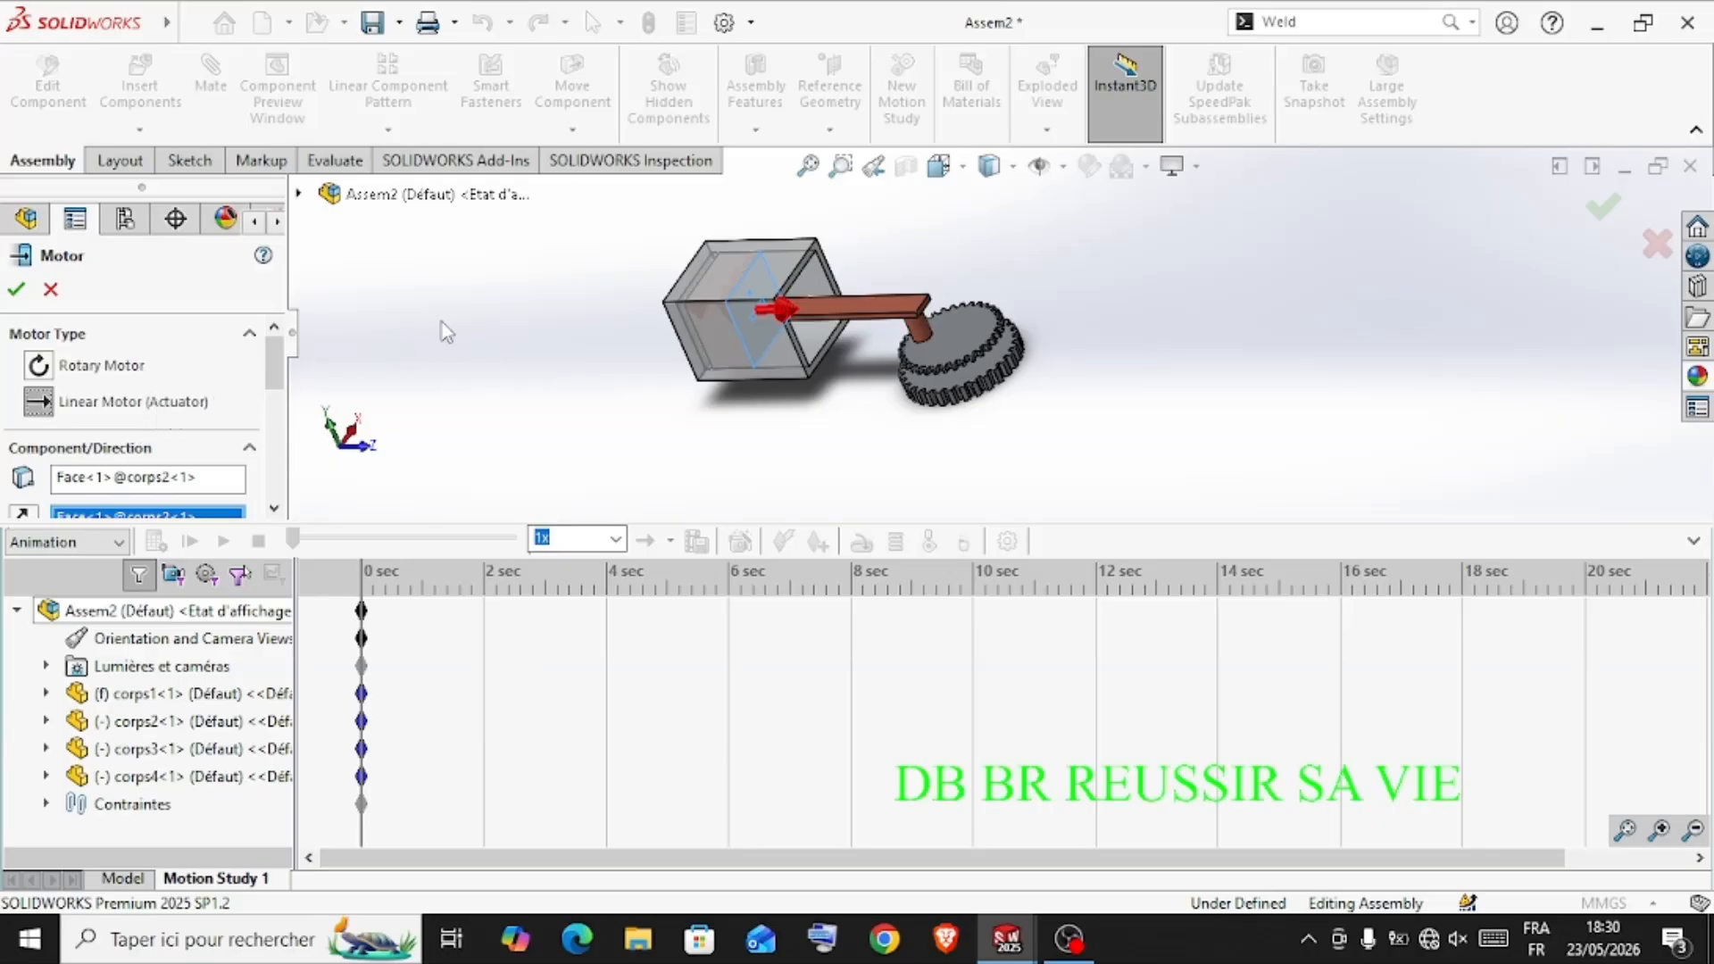
middle_click_drag(562, 308, 623, 402)
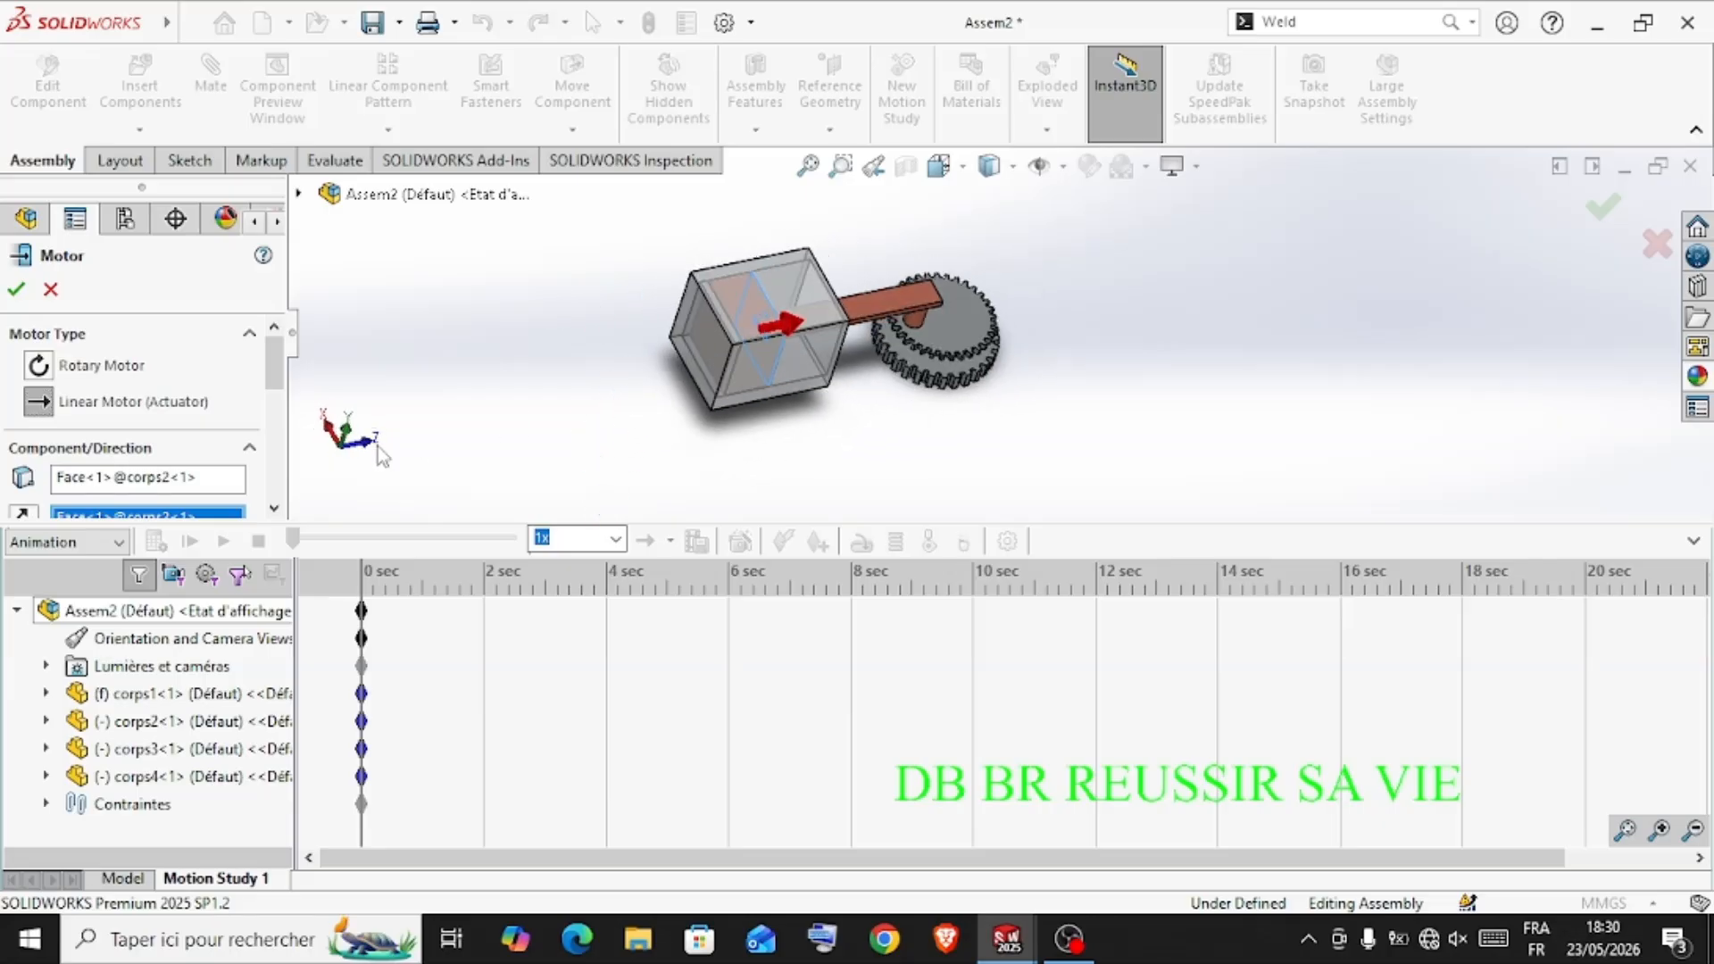
Set the linear motor to a Distance motion of 100 mm from 0 s over 5 s and calculate the study
mouse_move(277, 379)
left_mouse_down()
mouse_move(264, 491)
mouse_move(280, 414)
left_mouse_up()
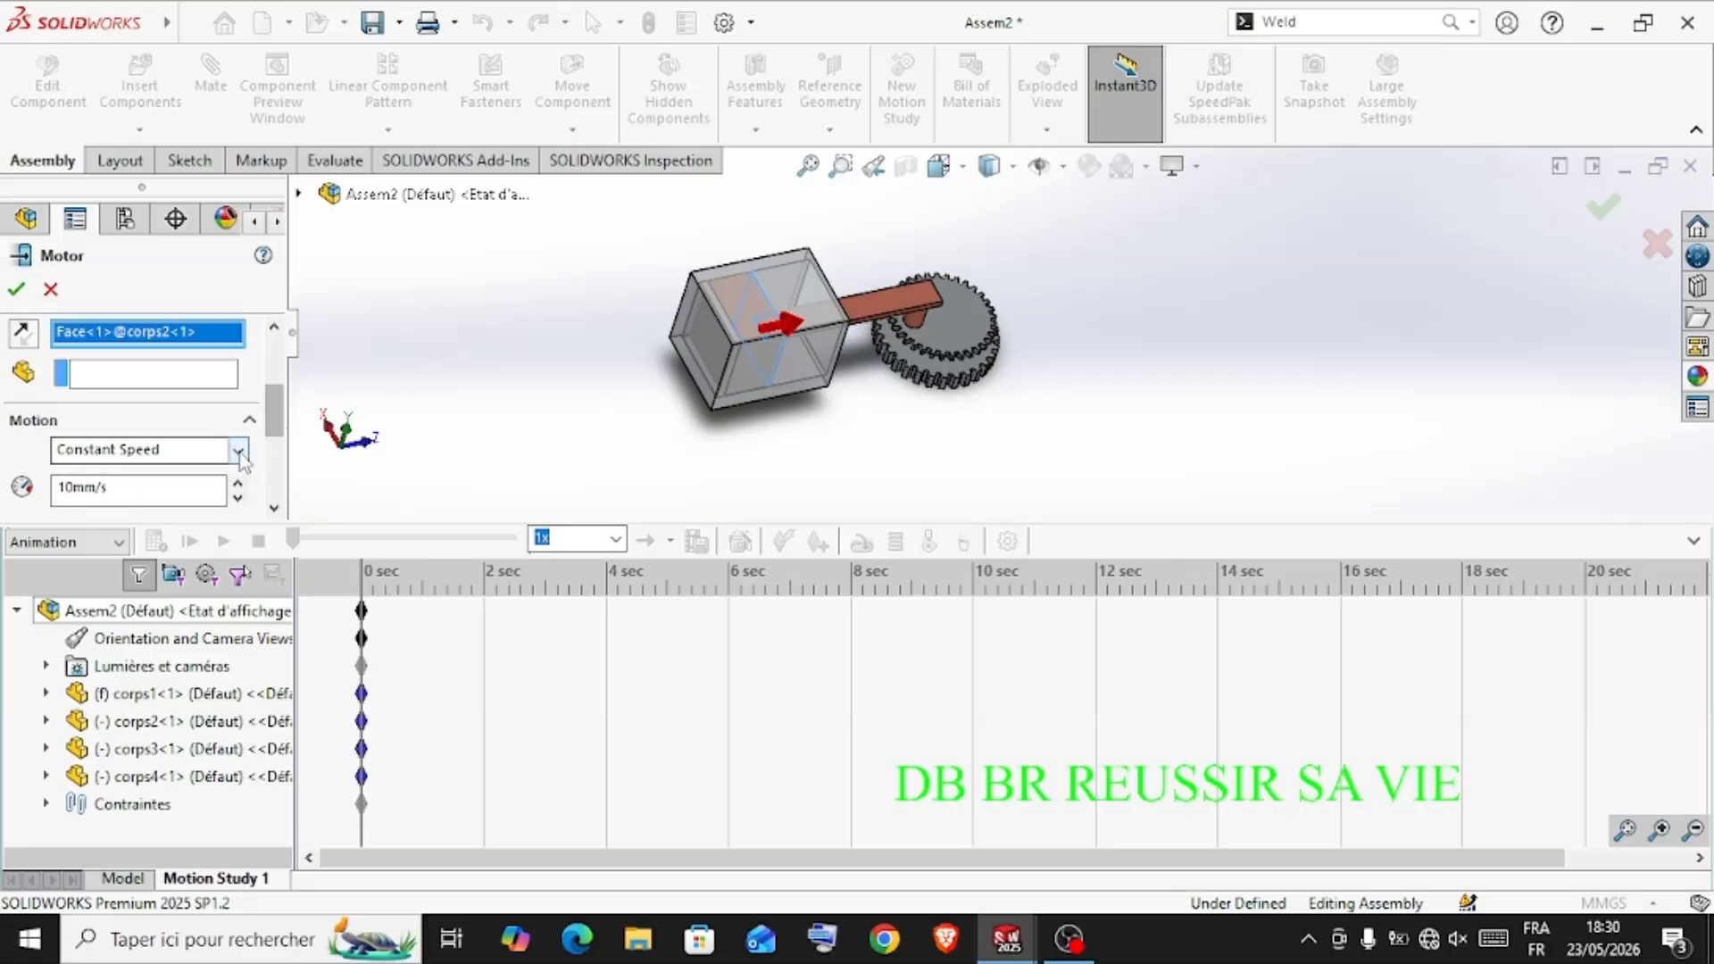
left_click(240, 453)
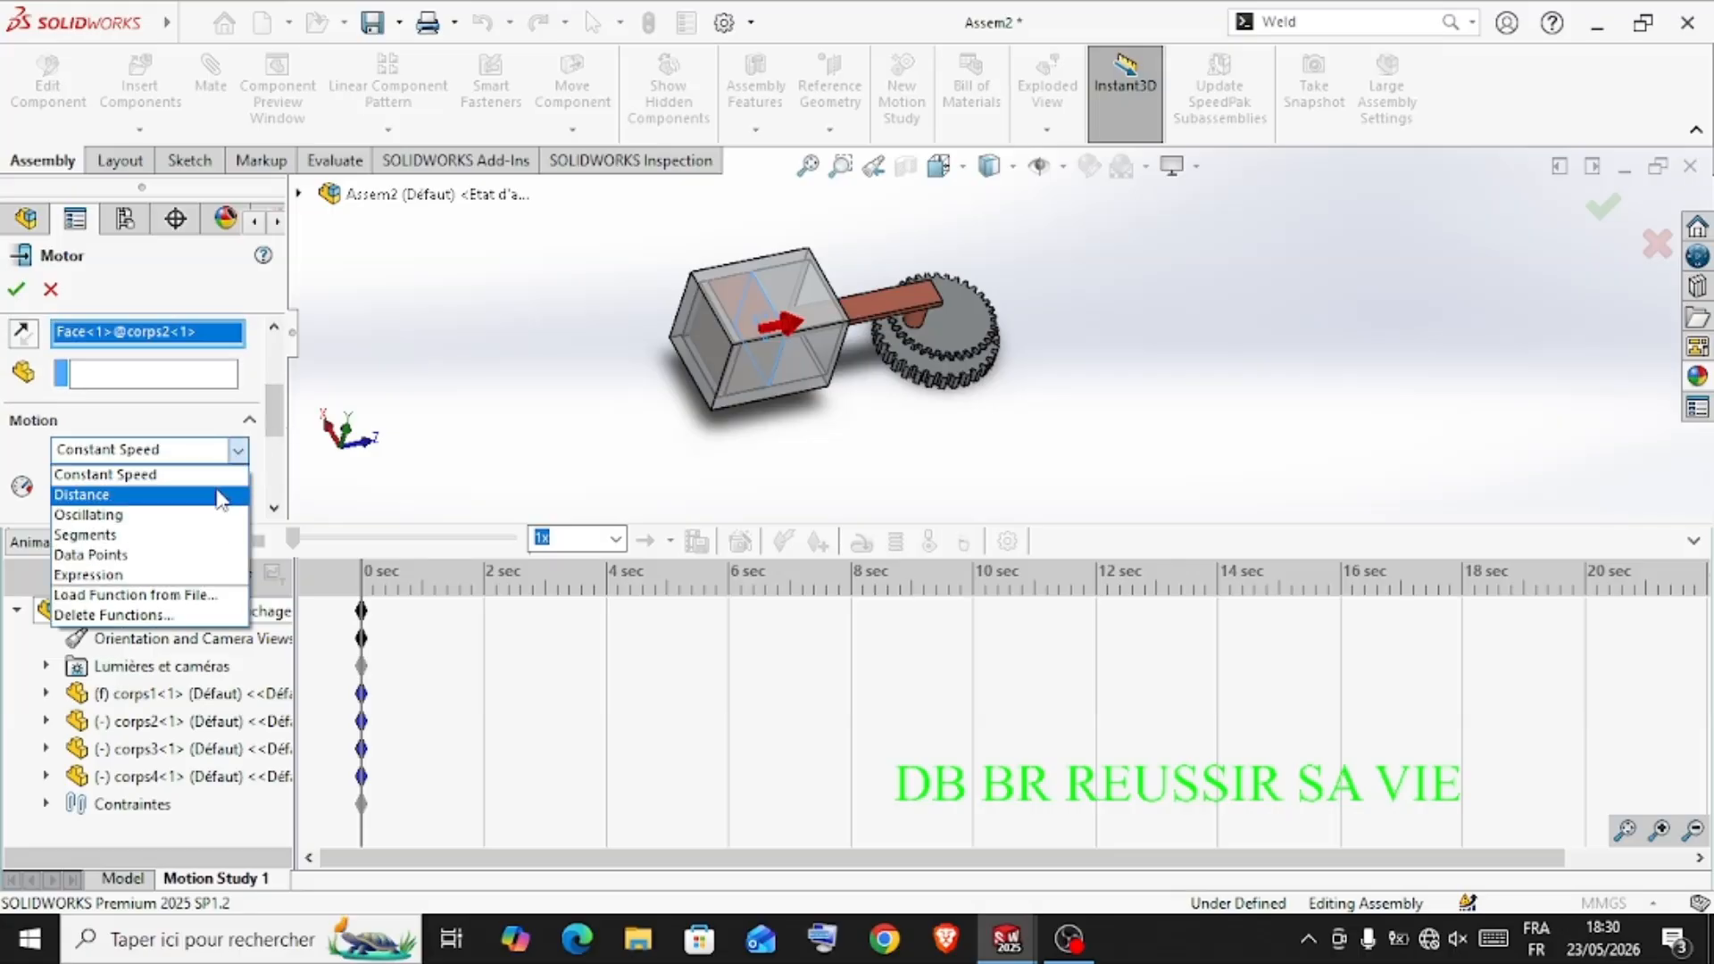
left_click(226, 492)
left_click_drag(279, 416, 278, 447)
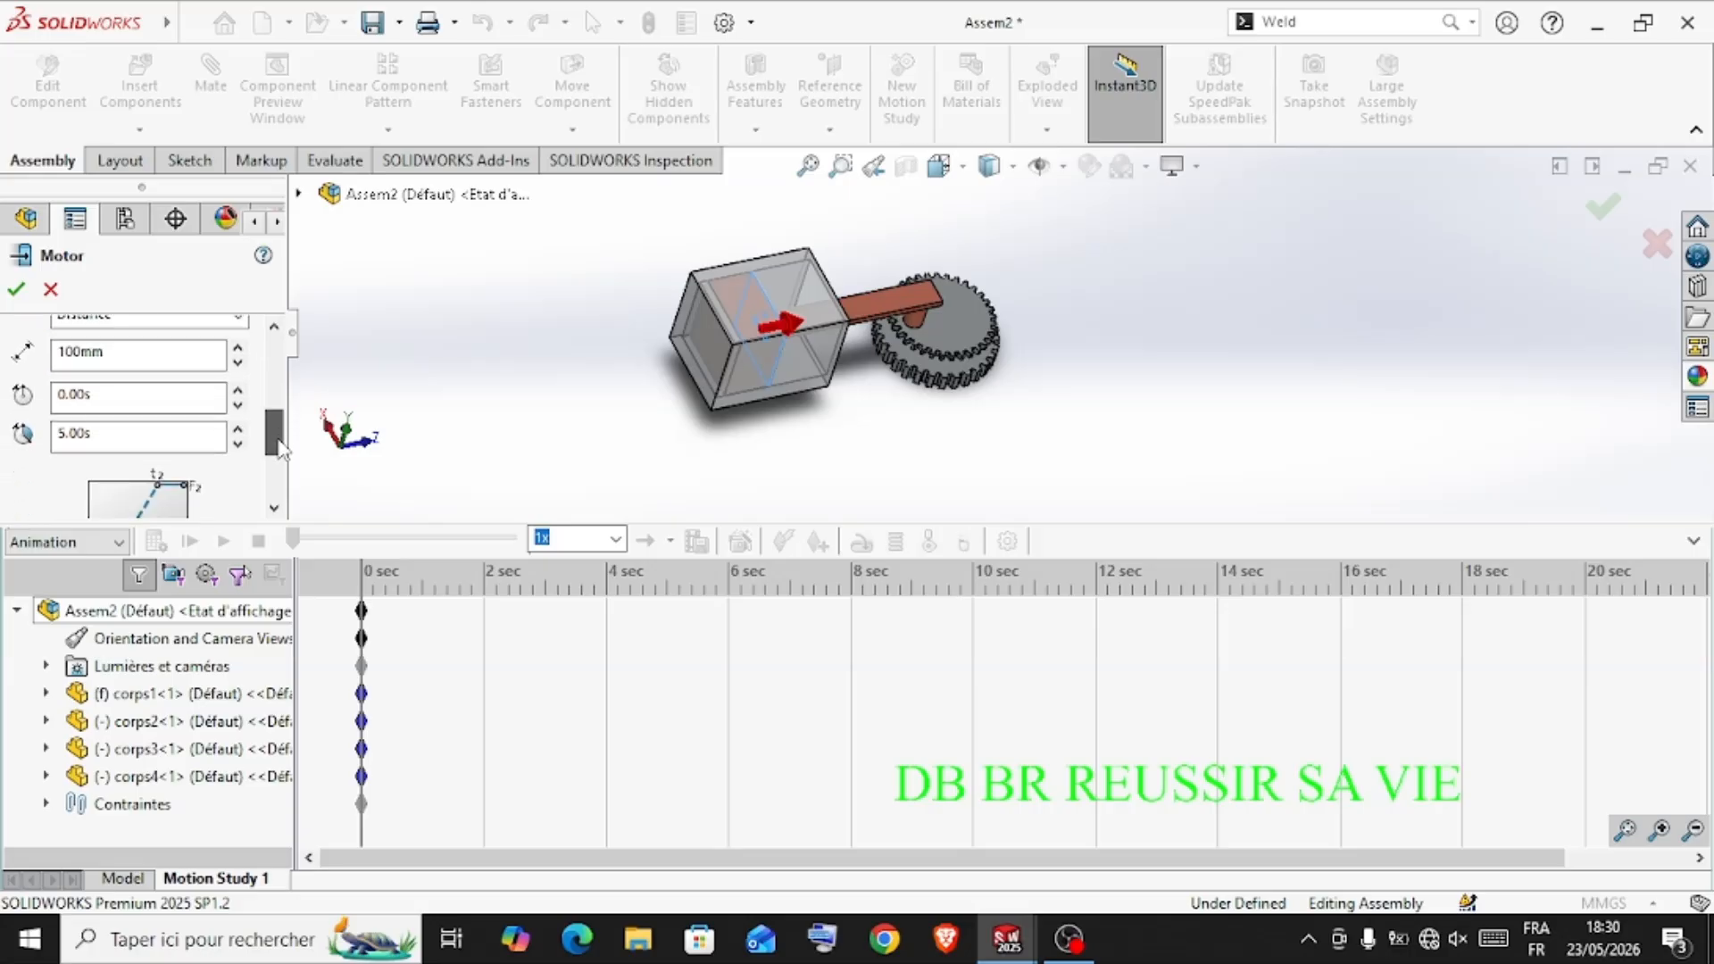
double_click(173, 435)
left_click(18, 289)
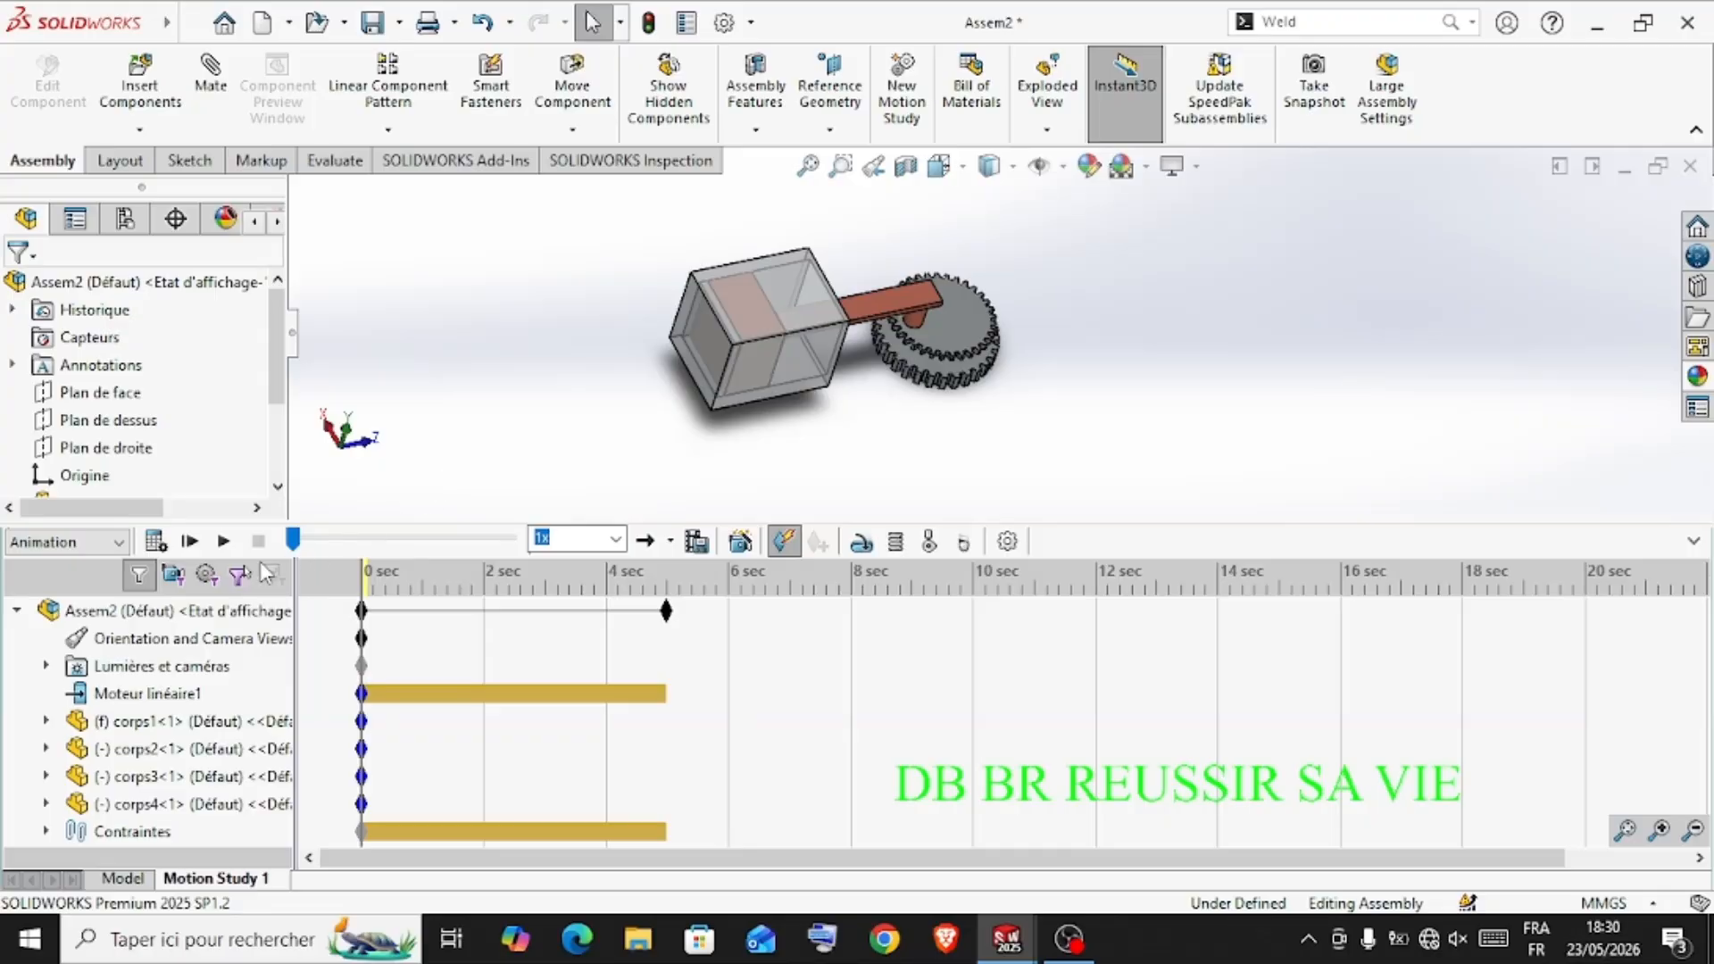
left_click(155, 541)
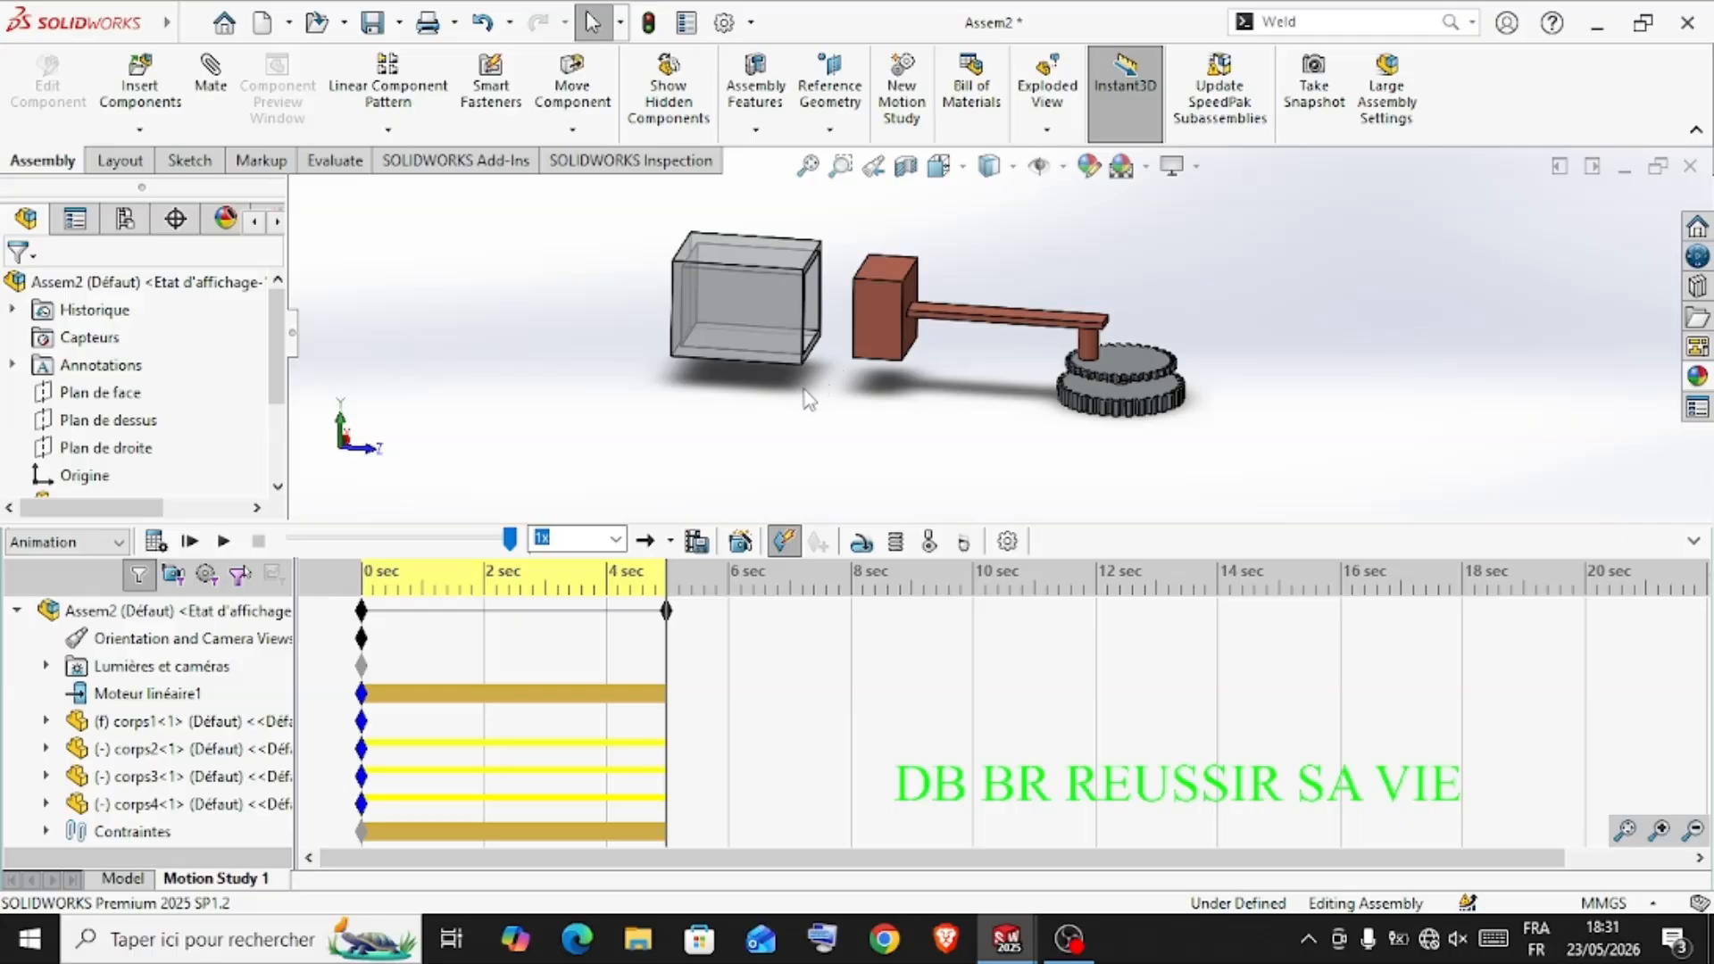
Edit the linear motor to a travel distance of 80 mm and recalculate the motion study
right_click(129, 694)
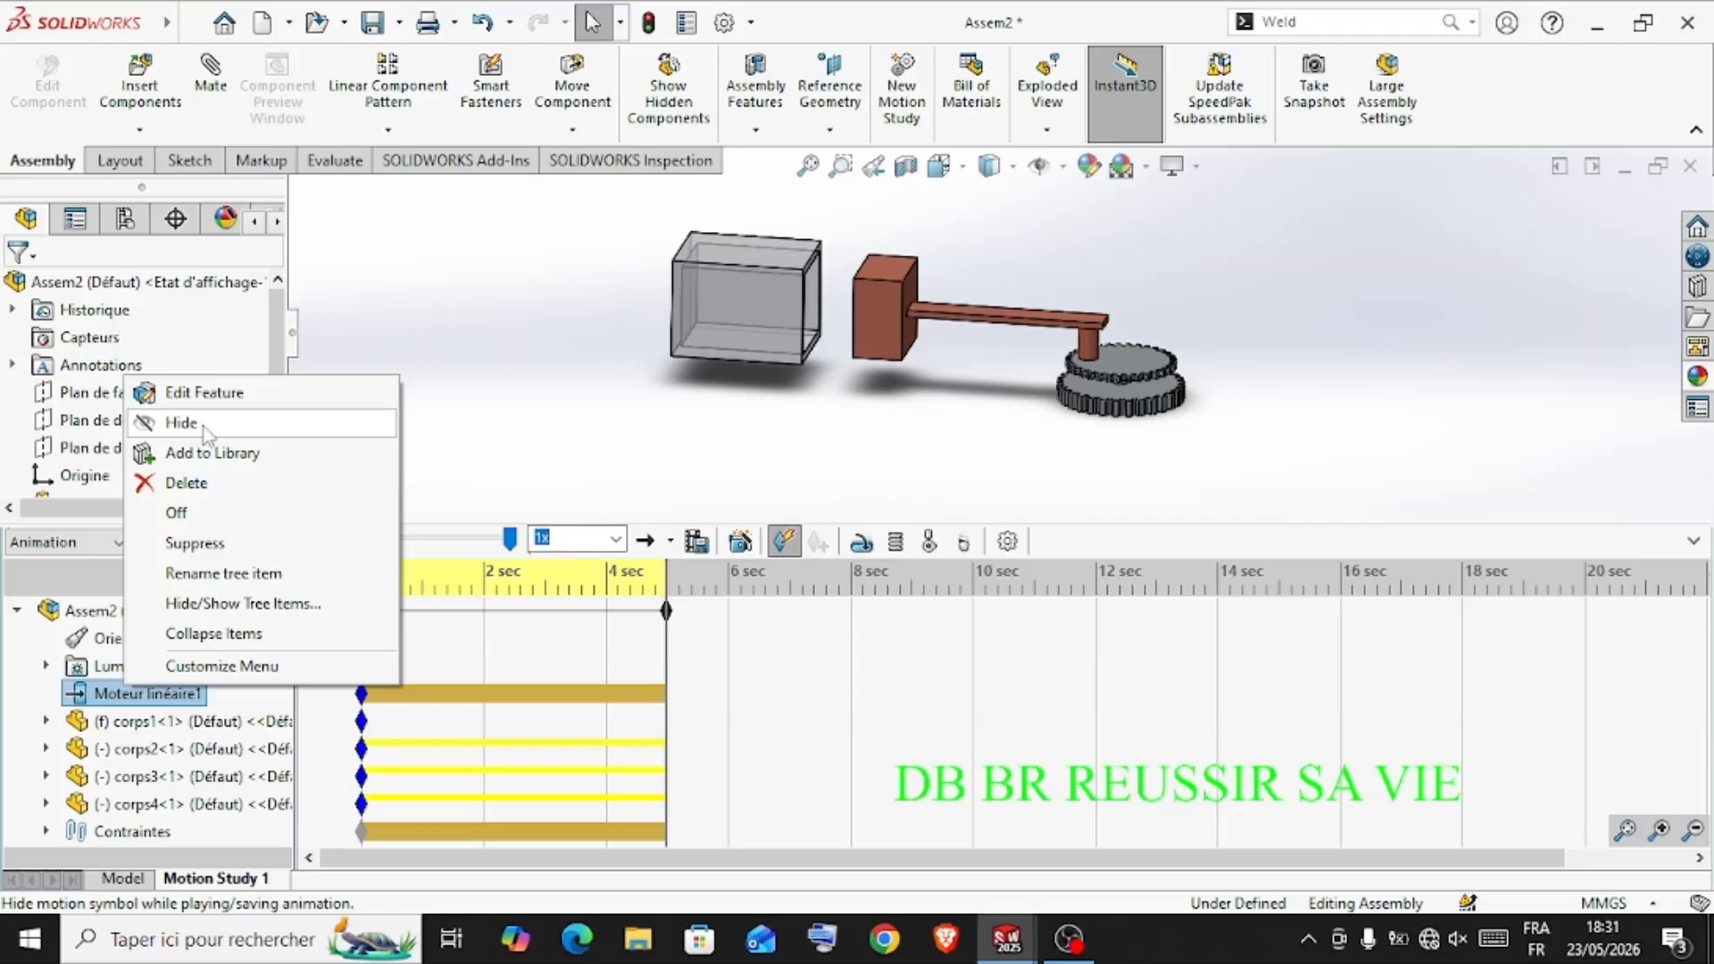
left_click(202, 394)
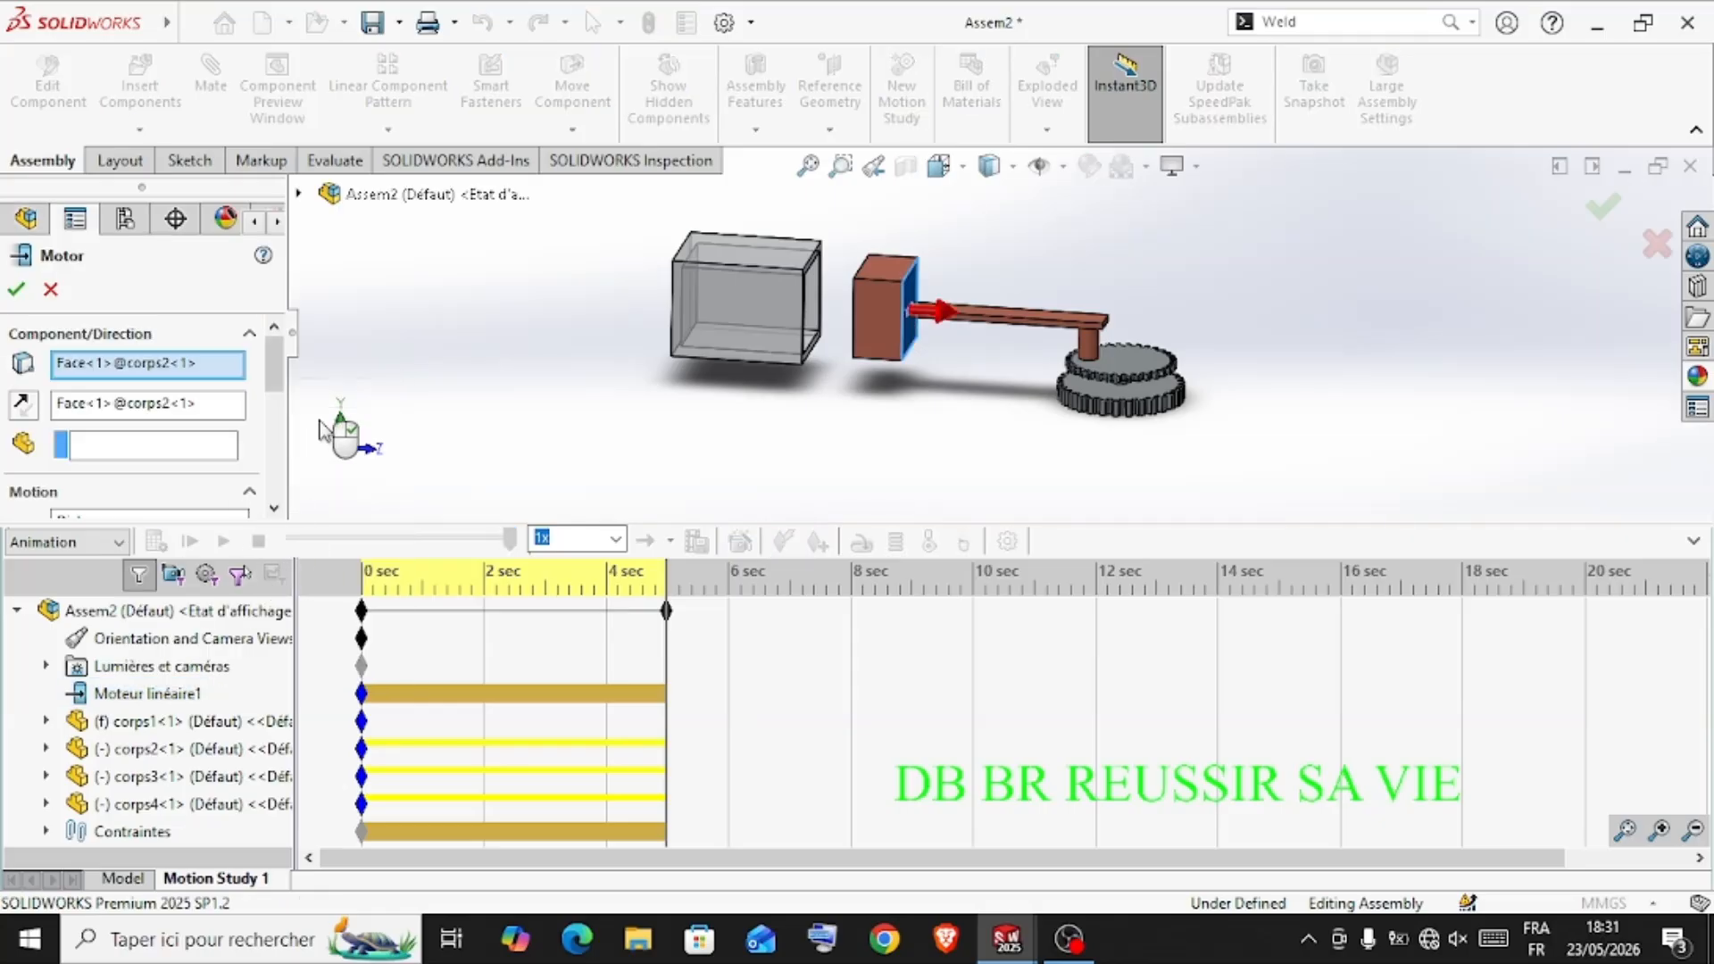
left_click_drag(275, 374, 274, 434)
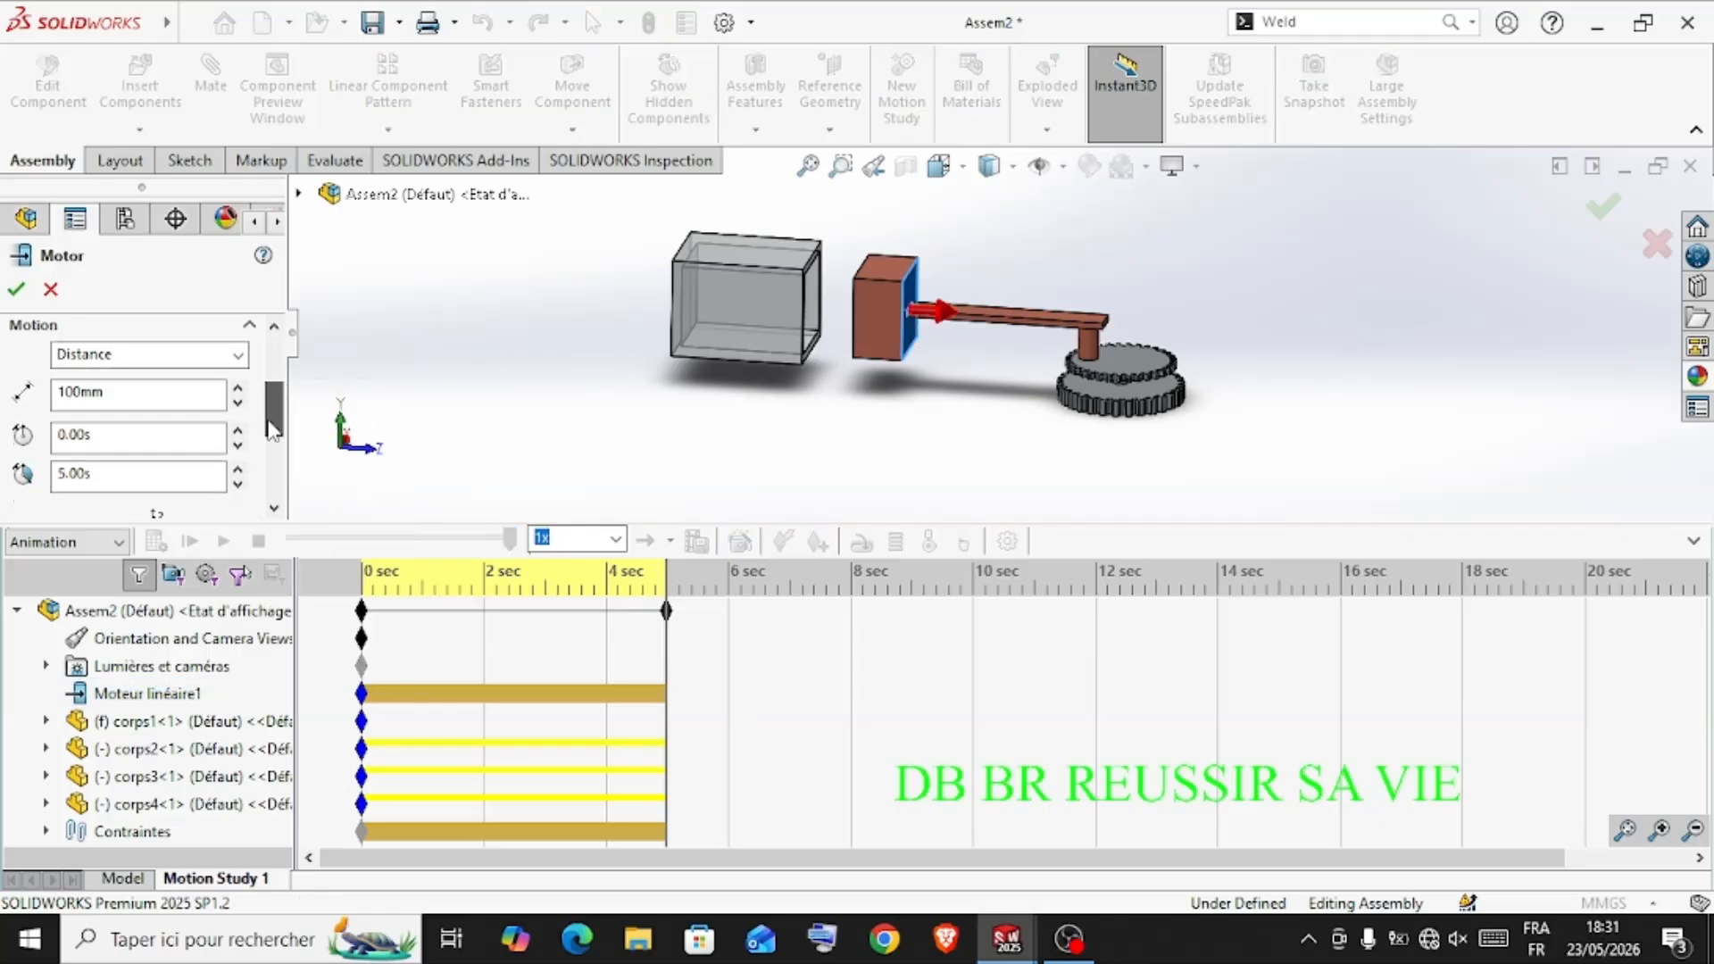
double_click(154, 399)
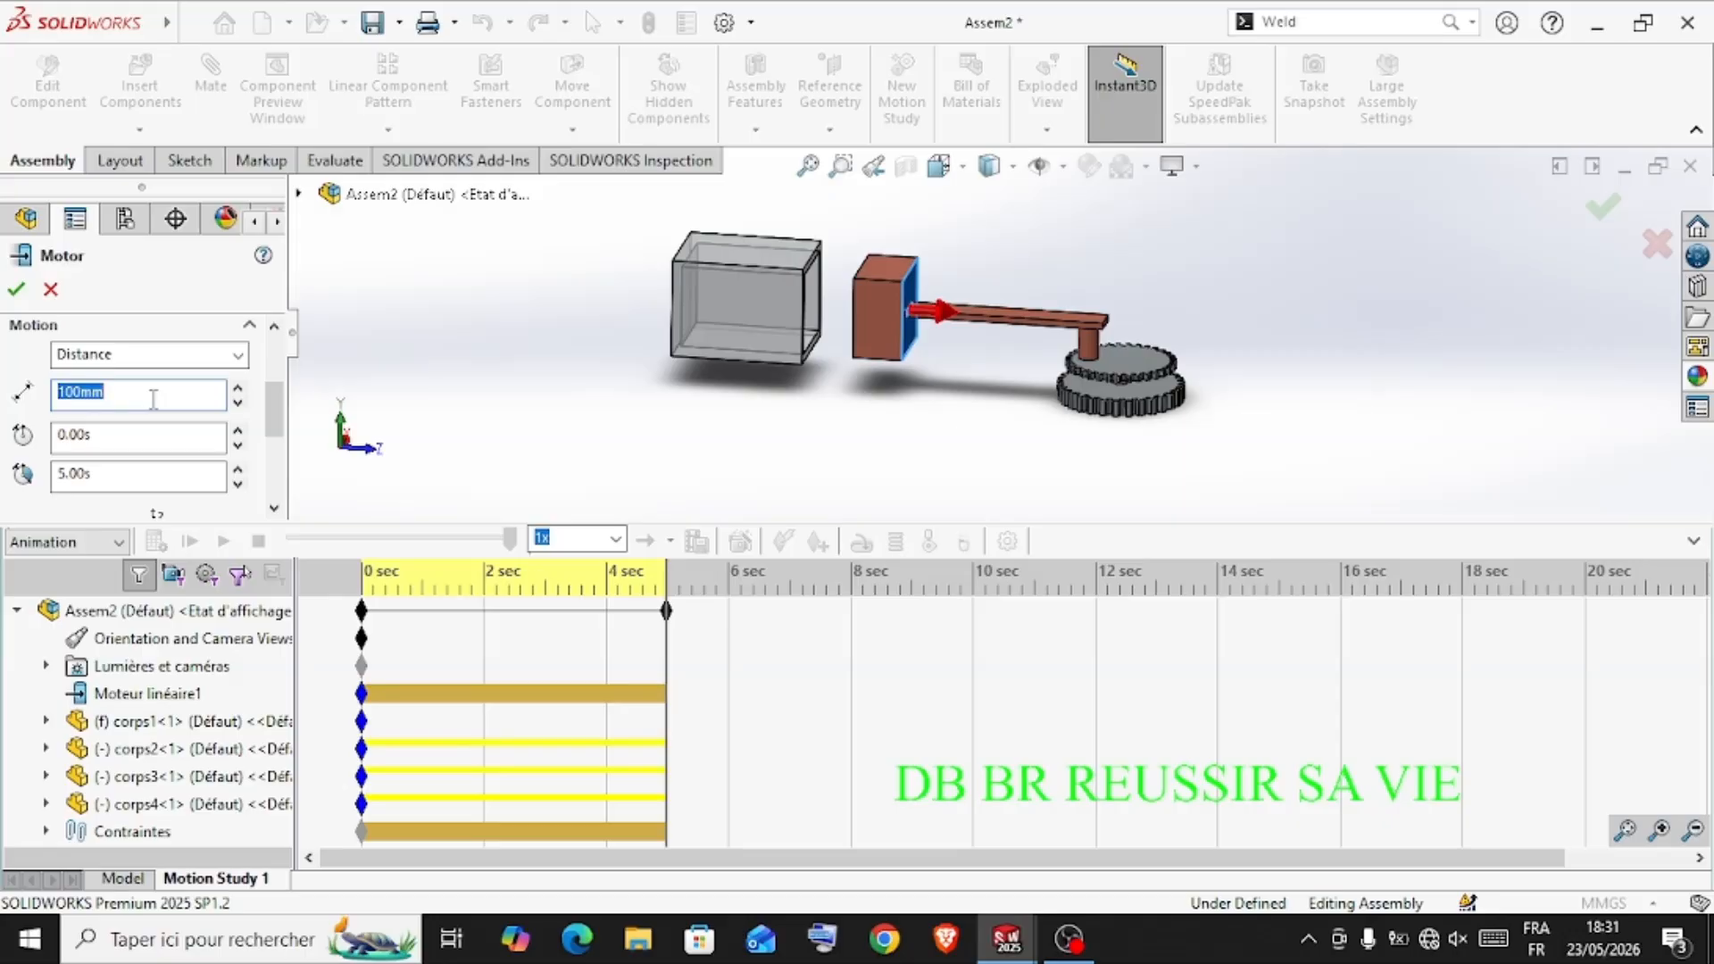
key("BackSpace")
type("80")
left_click(17, 288)
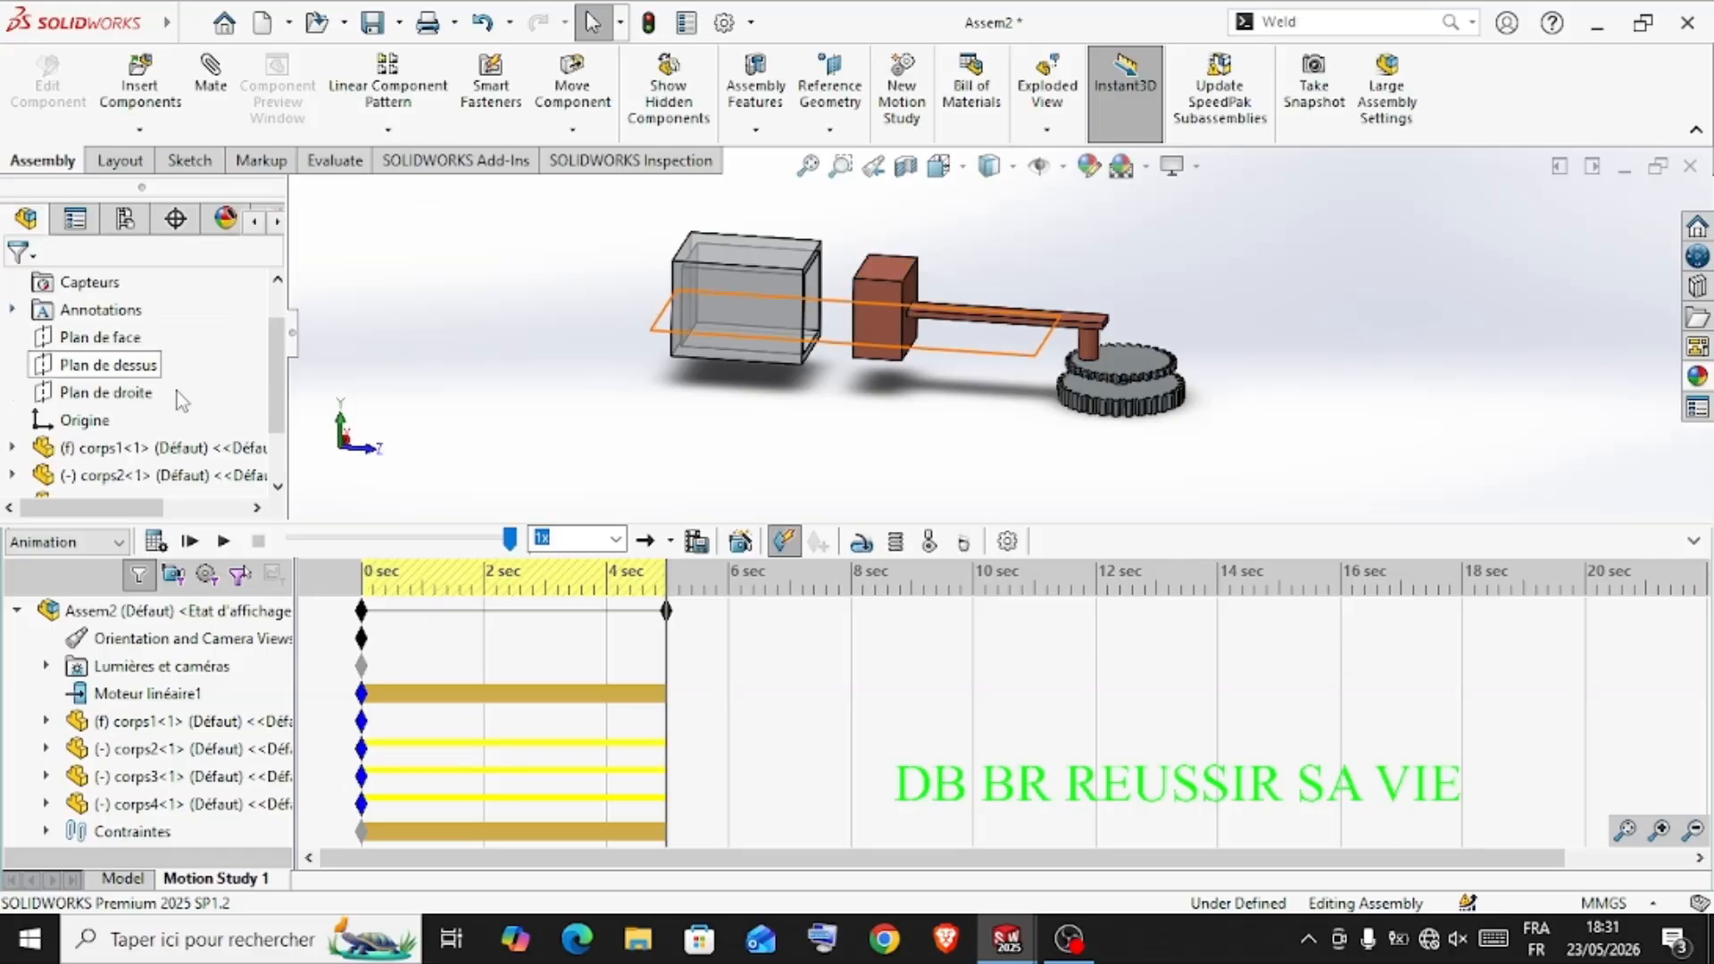
left_click(157, 542)
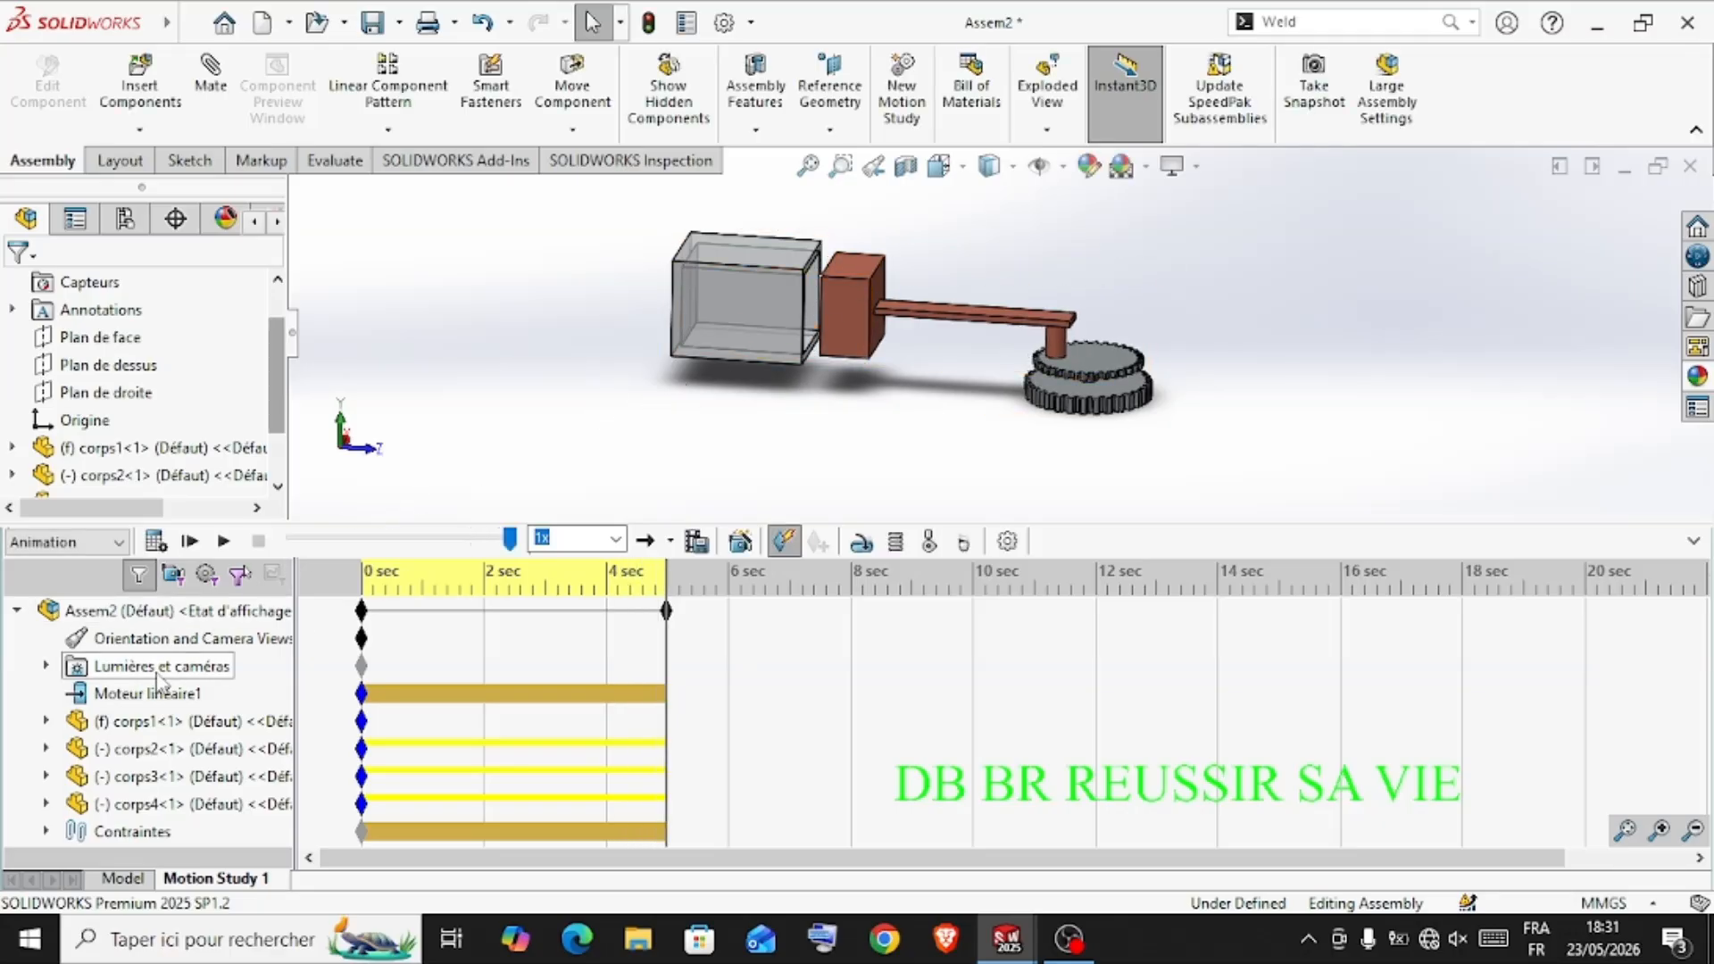
Change the linear motor's travel distance to 60 mm and recalculate the motion study
right_click(157, 706)
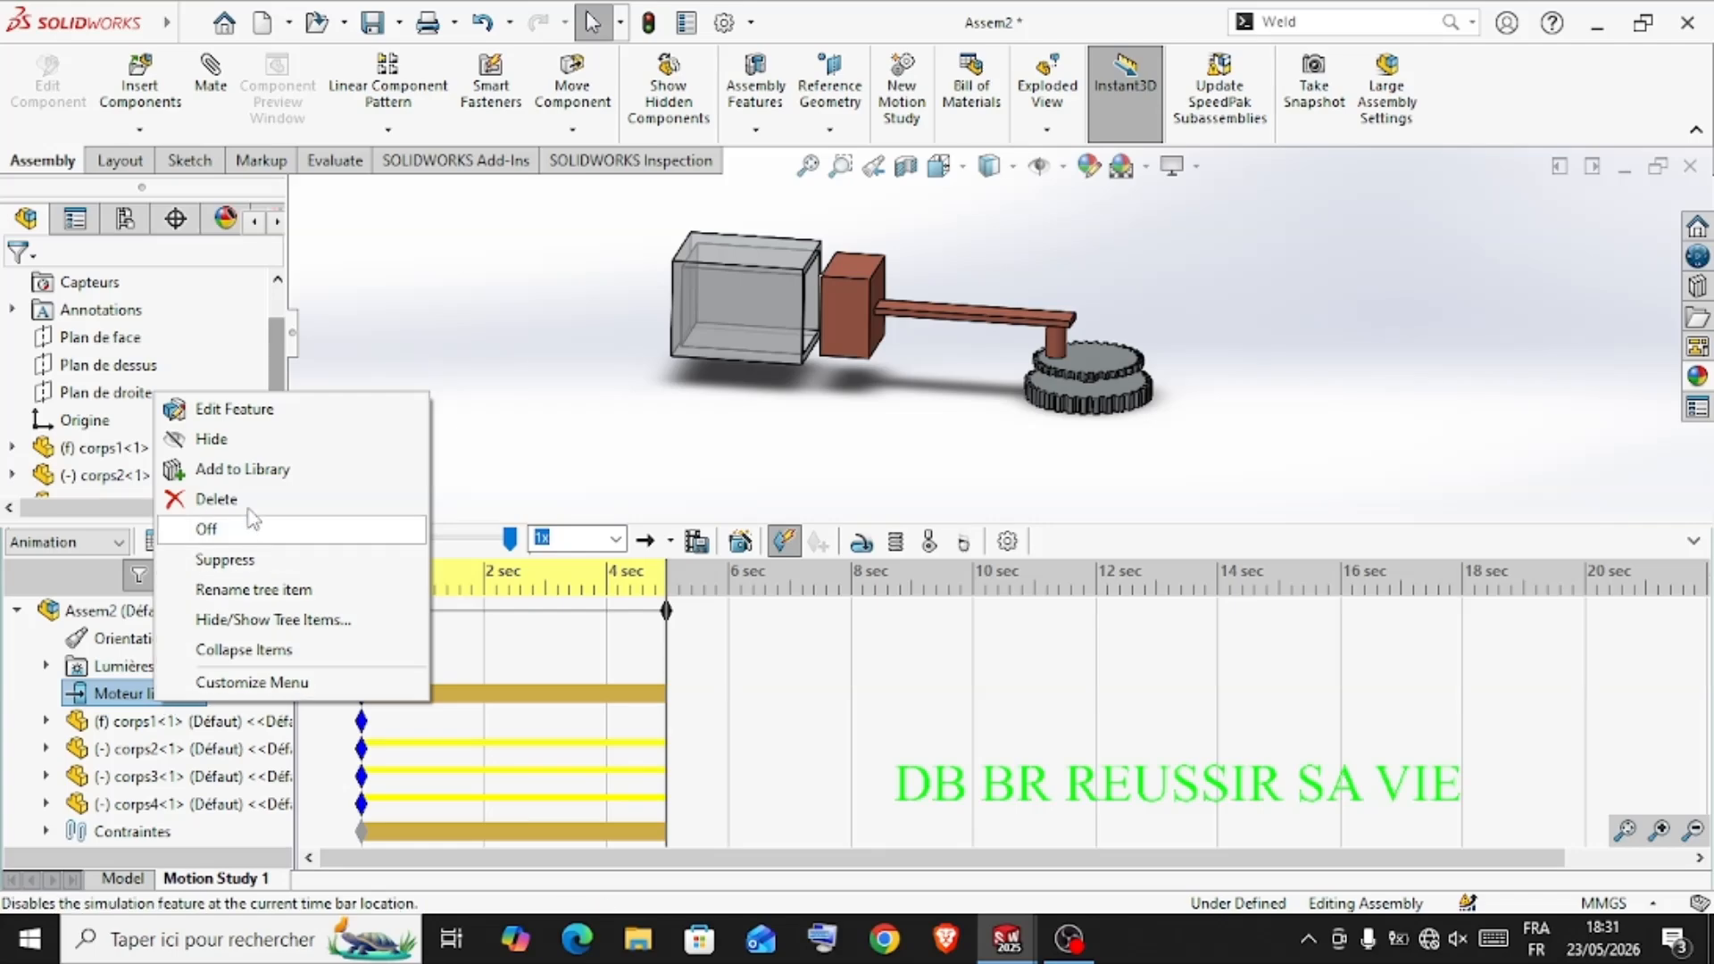
left_click(243, 409)
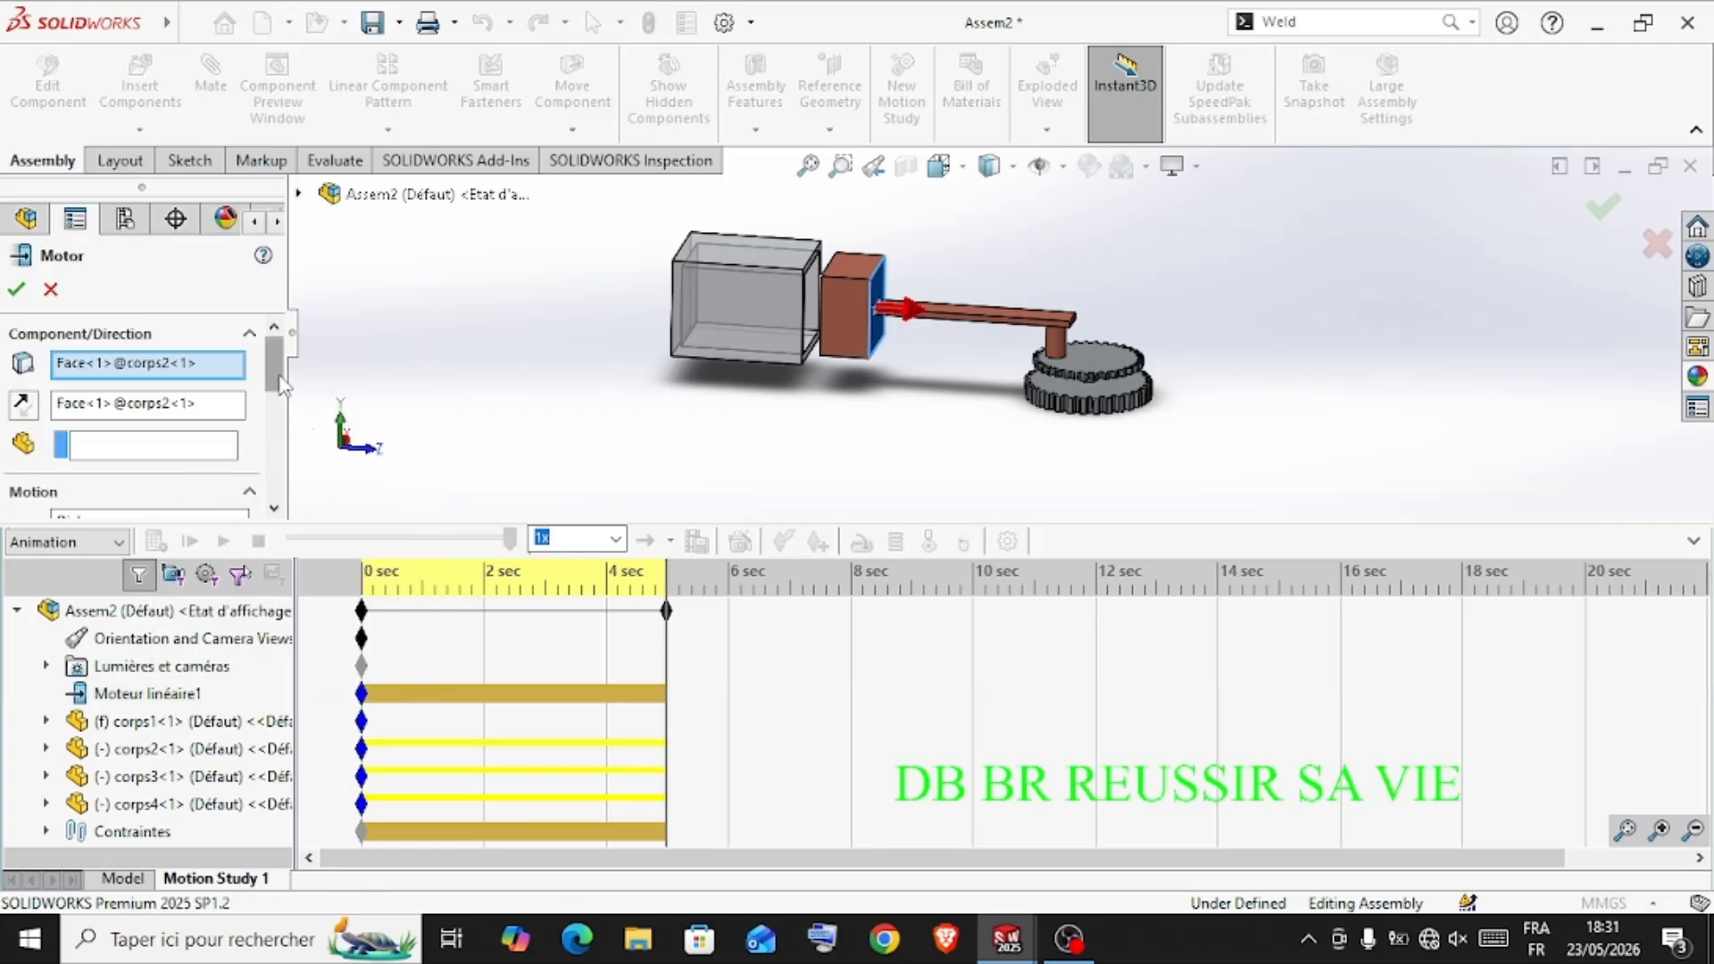
left_click_drag(272, 383, 272, 433)
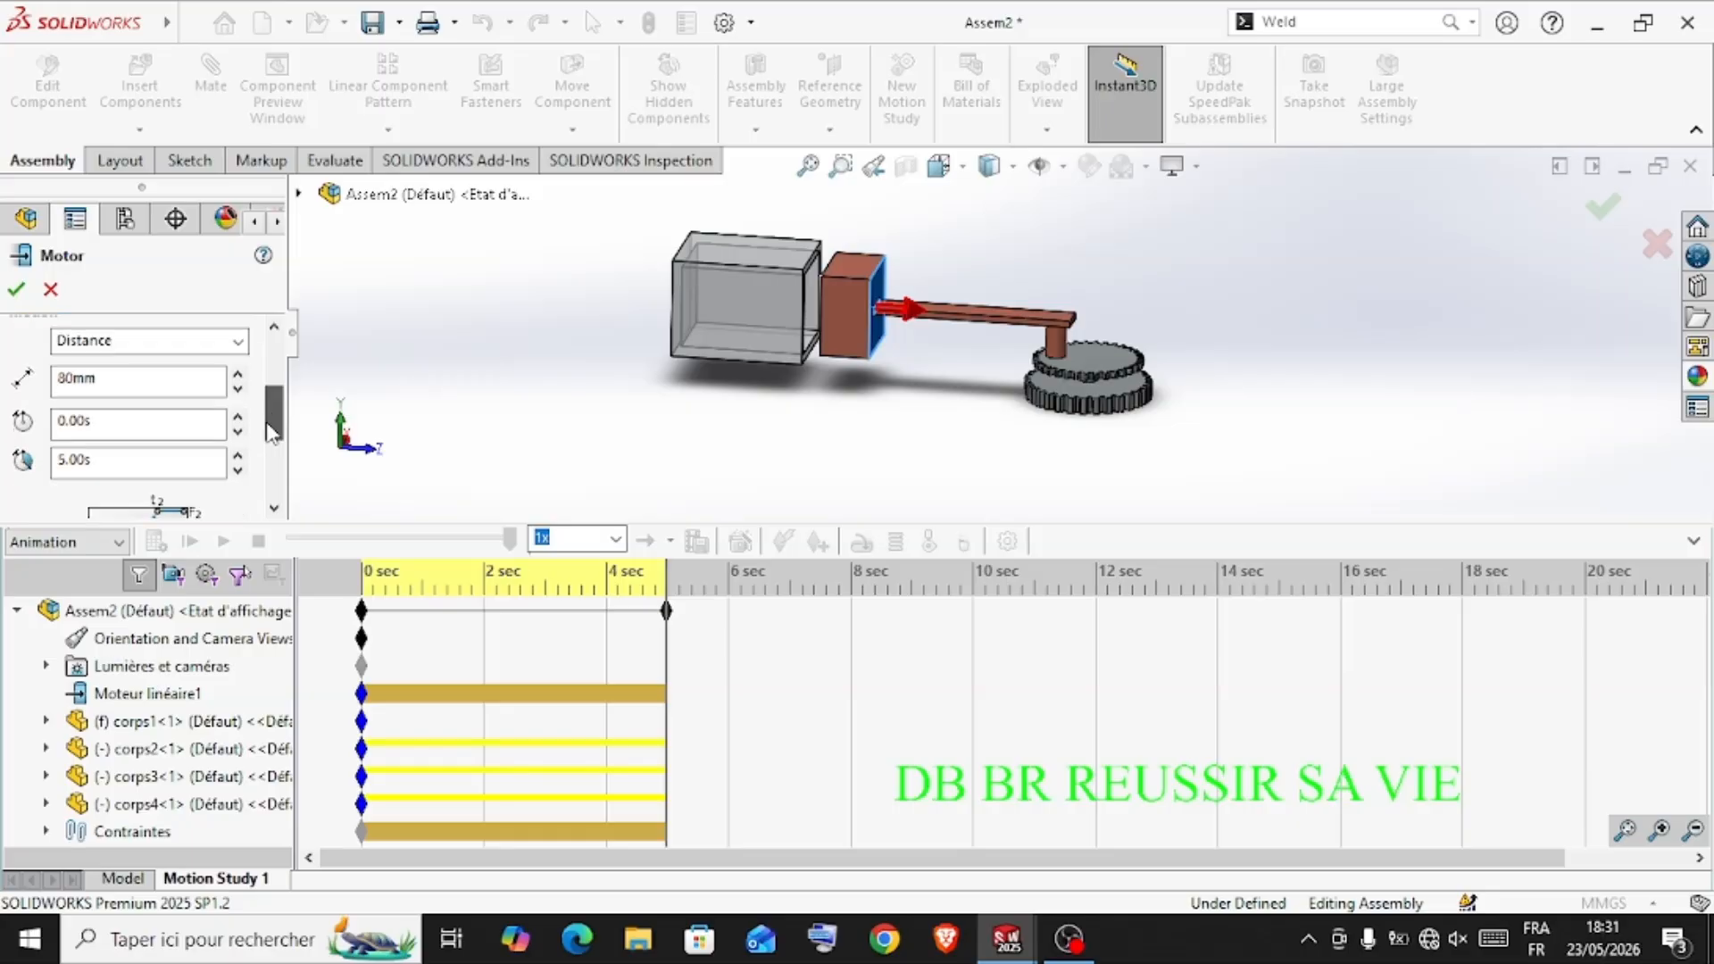
double_click(108, 382)
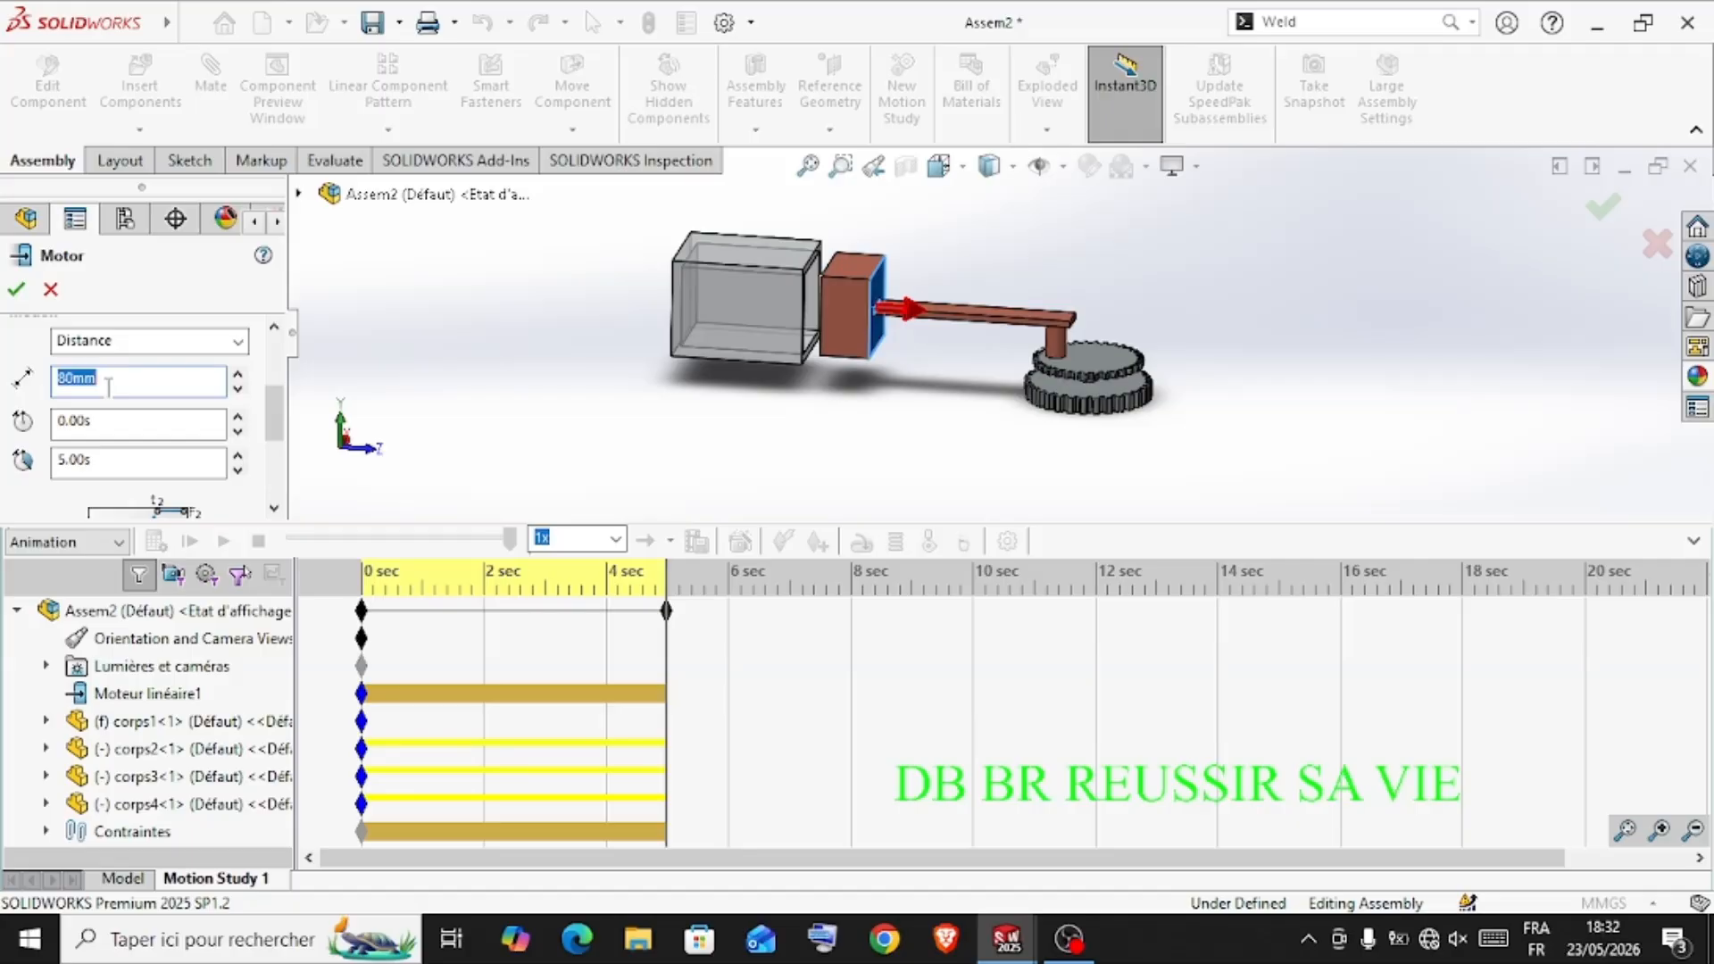
type("60")
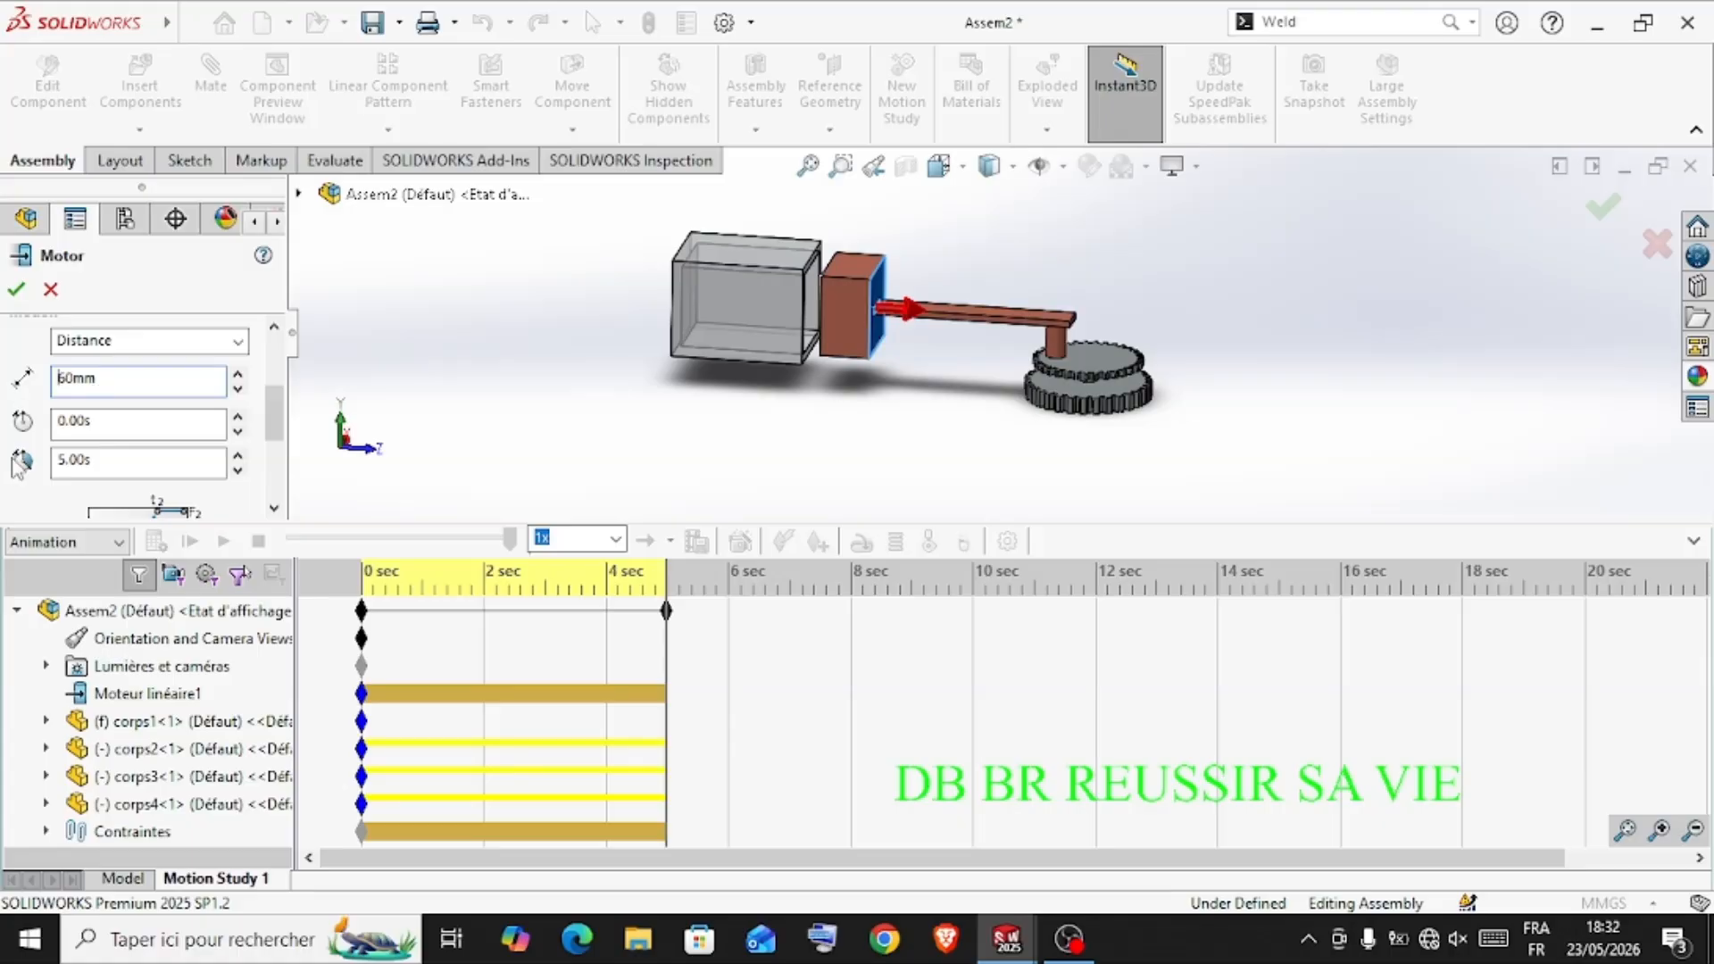
left_click(16, 288)
left_click(156, 542)
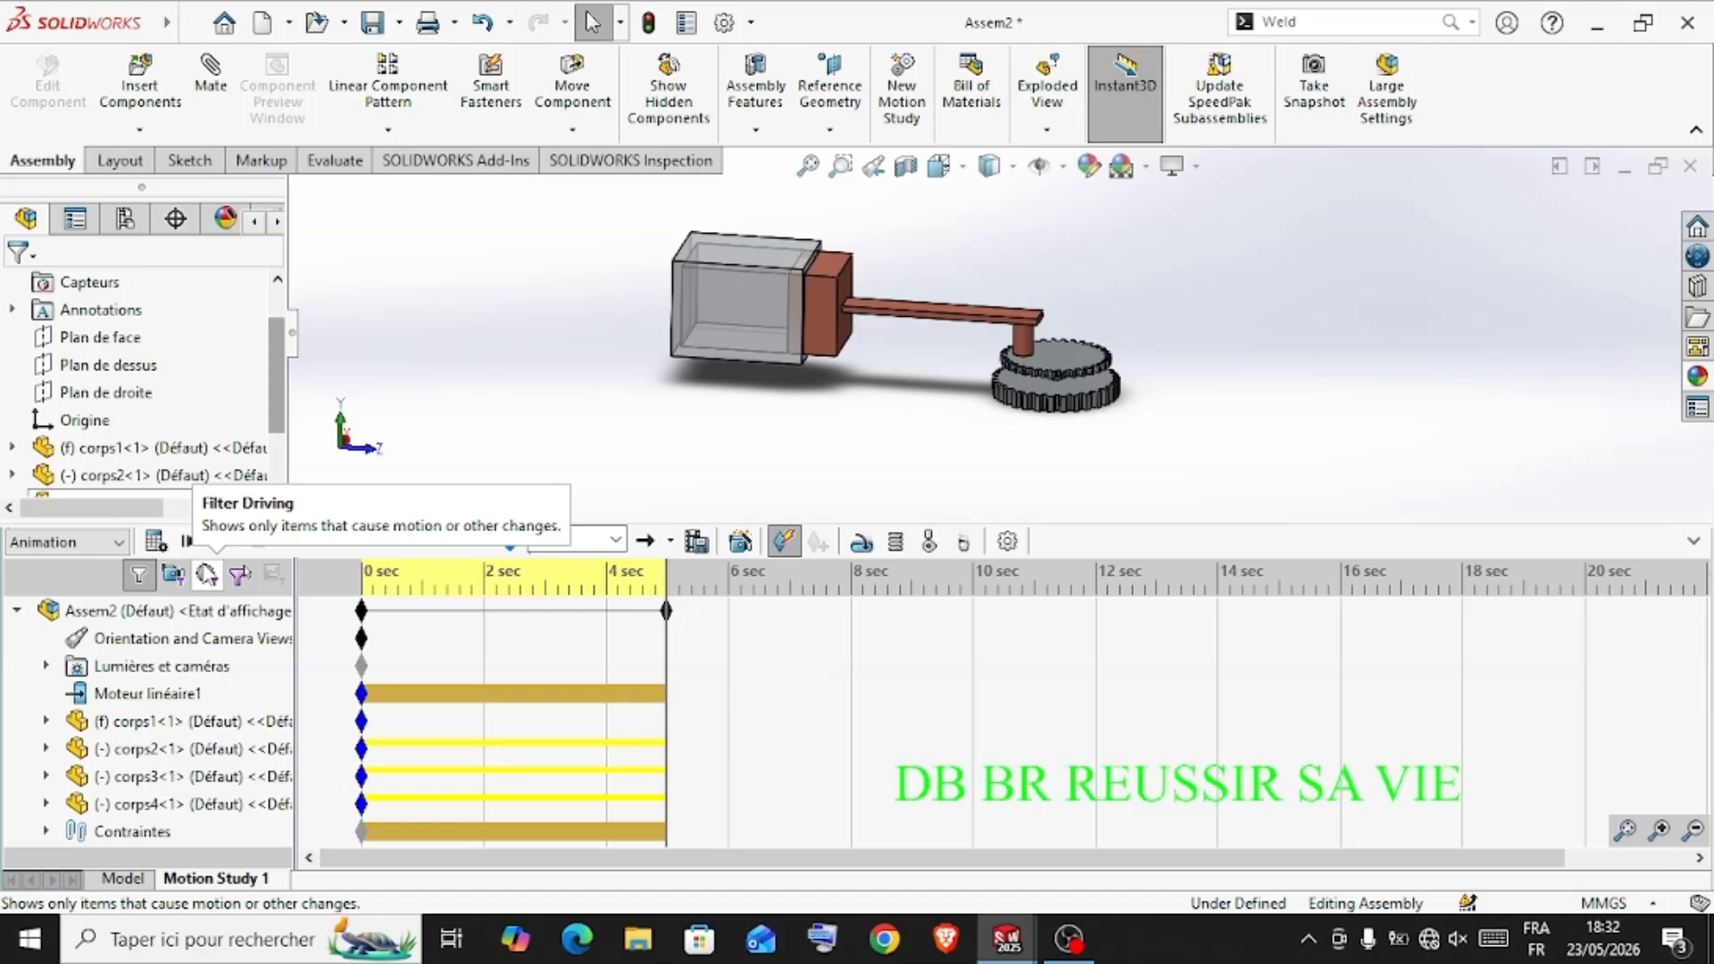
Reduce the linear motor's travel distance further below 60 mm and recalculate the motion study
right_click(131, 697)
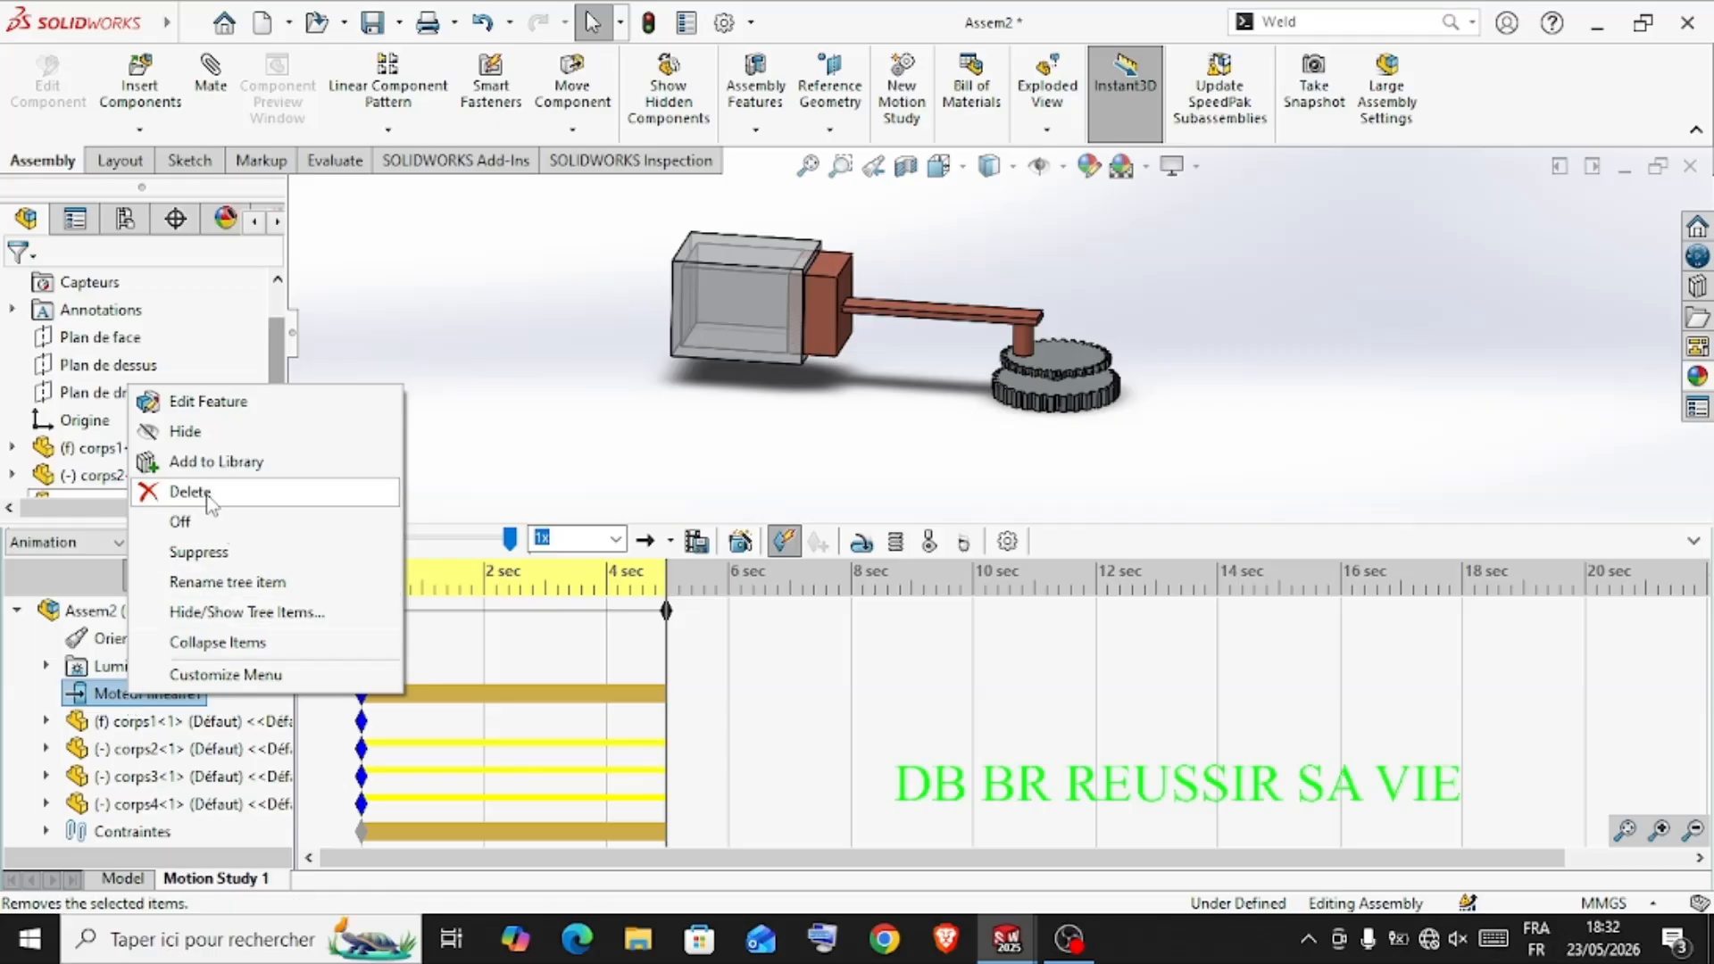
left_click(189, 401)
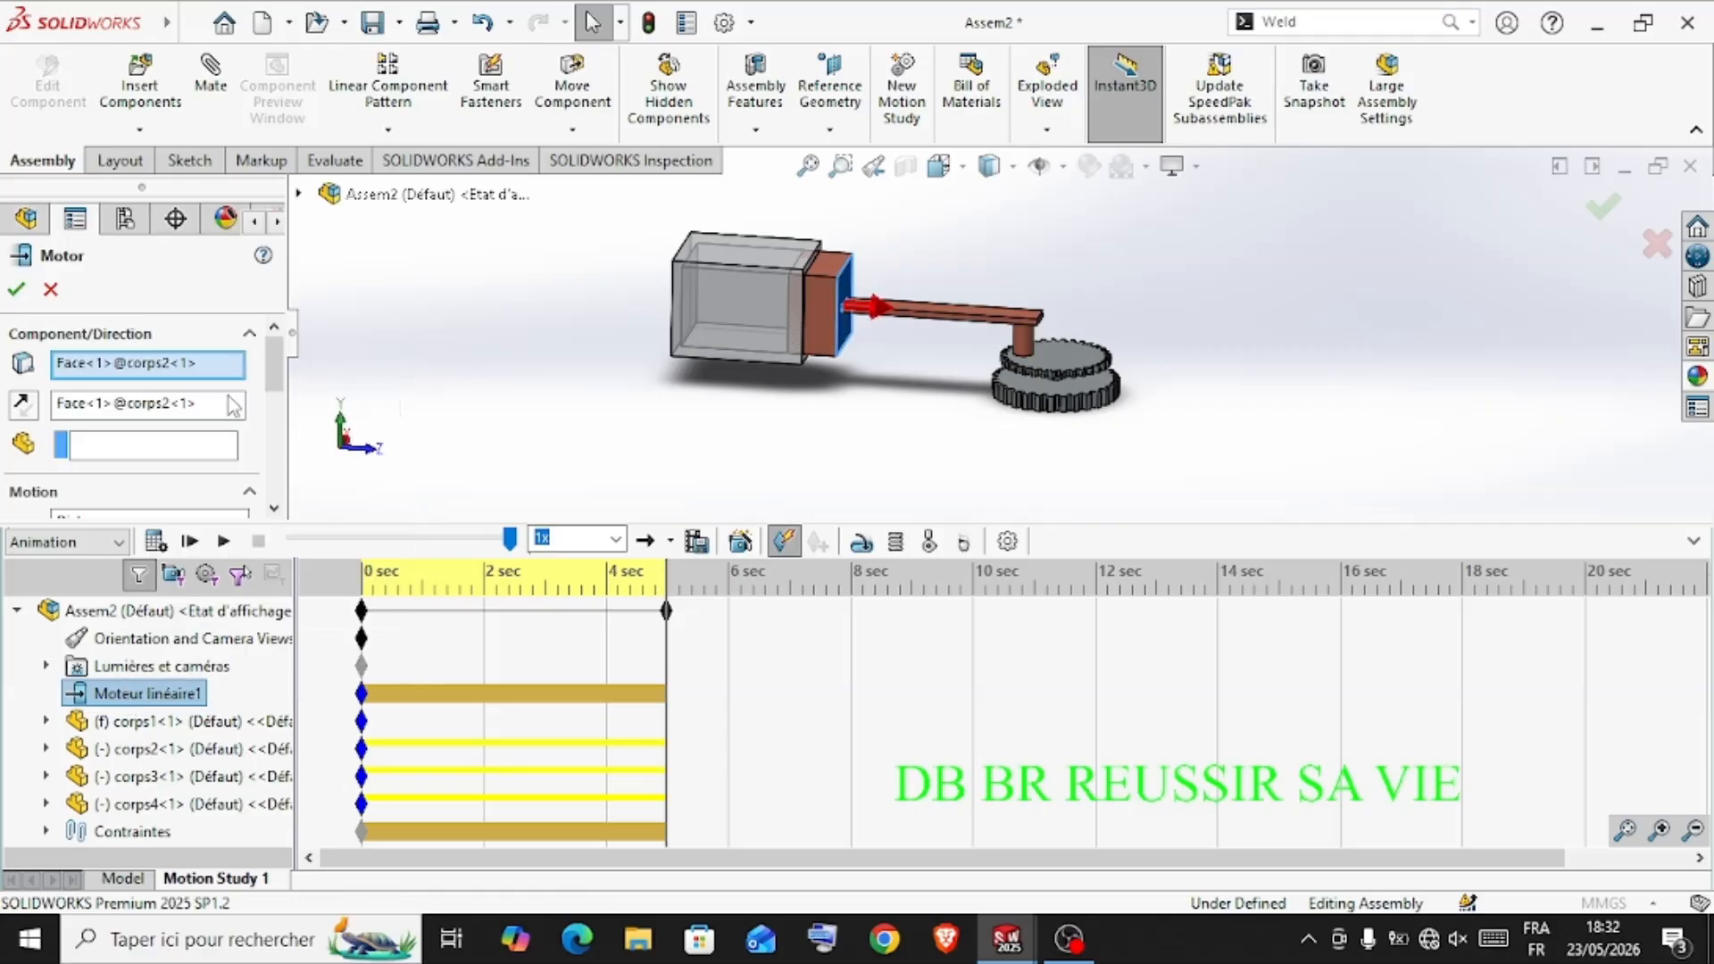
left_click_drag(275, 387, 278, 441)
double_click(122, 361)
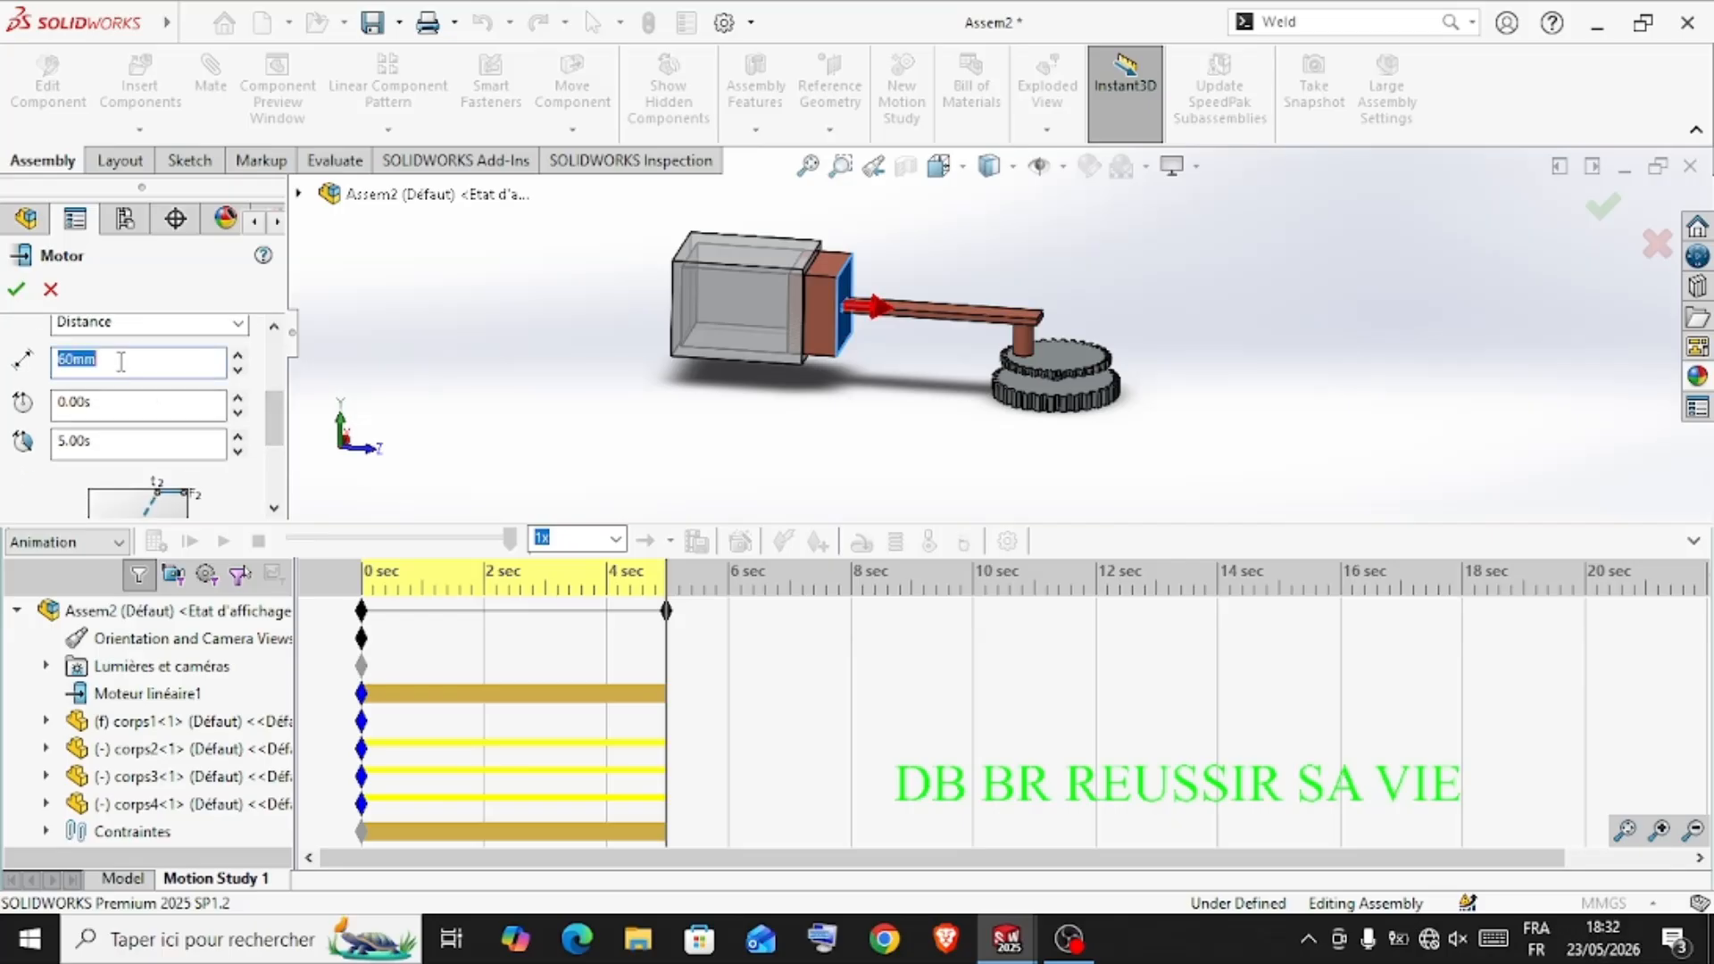
type("45")
left_click(16, 288)
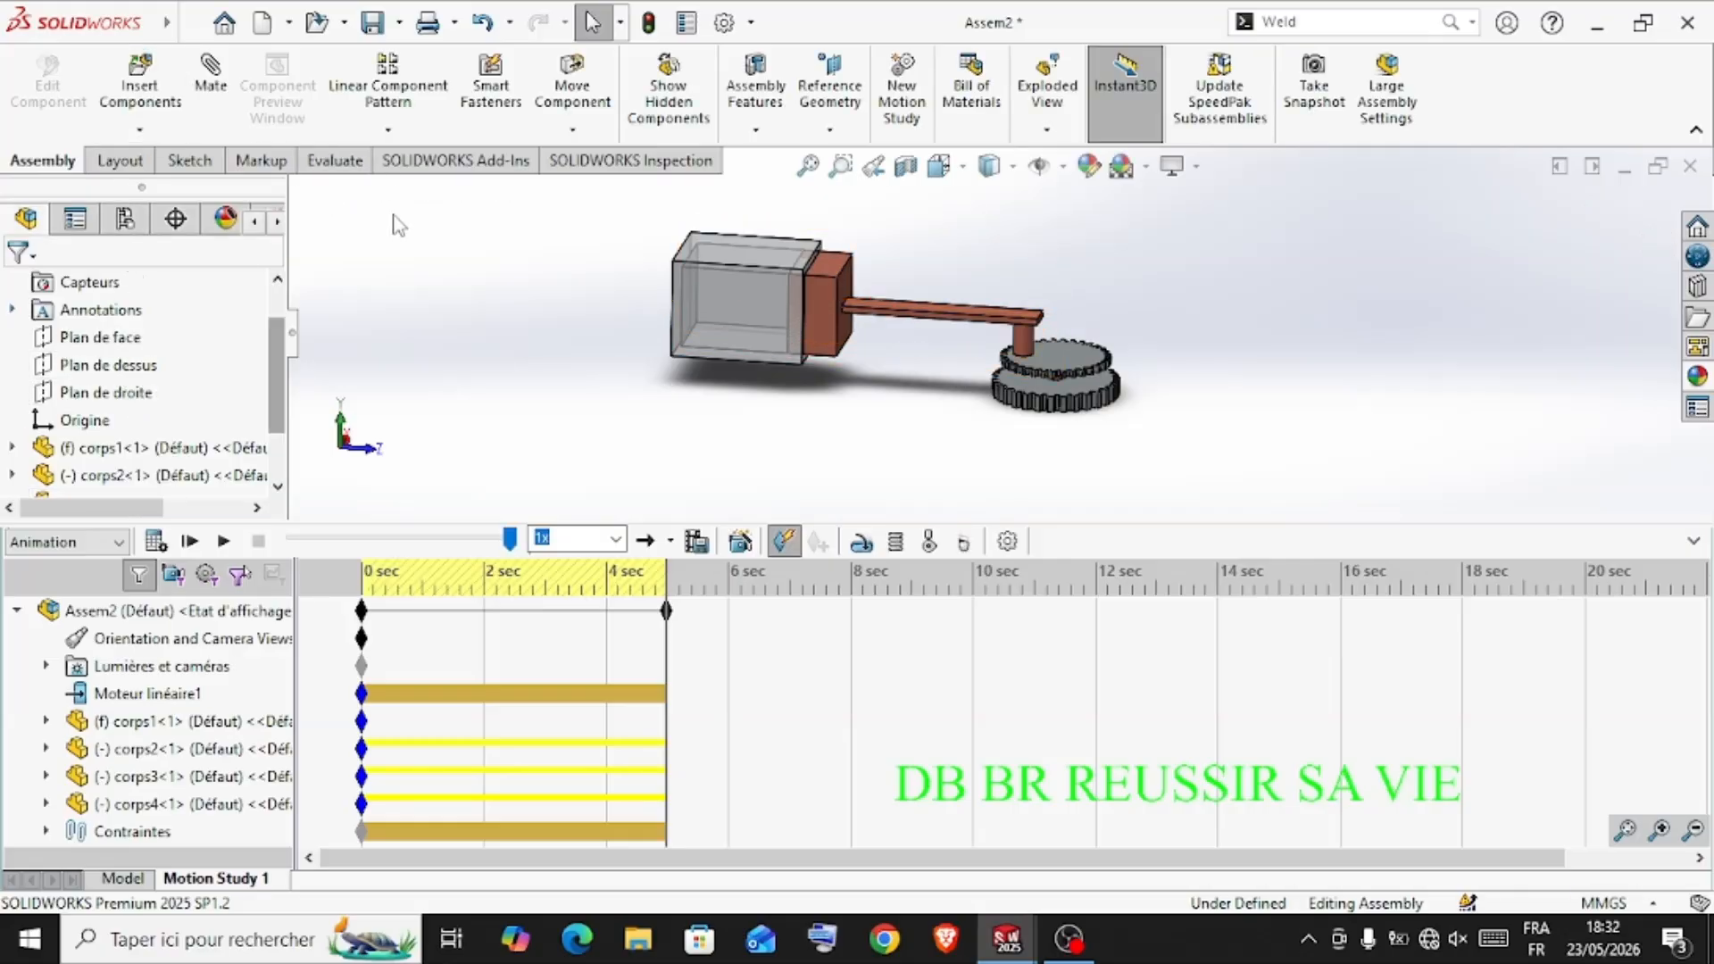
left_click(155, 541)
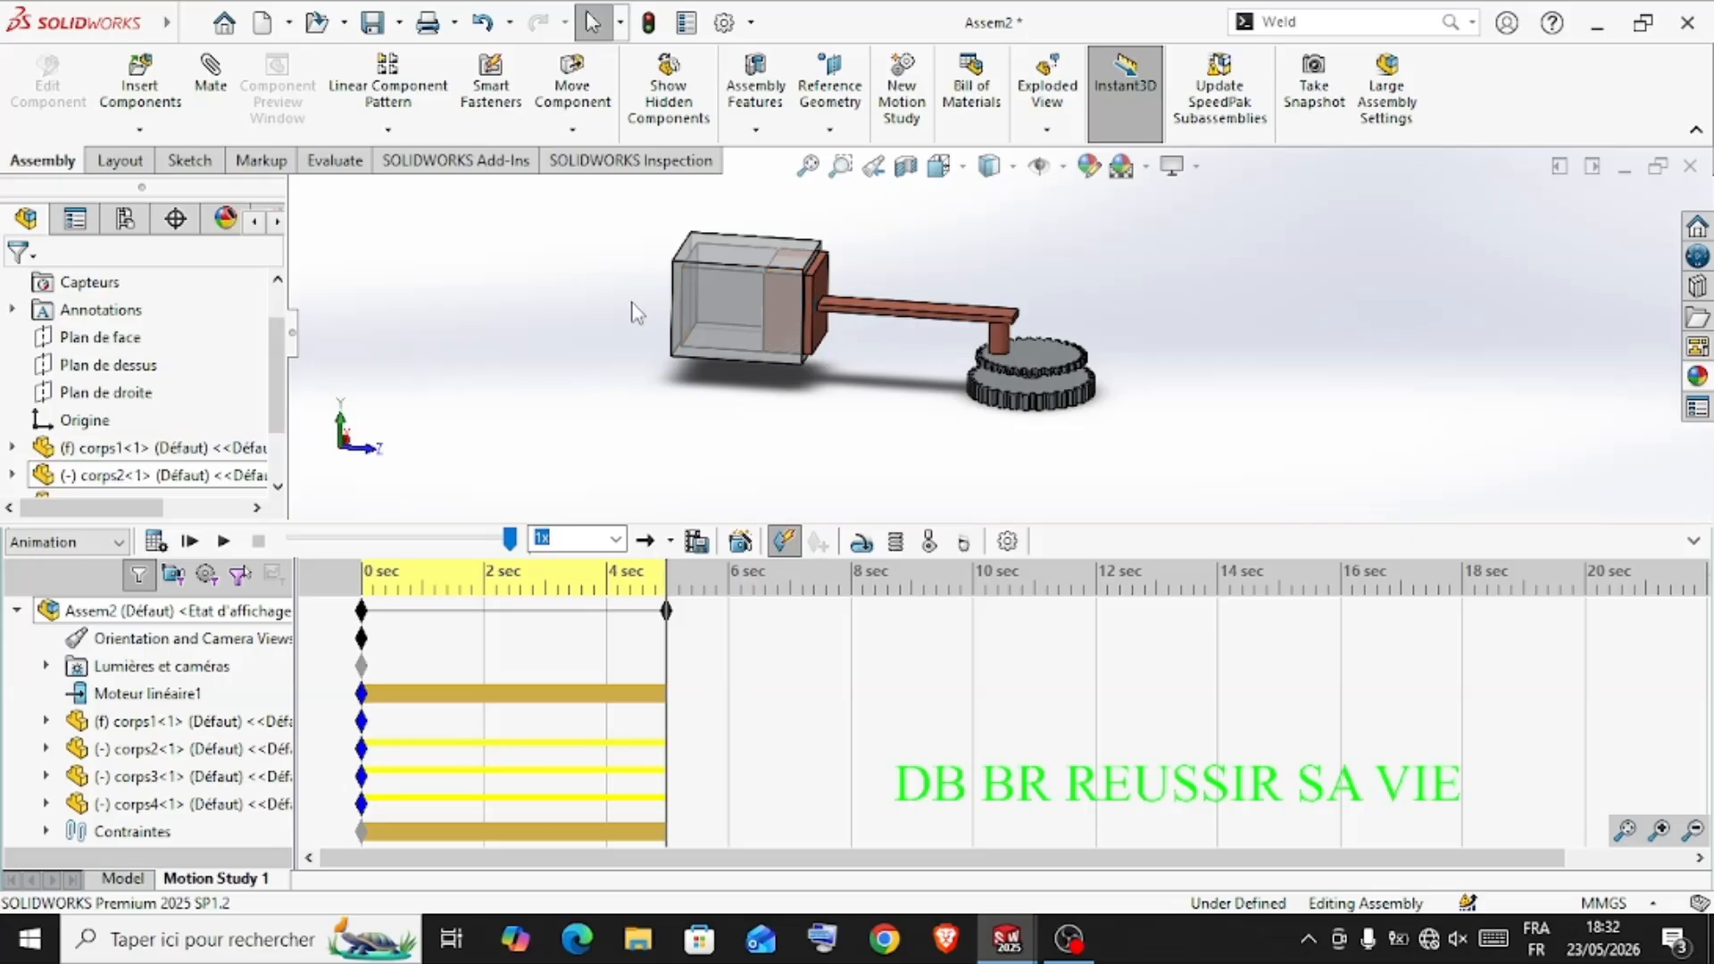
Start a second linear motor on the face of the corps2 piston opposite the connecting rod
left_click(859, 541)
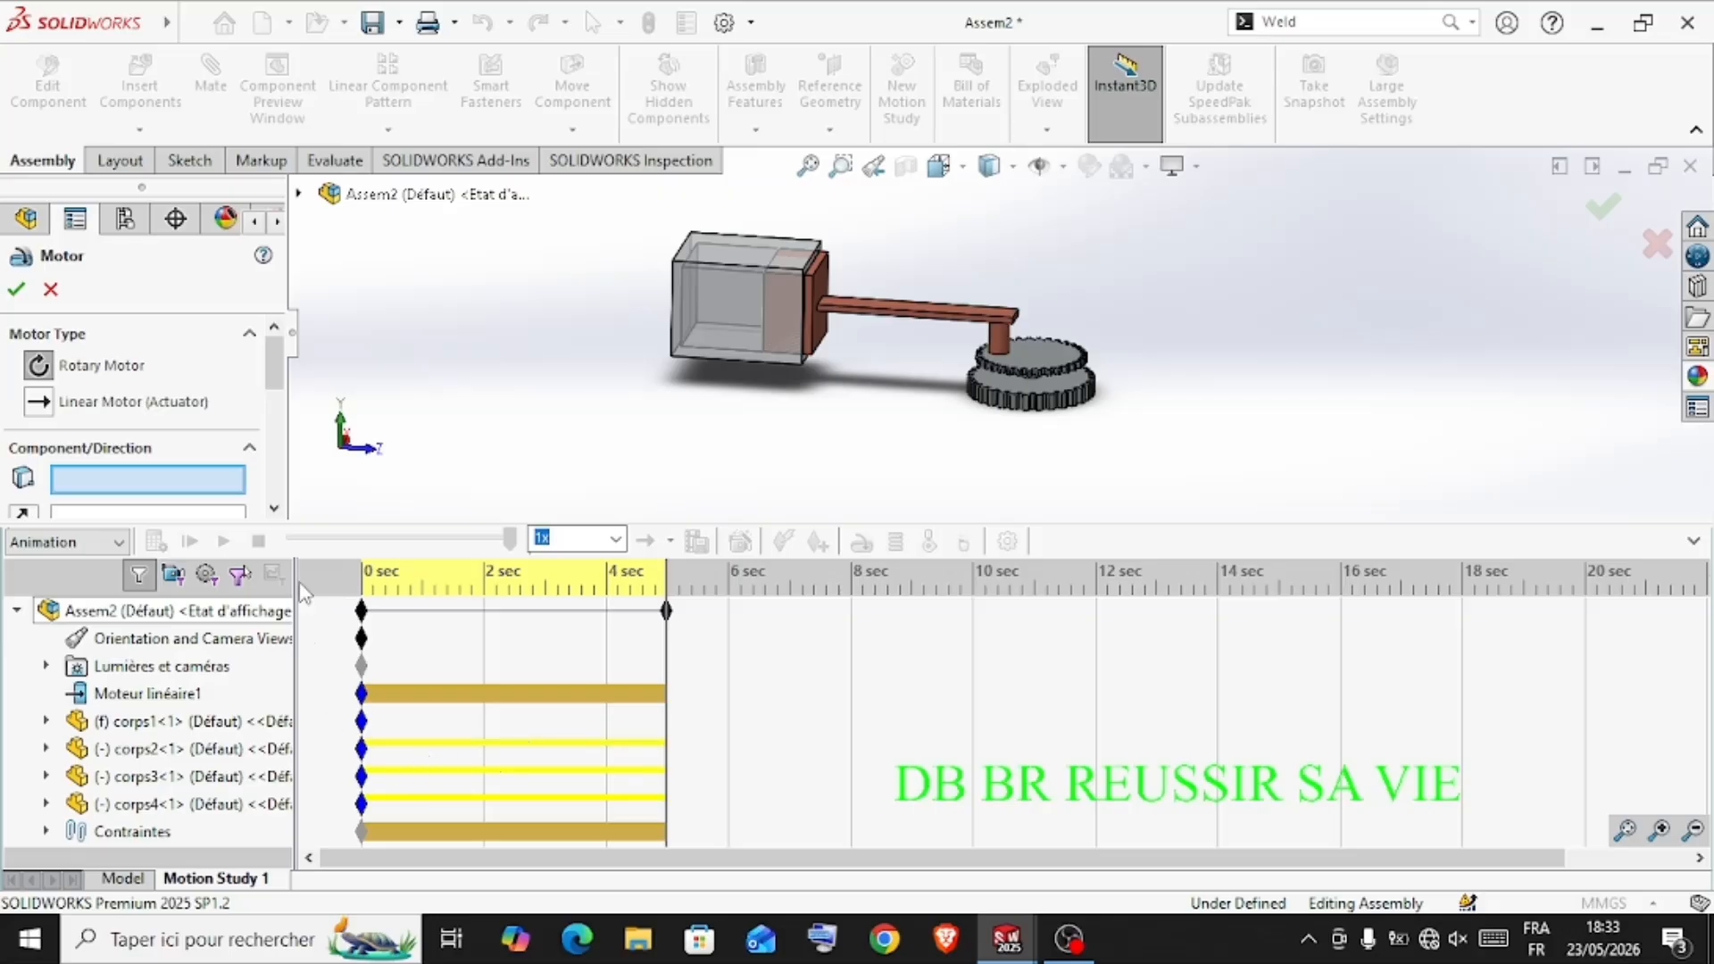
left_click(38, 404)
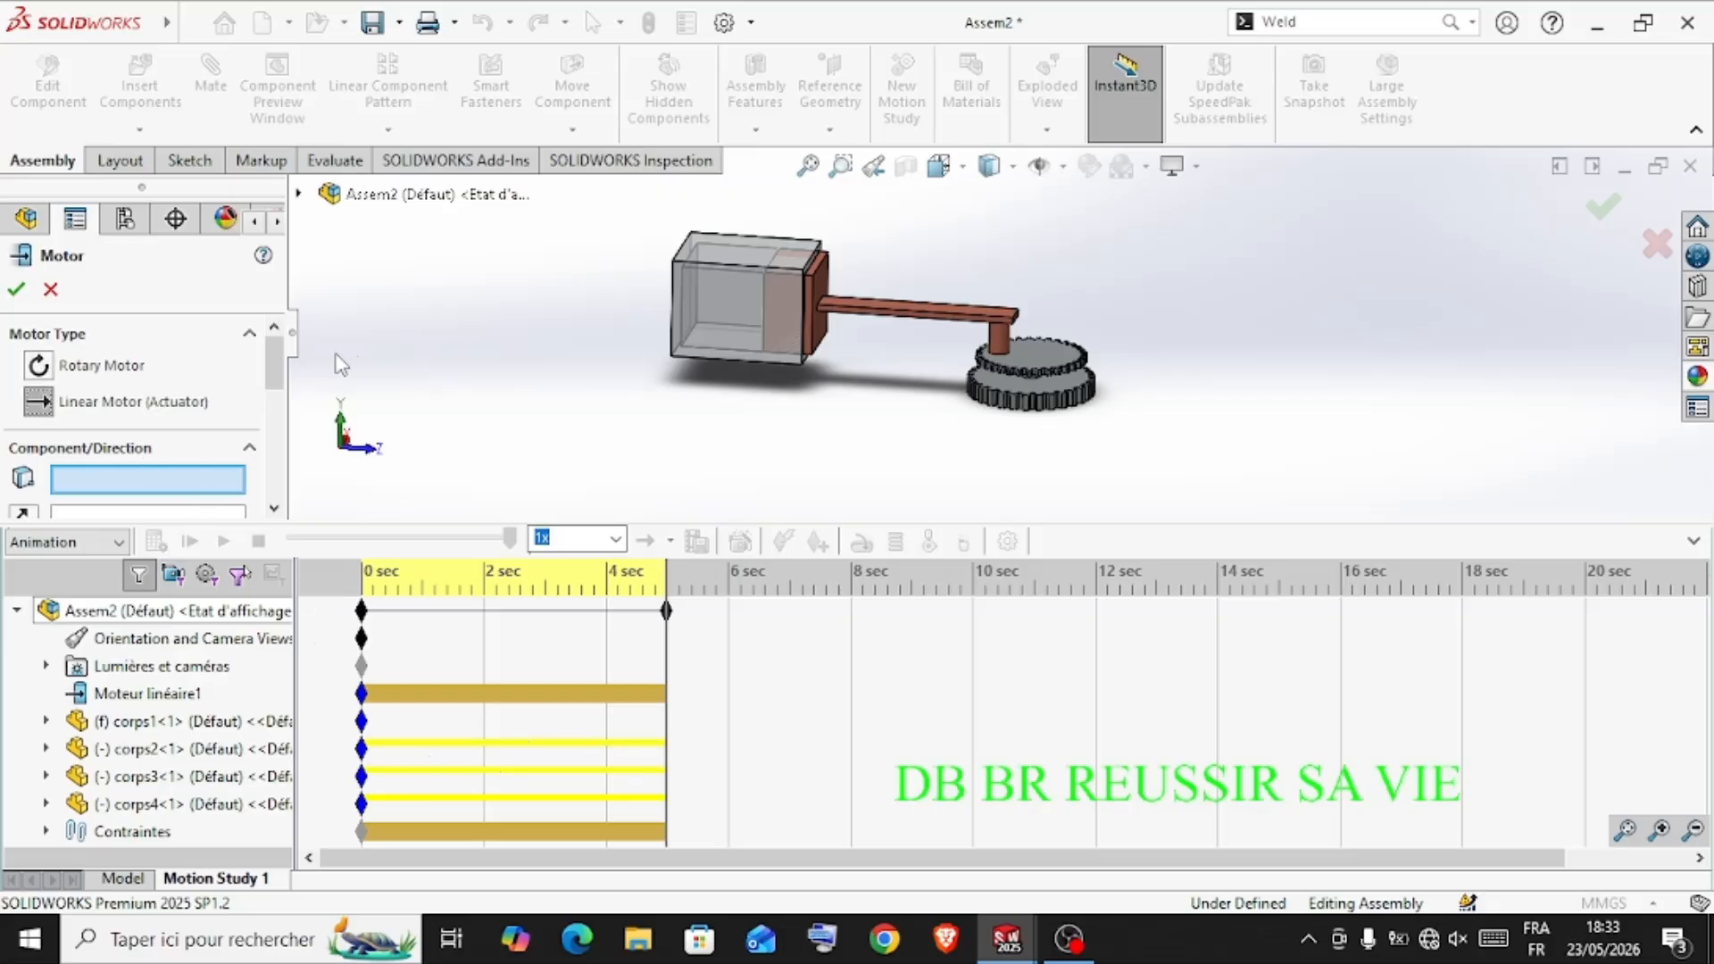
middle_click_drag(551, 327, 600, 348)
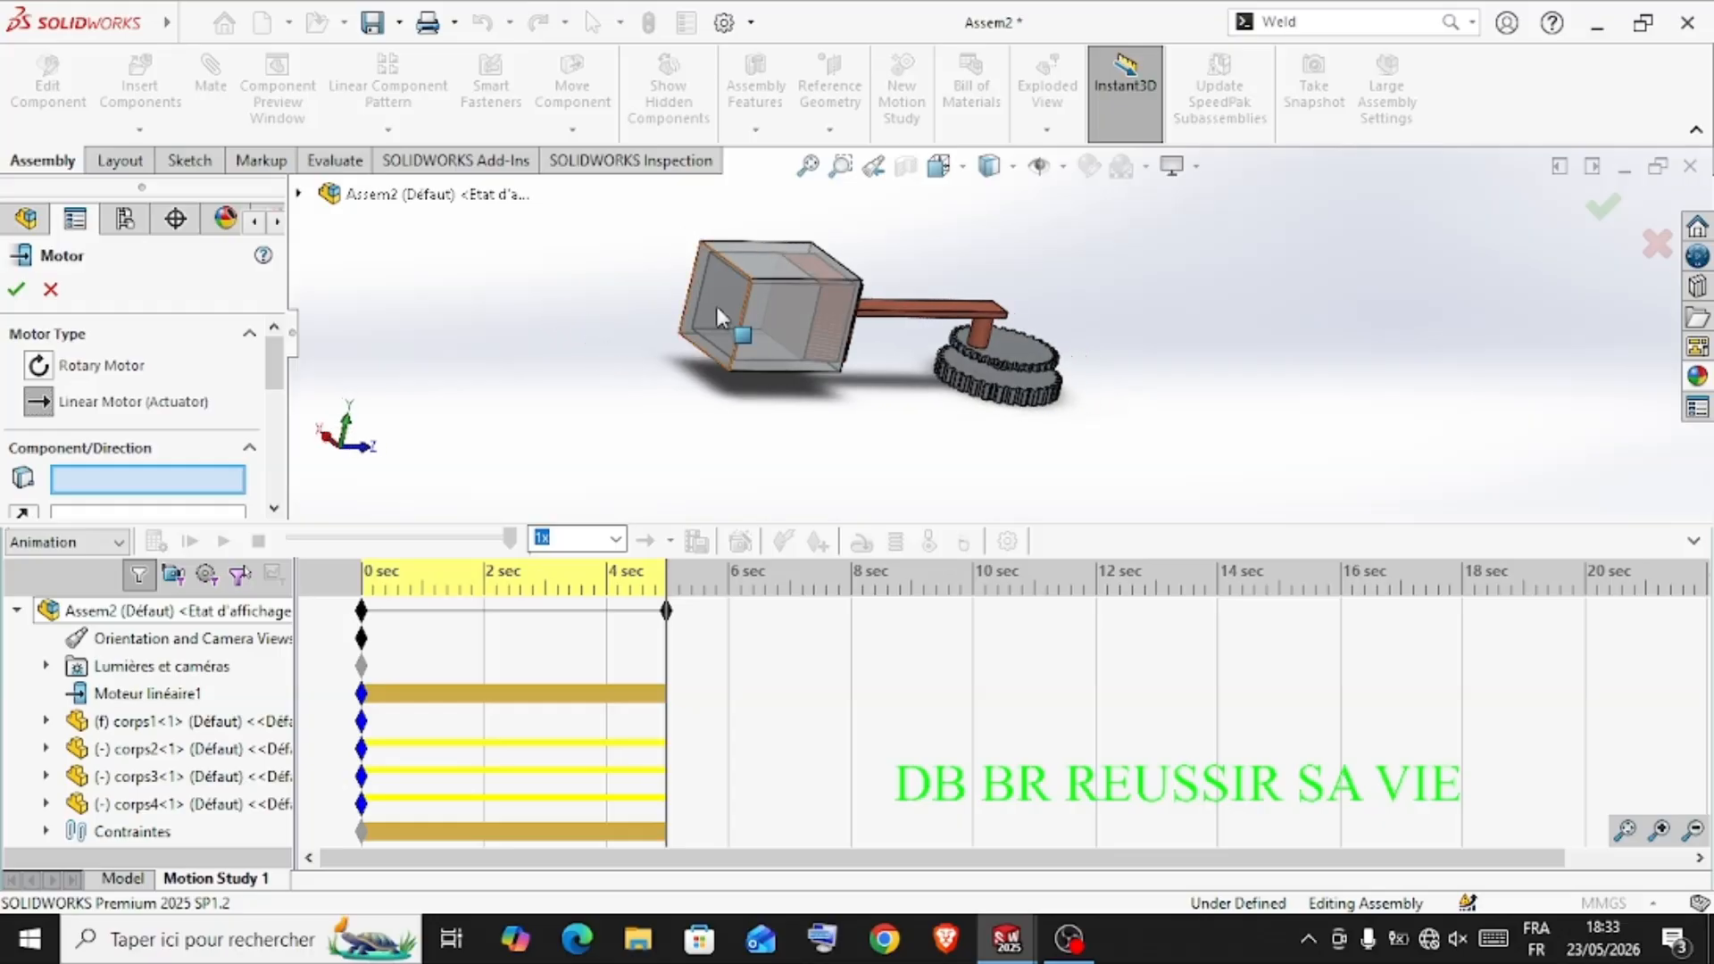
left_click(800, 300)
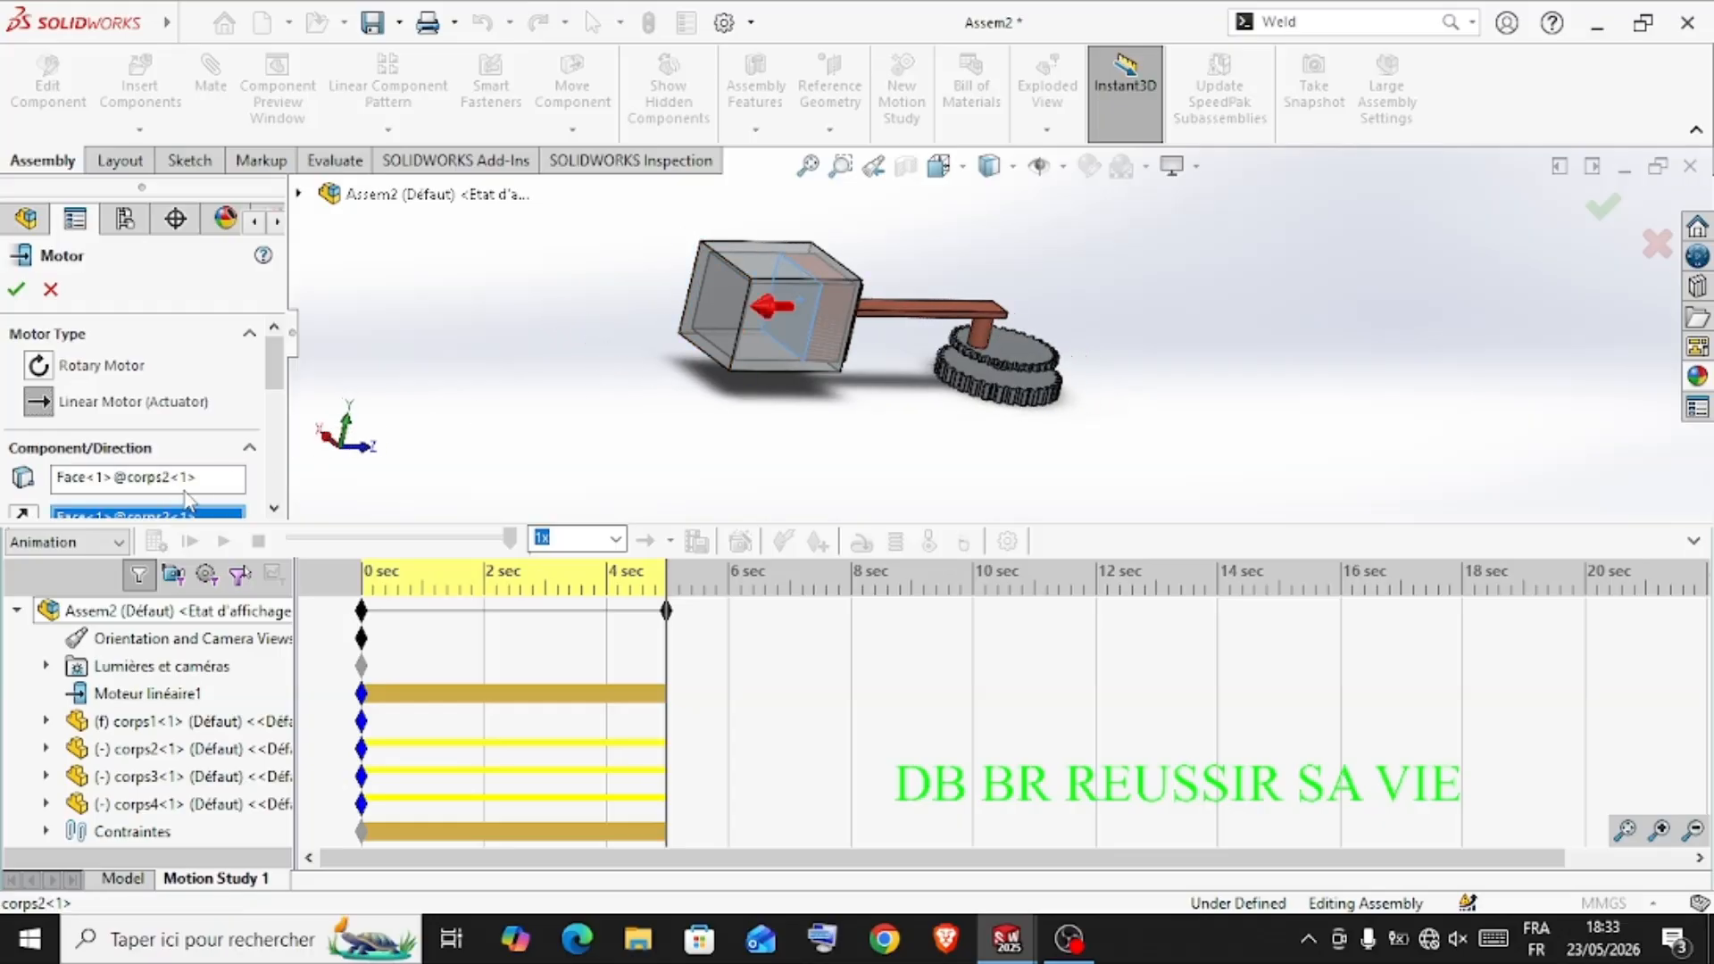
middle_click_drag(530, 367, 623, 382)
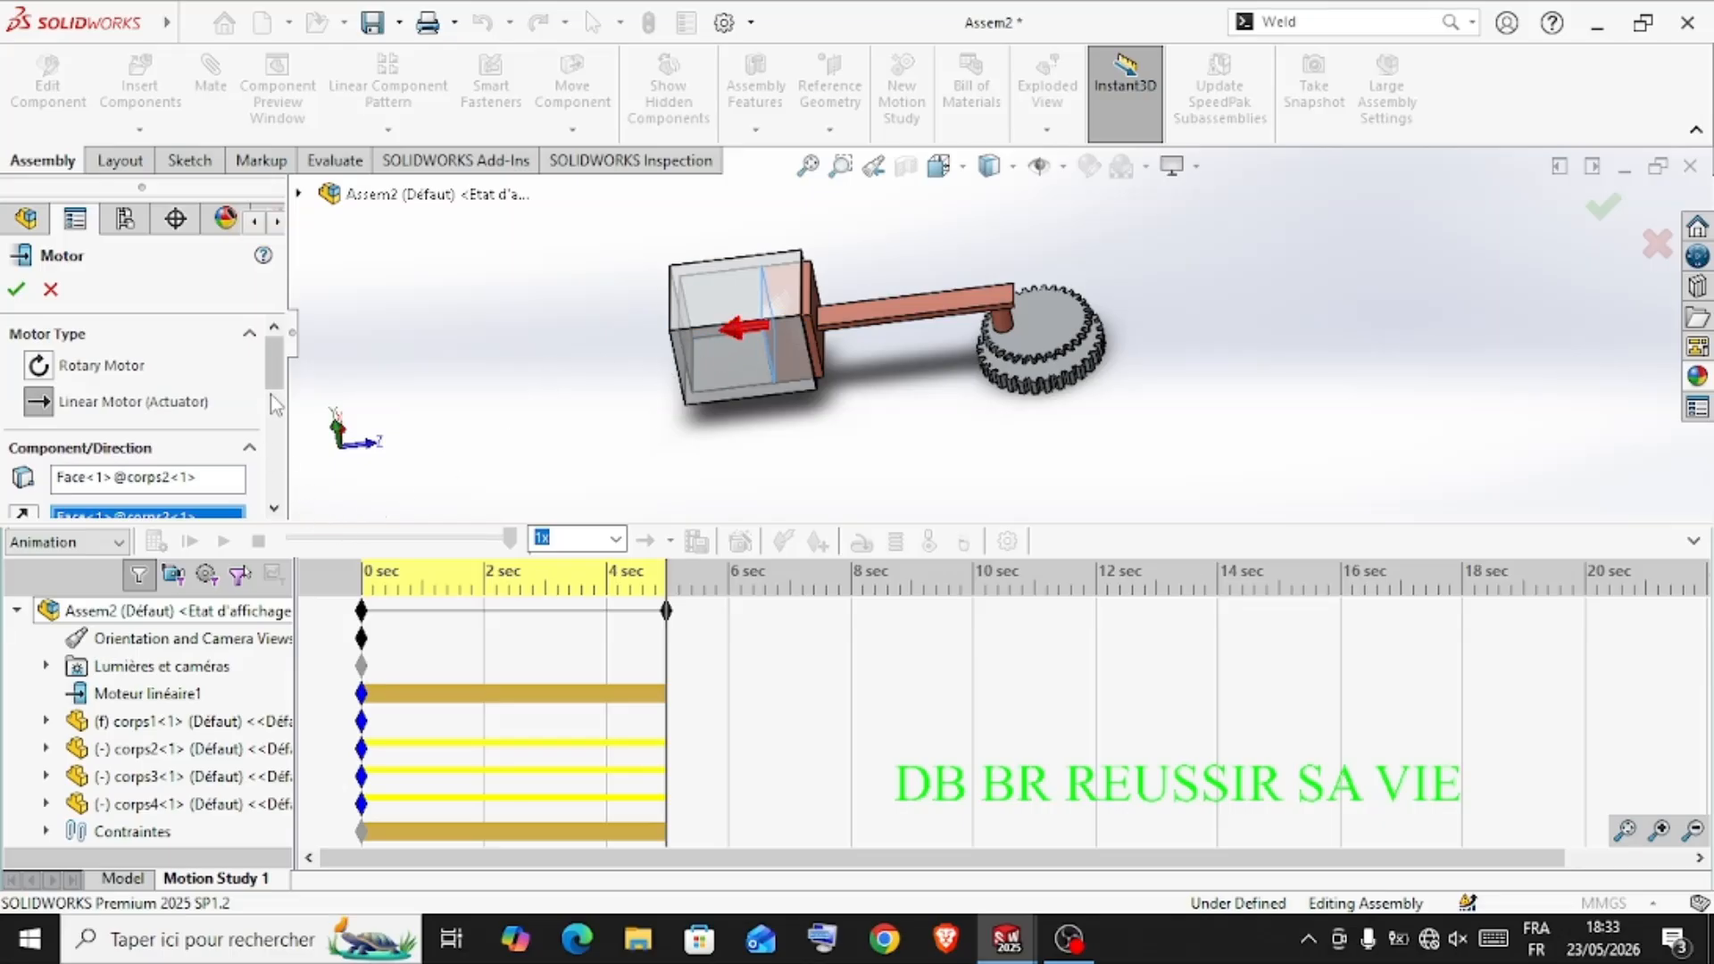
Give the second motor a Distance motion of 45 mm with its first time value at 10 s, and accept it
left_click_drag(278, 386, 273, 420)
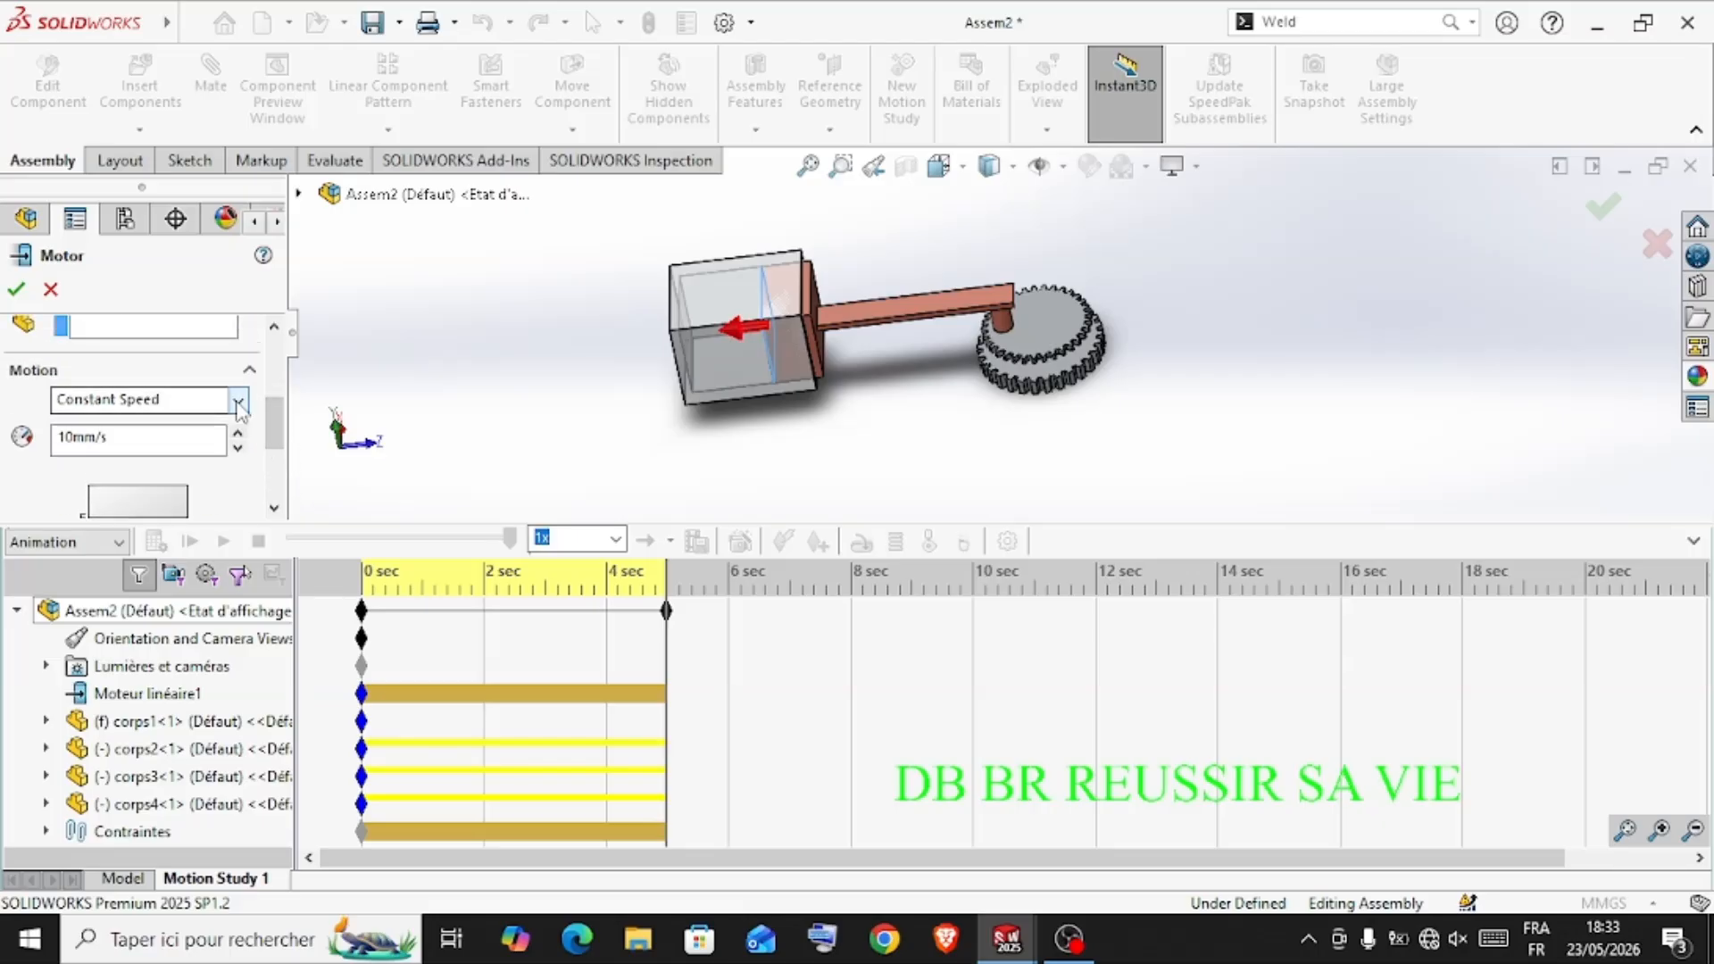
left_click(239, 402)
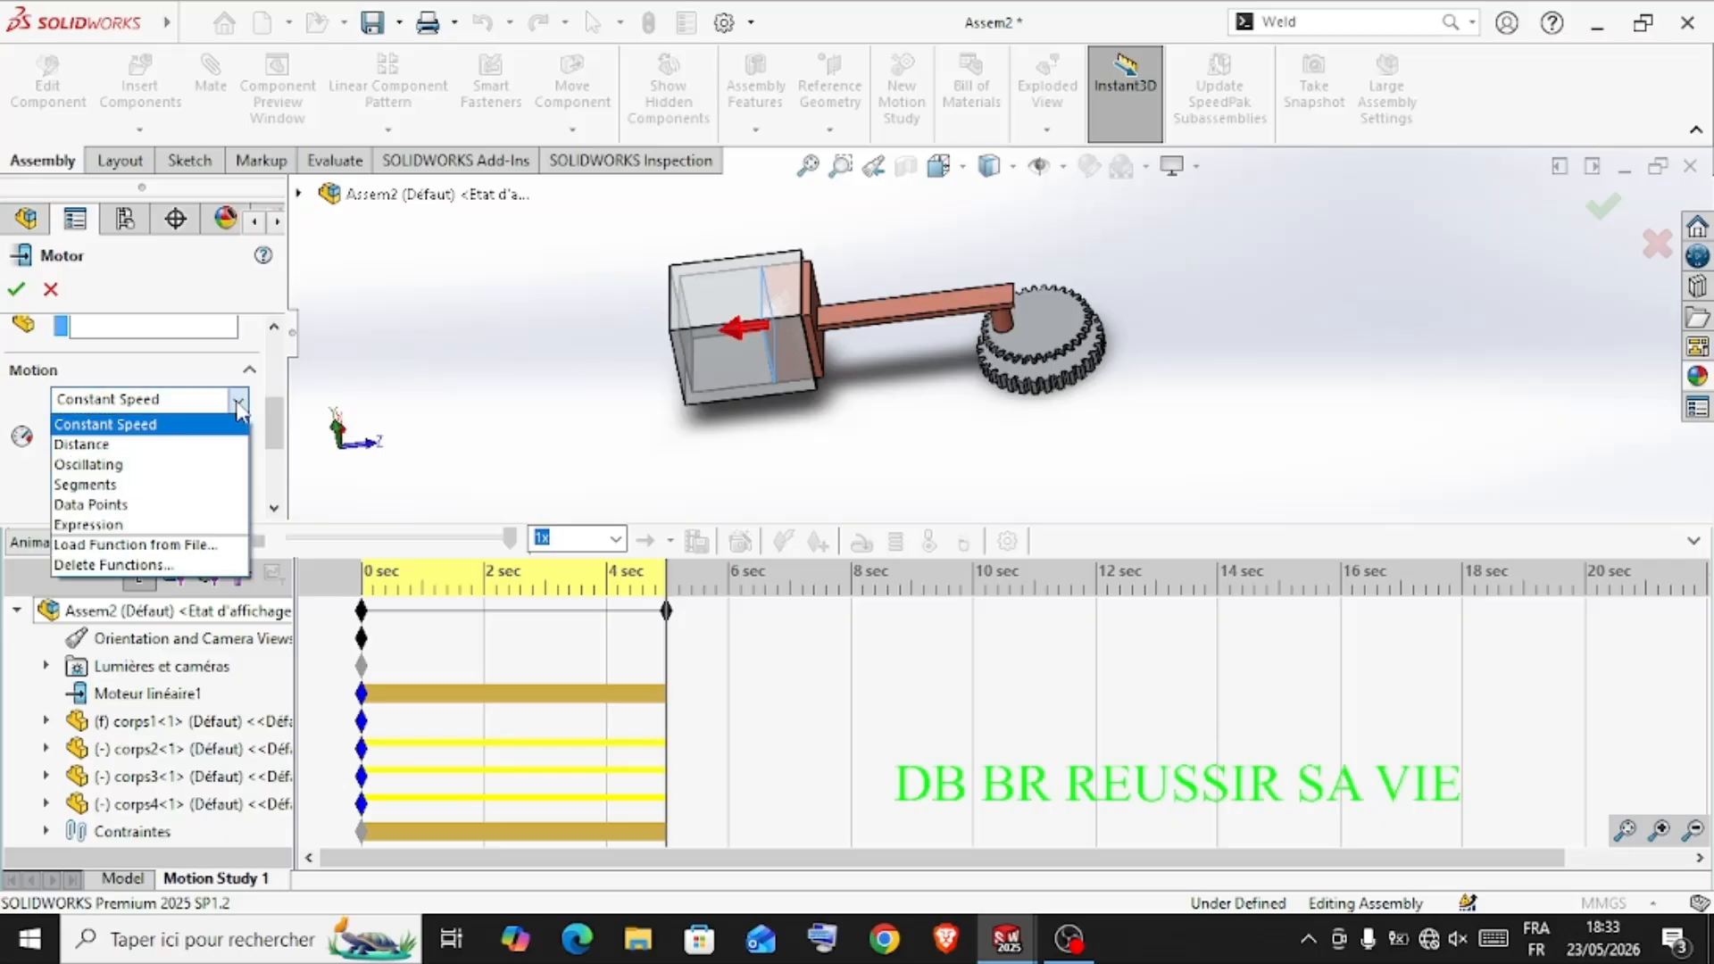
left_click(178, 446)
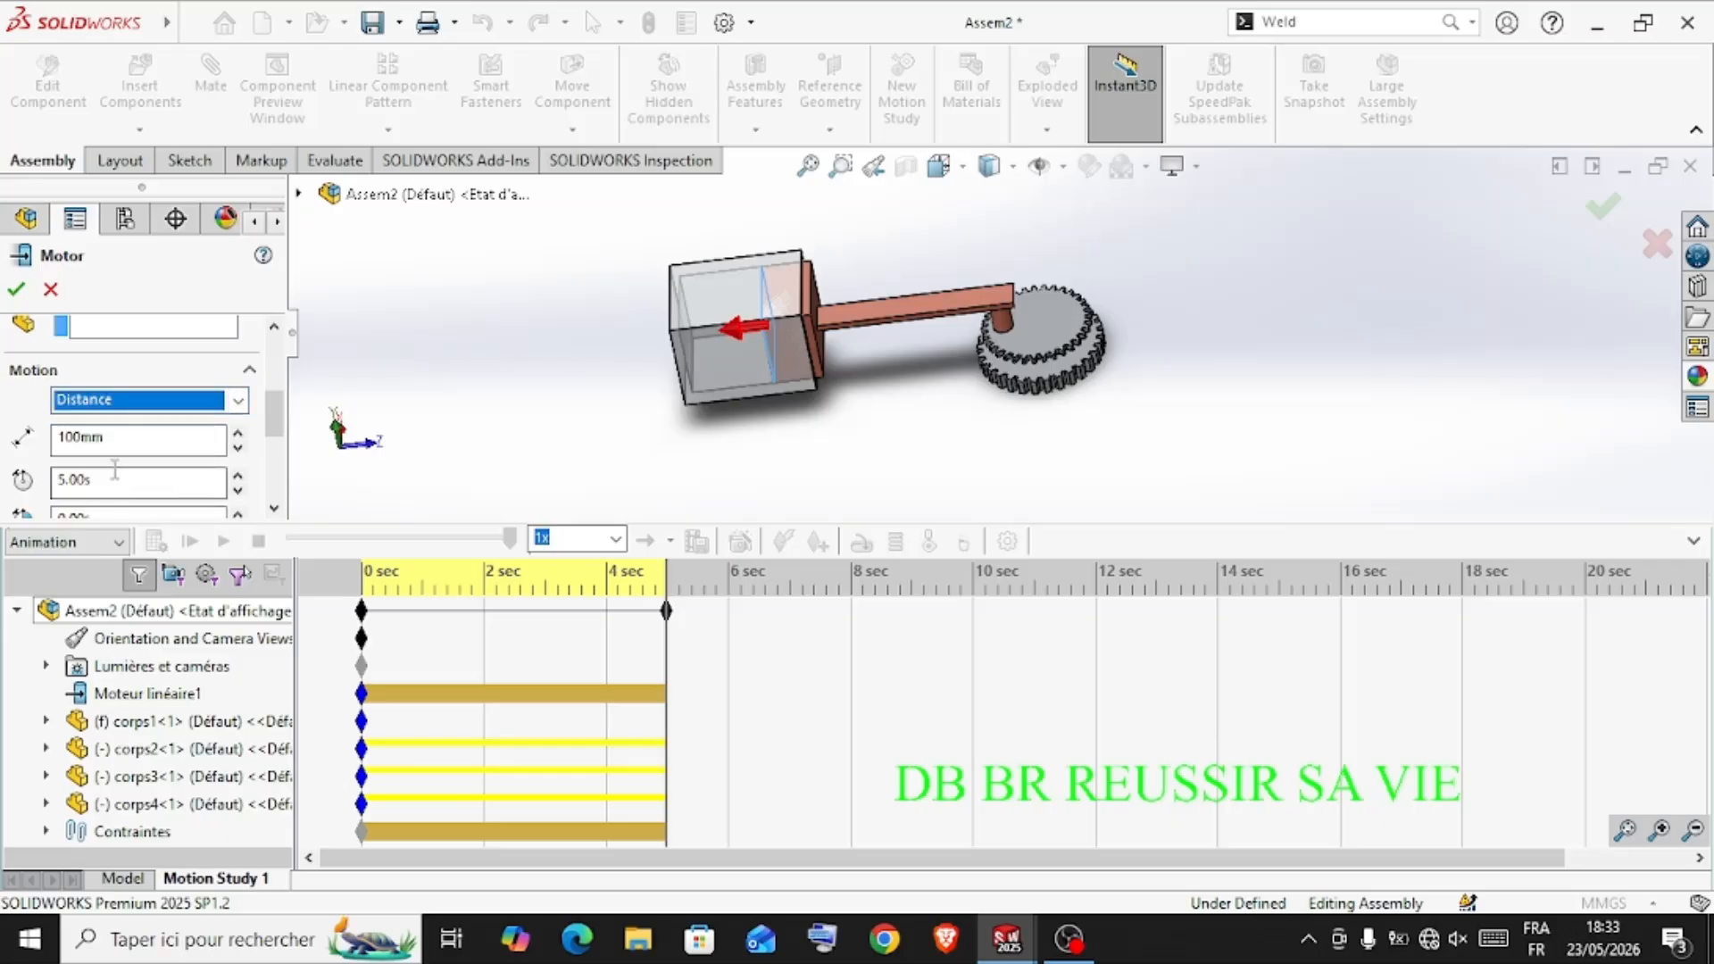
left_click(125, 439)
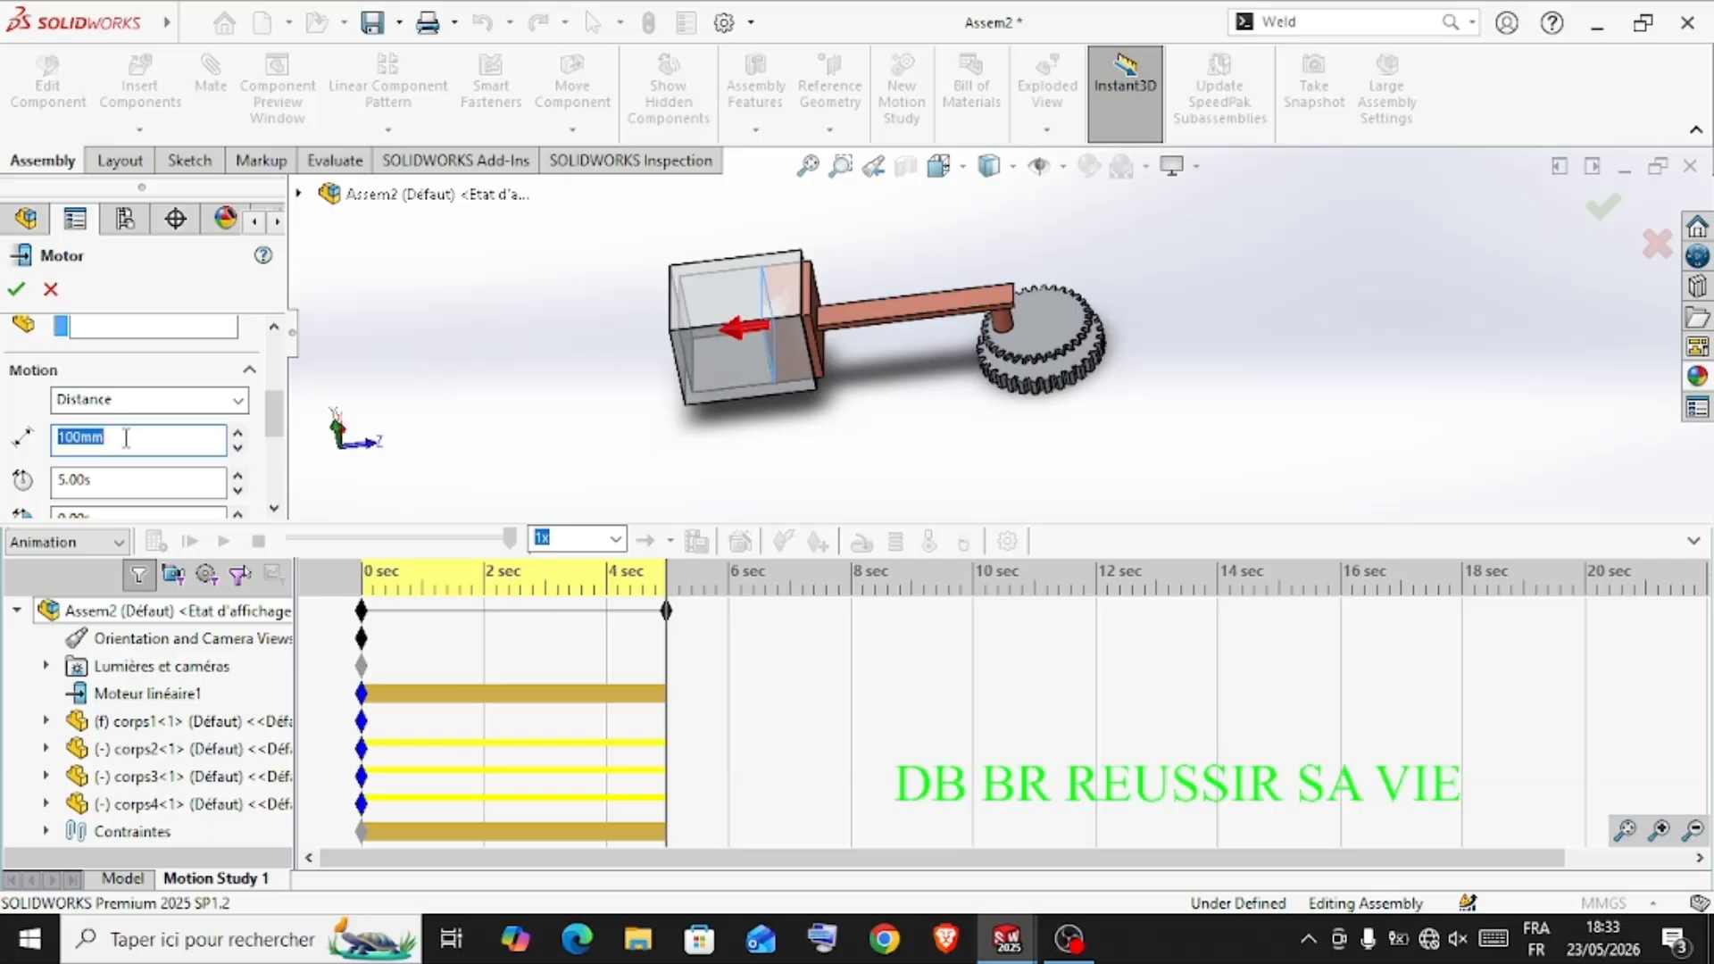
type("45")
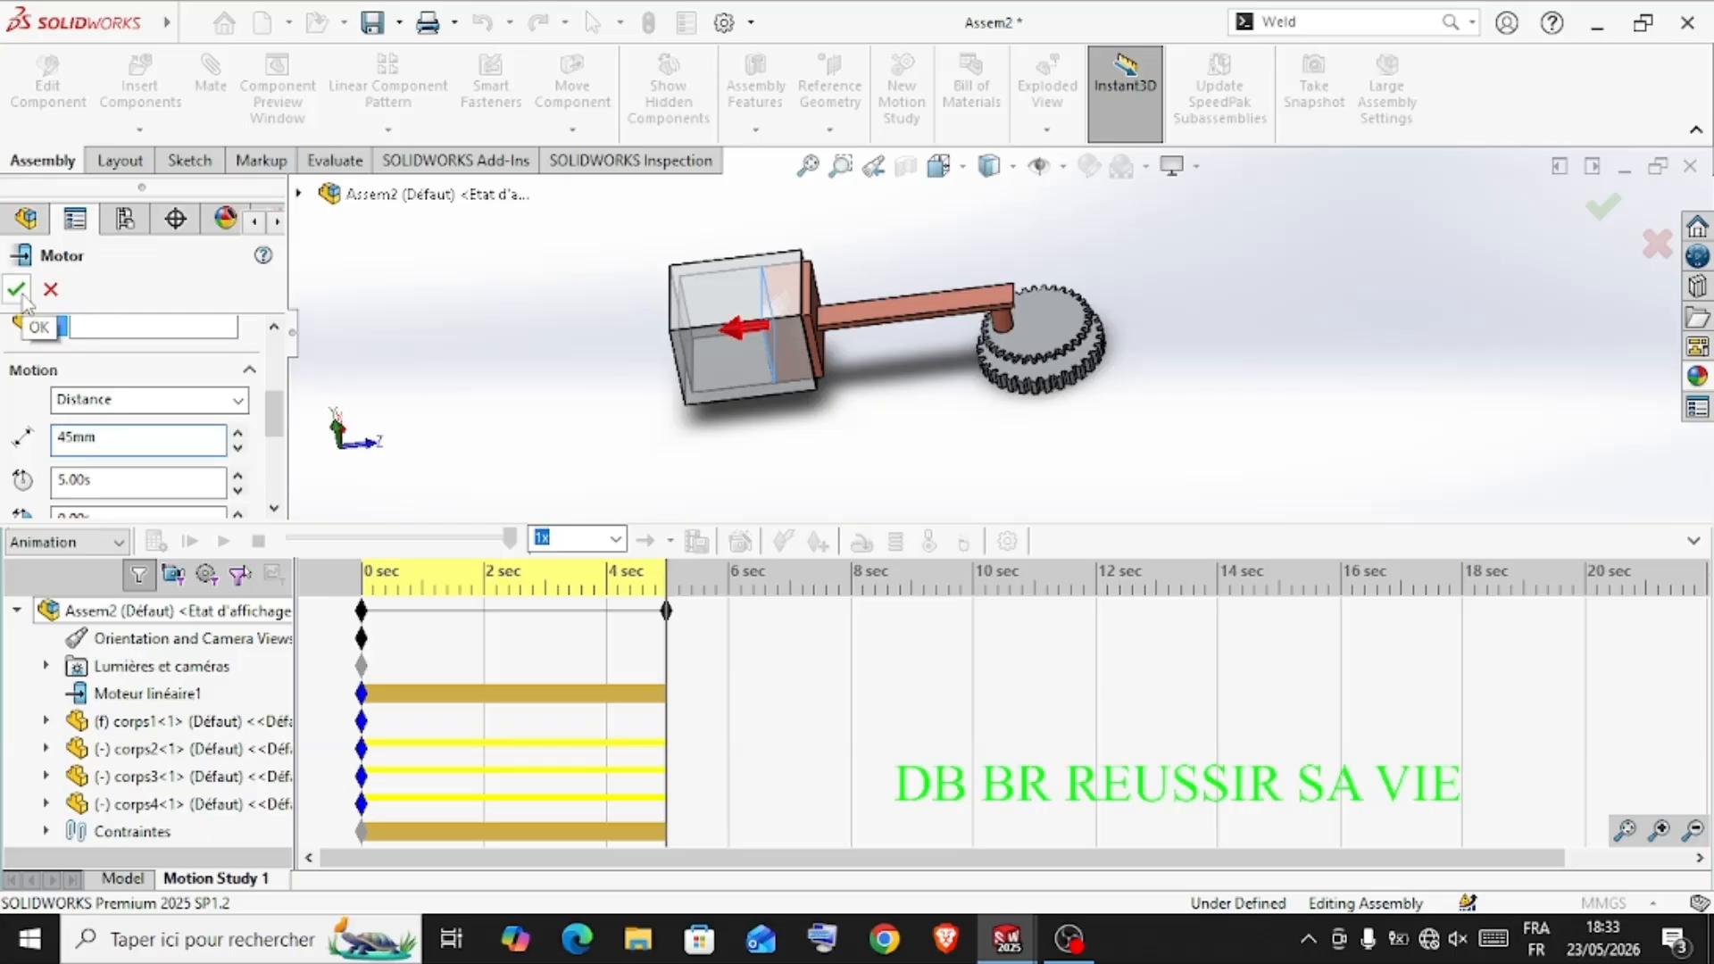
double_click(107, 476)
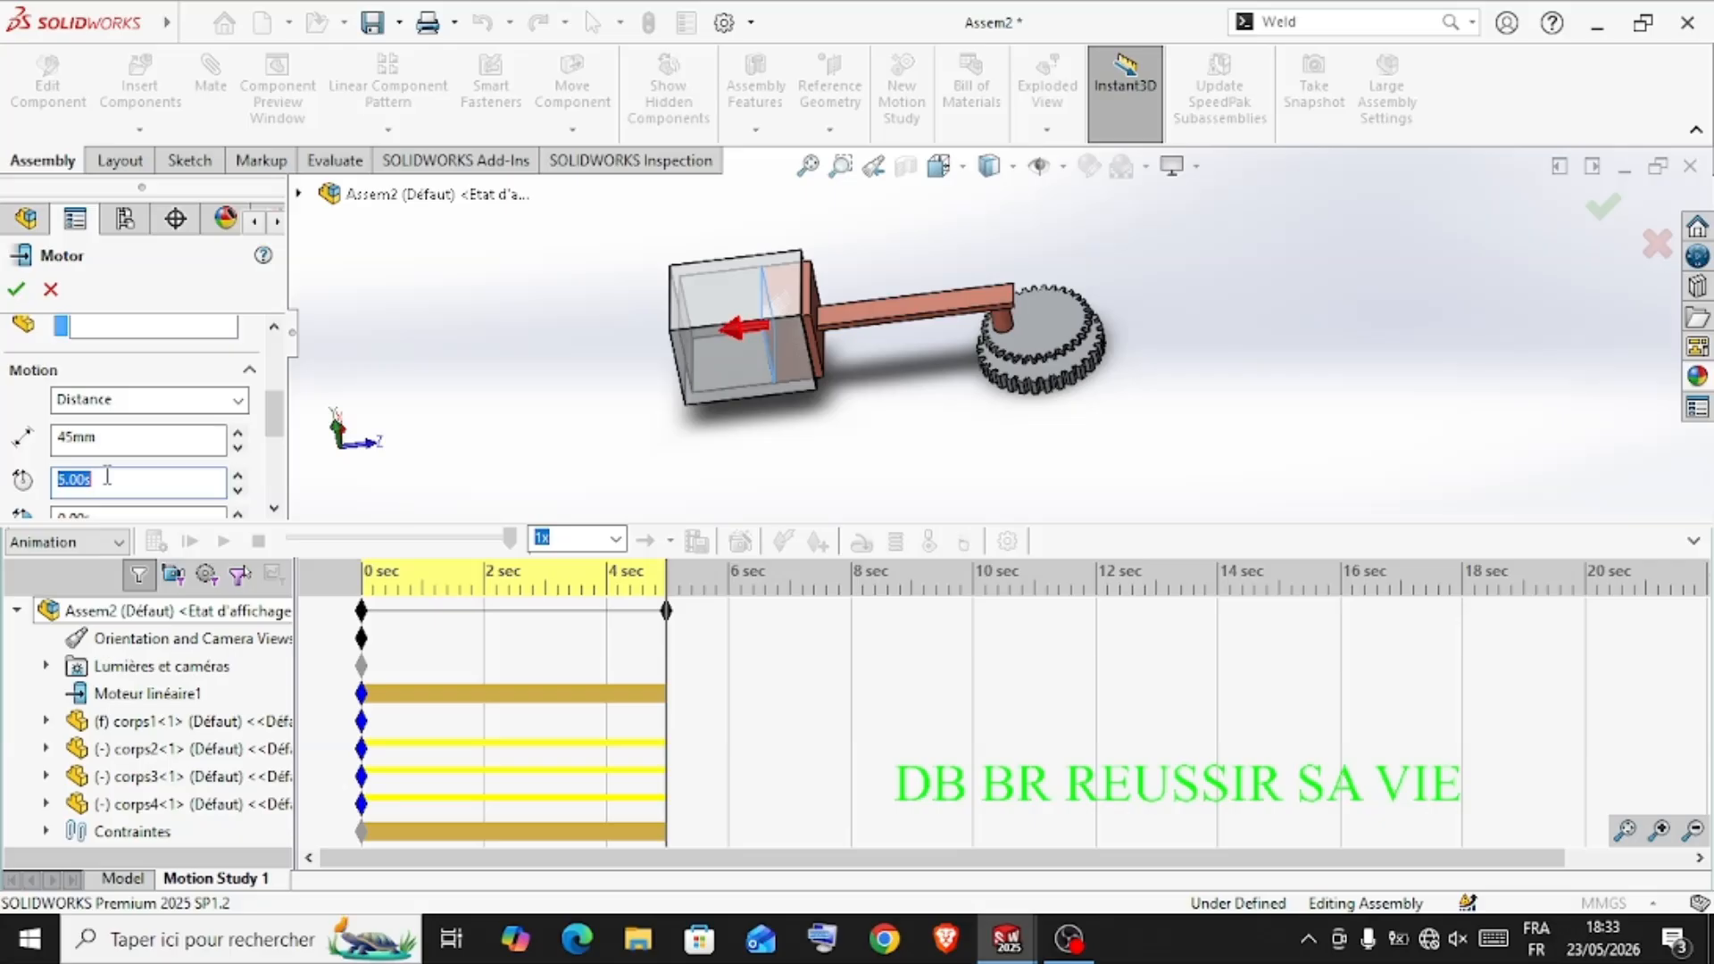
left_click(107, 476)
double_click(105, 482)
type("10")
left_click(16, 288)
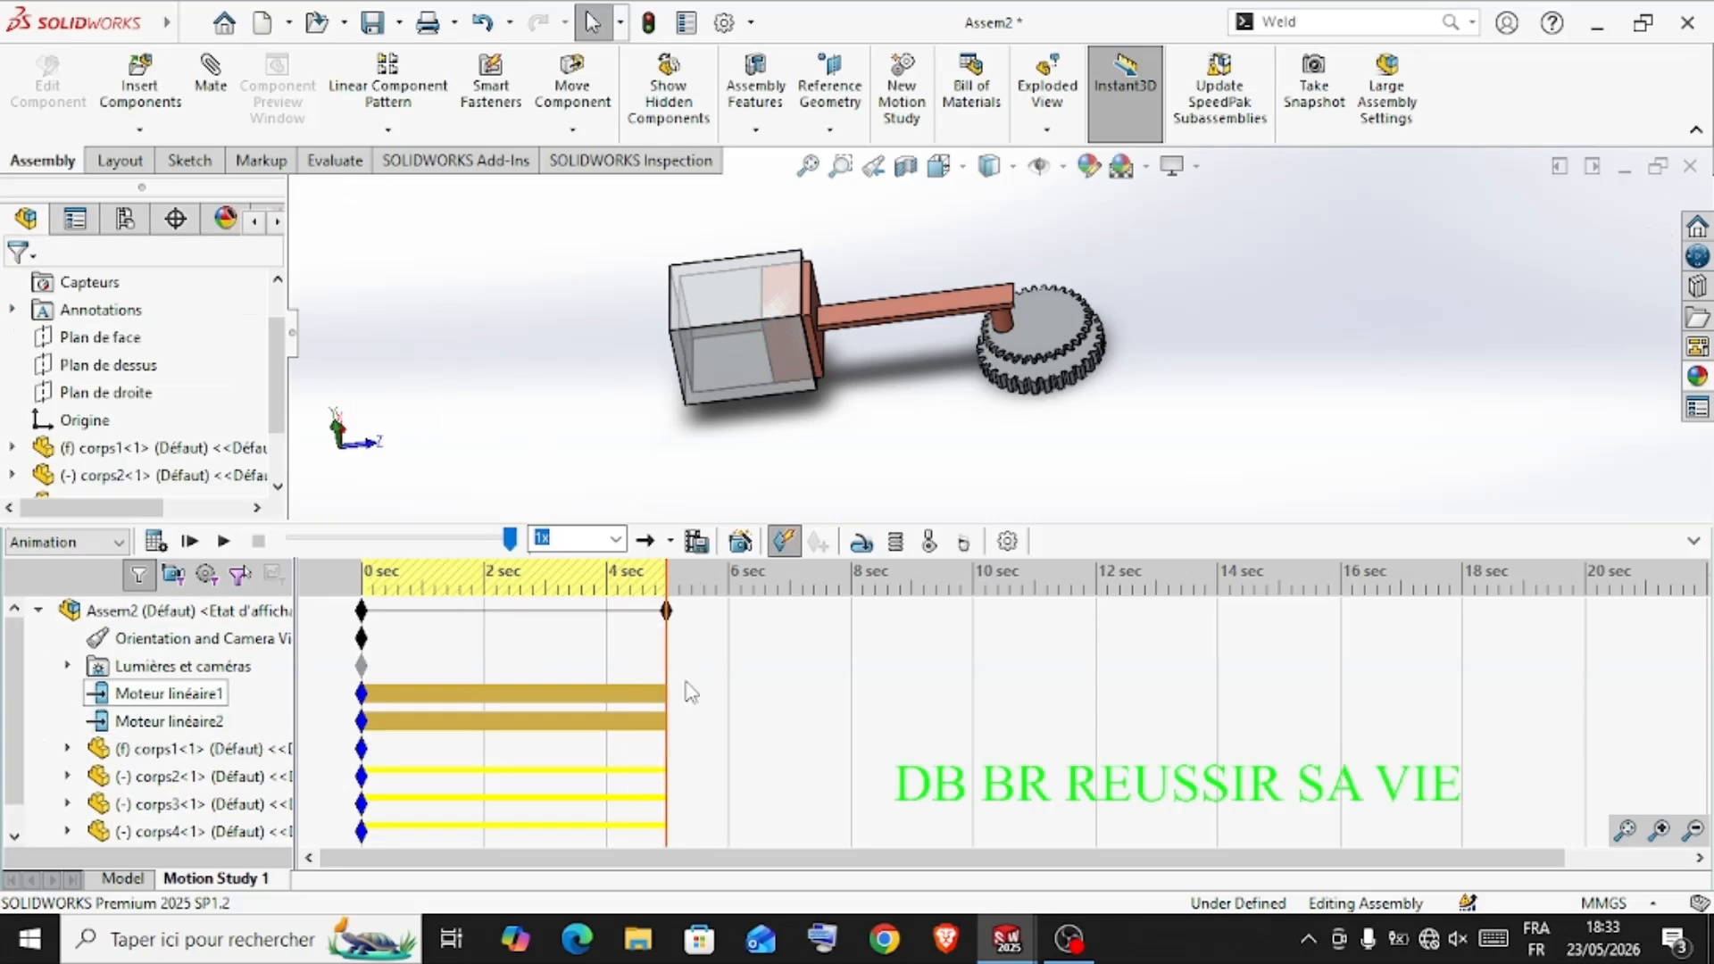
Place the timeline at about 2.4 s and open Moteur linéaire2 for editing
left_click(509, 720)
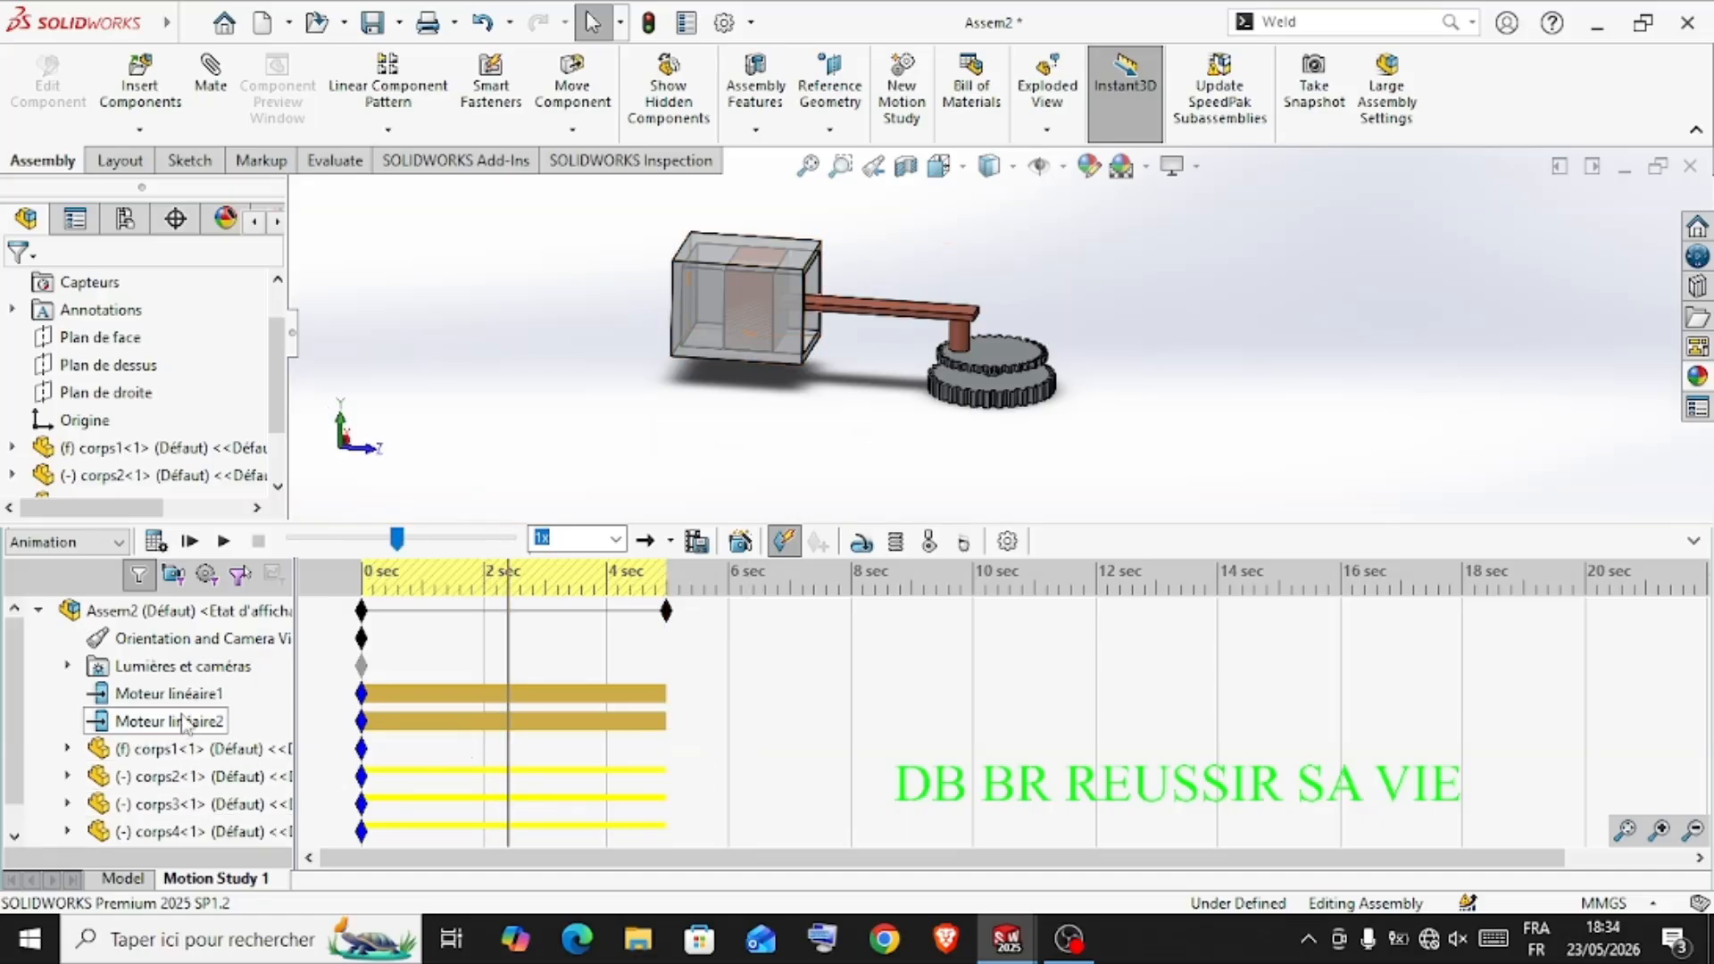
left_click(177, 719)
right_click(177, 720)
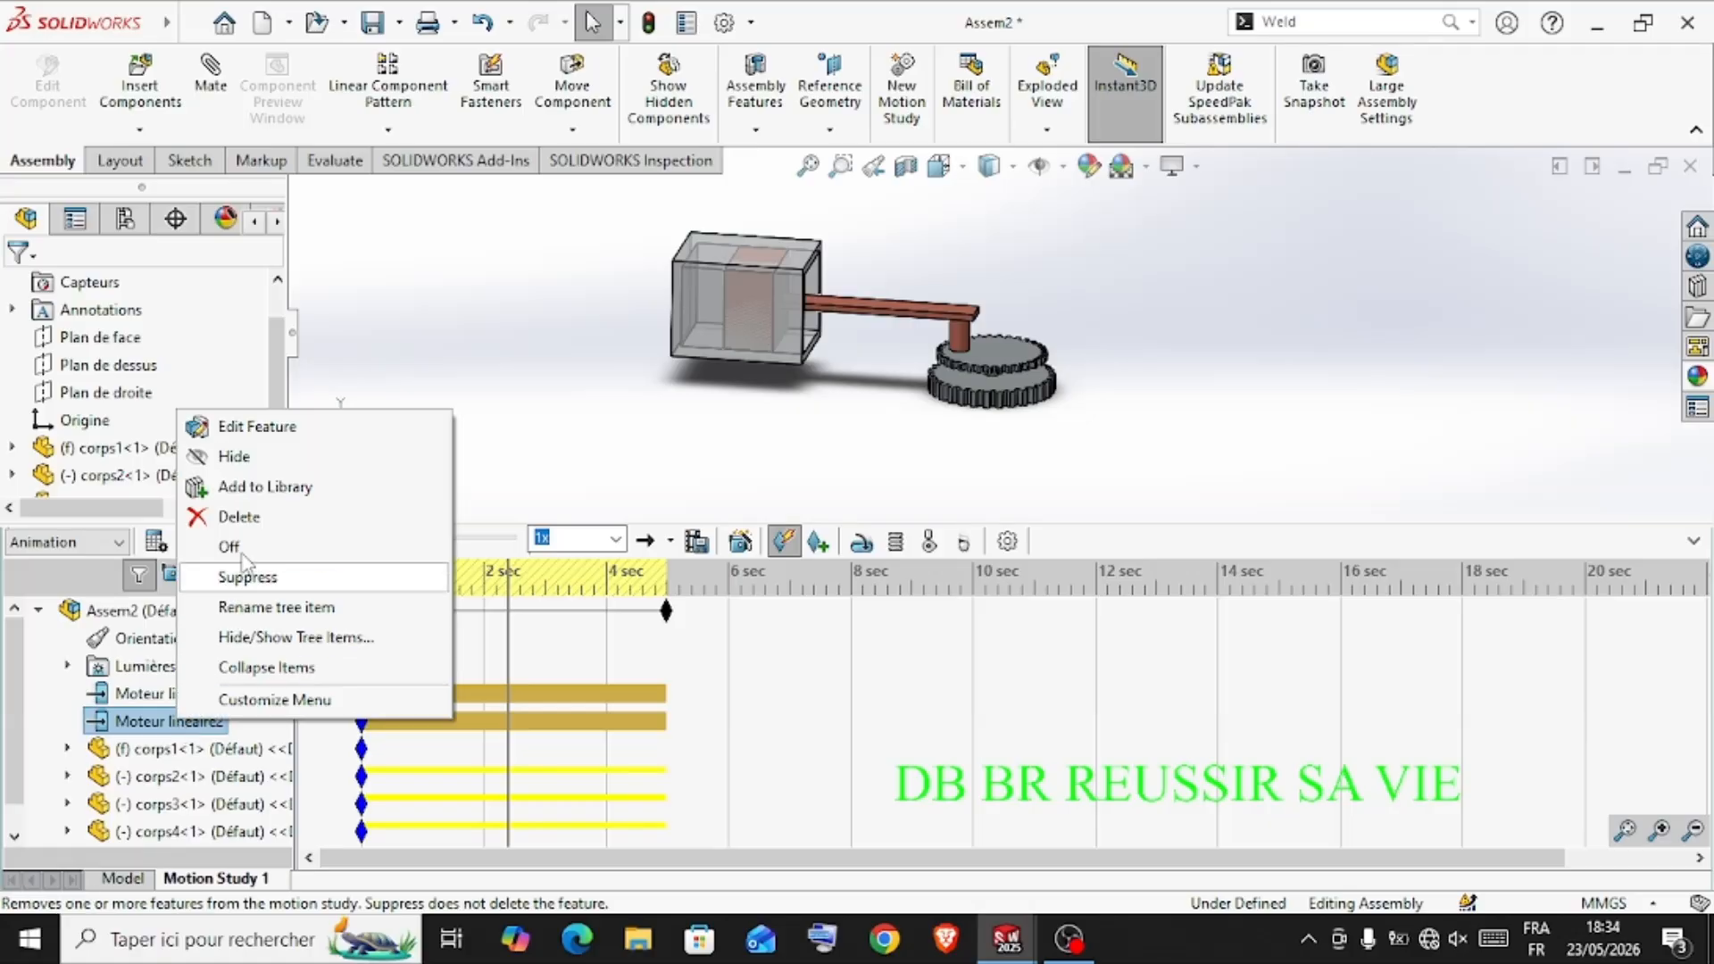
left_click(242, 433)
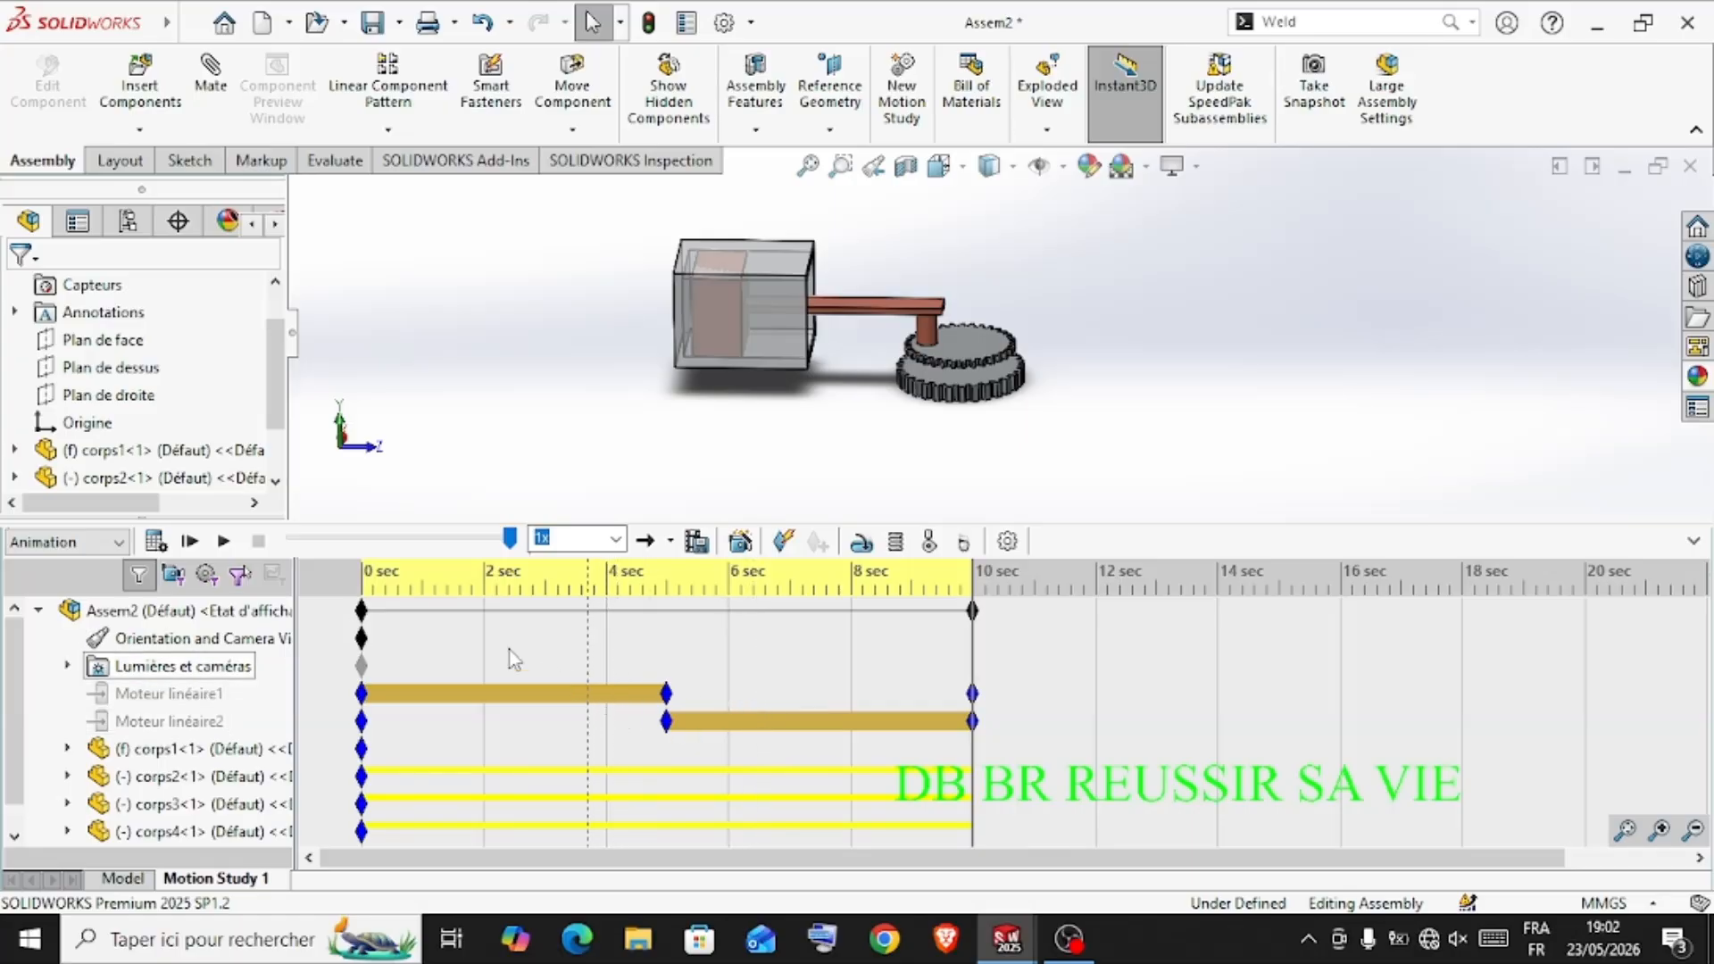
Delete Moteur linéaire1 and Moteur linéaire2 from the motion study
right_click(198, 700)
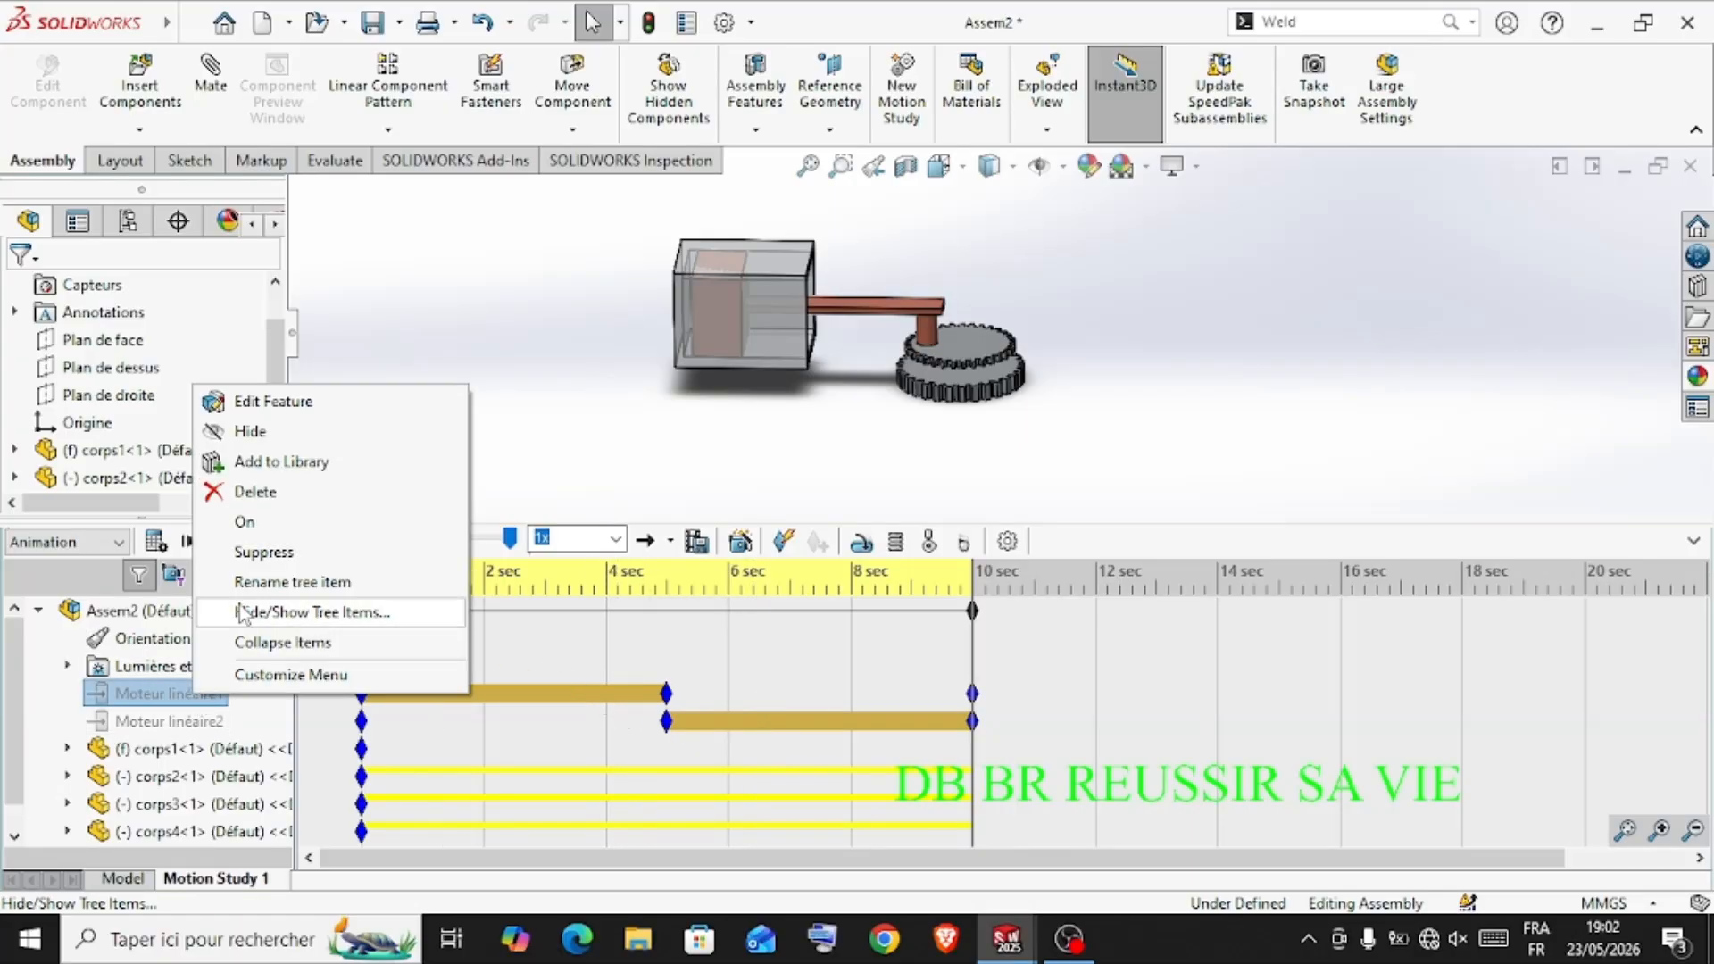
left_click(254, 491)
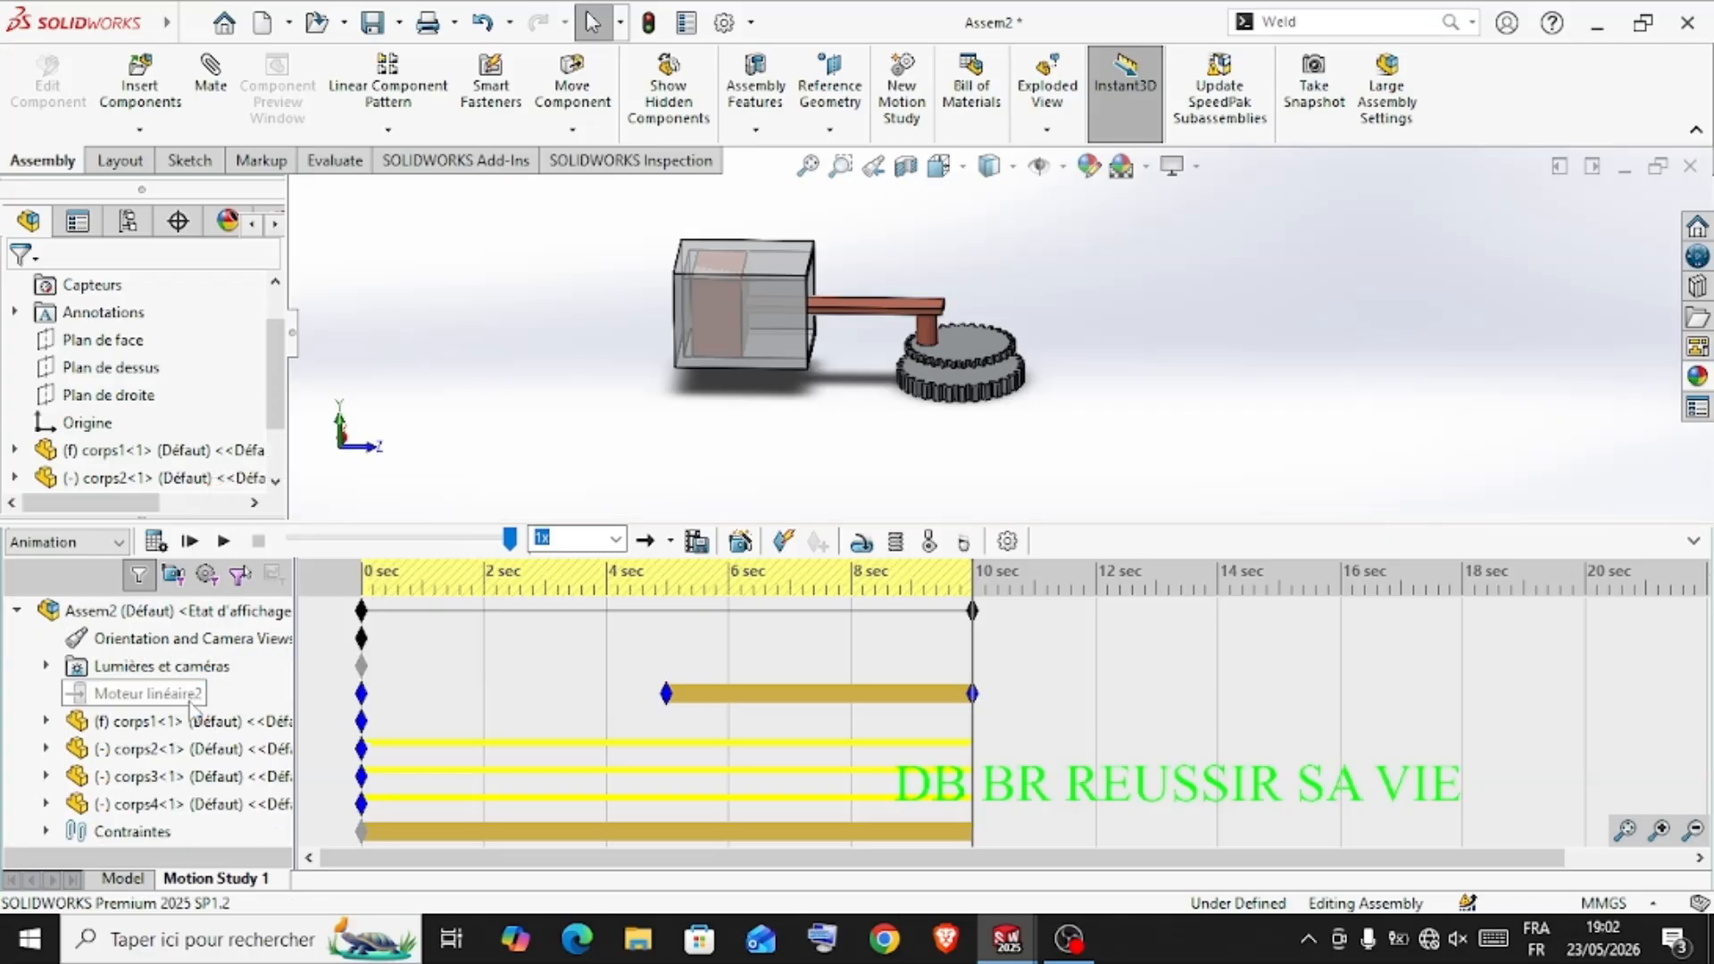
right_click(182, 700)
left_click(248, 491)
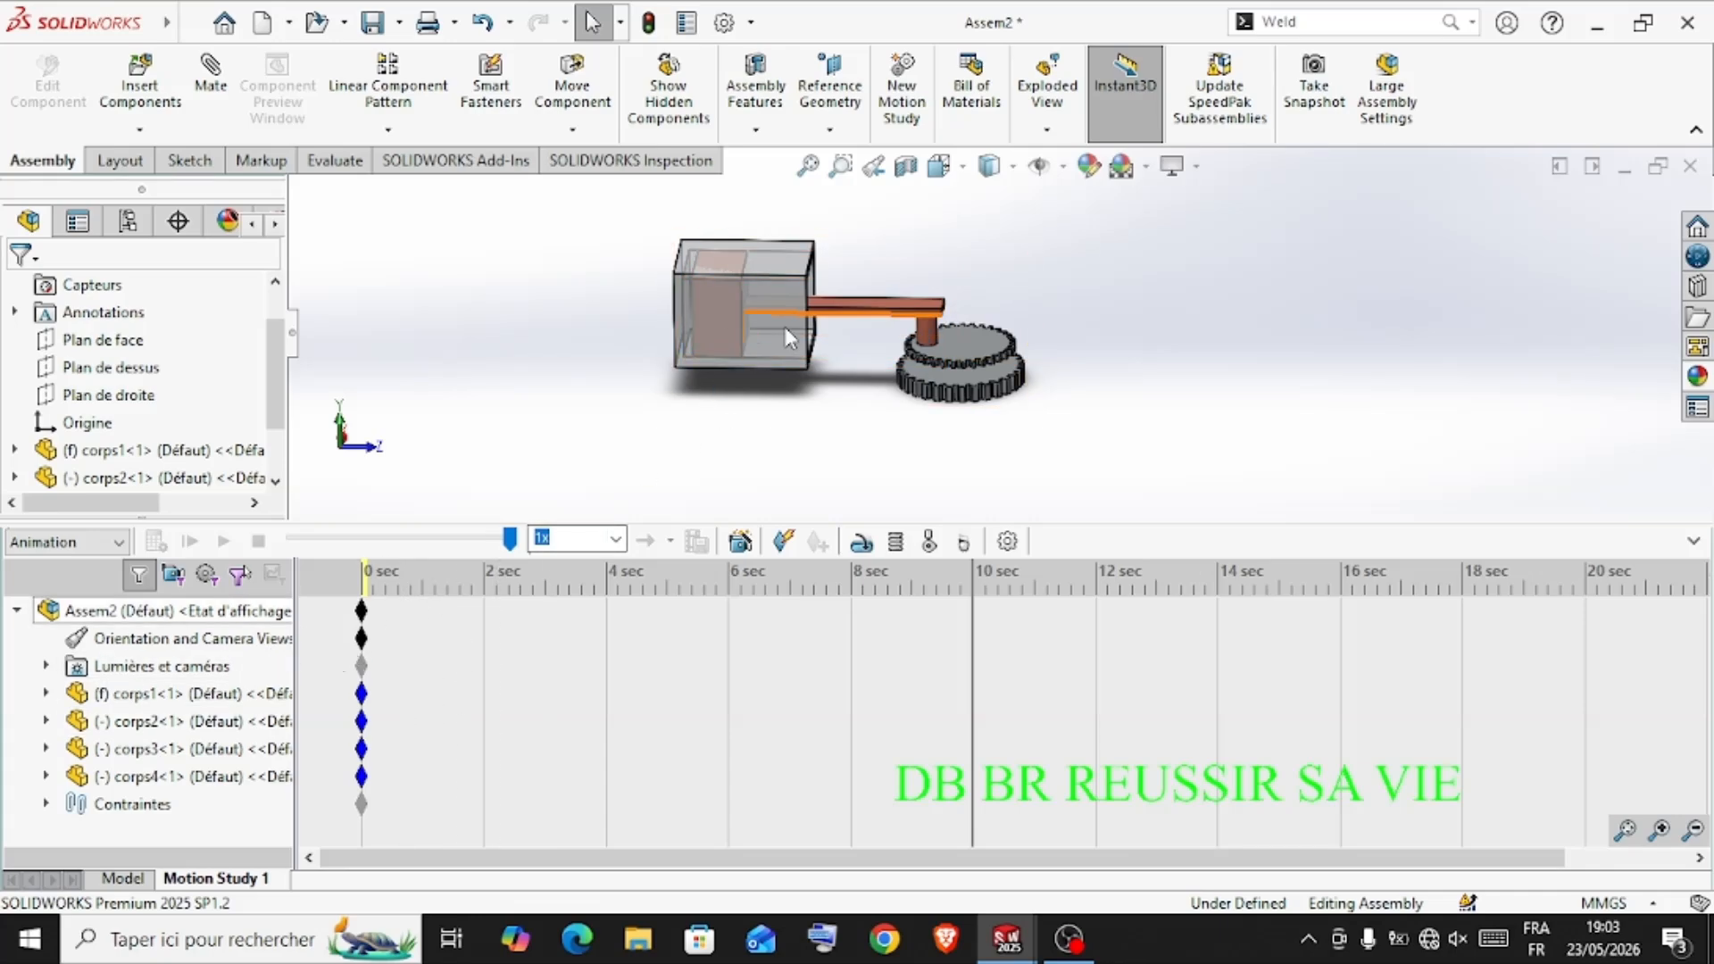
Add a linear motor on the rod-side face of corps2 at a constant speed of 10 mm/s and calculate the study
left_click(135, 879)
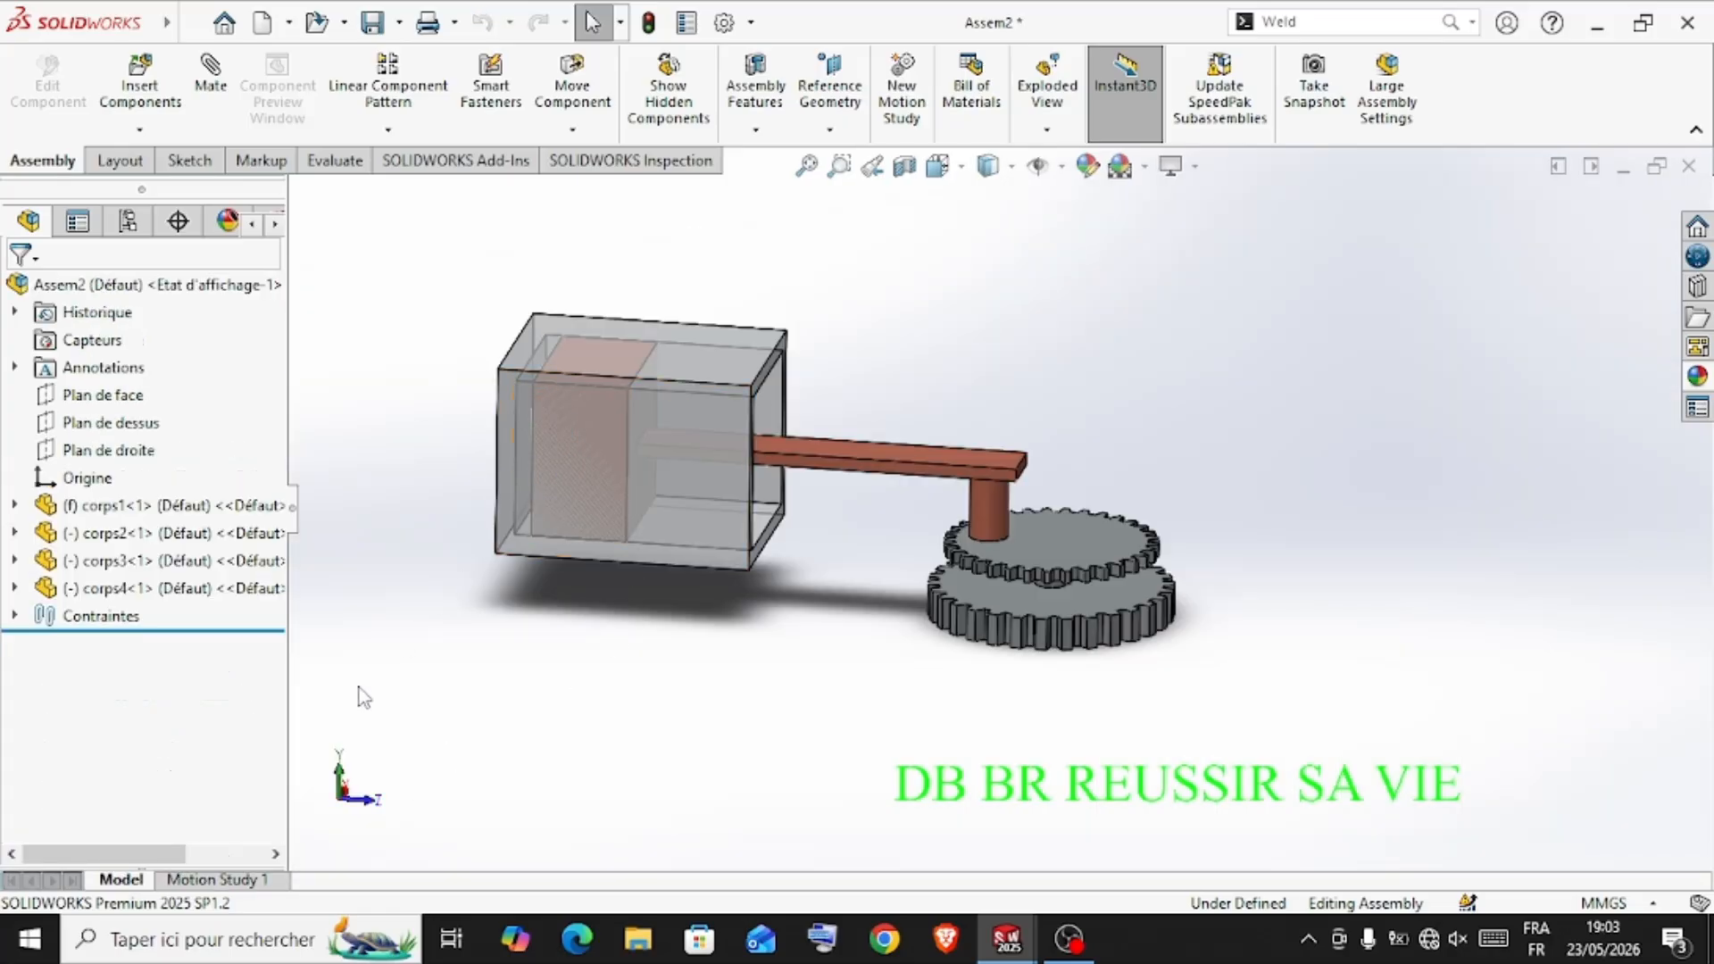
left_click(219, 880)
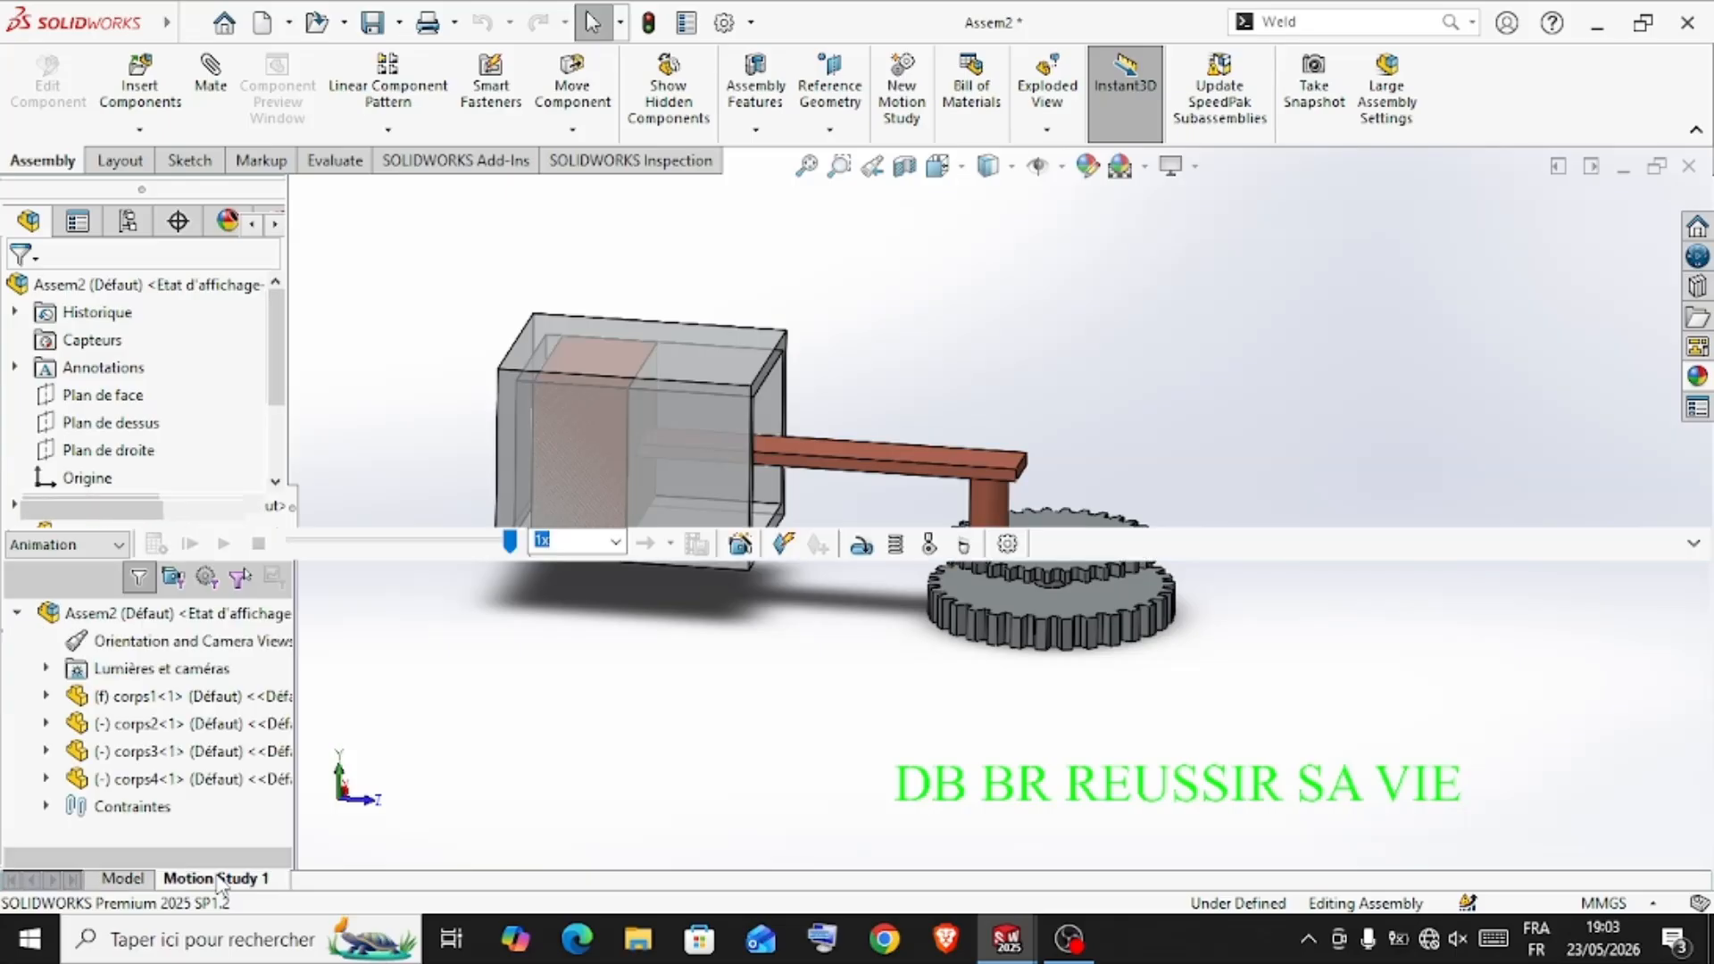
left_click(862, 546)
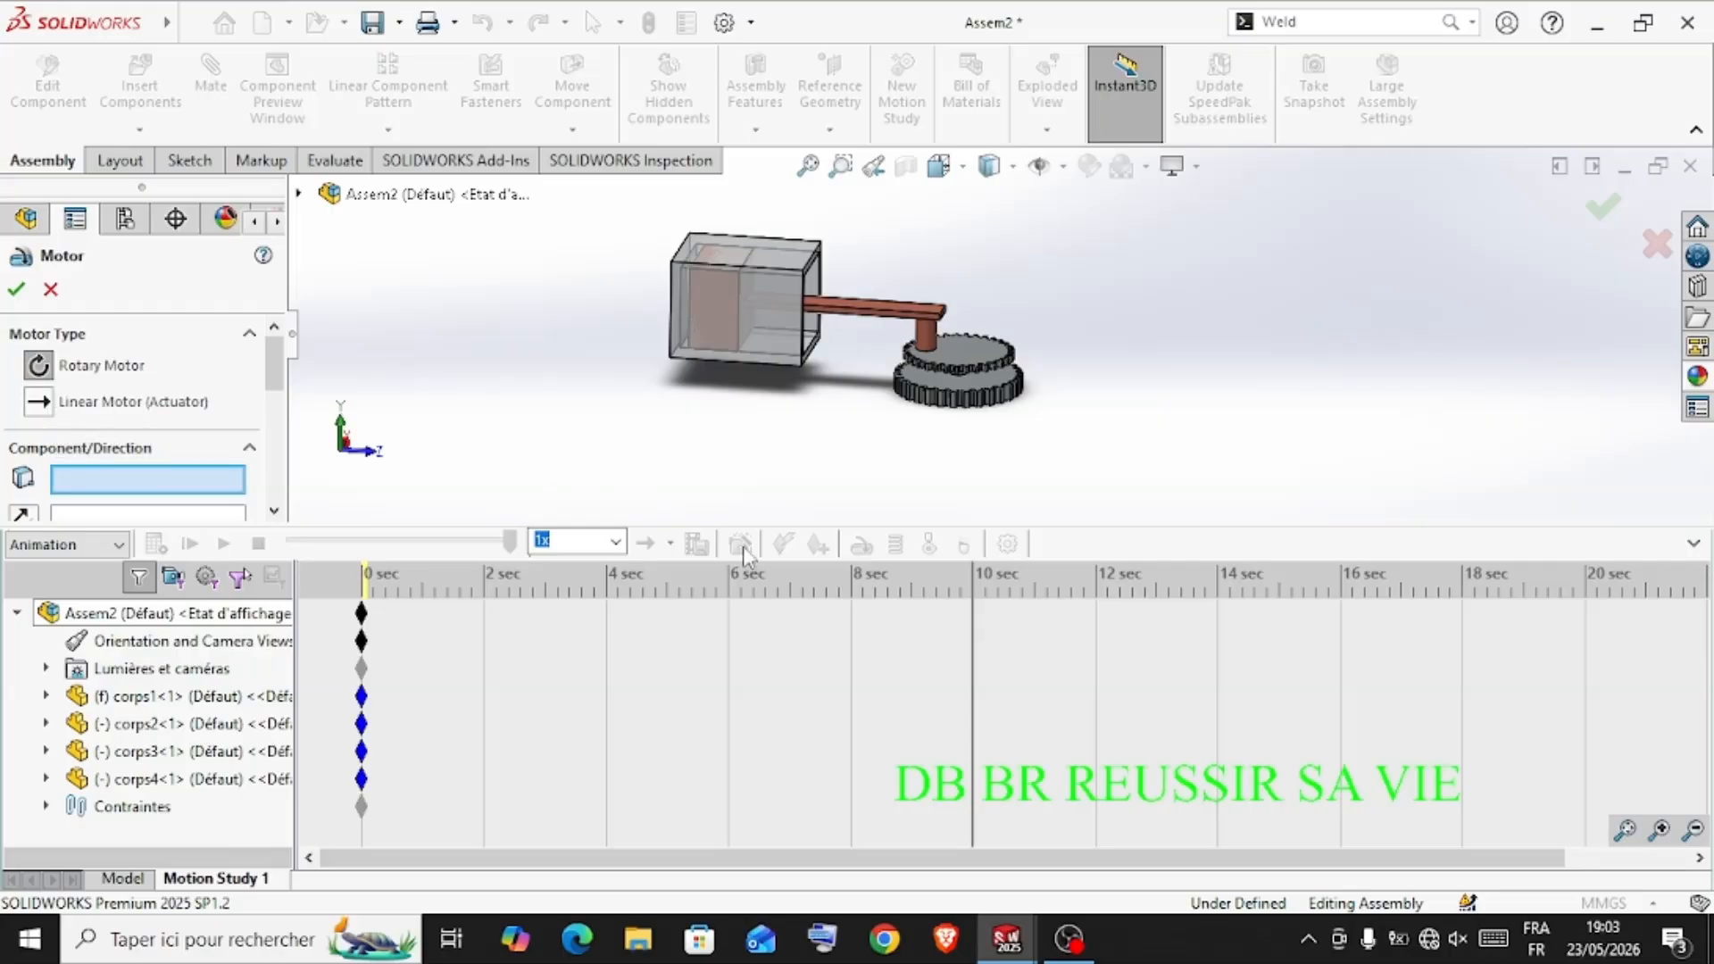
middle_click_drag(884, 487, 837, 302)
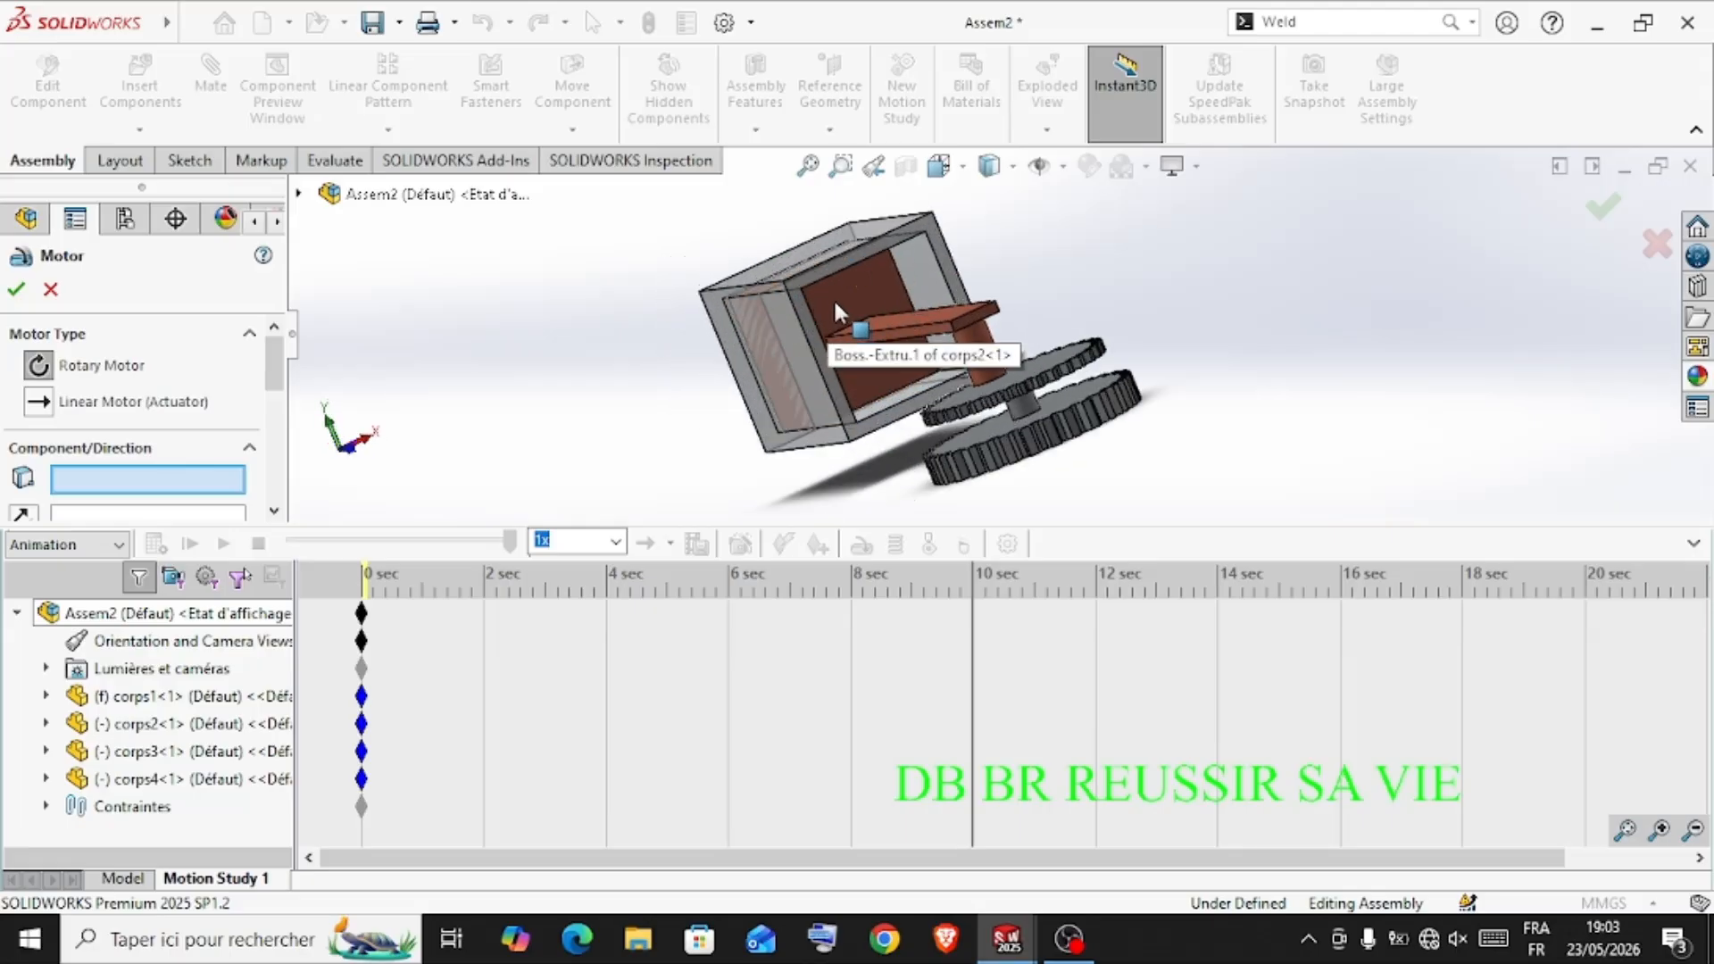
left_click(834, 301)
middle_click_drag(718, 370, 795, 452)
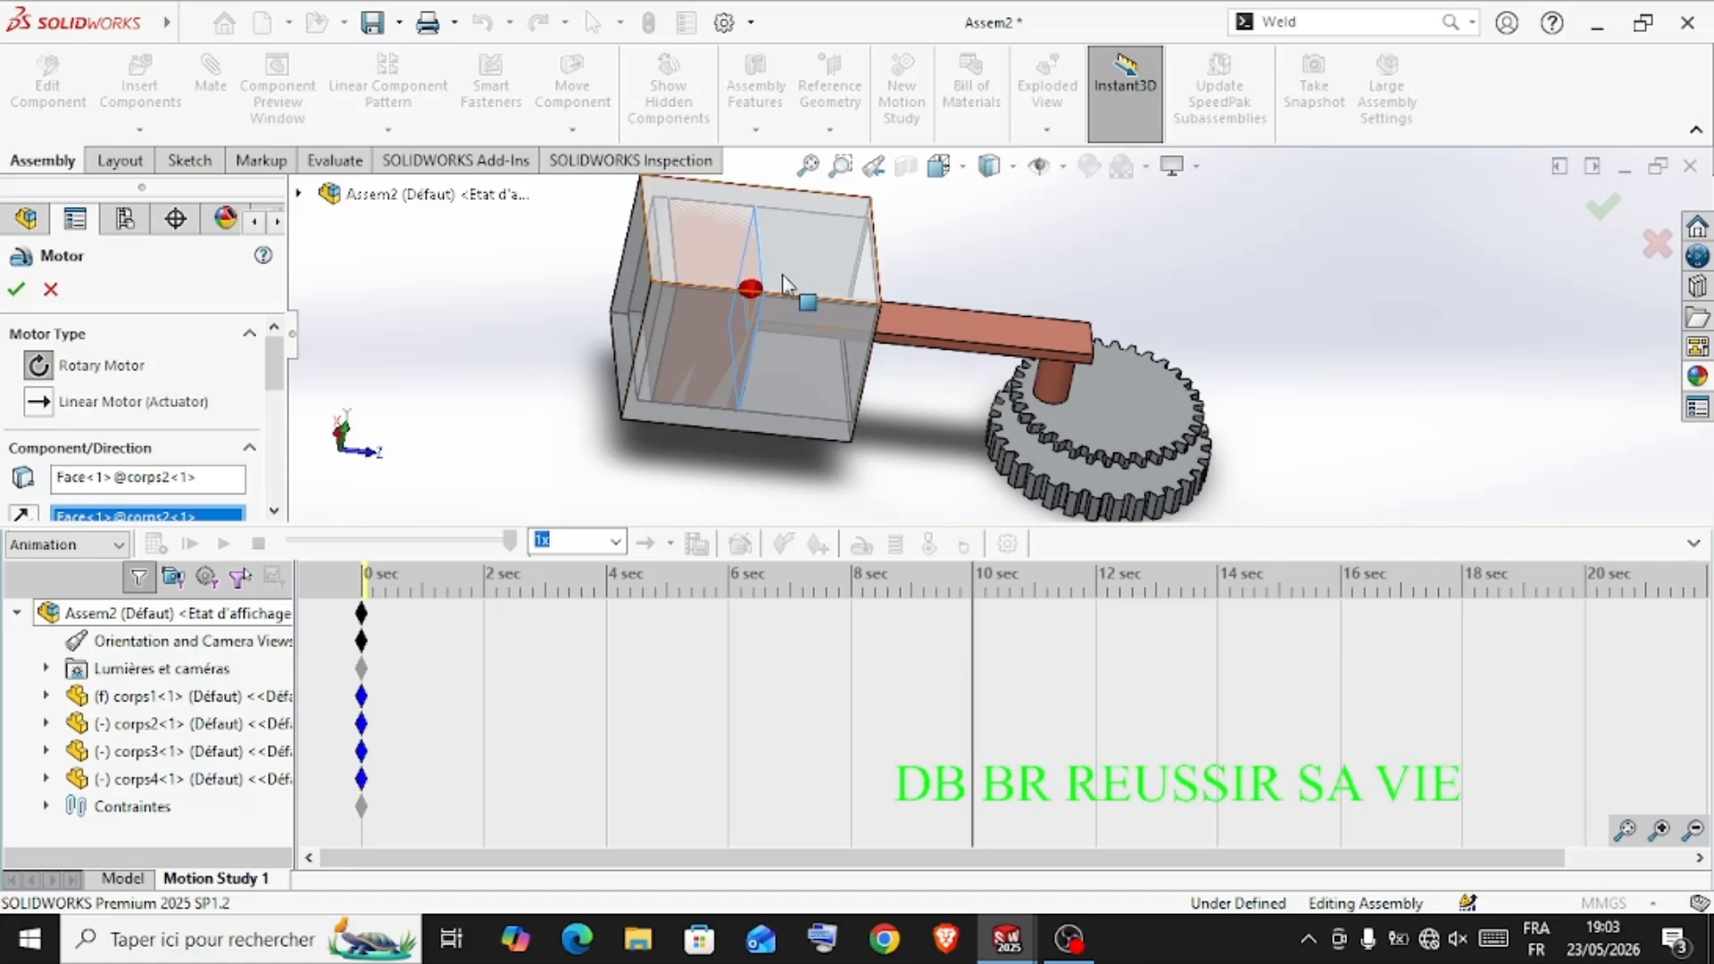
middle_click_drag(784, 287, 743, 292)
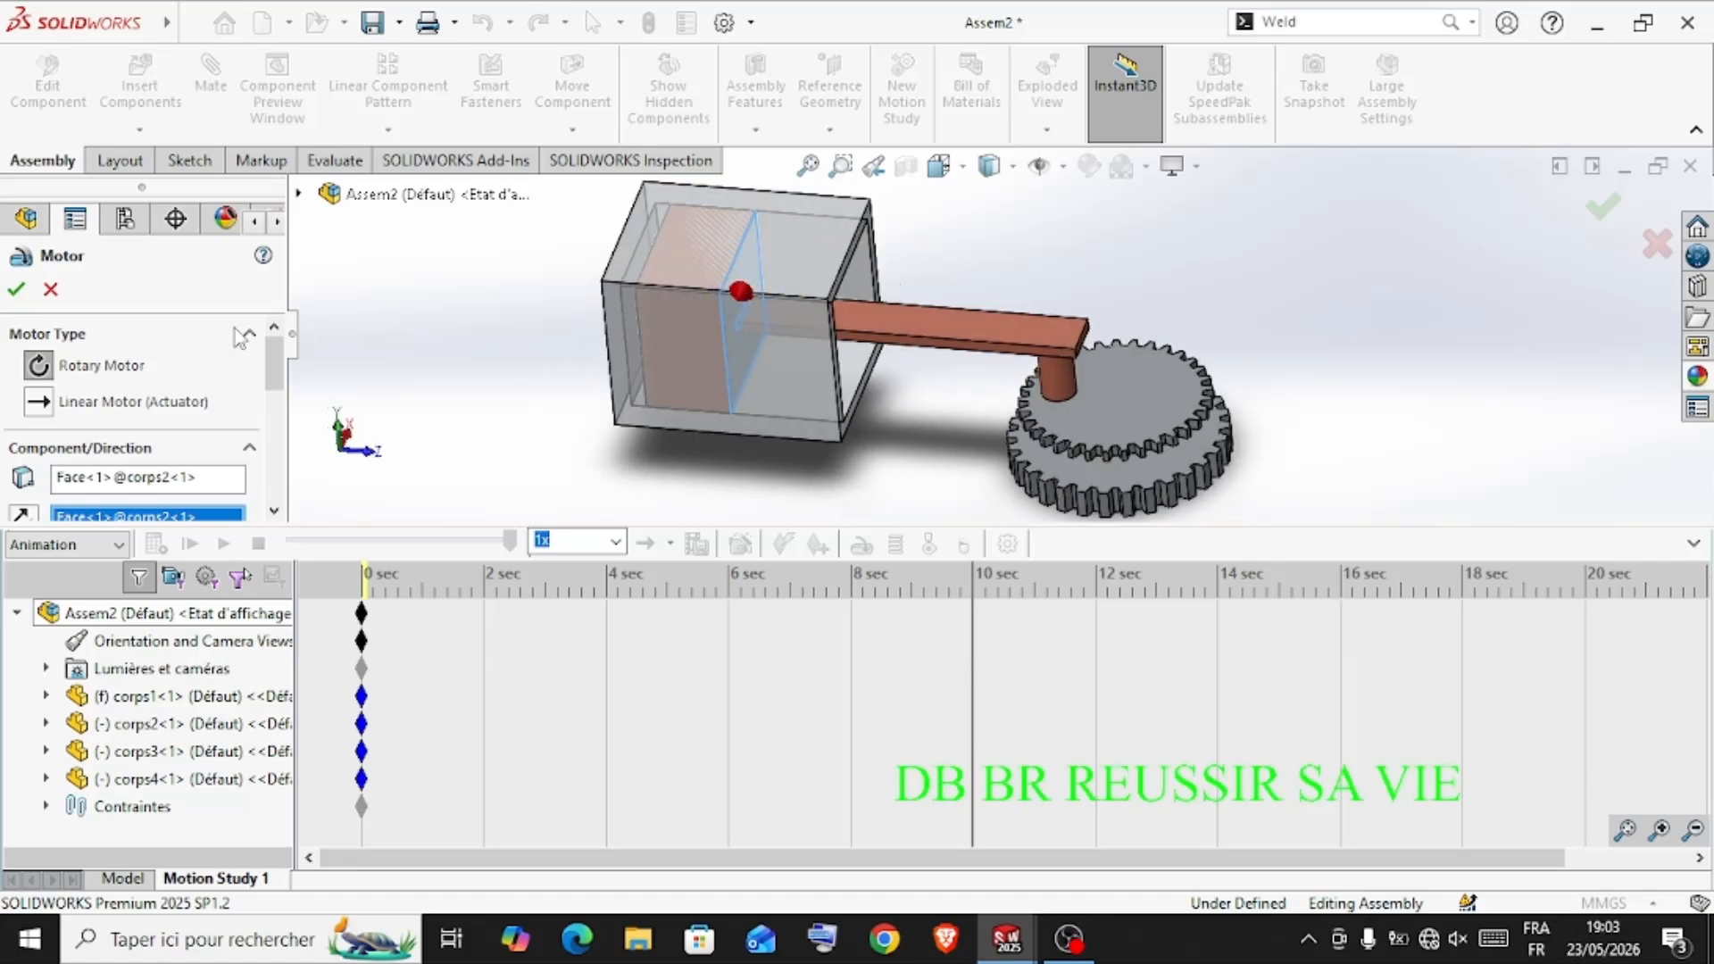
left_click(37, 404)
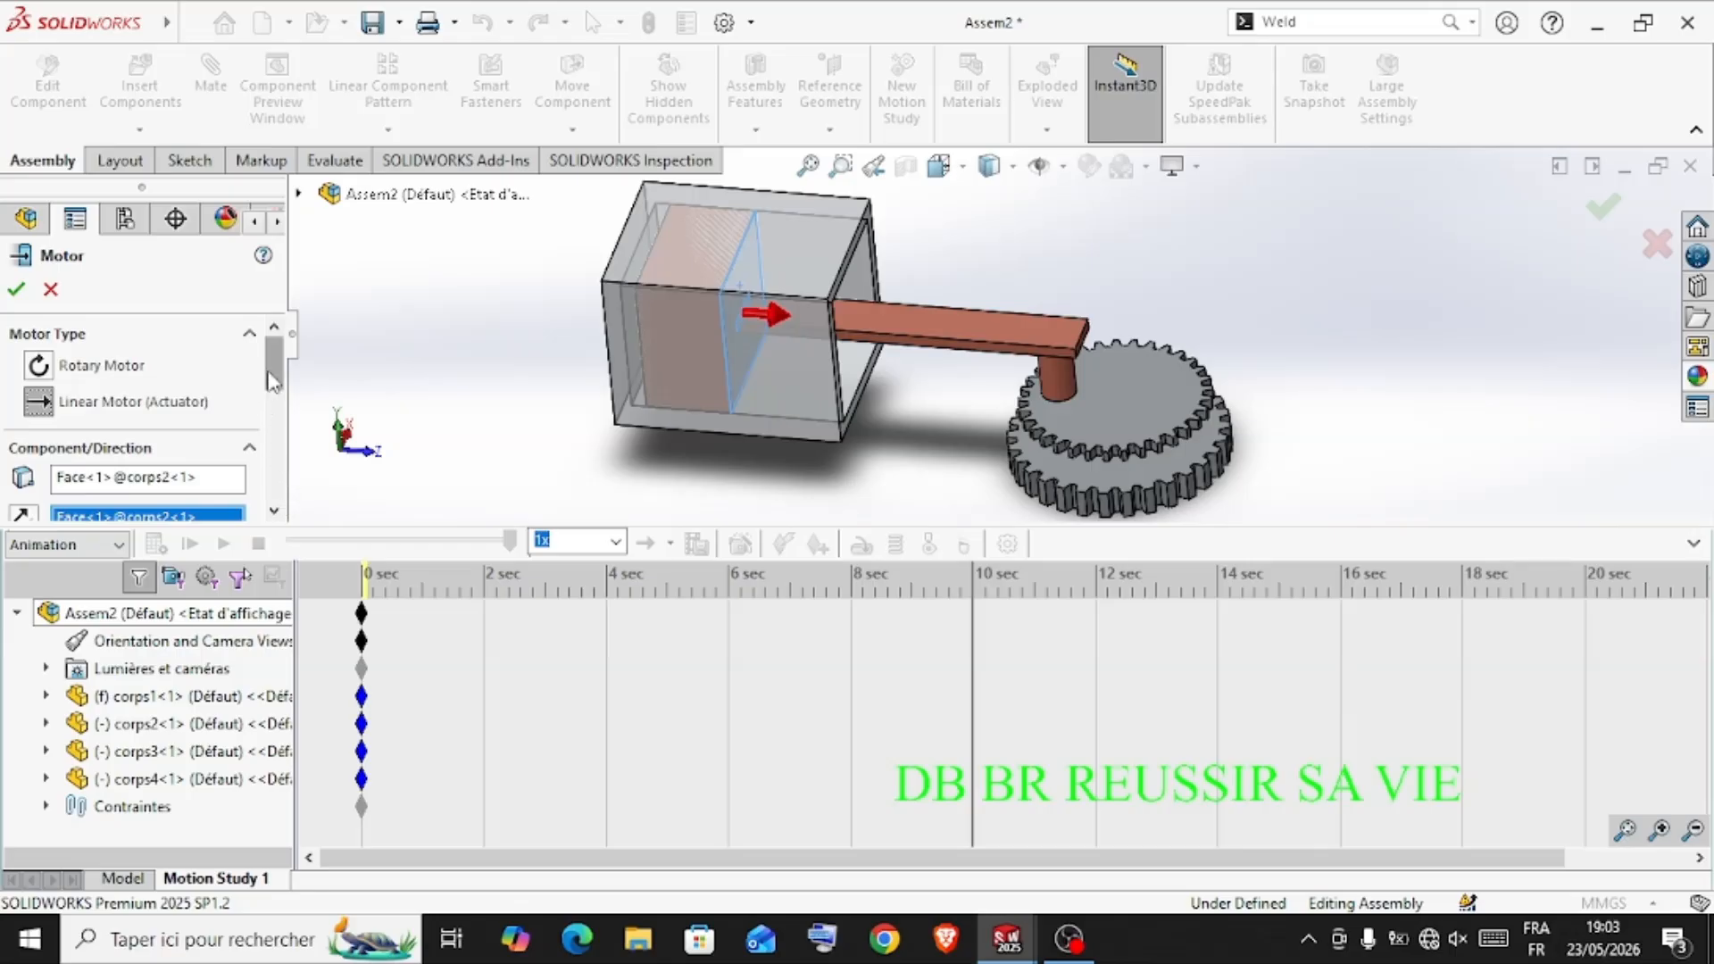
left_click_drag(271, 373, 279, 443)
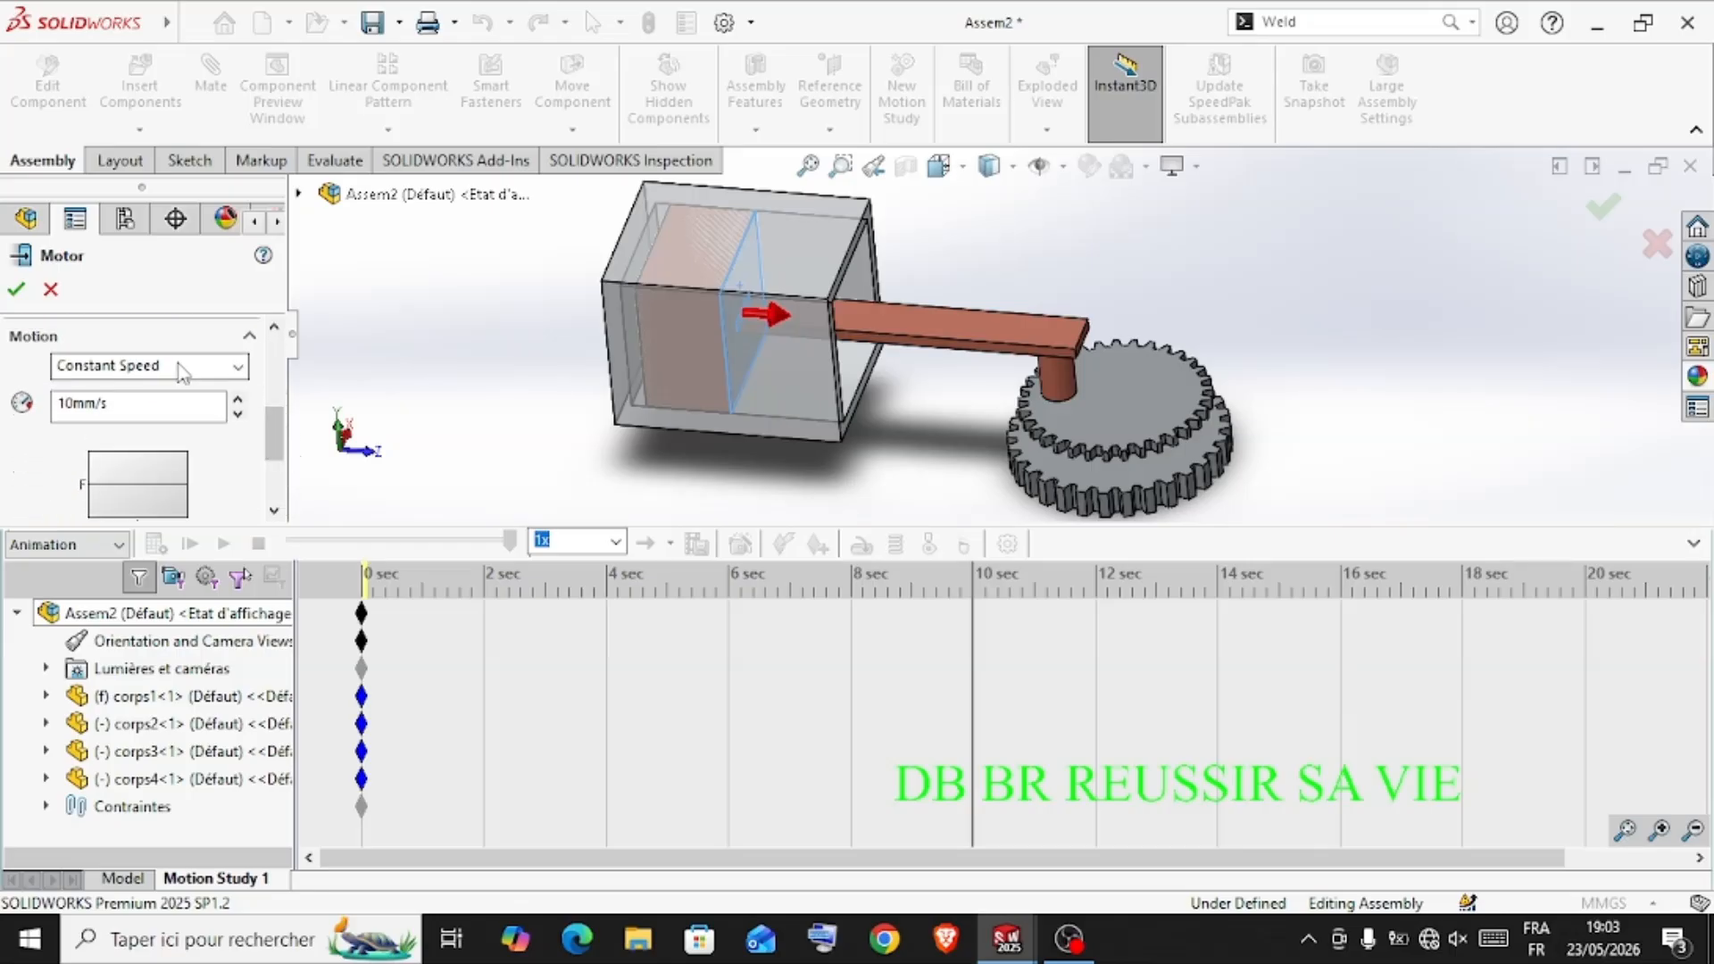
scroll(275, 446, "down", 3)
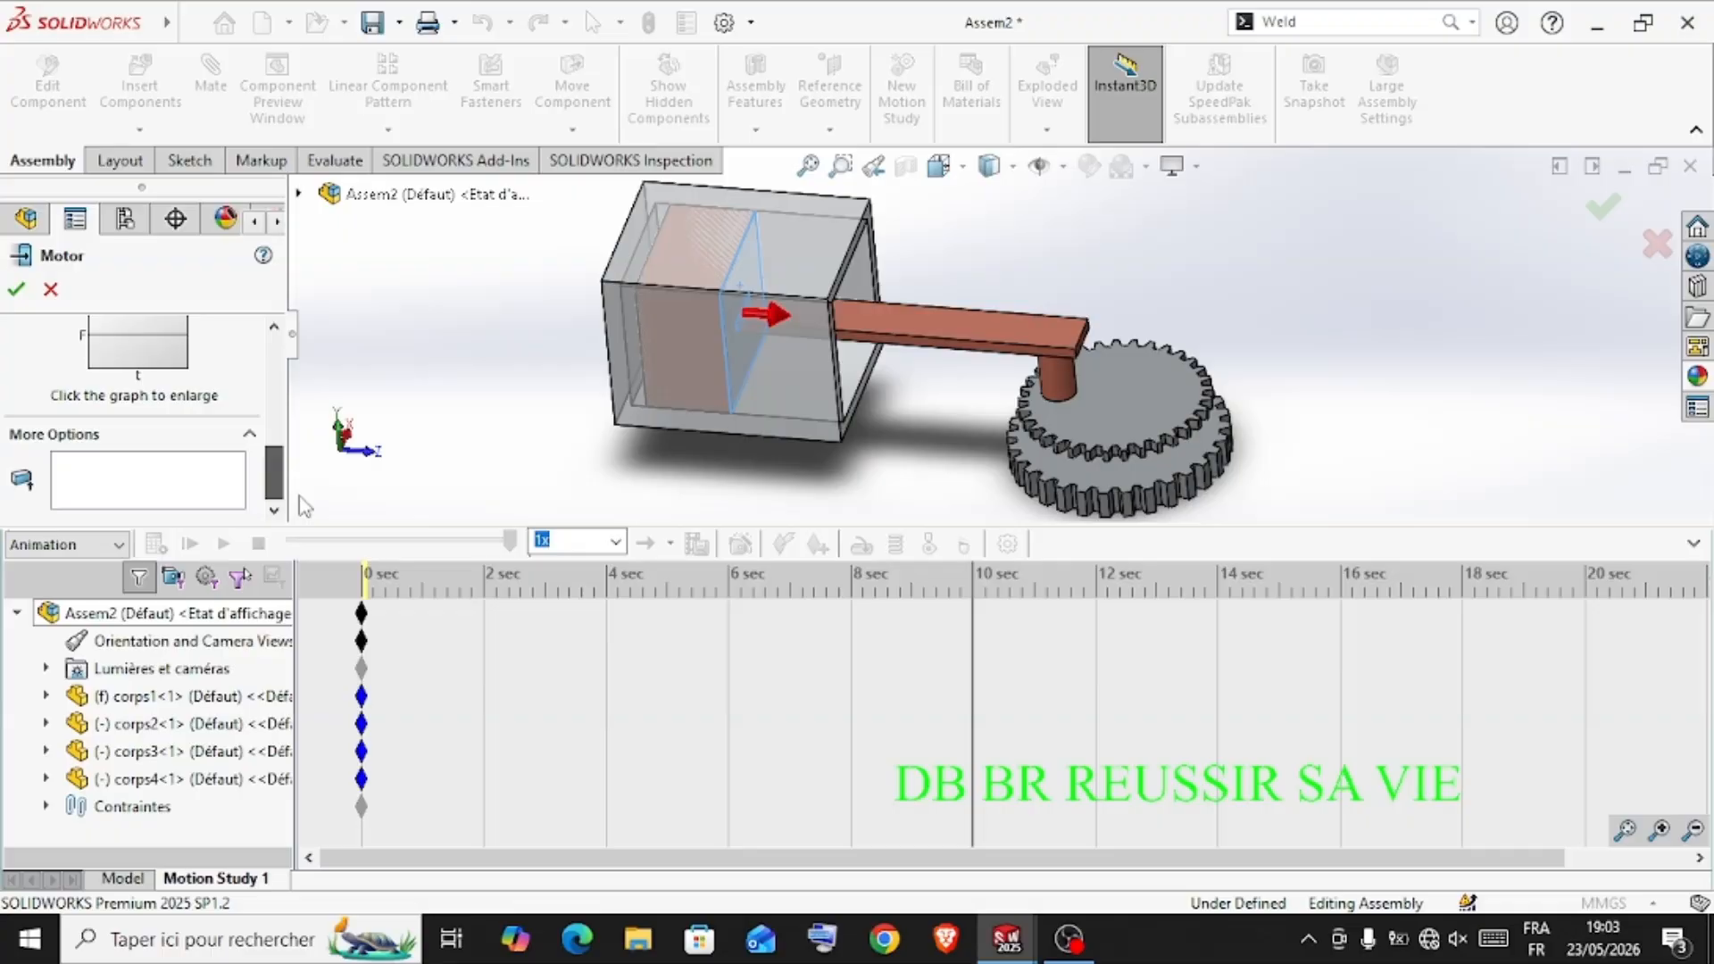
left_click(16, 290)
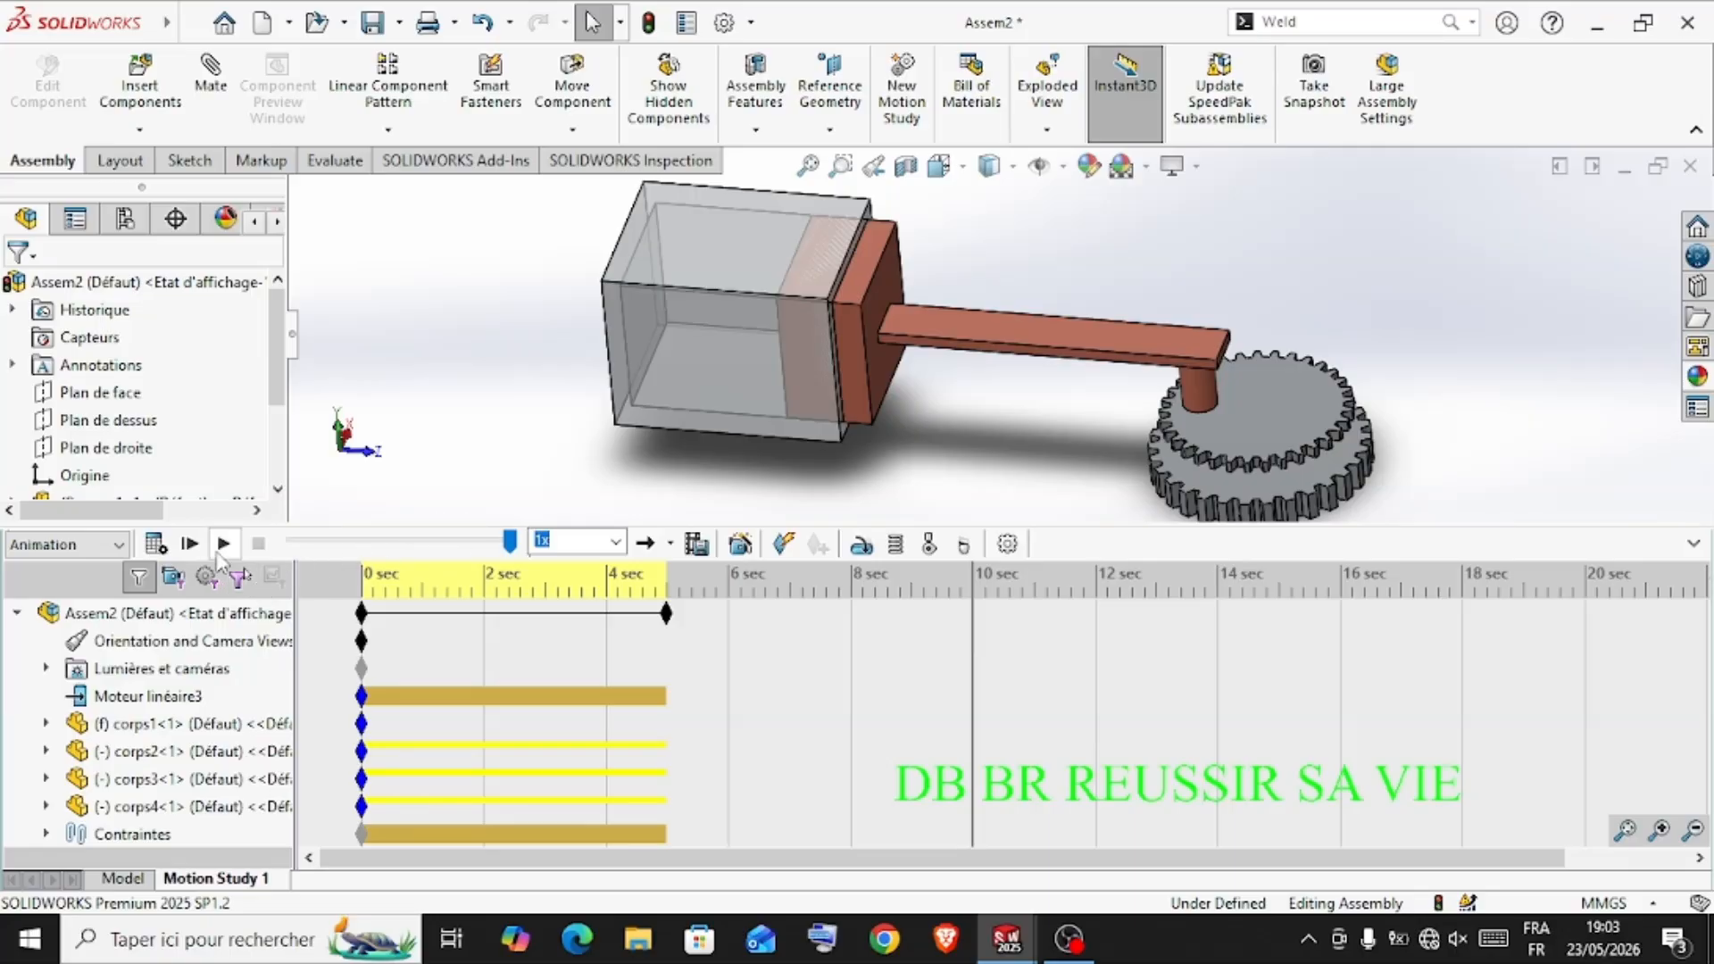
left_click(169, 545)
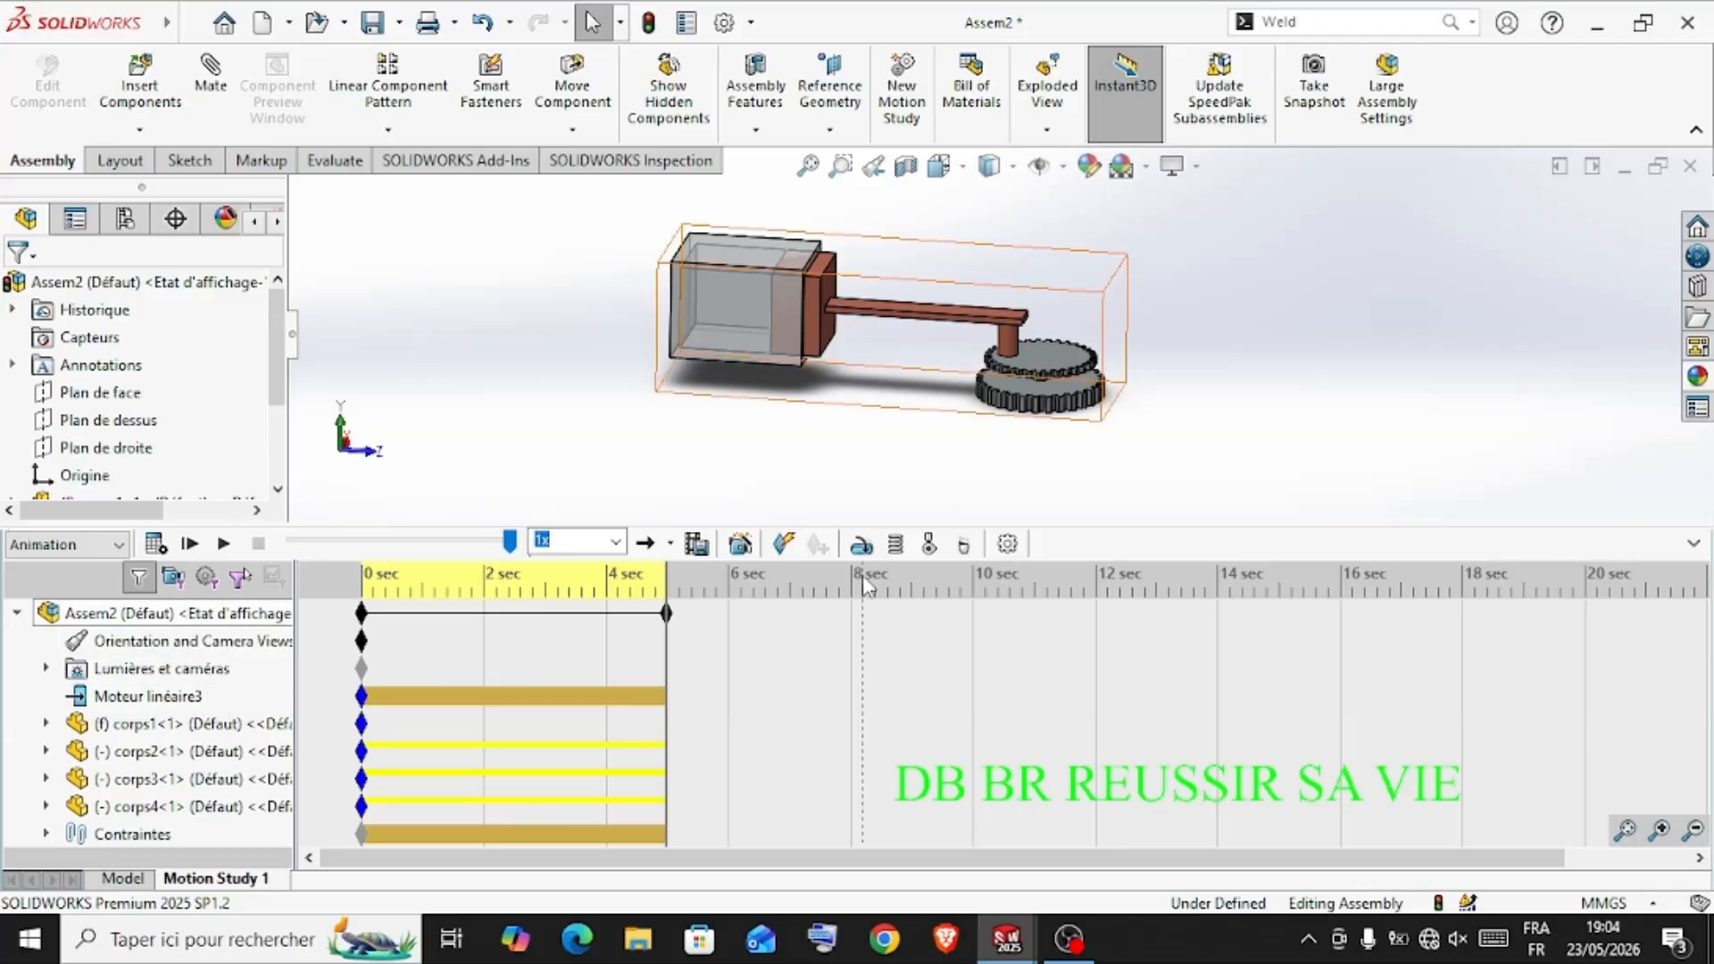
Add an opposing linear motor on the face of corps2 away from the rod at a constant speed of 10 mm/s
left_click(862, 547)
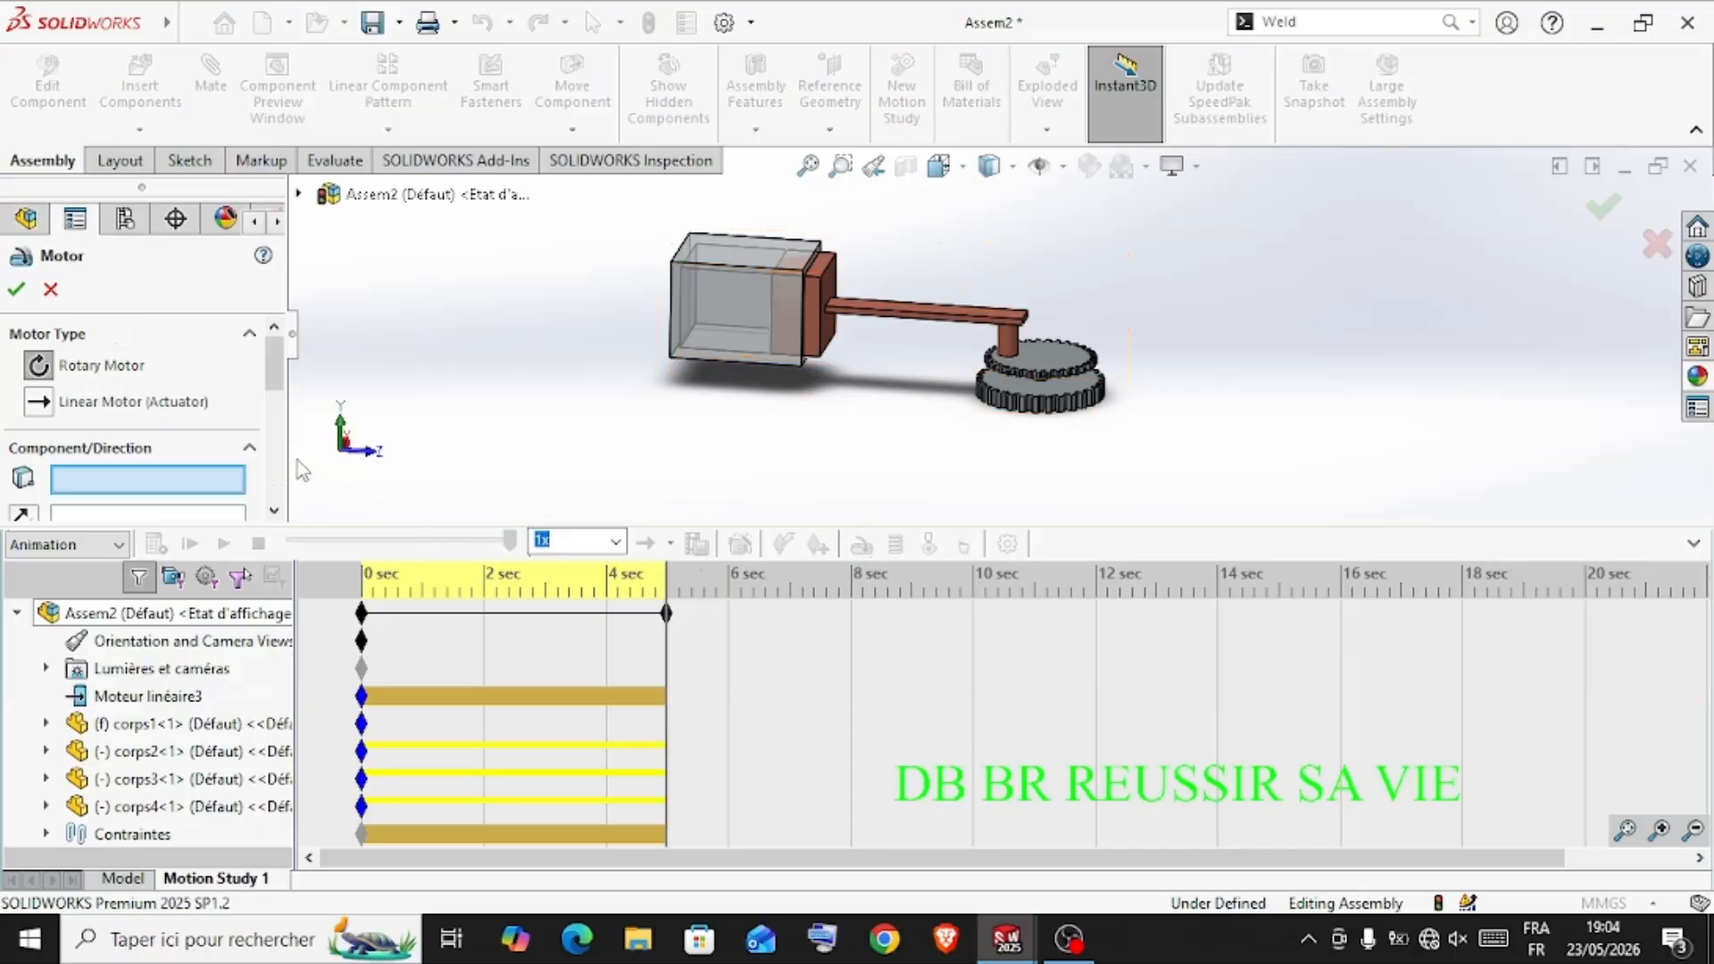
middle_click_drag(489, 406, 545, 482)
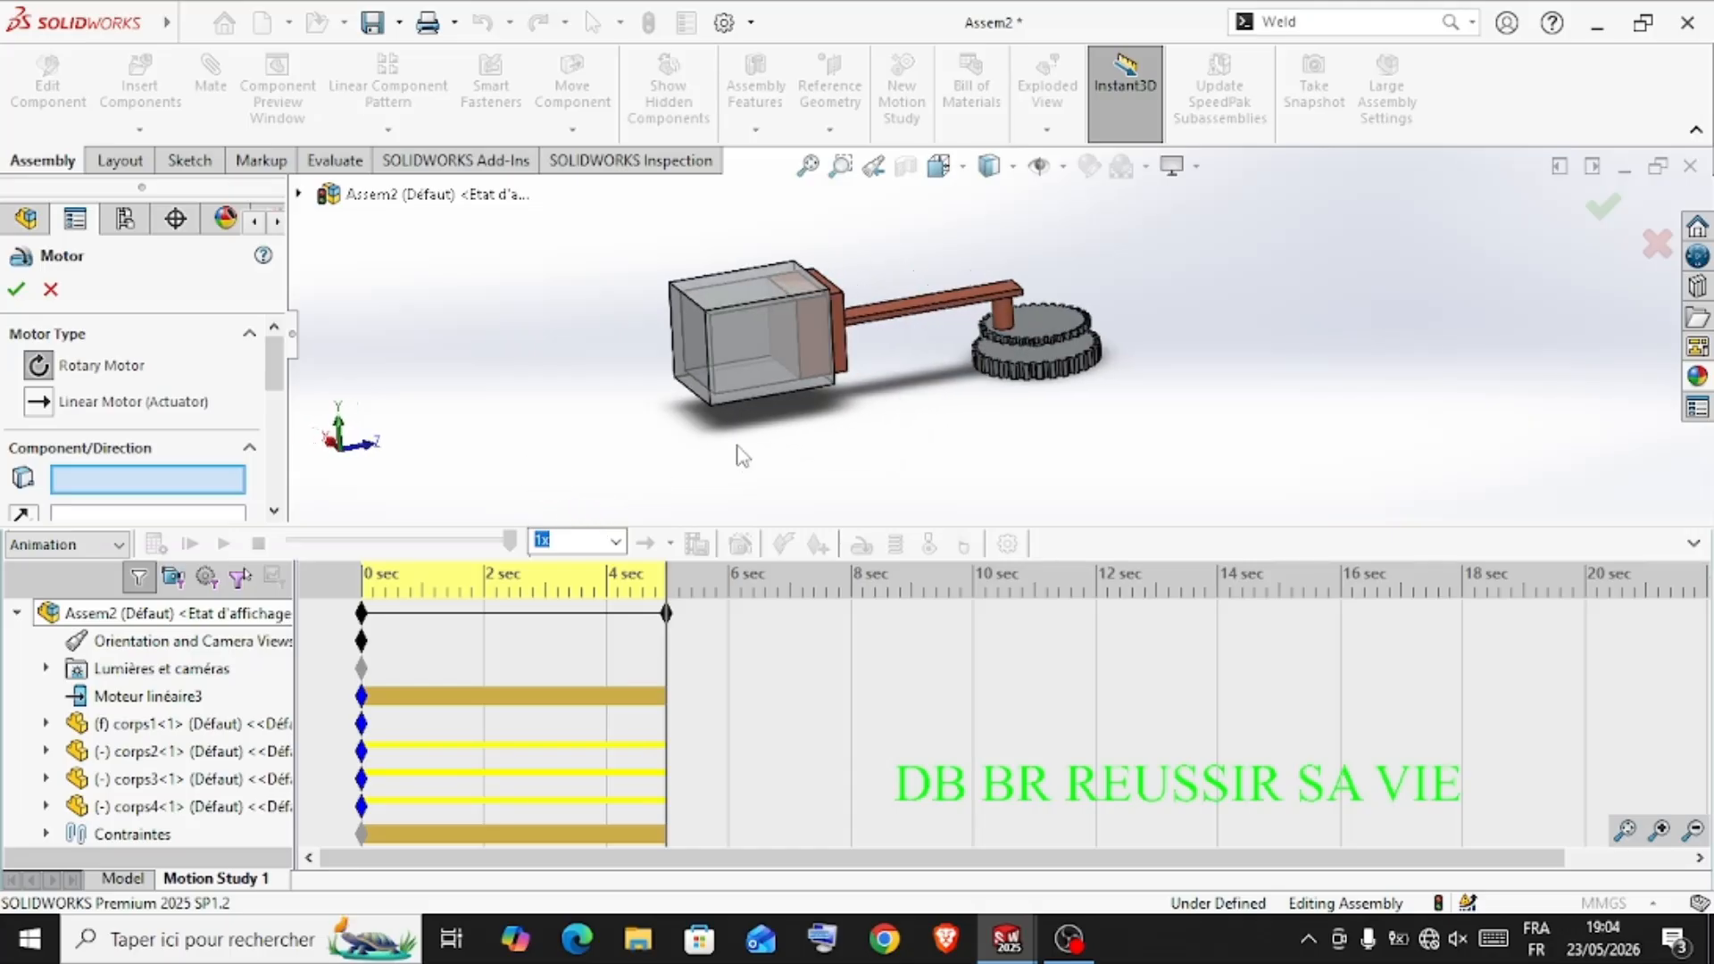
left_click(786, 347)
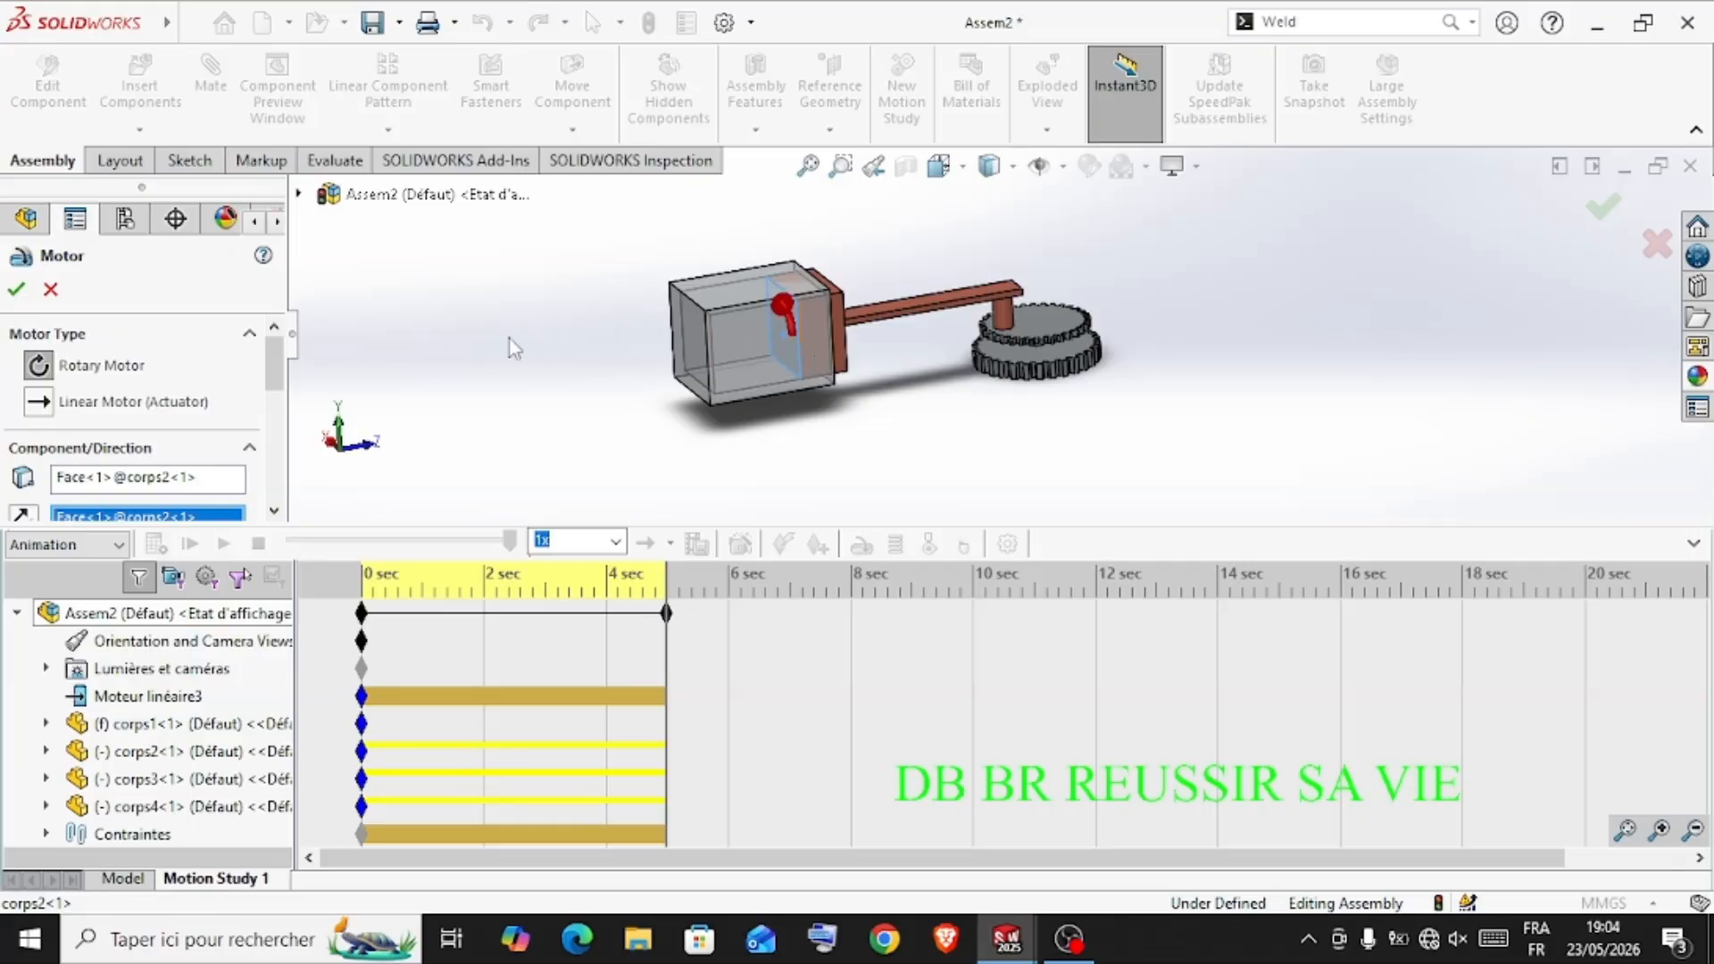
left_click(35, 402)
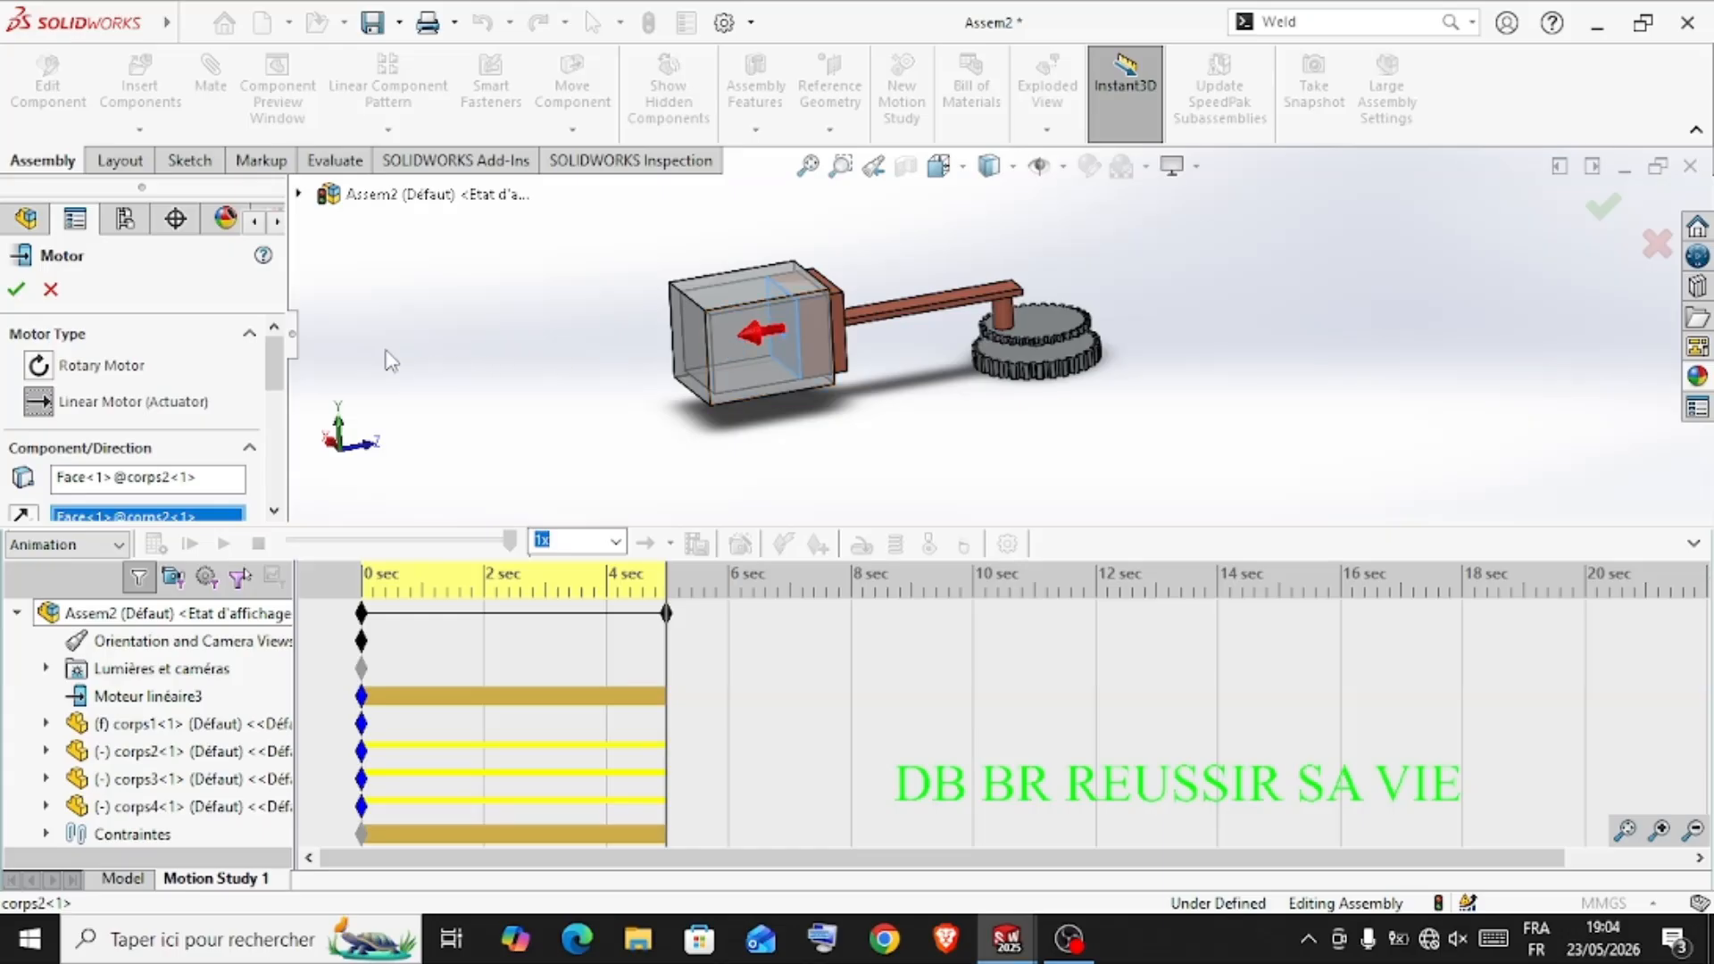
left_click_drag(274, 379, 277, 426)
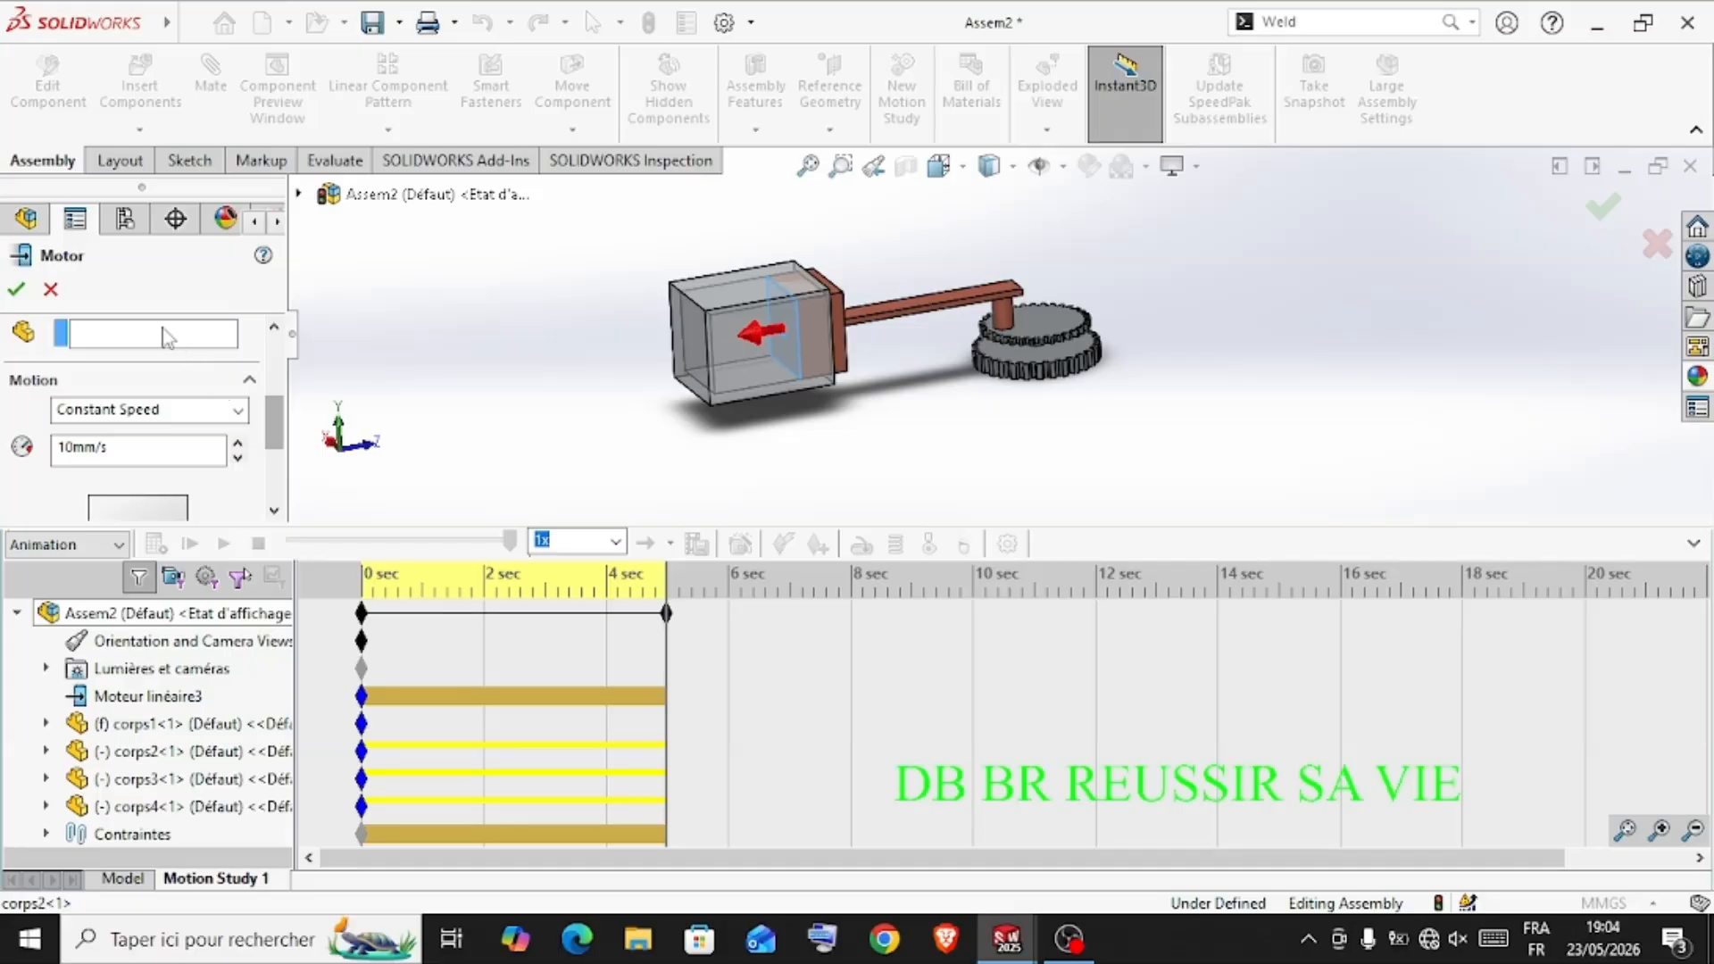
left_click(21, 292)
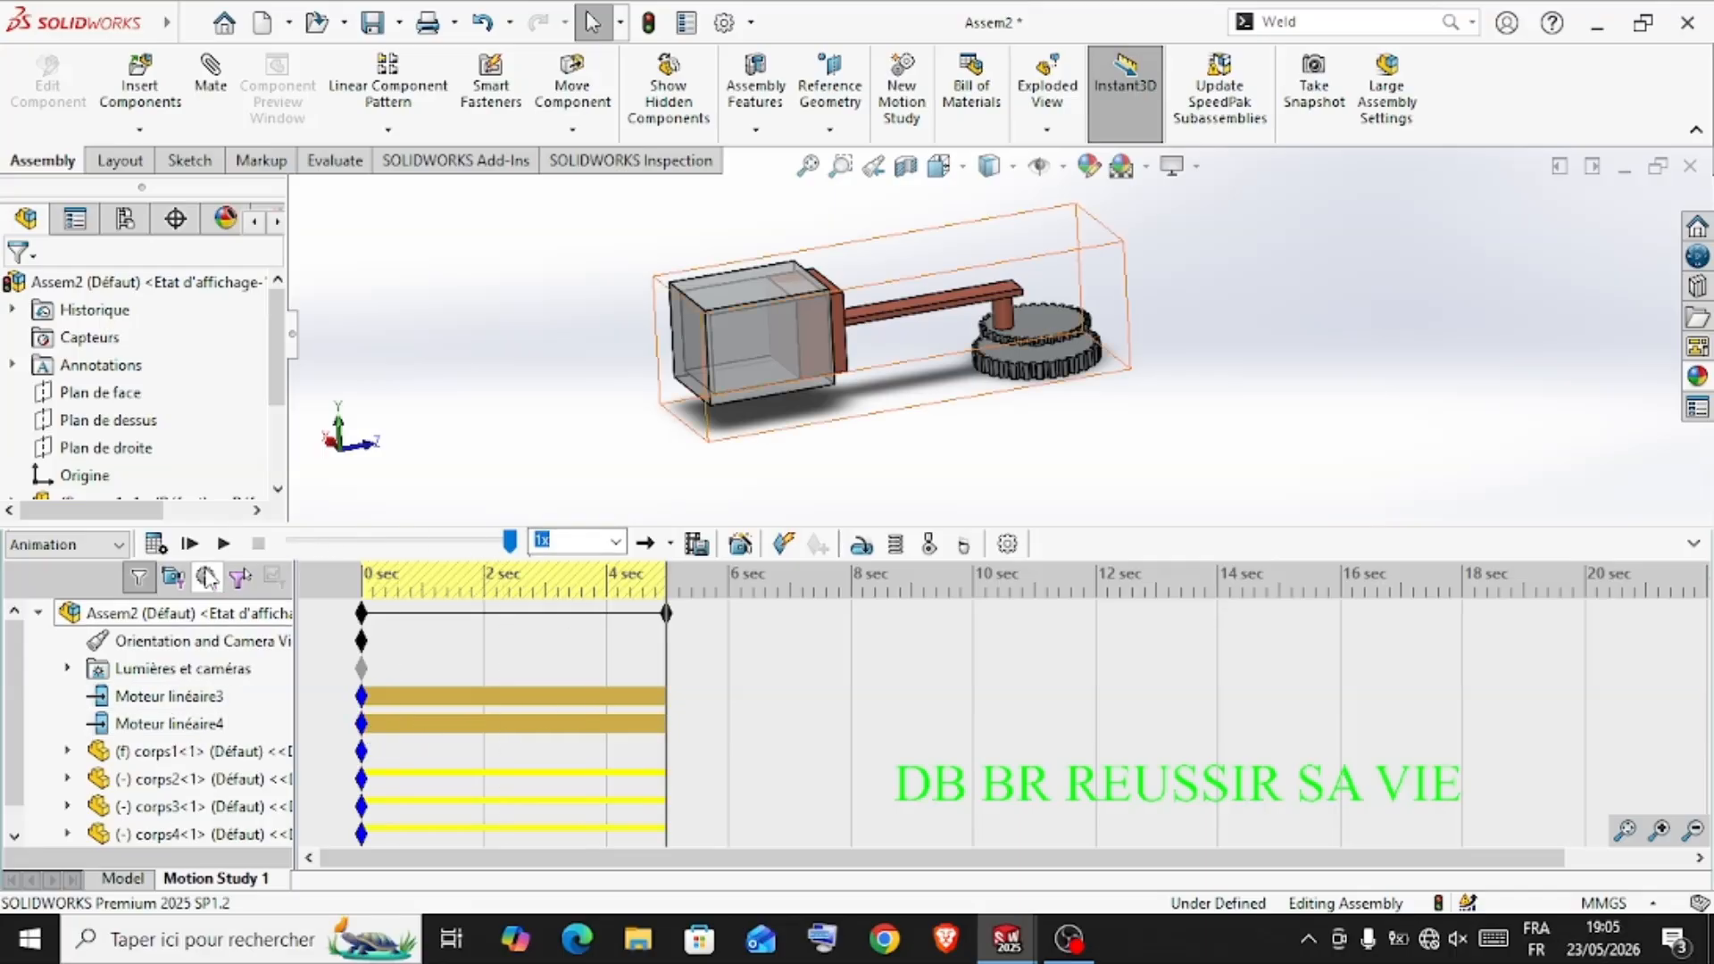
Calculate the motion study and add a key for Moteur linéaire4 at about 10 s
left_click(155, 543)
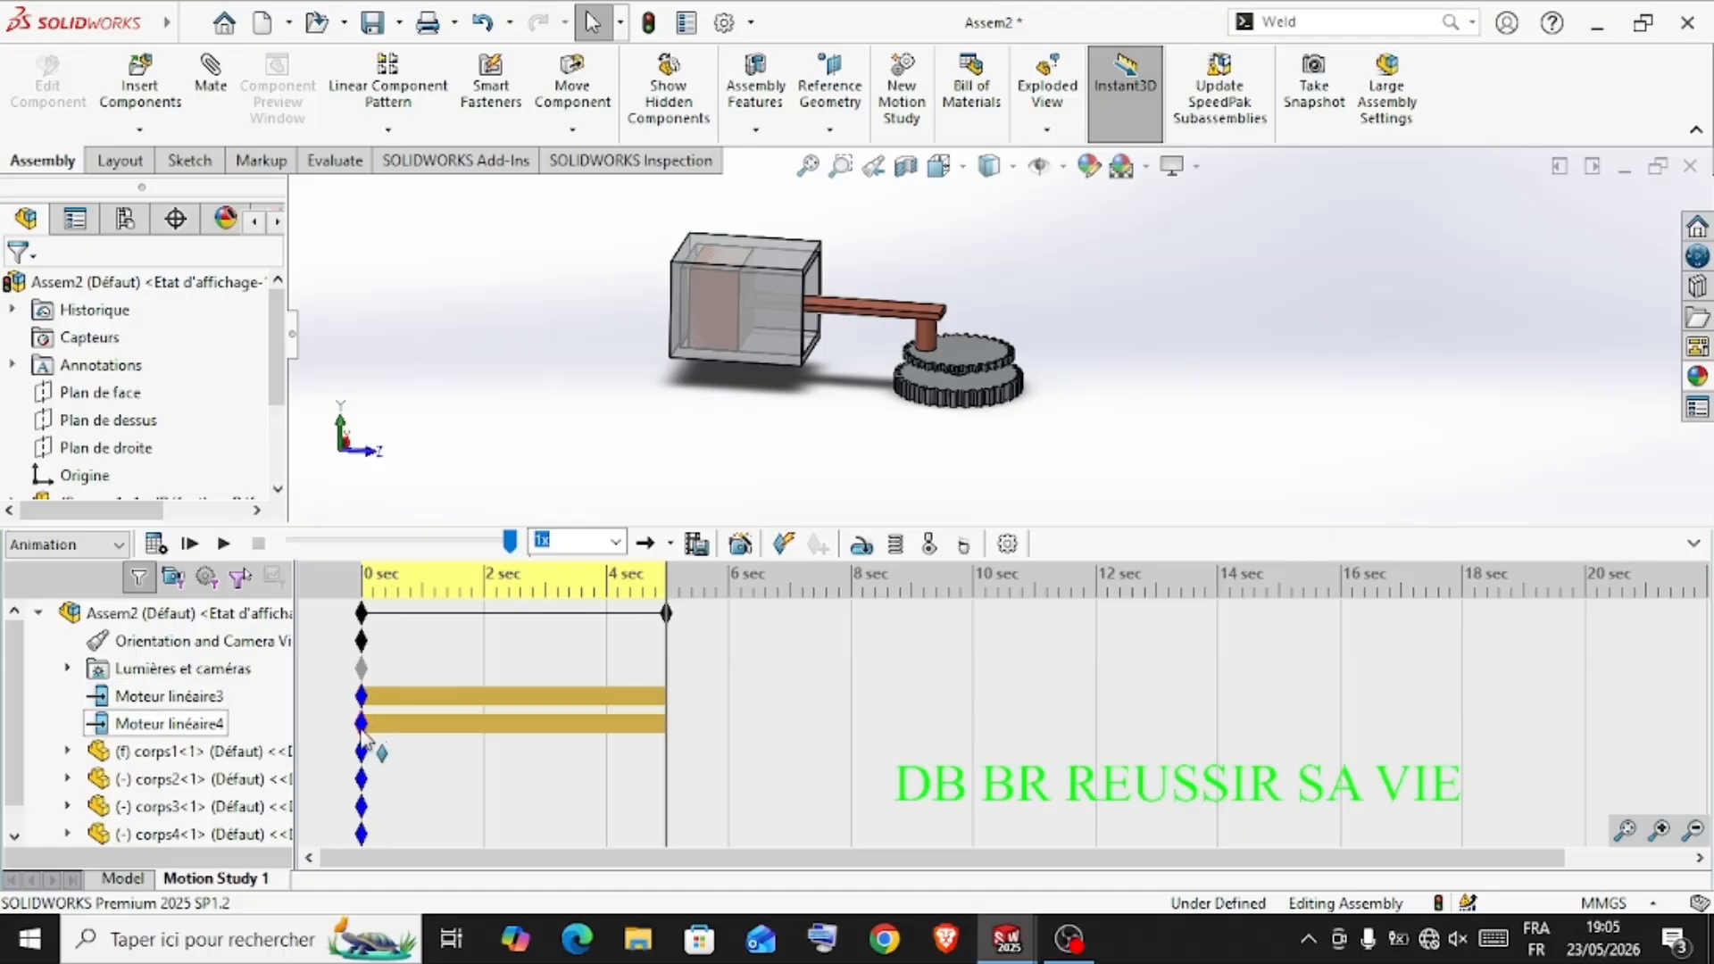
mouse_move(366, 733)
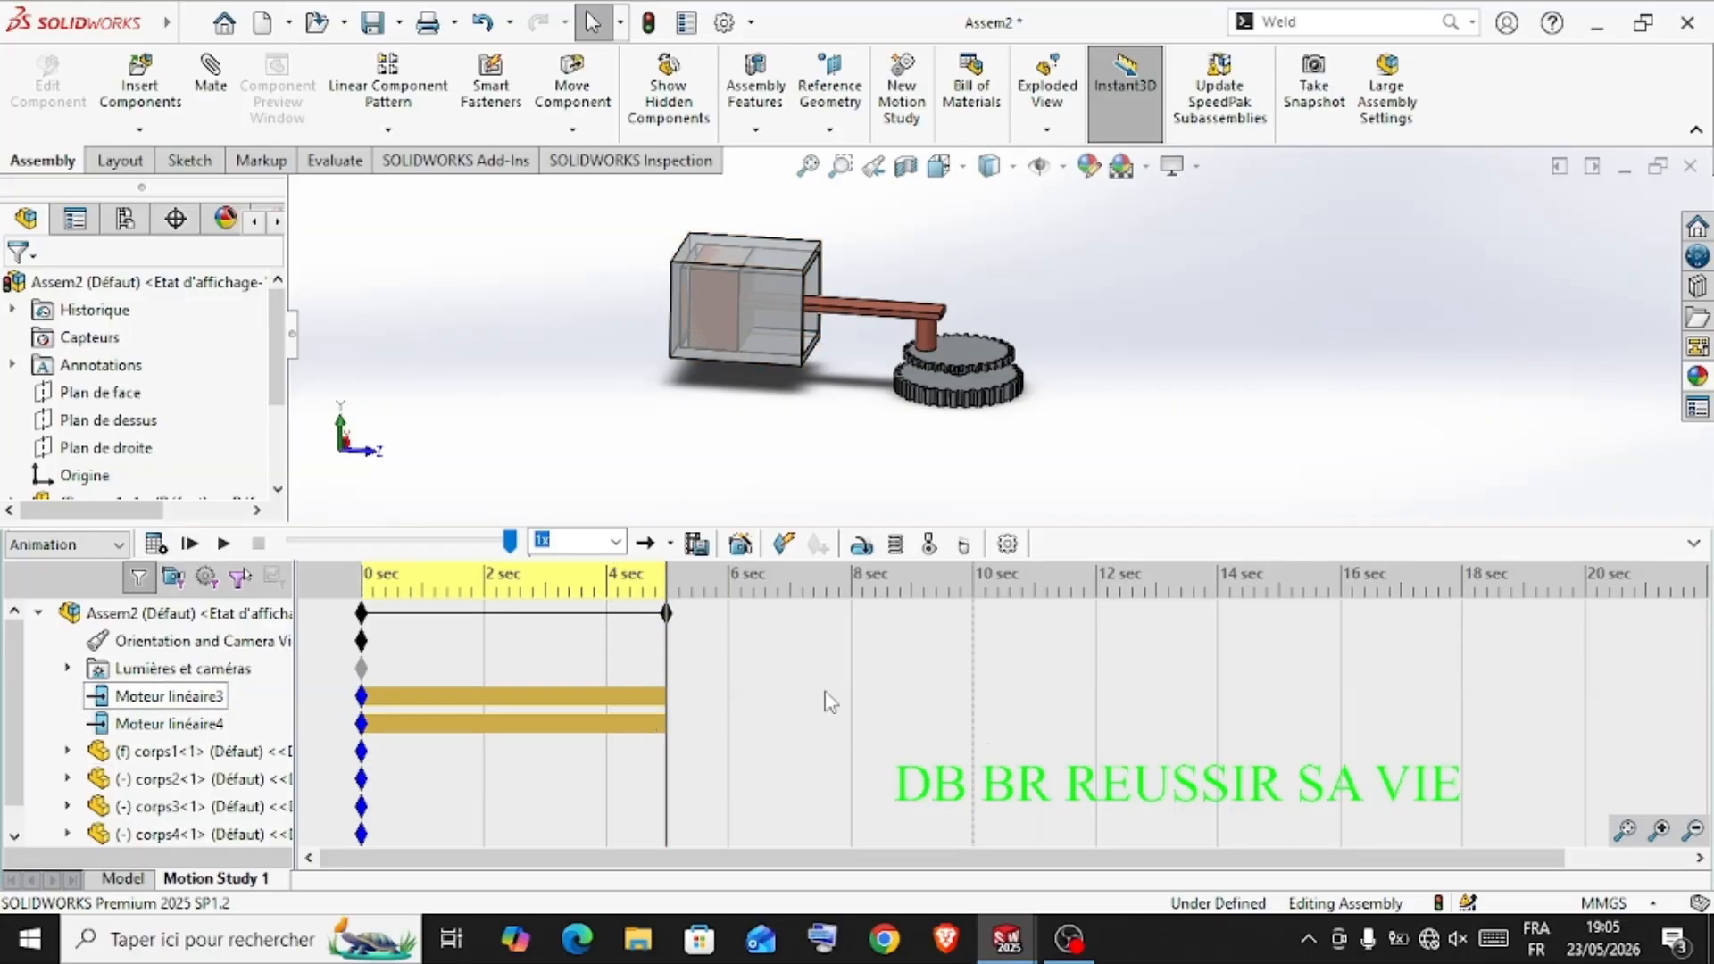
left_click(397, 730)
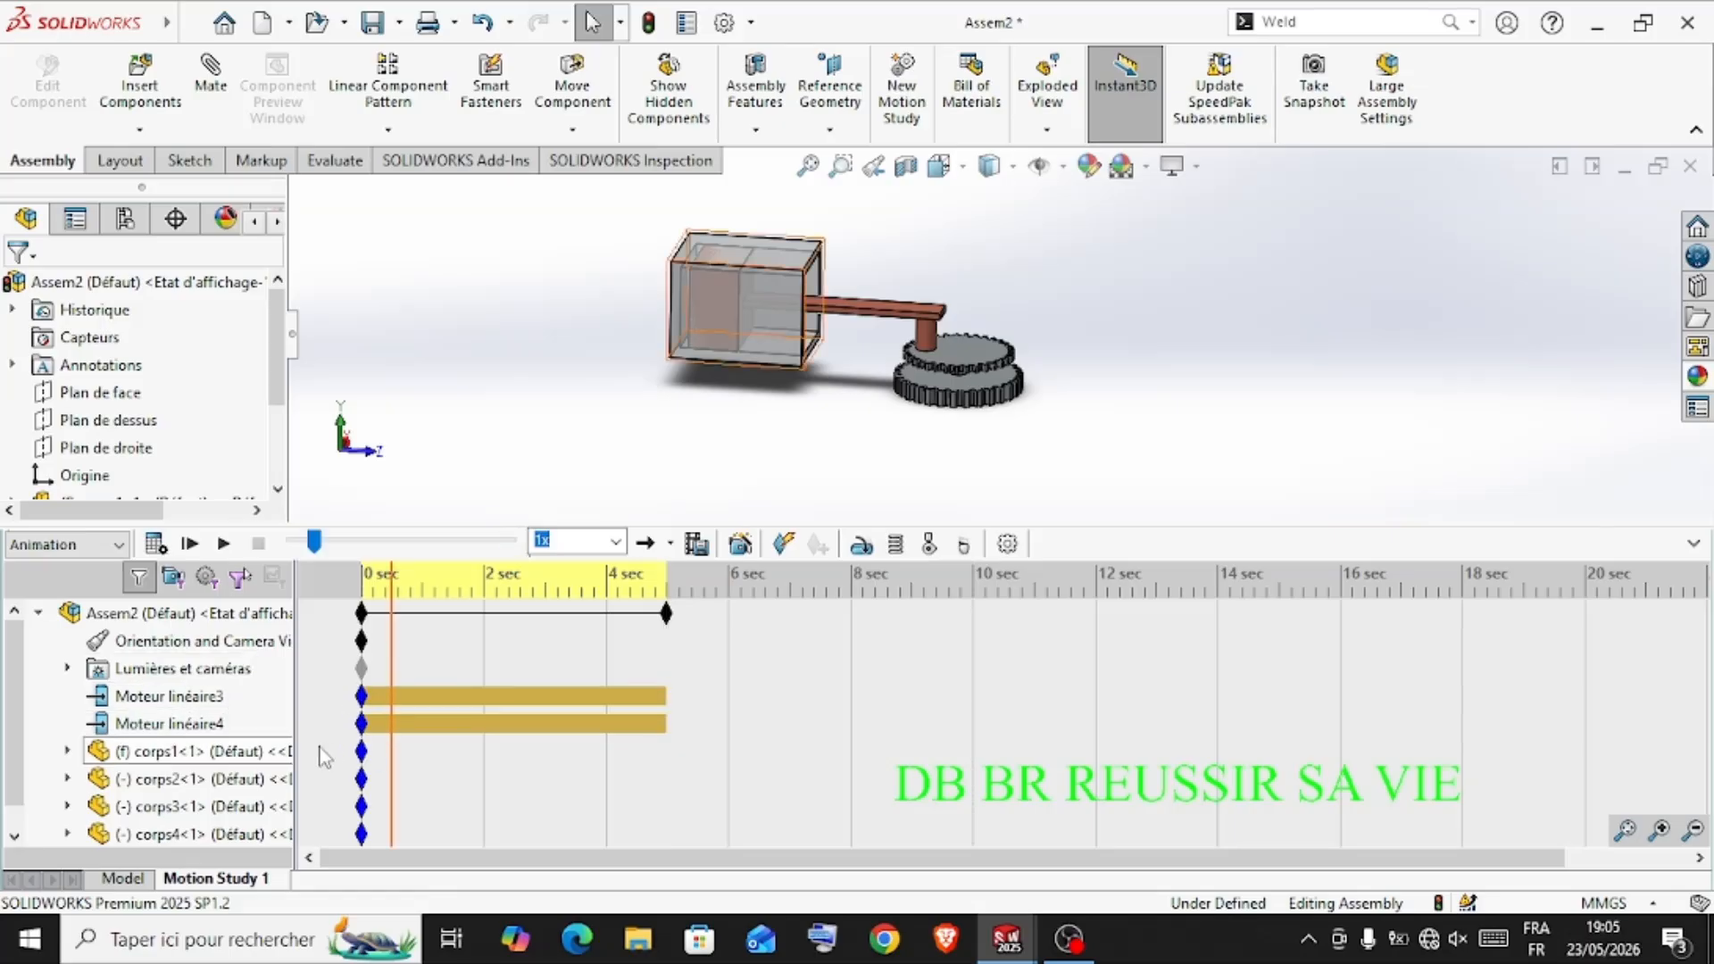
left_click(198, 730)
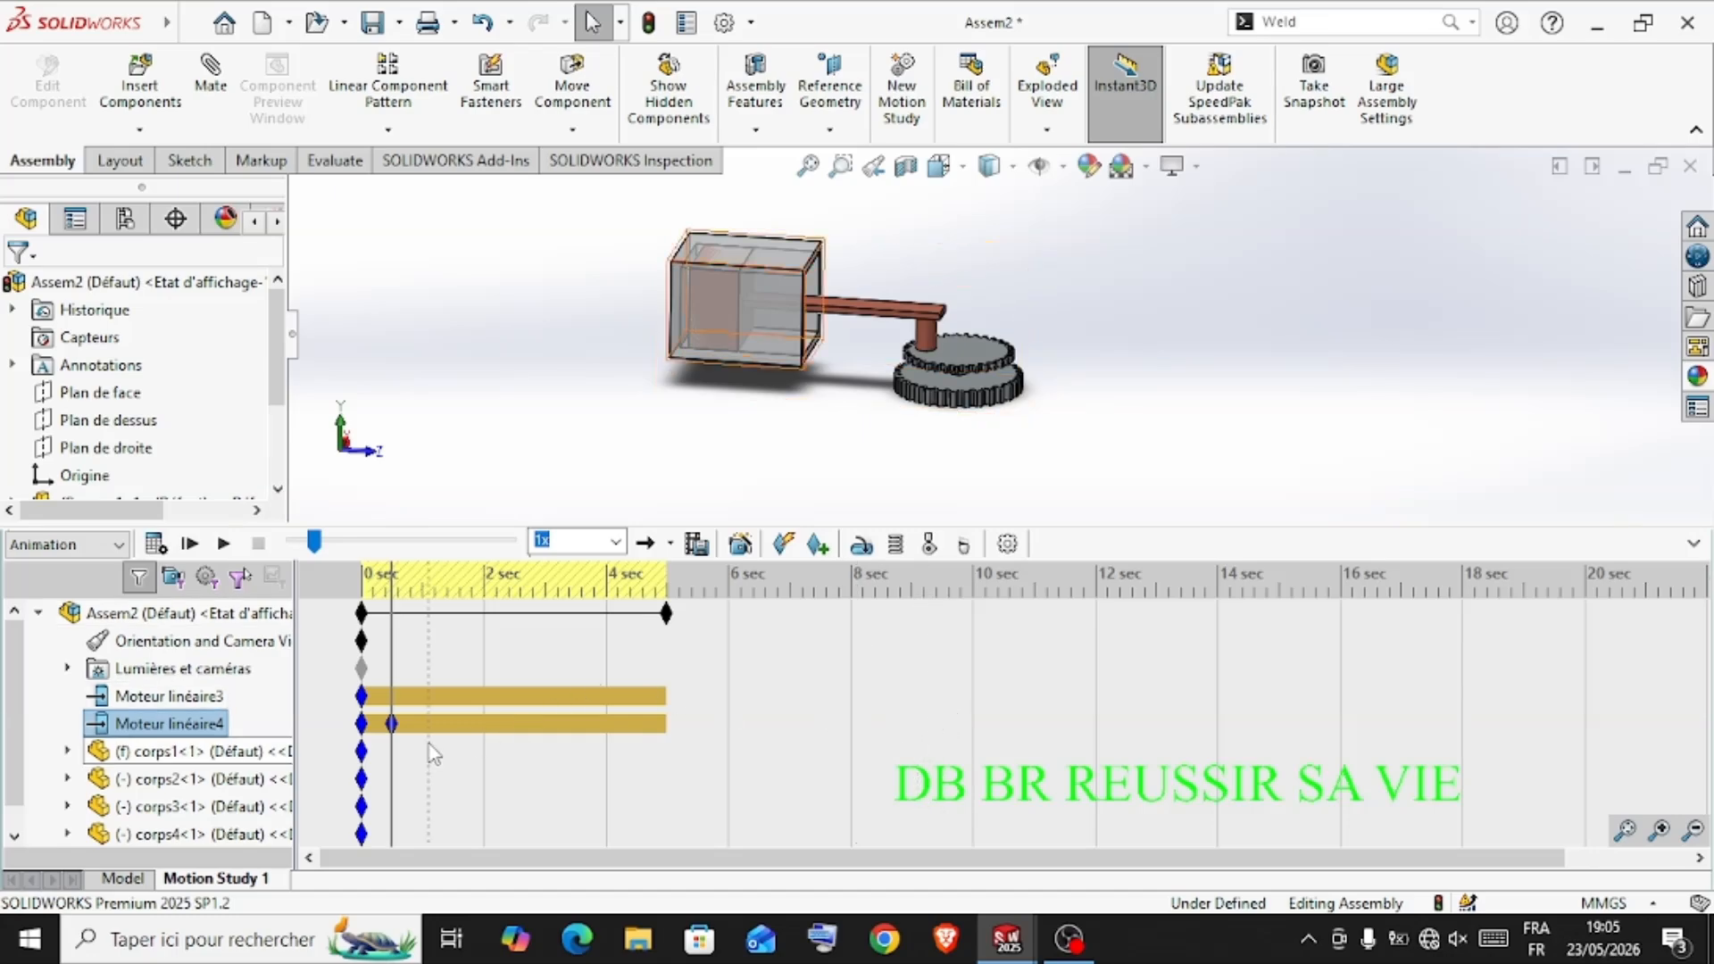
left_click_drag(395, 728, 982, 750)
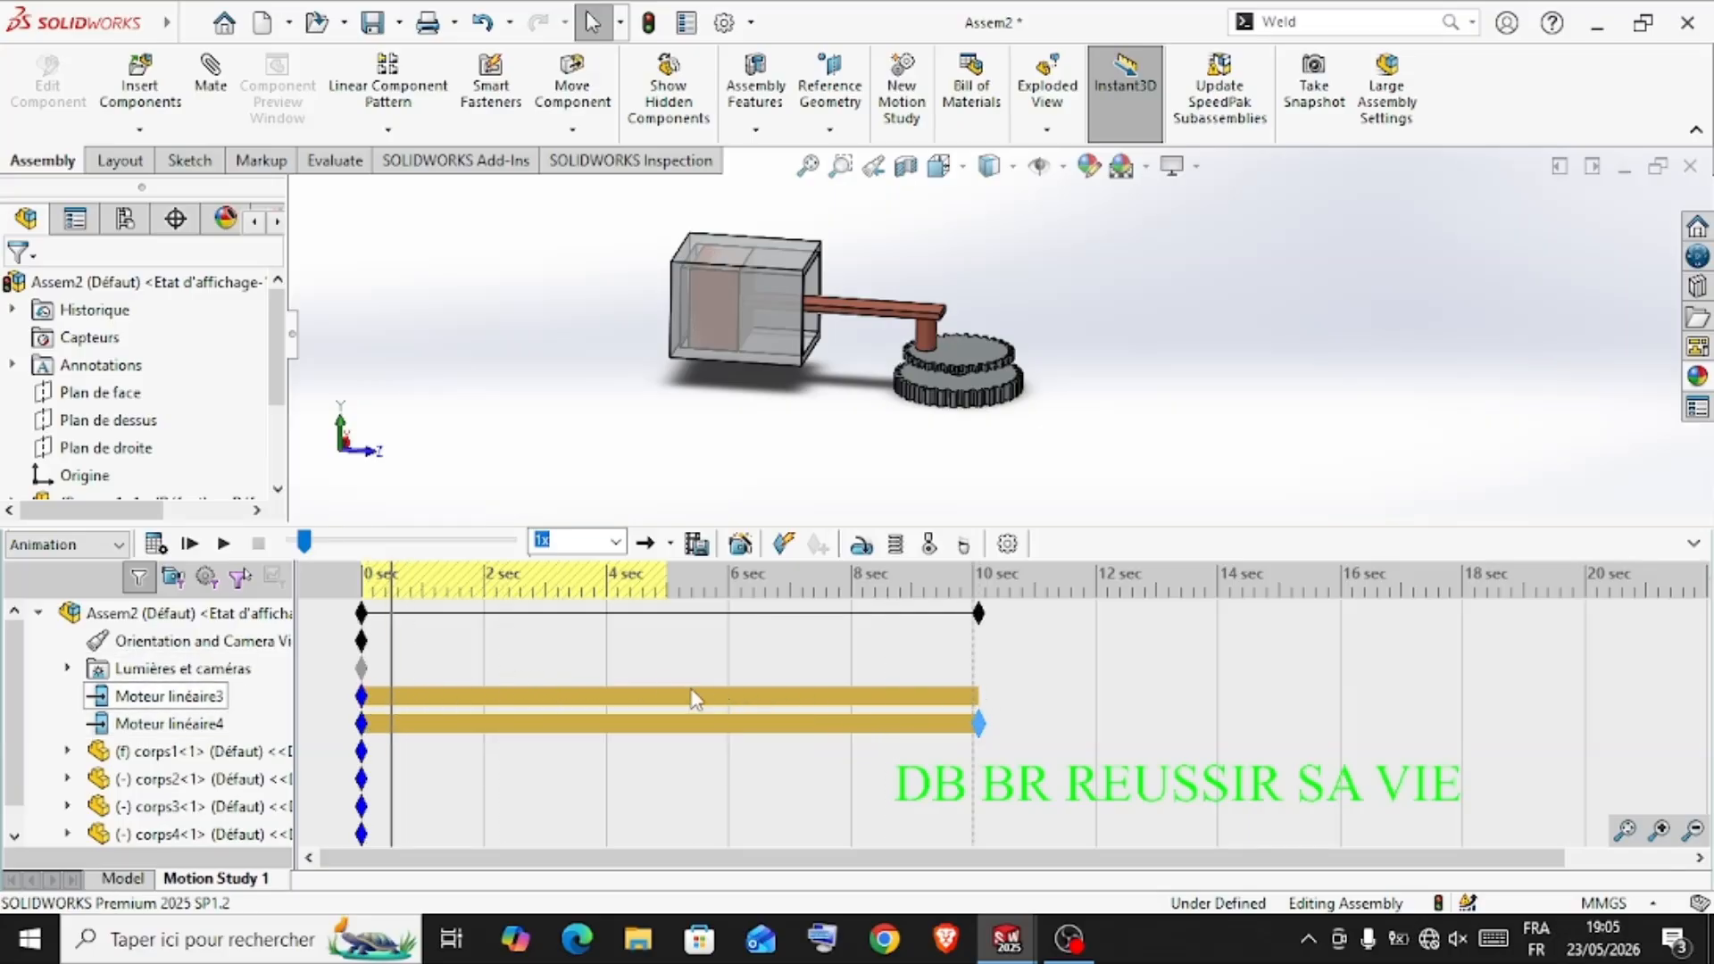
Add a key for Moteur linéaire3 at about 5 s and move the start of Moteur linéaire4 to about 5 s
left_click(192, 698)
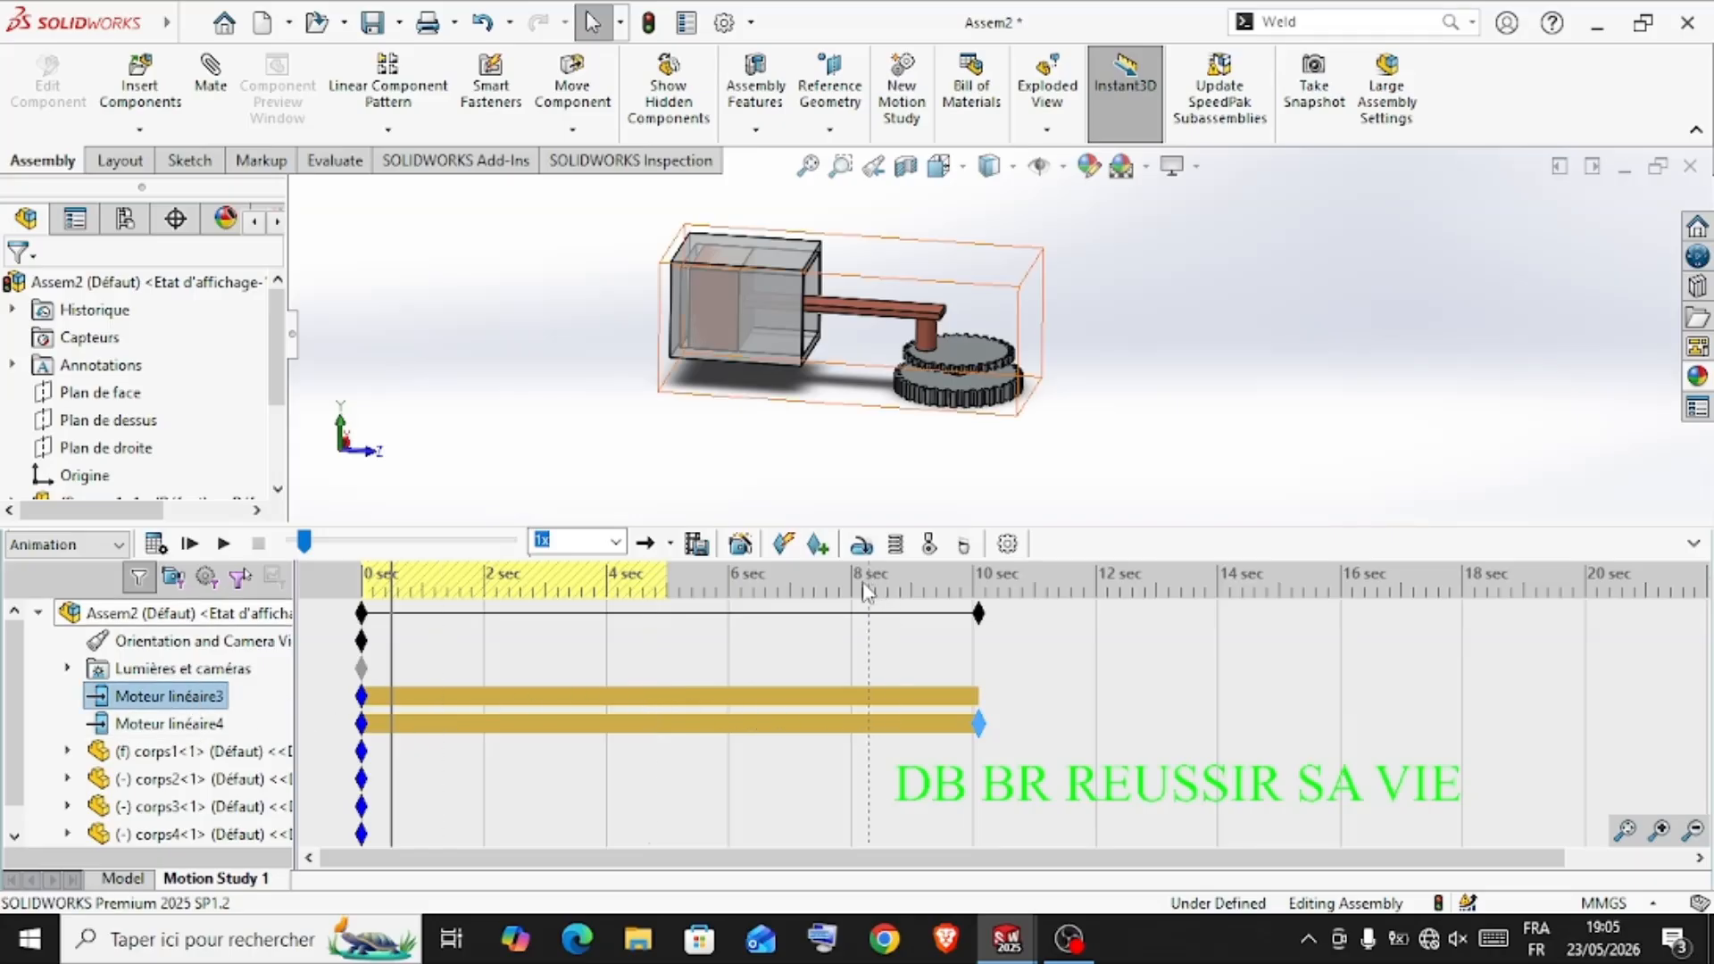
left_click(818, 543)
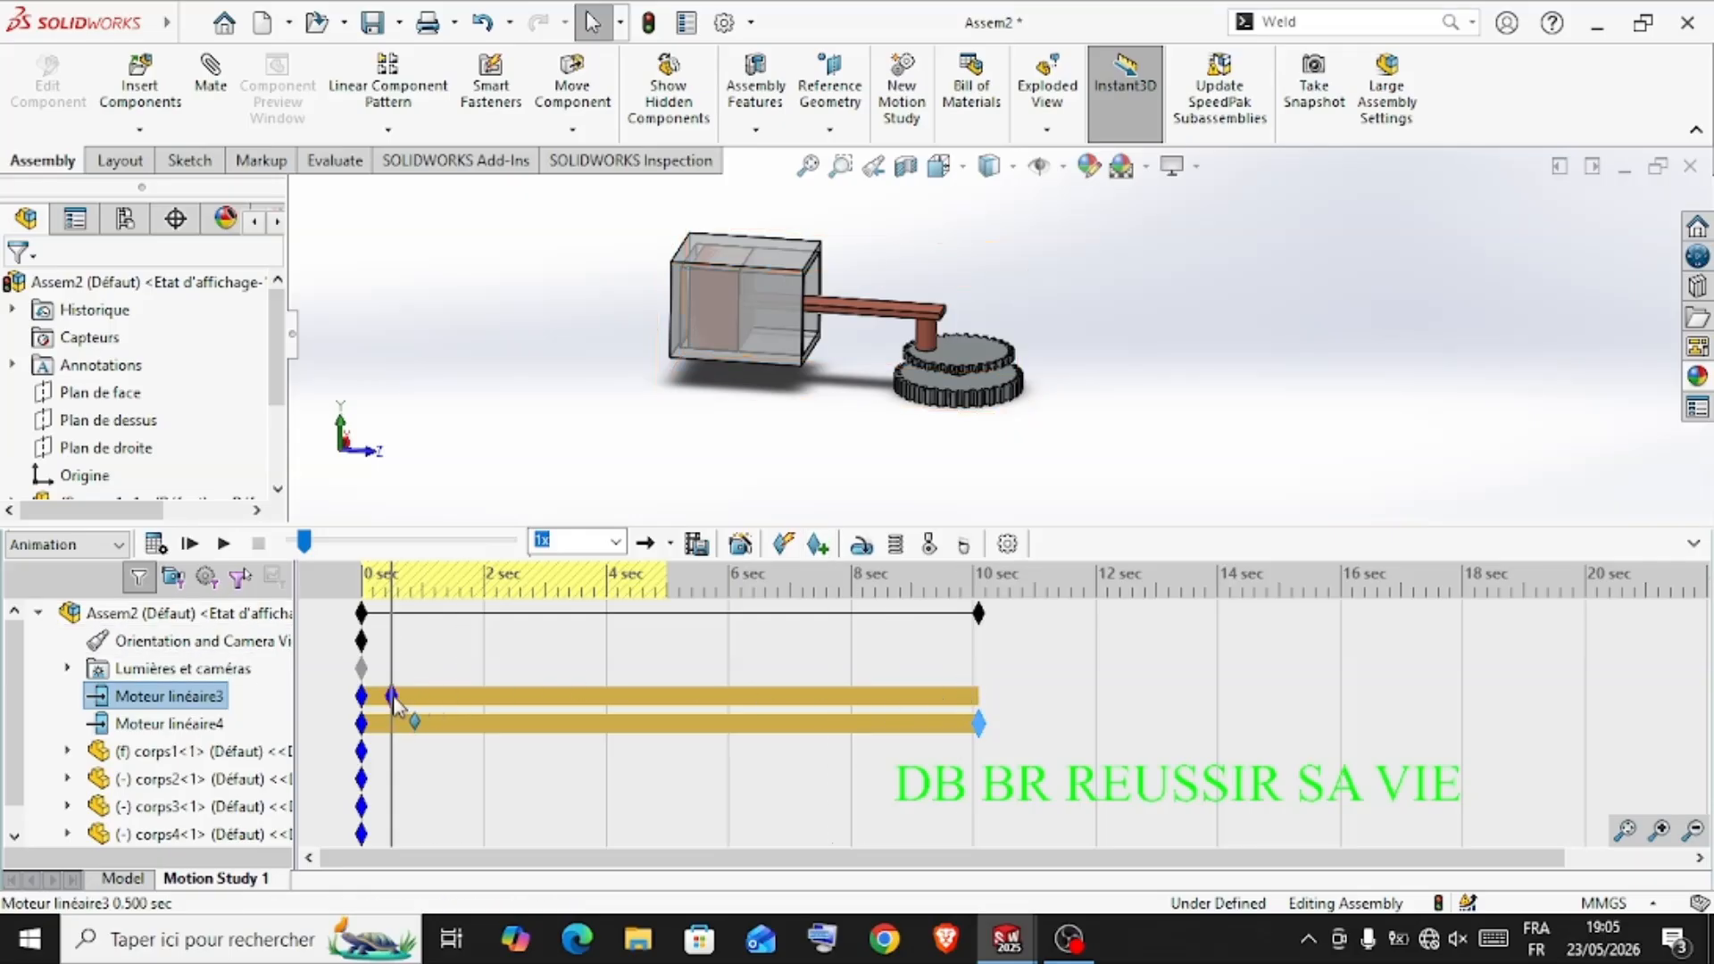
left_click_drag(393, 698, 671, 696)
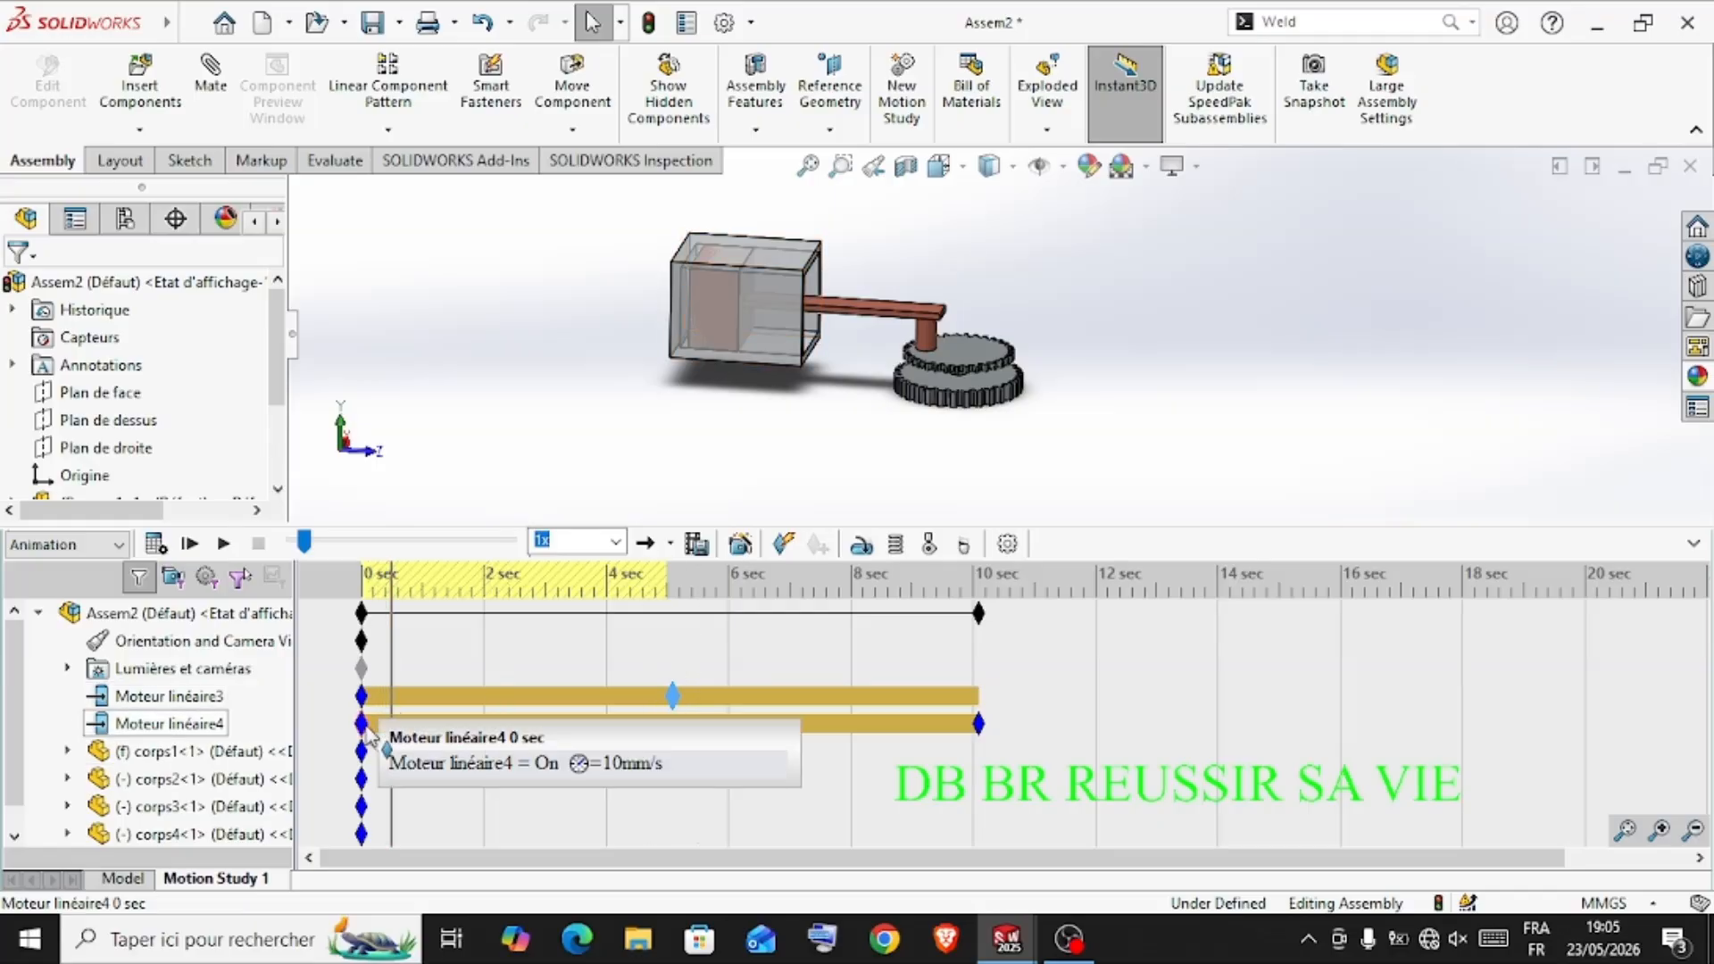
left_click_drag(366, 730, 673, 725)
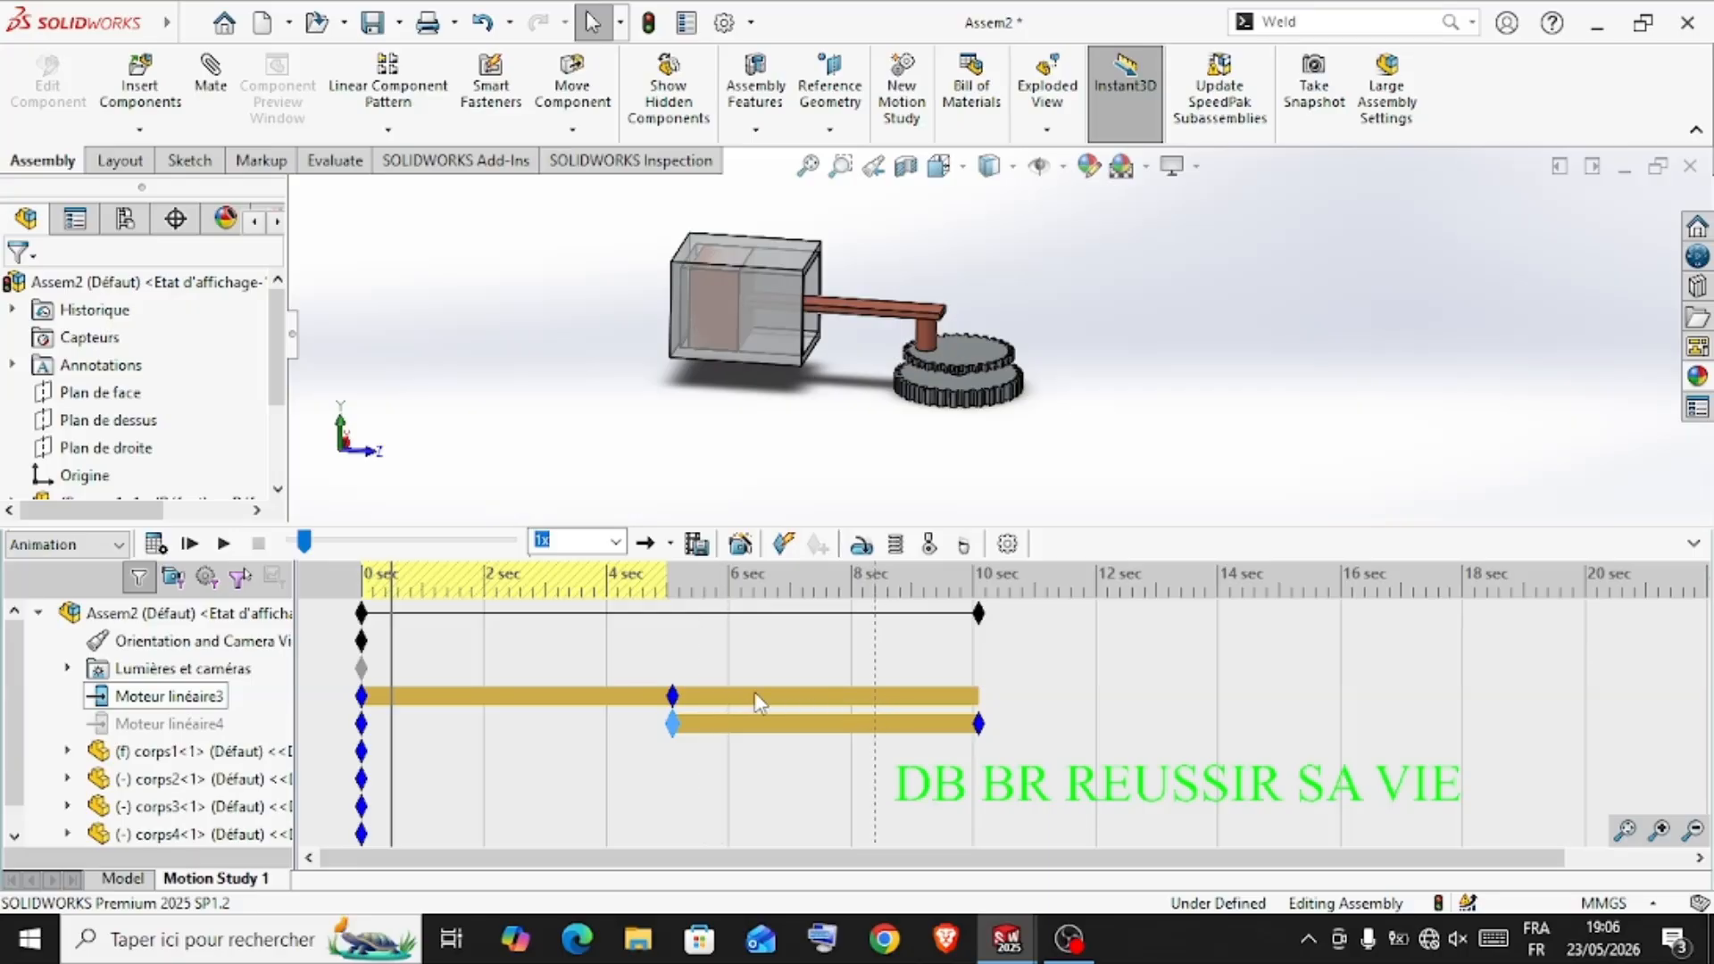
Turn Moteur linéaire3 off at its key near 5 s and calculate the motion study
left_click(673, 696)
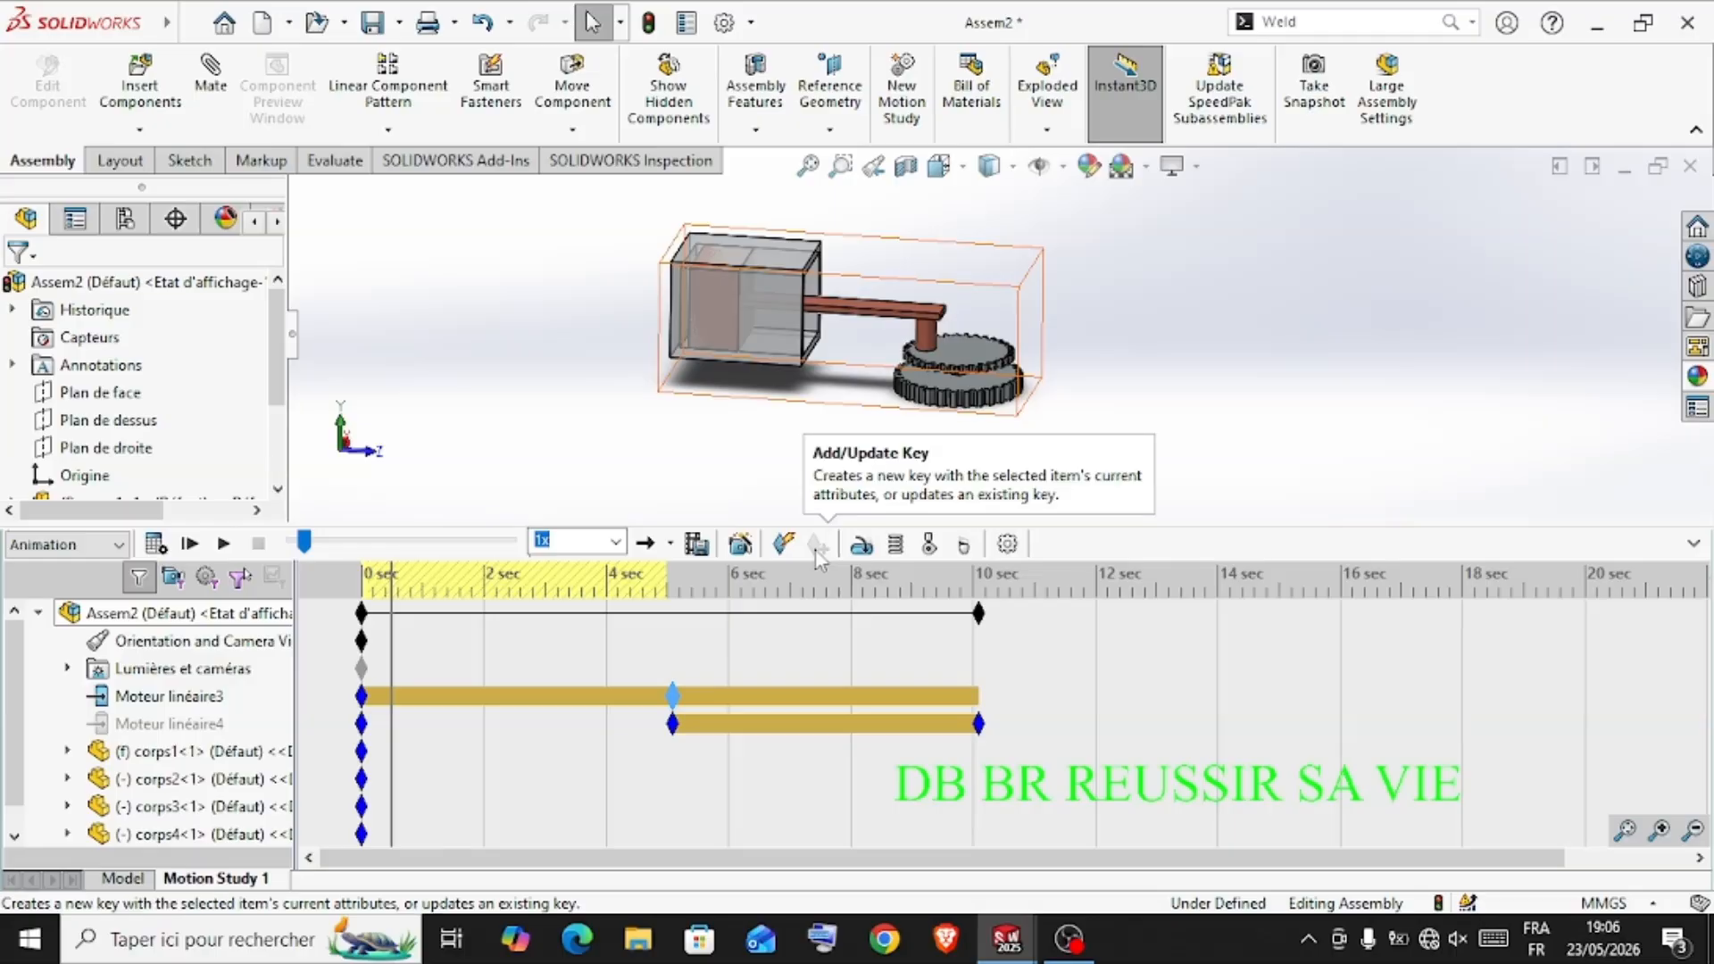
right_click(674, 700)
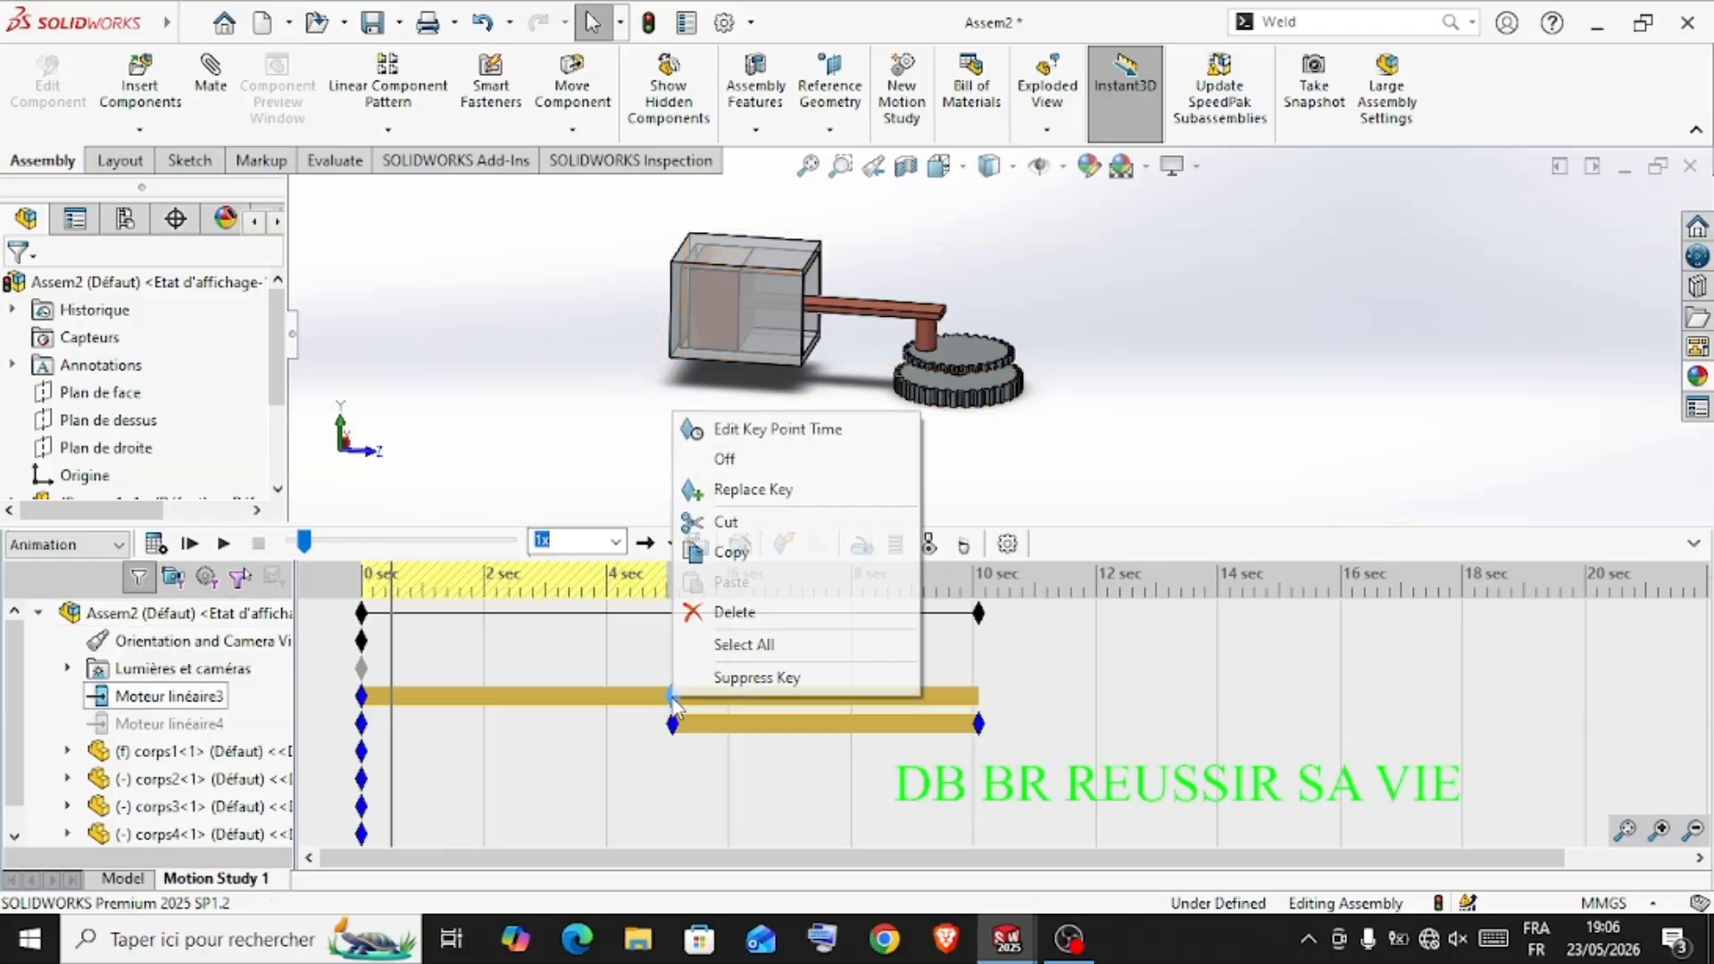
left_click(724, 460)
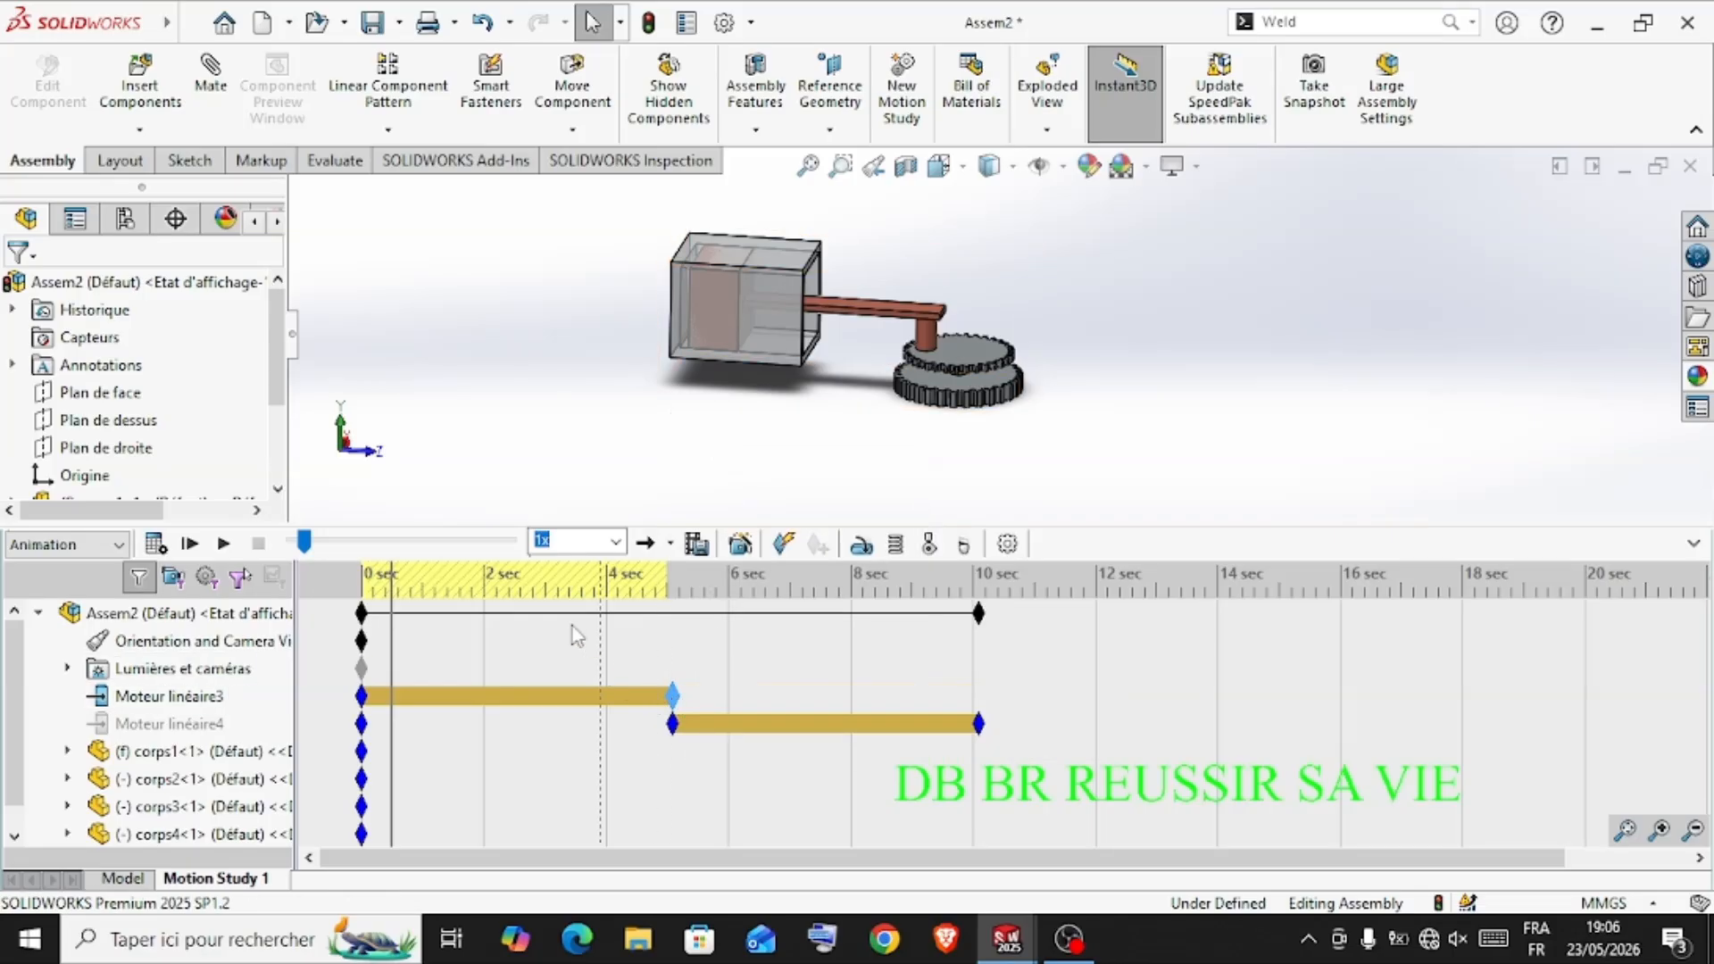
left_click(163, 545)
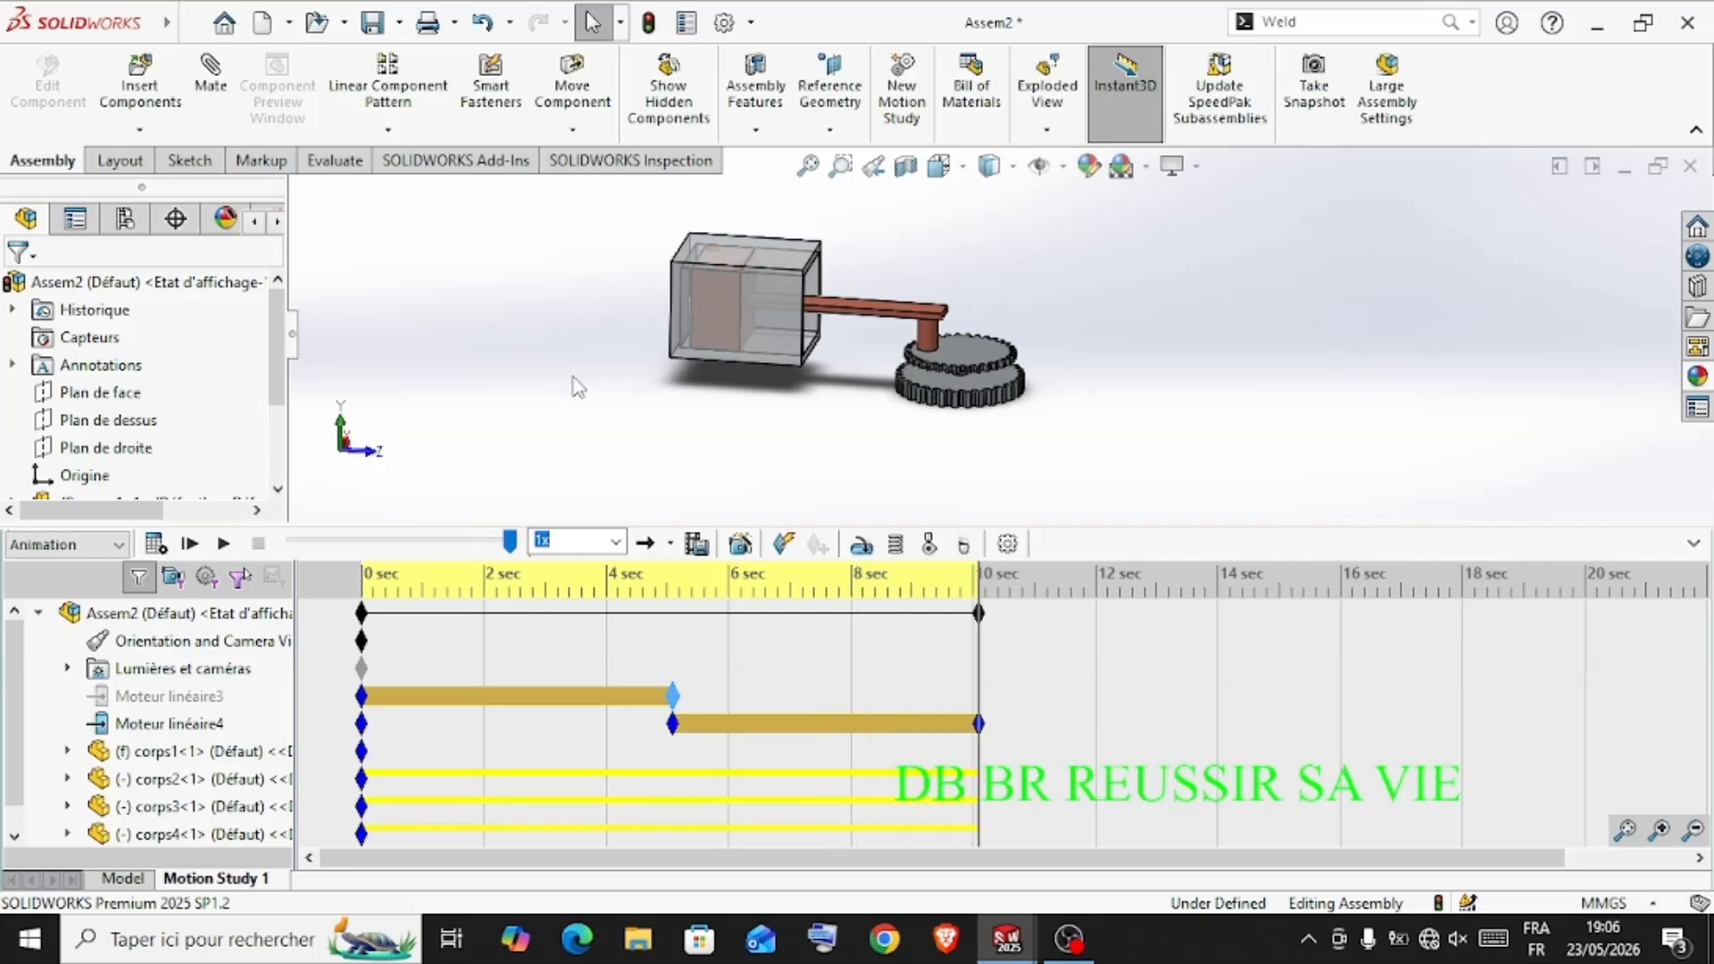
Add a rotary motor on the upper face of the lower gear of corps4 and recalculate the motion study
scroll(907, 280, "down", 2)
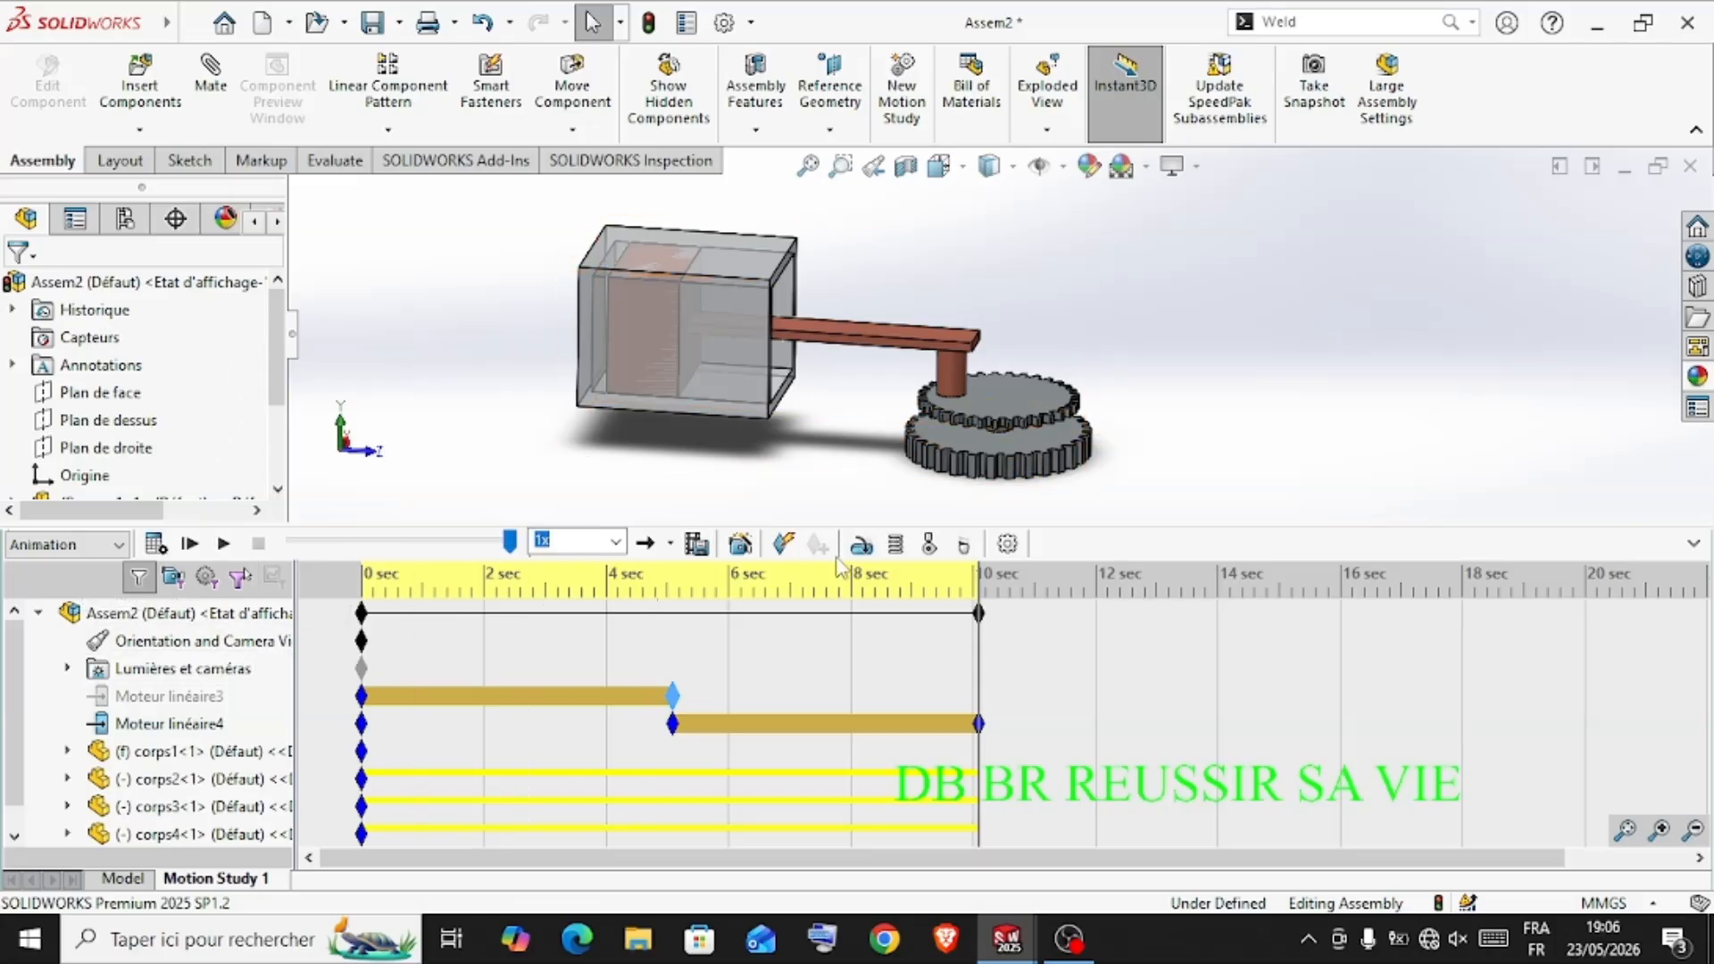
left_click(870, 546)
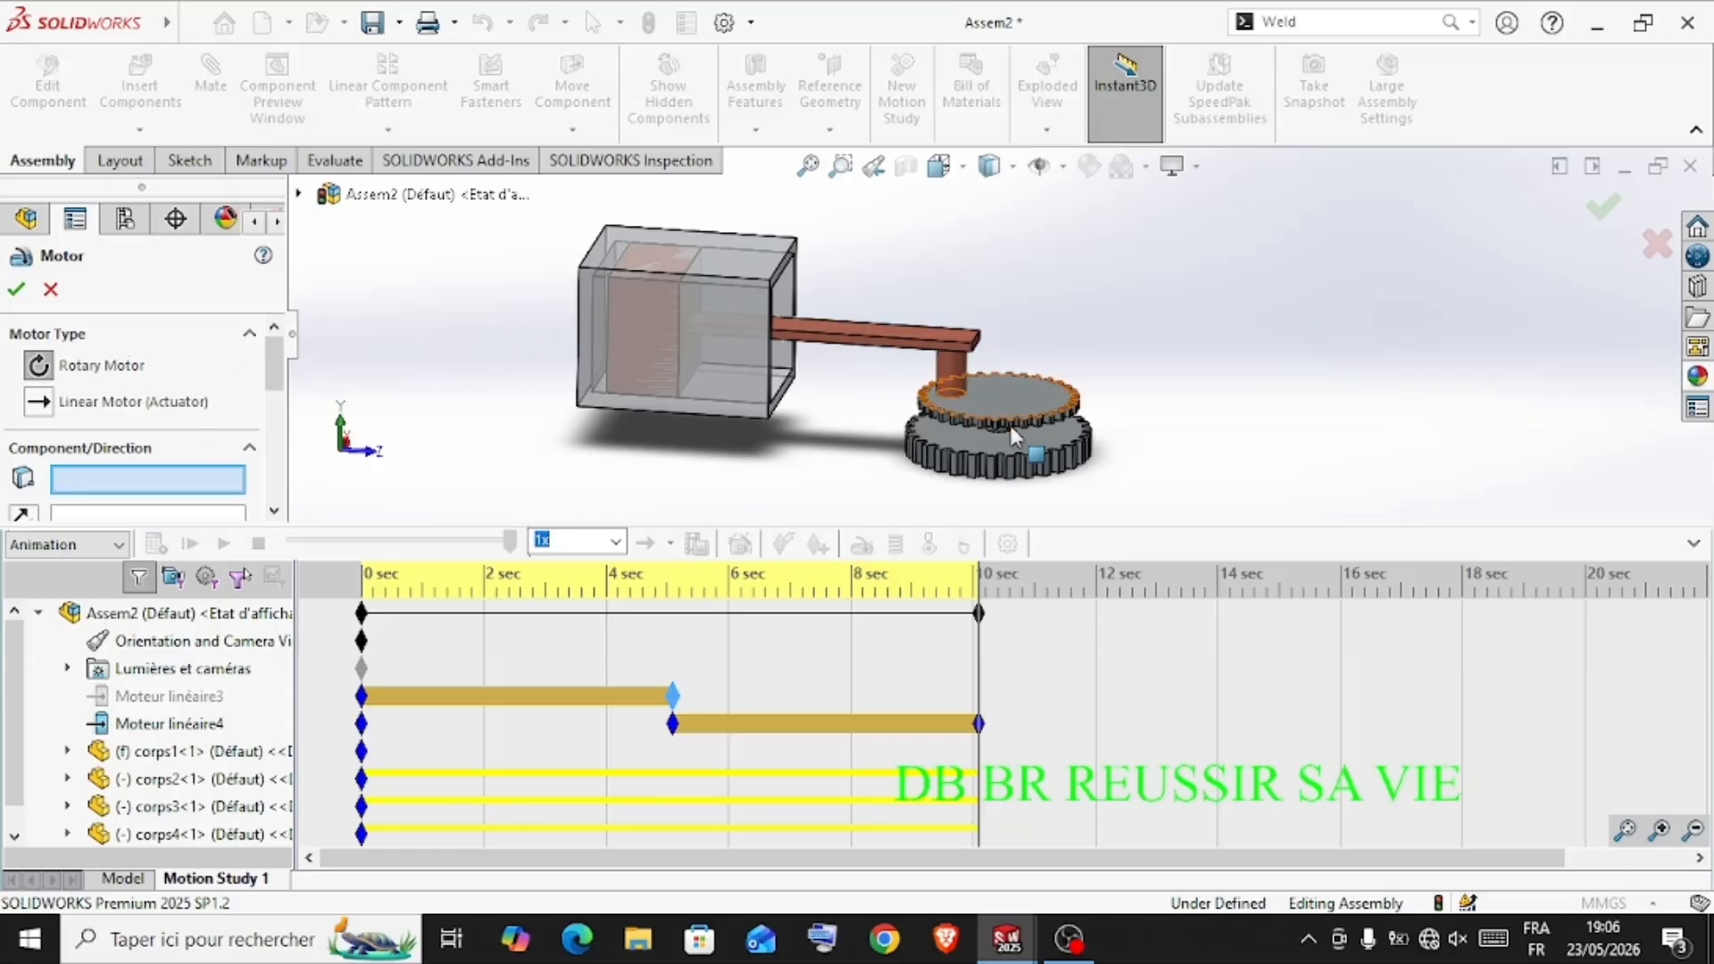
left_click(1035, 441)
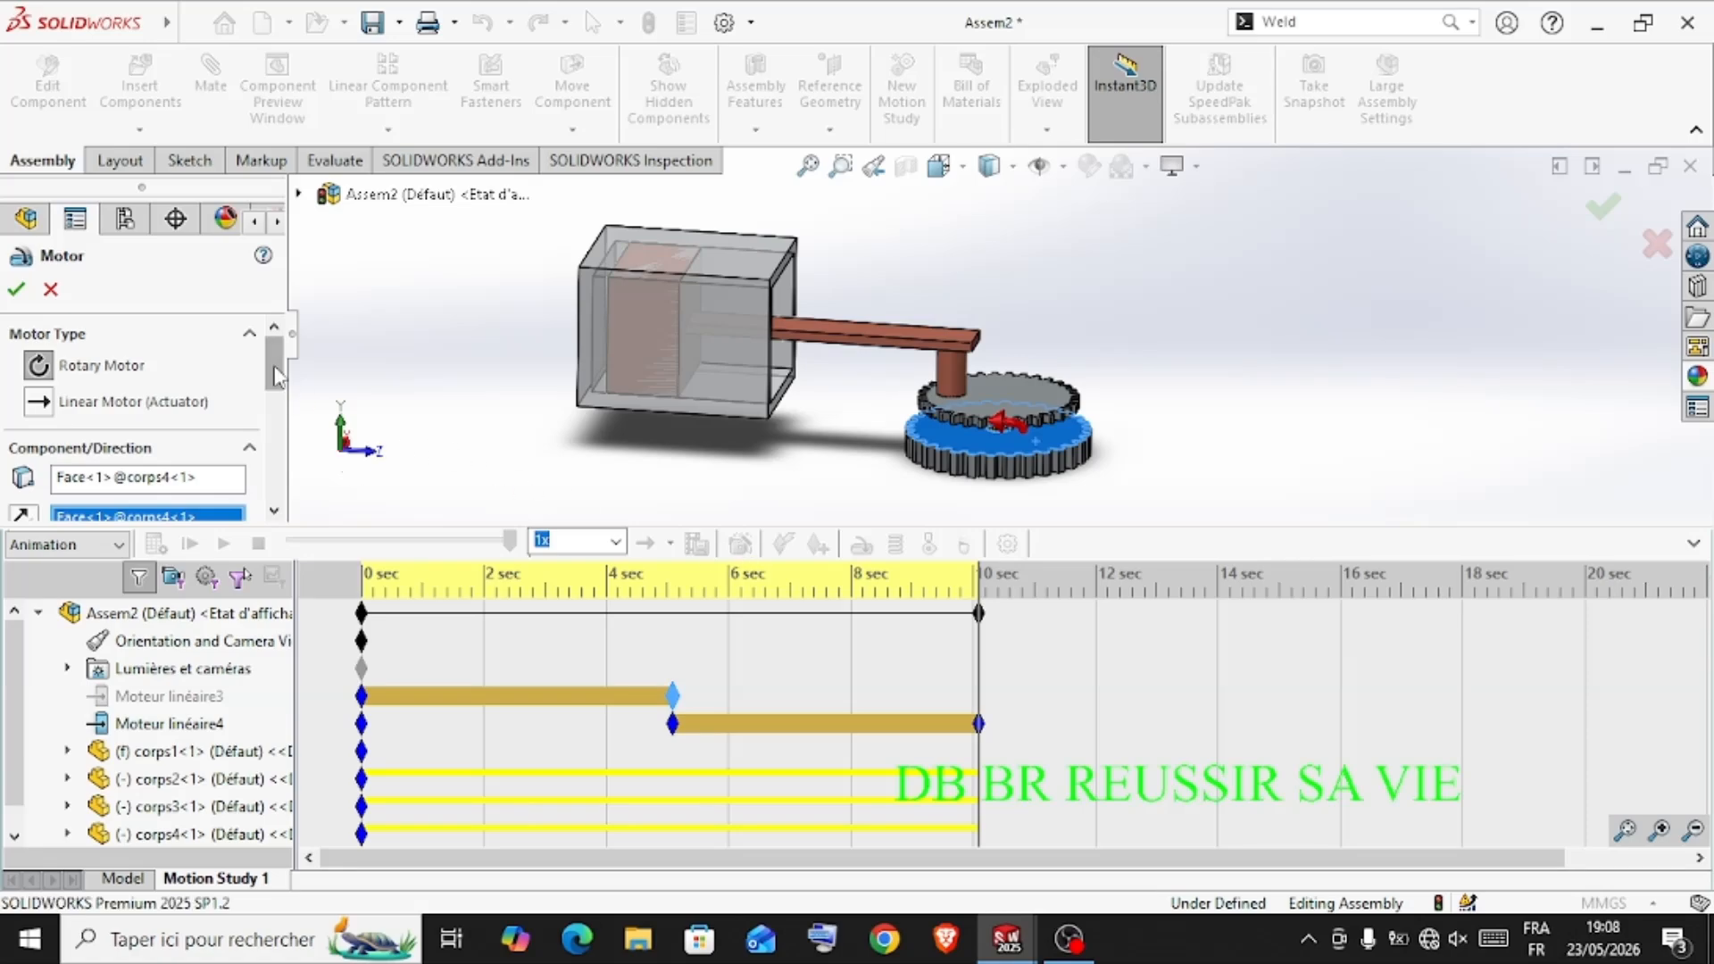
mouse_move(276, 375)
left_mouse_down()
mouse_move(297, 447)
mouse_move(282, 365)
left_mouse_up()
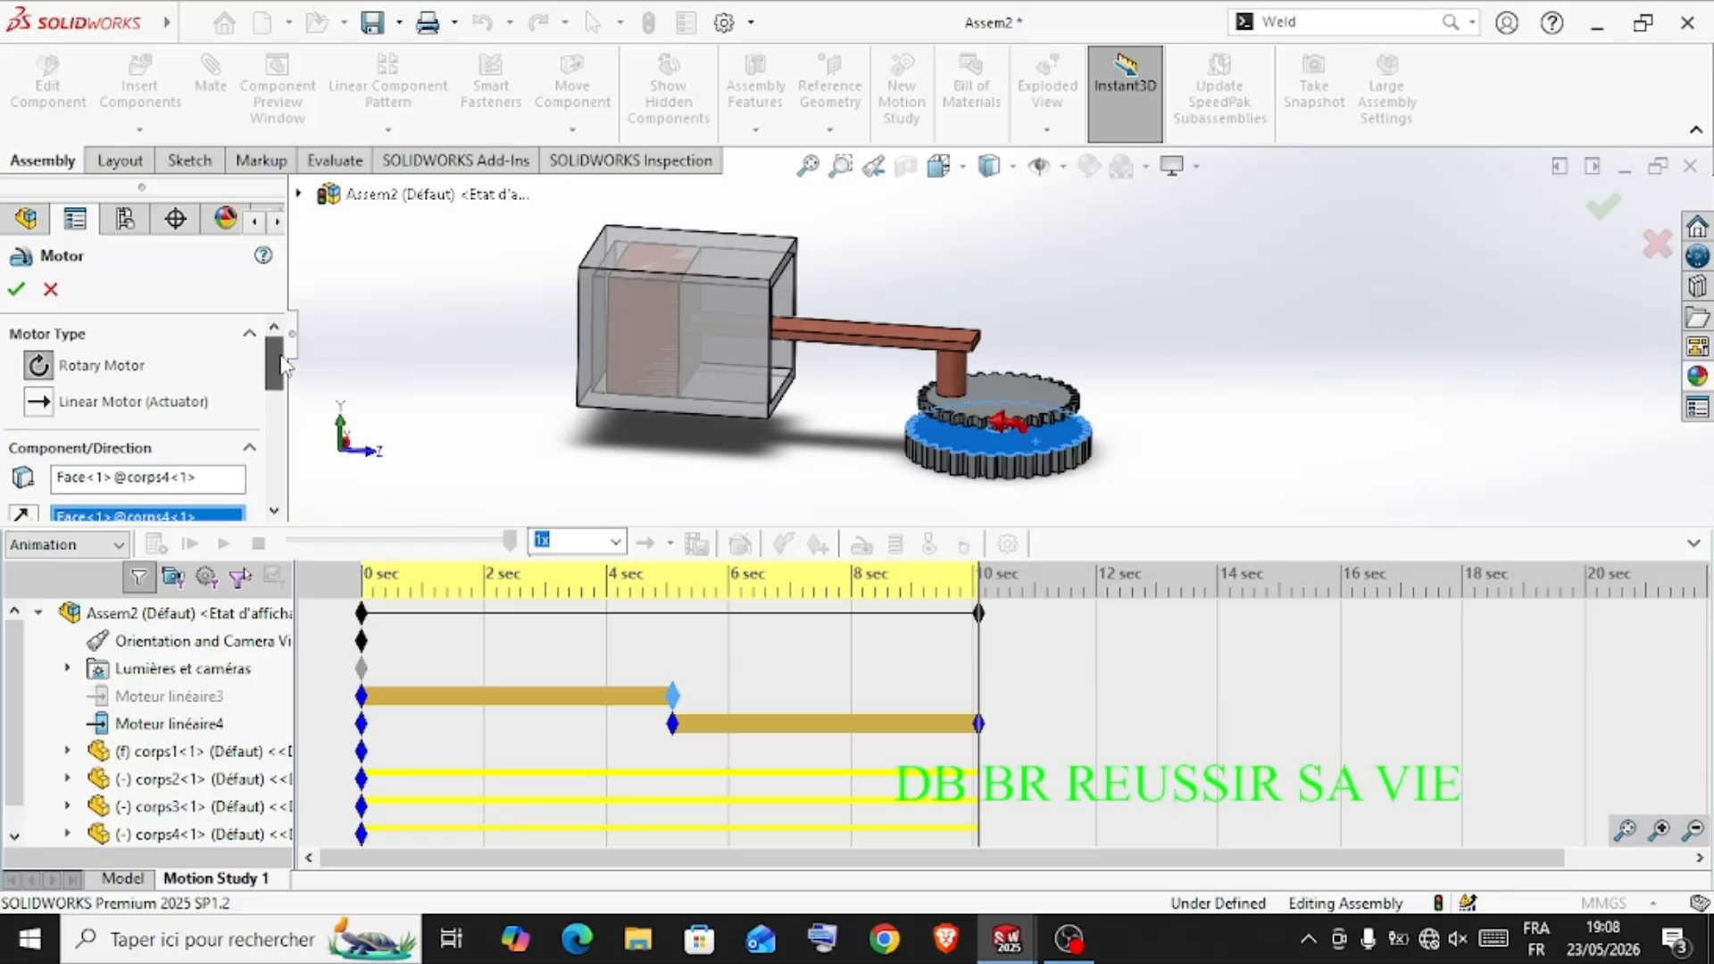
left_click(16, 295)
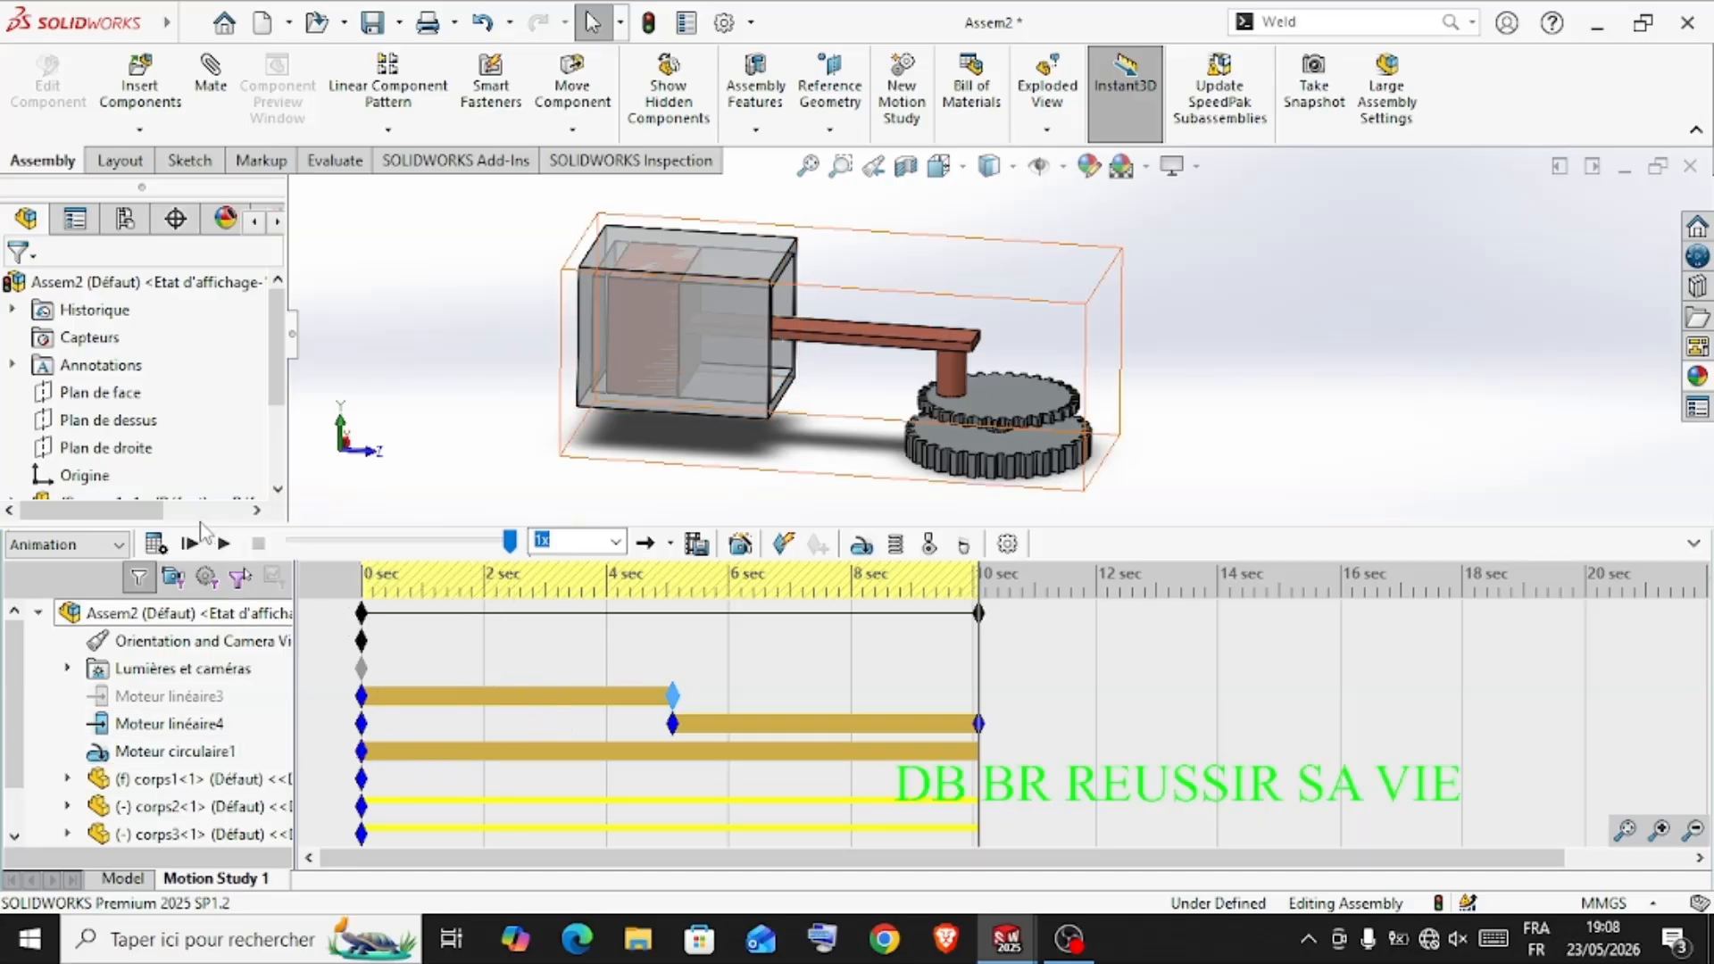
left_click(155, 543)
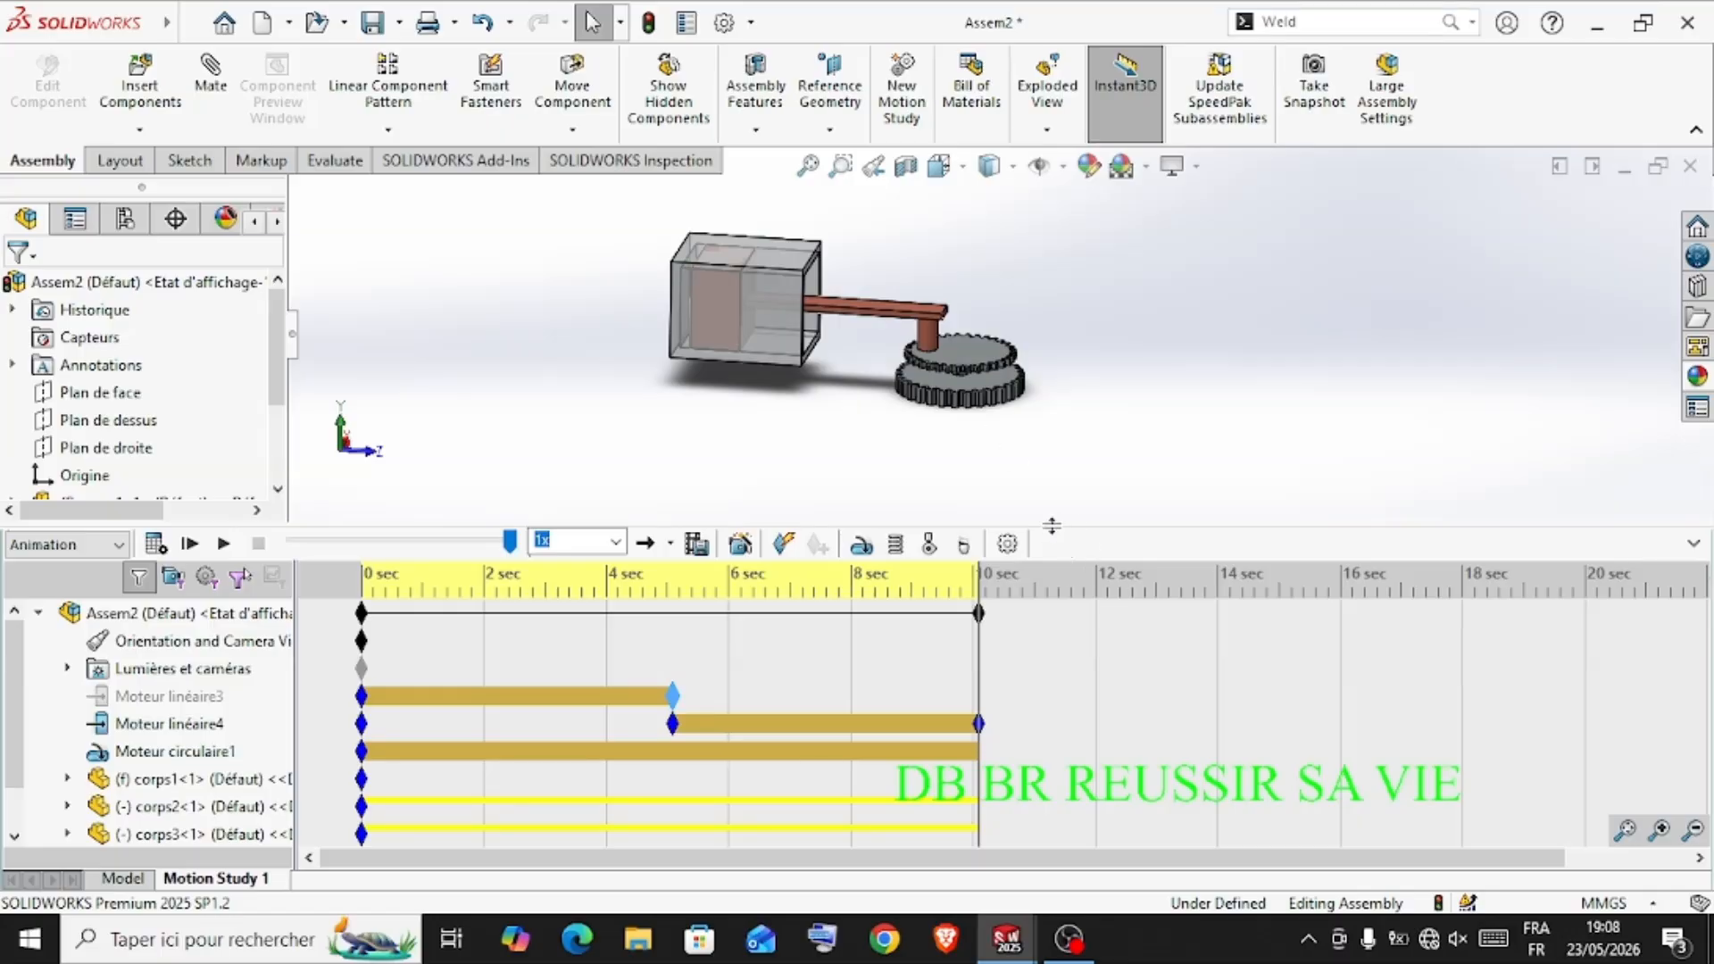
Collapse the motion study timeline and hide the feature tree to enlarge the graphics area
left_click(1692, 545)
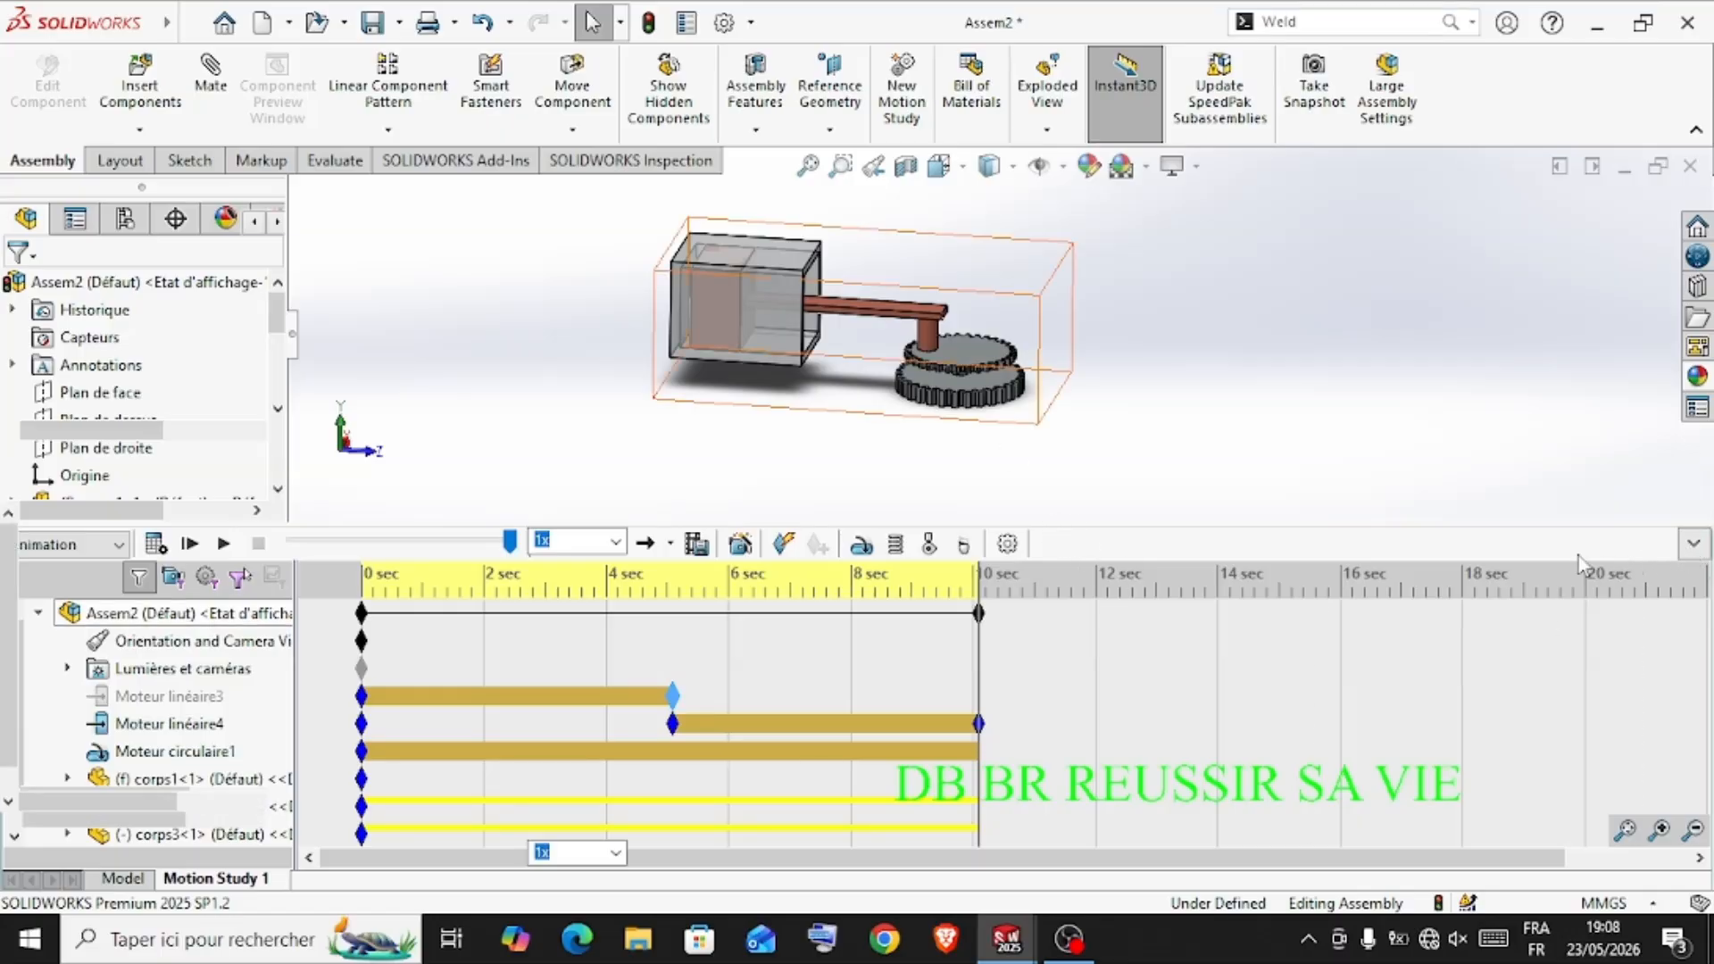
scroll(448, 341, "down", 2)
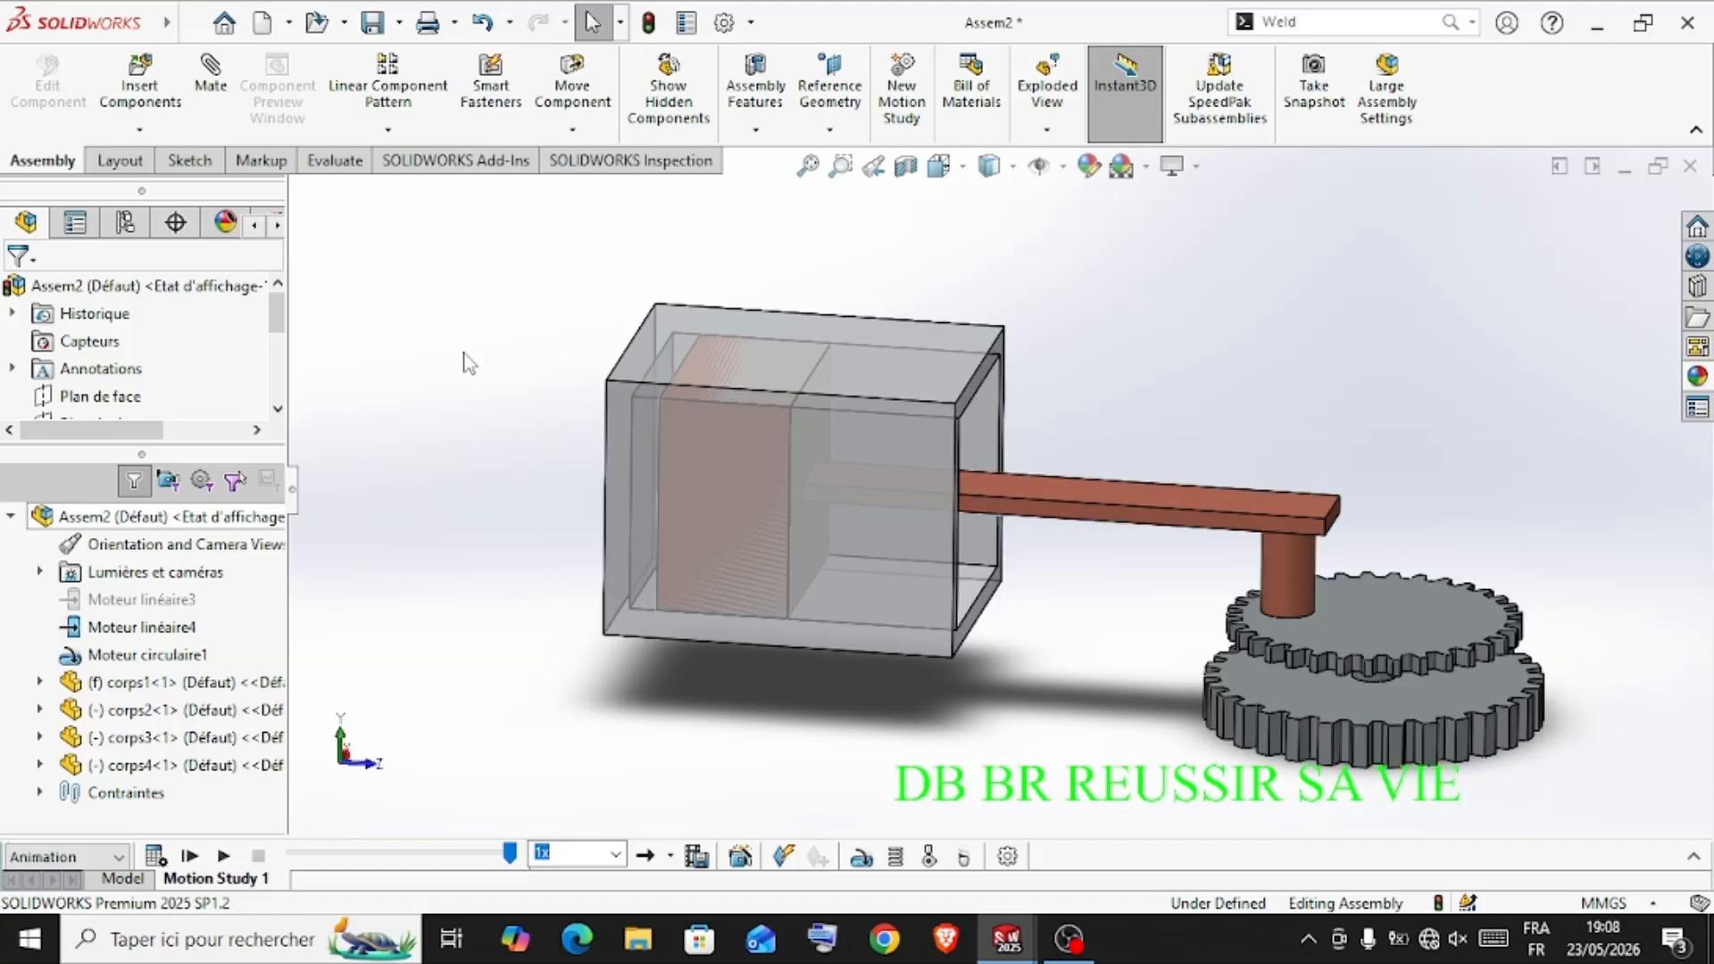
left_click(293, 498)
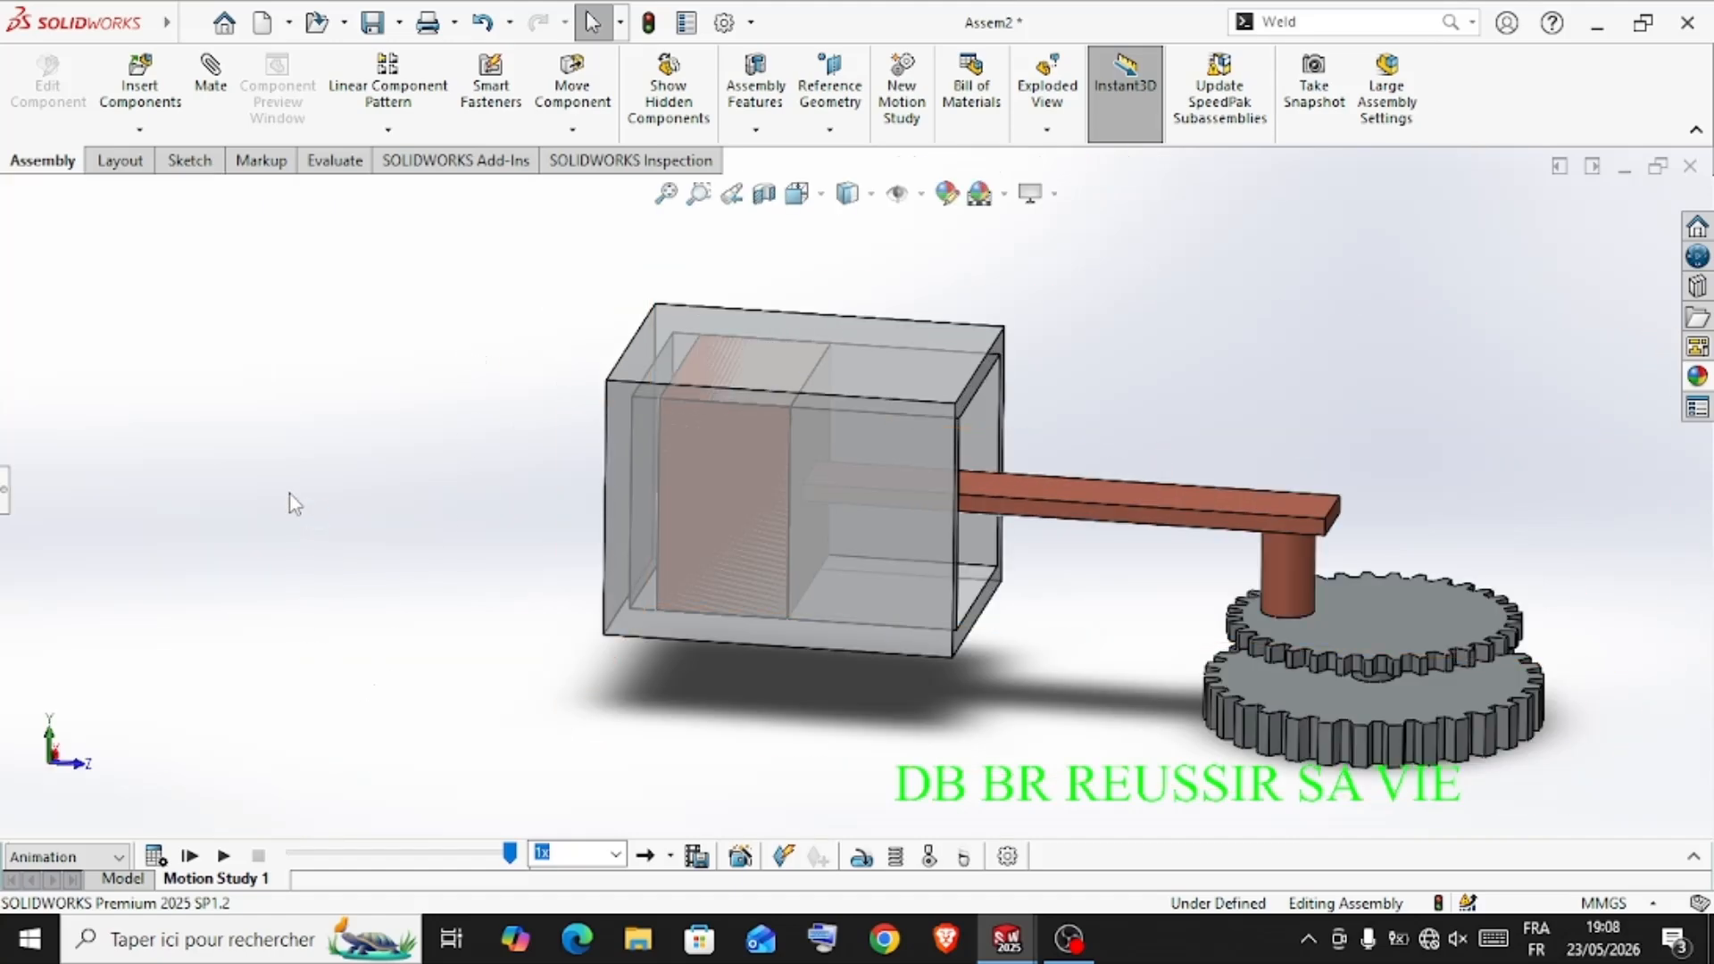
Play the animation several times and examine the piston travel and gear rotation from different angles
left_click(223, 856)
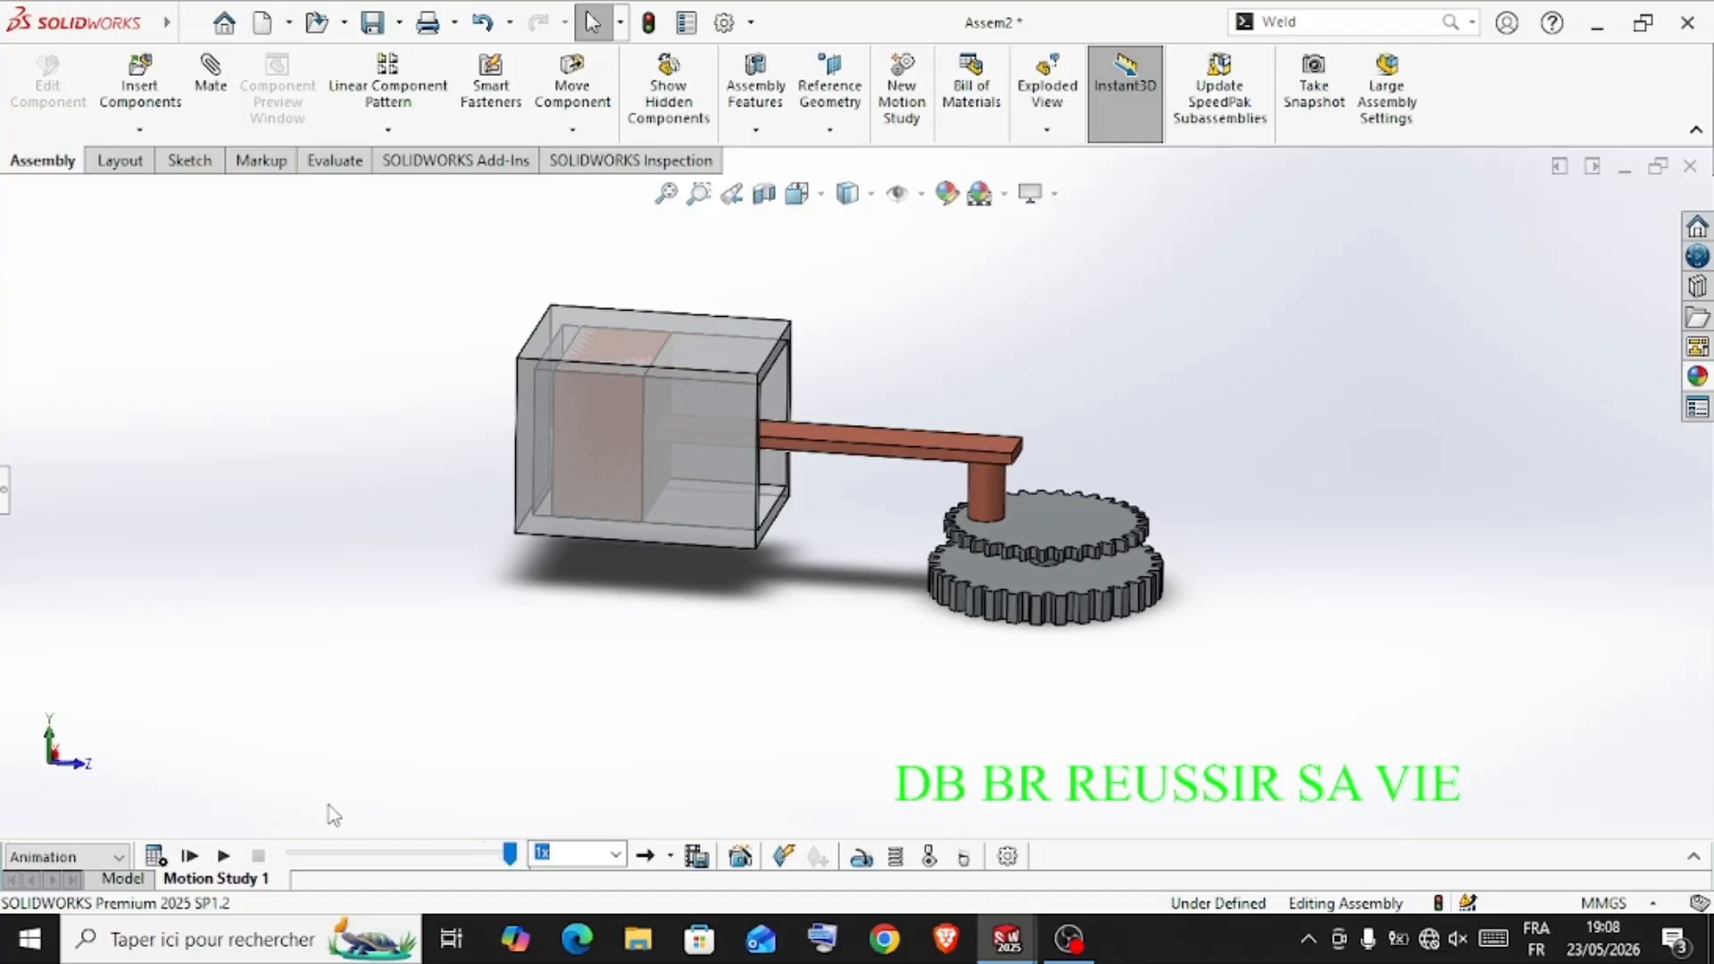
left_click(233, 853)
left_click(225, 855)
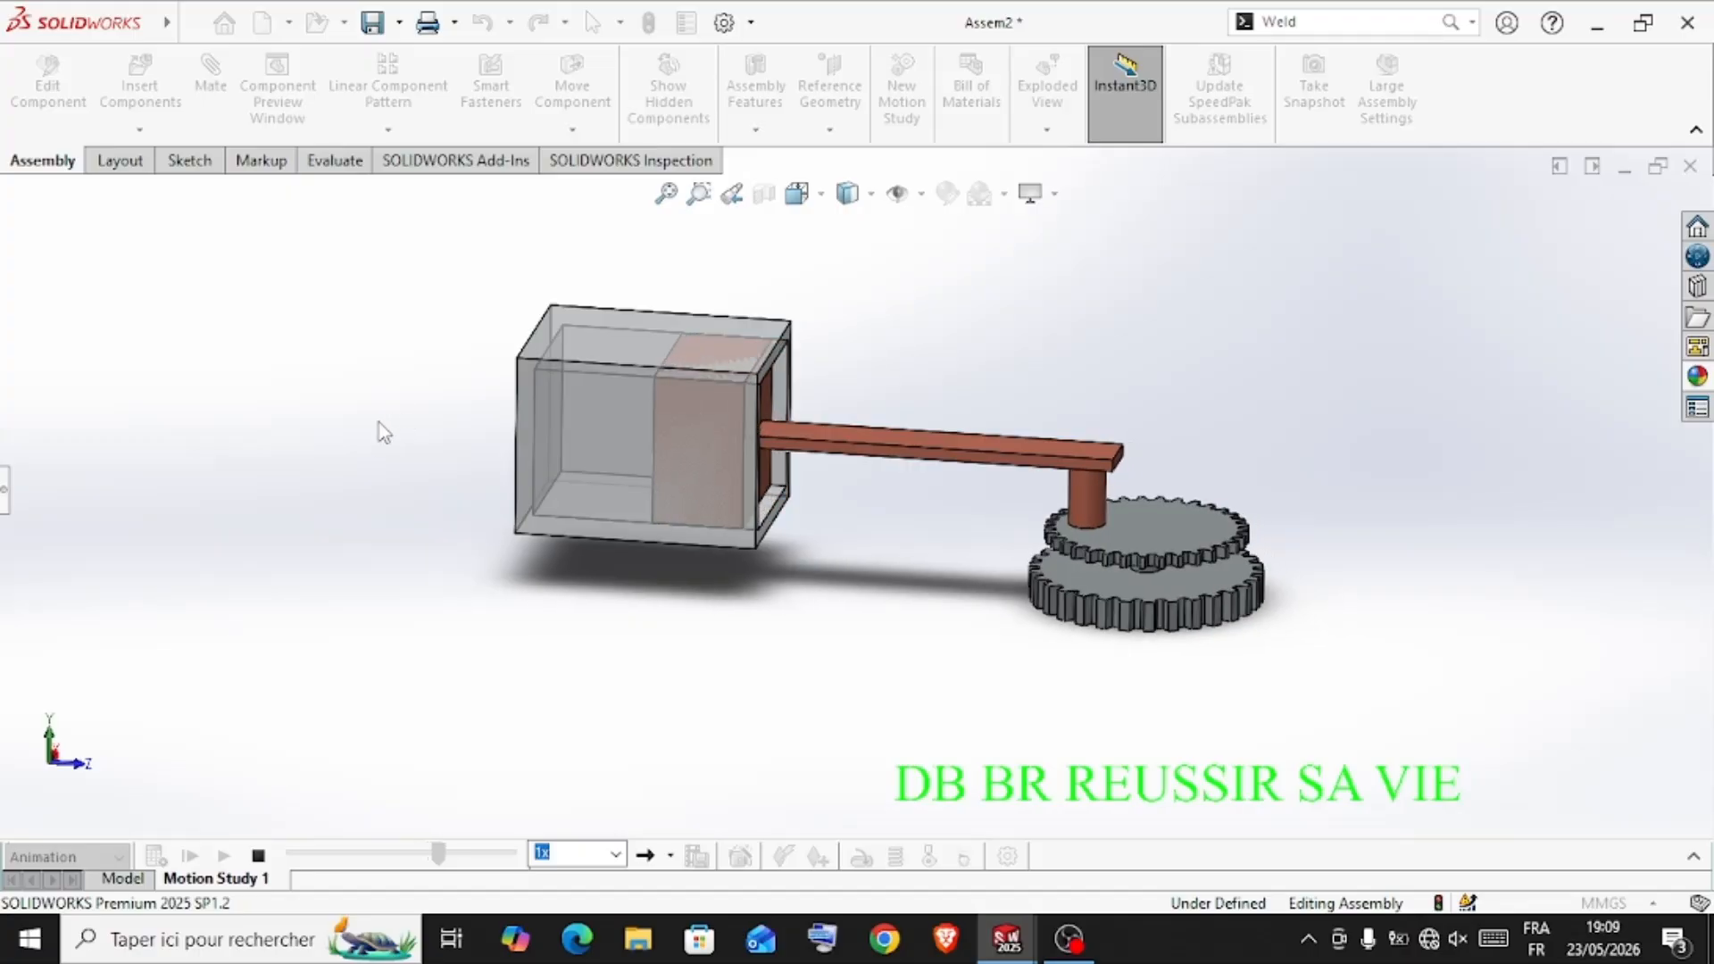
middle_click_drag(316, 562, 388, 642)
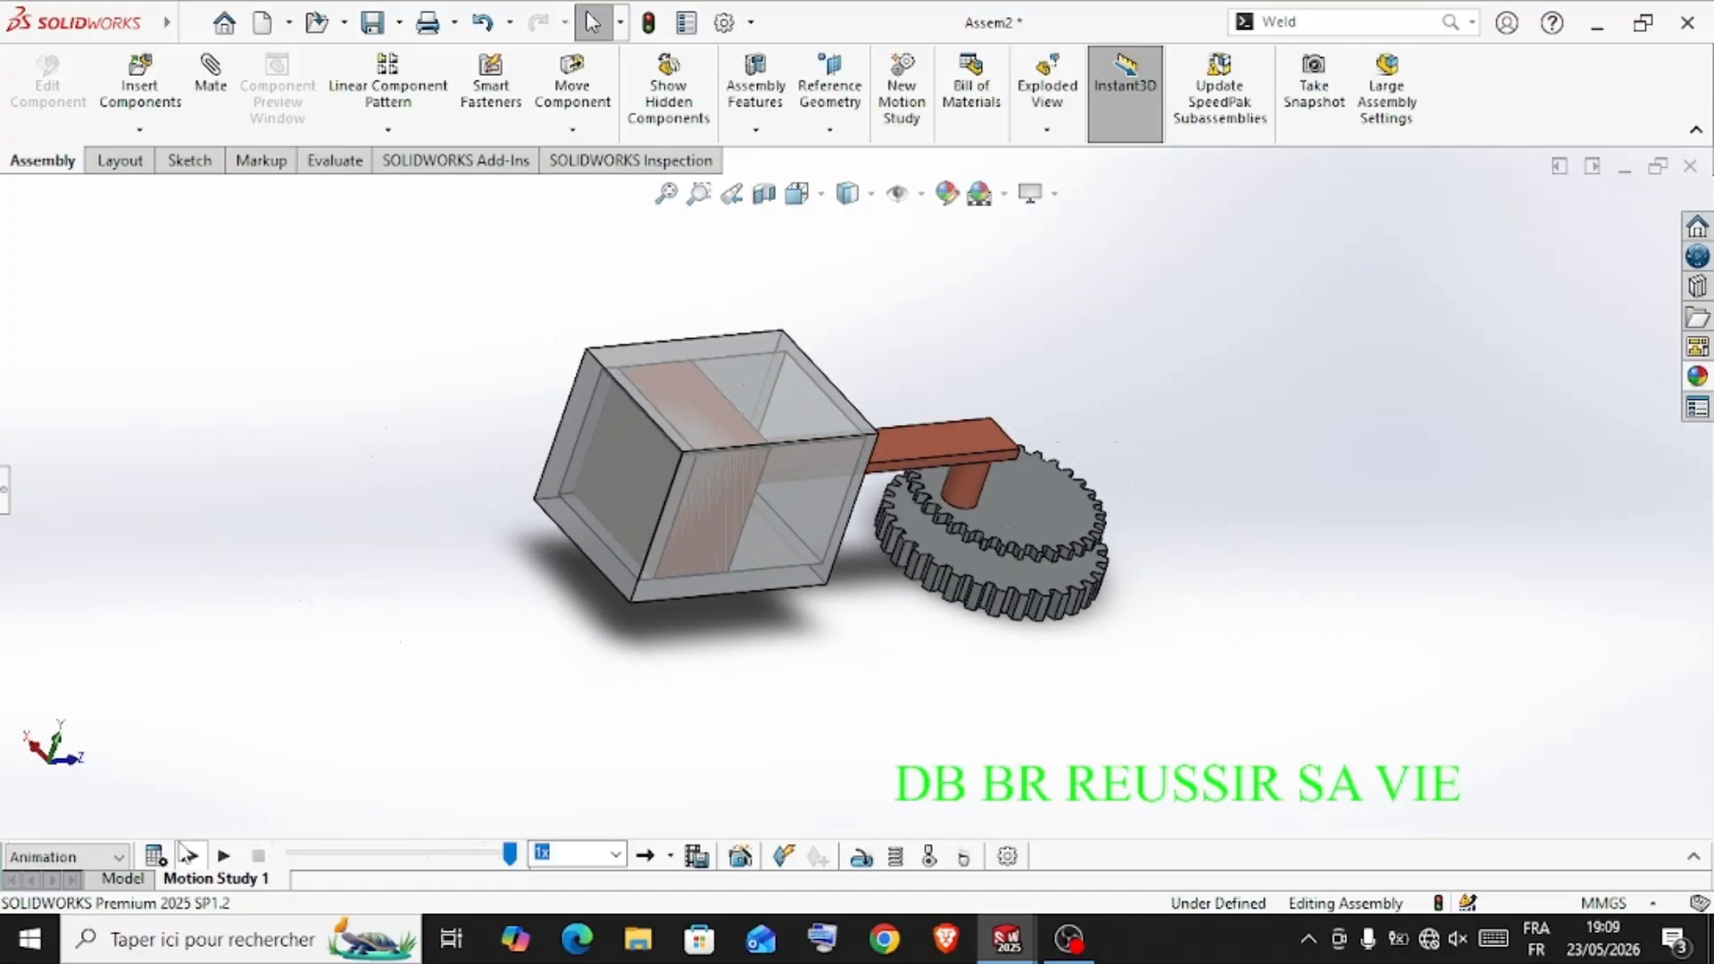
left_click(224, 856)
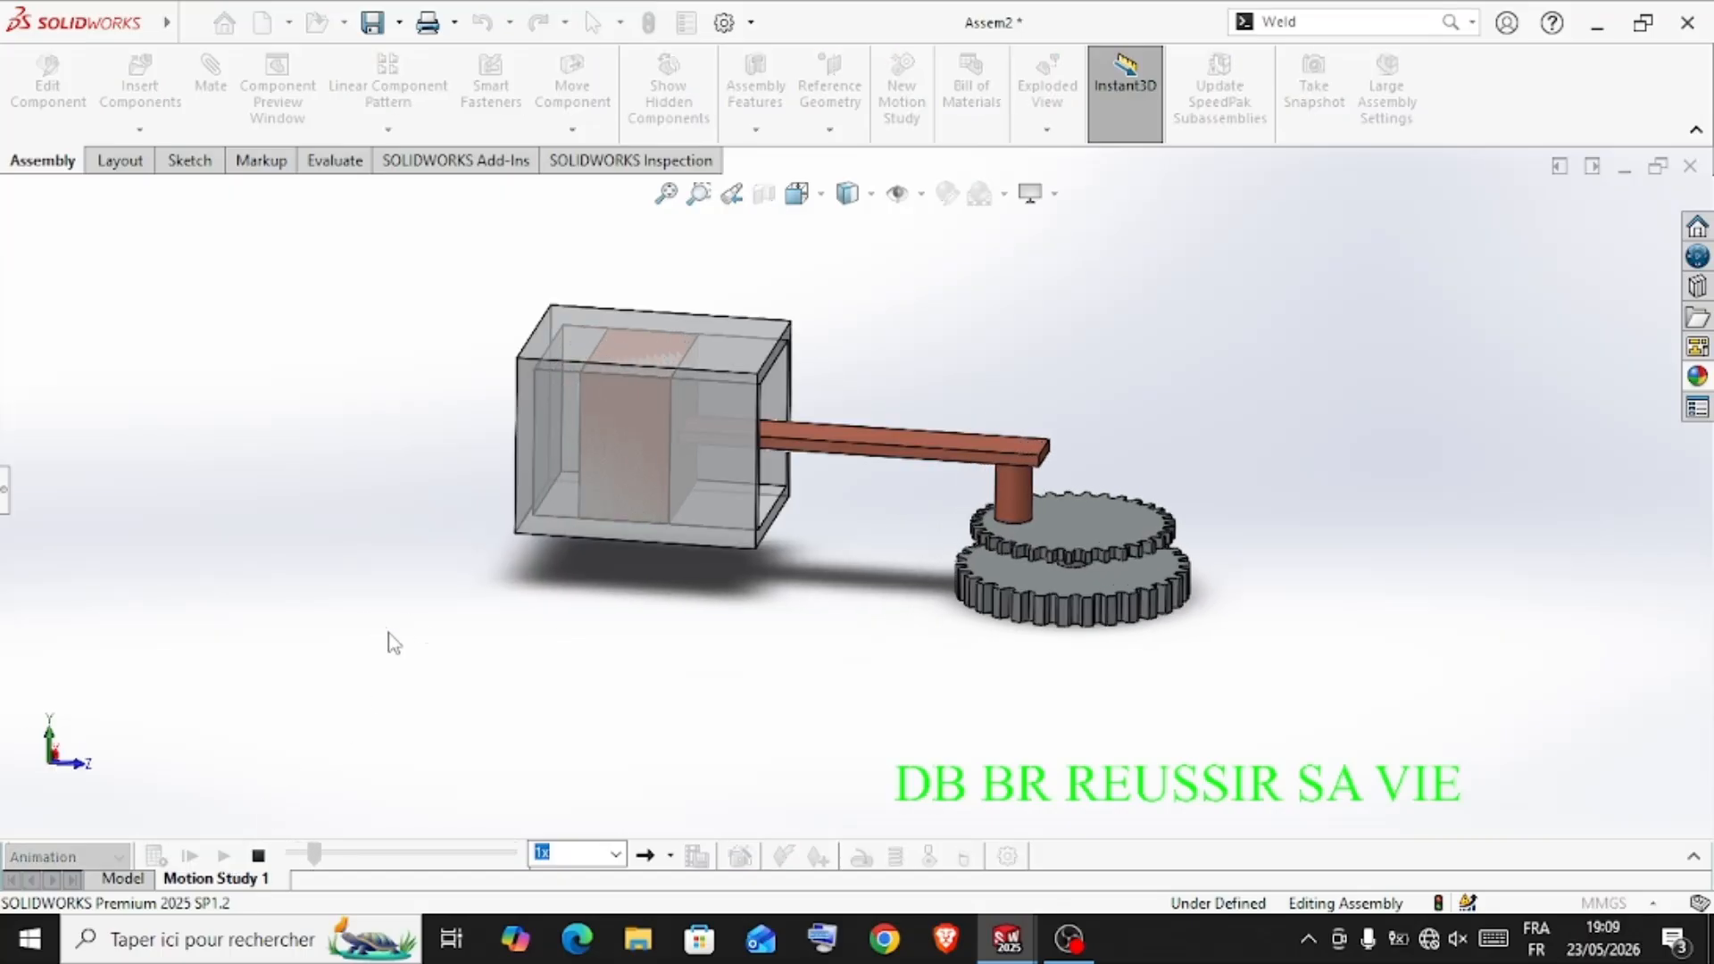
middle_click_drag(390, 643, 423, 819)
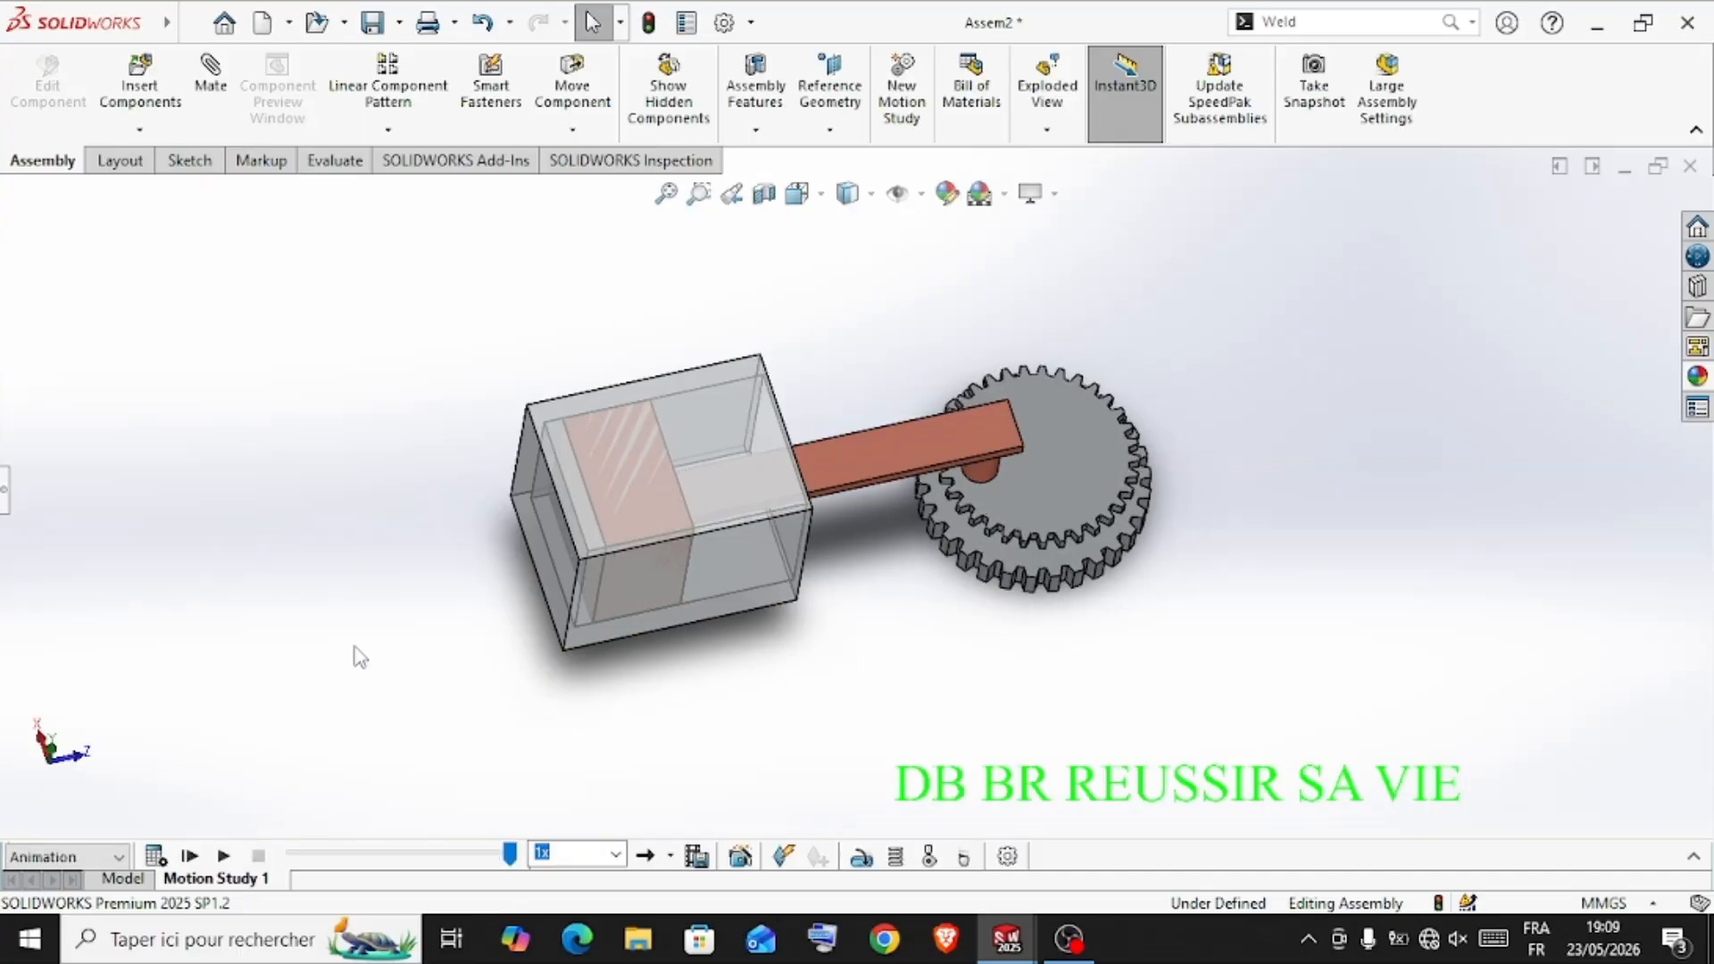
left_click(224, 856)
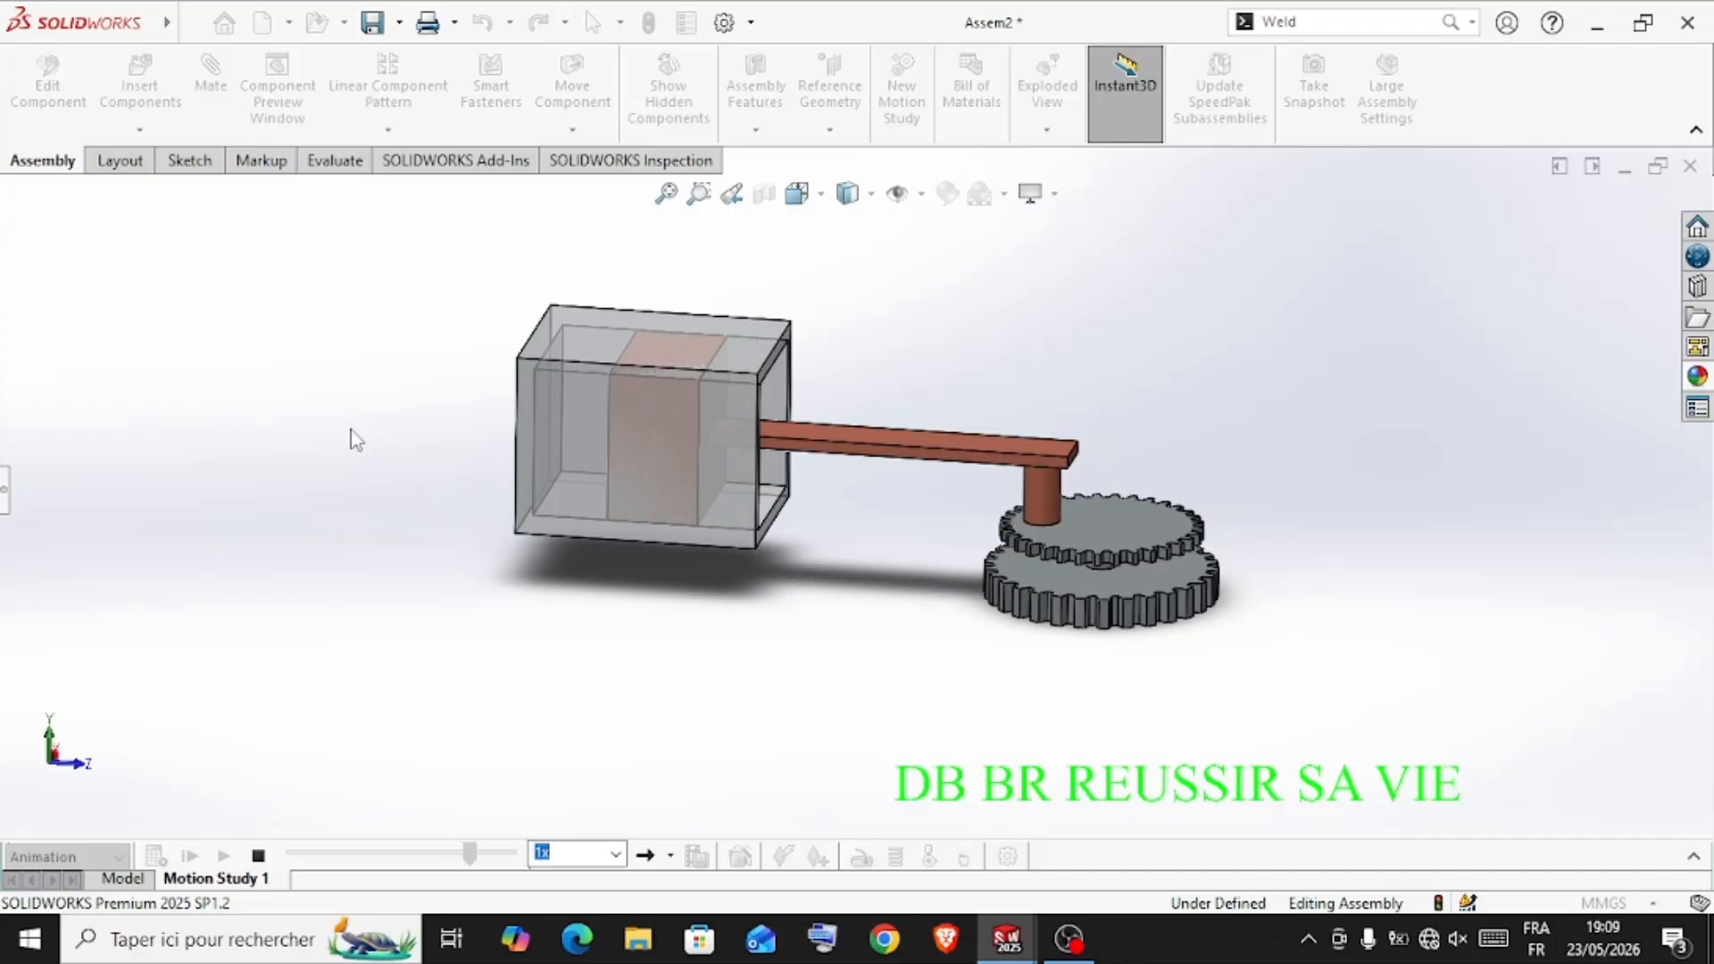
middle_click_drag(351, 429, 380, 661)
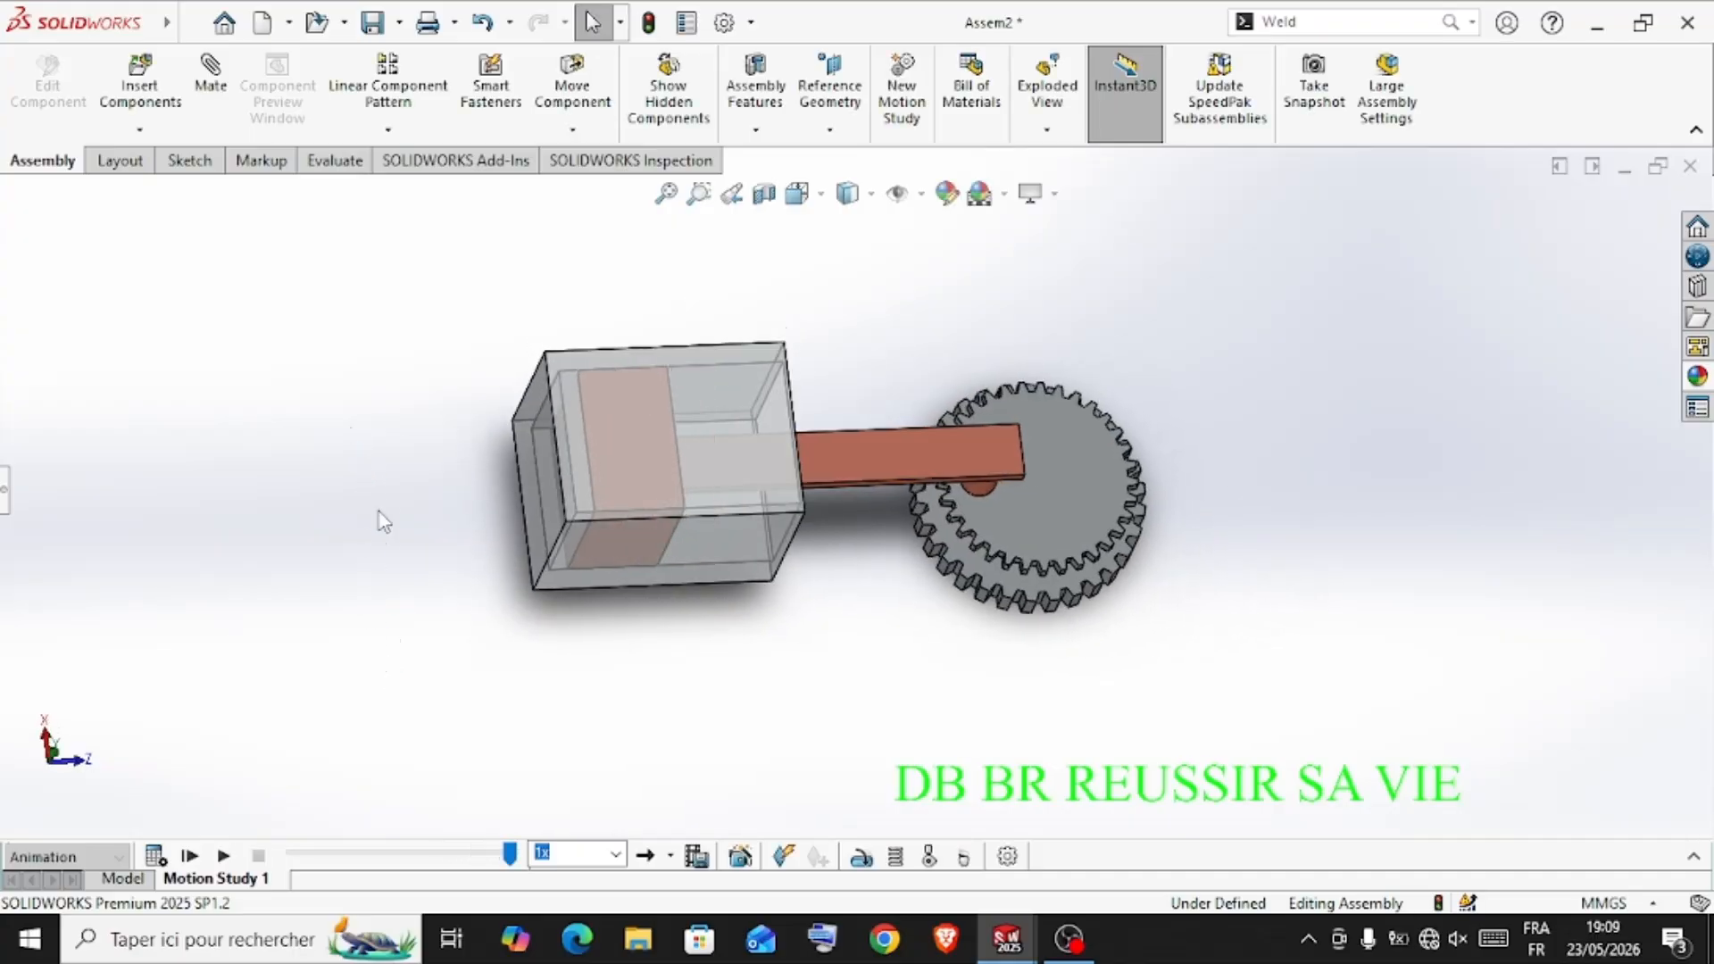
middle_click_drag(413, 436, 641, 827)
middle_click_drag(535, 701, 506, 782)
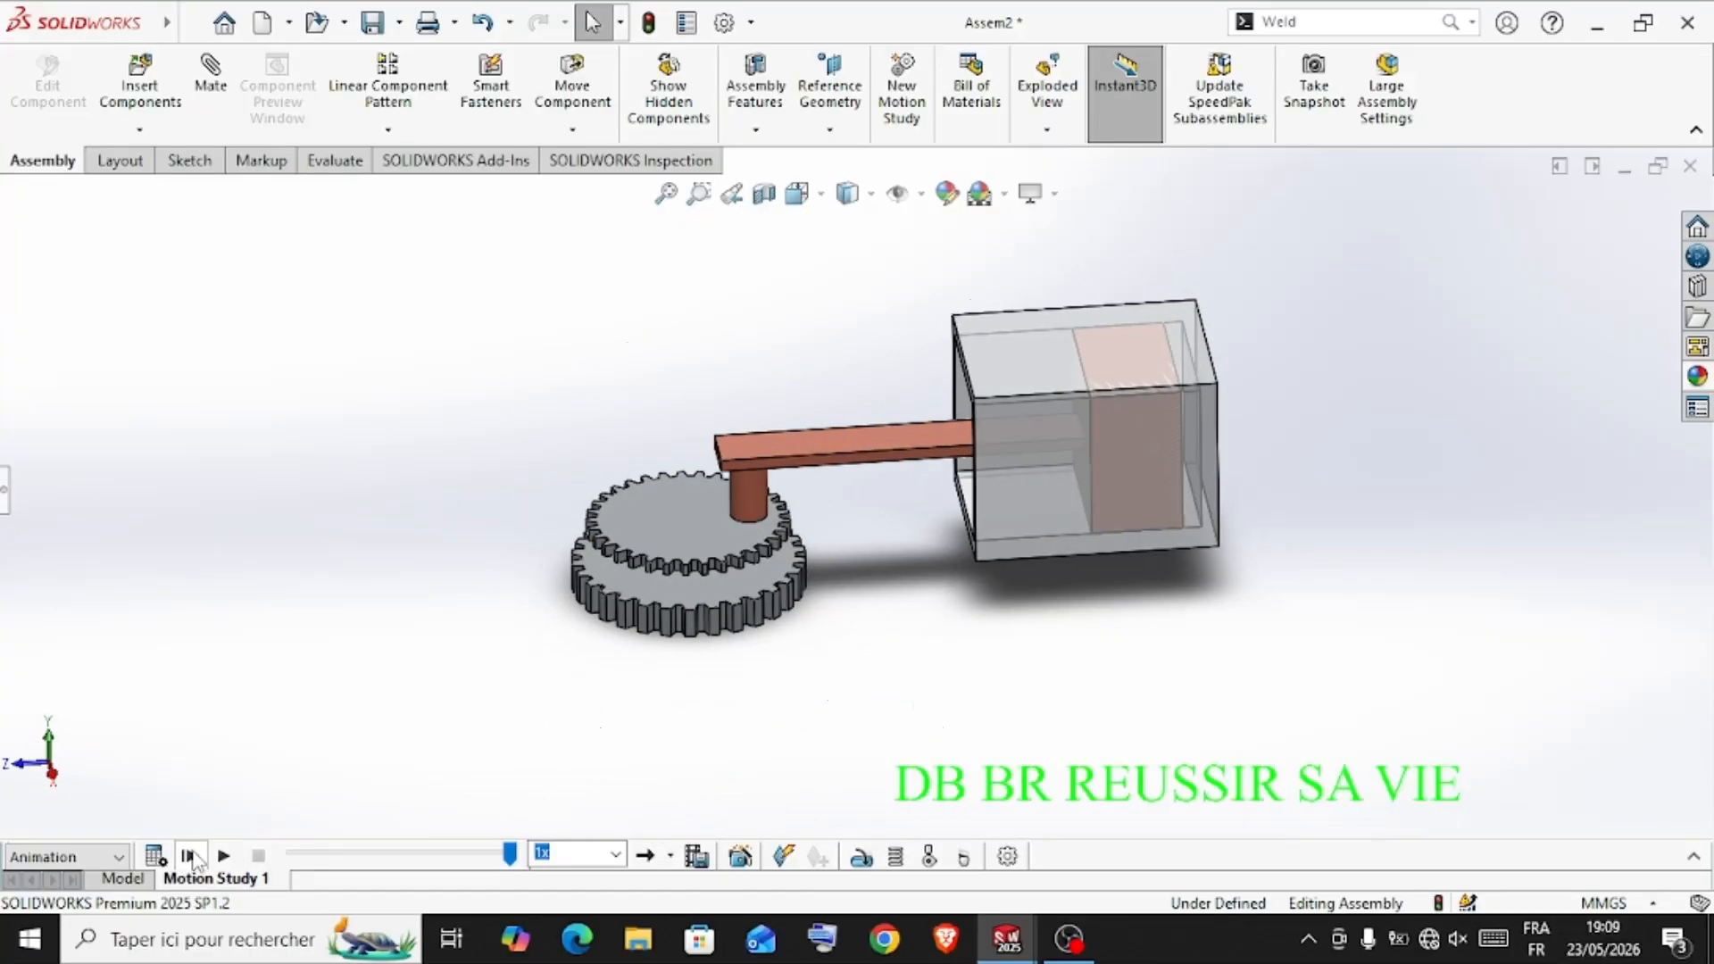
left_click(223, 856)
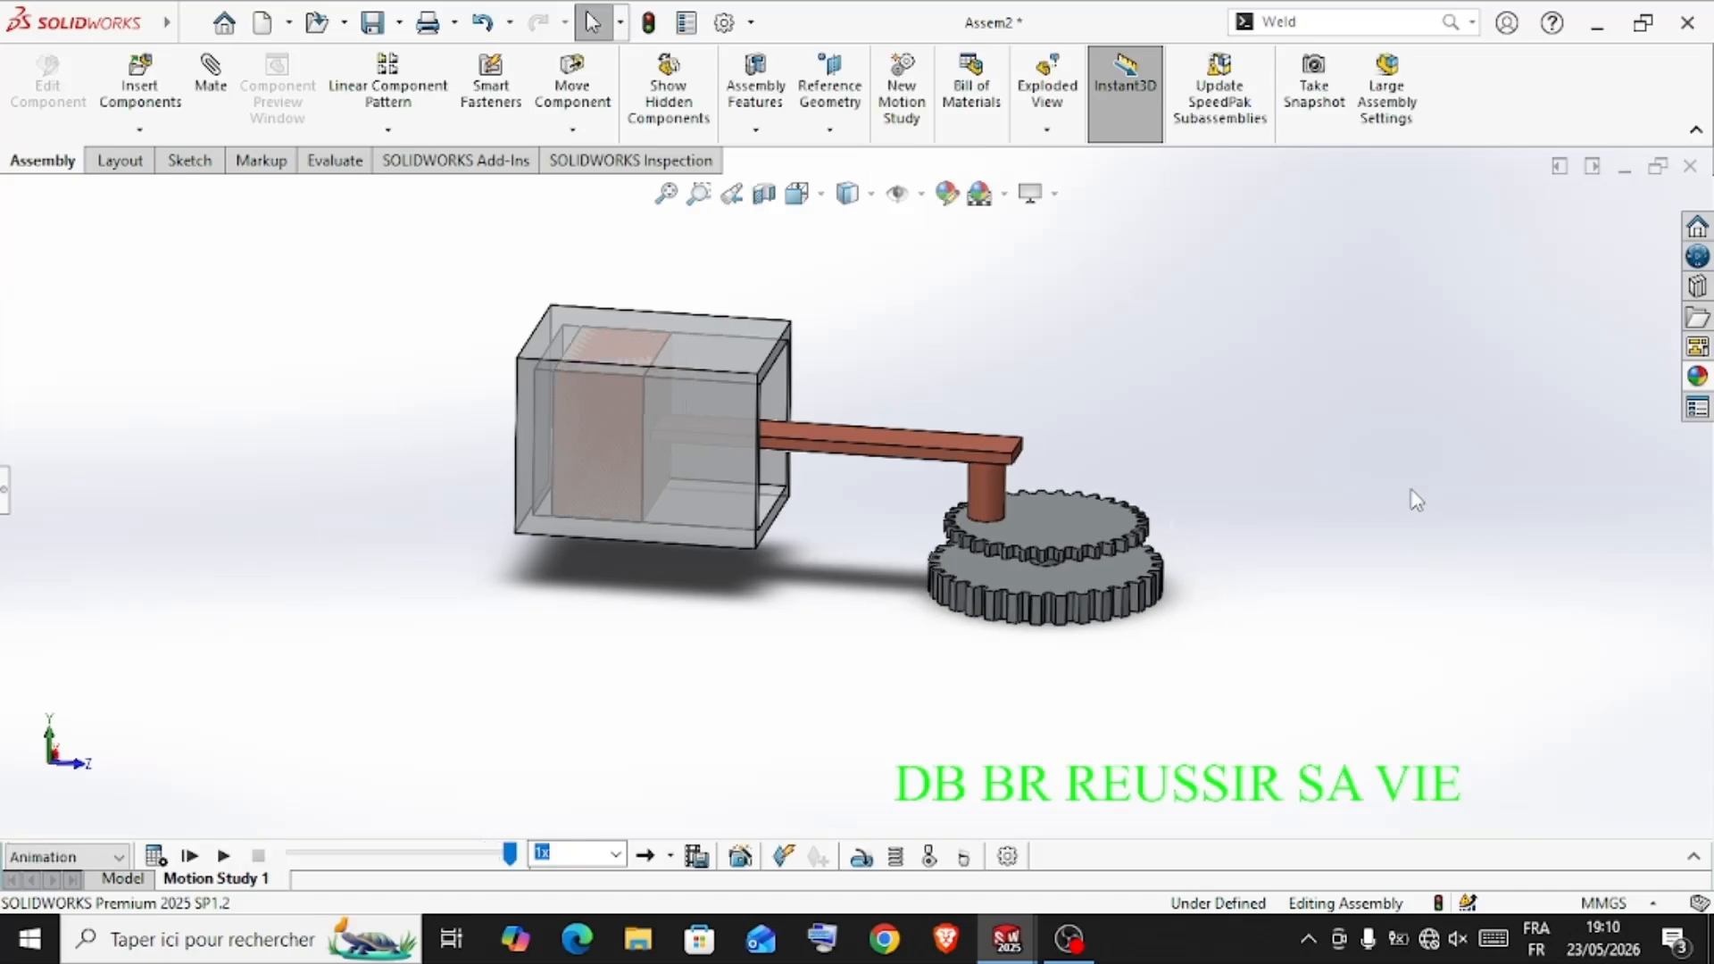
middle_click_drag(1445, 487, 854, 624)
left_click(224, 857)
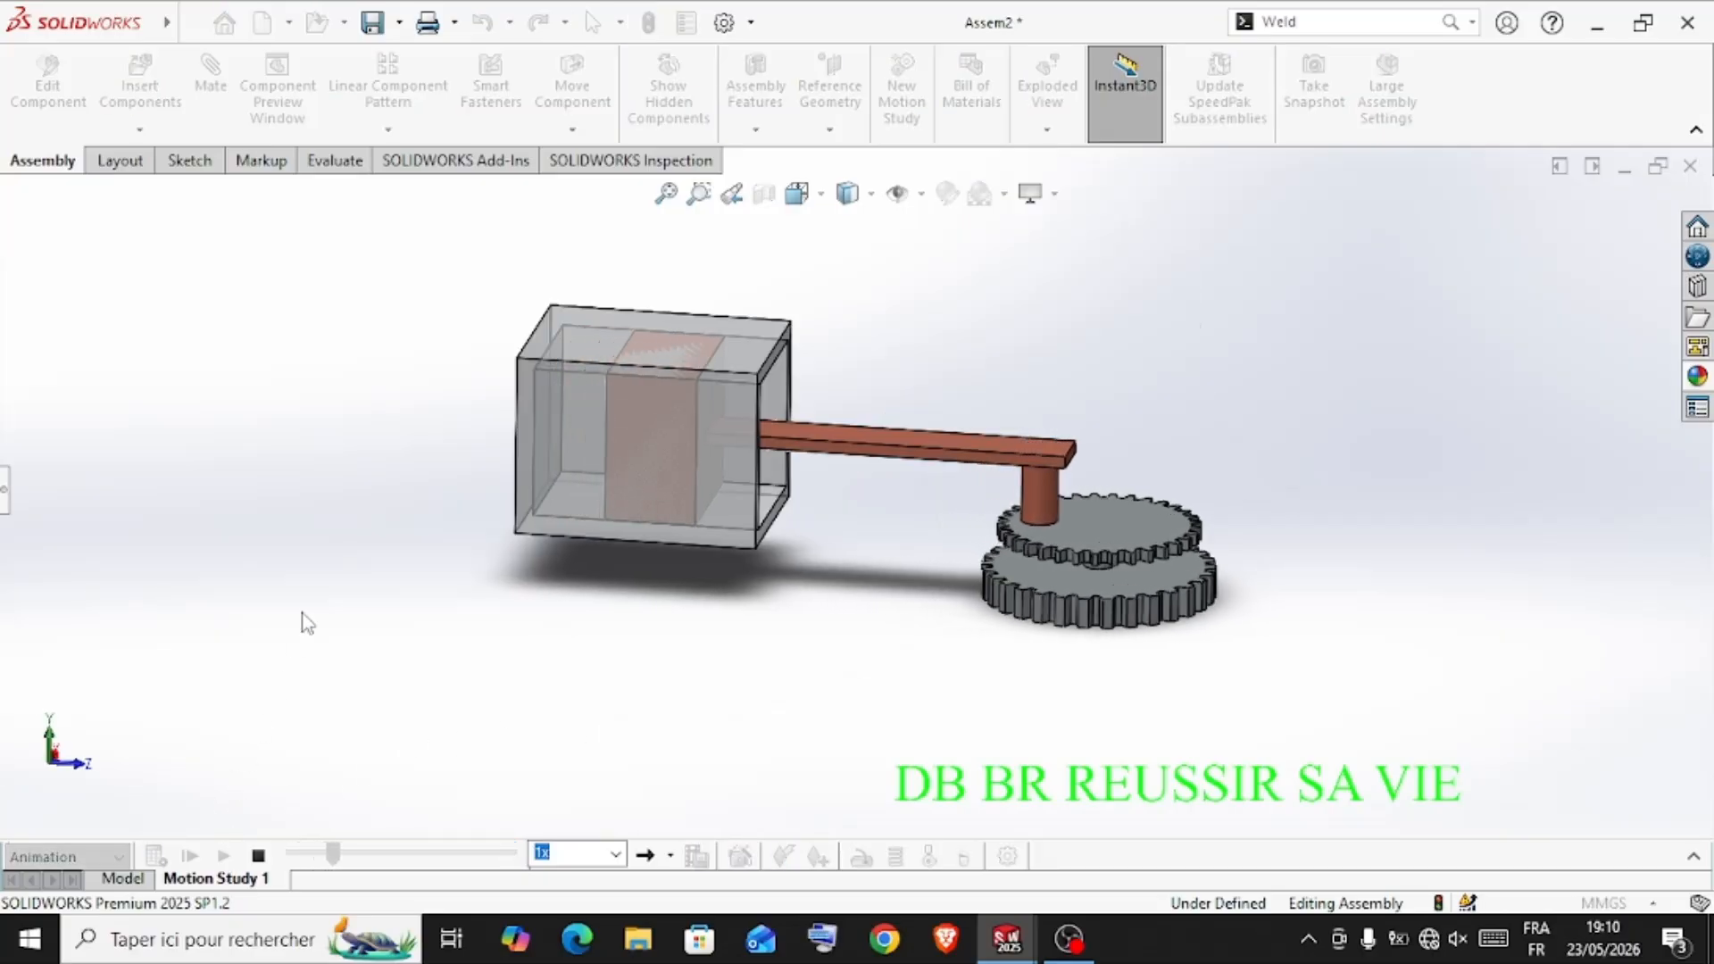
middle_click_drag(1218, 512, 1083, 693)
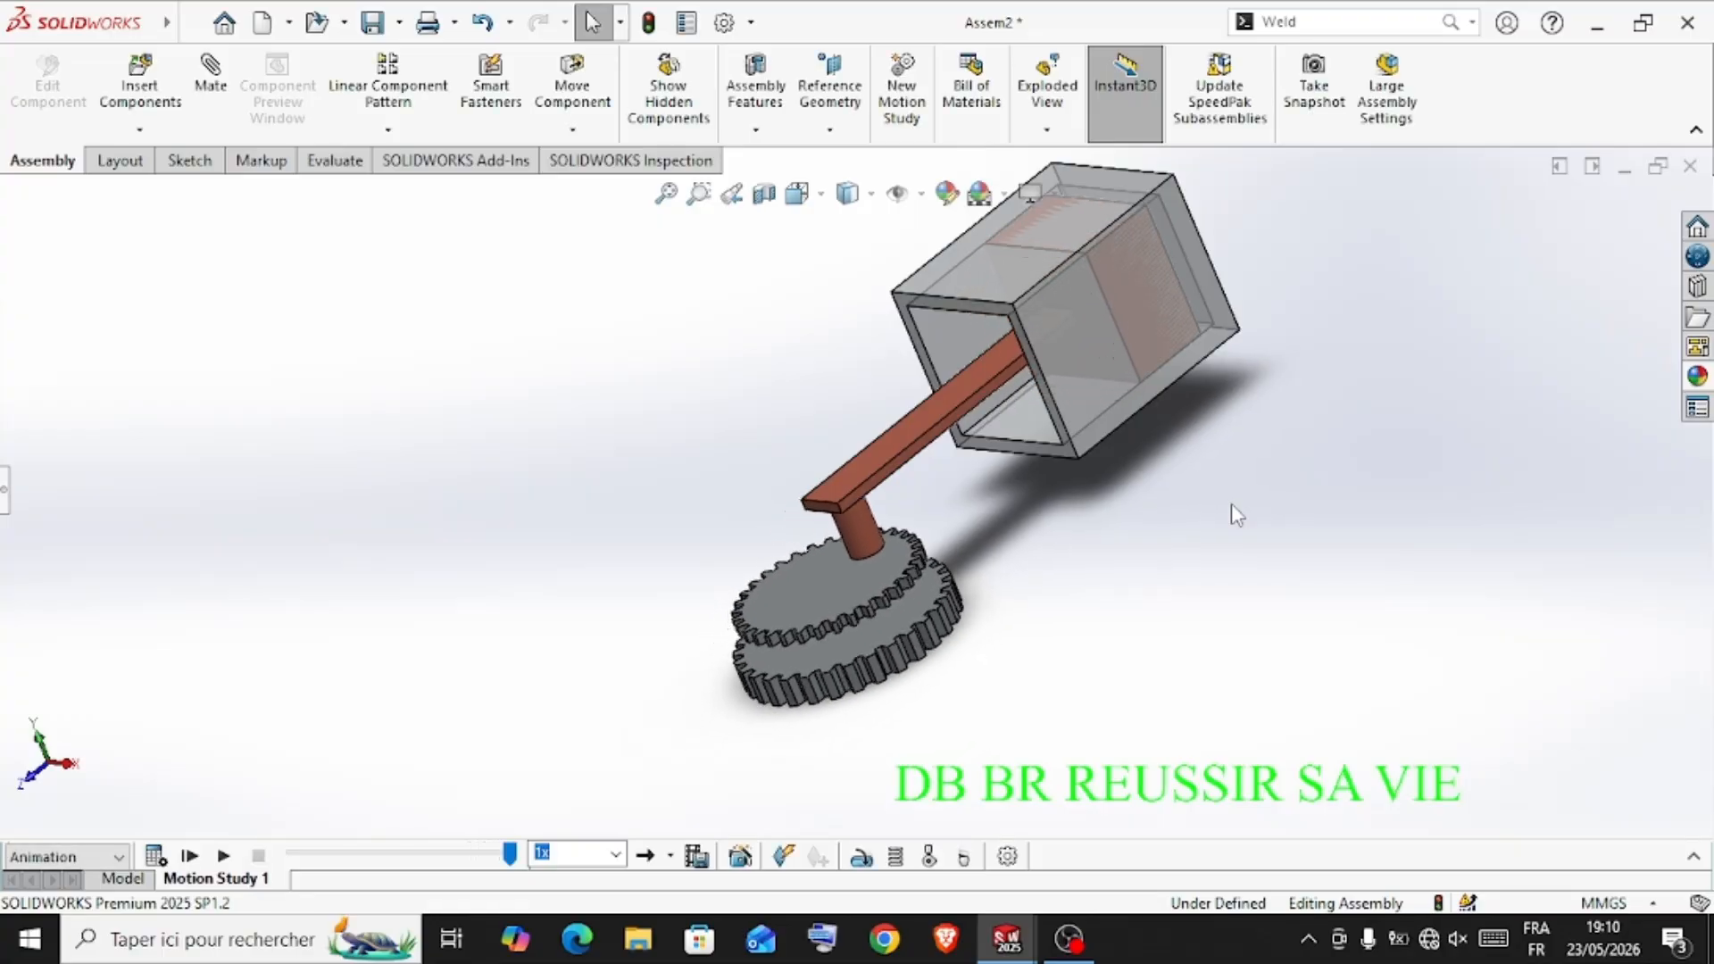
scroll(1120, 260, "down", 2)
scroll(1118, 262, "up", 3)
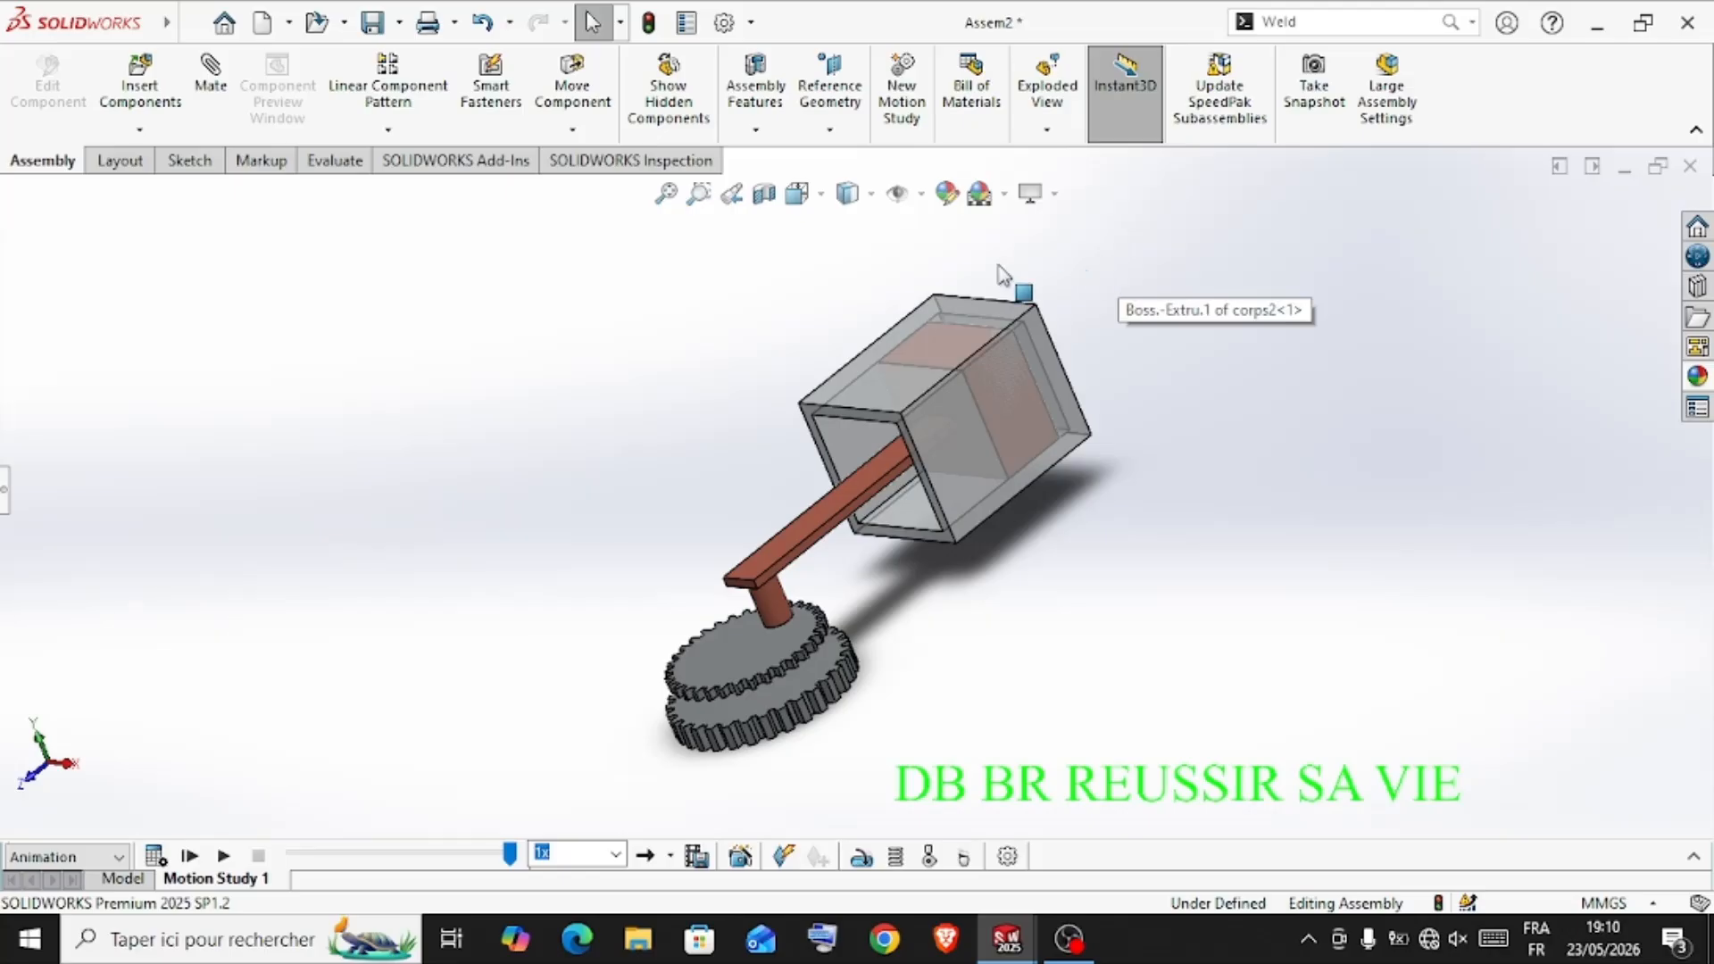
middle_click_drag(658, 434, 853, 576)
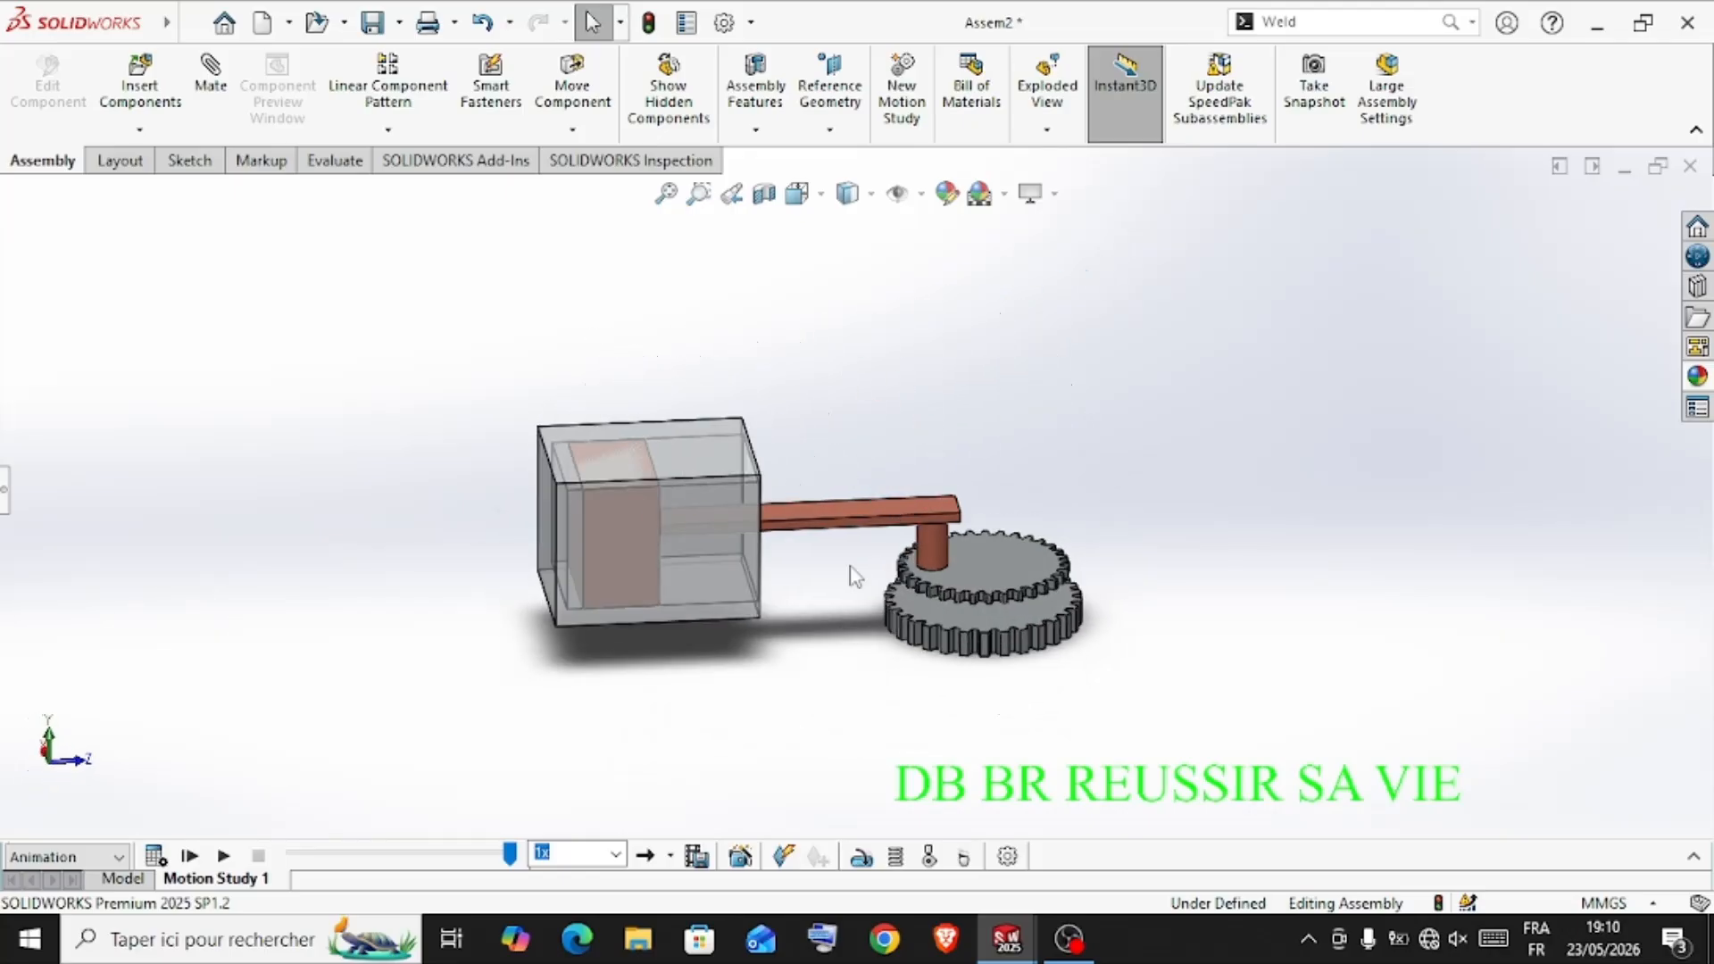